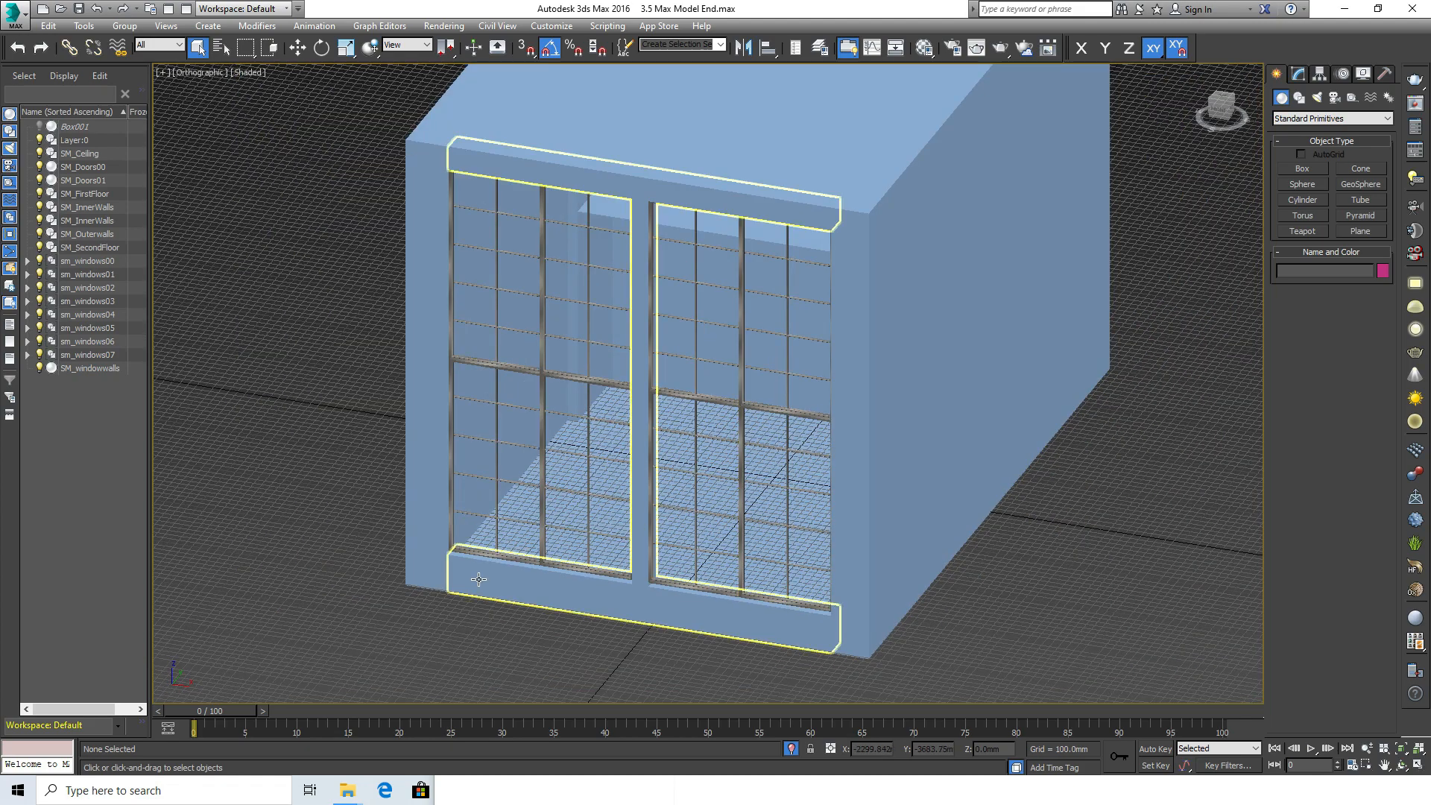
# - Switch the viewport to wireframe shading and show the left window's lower corner in the front view
pyautogui.scroll(4, 478, 580)
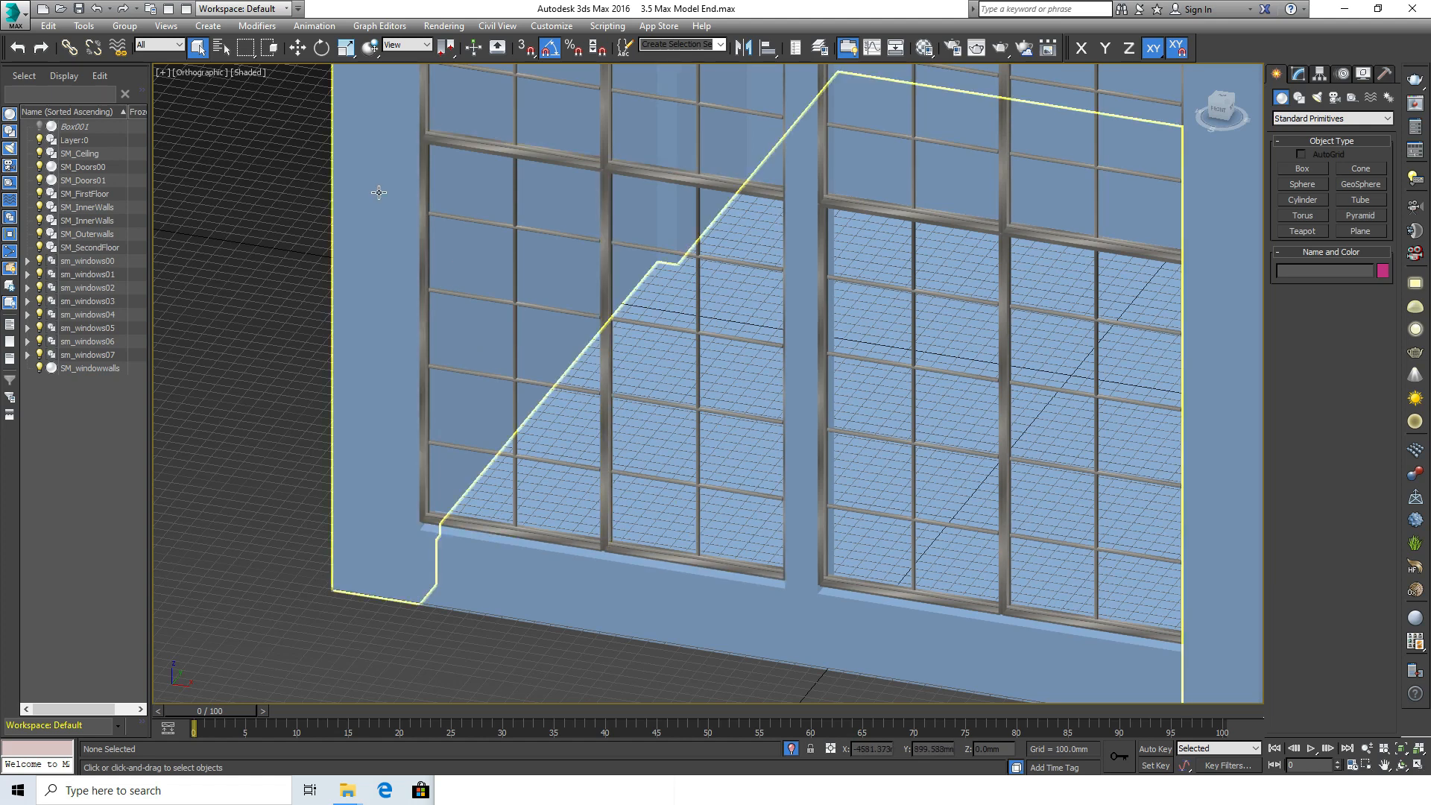
pyautogui.click(251, 71)
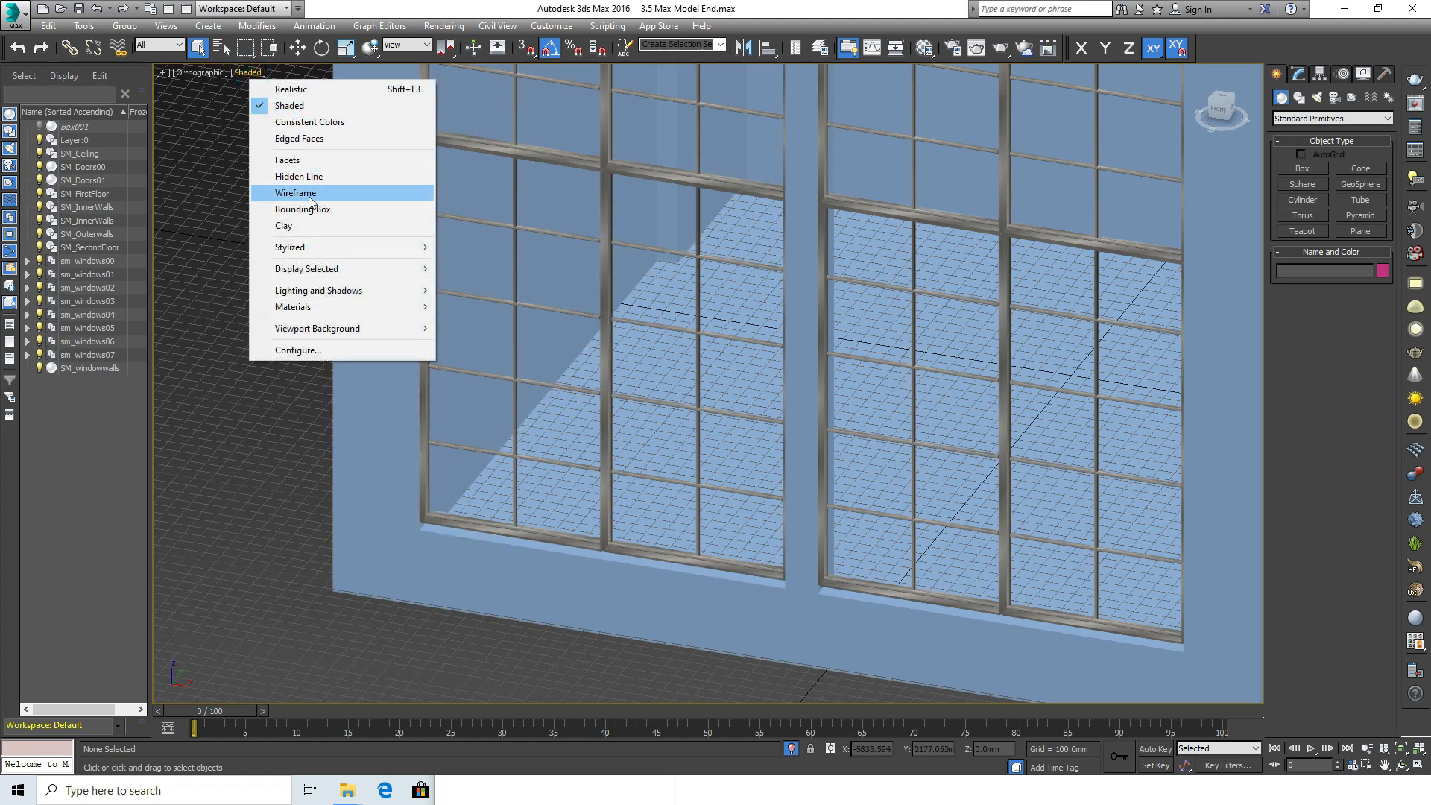
pyautogui.click(310, 195)
pyautogui.moveTo(256, 244)
pyautogui.keyDown('alt'); pyautogui.mouseDown(button='middle')
pyautogui.moveTo(693, 447)
pyautogui.moveTo(641, 440)
pyautogui.moveTo(464, 540)
pyautogui.moveTo(559, 407)
pyautogui.moveTo(560, 477)
pyautogui.moveTo(814, 585)
pyautogui.mouseUp(button='middle'); pyautogui.keyUp('alt')
pyautogui.scroll(2, 634, 462)
pyautogui.press('f')
pyautogui.scroll(5, 560, 477)
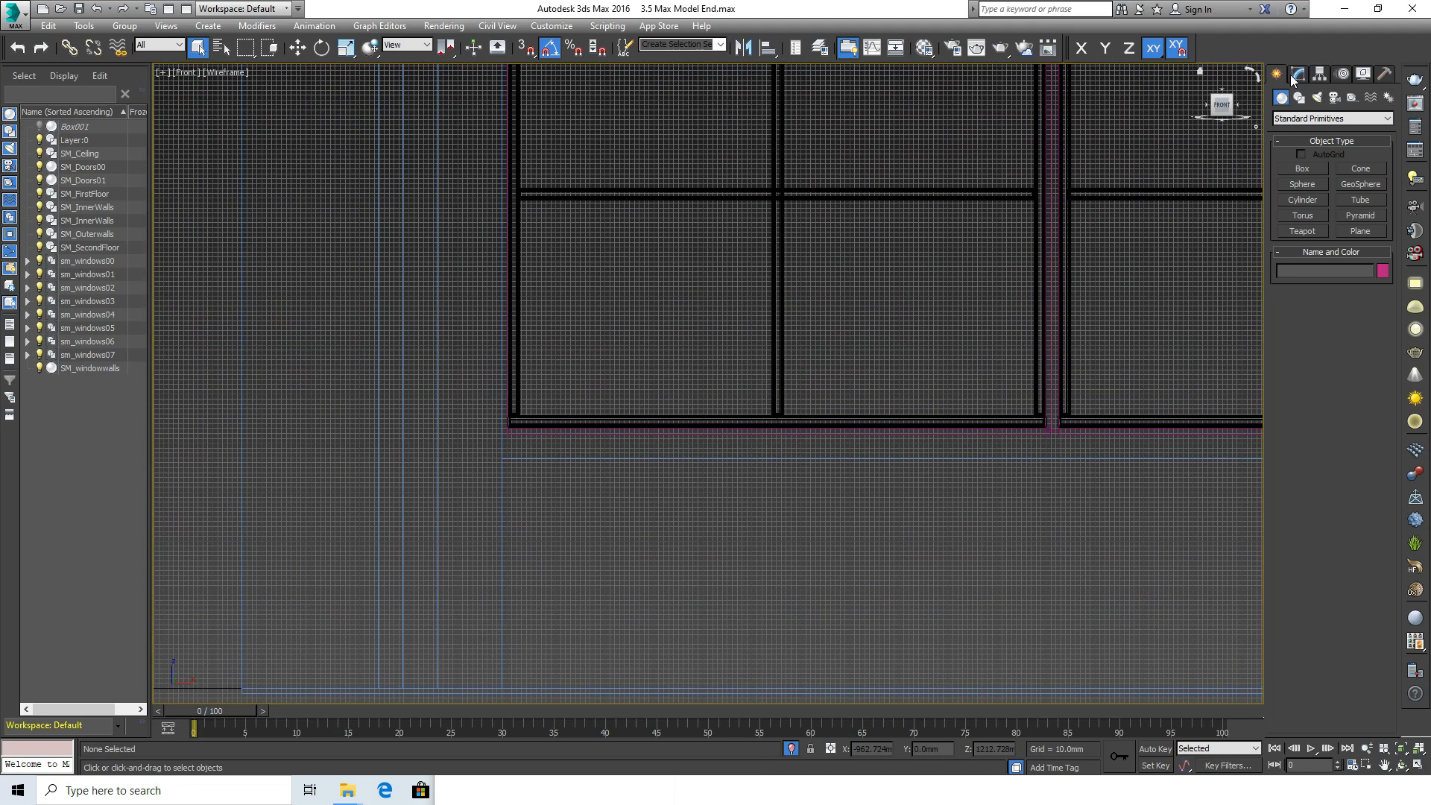
# - Start the Box primitive and turn on 3D snapping with vertex snap active
pyautogui.click(1303, 168)
pyautogui.scroll(3, 576, 423)
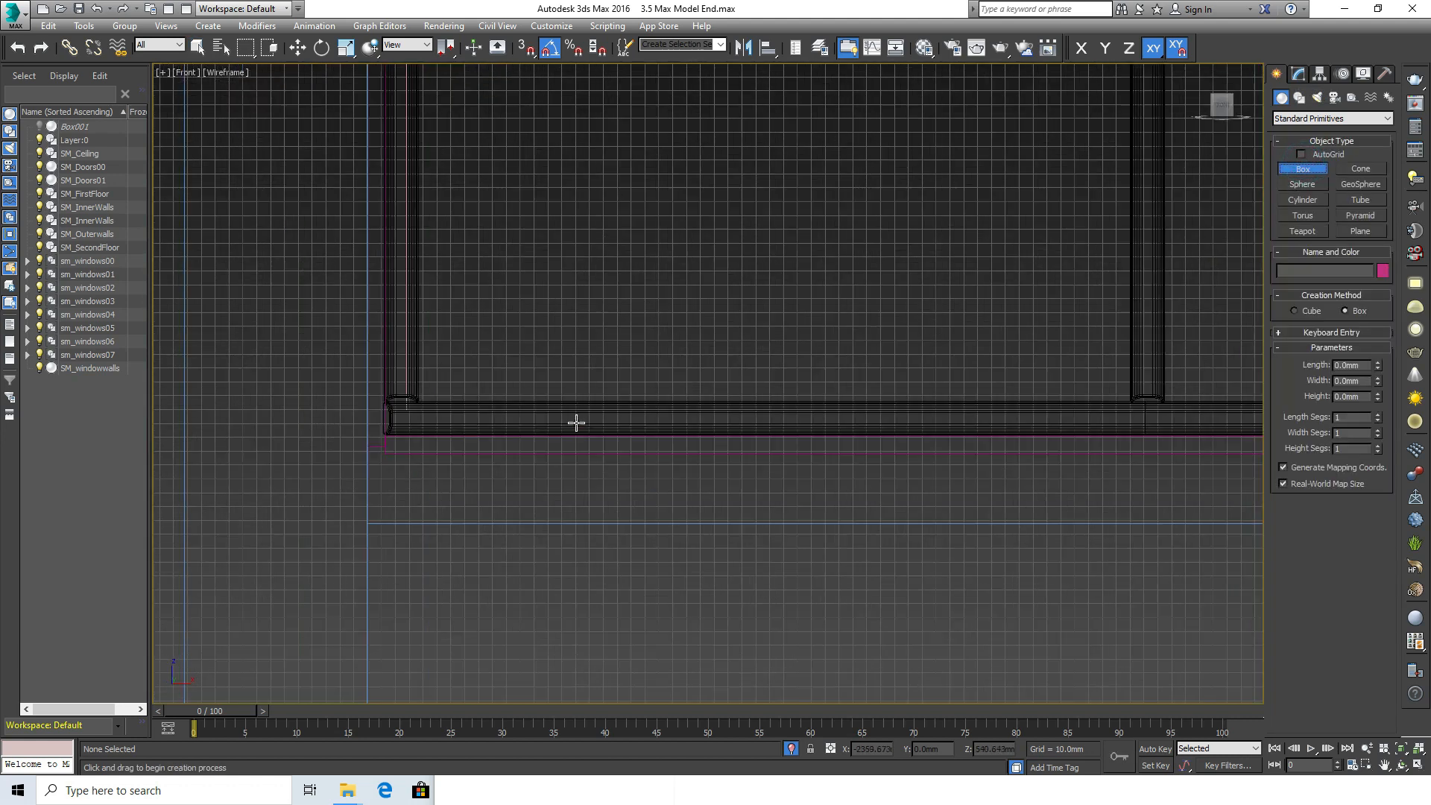
pyautogui.click(526, 48)
pyautogui.rightClick(526, 48)
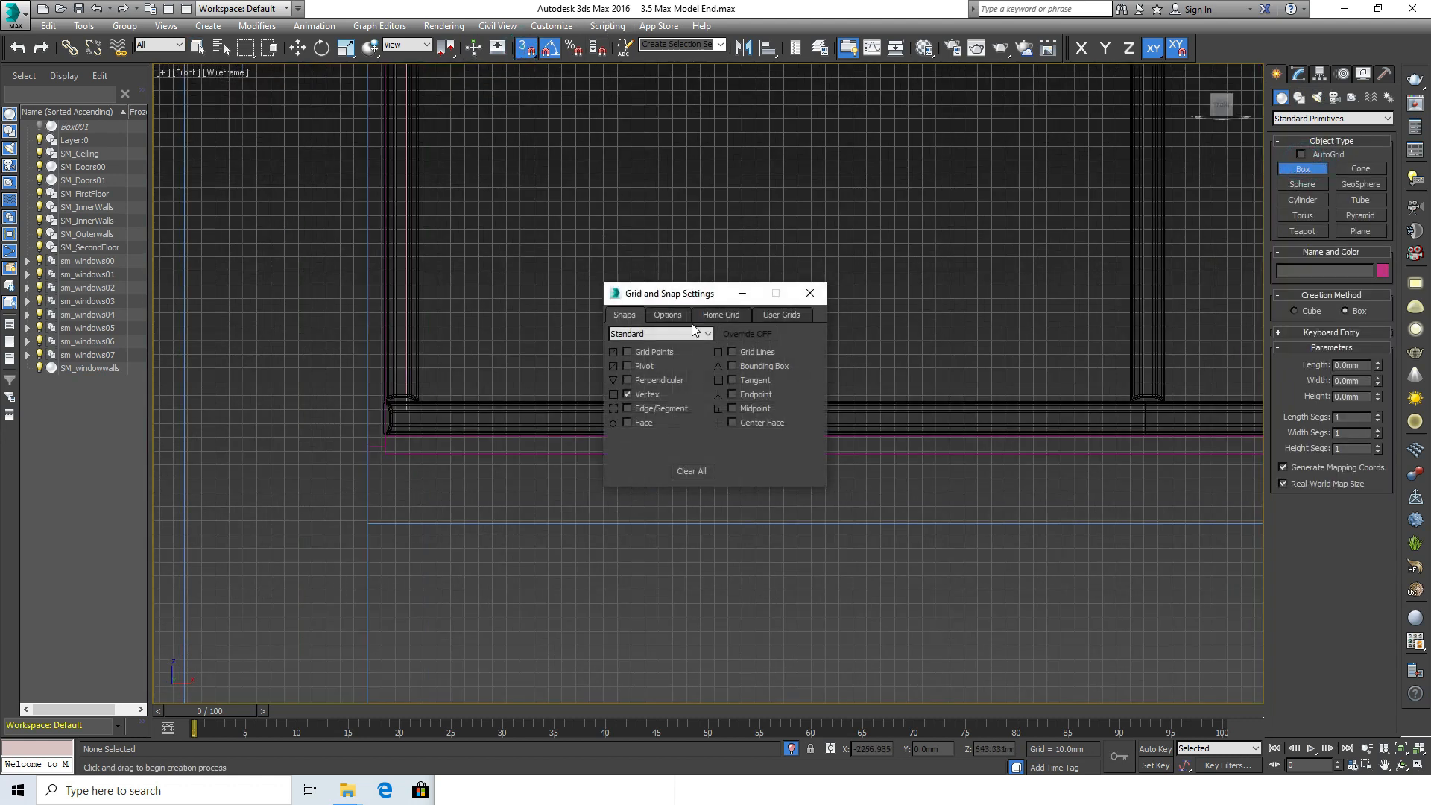
pyautogui.click(810, 293)
pyautogui.scroll(3, 465, 571)
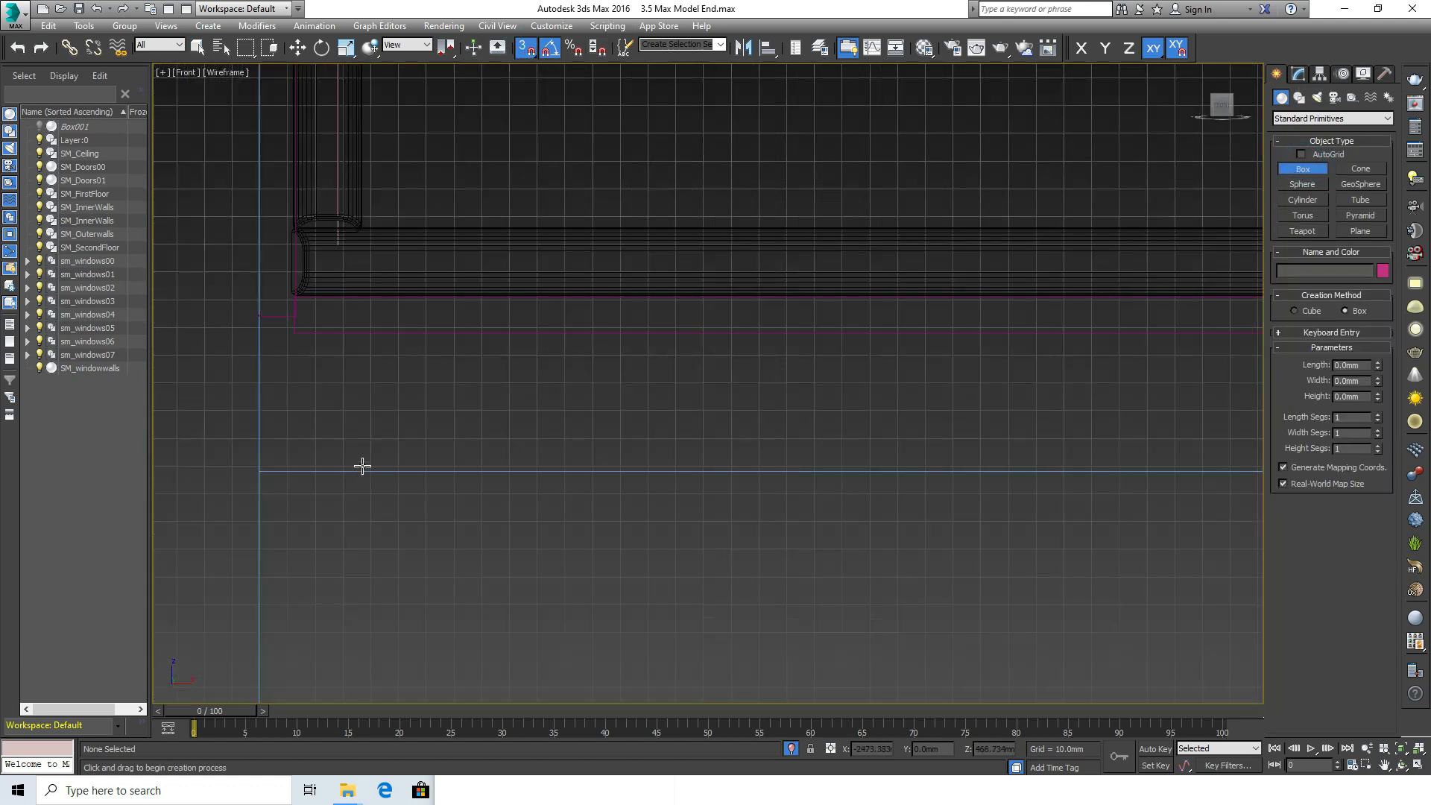
# - Draw a sill box along the underside of the left window opening, about 56 mm in length and 2246 mm wide
pyautogui.moveTo(259, 314); pyautogui.dragTo(1125, 430)
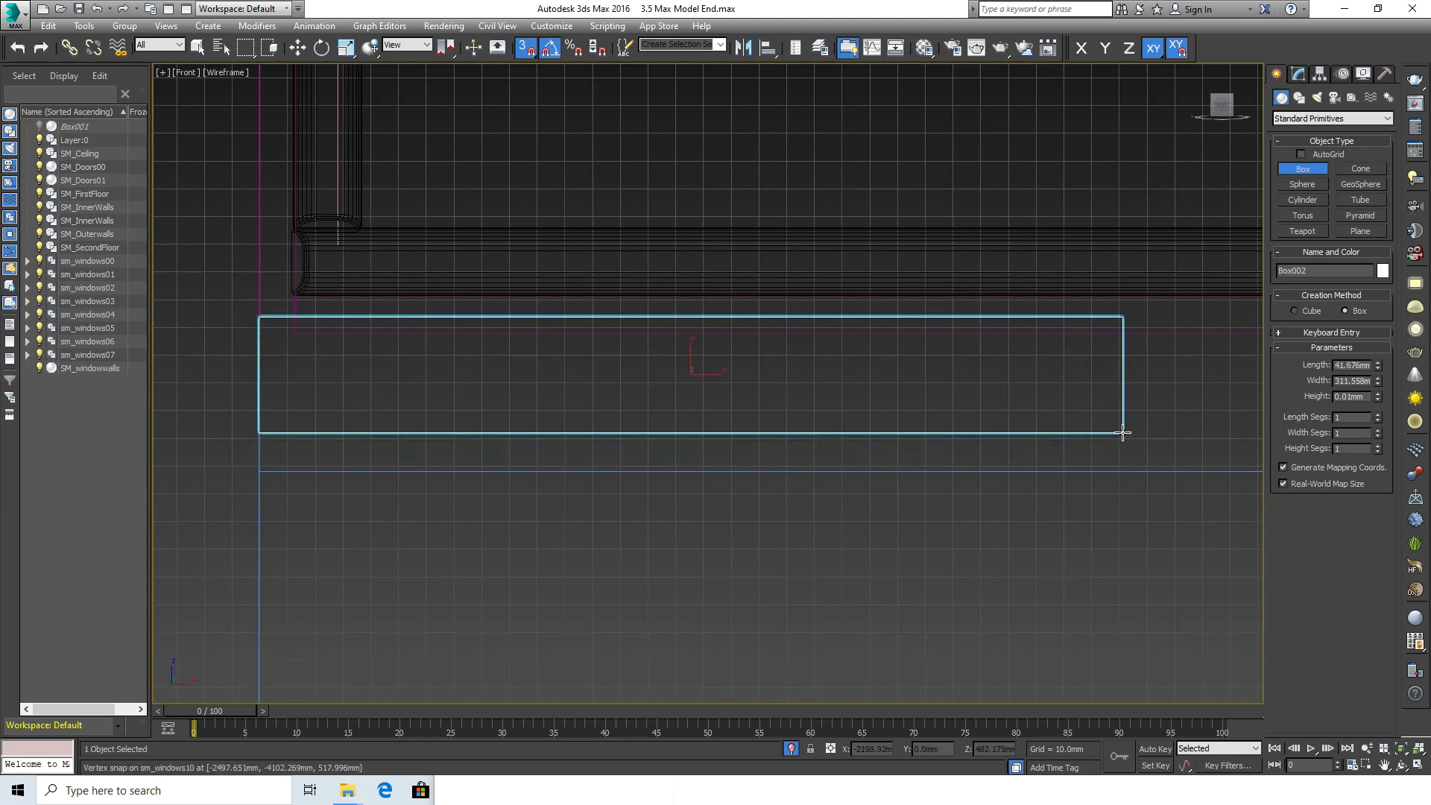
pyautogui.moveTo(1103, 430); pyautogui.dragTo(539, 400, button='middle')
pyautogui.scroll(-2, 1201, 406)
pyautogui.moveTo(539, 400); pyautogui.dragTo(883, 375)
pyautogui.scroll(-3, 894, 395)
pyautogui.scroll(-3, 601, 390)
pyautogui.scroll(3, 978, 408)
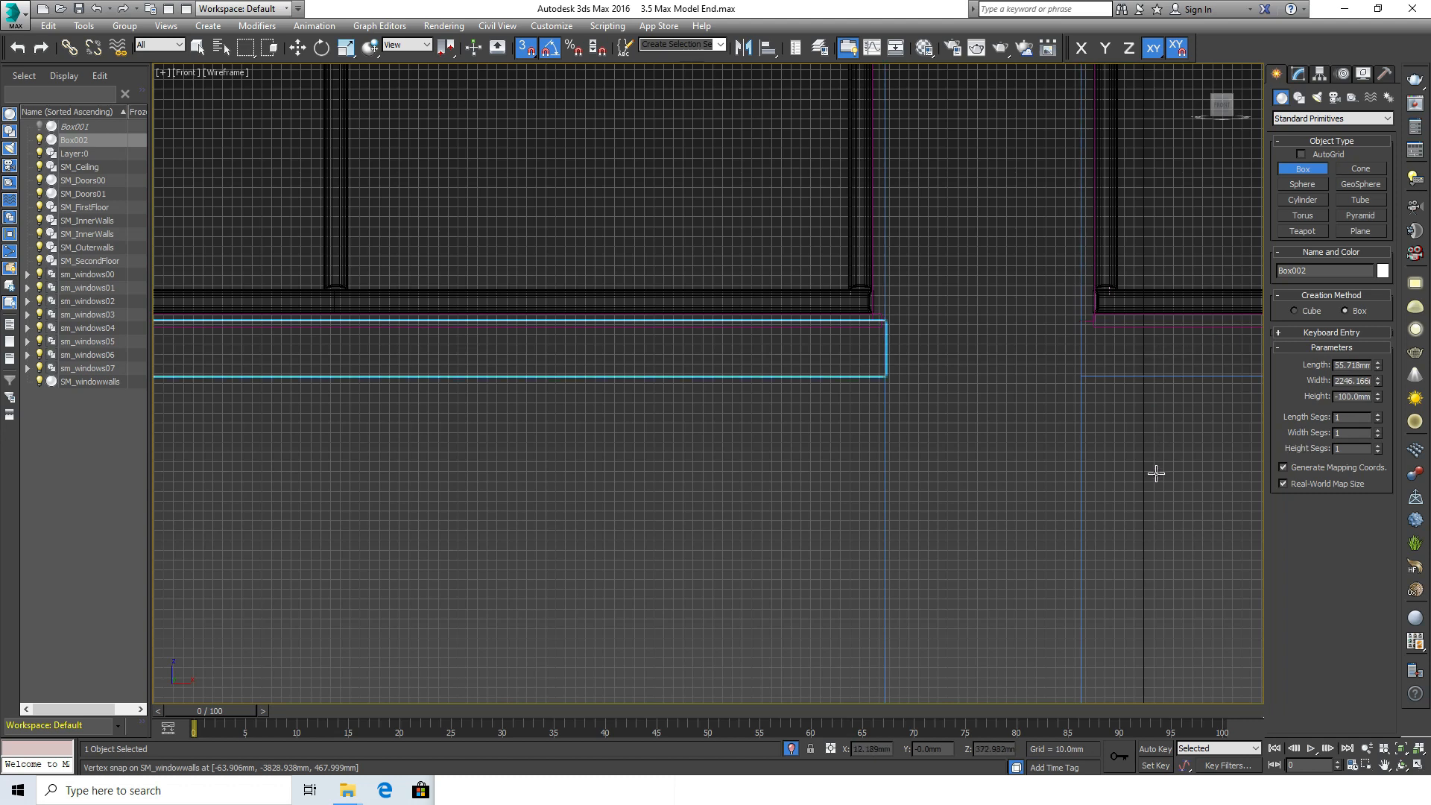
pyautogui.click(1144, 525)
# - In the top view, set the sill box's height to -300 mm
pyautogui.press('t')
pyautogui.scroll(3, 894, 336)
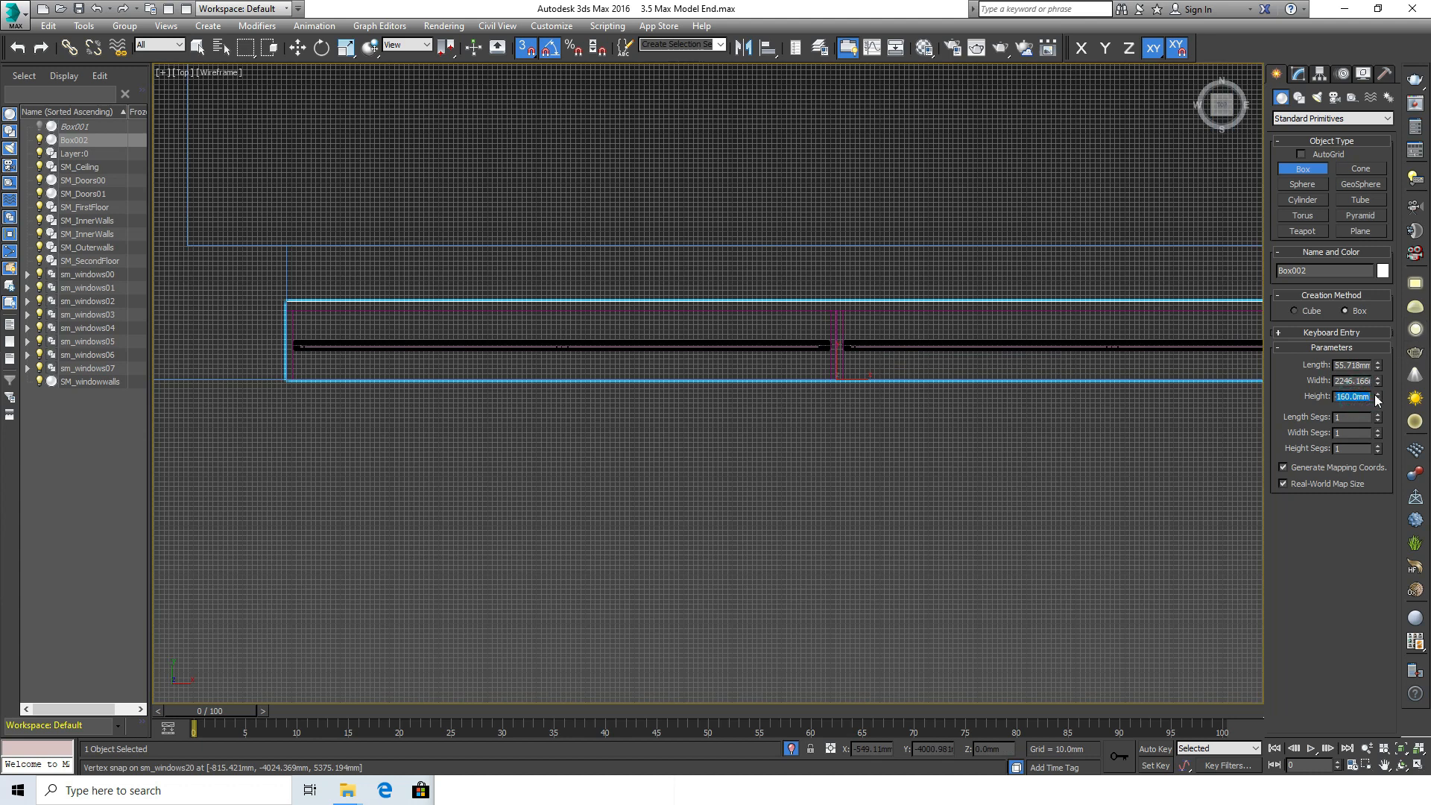
pyautogui.write('-3')
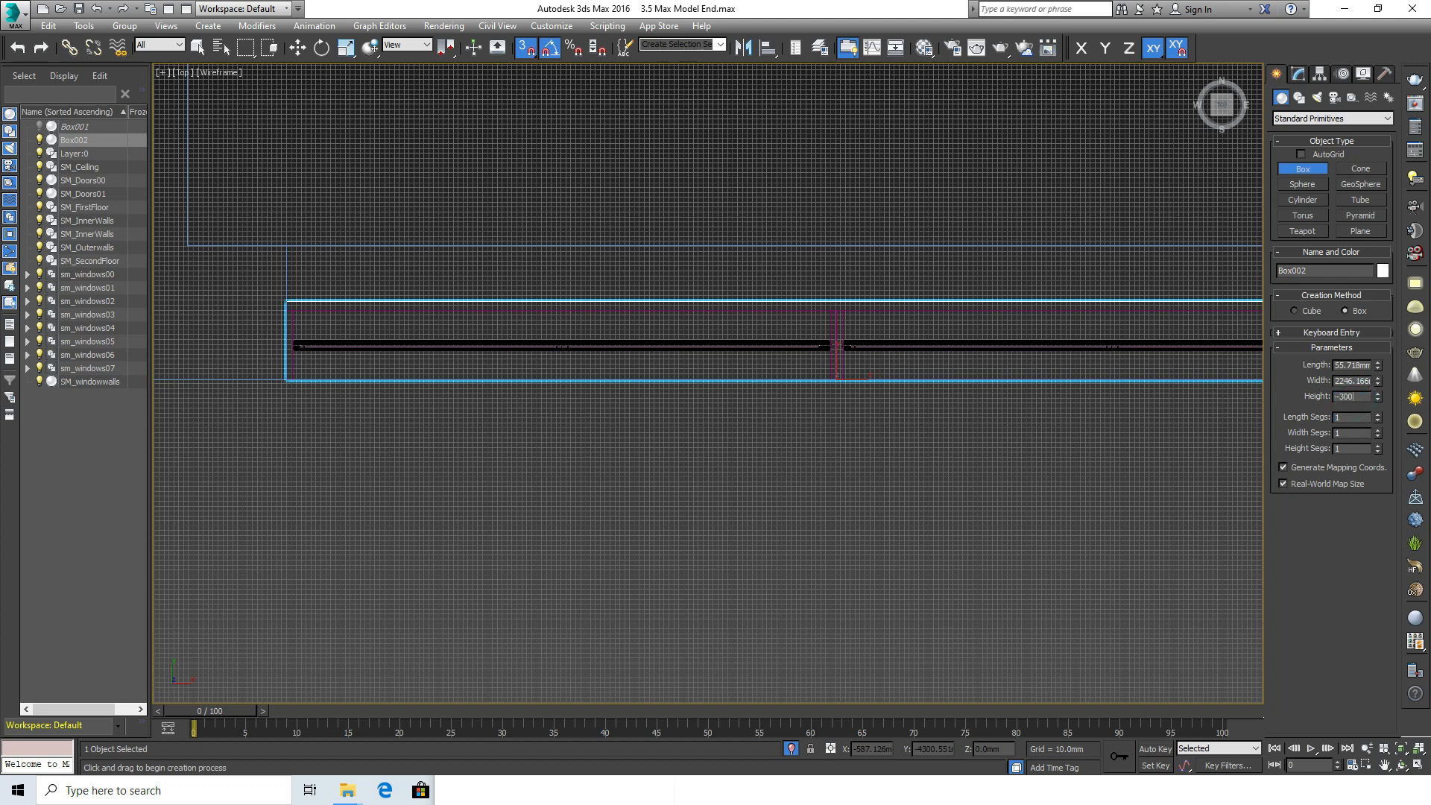
pyautogui.write('00')
pyautogui.press('Return')
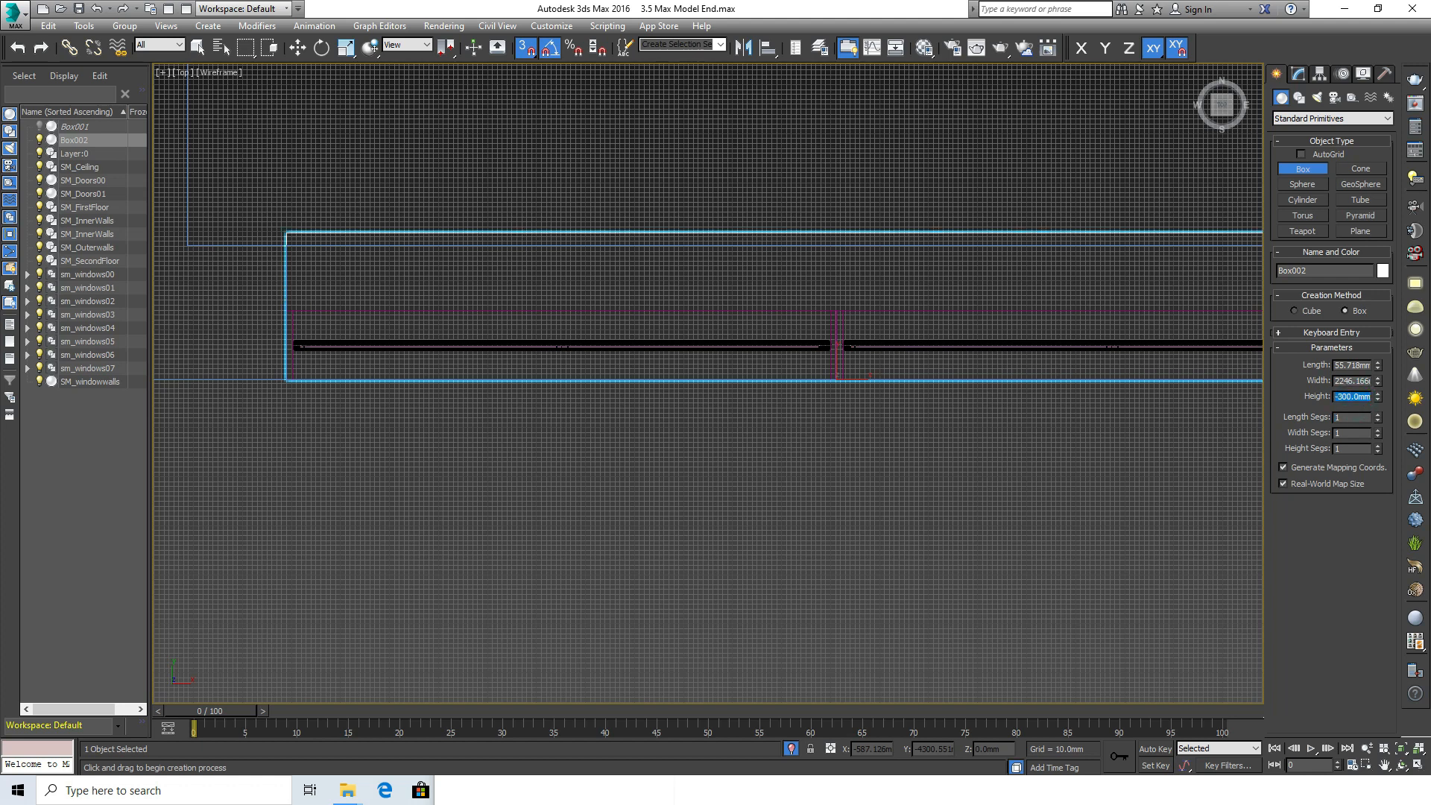
# - Set the sill box's height to -350 mm so it extends past the inner wall face, and end box creation
pyautogui.moveTo(382, 218); pyautogui.dragTo(370, 371, button='middle')
pyautogui.scroll(2, 370, 371)
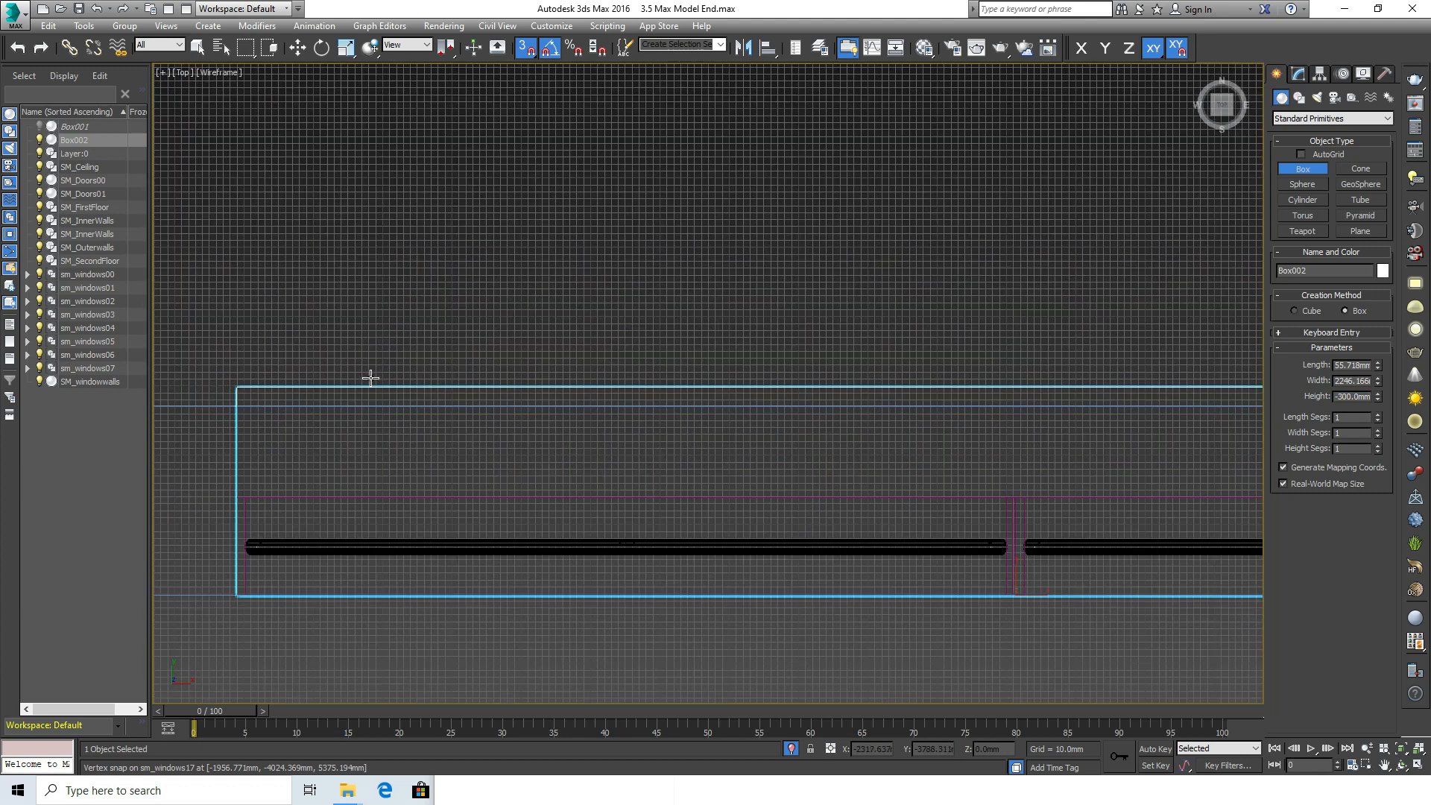
pyautogui.scroll(2, 278, 386)
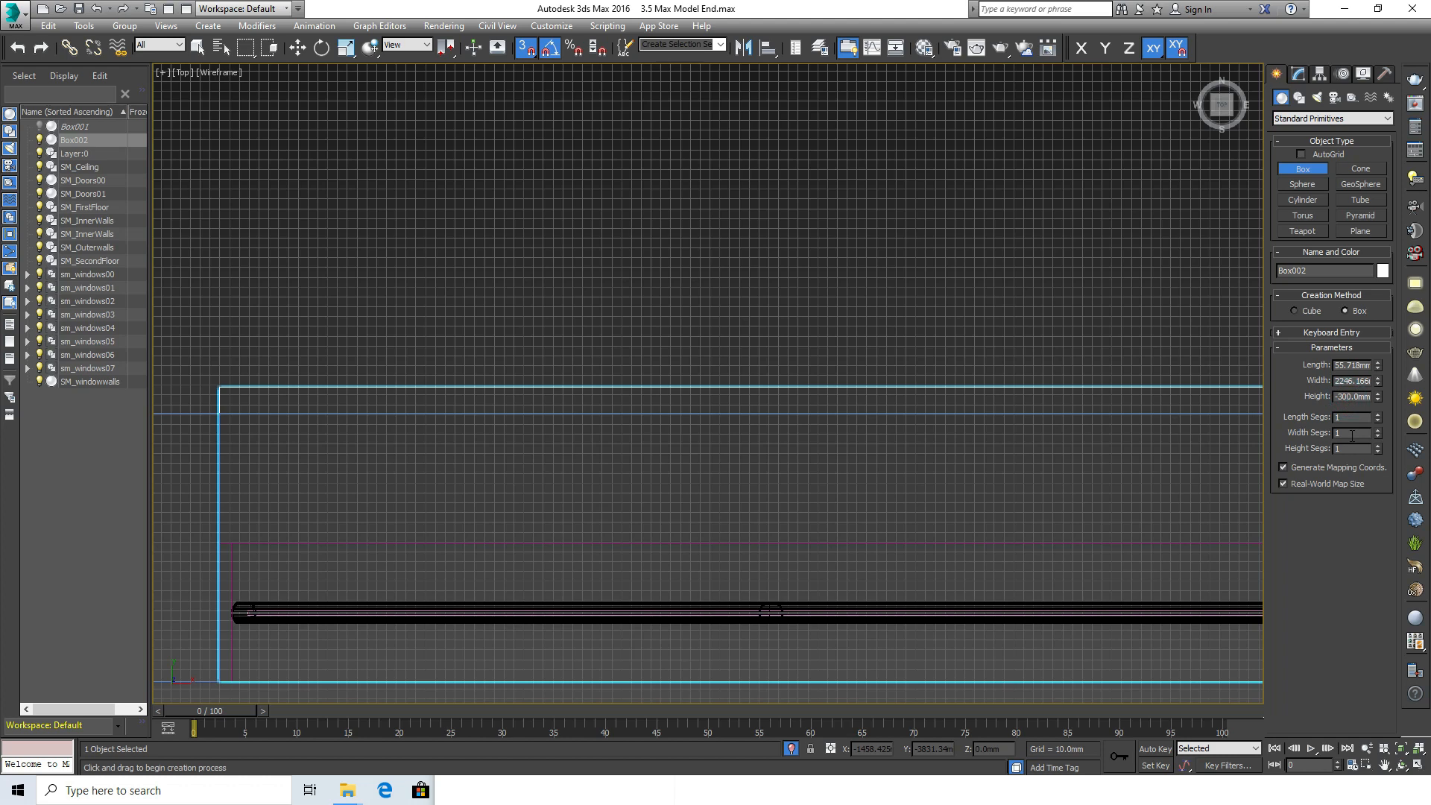
pyautogui.scroll(-5, 1193, 350)
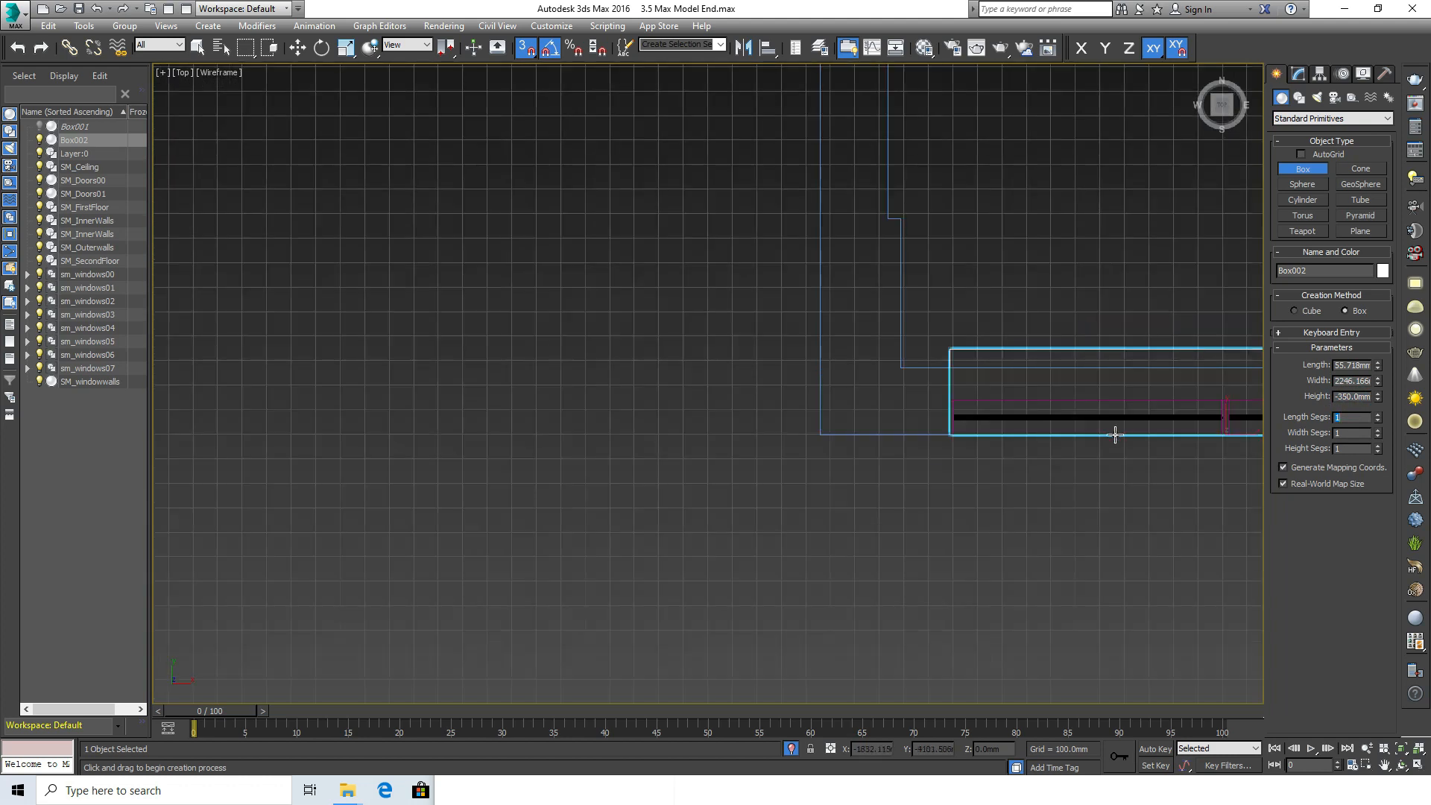
pyautogui.moveTo(1205, 445); pyautogui.dragTo(664, 474, button='middle')
pyautogui.scroll(-2, 942, 495)
pyautogui.moveTo(942, 495); pyautogui.dragTo(722, 499, button='middle')
pyautogui.scroll(4, 723, 499)
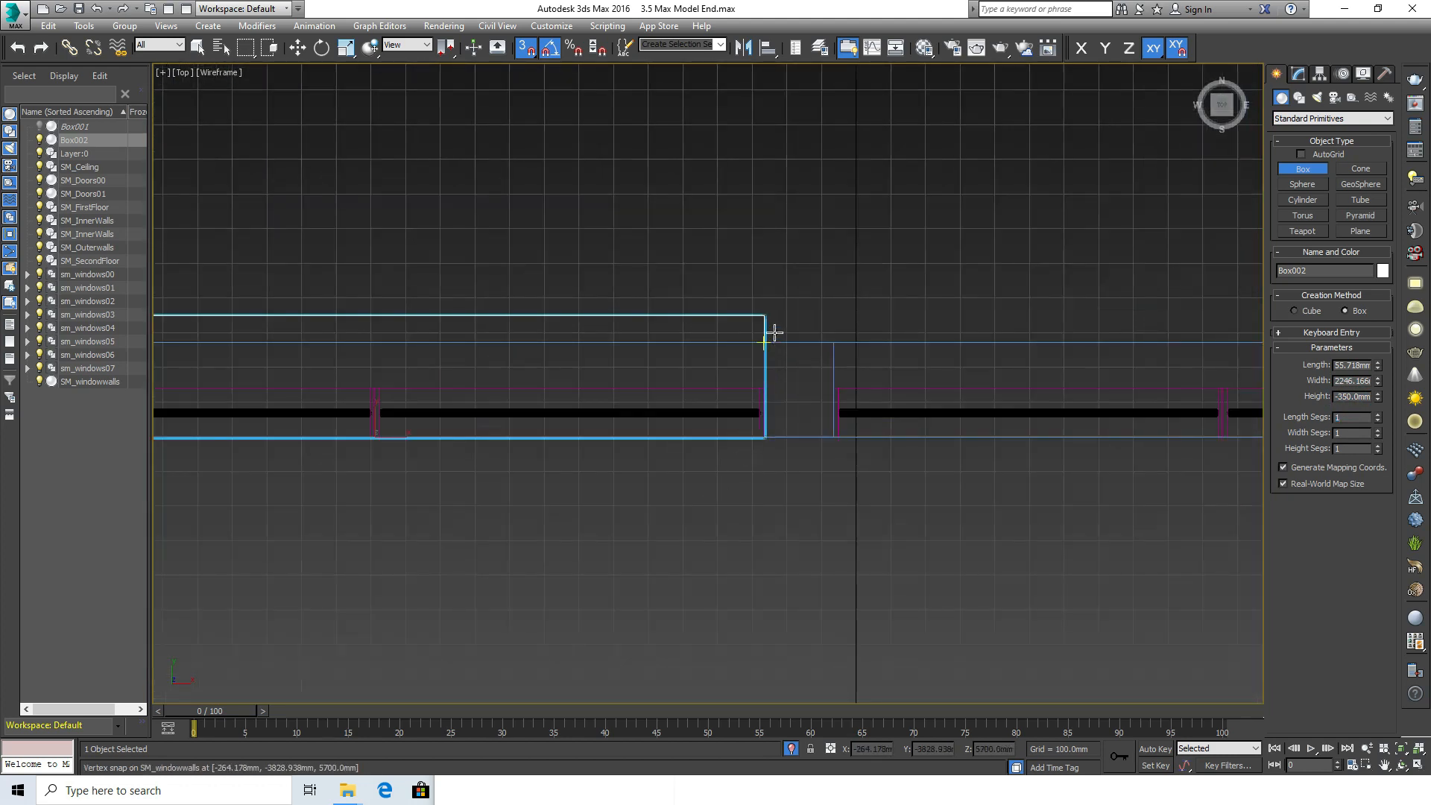
pyautogui.rightClick(721, 316)
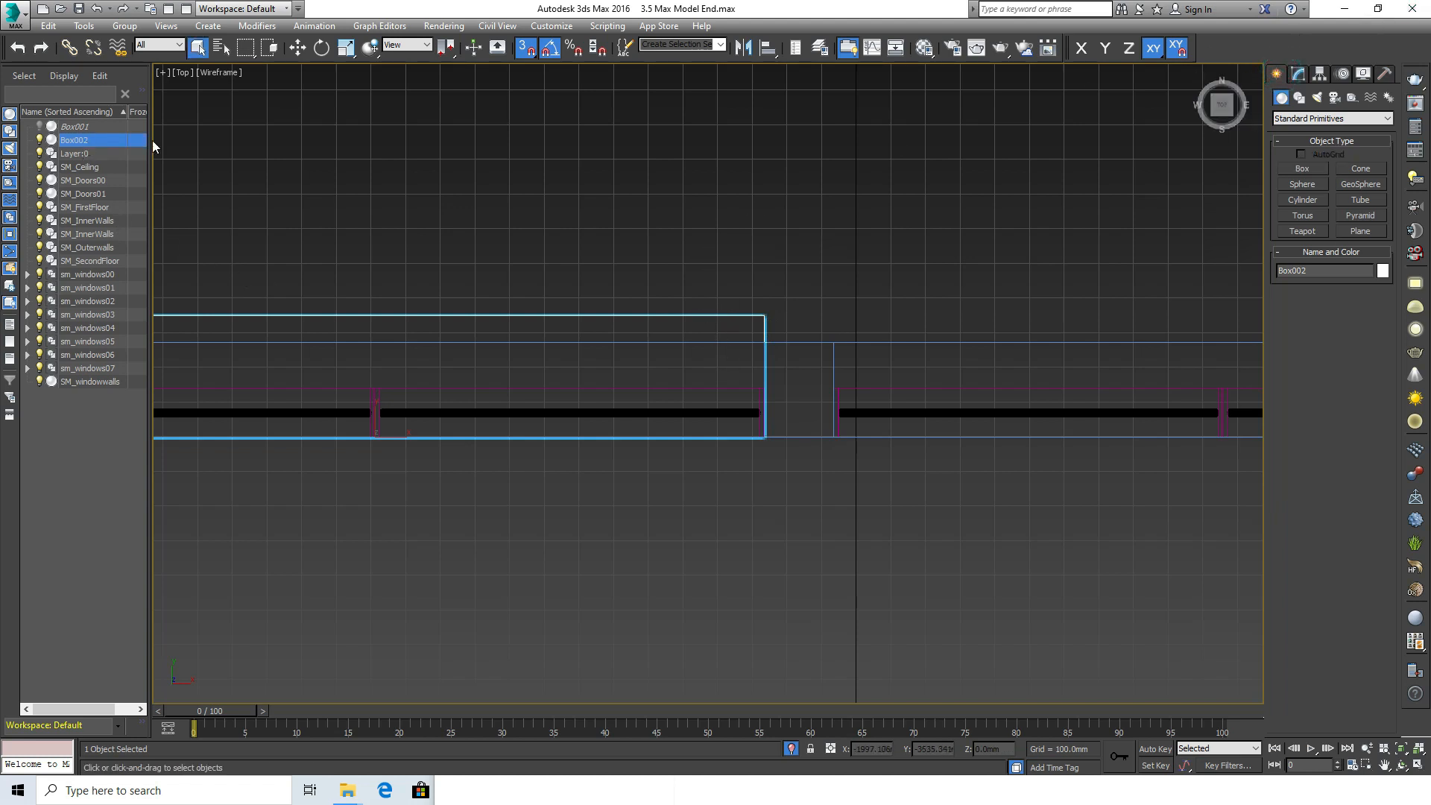
# - Clone the sill box Box002
pyautogui.rightClick(151, 141)
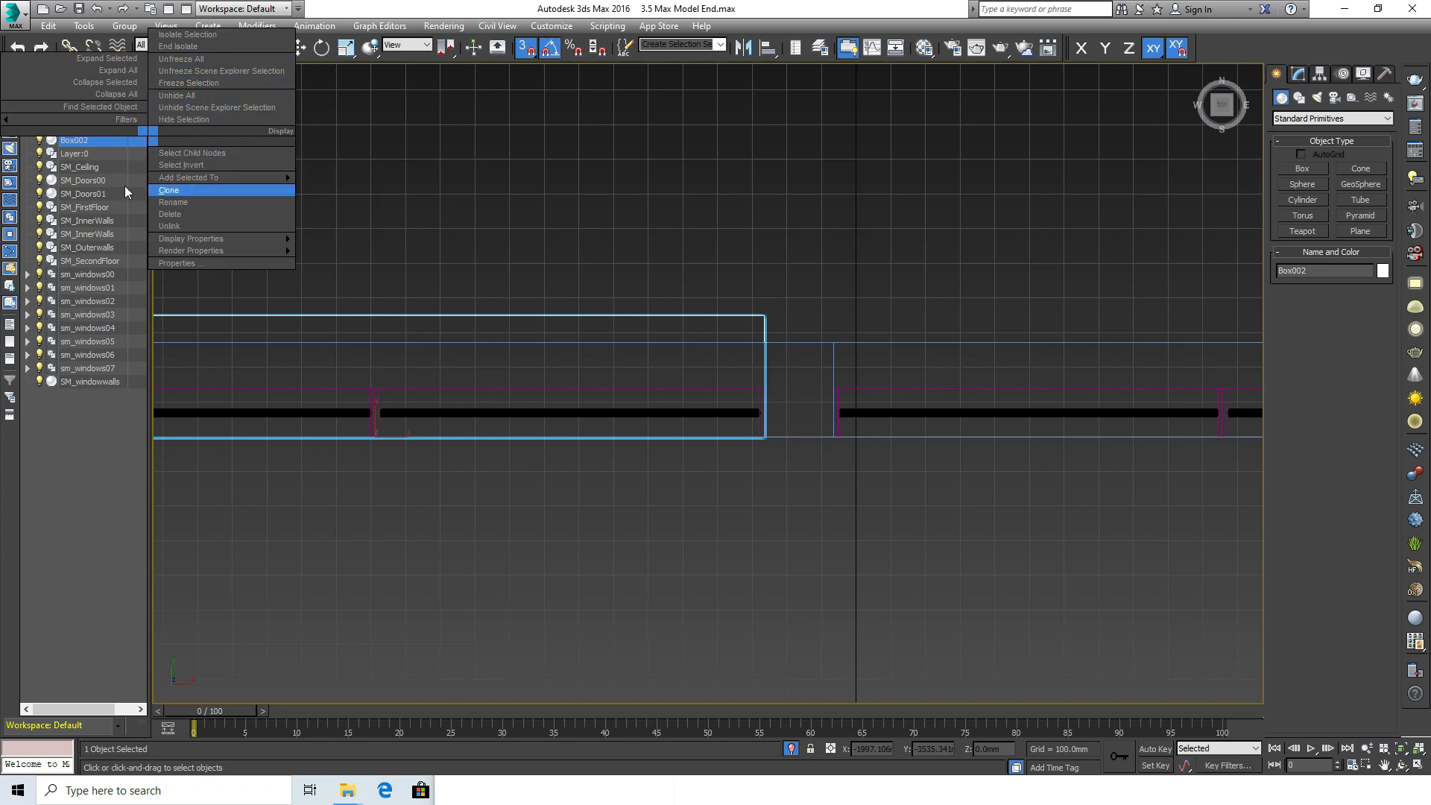
pyautogui.click(168, 190)
pyautogui.click(678, 448)
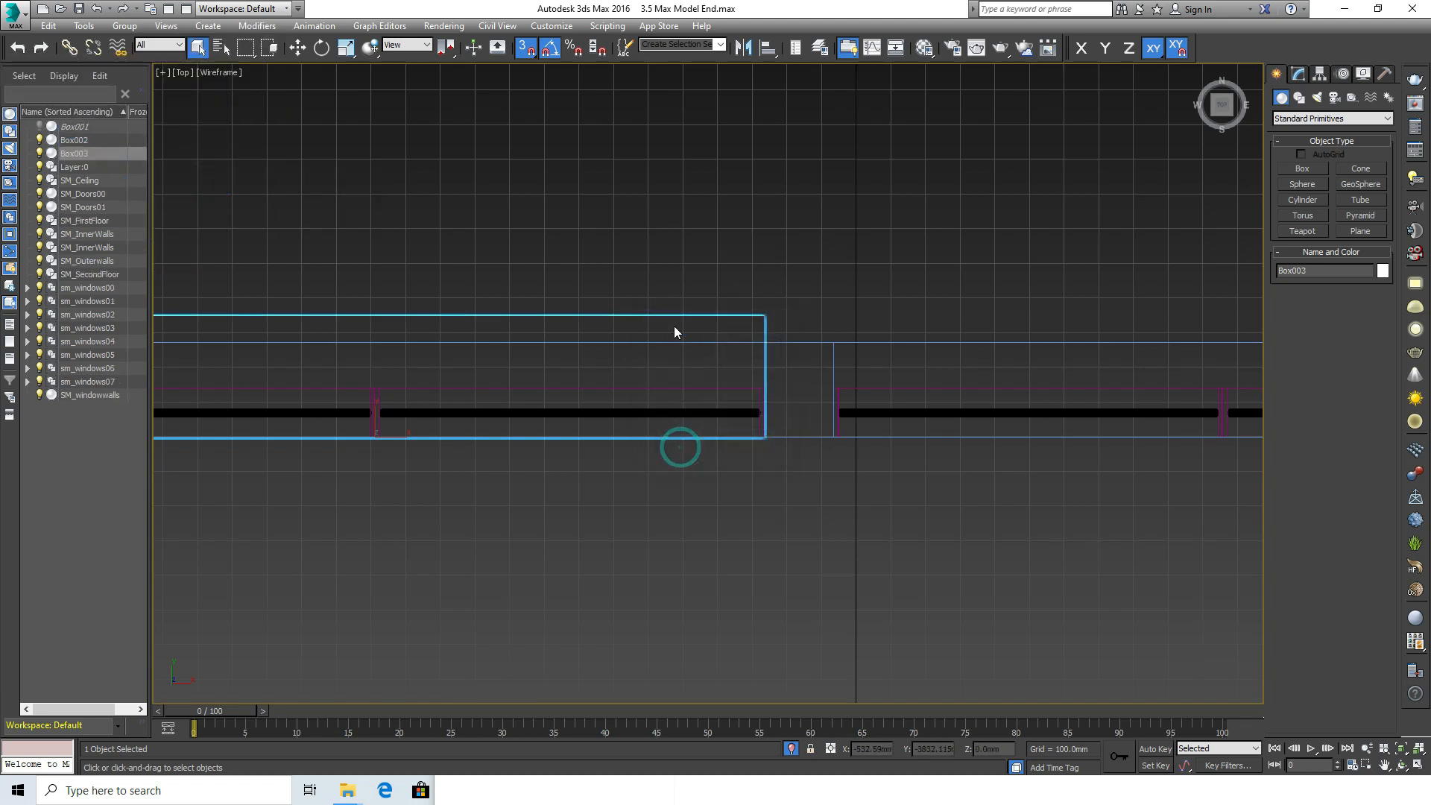
# - Move the cloned sill box along the X axis to beneath the right window
pyautogui.scroll(-2, 686, 330)
pyautogui.press('w')
pyautogui.scroll(-2, 425, 302)
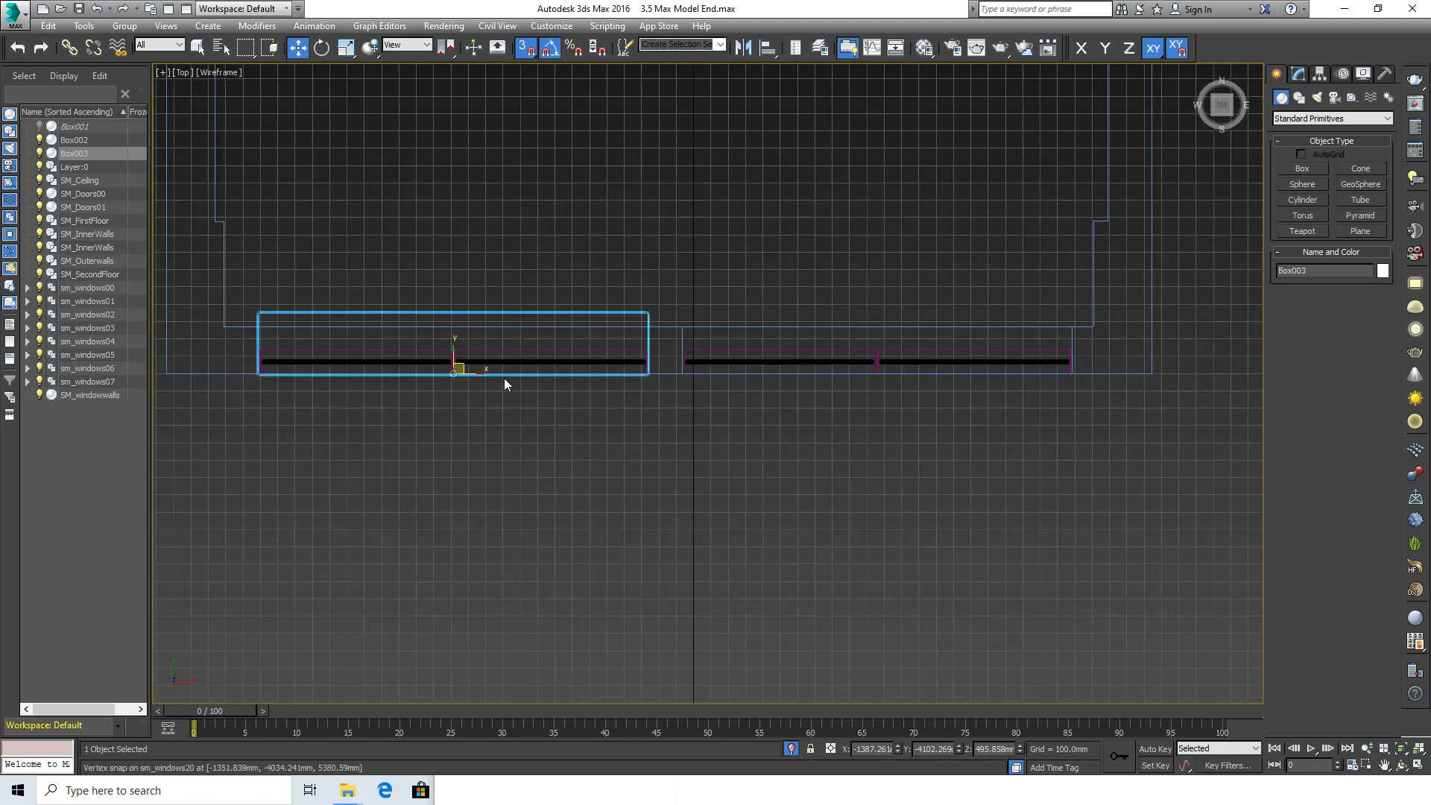
pyautogui.moveTo(477, 373); pyautogui.dragTo(880, 383)
pyautogui.scroll(4, 969, 383)
pyautogui.scroll(-2, 703, 374)
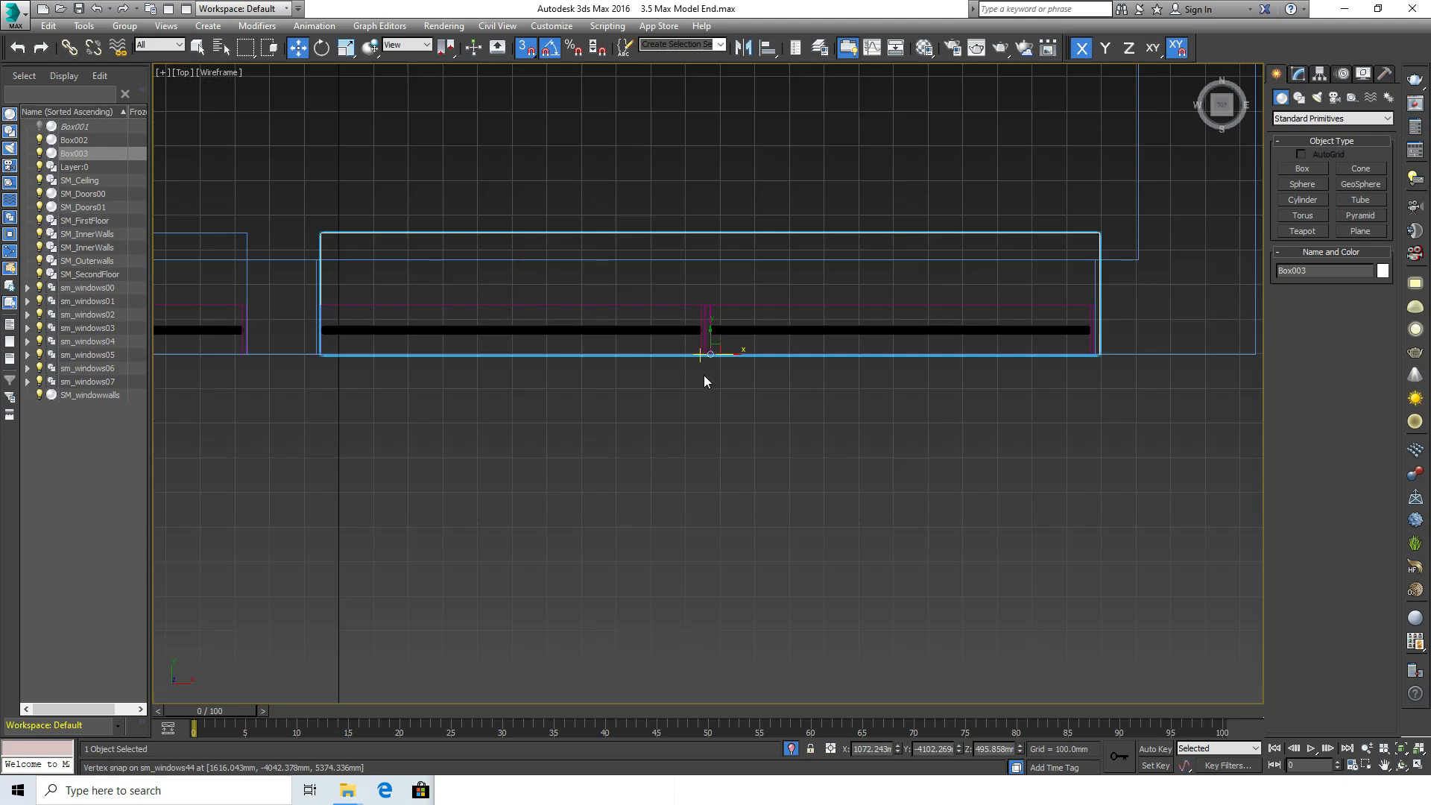
# - Move the cloned sill box farther along the X axis, past the outer wall, and deselect it
pyautogui.scroll(4, 858, 358)
pyautogui.moveTo(1067, 310); pyautogui.dragTo(383, 405, button='middle')
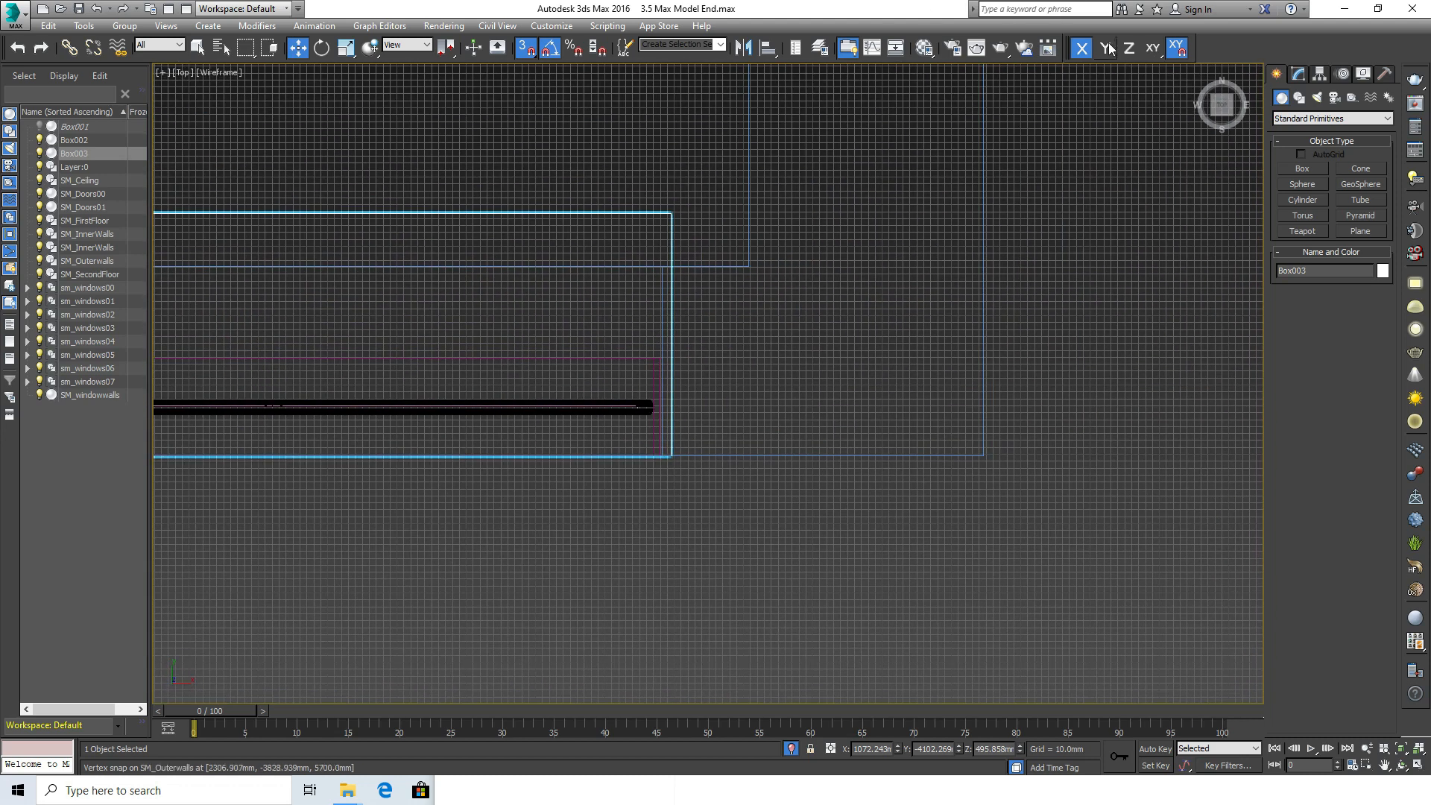
pyautogui.moveTo(670, 319); pyautogui.dragTo(1122, 322)
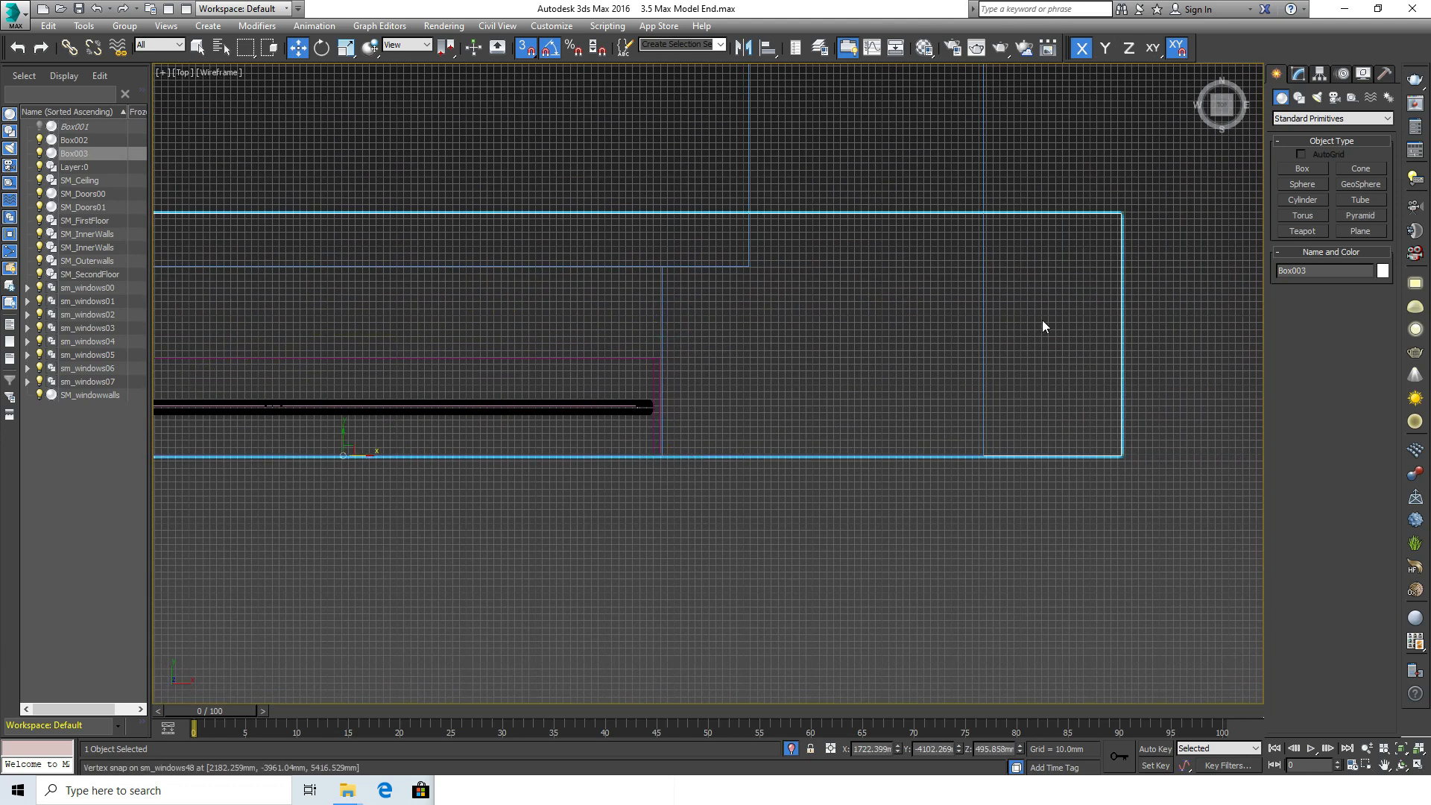
pyautogui.click(1129, 313)
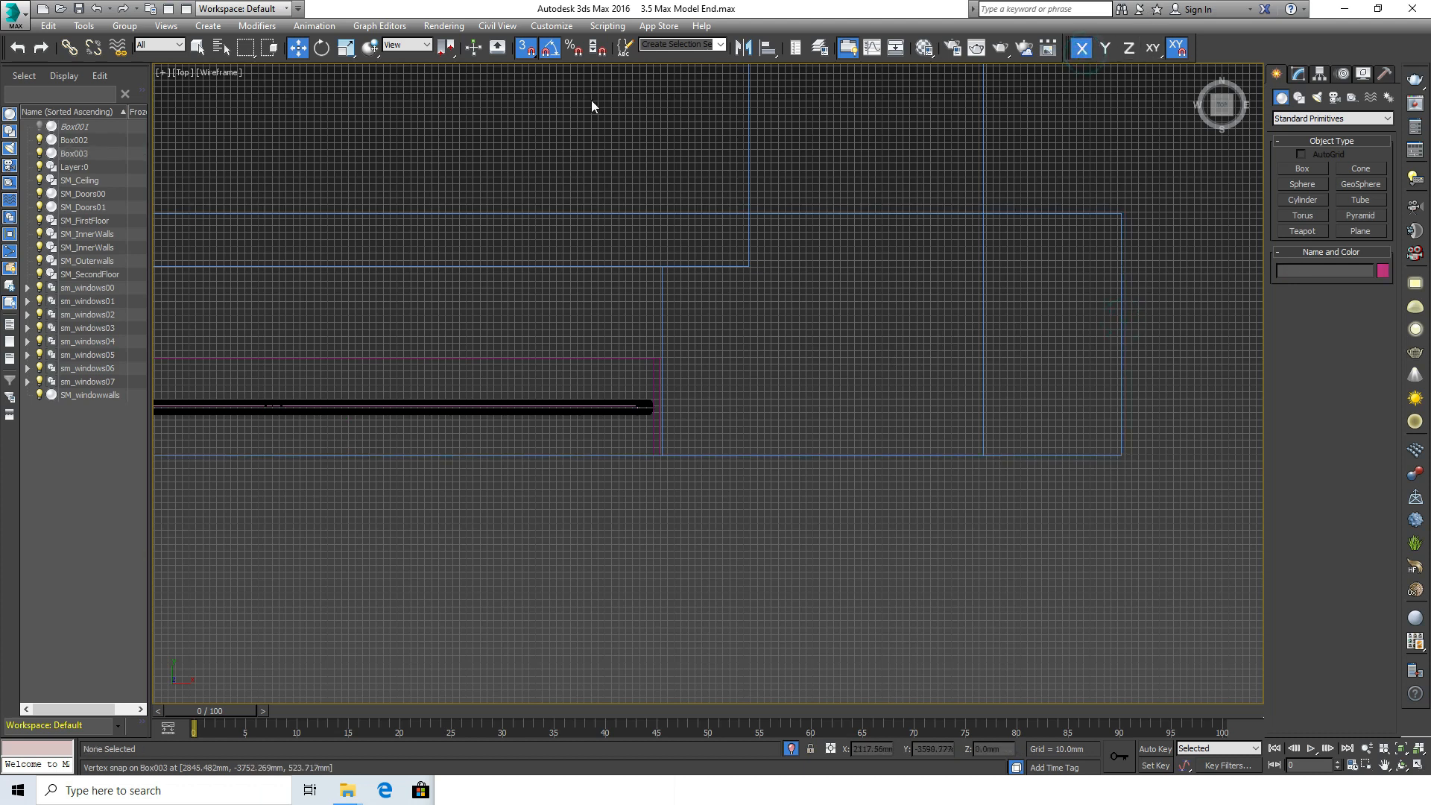
# - Enable Edge/Segment snapping and move the cloned sill box along X so its outer end meets the right window opening's edge
pyautogui.rightClick(529, 50)
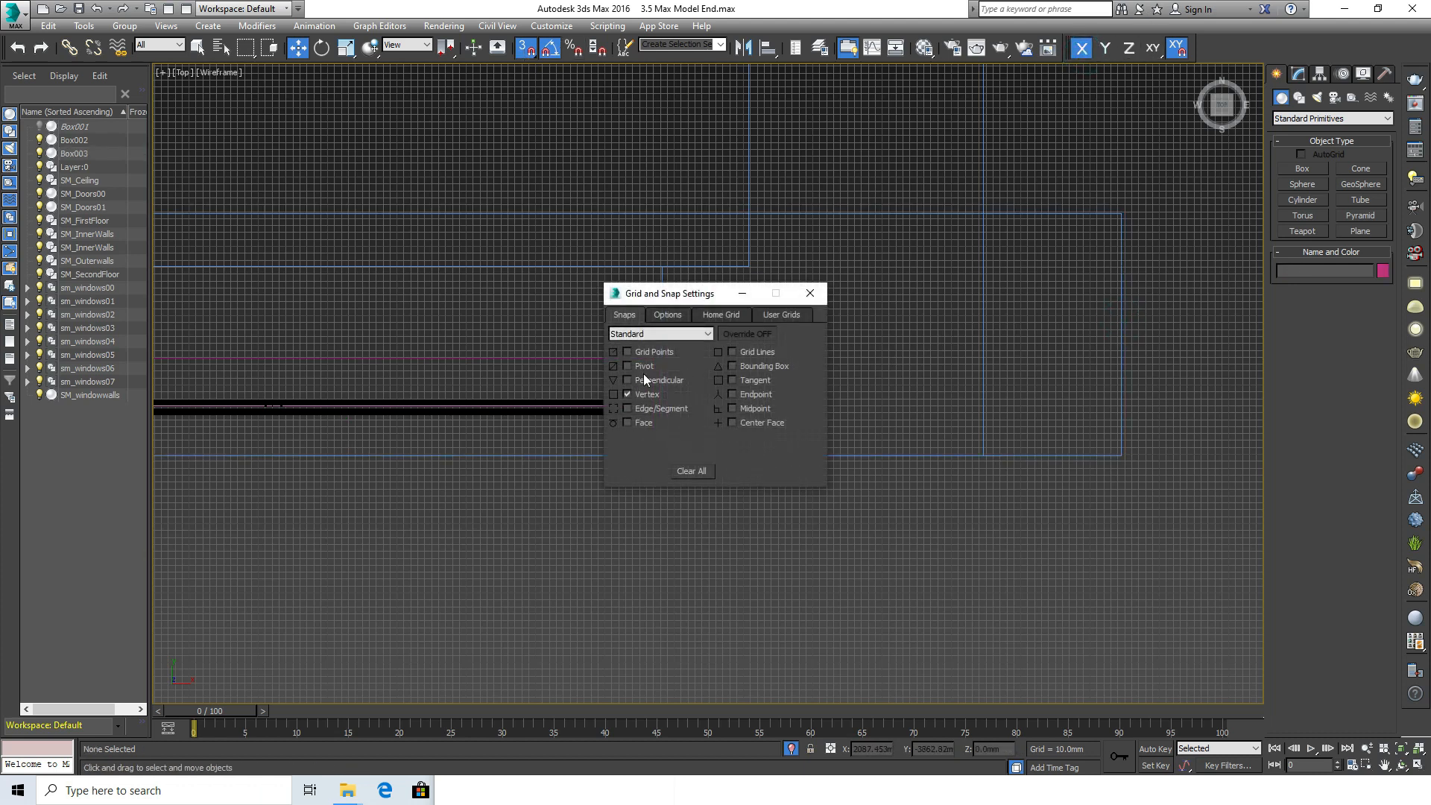
pyautogui.click(810, 294)
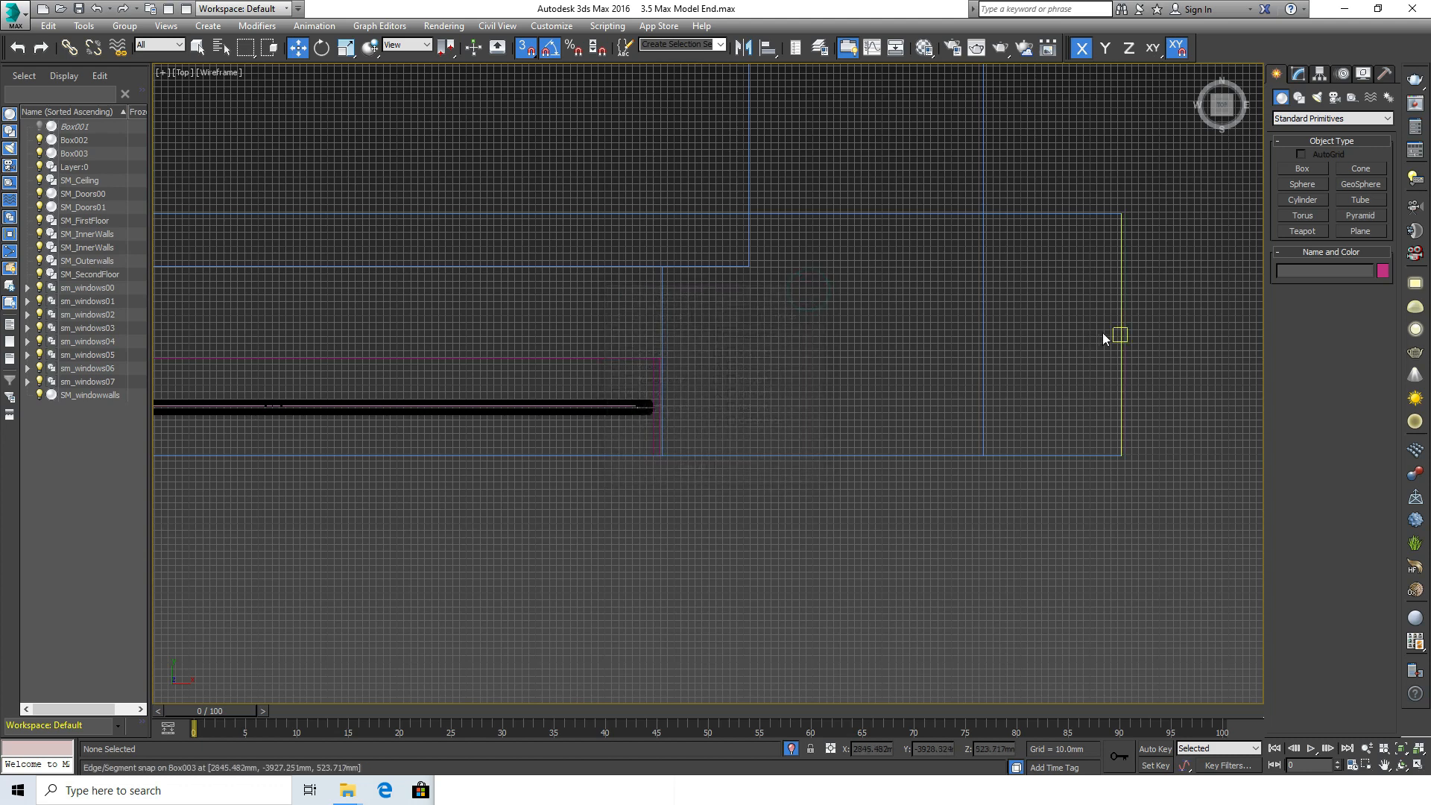
pyautogui.click(1113, 333)
pyautogui.moveTo(1118, 330); pyautogui.dragTo(661, 354)
pyautogui.press('z')
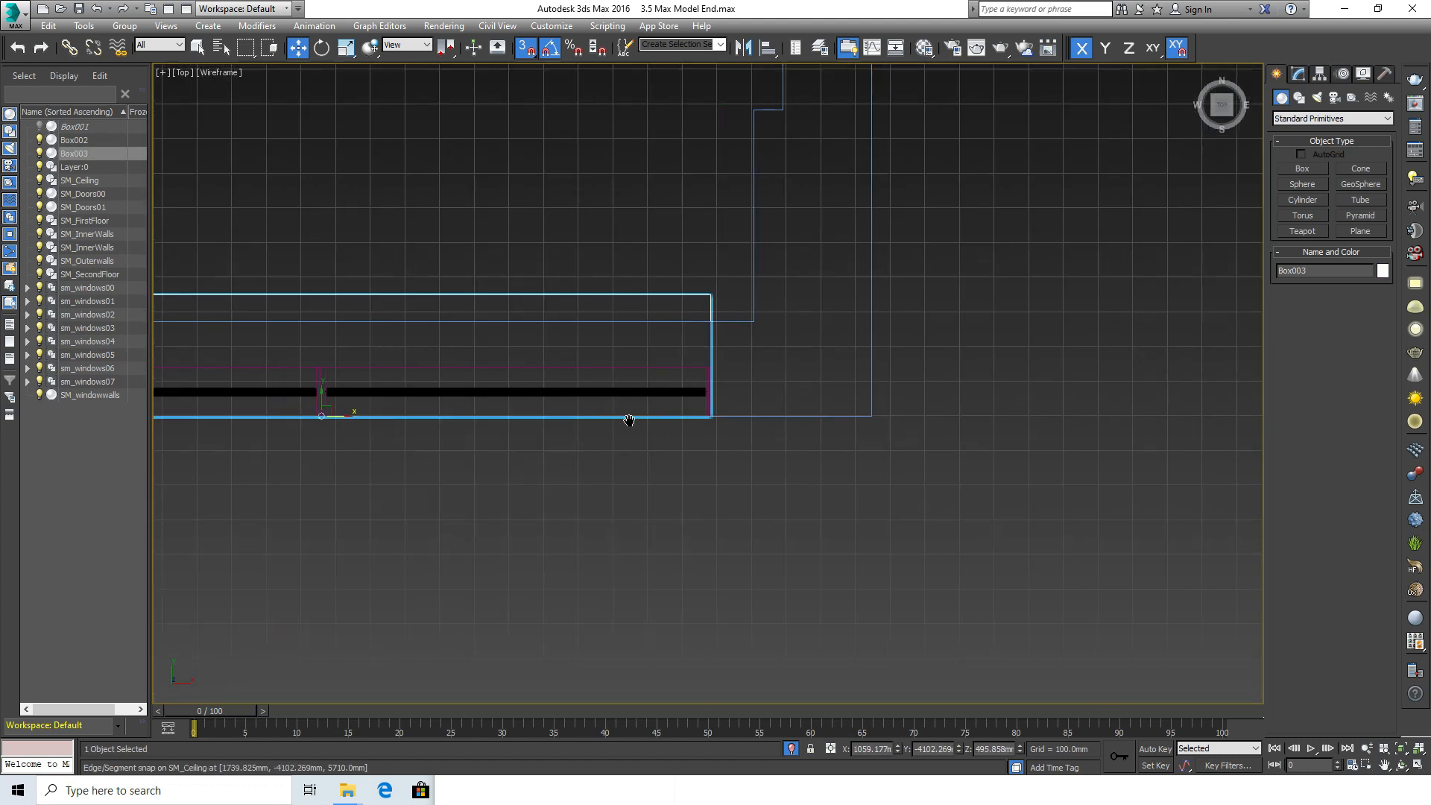
# - Examine how the sill boxes fit beneath the windows in the front and orthographic views, with the cloned box selected
pyautogui.moveTo(376, 455); pyautogui.dragTo(587, 523, button='middle')
pyautogui.press('f')
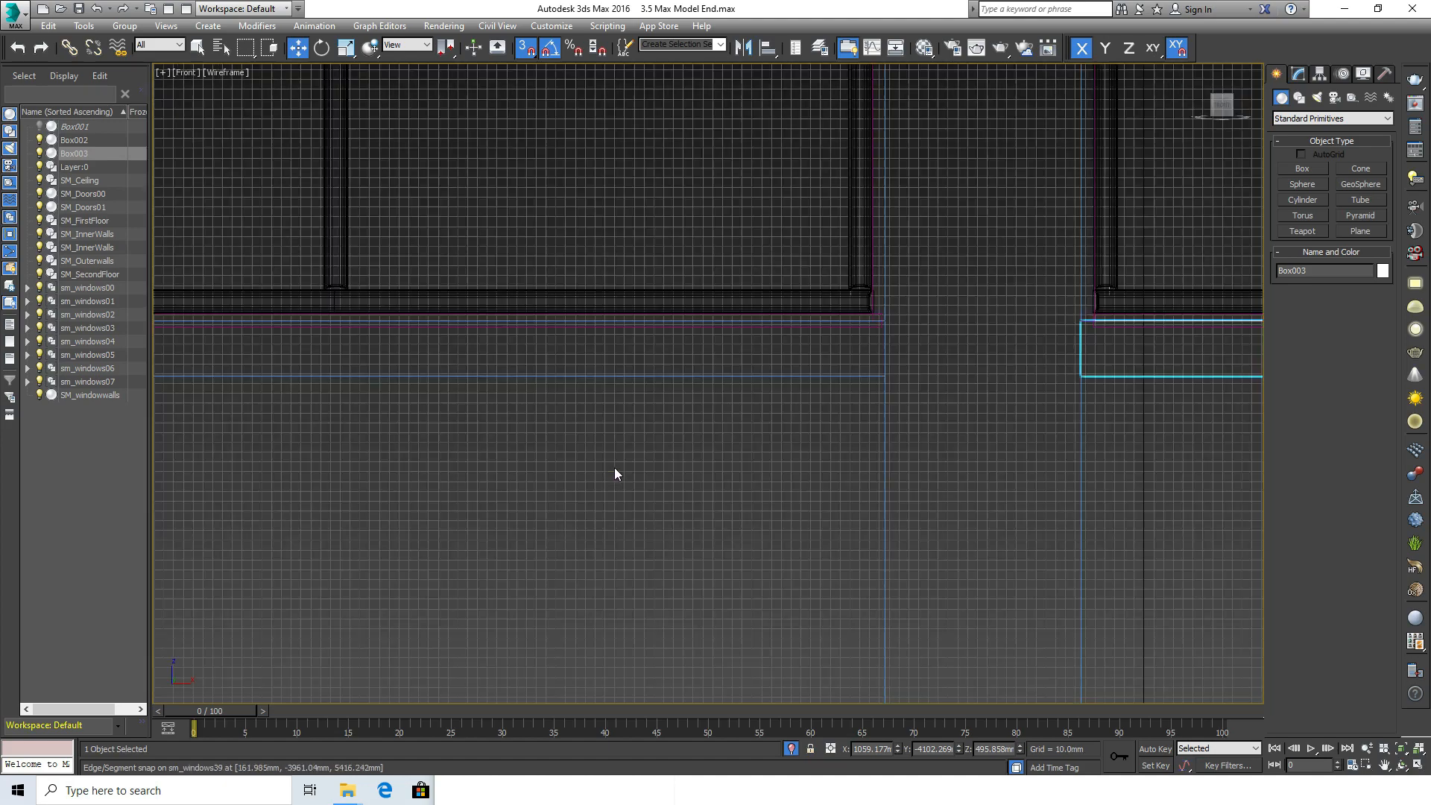
pyautogui.scroll(-2, 790, 378)
pyautogui.moveTo(1141, 462); pyautogui.dragTo(806, 380, button='middle')
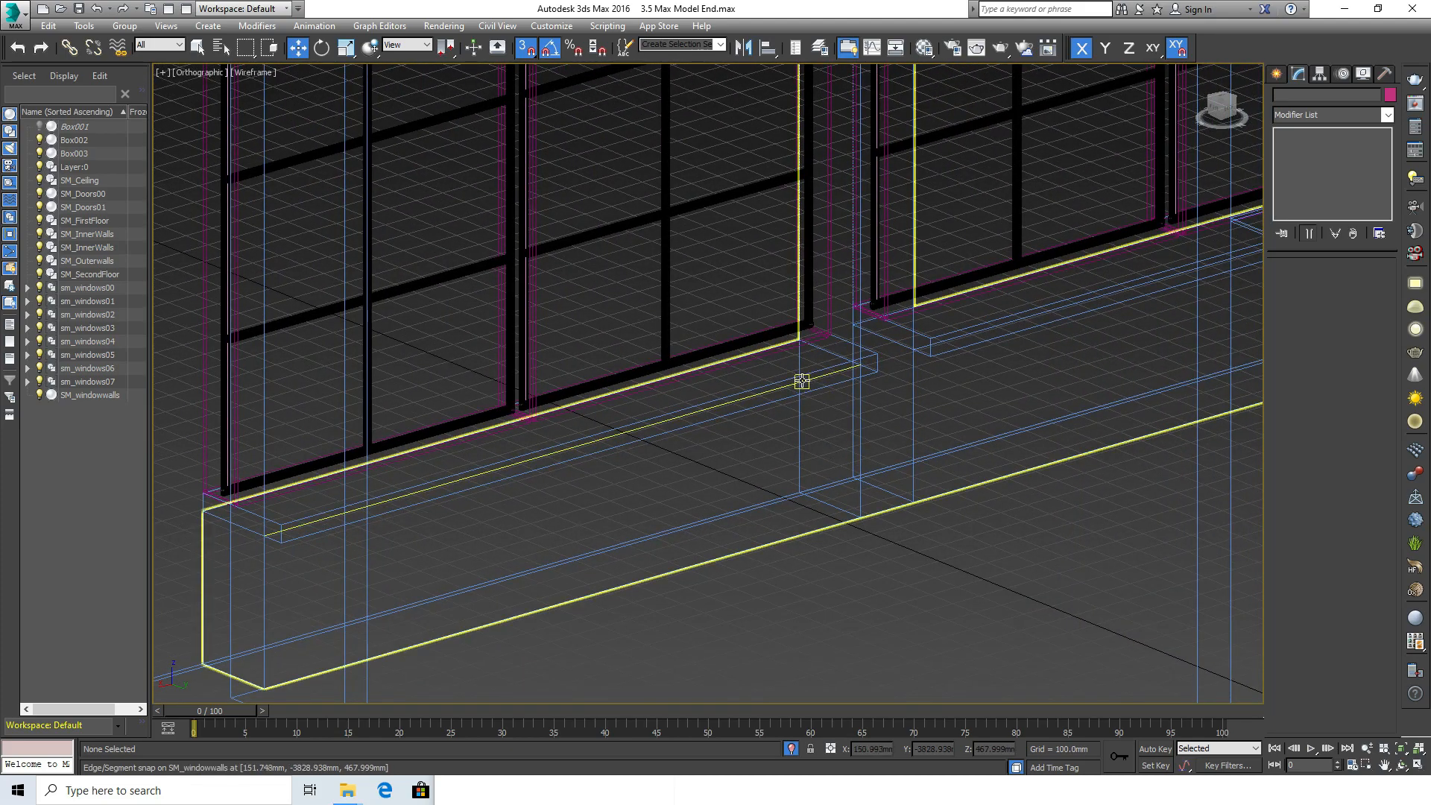
pyautogui.scroll(5, 812, 380)
pyautogui.click(983, 296)
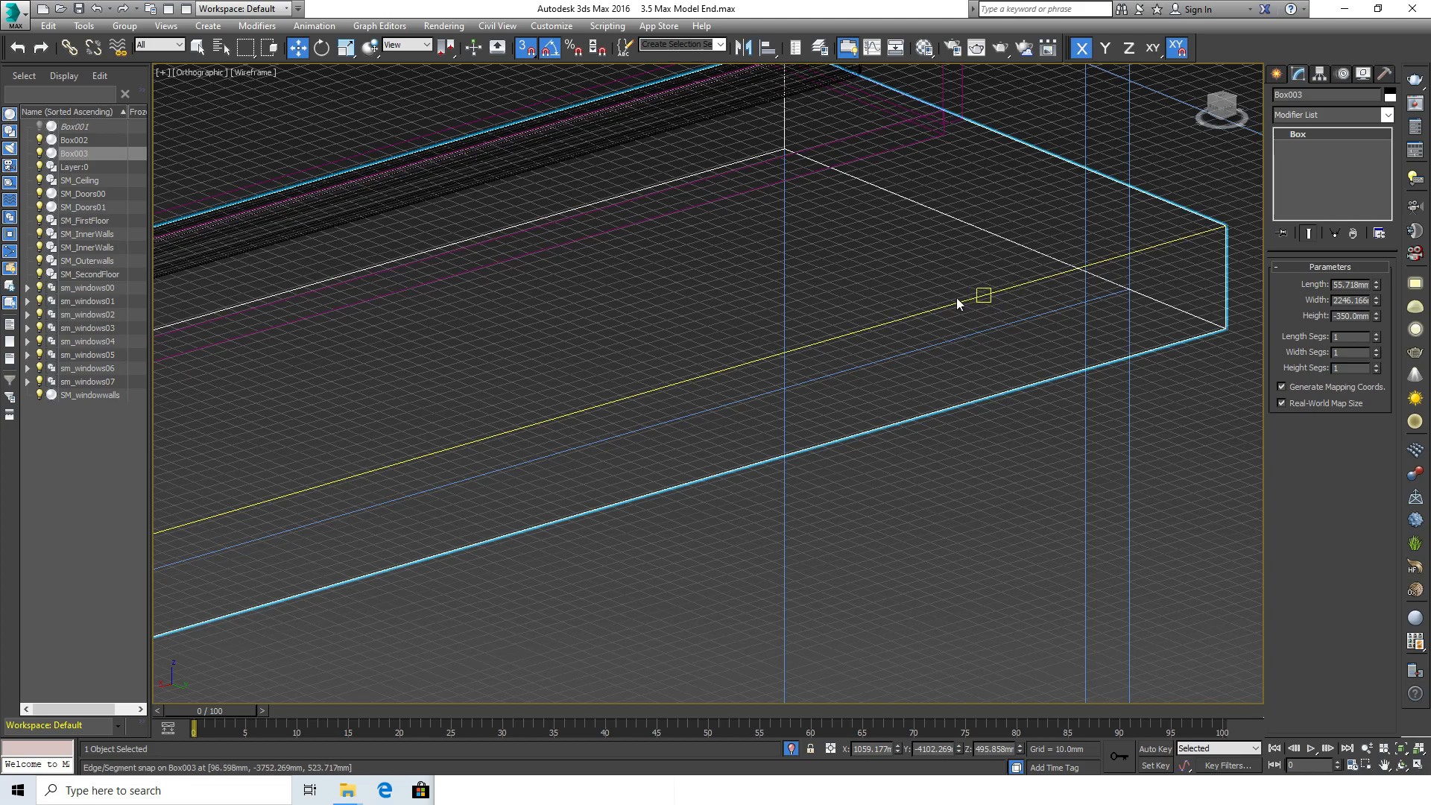
pyautogui.scroll(-4, 896, 383)
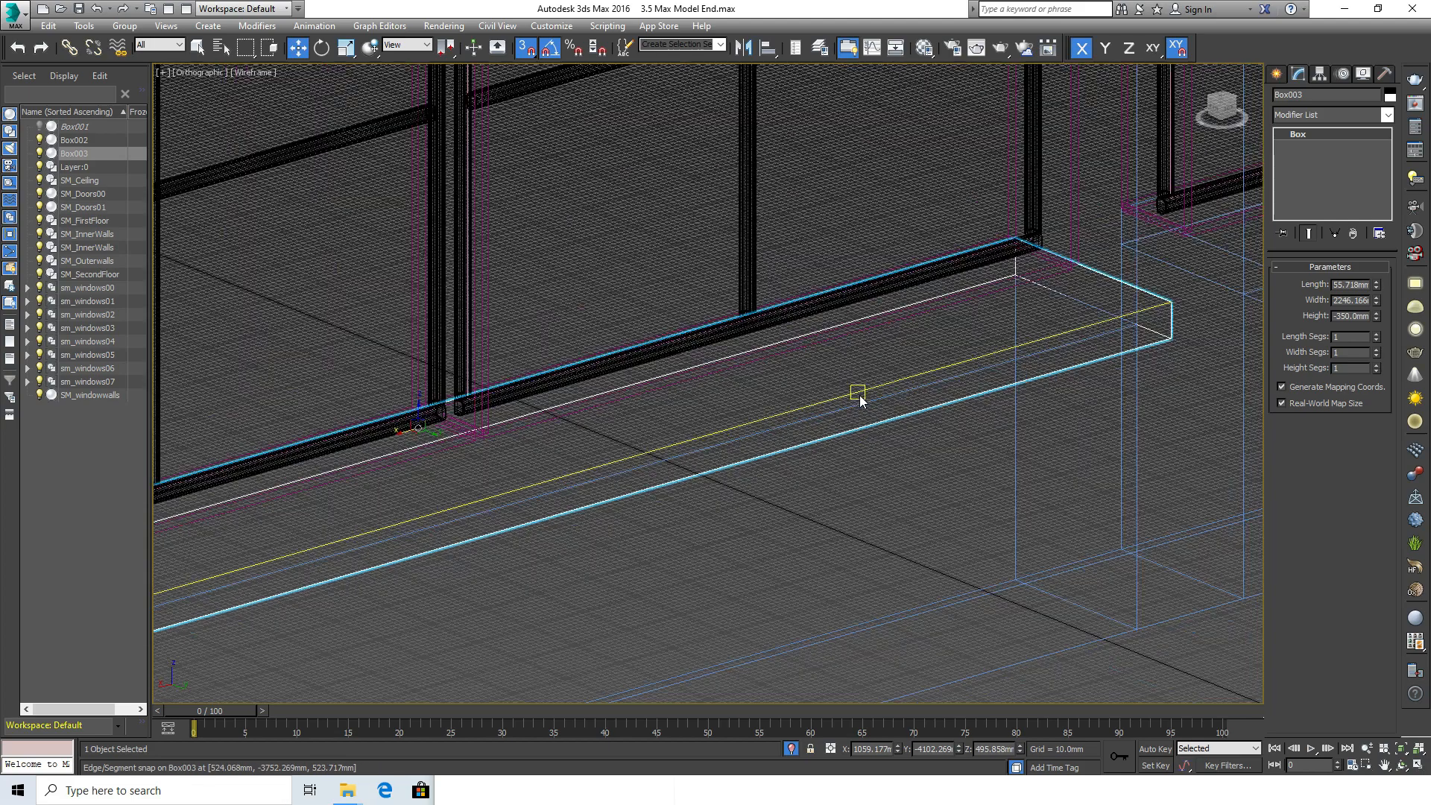
pyautogui.scroll(-3, 677, 454)
pyautogui.scroll(3, 1032, 405)
pyautogui.scroll(-1, 1031, 413)
pyautogui.scroll(1, 1041, 416)
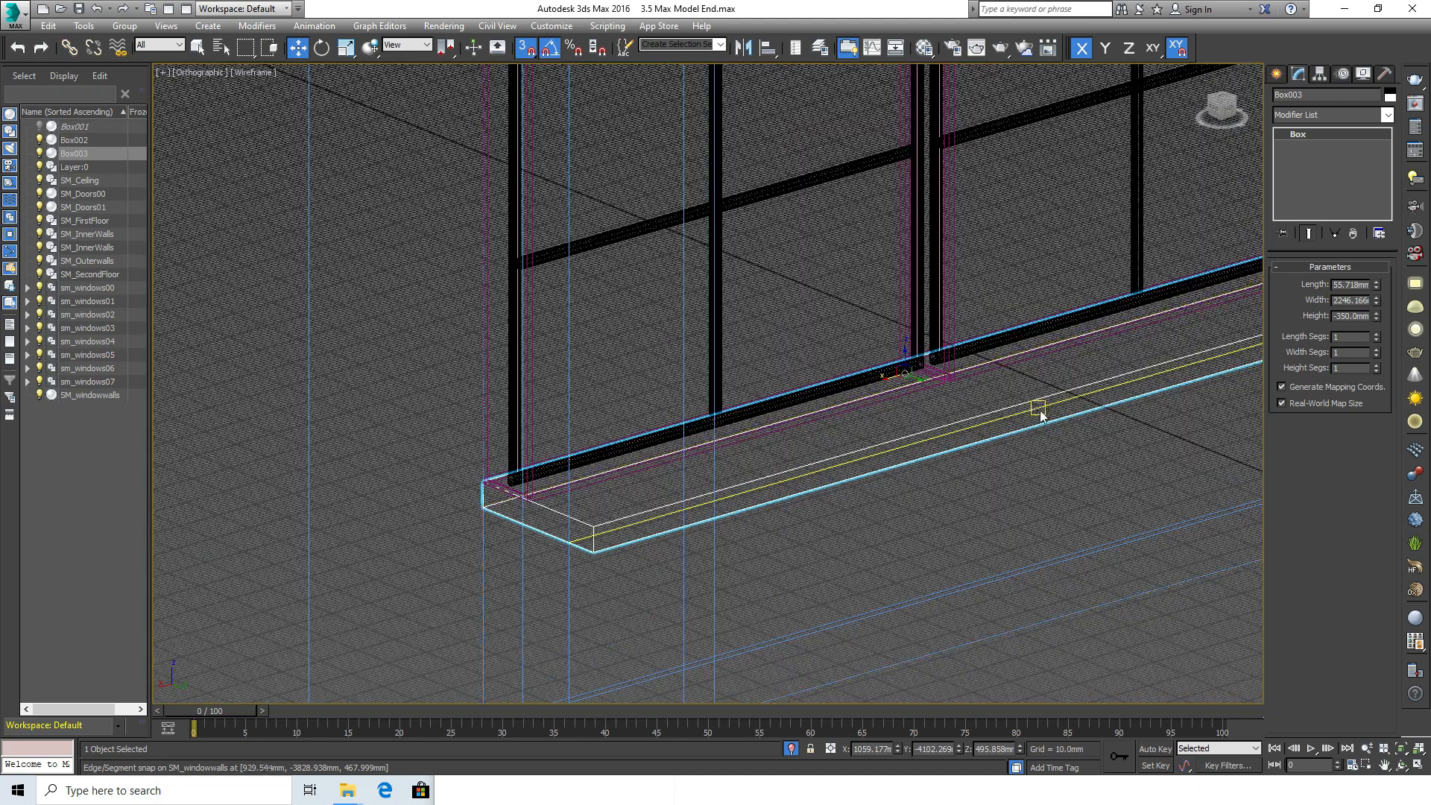
pyautogui.scroll(2, 1041, 415)
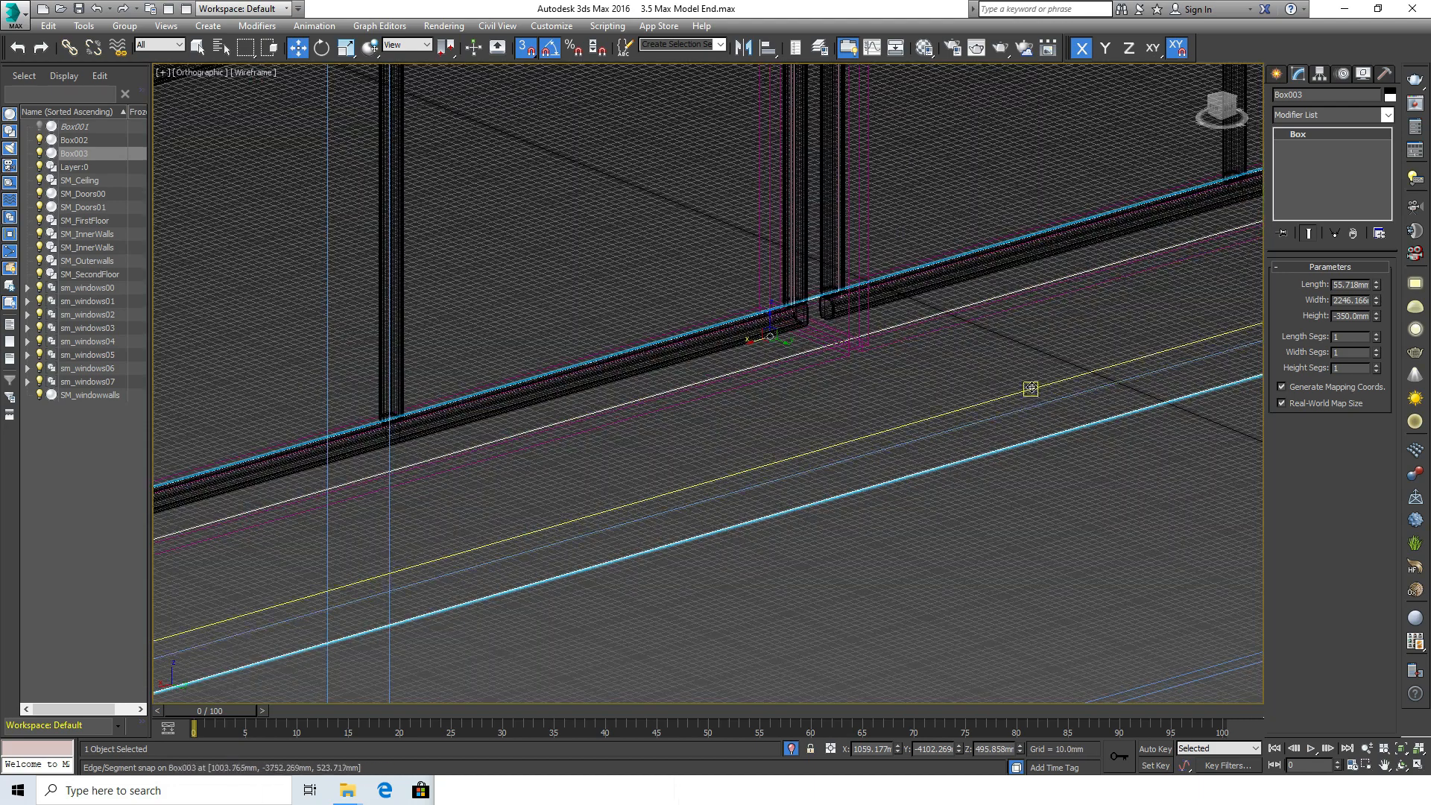
pyautogui.click(1388, 116)
pyautogui.press('e')
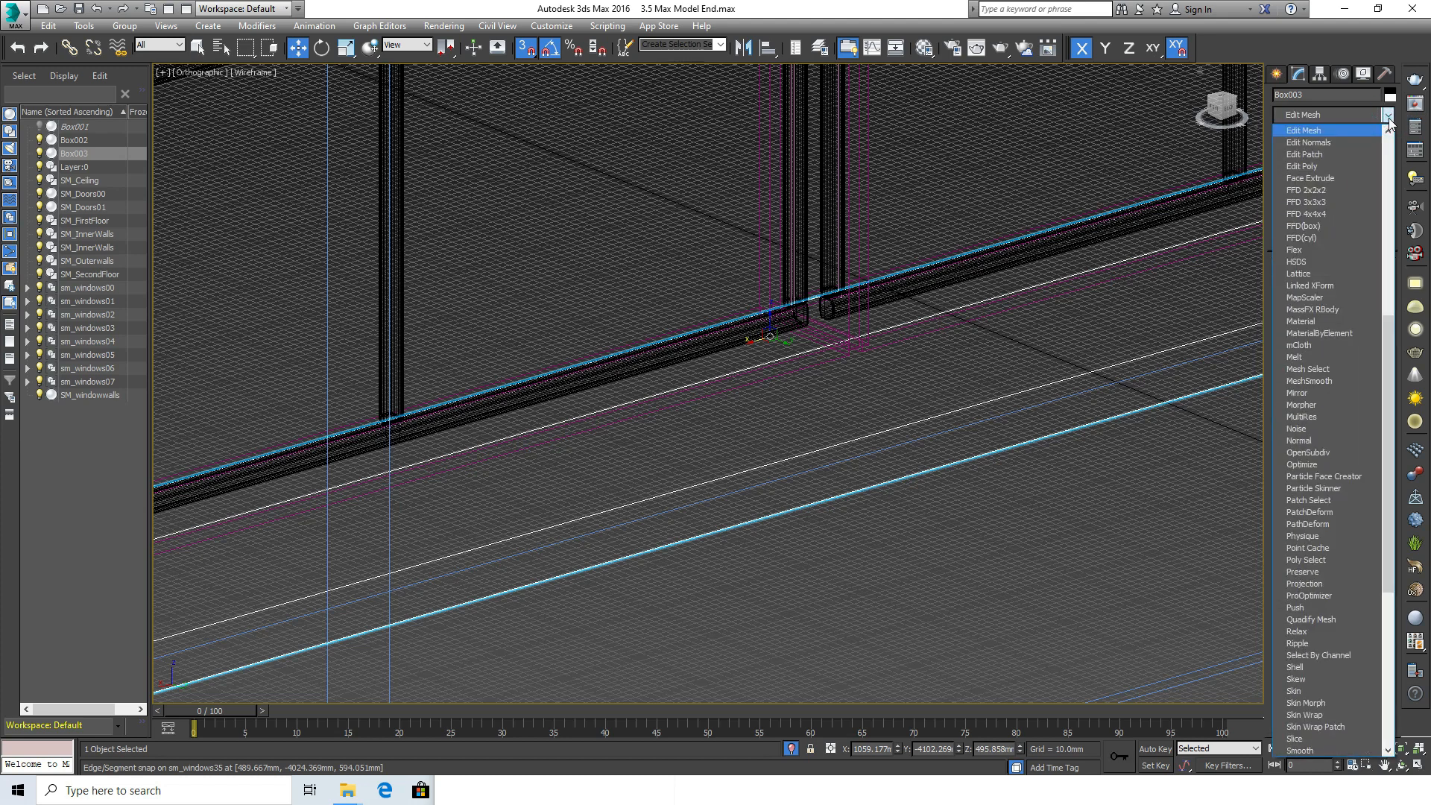
pyautogui.press('Return')
pyautogui.click(1388, 117)
pyautogui.click(1386, 117)
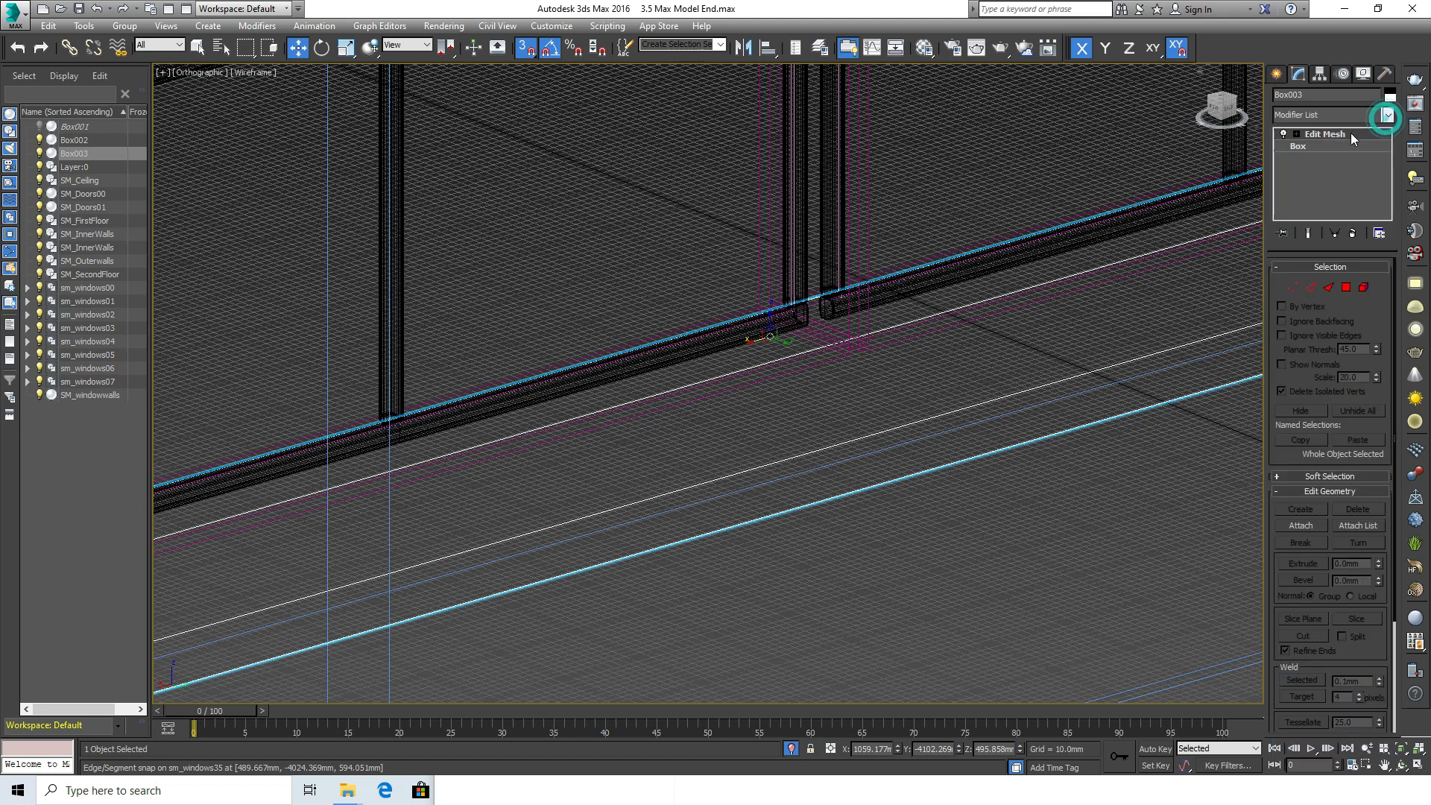
pyautogui.rightClick(1351, 133)
pyautogui.click(1303, 158)
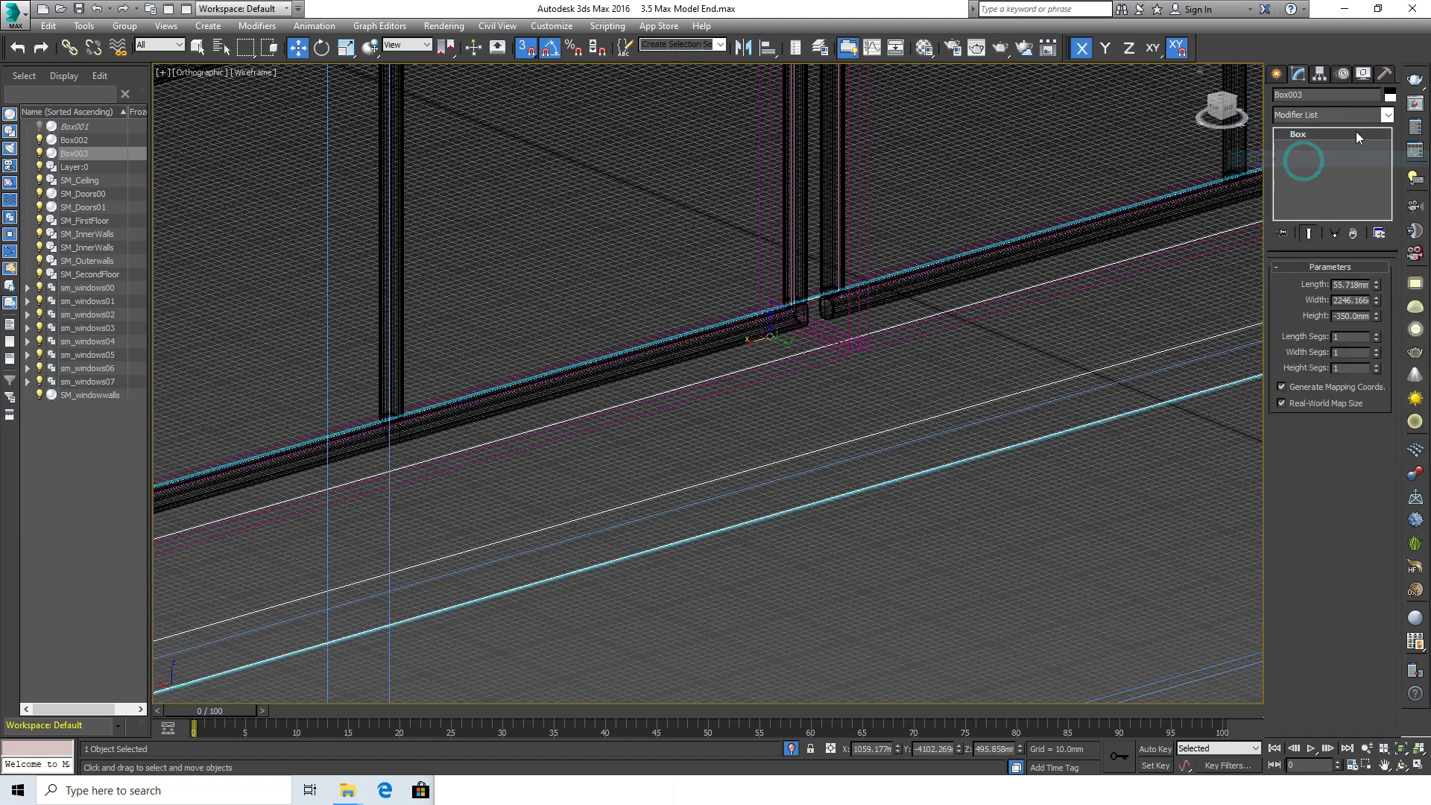
# - Add an Edit Poly modifier to the cloned sill box and select the two long edges on the side away from the window
pyautogui.click(1391, 114)
pyautogui.press('e')
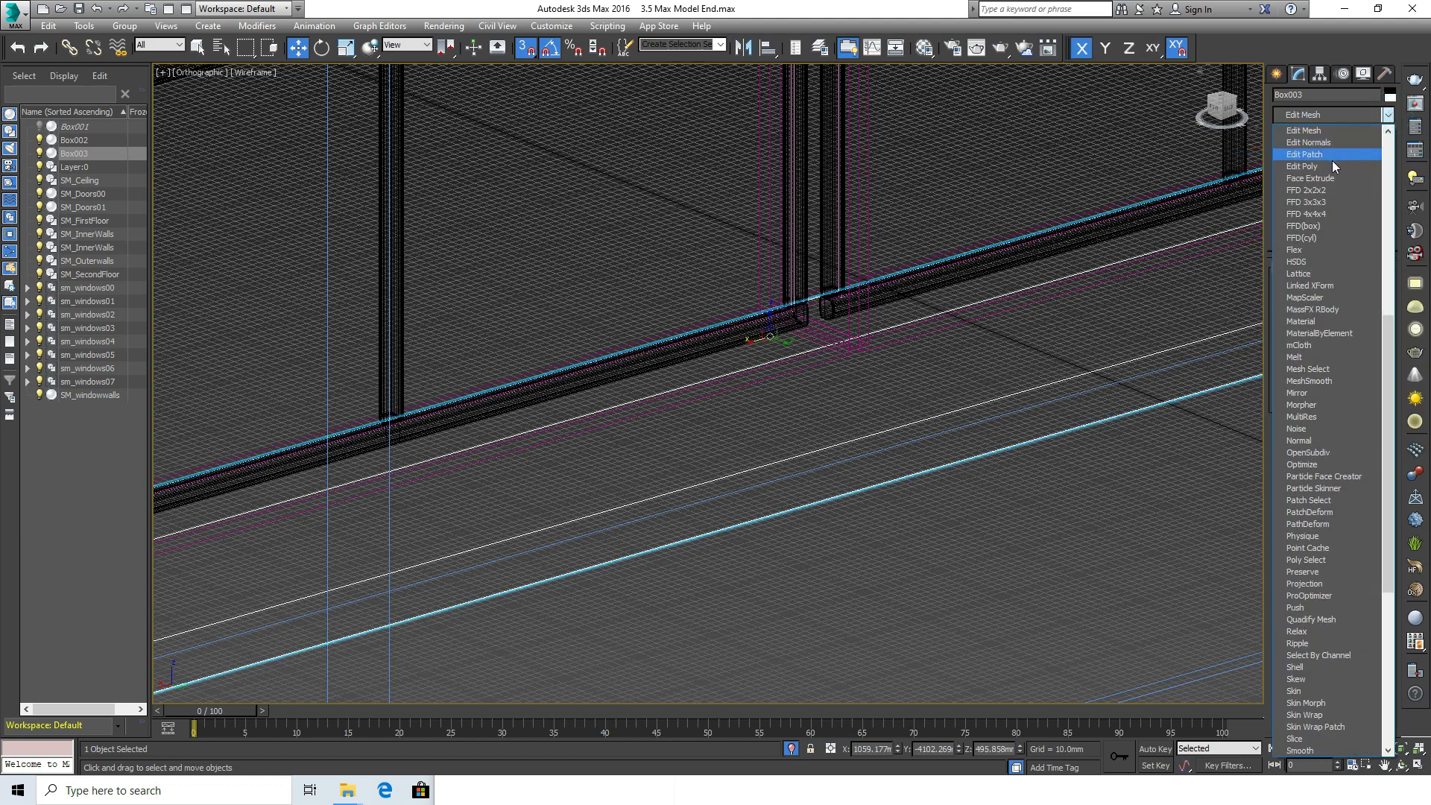
pyautogui.click(1332, 166)
pyautogui.click(1309, 383)
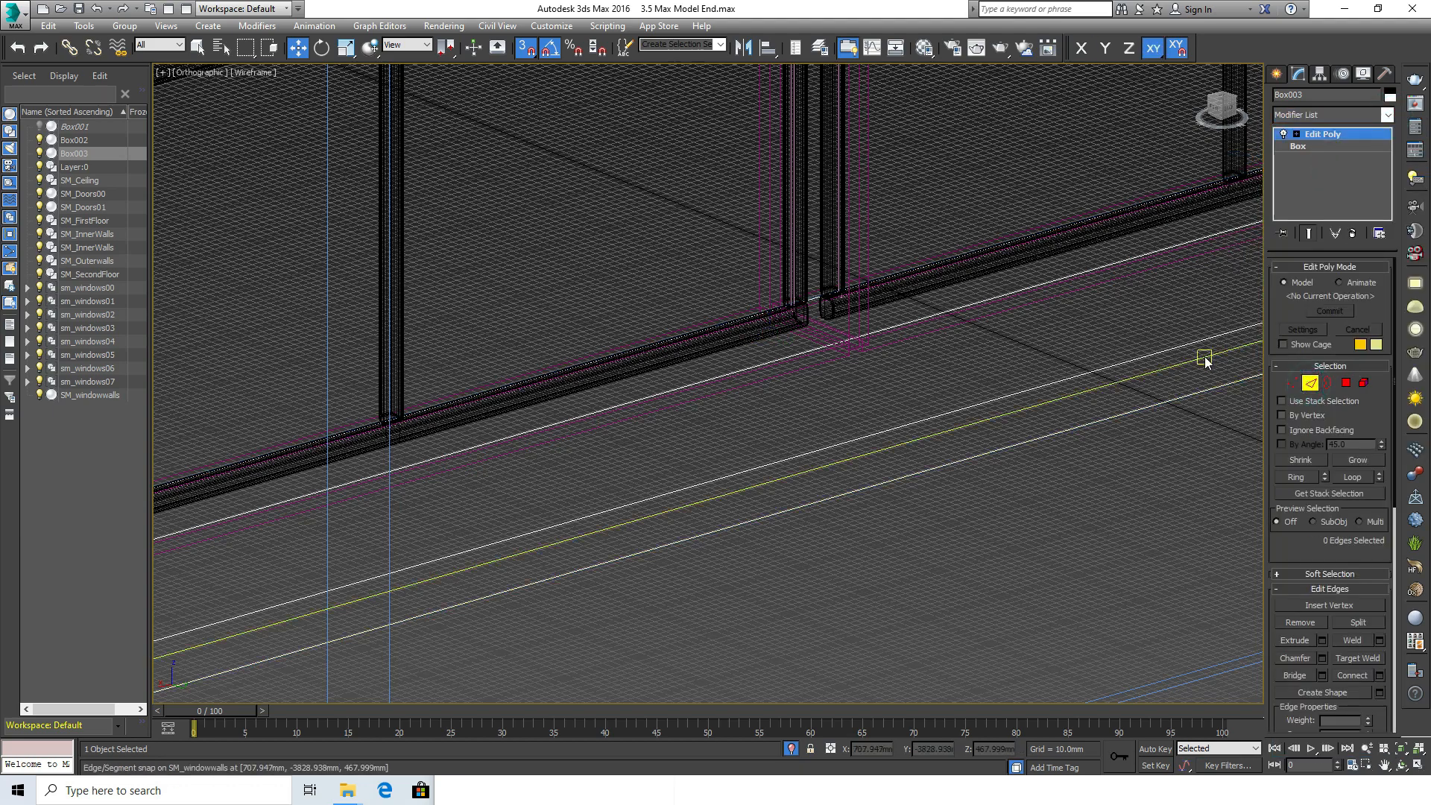
pyautogui.click(1193, 343)
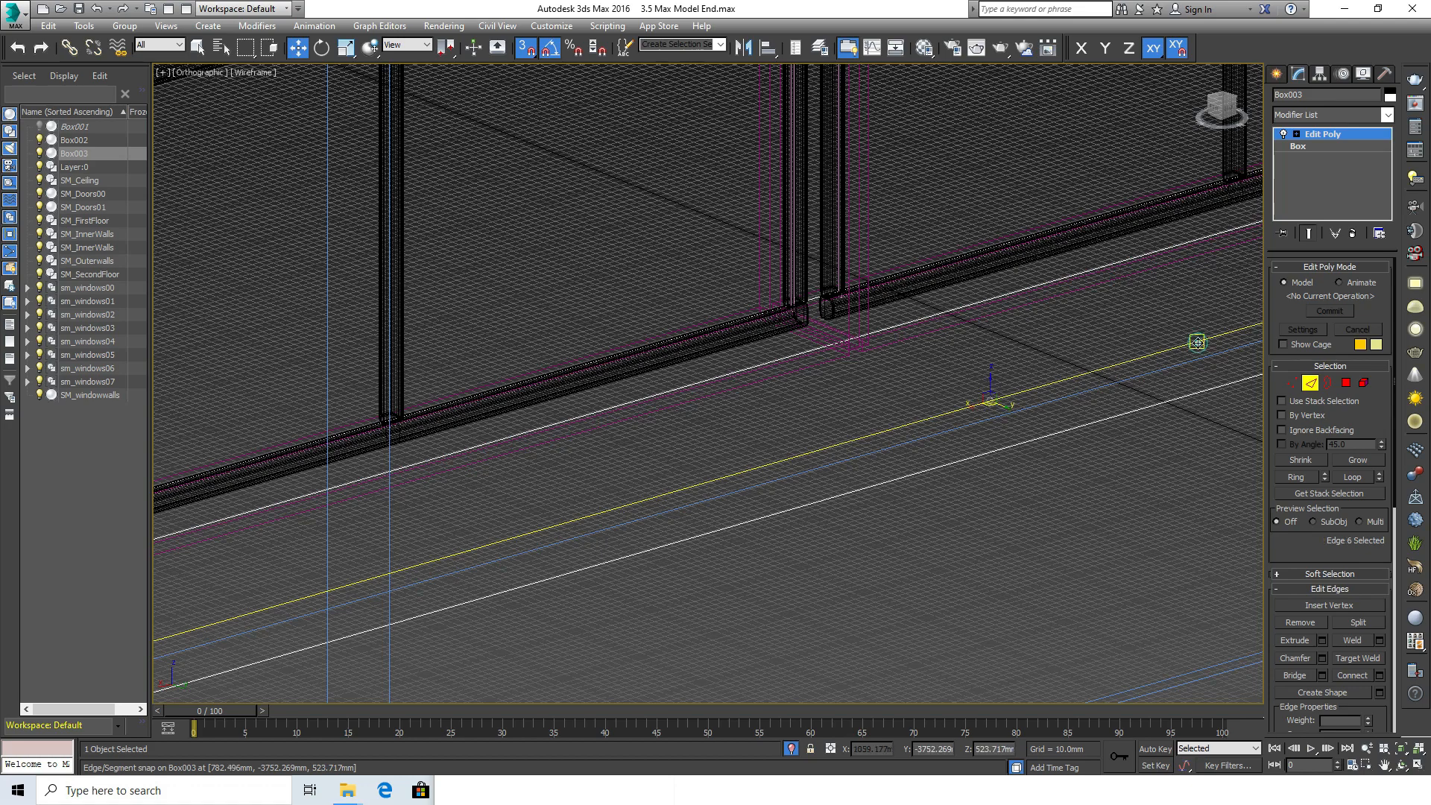
pyautogui.keyDown('ctrl'); pyautogui.click(1202, 391); pyautogui.keyUp('ctrl')
pyautogui.scroll(-5, 1190, 453)
pyautogui.scroll(2, 986, 406)
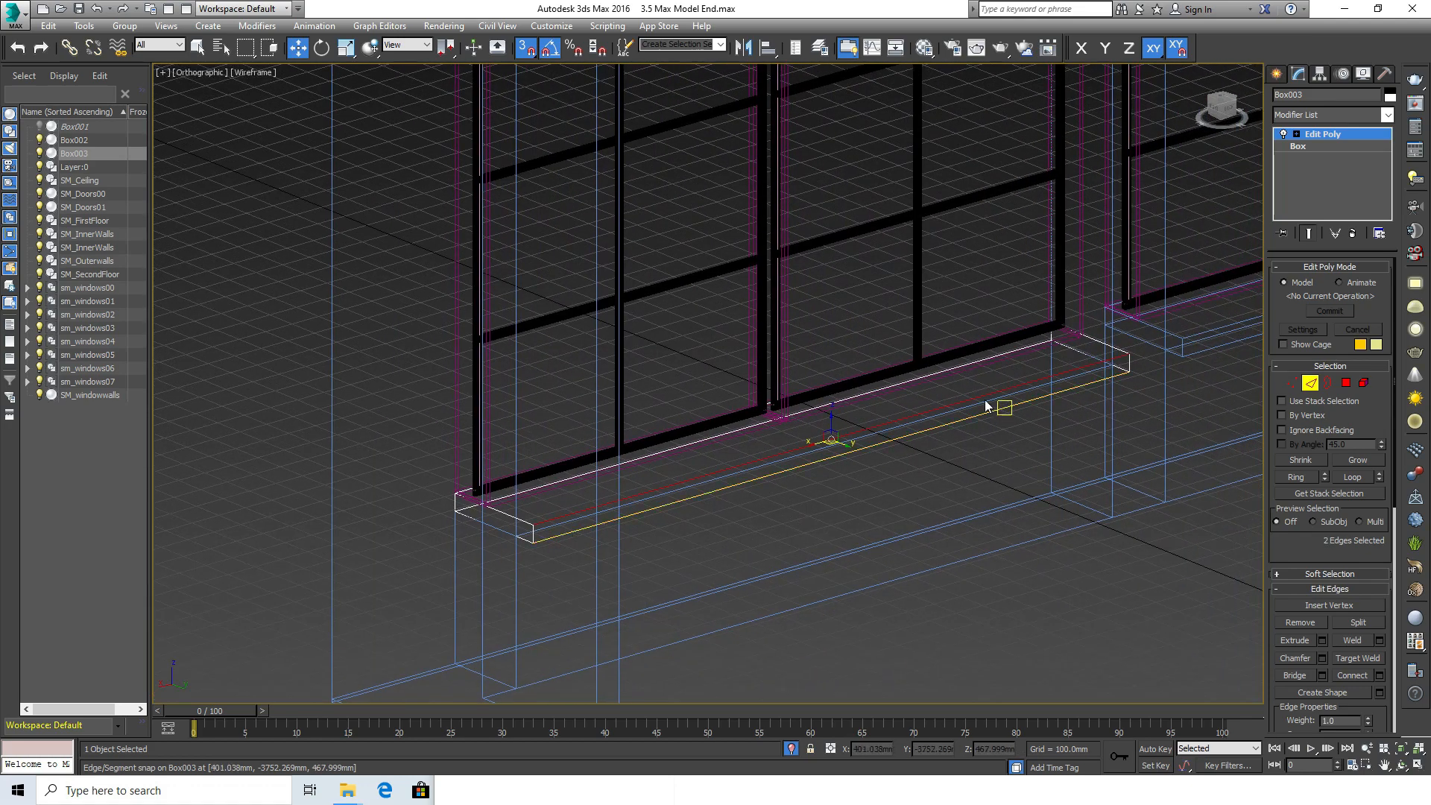
# - Add a Chamfer modifier that bevels the two selected long edges of the sill box
pyautogui.click(1388, 114)
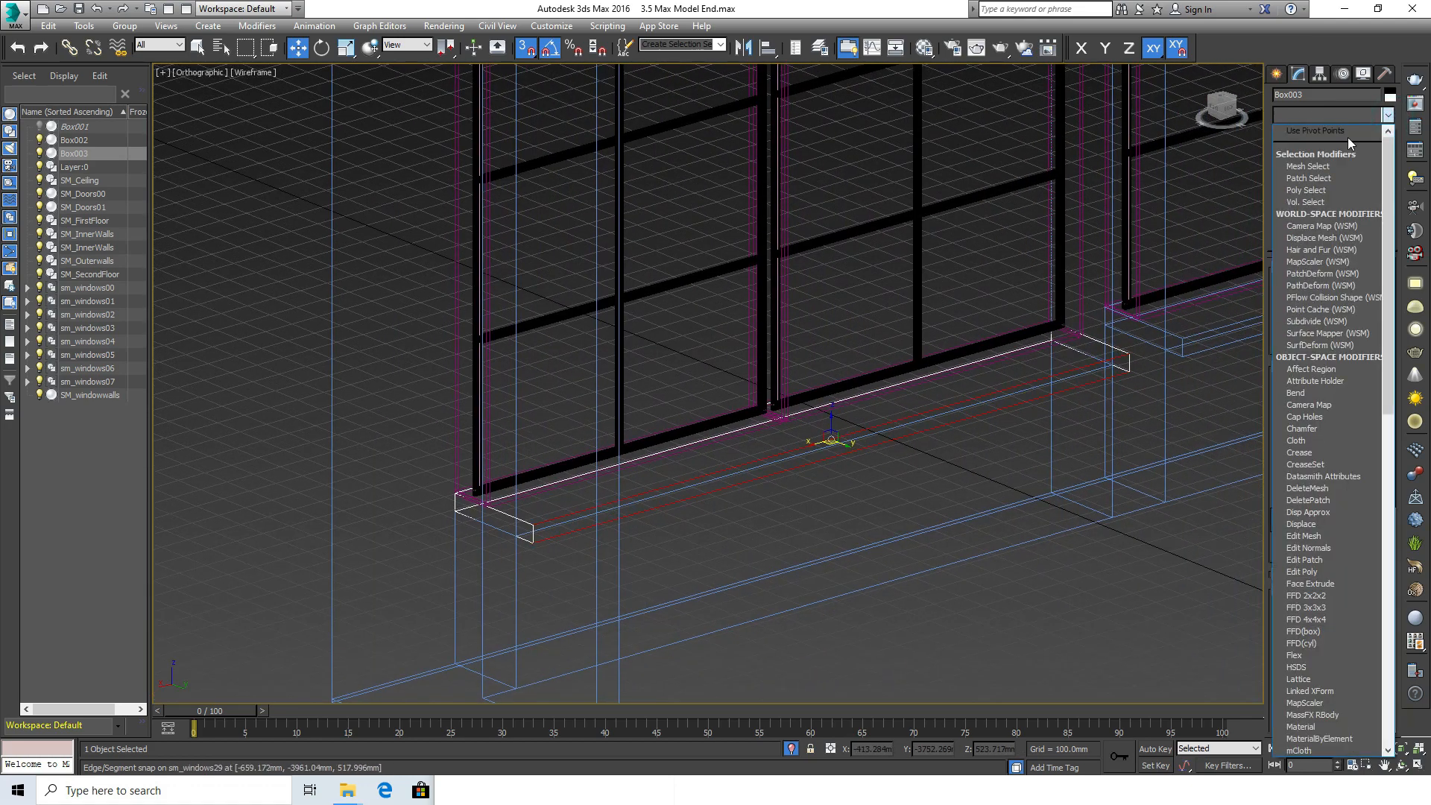
pyautogui.scroll(-2, 1348, 137)
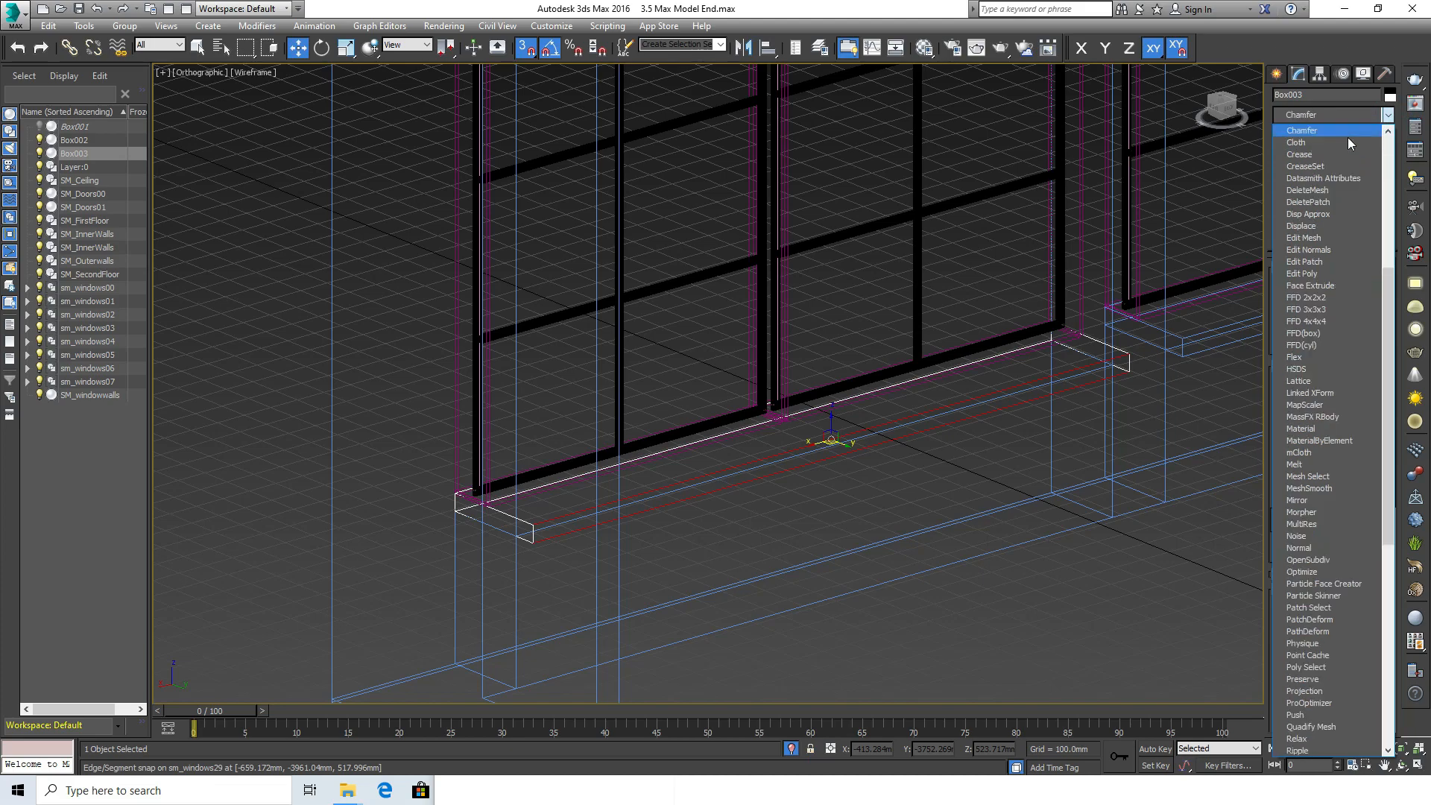
pyautogui.click(1348, 138)
pyautogui.scroll(6, 1129, 383)
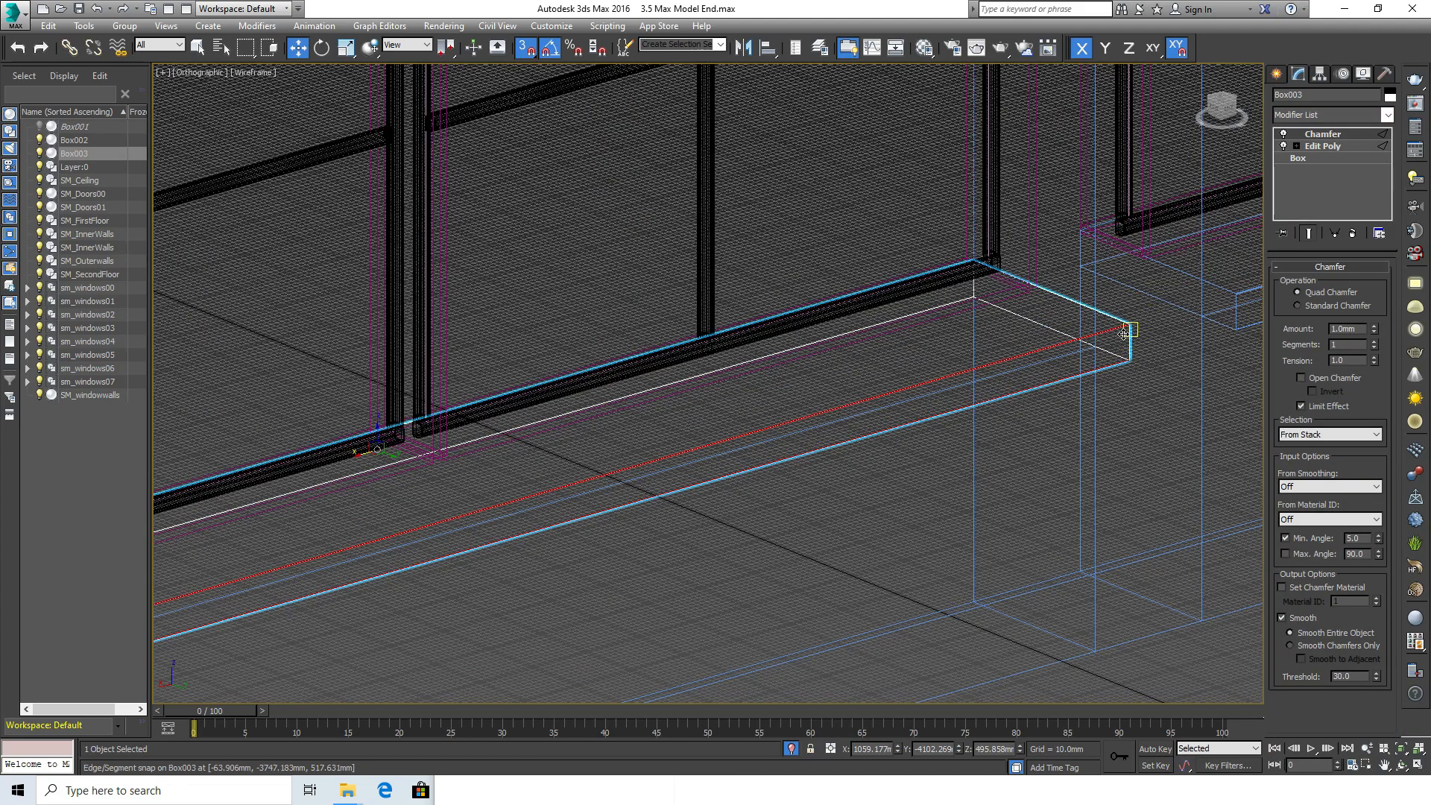
pyautogui.scroll(8, 1124, 335)
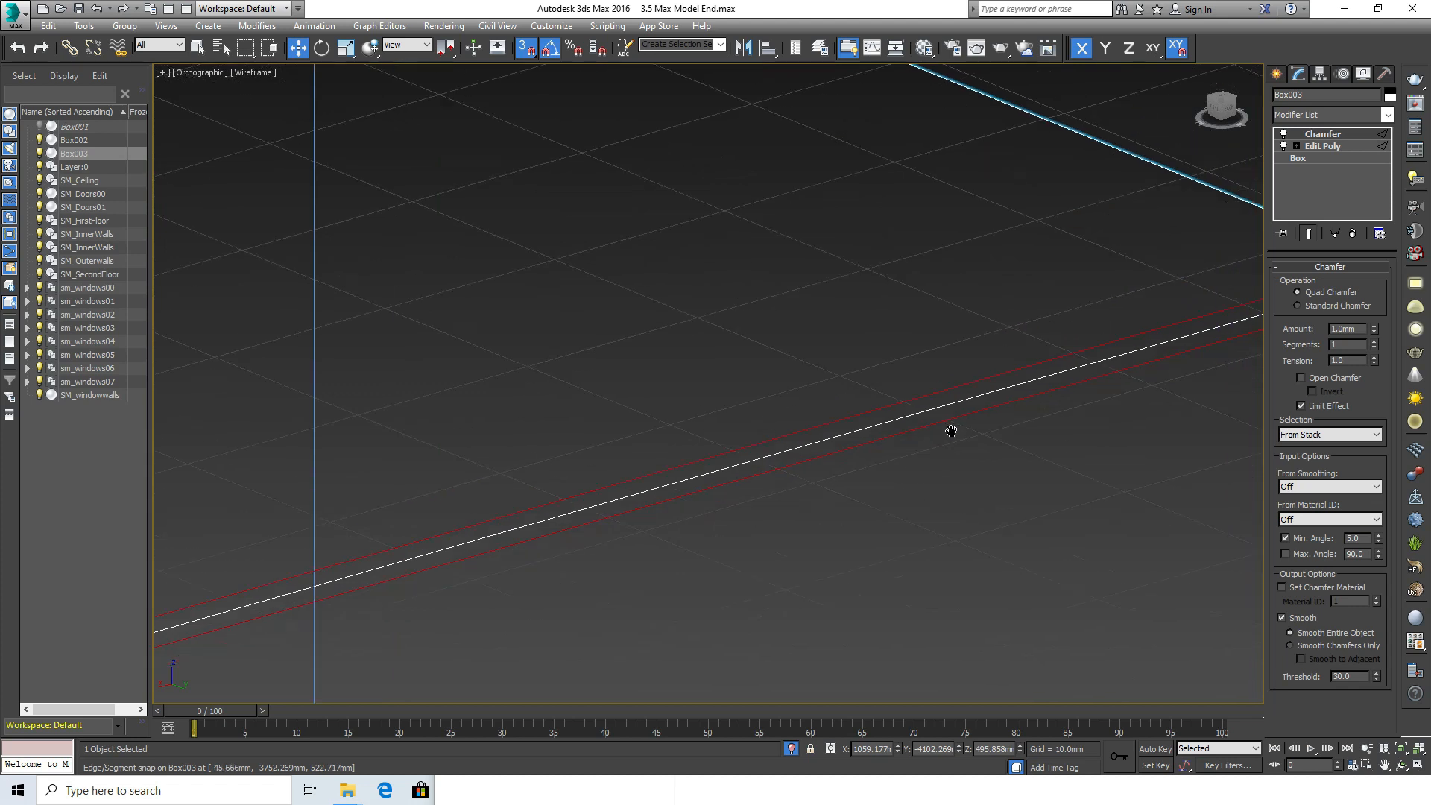
pyautogui.moveTo(951, 431); pyautogui.dragTo(654, 473, button='middle')
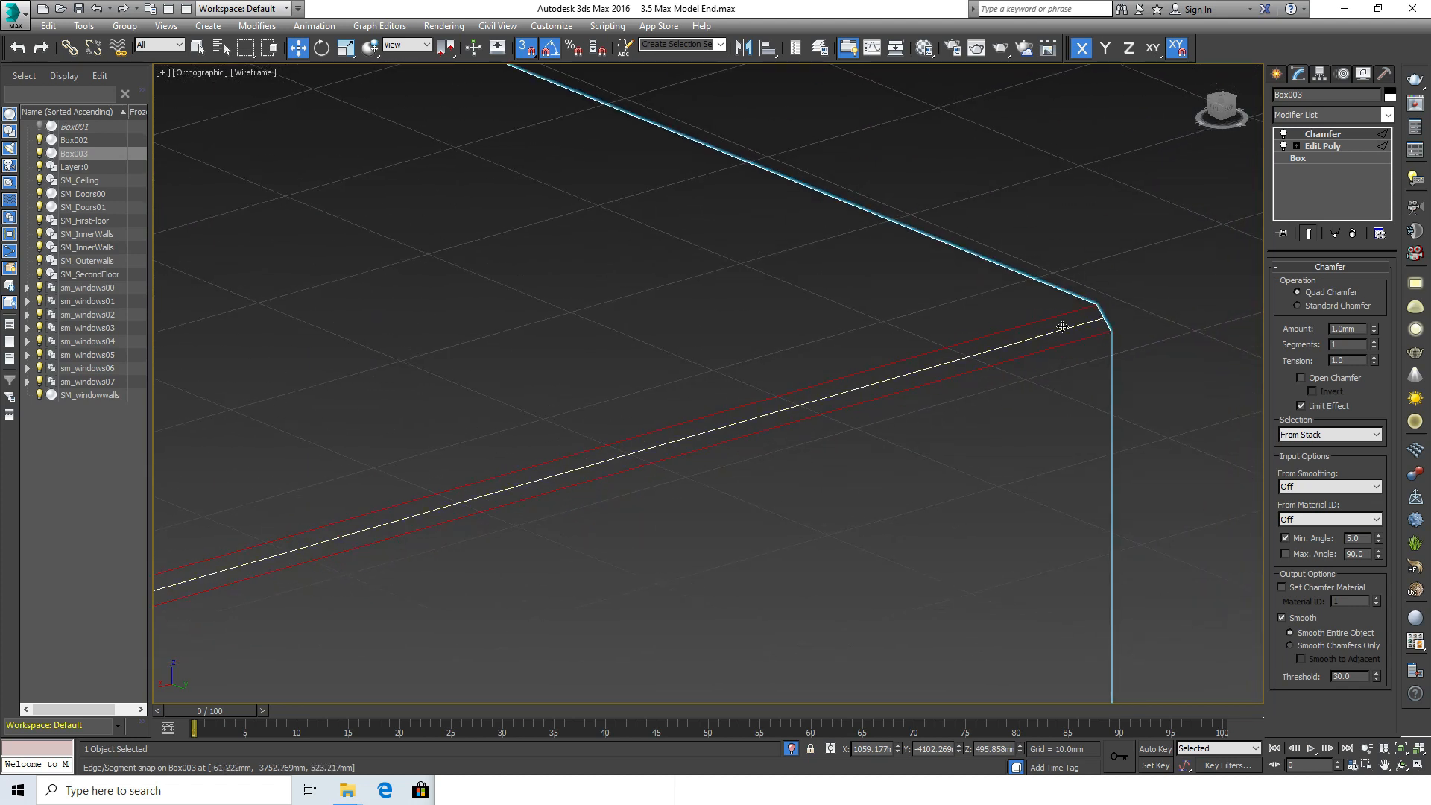
# - Set the chamfer amount to 5 mm with 5 segments and use the Standard Chamfer operation
pyautogui.doubleClick(1356, 328)
pyautogui.write('5')
pyautogui.press('Tab')
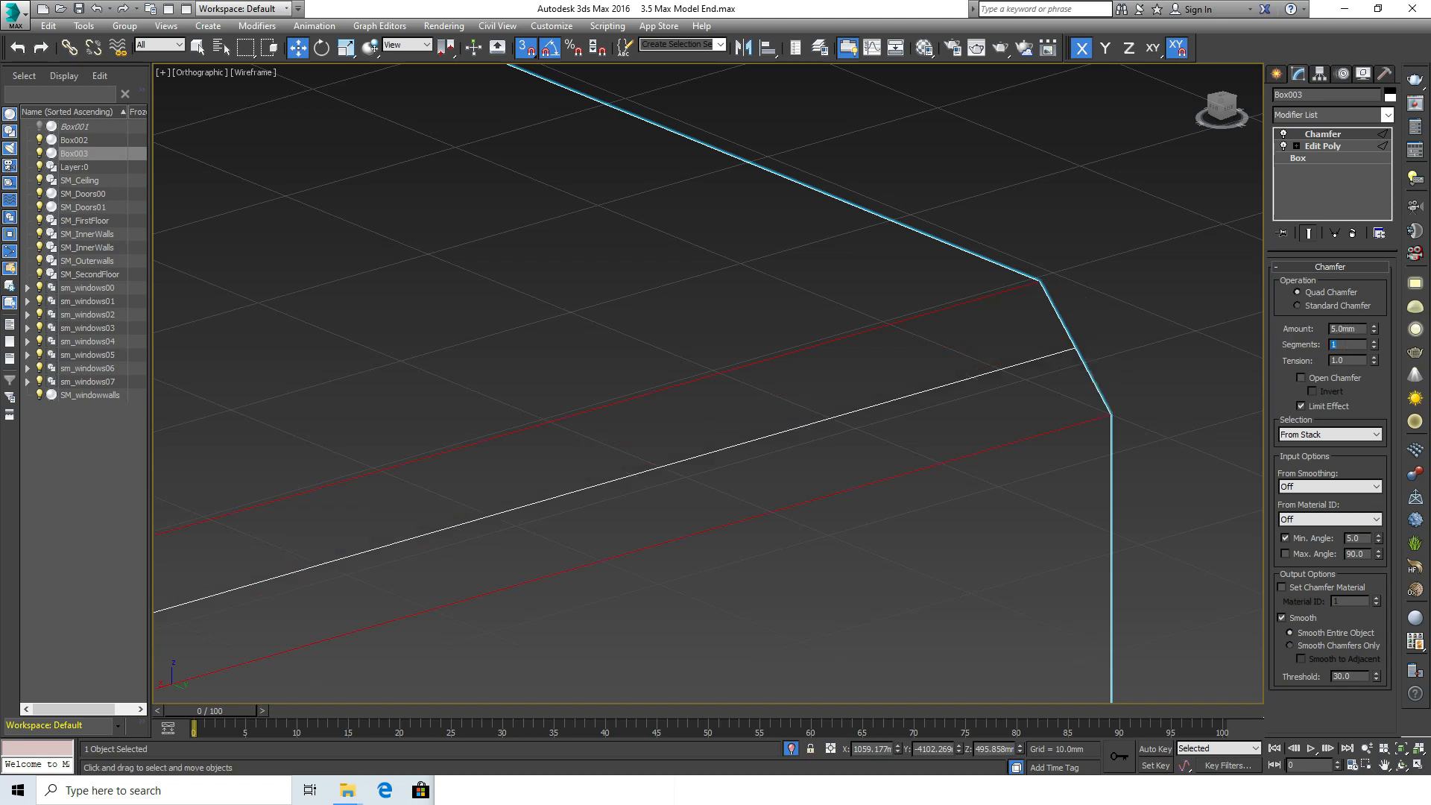
pyautogui.write('5')
pyautogui.press('Tab')
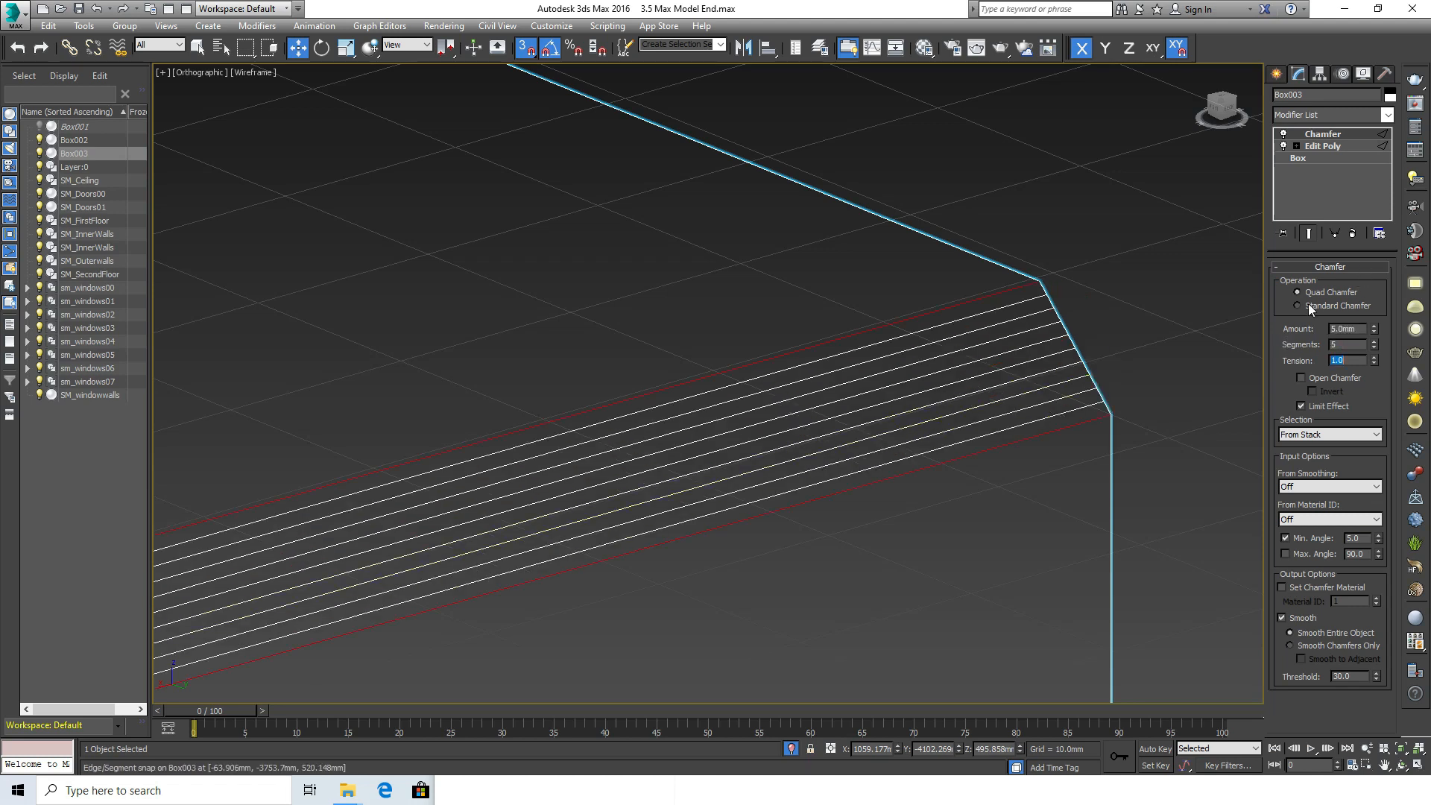
pyautogui.click(1310, 307)
# - Examine the rounded long edges of the sill up close at both of its ends
pyautogui.scroll(-8, 1084, 326)
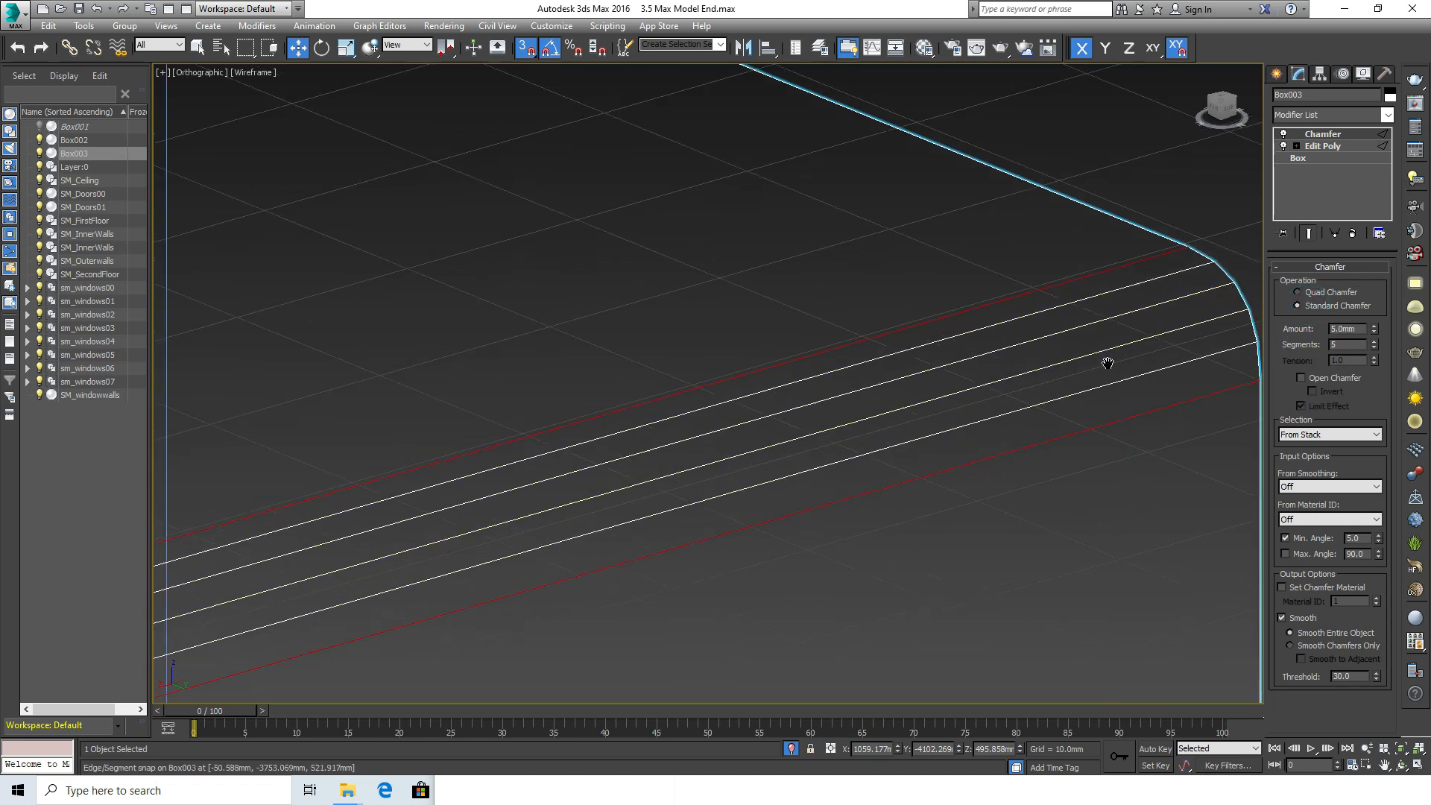
pyautogui.moveTo(840, 494); pyautogui.dragTo(710, 569, button='middle')
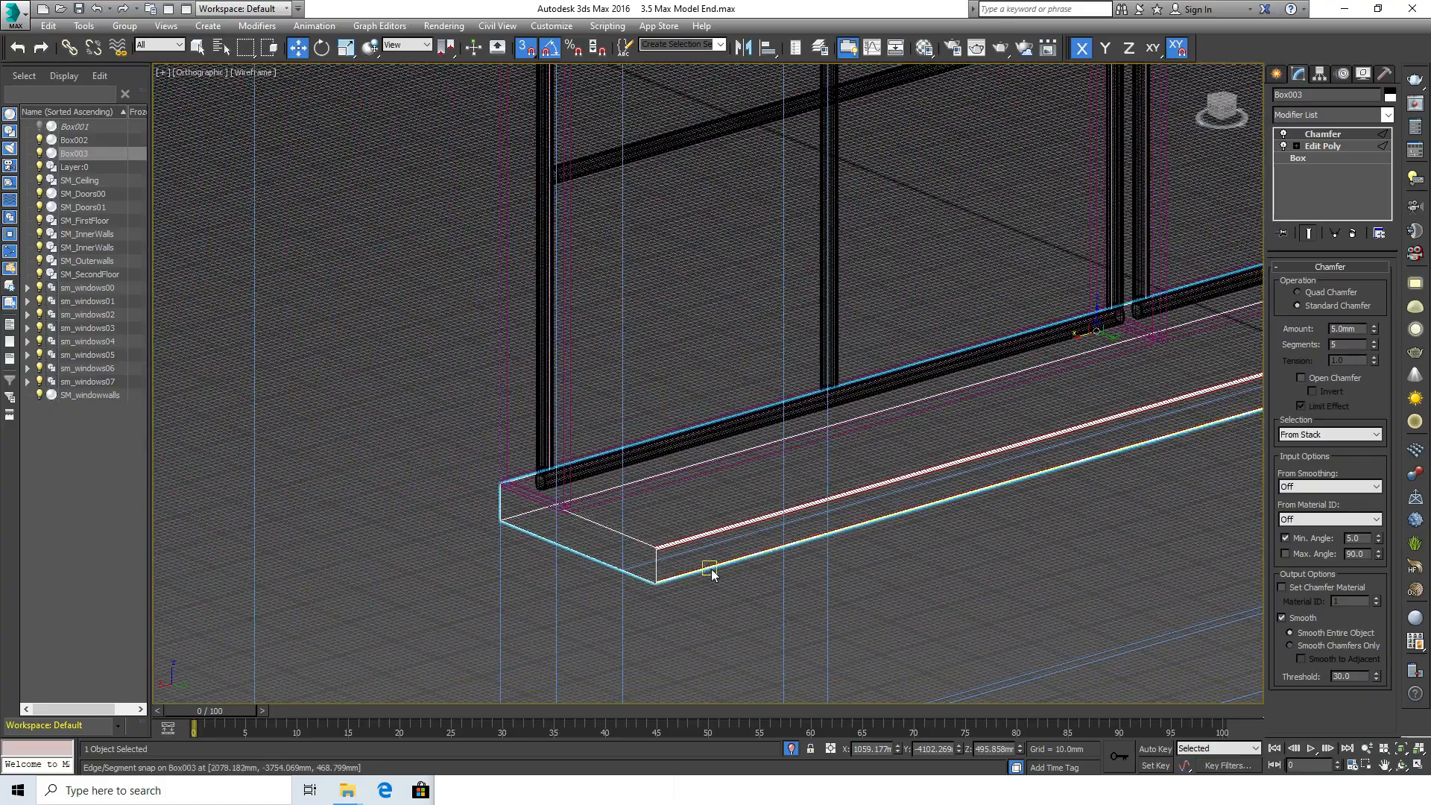
pyautogui.scroll(8, 620, 554)
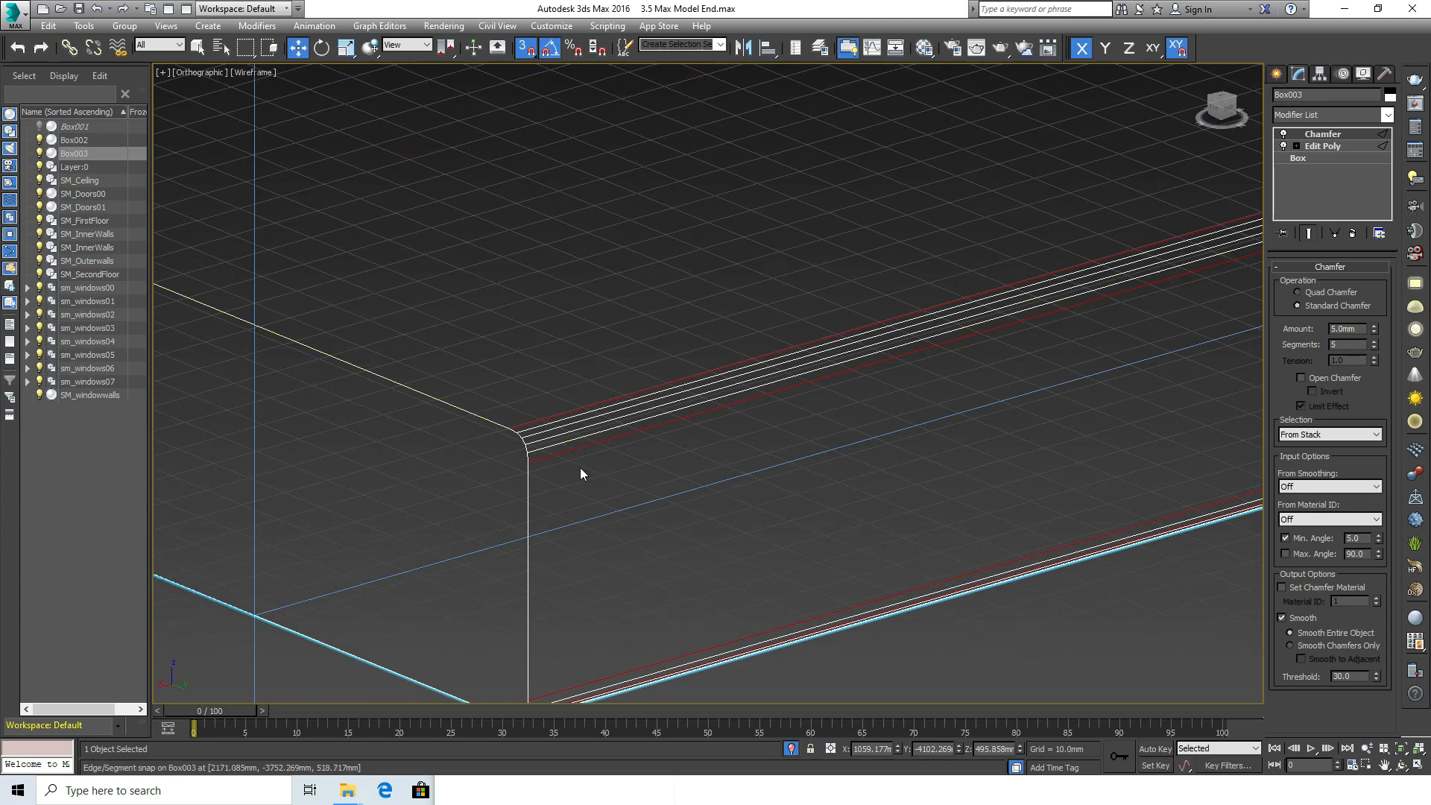
pyautogui.scroll(-5, 571, 508)
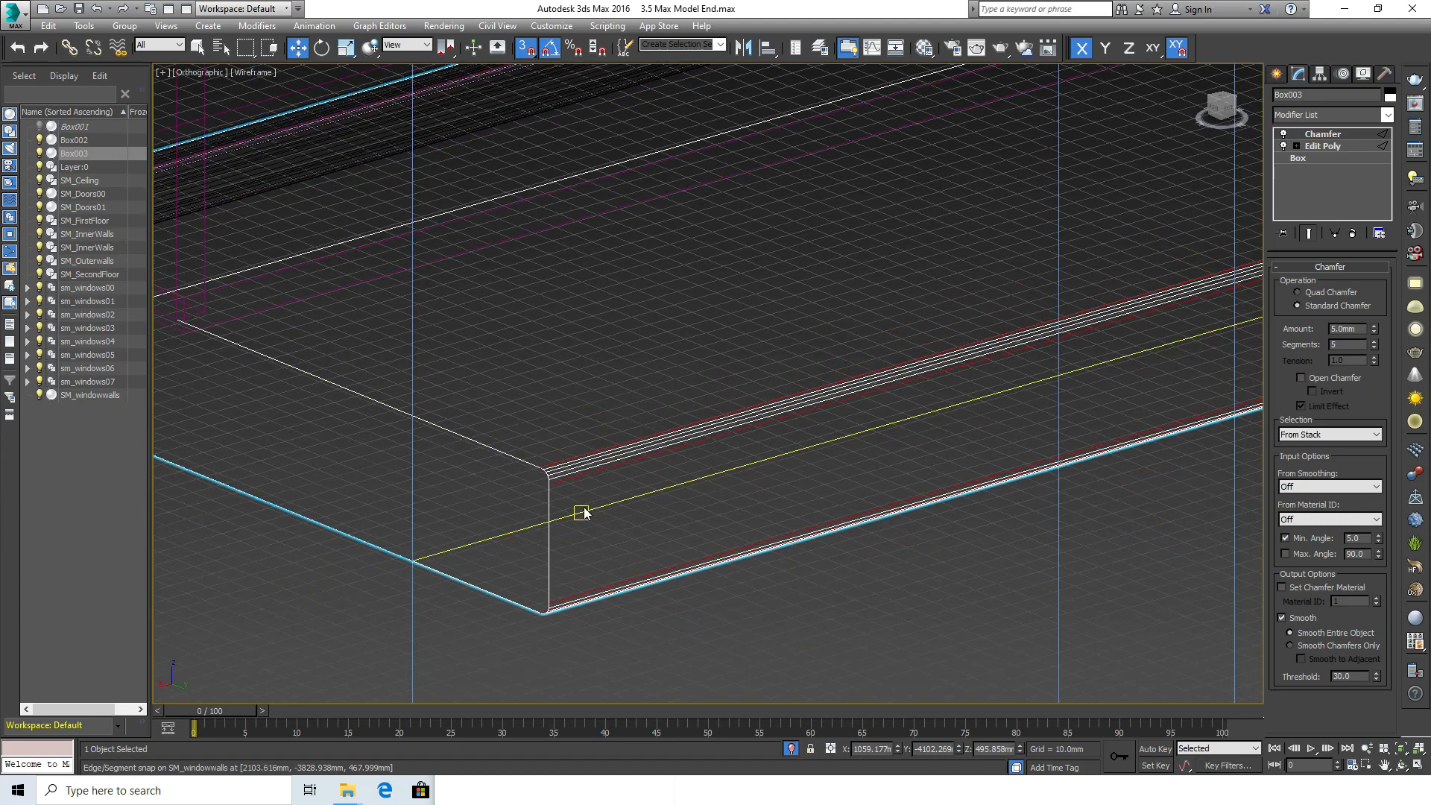
pyautogui.scroll(-3, 688, 518)
pyautogui.moveTo(920, 453); pyautogui.dragTo(288, 587, button='middle')
pyautogui.moveTo(991, 448); pyautogui.dragTo(675, 515, button='middle')
pyautogui.scroll(-8, 702, 446)
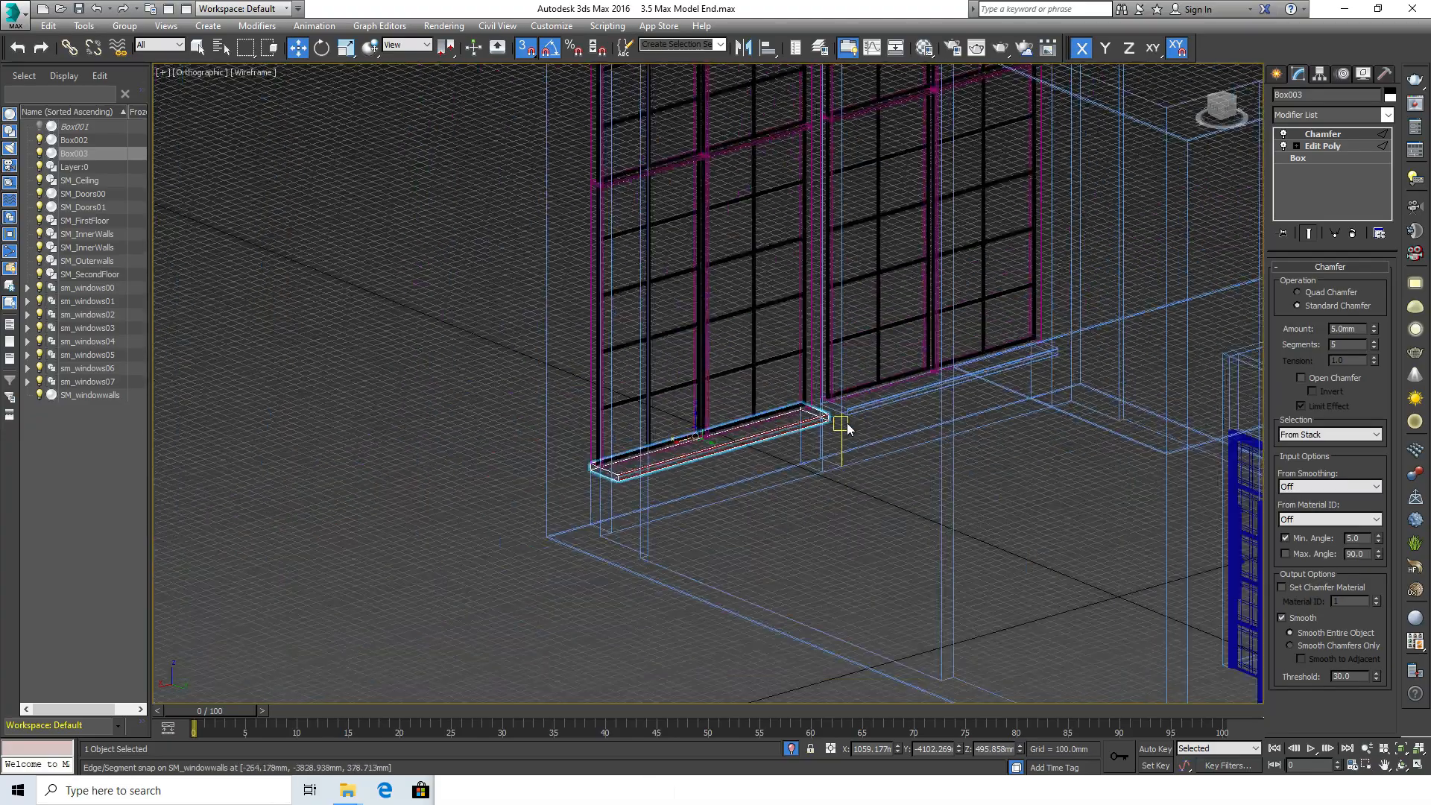
# - Examine the chamfered sill against the neighbouring sill, the window frames above and the upper wall corner of the house
pyautogui.scroll(3, 990, 284)
pyautogui.scroll(5, 990, 284)
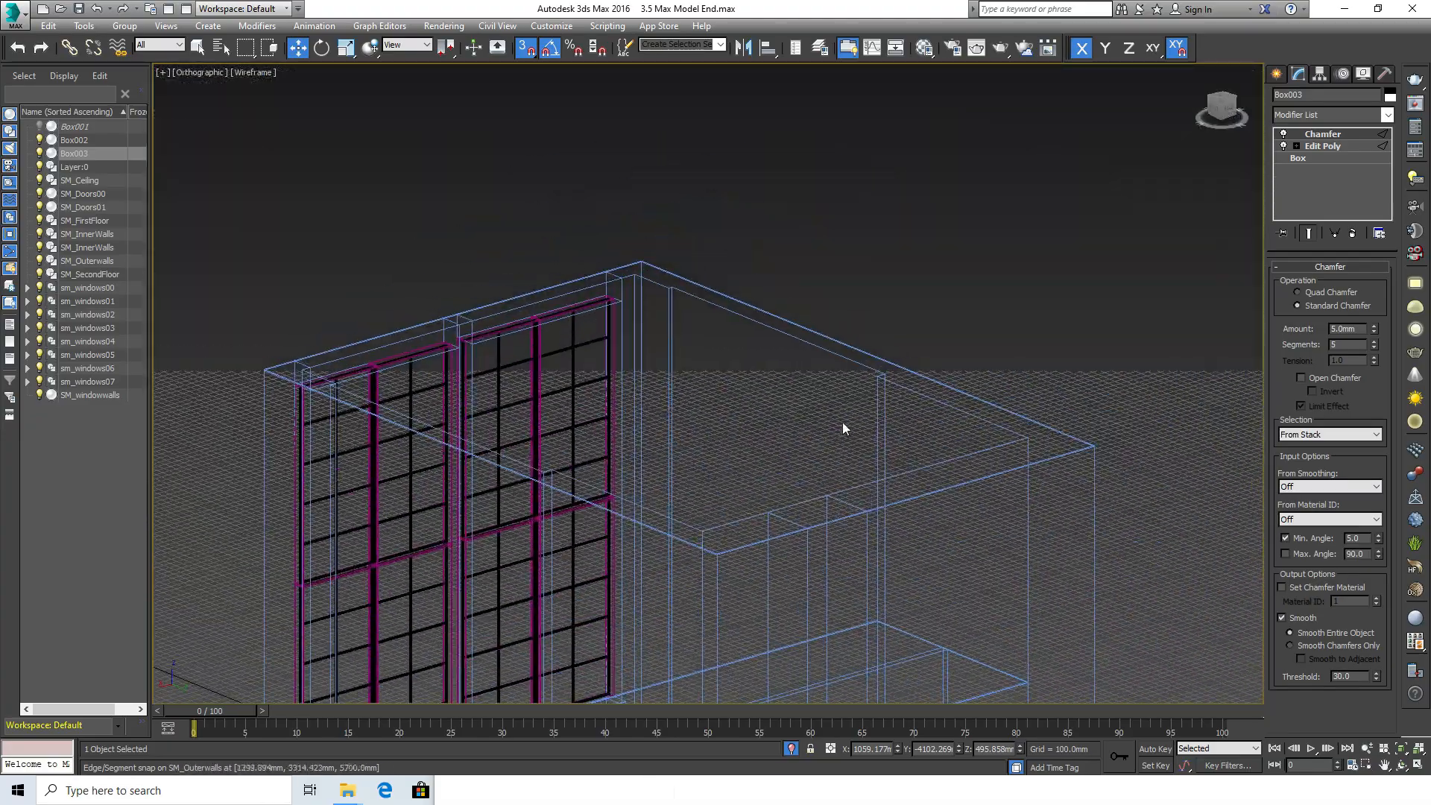
pyautogui.scroll(4, 631, 298)
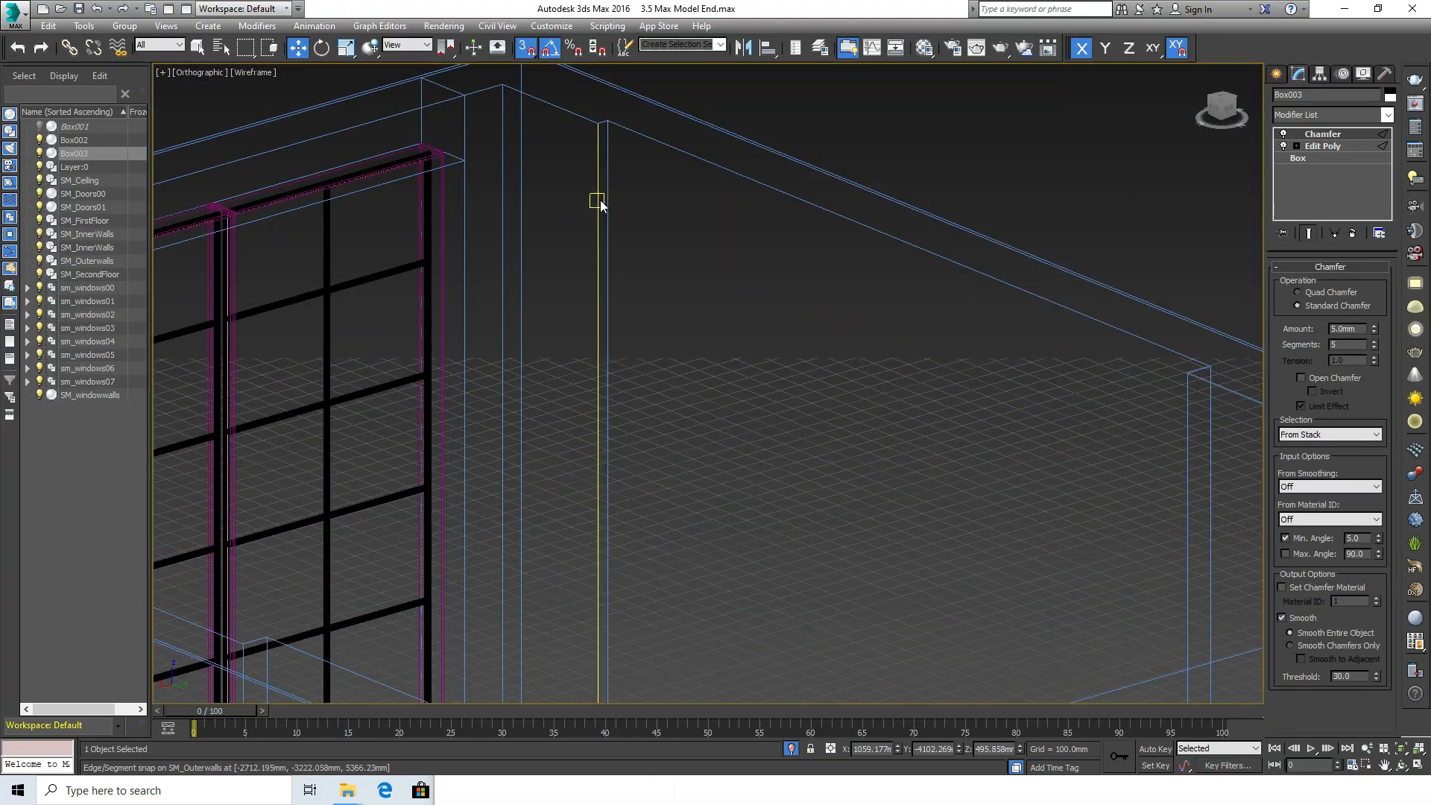
pyautogui.scroll(-3, 552, 639)
pyautogui.moveTo(552, 638); pyautogui.dragTo(695, 274, button='middle')
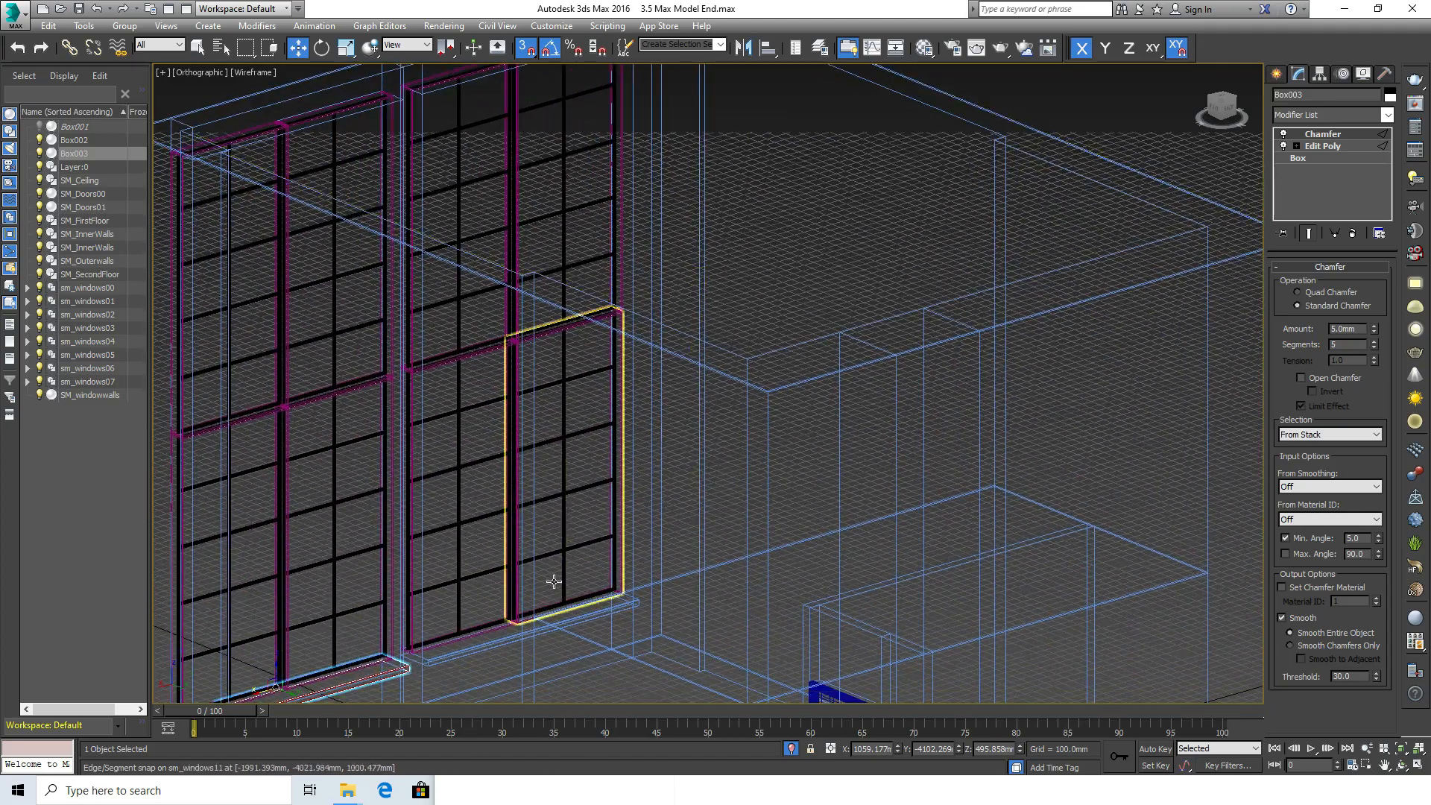
pyautogui.scroll(2, 550, 578)
pyautogui.moveTo(430, 630); pyautogui.dragTo(607, 319, button='middle')
pyautogui.scroll(5, 550, 367)
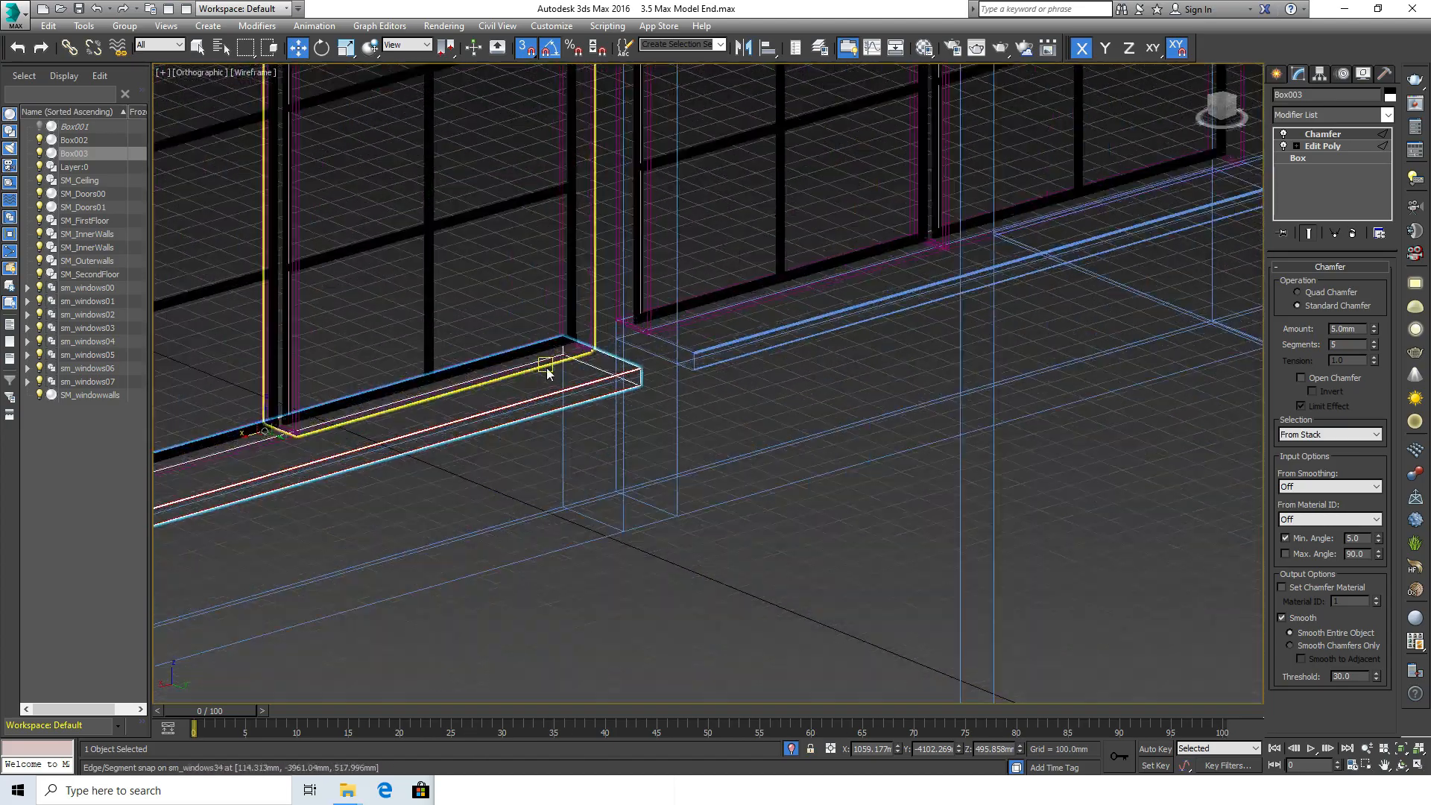
pyautogui.scroll(2, 693, 365)
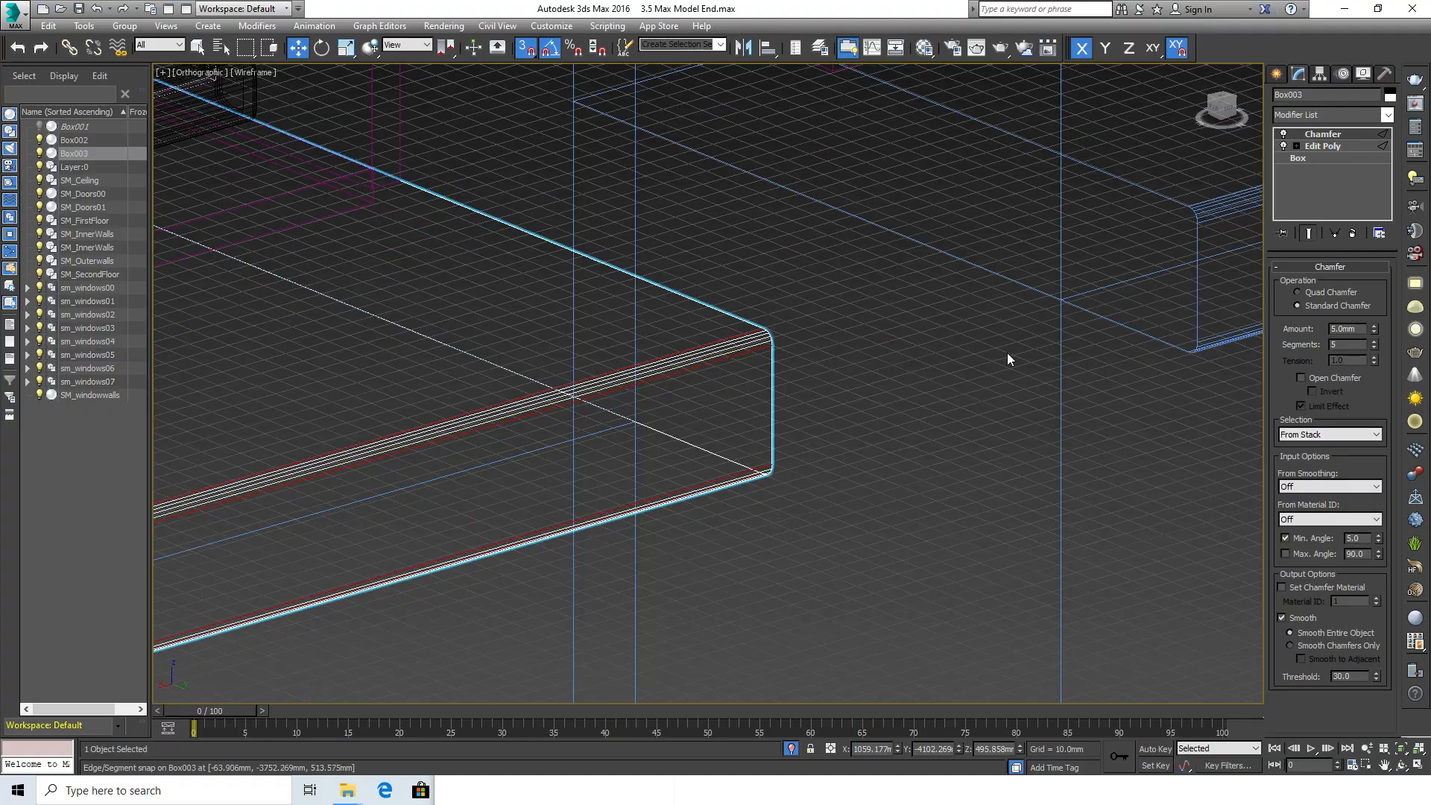
pyautogui.scroll(-10, 1008, 359)
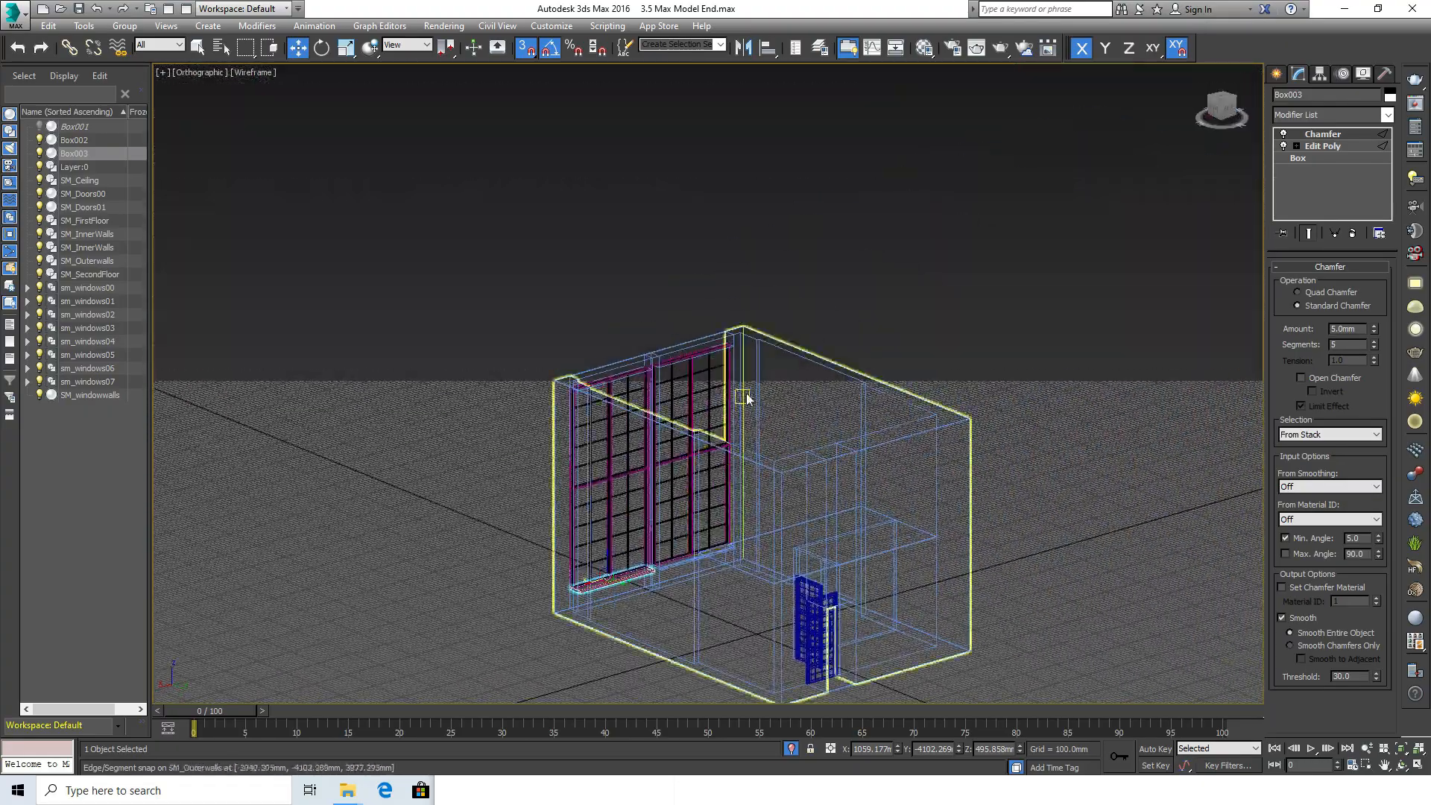
pyautogui.scroll(6, 747, 397)
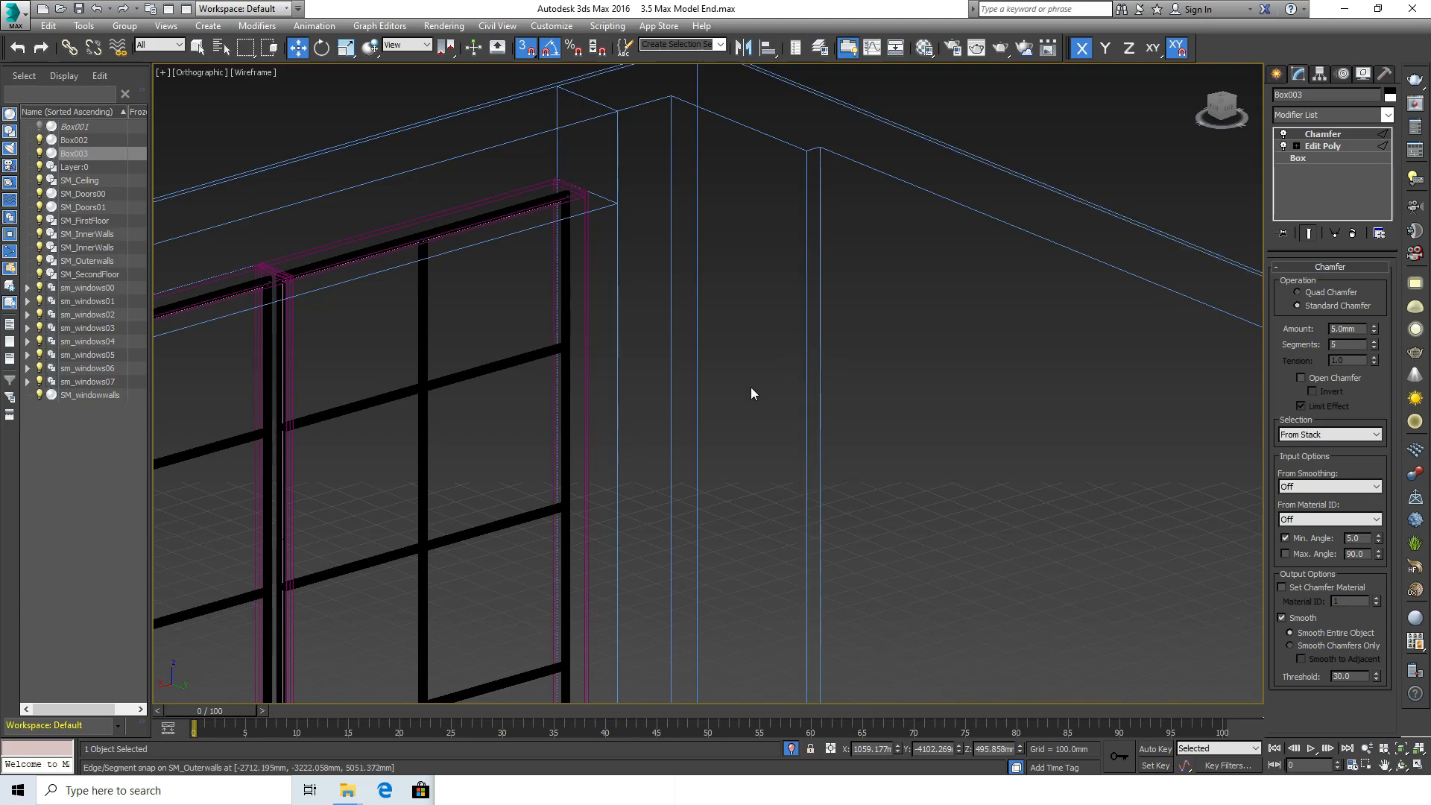
pyautogui.scroll(-5, 666, 419)
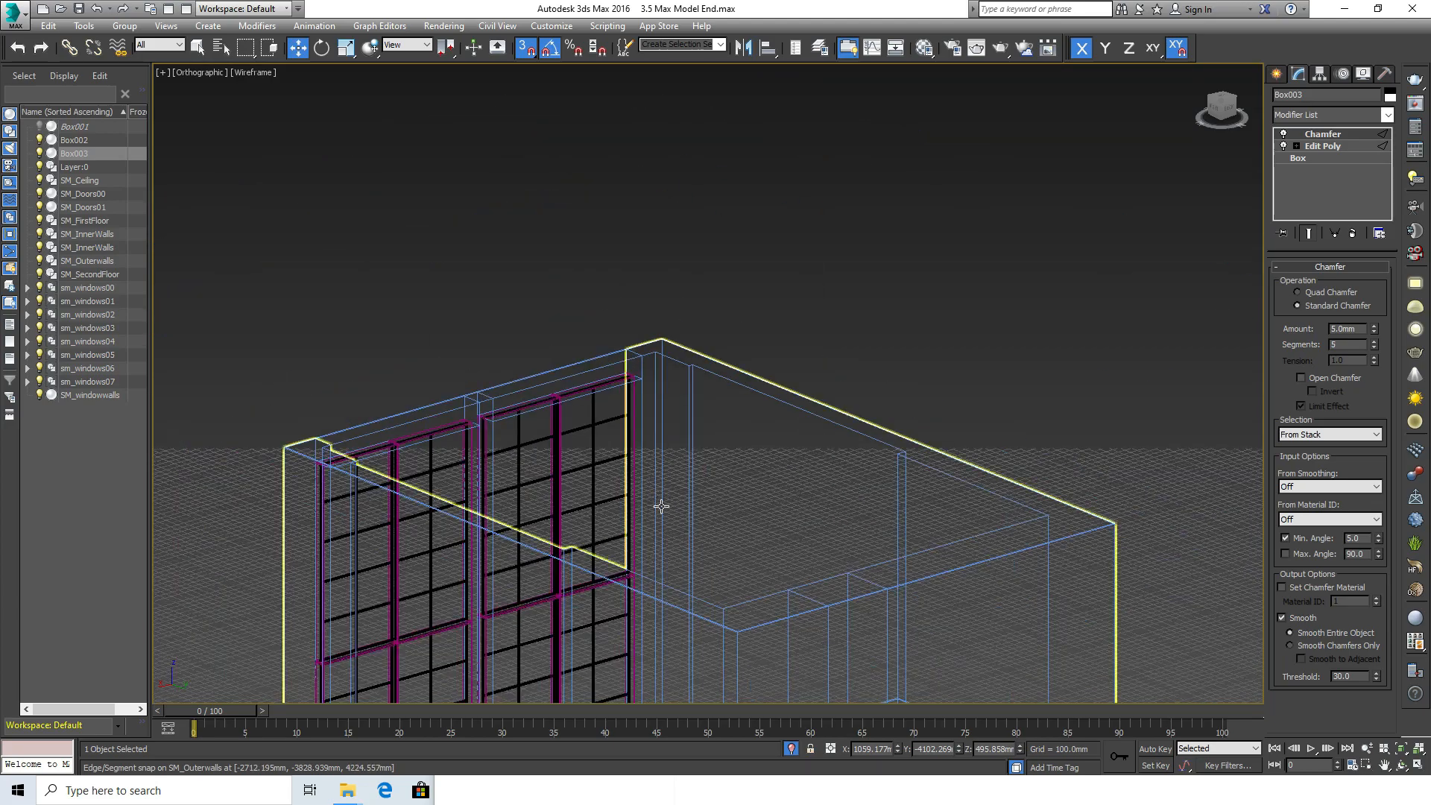
pyautogui.moveTo(661, 506); pyautogui.dragTo(776, 345, button='middle')
pyautogui.scroll(8, 553, 654)
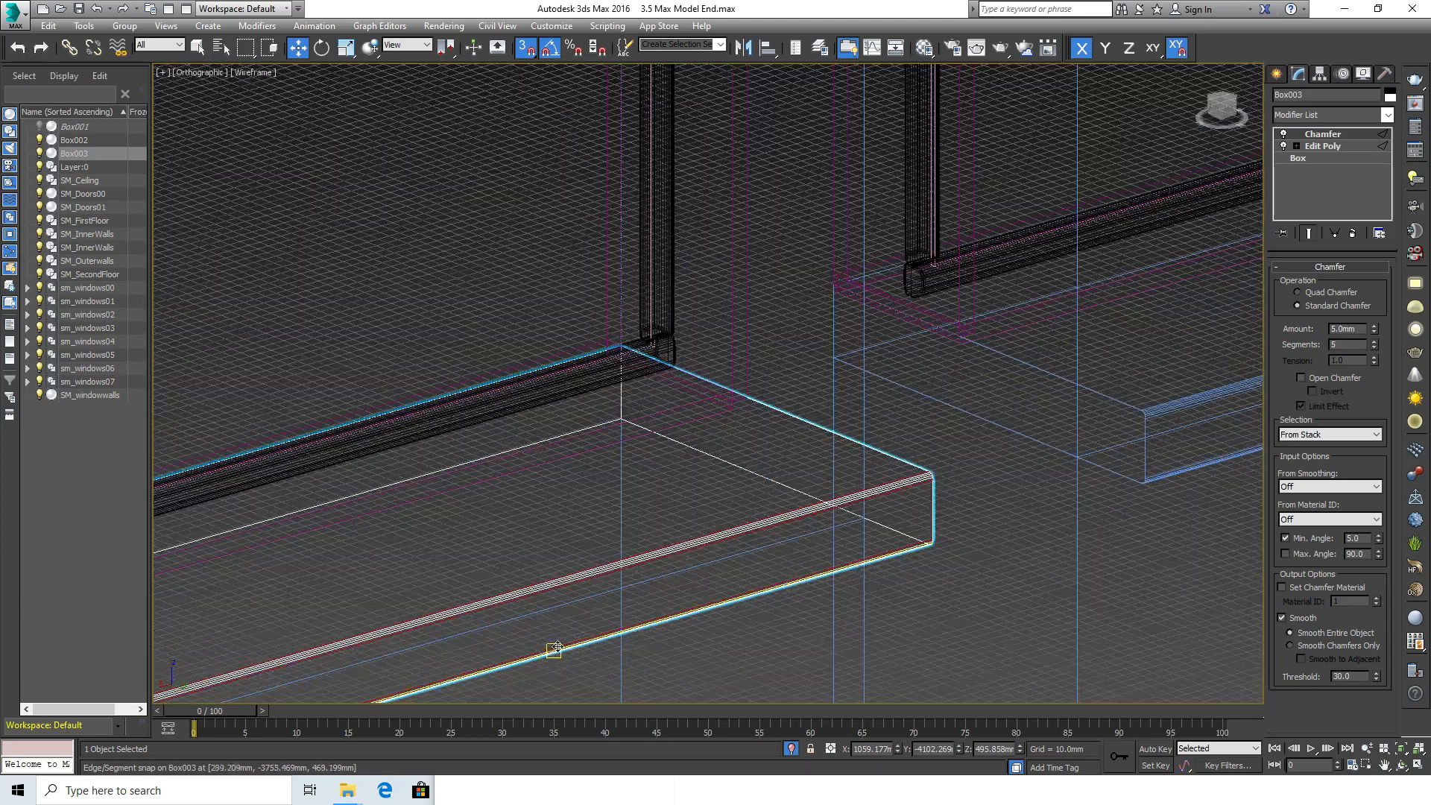
pyautogui.scroll(-2, 948, 460)
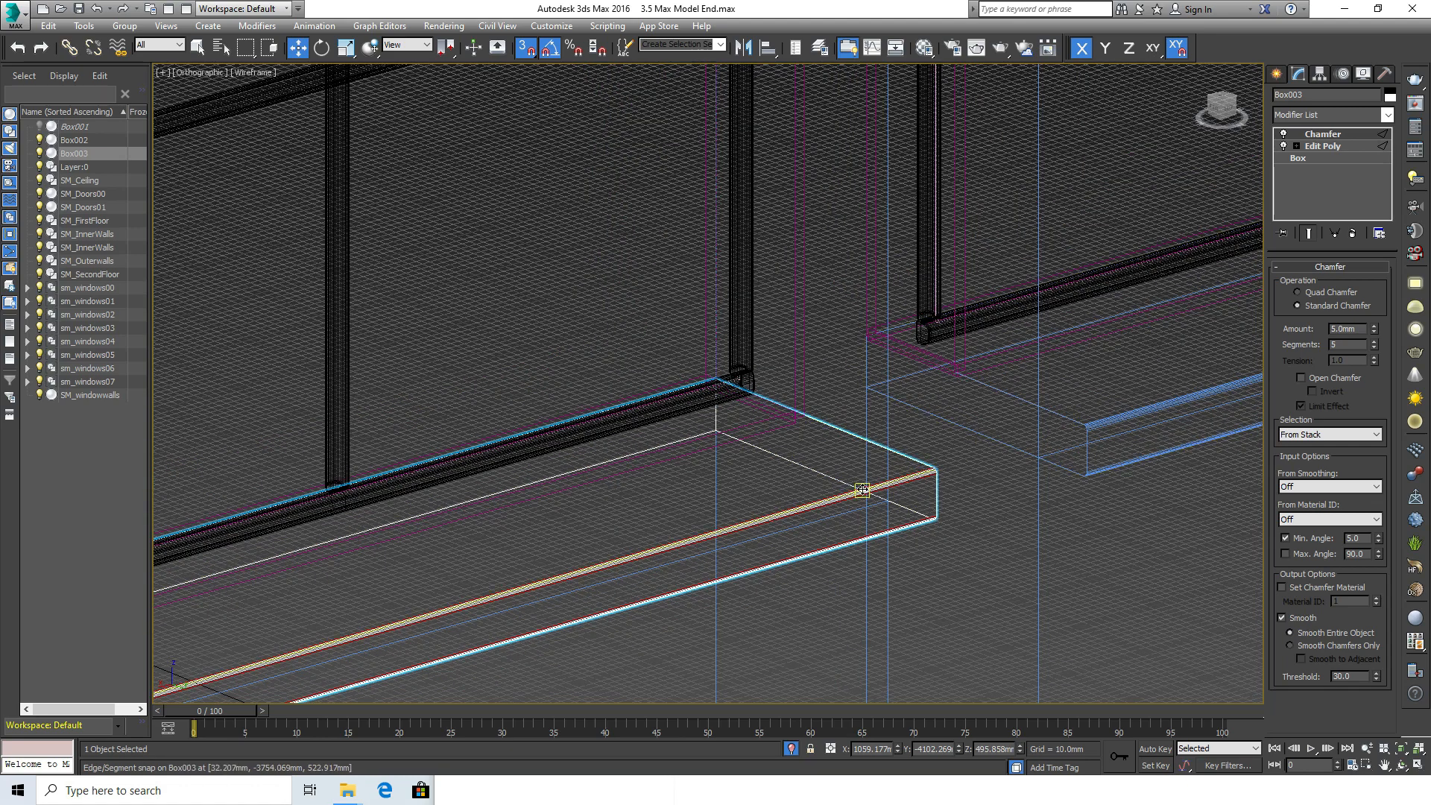
pyautogui.scroll(-2, 928, 510)
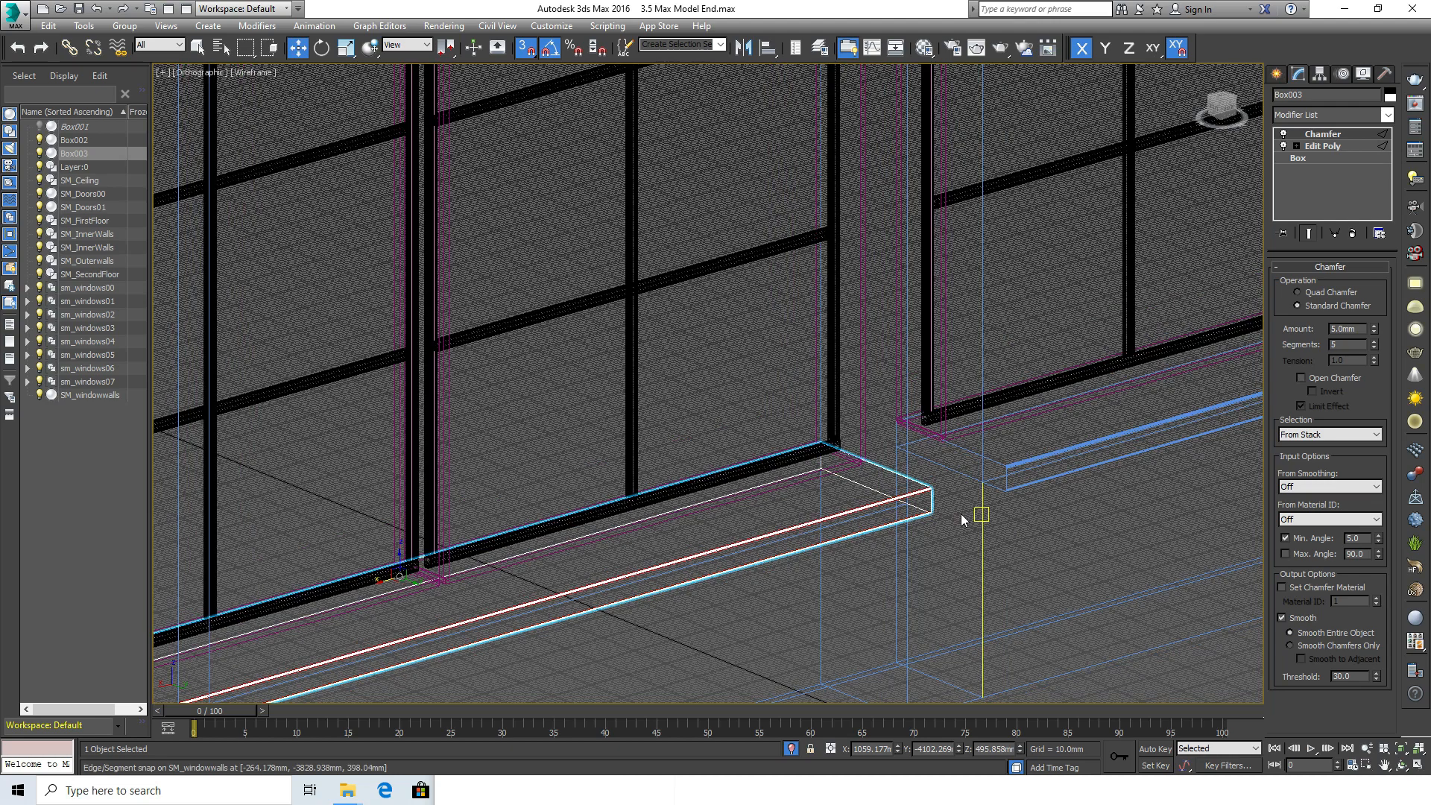
pyautogui.scroll(-3, 961, 515)
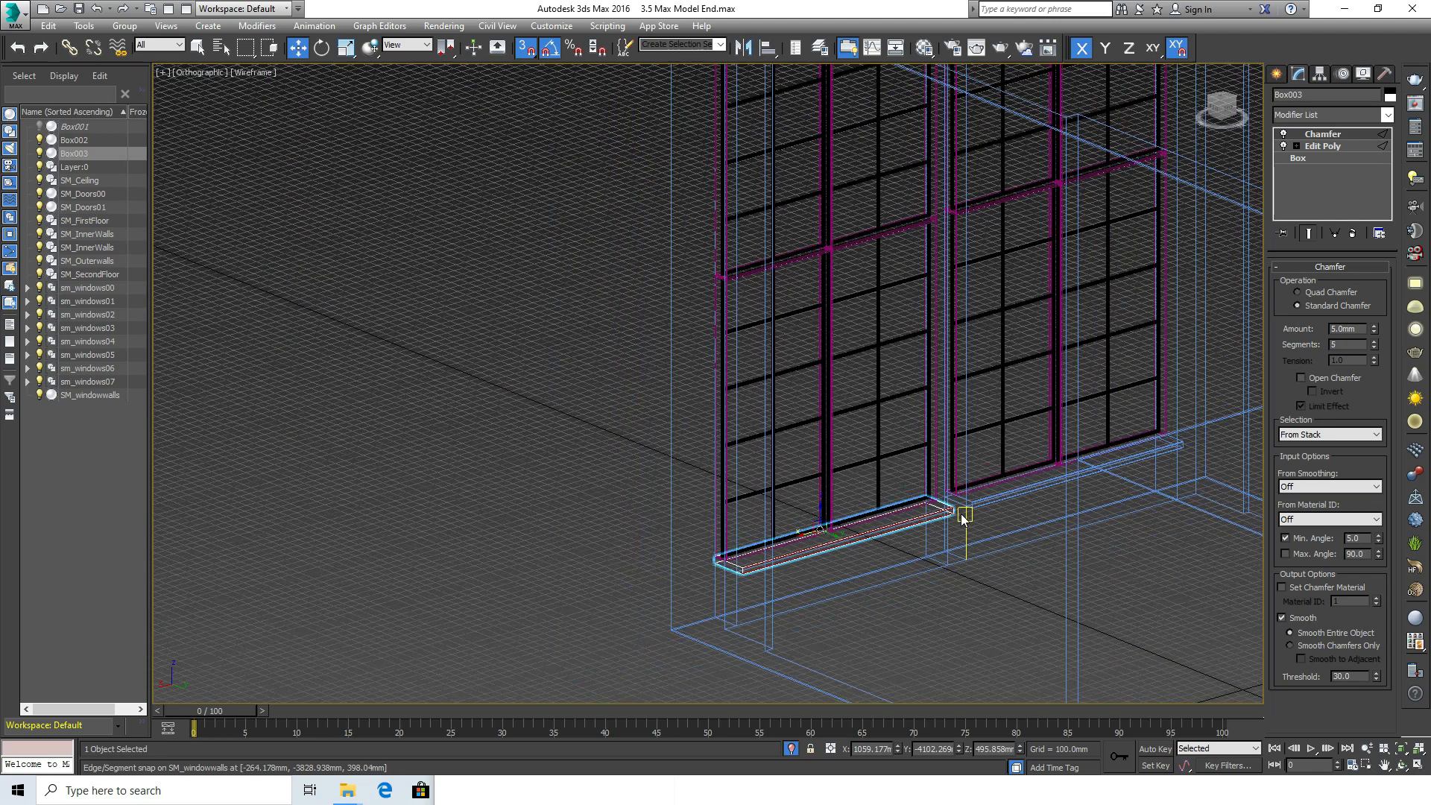
pyautogui.scroll(-4, 961, 514)
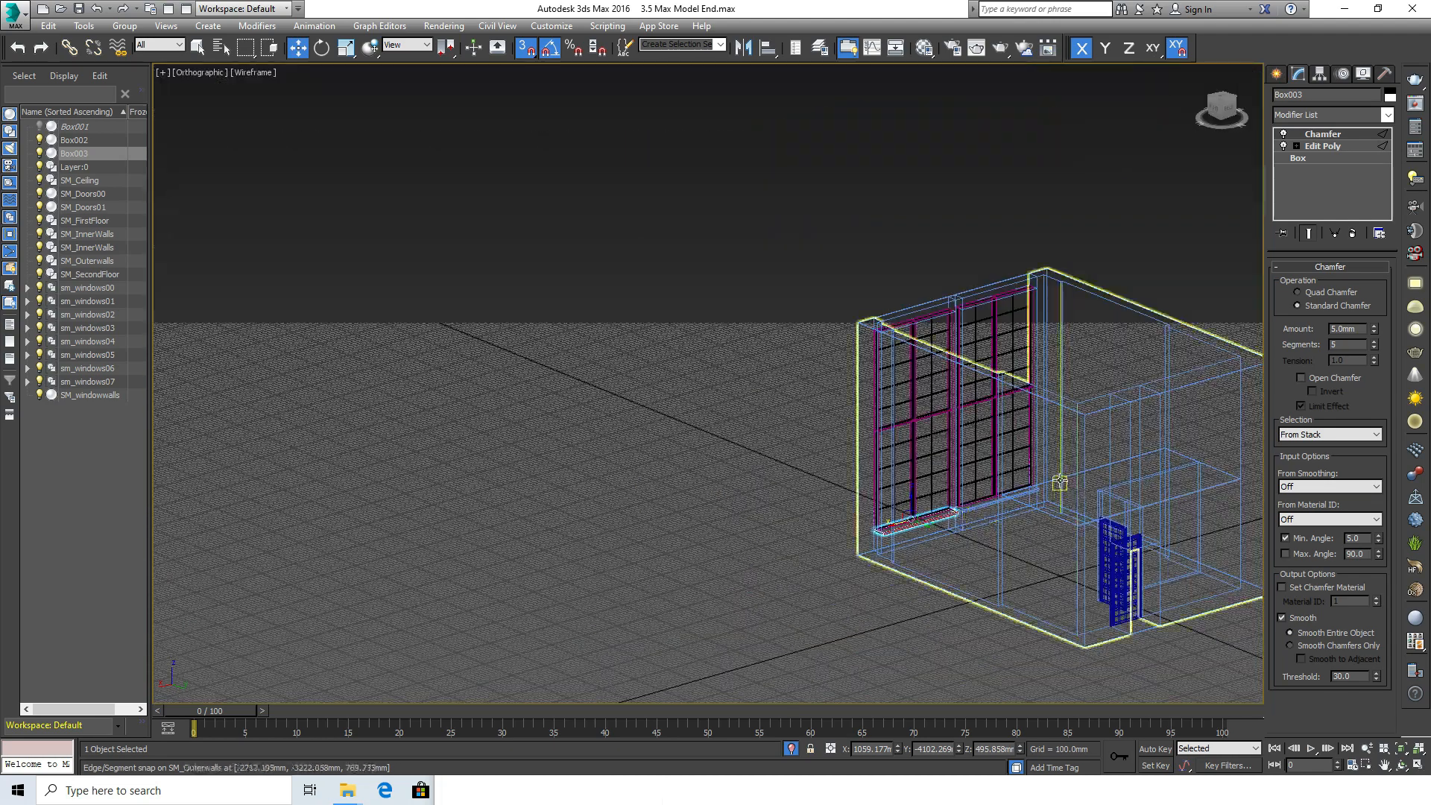
pyautogui.moveTo(1058, 484); pyautogui.dragTo(778, 613, button='middle')
pyautogui.scroll(3, 812, 484)
pyautogui.scroll(2, 812, 485)
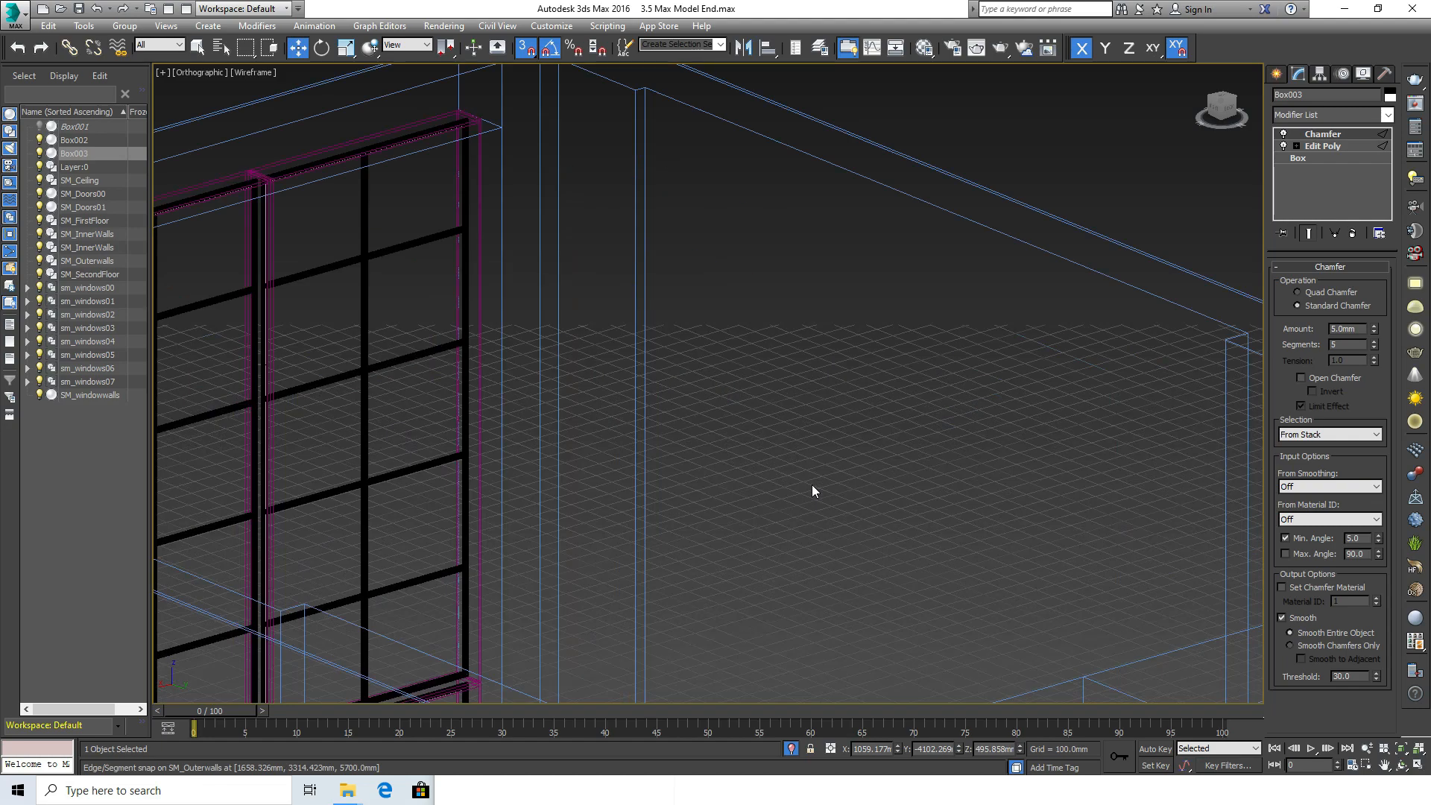
pyautogui.scroll(-1, 811, 484)
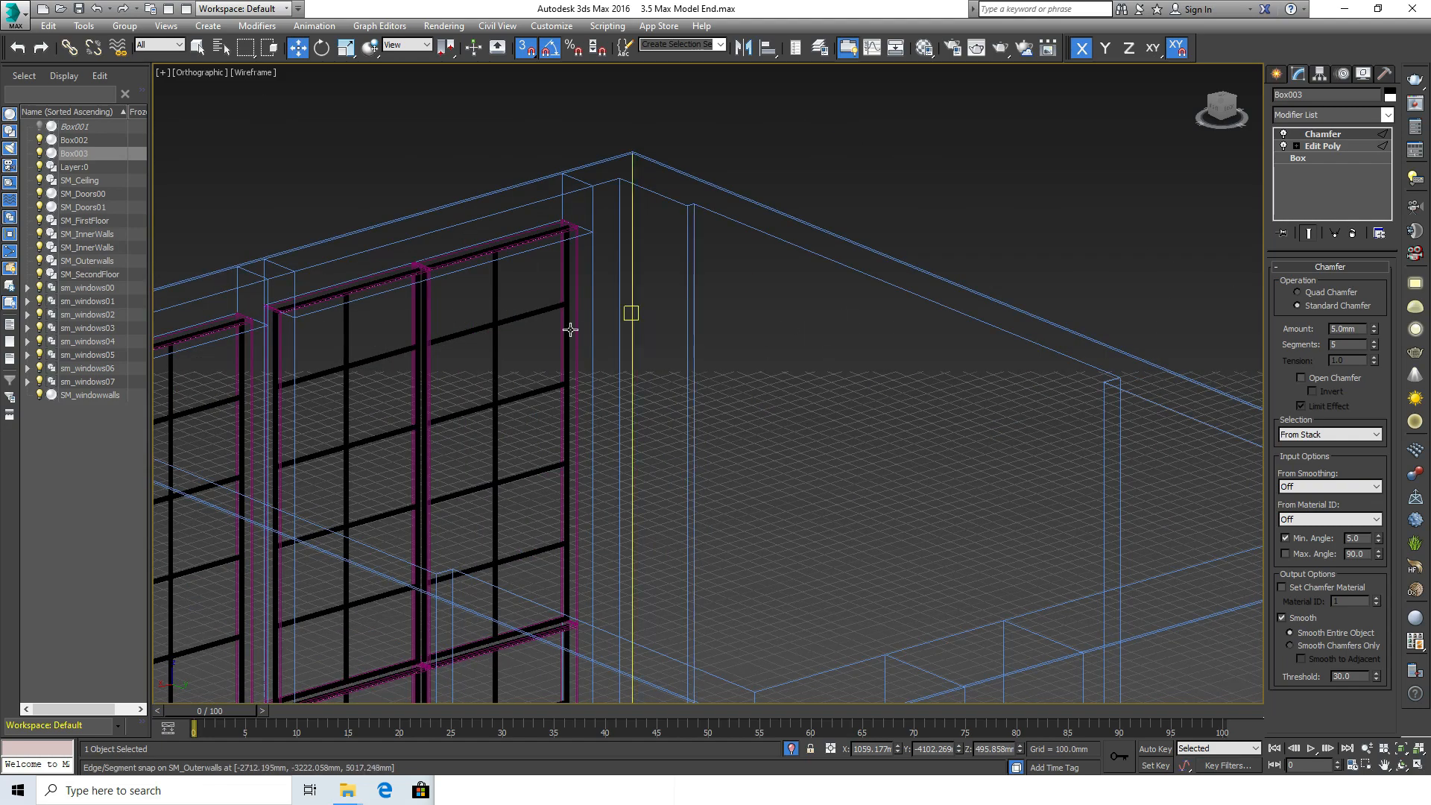
pyautogui.moveTo(662, 437); pyautogui.dragTo(807, 282, button='middle')
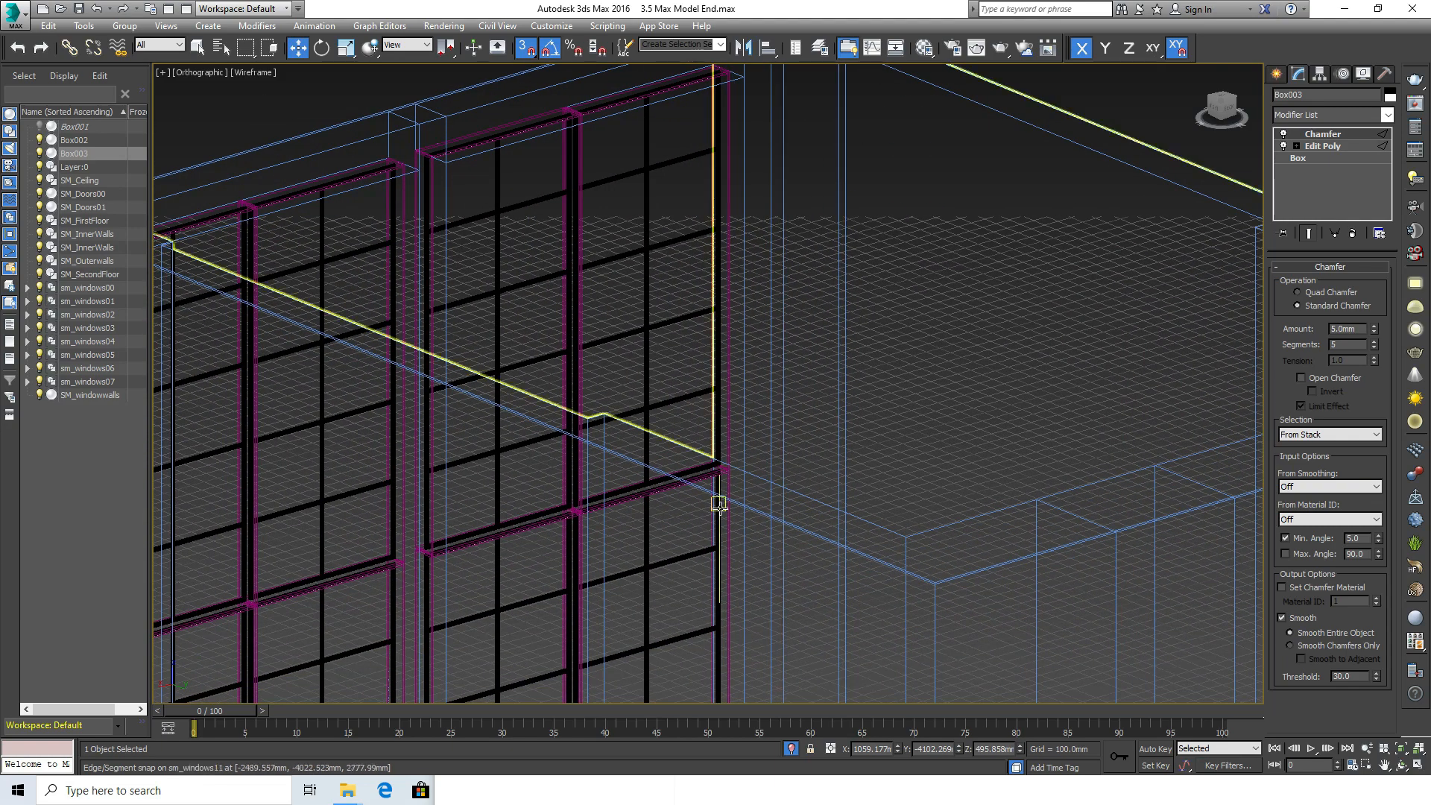
pyautogui.moveTo(859, 427); pyautogui.dragTo(806, 408, button='middle')
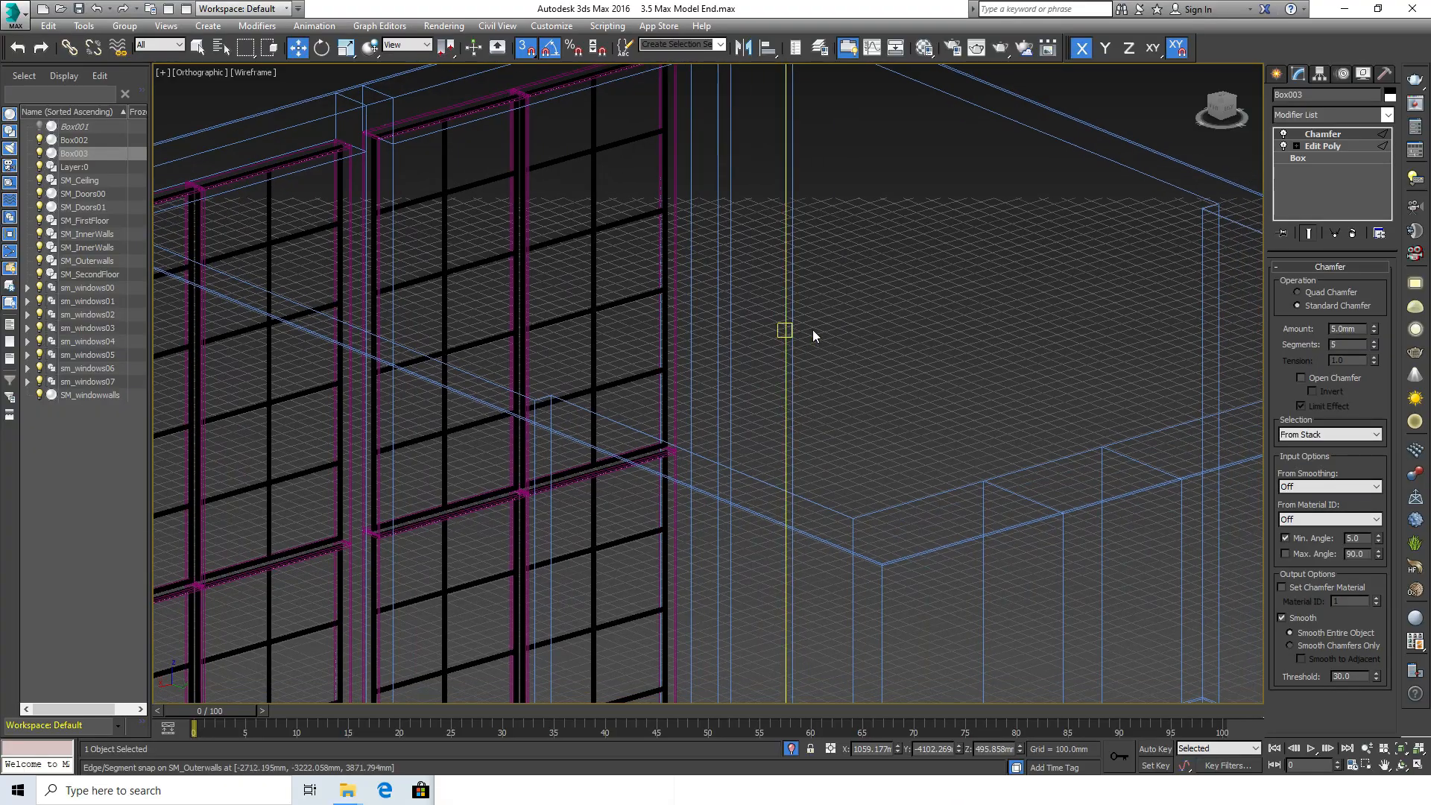
pyautogui.scroll(-5, 608, 662)
pyautogui.scroll(5, 728, 364)
pyautogui.scroll(-2, 545, 574)
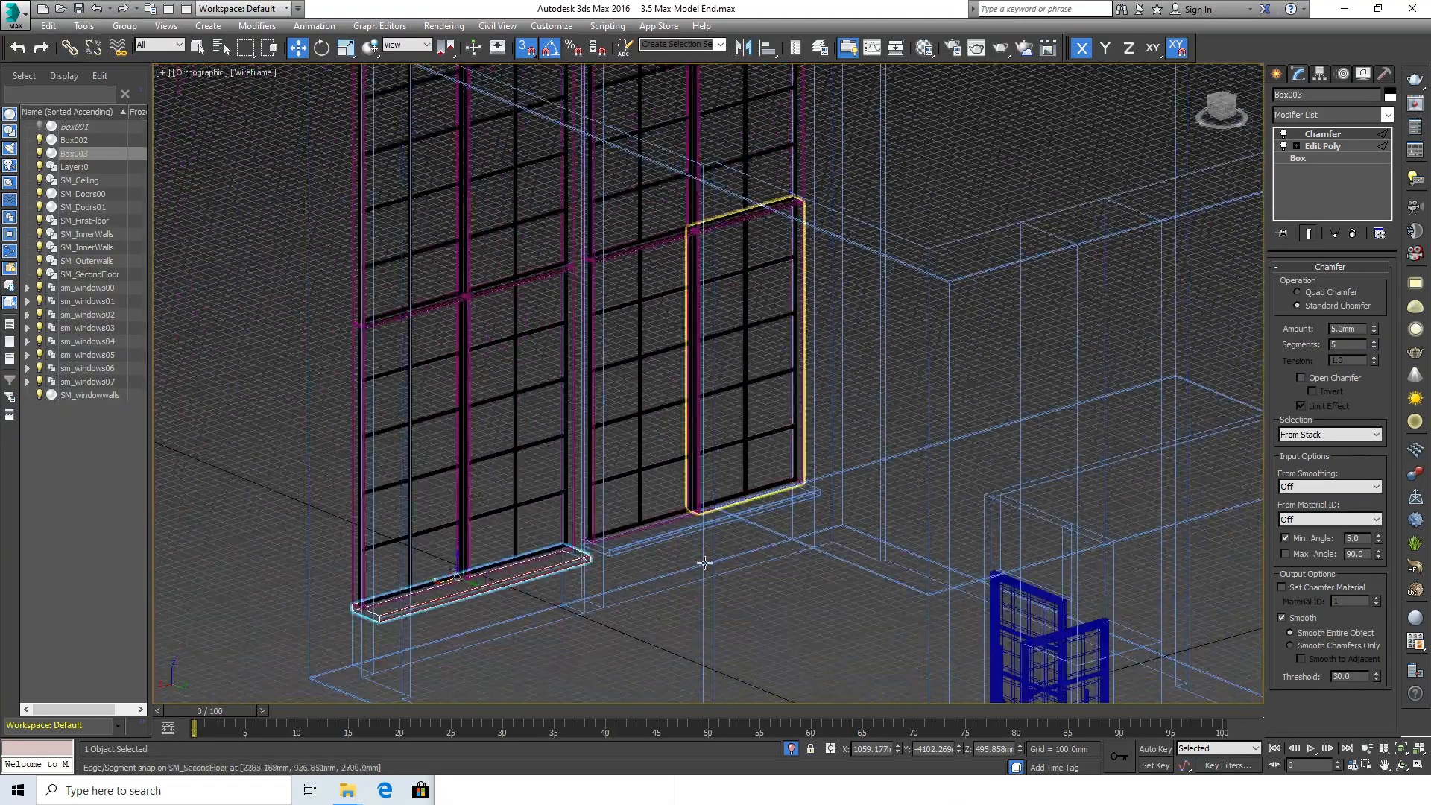
pyautogui.scroll(8, 545, 573)
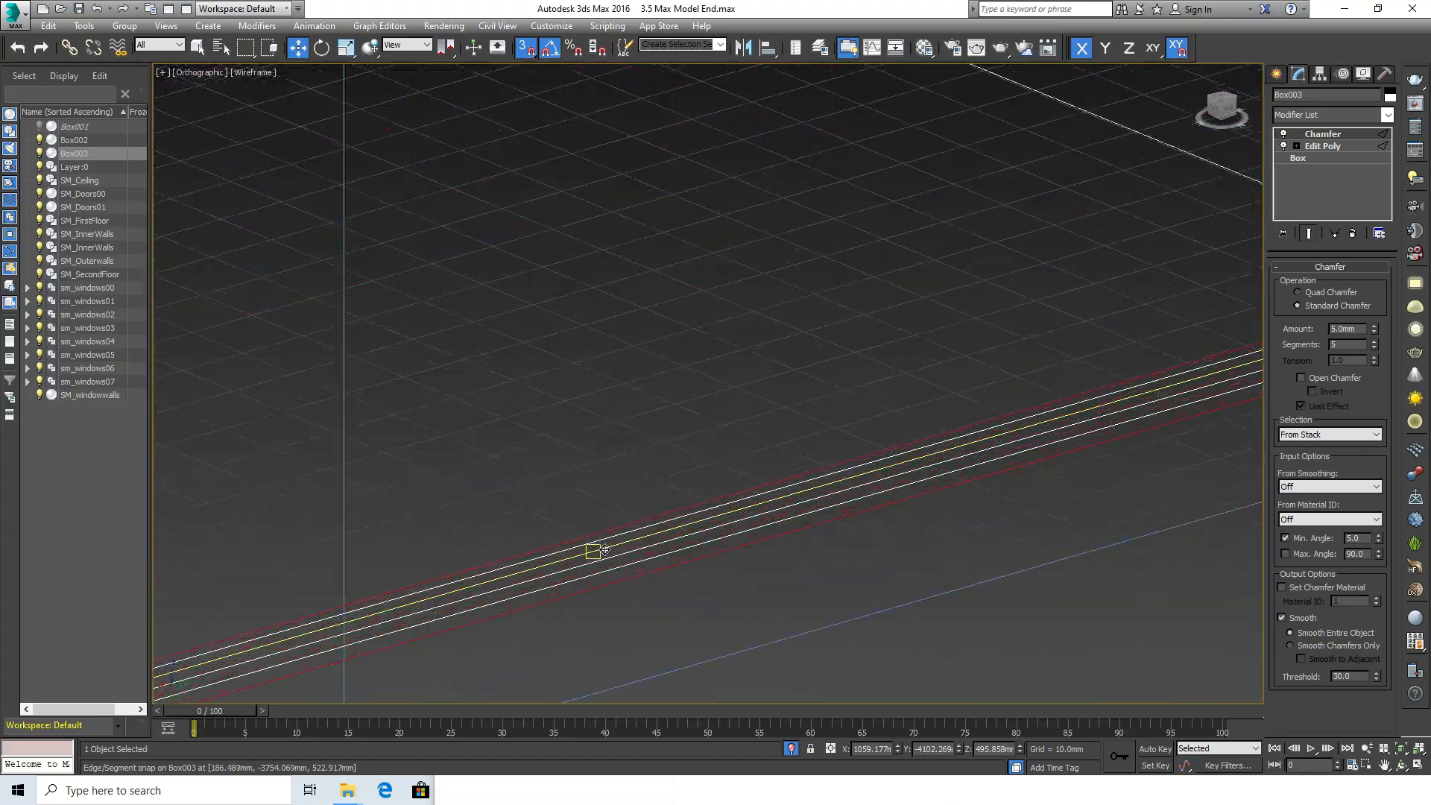
# - Compare the chamfered edges and corners of the two neighbouring sills and their fit beneath the windows
pyautogui.scroll(-2, 650, 541)
pyautogui.scroll(-6, 878, 478)
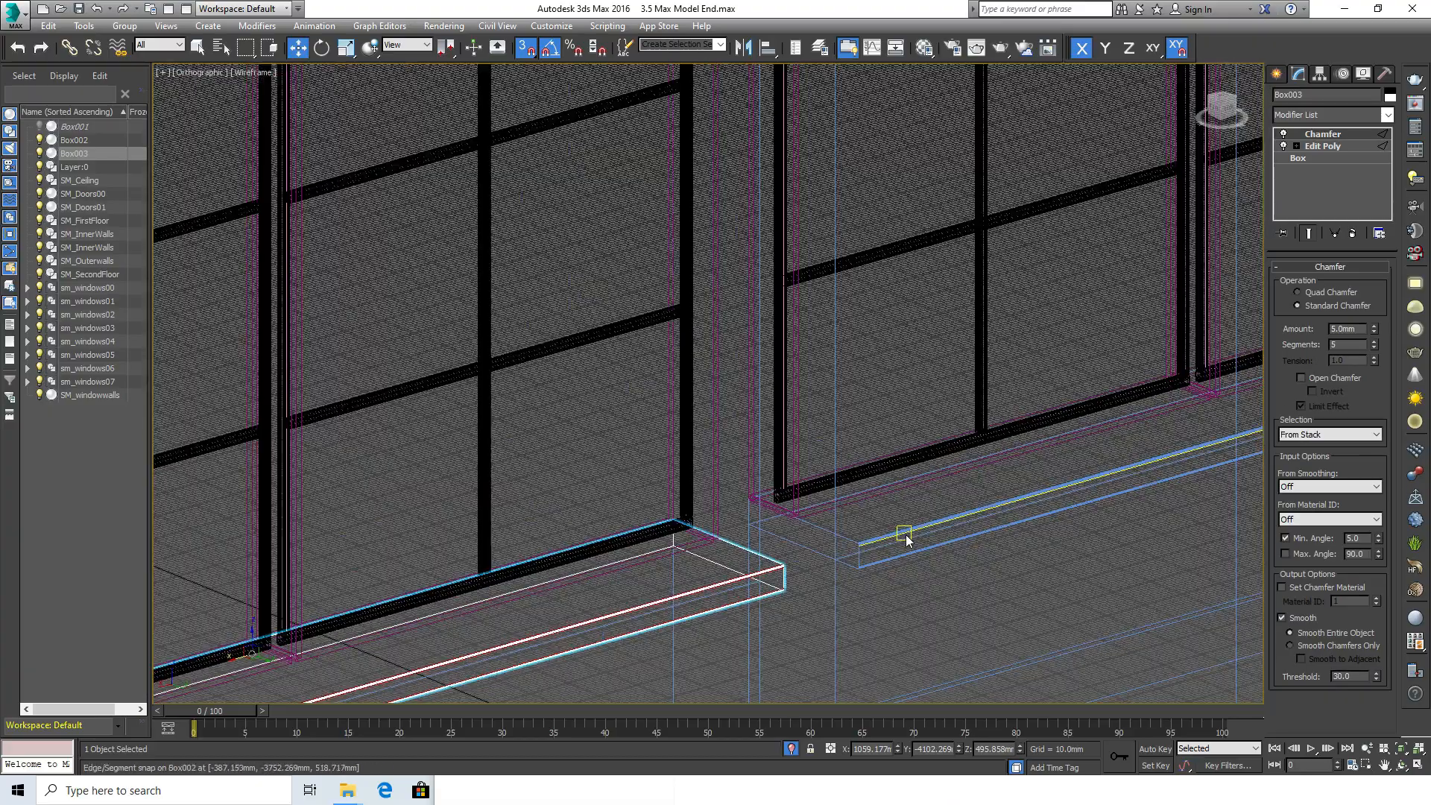
pyautogui.scroll(4, 1020, 525)
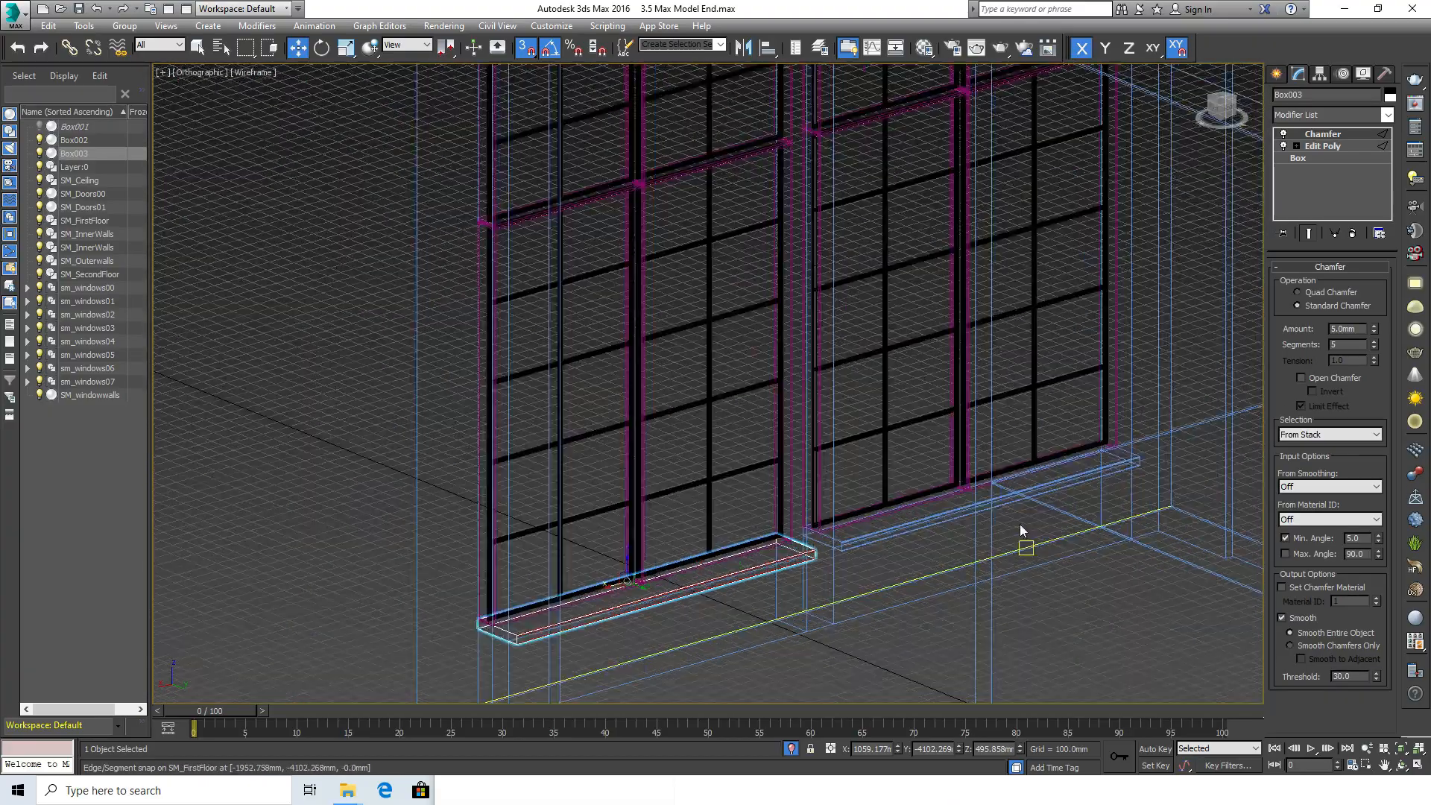
pyautogui.scroll(5, 822, 556)
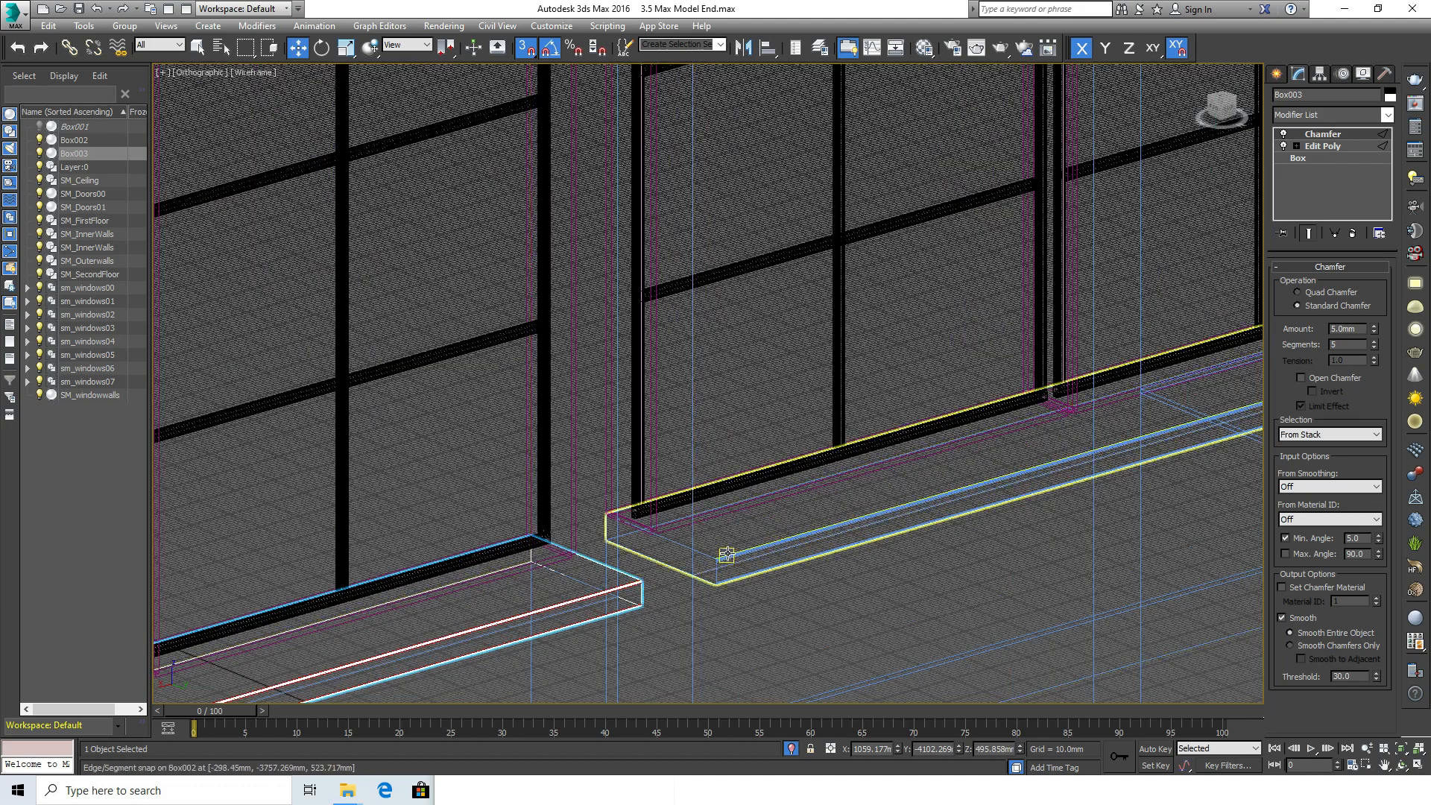
pyautogui.scroll(4, 719, 552)
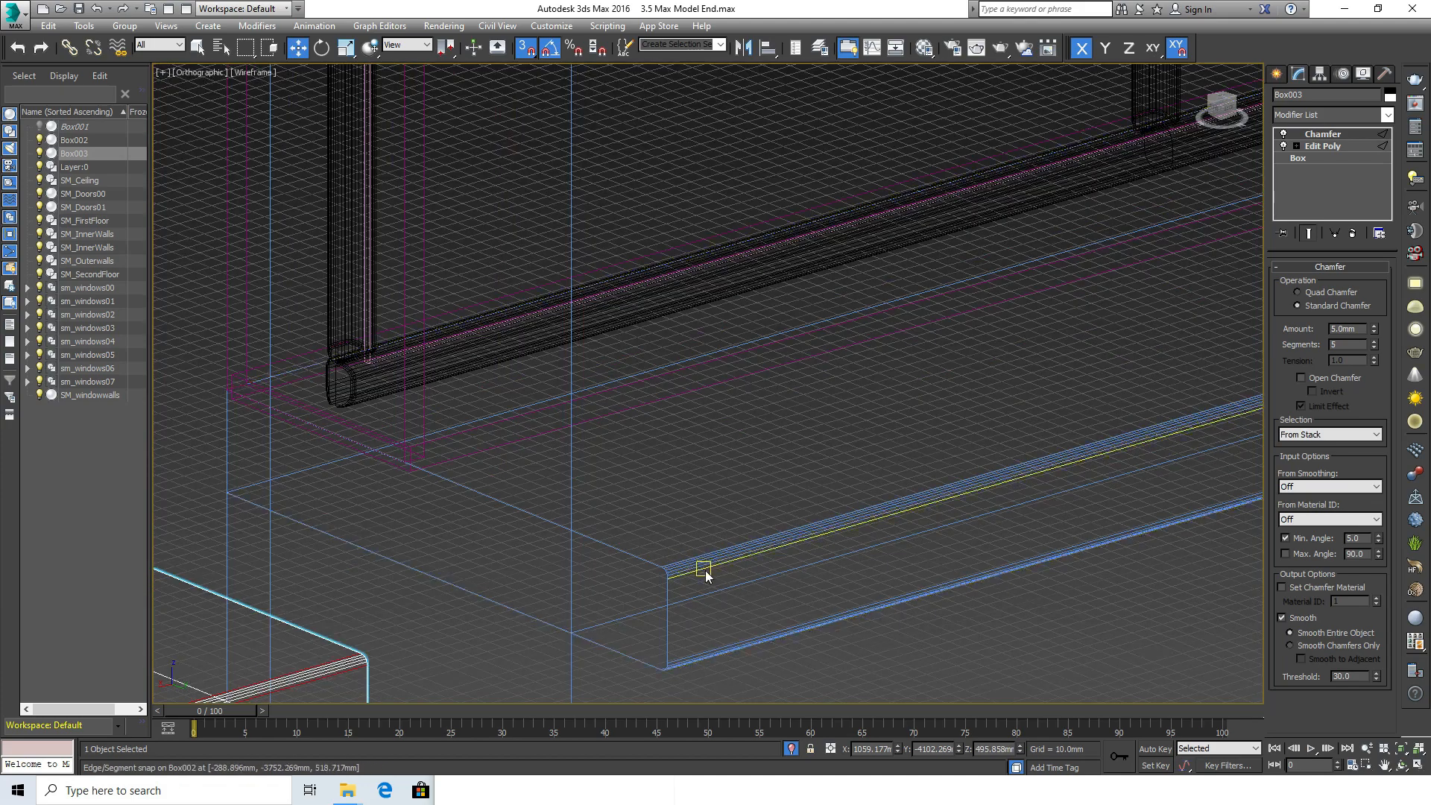
pyautogui.scroll(-6, 703, 568)
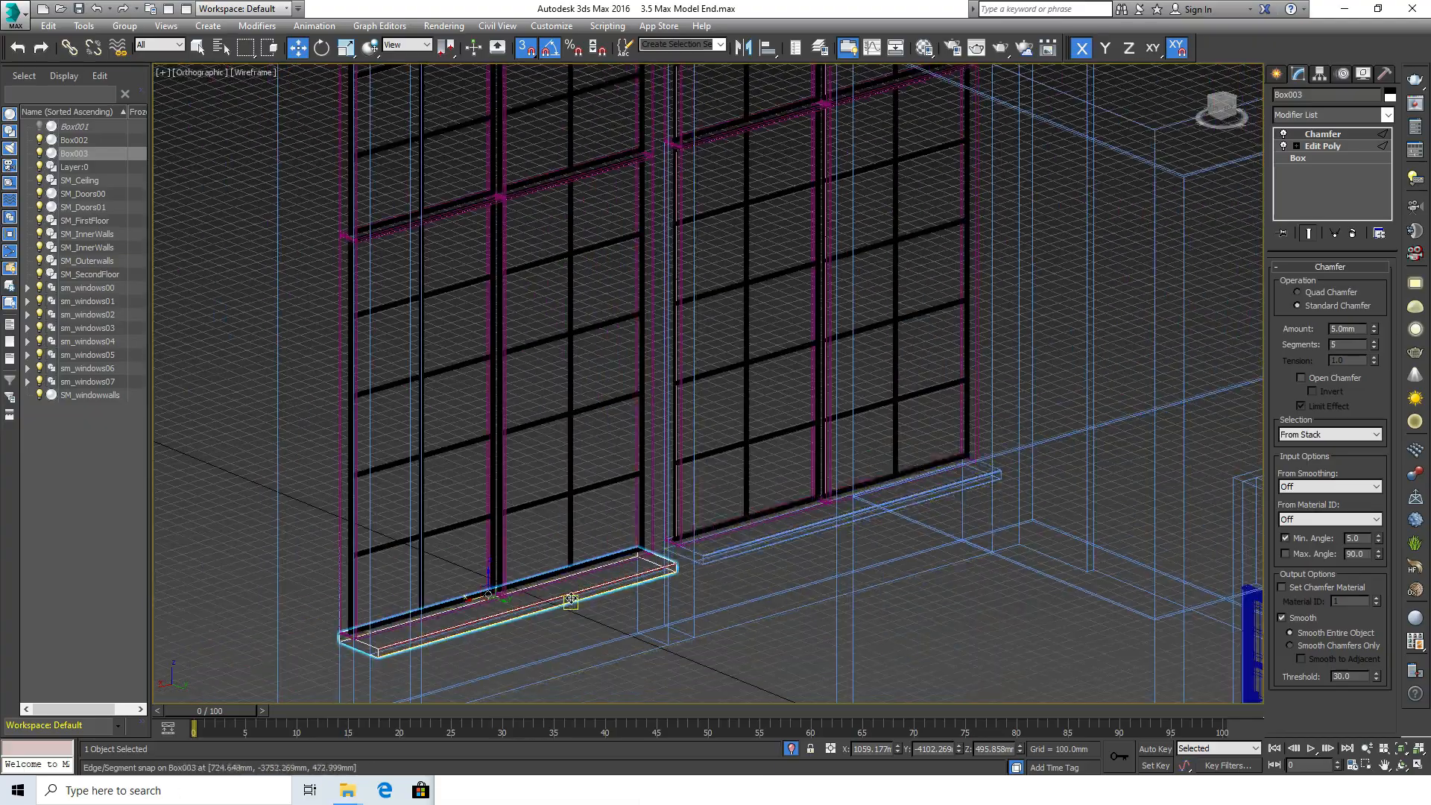
pyautogui.scroll(-3, 624, 580)
pyautogui.moveTo(624, 580); pyautogui.dragTo(511, 571, button='middle')
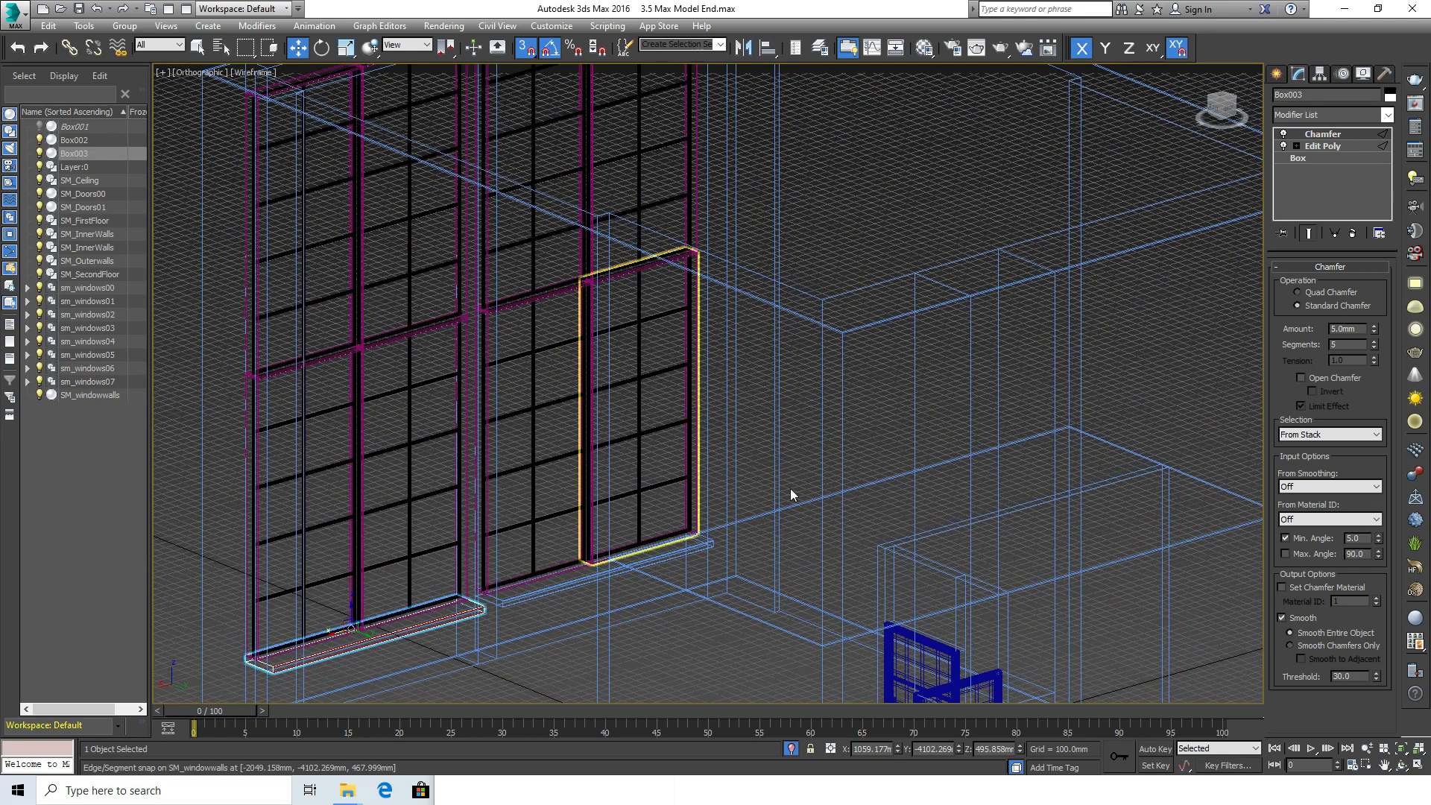
pyautogui.scroll(3, 639, 543)
pyautogui.scroll(2, 574, 531)
pyautogui.scroll(-3, 625, 522)
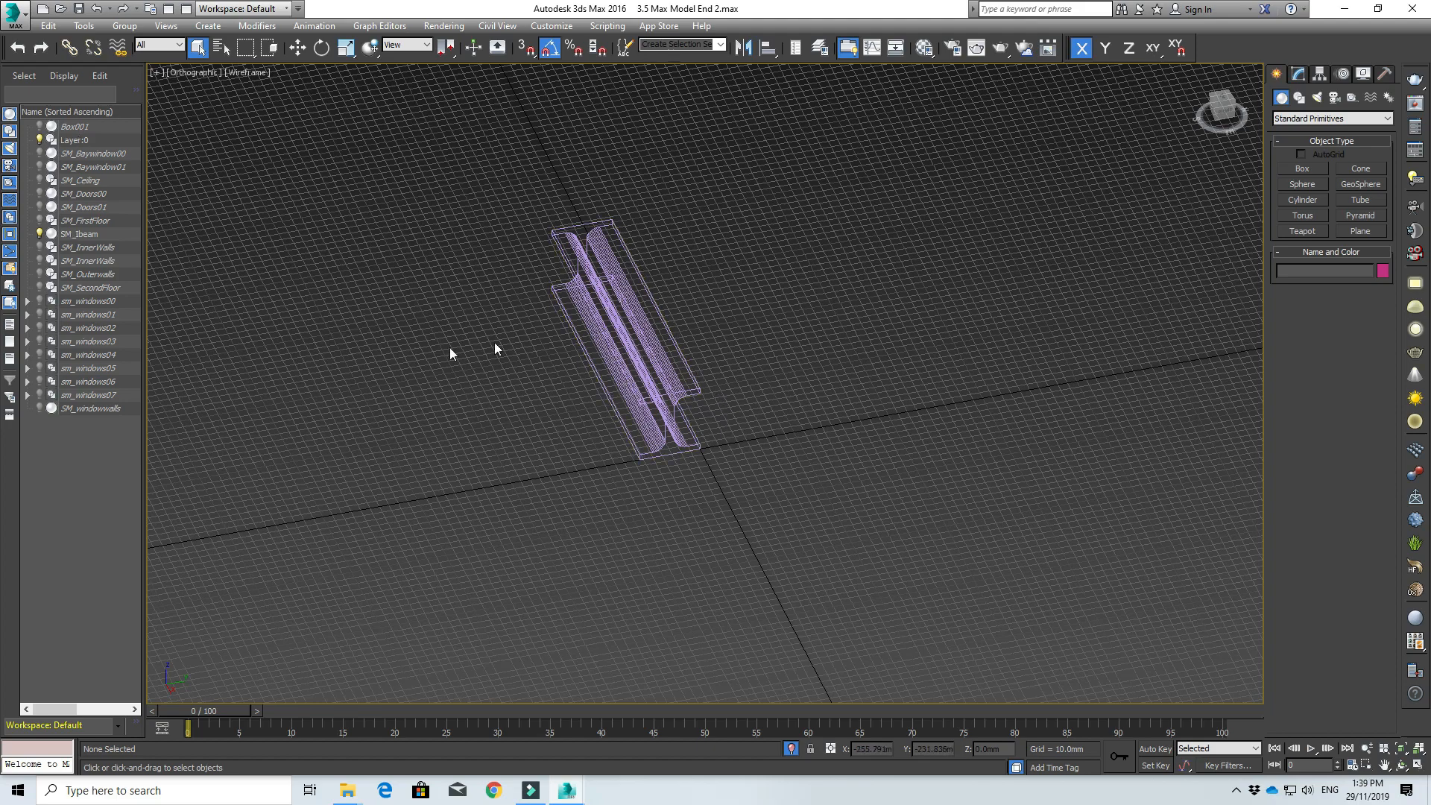
# - Examine the I-beam's overall shape and its near end in the 3.5 Max Model End 2 scene
pyautogui.scroll(-5, 671, 387)
pyautogui.scroll(5, 671, 386)
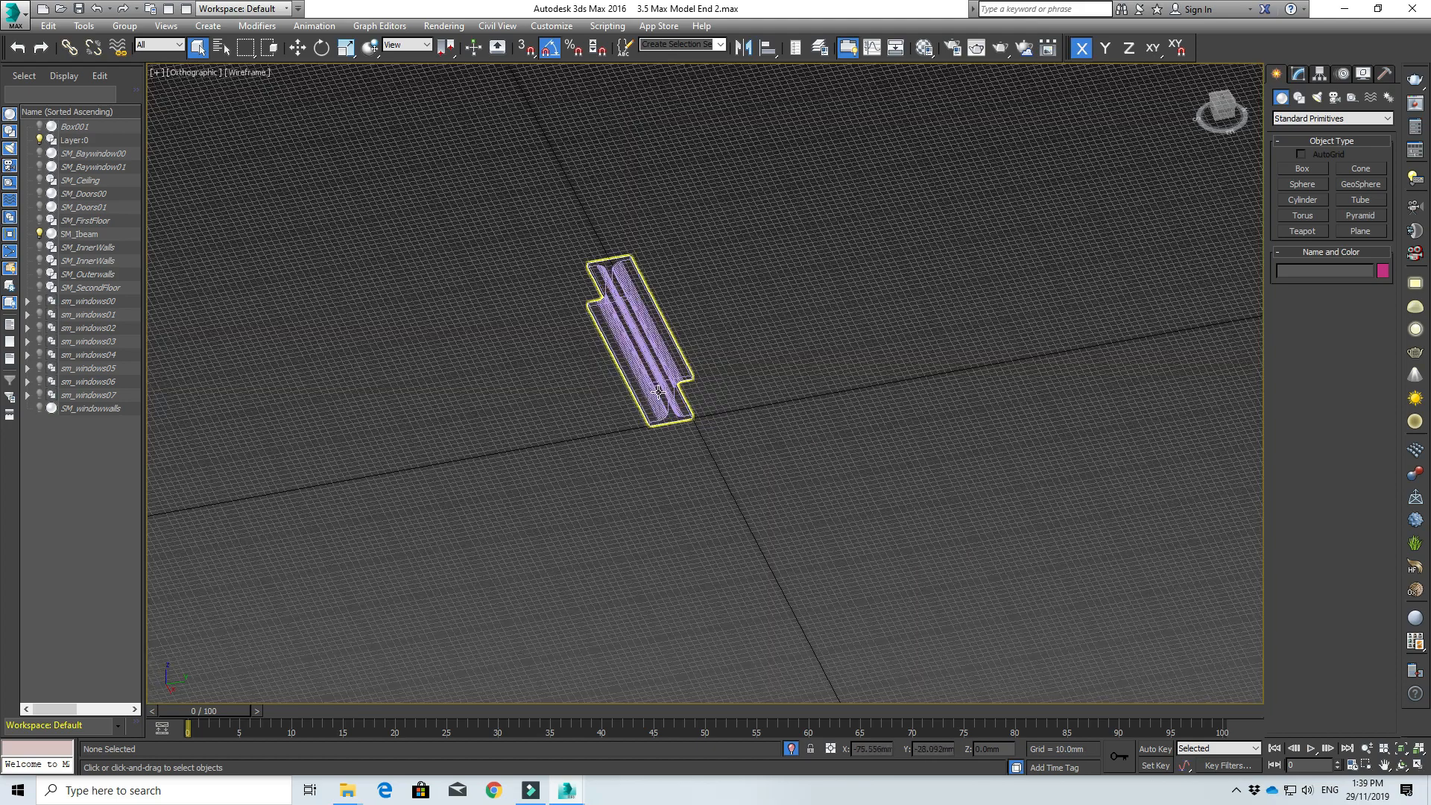
pyautogui.click(75, 236)
pyautogui.click(633, 418)
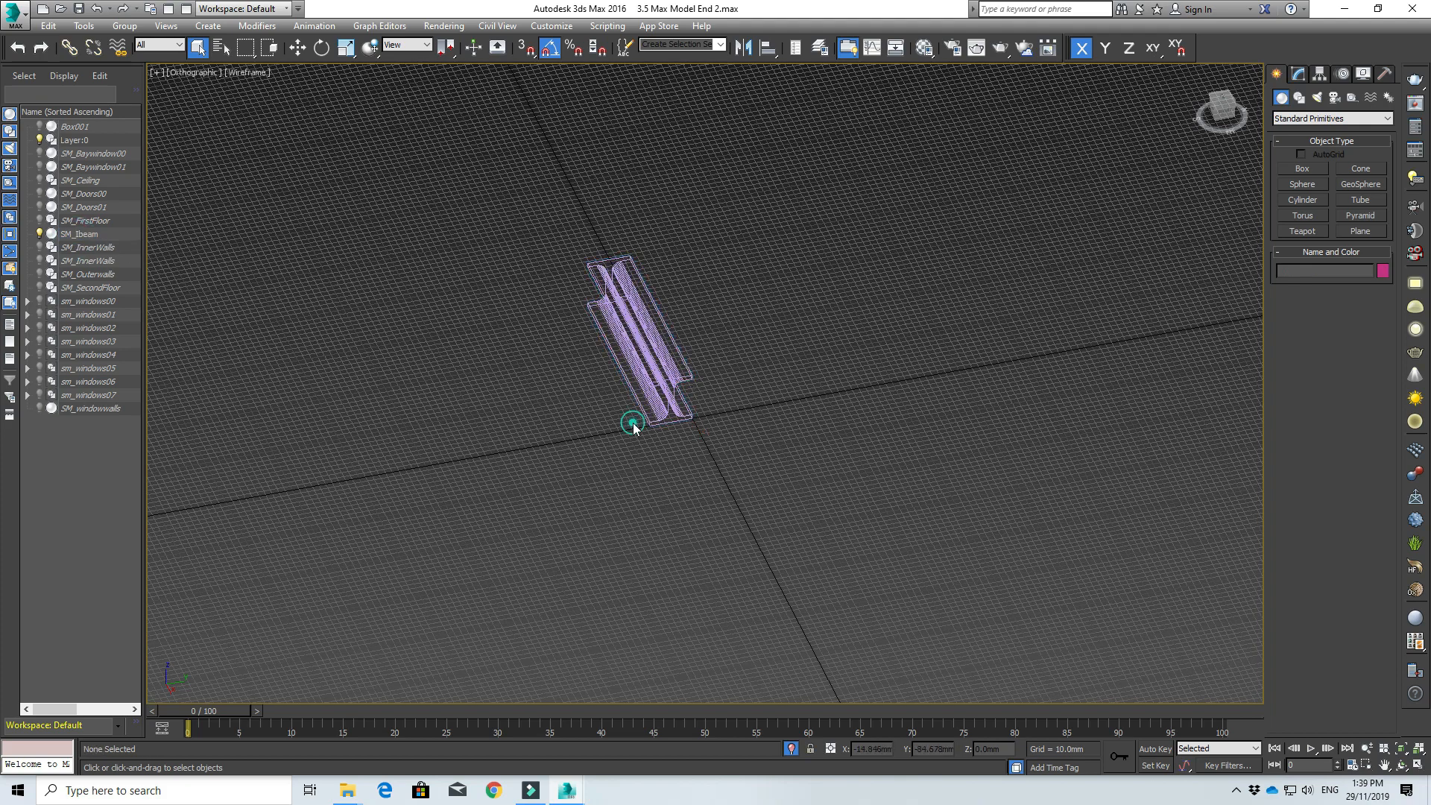
pyautogui.scroll(3, 632, 474)
pyautogui.scroll(-2, 745, 418)
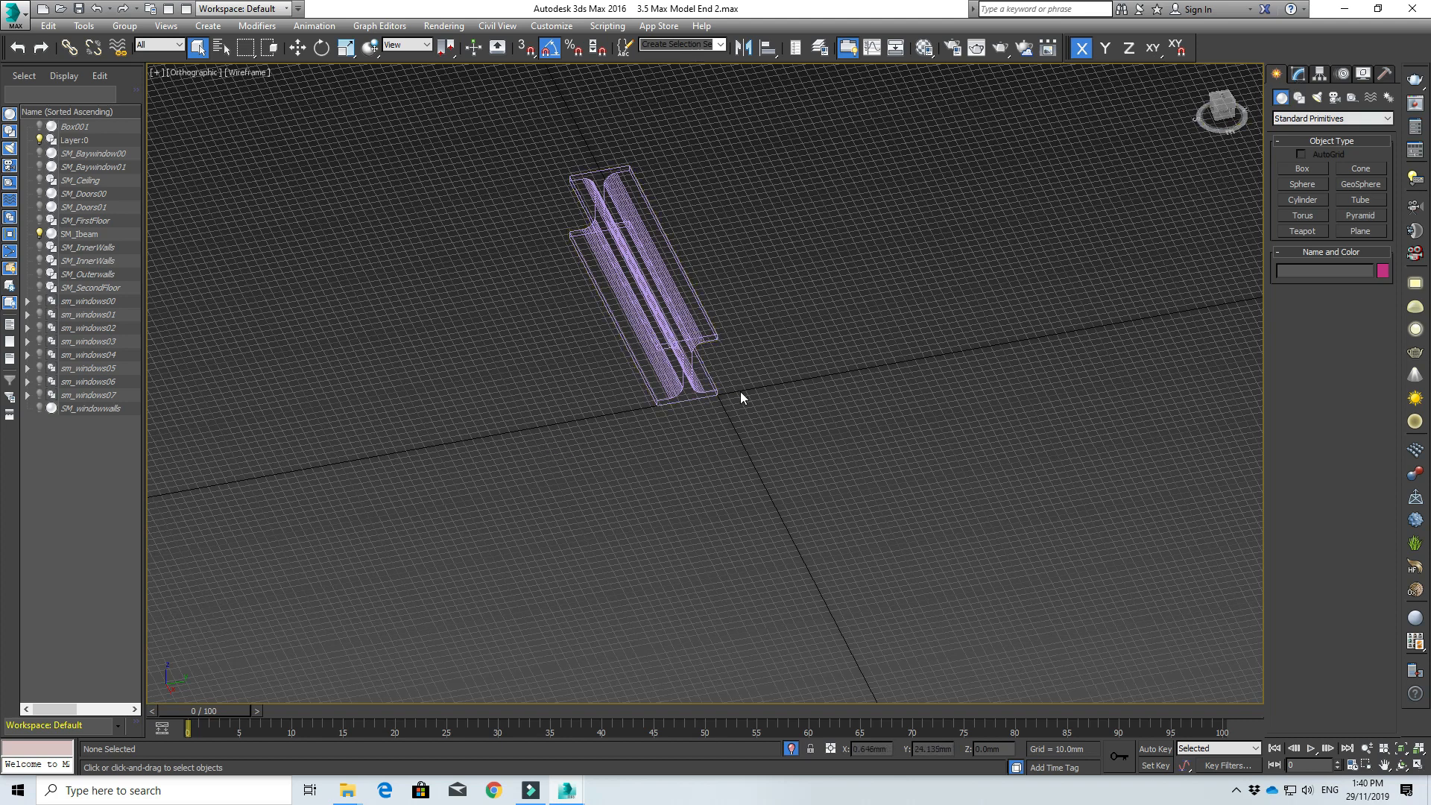
# - Draw a box at the near end of the I-beam, about 54 by 54 mm and 33 mm high
pyautogui.scroll(5, 700, 402)
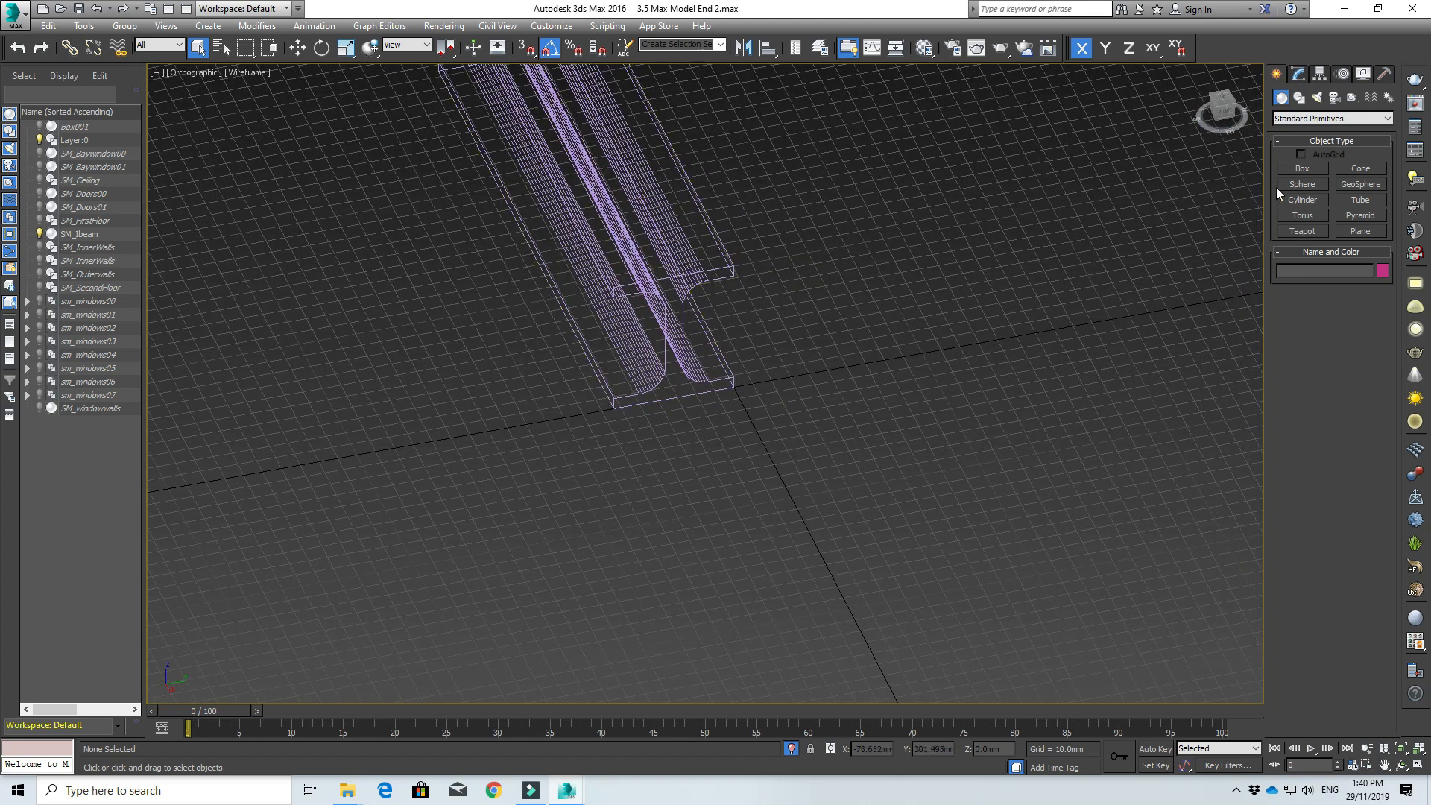
pyautogui.click(1301, 169)
pyautogui.moveTo(640, 436); pyautogui.dragTo(773, 481)
pyautogui.click(772, 416)
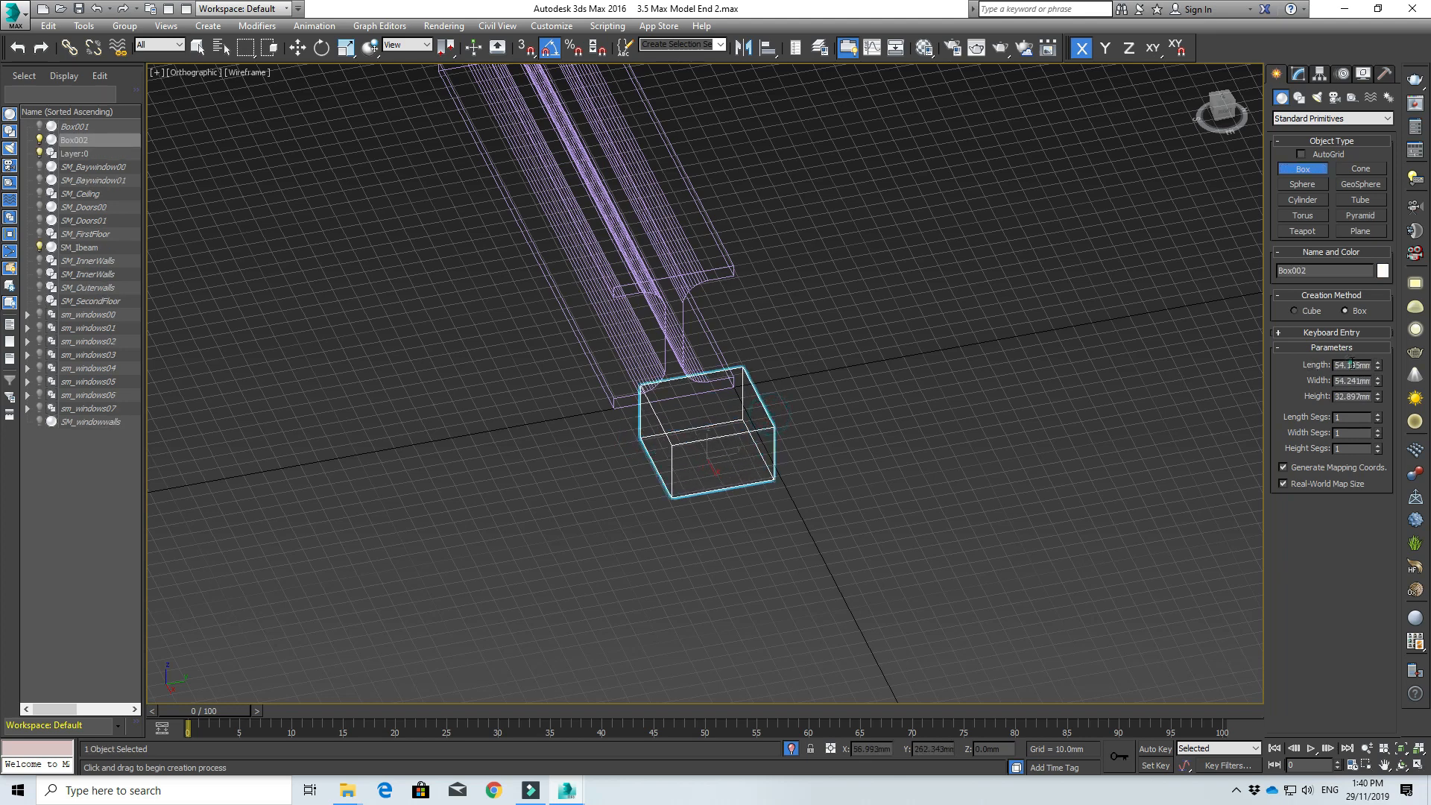
# - Set the new box's length to 100 mm, width to 10 mm and height to 225 mm
pyautogui.doubleClick(1352, 364)
pyautogui.press('Tab')
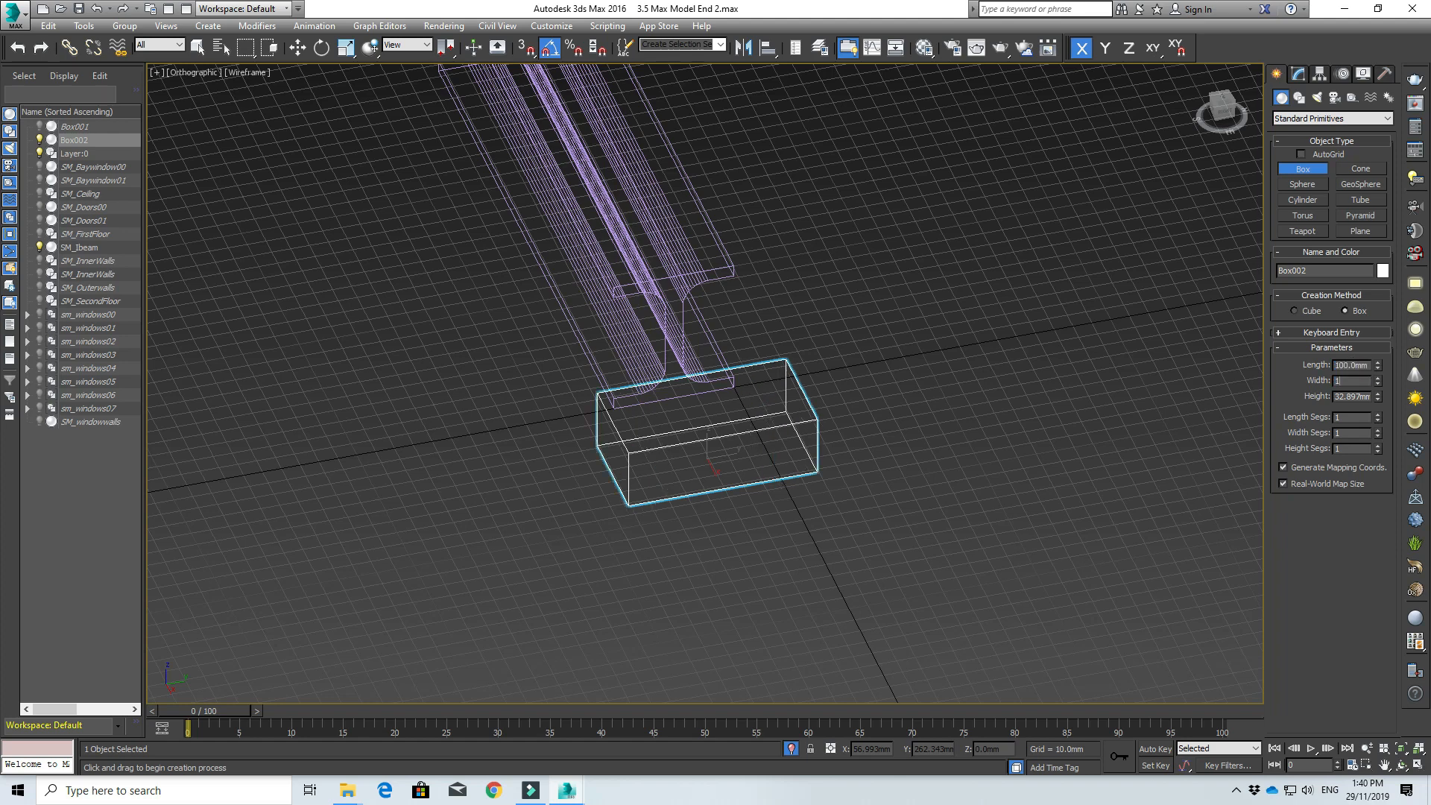
pyautogui.press('Tab')
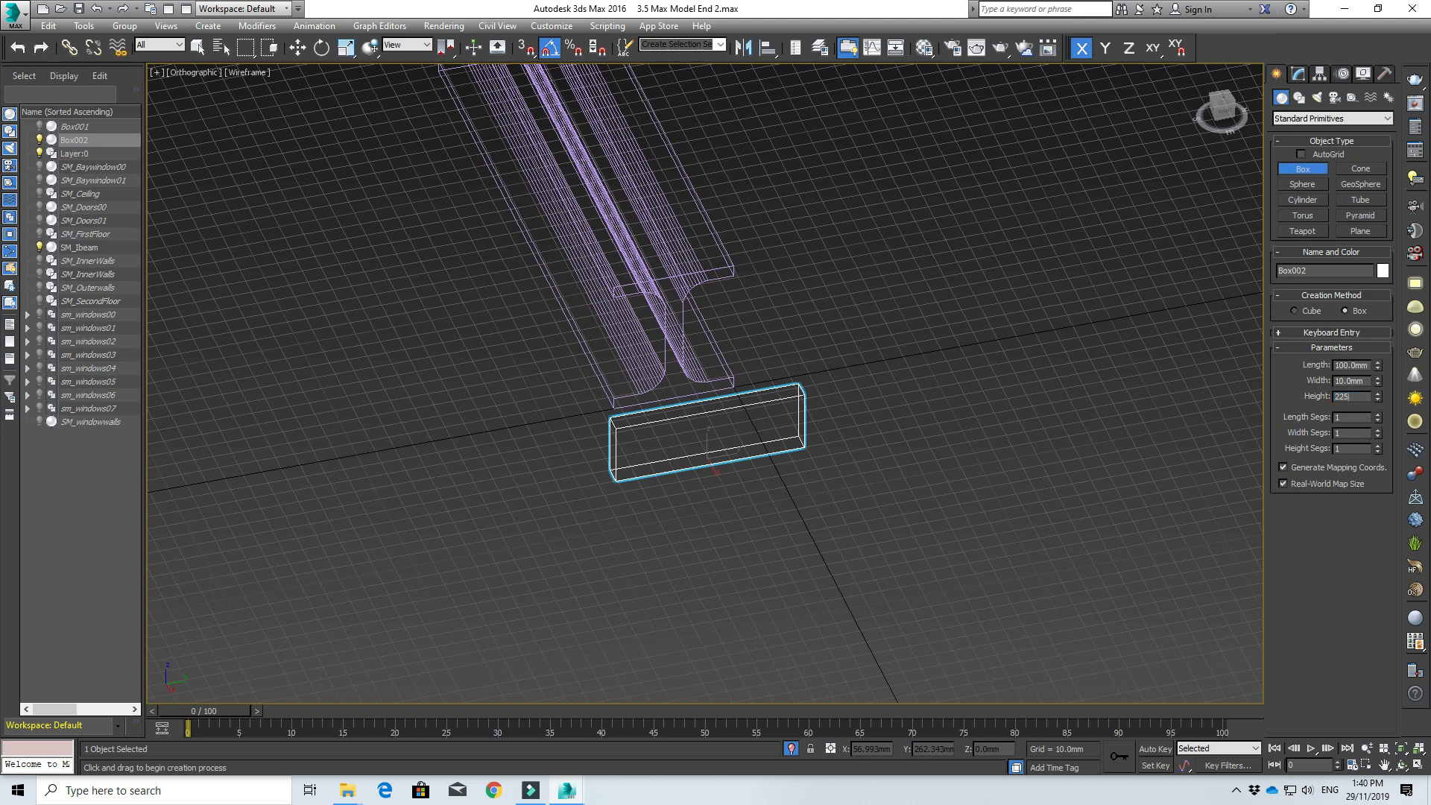
pyautogui.press('Return')
# - In the Front view, restrict transforms to the Y axis, turn on 3D snapping and leave box creation
pyautogui.keyDown('alt'); pyautogui.moveTo(668, 342); pyautogui.dragTo(809, 340, button='middle'); pyautogui.keyUp('alt')
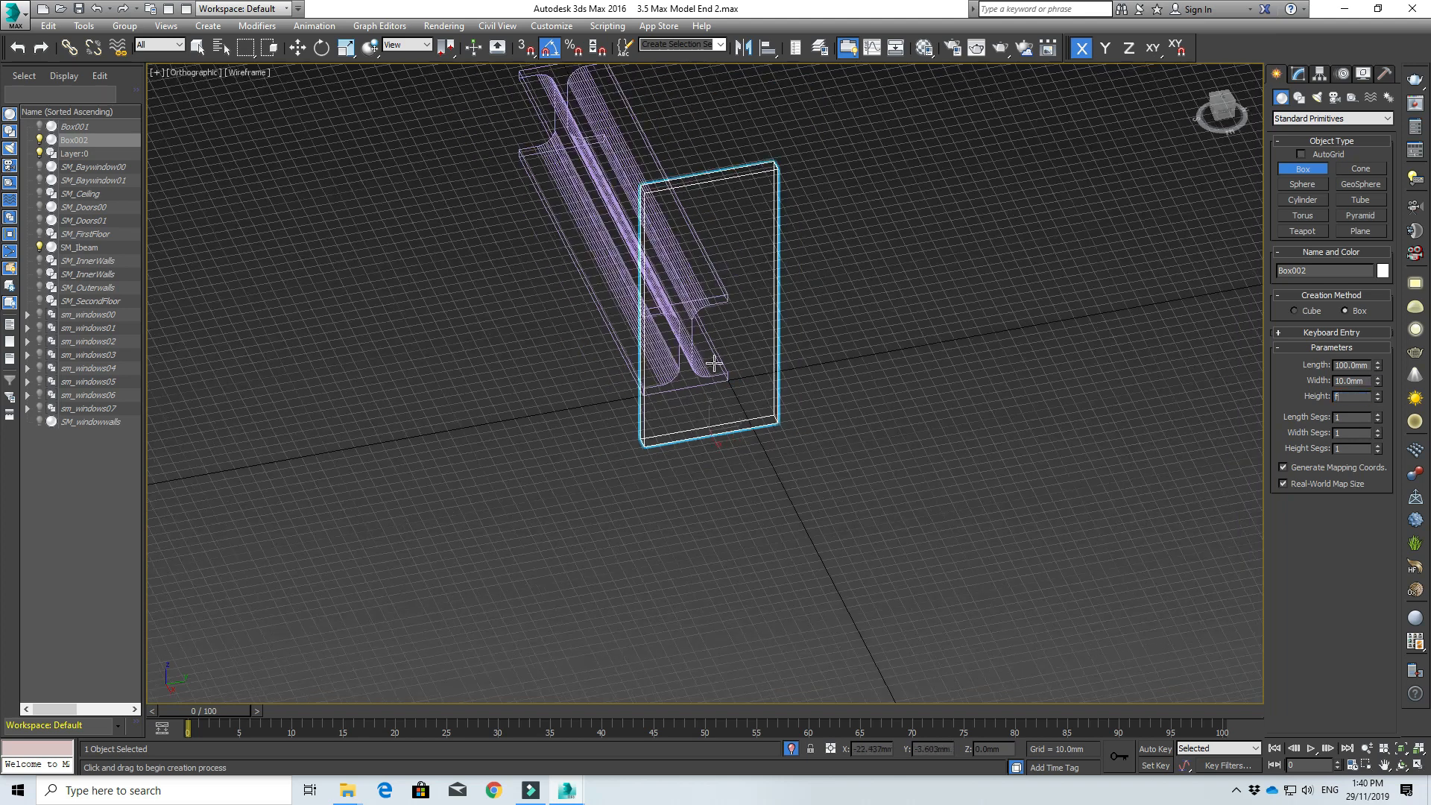
pyautogui.click(847, 330)
pyautogui.click(74, 141)
pyautogui.press('f')
pyautogui.scroll(-3, 648, 310)
pyautogui.scroll(4, 756, 353)
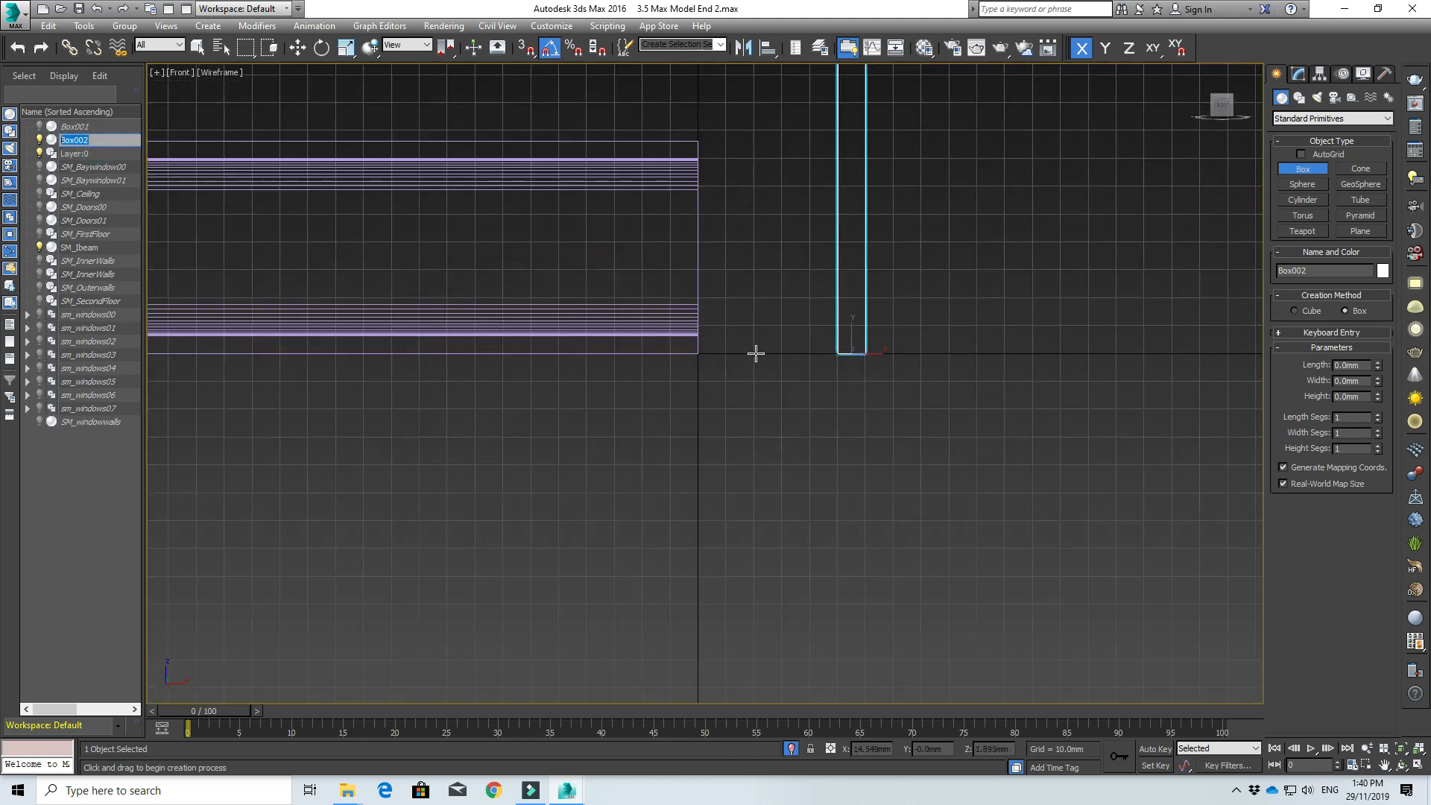
pyautogui.scroll(2, 840, 340)
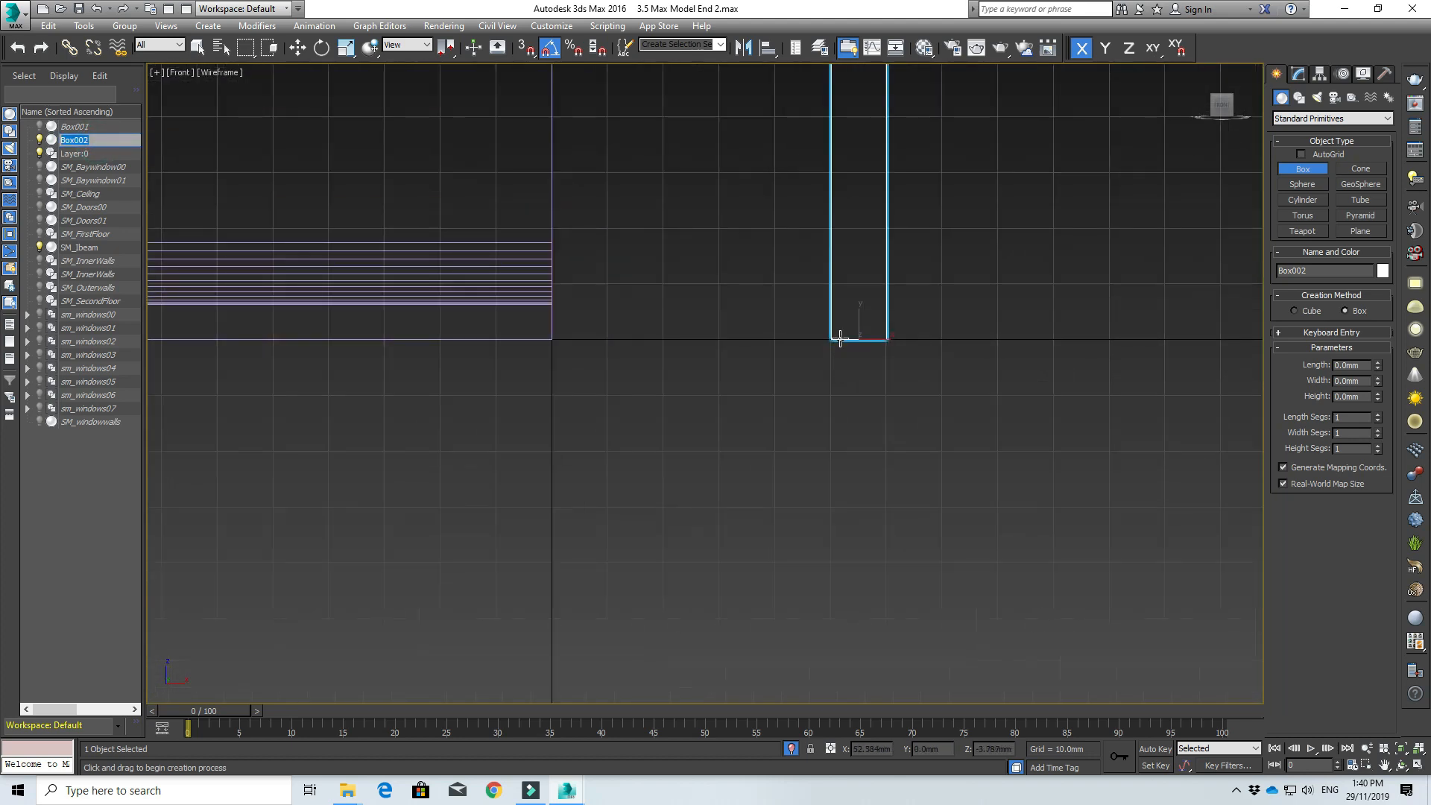
pyautogui.click(1106, 47)
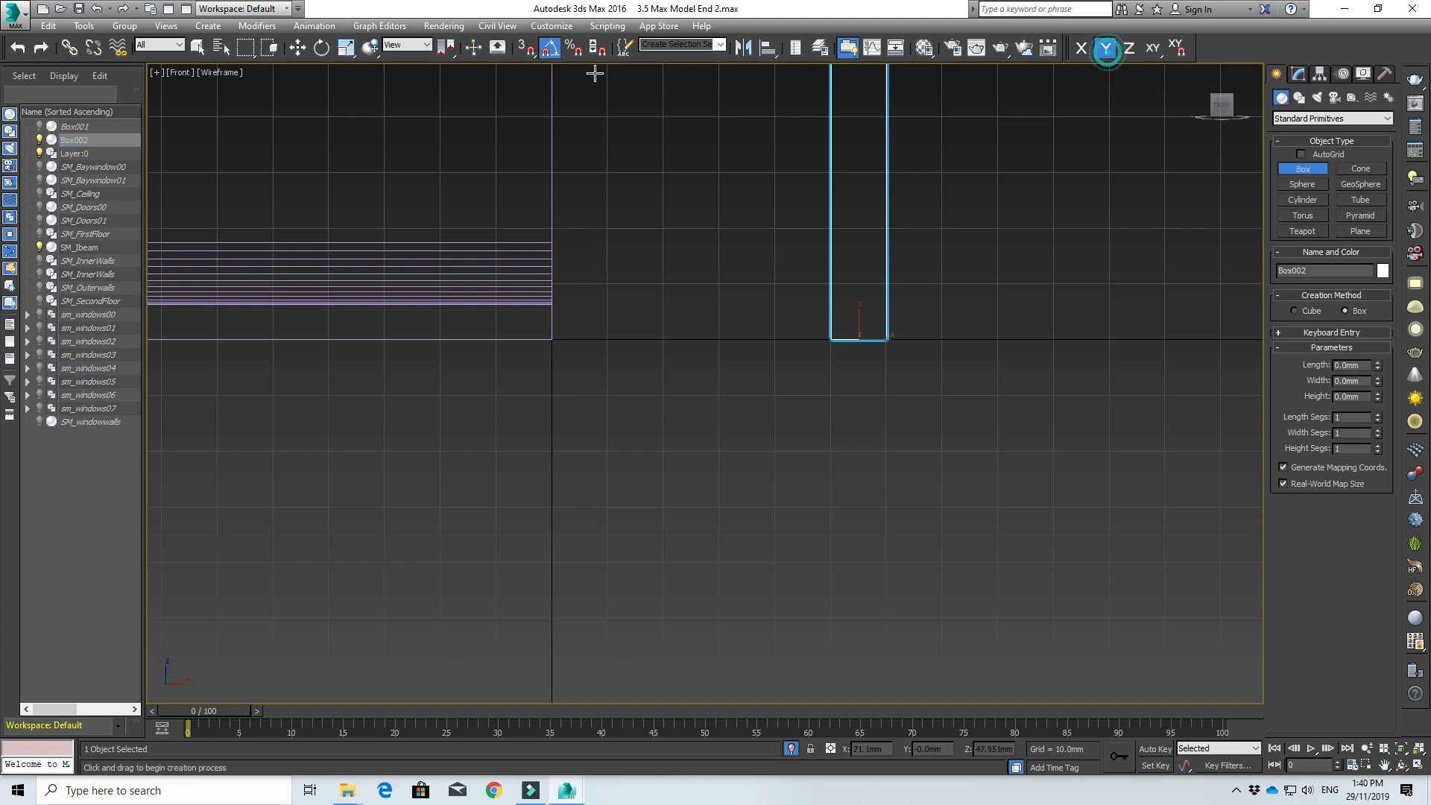
pyautogui.click(525, 48)
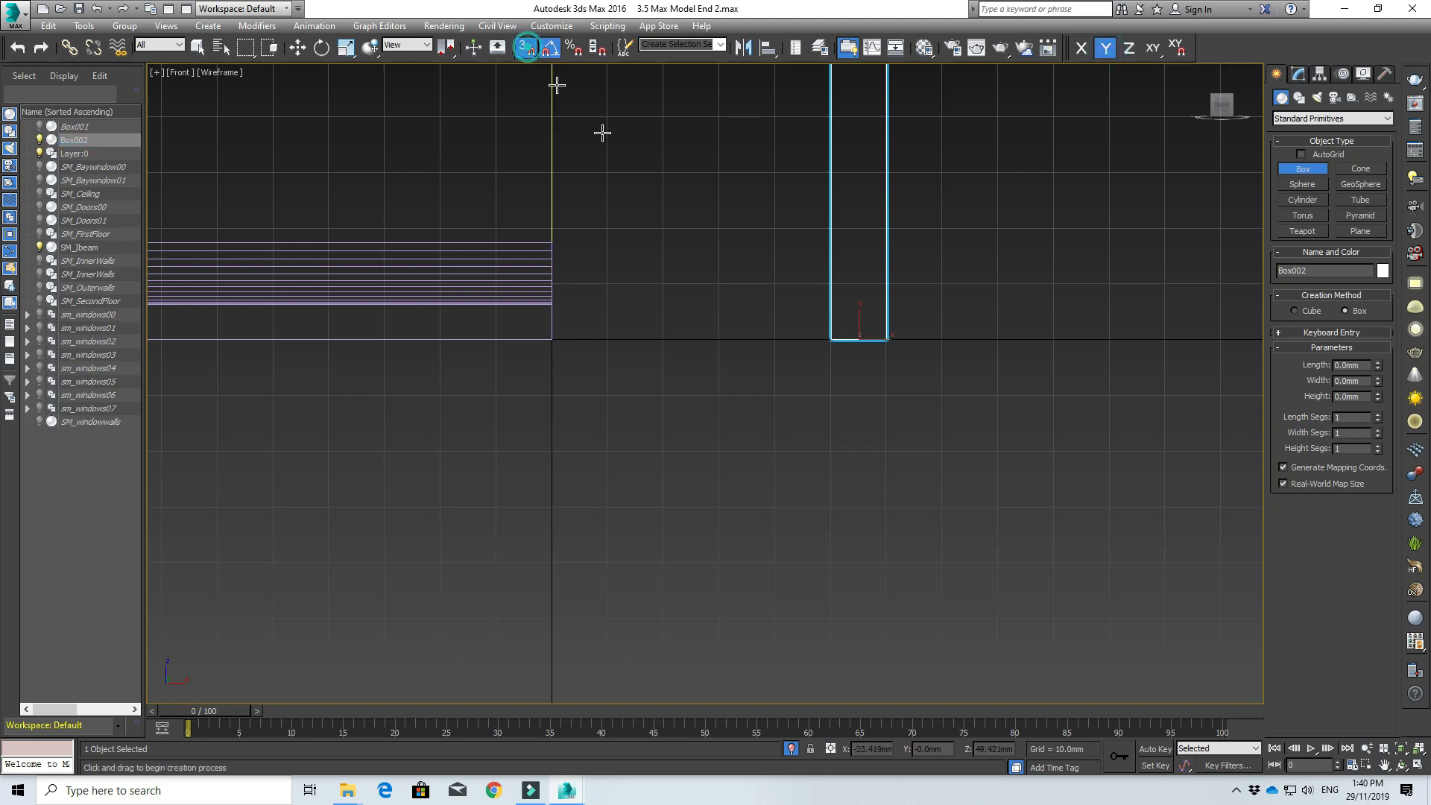
pyautogui.click(844, 341)
pyautogui.rightClick(843, 341)
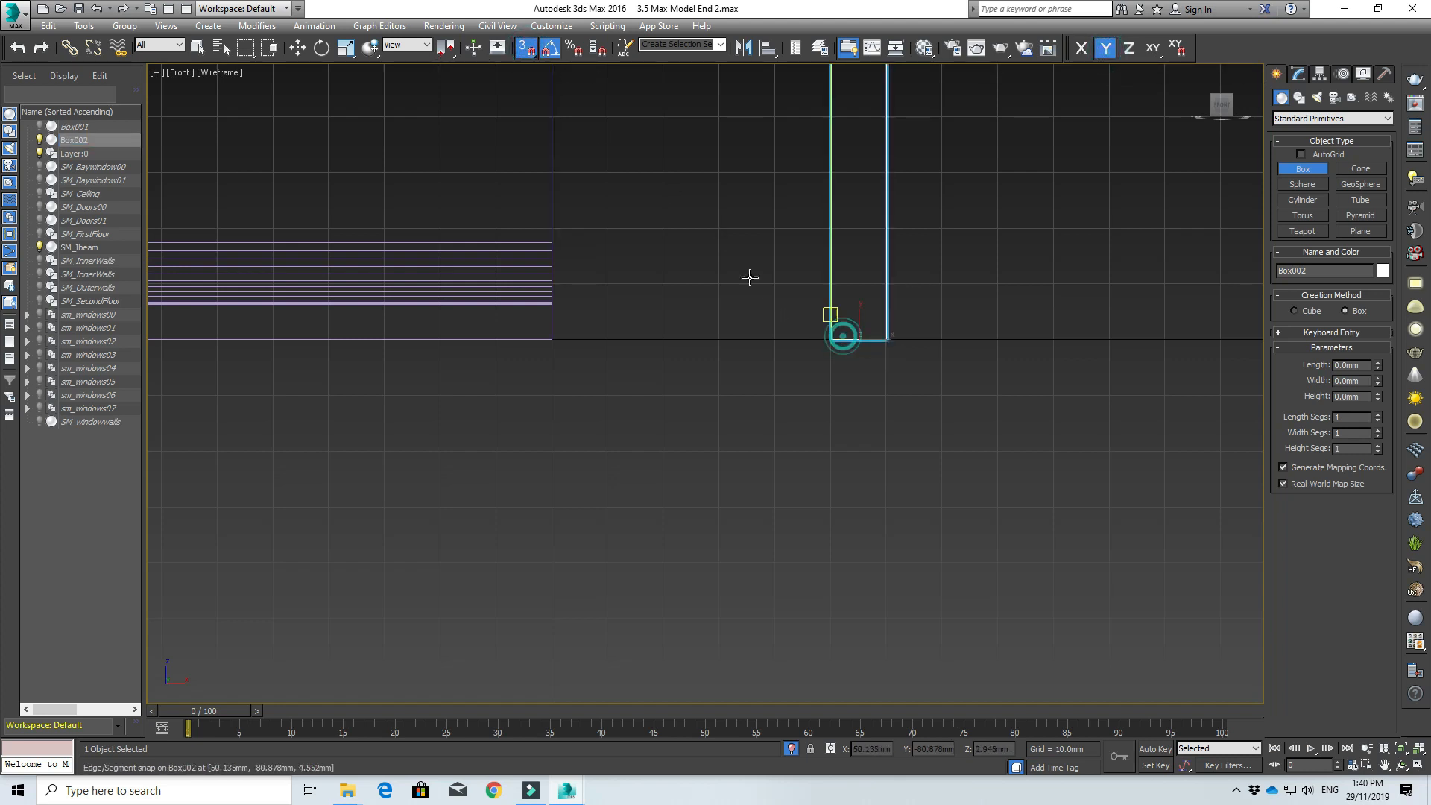
# - Move the box to about 17 mm from the I-beam's end, enable axis constraints for snapping and deselect it
pyautogui.click(299, 49)
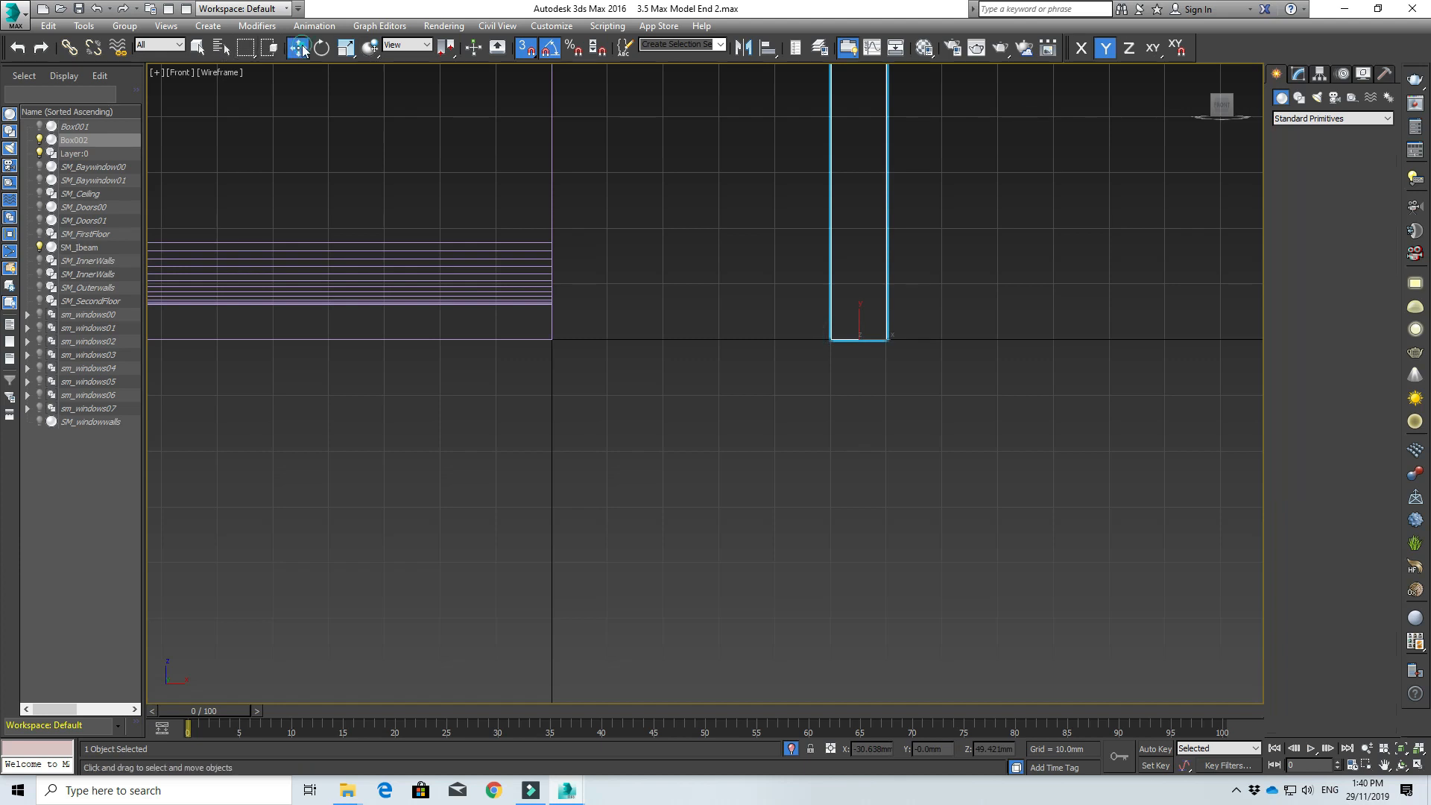
pyautogui.moveTo(840, 339); pyautogui.dragTo(533, 339)
pyautogui.click(1103, 48)
pyautogui.hotkey('alt', 'd')
pyautogui.click(833, 348)
# - Select the I-beam and open its mesh for vertex editing with the XY axis constraint
pyautogui.scroll(-3, 835, 313)
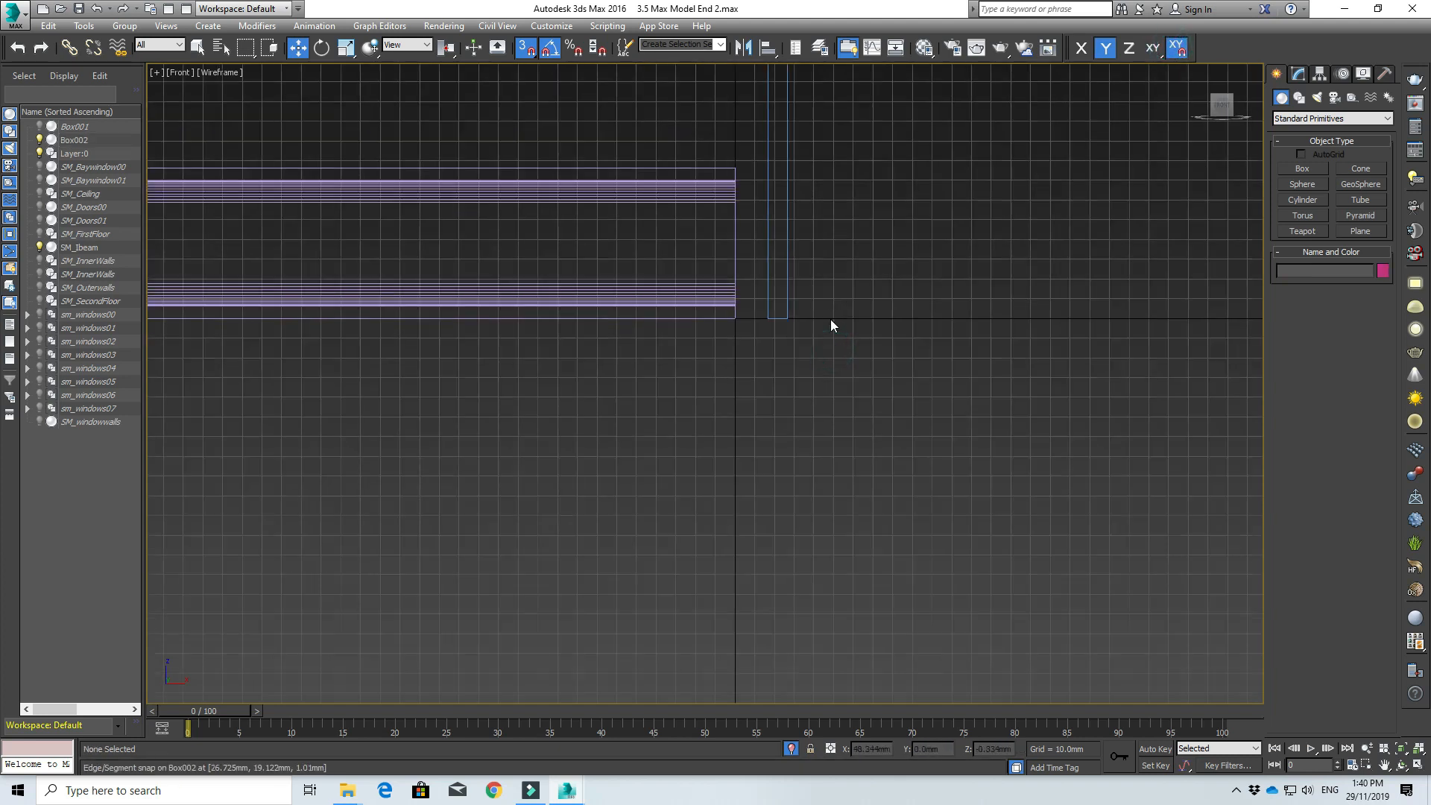
pyautogui.scroll(-2, 832, 325)
pyautogui.moveTo(832, 326); pyautogui.dragTo(837, 501, button='middle')
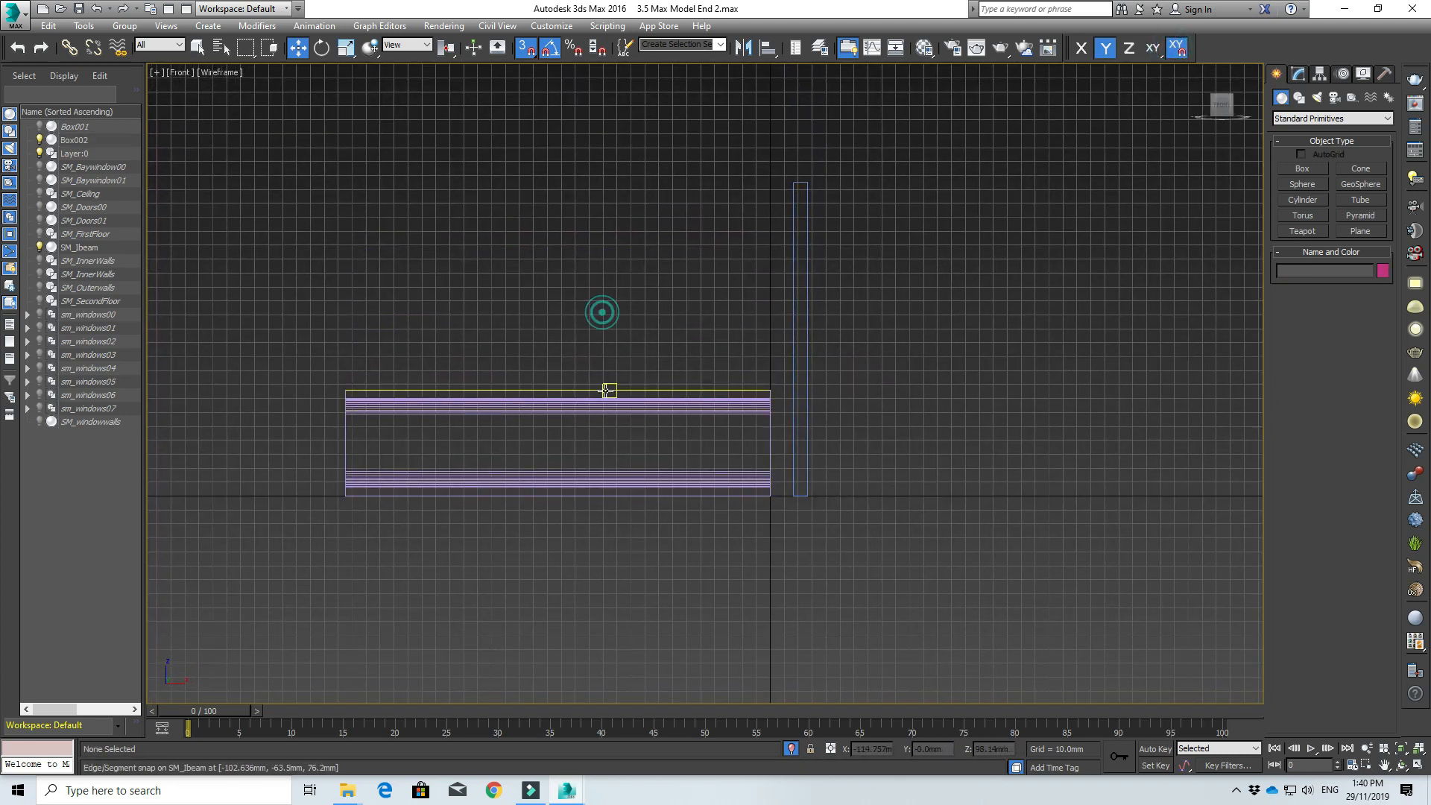
pyautogui.click(606, 389)
pyautogui.click(1299, 74)
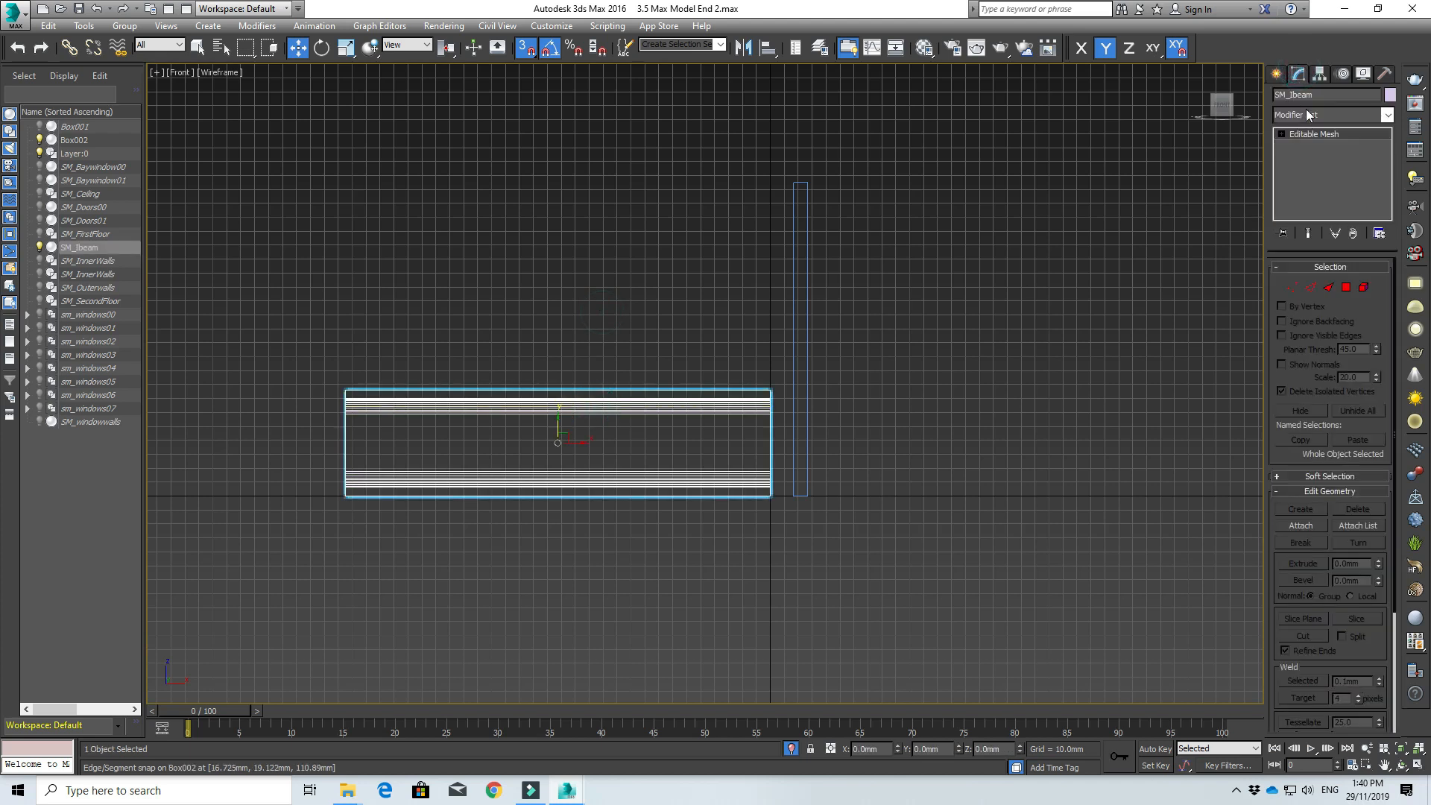
pyautogui.press('1')
pyautogui.press('F8')
# - Select all vertices of the I-beam's upper flange and raise them to about the top of the box
pyautogui.scroll(-1, 671, 390)
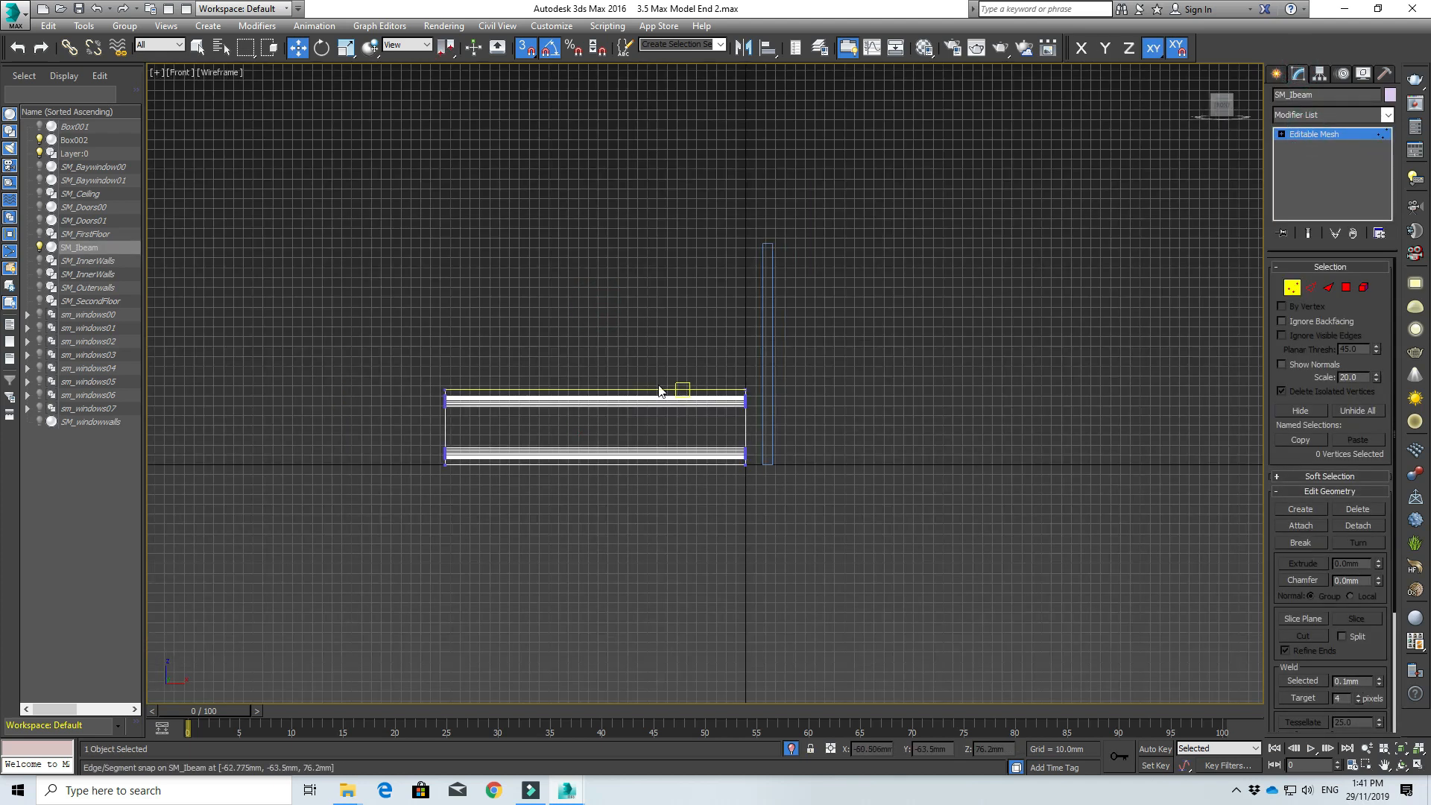
pyautogui.scroll(1, 580, 373)
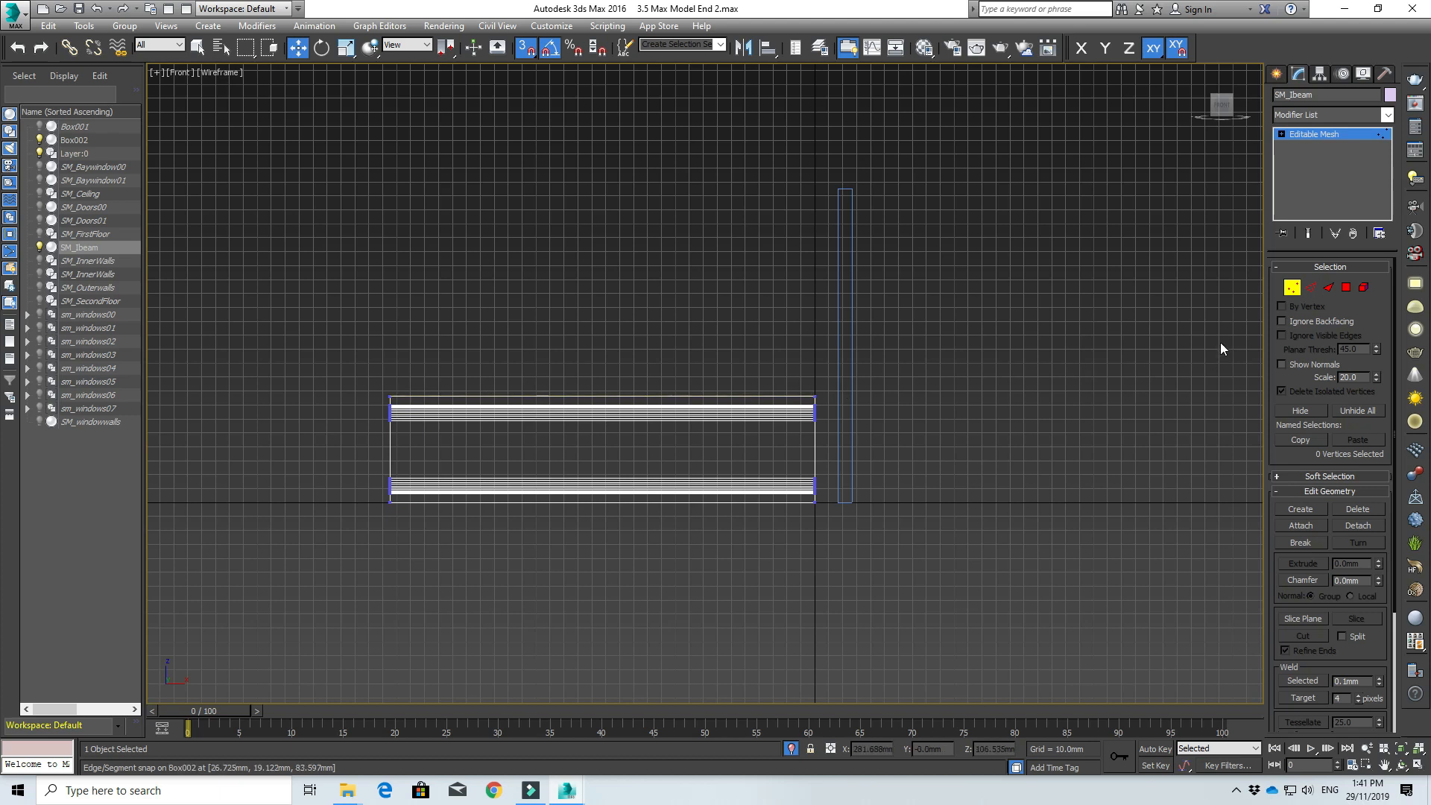
pyautogui.moveTo(355, 366); pyautogui.dragTo(831, 441)
pyautogui.moveTo(604, 389); pyautogui.dragTo(606, 204)
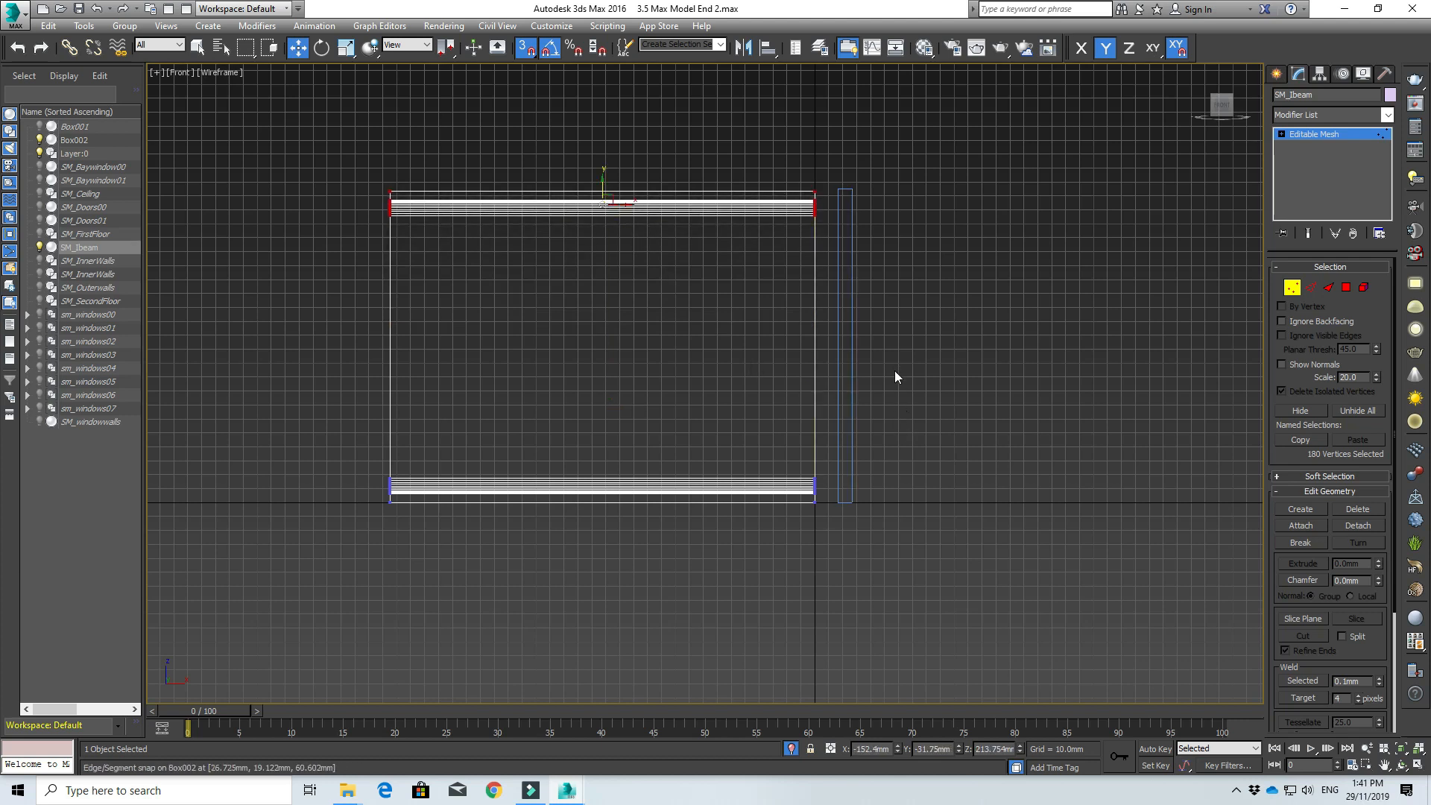
# - Compare the stretched I-beam's height with the box from an angled view and the Front view
pyautogui.keyDown('alt'); pyautogui.moveTo(891, 413); pyautogui.dragTo(856, 415, button='middle'); pyautogui.keyUp('alt')
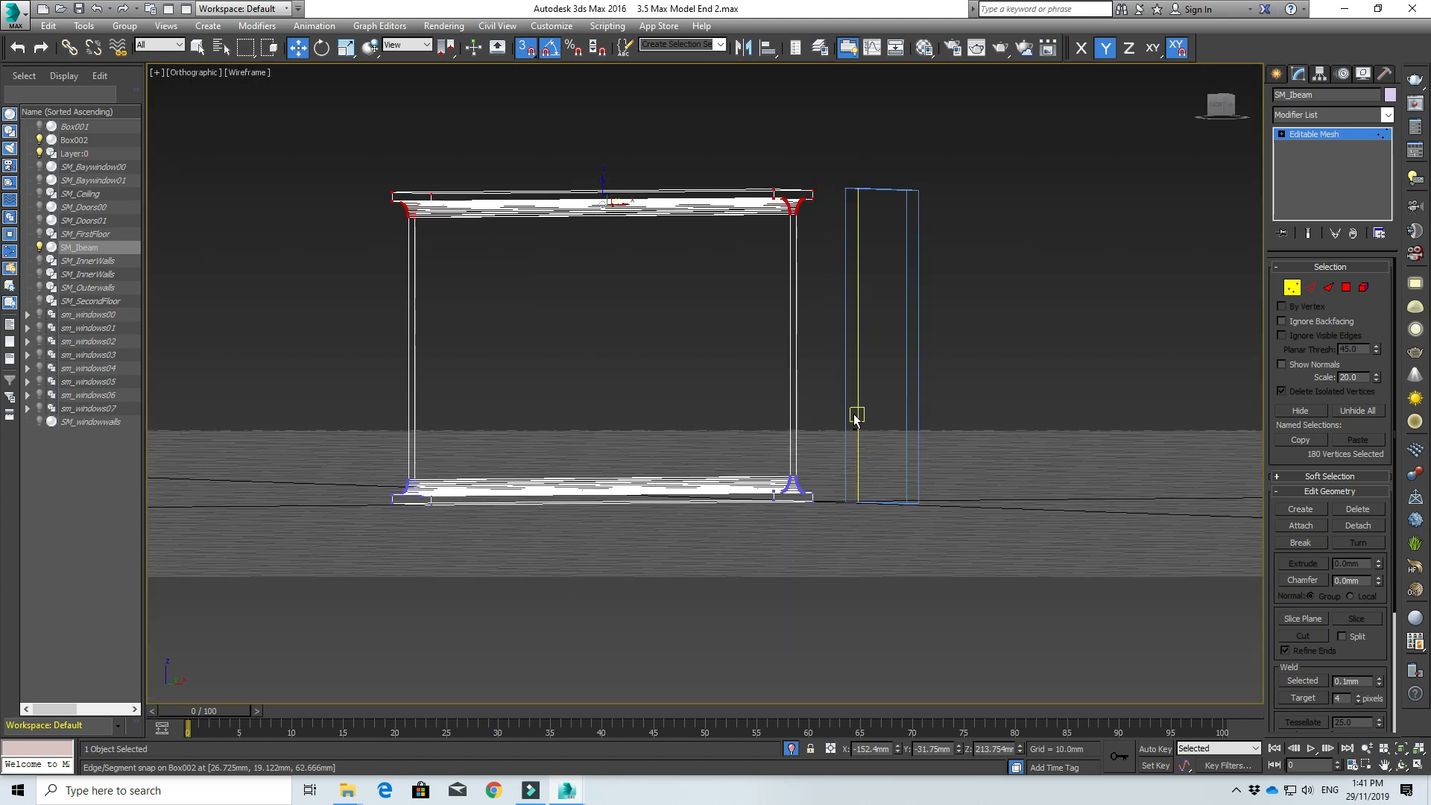
pyautogui.press('f')
pyautogui.scroll(2, 850, 418)
pyautogui.scroll(-4, 847, 409)
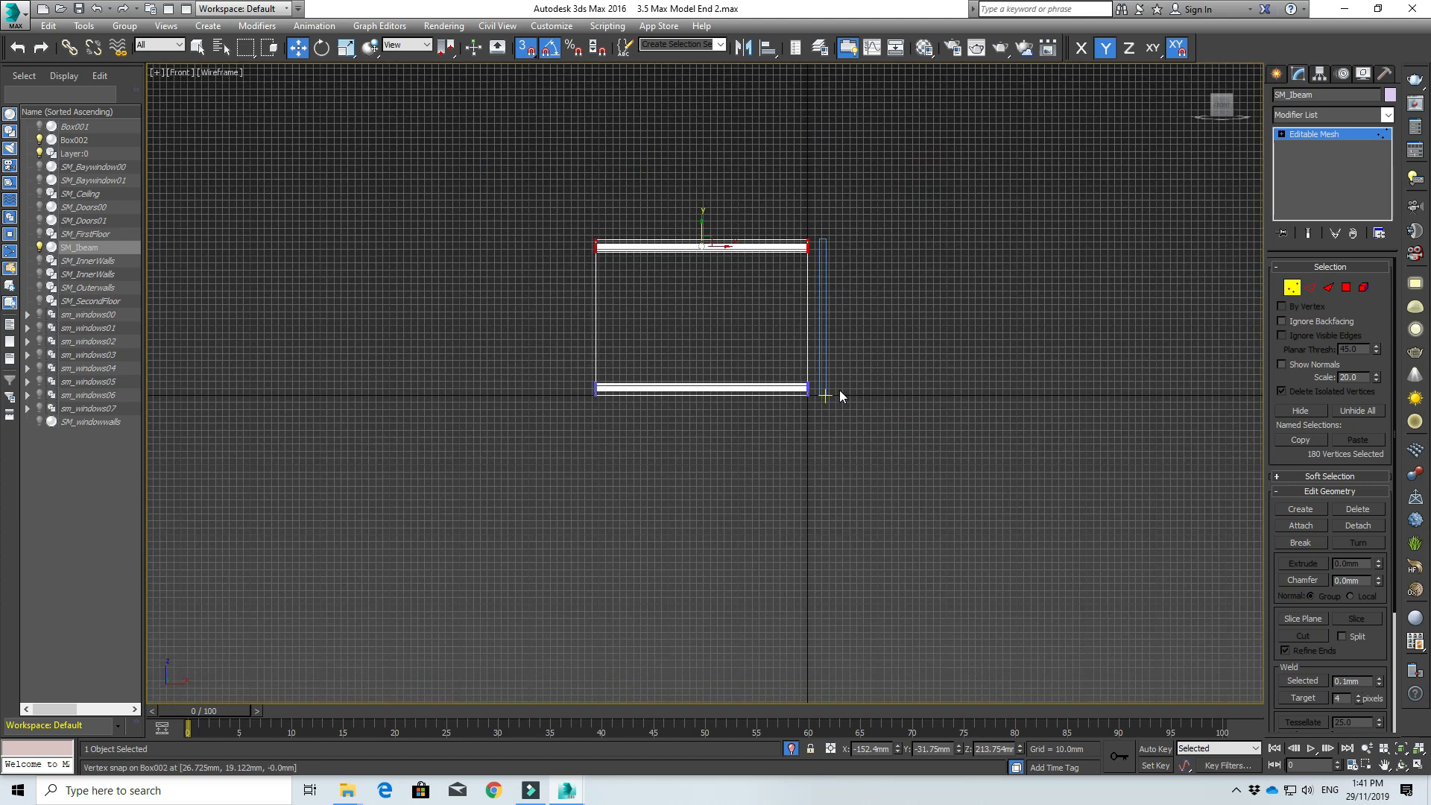
pyautogui.scroll(3, 839, 389)
# - In the Left view, move the box along X until it is centred on the I-beam's web, with snapping off
pyautogui.press('l')
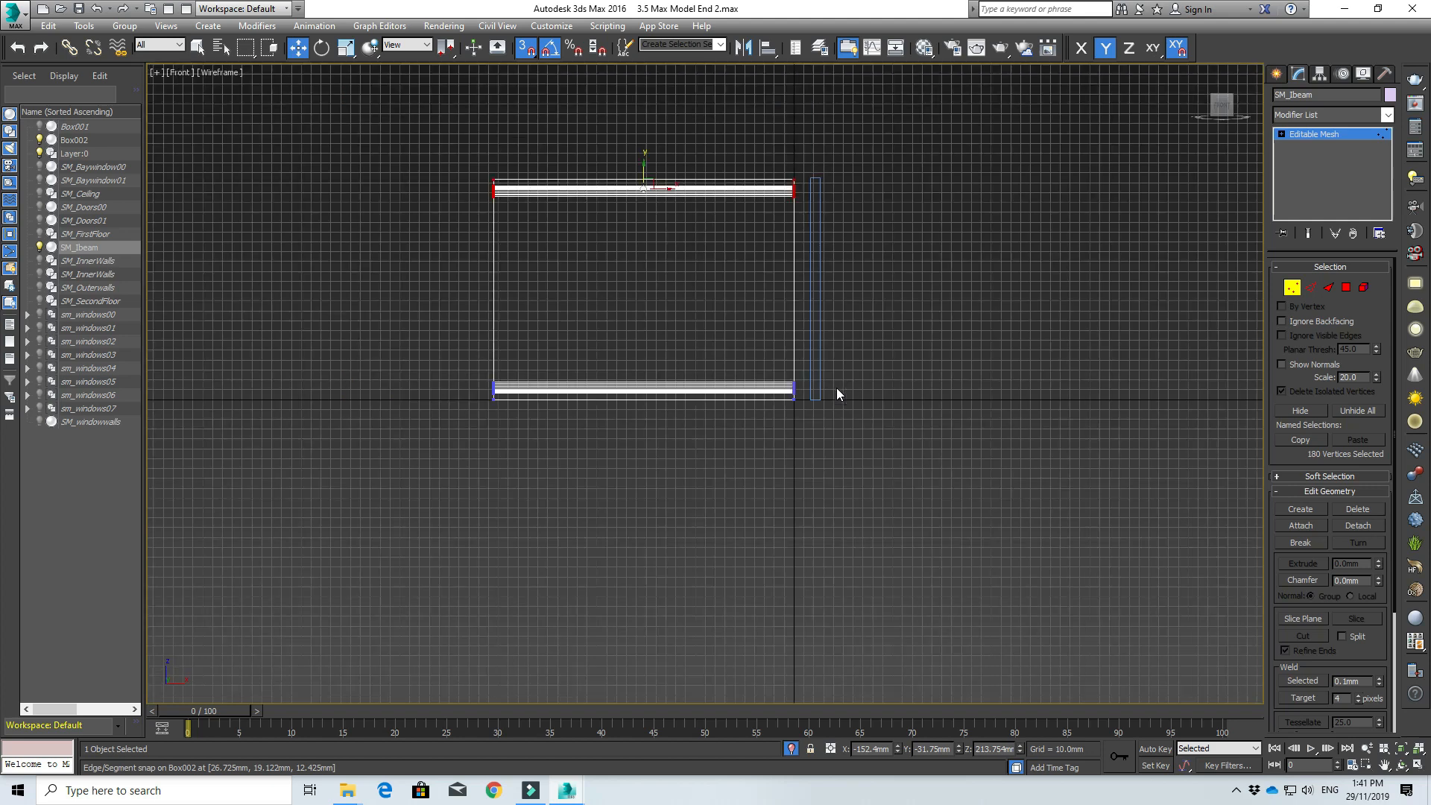
pyautogui.scroll(3, 771, 263)
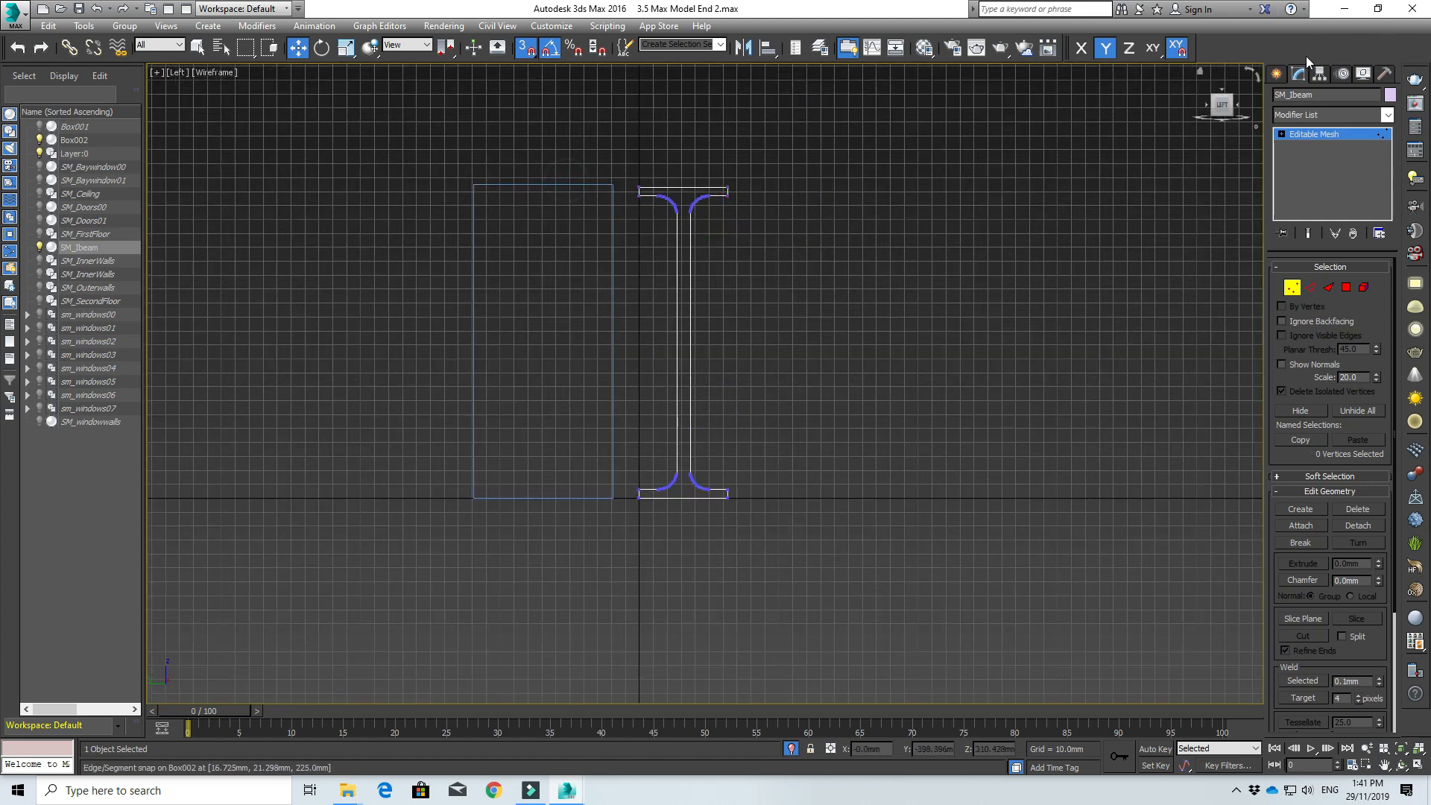
pyautogui.click(1277, 73)
pyautogui.click(556, 185)
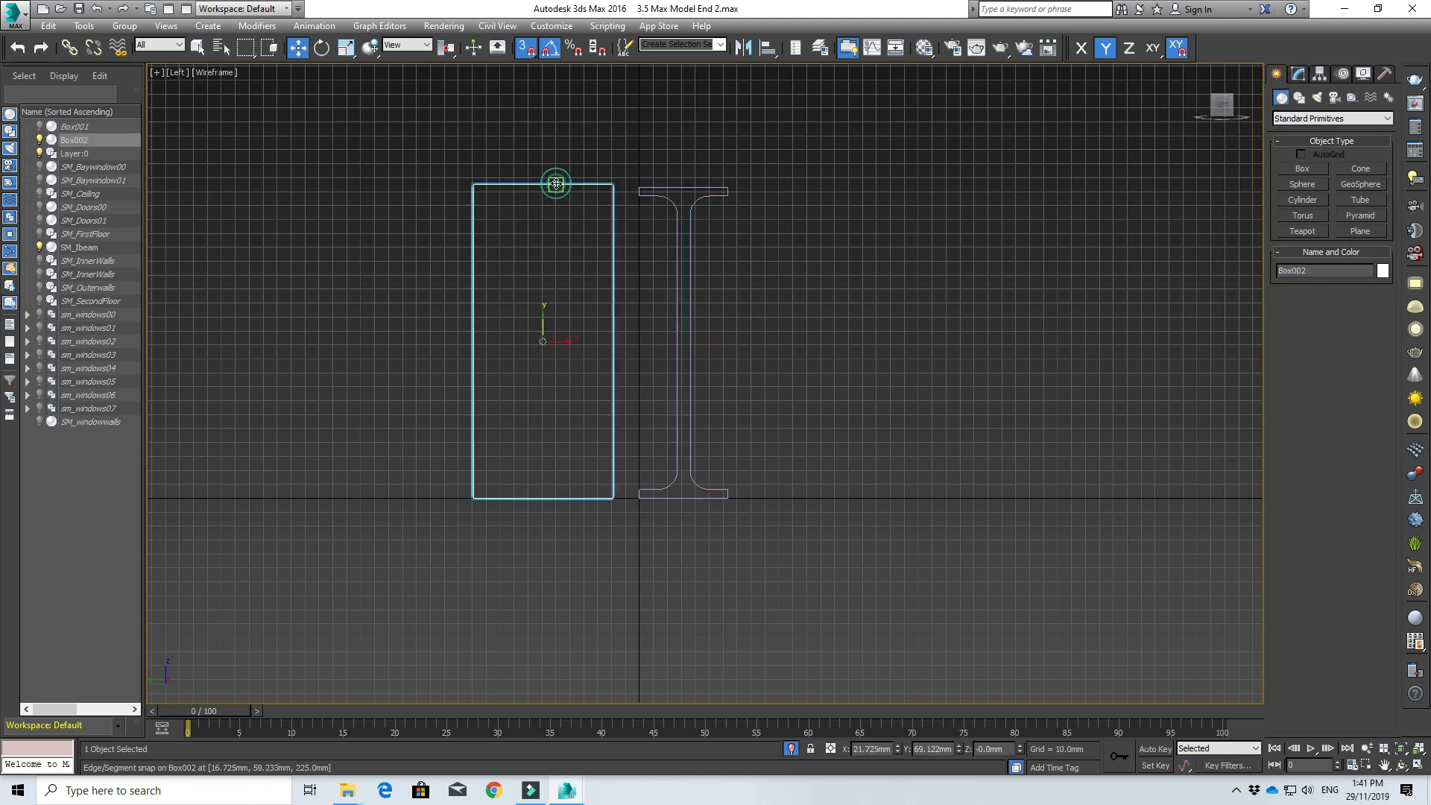
pyautogui.moveTo(566, 339); pyautogui.dragTo(682, 345)
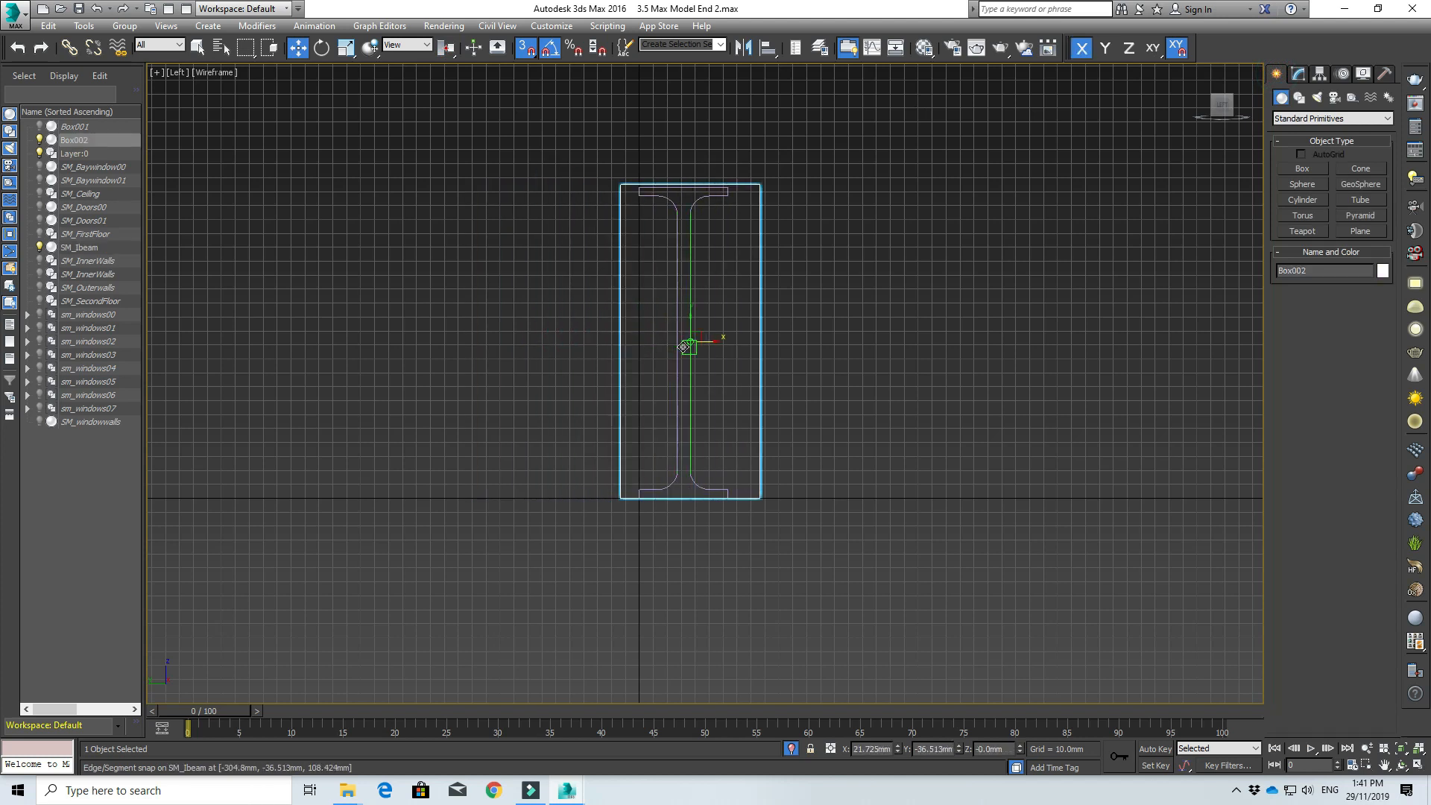
pyautogui.click(550, 51)
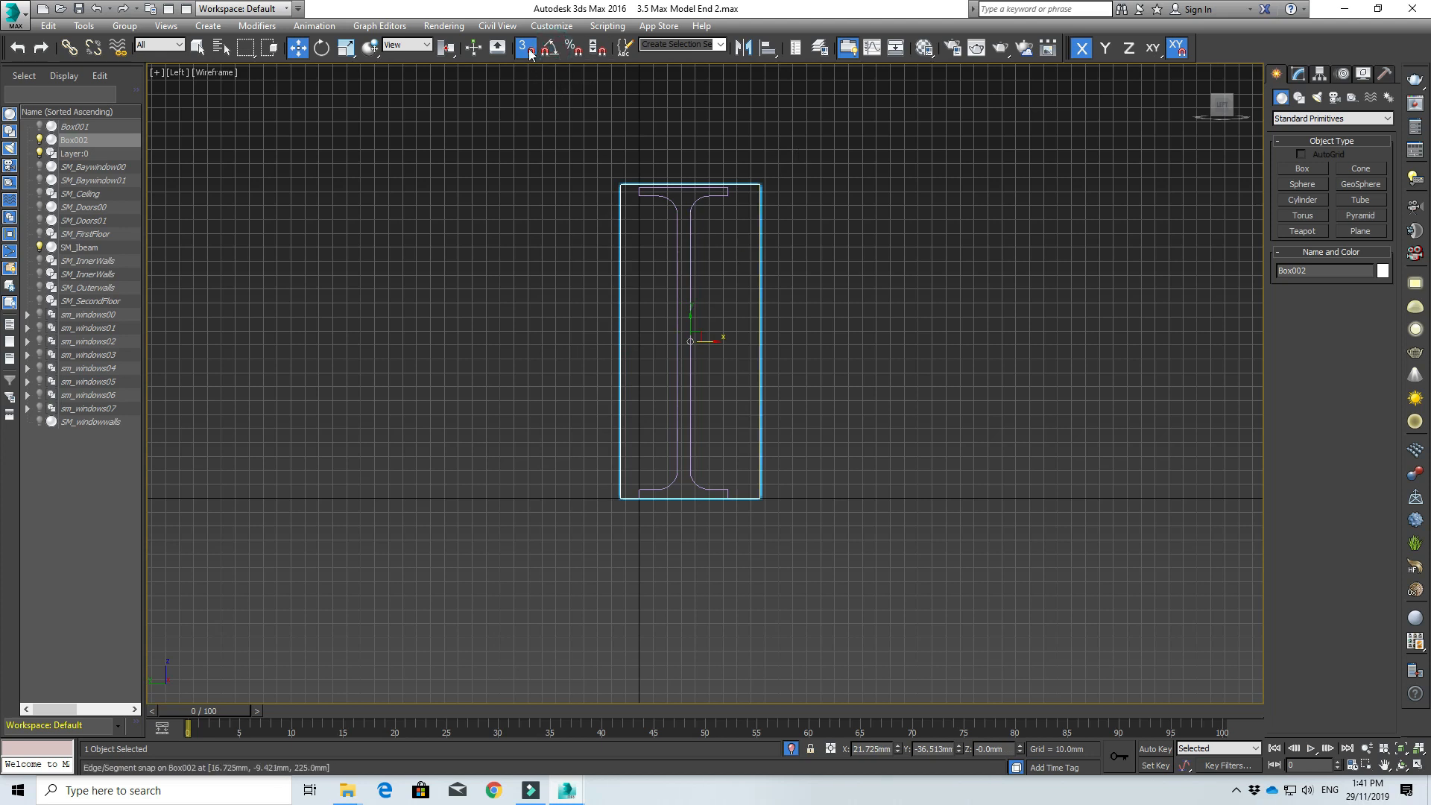
pyautogui.moveTo(709, 339); pyautogui.dragTo(706, 341)
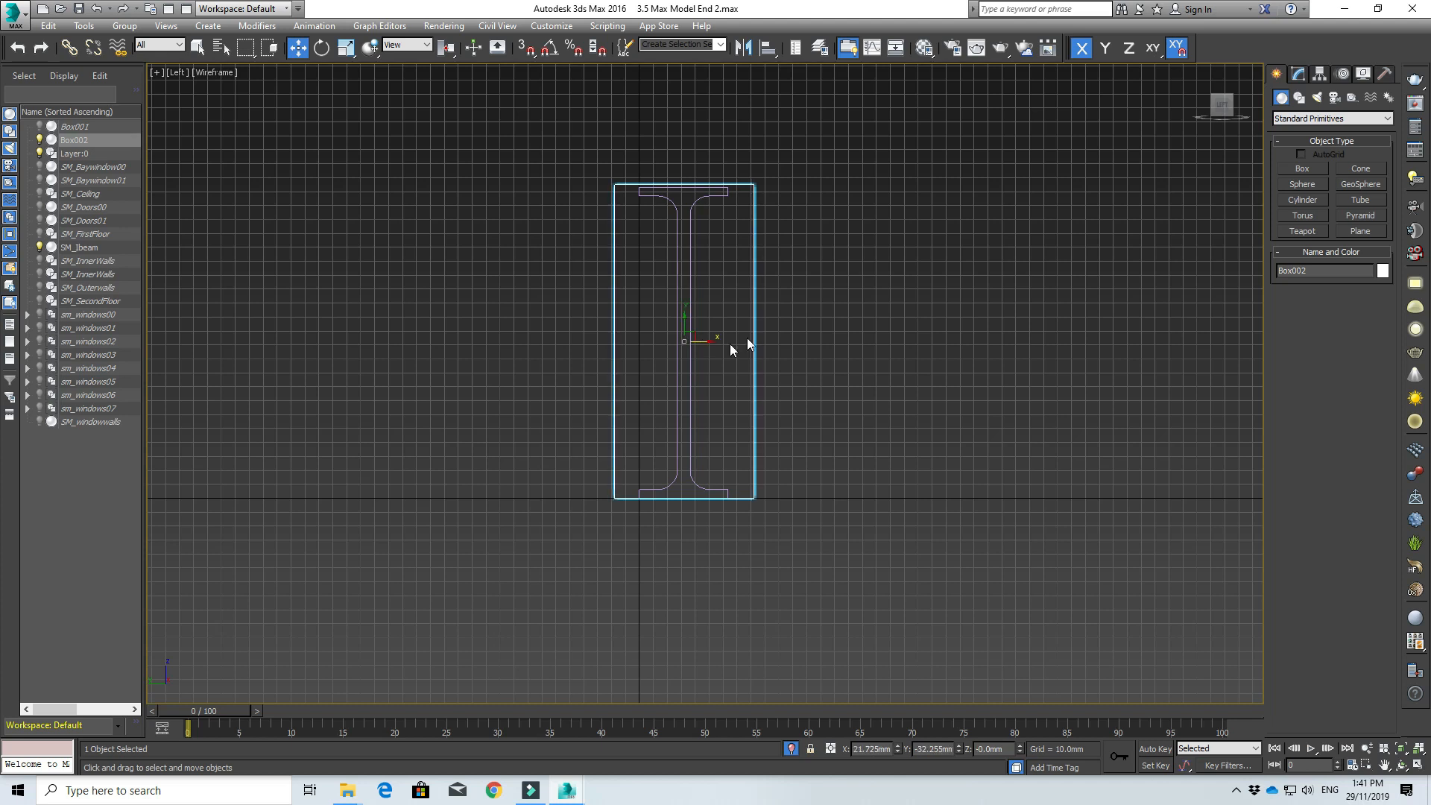
# - Edit the I-beam's vertices in the Left view, moving both ends of the upper flange along X to the reference box's sides
pyautogui.scroll(5, 731, 343)
pyautogui.scroll(-3, 735, 268)
pyautogui.moveTo(743, 285); pyautogui.dragTo(747, 298, button='middle')
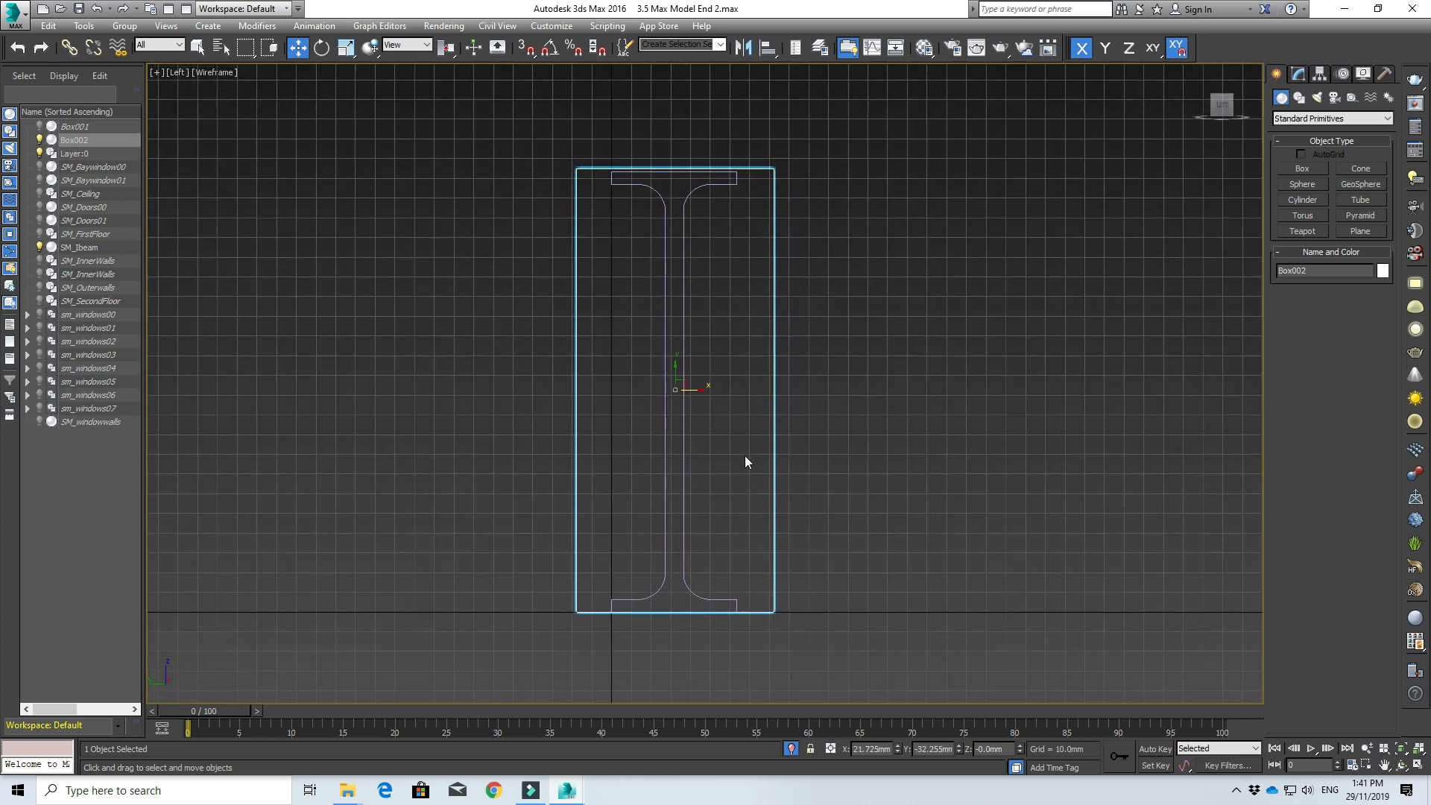
pyautogui.scroll(2, 744, 456)
pyautogui.click(656, 154)
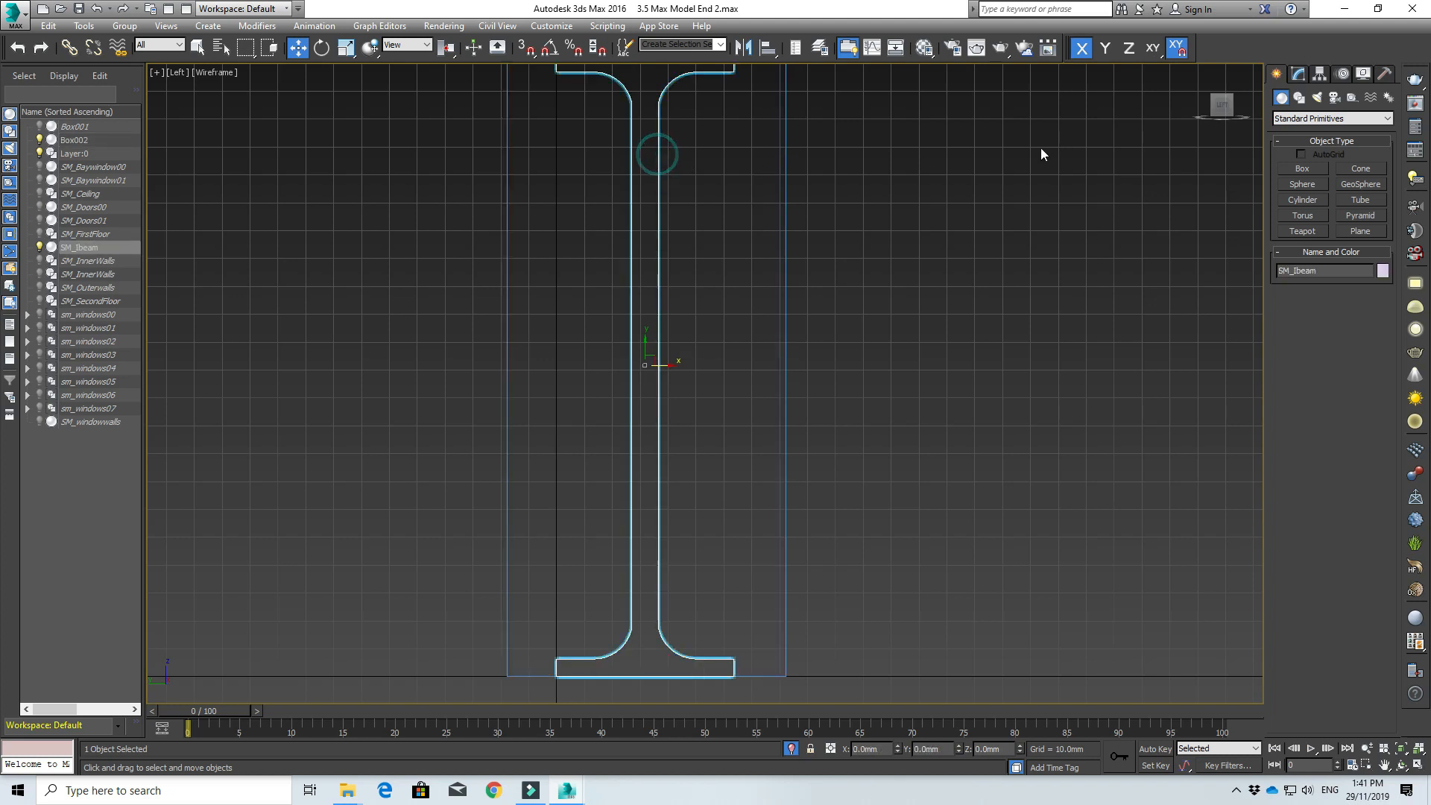
pyautogui.scroll(-3, 931, 217)
pyautogui.click(1300, 73)
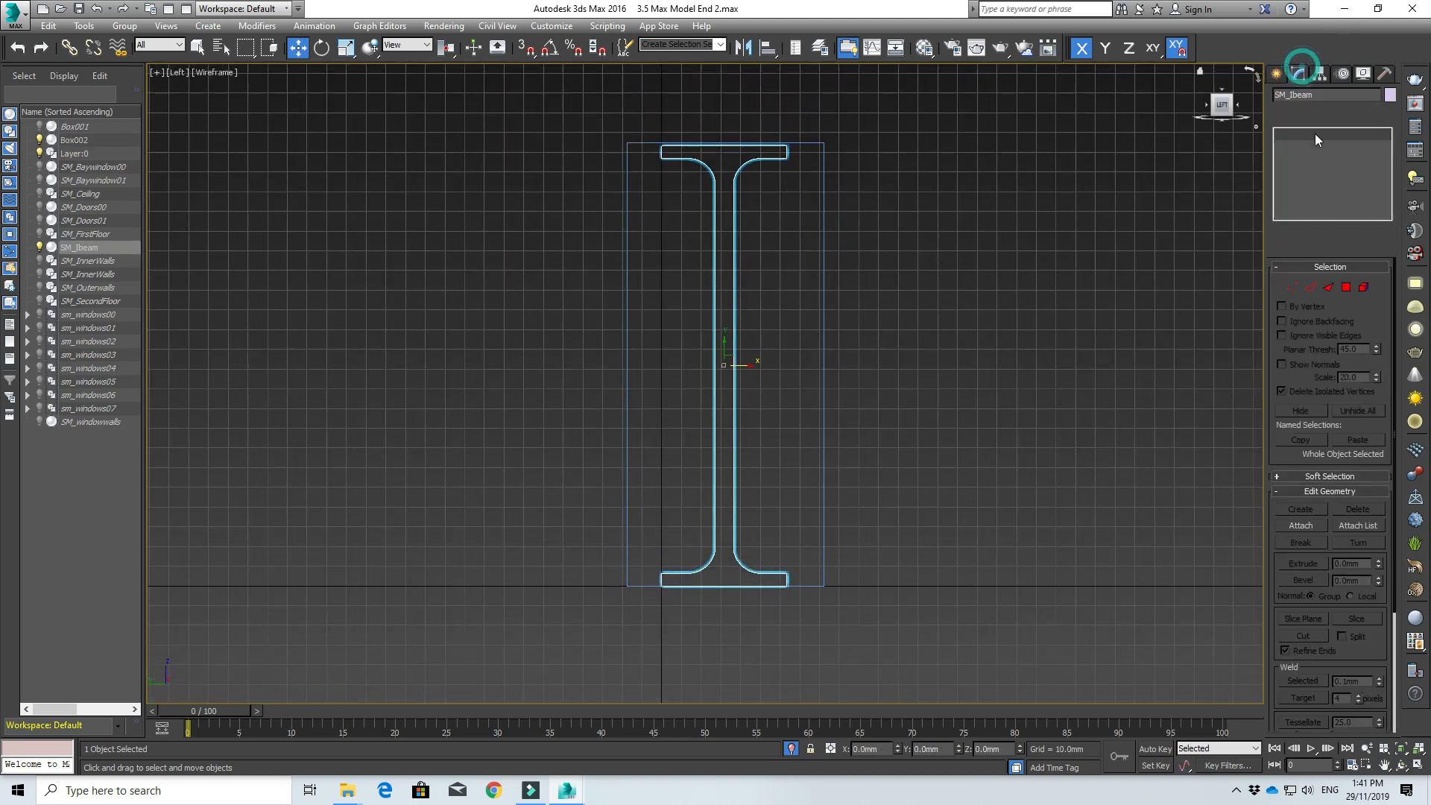
pyautogui.click(1292, 287)
pyautogui.scroll(3, 808, 161)
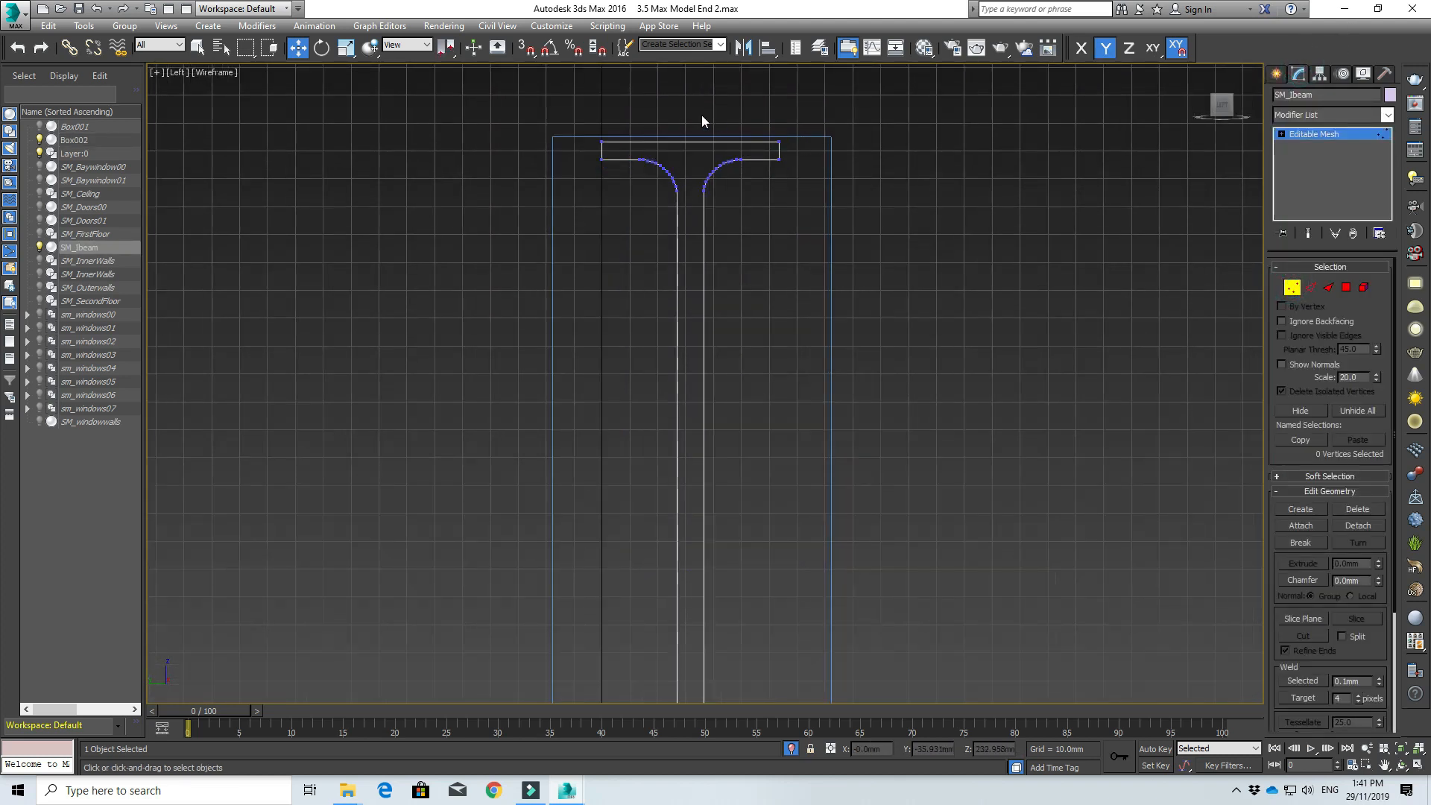
pyautogui.moveTo(766, 119); pyautogui.dragTo(847, 151)
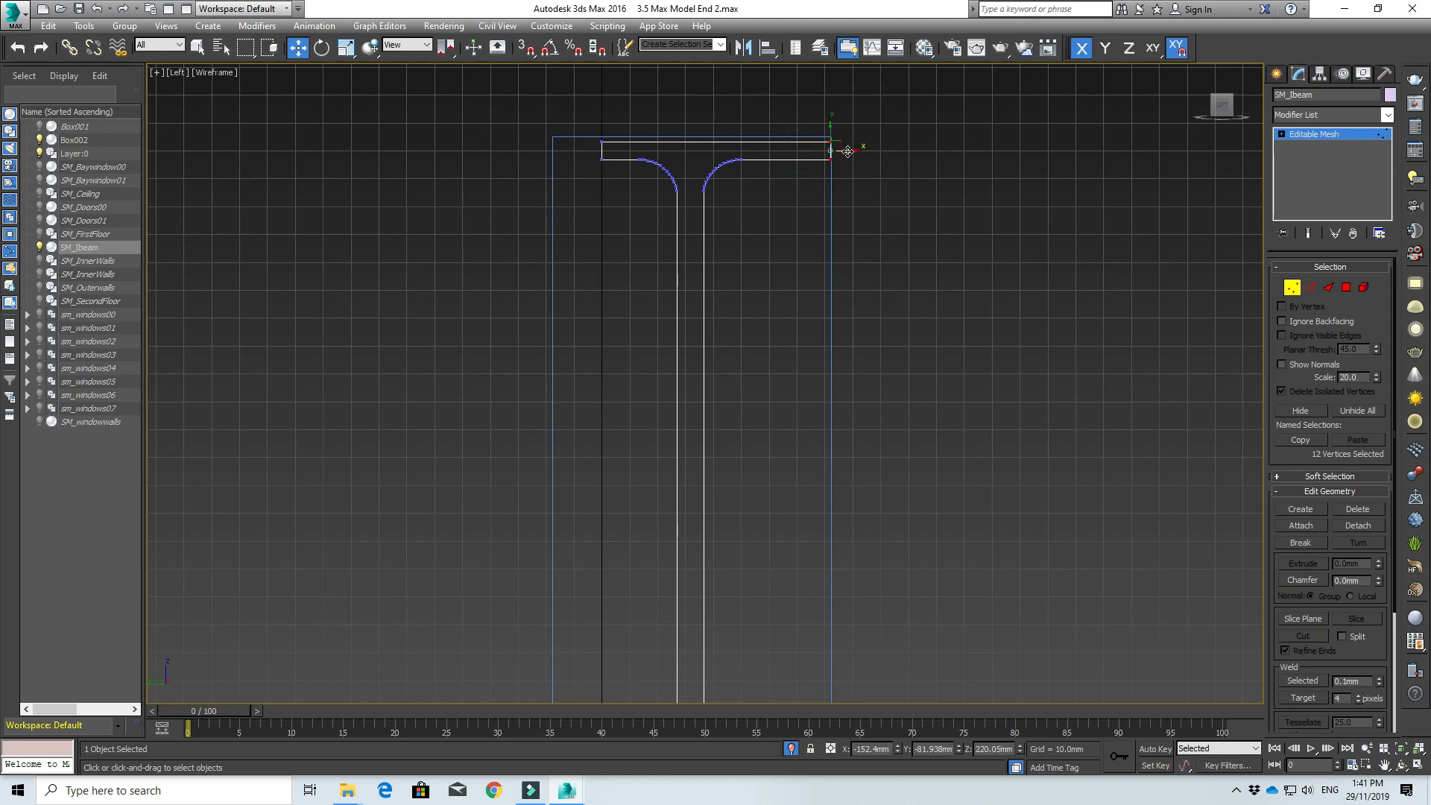
pyautogui.moveTo(574, 110); pyautogui.dragTo(576, 157)
pyautogui.scroll(-1, 624, 261)
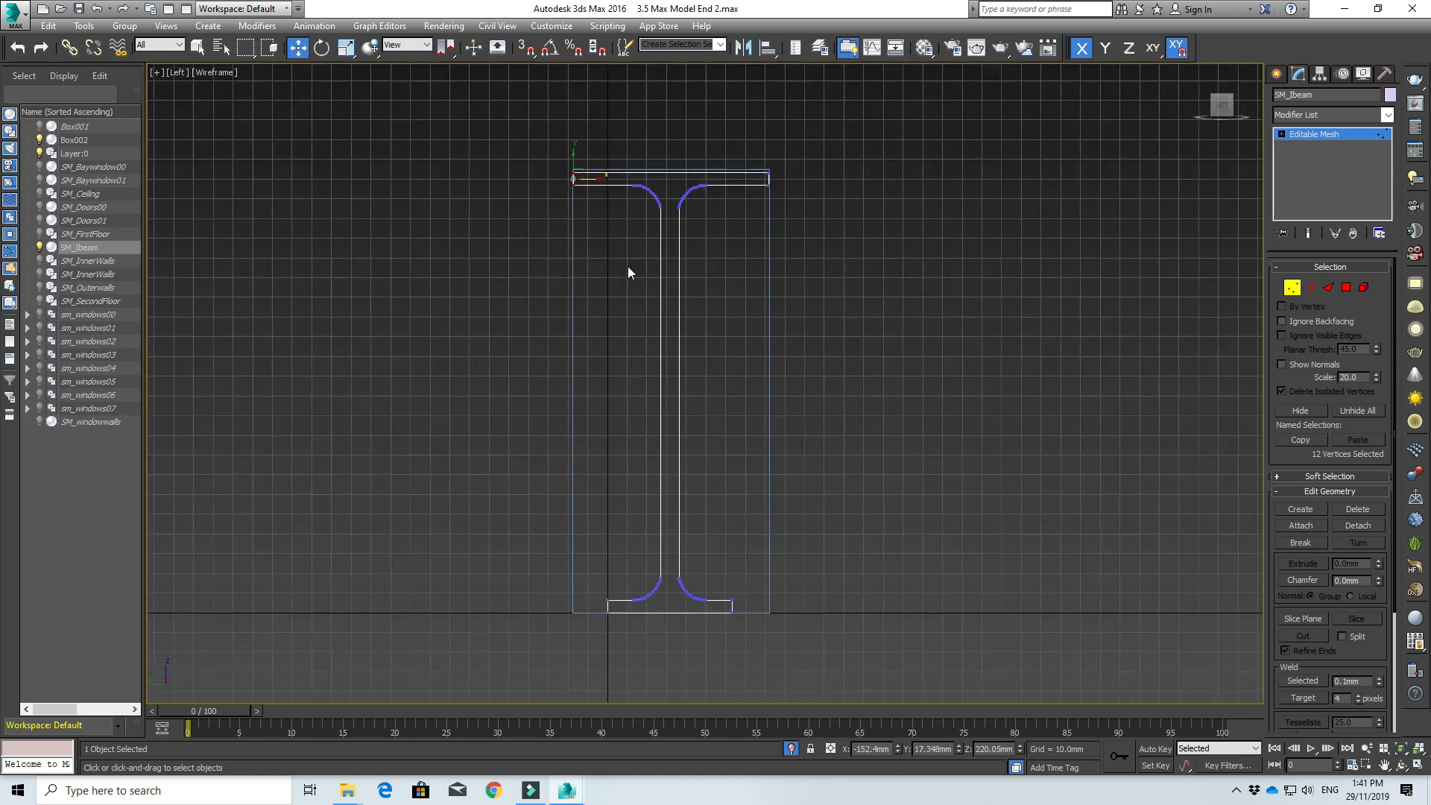
# - Move the end vertices of the I-beam's lower flange along X to the box's sides, and clear the vertex selection
pyautogui.moveTo(709, 457); pyautogui.dragTo(705, 302, button='middle')
pyautogui.scroll(2, 718, 491)
pyautogui.moveTo(730, 367); pyautogui.dragTo(825, 403)
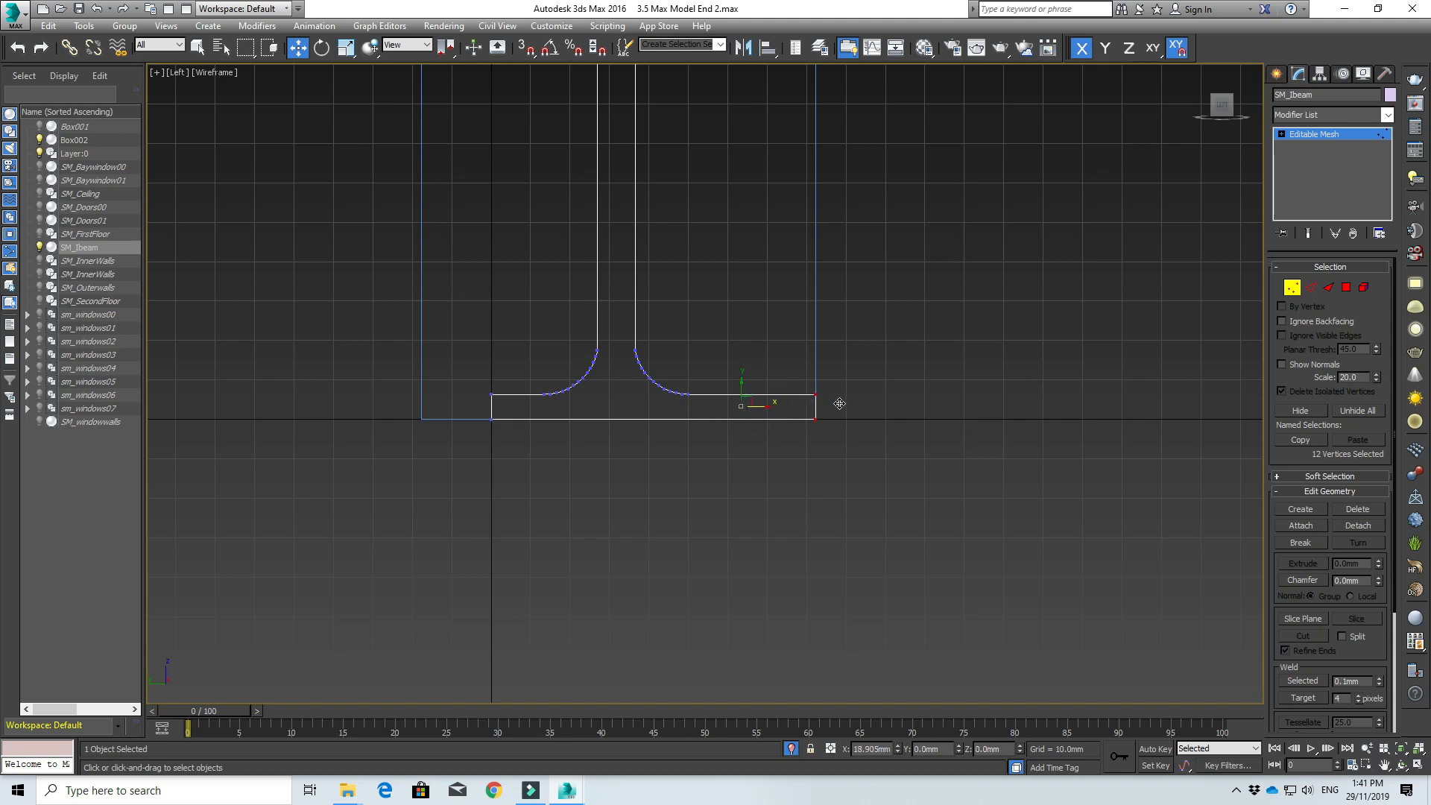
pyautogui.moveTo(454, 355); pyautogui.dragTo(522, 484)
pyautogui.moveTo(516, 405); pyautogui.dragTo(448, 409)
pyautogui.scroll(-3, 477, 328)
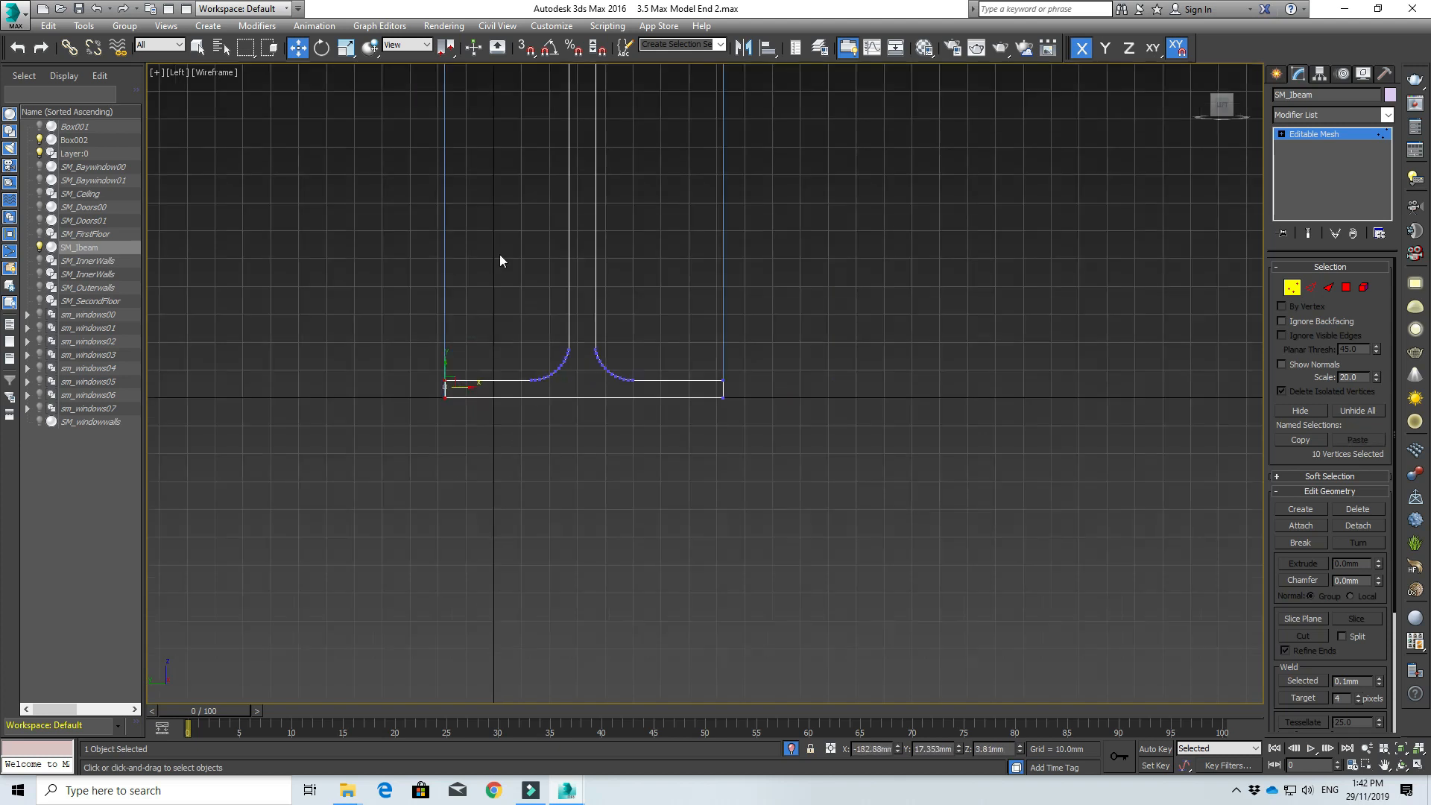
pyautogui.moveTo(499, 254); pyautogui.dragTo(503, 531, button='middle')
pyautogui.scroll(-4, 508, 502)
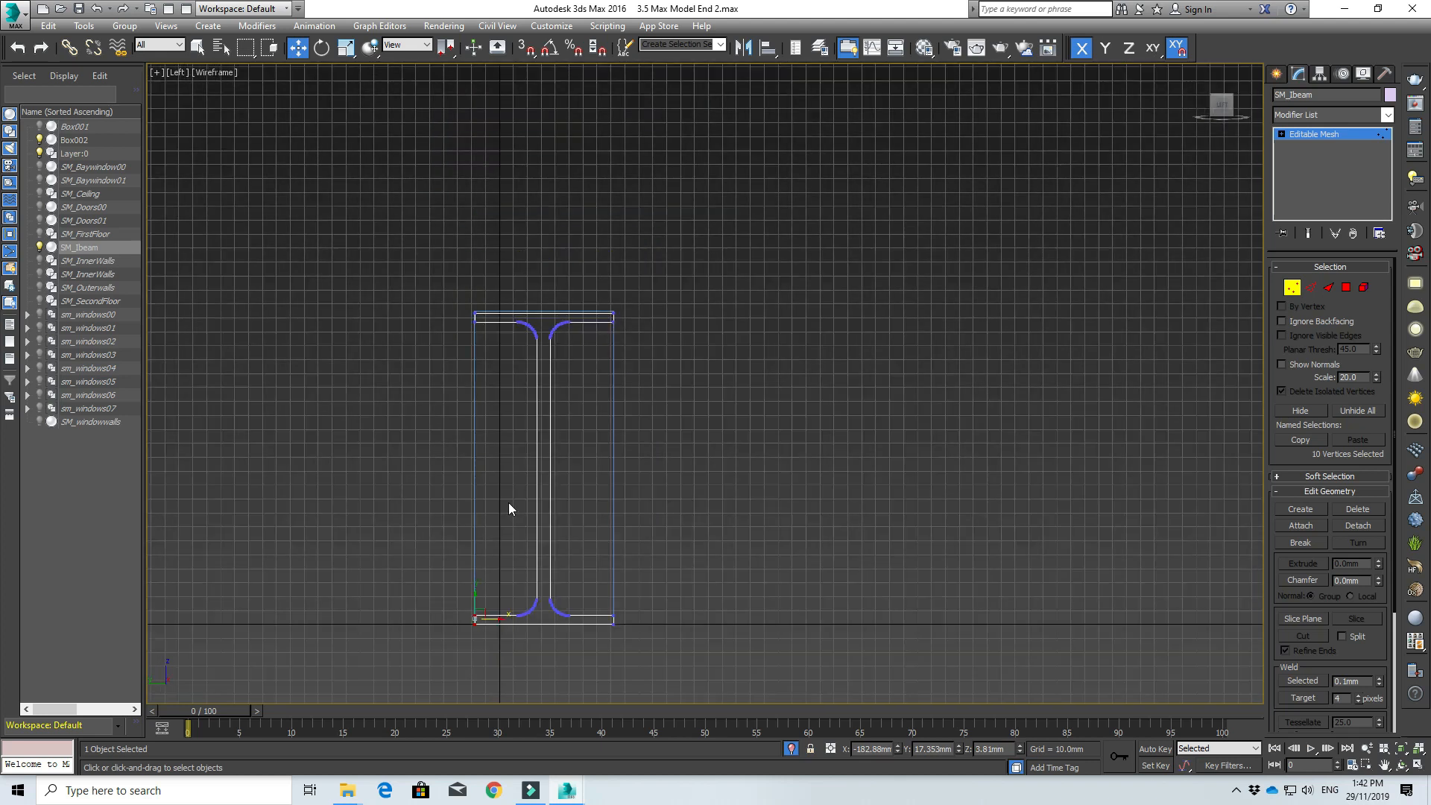
pyautogui.click(613, 429)
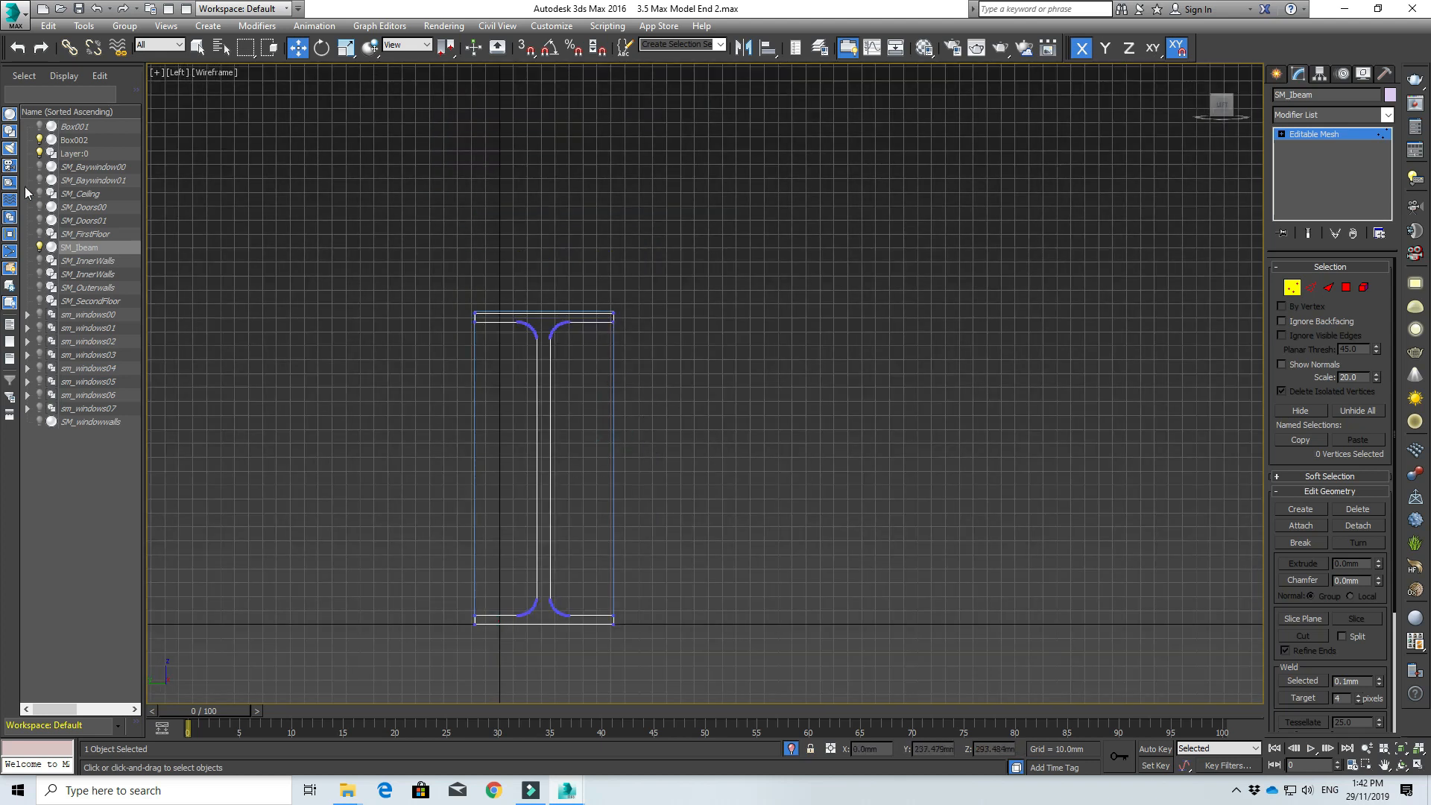
# - Delete the reference box Box002 and end isolation to bring back the whole house model
pyautogui.click(54, 141)
pyautogui.rightClick(145, 137)
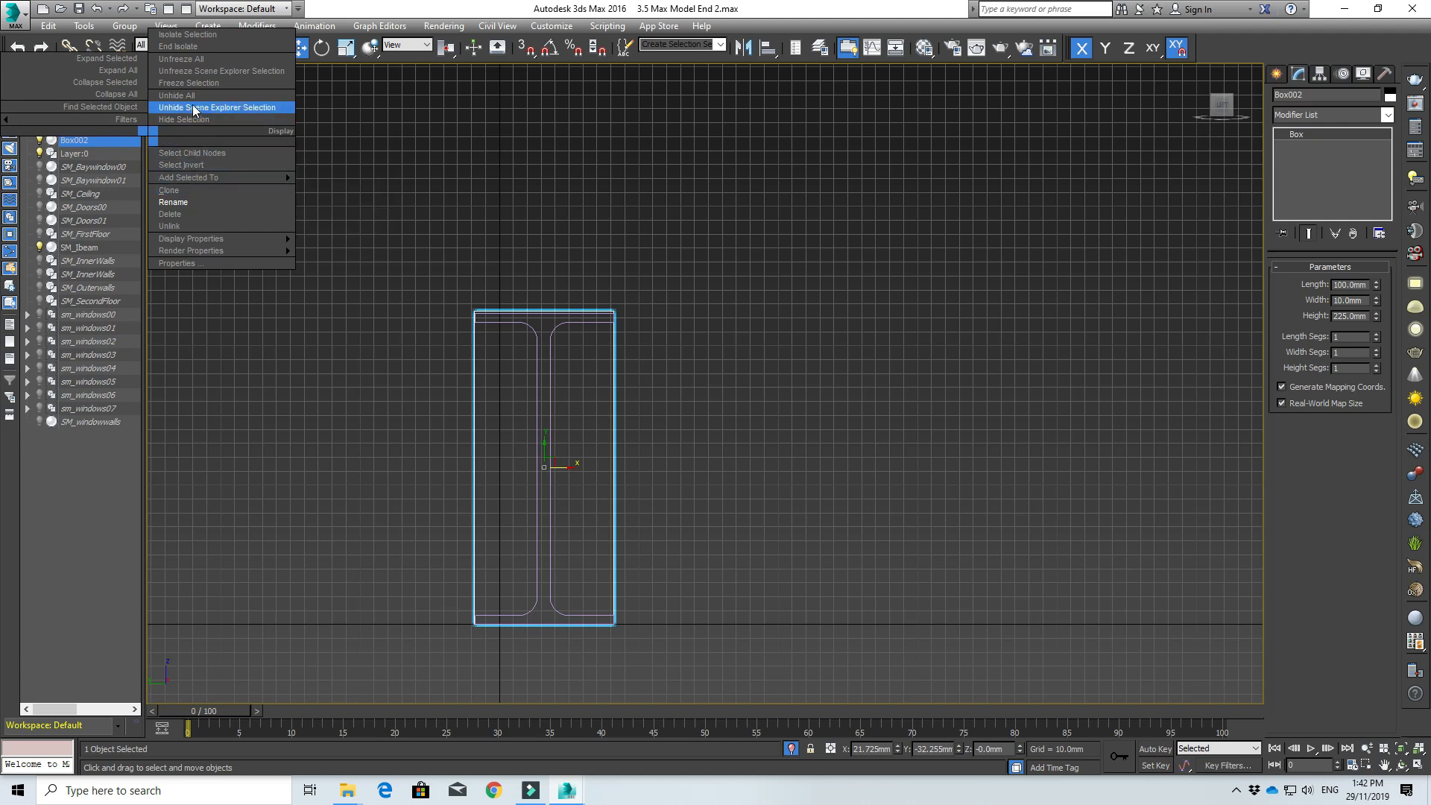
pyautogui.click(193, 211)
pyautogui.rightClick(81, 141)
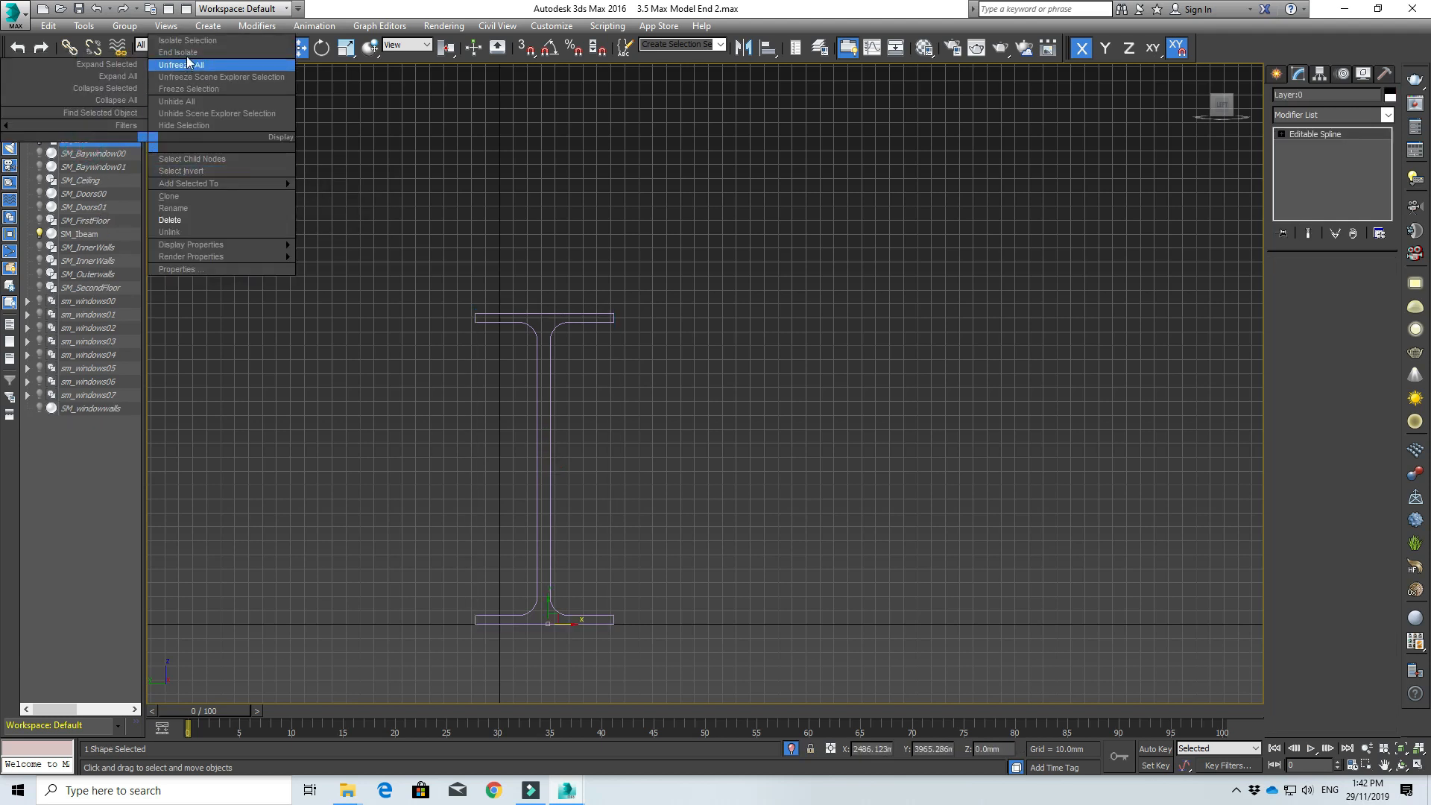
pyautogui.click(186, 53)
pyautogui.scroll(-12, 477, 316)
pyautogui.moveTo(637, 334); pyautogui.dragTo(695, 580, button='middle')
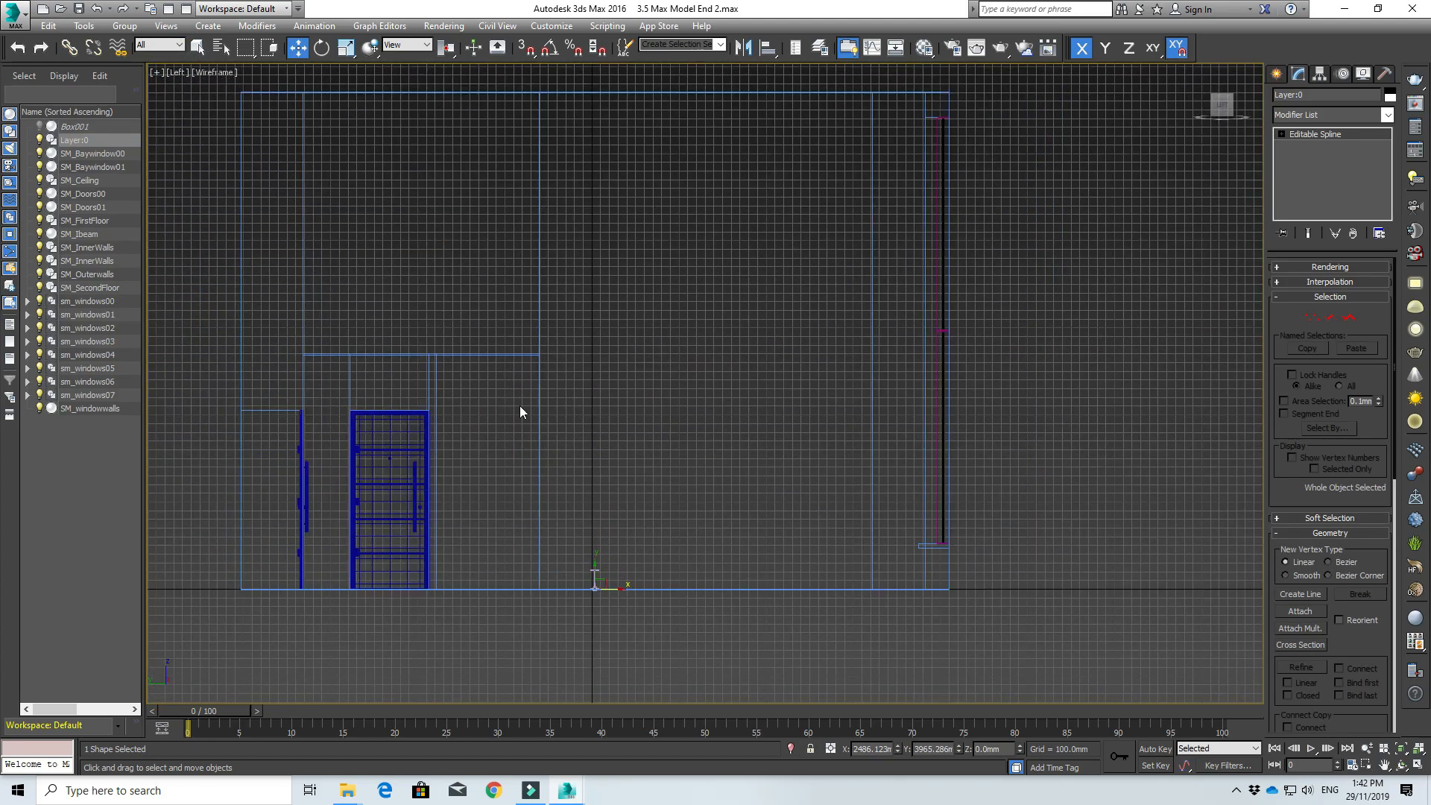
pyautogui.keyDown('alt'); pyautogui.moveTo(530, 435); pyautogui.dragTo(568, 377, button='middle'); pyautogui.keyUp('alt')
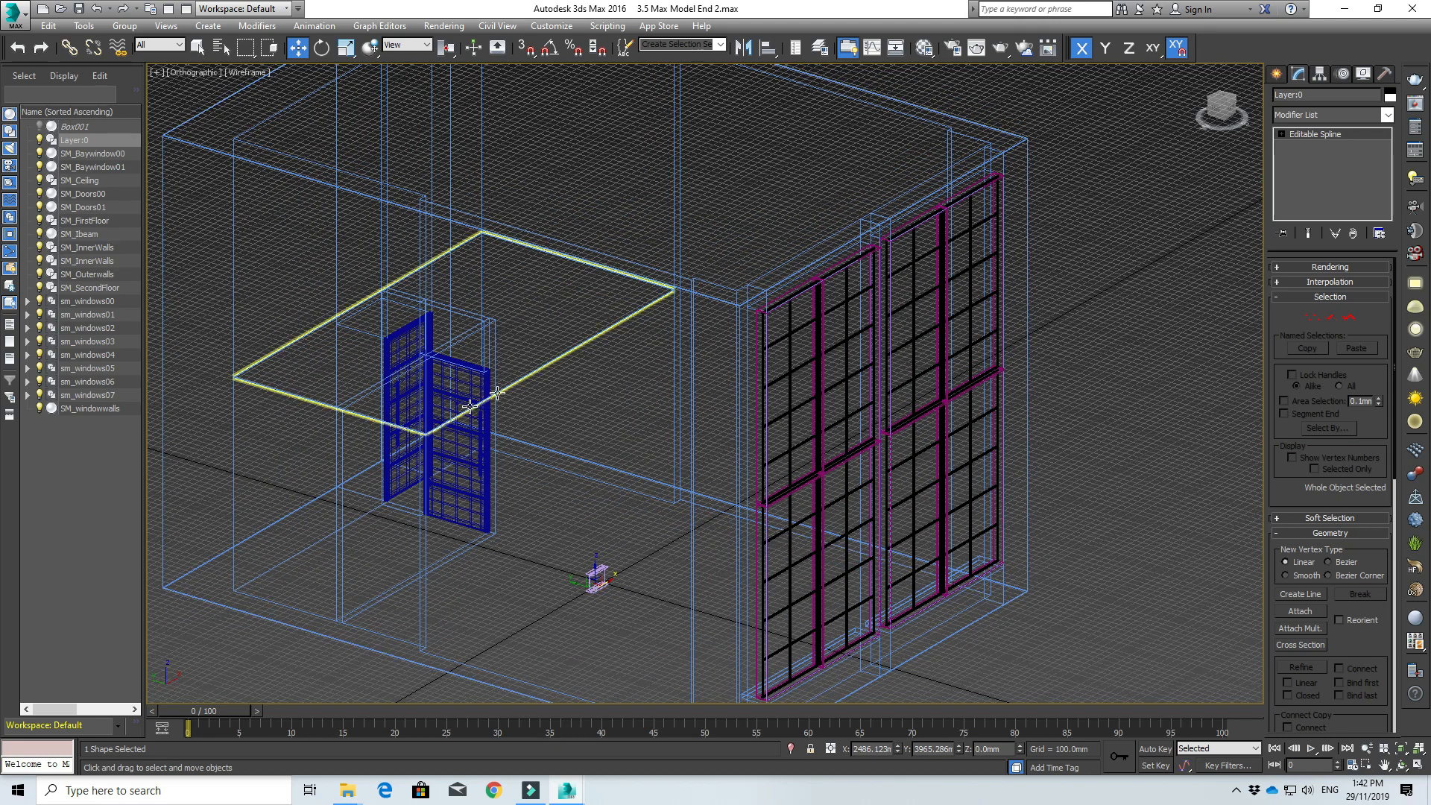
# - Select the whole I-beam and raise it in the Front view to just below the second floor, about Z 2450 mm
pyautogui.click(596, 575)
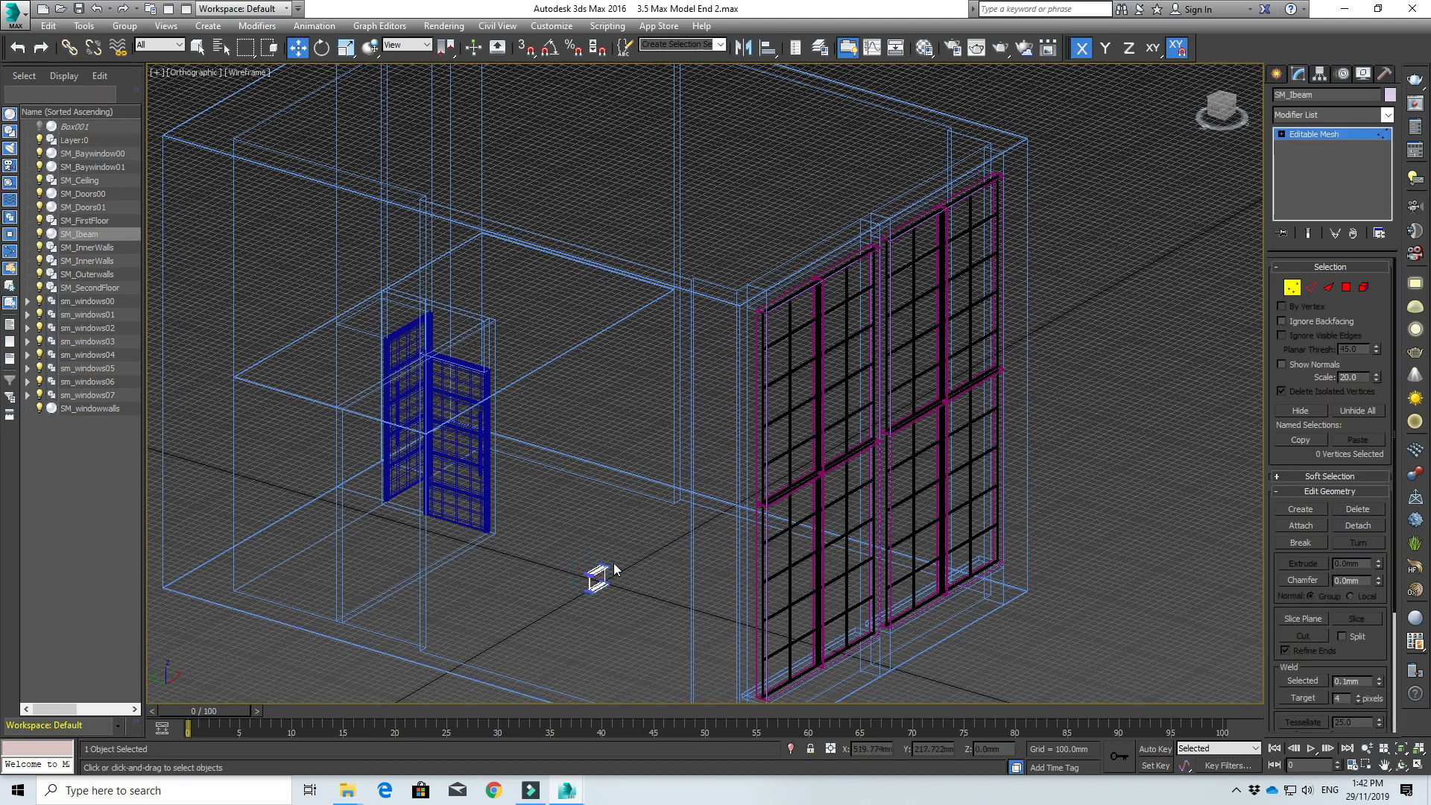
pyautogui.click(1276, 75)
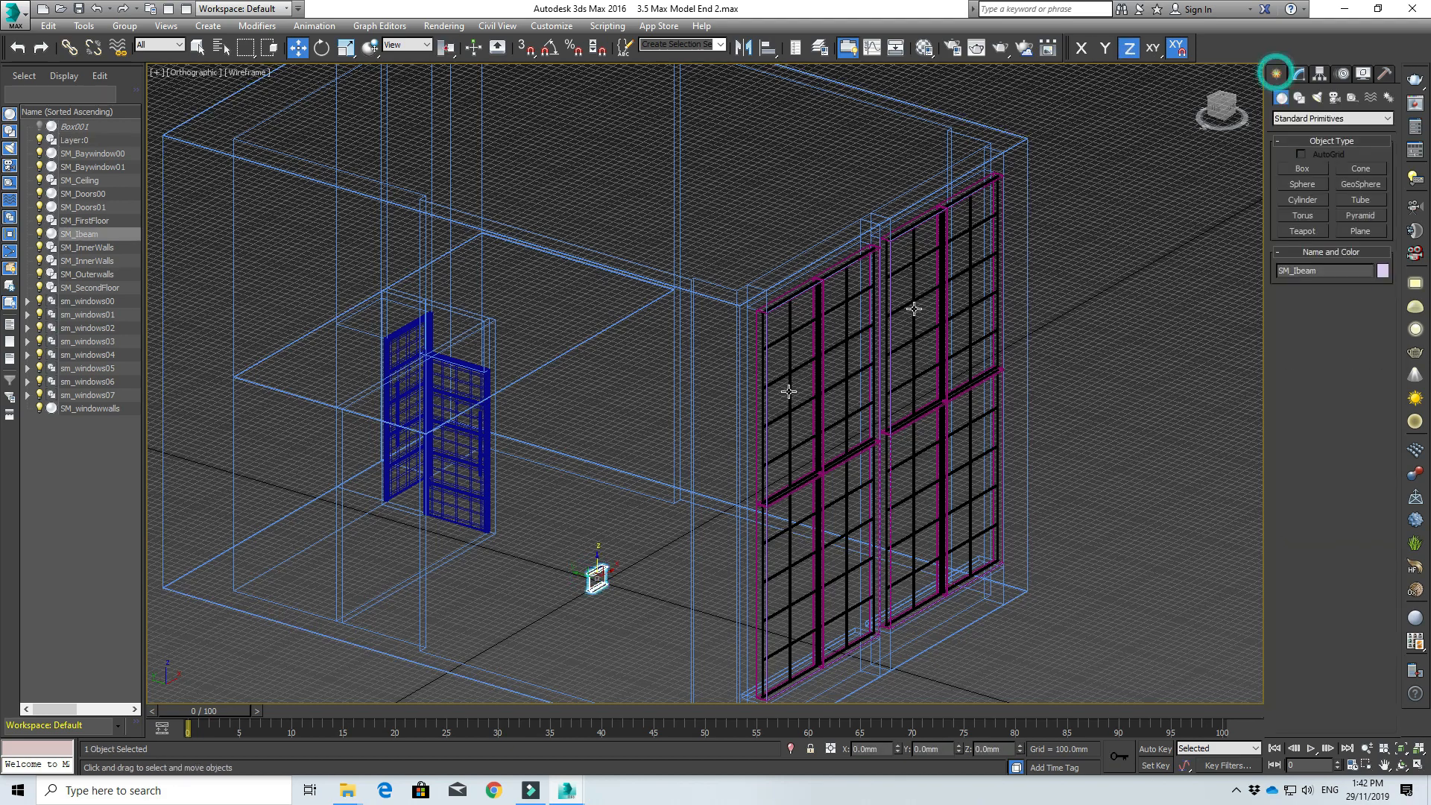
pyautogui.scroll(2, 588, 507)
pyautogui.moveTo(601, 583); pyautogui.dragTo(595, 538)
pyautogui.press('f')
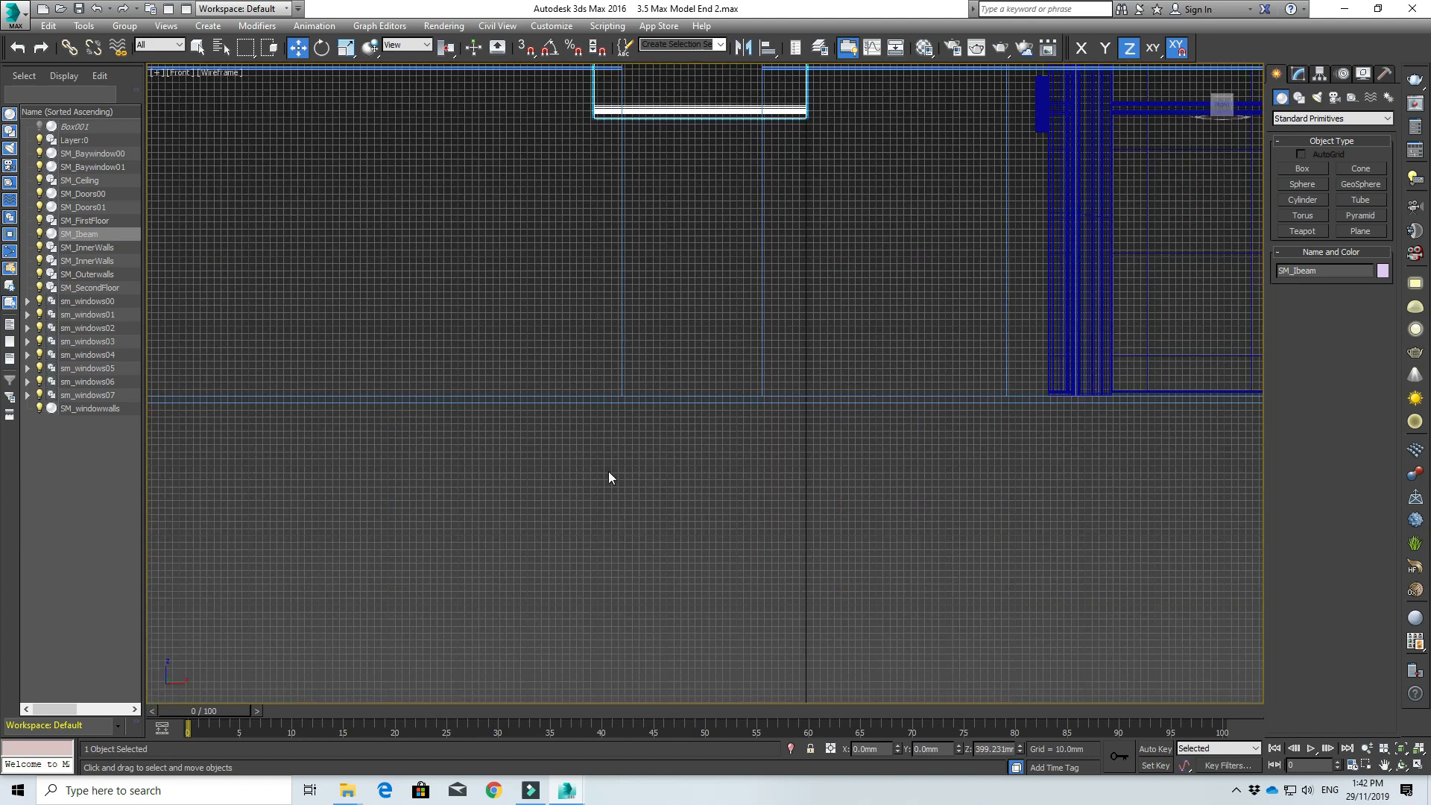
pyautogui.scroll(-5, 632, 440)
pyautogui.moveTo(666, 328); pyautogui.dragTo(659, 583, button='middle')
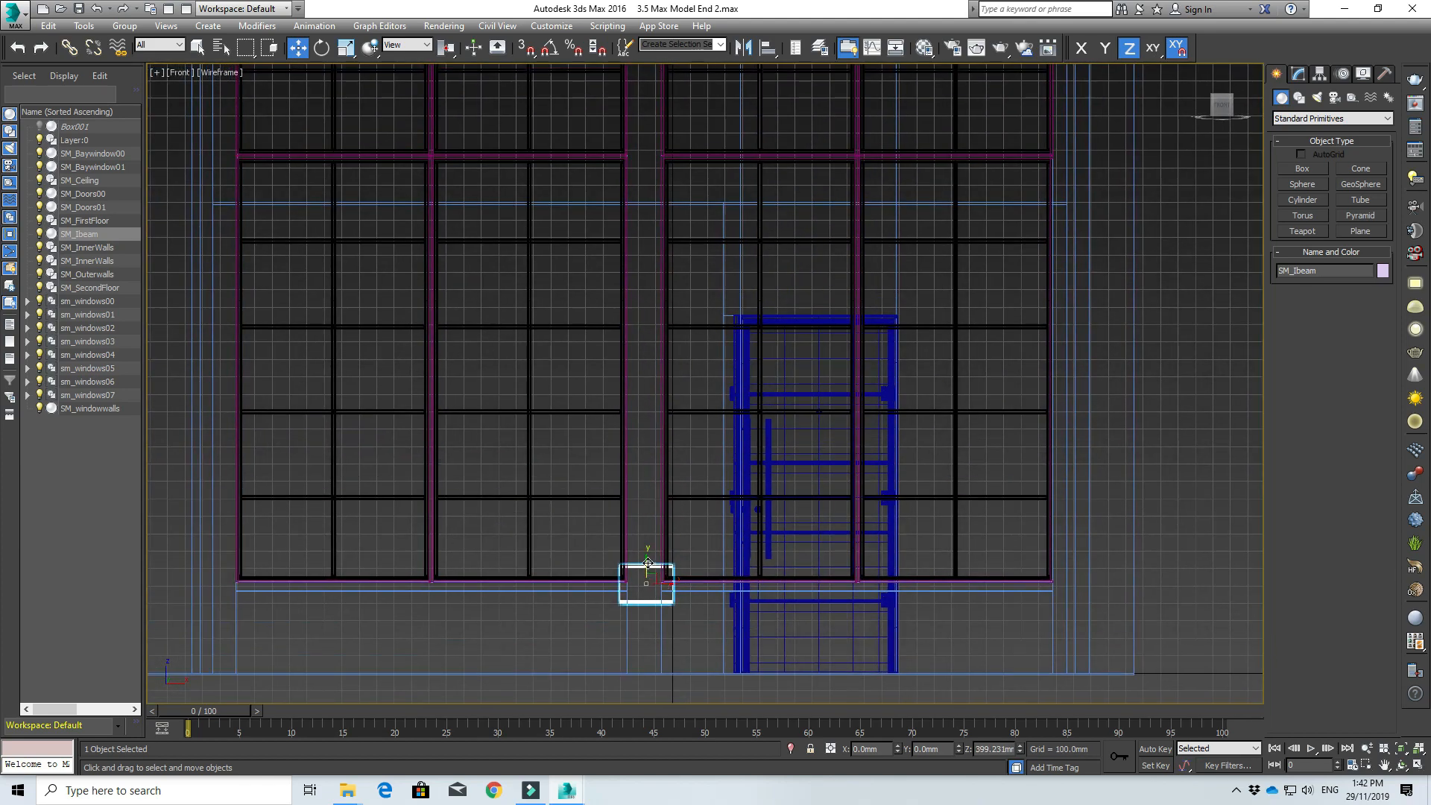
pyautogui.moveTo(647, 563); pyautogui.dragTo(647, 206)
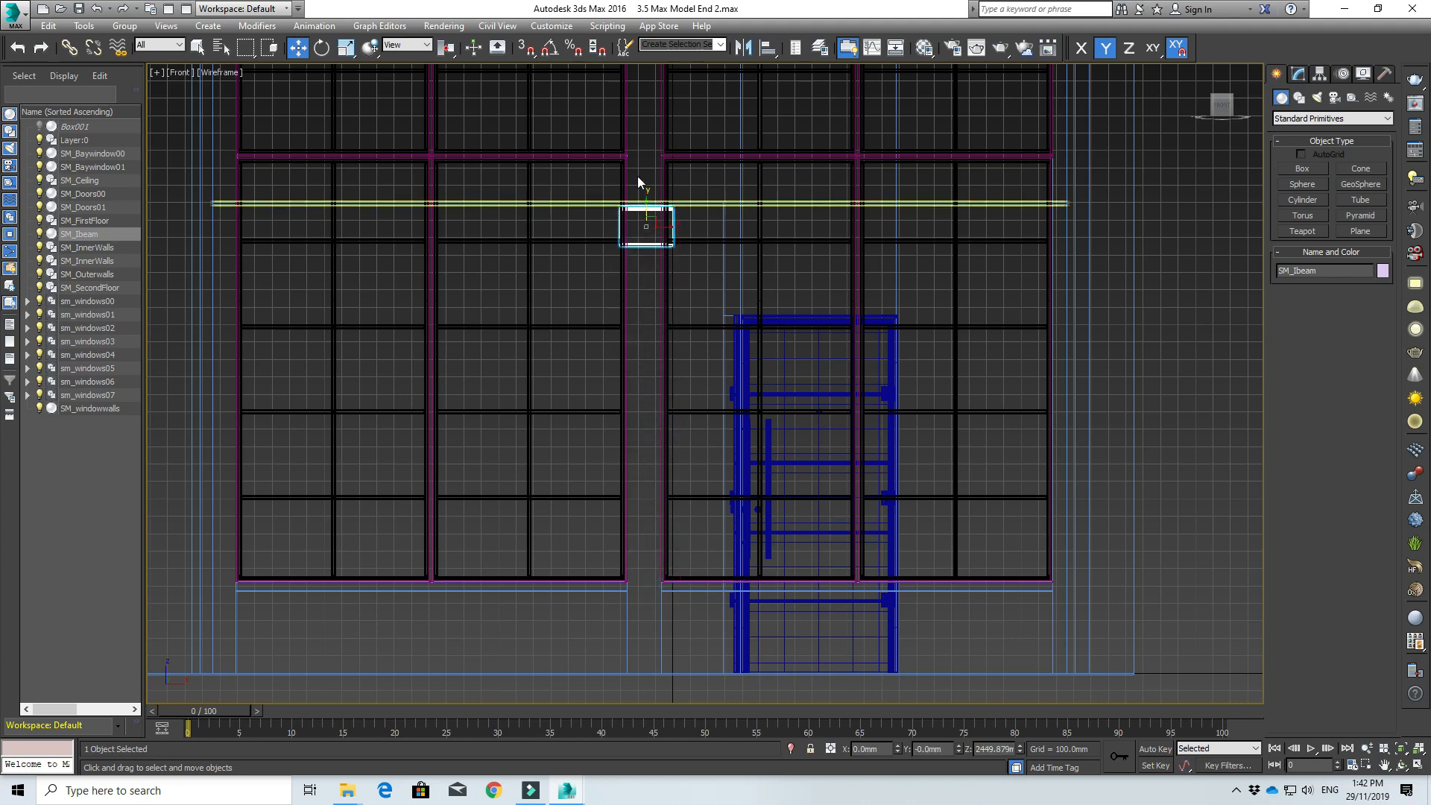
# - Turn on snapping and raise the I-beam along Y in the Front view until its top meets the second floor's underside
pyautogui.scroll(-3, 648, 171)
pyautogui.moveTo(653, 160); pyautogui.dragTo(687, 477, button='middle')
pyautogui.scroll(8, 689, 492)
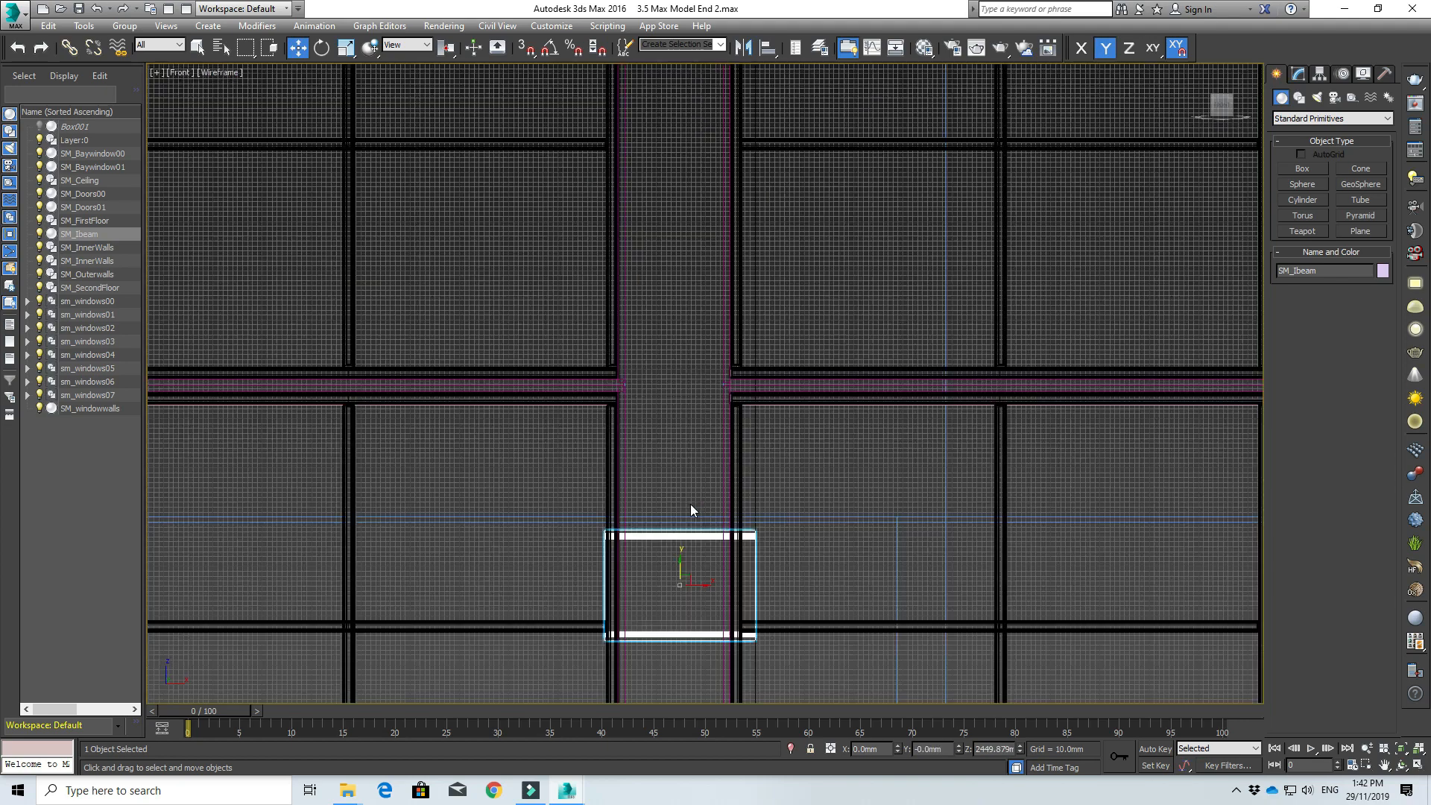
pyautogui.scroll(3, 690, 506)
pyautogui.moveTo(692, 556); pyautogui.dragTo(702, 460, button='middle')
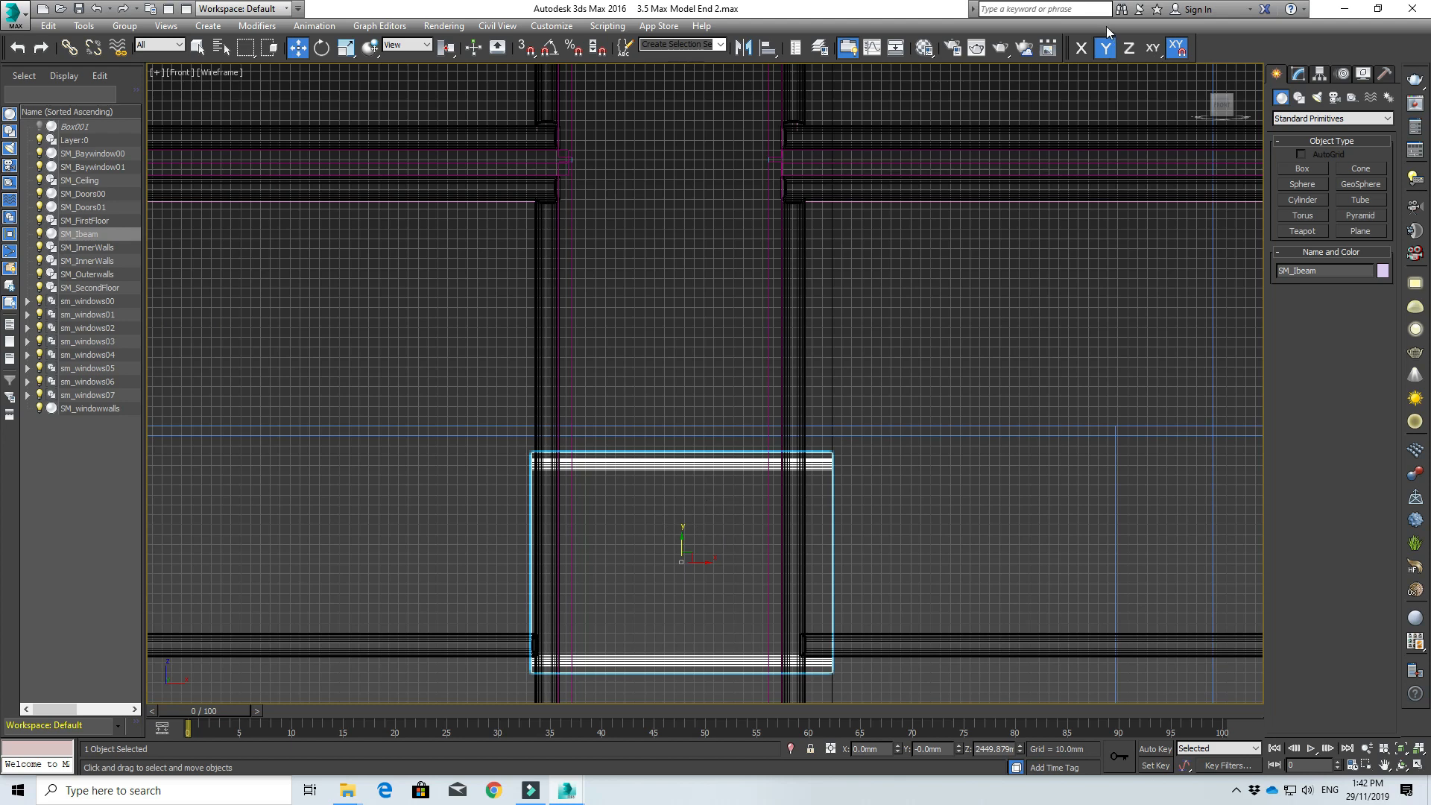
pyautogui.click(536, 49)
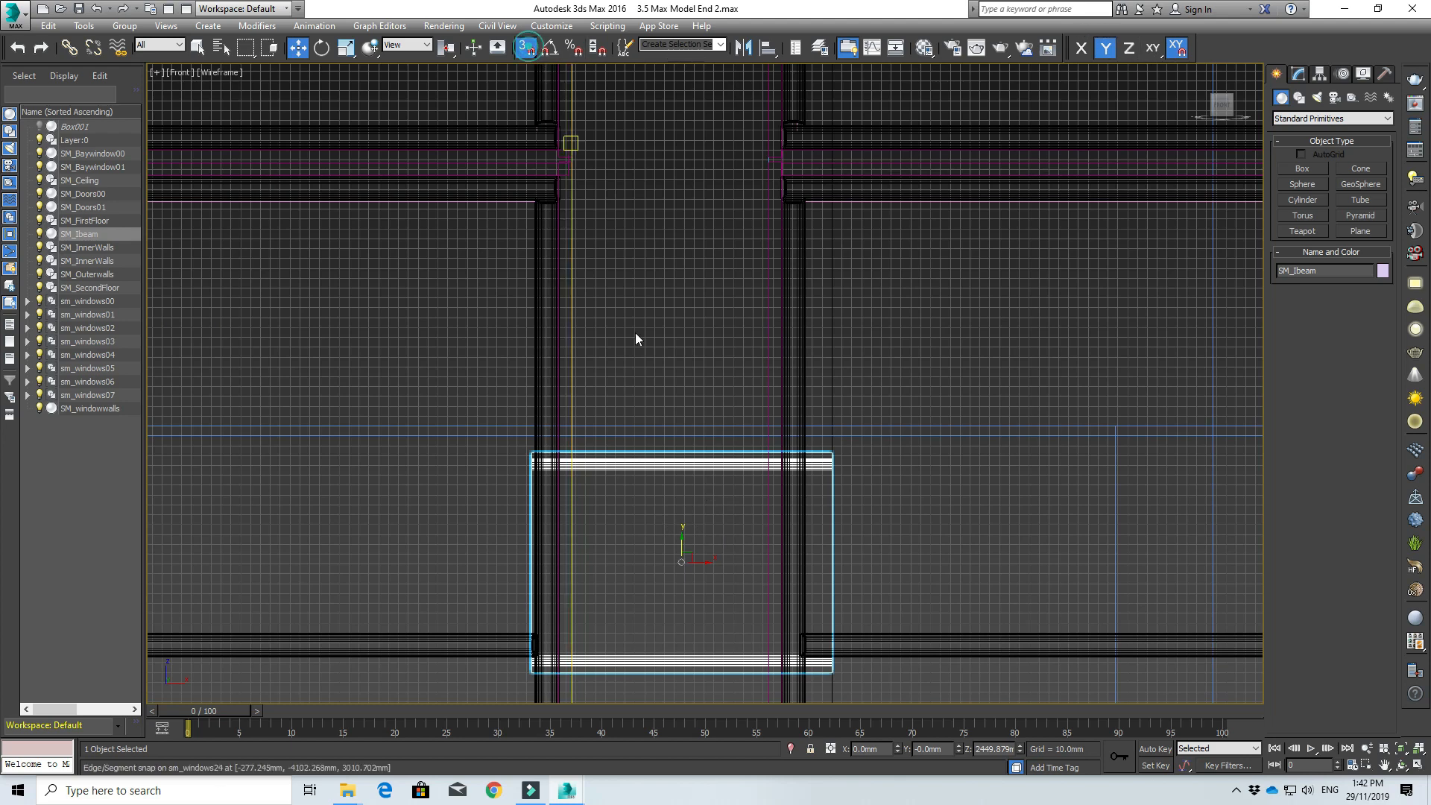
pyautogui.moveTo(648, 451); pyautogui.dragTo(648, 438)
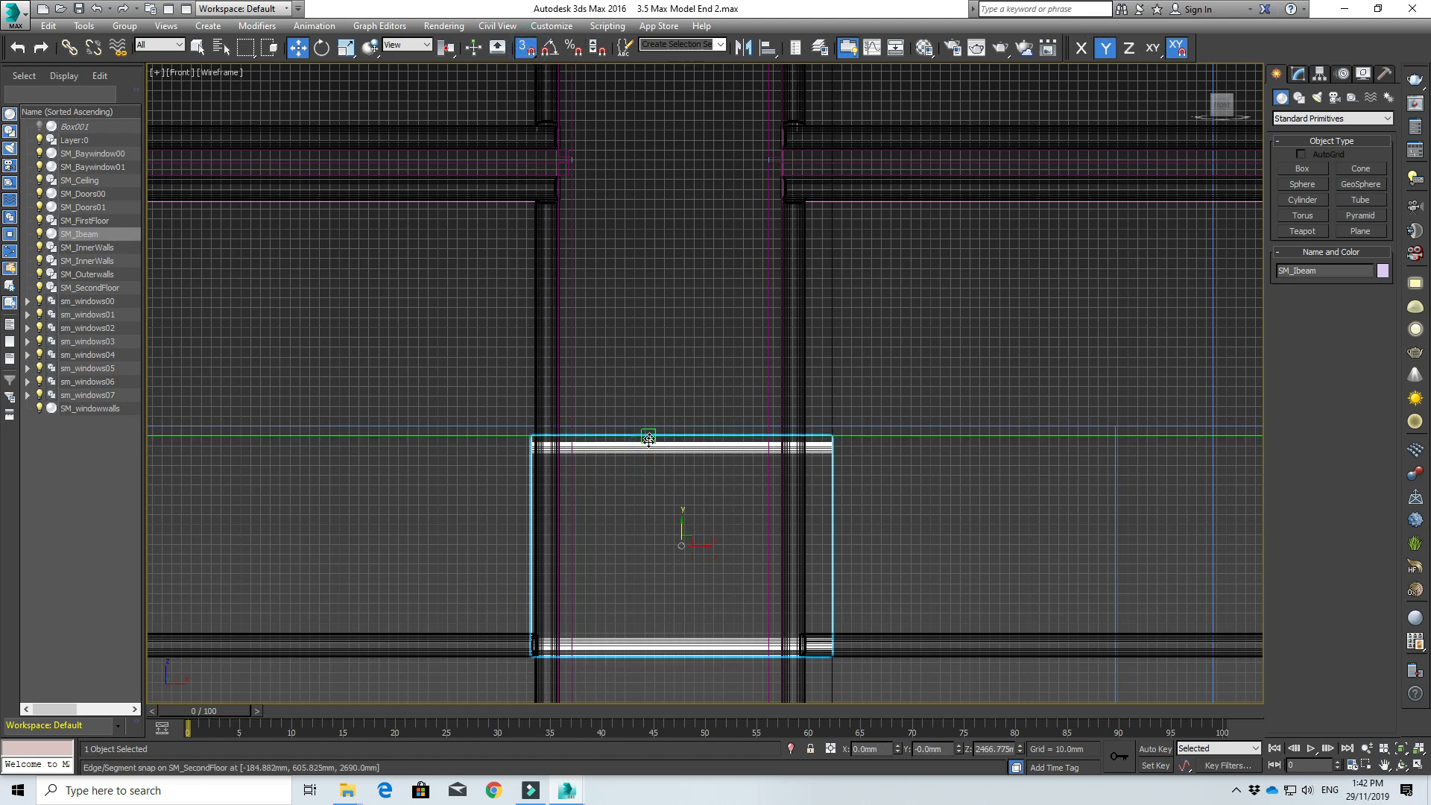
# - In the Top view, move the I-beam along Y and snap its outer side to the front edge of the second floor
pyautogui.scroll(-5, 628, 532)
pyautogui.scroll(-2, 630, 535)
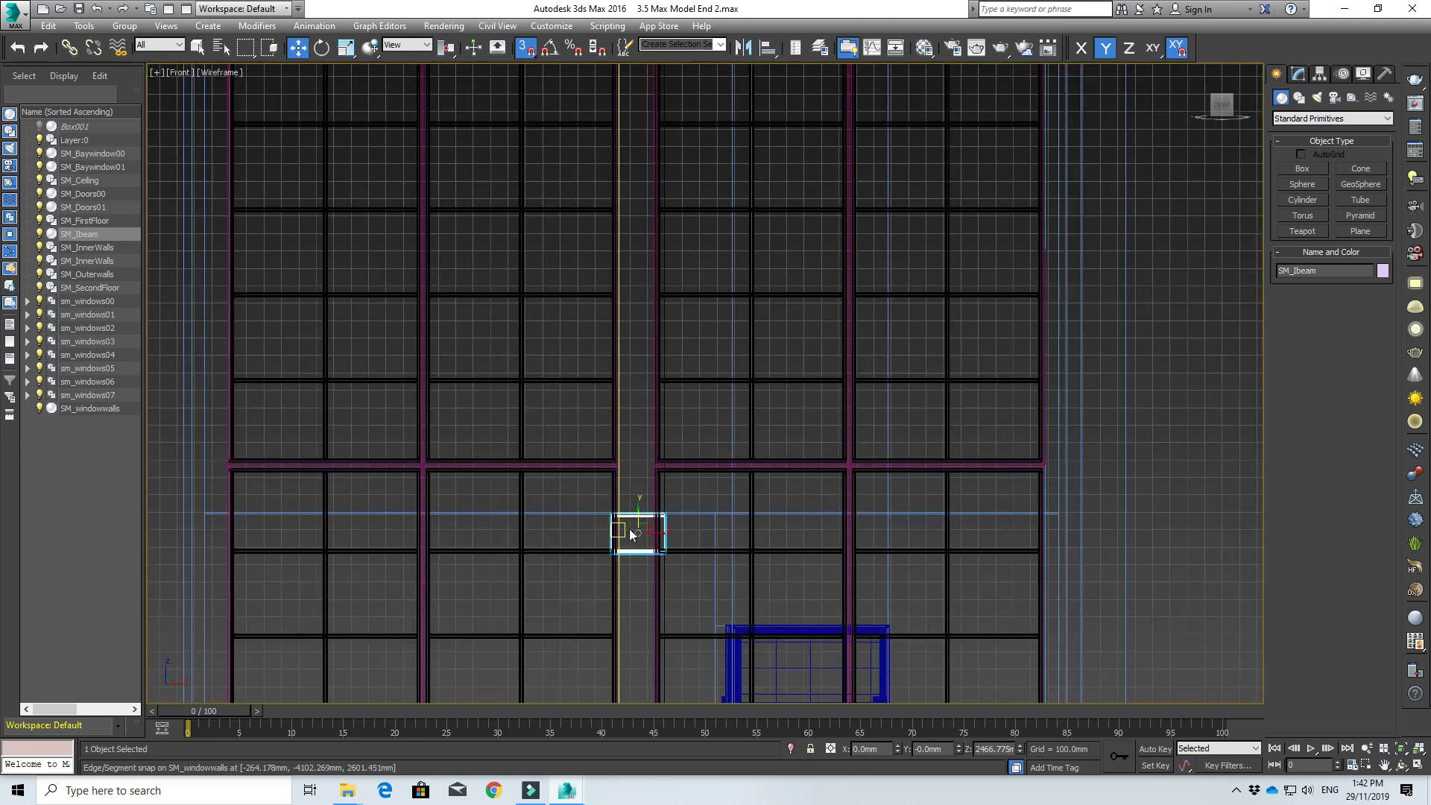
pyautogui.scroll(-3, 630, 534)
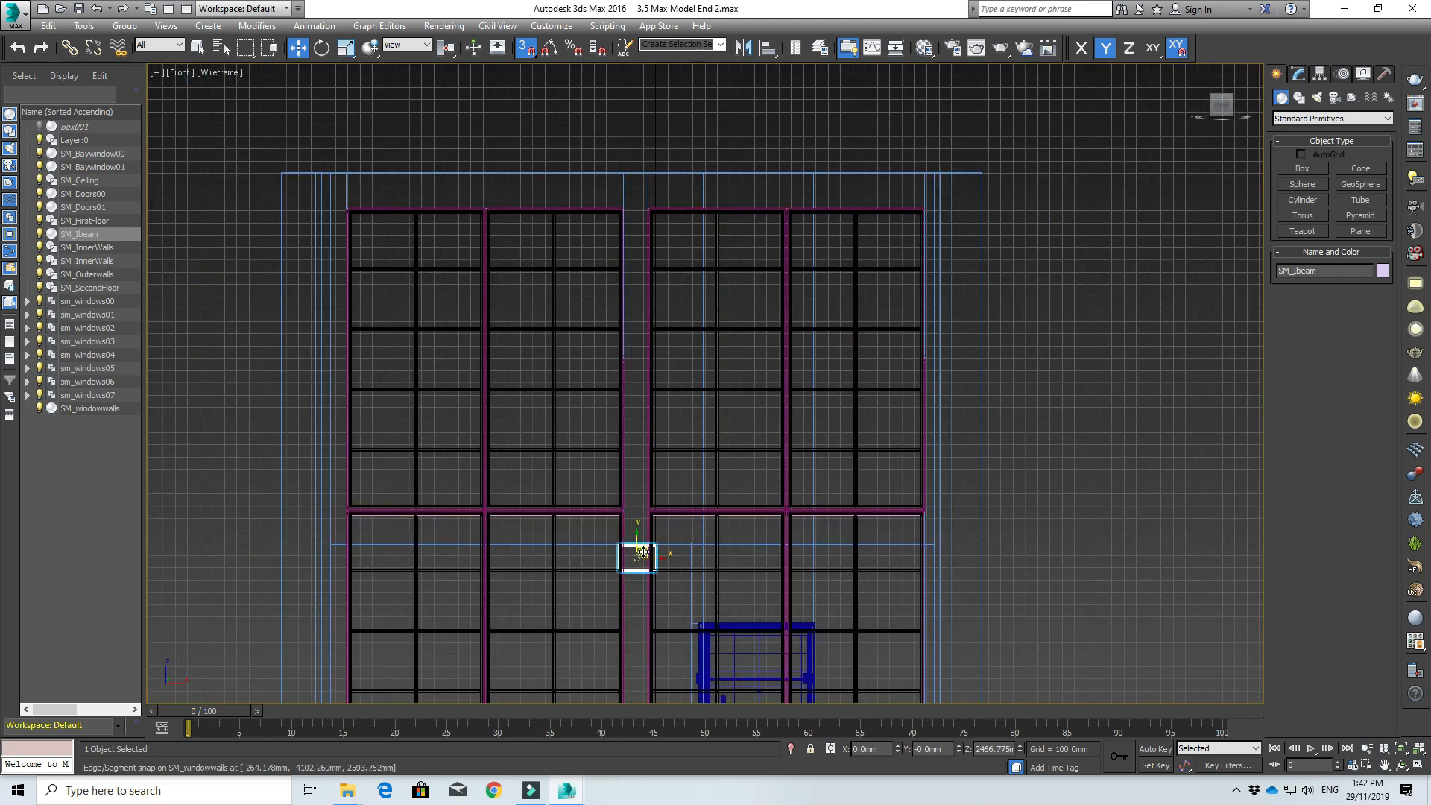
pyautogui.press('t')
pyautogui.scroll(-5, 627, 497)
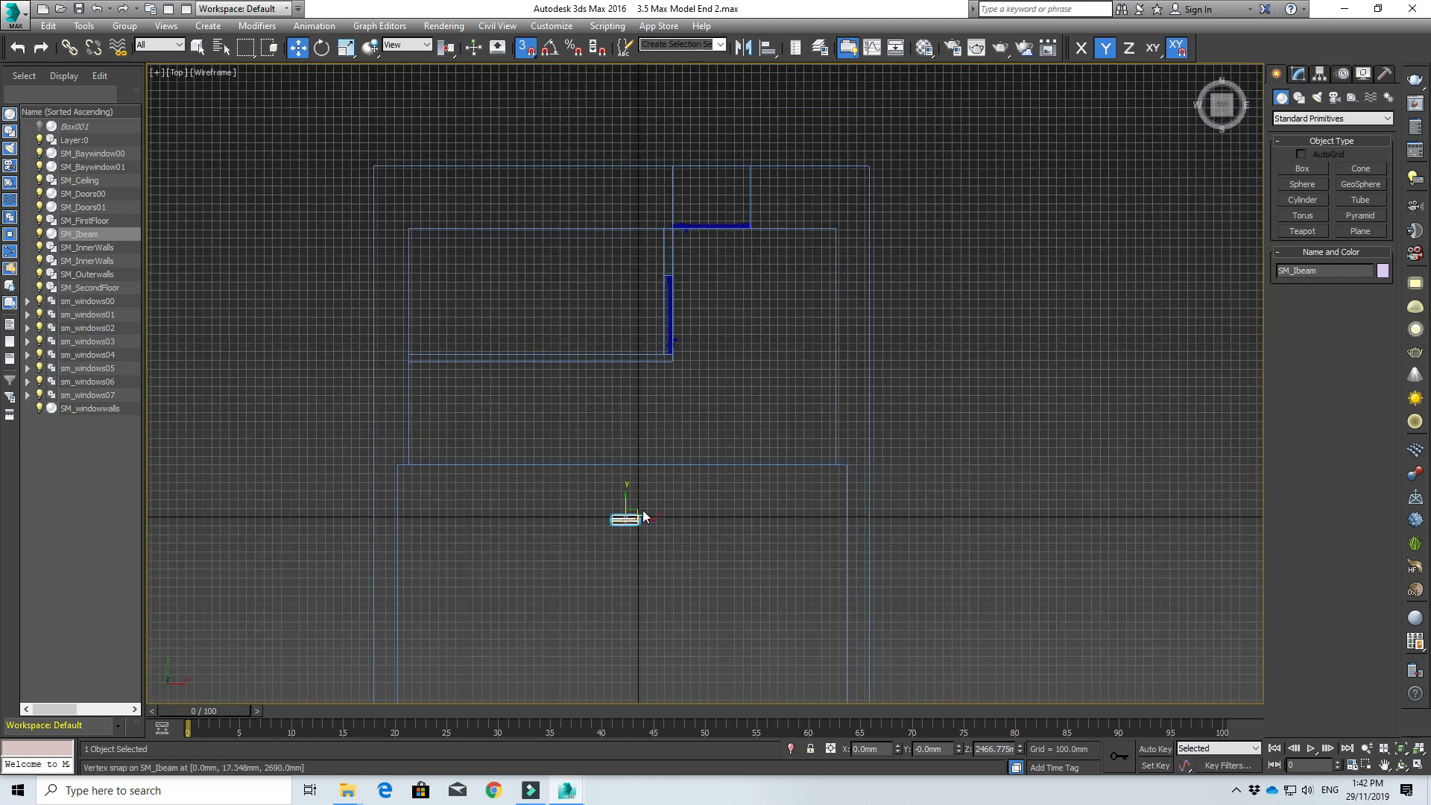
pyautogui.scroll(6, 622, 492)
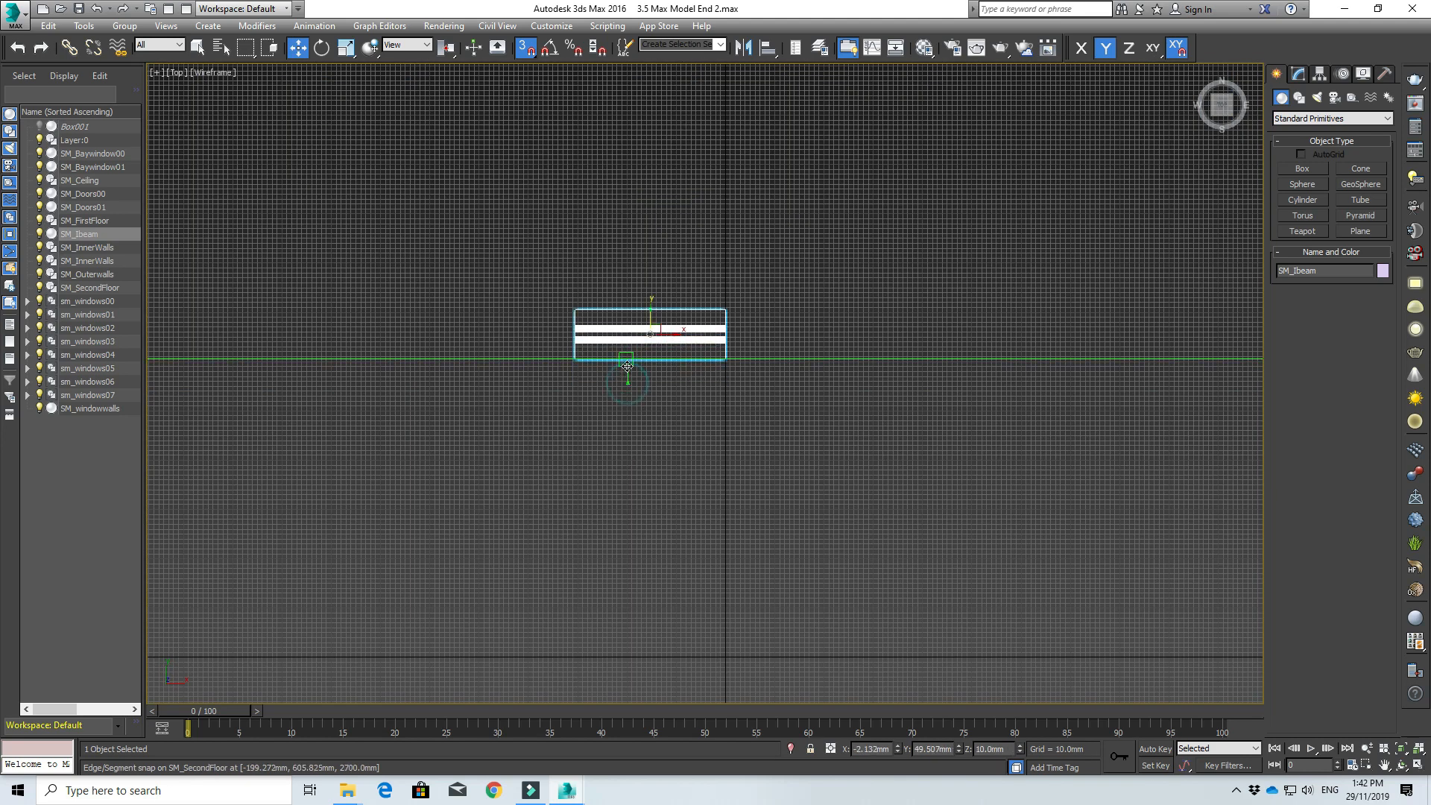
pyautogui.scroll(-5, 628, 378)
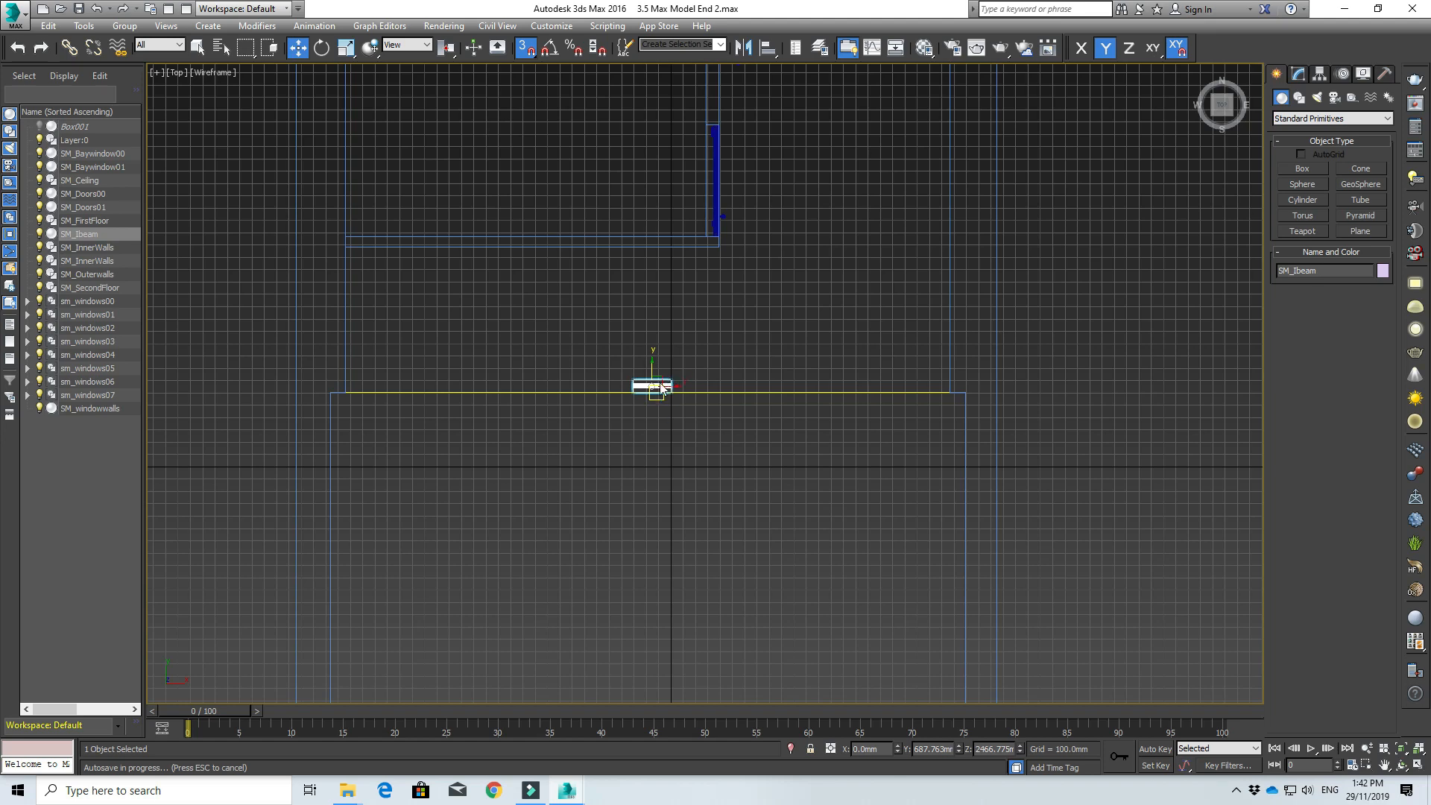
# - Select the vertices at the I-beam's +X end and stretch them along X to the second floor edge's end, about 2263 mm
pyautogui.scroll(-2, 661, 387)
pyautogui.click(1299, 73)
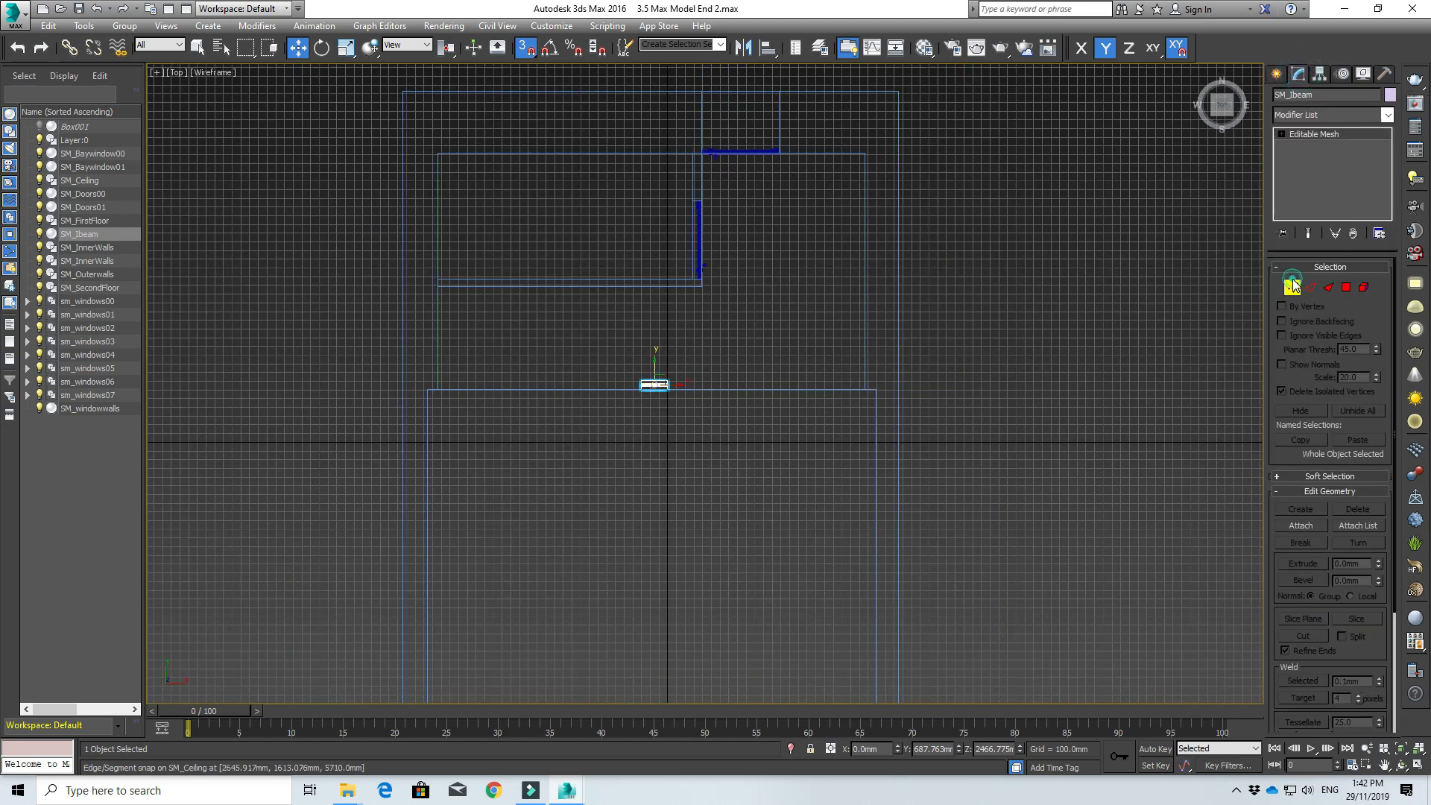
pyautogui.click(1292, 284)
pyautogui.scroll(3, 824, 394)
pyautogui.moveTo(457, 521); pyautogui.dragTo(557, 530, button='middle')
pyautogui.scroll(3, 558, 529)
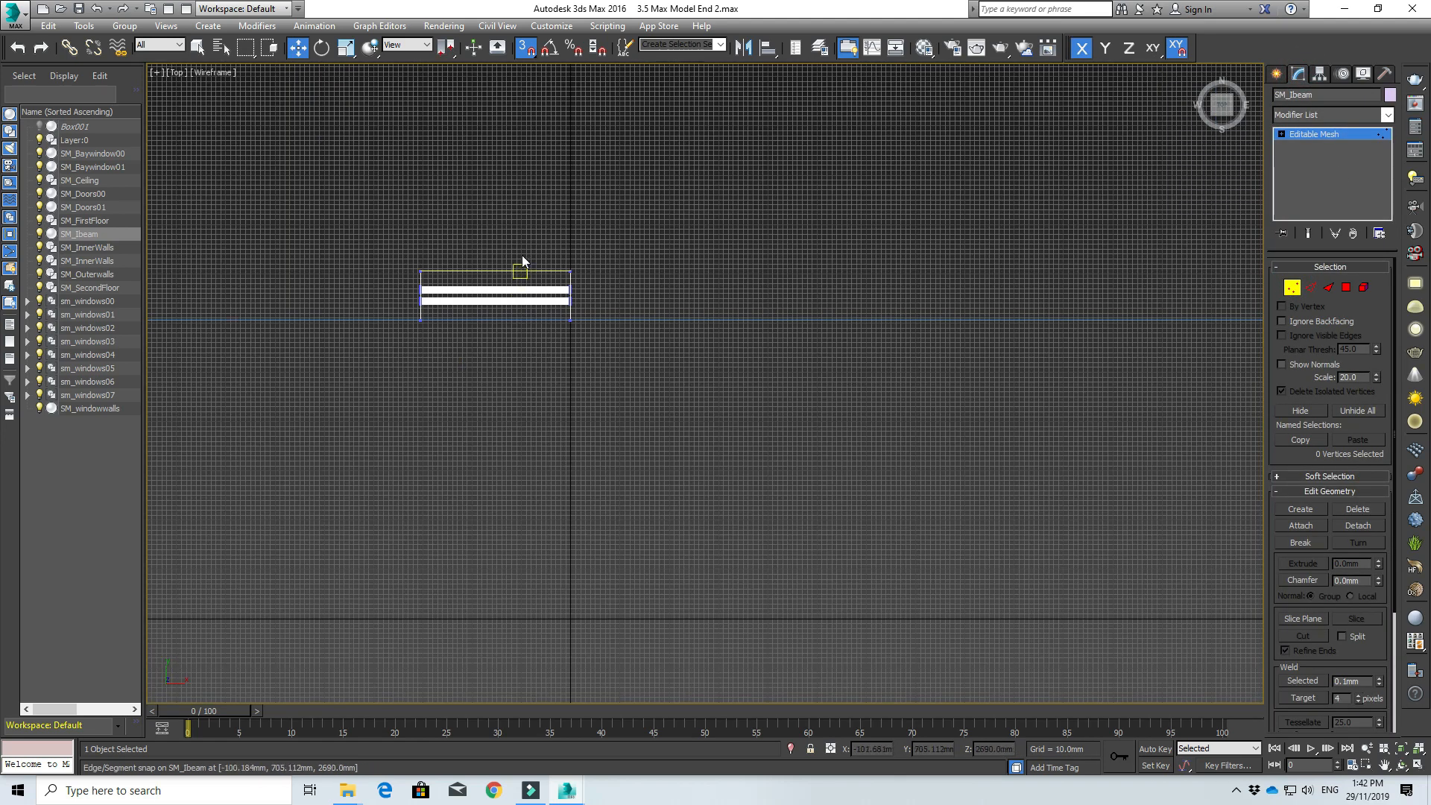
pyautogui.moveTo(527, 234); pyautogui.dragTo(678, 416)
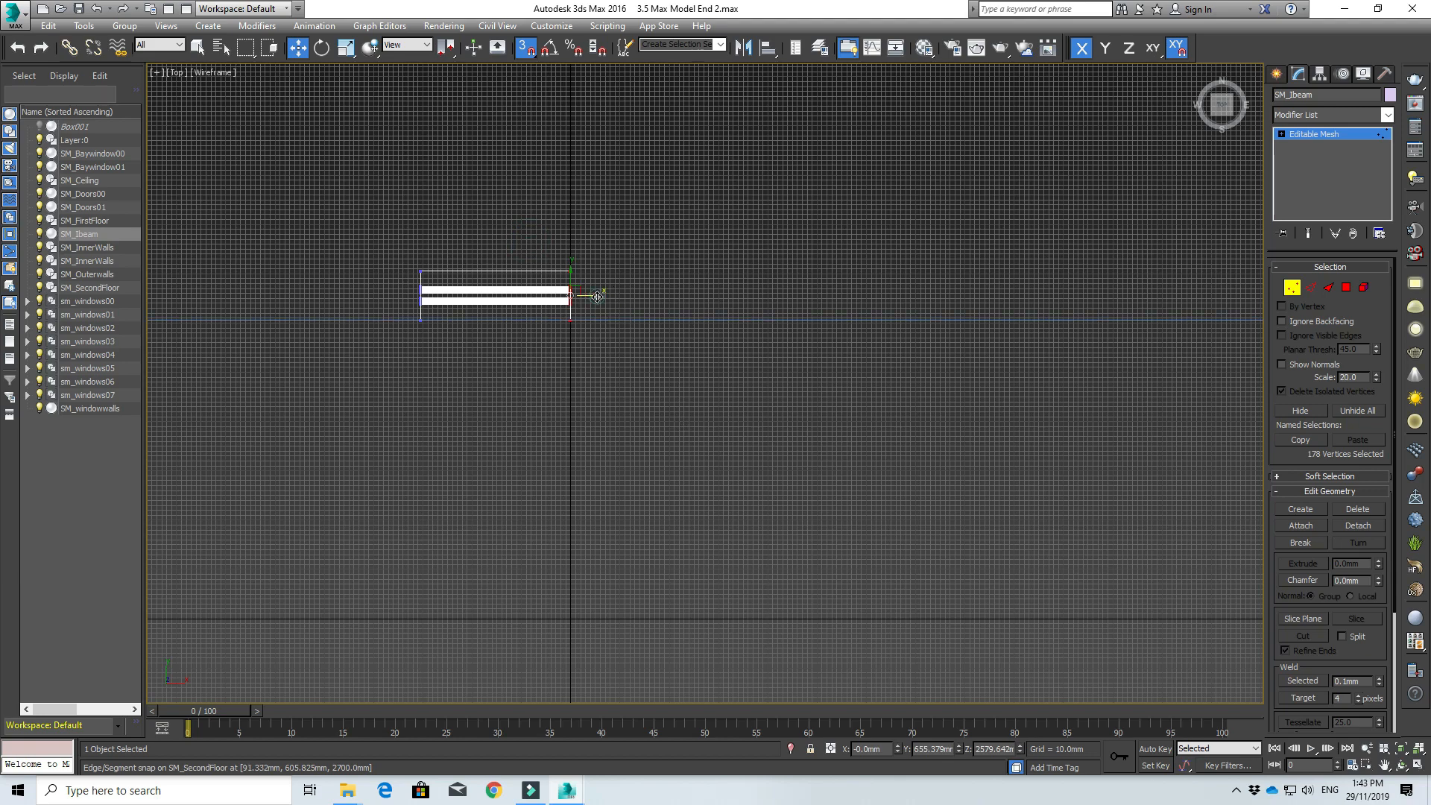
pyautogui.moveTo(597, 297); pyautogui.dragTo(1215, 295)
pyautogui.moveTo(920, 422); pyautogui.dragTo(536, 528, button='middle')
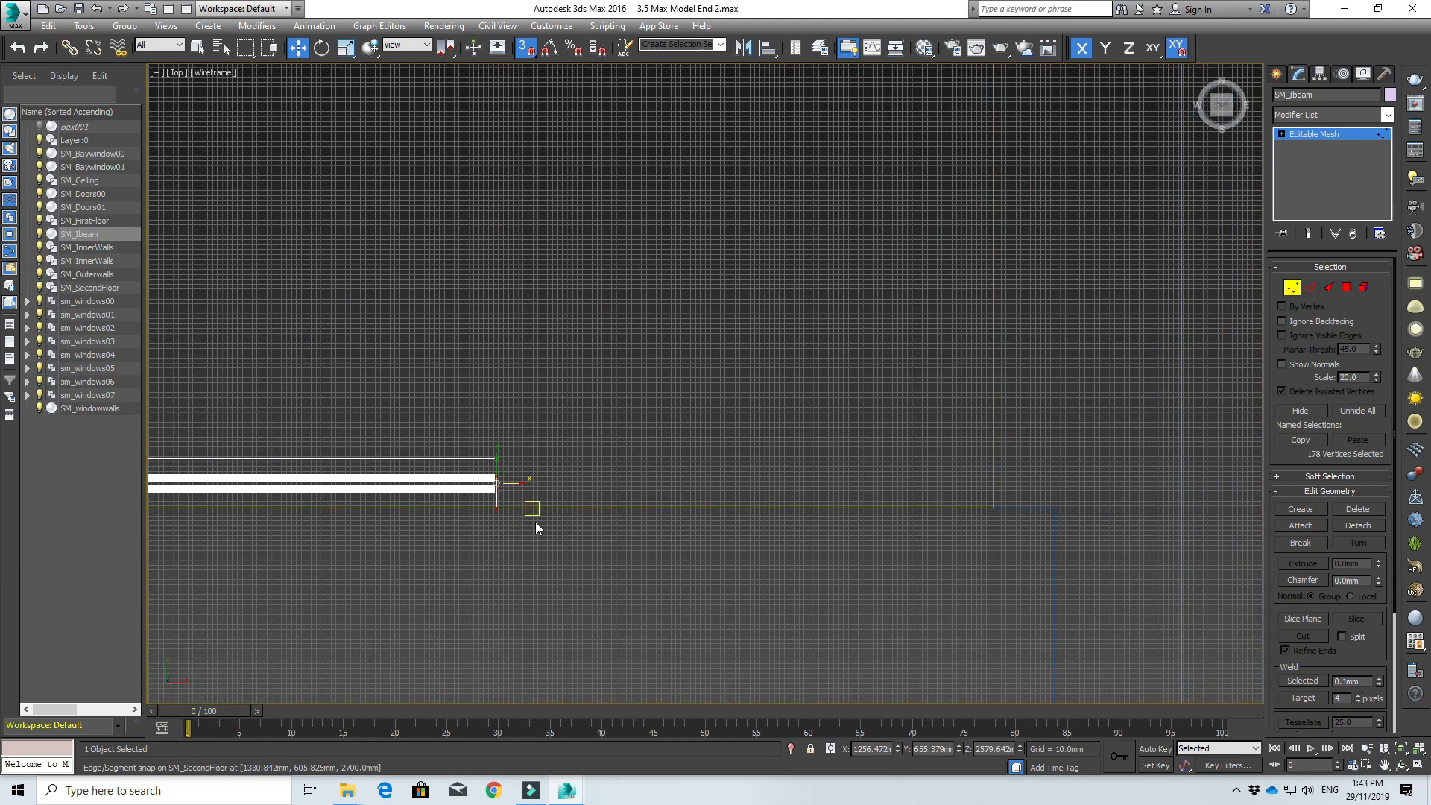
pyautogui.moveTo(523, 482); pyautogui.dragTo(1016, 482)
# - Stretch the vertices at the I-beam's -X end along X to the second floor edge's other end, about -2642 mm
pyautogui.scroll(-3, 753, 534)
pyautogui.moveTo(753, 533); pyautogui.dragTo(527, 567, button='middle')
pyautogui.scroll(-2, 629, 442)
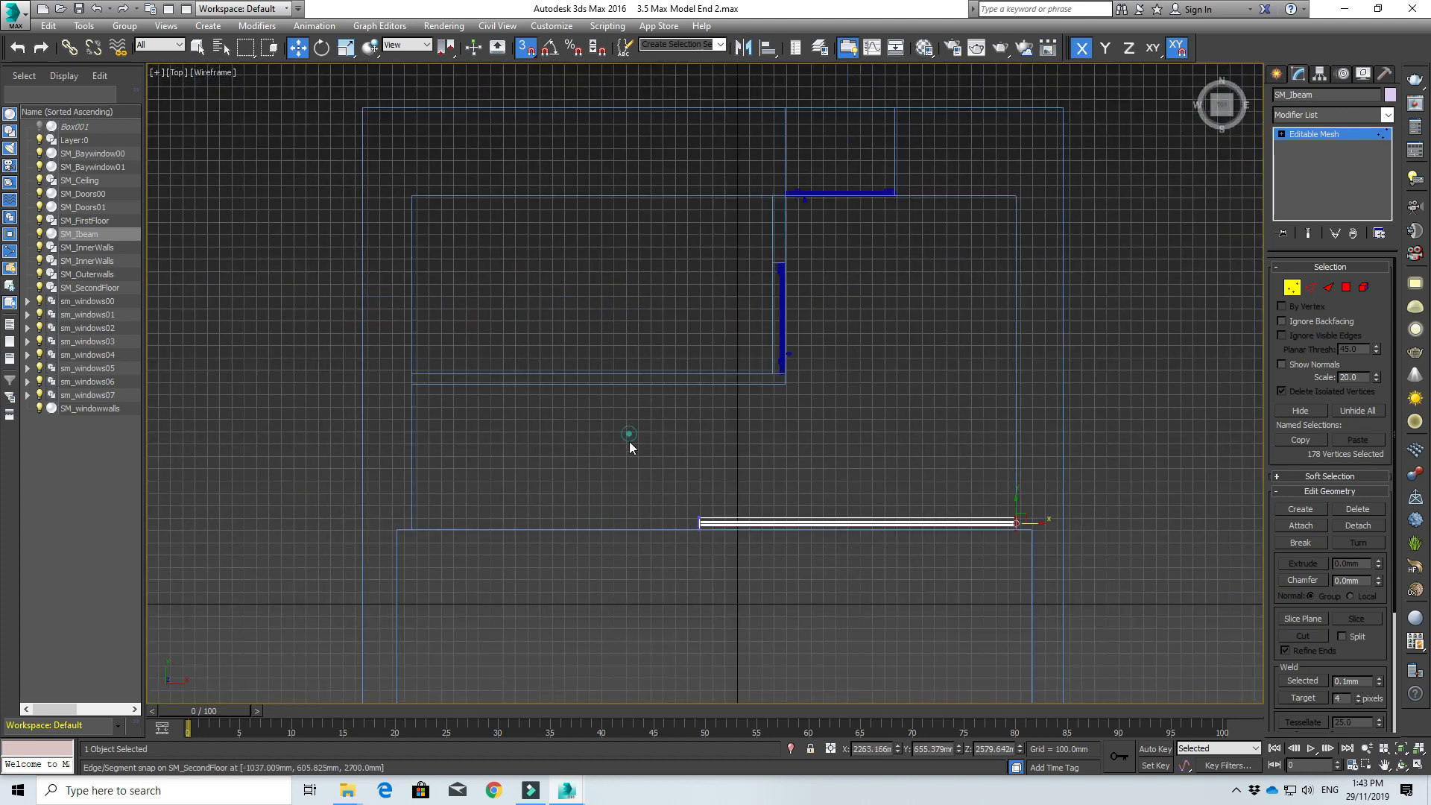
pyautogui.scroll(2, 661, 598)
pyautogui.scroll(3, 662, 598)
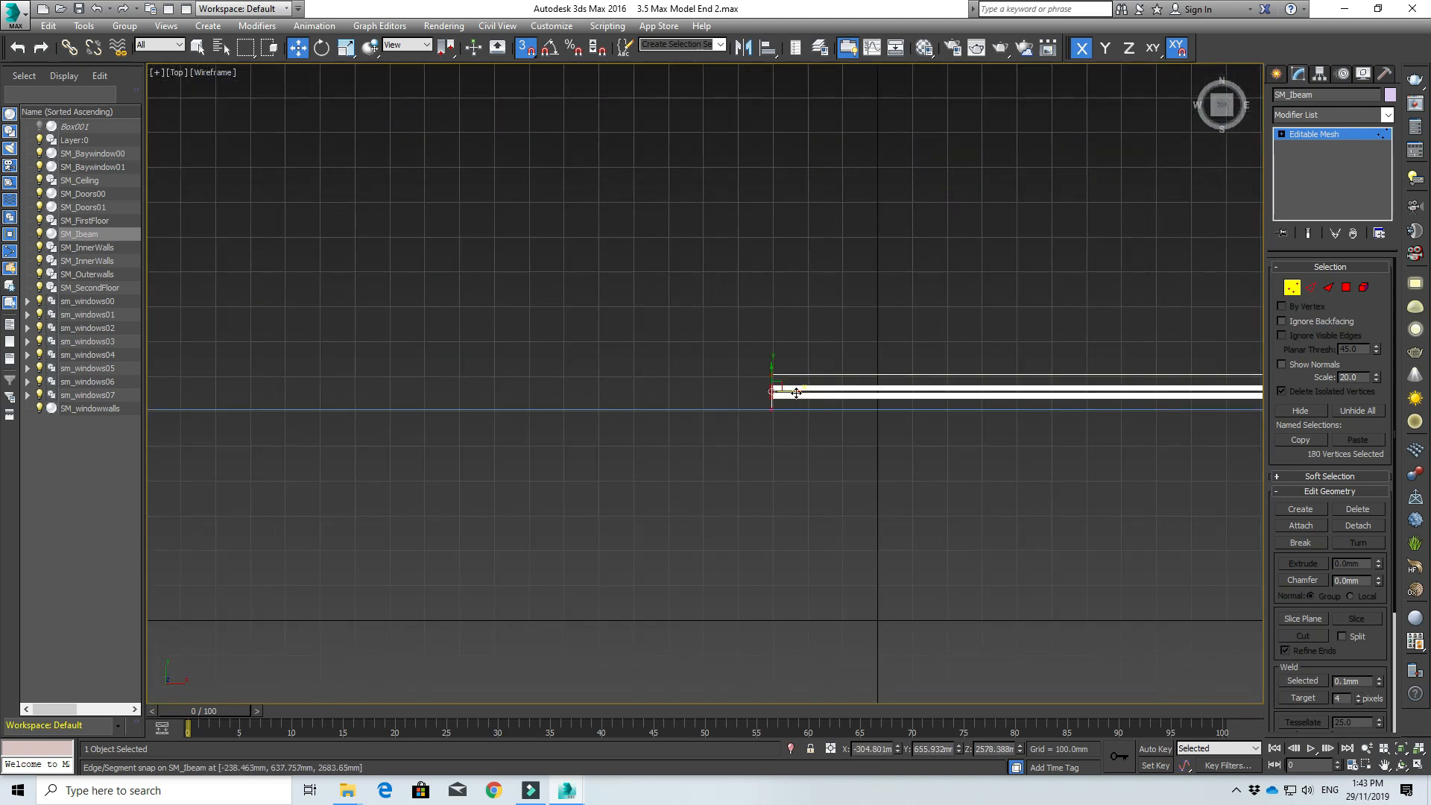
pyautogui.moveTo(796, 392); pyautogui.dragTo(295, 393)
pyautogui.moveTo(290, 505); pyautogui.dragTo(764, 525, button='middle')
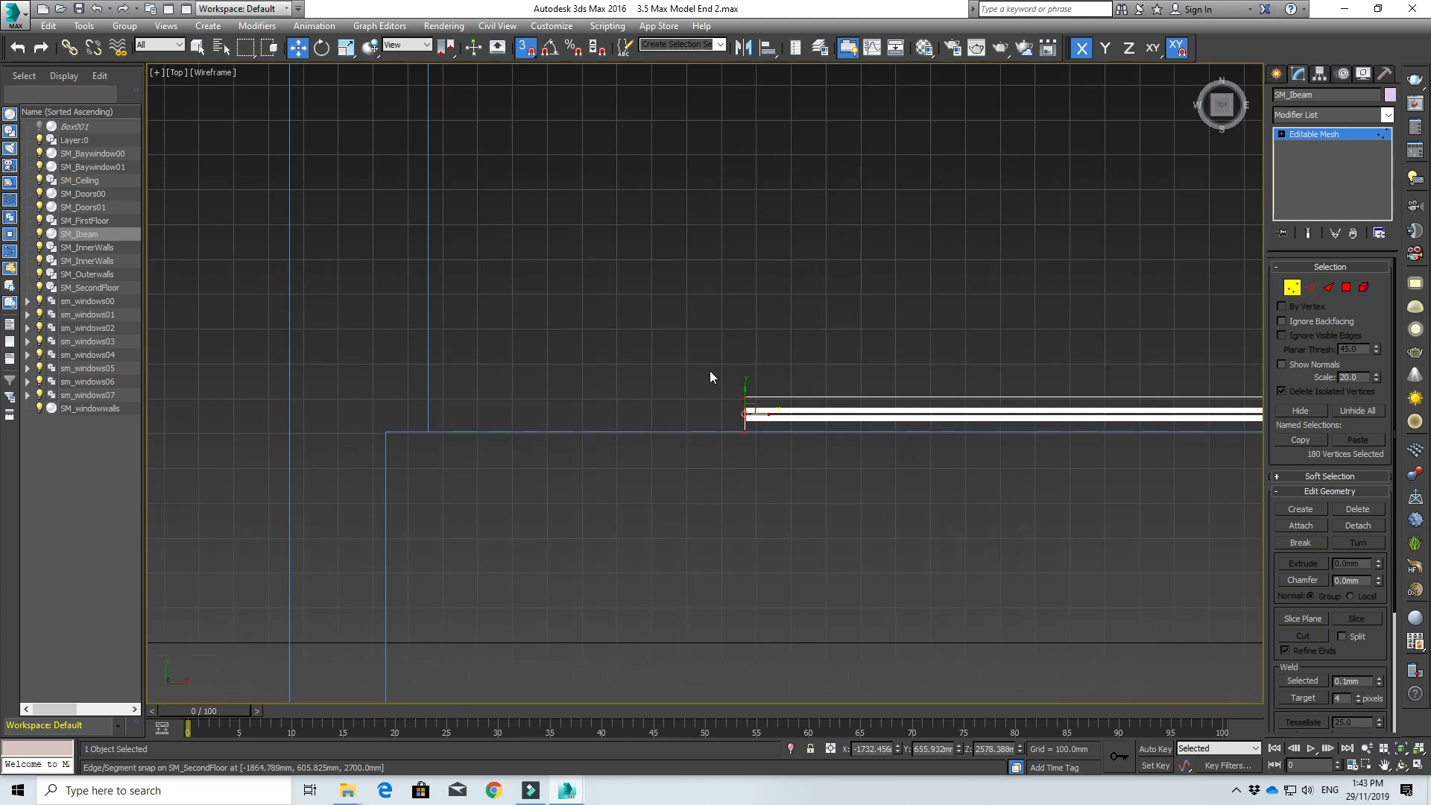
pyautogui.moveTo(764, 411); pyautogui.dragTo(445, 419)
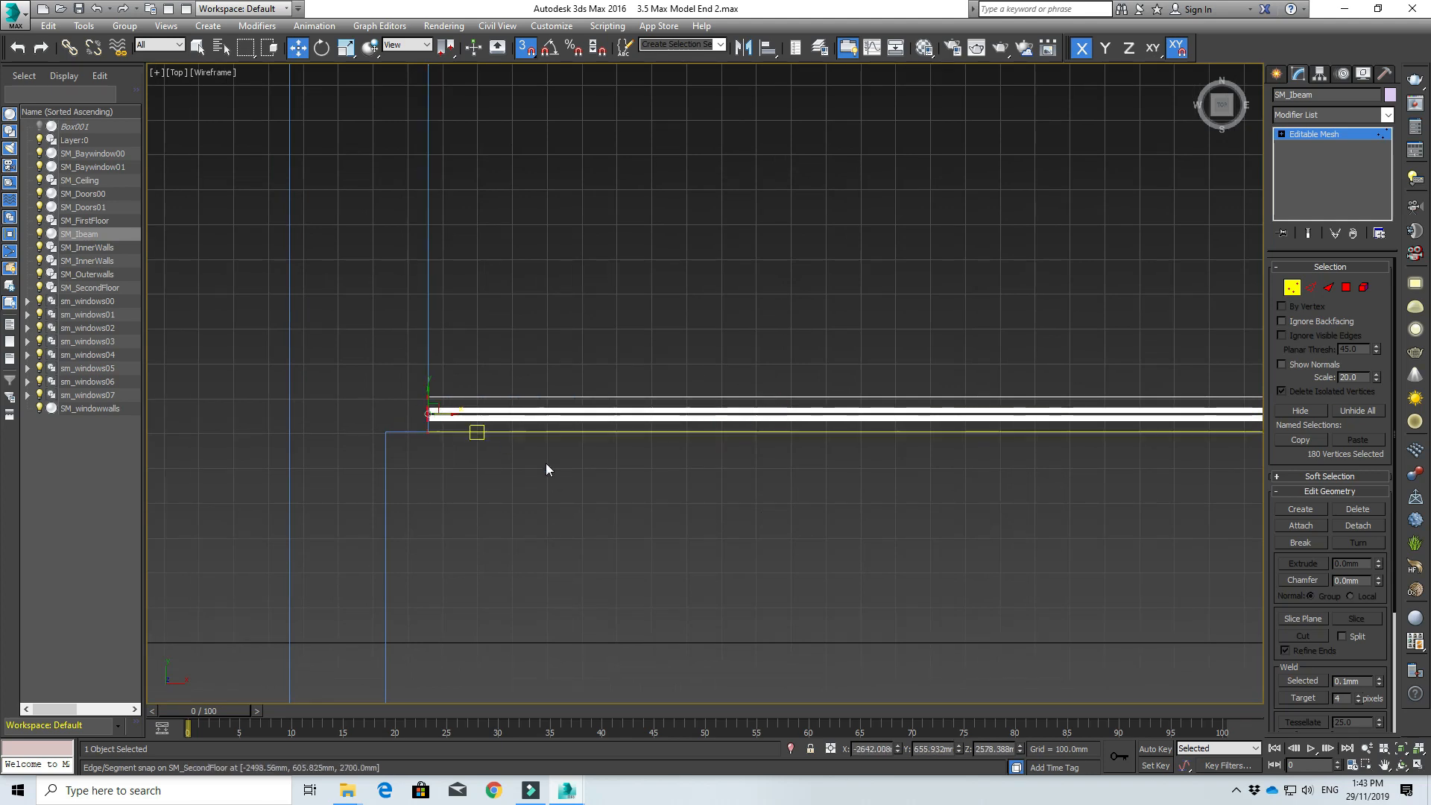
# - Clone the fitted I-beam as an independent copy named SM_Ibeam001
pyautogui.scroll(-2, 843, 518)
pyautogui.moveTo(844, 518); pyautogui.dragTo(616, 544, button='middle')
pyautogui.scroll(-1, 616, 544)
pyautogui.scroll(2, 610, 518)
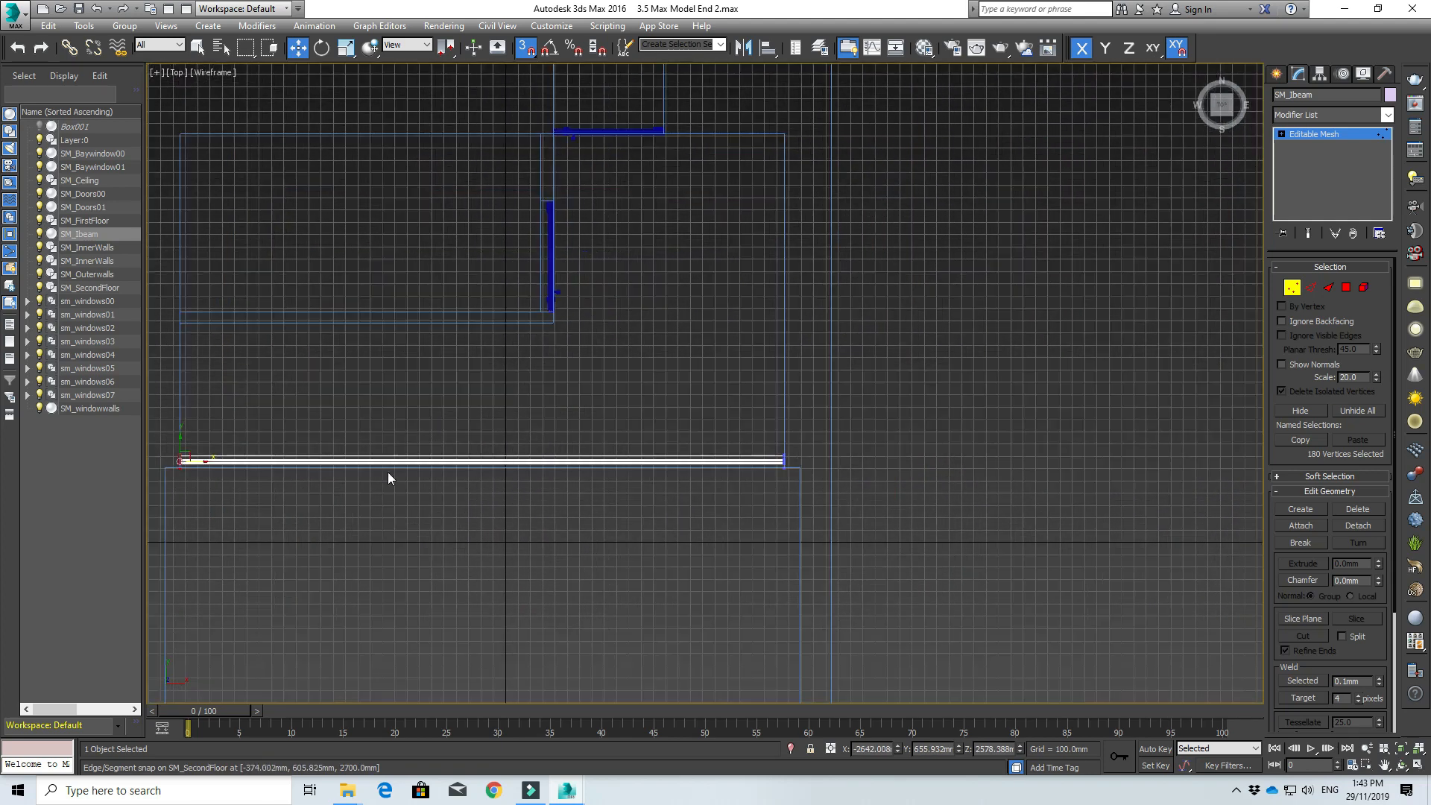
pyautogui.rightClick(71, 237)
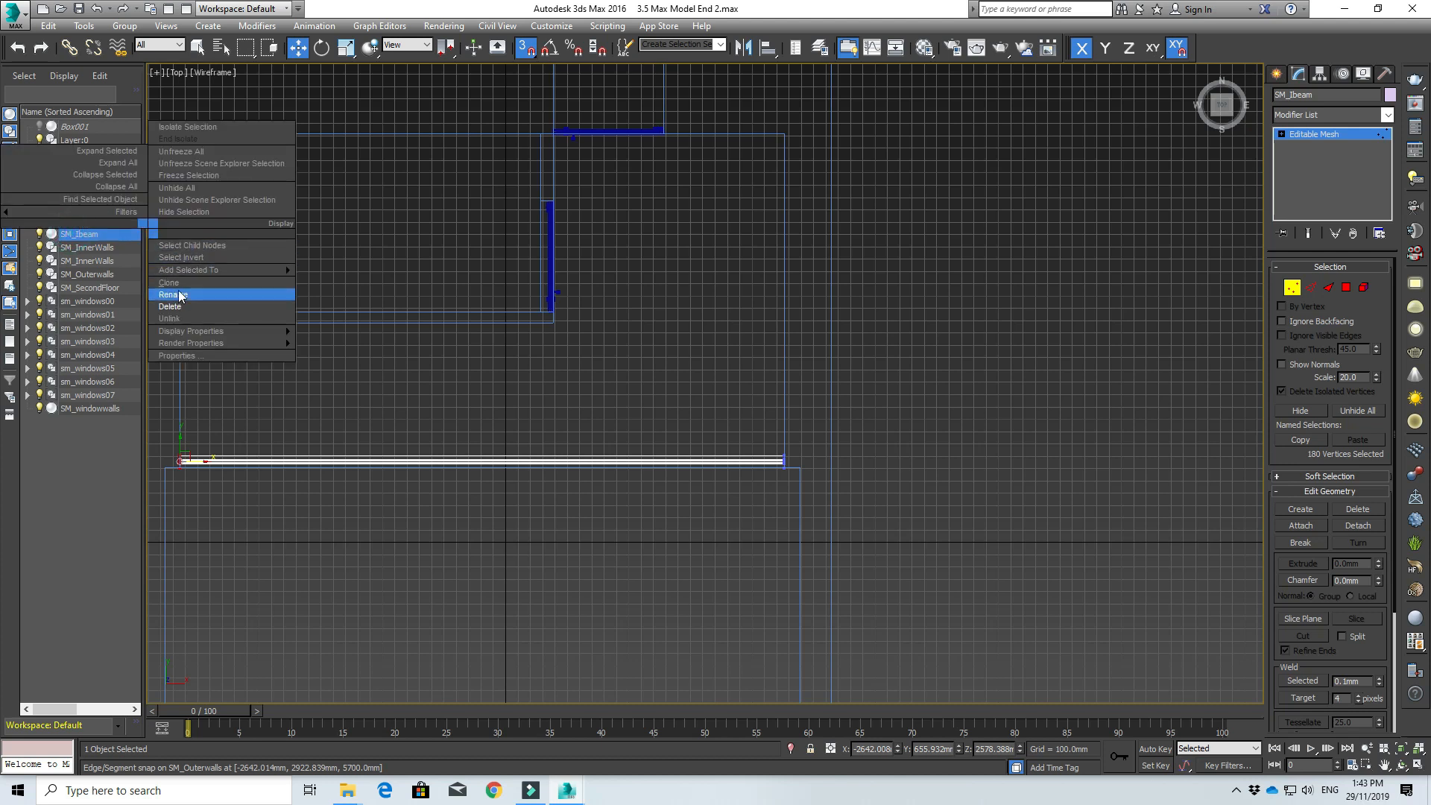
pyautogui.click(182, 291)
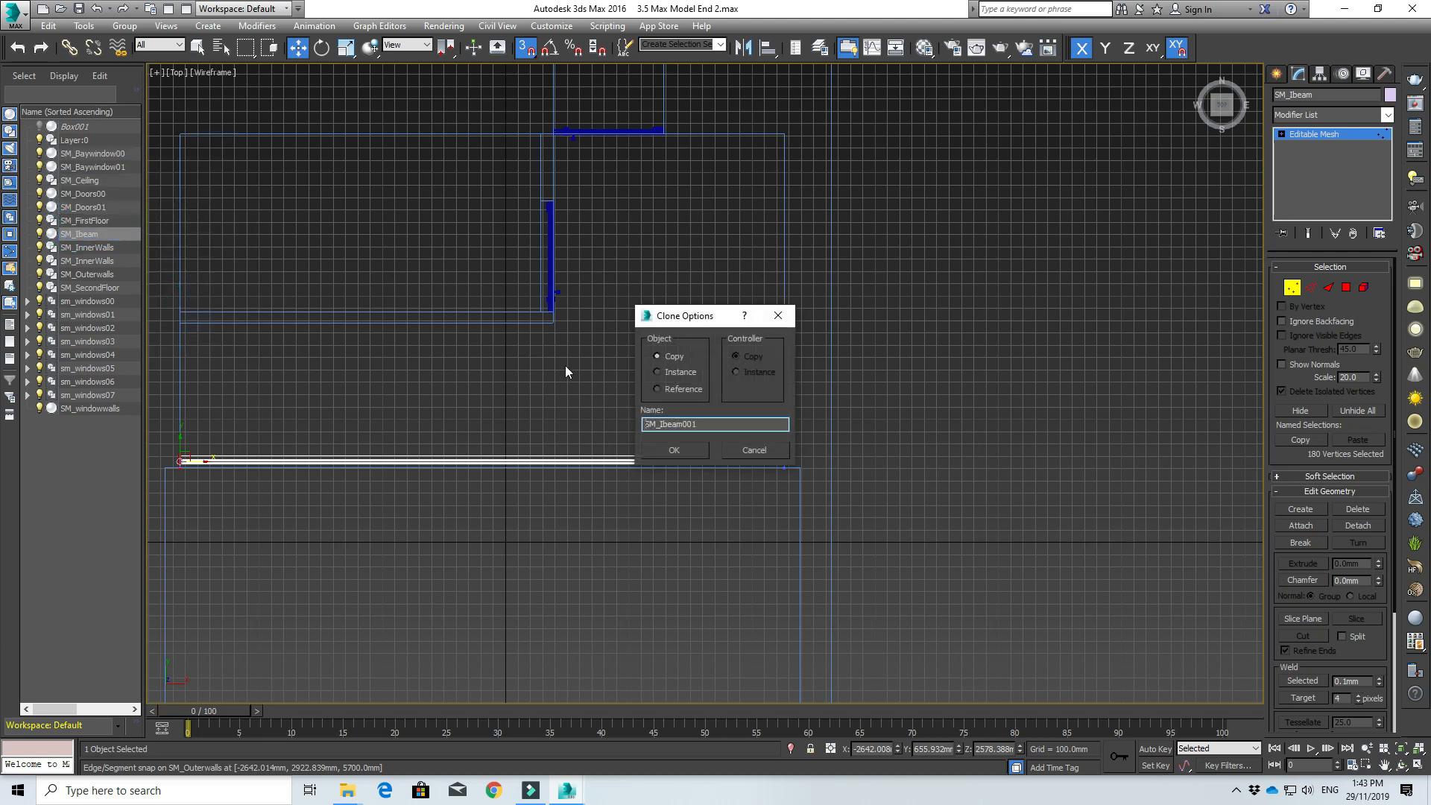
pyautogui.click(674, 450)
# - Move SM_Ibeam001 along Y until its +Y side snaps against the inner wall's face, at about Y 1766 mm
pyautogui.moveTo(488, 468); pyautogui.dragTo(489, 332)
pyautogui.scroll(6, 447, 328)
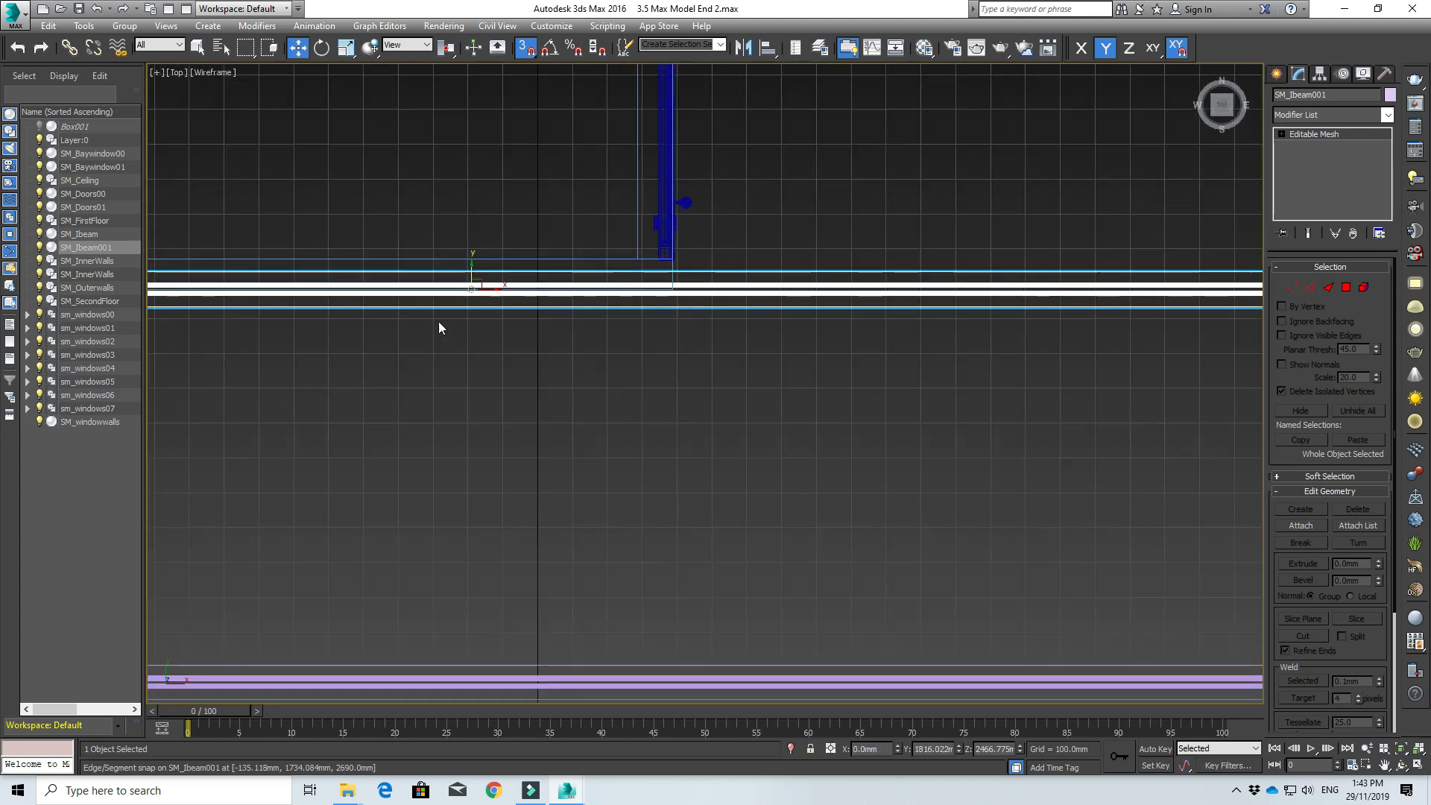
pyautogui.moveTo(488, 250); pyautogui.dragTo(527, 177)
pyautogui.scroll(3, 525, 301)
pyautogui.scroll(-10, 1051, 503)
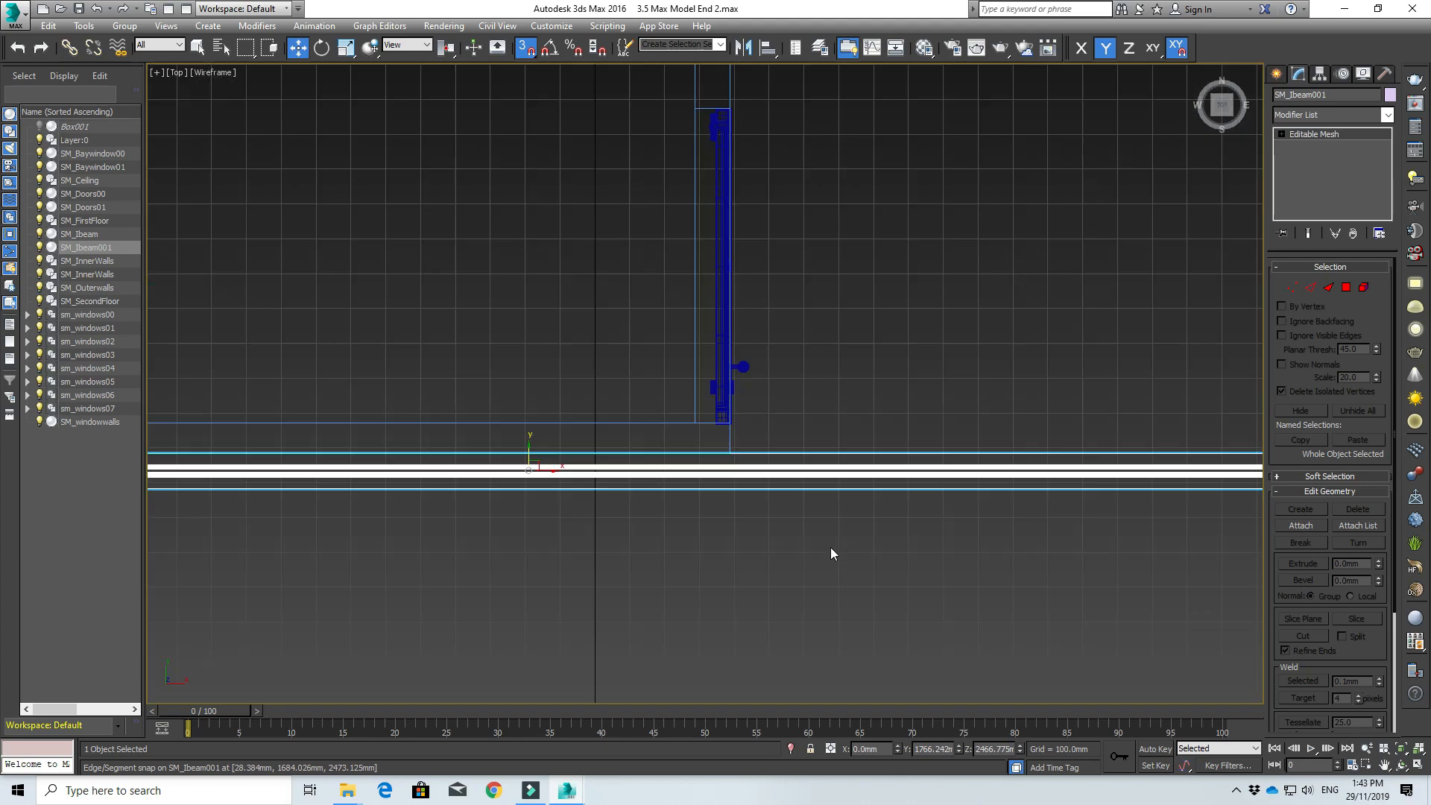
# - Pull the vertices at SM_Ibeam001's +X end back along X until they line up with the inner wall's corner
pyautogui.click(1292, 287)
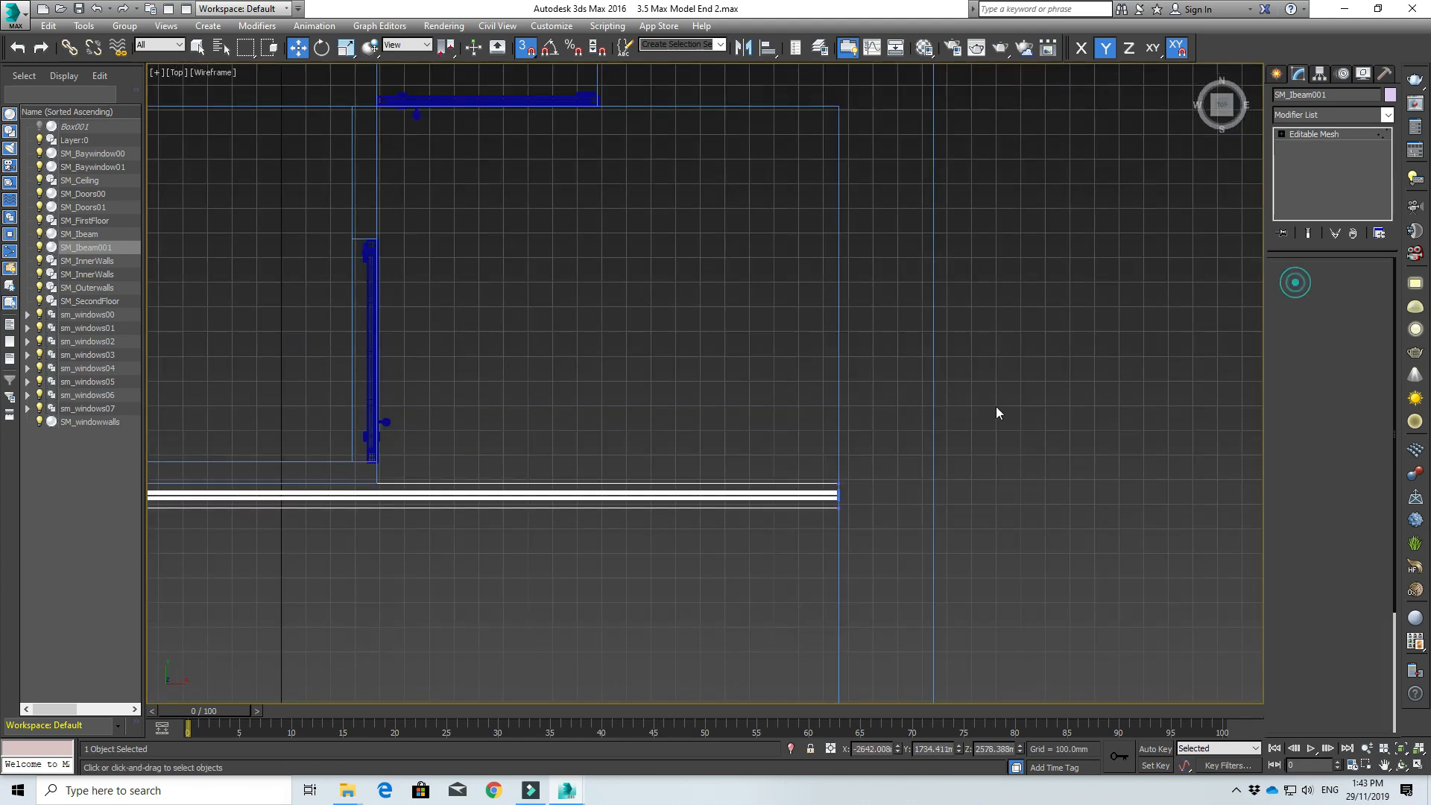
pyautogui.moveTo(828, 458); pyautogui.dragTo(377, 495)
pyautogui.scroll(-3, 460, 505)
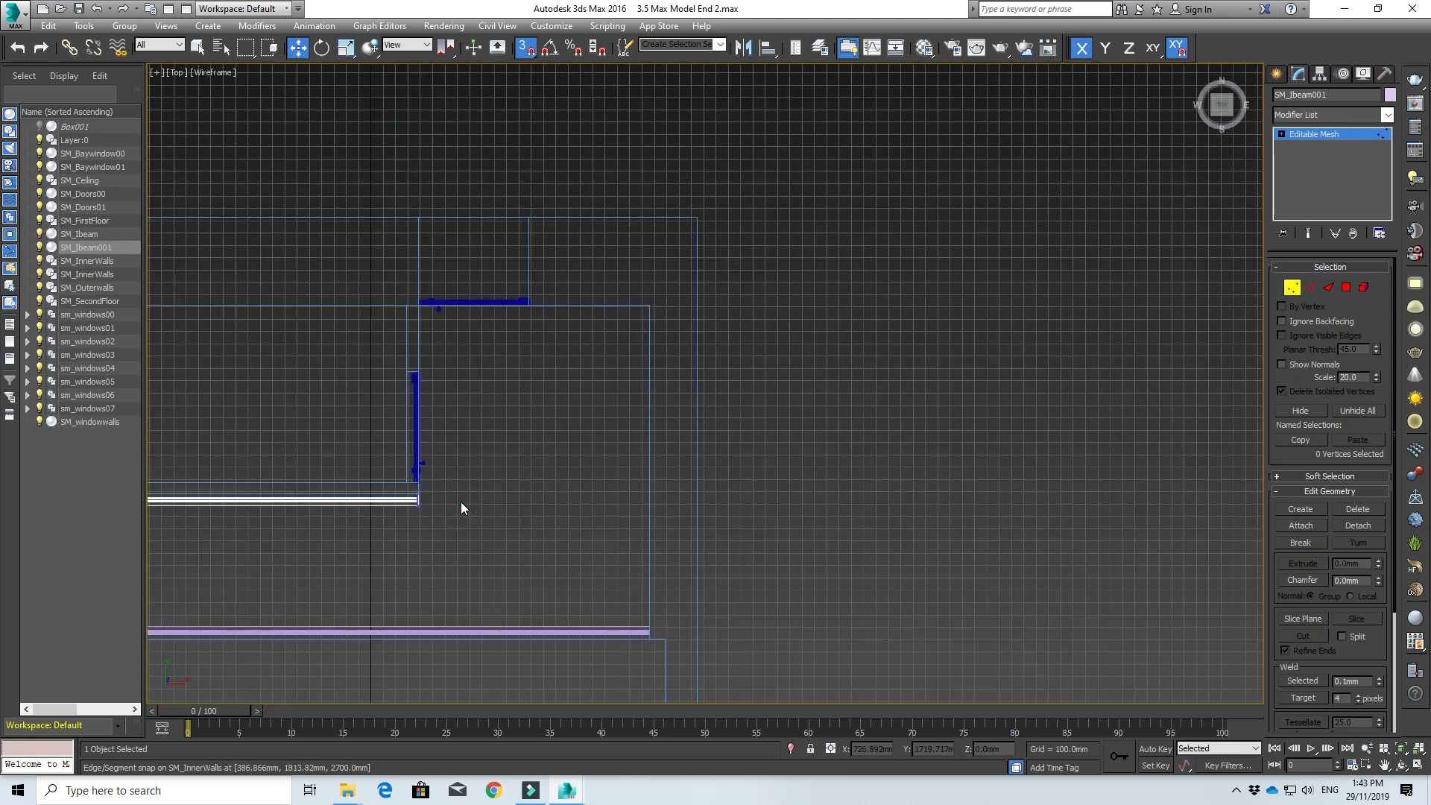
pyautogui.moveTo(460, 503); pyautogui.dragTo(629, 483, button='middle')
pyautogui.click(596, 290)
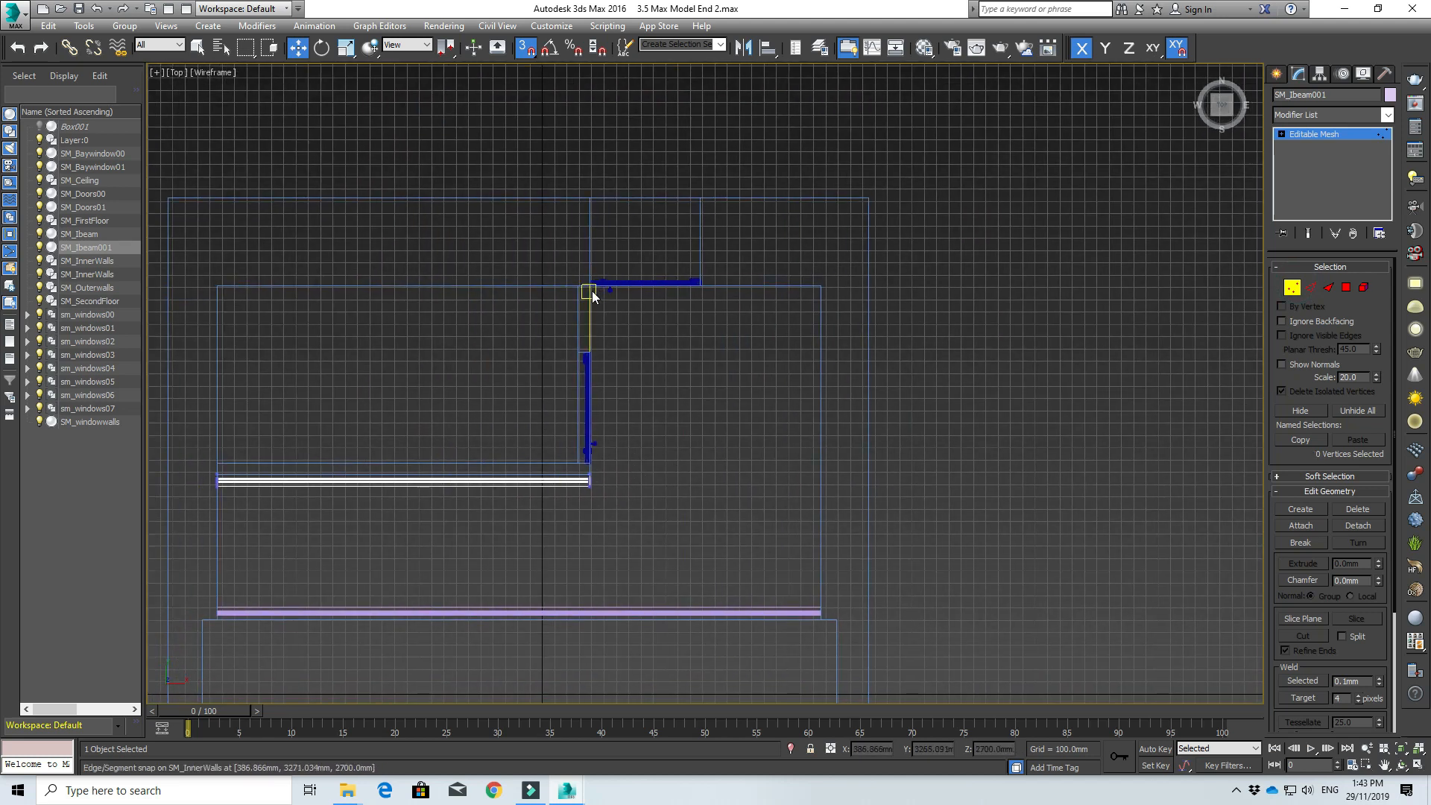
pyautogui.scroll(2, 326, 613)
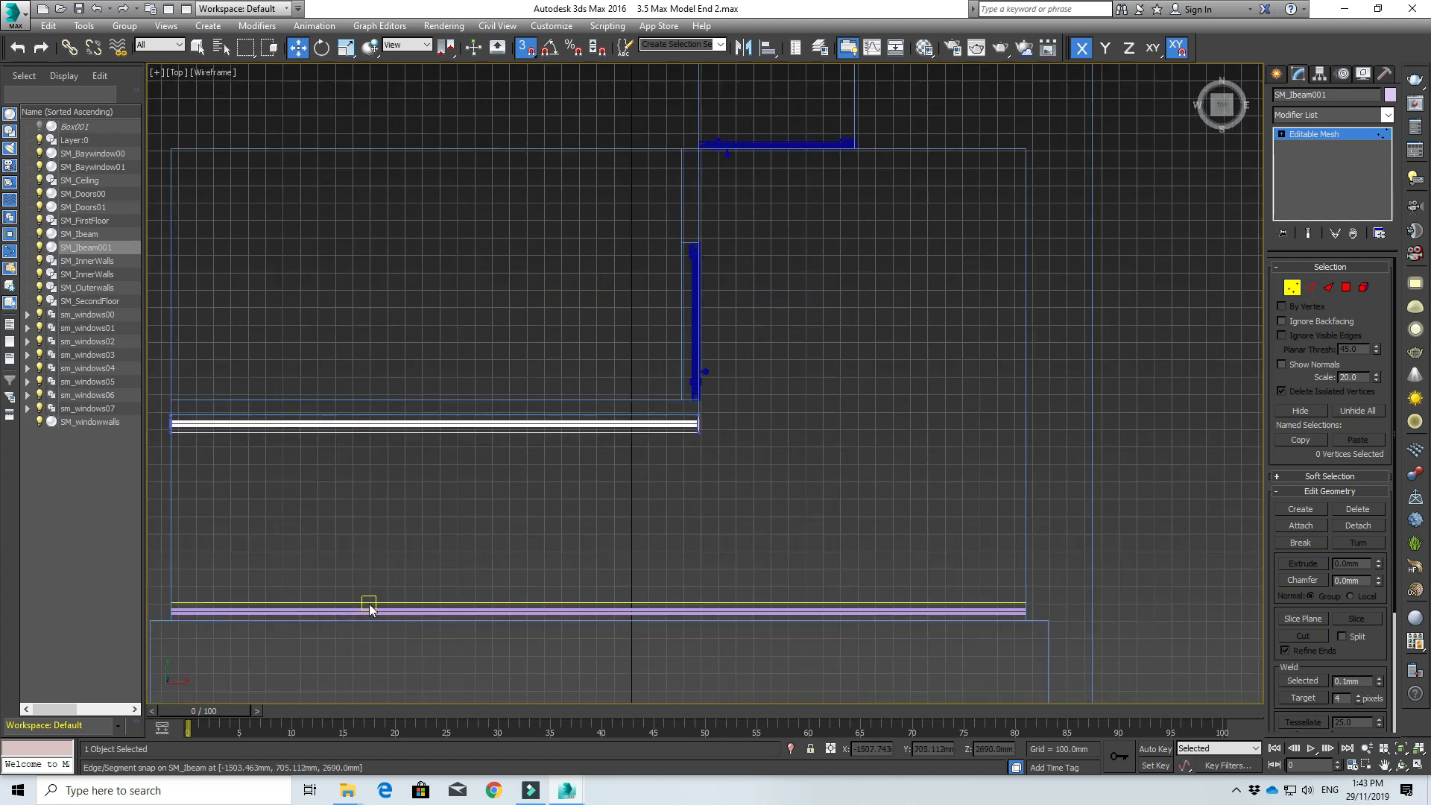
pyautogui.click(370, 610)
pyautogui.click(396, 608)
pyautogui.scroll(2, 468, 464)
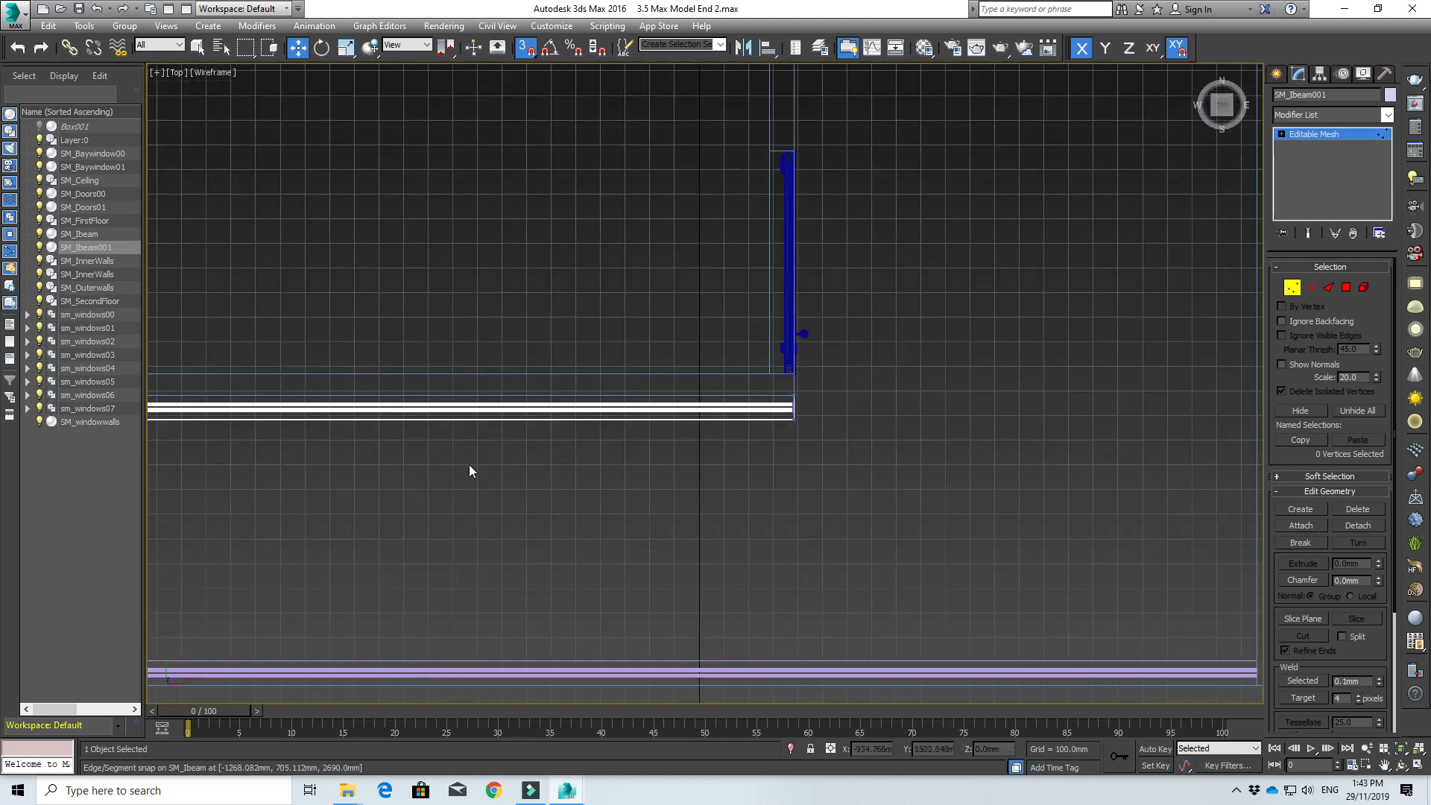
pyautogui.click(543, 671)
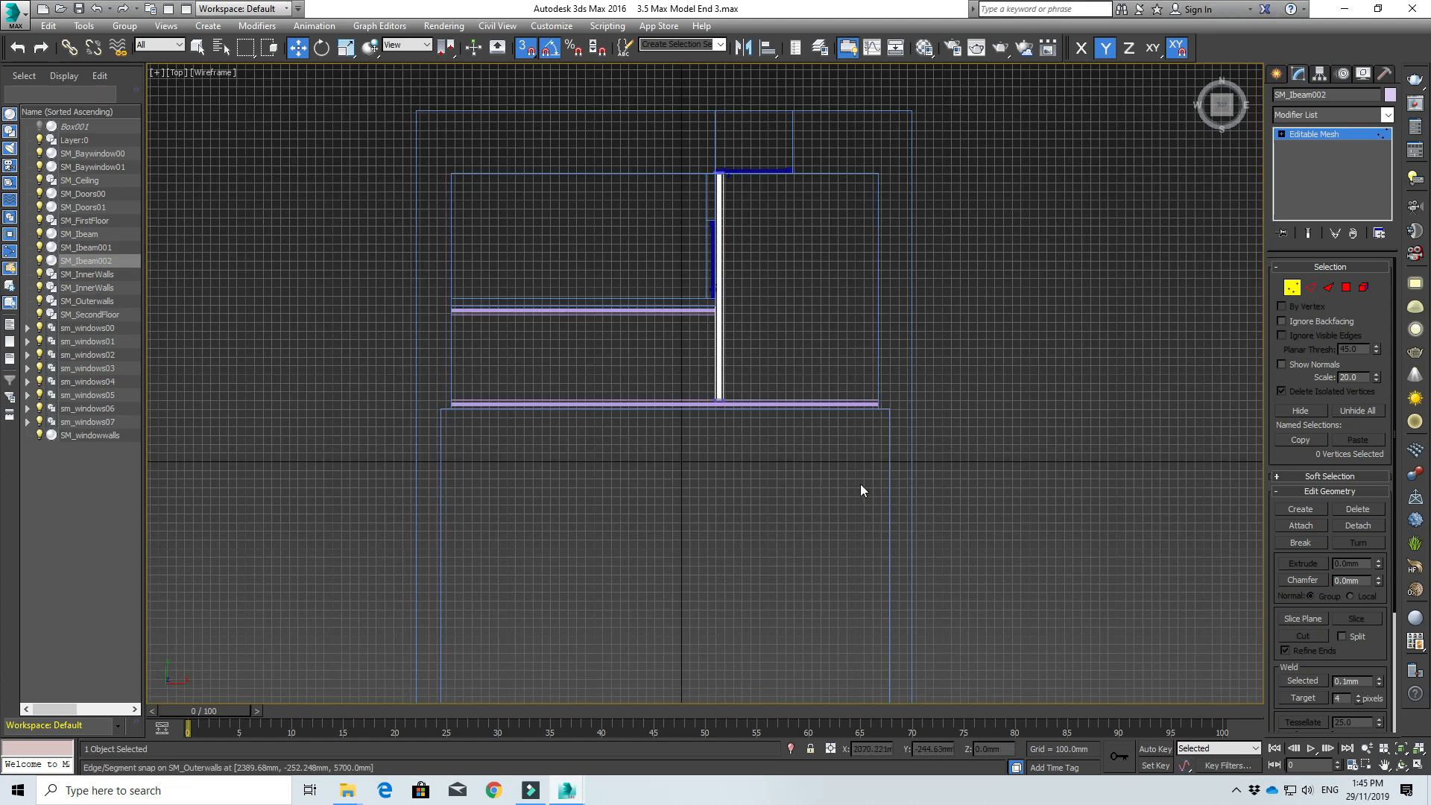
pyautogui.scroll(2, 861, 484)
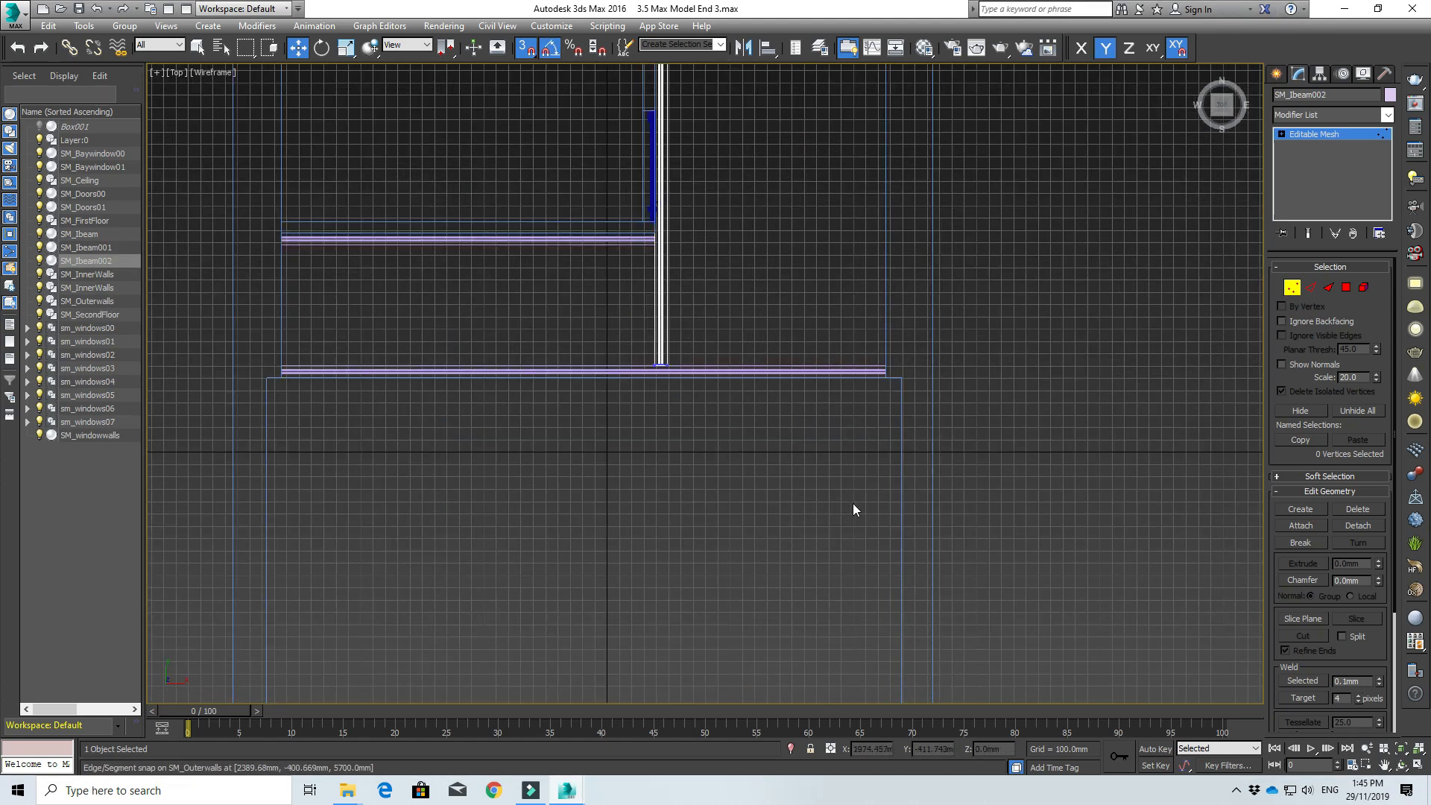
# - Import the AutoCAD drawing "Floorplan in cad format" from D:\Archperience\Recordings\Youtube Tutorial\3.1 Autocad and creating floor layout
pyautogui.click(40, 140)
pyautogui.click(75, 141)
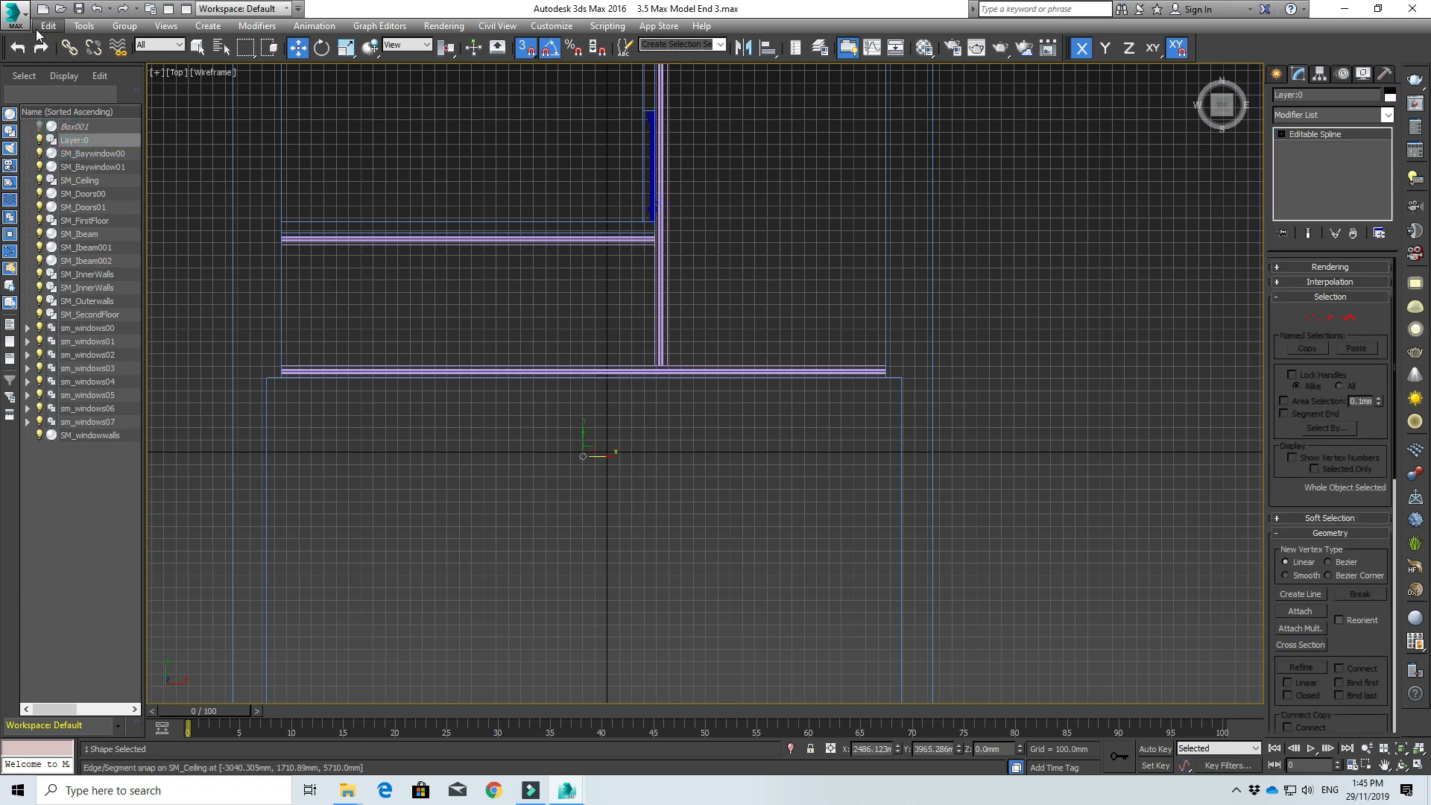
pyautogui.click(13, 12)
pyautogui.click(44, 184)
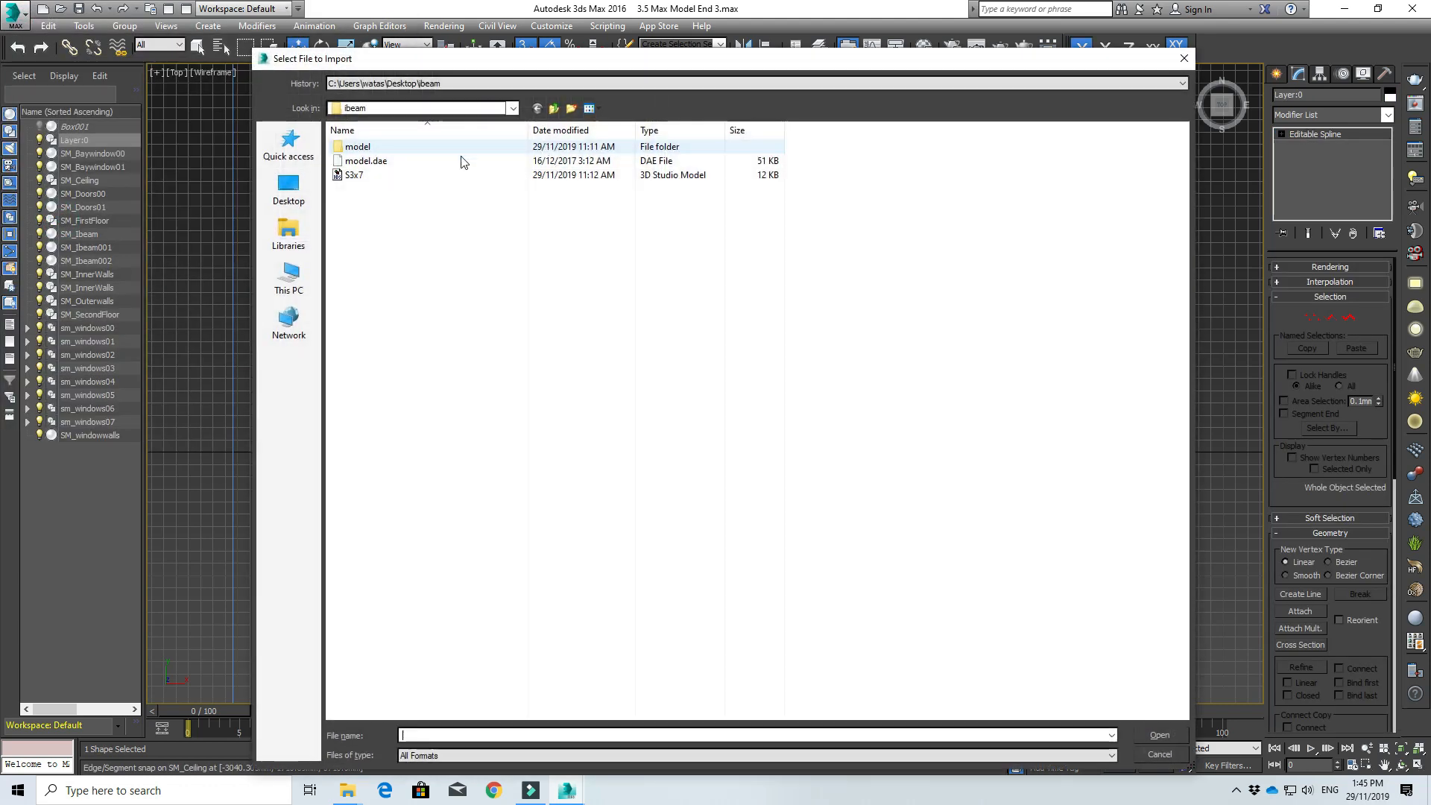
pyautogui.click(289, 279)
pyautogui.doubleClick(531, 256)
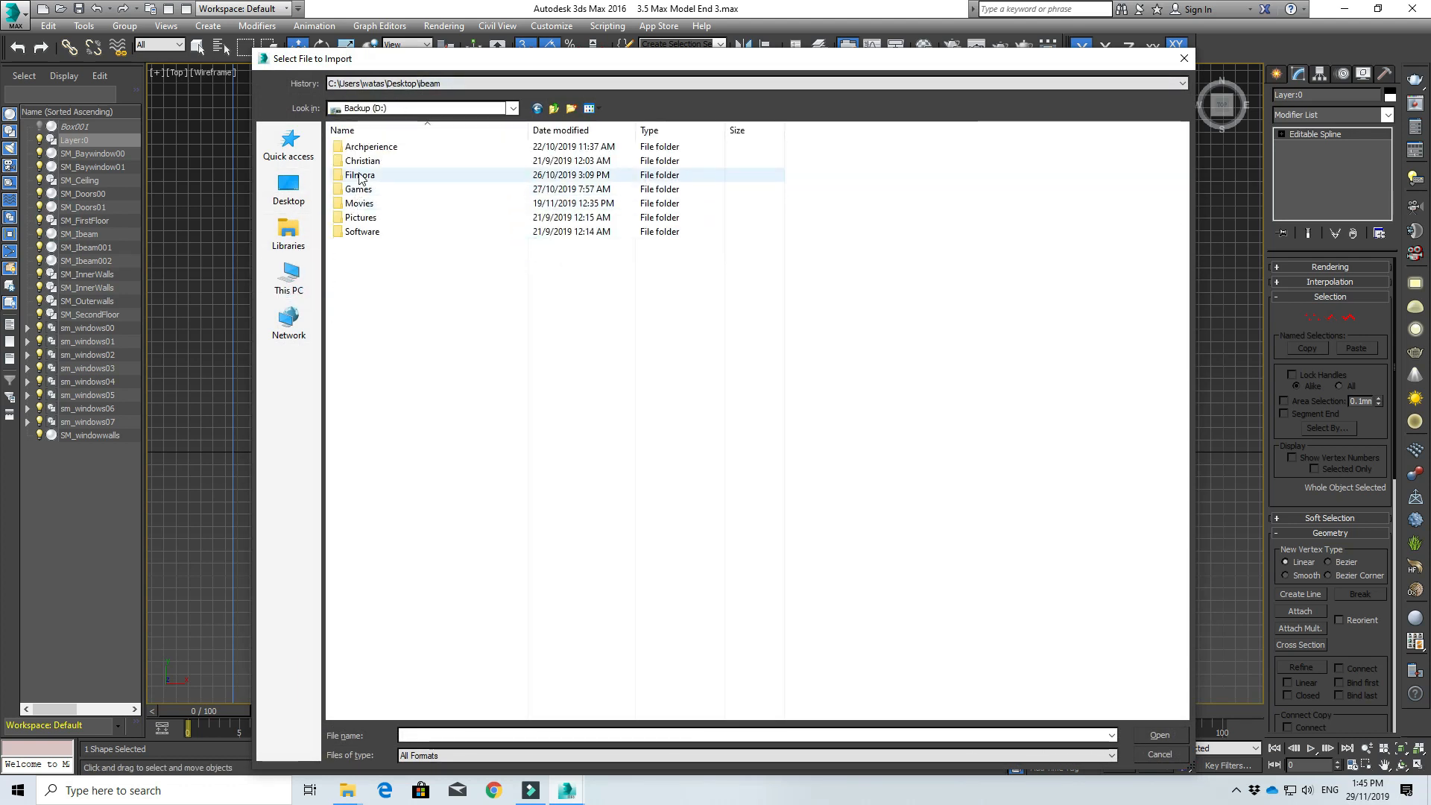
pyautogui.doubleClick(365, 146)
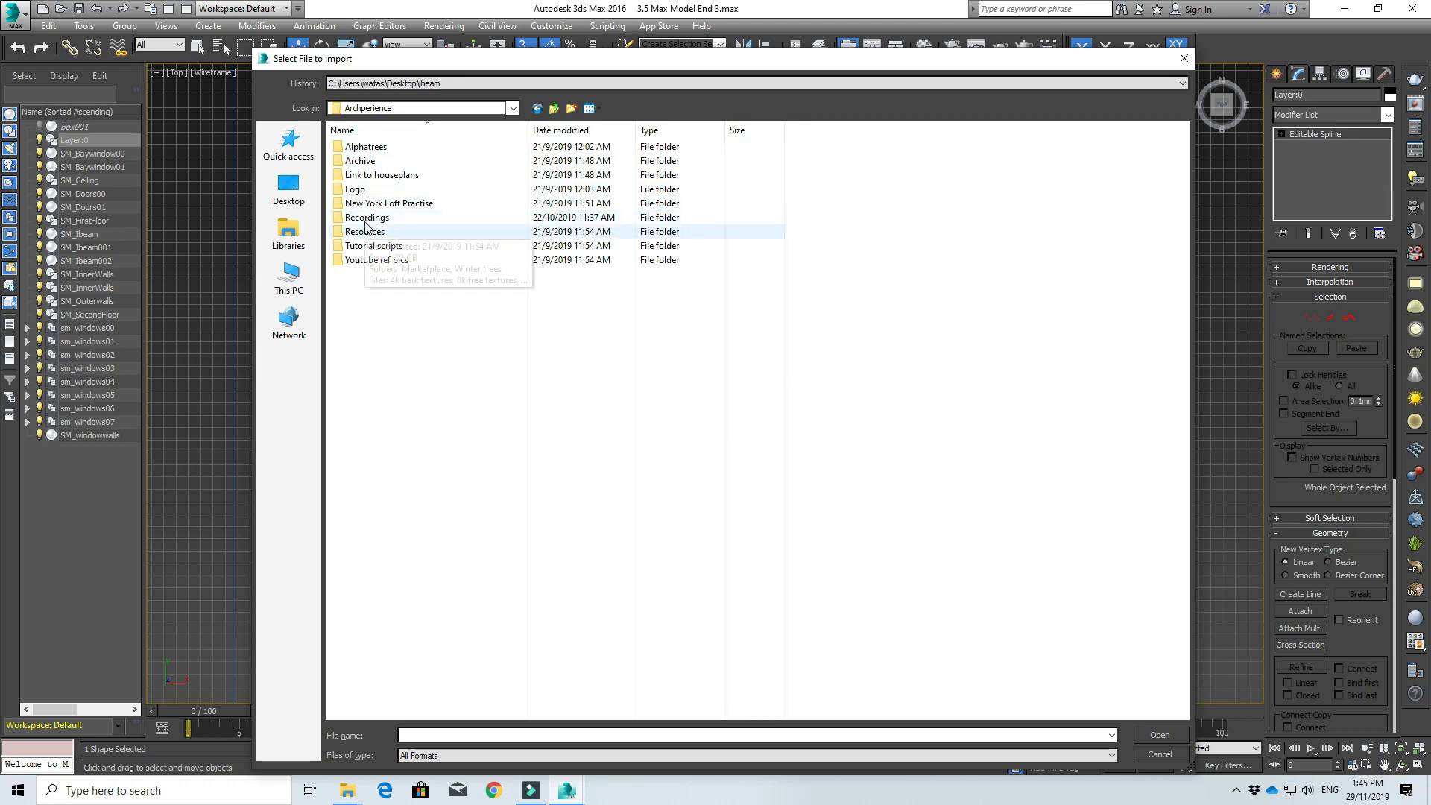
pyautogui.doubleClick(365, 218)
pyautogui.doubleClick(368, 148)
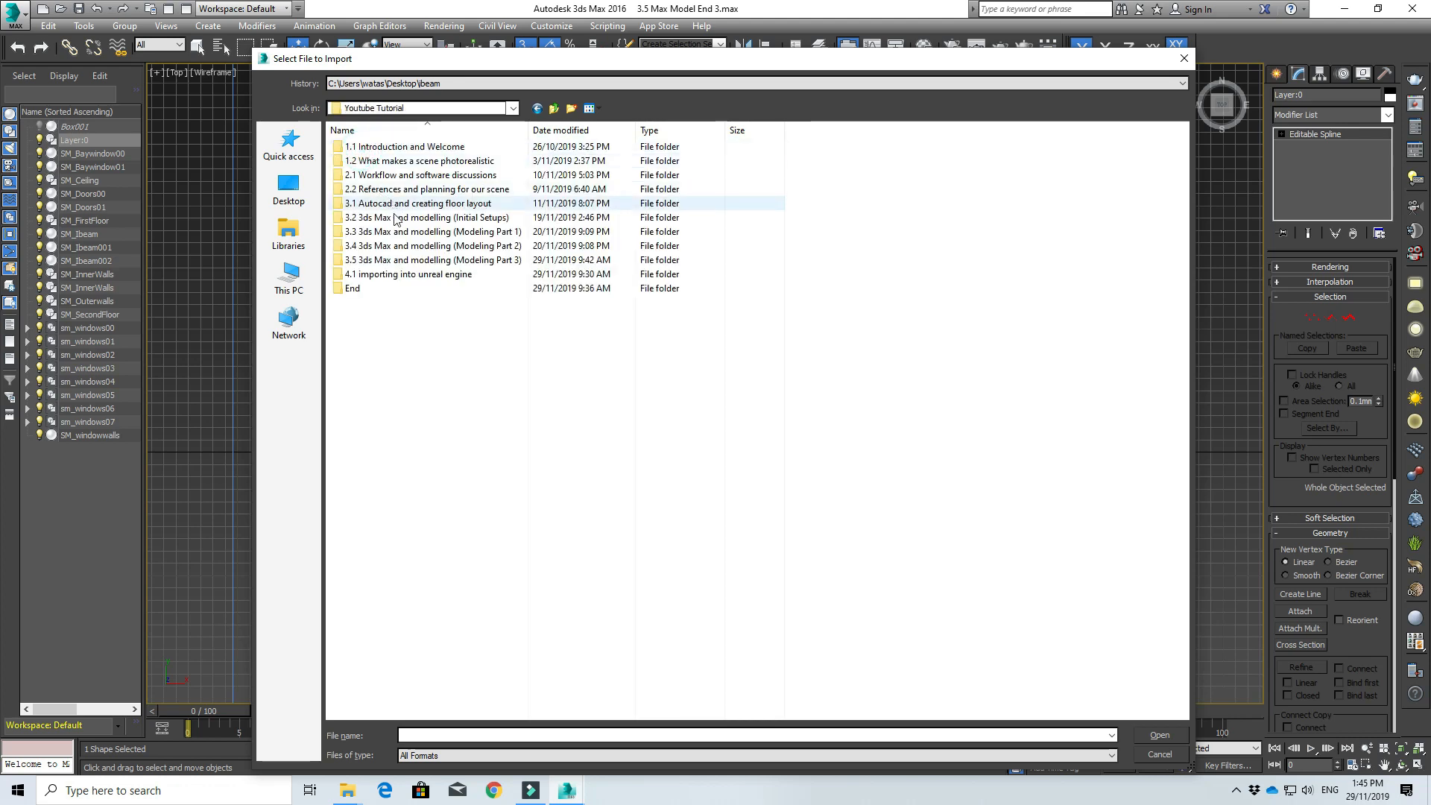
pyautogui.doubleClick(396, 203)
pyautogui.doubleClick(373, 183)
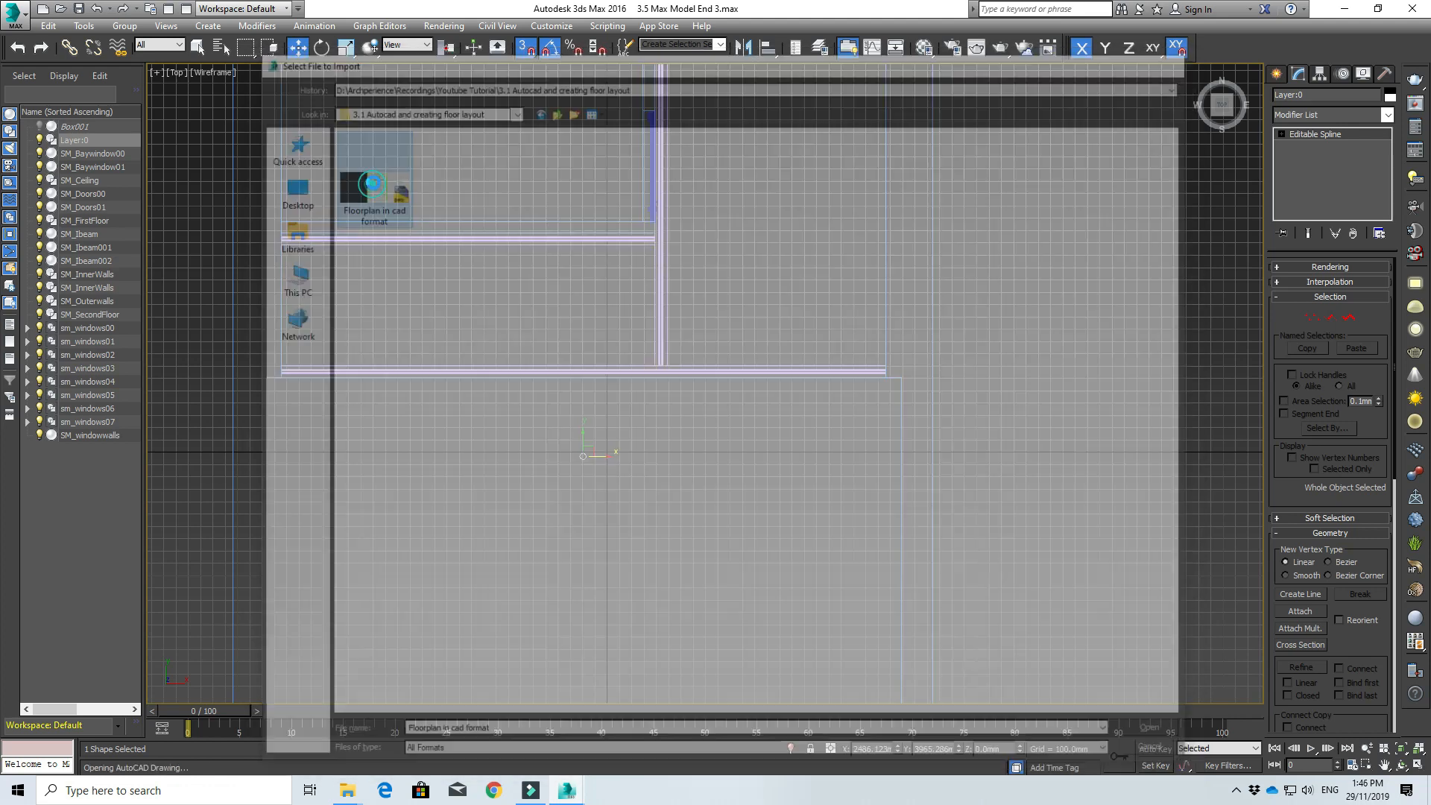
pyautogui.click(755, 600)
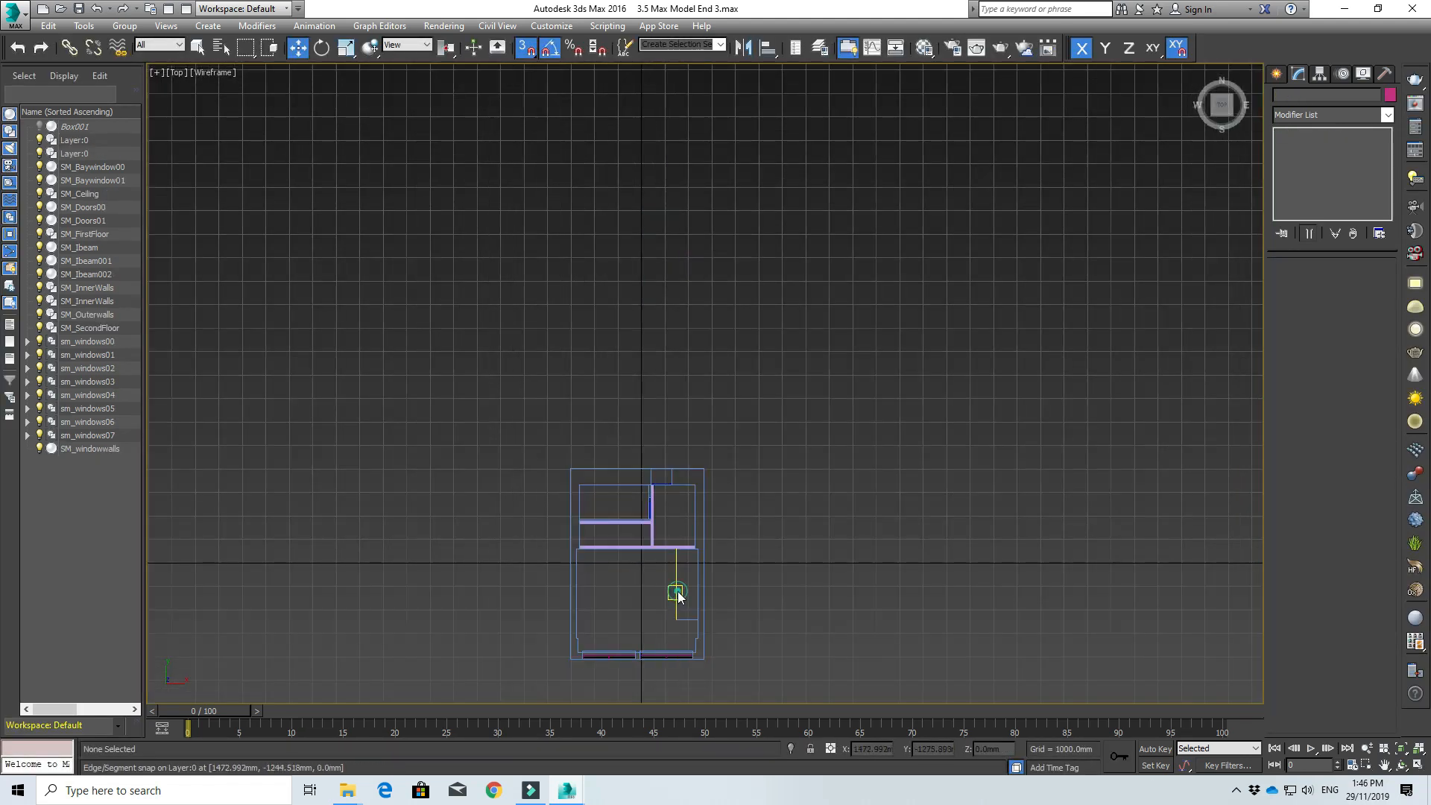
# - Select the duplicate Layer:0 floor plan spline lying away from the house model and delete it
pyautogui.click(678, 595)
pyautogui.scroll(-3, 758, 499)
pyautogui.moveTo(767, 352); pyautogui.dragTo(714, 516, button='middle')
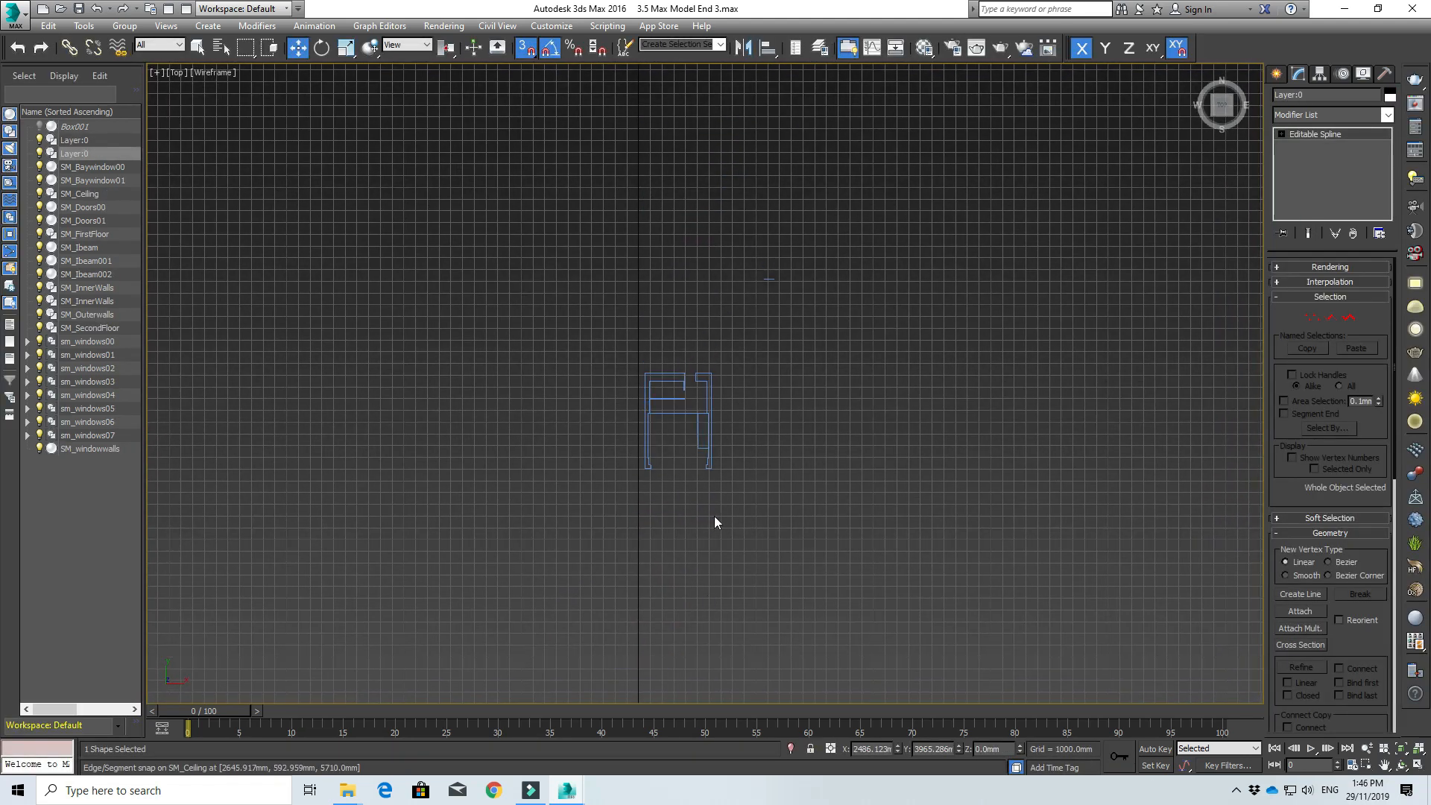
pyautogui.scroll(2, 714, 516)
pyautogui.moveTo(498, 164); pyautogui.dragTo(889, 478)
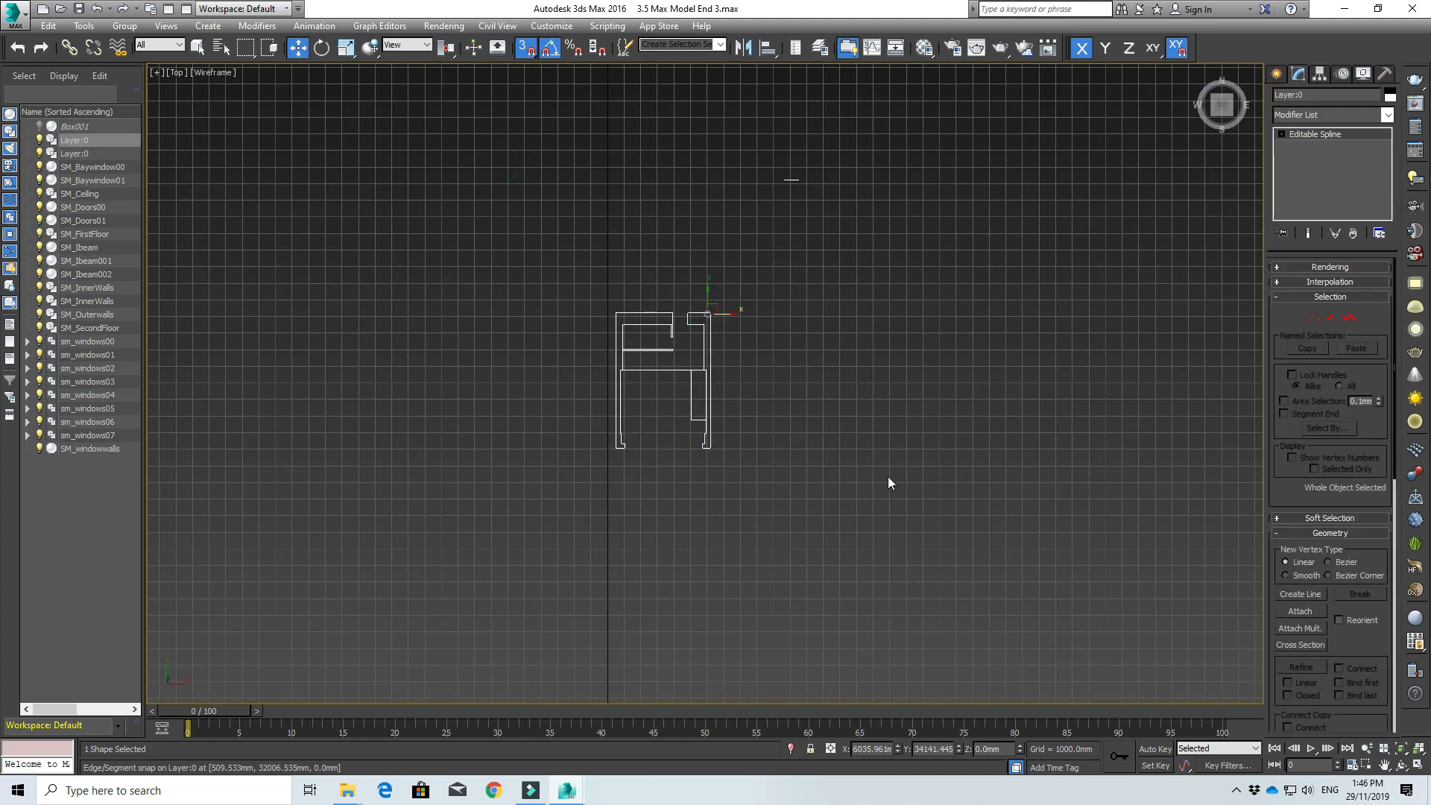
pyautogui.press('Delete')
# - Start a standard Box primitive and turn off Edge/Segment snapping so only Vertex snapping remains active
pyautogui.scroll(-3, 536, 611)
pyautogui.moveTo(537, 611); pyautogui.dragTo(569, 415, button='middle')
pyautogui.scroll(3, 578, 453)
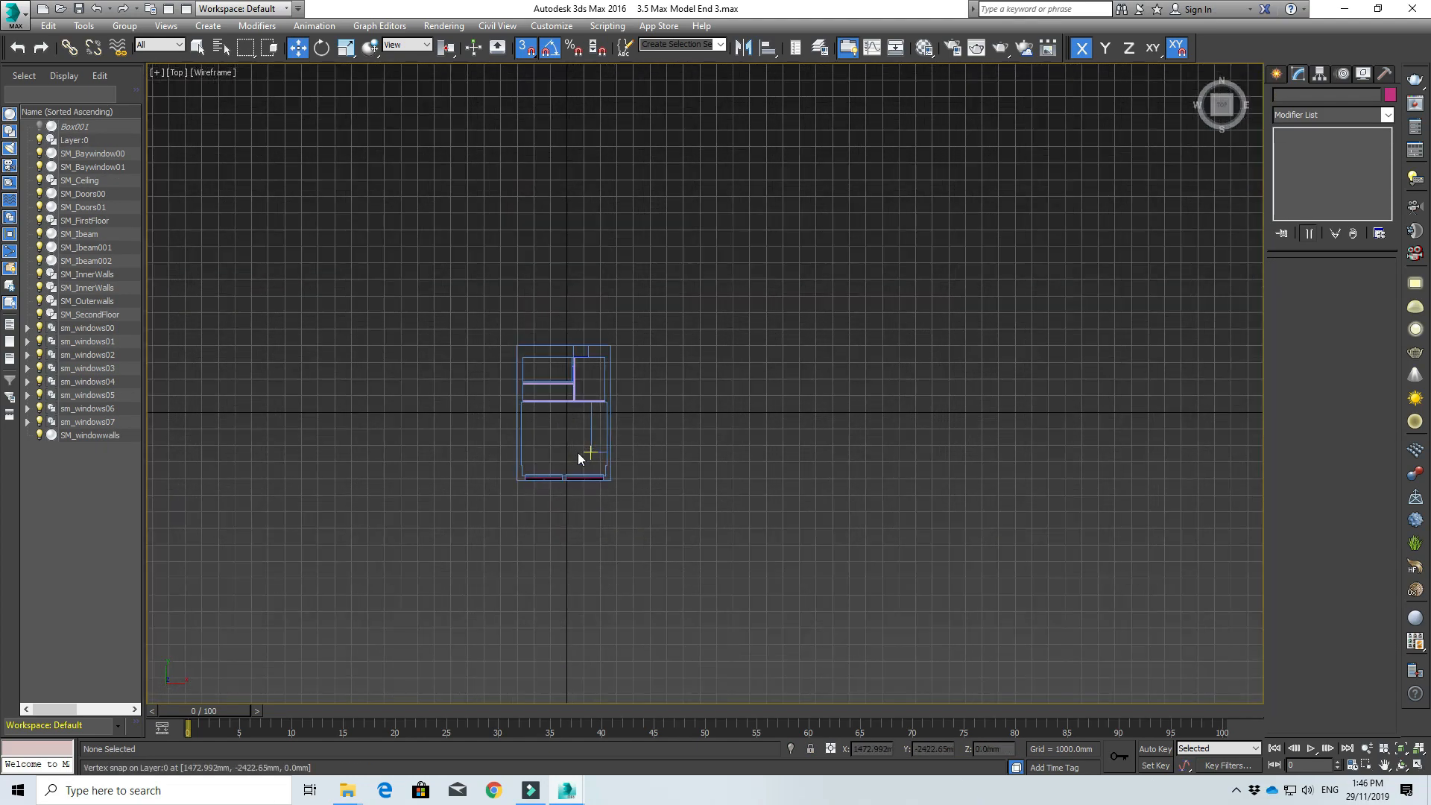
pyautogui.scroll(4, 579, 450)
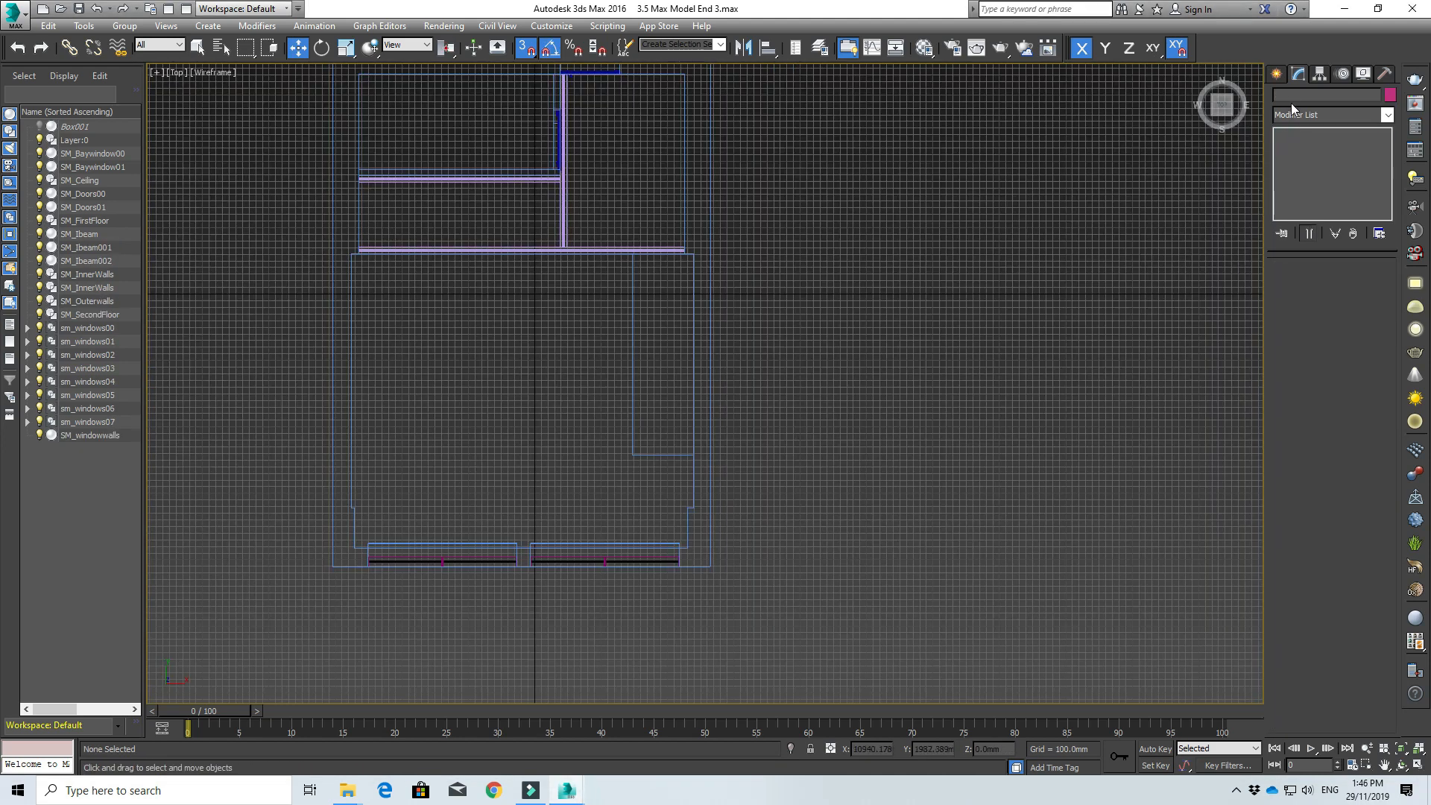
pyautogui.click(1276, 73)
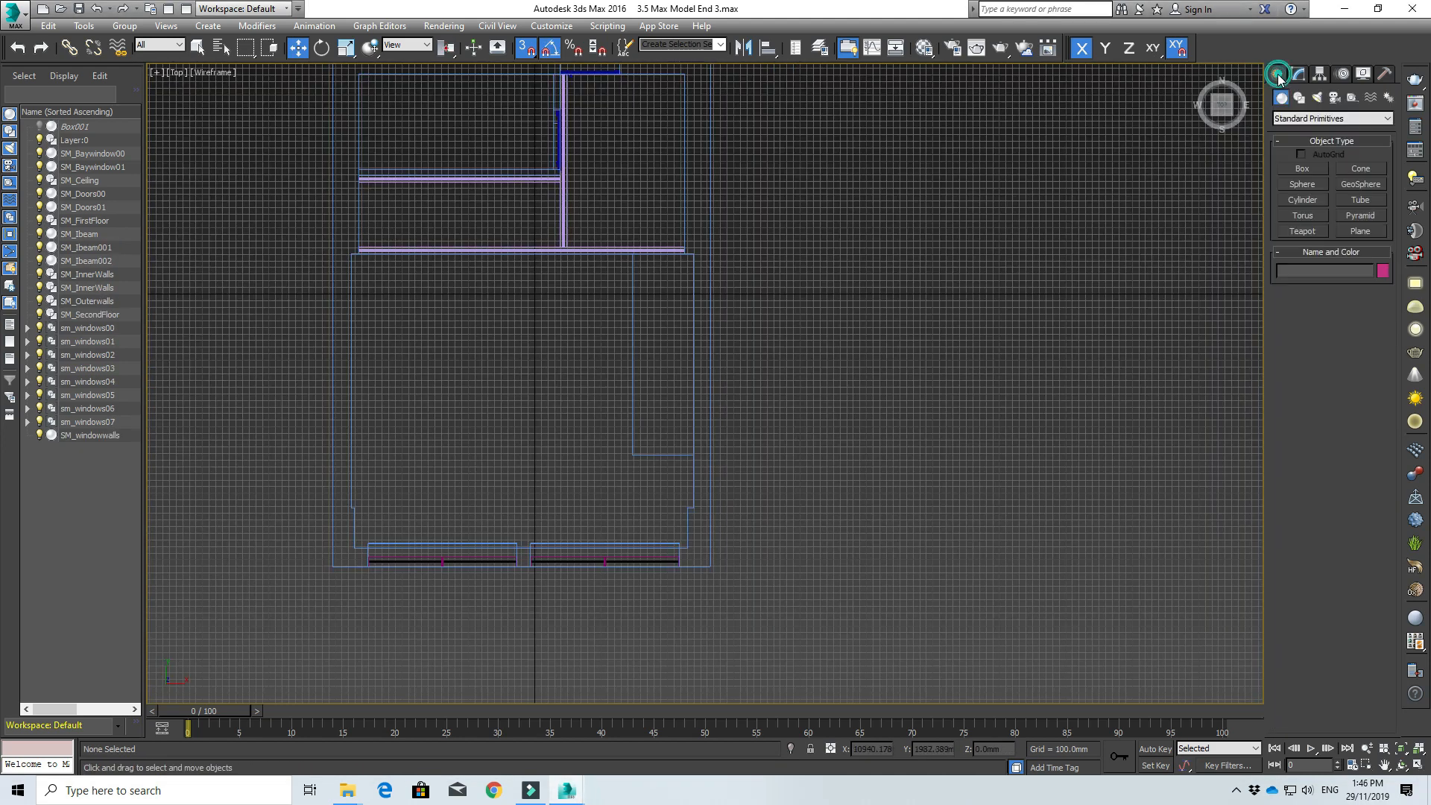
pyautogui.scroll(2, 1183, 226)
pyautogui.moveTo(630, 444); pyautogui.dragTo(1091, 456, button='middle')
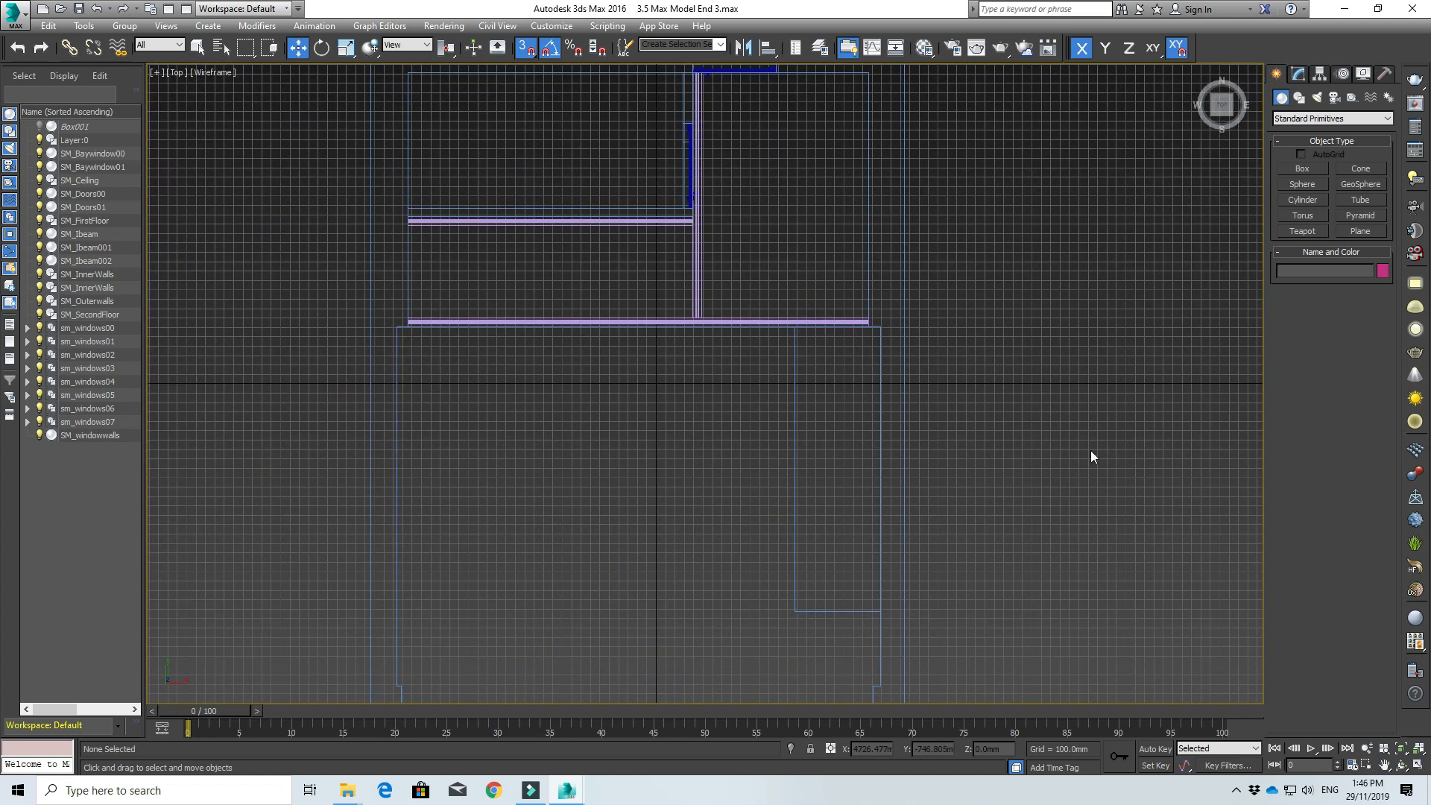
pyautogui.click(1301, 169)
pyautogui.scroll(1, 768, 369)
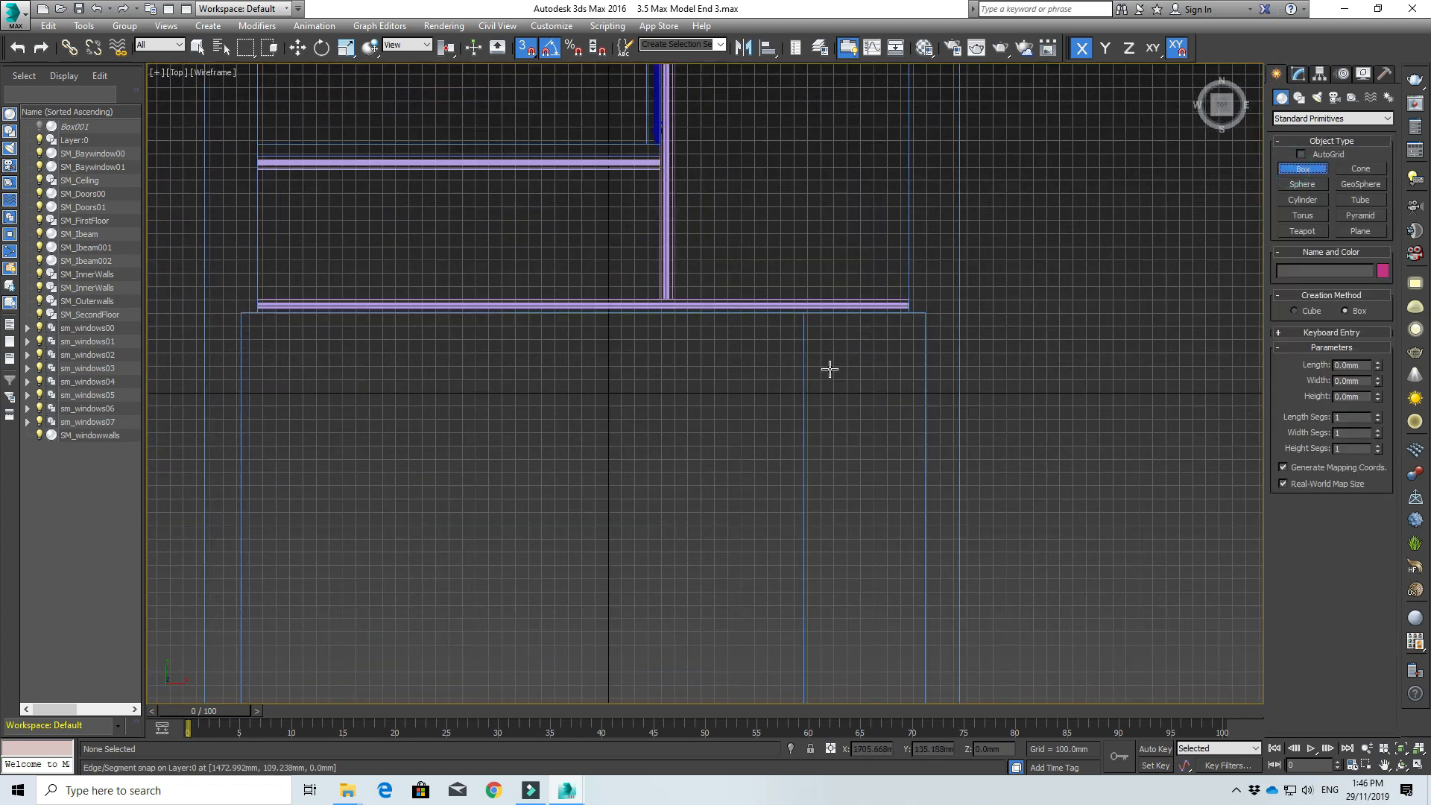
pyautogui.scroll(2, 802, 322)
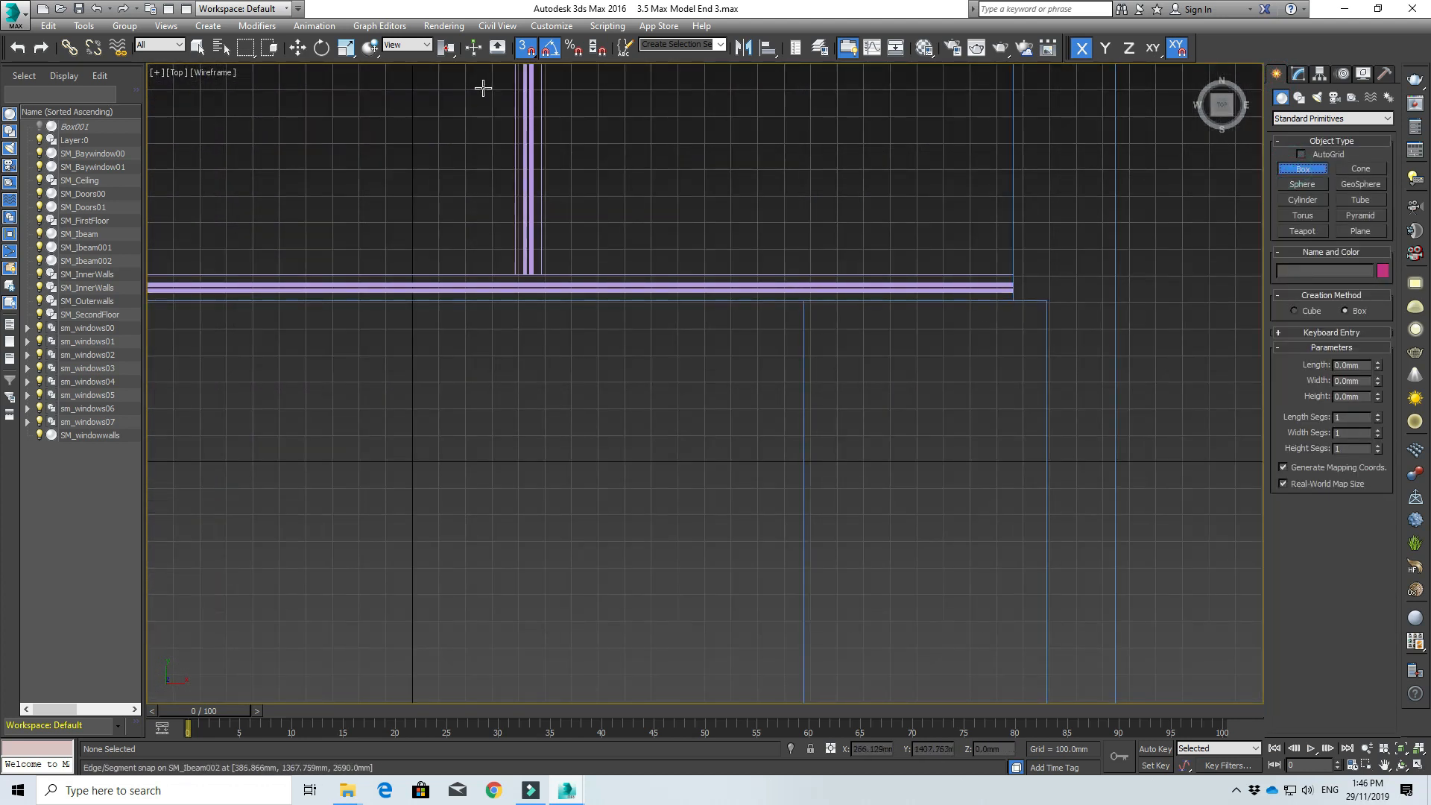
pyautogui.rightClick(526, 48)
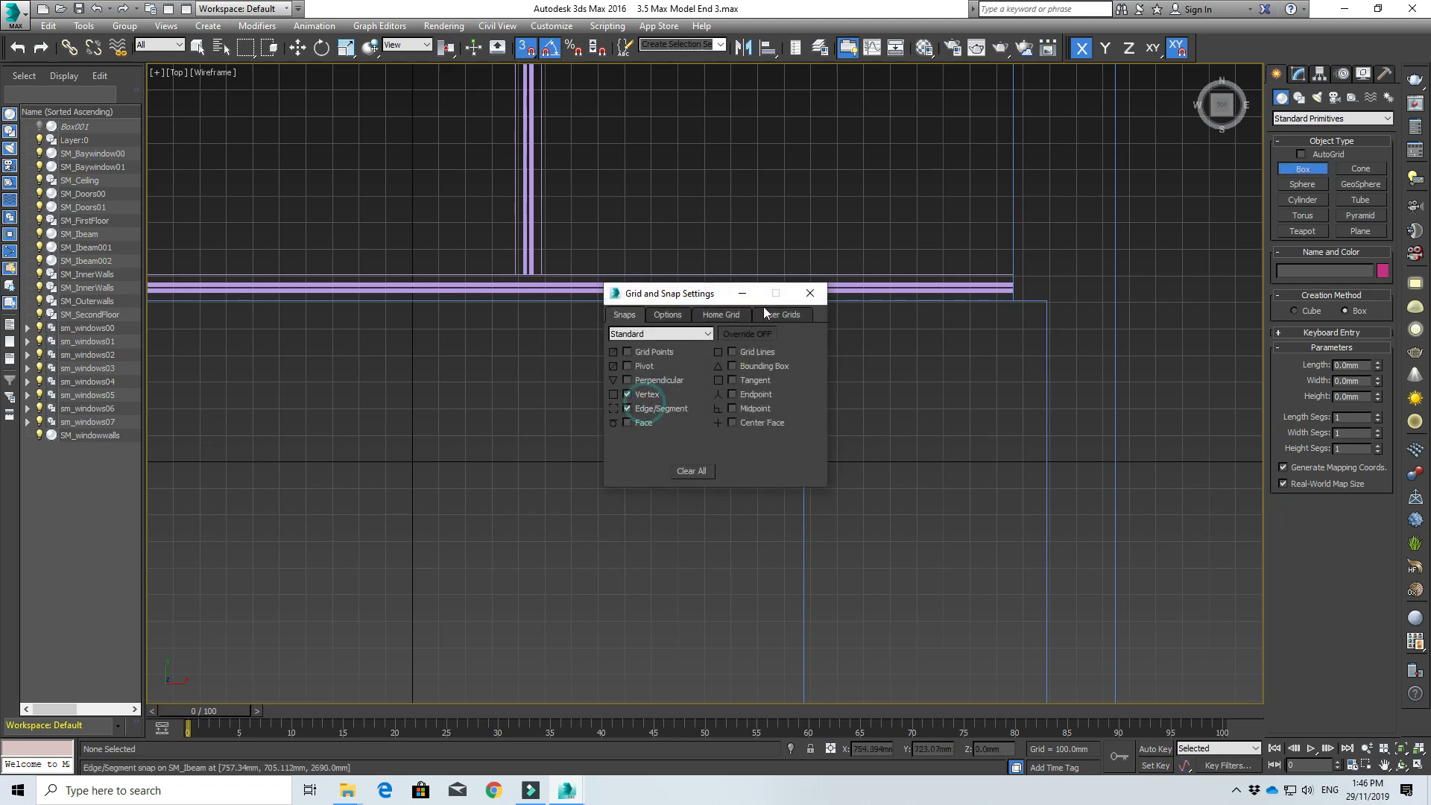
pyautogui.click(627, 408)
pyautogui.click(807, 294)
# - Draw a box across the narrow strip's inner end and give it a 250 mm length, 1000 mm width and -80 mm height
pyautogui.scroll(1, 814, 317)
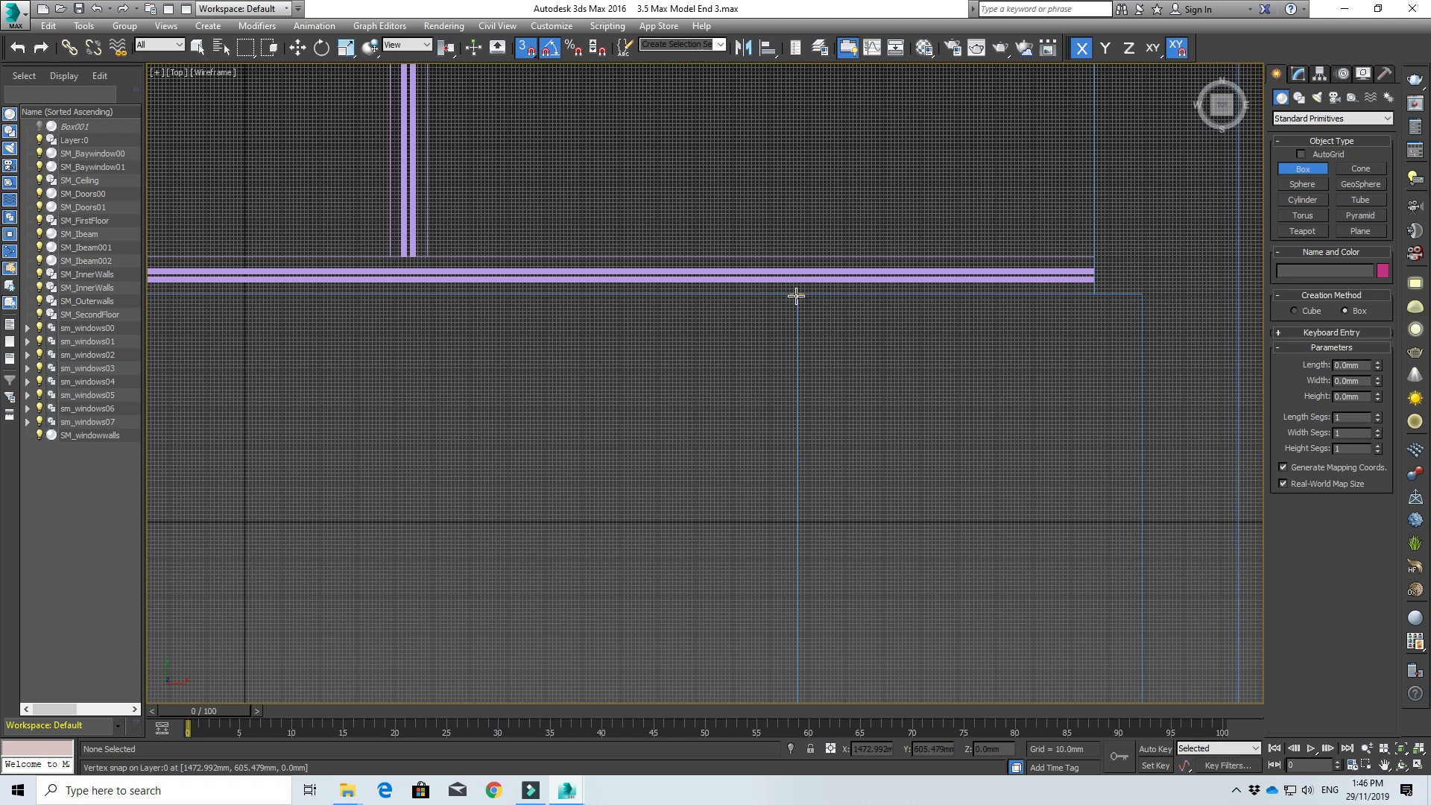
pyautogui.moveTo(796, 296); pyautogui.dragTo(1143, 352)
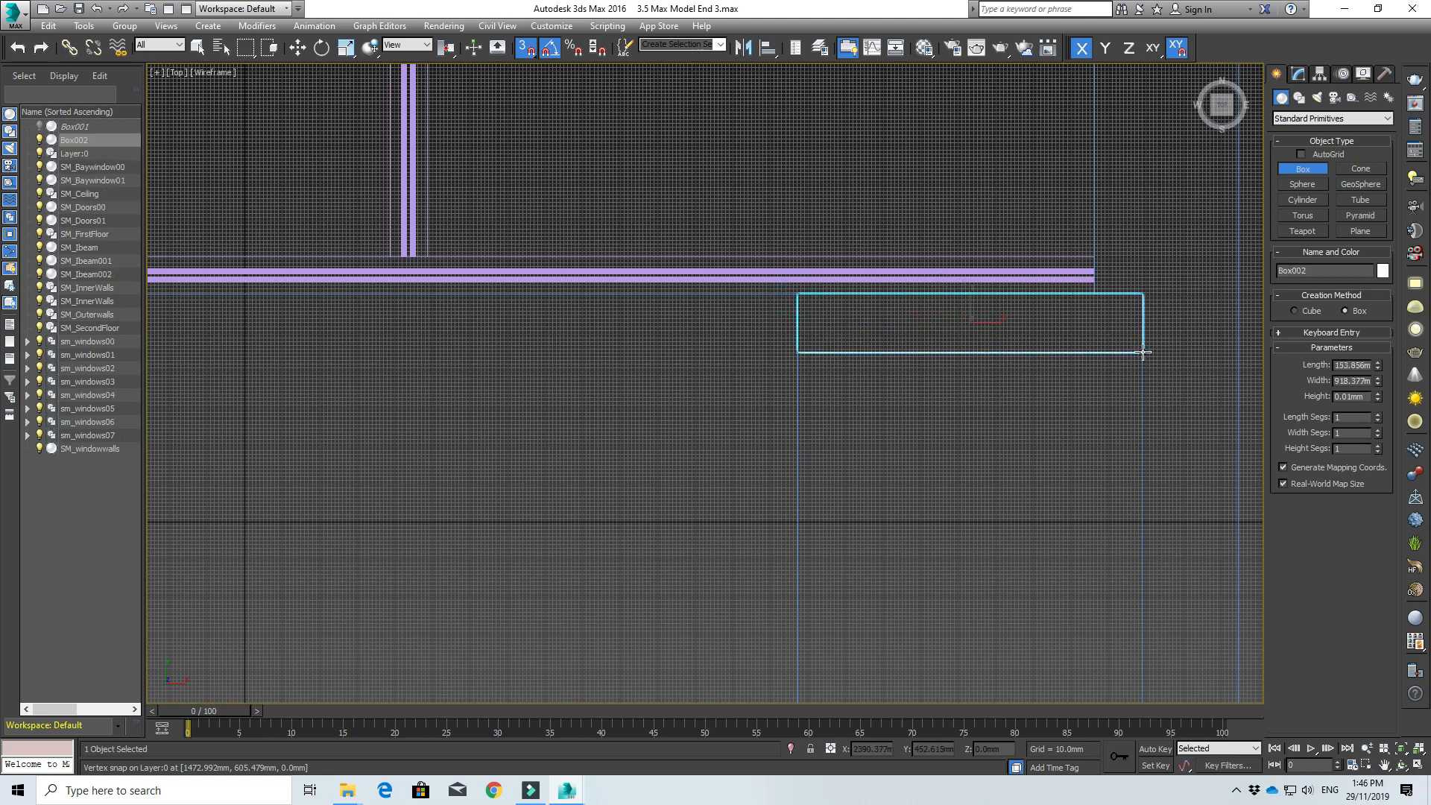
pyautogui.click(1353, 365)
pyautogui.doubleClick(1350, 364)
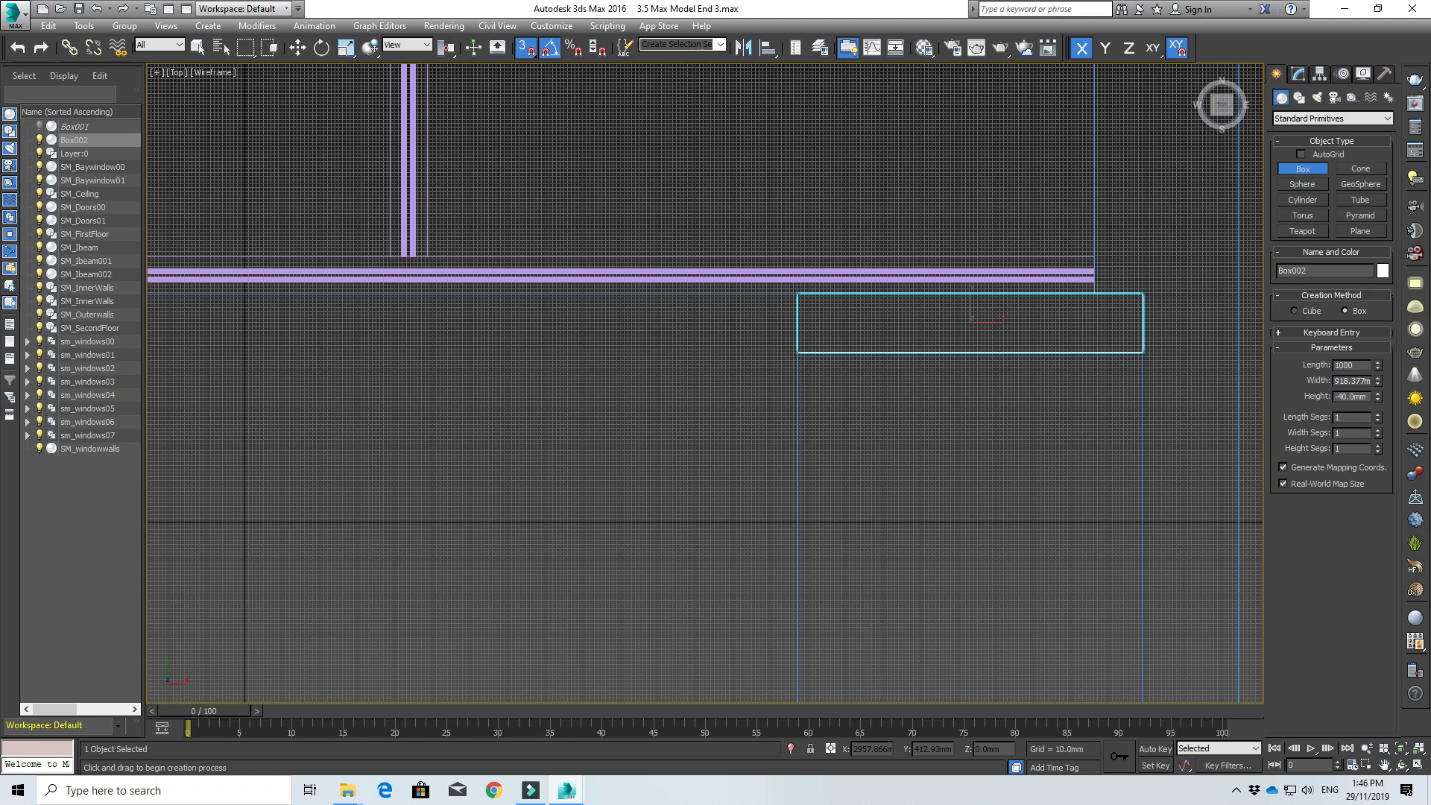
pyautogui.press('Return')
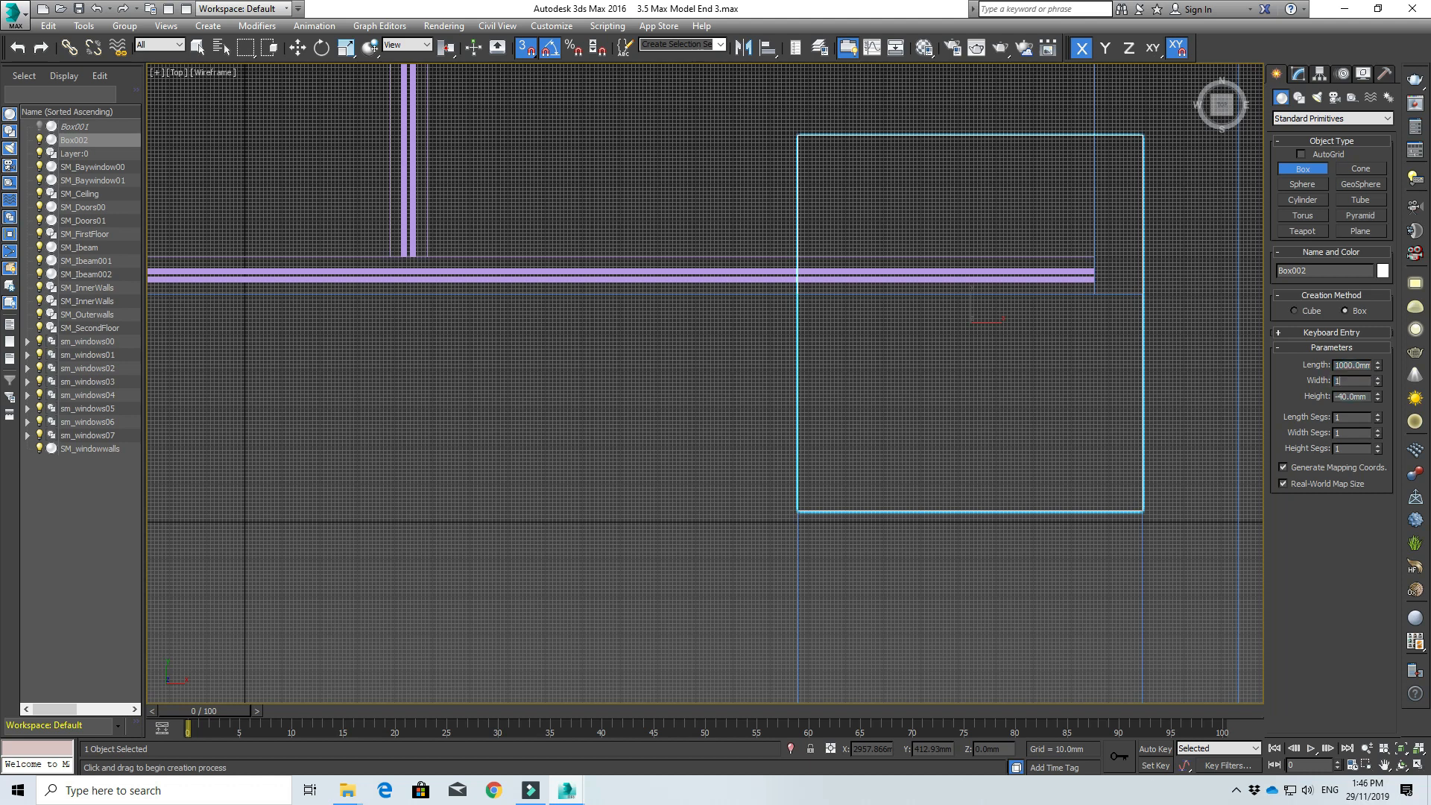
pyautogui.write('1000')
pyautogui.press('Tab')
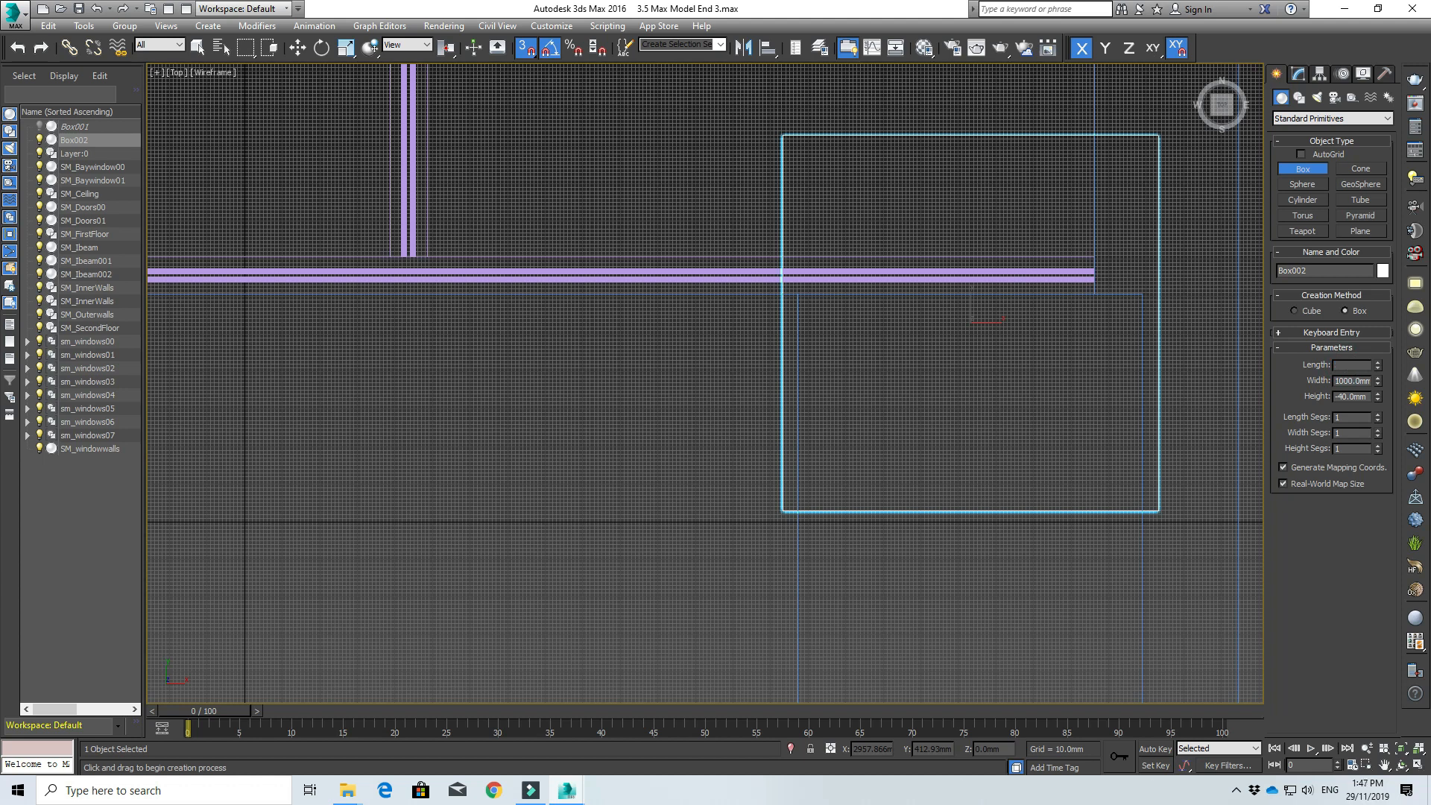
pyautogui.press('Return')
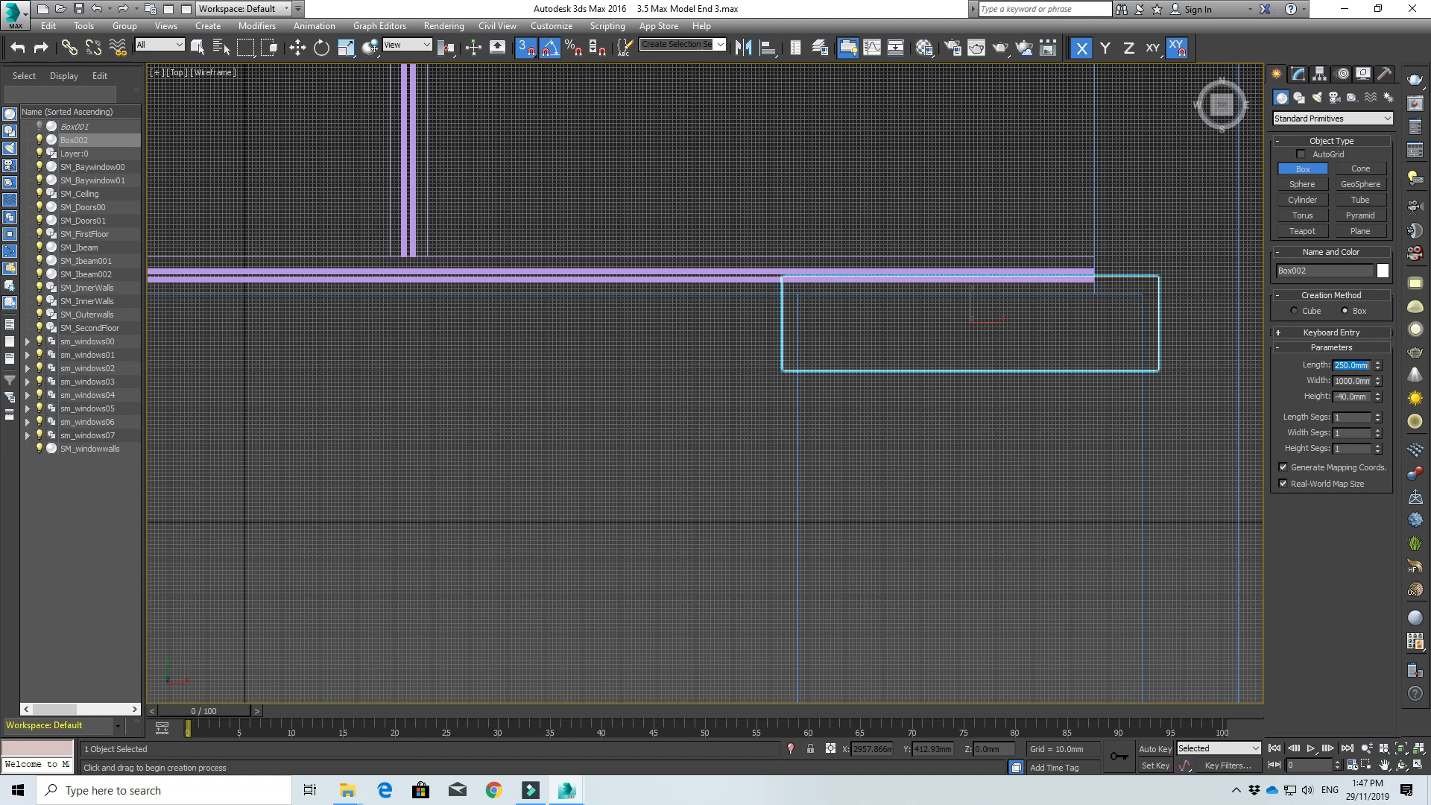
pyautogui.click(1352, 396)
pyautogui.press('Tab')
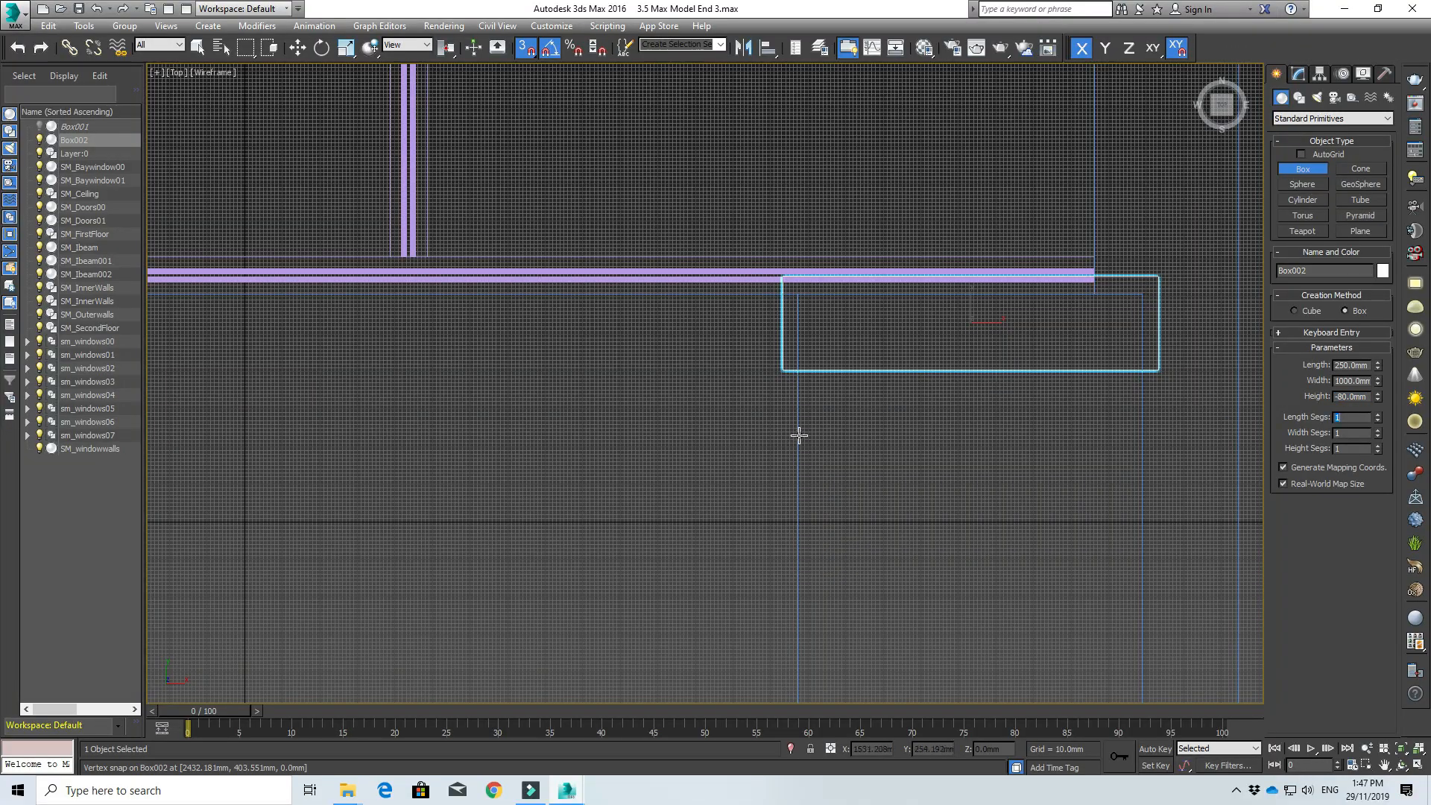
# - Compare the box with the floor plan strip's side lines and set its width to 900 mm
pyautogui.moveTo(786, 446)
pyautogui.keyDown('alt'); pyautogui.mouseDown(button='middle')
pyautogui.moveTo(857, 342)
pyautogui.moveTo(902, 325)
pyautogui.moveTo(776, 418)
pyautogui.moveTo(783, 458)
pyautogui.mouseUp(button='middle'); pyautogui.keyUp('alt')
pyautogui.scroll(-2, 902, 326)
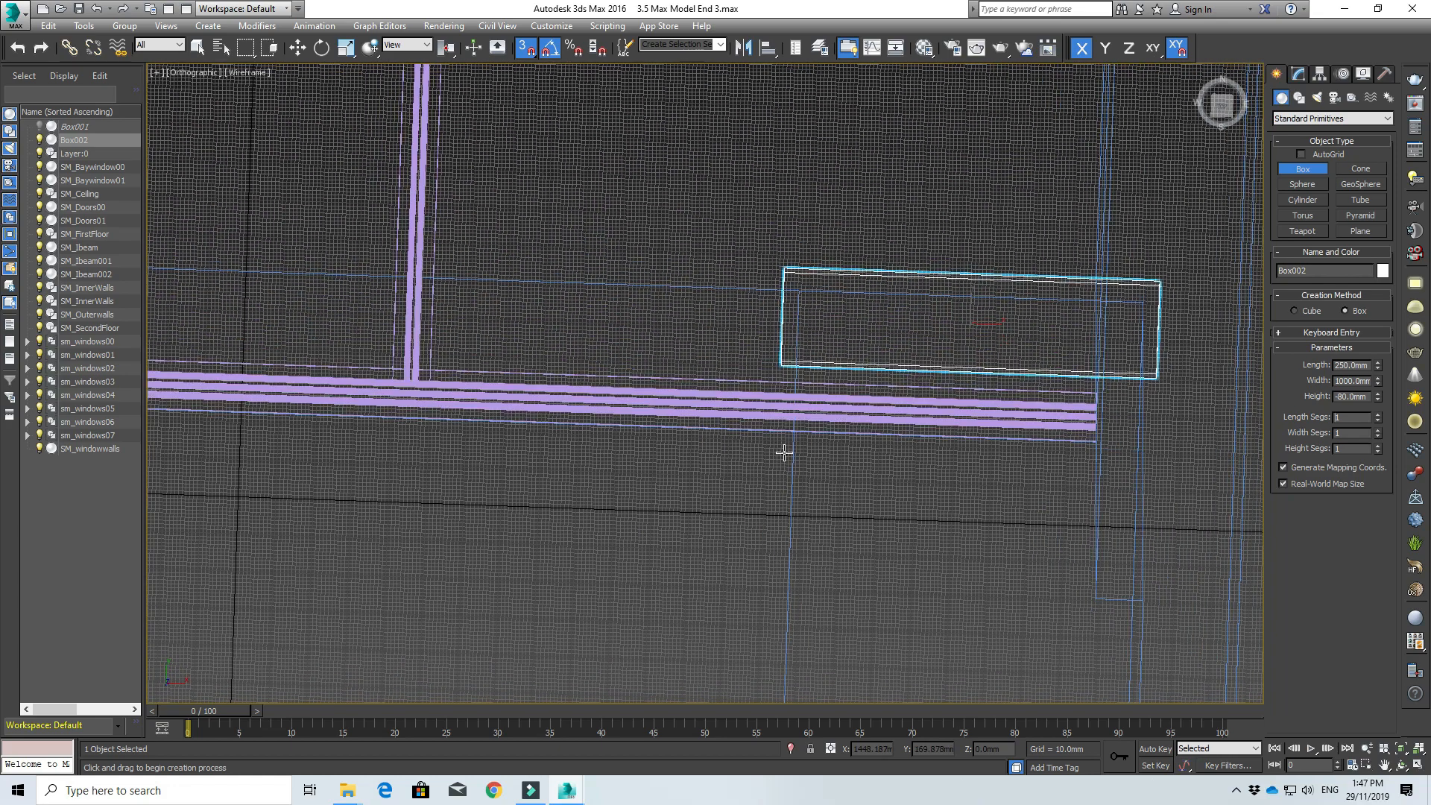
pyautogui.scroll(-2, 784, 452)
pyautogui.scroll(-1, 892, 444)
pyautogui.scroll(1, 896, 473)
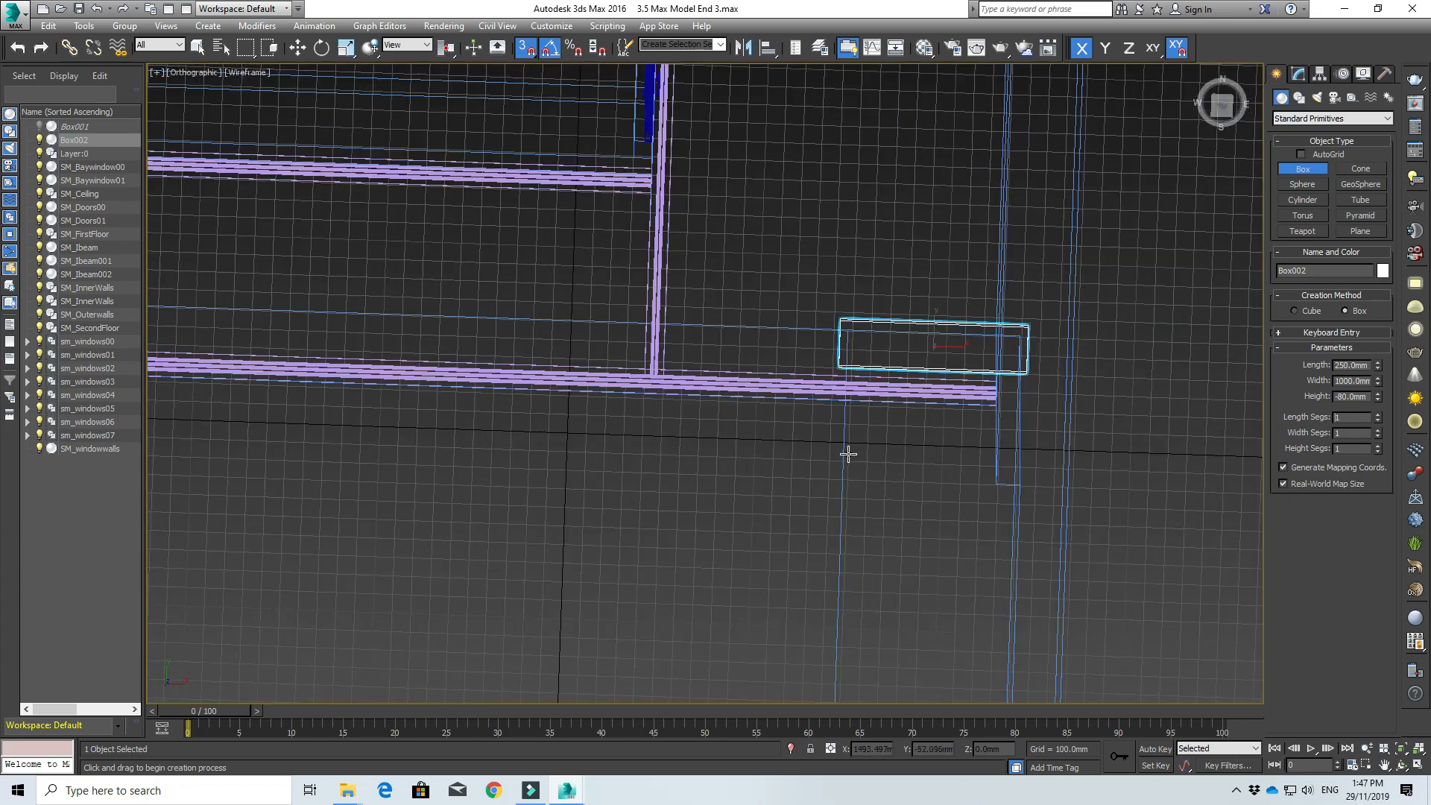
pyautogui.press('t')
pyautogui.scroll(-3, 869, 472)
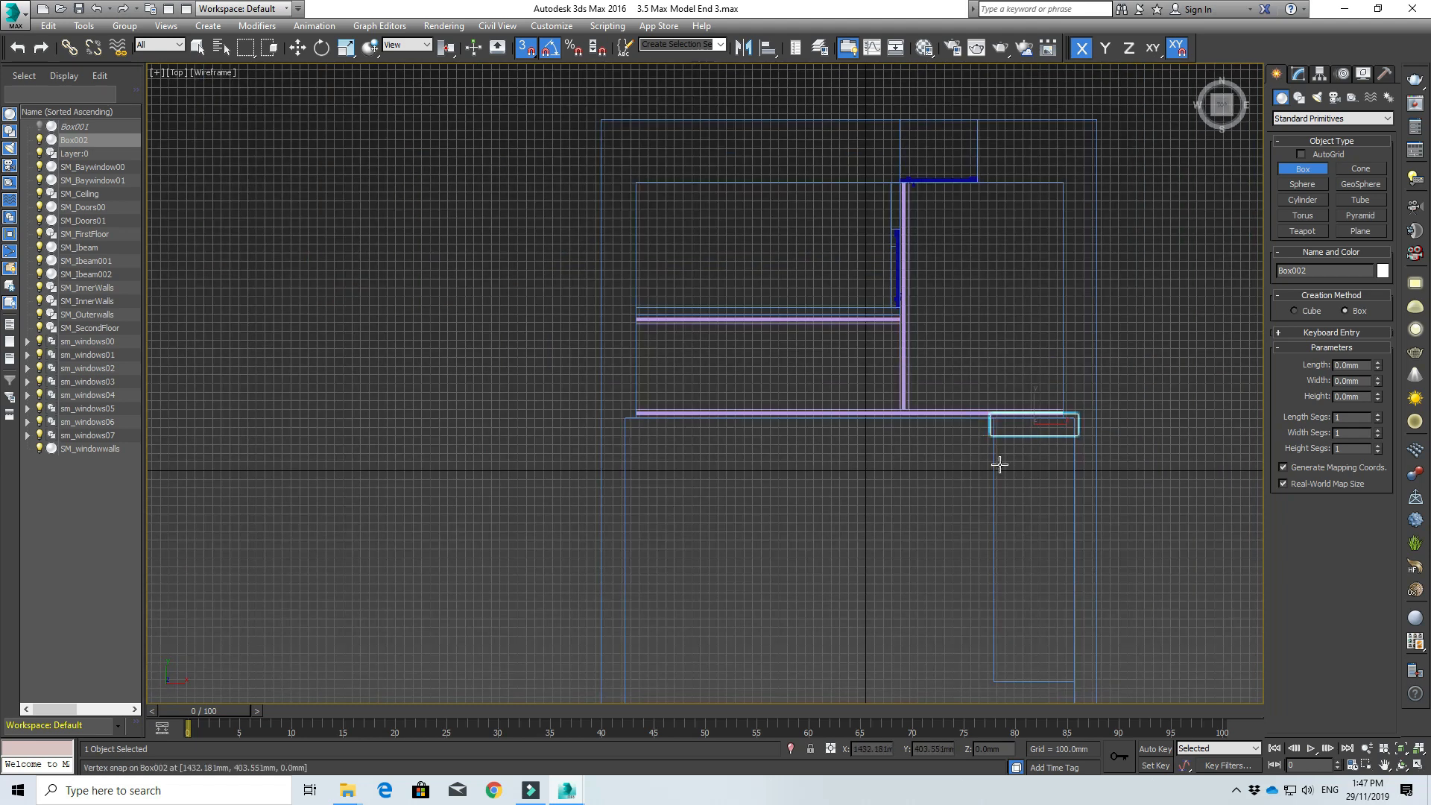
pyautogui.moveTo(999, 465); pyautogui.dragTo(754, 451, button='middle')
pyautogui.scroll(3, 754, 451)
pyautogui.scroll(1, 965, 360)
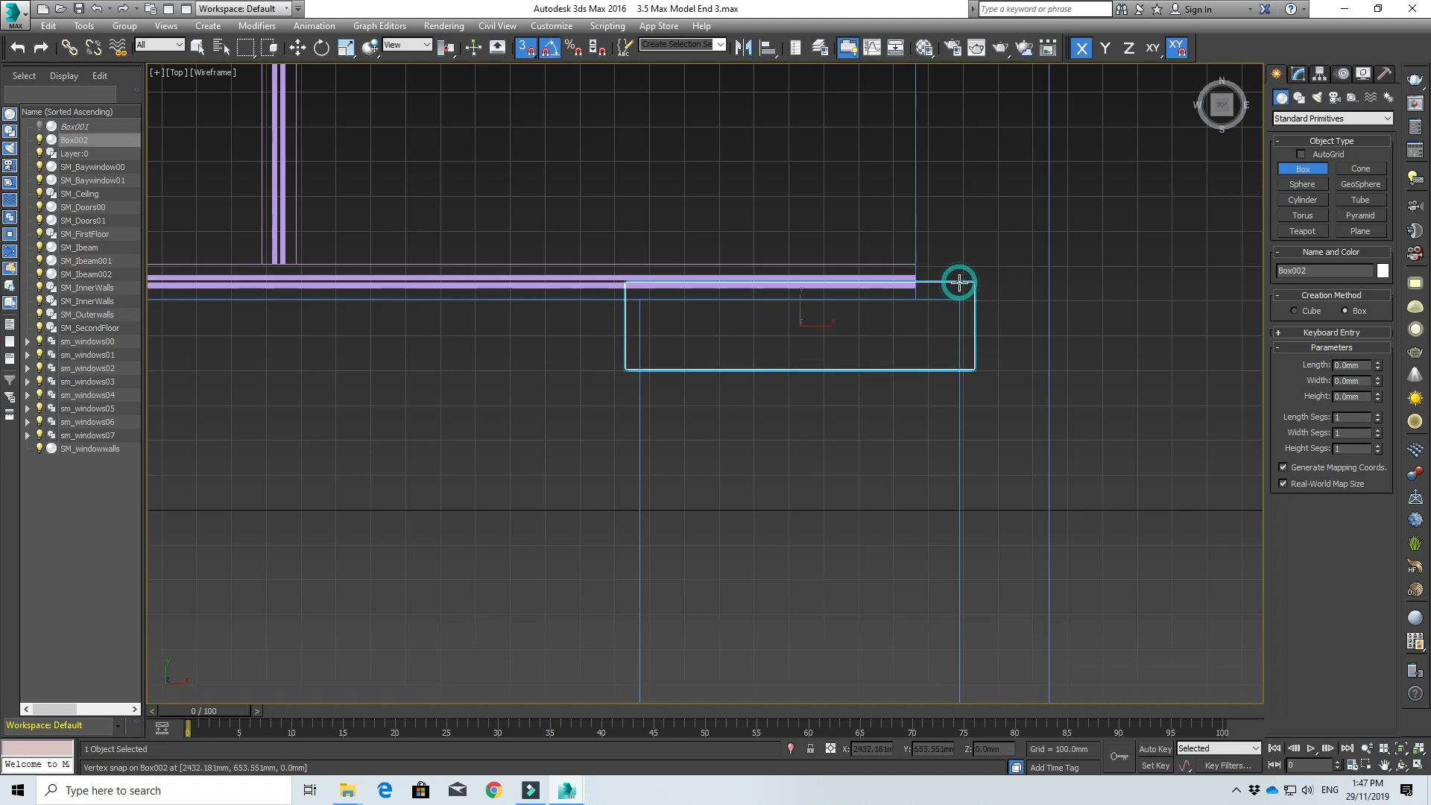
pyautogui.click(1298, 74)
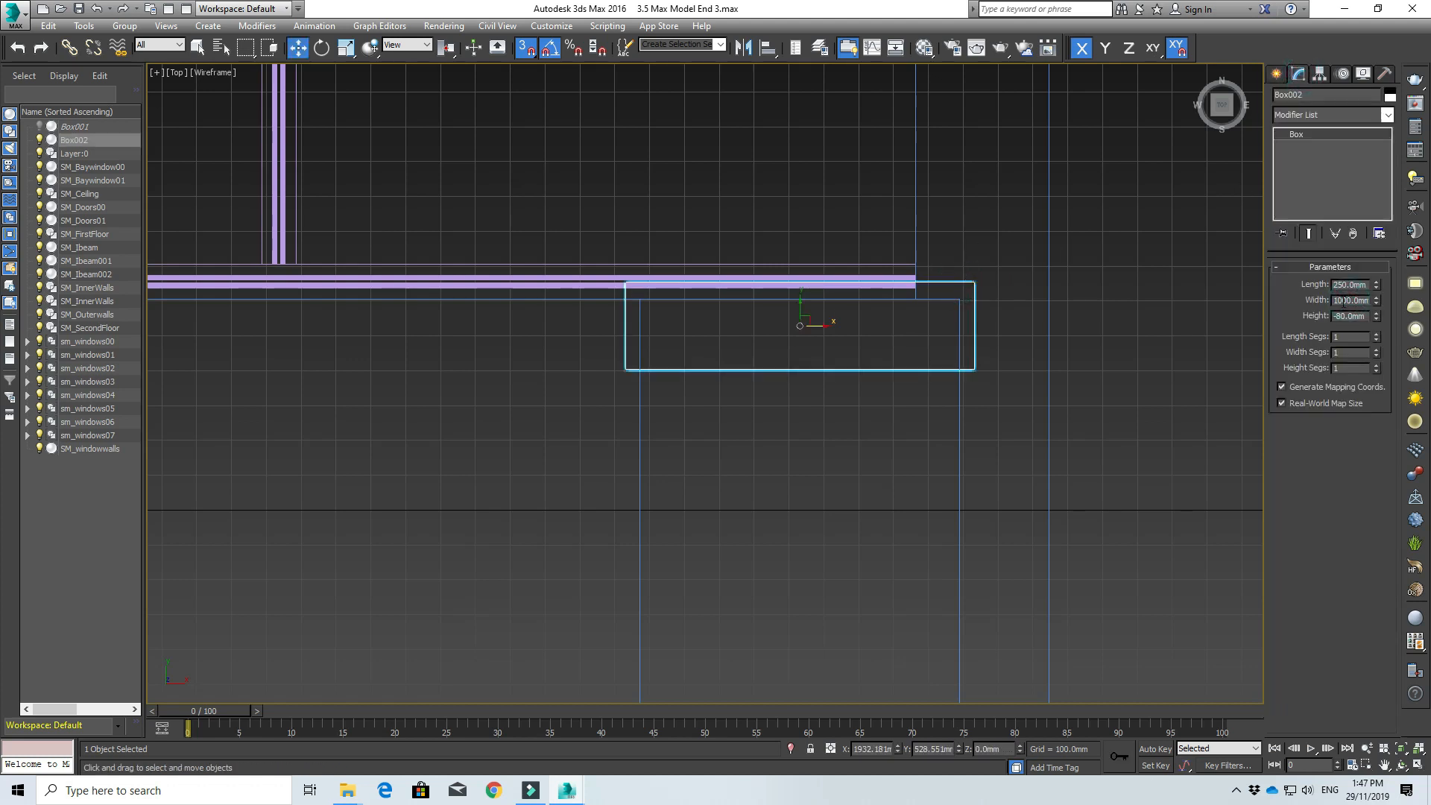
pyautogui.doubleClick(1341, 300)
pyautogui.write('900')
pyautogui.press('Tab')
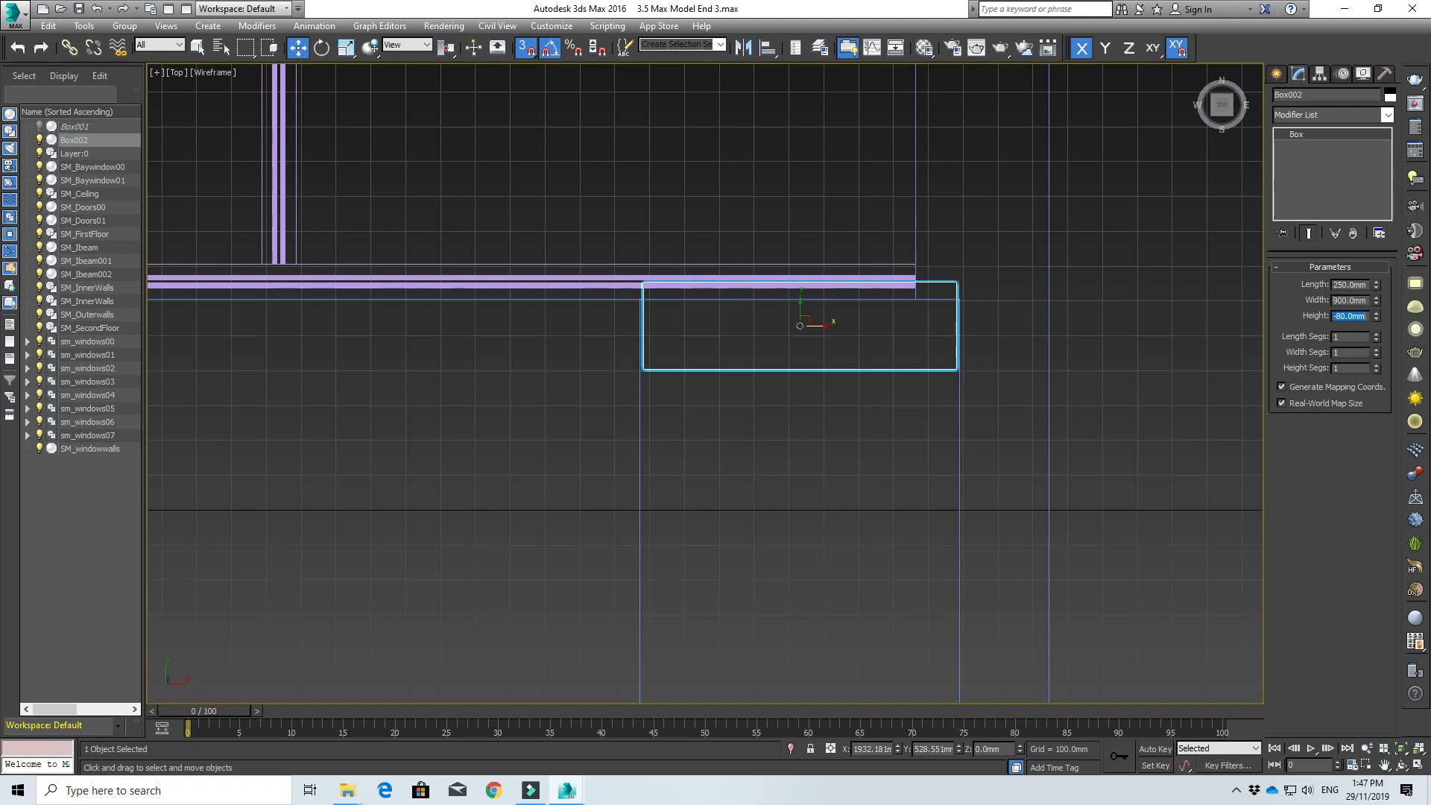
# - Check the resized box's fit against the strip outline and the second floor's I-beam, from above and in an orbited view
pyautogui.scroll(2, 847, 358)
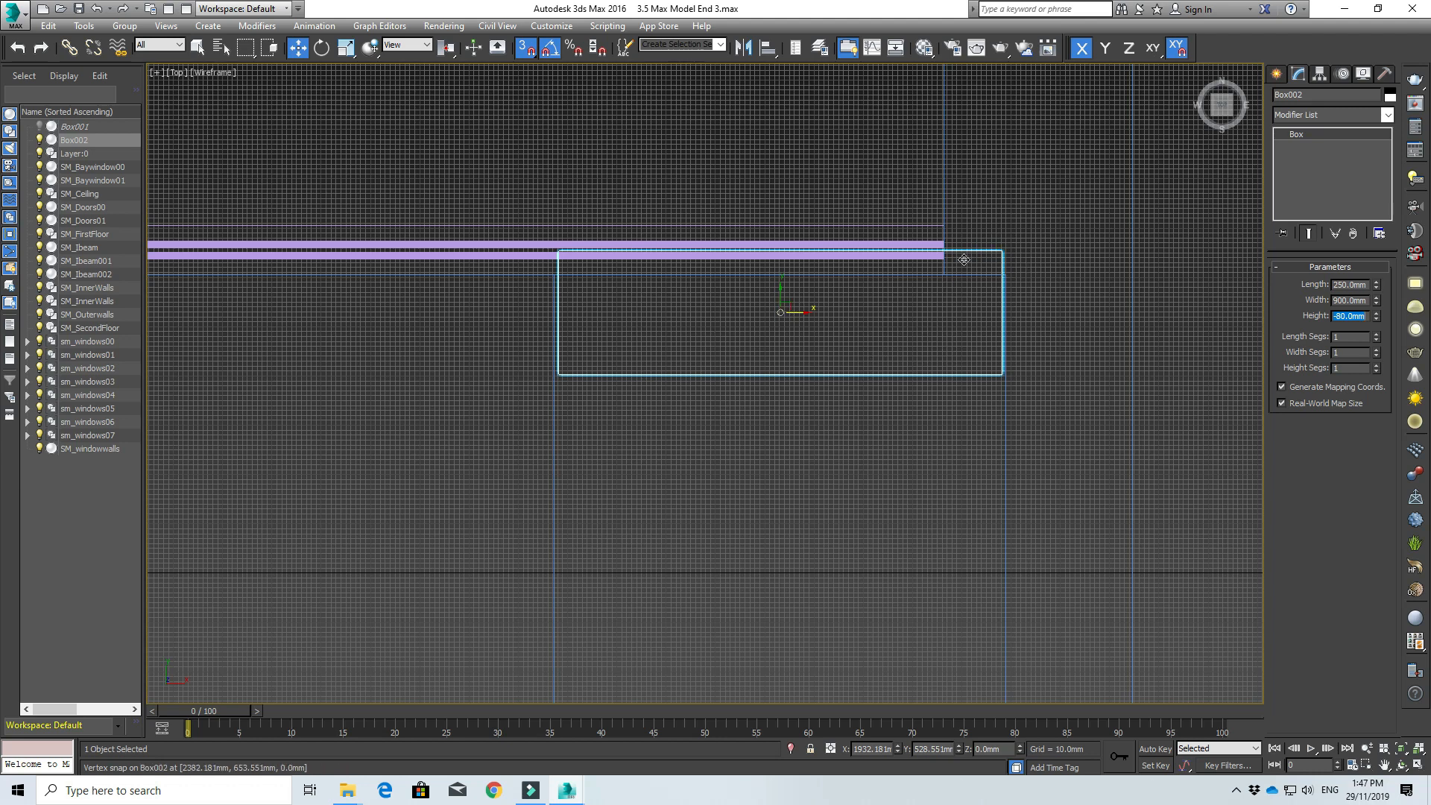
pyautogui.scroll(-2, 743, 324)
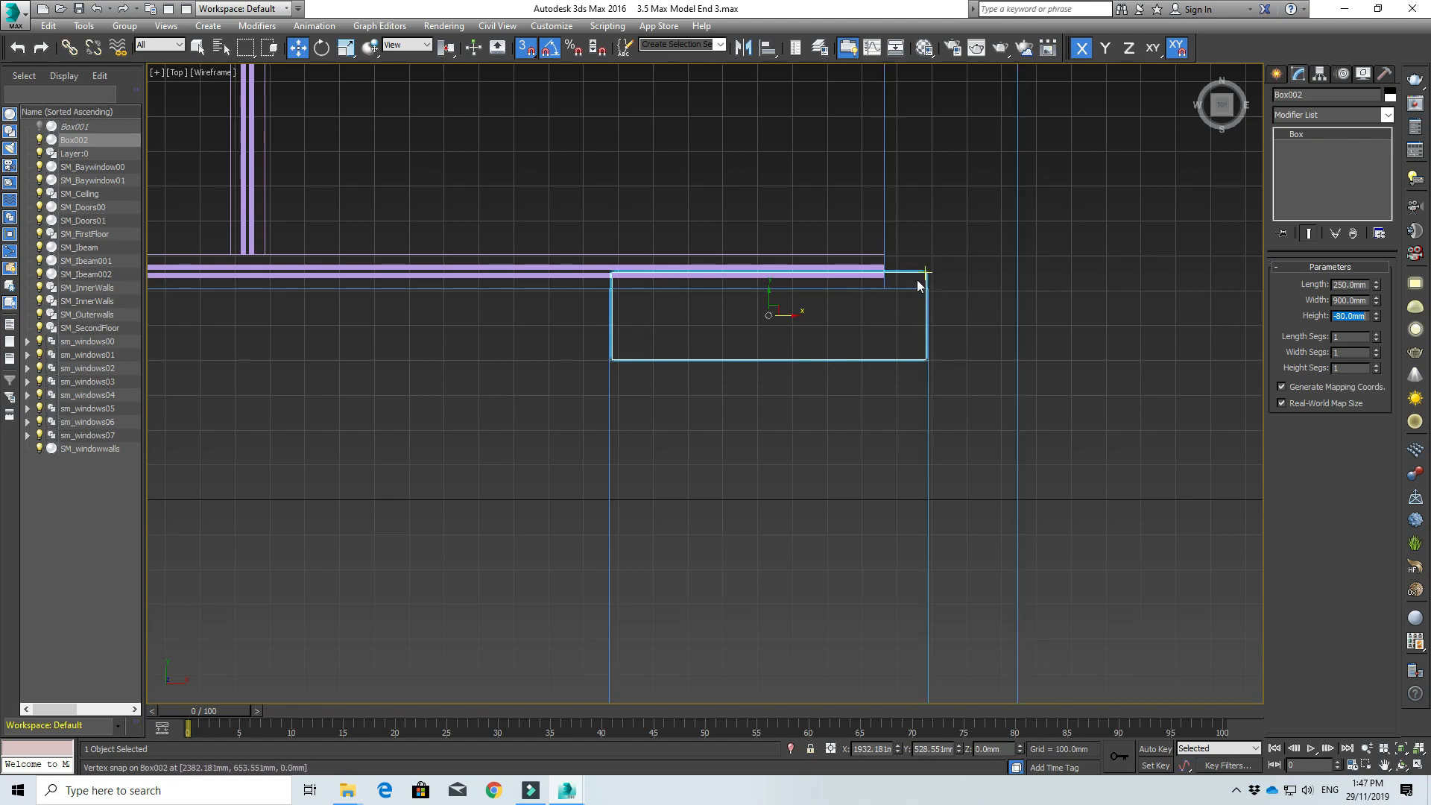
pyautogui.keyDown('alt'); pyautogui.moveTo(910, 310); pyautogui.dragTo(835, 267, button='middle'); pyautogui.keyUp('alt')
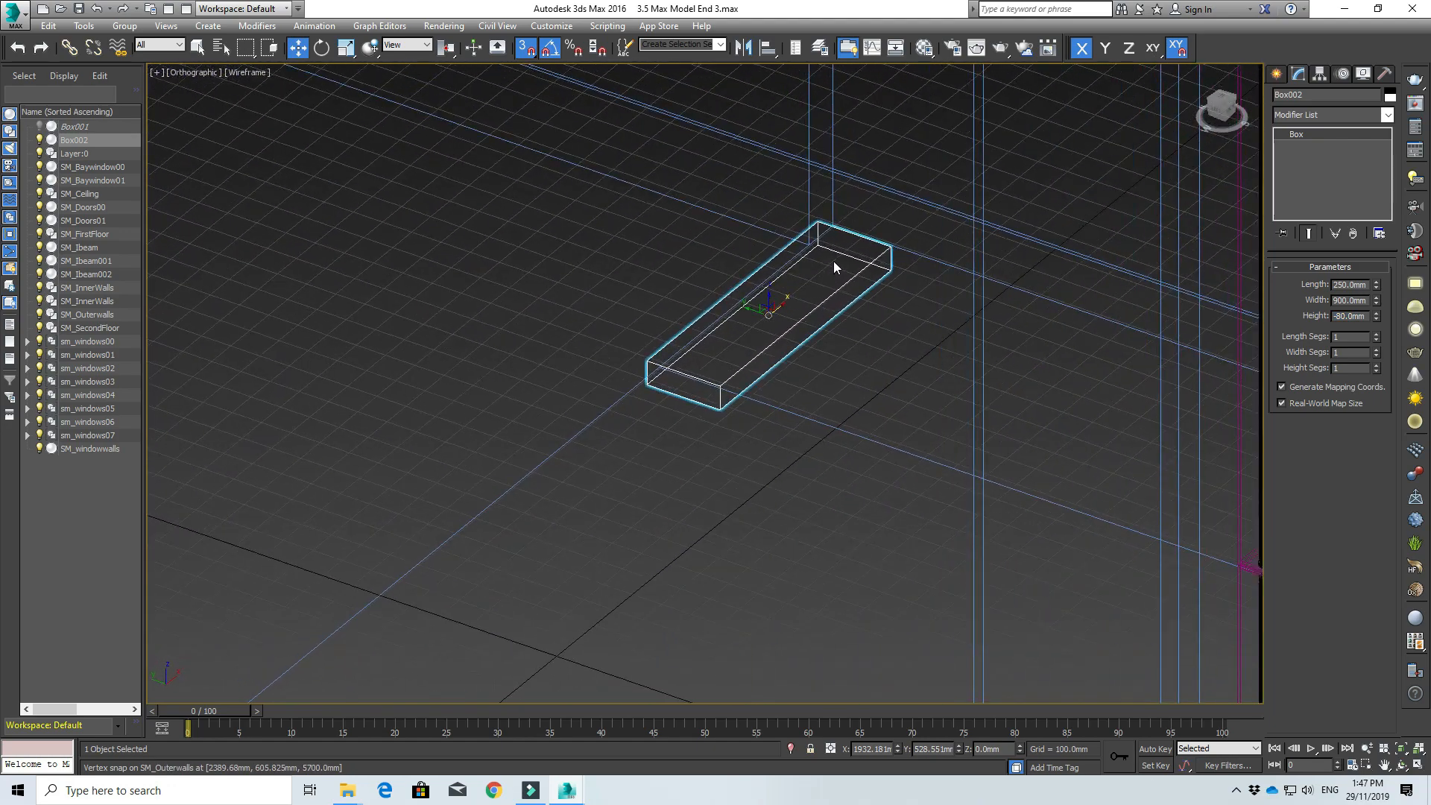
pyautogui.keyDown('alt'); pyautogui.moveTo(873, 326); pyautogui.dragTo(726, 445, button='middle'); pyautogui.keyUp('alt')
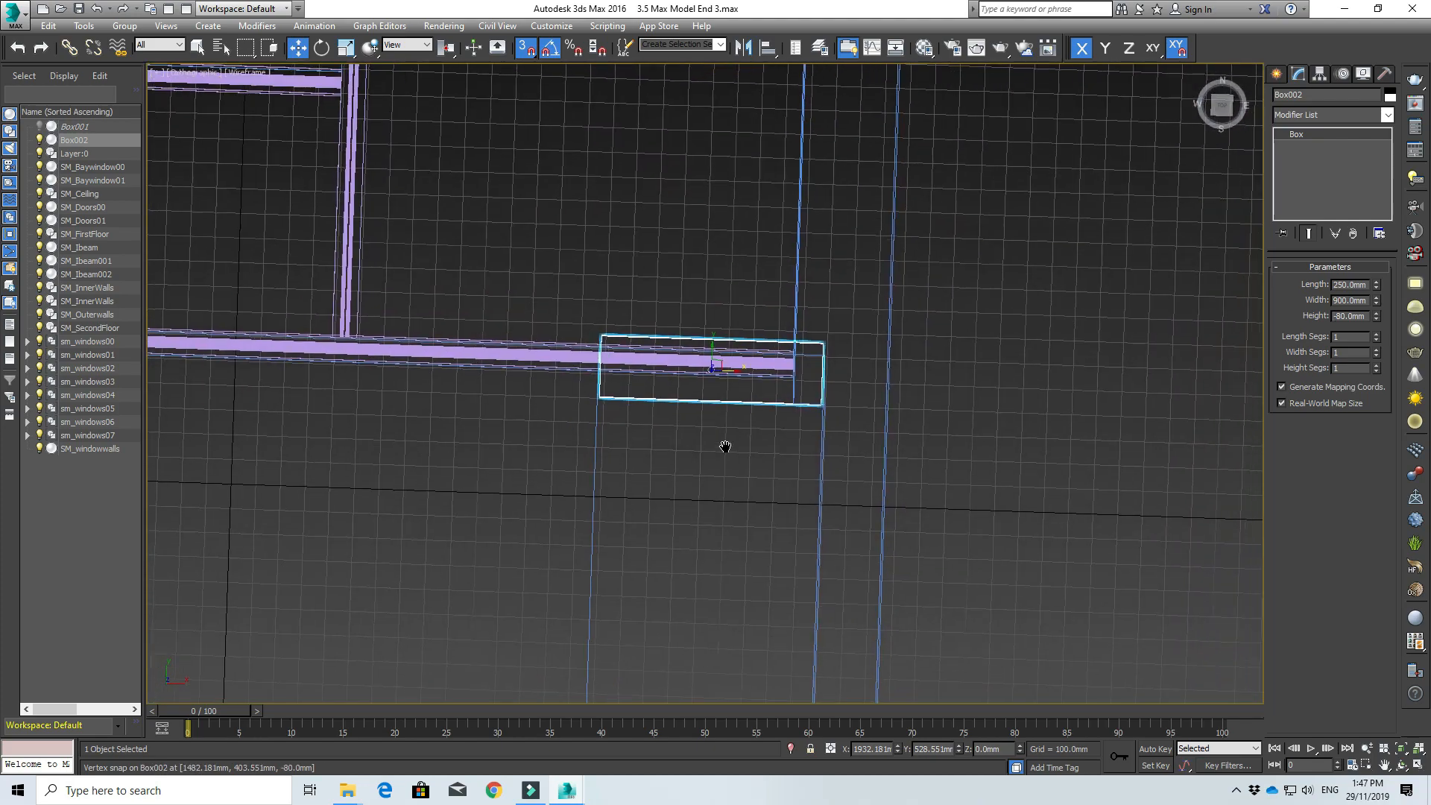
pyautogui.press('t')
pyautogui.scroll(-5, 795, 348)
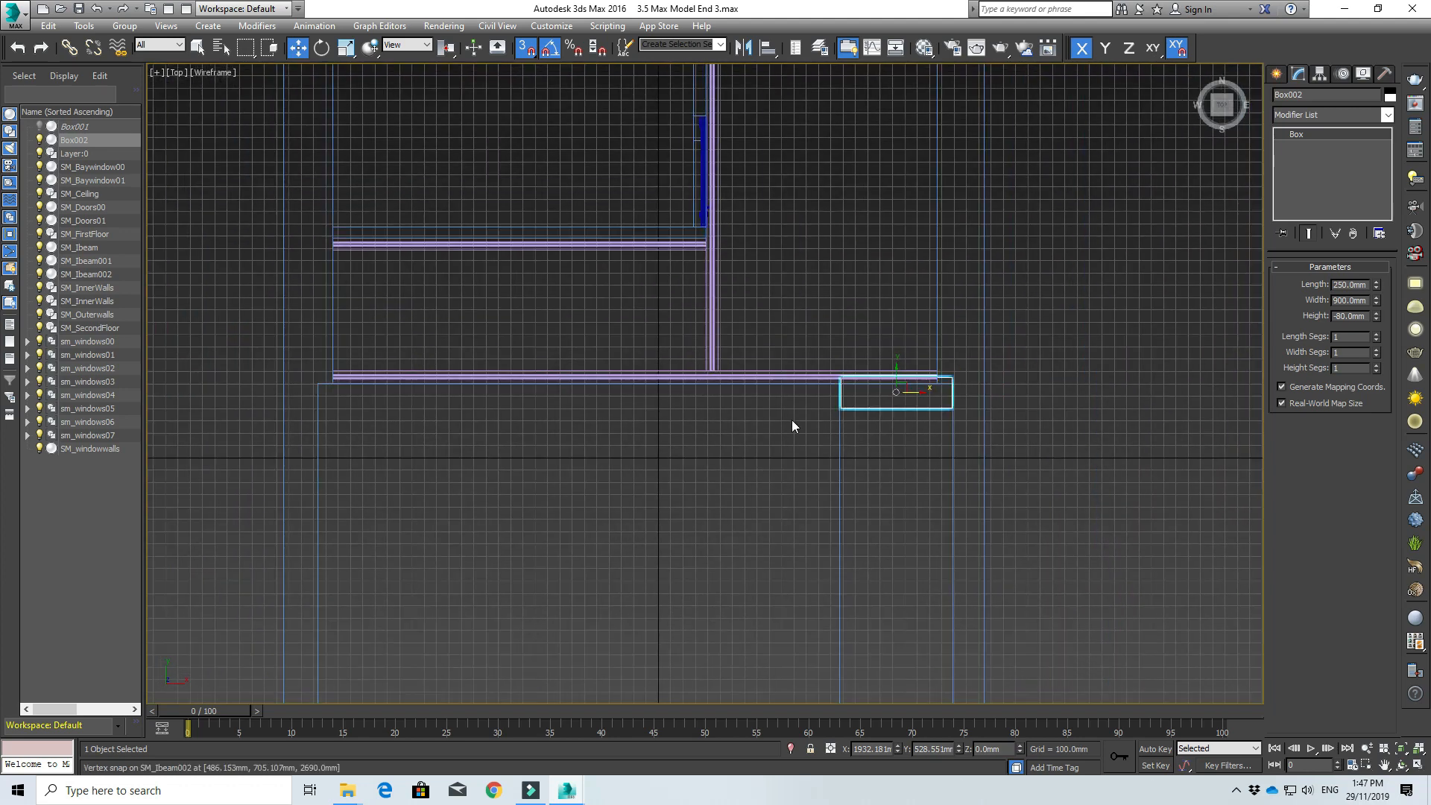
pyautogui.scroll(5, 869, 398)
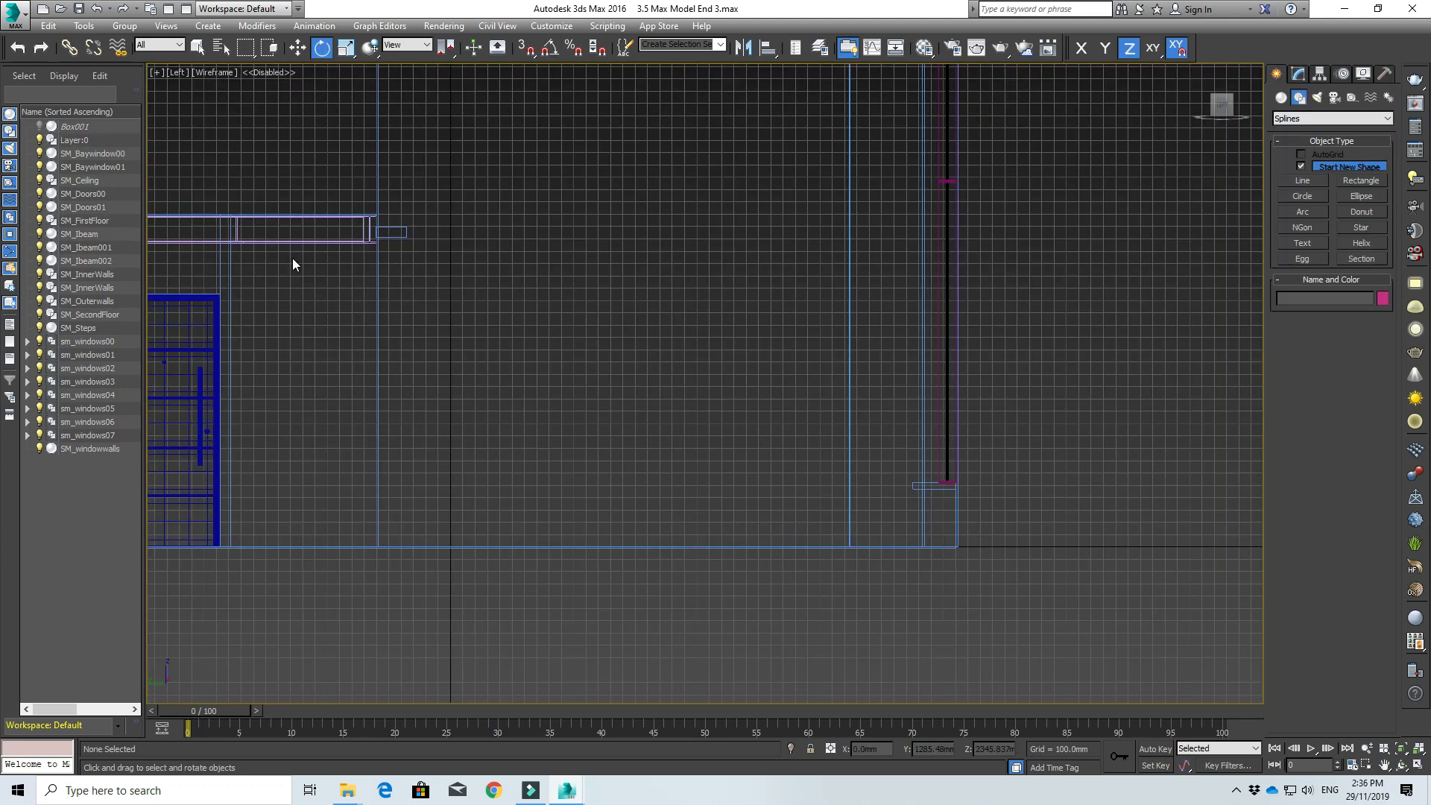
# - Select SM_Steps in the Left view and examine its position against the second floor's I-beam, the ground line and the far wall
pyautogui.click(395, 231)
pyautogui.scroll(5, 441, 289)
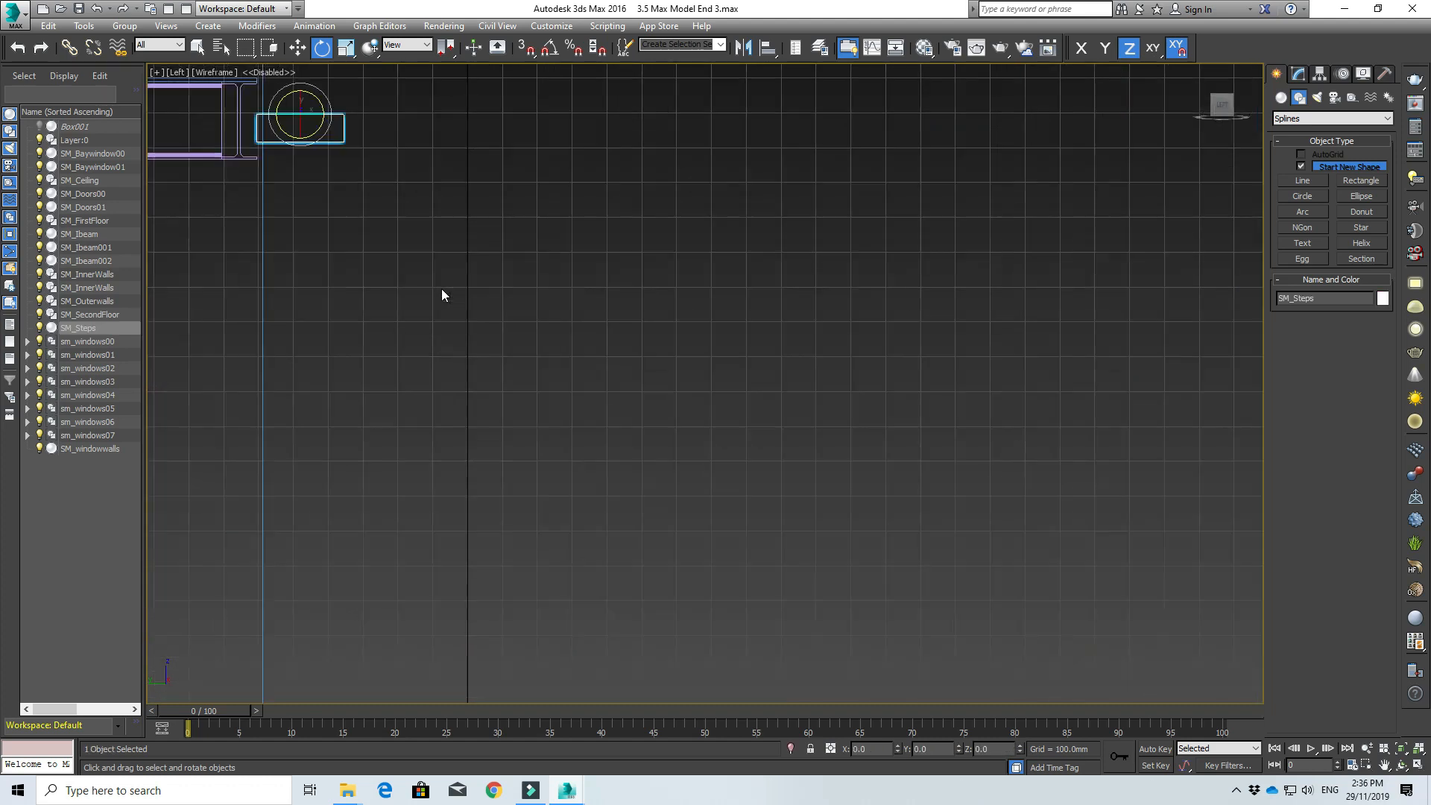
pyautogui.scroll(-4, 436, 295)
pyautogui.scroll(-2, 487, 288)
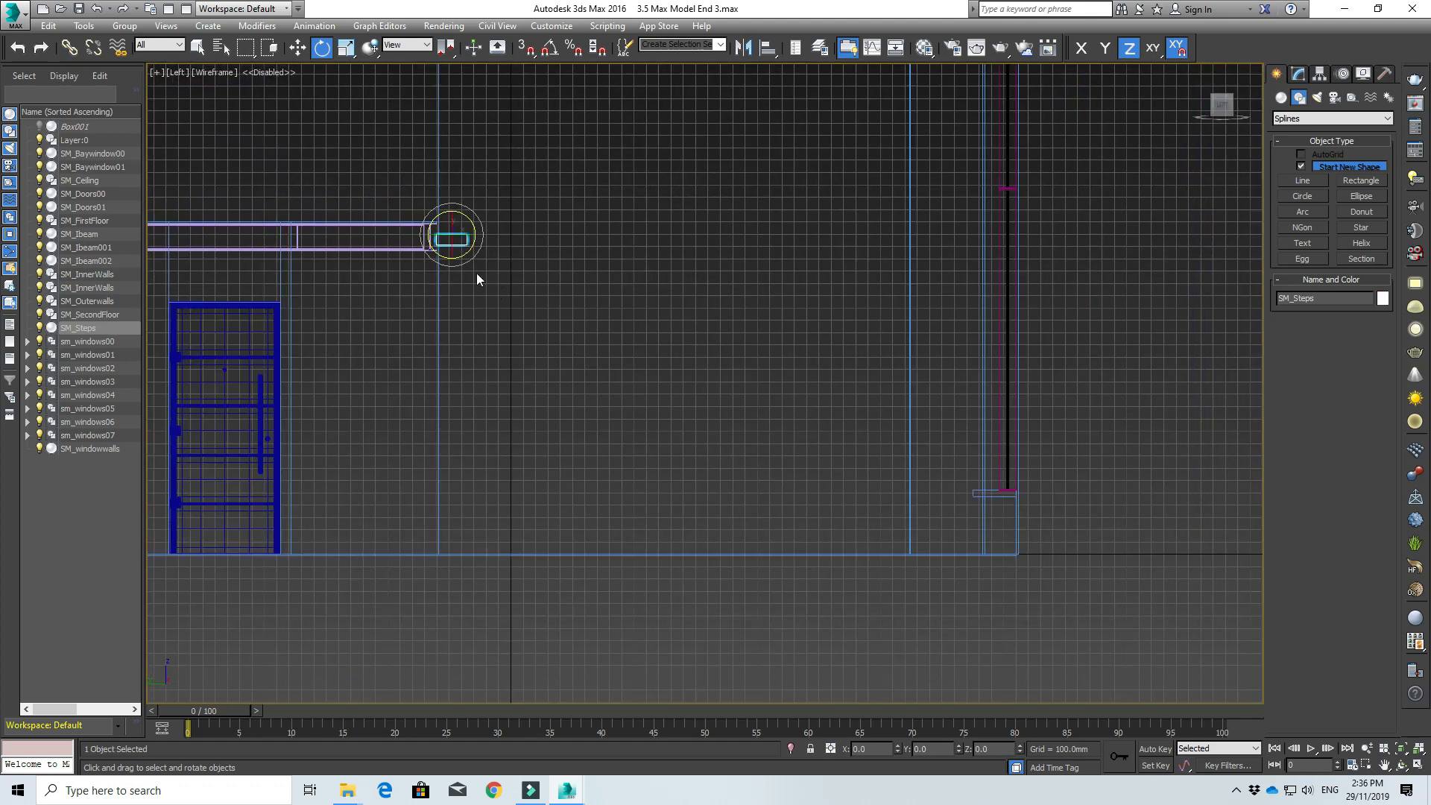
pyautogui.scroll(4, 479, 278)
pyautogui.scroll(-3, 463, 230)
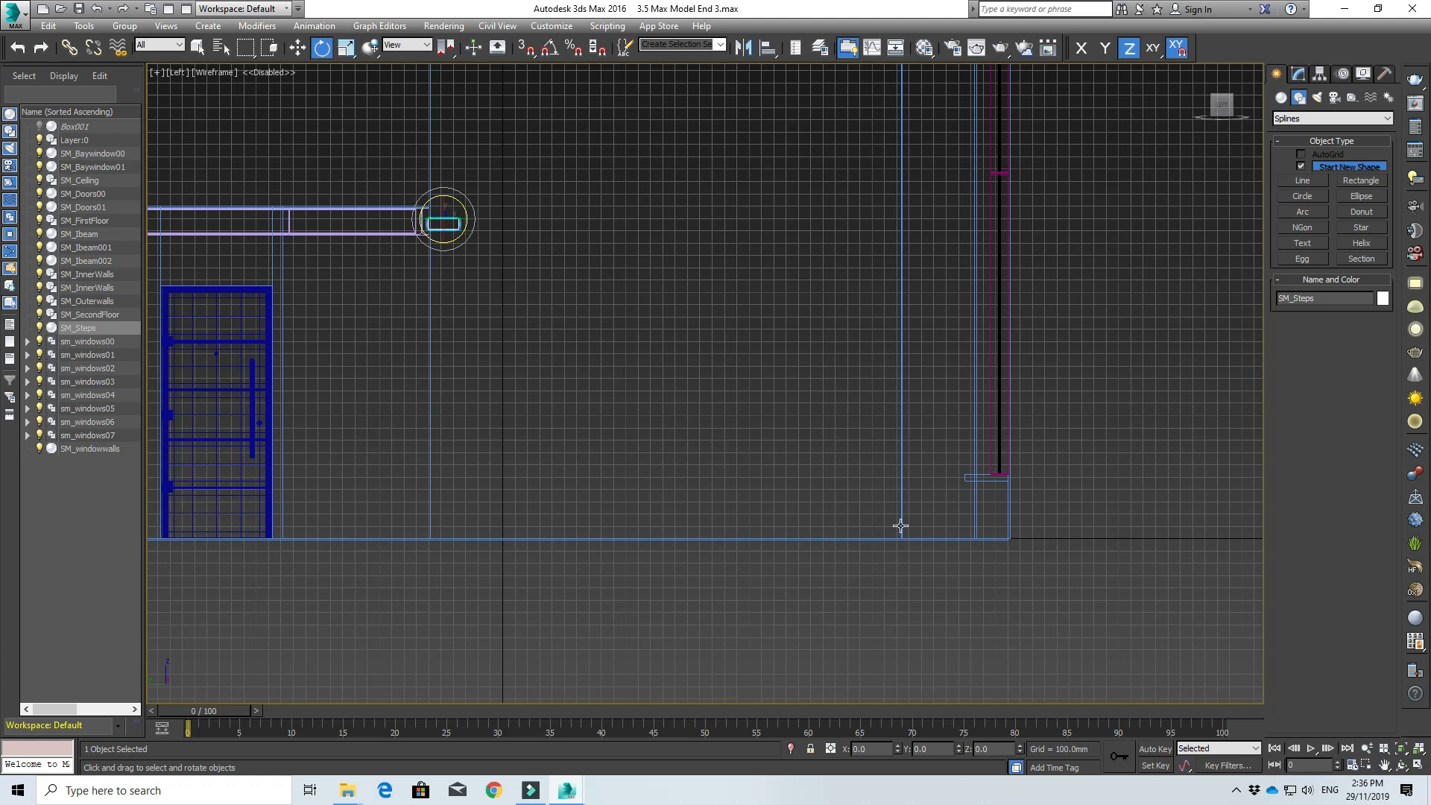
pyautogui.scroll(4, 550, 319)
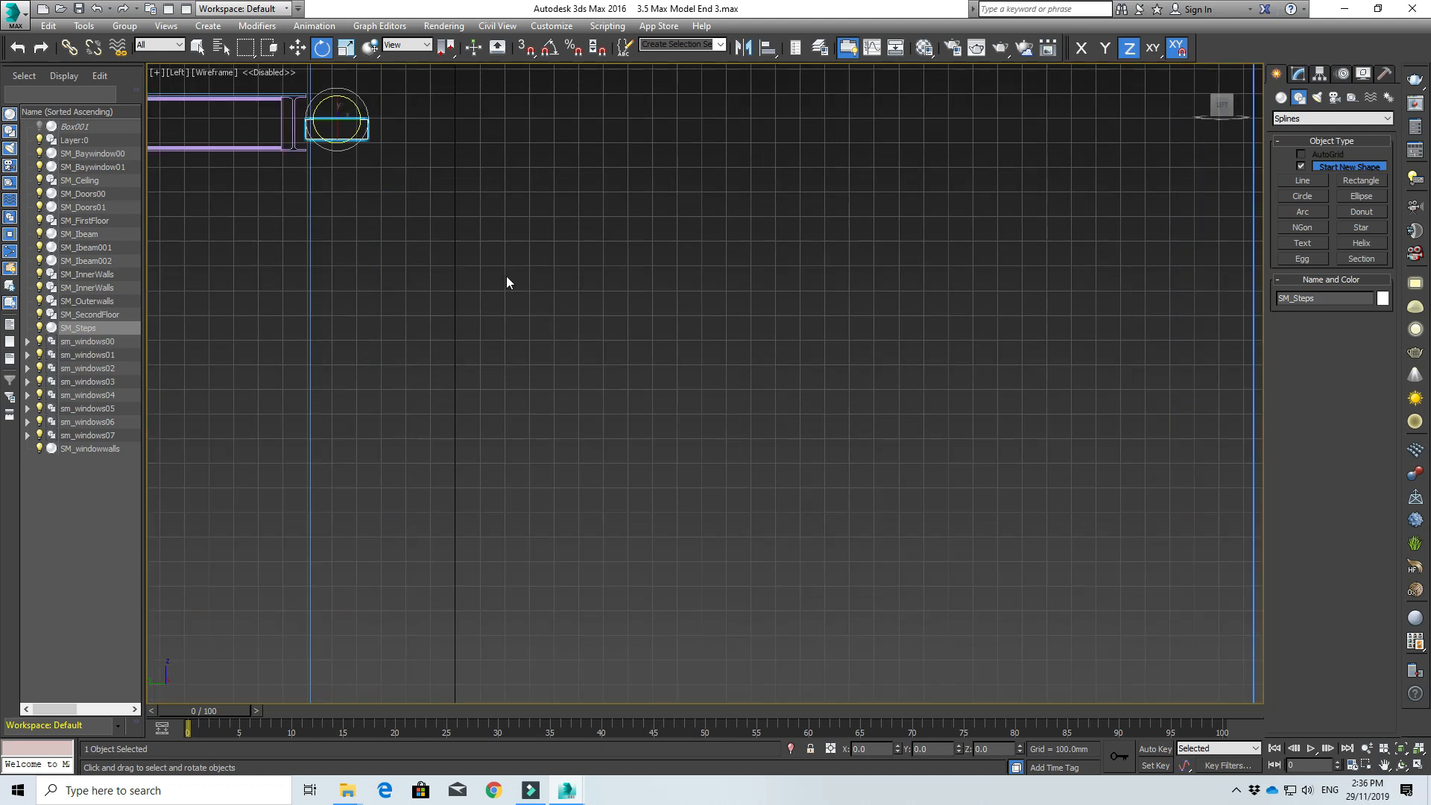
pyautogui.scroll(-3, 652, 332)
pyautogui.scroll(-3, 565, 274)
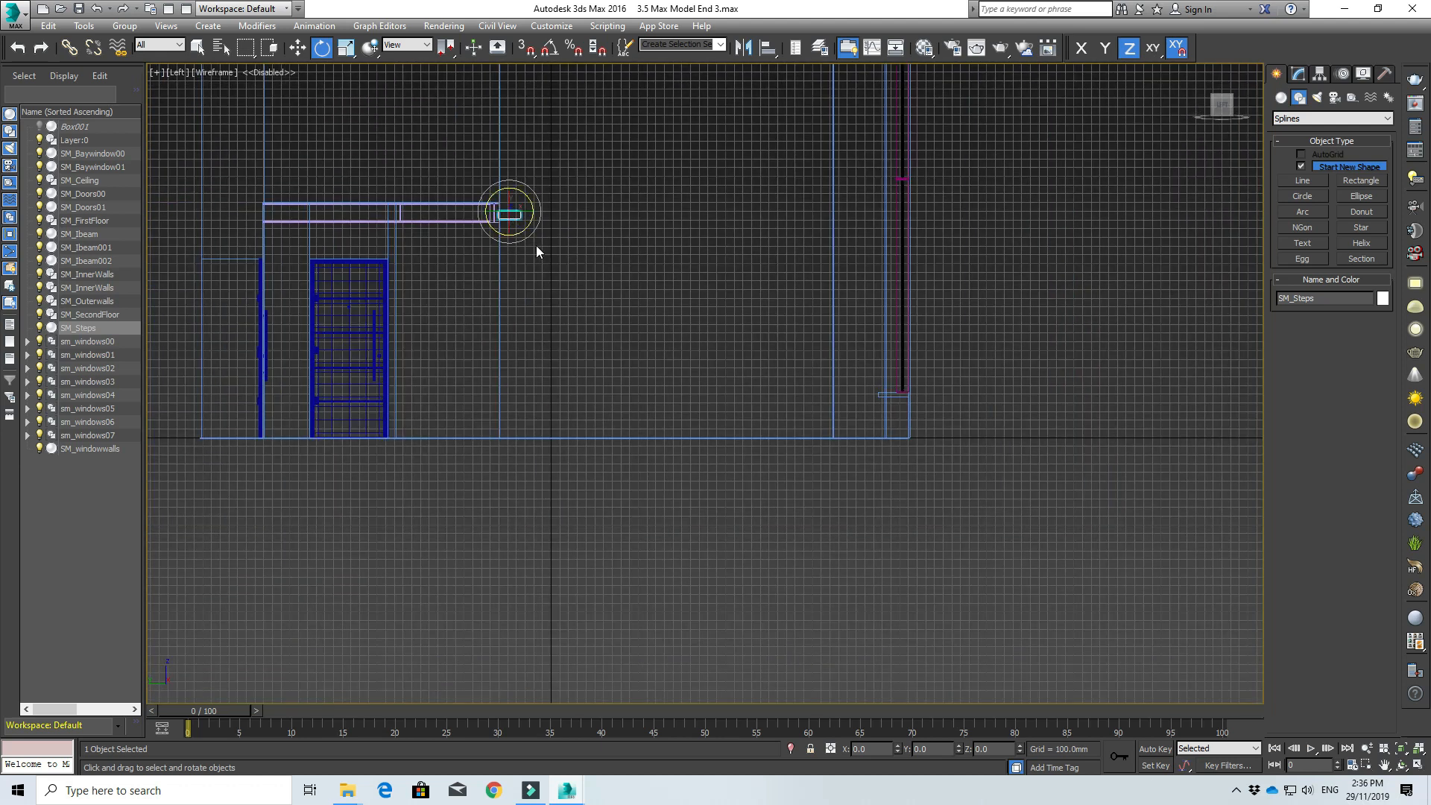
pyautogui.scroll(2, 535, 246)
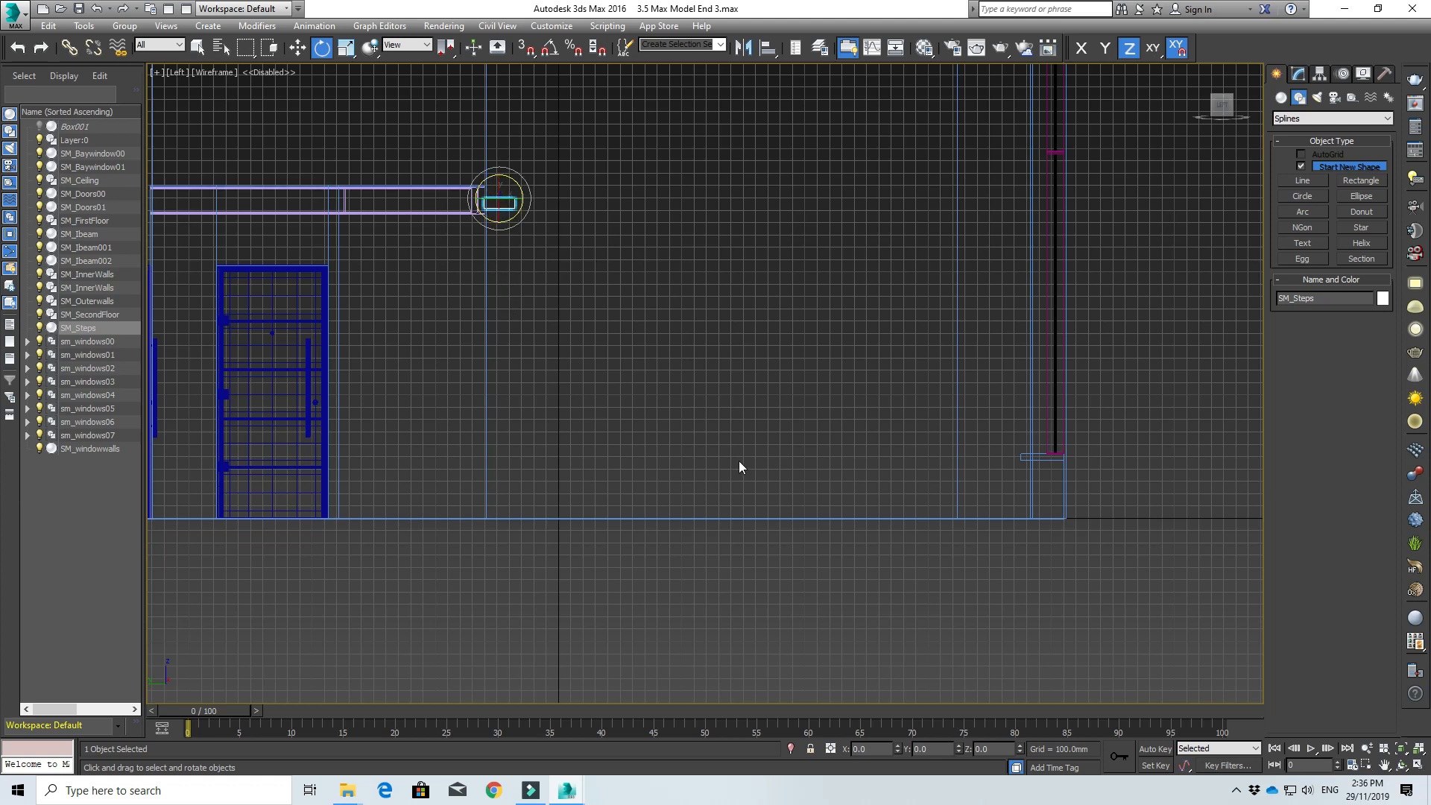
pyautogui.scroll(2, 480, 246)
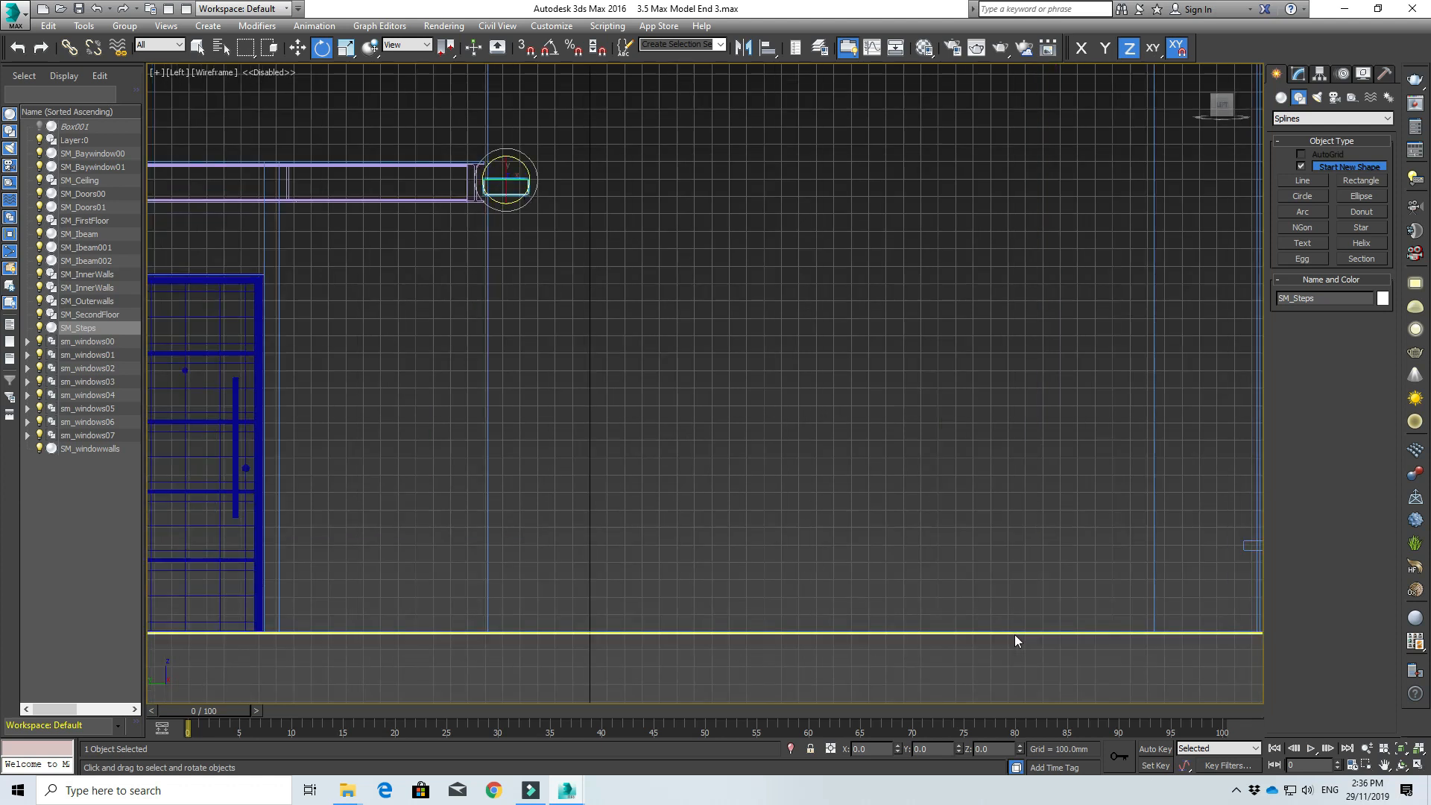
pyautogui.scroll(-1, 319, 278)
pyautogui.scroll(3, 510, 296)
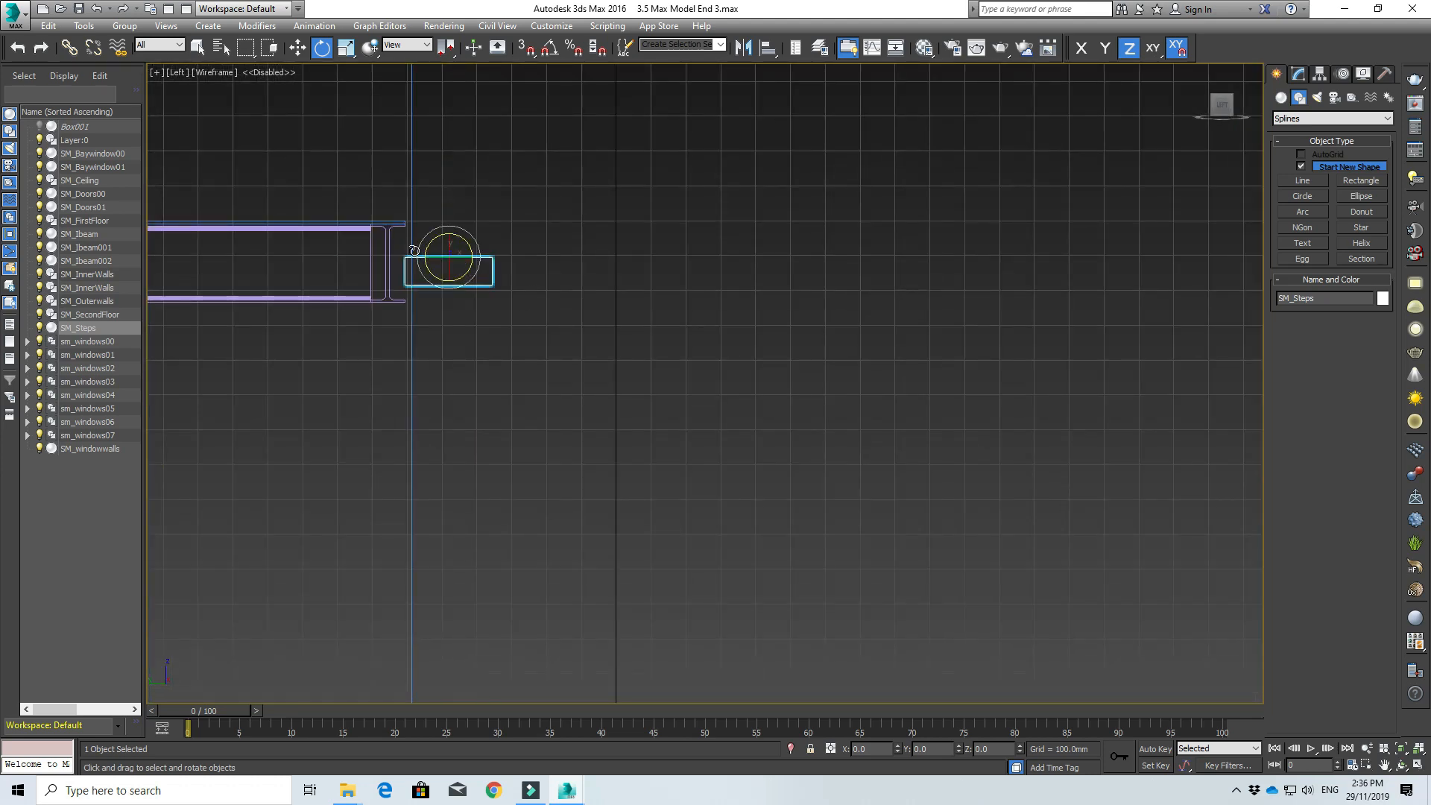
pyautogui.scroll(-3, 1033, 198)
pyautogui.moveTo(927, 269); pyautogui.dragTo(773, 281, button='middle')
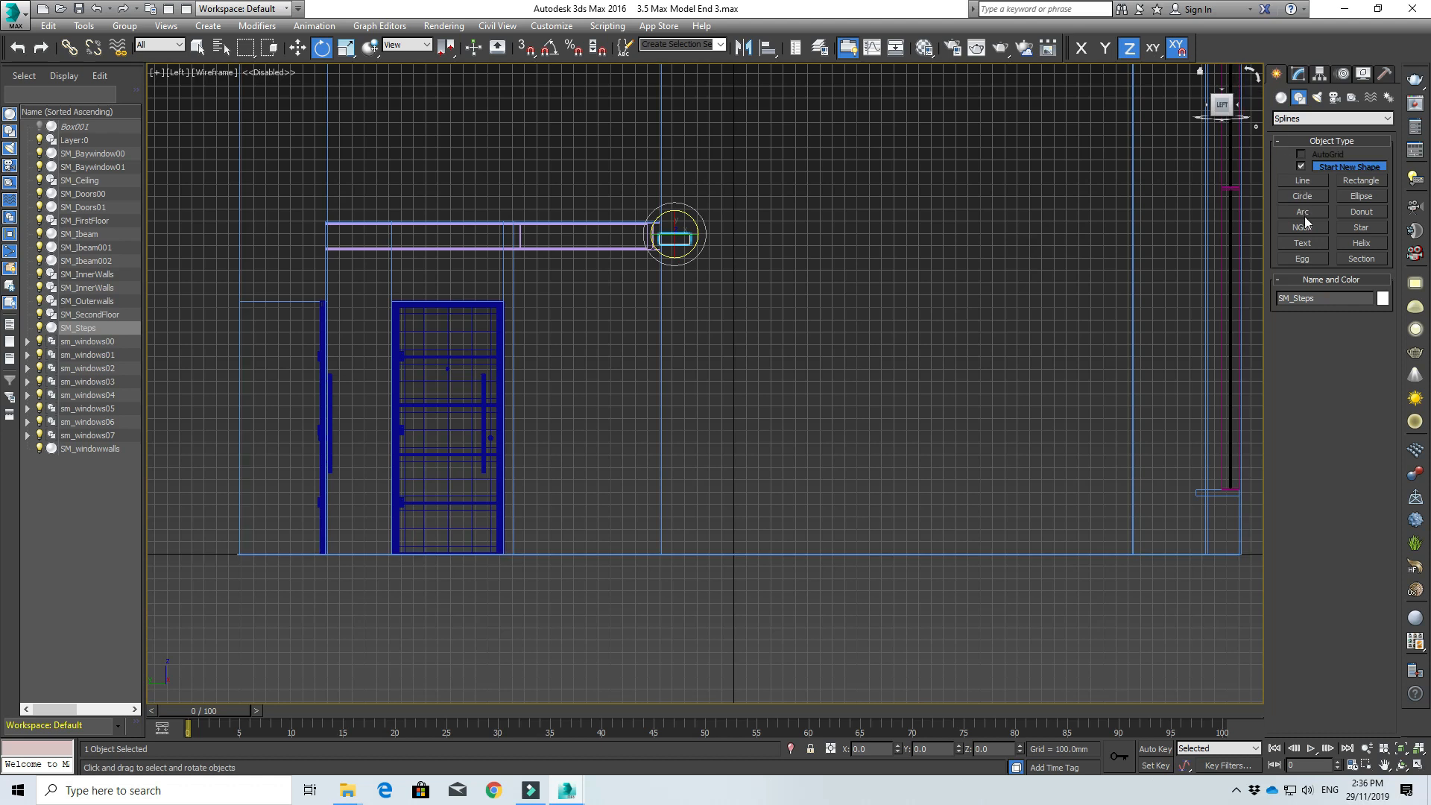
# - With snapping on, draw a box from the second floor's outer top edge to ground level, about 2697 × 4006 × 1000 mm, with 15 length segments
pyautogui.click(1281, 98)
pyautogui.click(1301, 167)
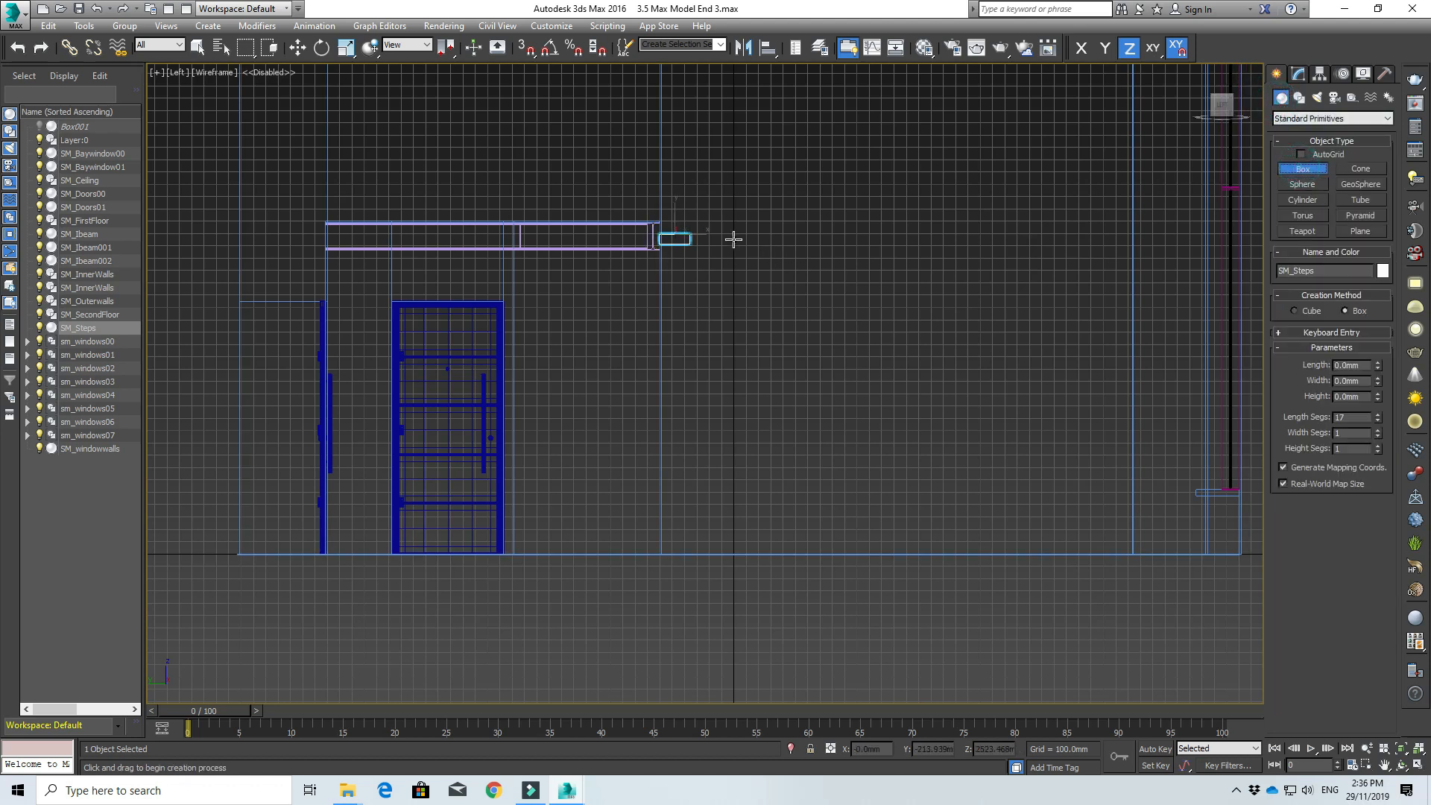
pyautogui.scroll(3, 671, 235)
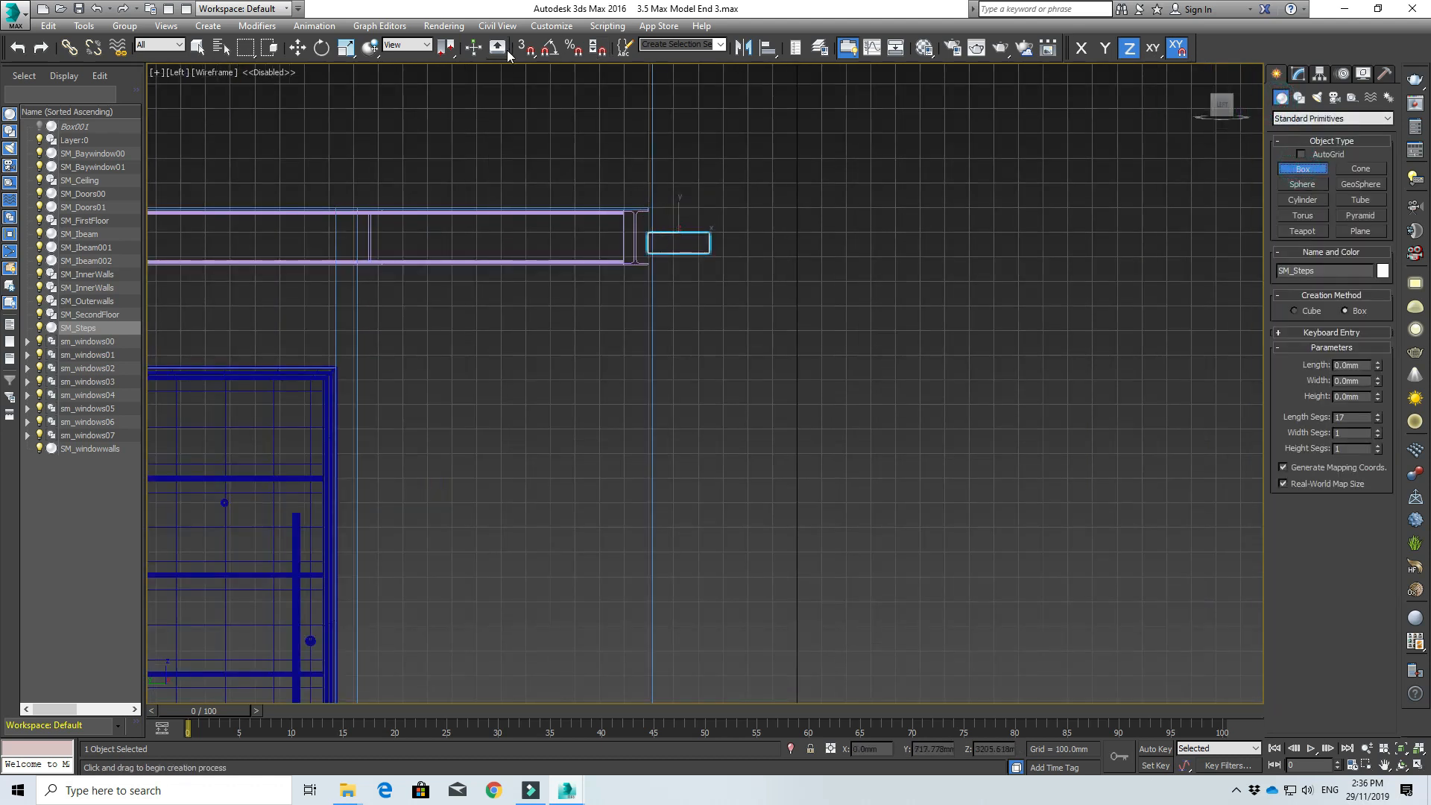
pyautogui.click(526, 48)
pyautogui.scroll(2, 637, 219)
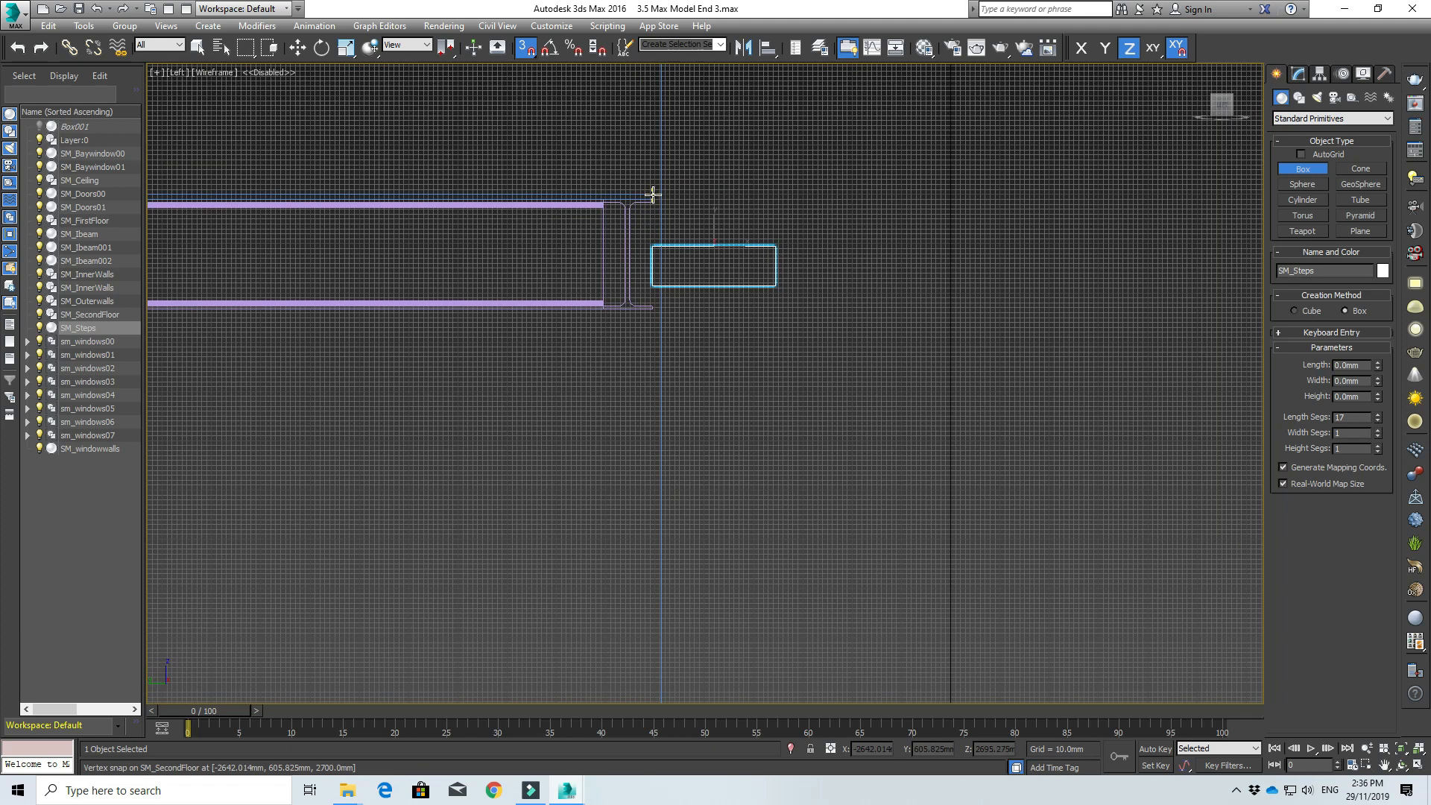
pyautogui.scroll(1, 652, 196)
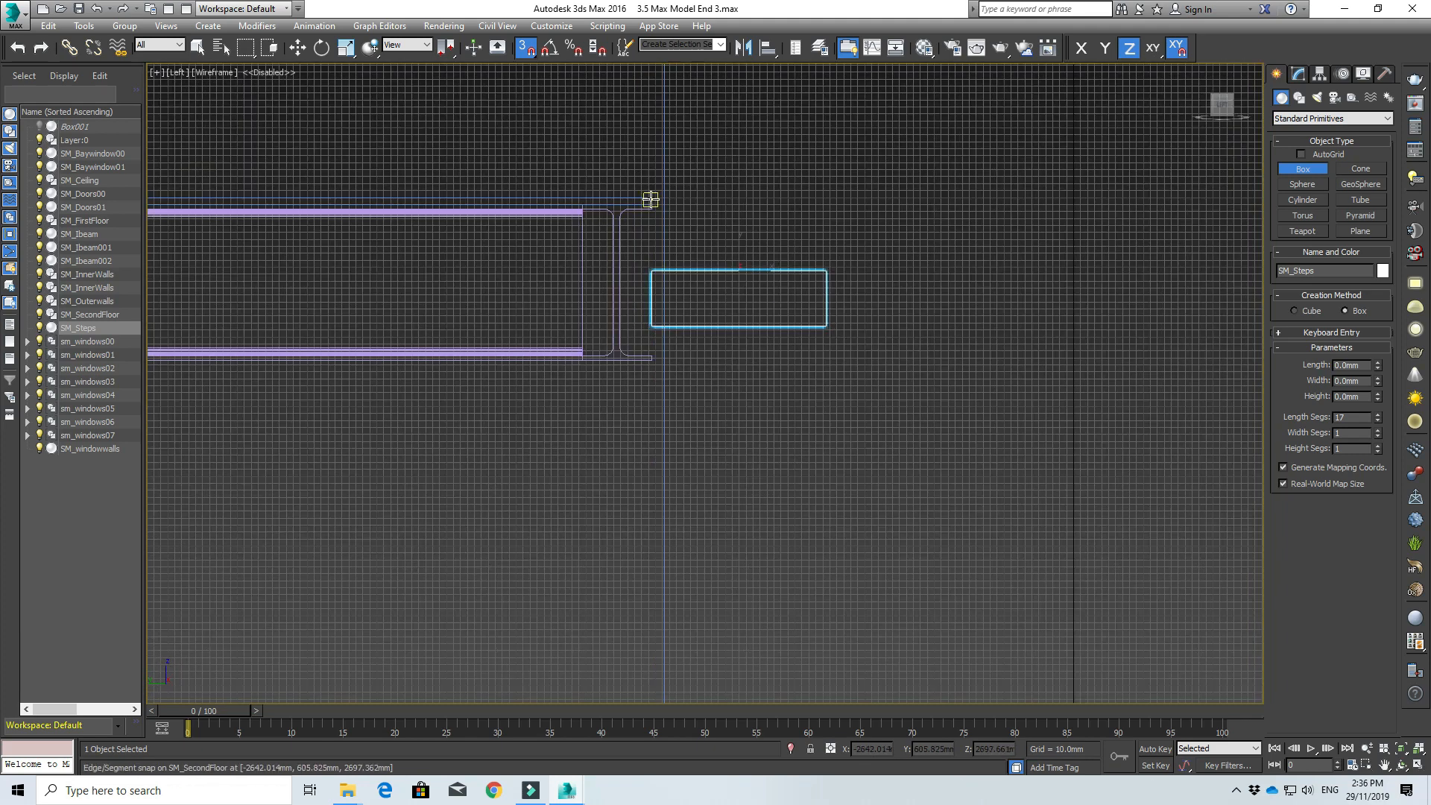
pyautogui.moveTo(651, 199); pyautogui.dragTo(1058, 499)
pyautogui.scroll(-5, 902, 390)
pyautogui.moveTo(1058, 499); pyautogui.dragTo(647, 278, button='middle')
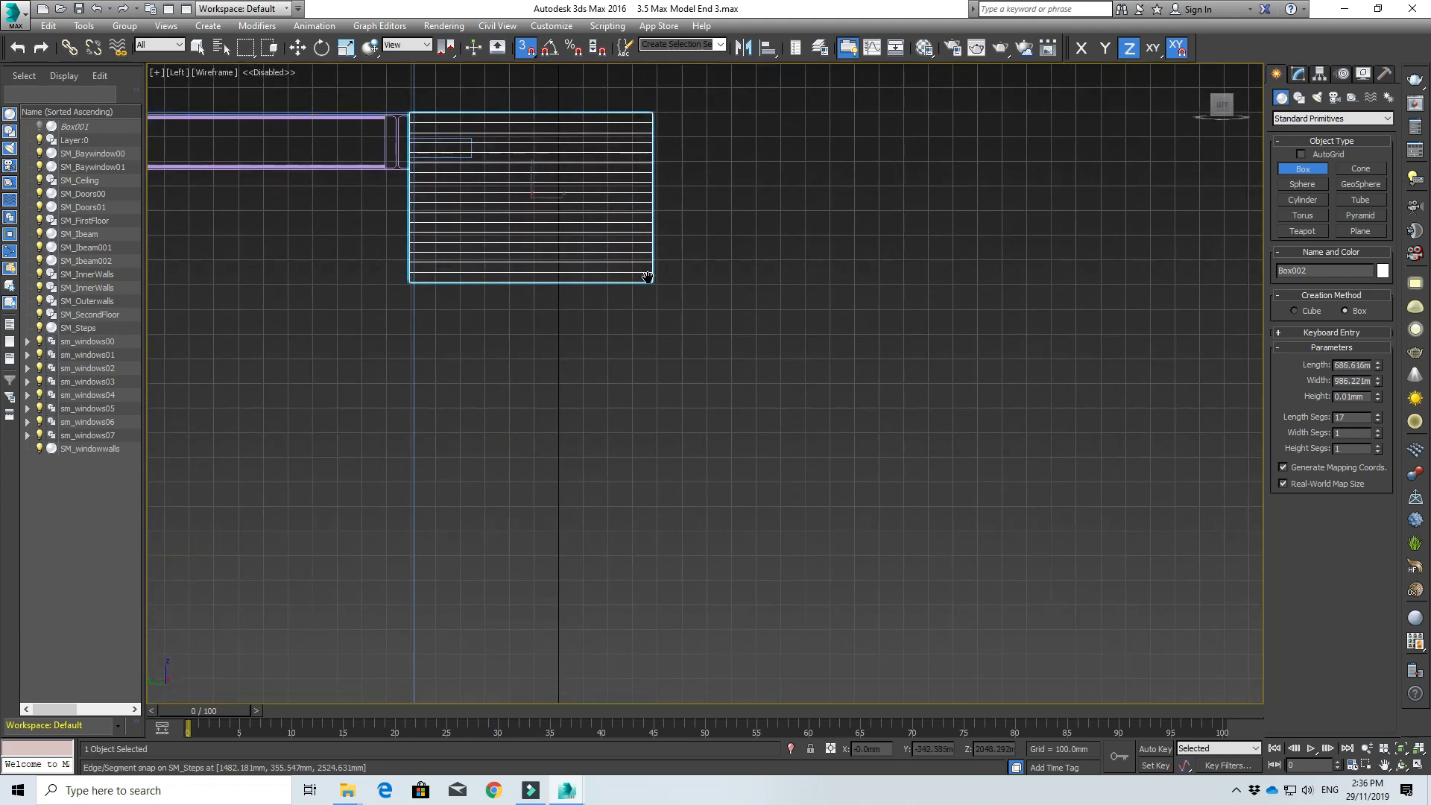
pyautogui.scroll(-2, 1071, 544)
pyautogui.moveTo(647, 277); pyautogui.dragTo(1054, 546)
pyautogui.click(1185, 450)
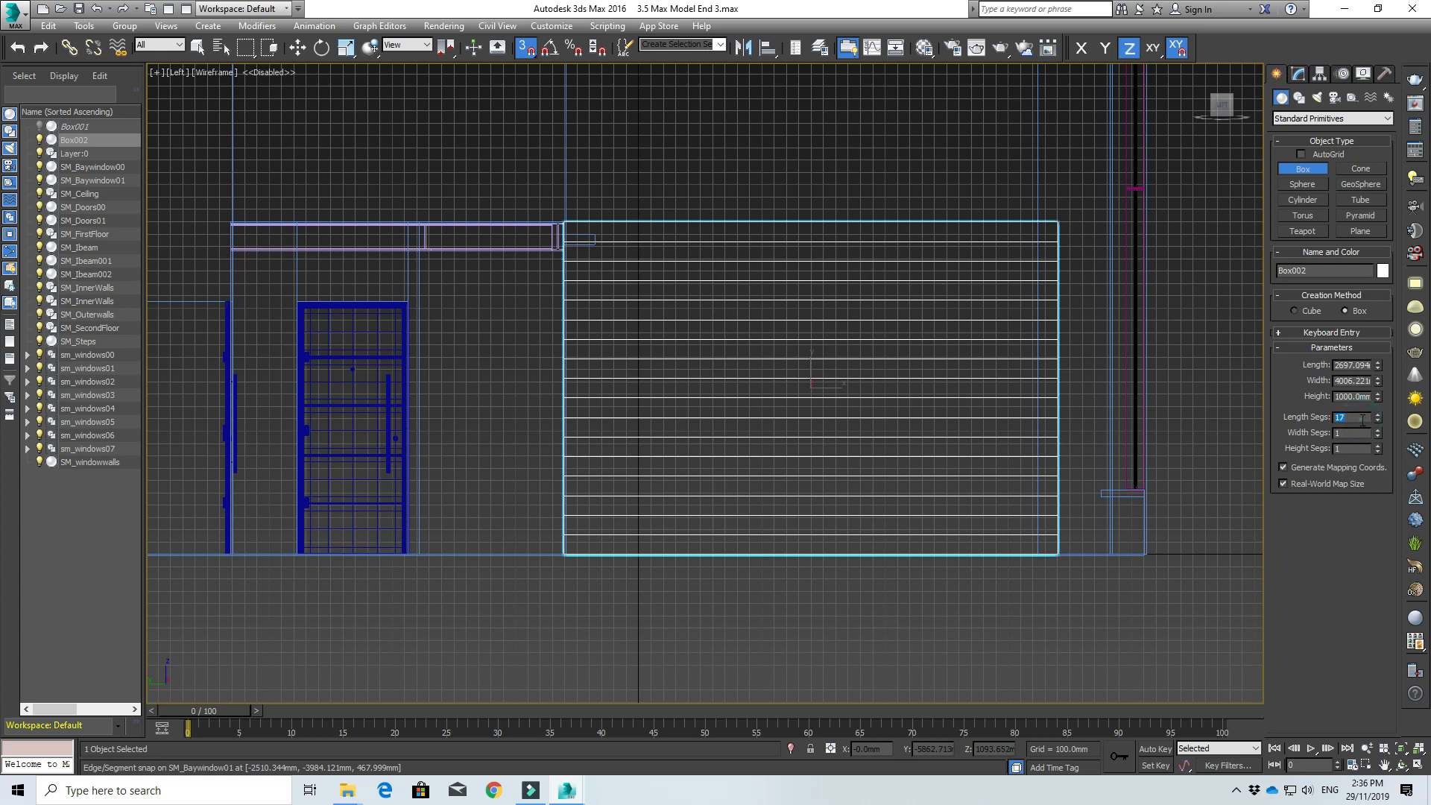
pyautogui.write('15')
pyautogui.press('Tab')
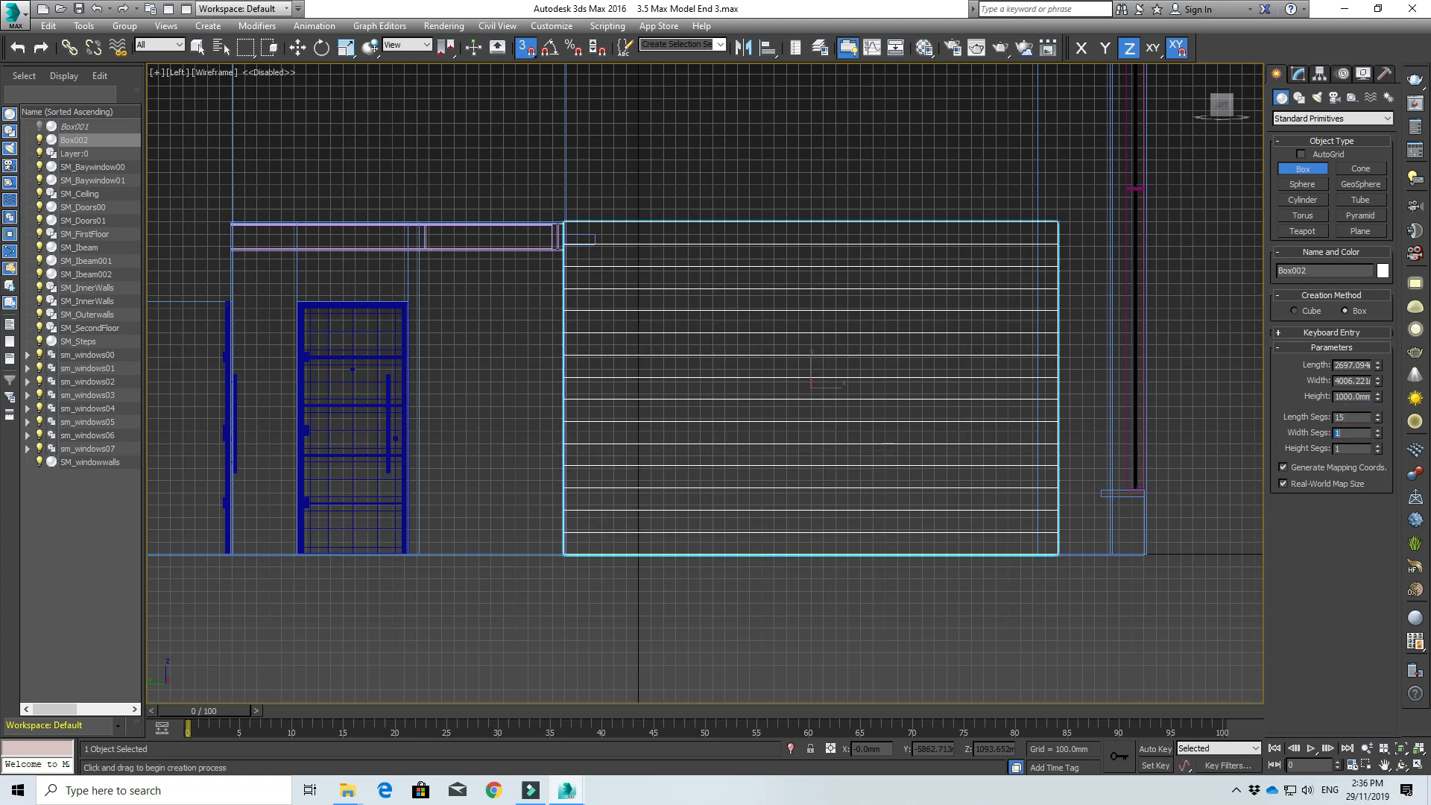
# - Clone the SM_Steps box in place as a separate copy
pyautogui.scroll(3, 604, 291)
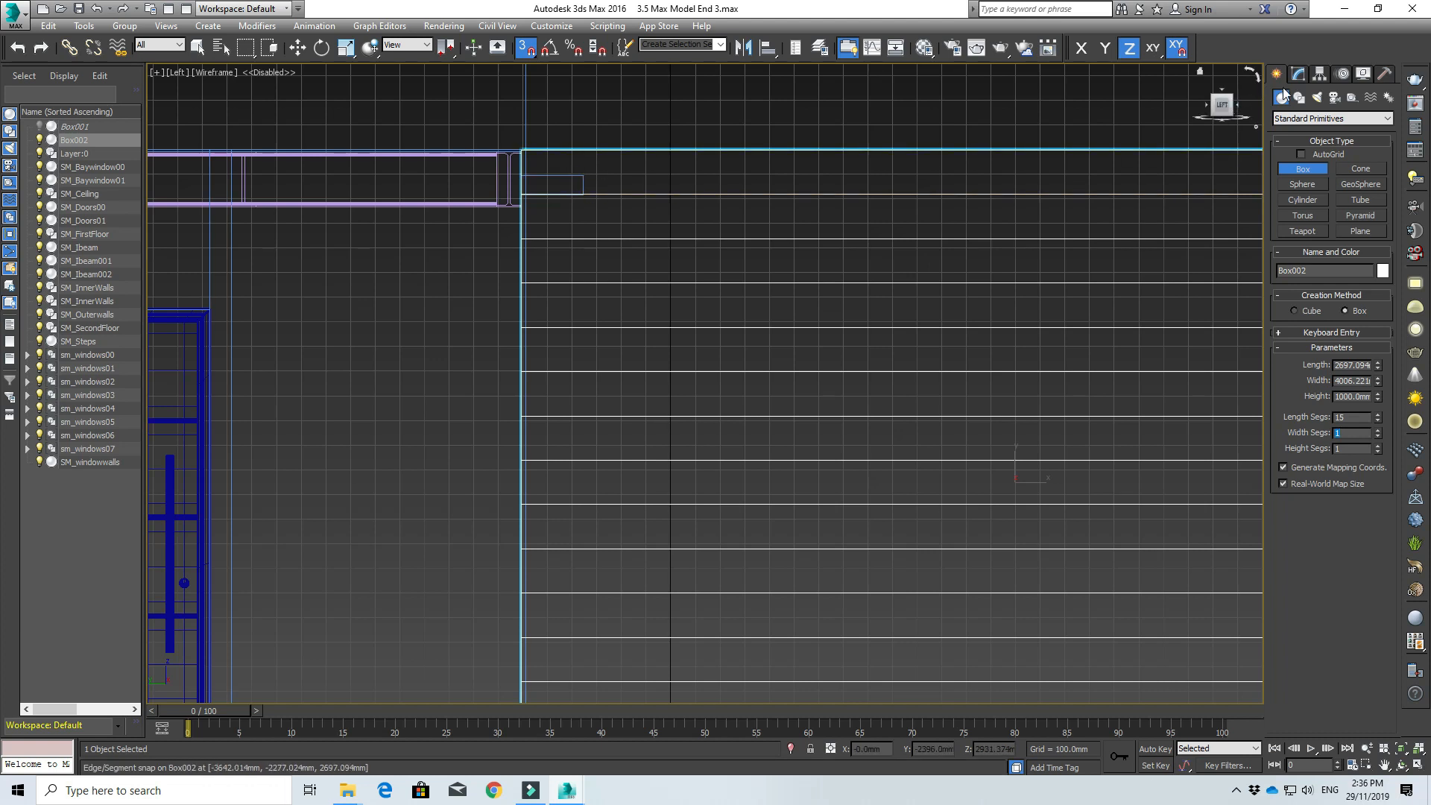
pyautogui.click(86, 152)
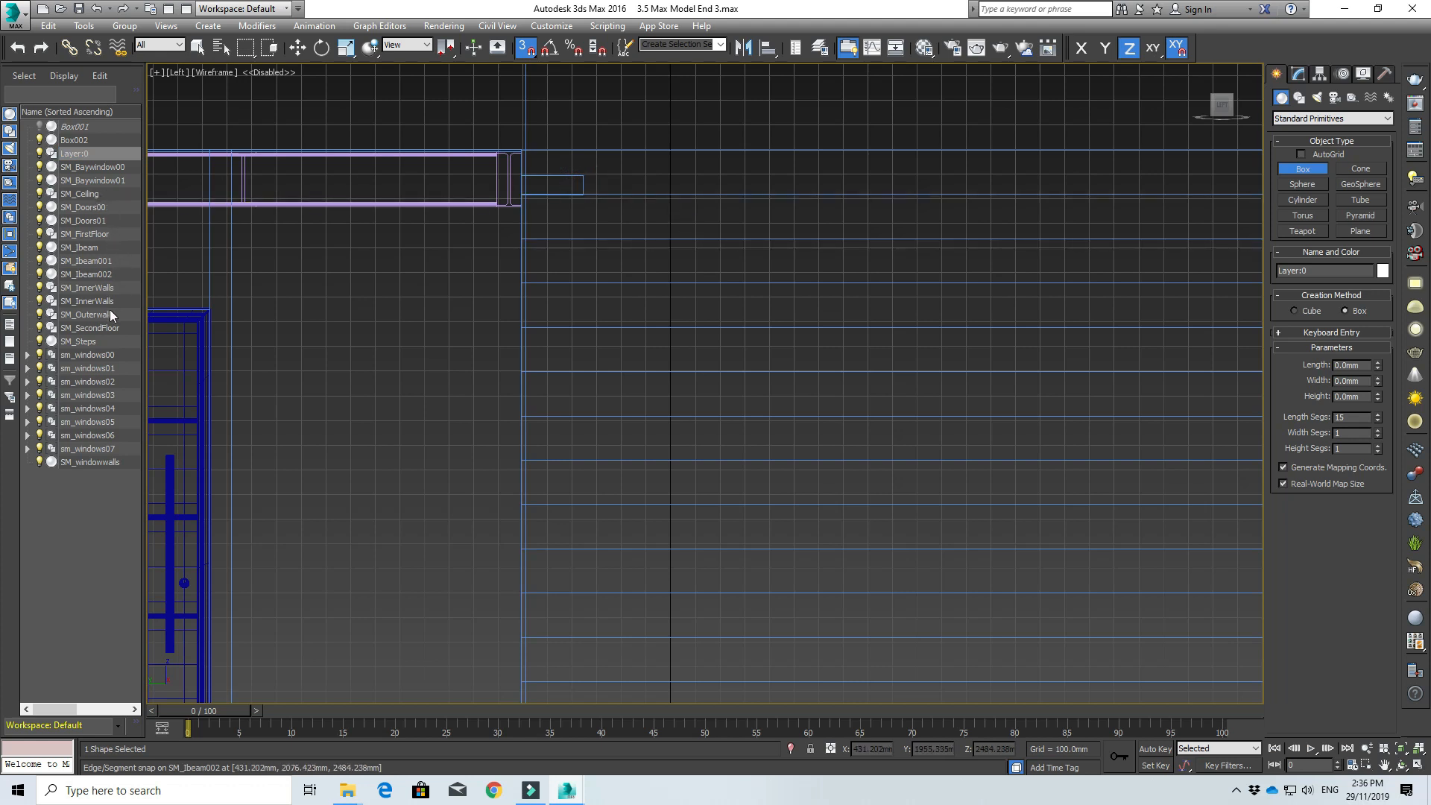
pyautogui.click(96, 340)
pyautogui.rightClick(100, 340)
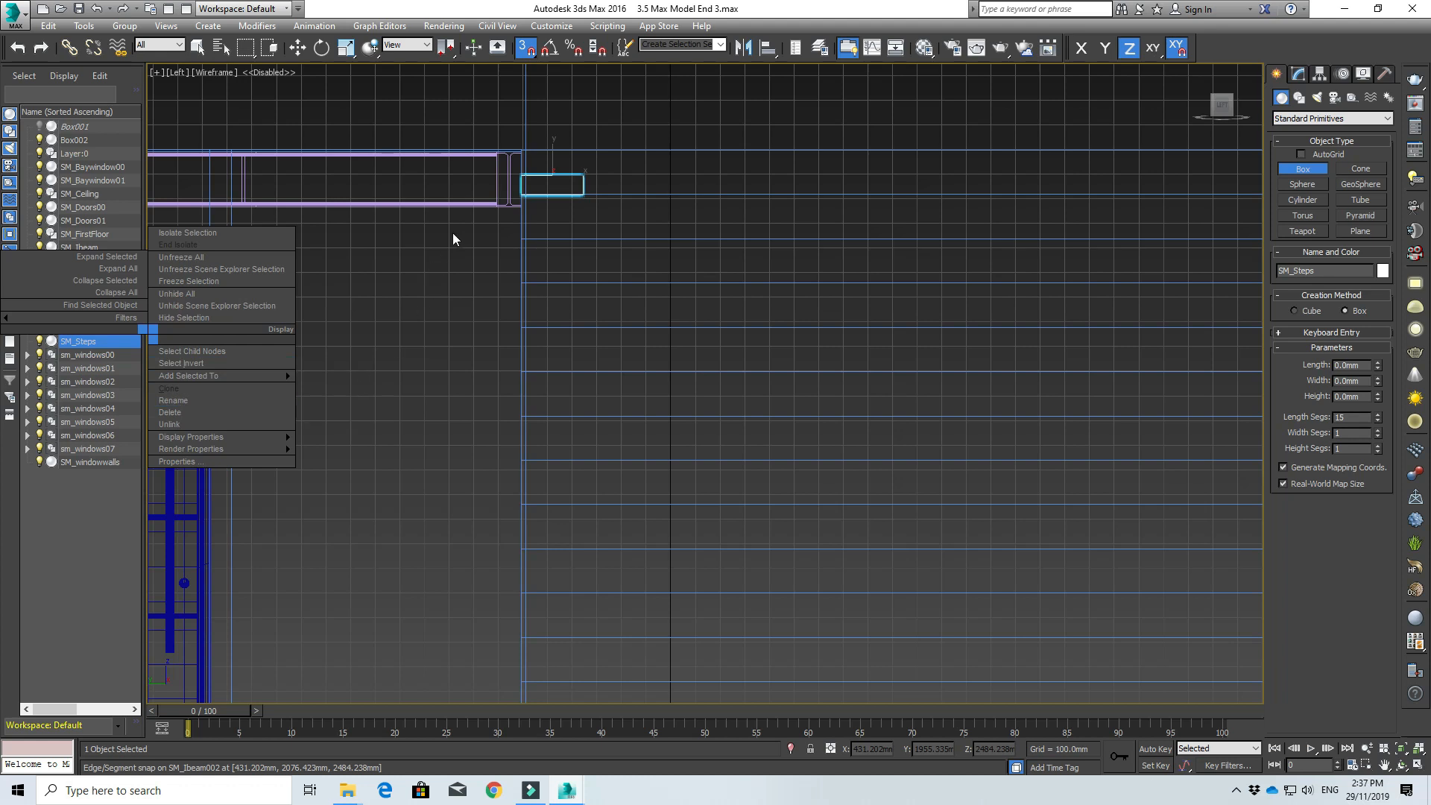
pyautogui.click(434, 301)
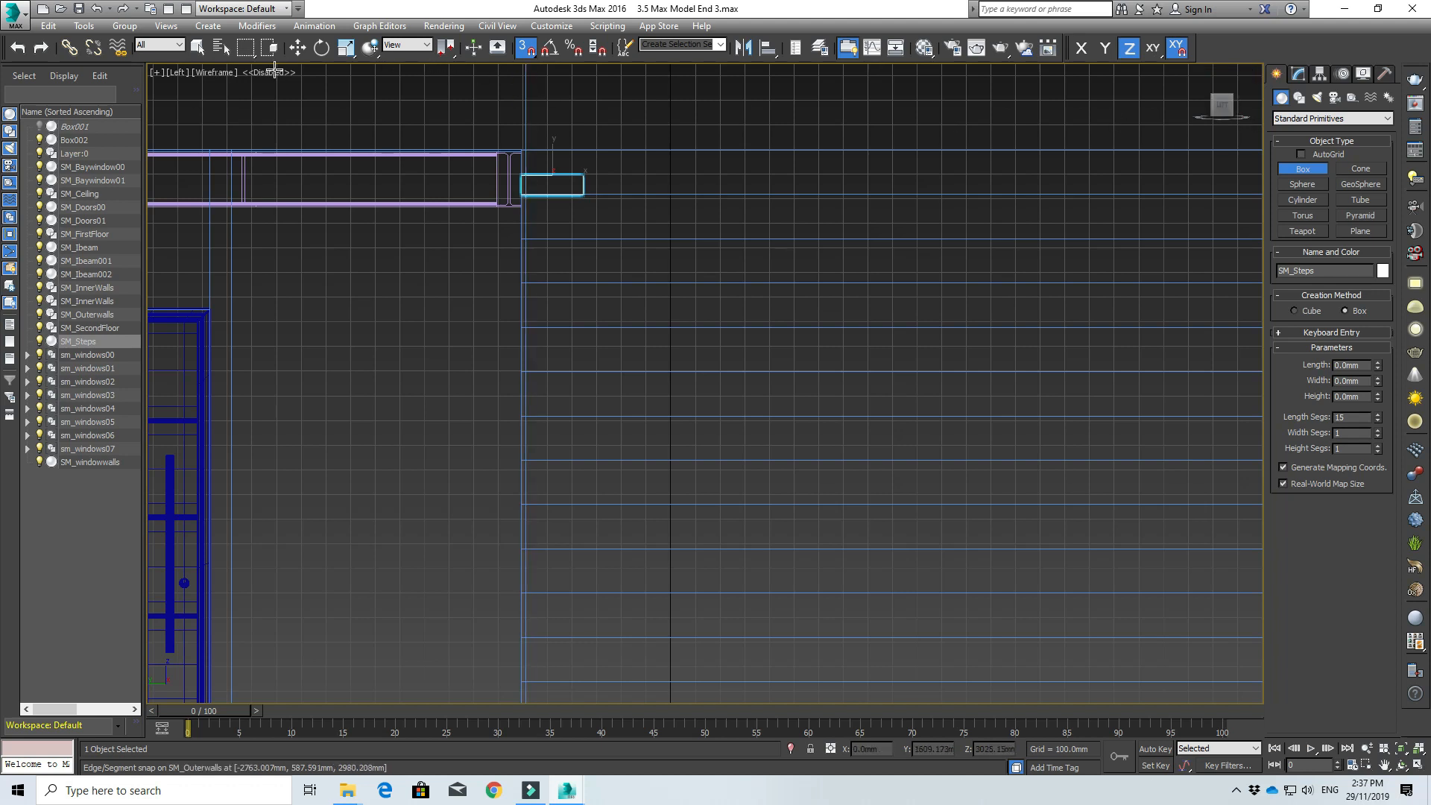
pyautogui.click(197, 48)
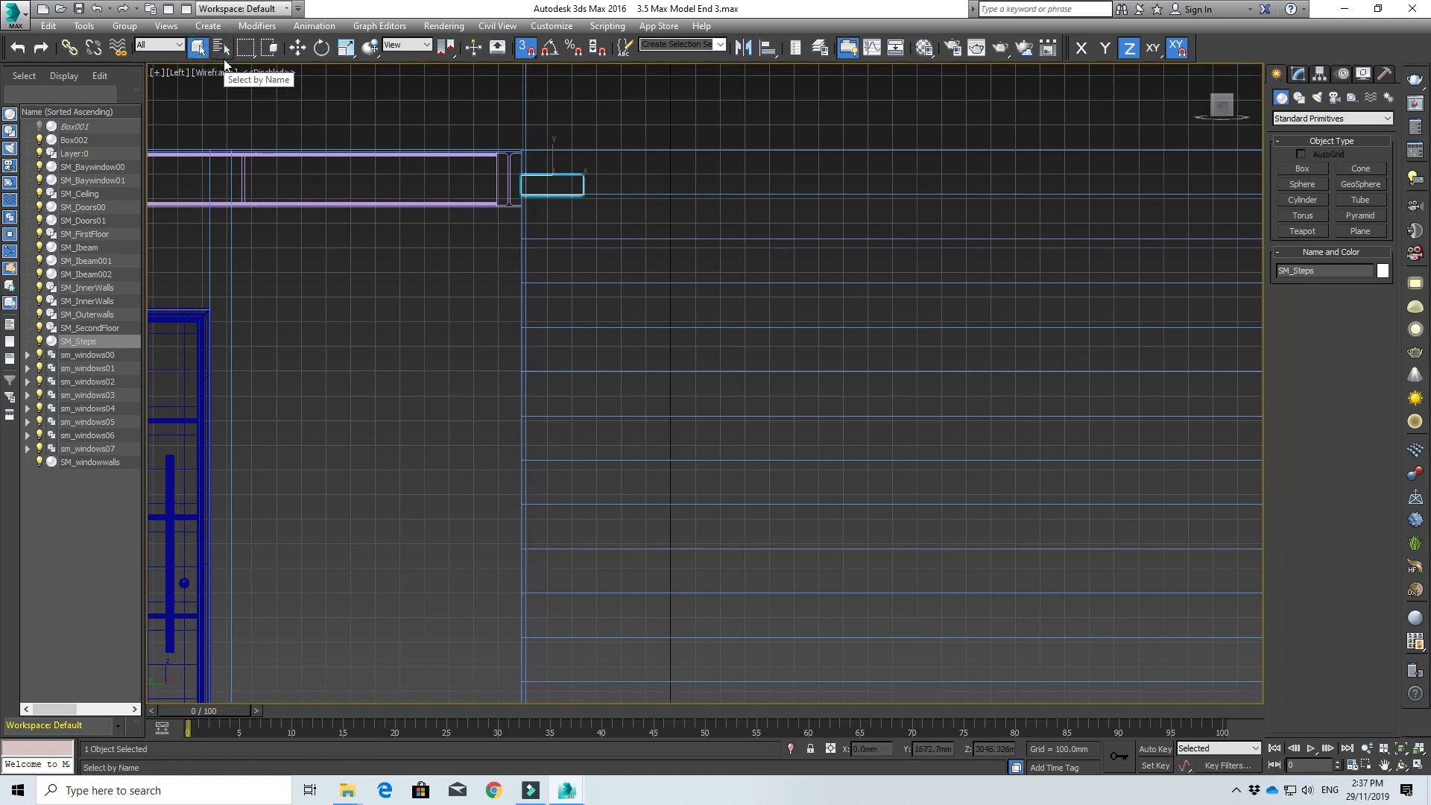
pyautogui.hotkey('ctrl', 'v')
pyautogui.click(687, 449)
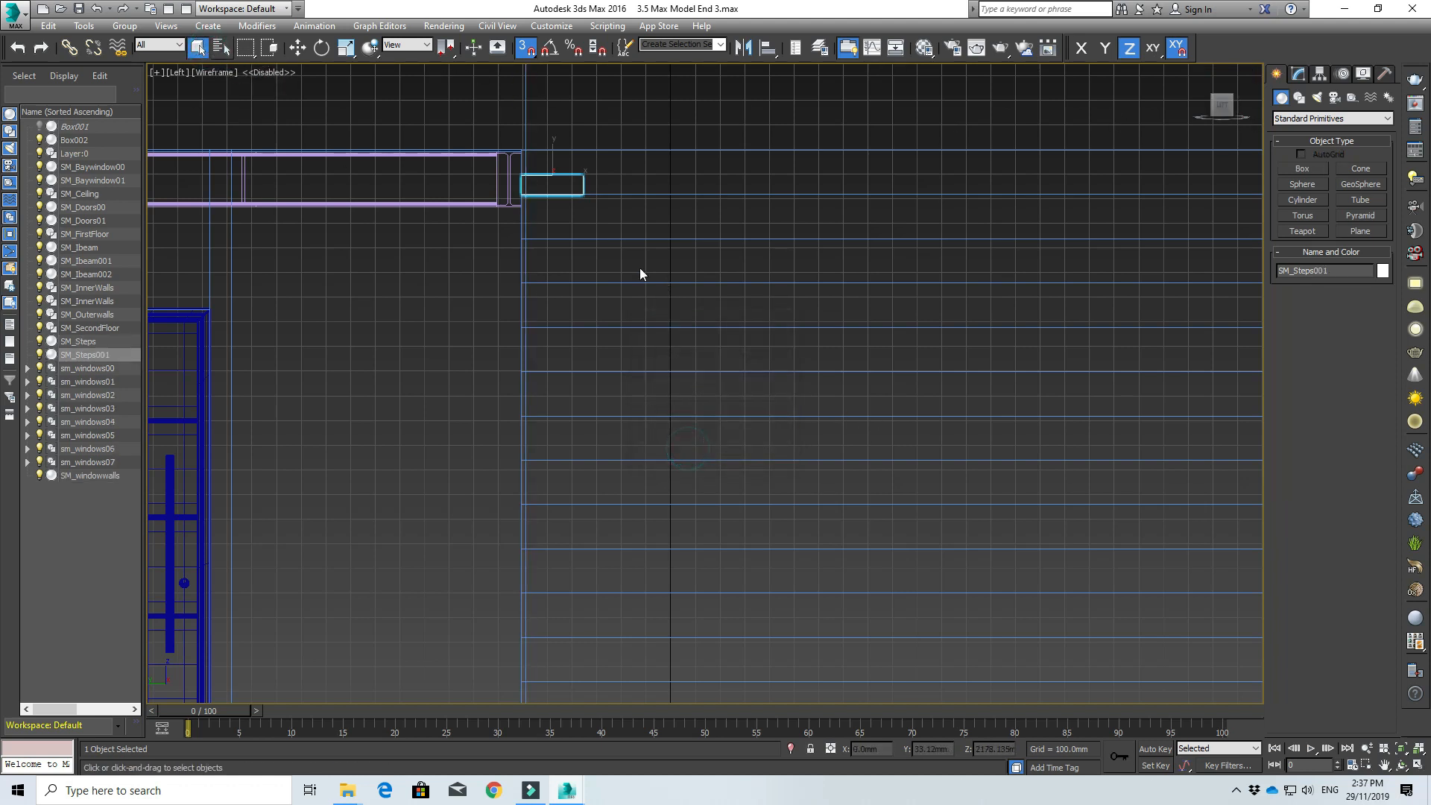
# - Snap the copied step down to the guide box's second segment line and outward against the first step's outer end
pyautogui.press('w')
pyautogui.scroll(4, 581, 184)
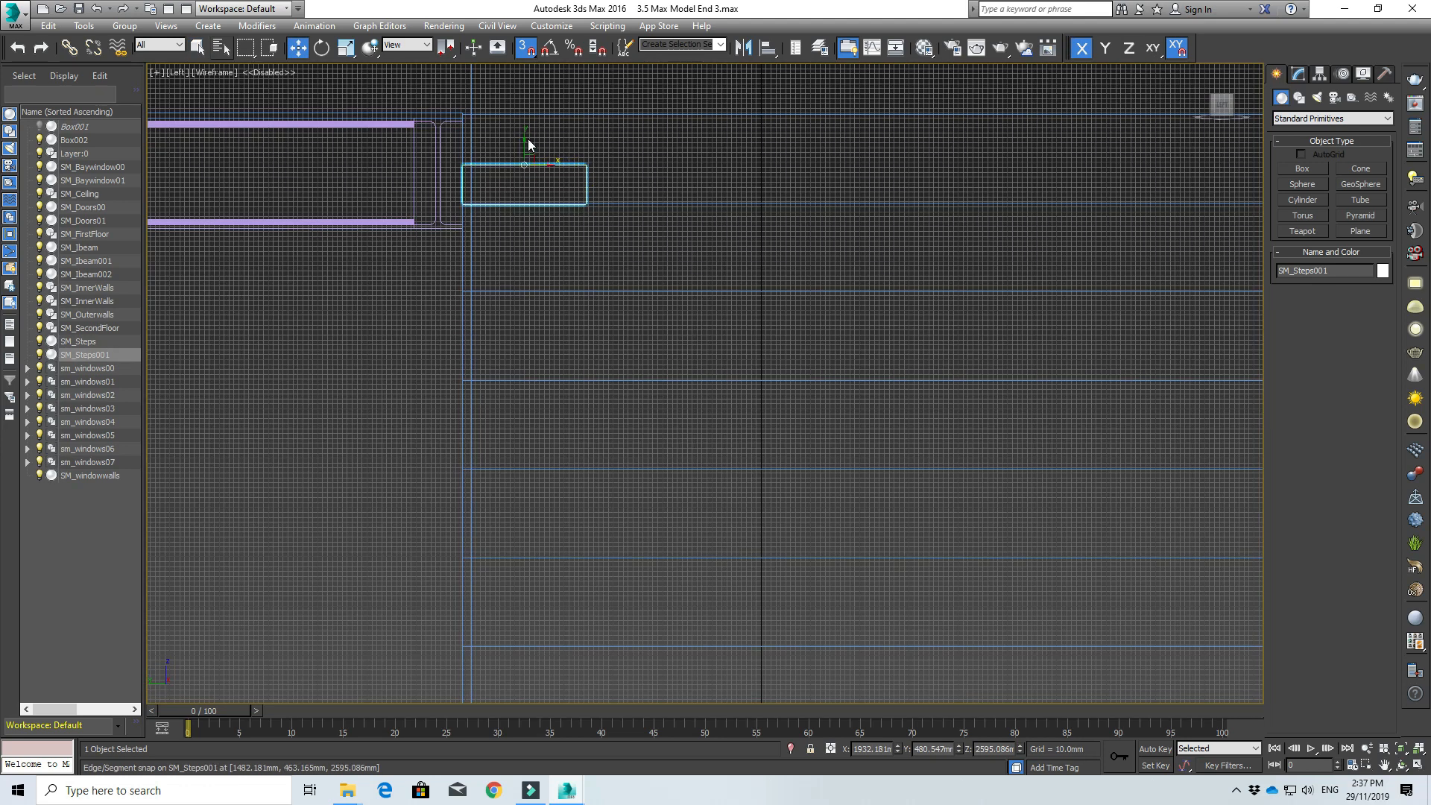
pyautogui.moveTo(529, 144); pyautogui.dragTo(568, 299)
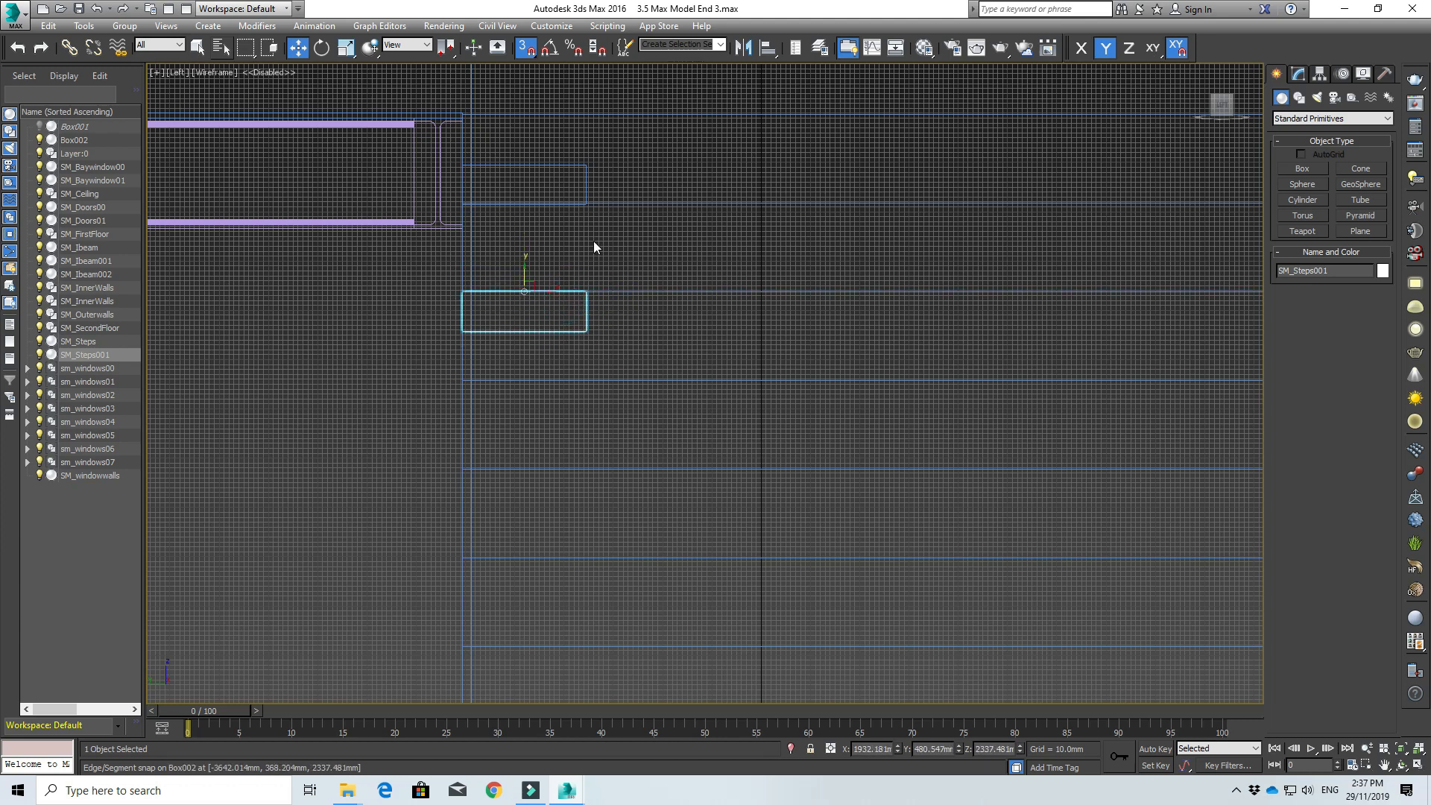
pyautogui.scroll(-3, 901, 222)
pyautogui.scroll(1, 907, 249)
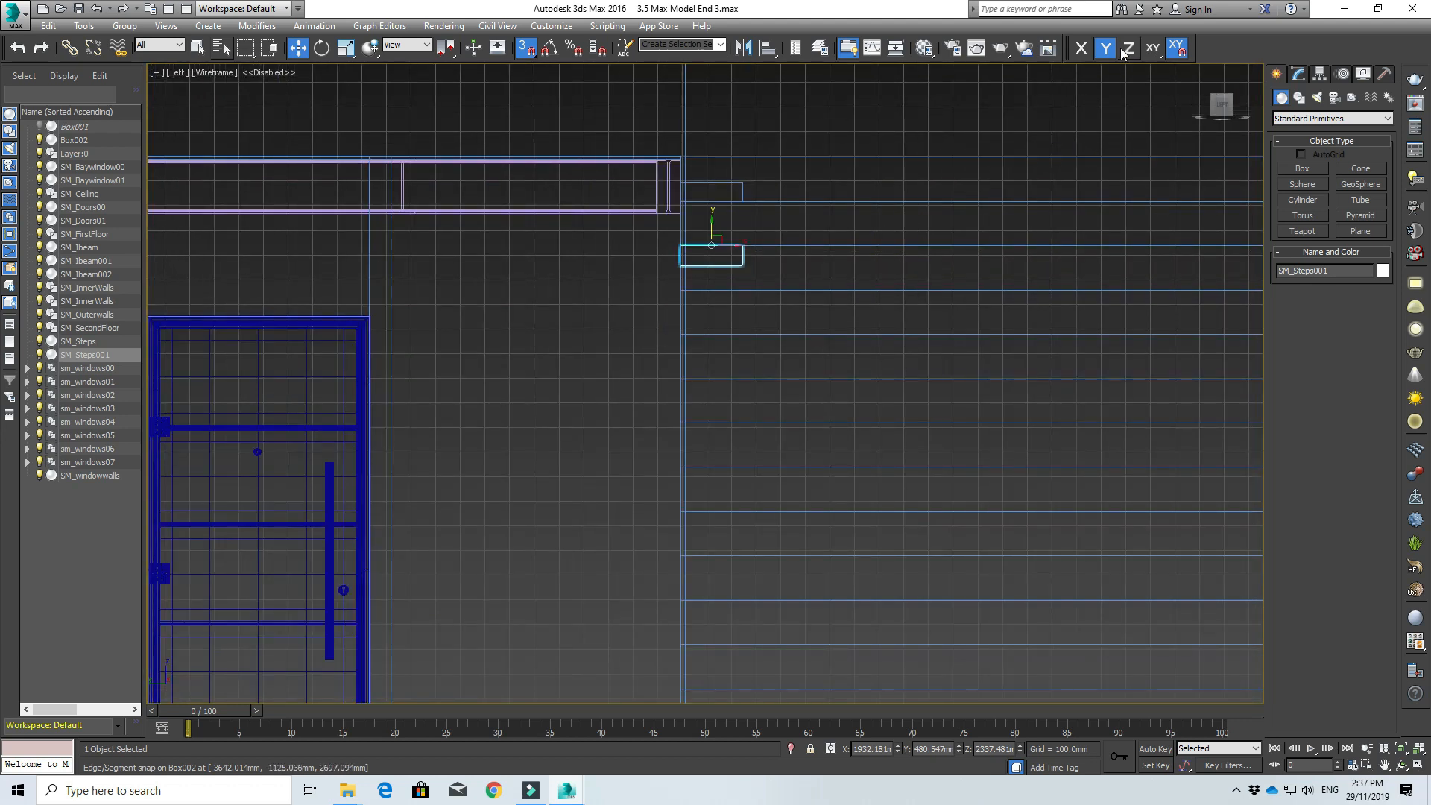
pyautogui.click(1084, 49)
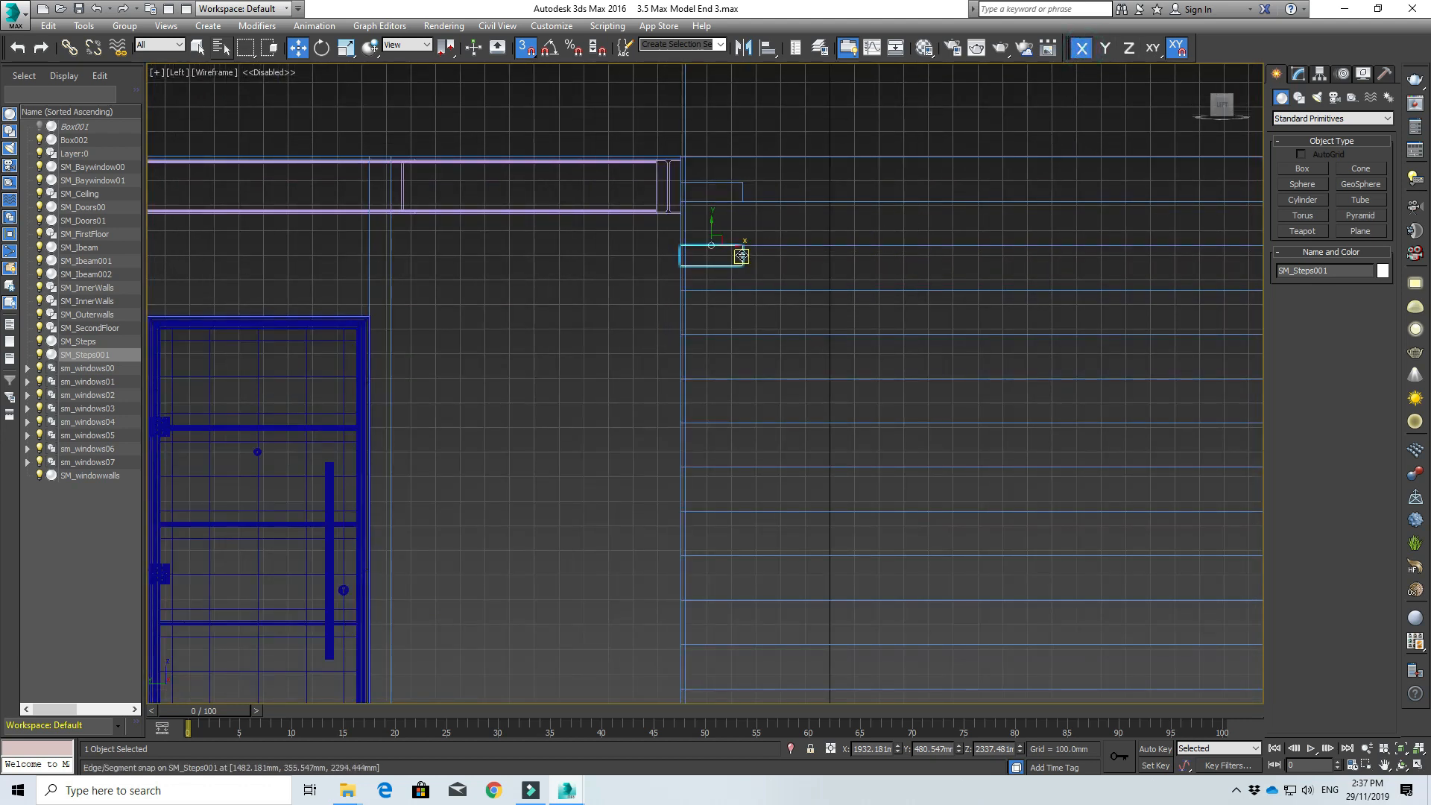
pyautogui.moveTo(742, 256); pyautogui.dragTo(750, 194)
pyautogui.scroll(-3, 798, 271)
pyautogui.moveTo(856, 322); pyautogui.dragTo(683, 292, button='middle')
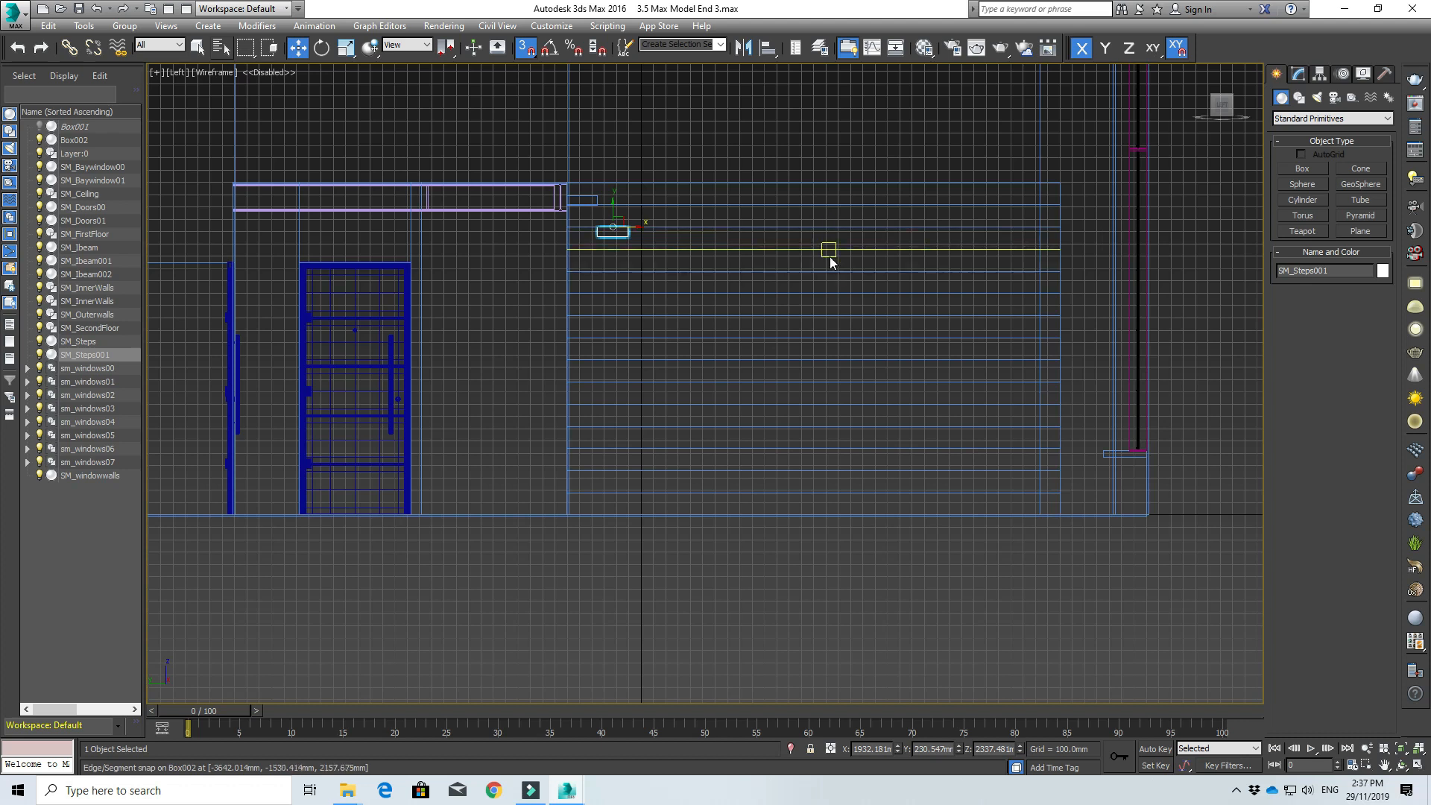
# - Delete the copied step and set the guide box Box002 to 16 length segments
pyautogui.press('Delete')
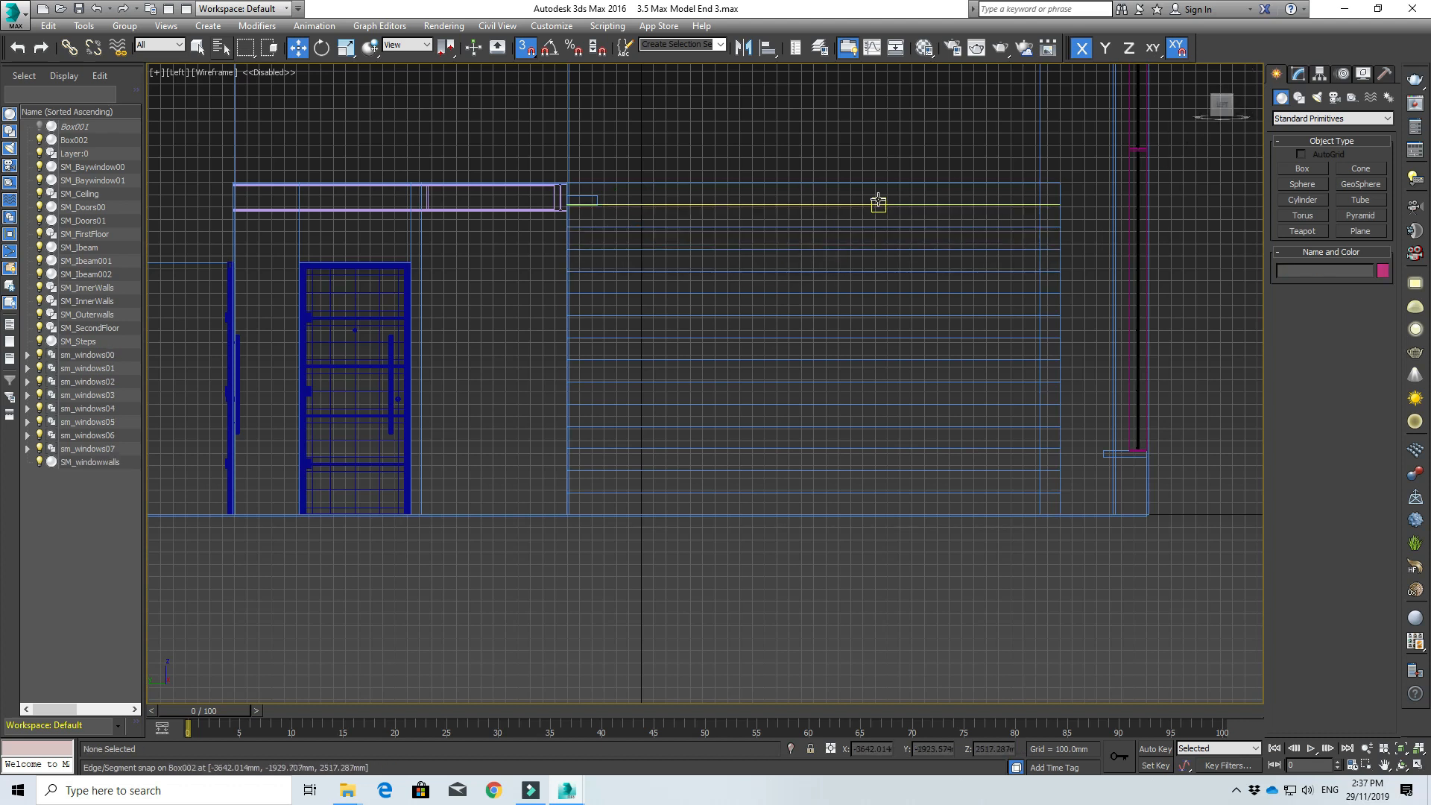
pyautogui.click(866, 182)
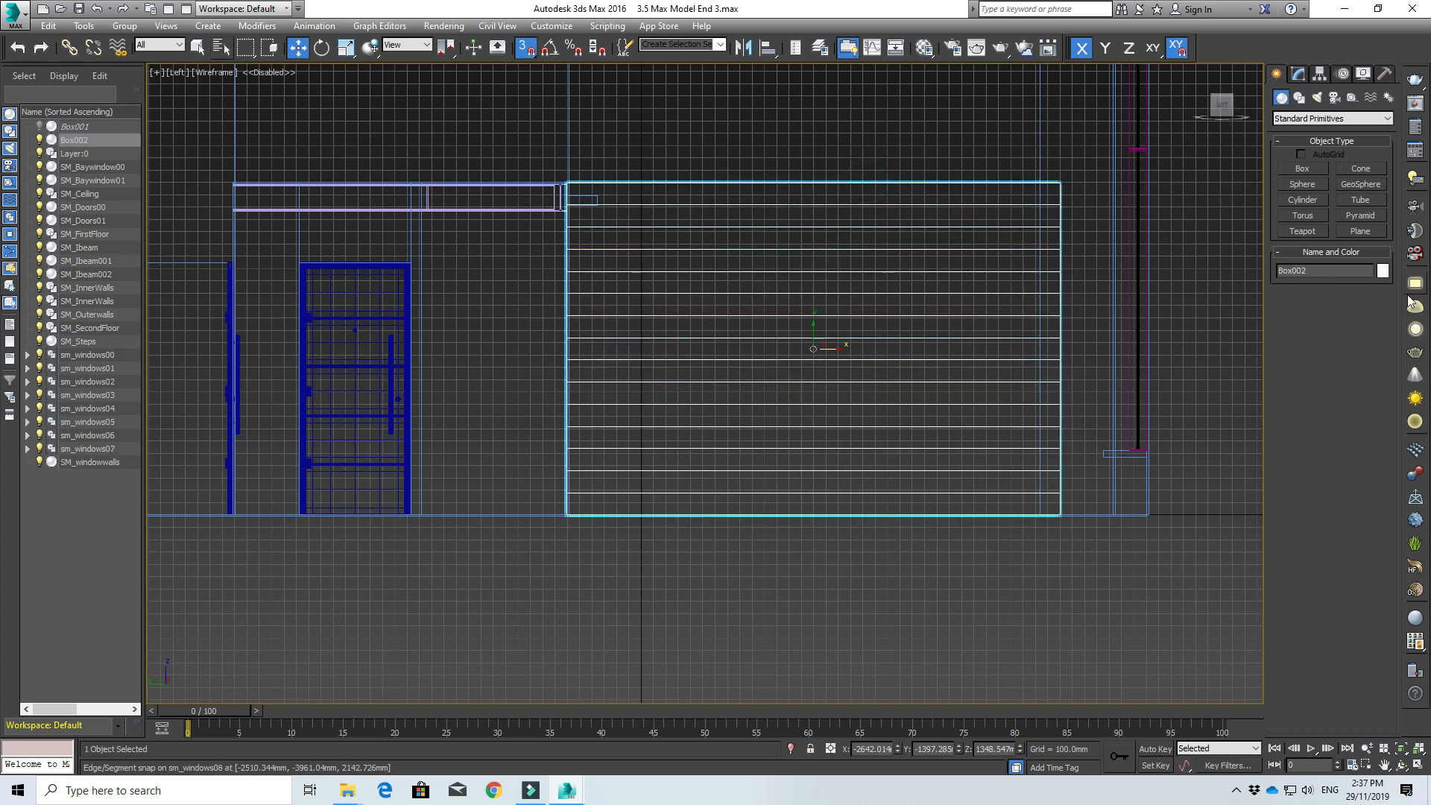
pyautogui.click(1298, 75)
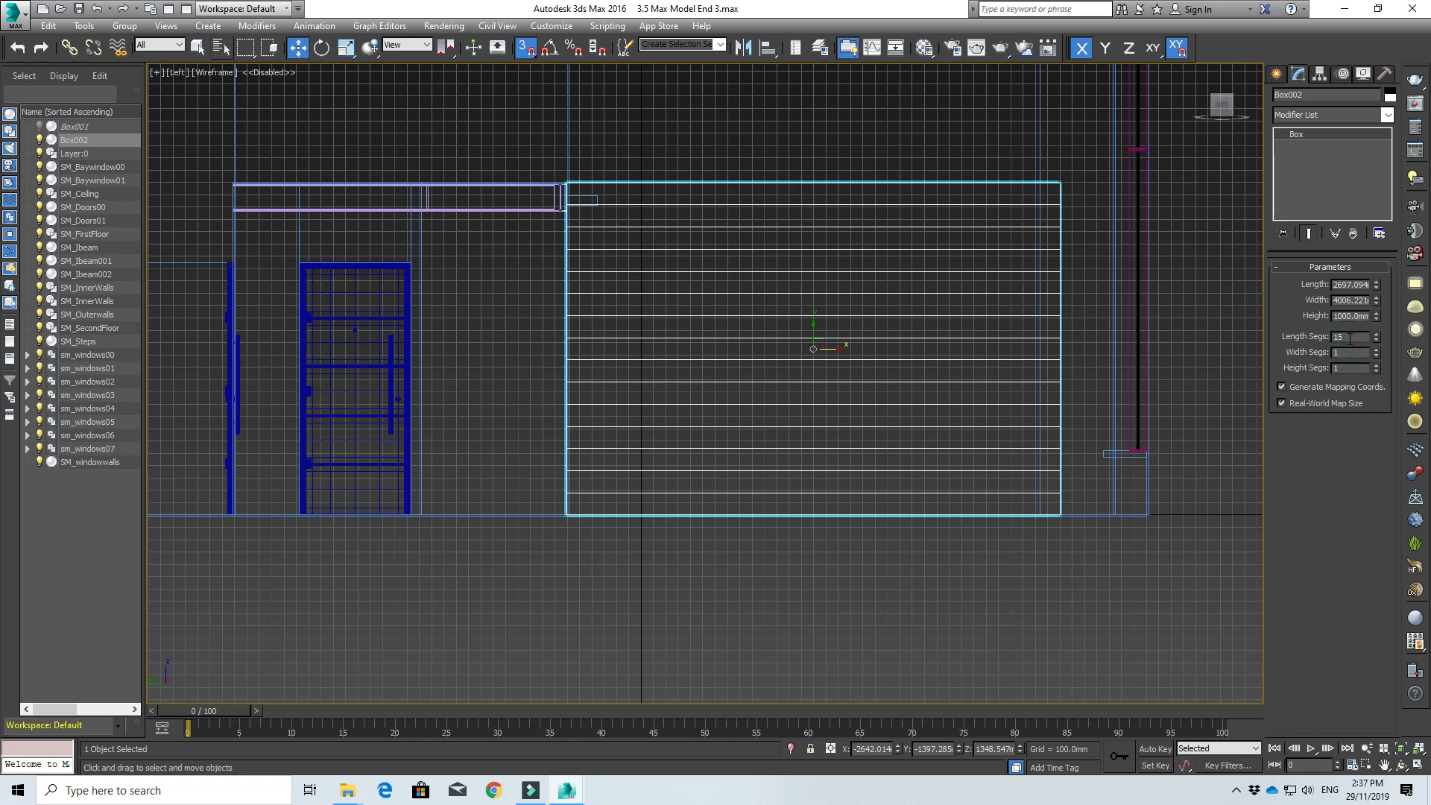
pyautogui.press('Tab')
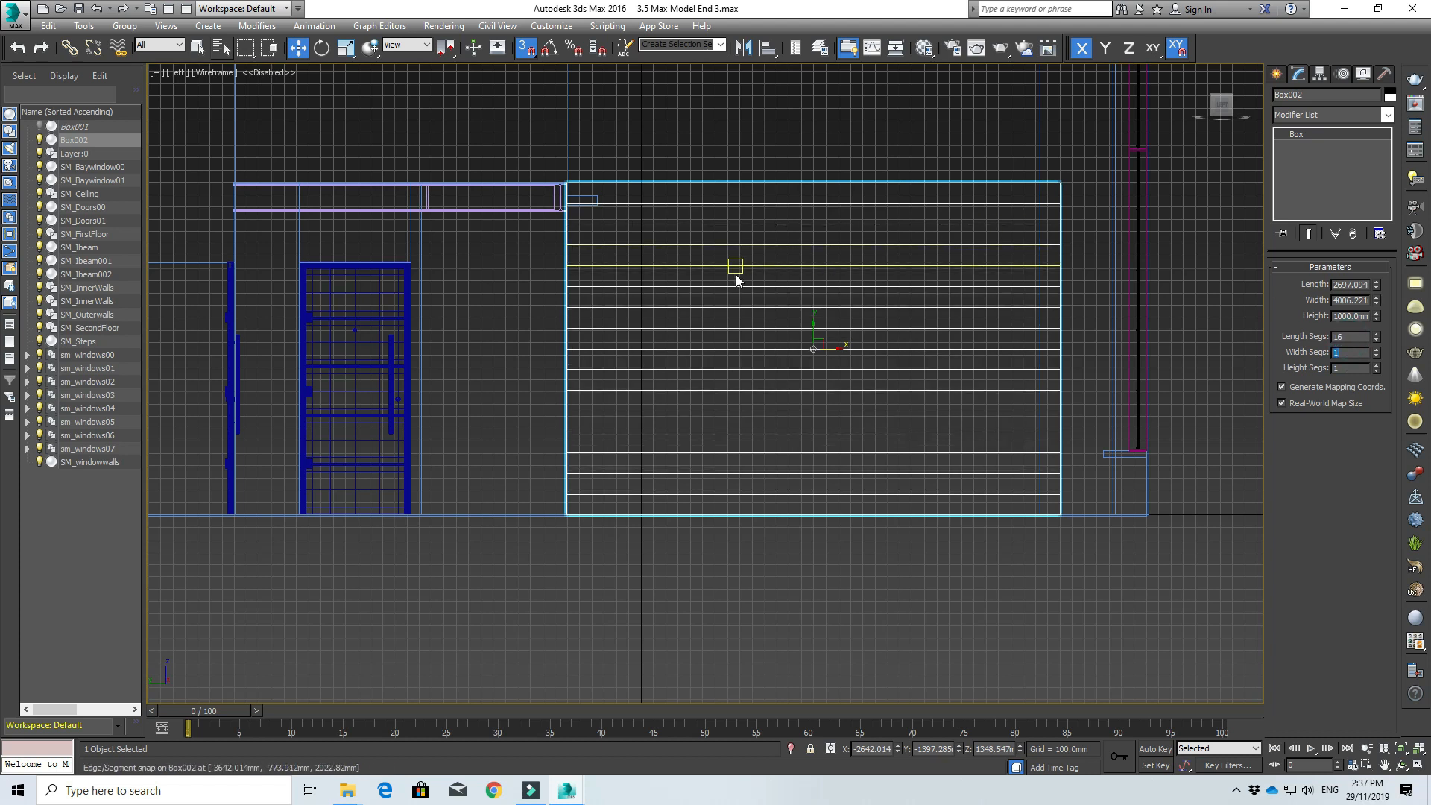
# - Clone the original SM_Steps box again, now that the guide box is re-segmented
pyautogui.scroll(2, 634, 253)
pyautogui.click(573, 179)
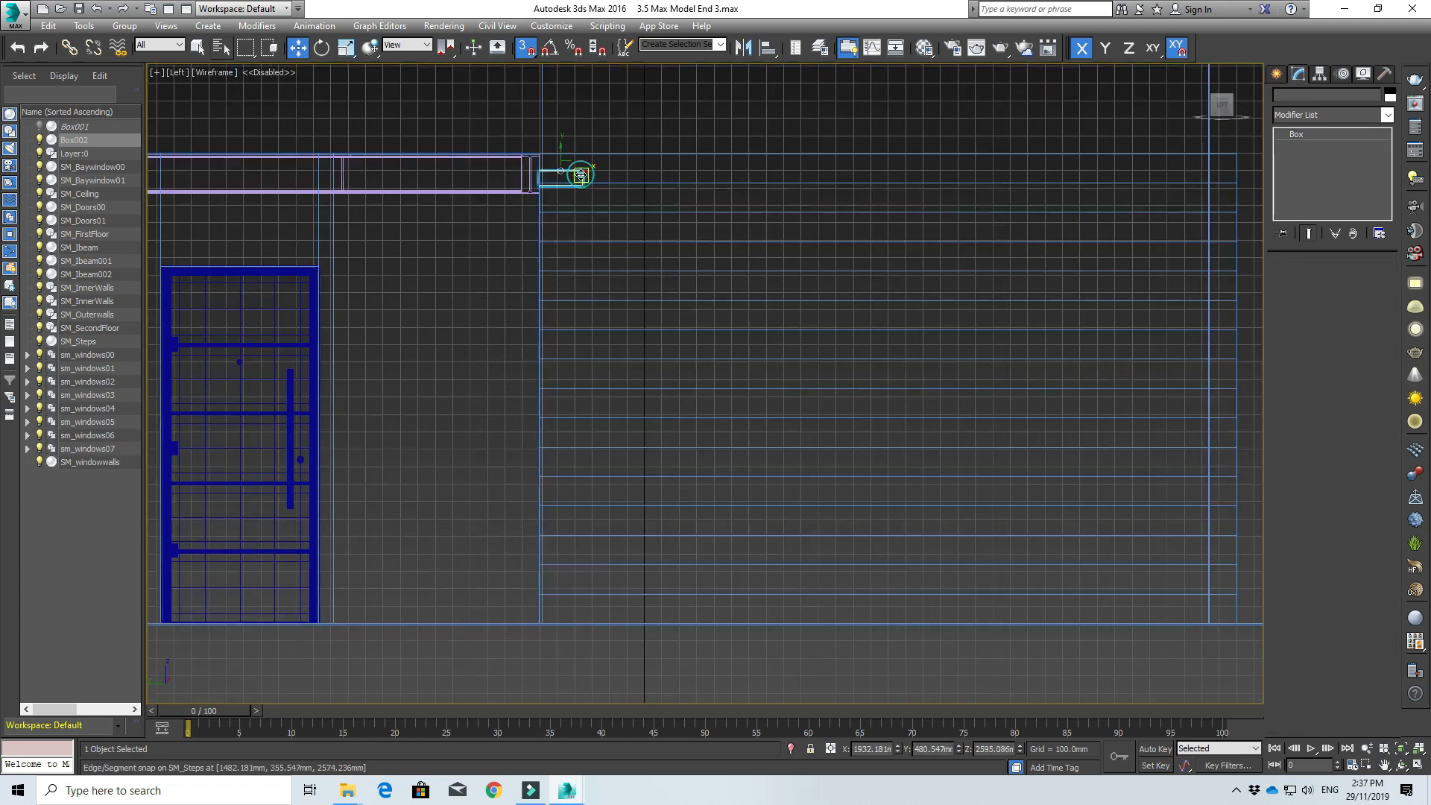
pyautogui.rightClick(69, 341)
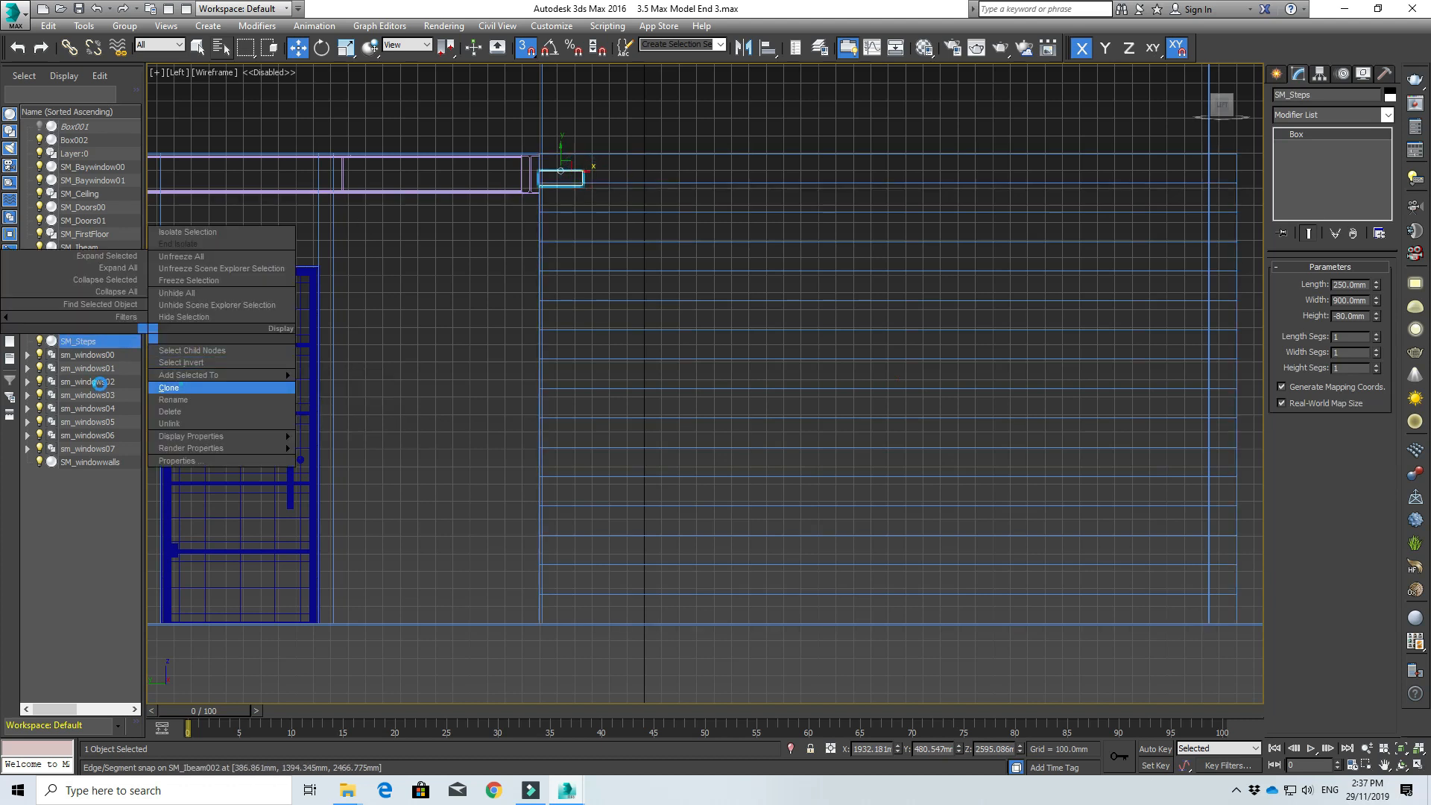
pyautogui.click(187, 387)
pyautogui.click(692, 451)
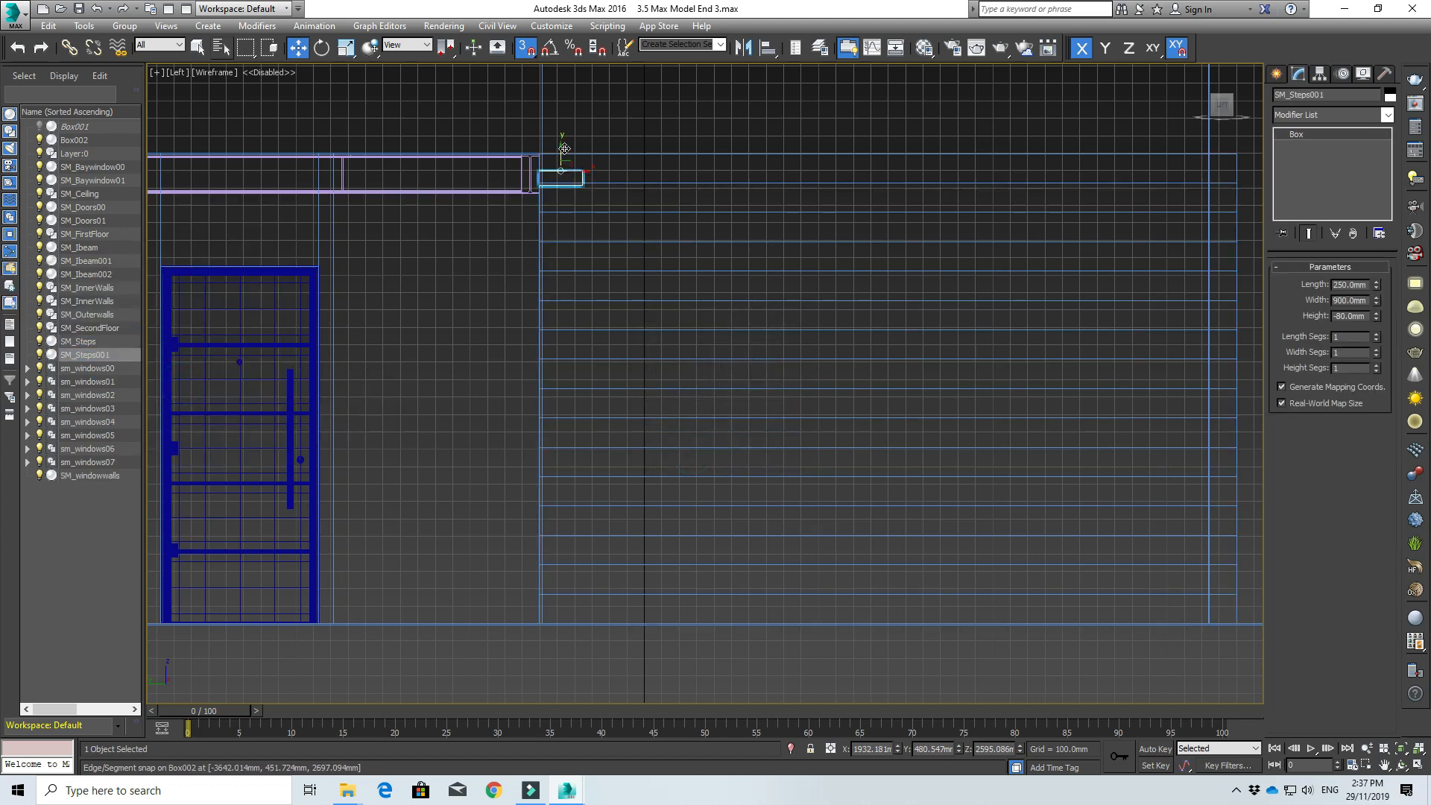
# - Snap the new step copy's top to the guide's second segment line and its inner end to the first step's outer end
pyautogui.moveTo(571, 163)
pyautogui.mouseDown()
pyautogui.moveTo(576, 214)
pyautogui.moveTo(600, 213)
pyautogui.moveTo(579, 176)
pyautogui.mouseUp()
pyautogui.press('F5')
pyautogui.scroll(2, 606, 242)
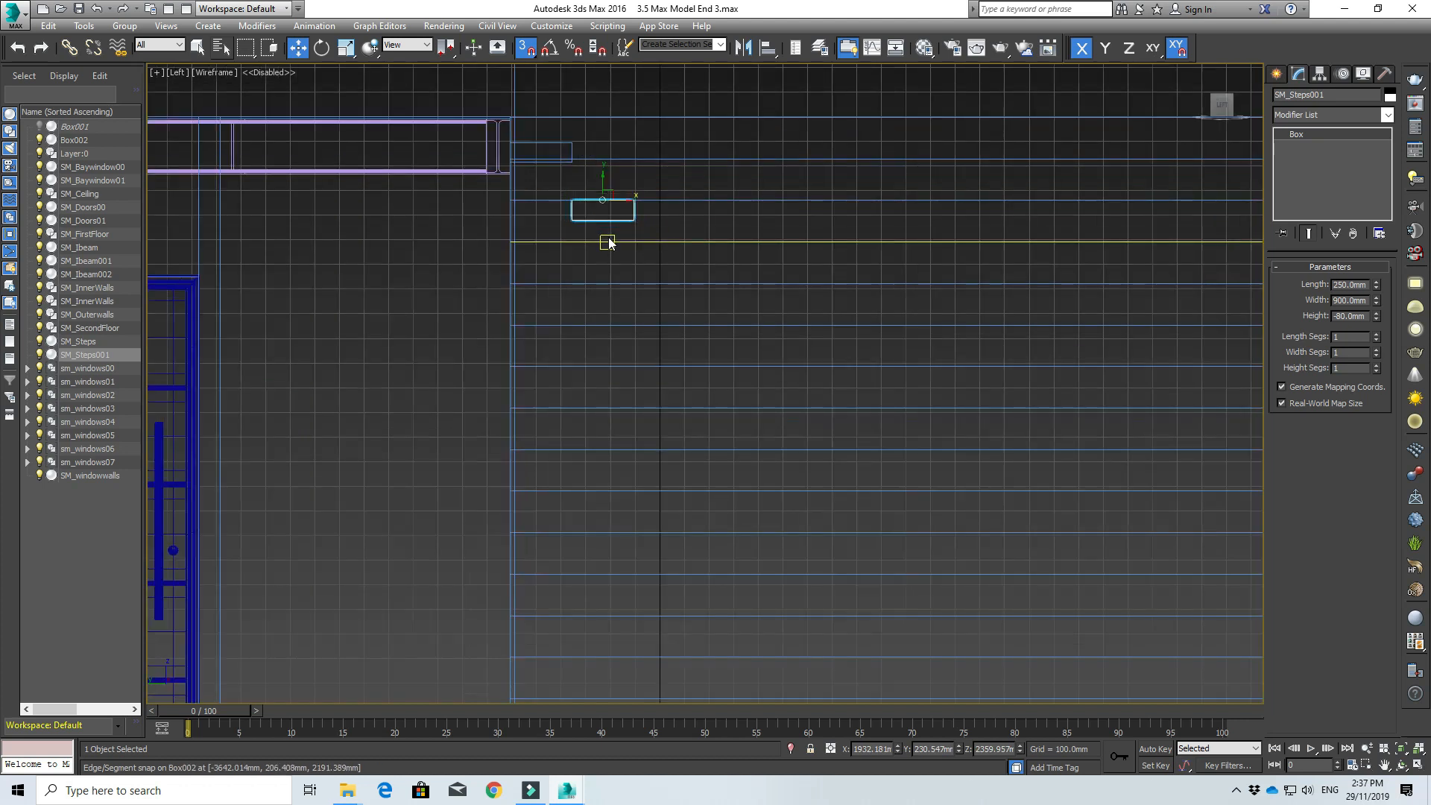
# - Select SM_Steps together with SM_Steps001 and clone the pair
pyautogui.keyDown('ctrl'); pyautogui.click(560, 142); pyautogui.keyUp('ctrl')
pyautogui.rightClick(560, 146)
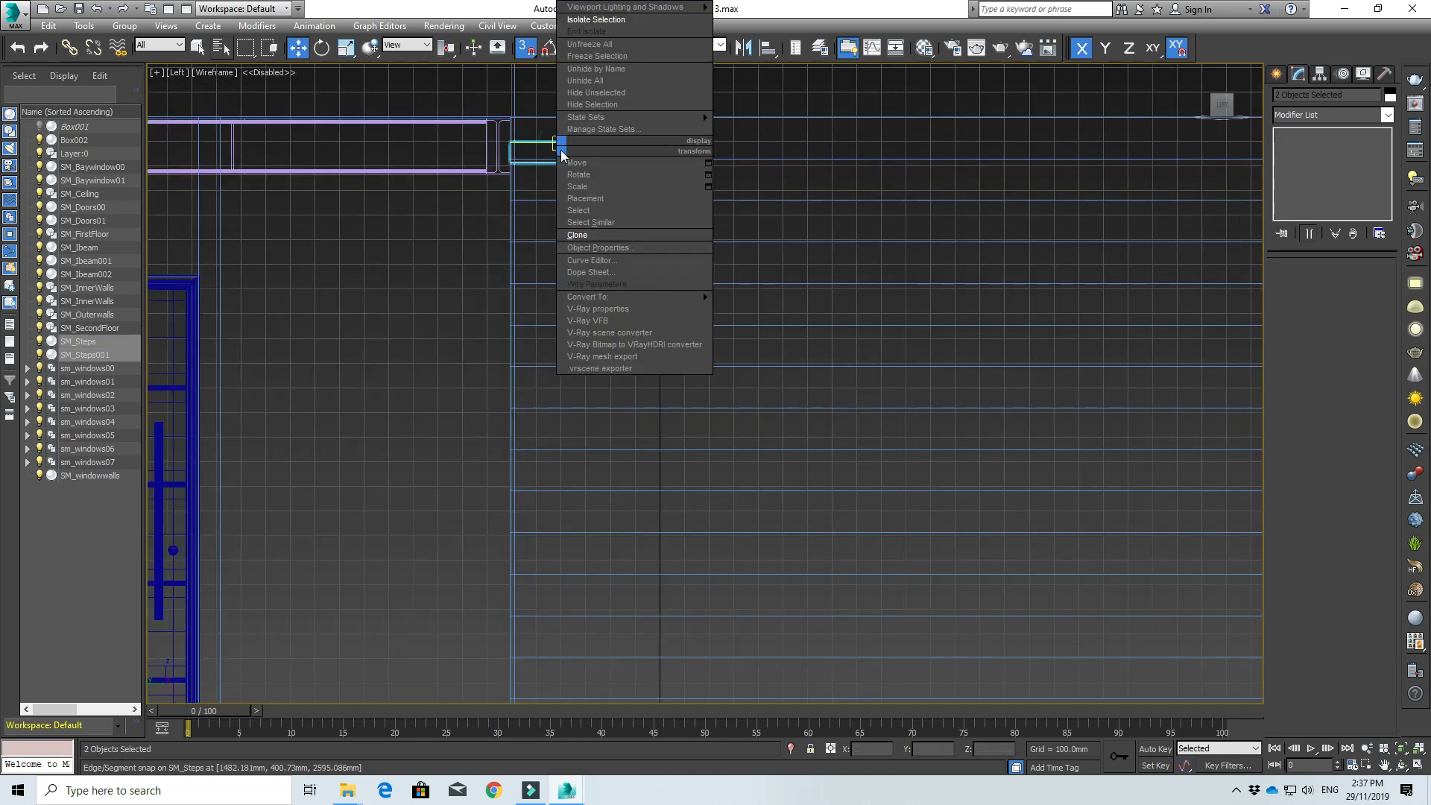
pyautogui.click(589, 234)
pyautogui.click(684, 453)
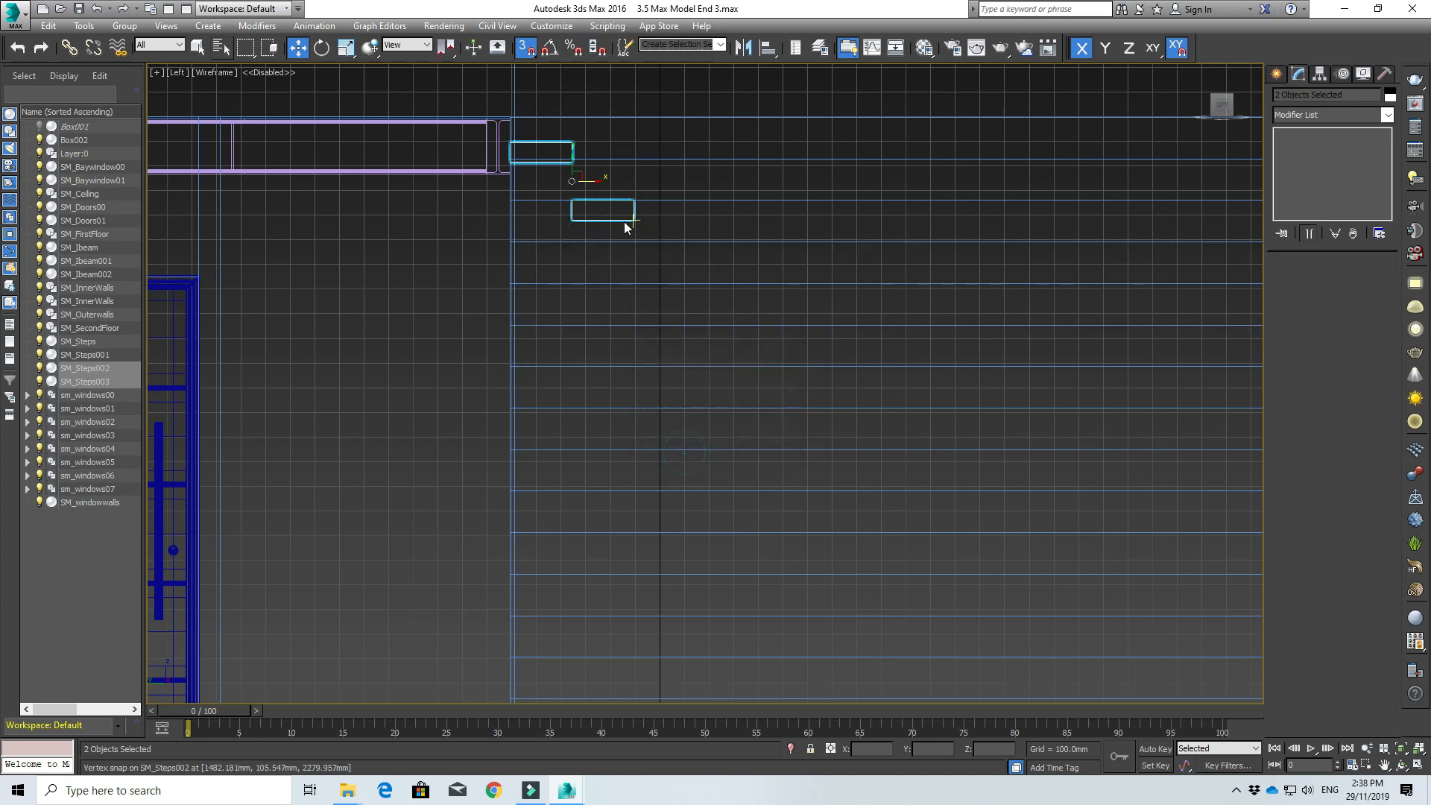
# - Snap the cloned pair down so its upper step meets the guide's third segment line, then outward against the second step's outer end
pyautogui.moveTo(574, 167); pyautogui.dragTo(584, 282)
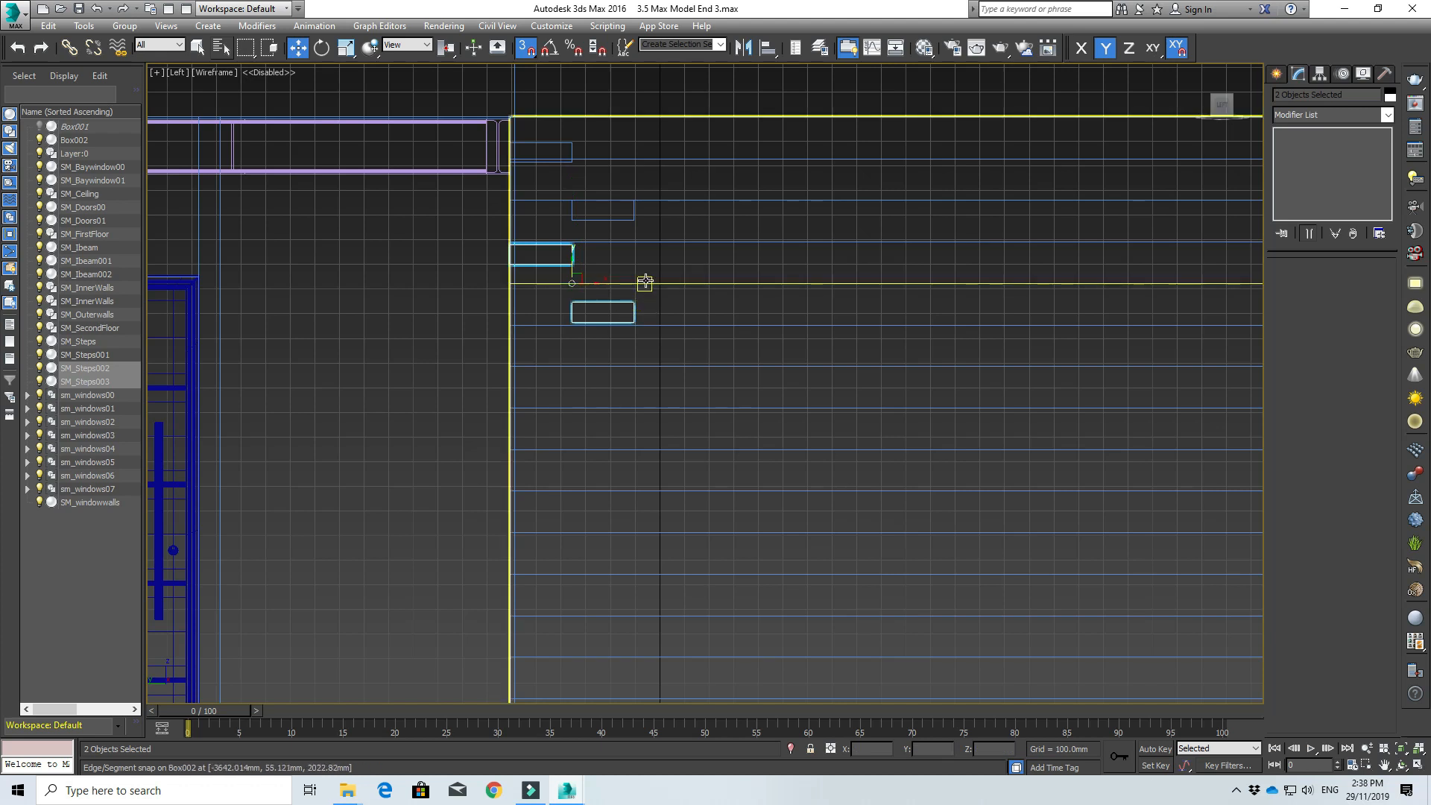
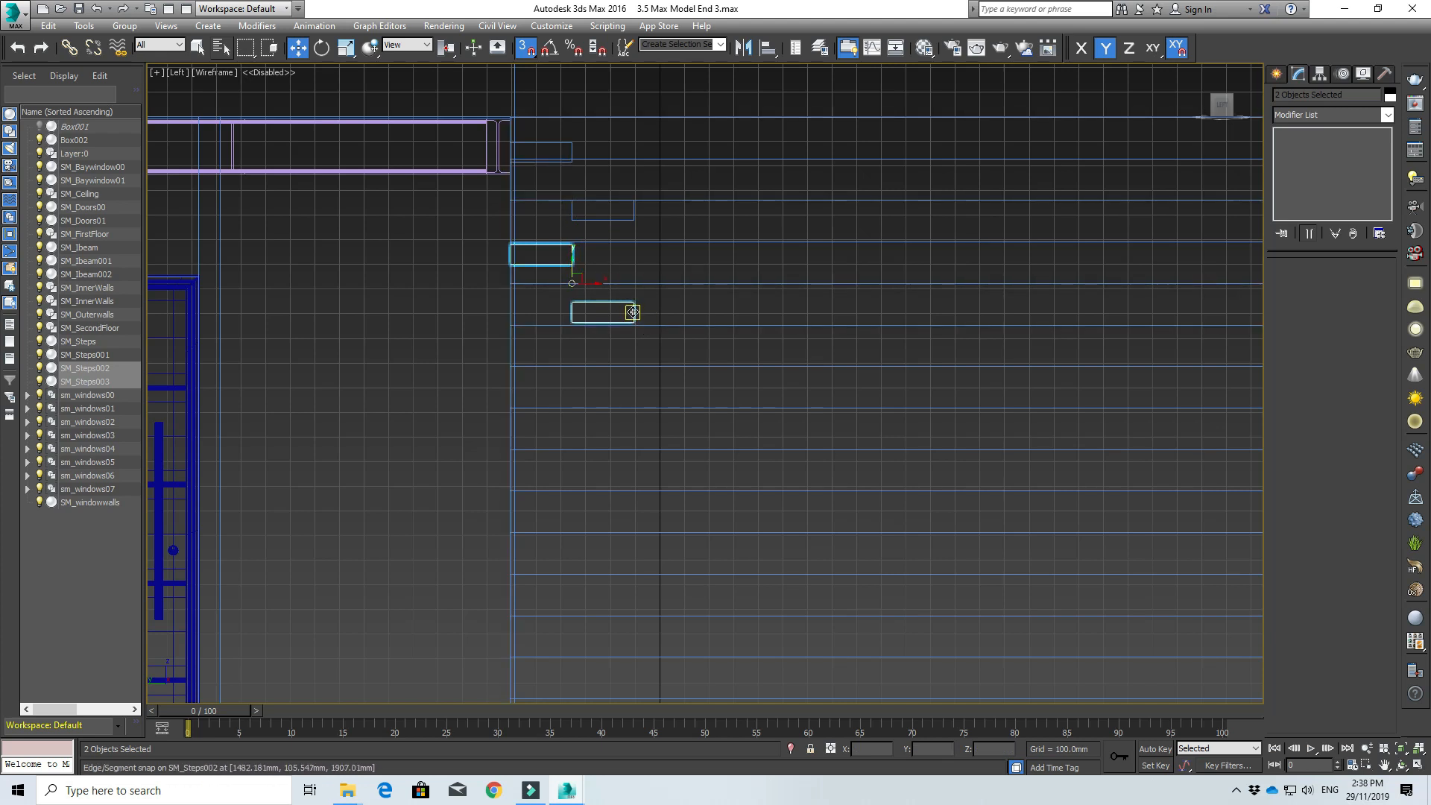
pyautogui.moveTo(630, 311); pyautogui.dragTo(556, 243)
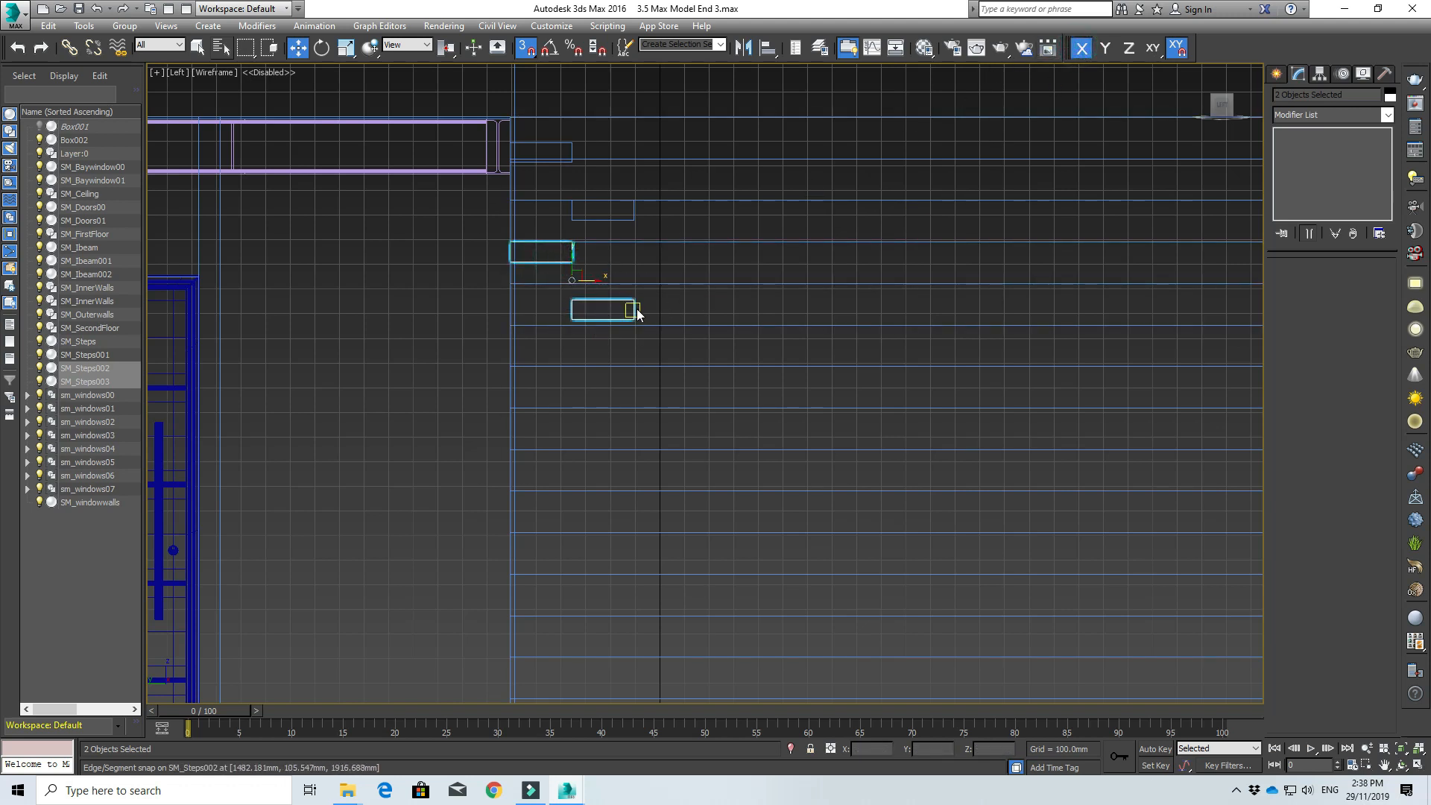
pyautogui.moveTo(633, 308); pyautogui.dragTo(637, 217)
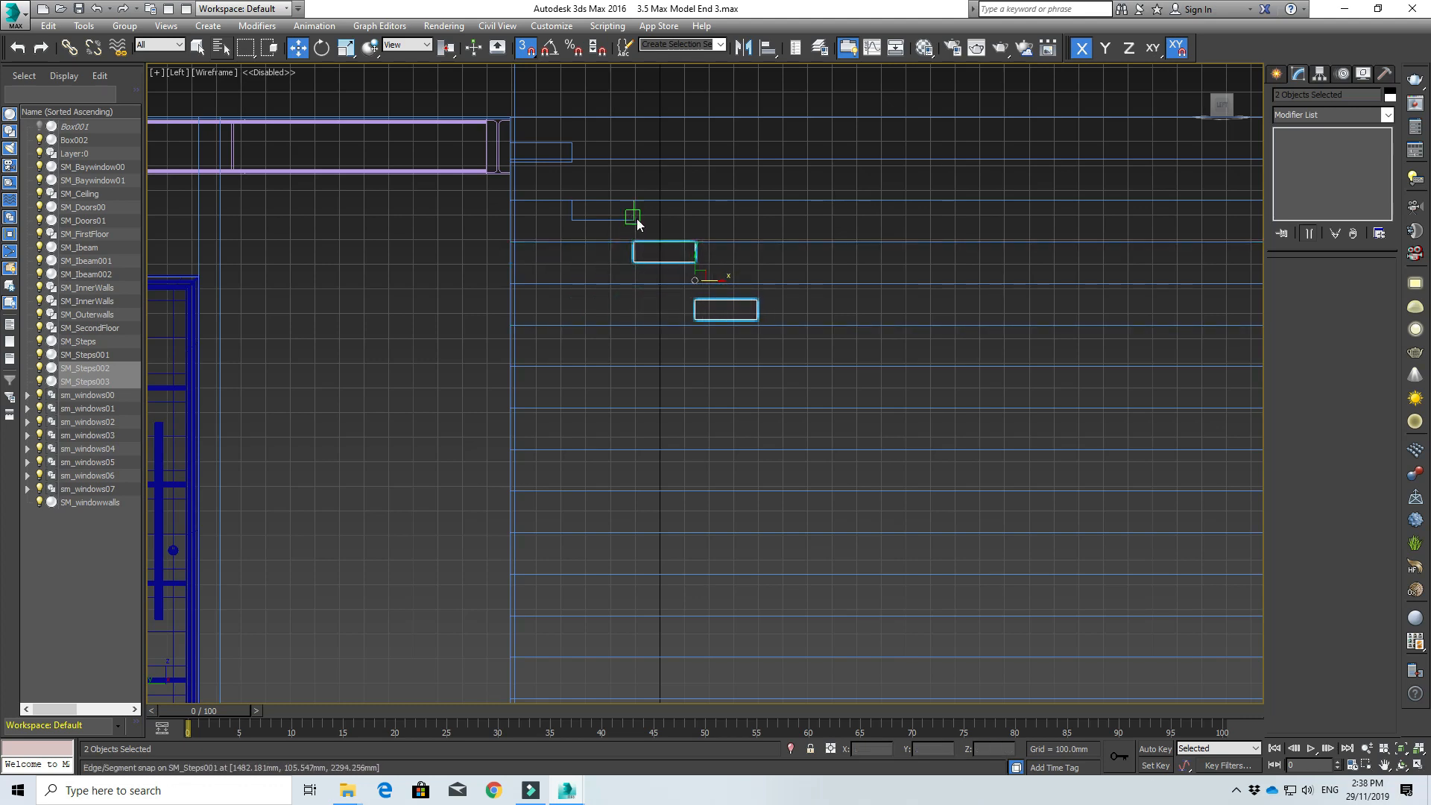
# - Lower the first step, SM_Steps, along the vertical axis so its top lies on the guide's first segment line
pyautogui.scroll(3, 567, 174)
pyautogui.click(568, 113)
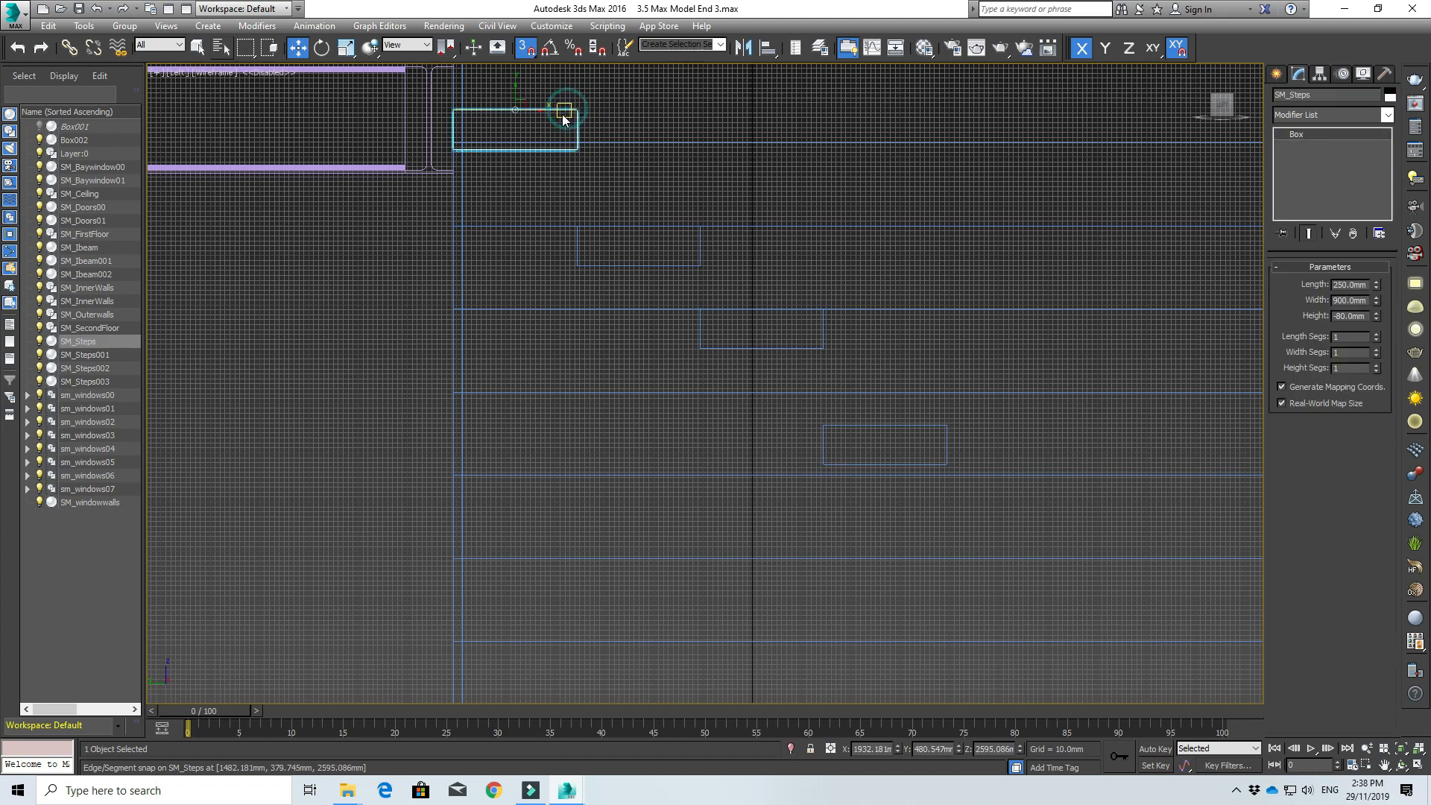
pyautogui.moveTo(558, 110); pyautogui.dragTo(562, 143)
pyautogui.click(1104, 46)
pyautogui.scroll(2, 461, 203)
pyautogui.scroll(-4, 563, 243)
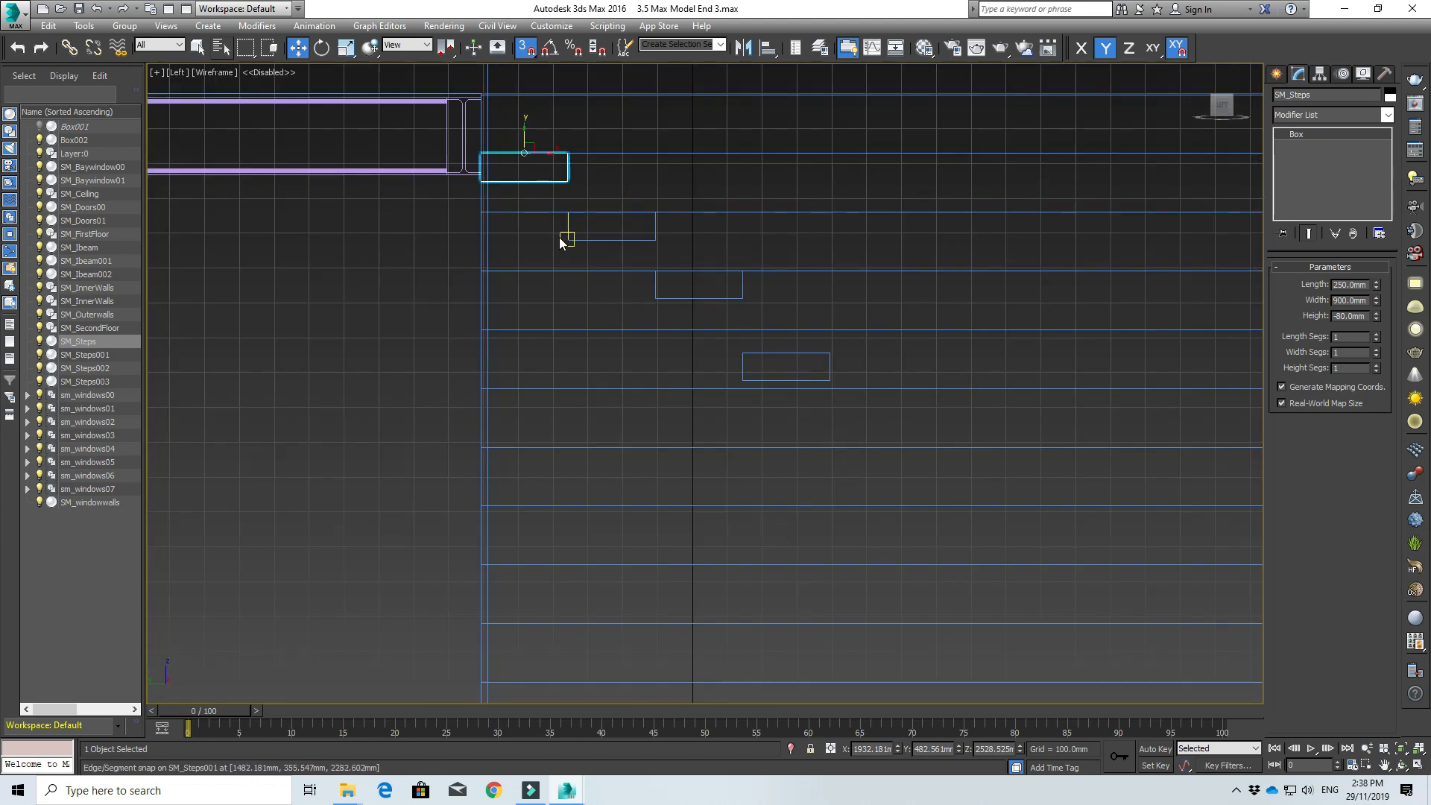
# - Raise the lowest step along the vertical axis so its top snaps to the guide's fourth segment line
pyautogui.keyDown('ctrl'); pyautogui.click(623, 240); pyautogui.keyUp('ctrl')
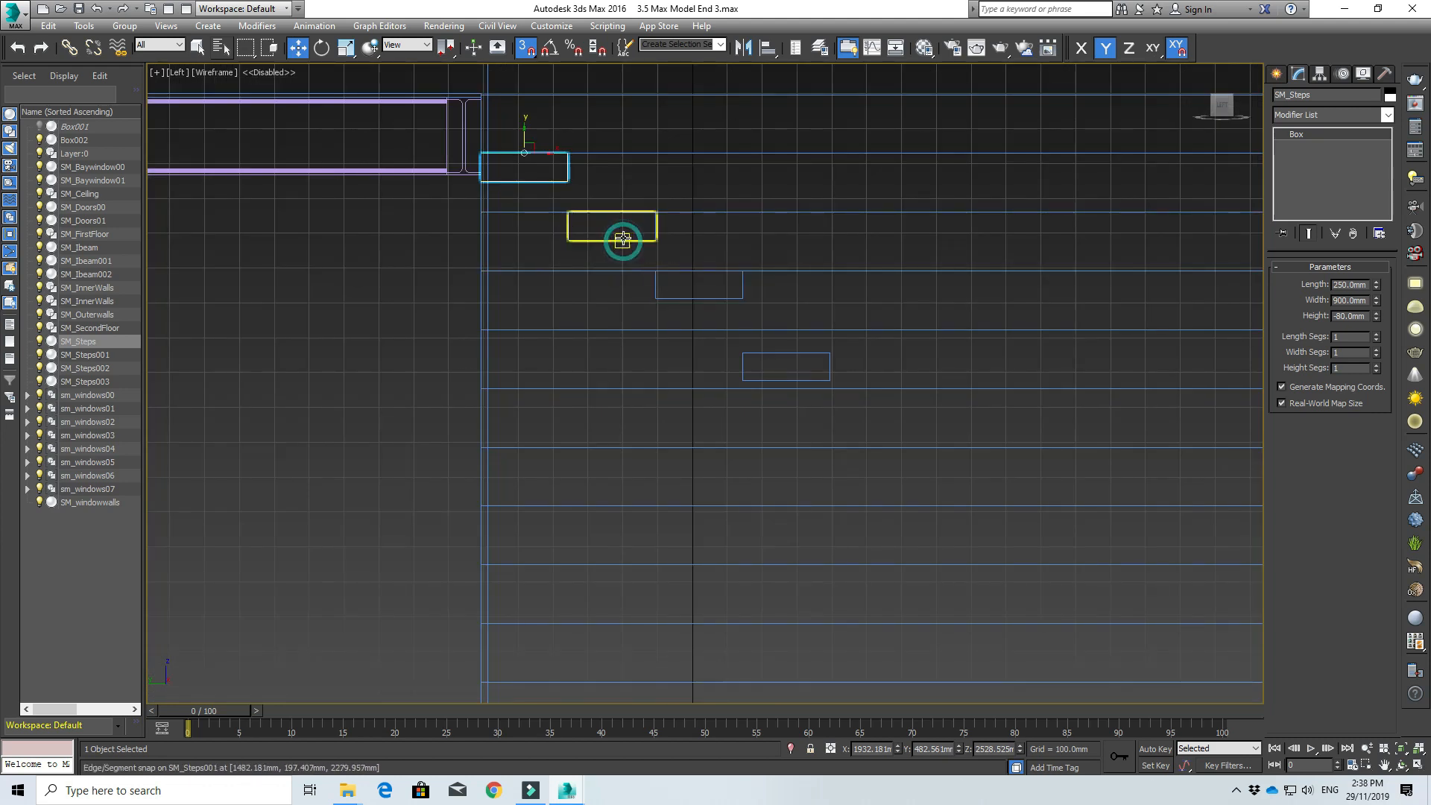
pyautogui.keyDown('ctrl'); pyautogui.click(720, 297); pyautogui.keyUp('ctrl')
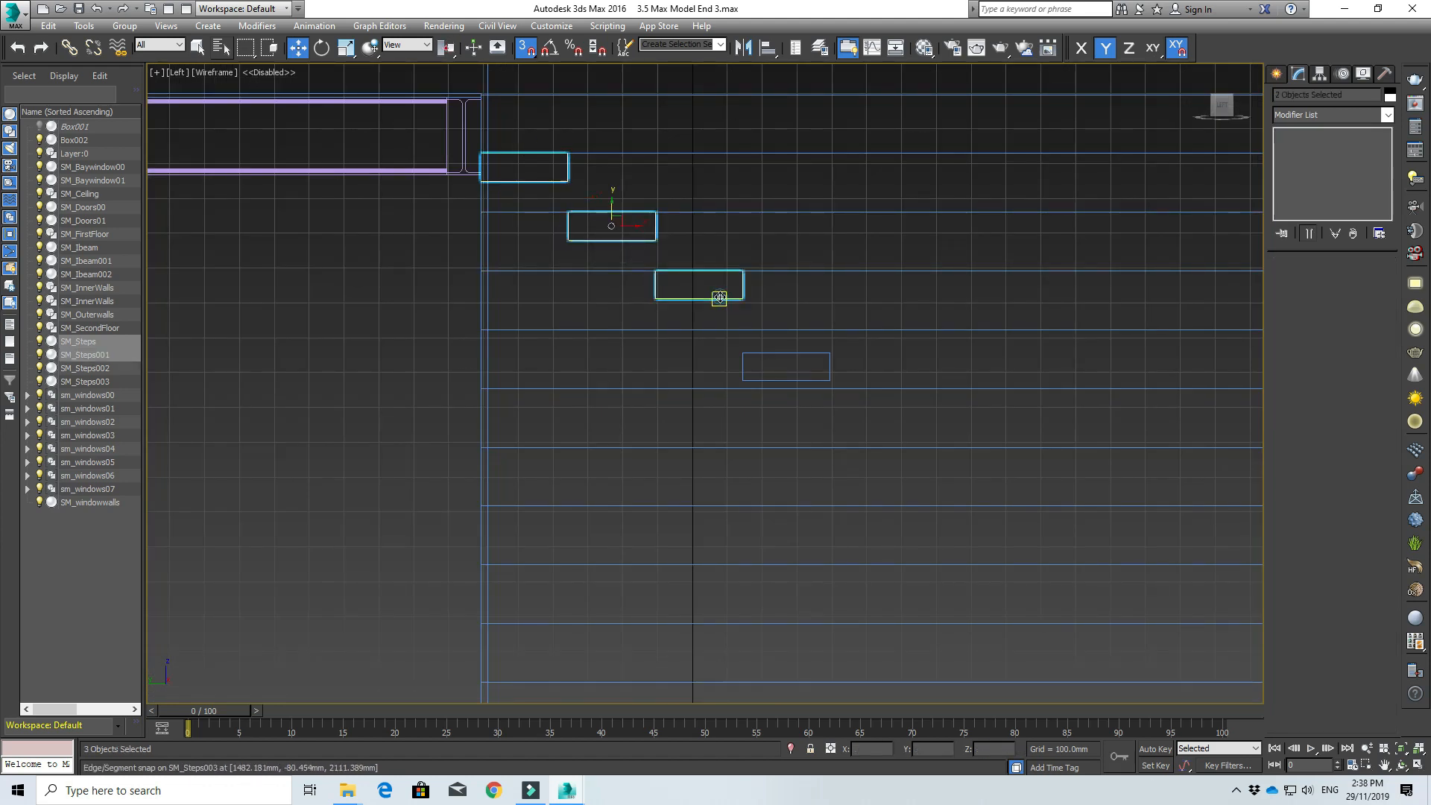
pyautogui.scroll(2, 704, 367)
pyautogui.click(704, 365)
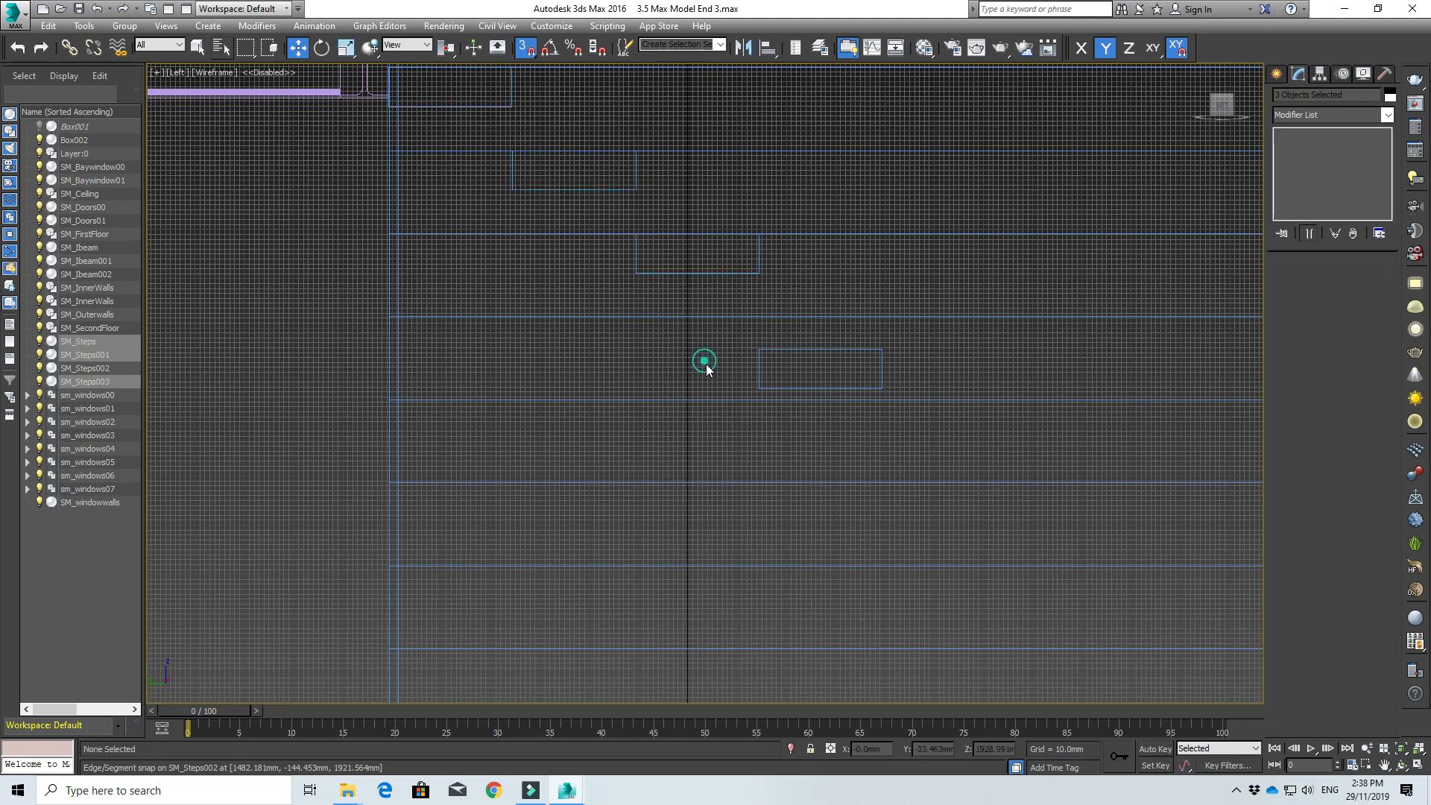
pyautogui.moveTo(790, 351)
pyautogui.mouseDown()
pyautogui.moveTo(782, 328)
pyautogui.moveTo(768, 343)
pyautogui.mouseUp()
pyautogui.click(748, 365)
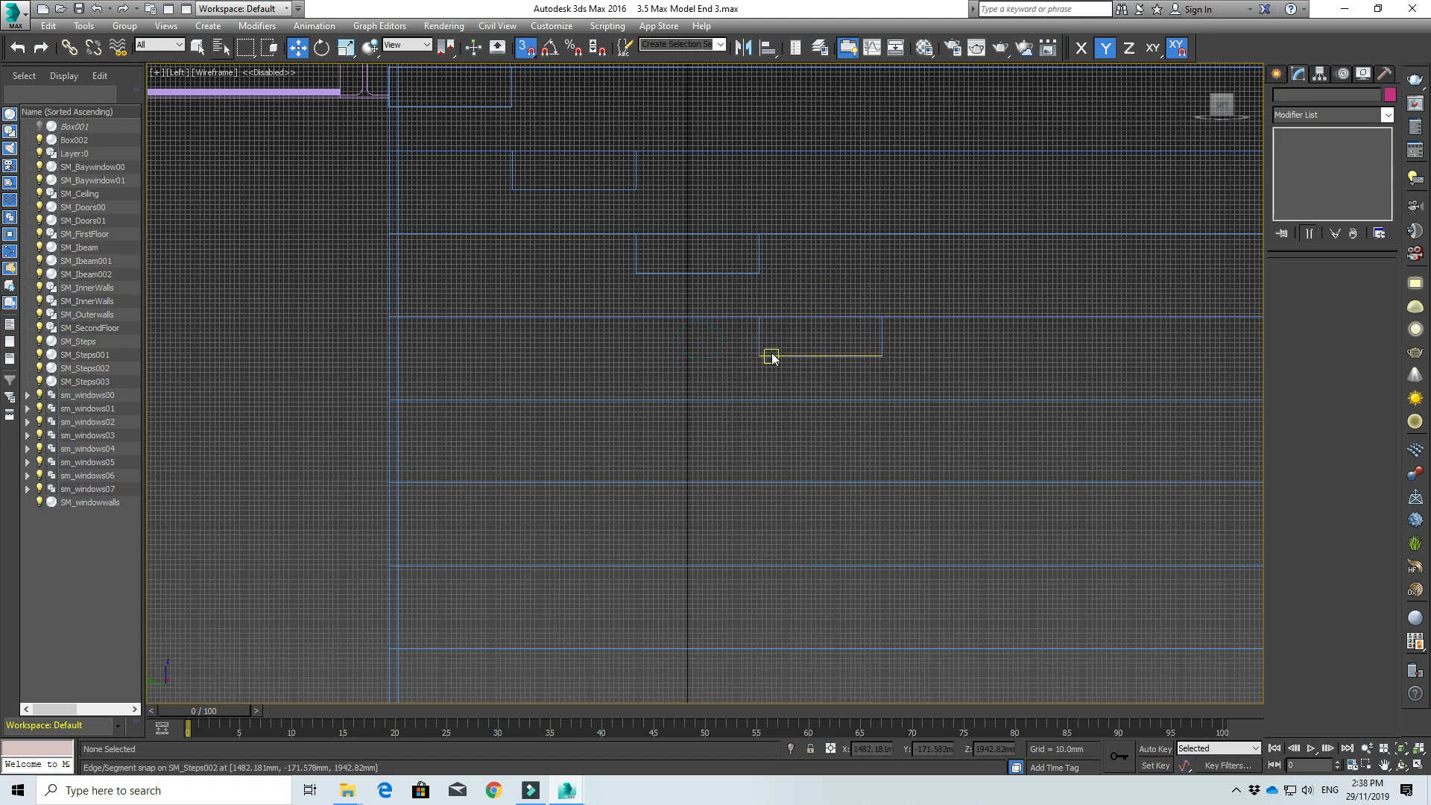
# - Select the third and fourth steps together as the pair for copying down the guide's remaining segment lines
pyautogui.click(760, 332)
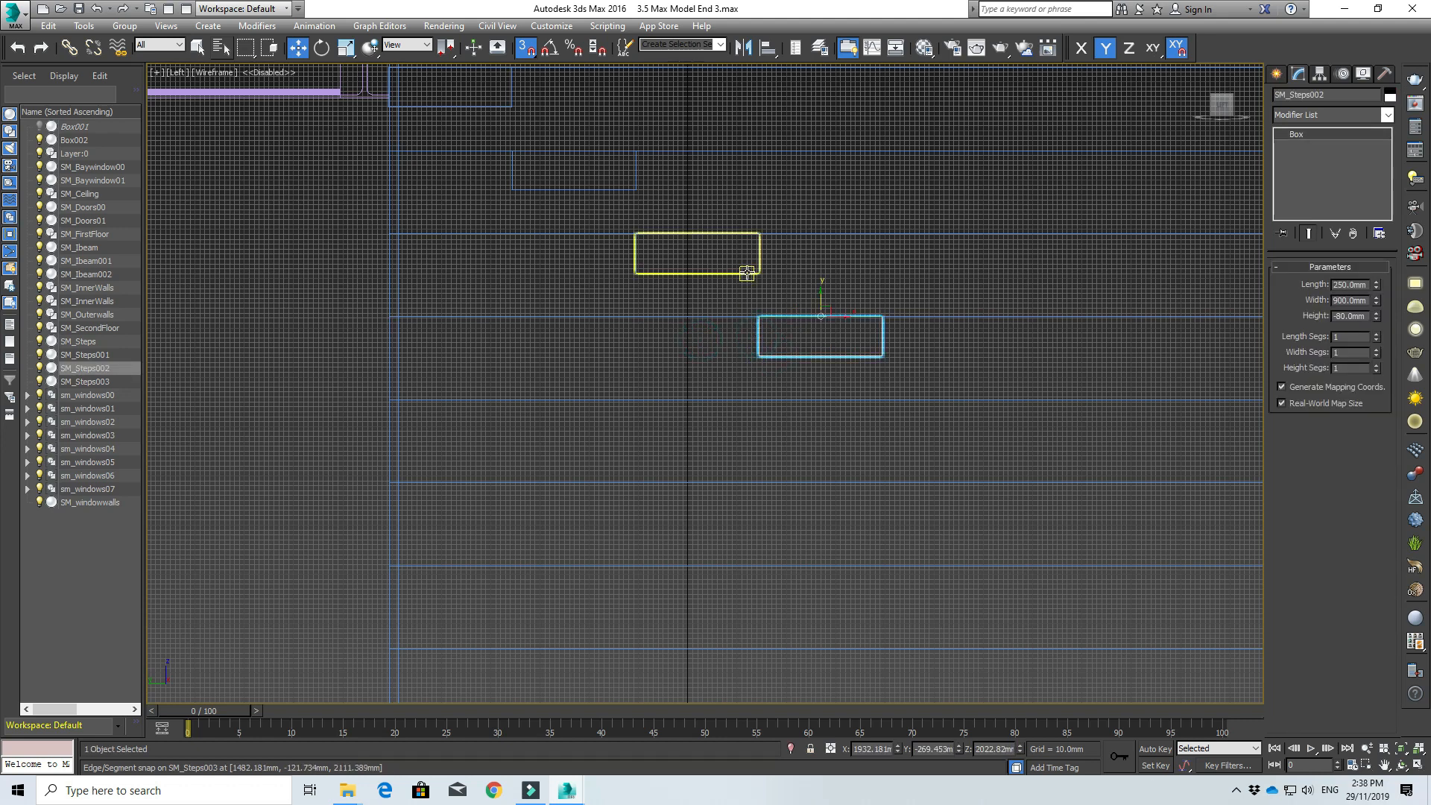
pyautogui.keyDown('ctrl'); pyautogui.click(746, 273); pyautogui.keyUp('ctrl')
pyautogui.scroll(-4, 746, 273)
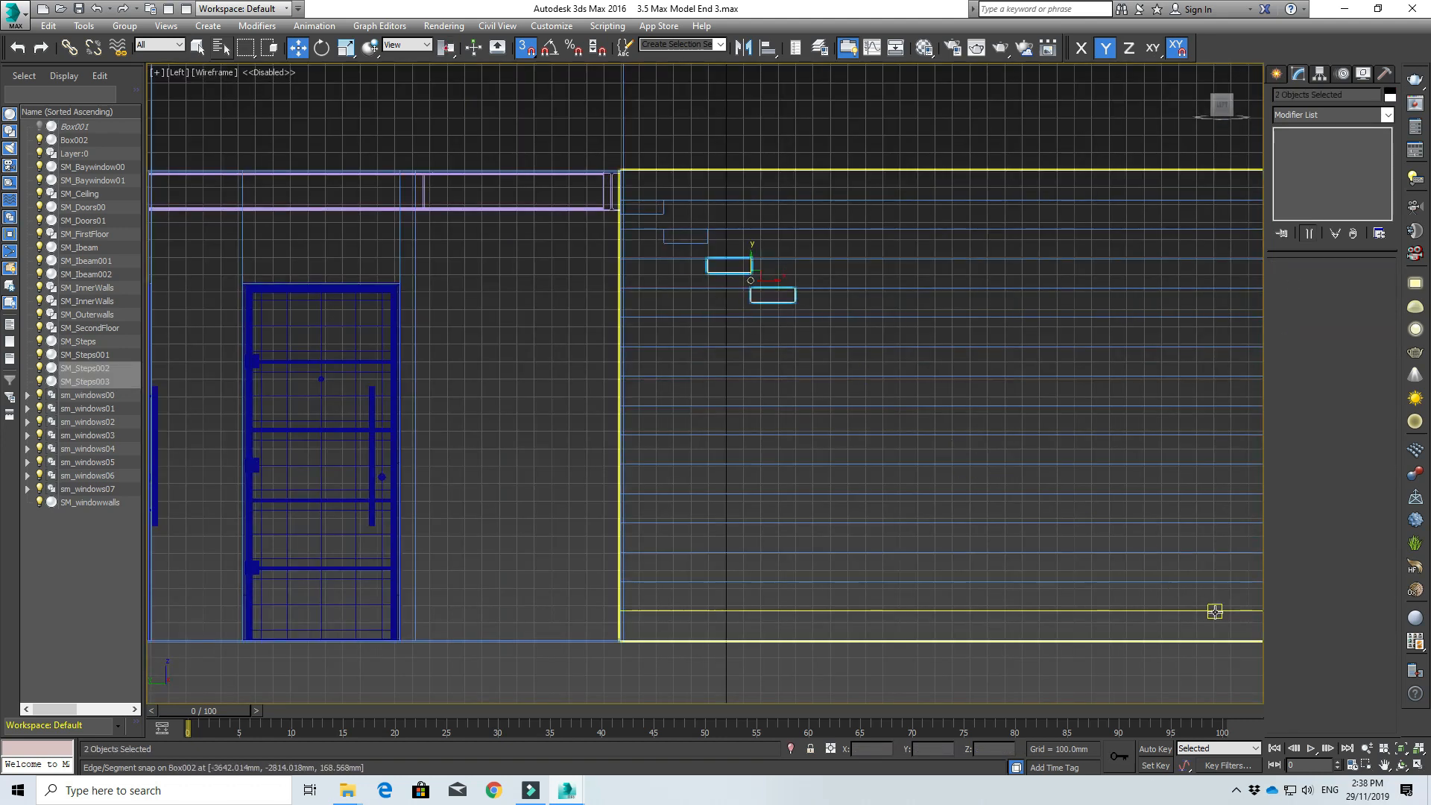
pyautogui.moveTo(1214, 607); pyautogui.dragTo(1073, 581, button='middle')
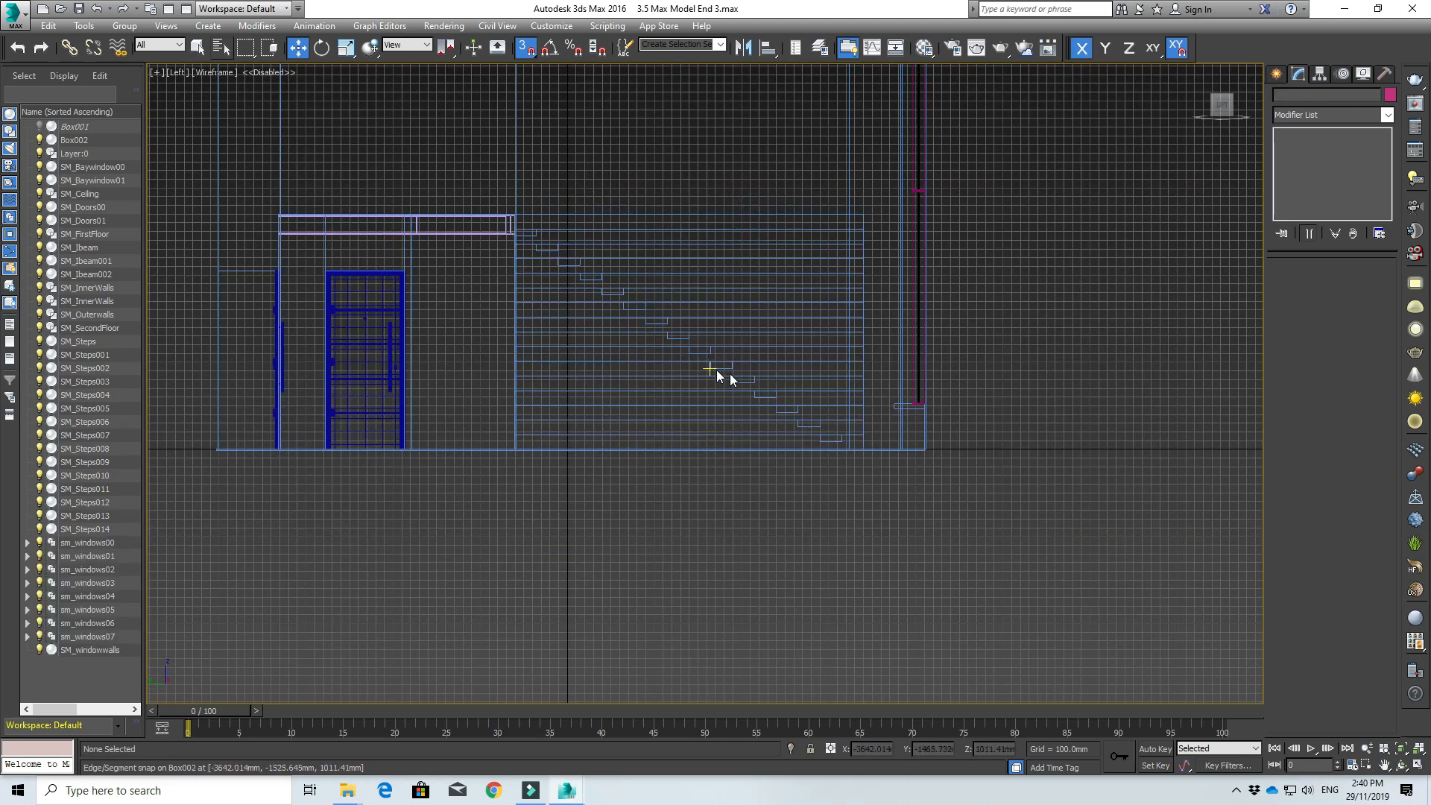
pyautogui.scroll(5, 775, 406)
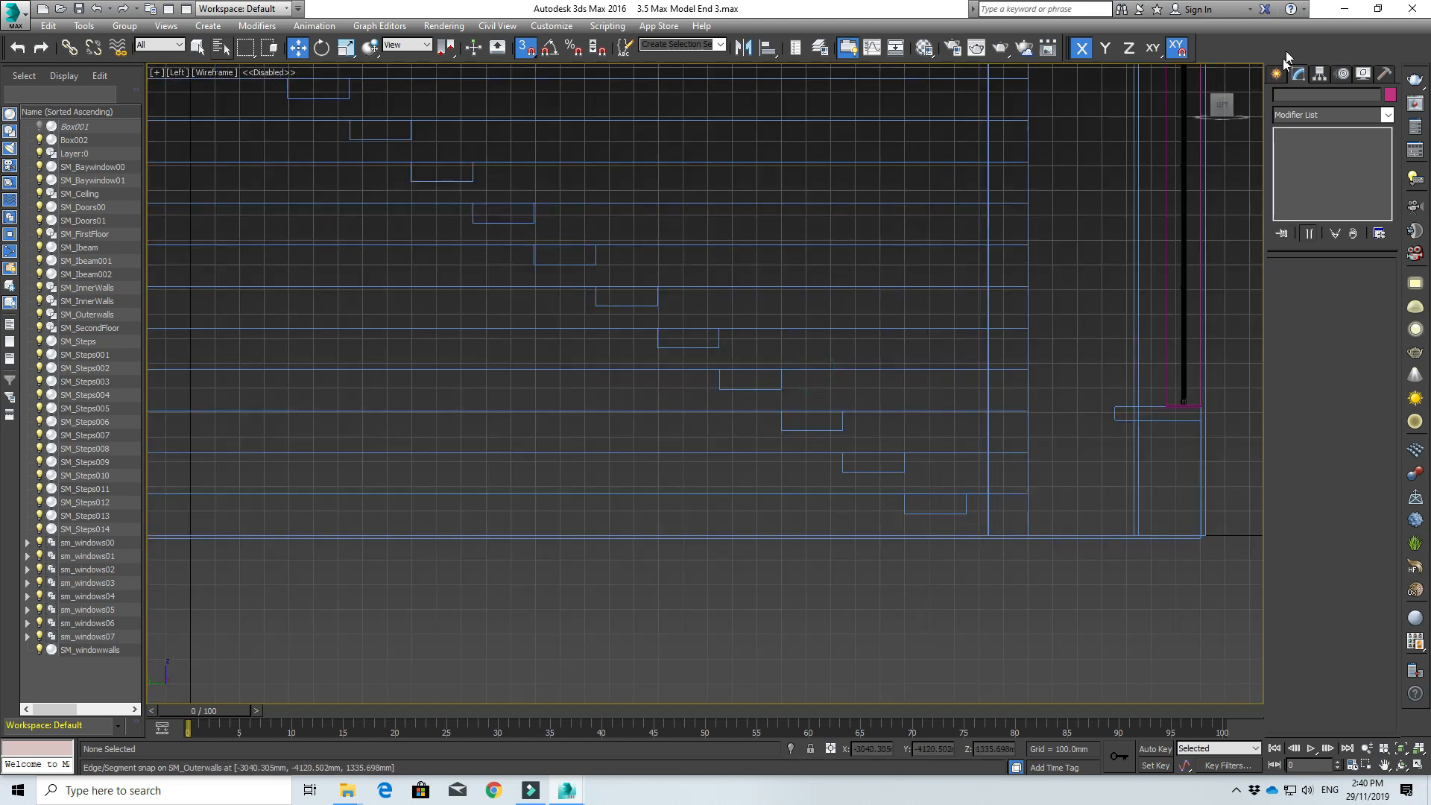
# - Delete the segmented guide box, Box002, leaving the cloned steps in place
pyautogui.click(1278, 73)
pyautogui.click(857, 245)
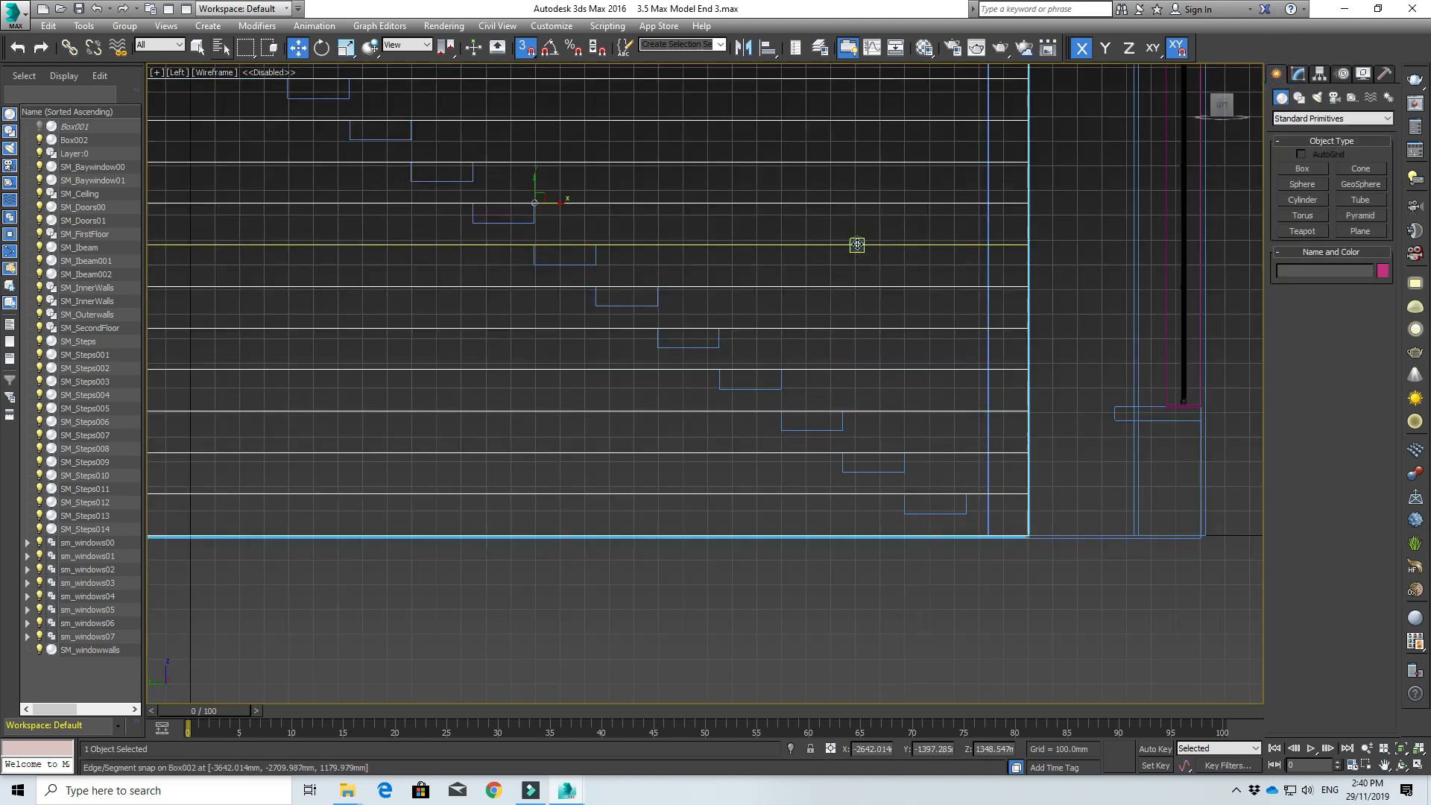
pyautogui.press('Delete')
pyautogui.scroll(-4, 840, 263)
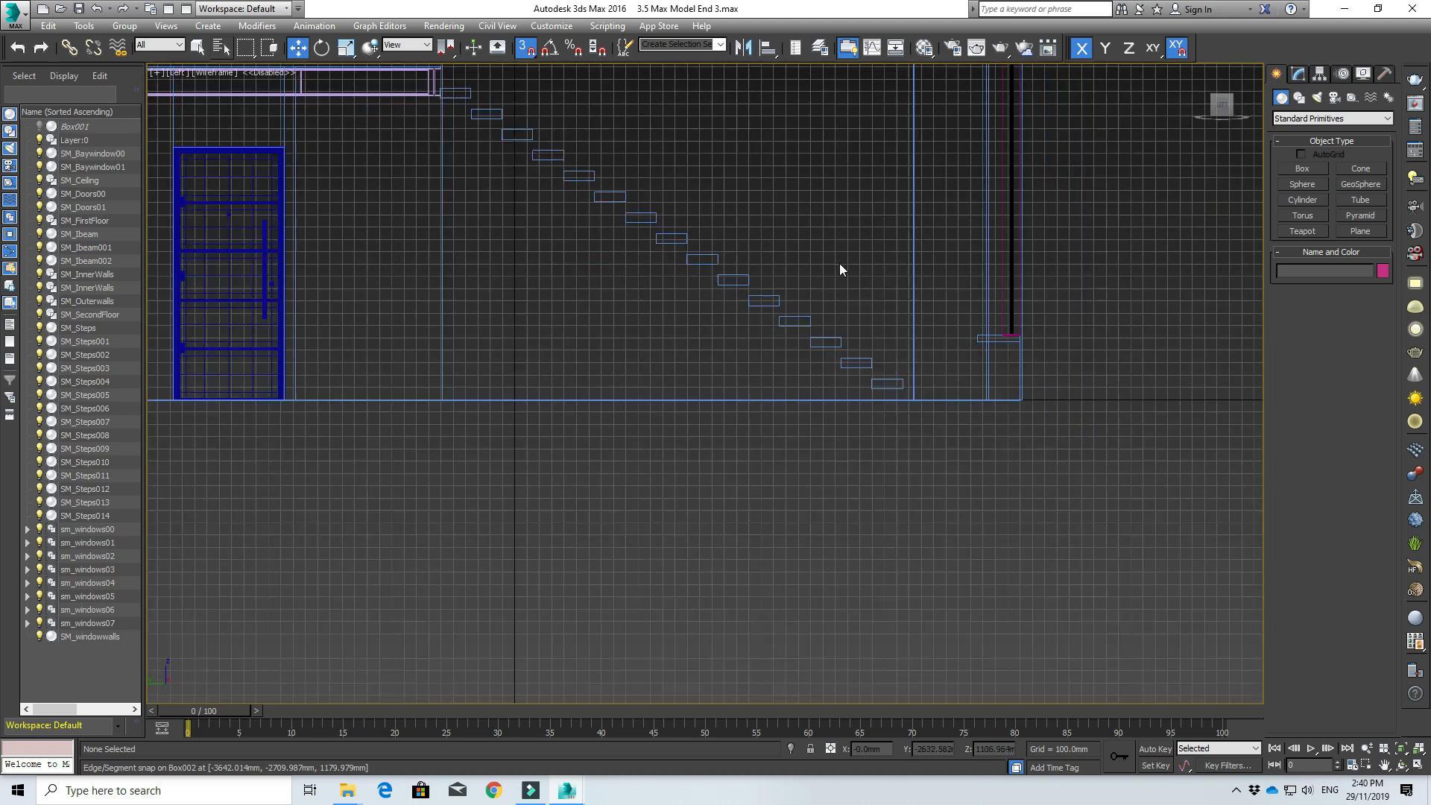
# - Clone the second-floor beam SM_Ibeam002 as an independent copy named SM_Ibeam003
pyautogui.moveTo(482, 108); pyautogui.dragTo(626, 272, button='middle')
pyautogui.scroll(3, 626, 272)
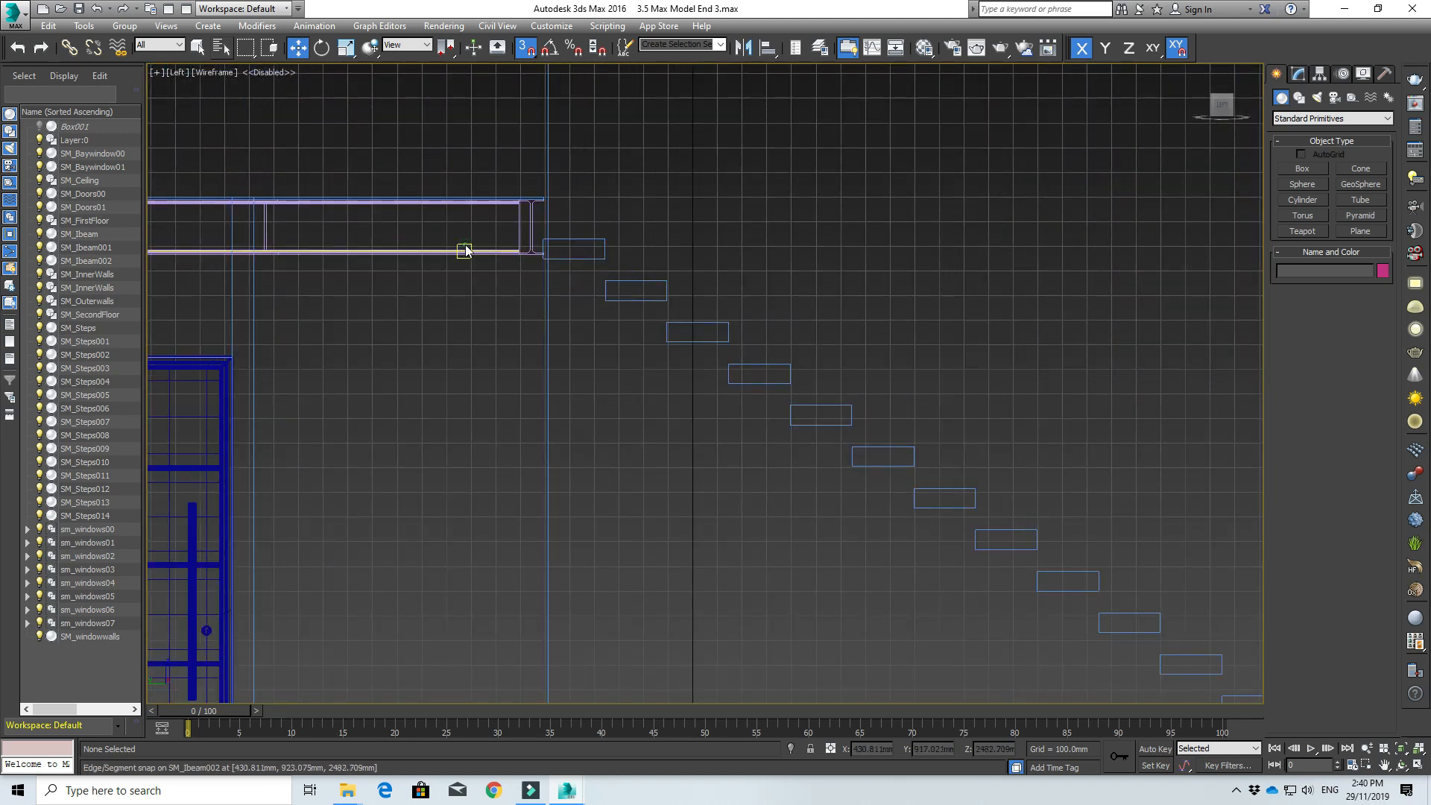
pyautogui.click(464, 249)
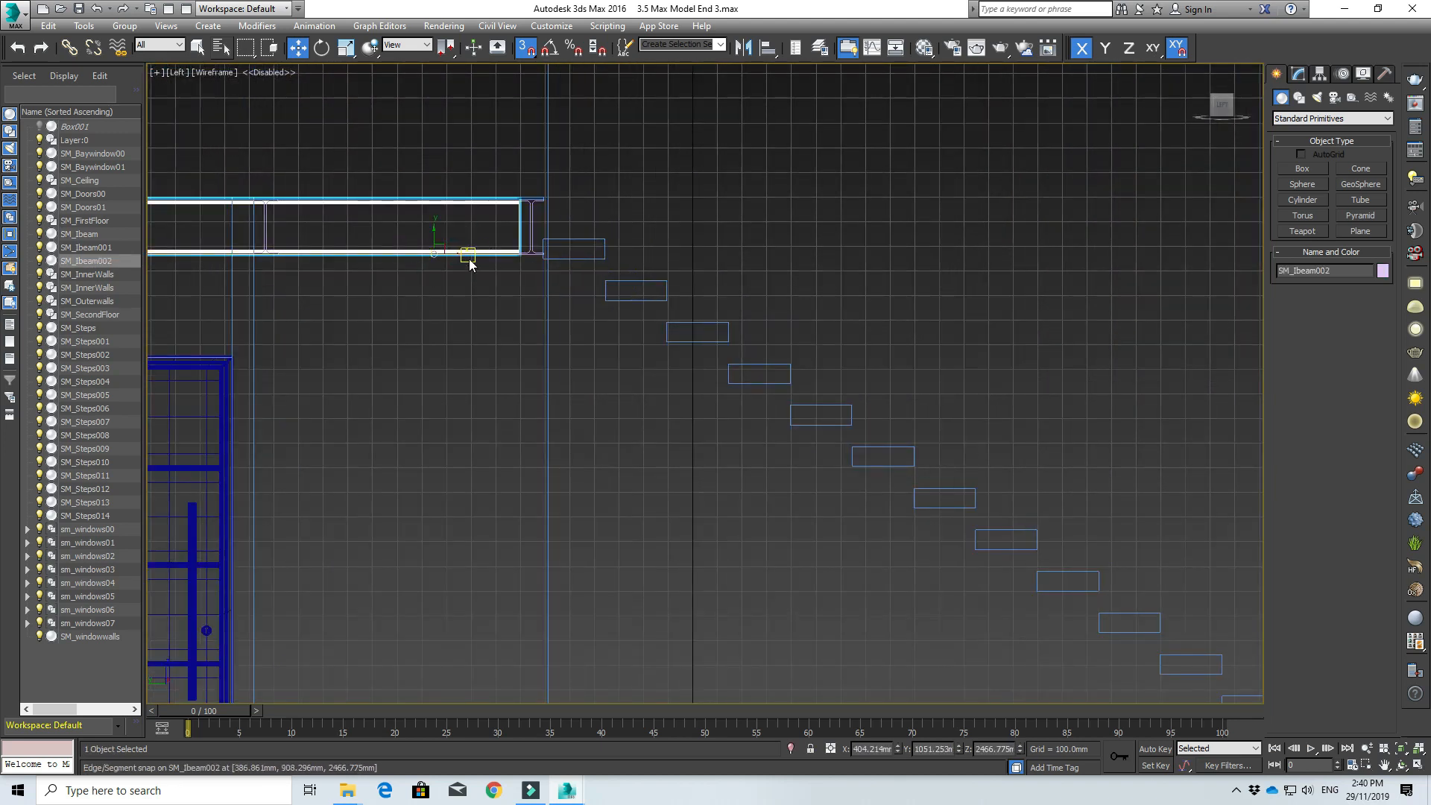
pyautogui.rightClick(471, 254)
pyautogui.click(488, 338)
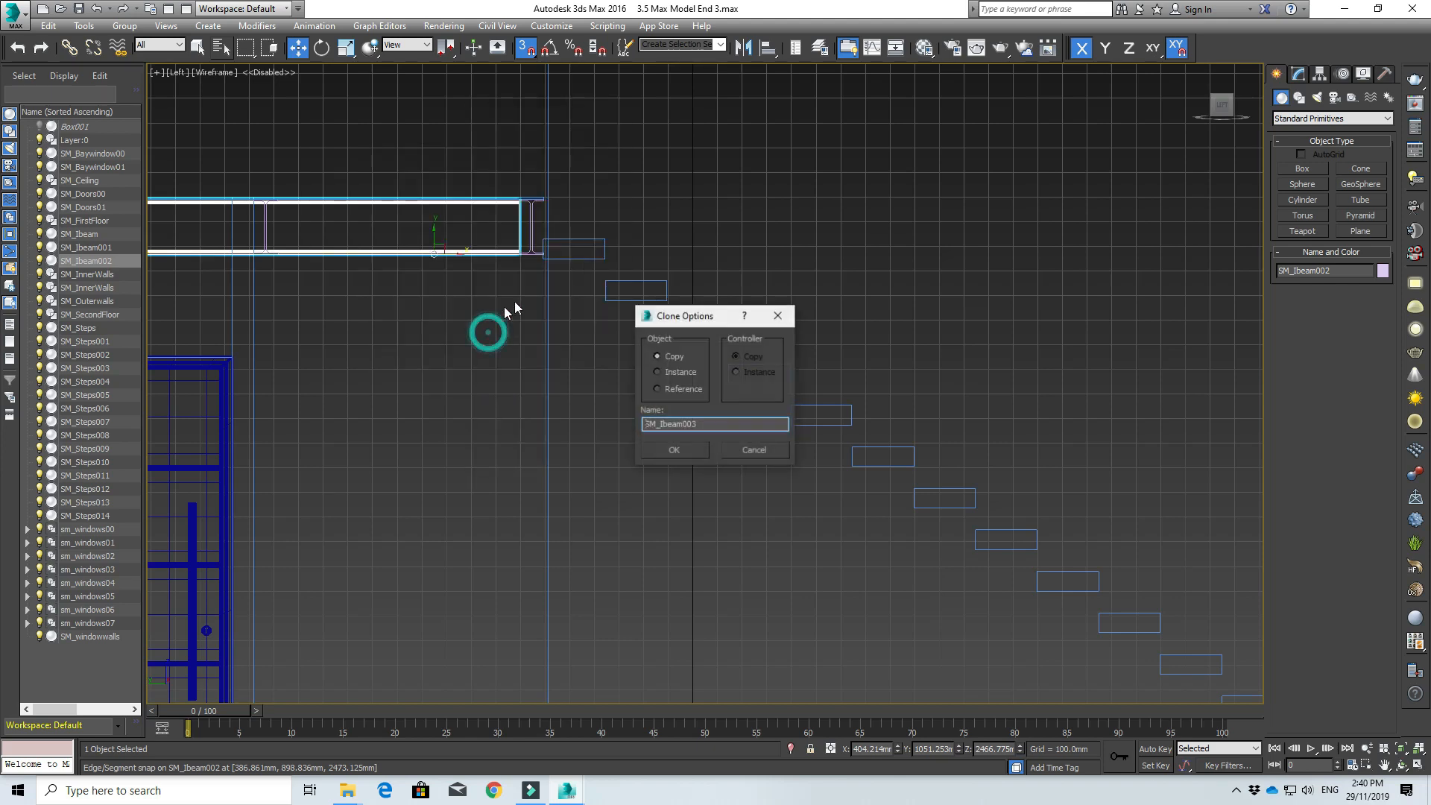
pyautogui.click(674, 449)
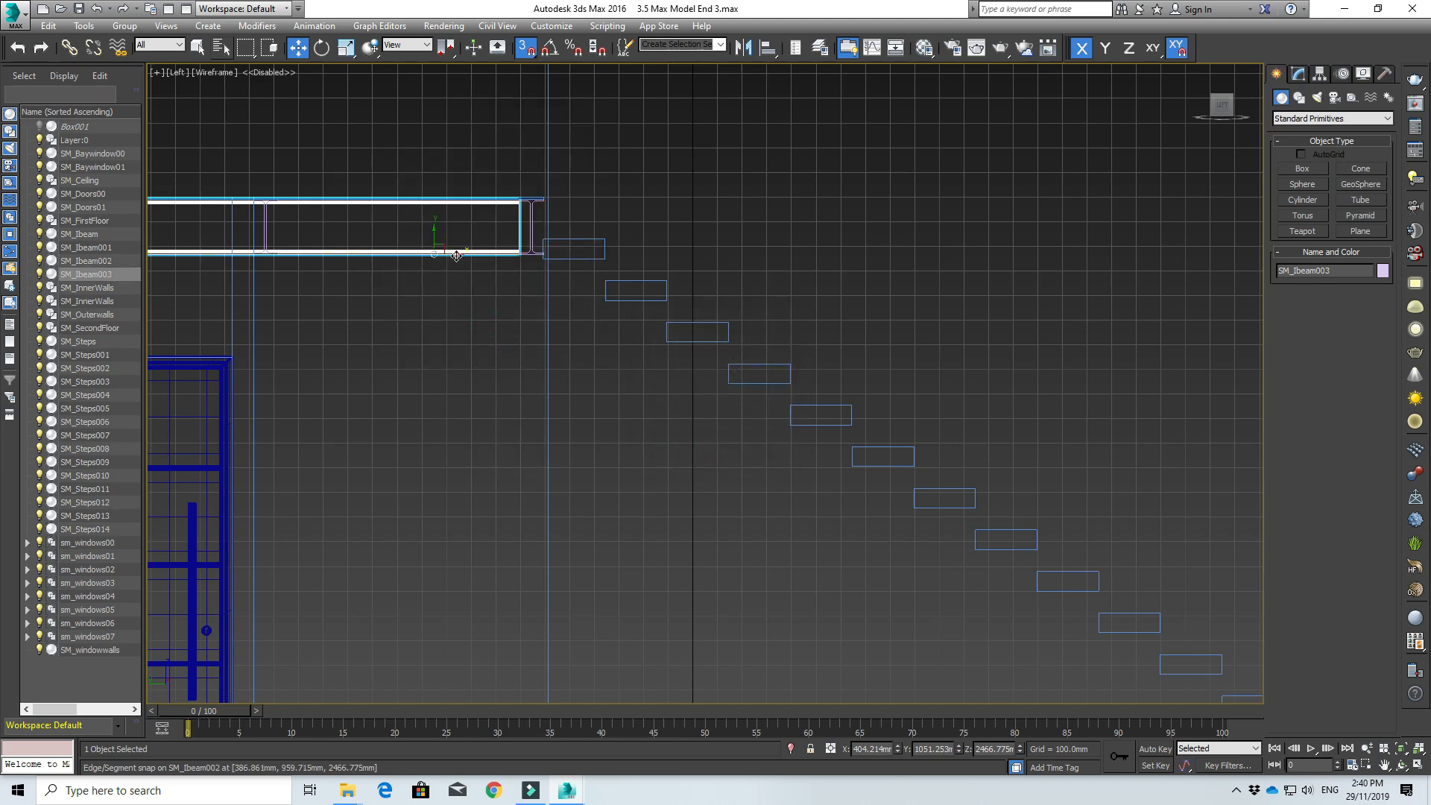
# - Move SM_Ibeam003 horizontally over the stairs and snap its inner end to the outer flange edge of the crosswise I-beam
pyautogui.moveTo(456, 255); pyautogui.dragTo(1133, 246)
pyautogui.scroll(5, 619, 233)
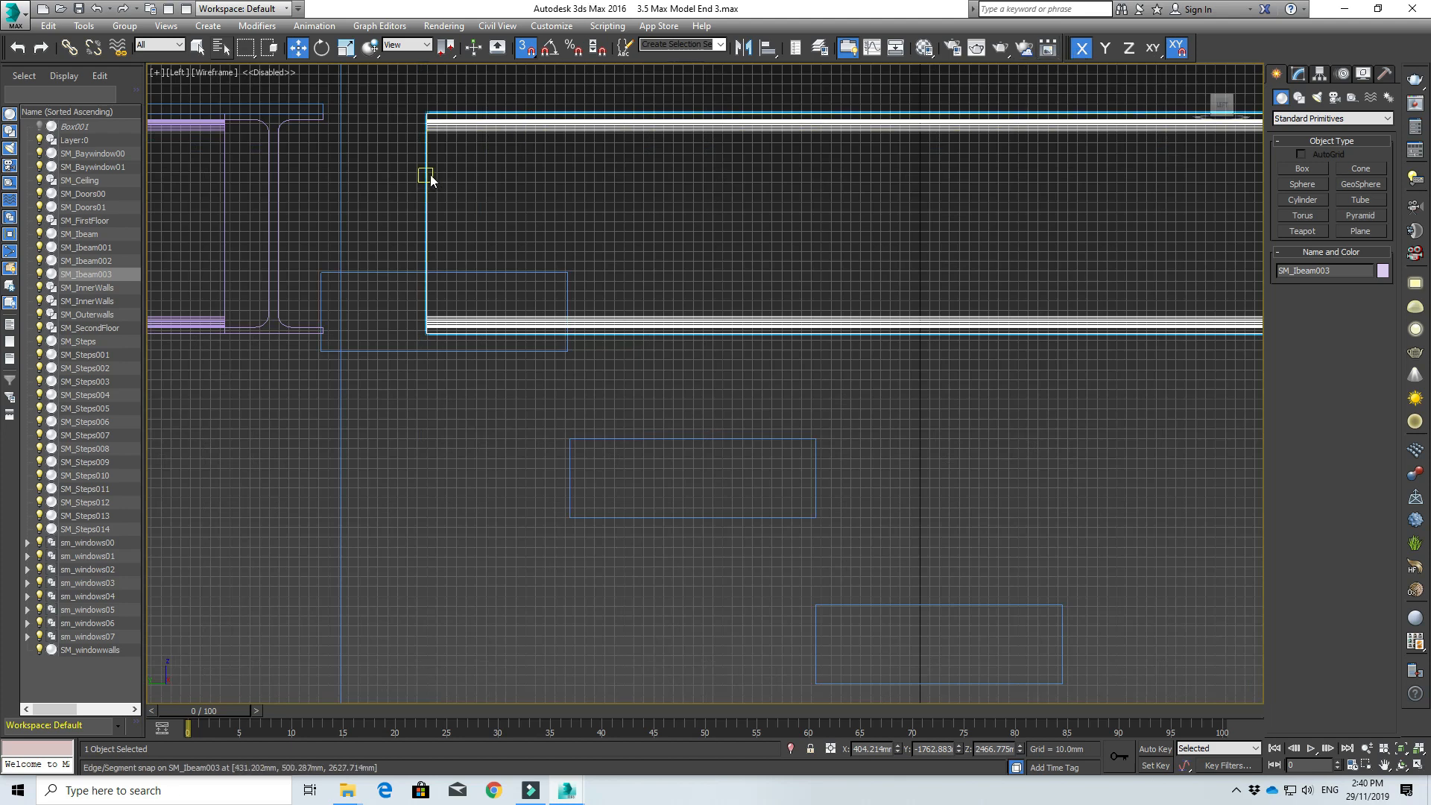
pyautogui.moveTo(431, 175)
pyautogui.mouseDown()
pyautogui.moveTo(416, 159)
pyautogui.moveTo(445, 192)
pyautogui.mouseUp()
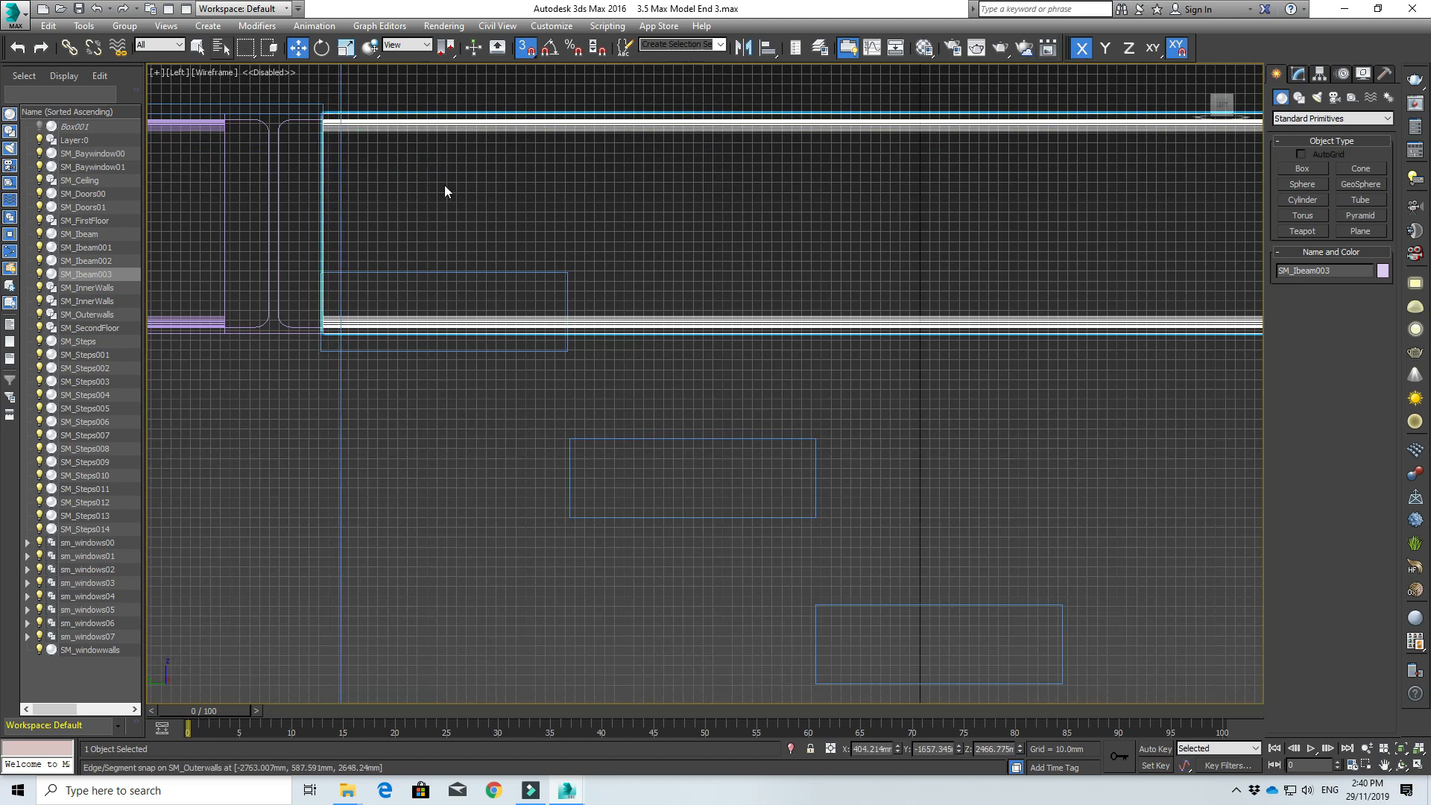
# - Select all steps from SM_Steps to SM_Steps014, raise them together by about 57 mm, and deselect them
pyautogui.scroll(-4, 445, 192)
pyautogui.moveTo(377, 271); pyautogui.dragTo(489, 387, button='middle')
pyautogui.scroll(-2, 499, 395)
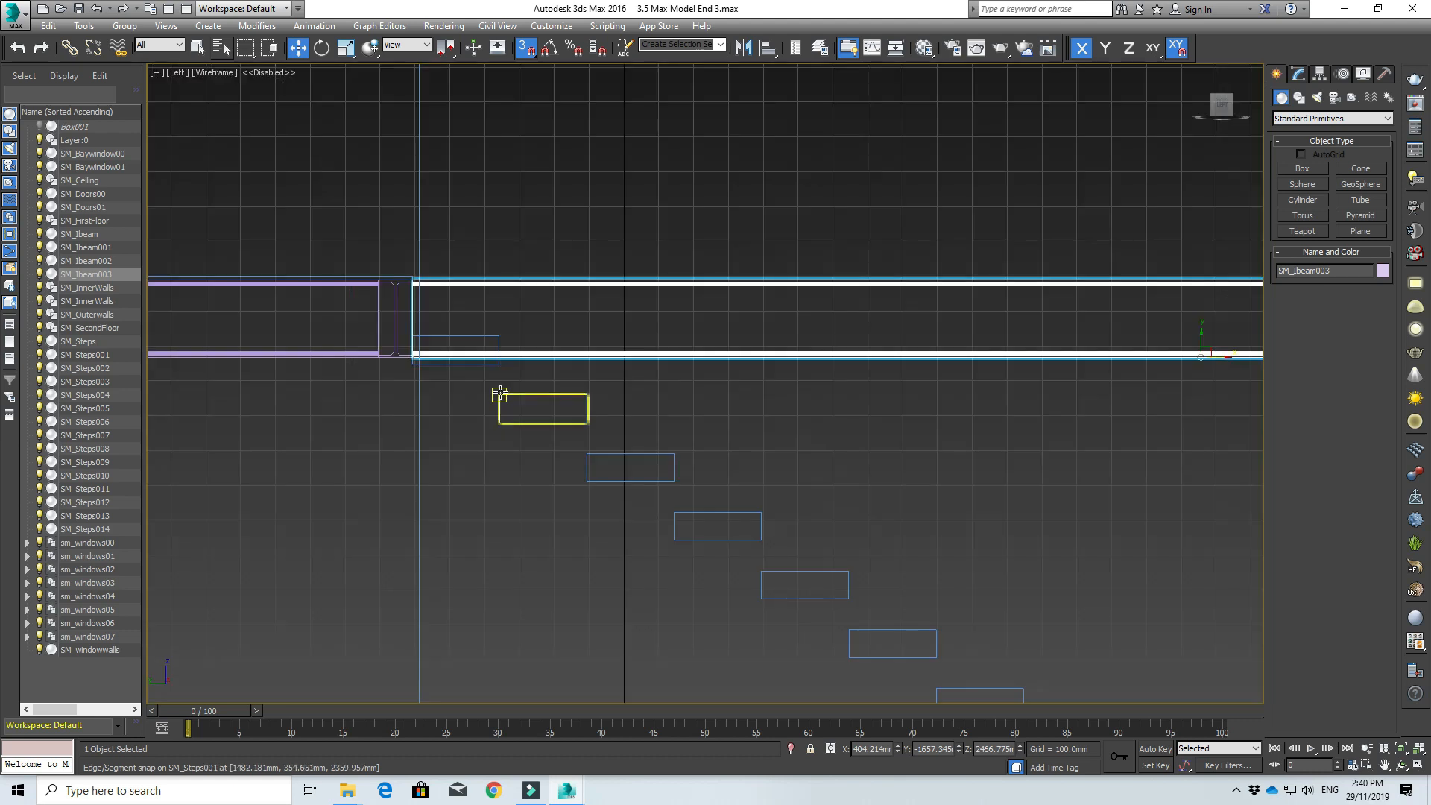
pyautogui.scroll(-3, 499, 395)
pyautogui.moveTo(704, 603); pyautogui.dragTo(547, 370, button='middle')
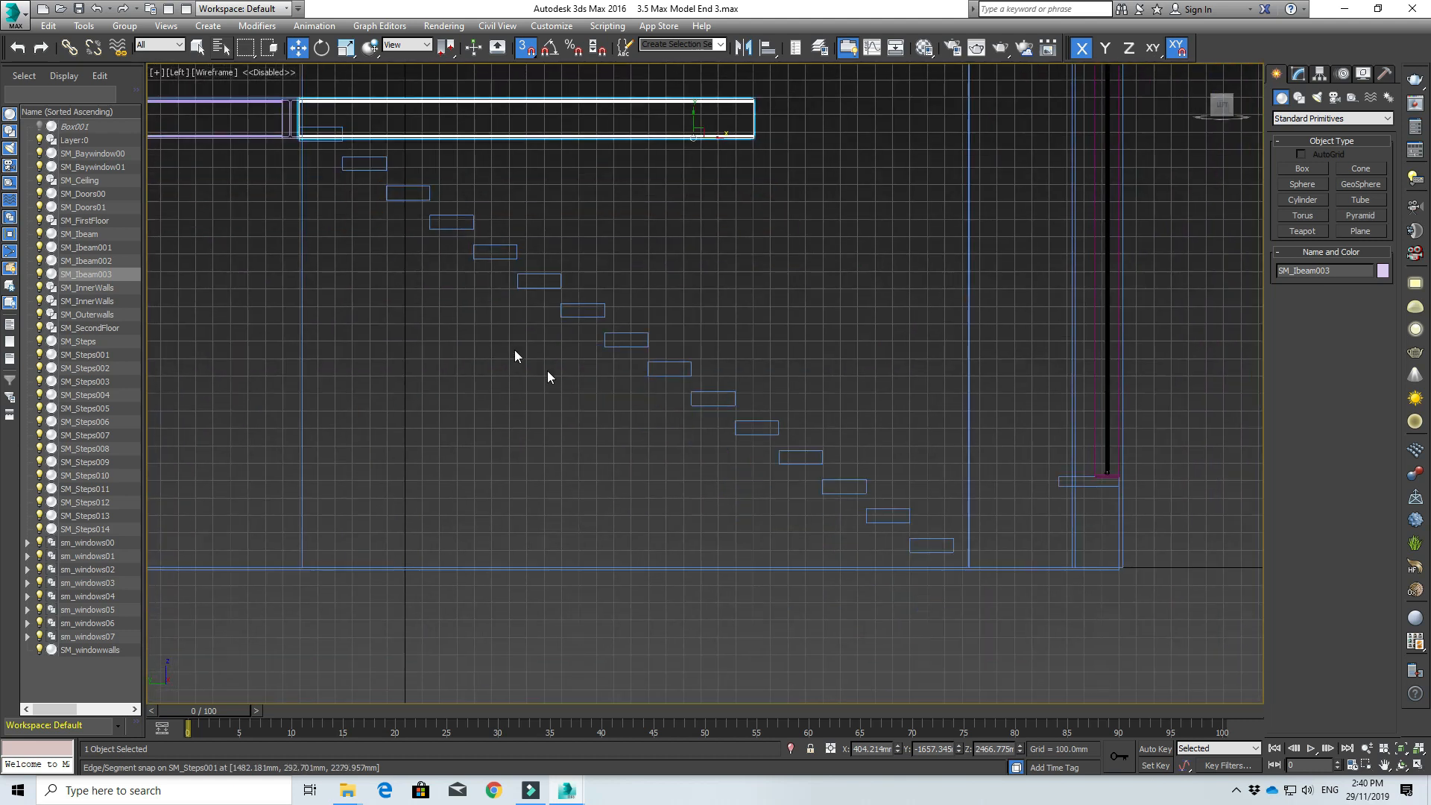
pyautogui.click(97, 348)
pyautogui.keyDown('shift'); pyautogui.click(97, 529); pyautogui.keyUp('shift')
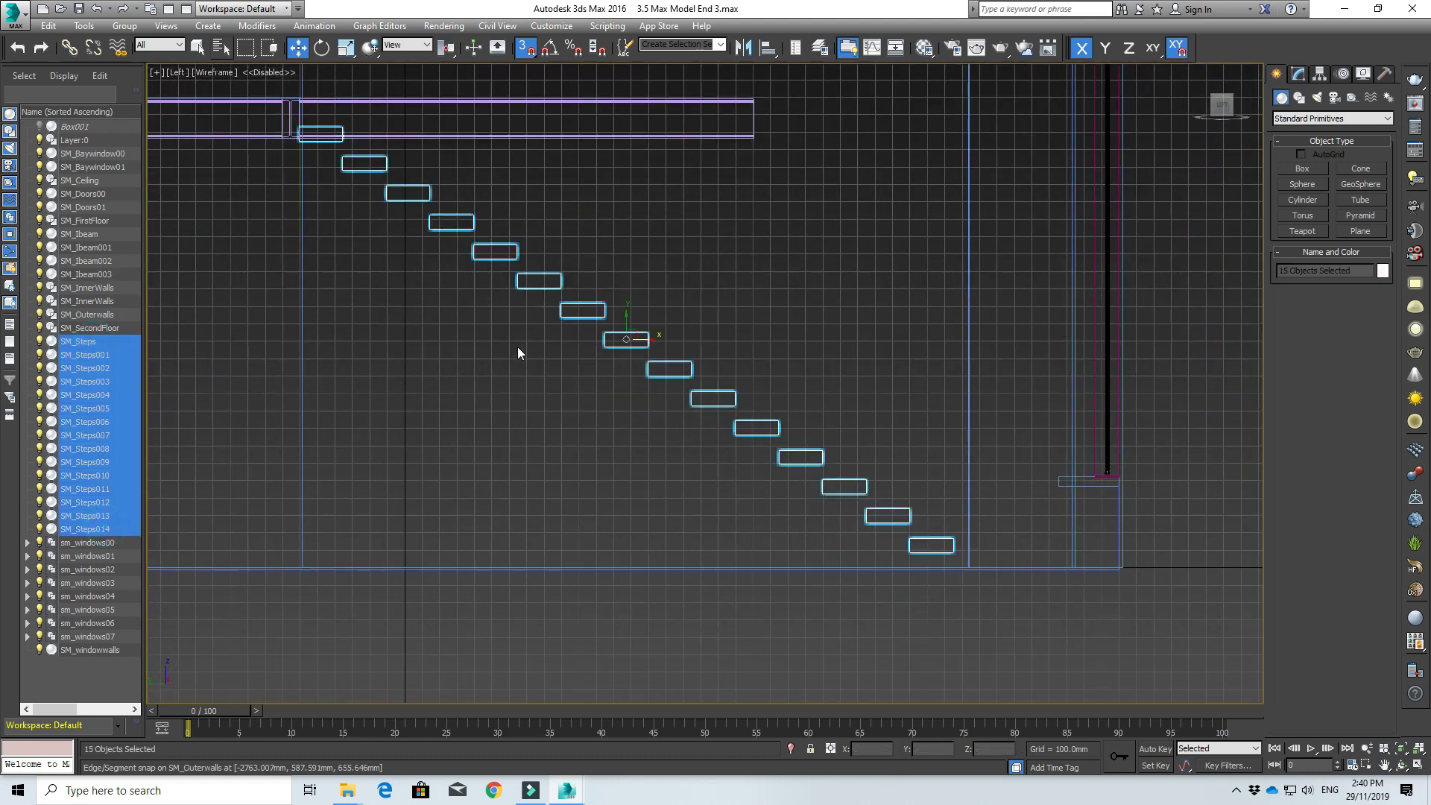
pyautogui.moveTo(626, 319); pyautogui.dragTo(626, 329)
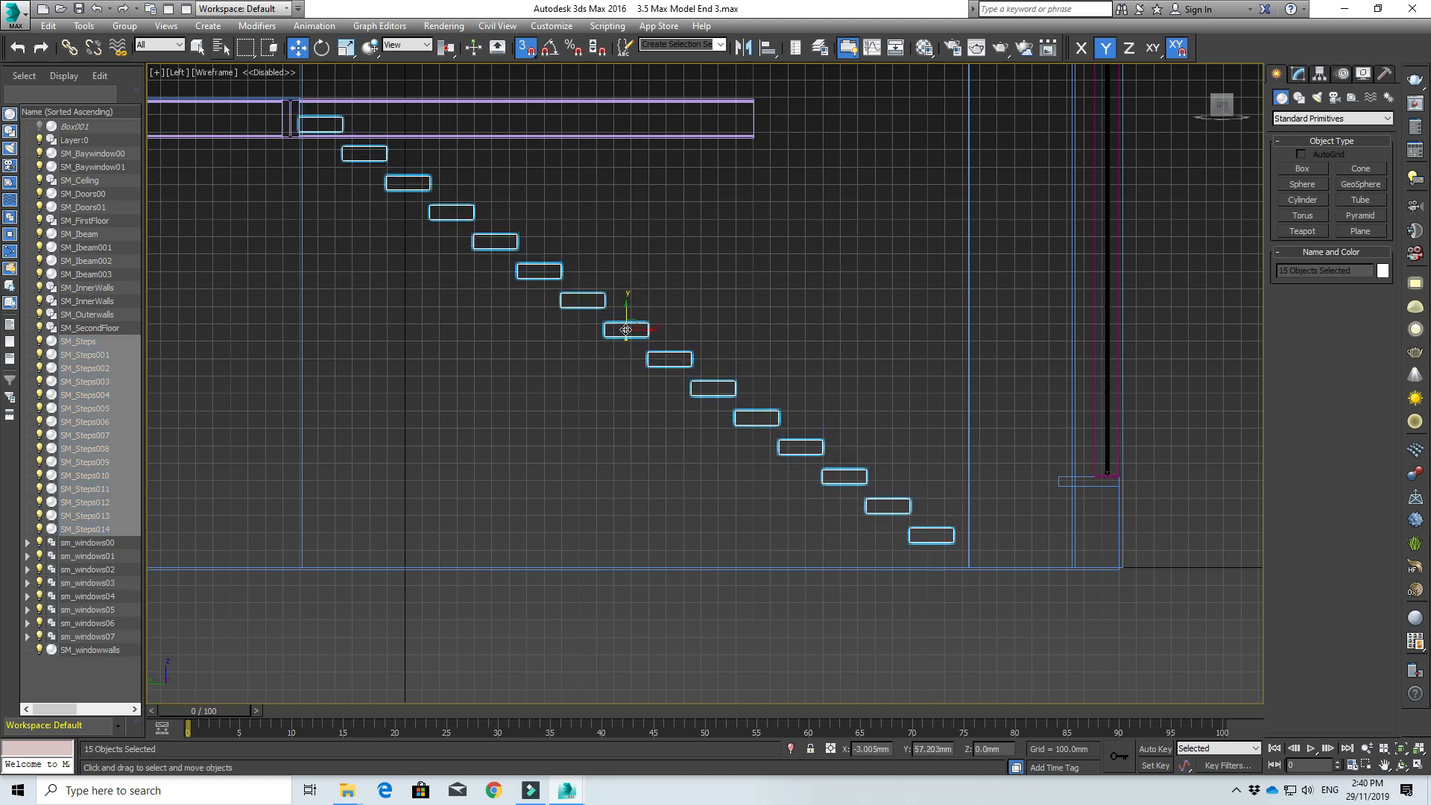
pyautogui.click(674, 252)
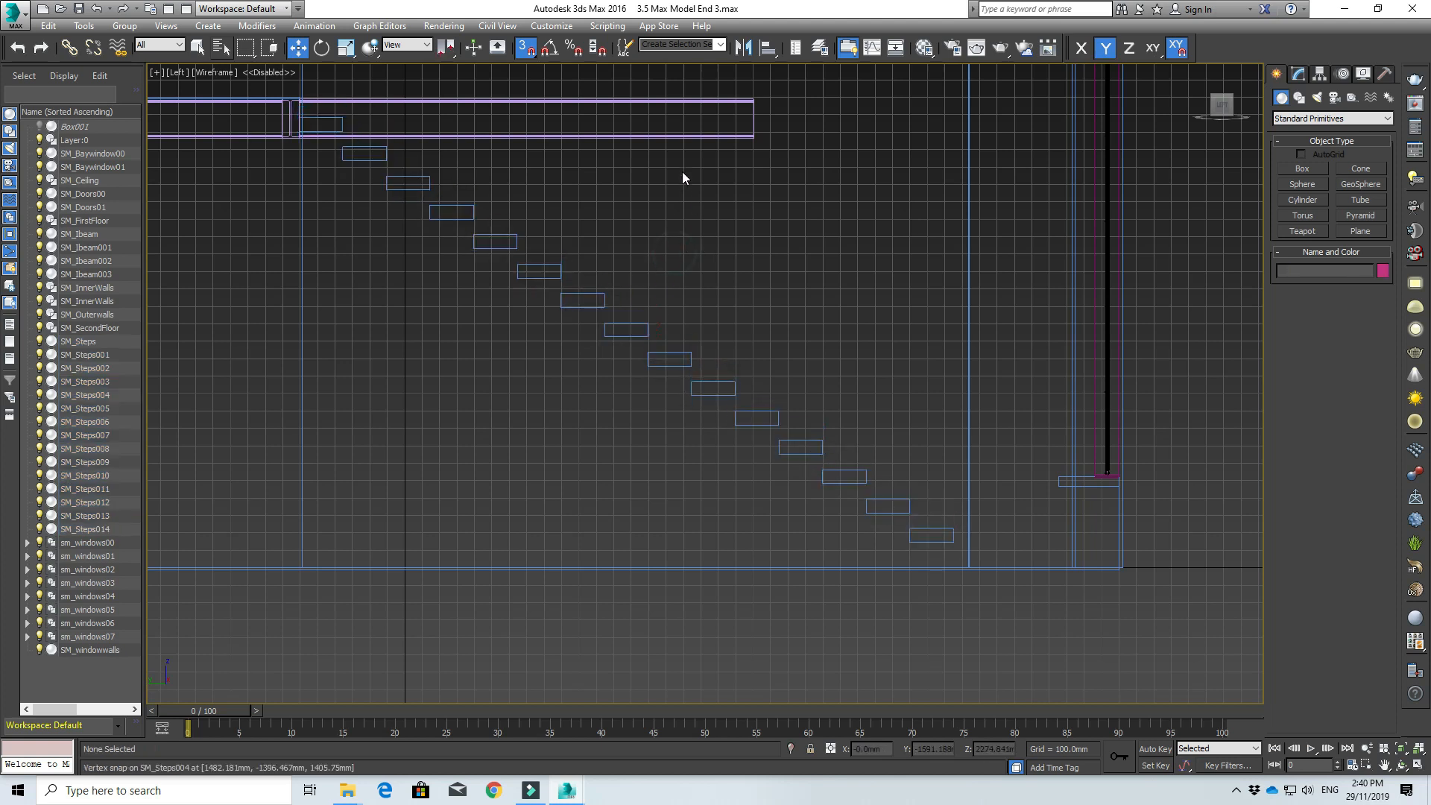
# - Clone SM_Ibeam003 as a copy named SM_Ibeam004 and shift it horizontally away from the second floor by about 166 mm
pyautogui.click(678, 136)
pyautogui.rightClick(678, 150)
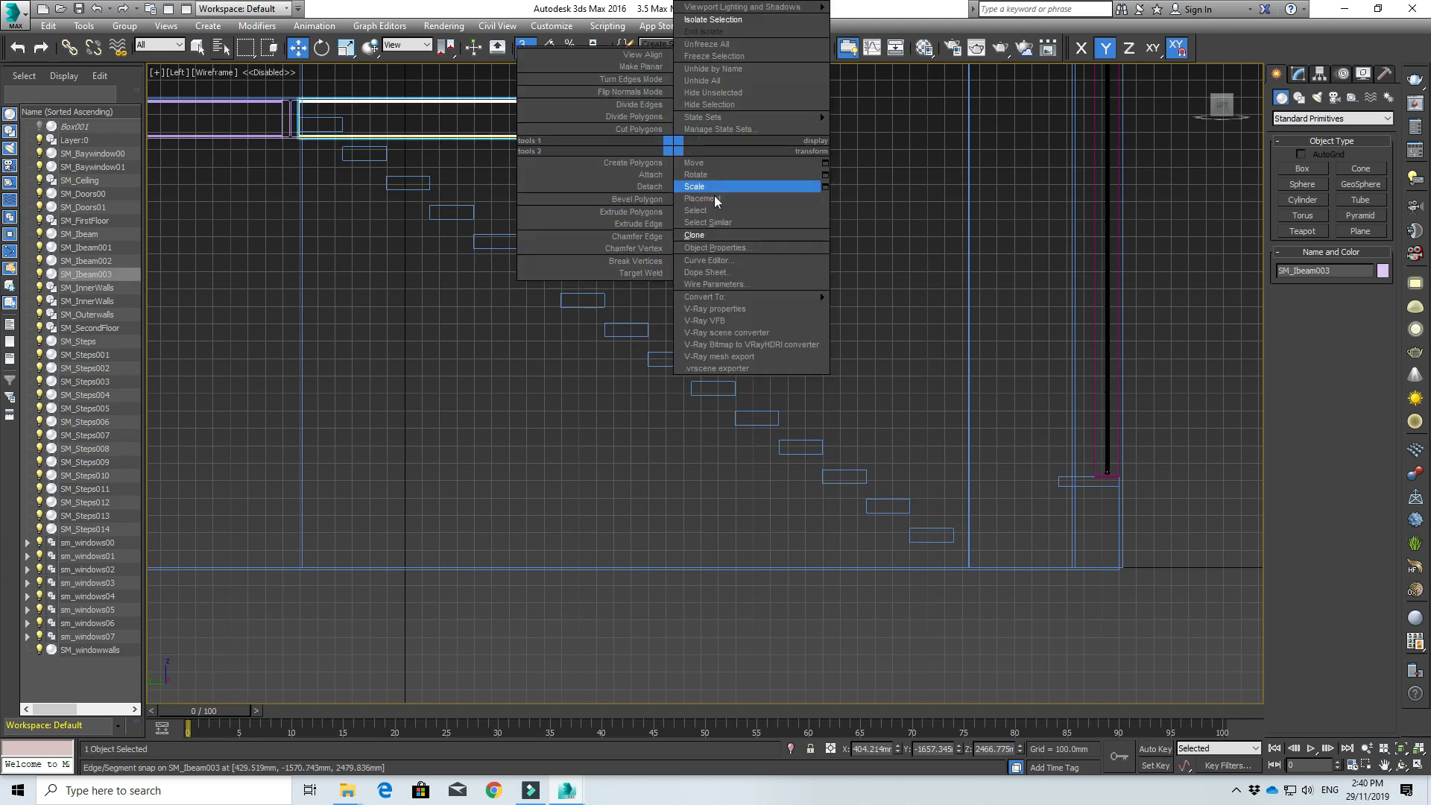
pyautogui.click(703, 237)
pyautogui.click(670, 450)
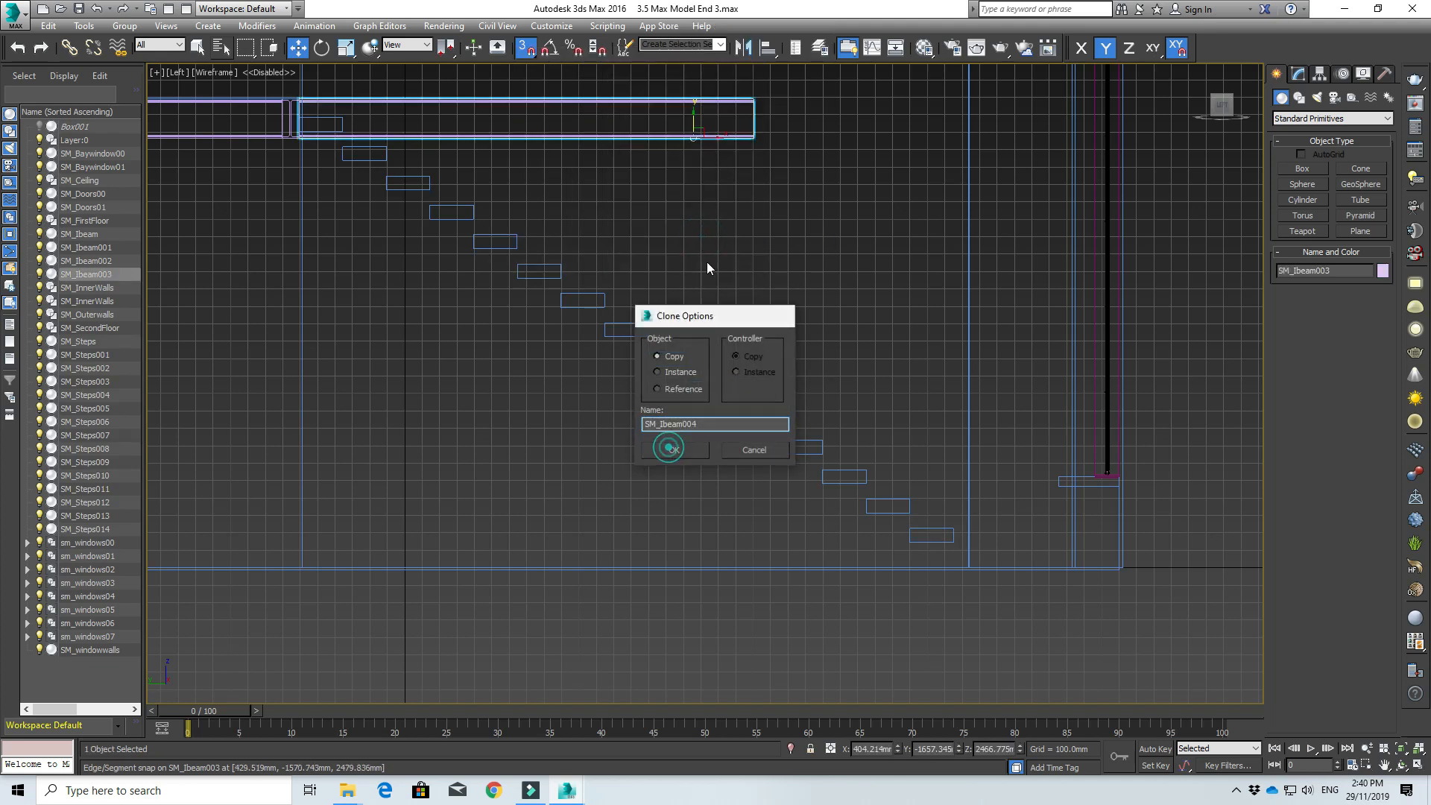
pyautogui.moveTo(718, 139); pyautogui.dragTo(730, 131)
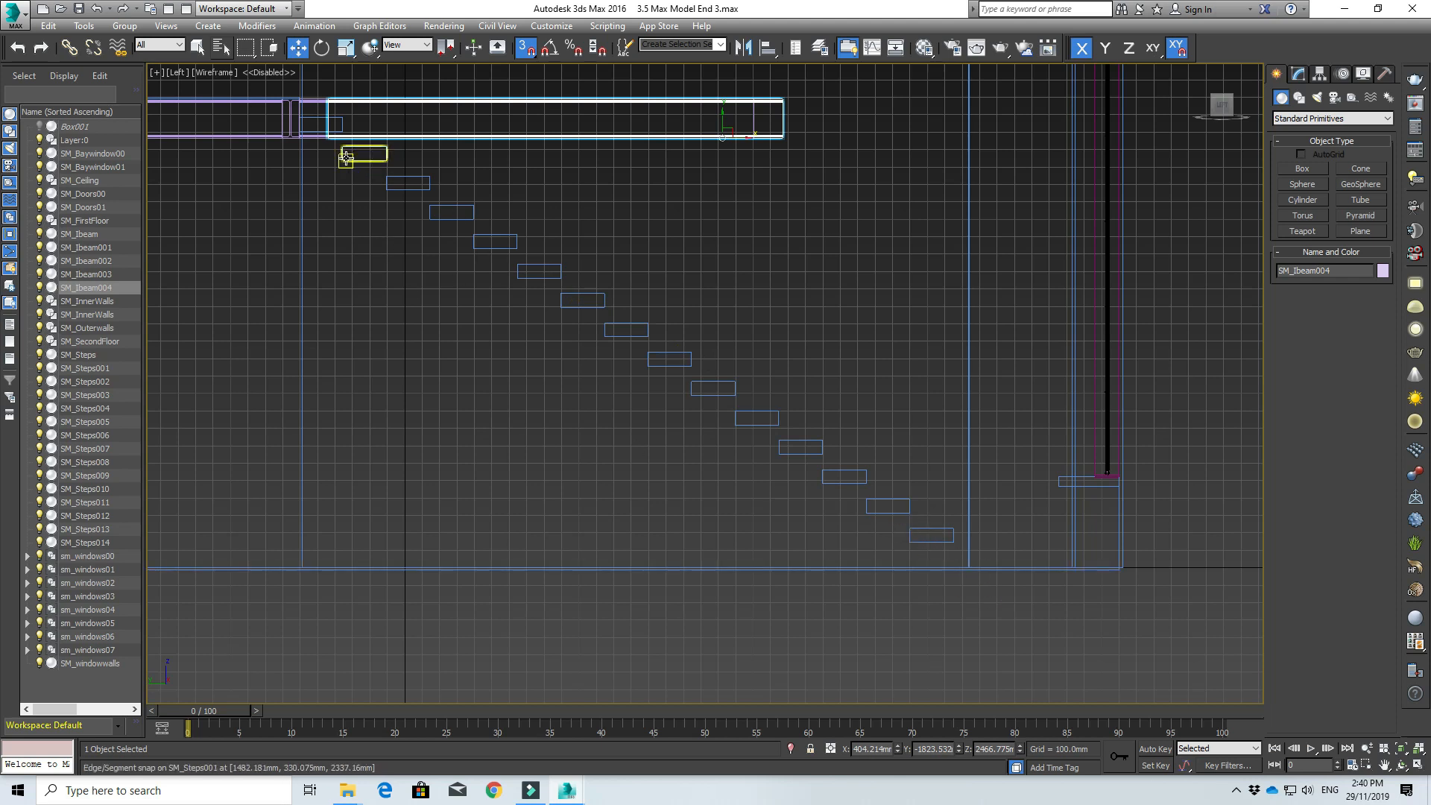
# - Lengthen SM_Ibeam004 by moving its outer-end vertices horizontally about 4476 mm, past the outer wall
pyautogui.scroll(5, 645, 233)
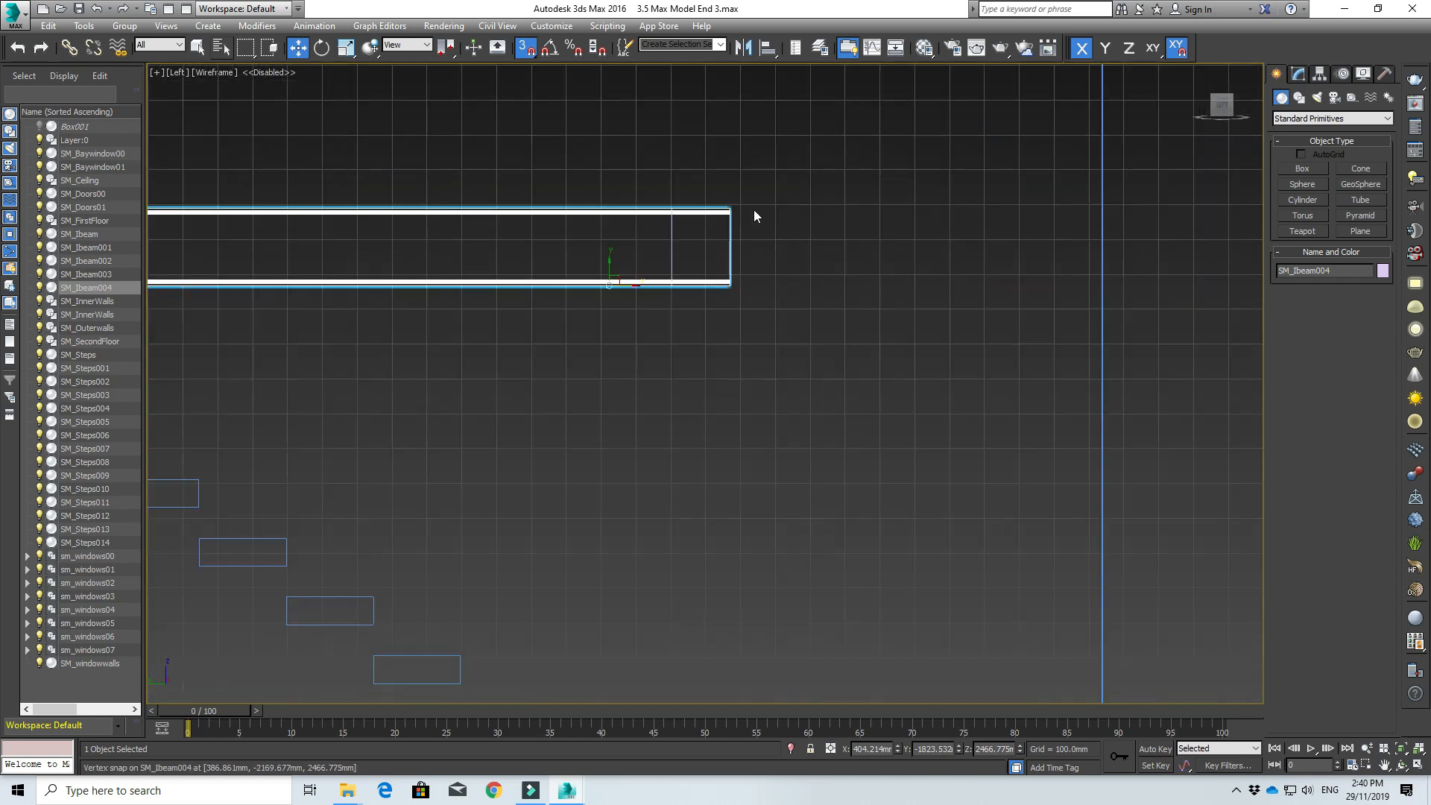
pyautogui.click(1299, 75)
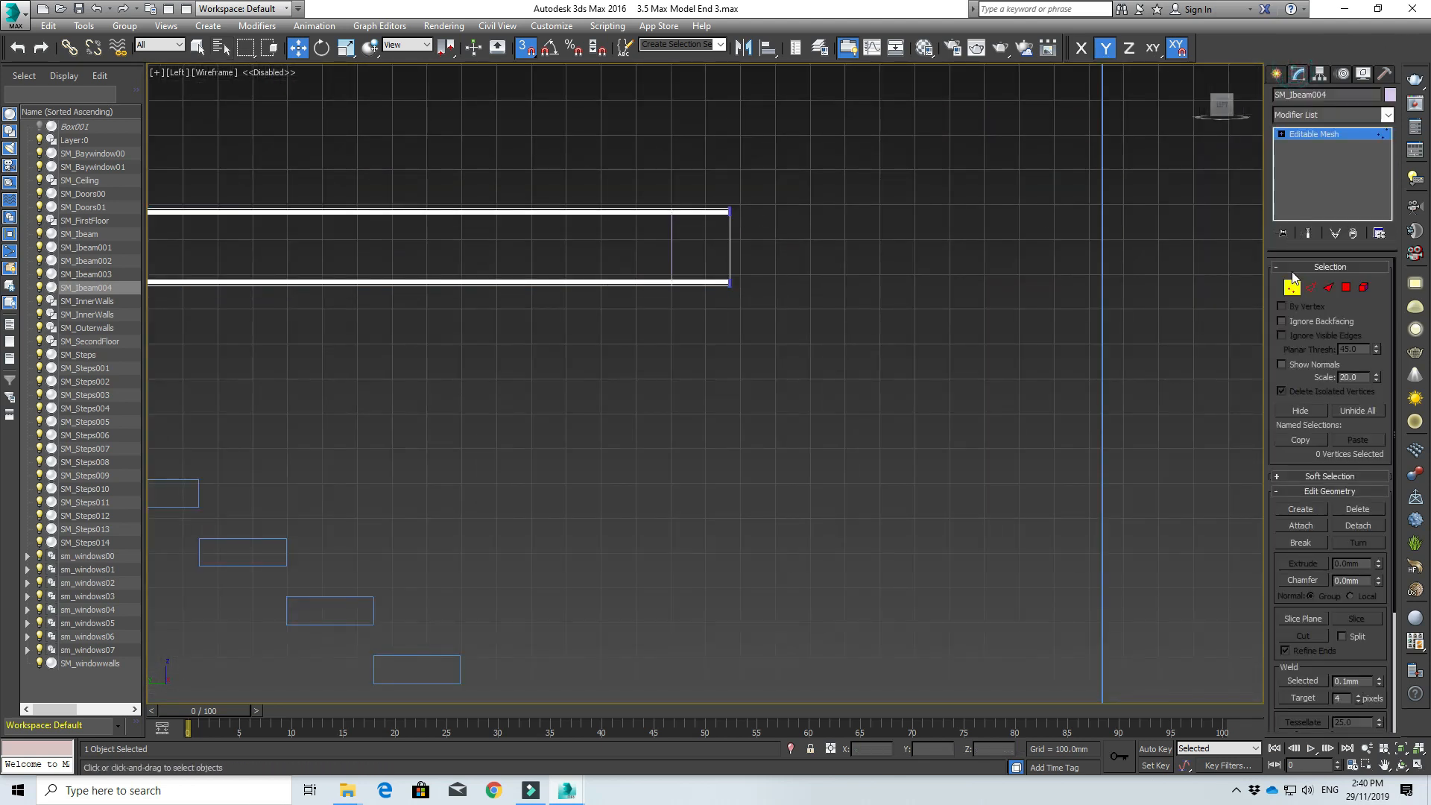
pyautogui.moveTo(712, 298); pyautogui.dragTo(1004, 231)
pyautogui.scroll(-8, 795, 224)
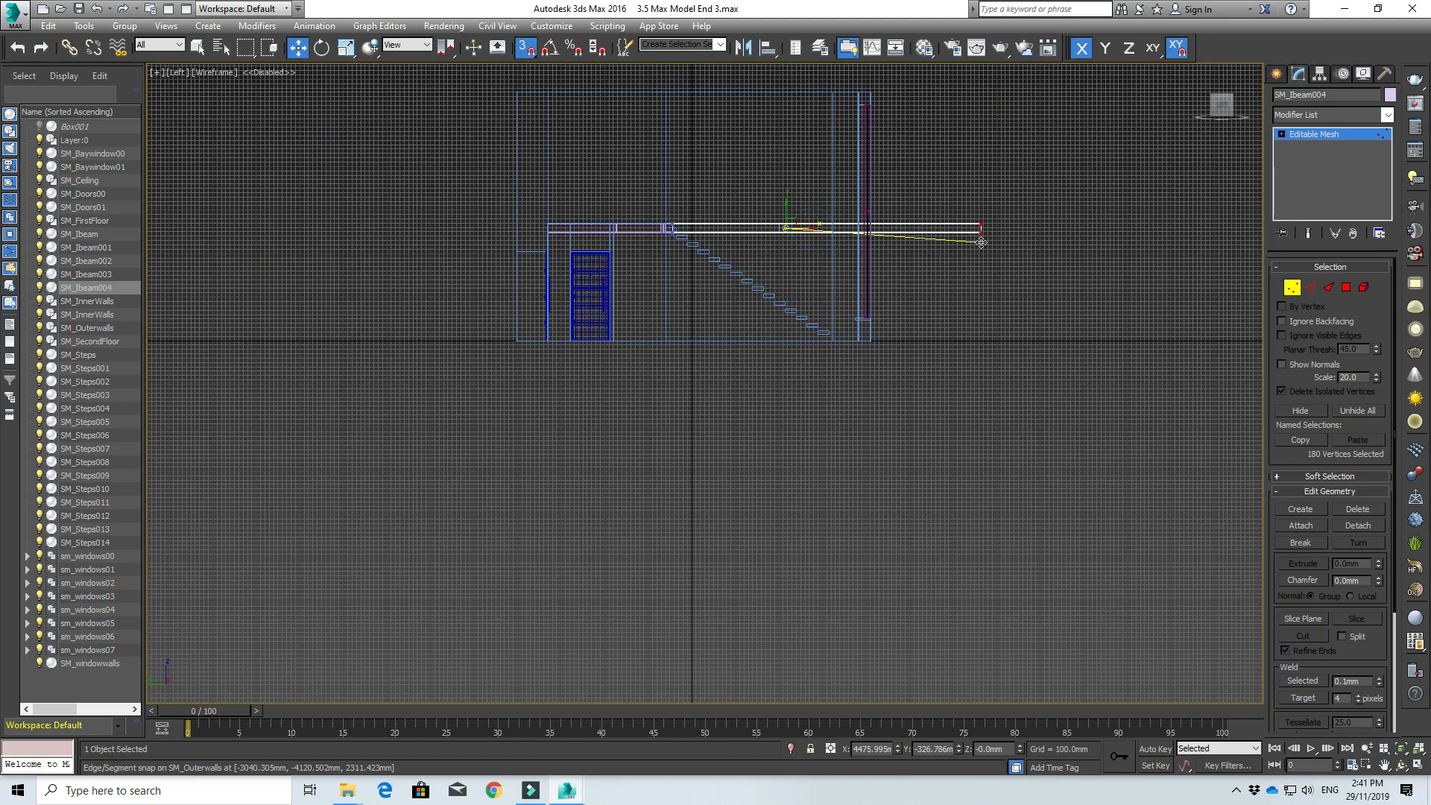
pyautogui.scroll(4, 802, 276)
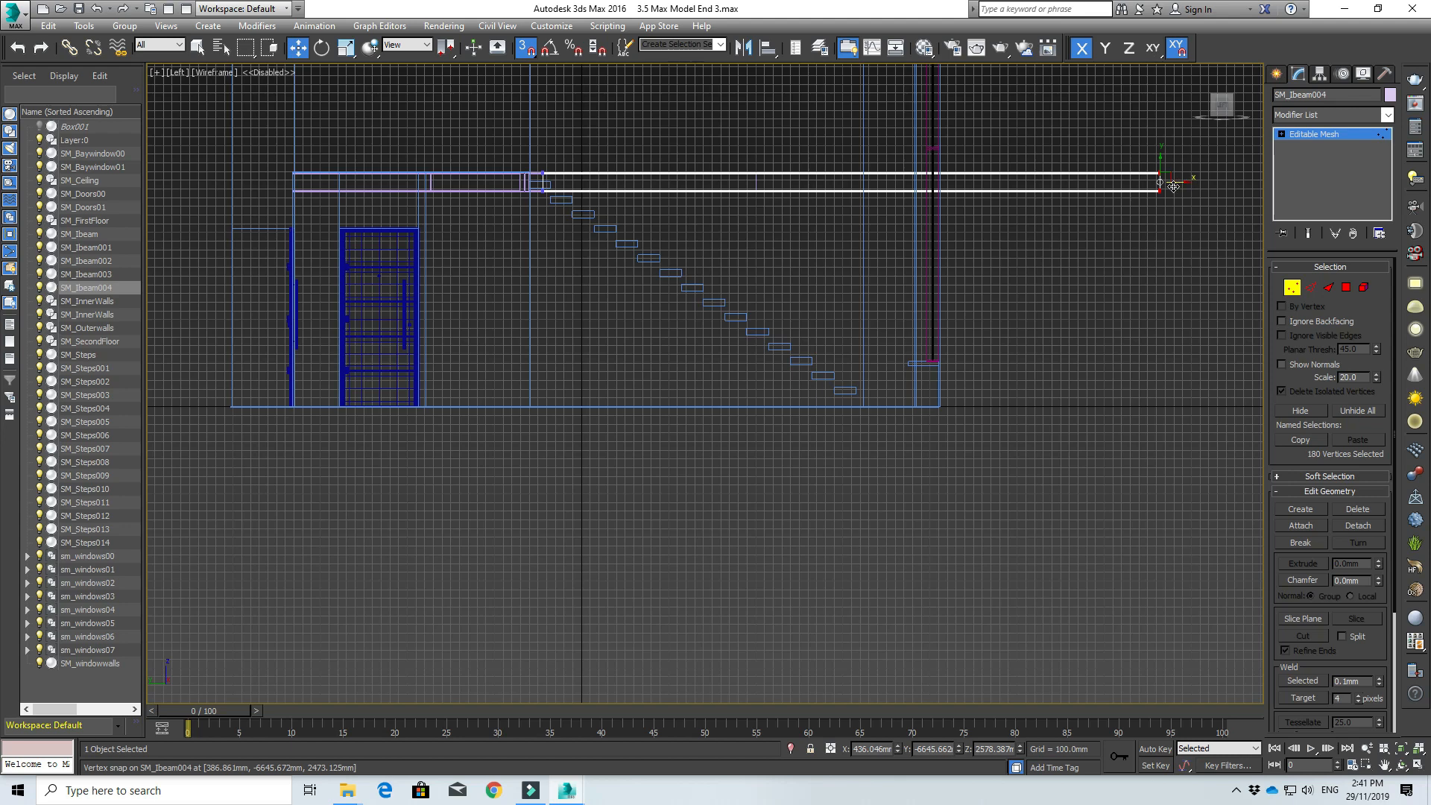
pyautogui.scroll(4, 905, 199)
pyautogui.press('e')
pyautogui.scroll(-3, 575, 198)
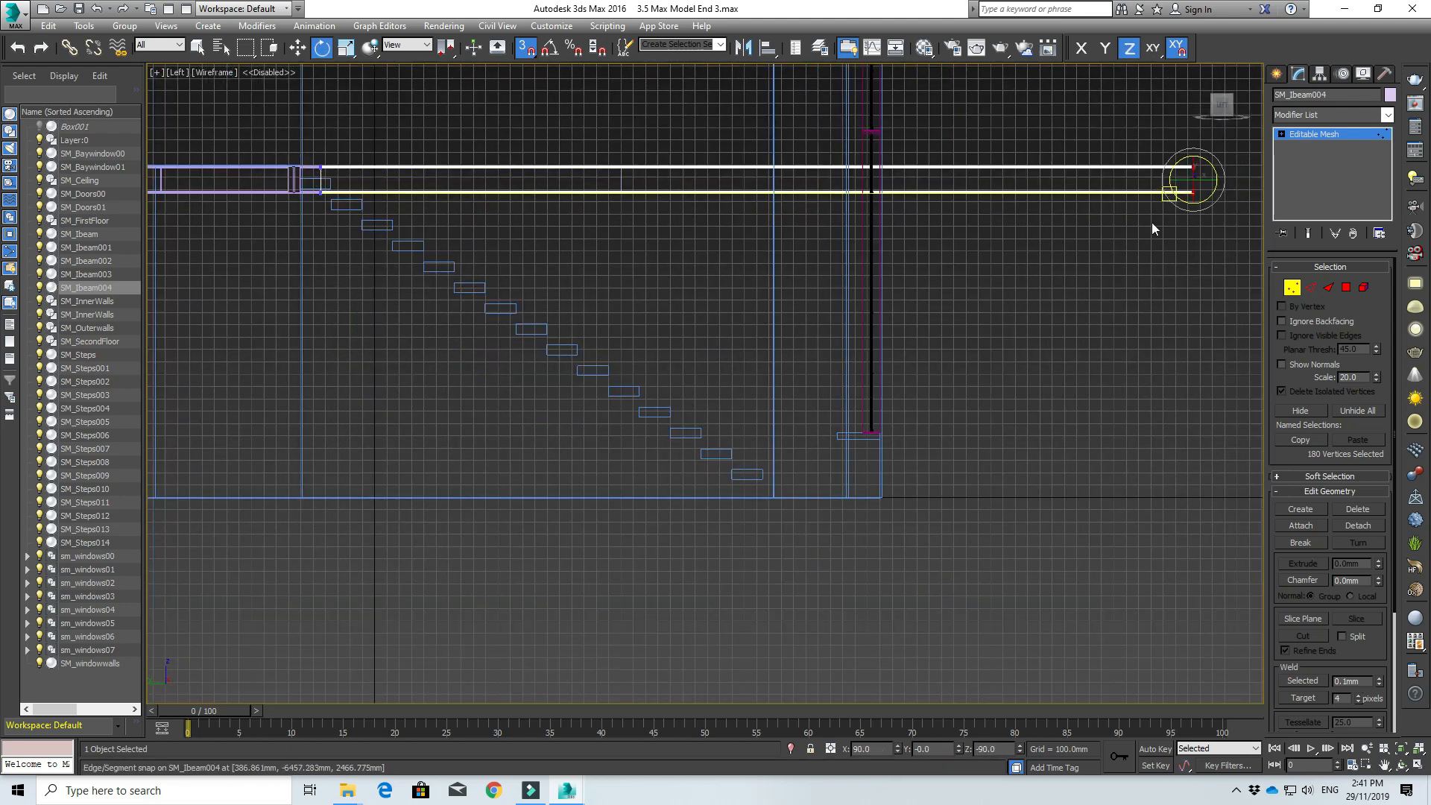
pyautogui.click(1010, 326)
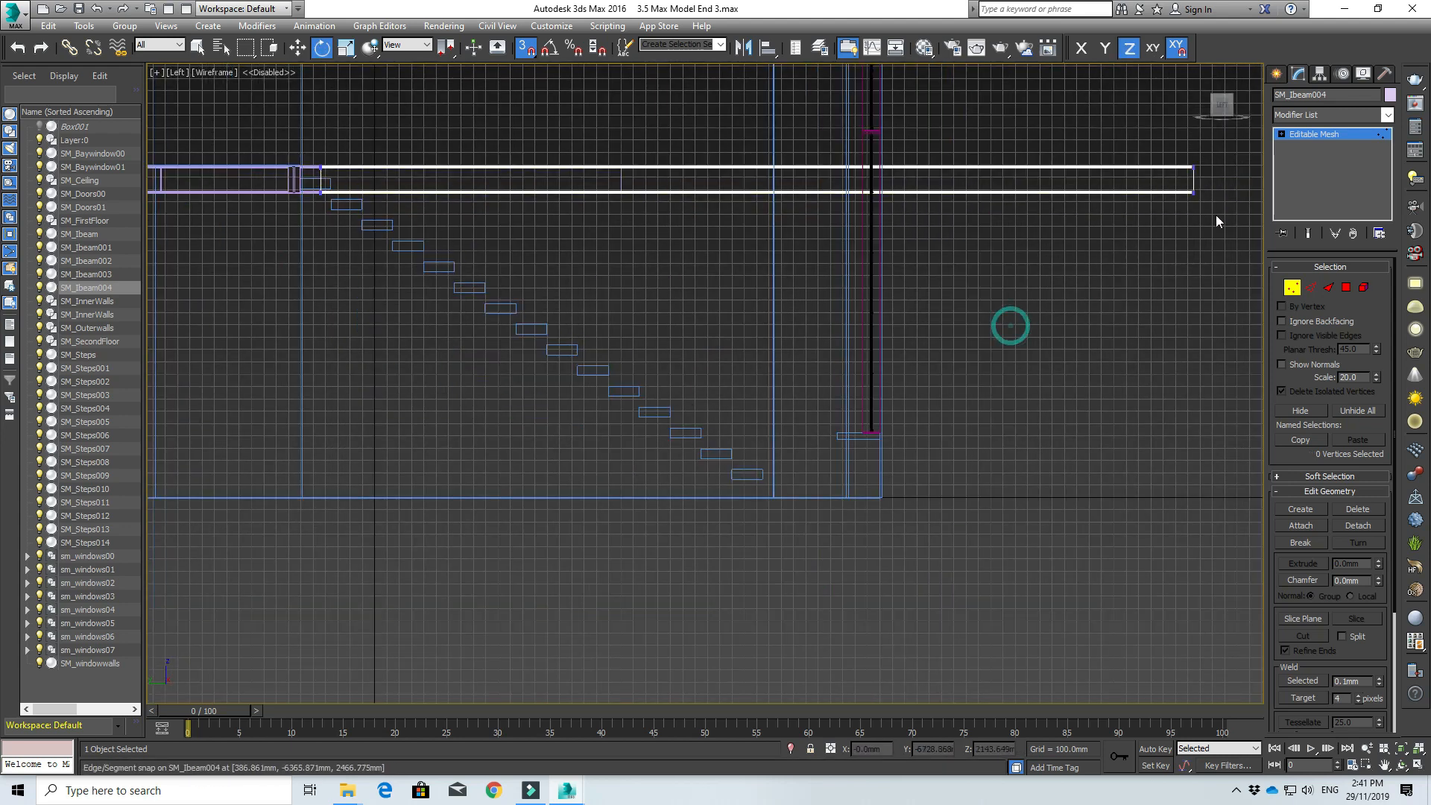
# - Try tilting the whole SM_Ibeam004 about 8 degrees down towards the stairs around its current pivot, and undo the rotation
pyautogui.click(1276, 73)
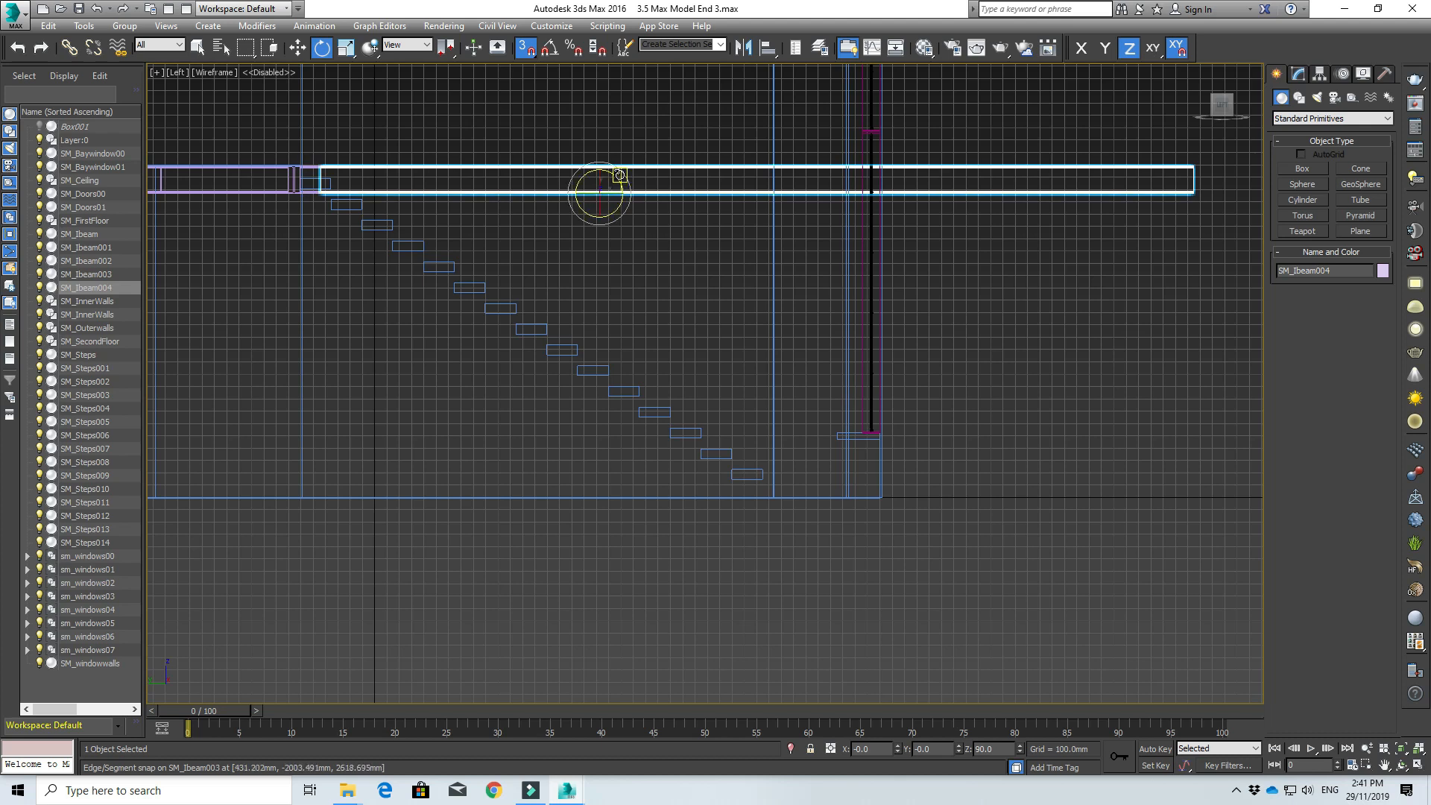
pyautogui.moveTo(622, 171); pyautogui.dragTo(597, 195)
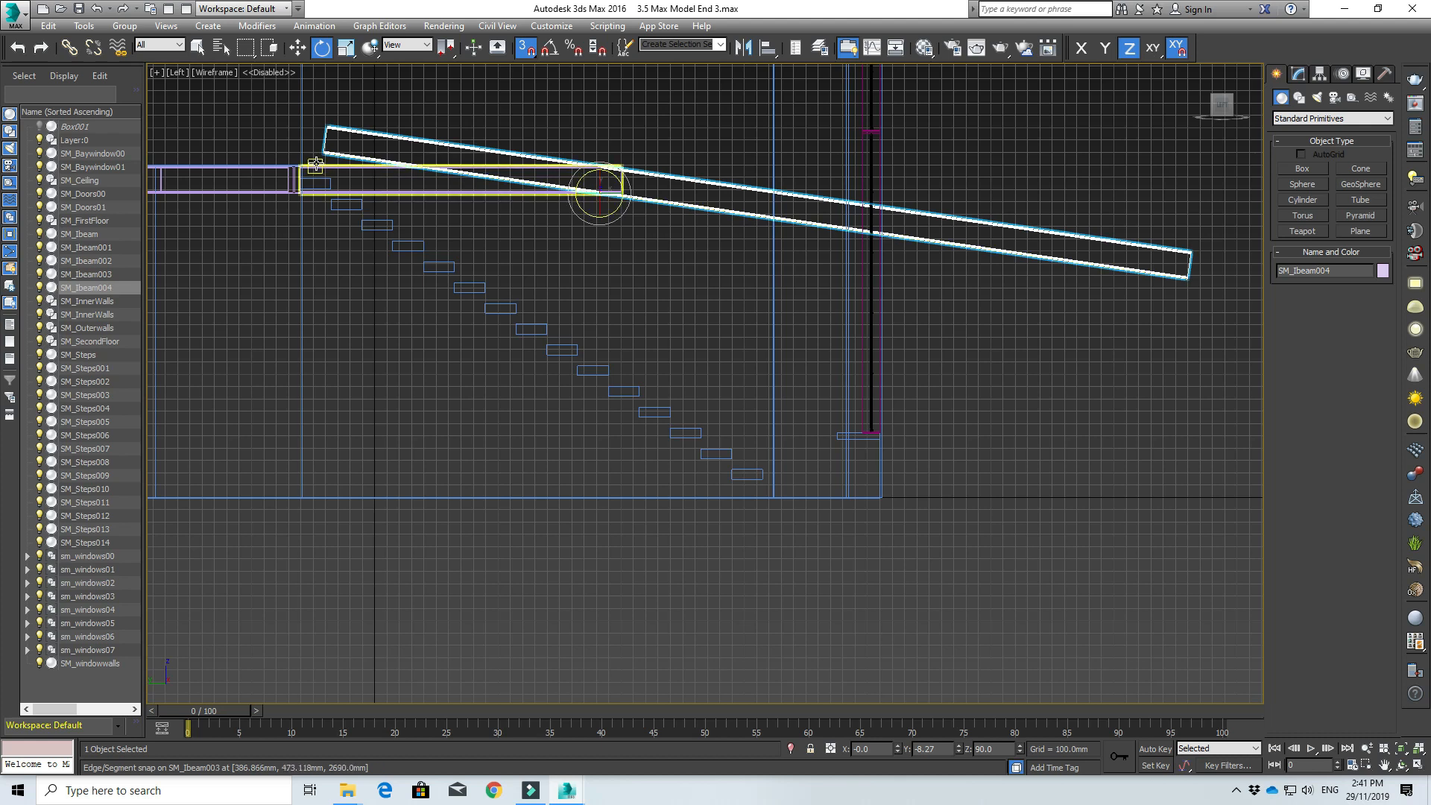
pyautogui.hotkey('ctrl', 'z')
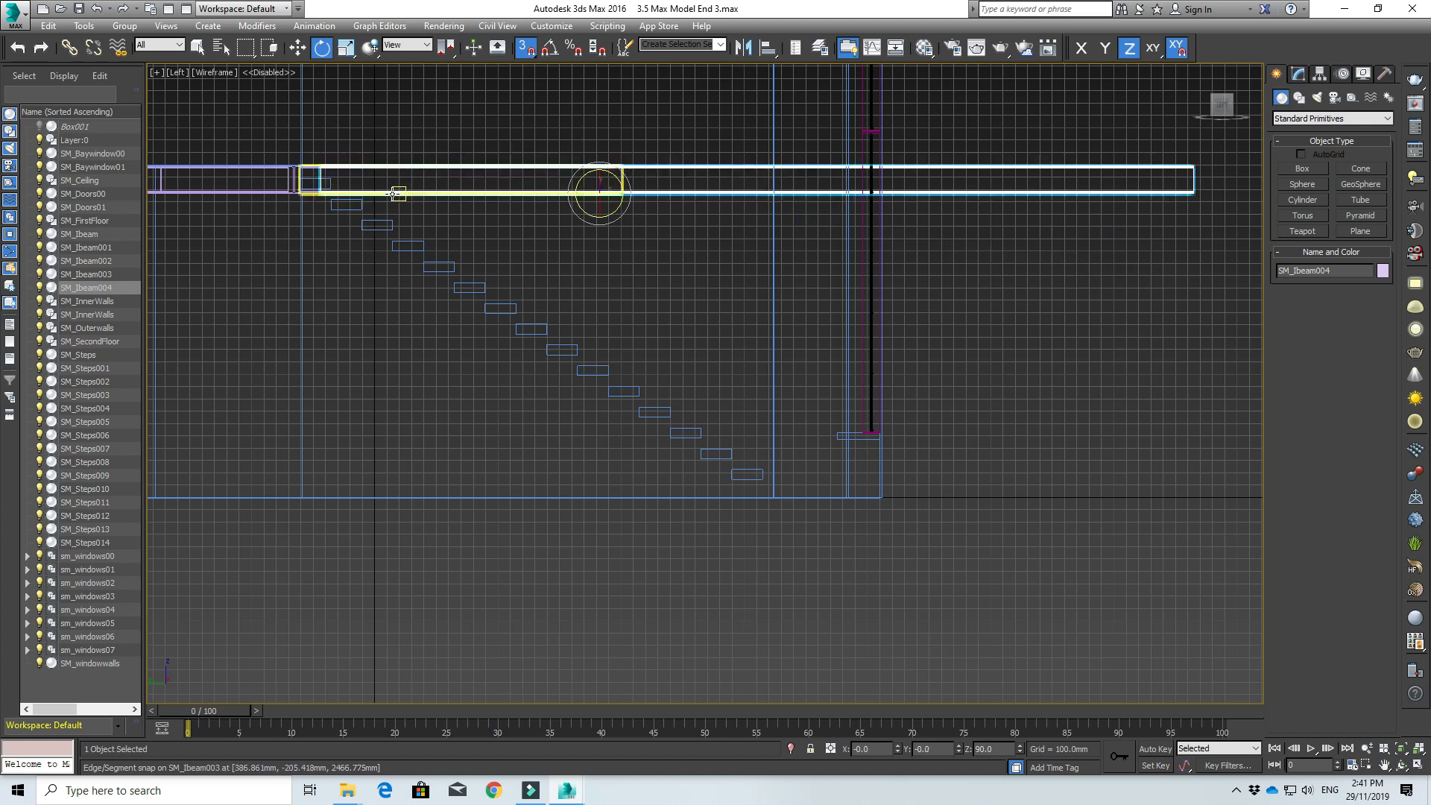
# - Enable pivot-only editing for SM_Ibeam004 and move its pivot horizontally to near the beam's end beside the second floor
pyautogui.click(1317, 75)
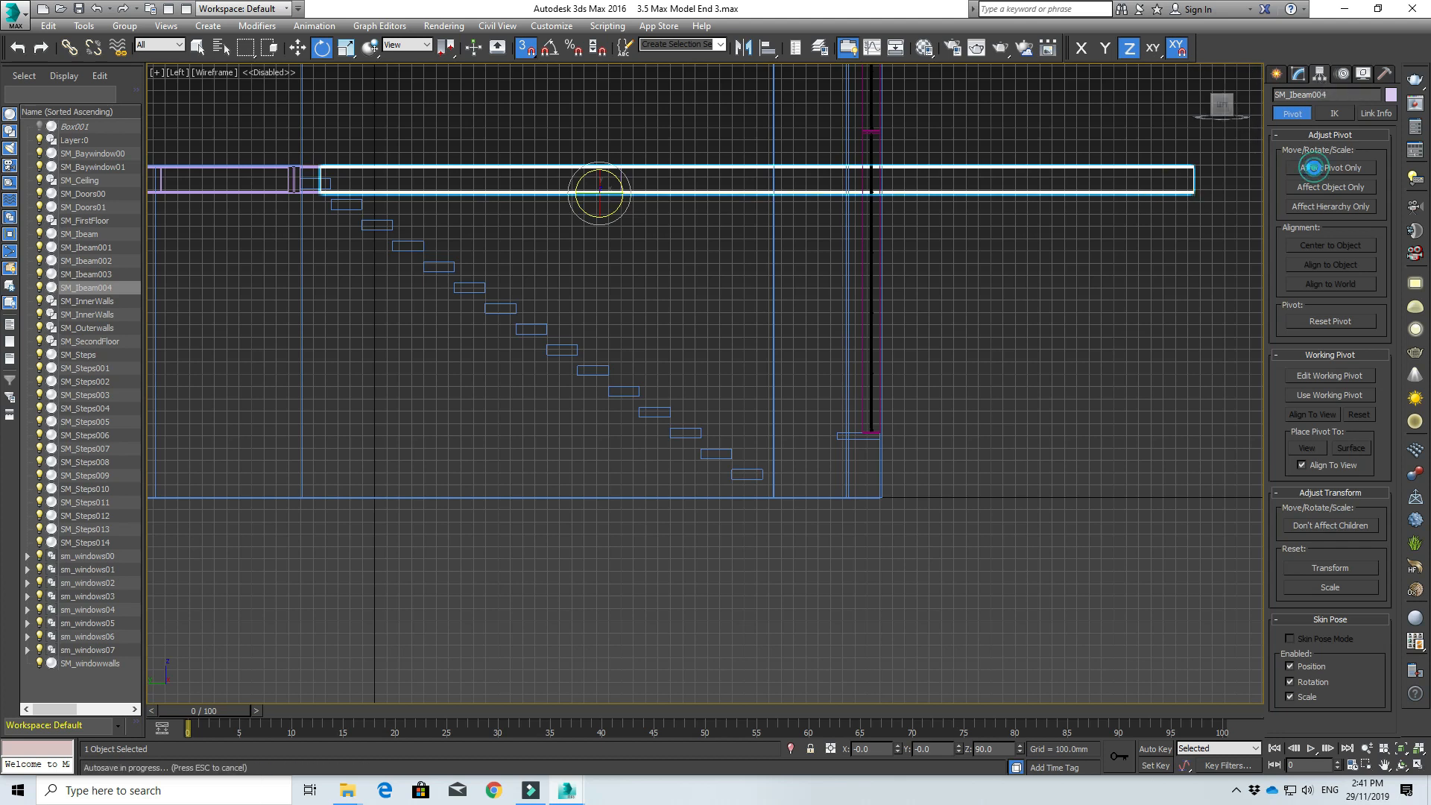
pyautogui.click(1314, 169)
pyautogui.scroll(2, 639, 214)
pyautogui.press('w')
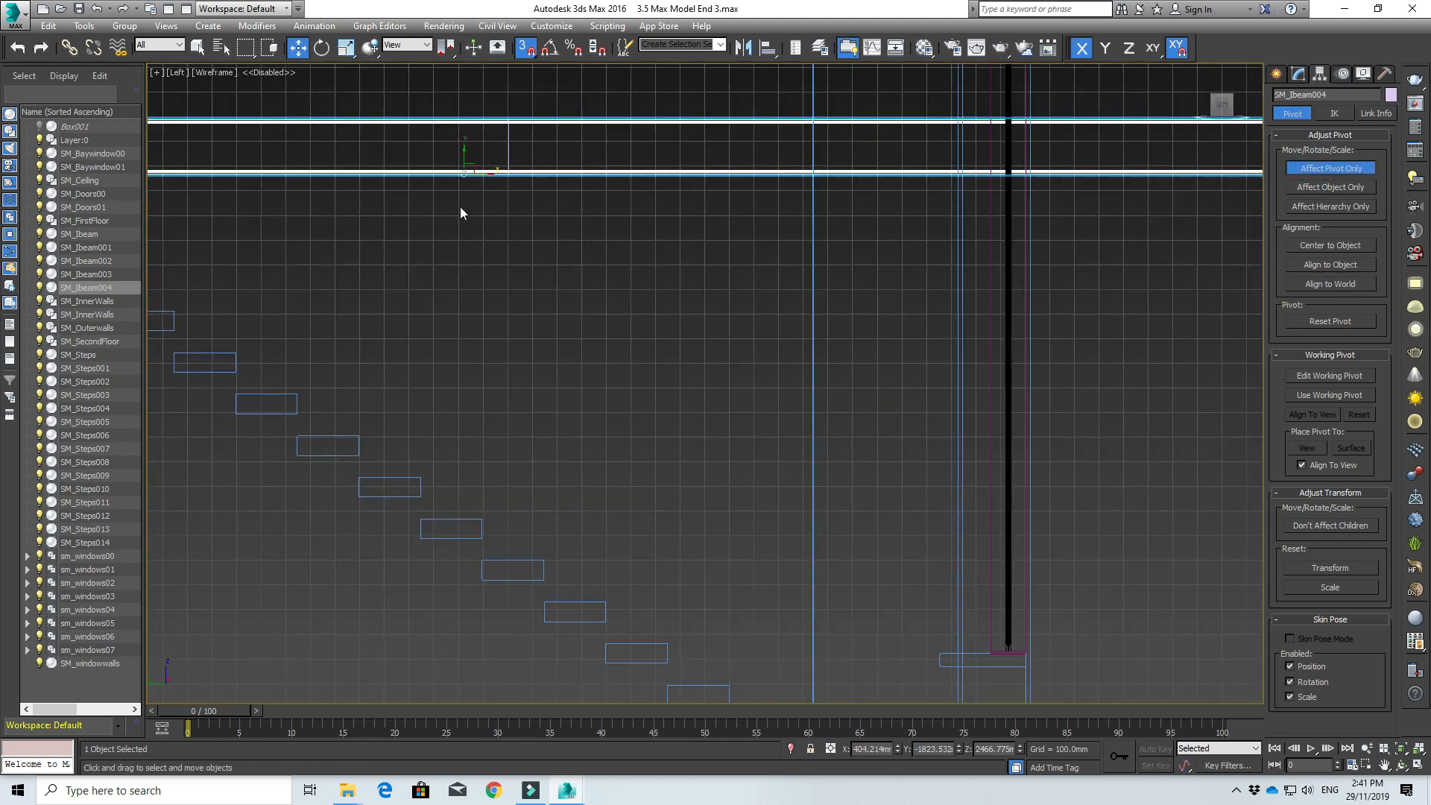
pyautogui.scroll(-4, 428, 224)
pyautogui.scroll(3, 594, 230)
pyautogui.moveTo(594, 229); pyautogui.dragTo(820, 210, button='middle')
pyautogui.moveTo(850, 210); pyautogui.dragTo(425, 220)
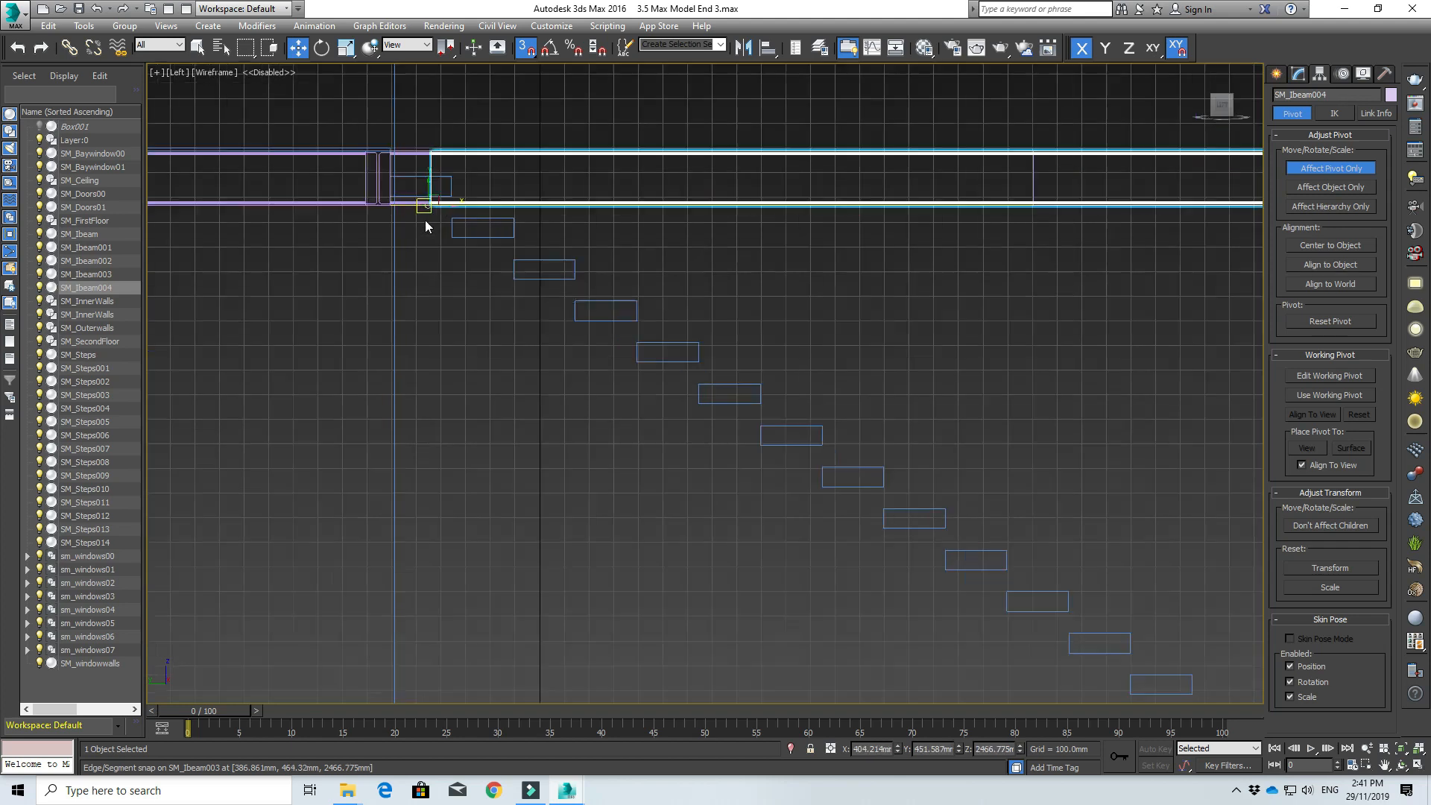
# - Align the pivot of SM_Ibeam004 exactly with the lower corner of its inner end, exit pivot editing, and deselect the beam
pyautogui.scroll(6, 430, 202)
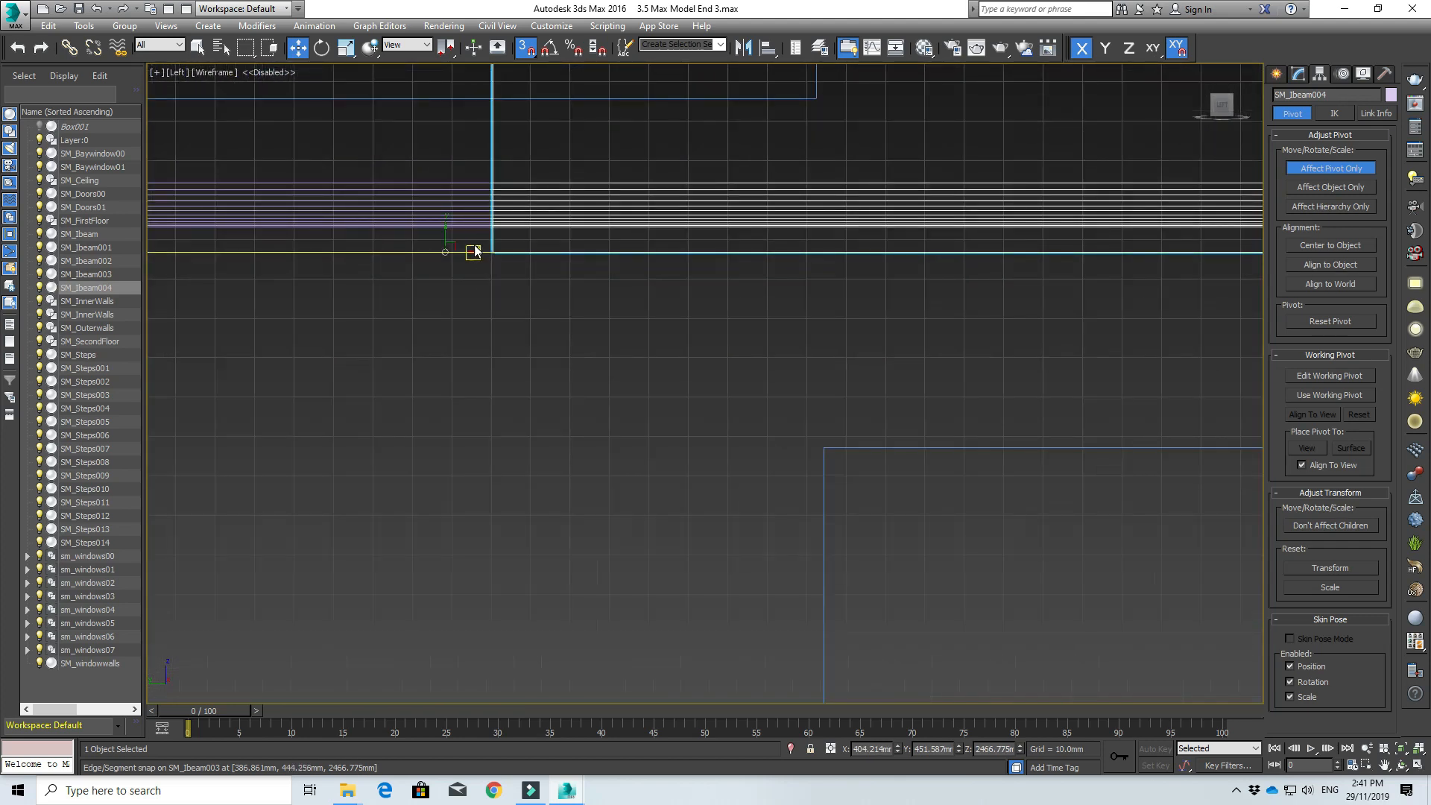
pyautogui.click(478, 252)
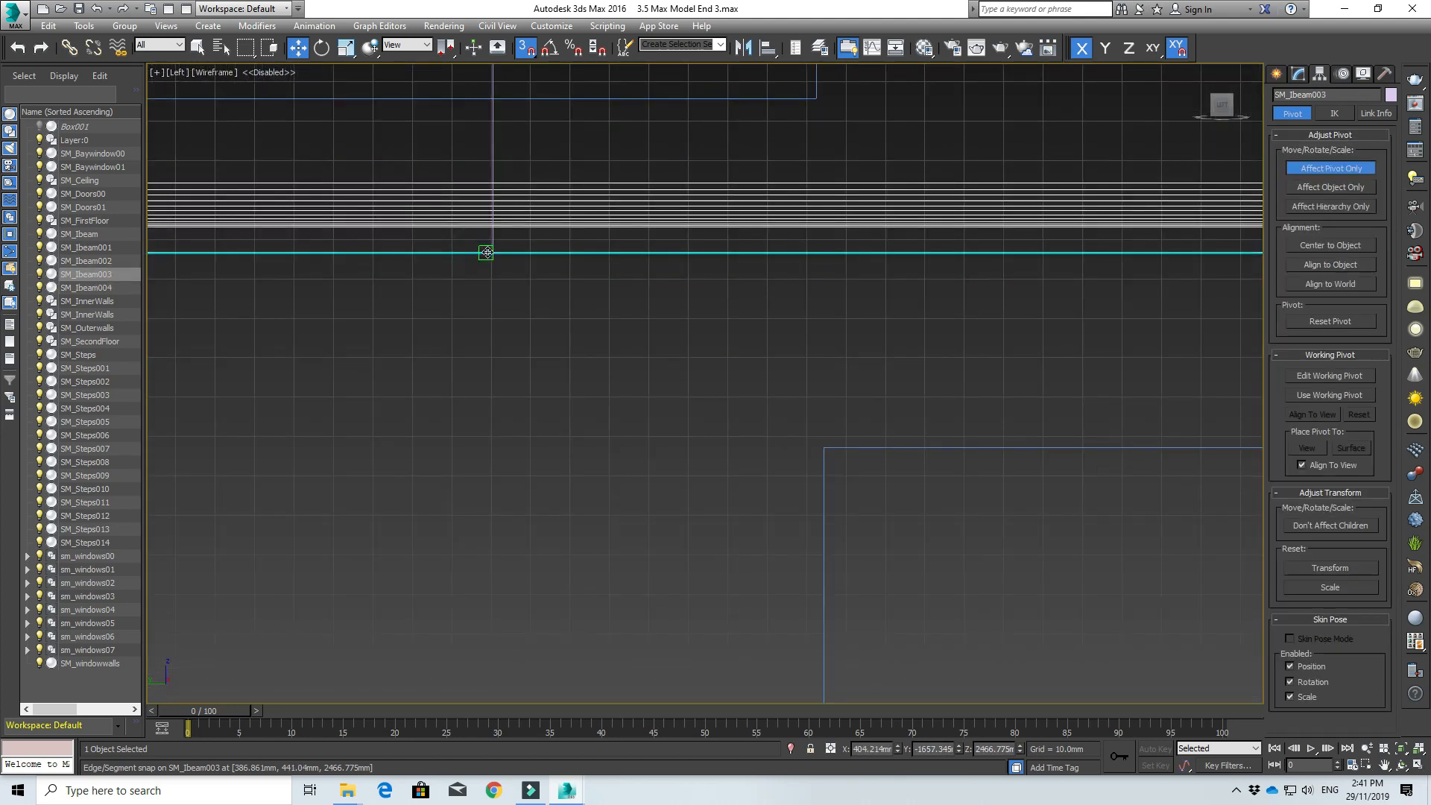
pyautogui.click(494, 252)
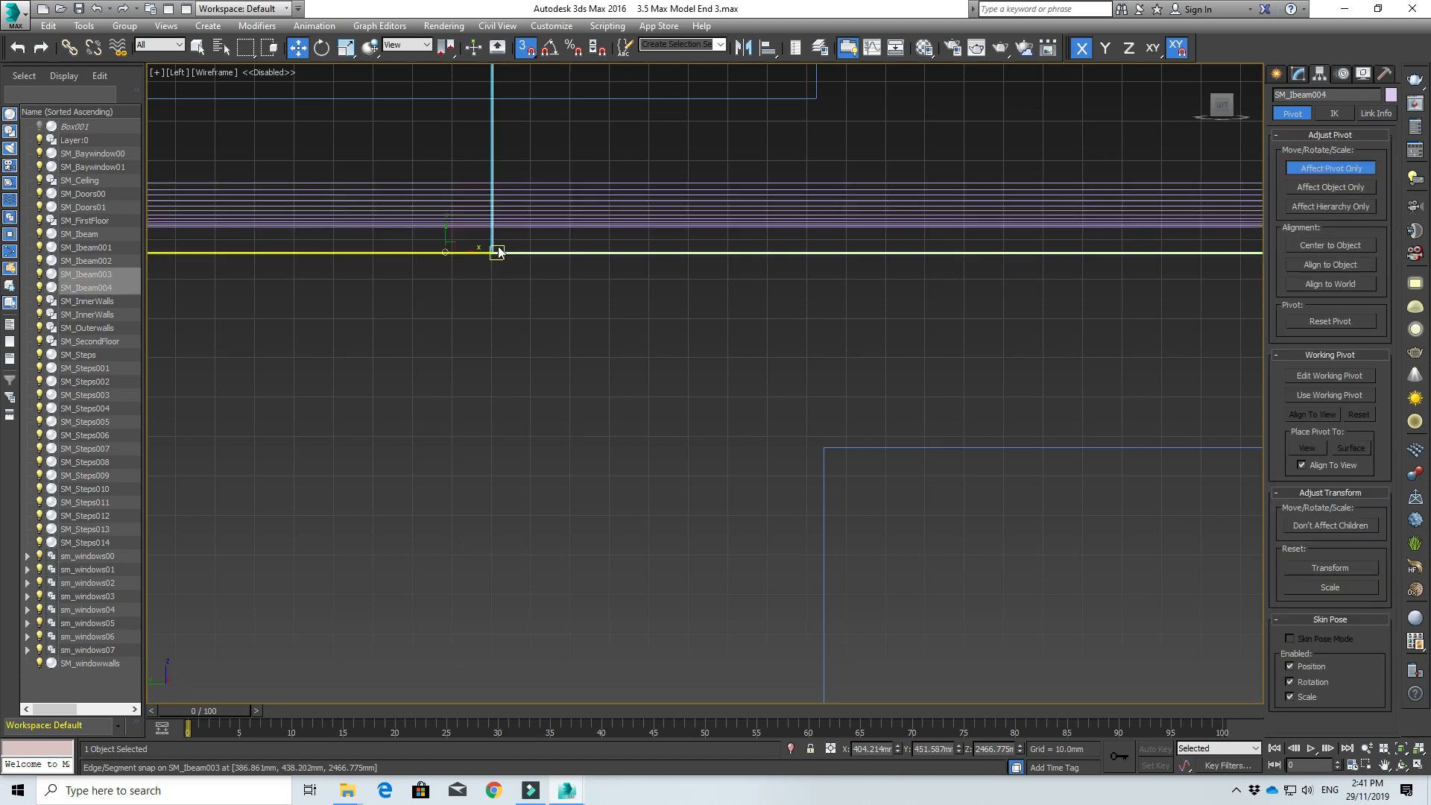
pyautogui.moveTo(469, 252); pyautogui.dragTo(488, 252)
pyautogui.scroll(-2, 492, 287)
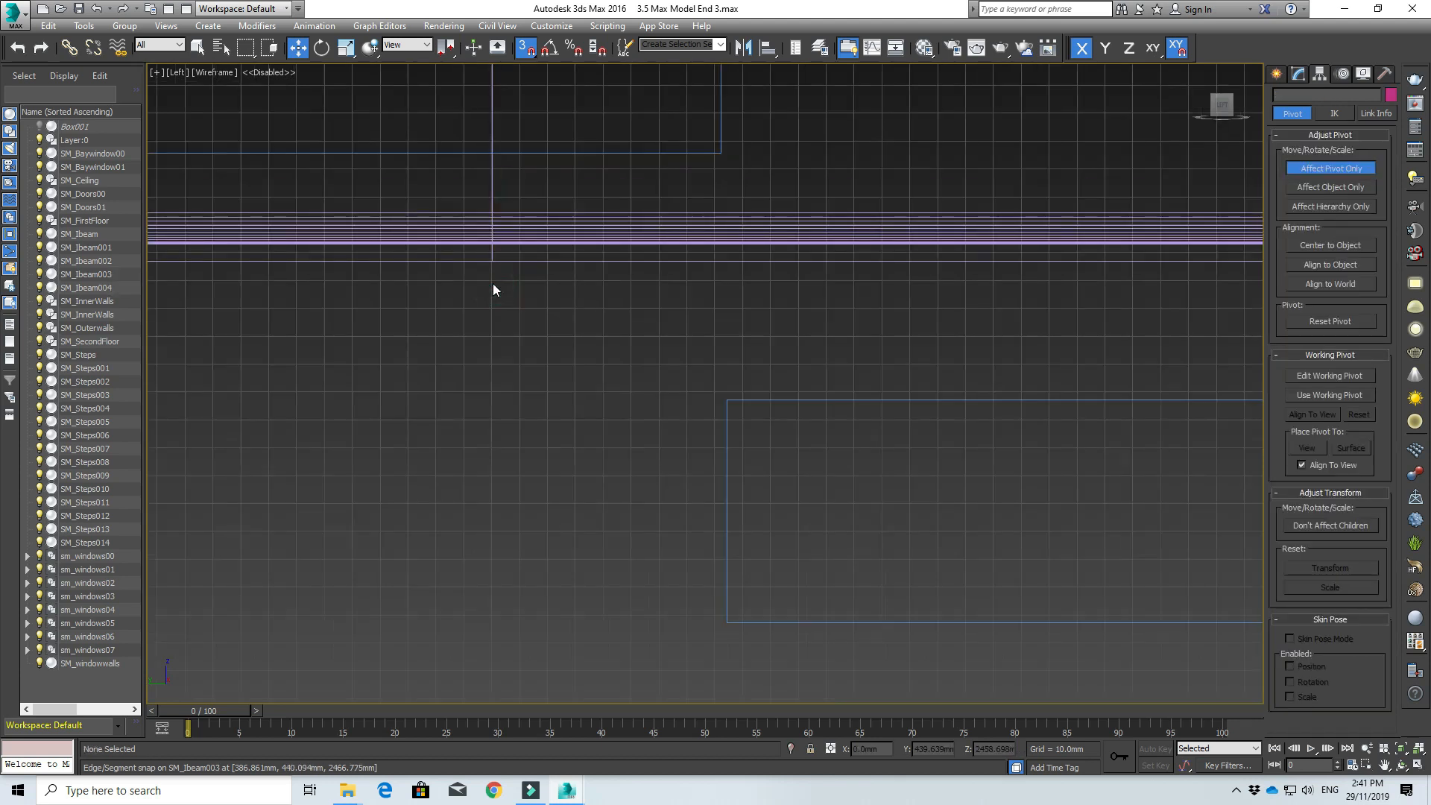
pyautogui.scroll(3, 489, 255)
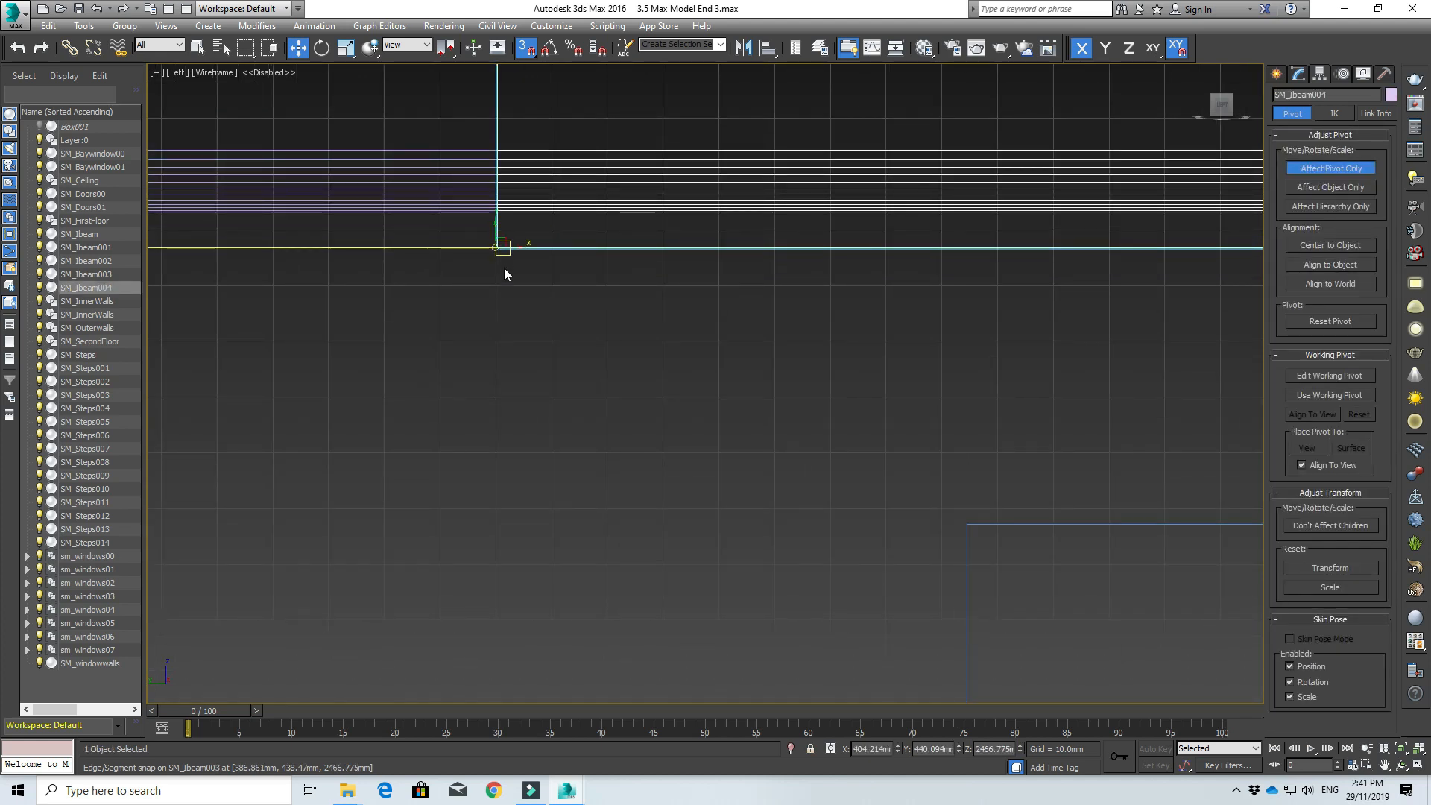
pyautogui.scroll(-3, 644, 303)
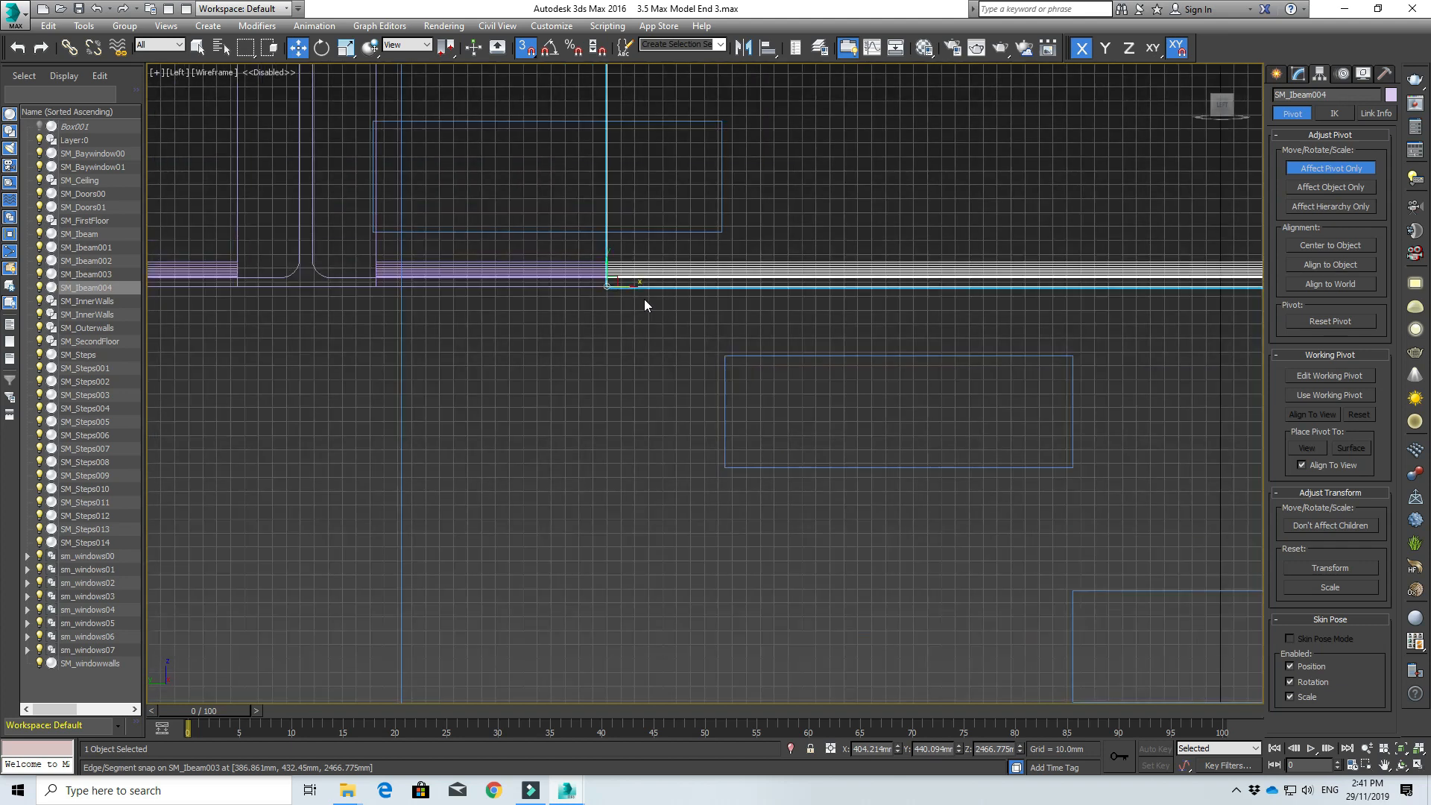
pyautogui.click(1277, 74)
pyautogui.click(582, 395)
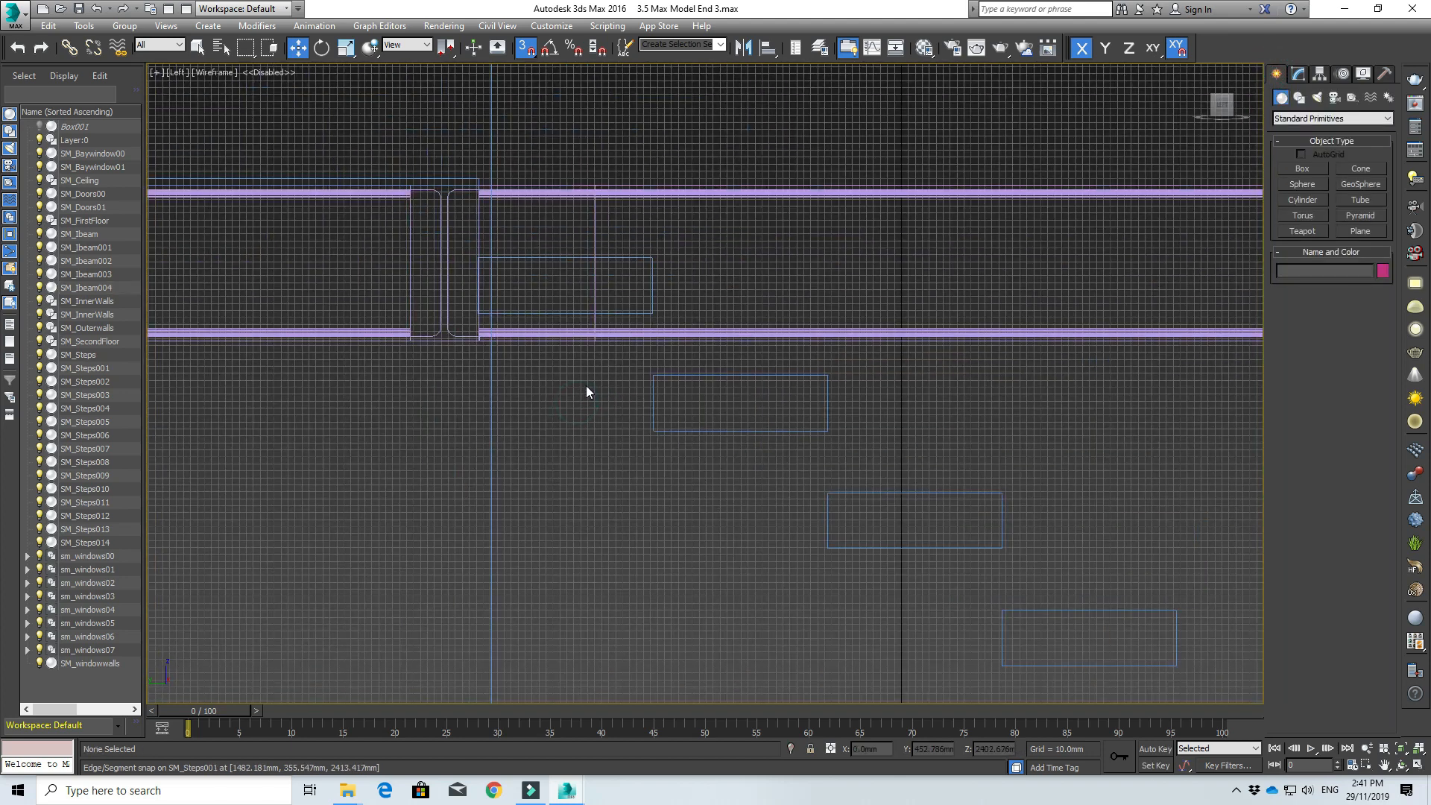
# - Select SM_Ibeam004 and rotate it down about 34.8 degrees around its inner-end pivot to follow the slope of the steps
pyautogui.scroll(-3, 586, 386)
pyautogui.click(586, 246)
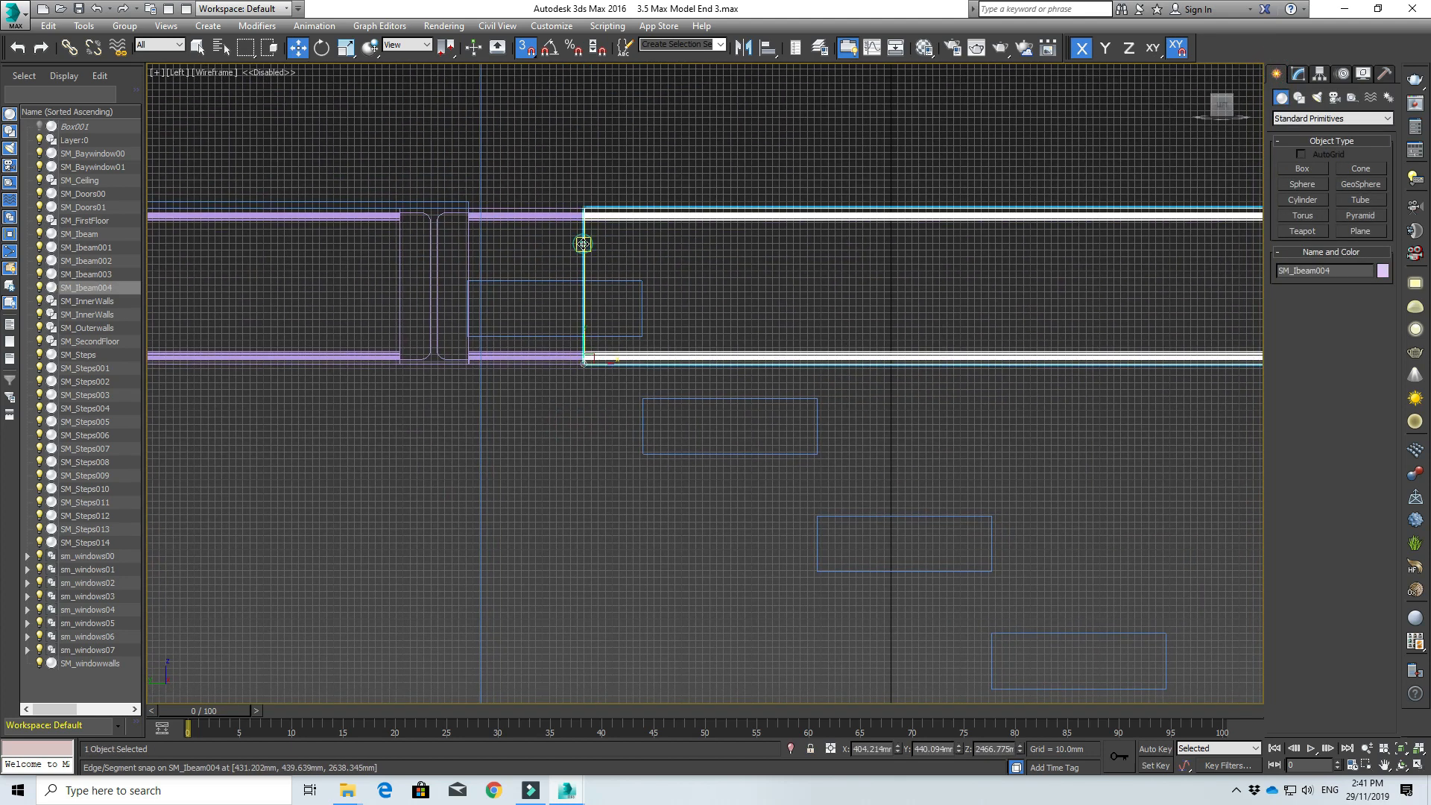
pyautogui.press('e')
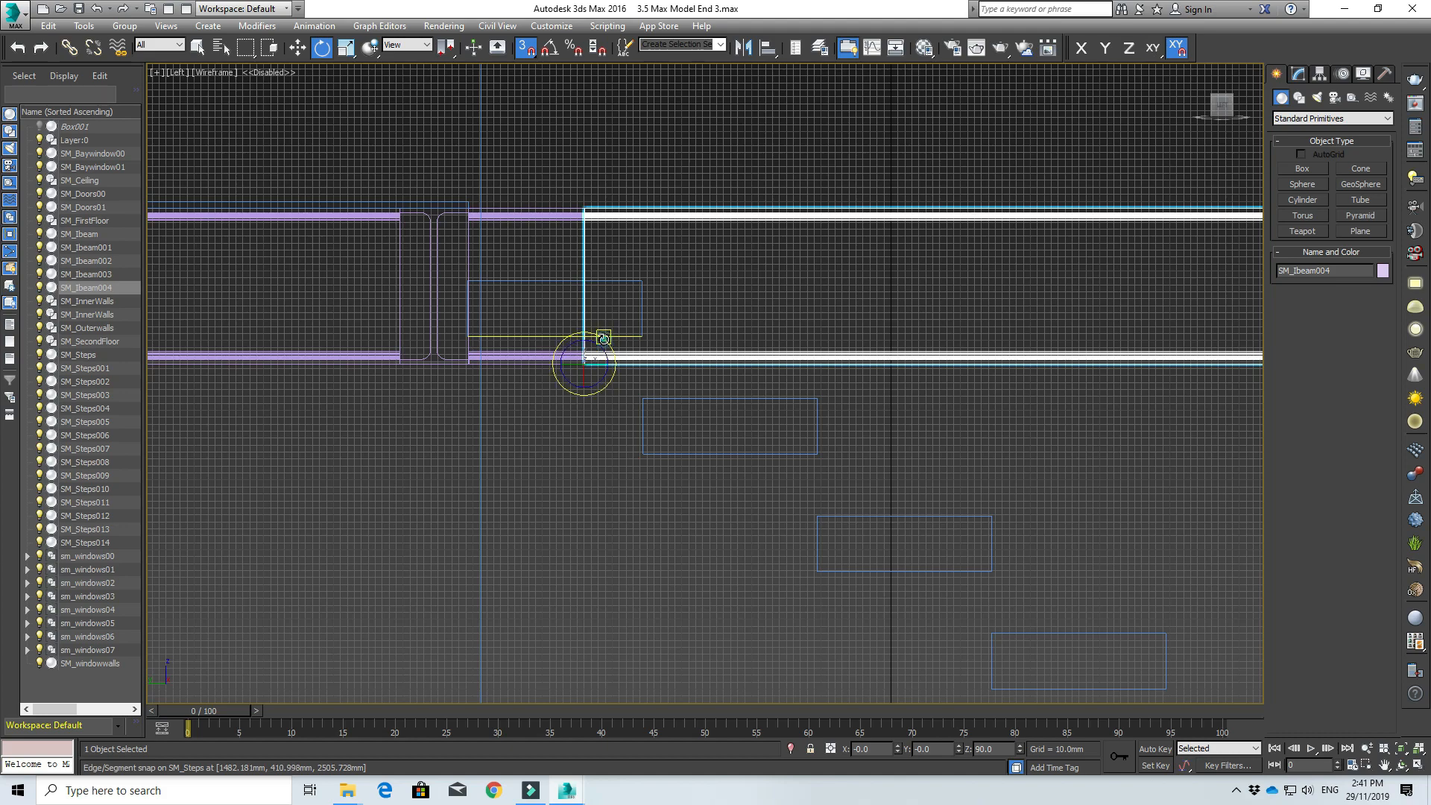
pyautogui.moveTo(604, 337); pyautogui.dragTo(652, 466)
pyautogui.scroll(-3, 652, 467)
pyautogui.moveTo(697, 521); pyautogui.dragTo(512, 281, button='middle')
pyautogui.scroll(-2, 513, 281)
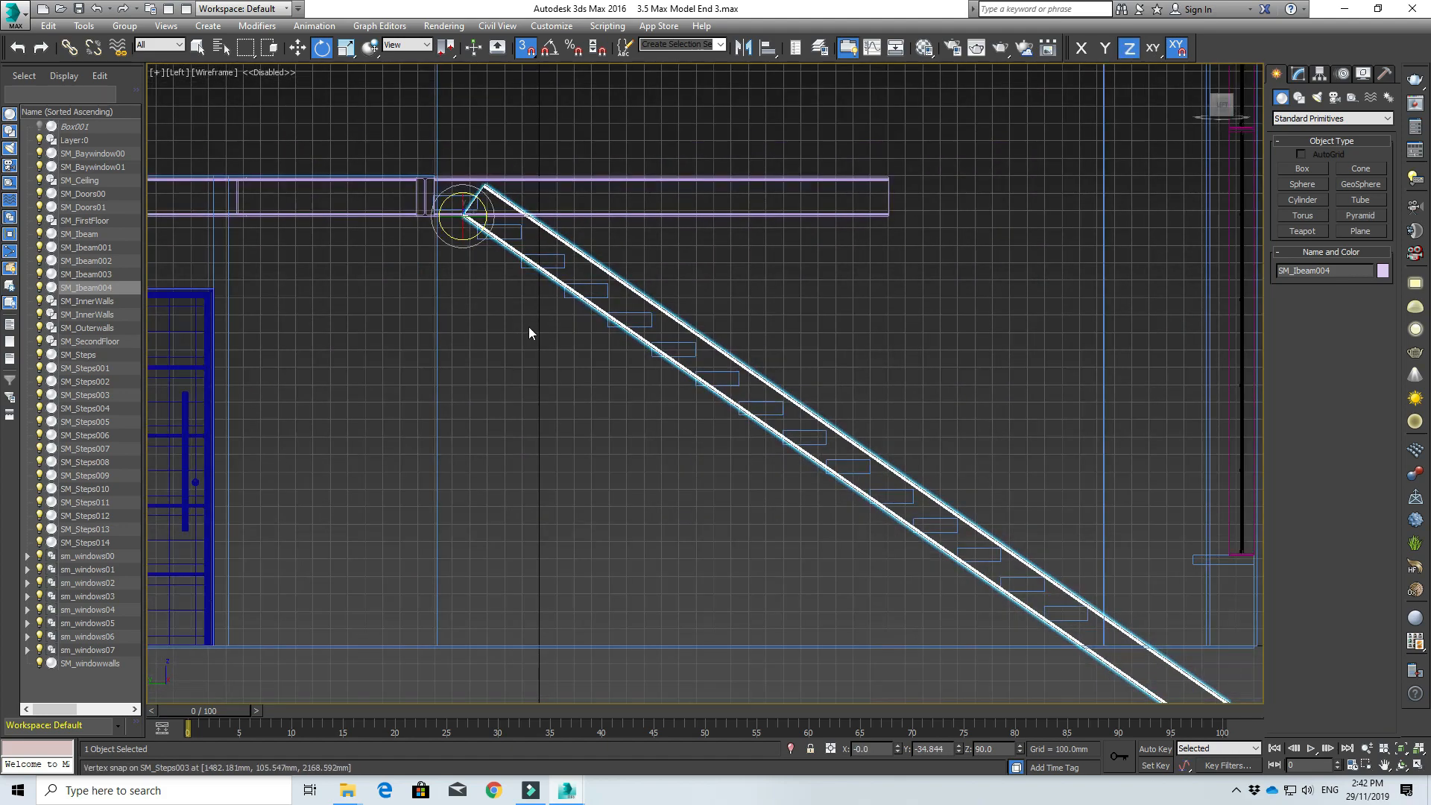
pyautogui.moveTo(540, 386); pyautogui.dragTo(508, 343, button='middle')
pyautogui.scroll(-2, 509, 343)
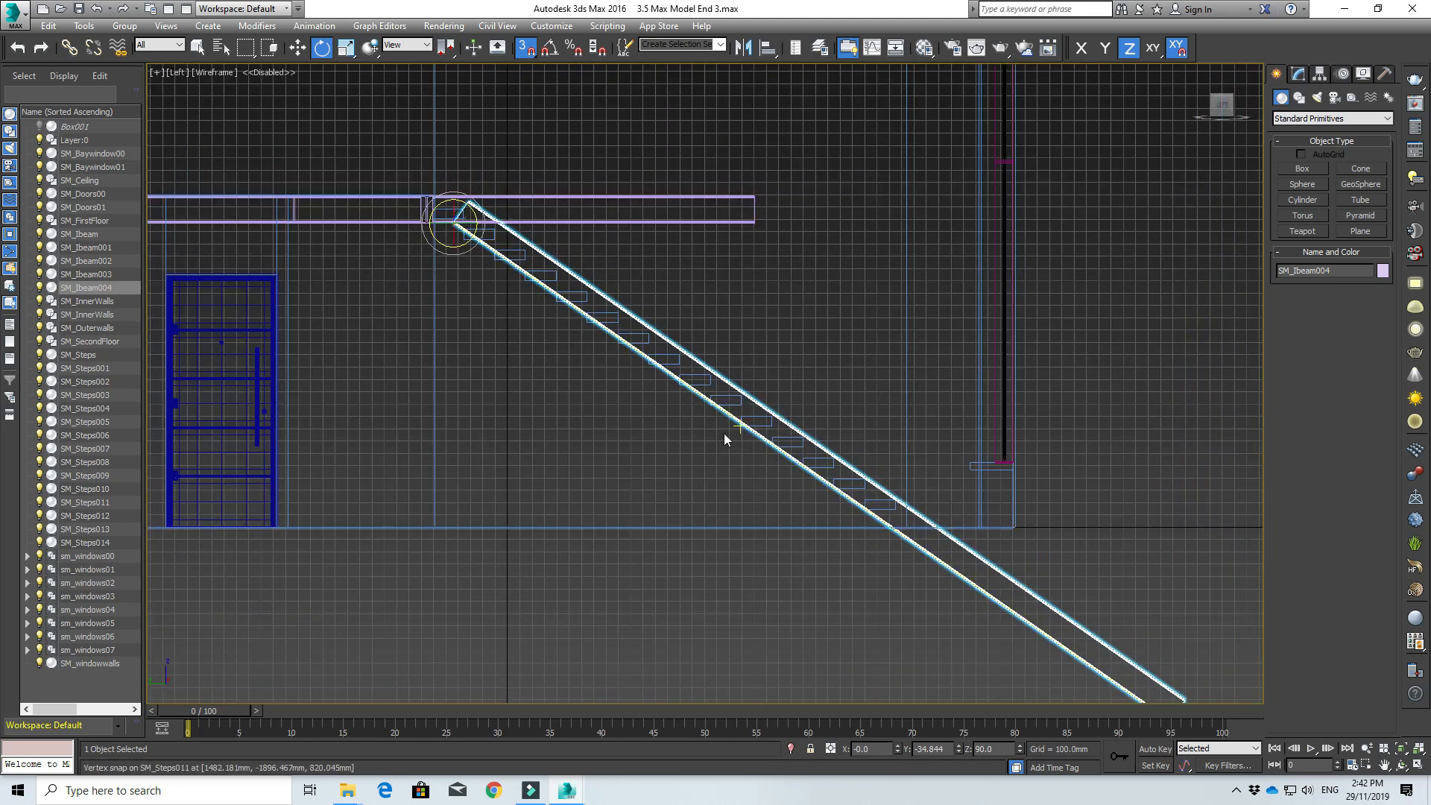
# - Move the sloped SM_Ibeam004 horizontally about 99 mm towards the second-floor edge, keeping its height
pyautogui.scroll(3, 716, 405)
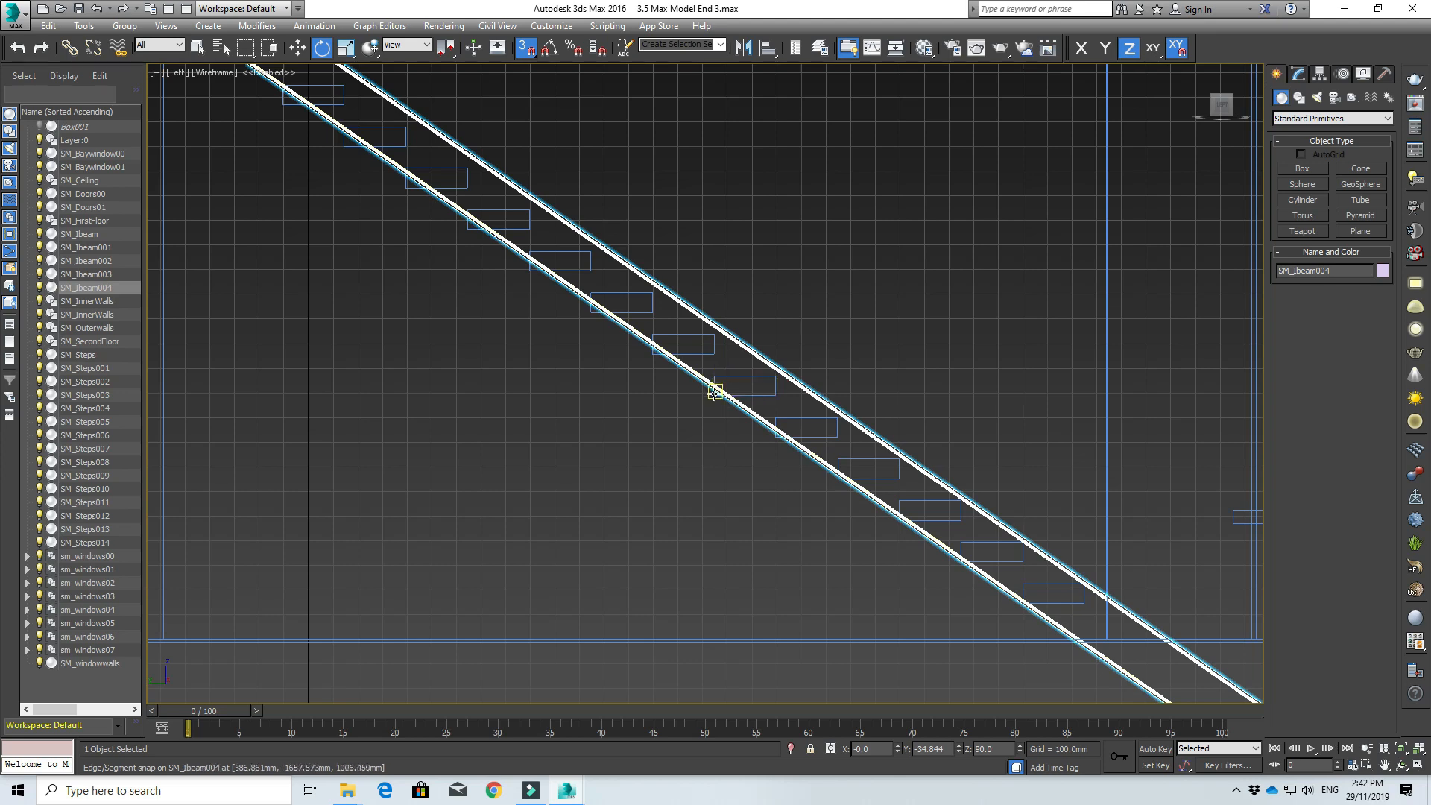
pyautogui.moveTo(463, 371); pyautogui.dragTo(713, 406, button='middle')
pyautogui.press('w')
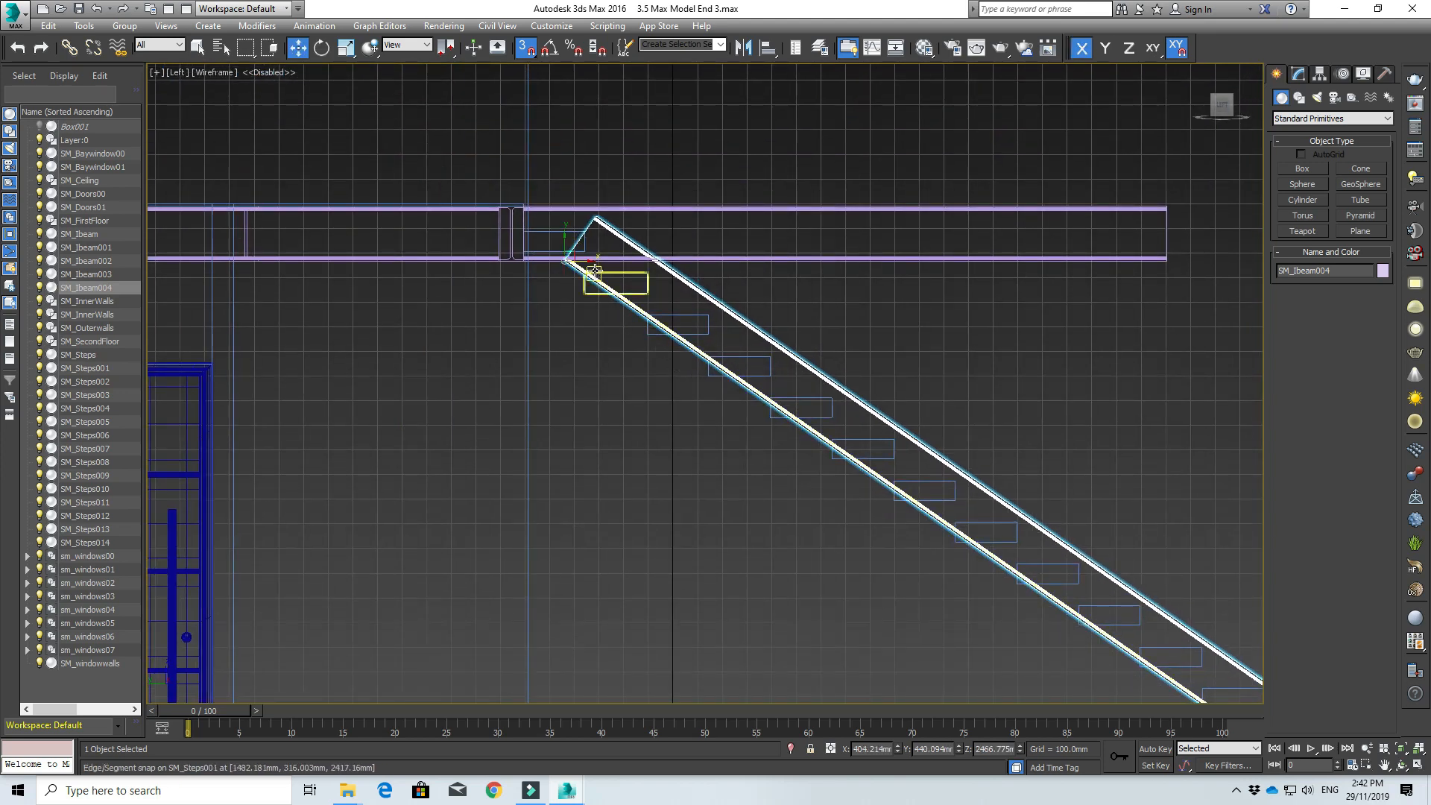
pyautogui.moveTo(591, 260); pyautogui.dragTo(533, 262)
pyautogui.scroll(-2, 706, 516)
pyautogui.moveTo(707, 516); pyautogui.dragTo(597, 331, button='middle')
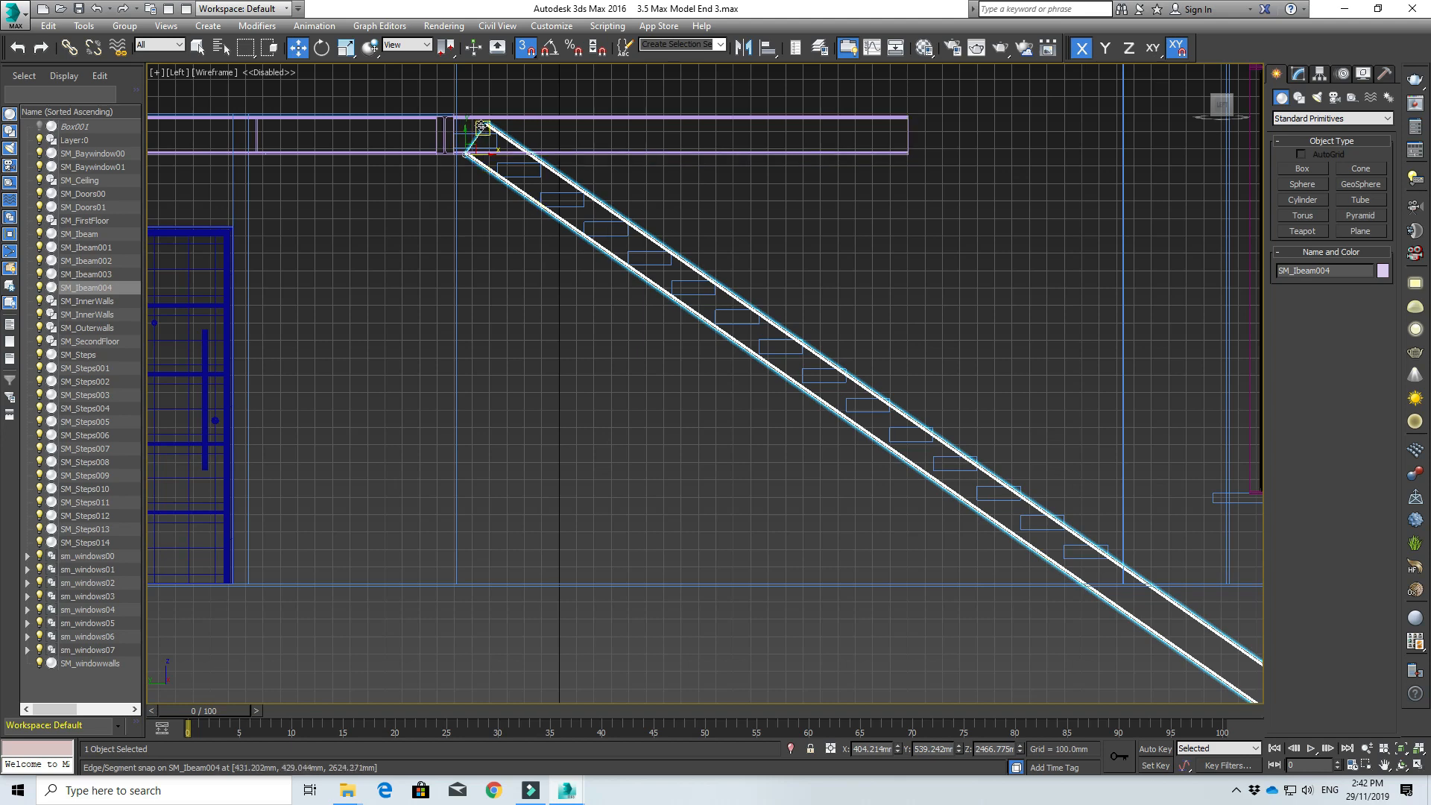
pyautogui.scroll(2, 456, 154)
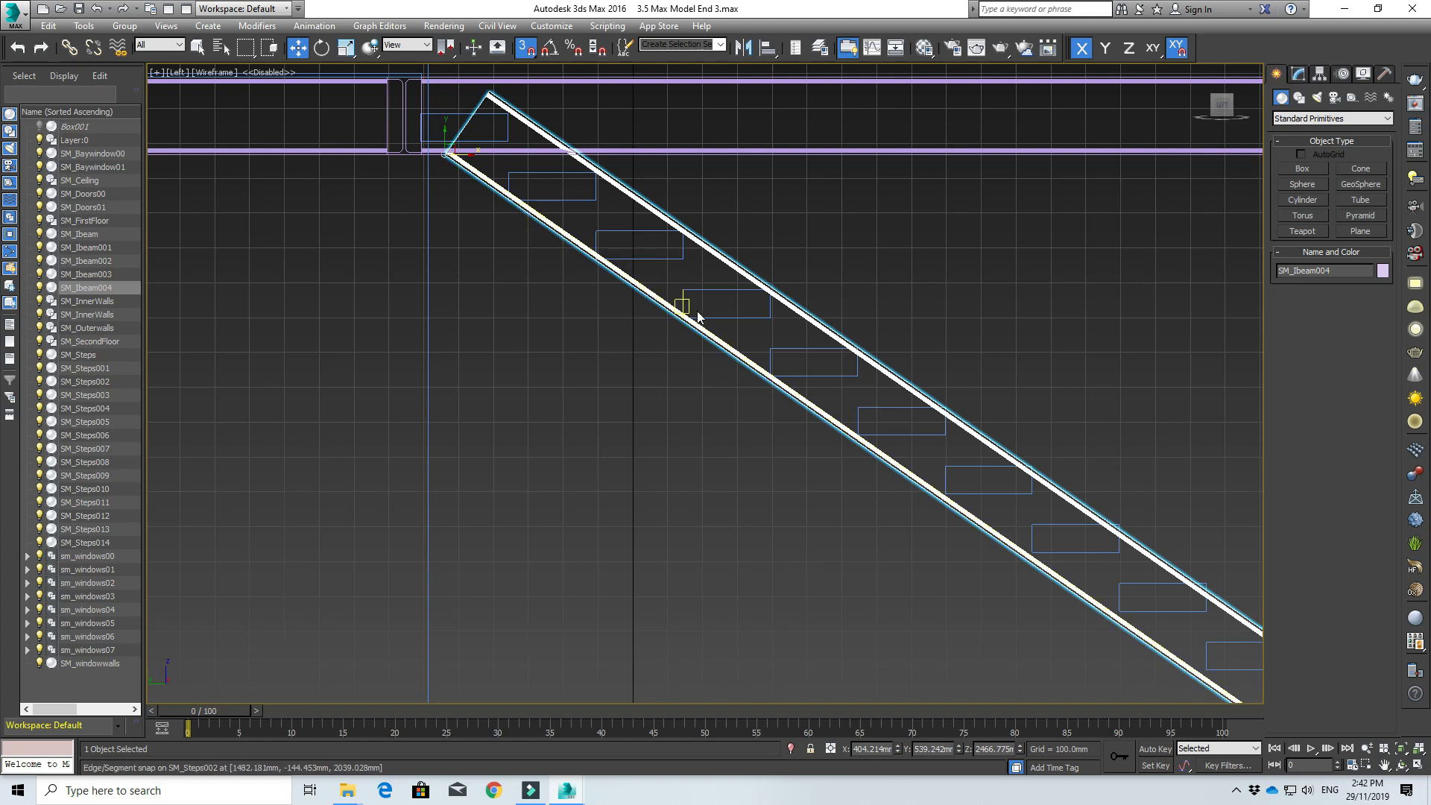
pyautogui.scroll(-1, 819, 410)
pyautogui.moveTo(829, 435); pyautogui.dragTo(647, 396, button='middle')
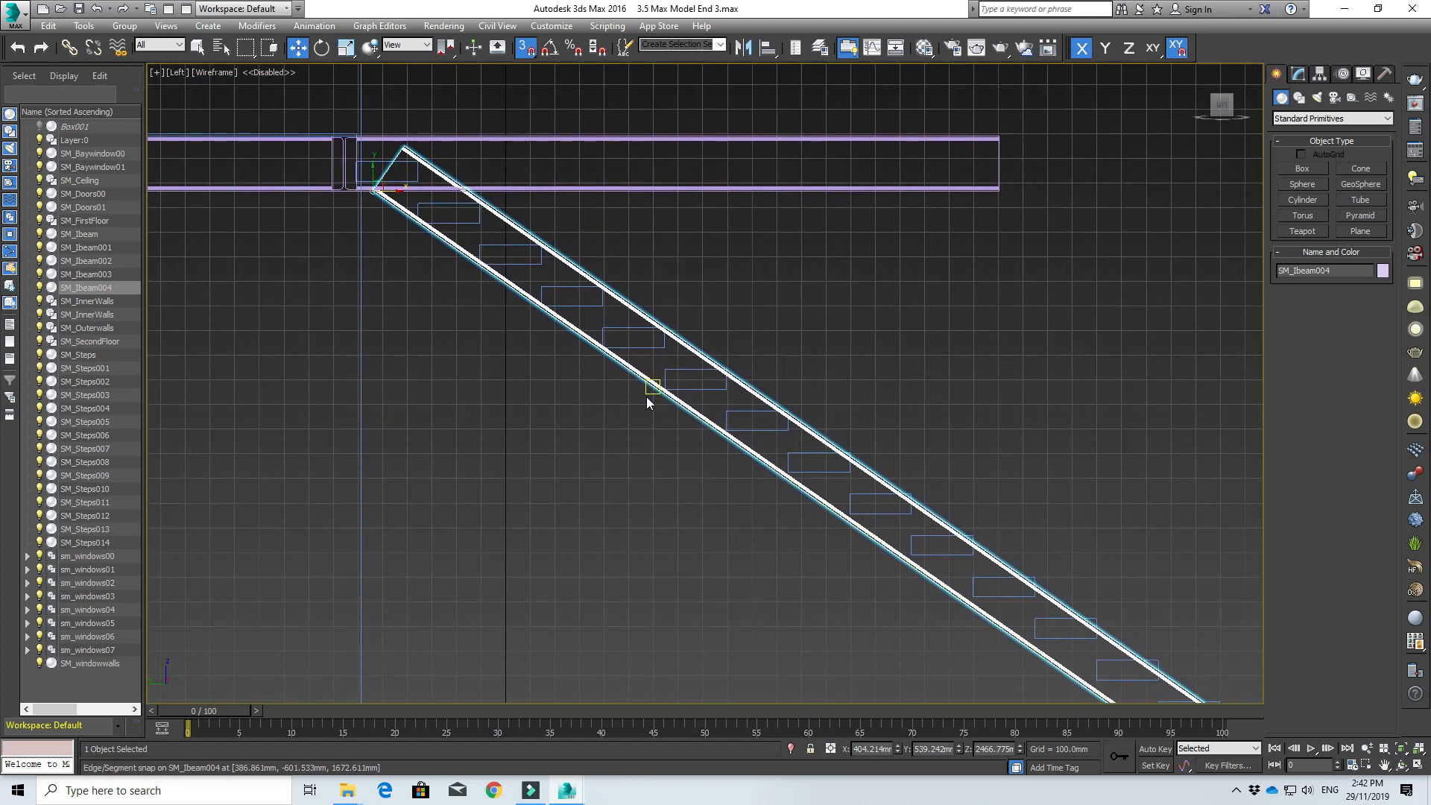
# - Try a slightly shallower slope for SM_Ibeam004 by rotating it to about -33.4 degrees in Y
pyautogui.press('e')
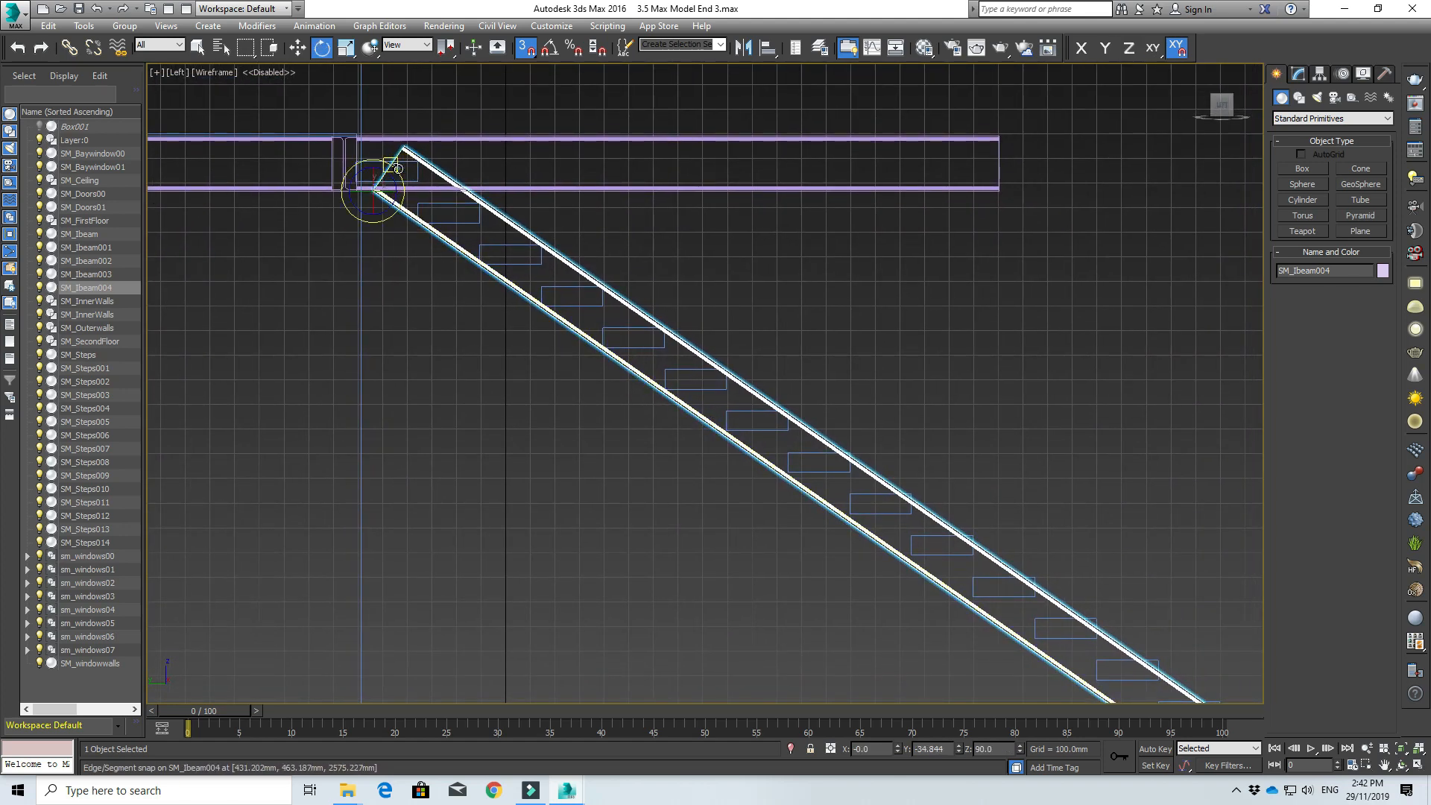
pyautogui.moveTo(397, 168); pyautogui.dragTo(398, 170)
pyautogui.press('w')
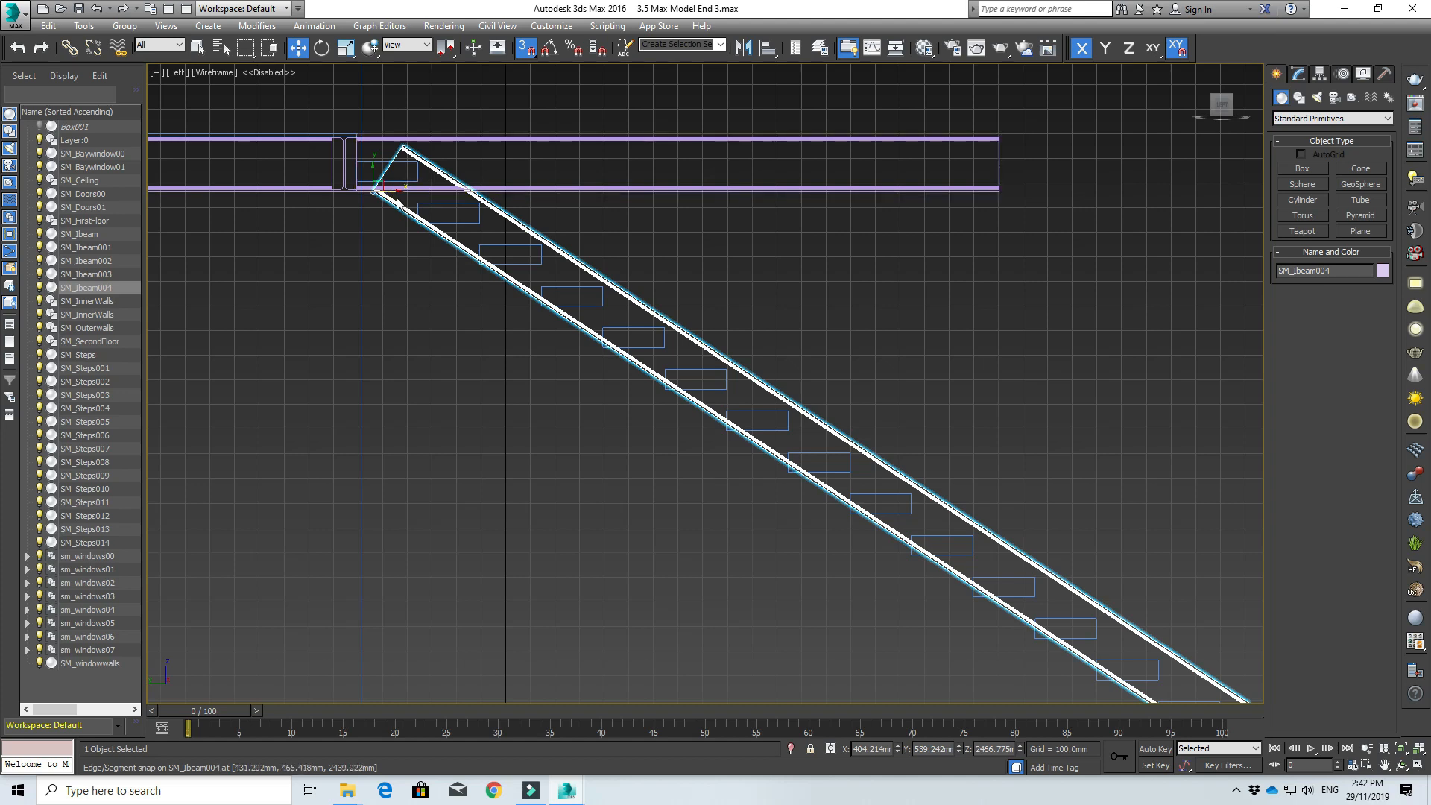
pyautogui.scroll(-2, 386, 179)
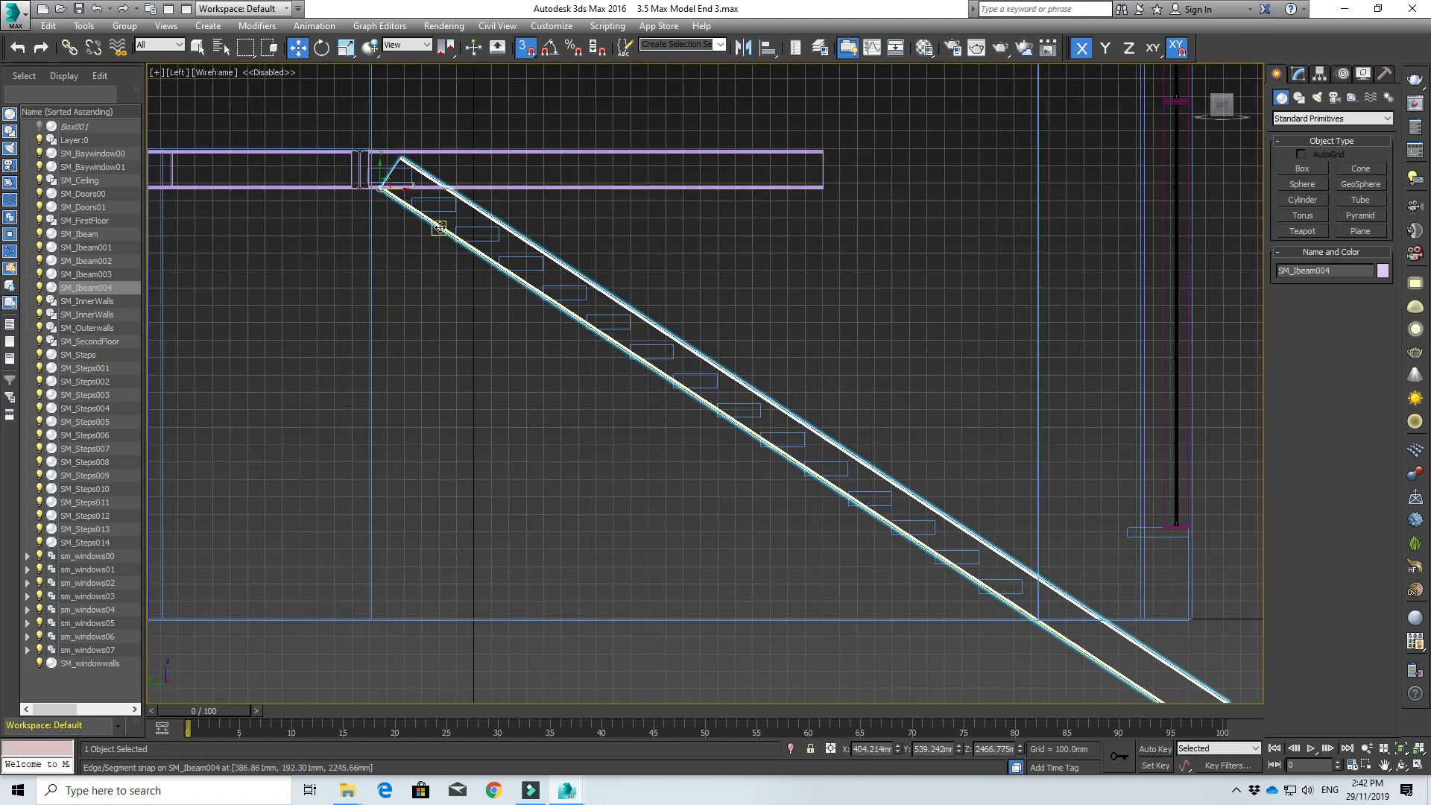
pyautogui.scroll(4, 387, 221)
# - Tilt SM_Ibeam004 slightly steeper and set its Y rotation to exactly -34.444 degrees
pyautogui.press('e')
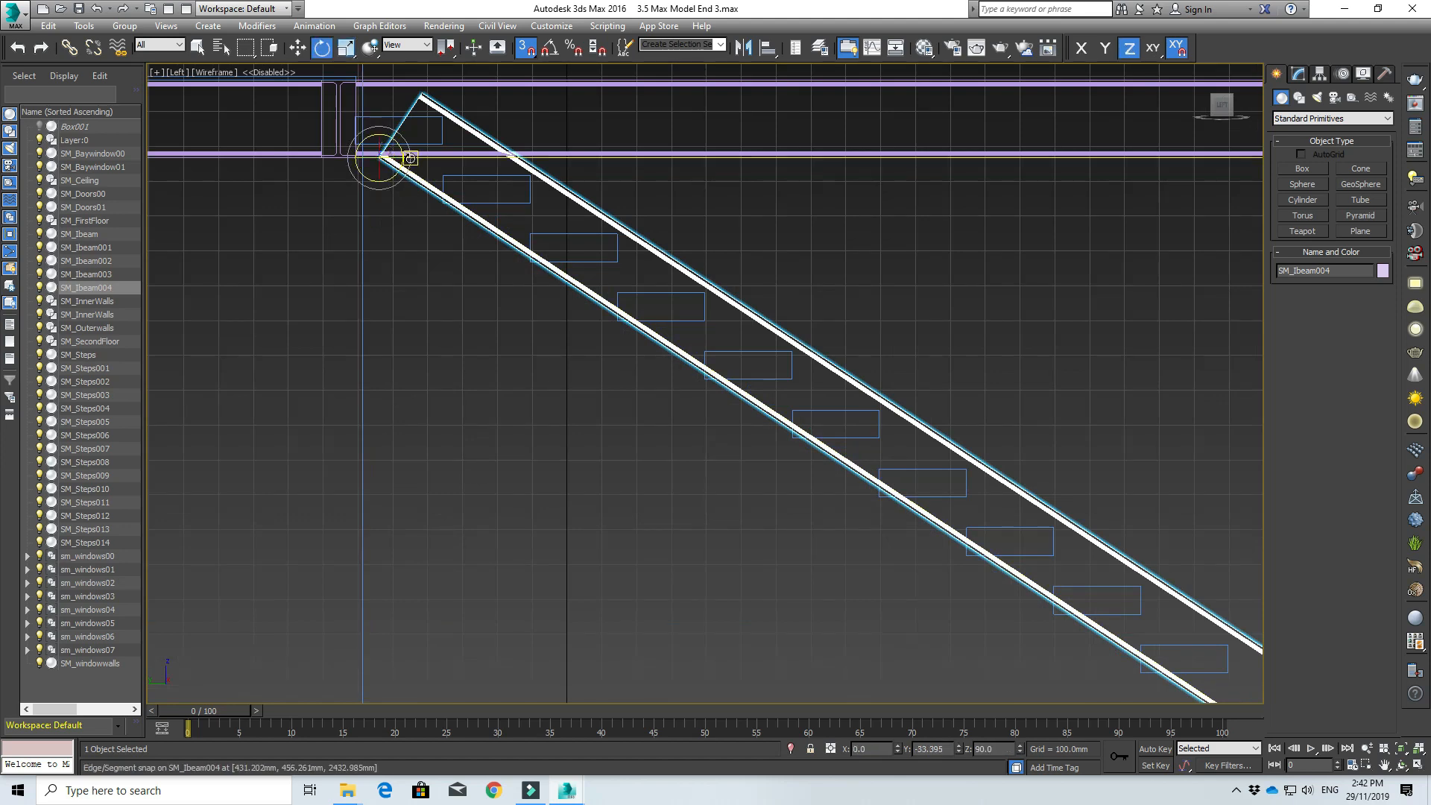
pyautogui.moveTo(408, 148); pyautogui.dragTo(410, 150)
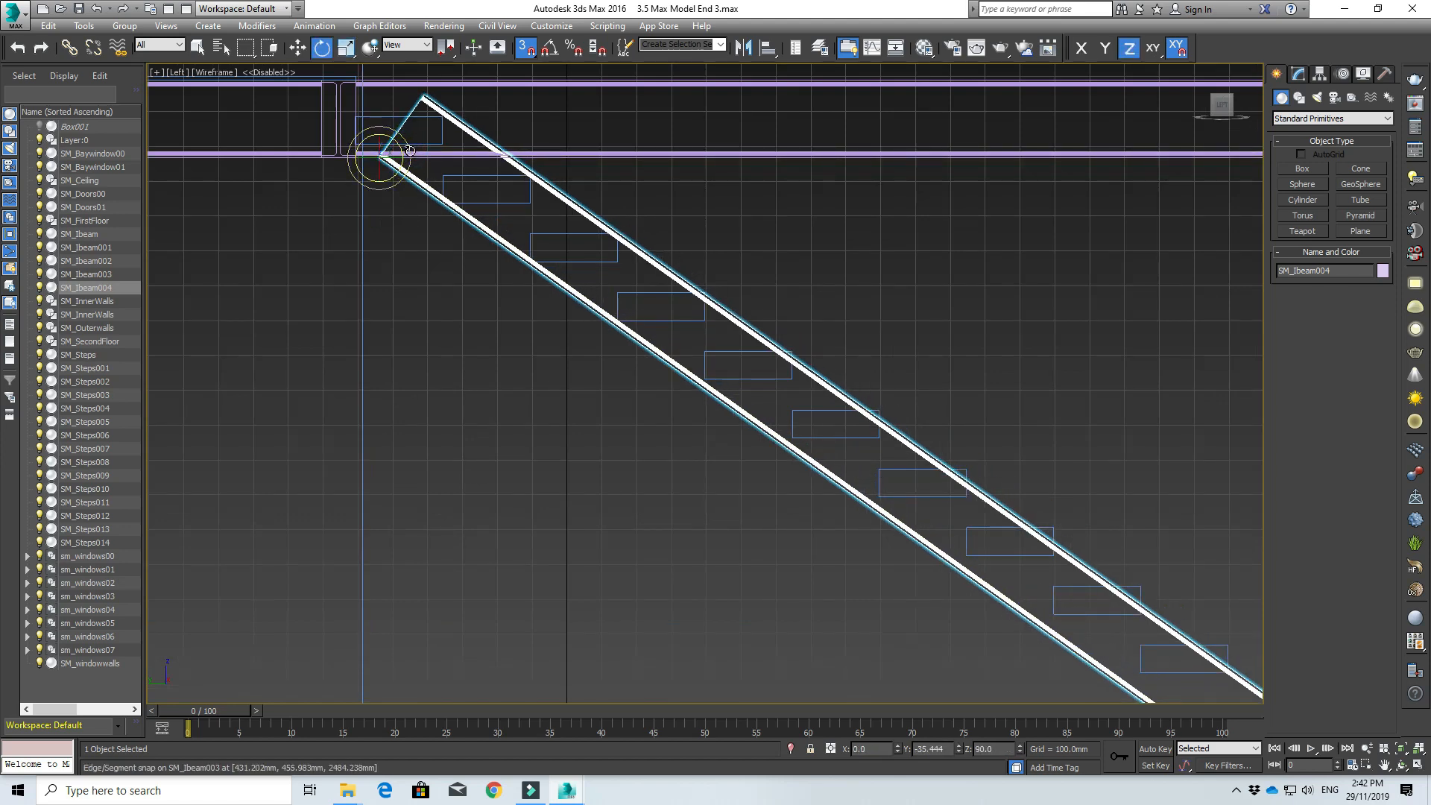
pyautogui.moveTo(542, 370)
pyautogui.mouseDown(button='middle')
pyautogui.moveTo(534, 328)
pyautogui.moveTo(385, 249)
pyautogui.moveTo(554, 377)
pyautogui.mouseUp(button='middle')
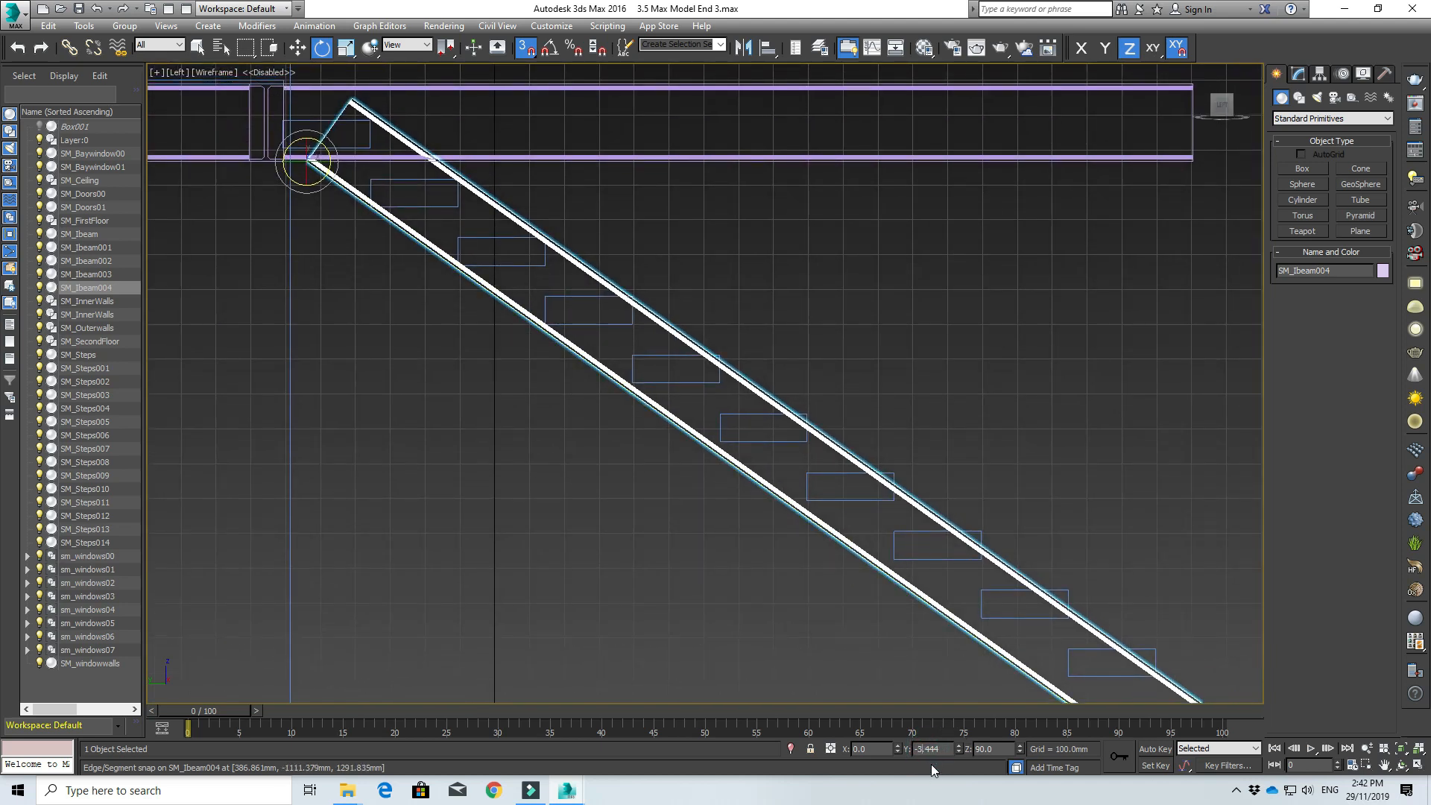
pyautogui.write('4')
pyautogui.press('Tab')
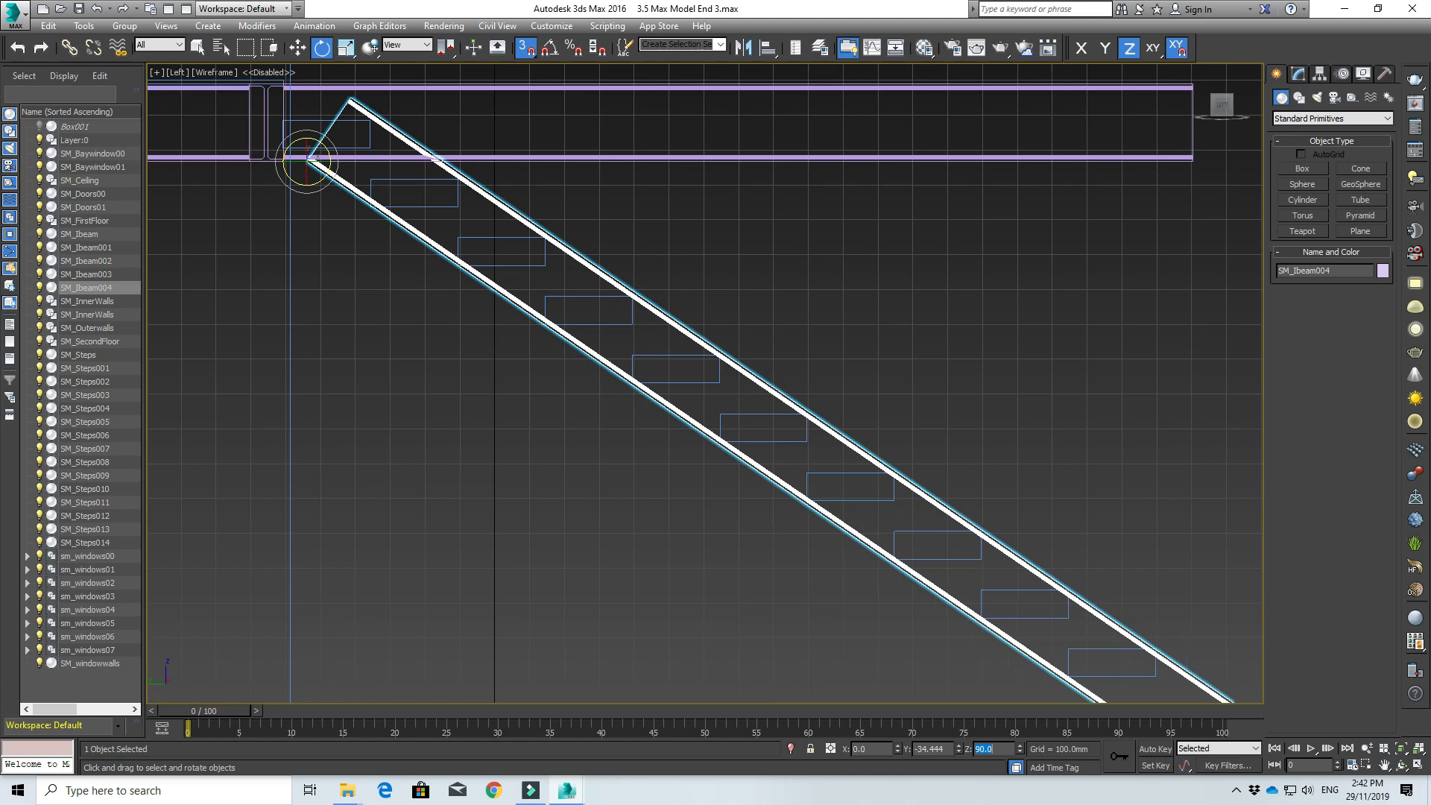
# - Deselect SM_Ibeam004 and examine how it lines up with the steps from the second-floor edge to its lower end
pyautogui.moveTo(906, 622); pyautogui.dragTo(772, 451, button='middle')
pyautogui.scroll(-2, 777, 450)
pyautogui.moveTo(877, 478); pyautogui.dragTo(754, 395, button='middle')
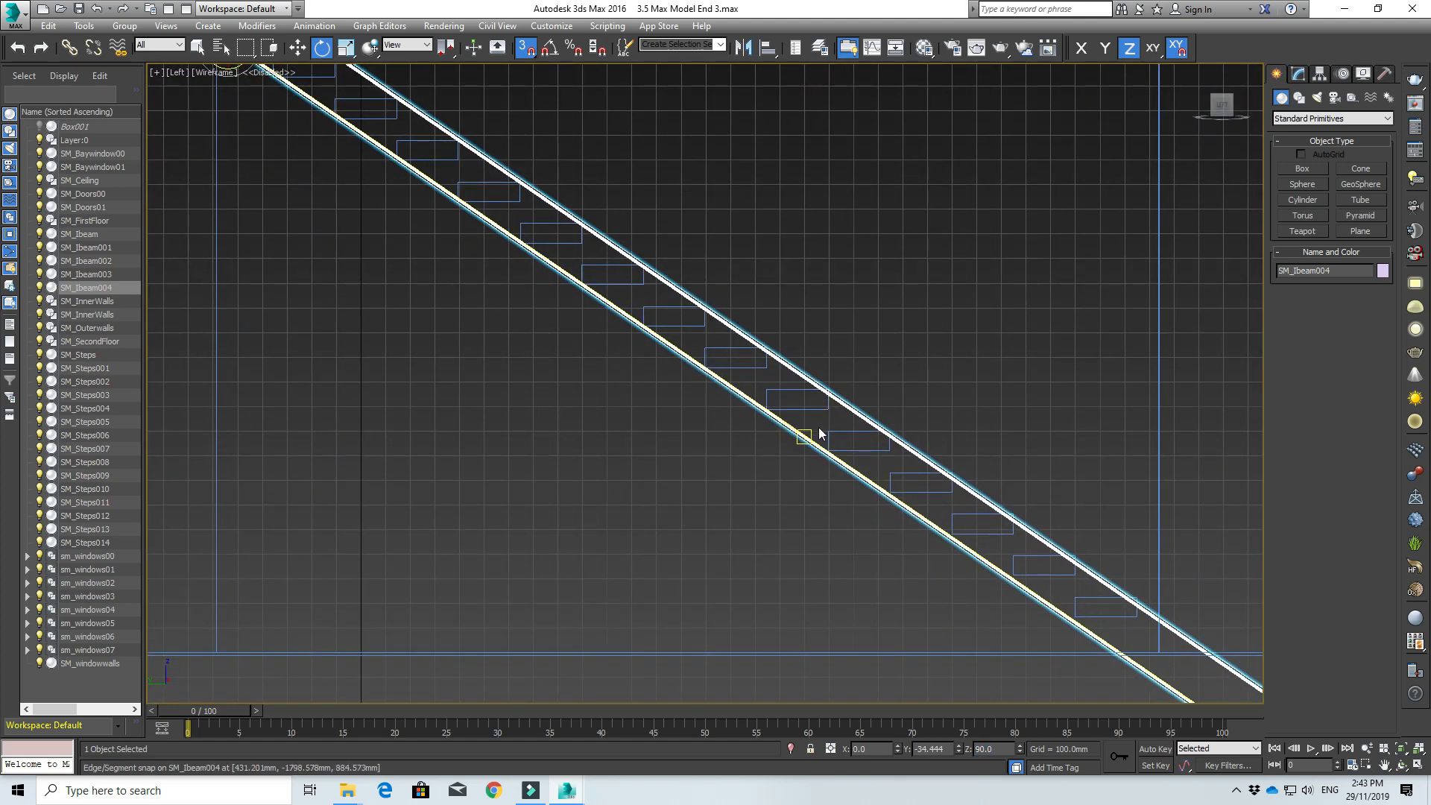
pyautogui.moveTo(856, 438)
pyautogui.mouseDown(button='middle')
pyautogui.moveTo(777, 431)
pyautogui.moveTo(1016, 602)
pyautogui.mouseUp(button='middle')
pyautogui.moveTo(599, 395); pyautogui.dragTo(658, 569, button='middle')
pyautogui.scroll(2, 556, 396)
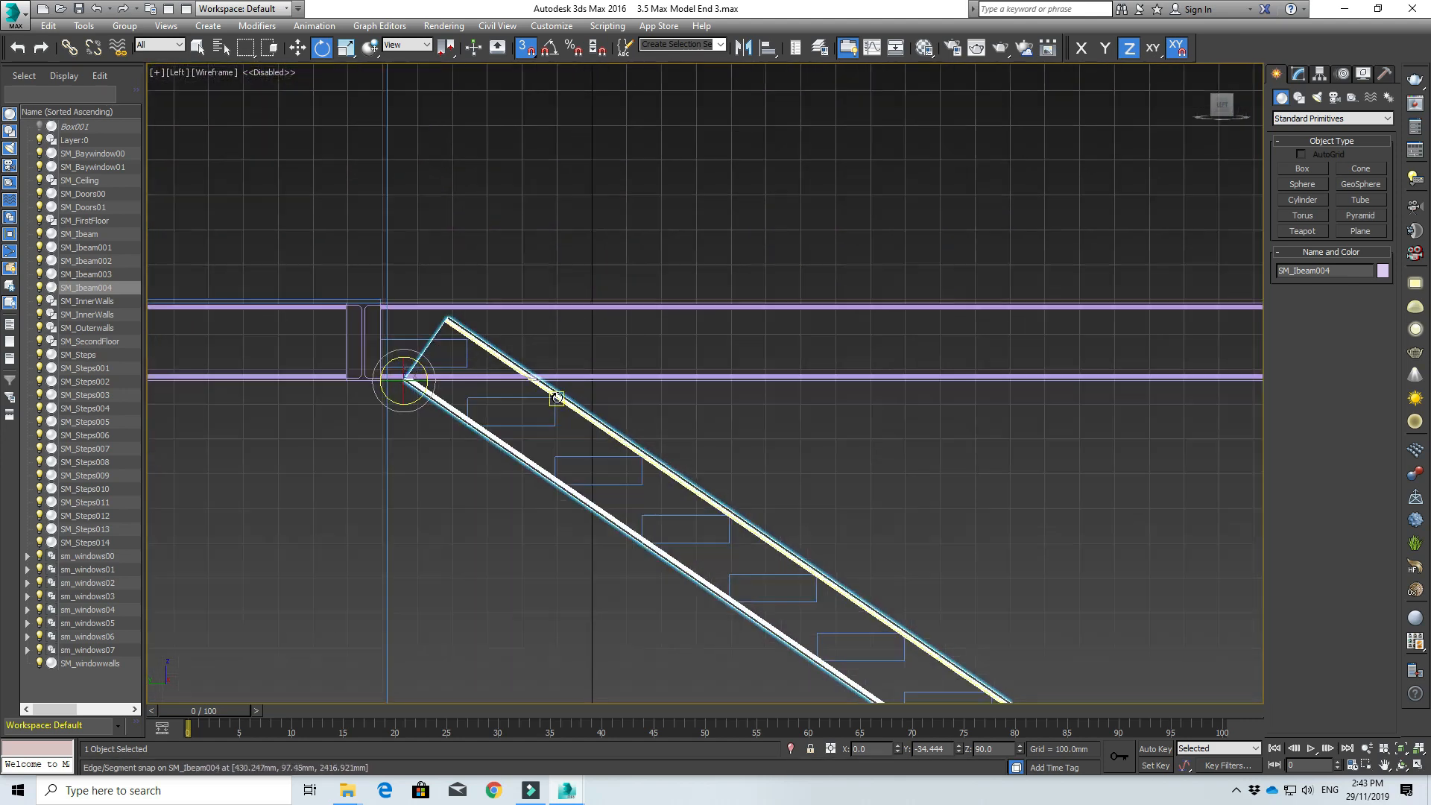
pyautogui.click(645, 412)
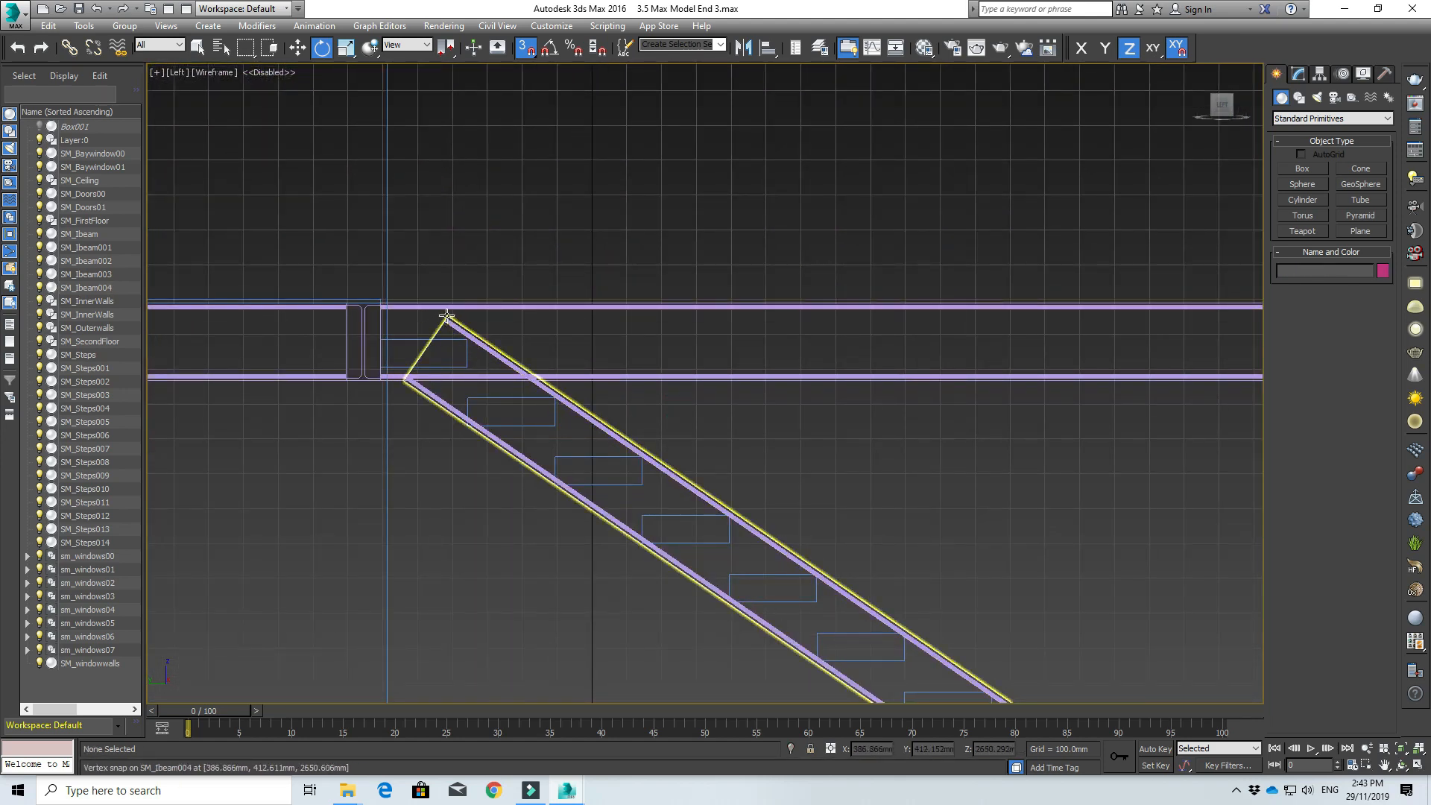
pyautogui.scroll(-3, 960, 451)
pyautogui.moveTo(924, 525); pyautogui.dragTo(441, 160, button='middle')
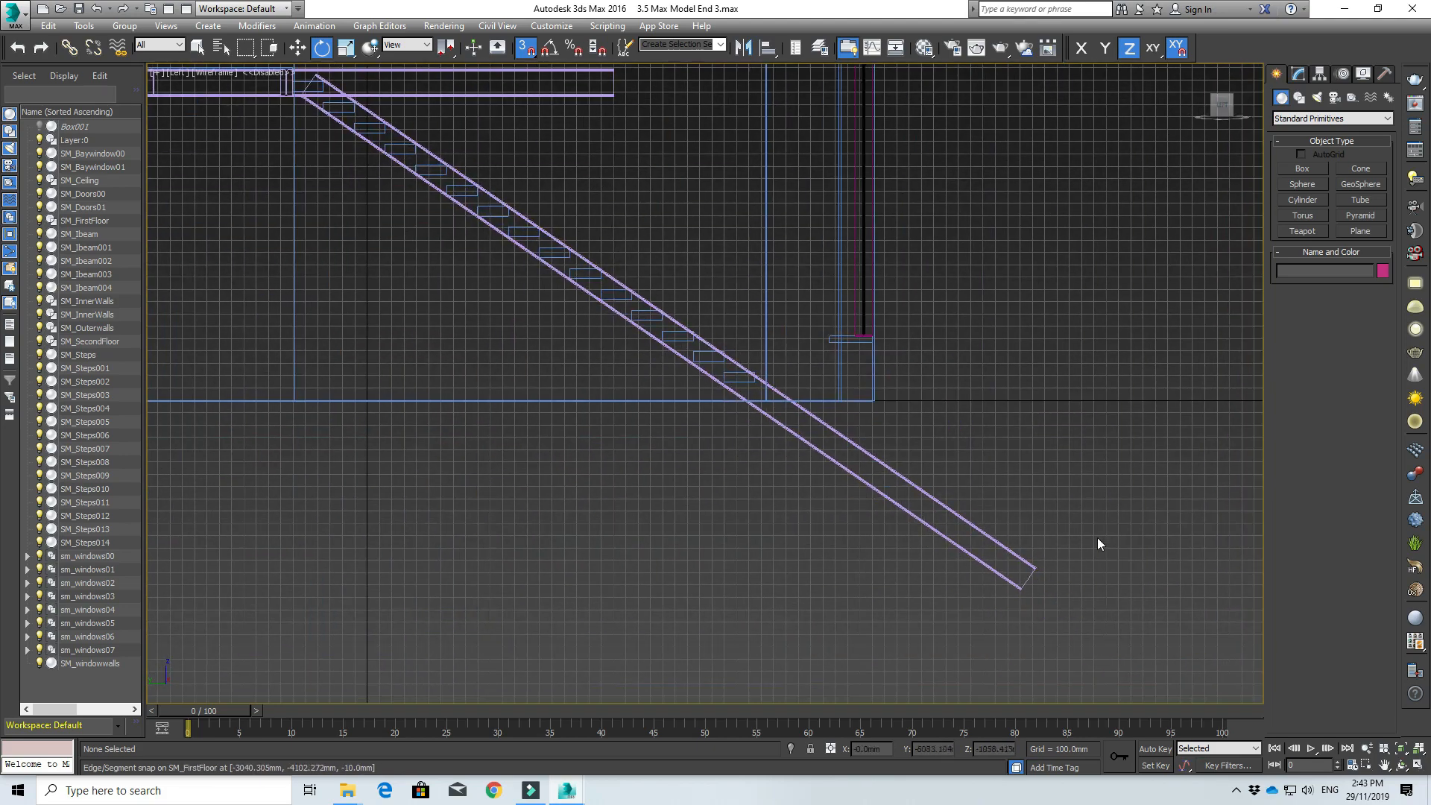
pyautogui.moveTo(311, 91); pyautogui.dragTo(552, 410, button='middle')
pyautogui.scroll(3, 563, 343)
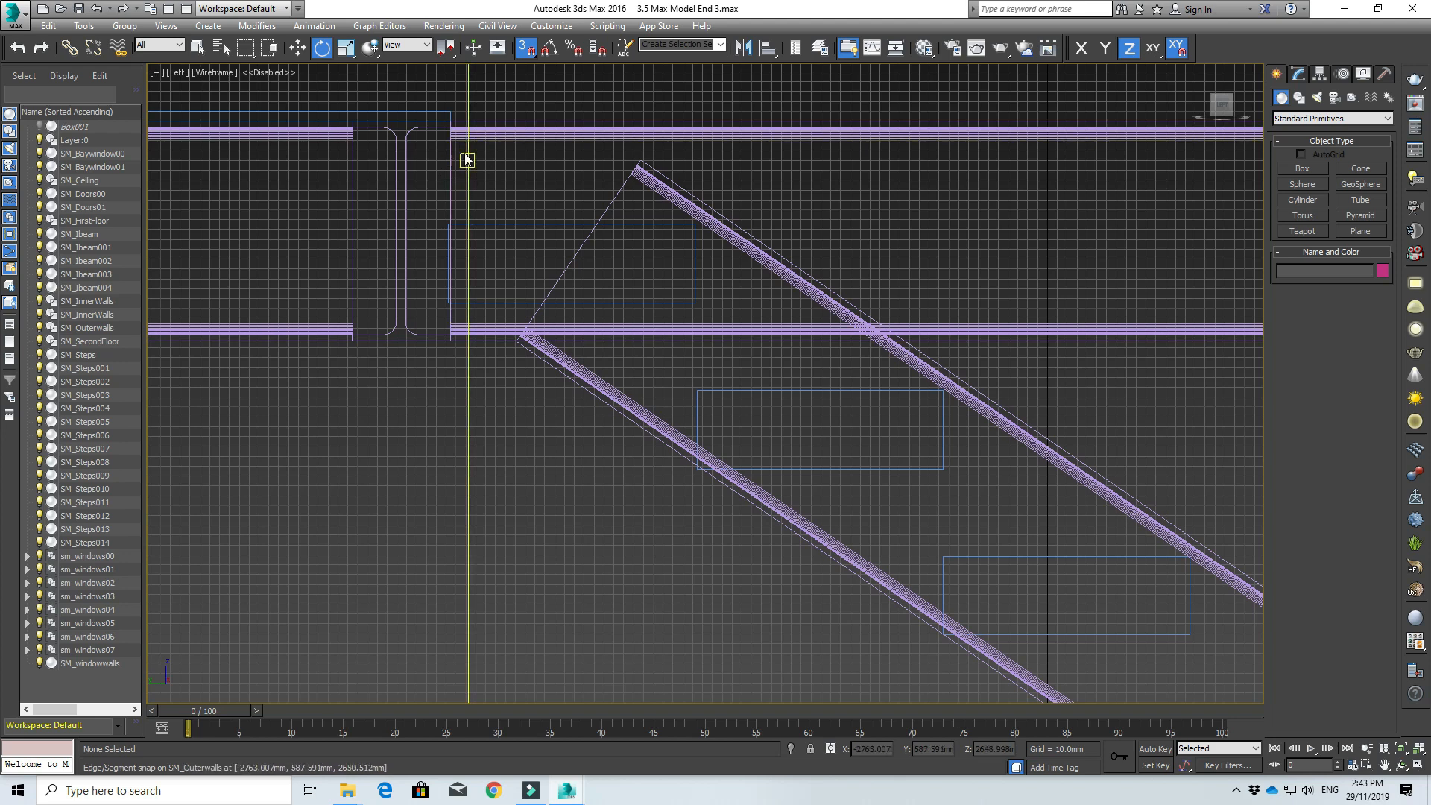
pyautogui.scroll(-2, 486, 163)
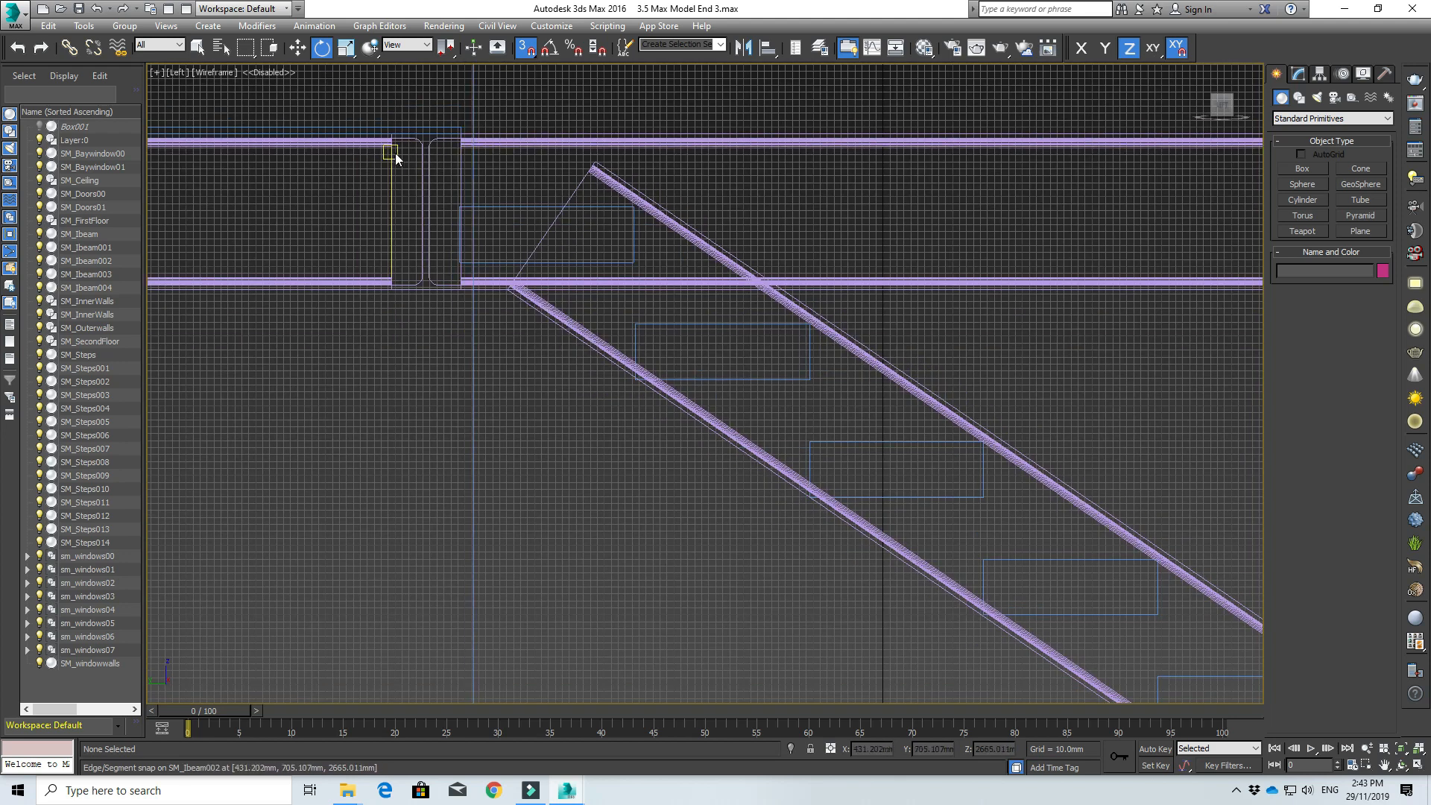
# - Enter vertex editing on SM_Ibeam004 and select the upper-flange vertices at both ends of the beam
pyautogui.click(1298, 74)
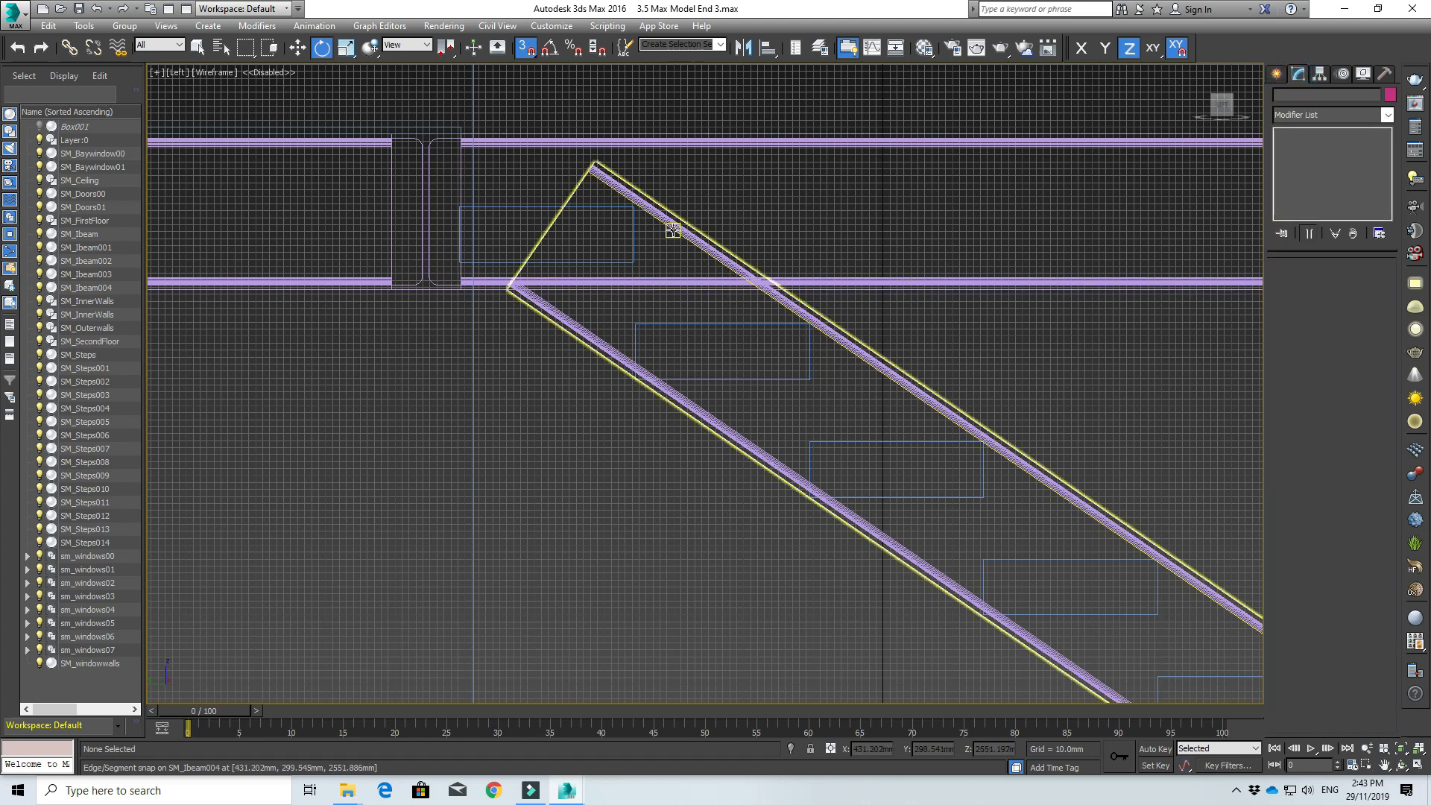
pyautogui.click(669, 223)
pyautogui.click(1293, 288)
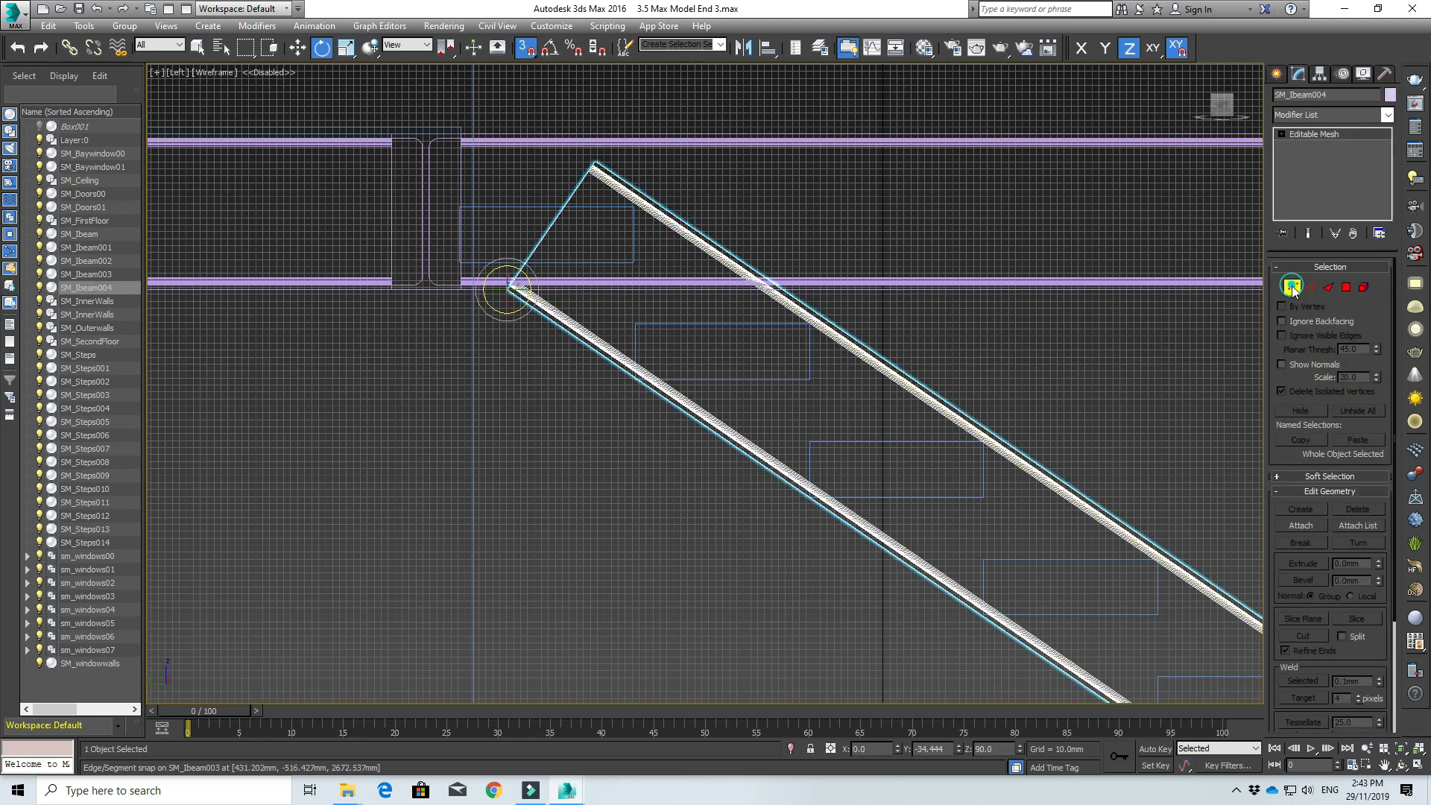
pyautogui.moveTo(570, 149); pyautogui.dragTo(618, 196)
pyautogui.scroll(-3, 735, 223)
pyautogui.scroll(-5, 741, 235)
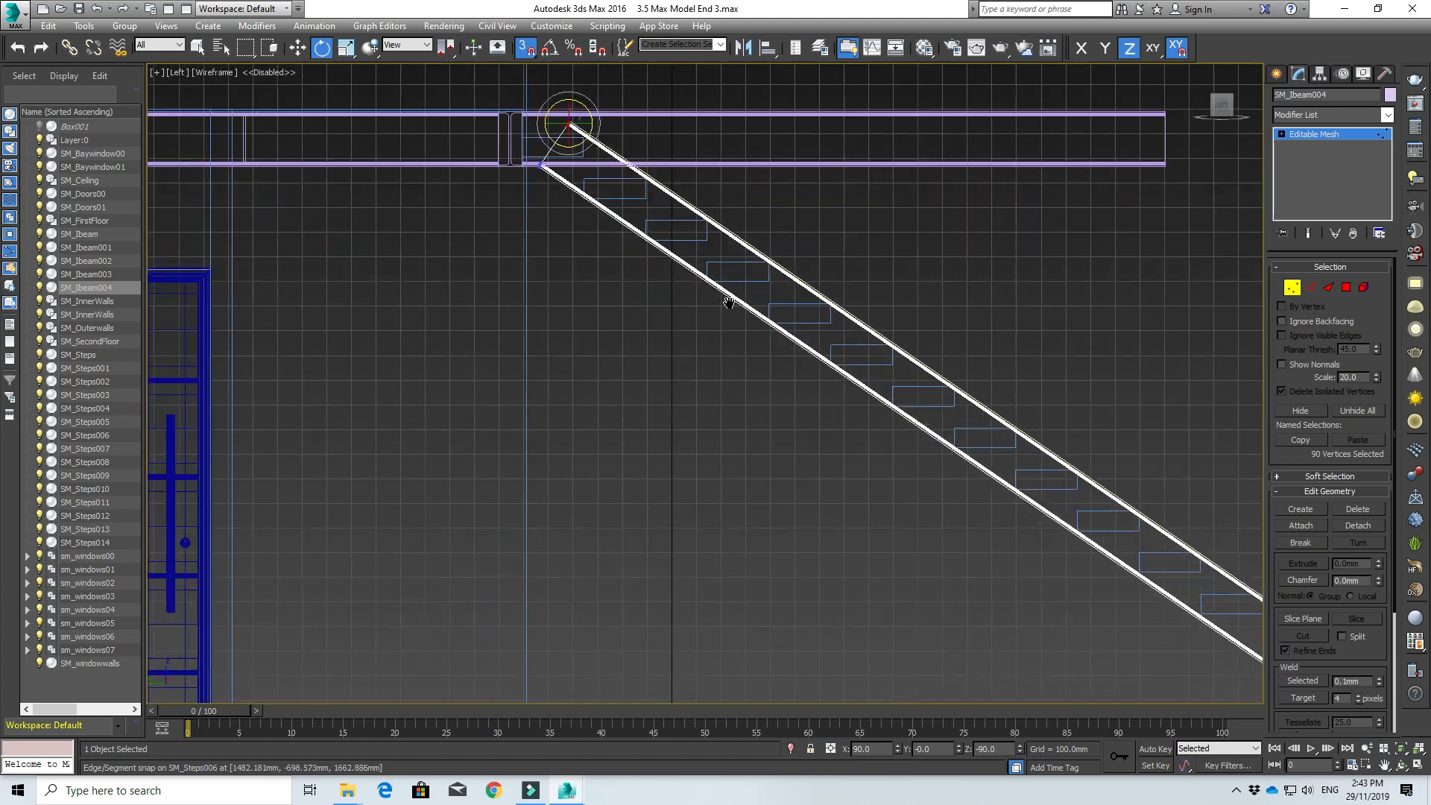
pyautogui.moveTo(1048, 450); pyautogui.dragTo(655, 233, button='middle')
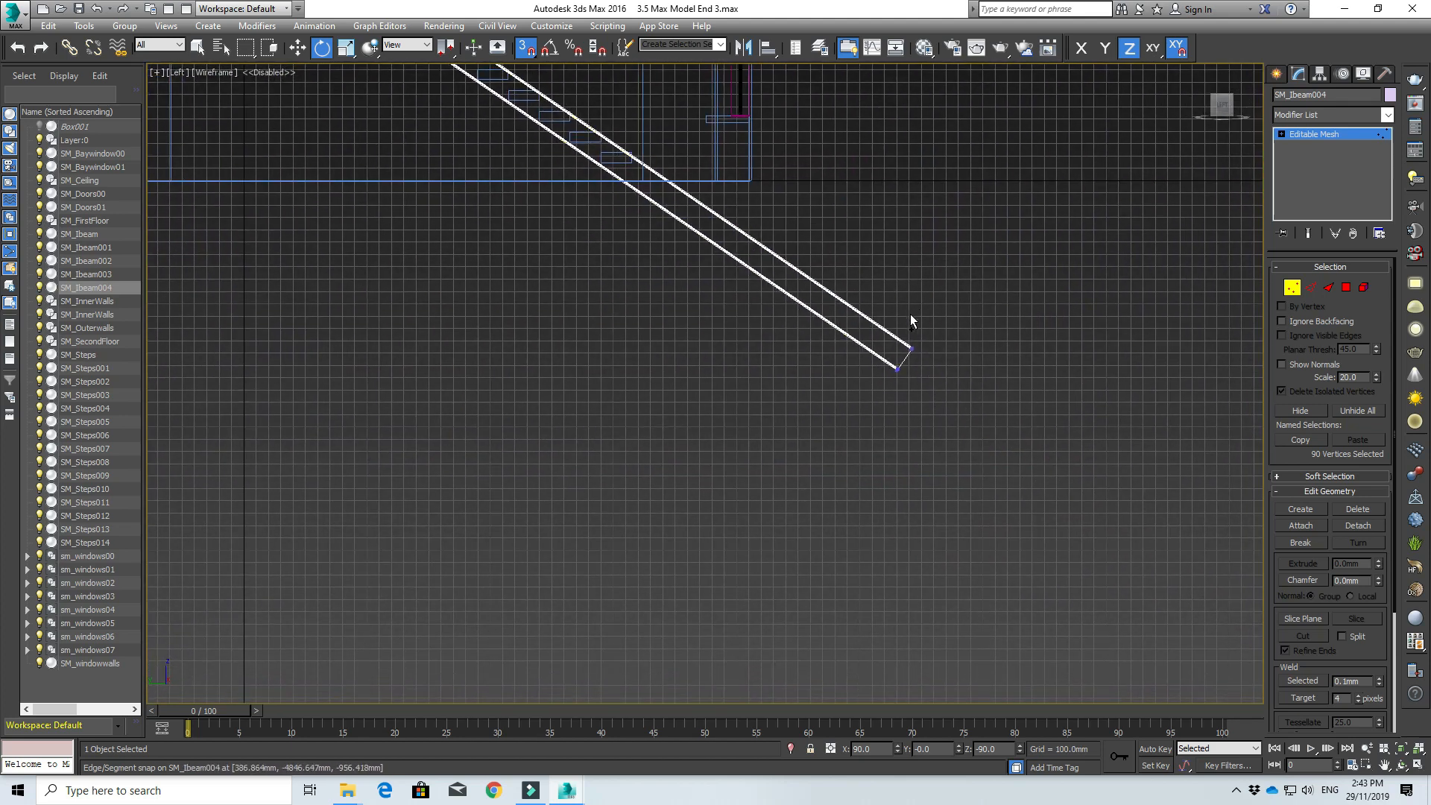
pyautogui.keyDown('ctrl'); pyautogui.moveTo(901, 325); pyautogui.dragTo(942, 369); pyautogui.keyUp('ctrl')
pyautogui.scroll(2, 529, 146)
pyautogui.moveTo(588, 206); pyautogui.dragTo(692, 368, button='middle')
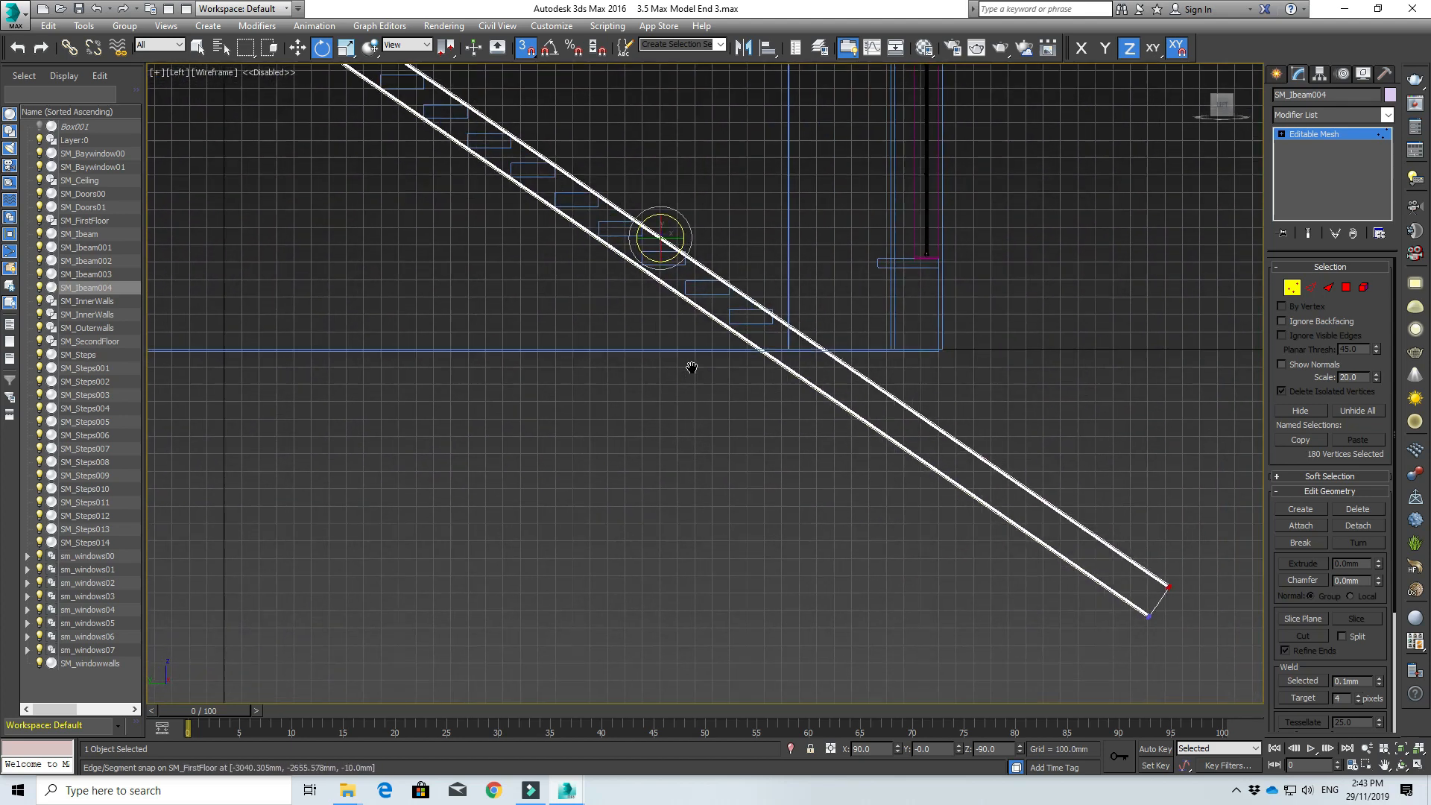
# - Turn snapping off and move the selected upper-flange vertices of SM_Ibeam004 vertically up about 37 mm to deepen the beam around the steps
pyautogui.scroll(3, 667, 331)
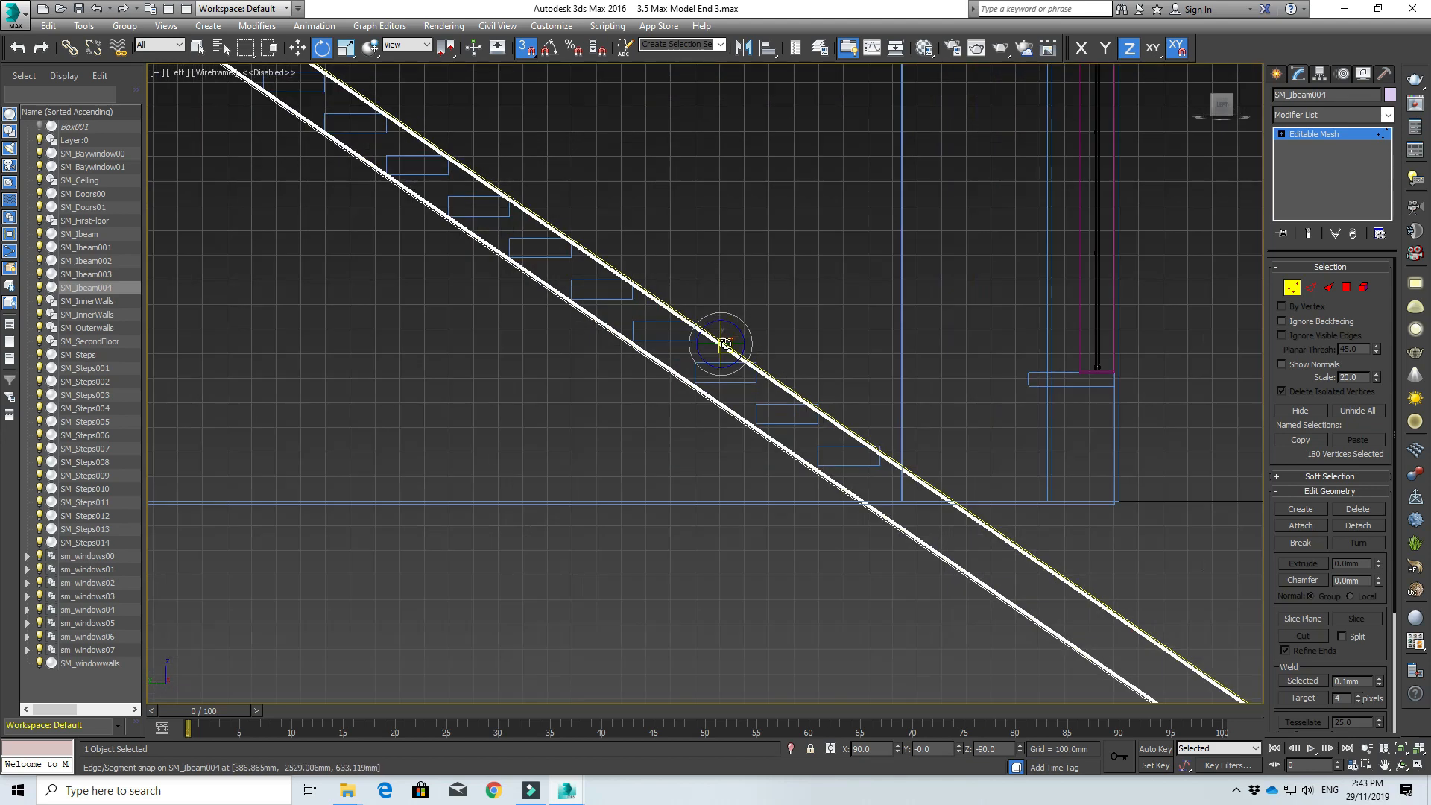
pyautogui.press('w')
pyautogui.moveTo(714, 216); pyautogui.dragTo(888, 448, button='middle')
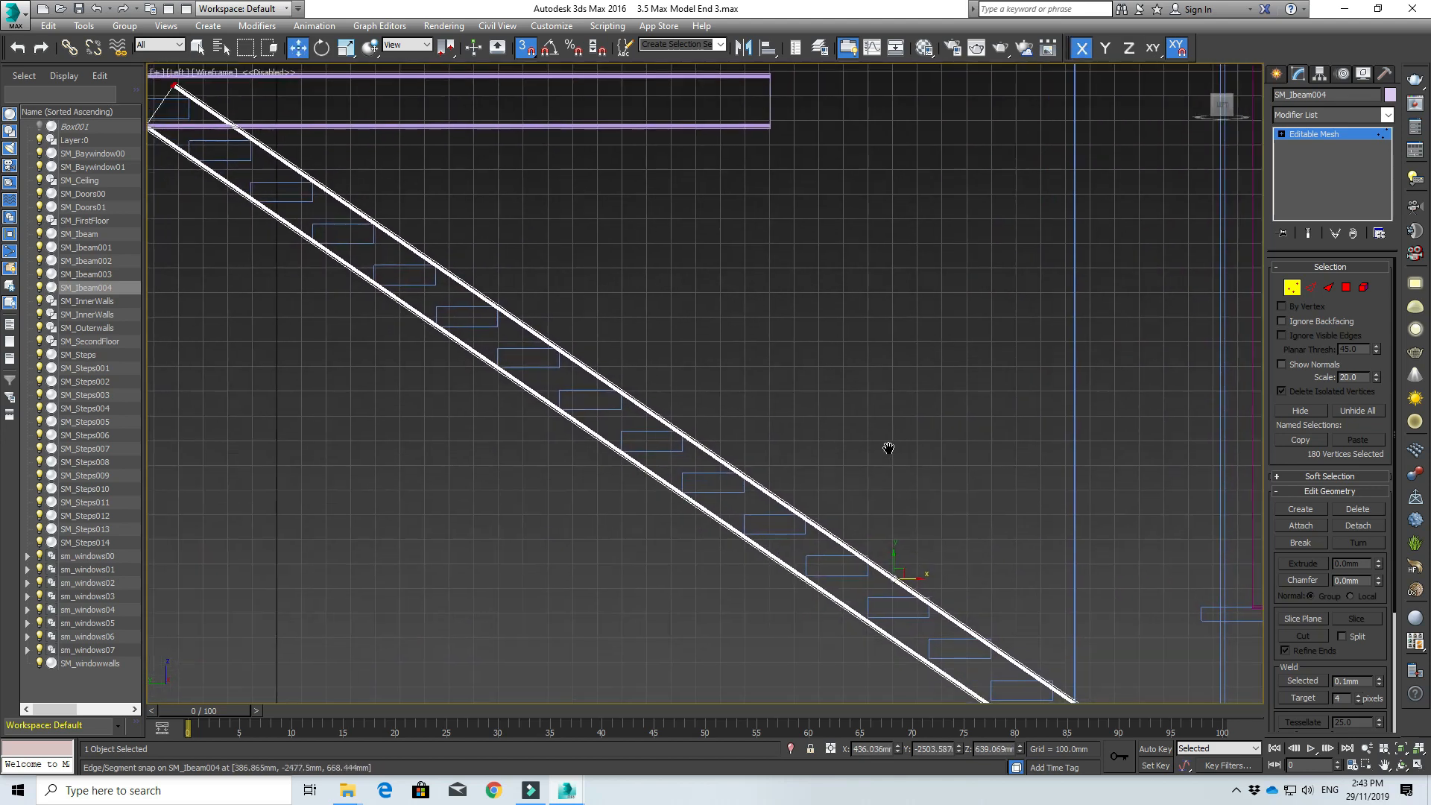
pyautogui.moveTo(898, 575); pyautogui.dragTo(889, 503, button='middle')
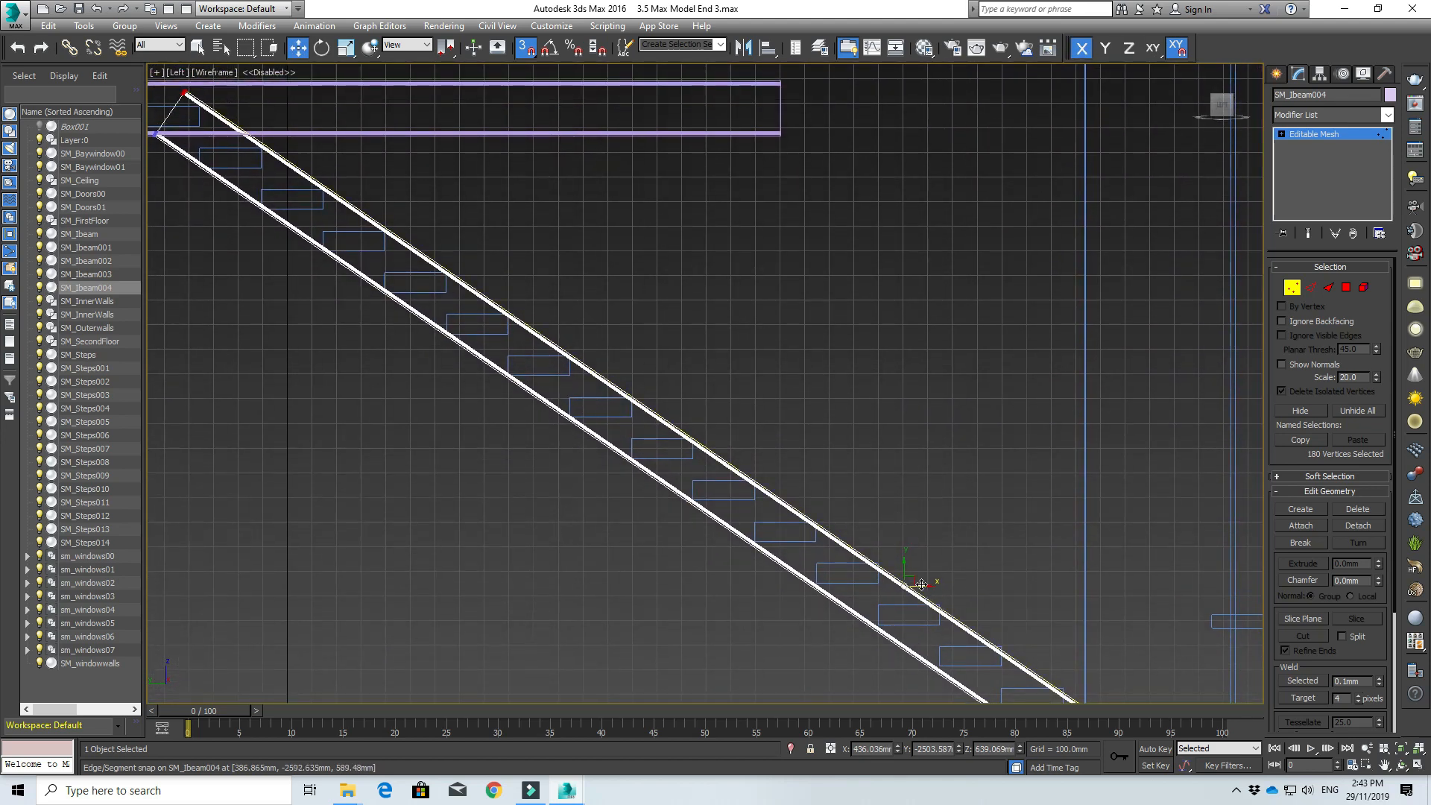
pyautogui.moveTo(905, 559)
pyautogui.mouseDown()
pyautogui.moveTo(897, 578)
pyautogui.moveTo(908, 562)
pyautogui.mouseUp()
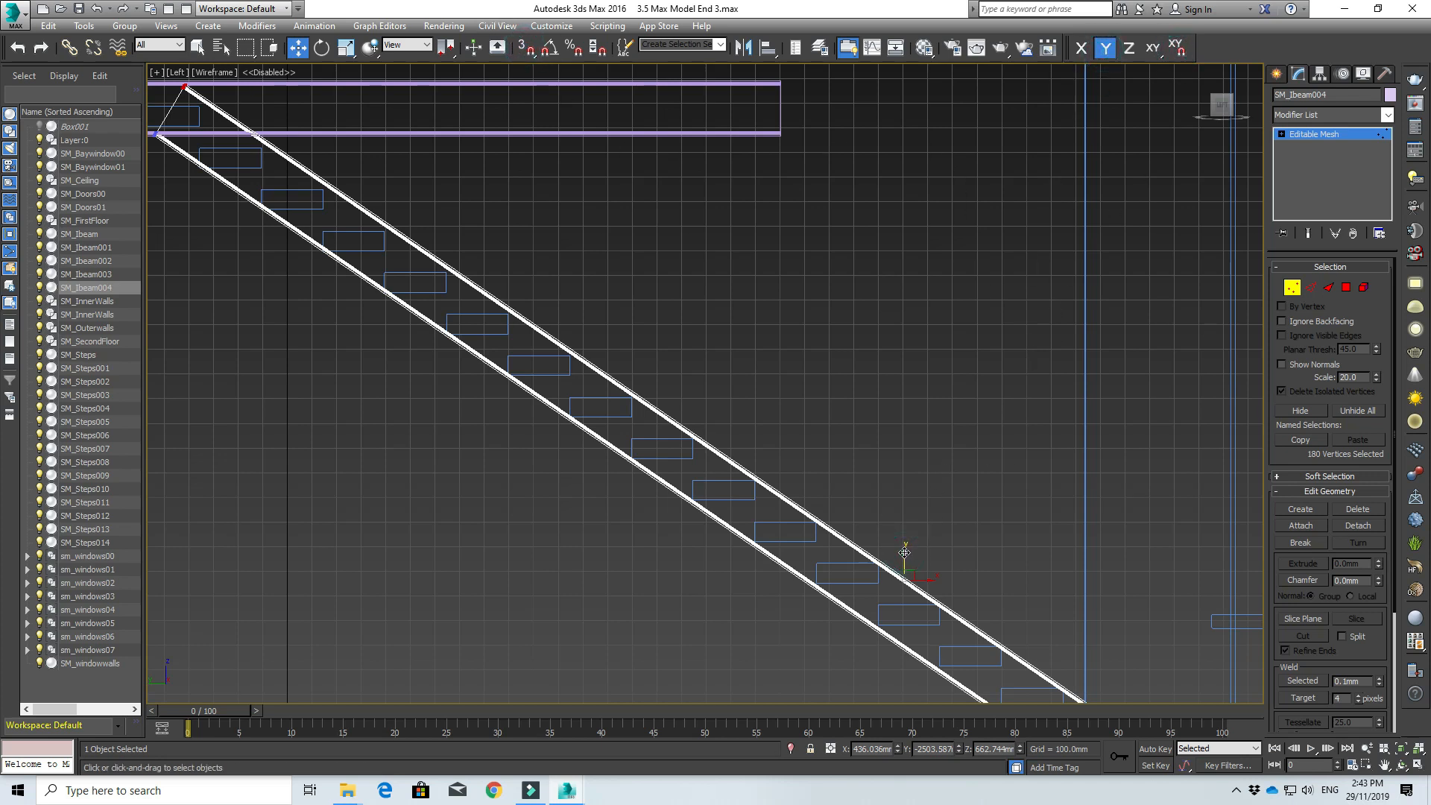
pyautogui.moveTo(904, 552); pyautogui.dragTo(905, 551)
pyautogui.scroll(-3, 919, 418)
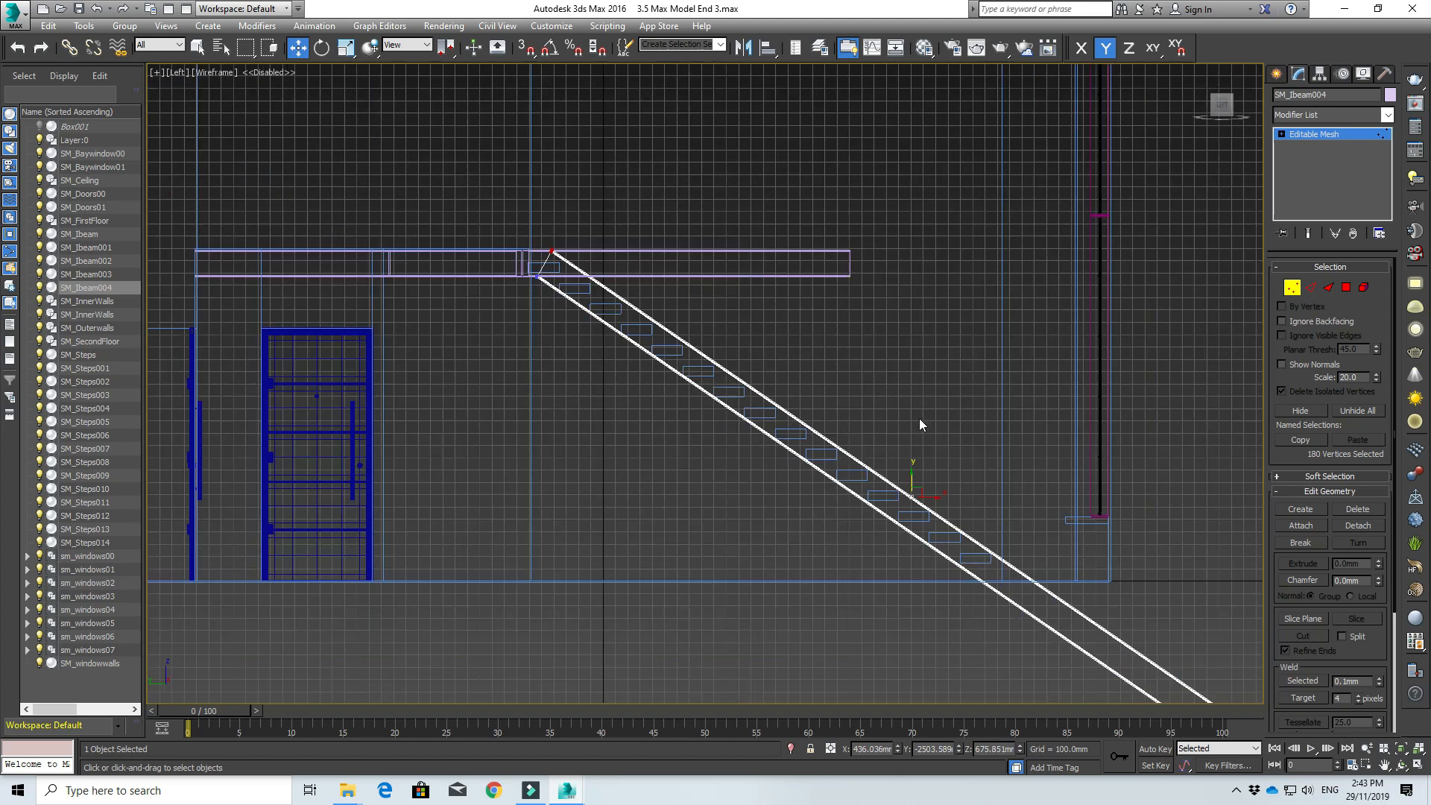
pyautogui.scroll(3, 668, 322)
pyautogui.scroll(5, 526, 294)
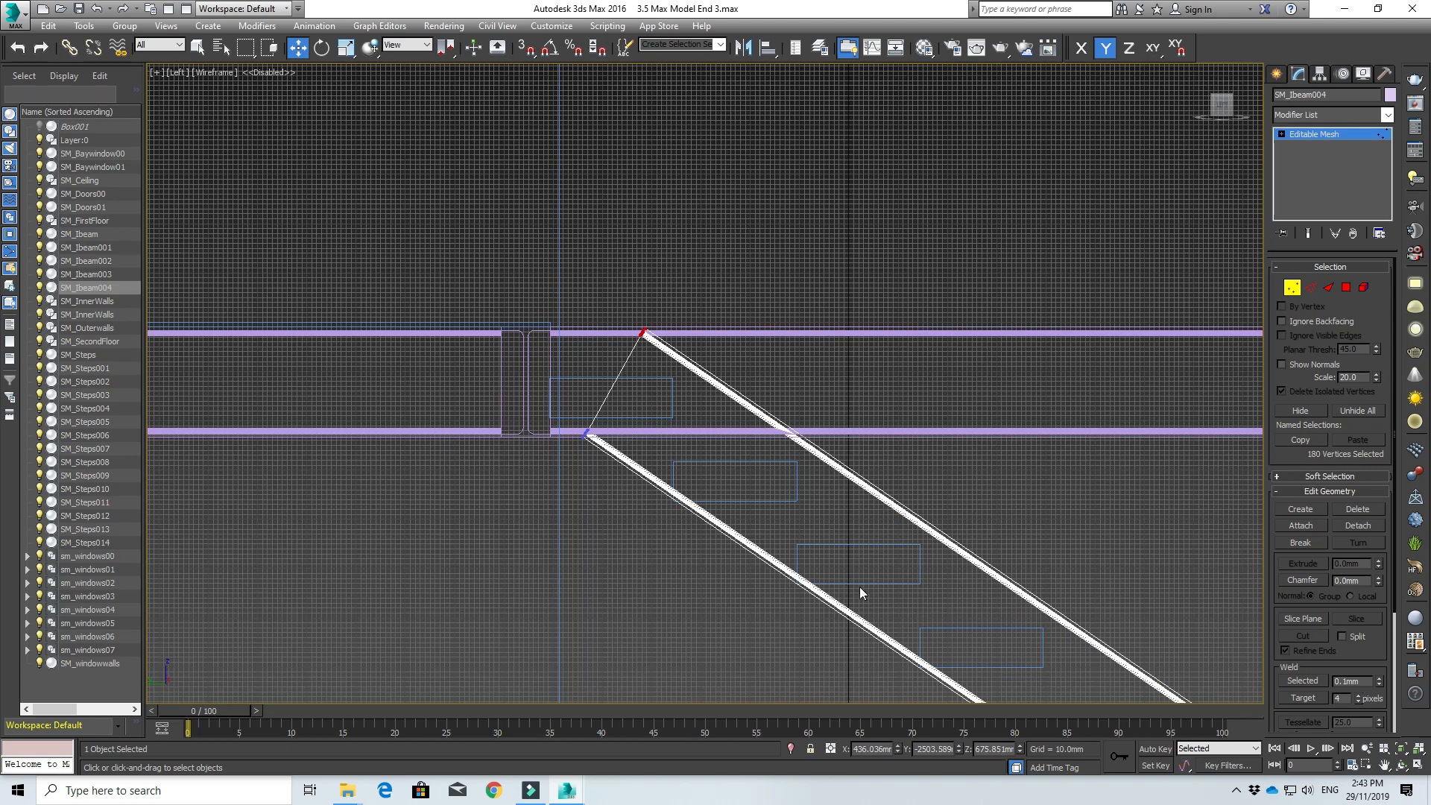
pyautogui.moveTo(860, 587); pyautogui.dragTo(674, 449, button='middle')
pyautogui.scroll(-3, 816, 547)
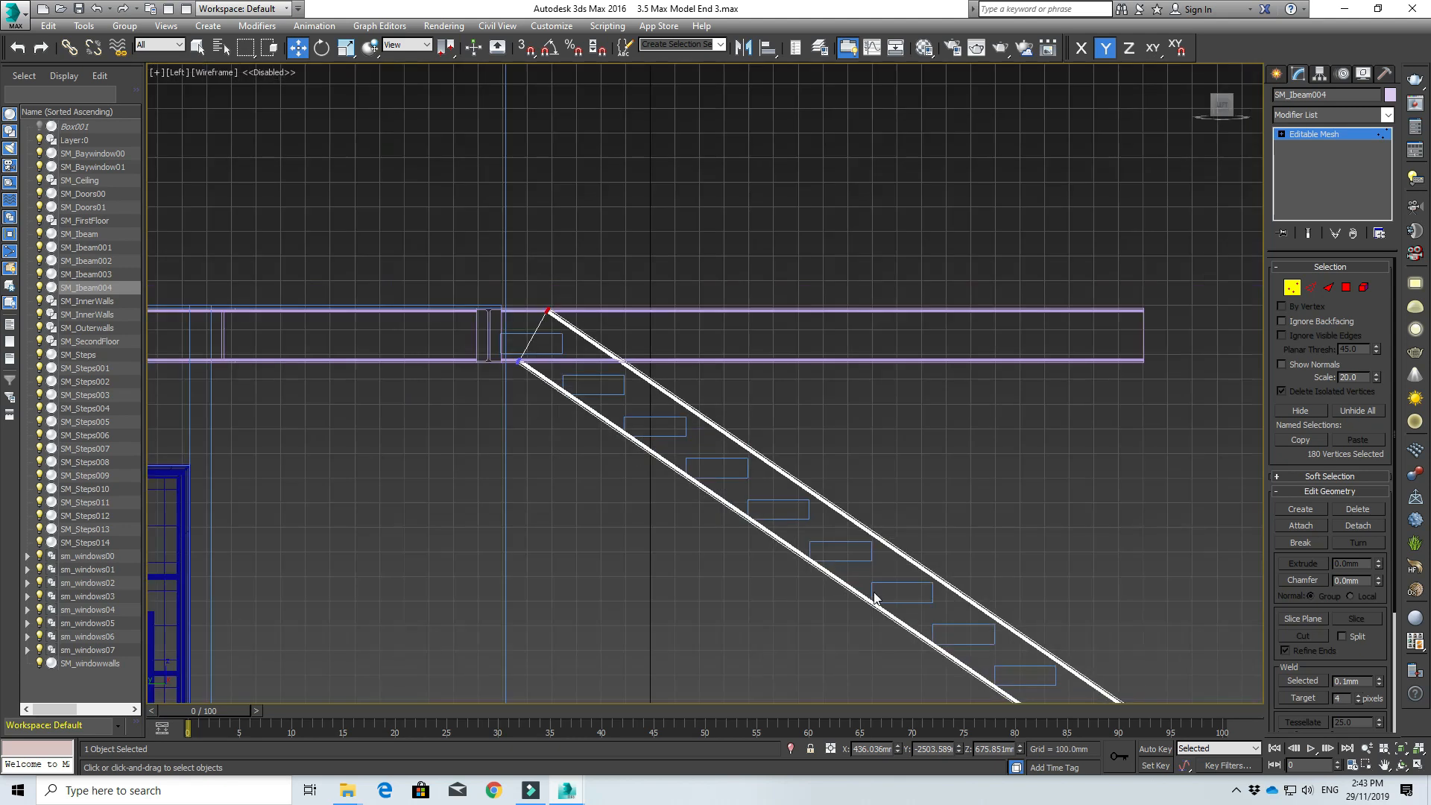
pyautogui.moveTo(875, 594); pyautogui.dragTo(550, 210, button='middle')
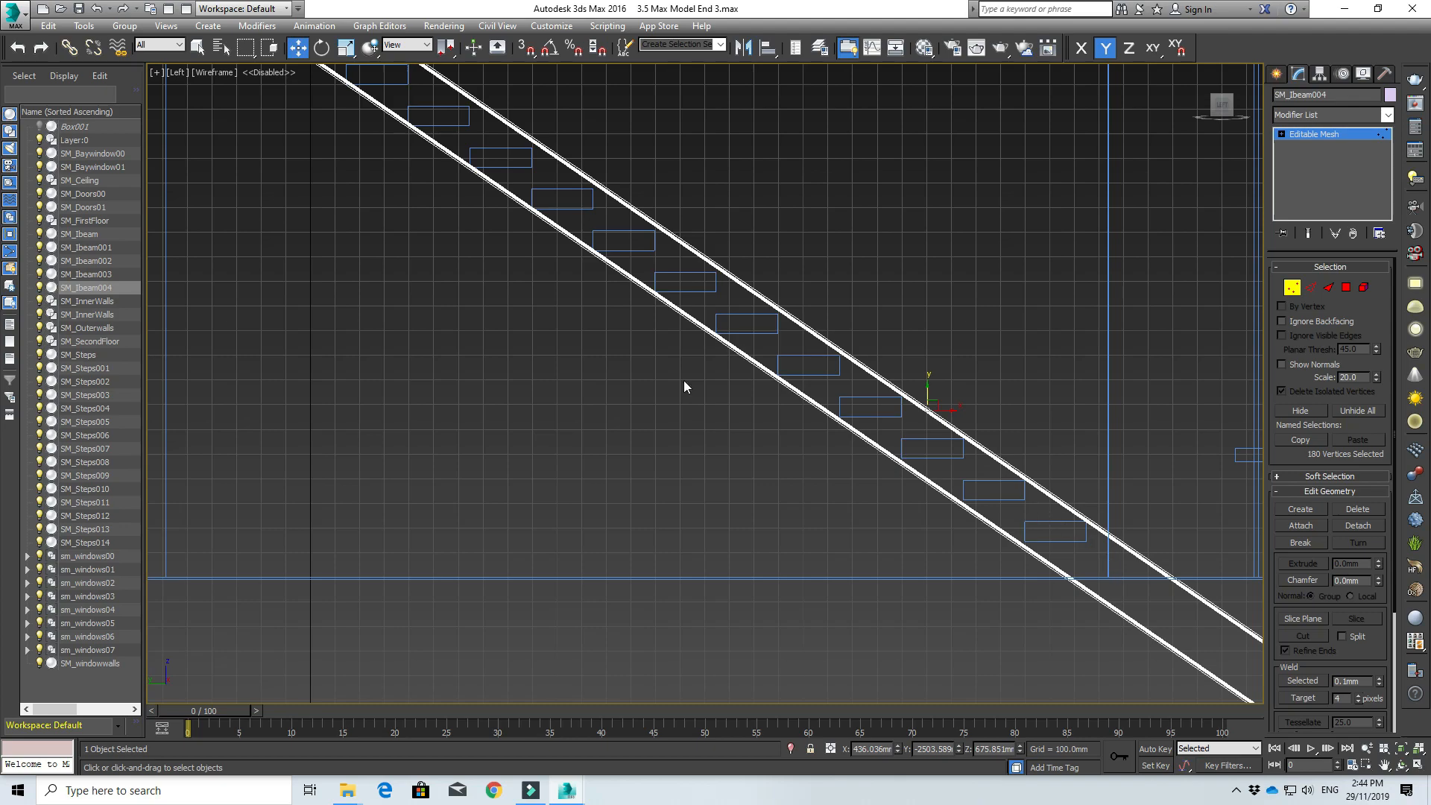
# - Examine how the upper end of the sloped SM_Ibeam004 meets the horizontal SM_Ibeam003 at the second-floor edge
pyautogui.moveTo(436, 267); pyautogui.dragTo(1059, 657, button='middle')
pyautogui.scroll(5, 911, 418)
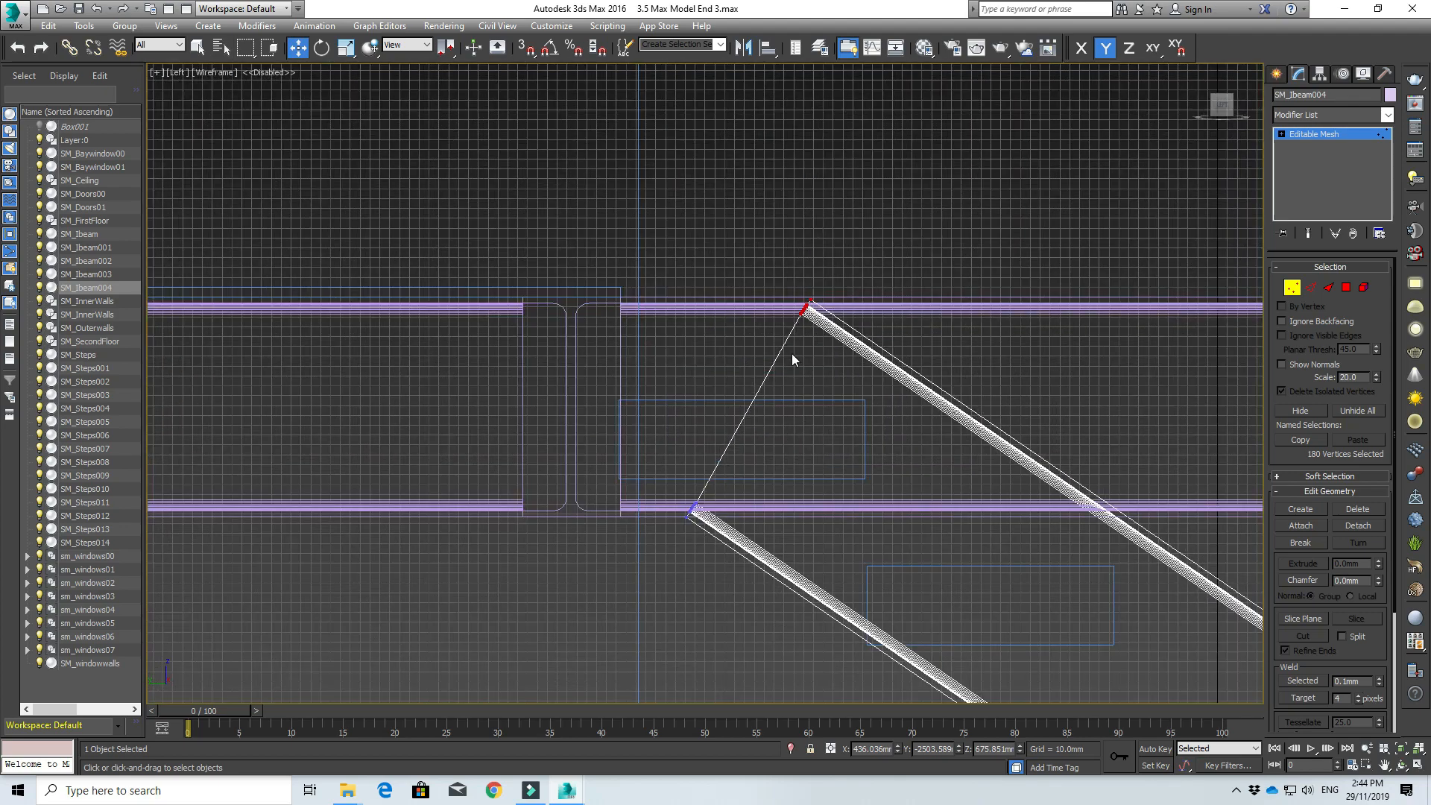
pyautogui.scroll(-5, 792, 353)
pyautogui.moveTo(1089, 539); pyautogui.dragTo(730, 410, button='middle')
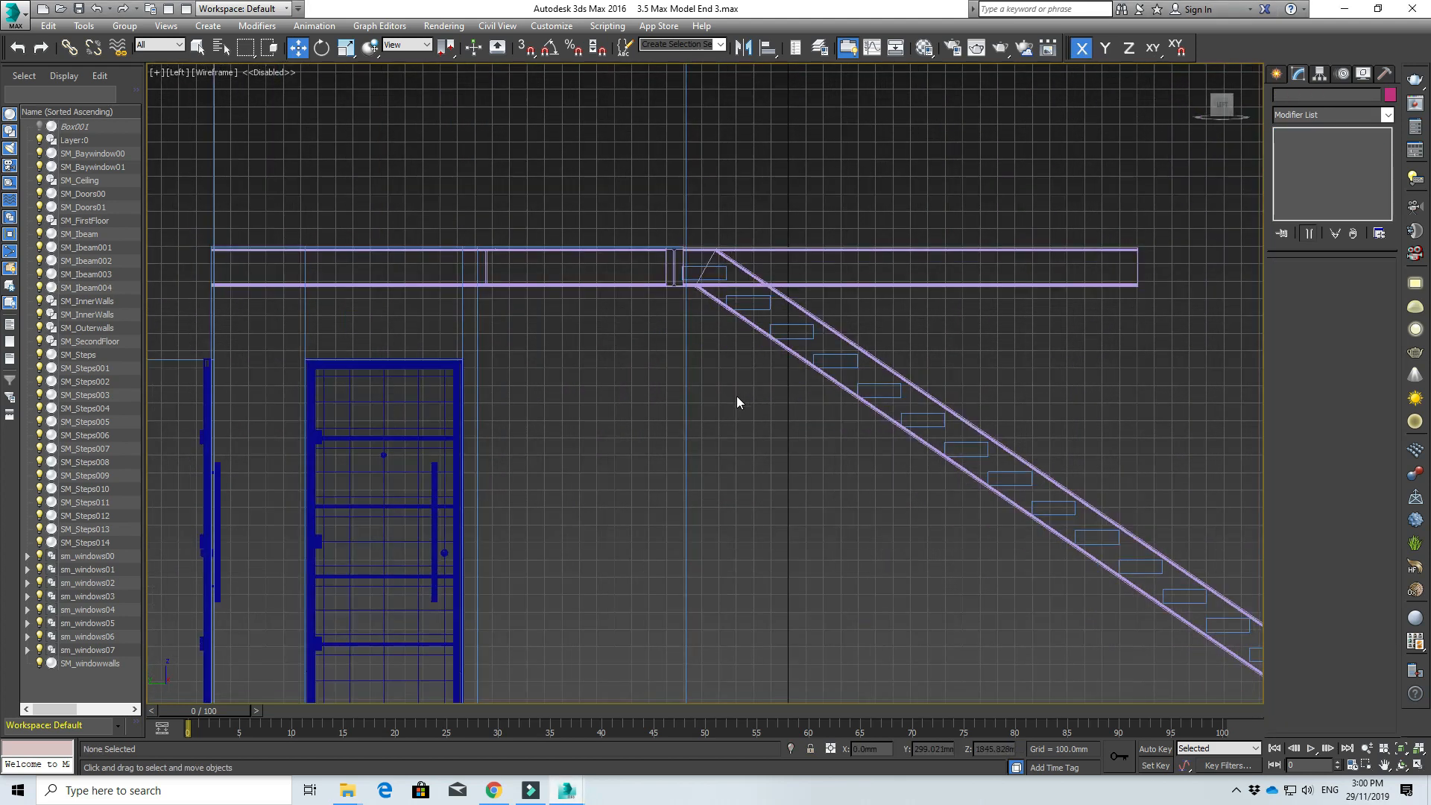
pyautogui.scroll(3, 738, 403)
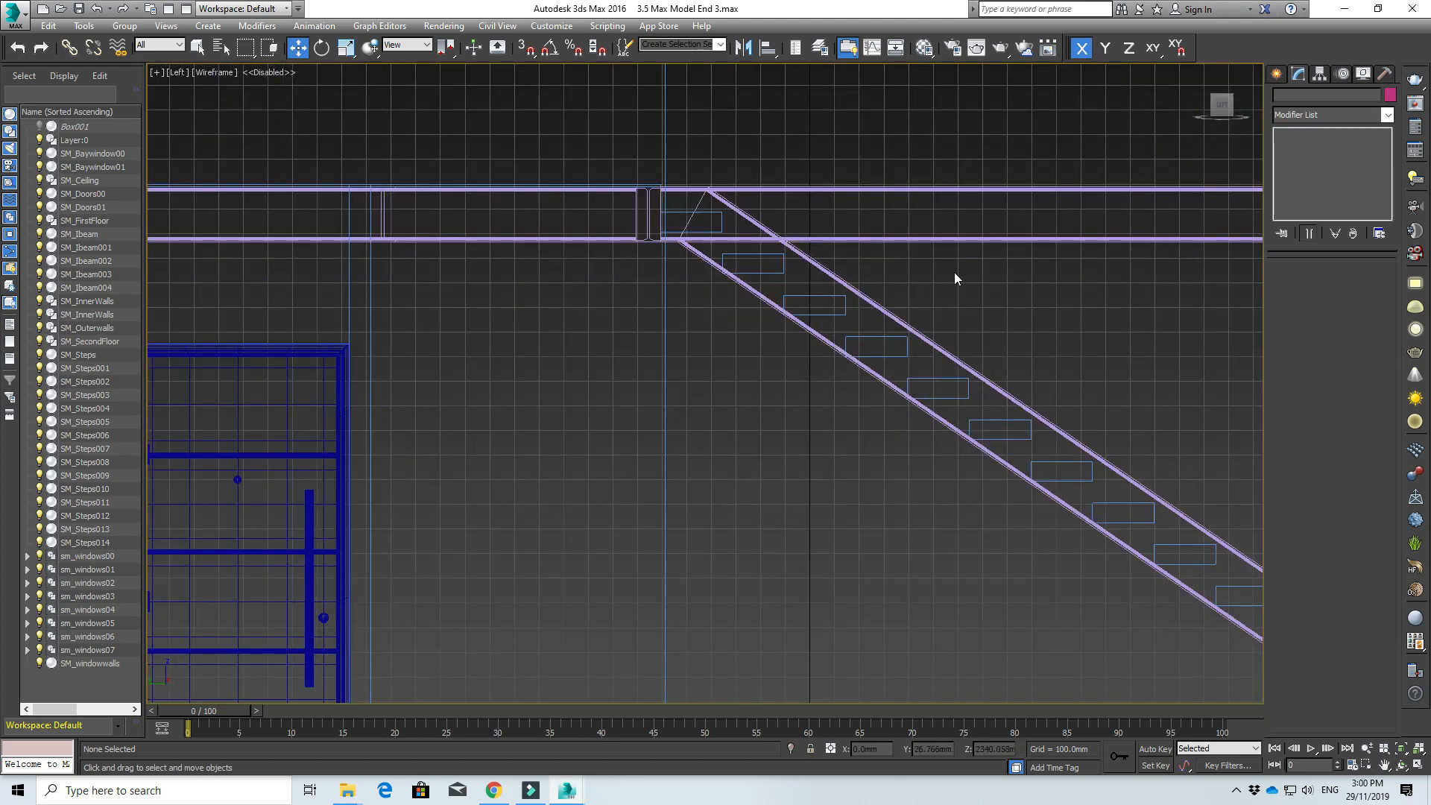
pyautogui.click(691, 187)
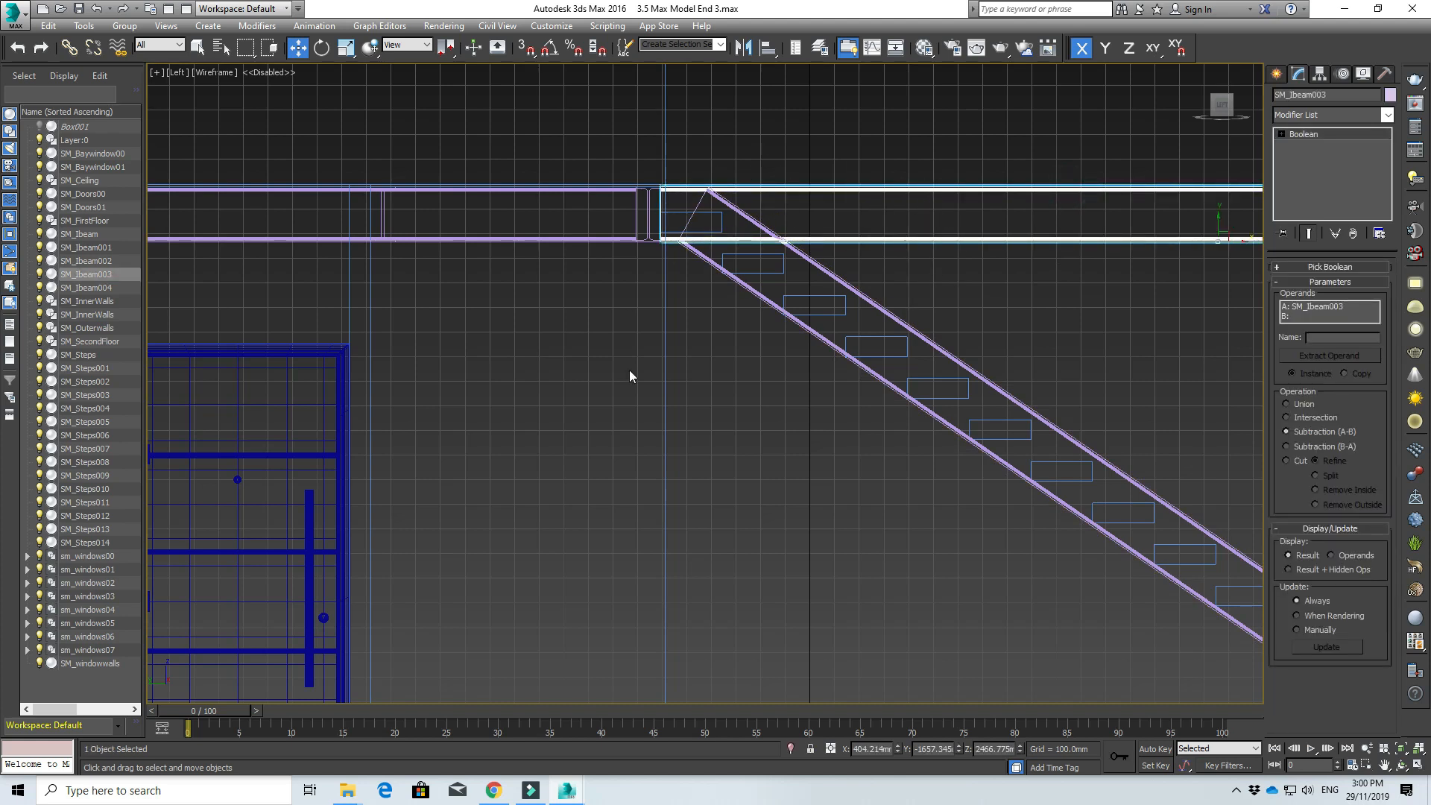
pyautogui.click(696, 383)
# - Start a line spline at the lower corner of SM_Ibeam004's upper end and run its first segment along the slanted end past the upper flange
pyautogui.click(1277, 74)
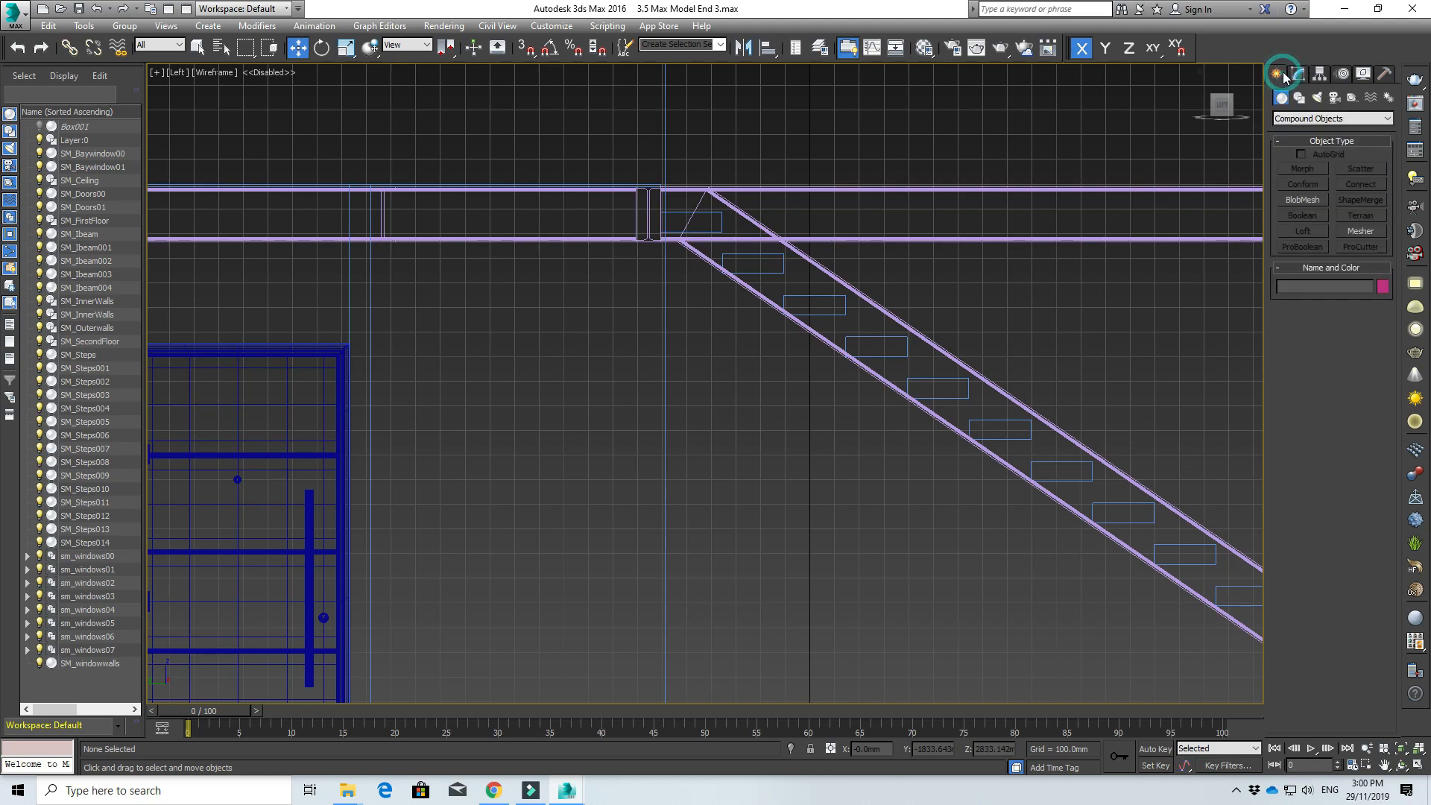
pyautogui.click(1312, 119)
pyautogui.click(1300, 128)
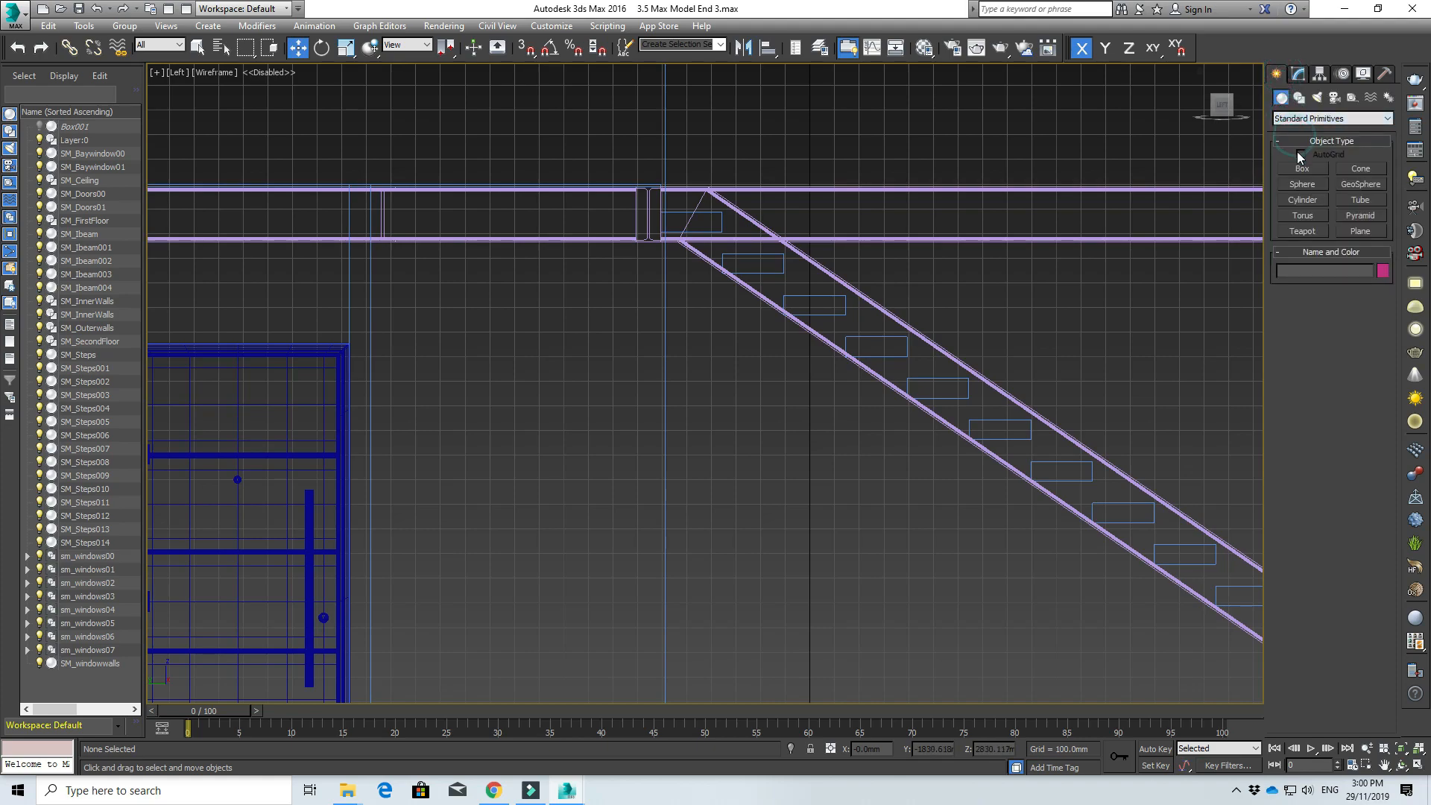
pyautogui.click(1298, 98)
pyautogui.click(1301, 180)
pyautogui.scroll(10, 703, 313)
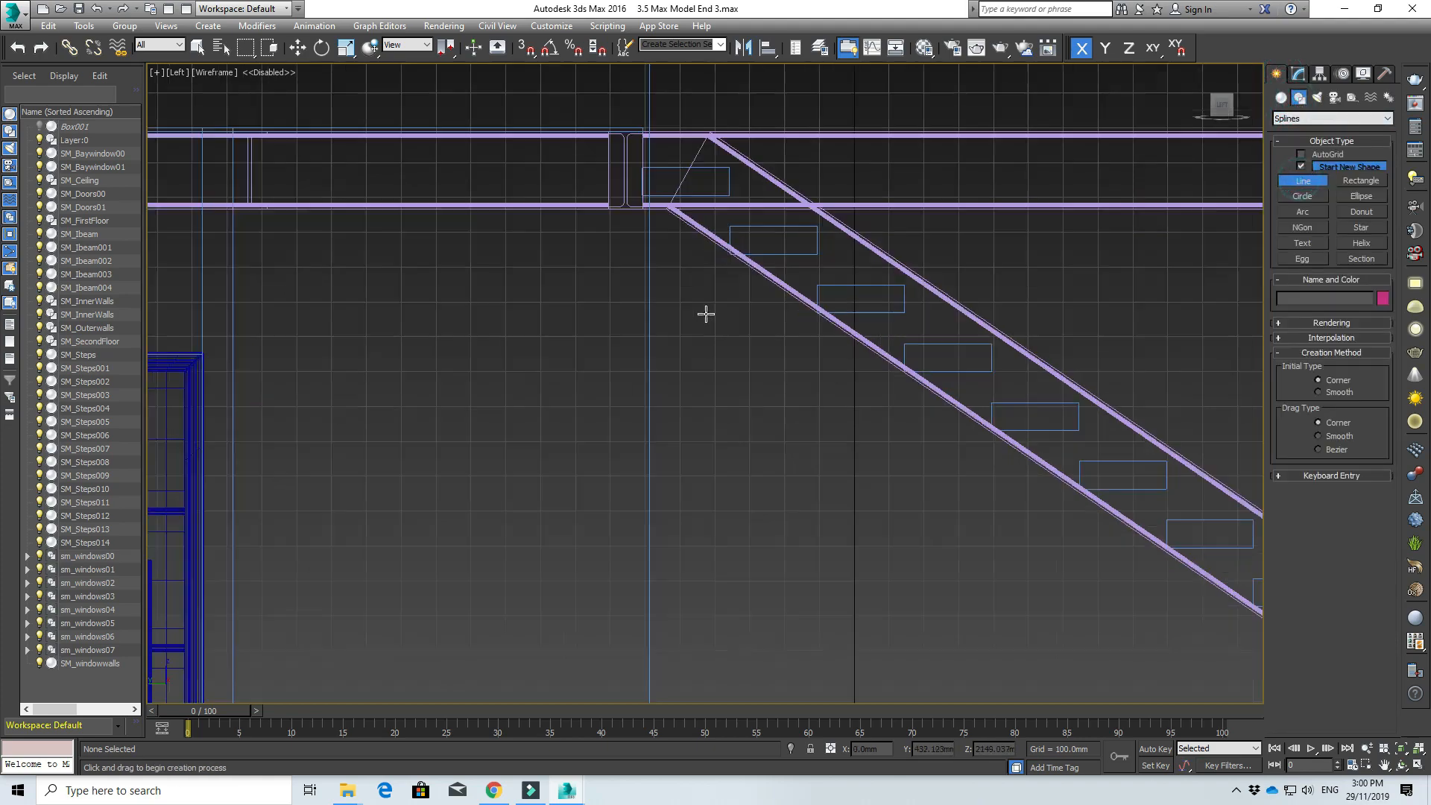
pyautogui.scroll(5, 659, 322)
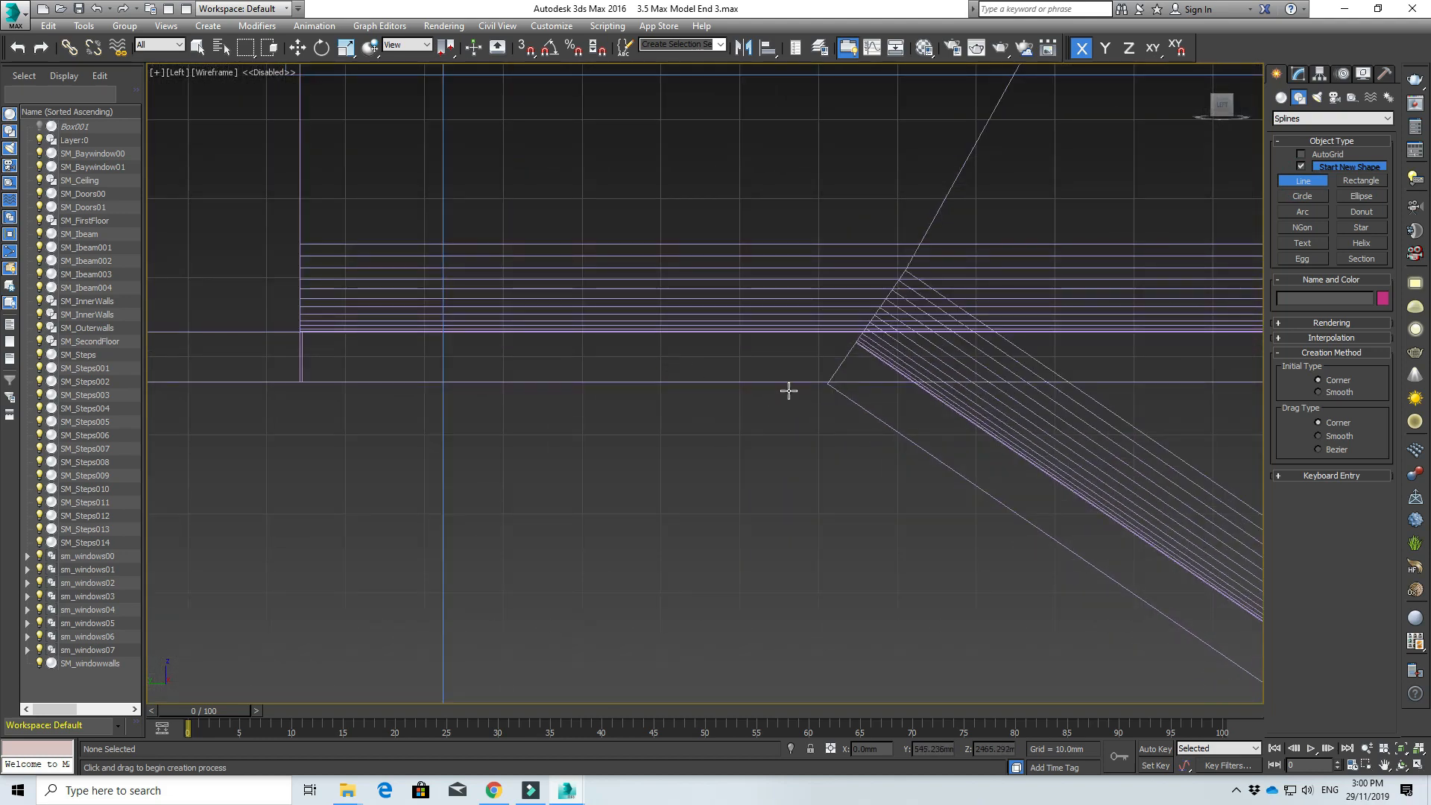
pyautogui.click(827, 382)
pyautogui.scroll(-3, 930, 230)
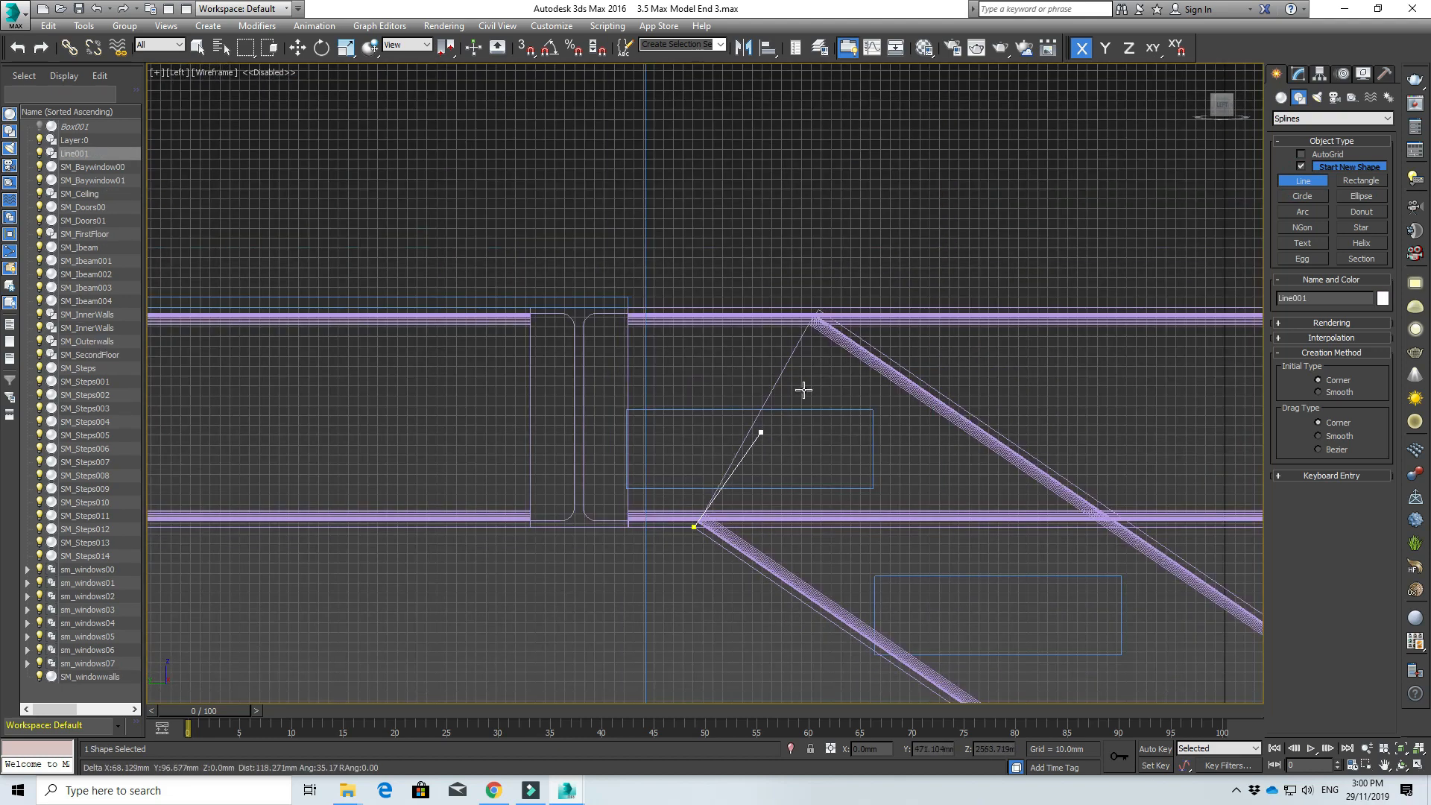
pyautogui.click(845, 265)
# - Continue the spline loosely around the part of SM_Ibeam003 that extends beyond the stair joint and close it at its starting point
pyautogui.scroll(-5, 1030, 293)
pyautogui.moveTo(1222, 283); pyautogui.dragTo(610, 275, button='middle')
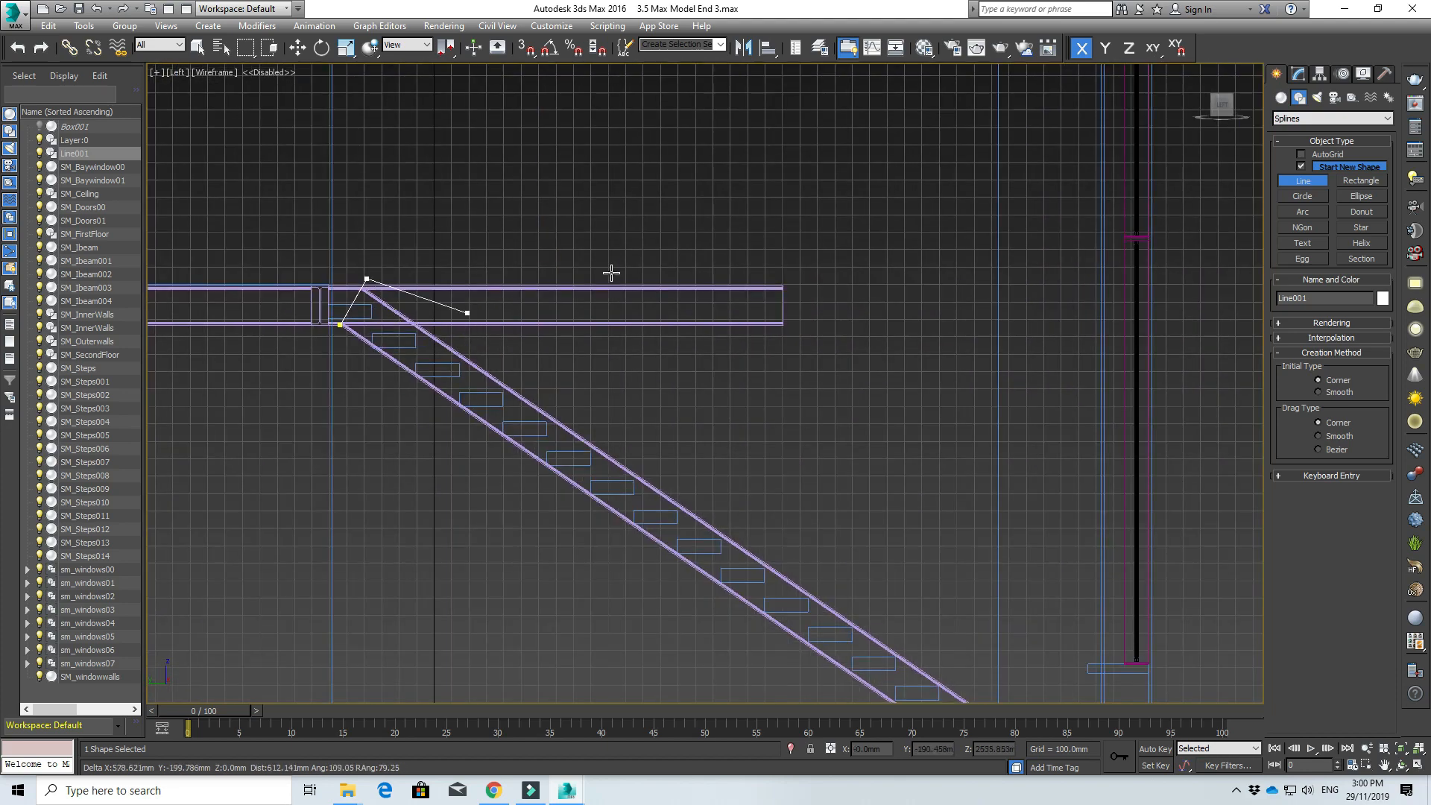
pyautogui.click(843, 257)
pyautogui.click(829, 382)
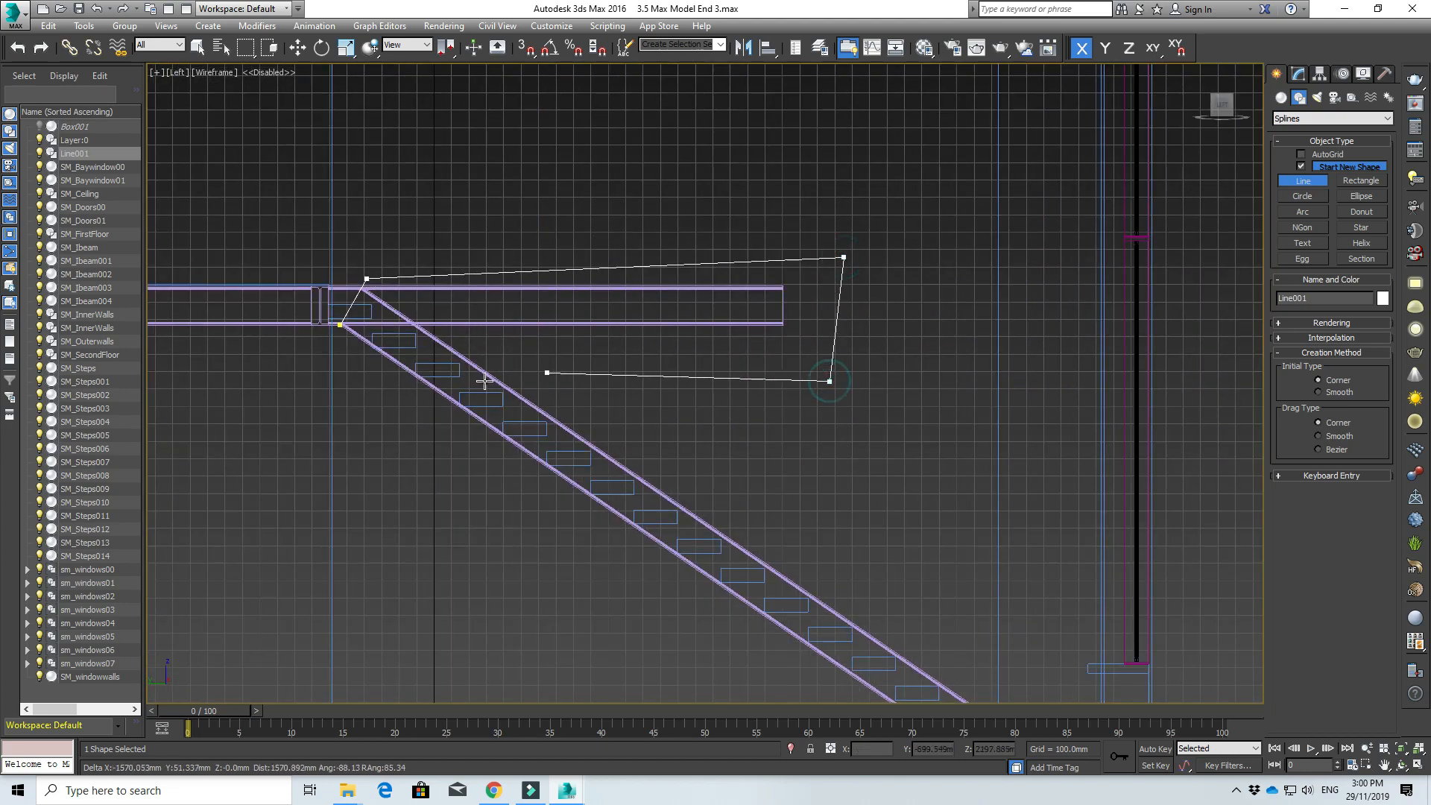
pyautogui.click(360, 377)
pyautogui.scroll(5, 363, 319)
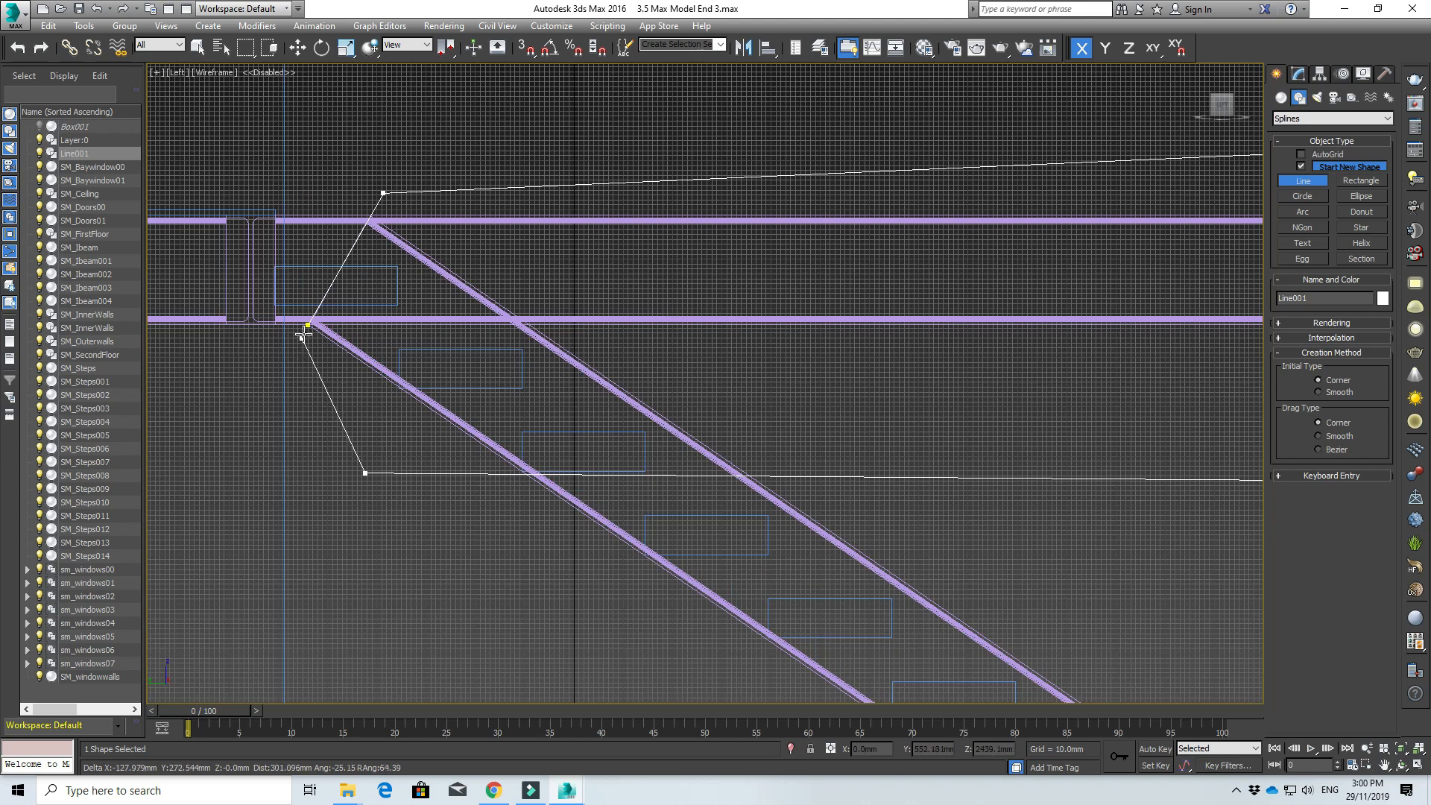
pyautogui.click(307, 325)
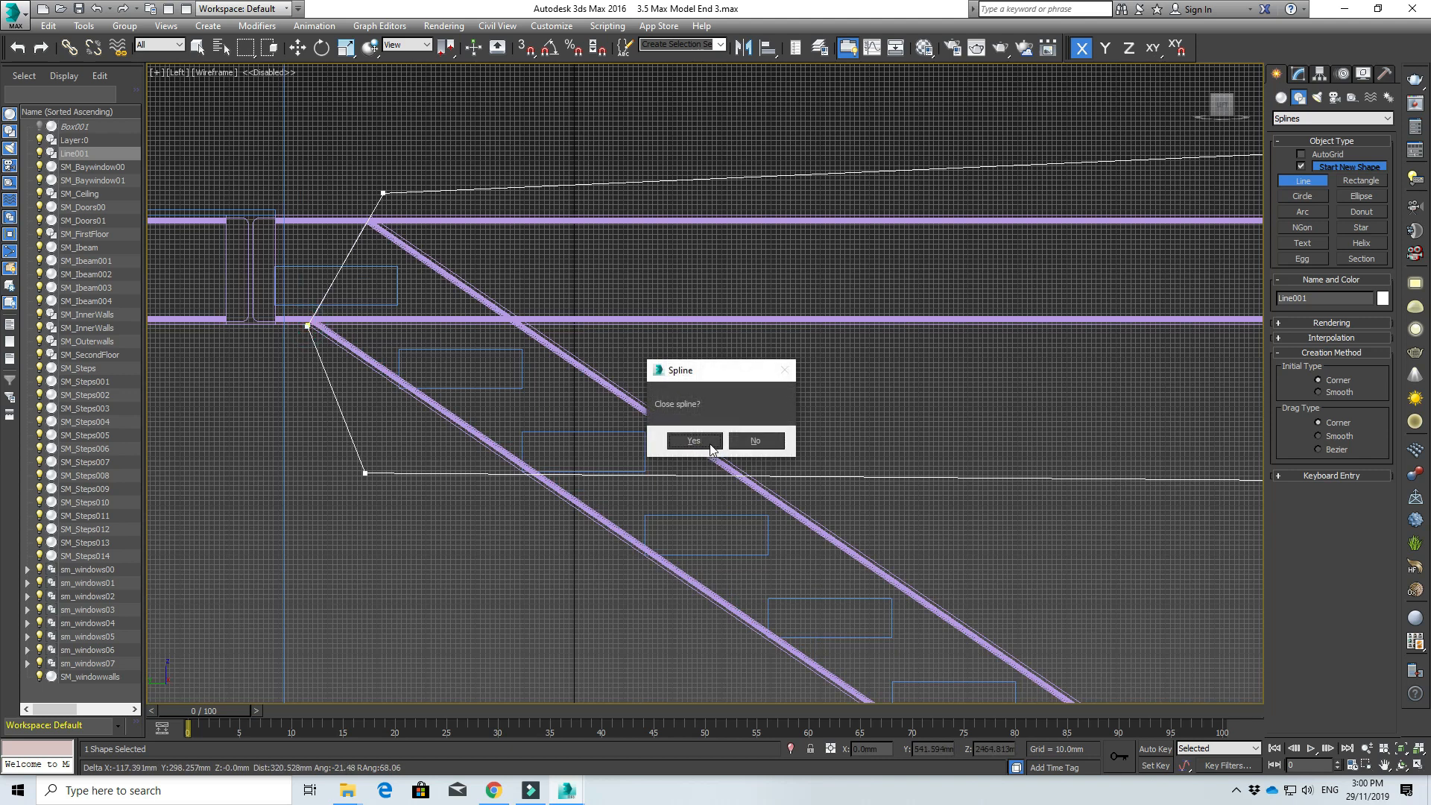
pyautogui.click(694, 440)
# - Apply an Extrude modifier with an amount of 500 mm to the closed Line001 outline
pyautogui.scroll(-5, 1057, 383)
pyautogui.moveTo(1057, 383); pyautogui.dragTo(1105, 286, button='middle')
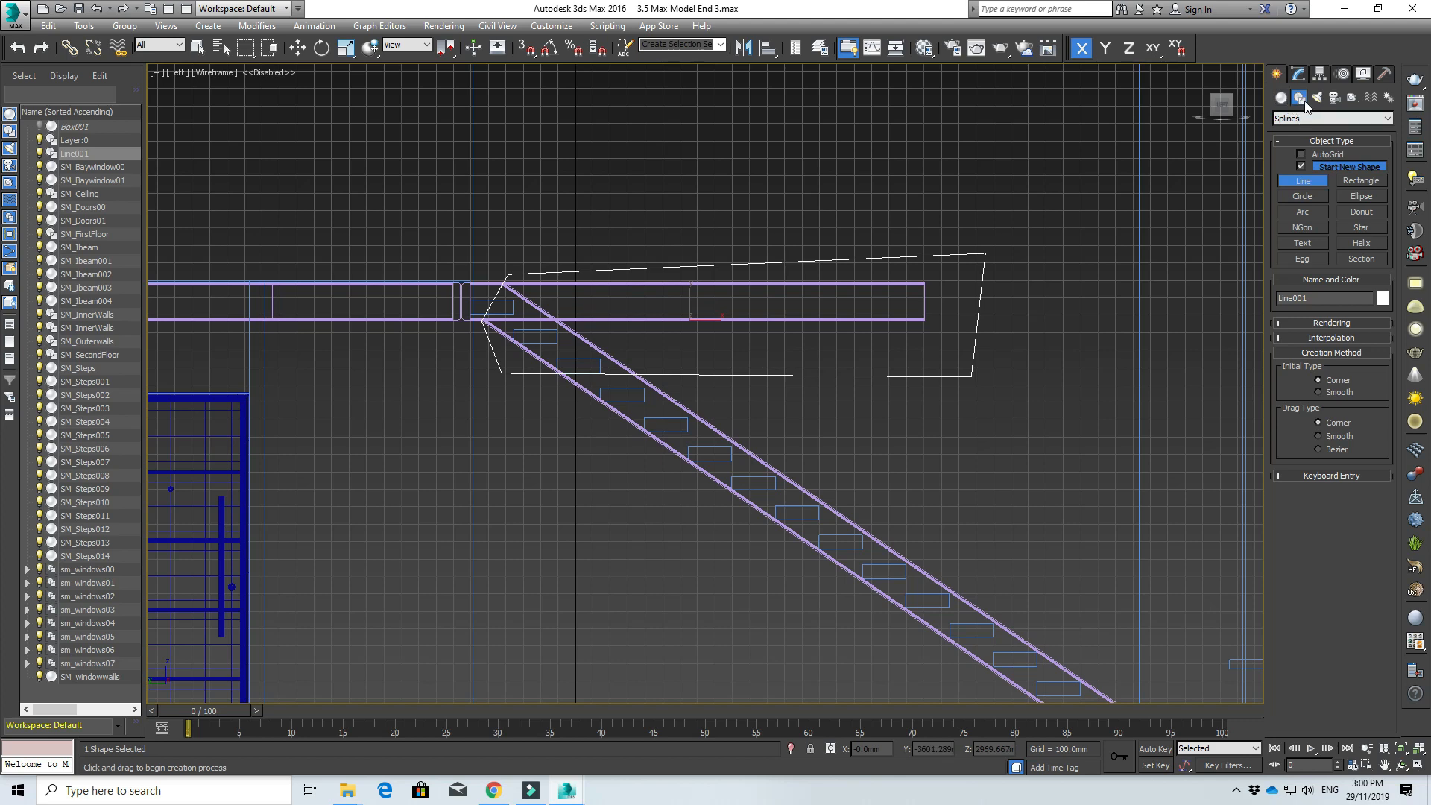
pyautogui.click(1298, 74)
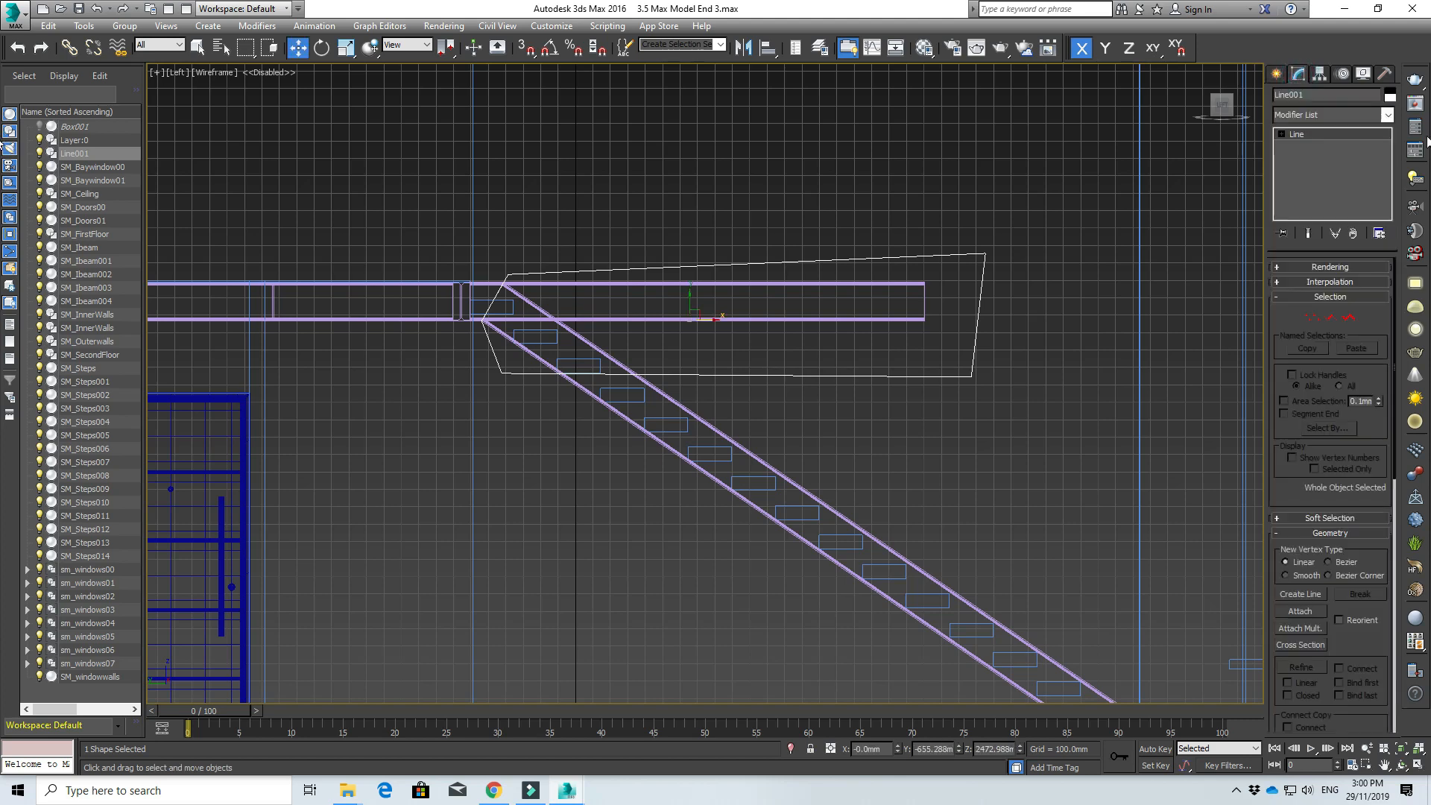
pyautogui.click(1388, 115)
pyautogui.write('ex')
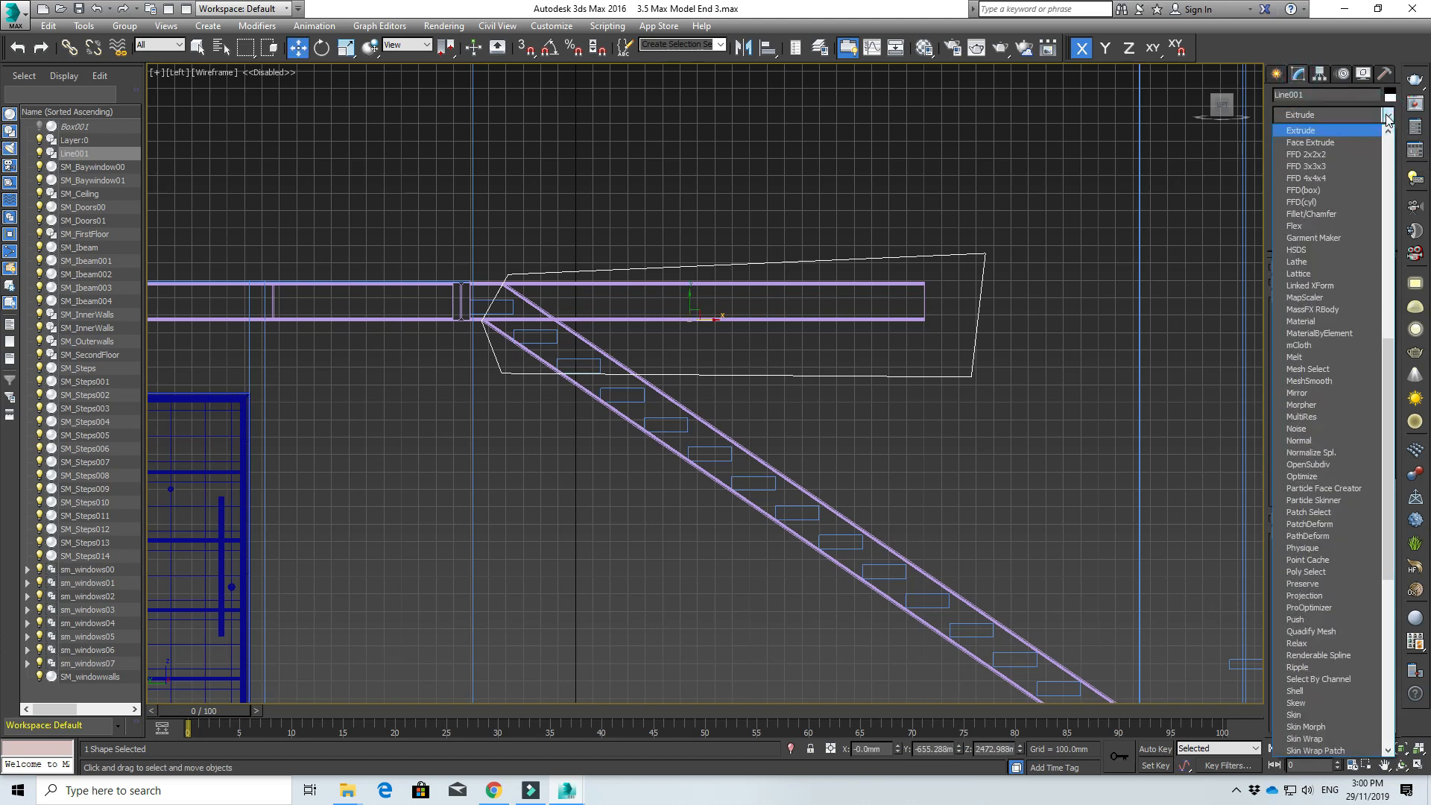
pyautogui.press('Return')
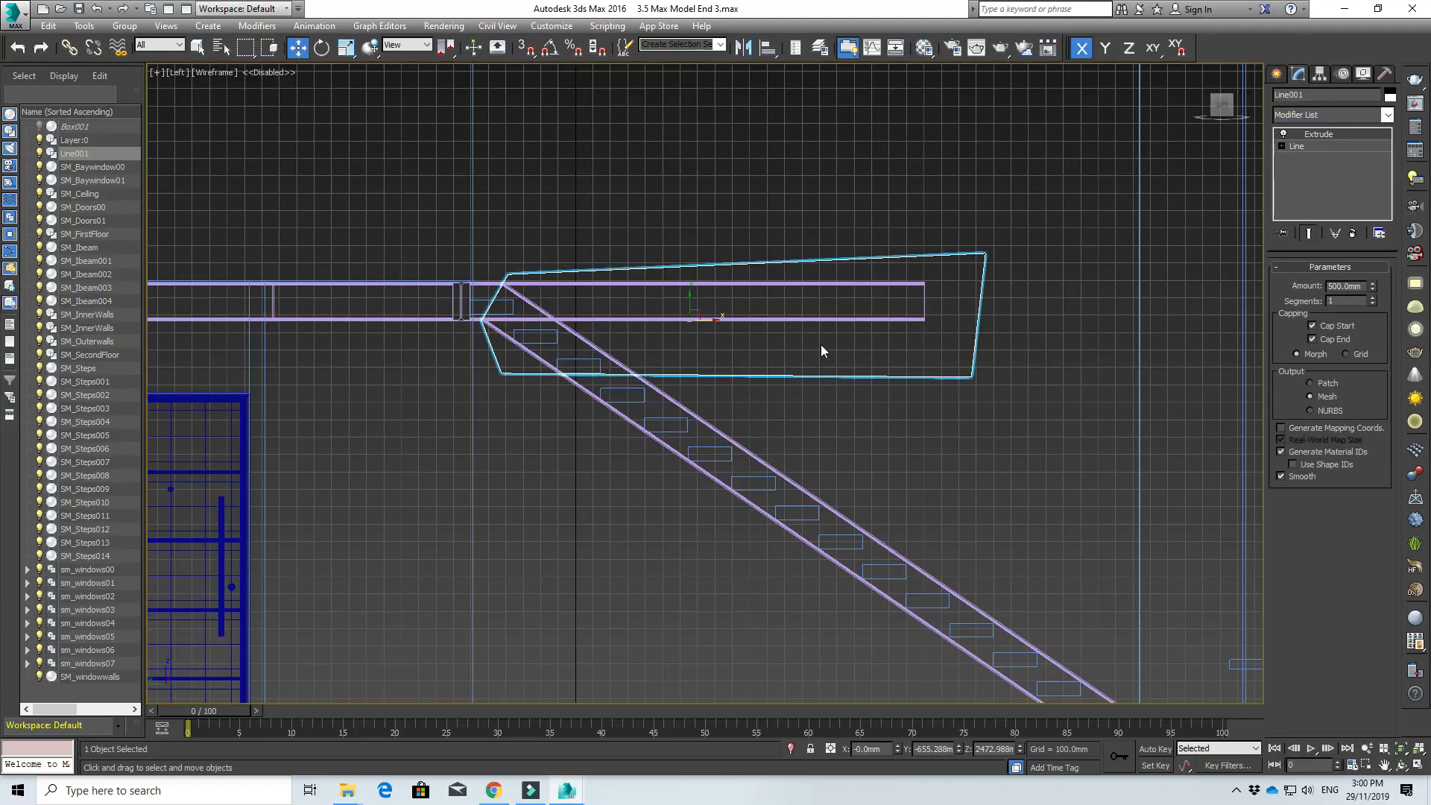
# - Move the extruded Line001 along X to about 647 mm so it spans the width of SM_Ibeam003, then deselect it
pyautogui.keyDown('alt'); pyautogui.moveTo(821, 344); pyautogui.dragTo(748, 375, button='middle'); pyautogui.keyUp('alt')
pyautogui.press('t')
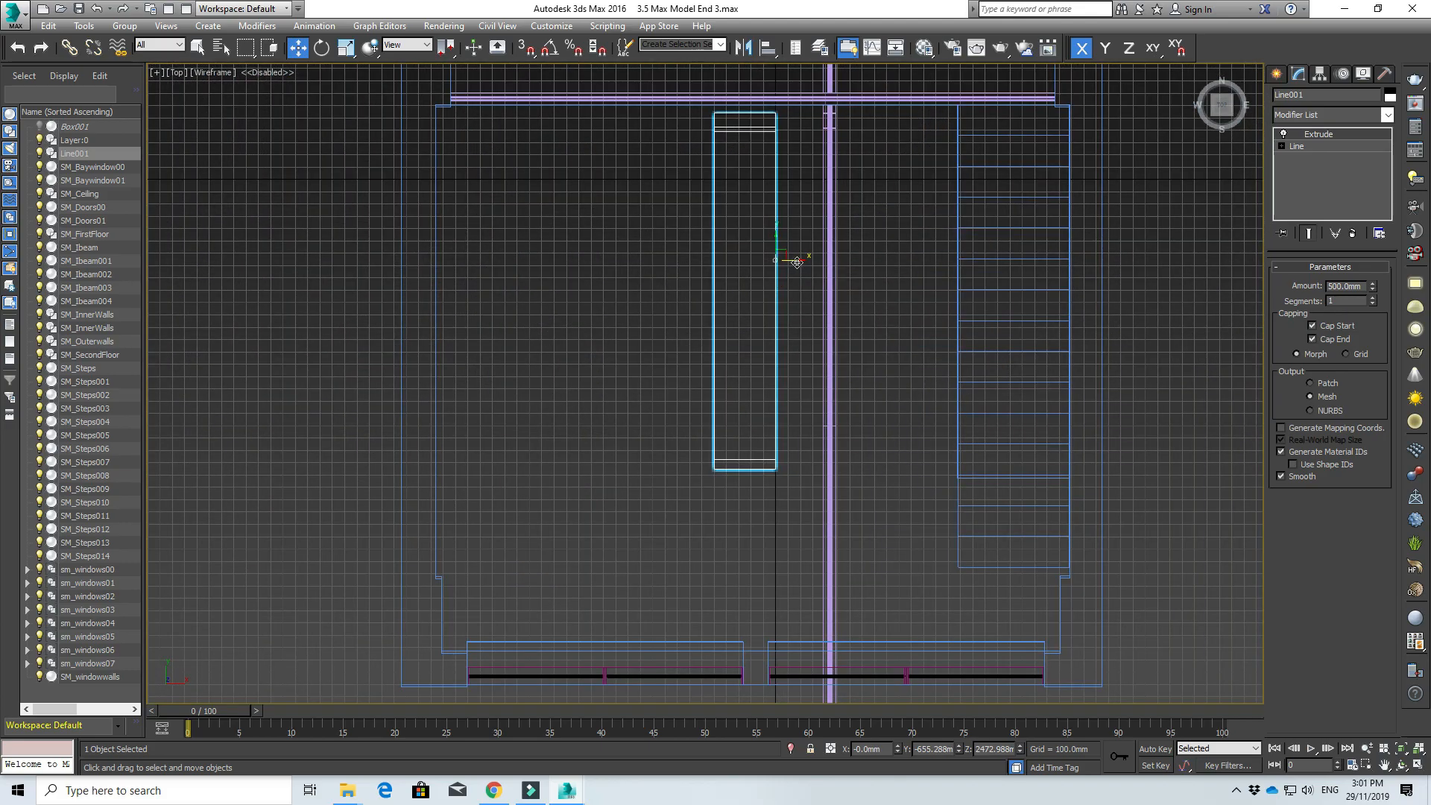
pyautogui.moveTo(797, 262); pyautogui.dragTo(876, 263)
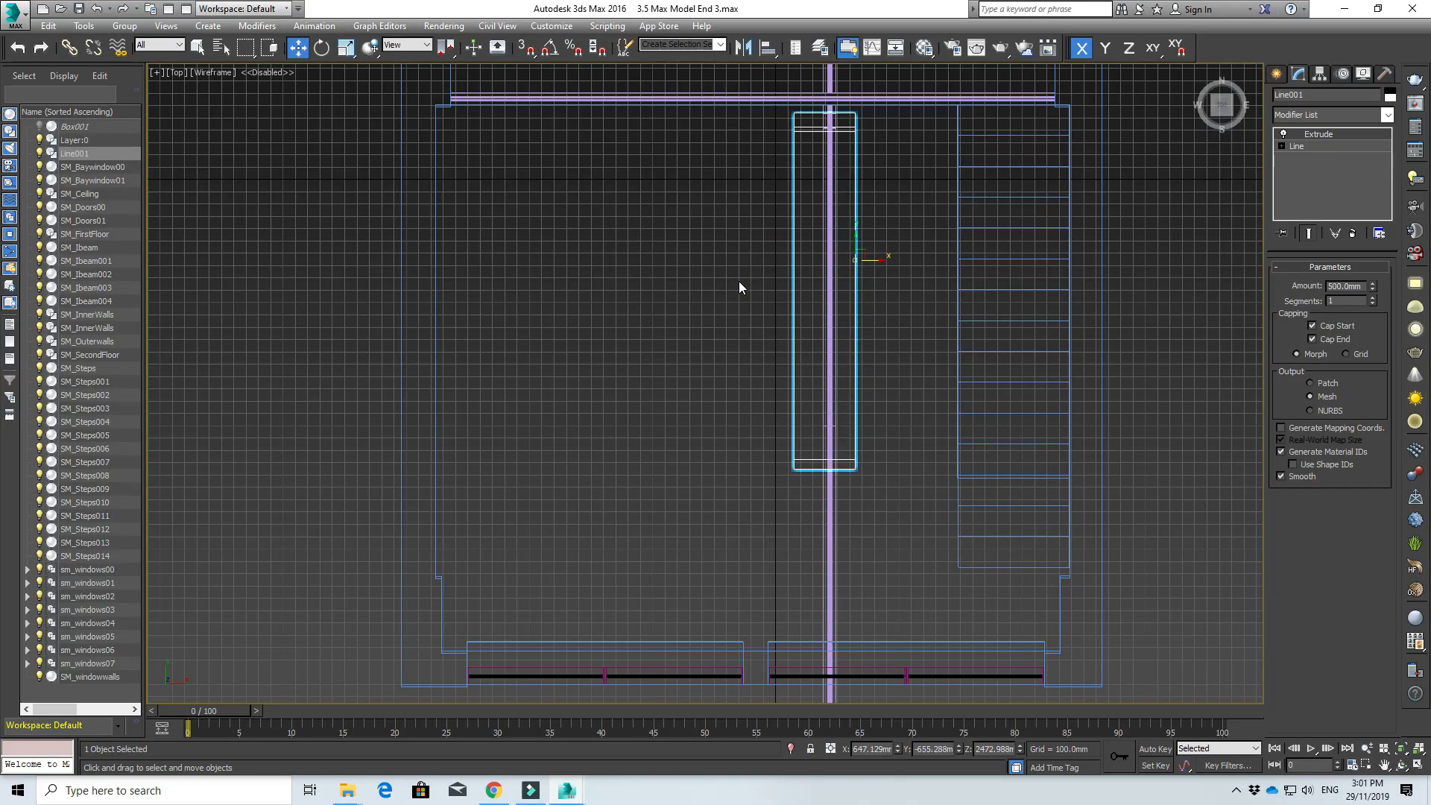
pyautogui.keyDown('alt'); pyautogui.moveTo(740, 280); pyautogui.dragTo(878, 145, button='middle'); pyautogui.keyUp('alt')
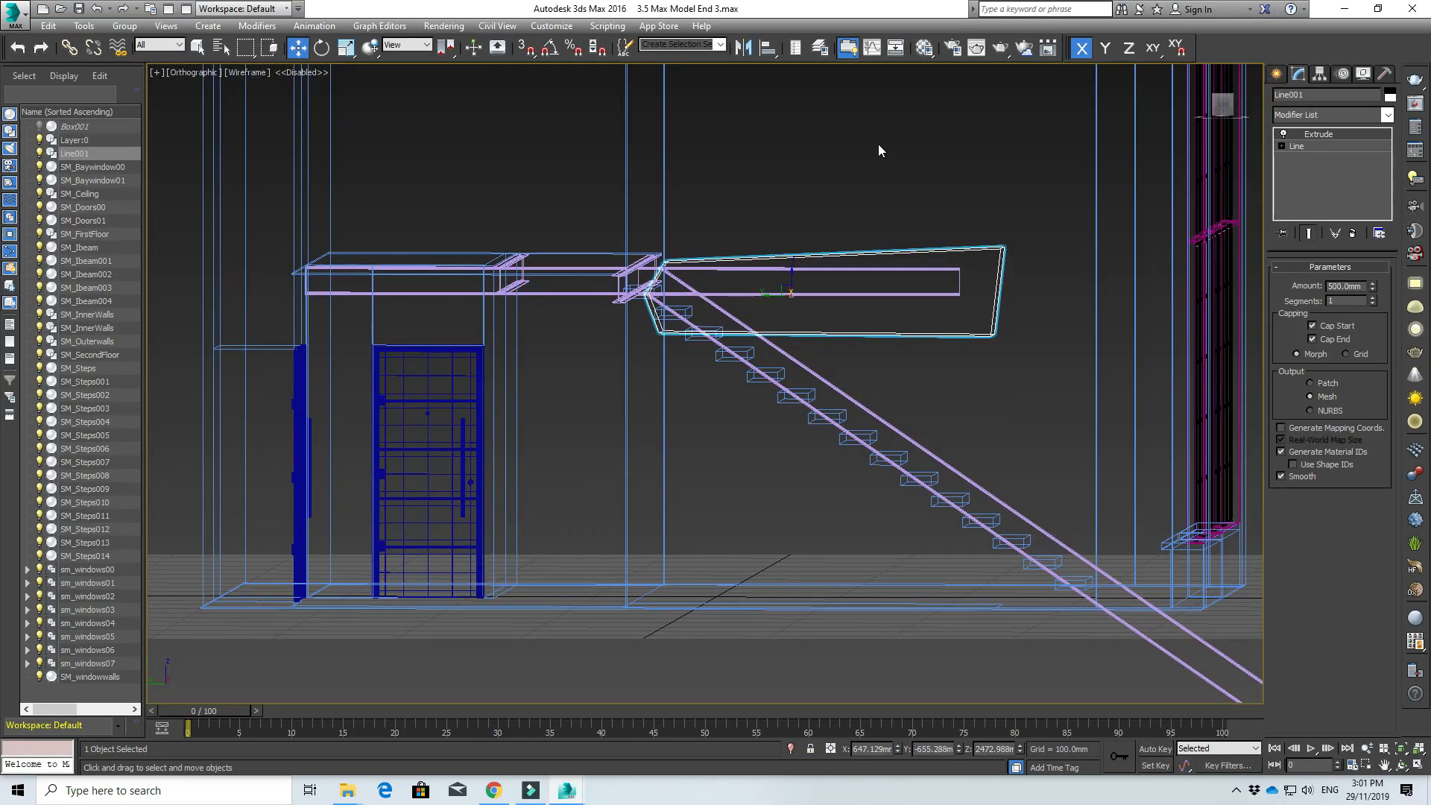
pyautogui.click(755, 399)
# - Cut off the part of SM_Ibeam003 beyond the joint with a Boolean Subtraction (A-B), using the extruded Line001 as operand B
pyautogui.press('l')
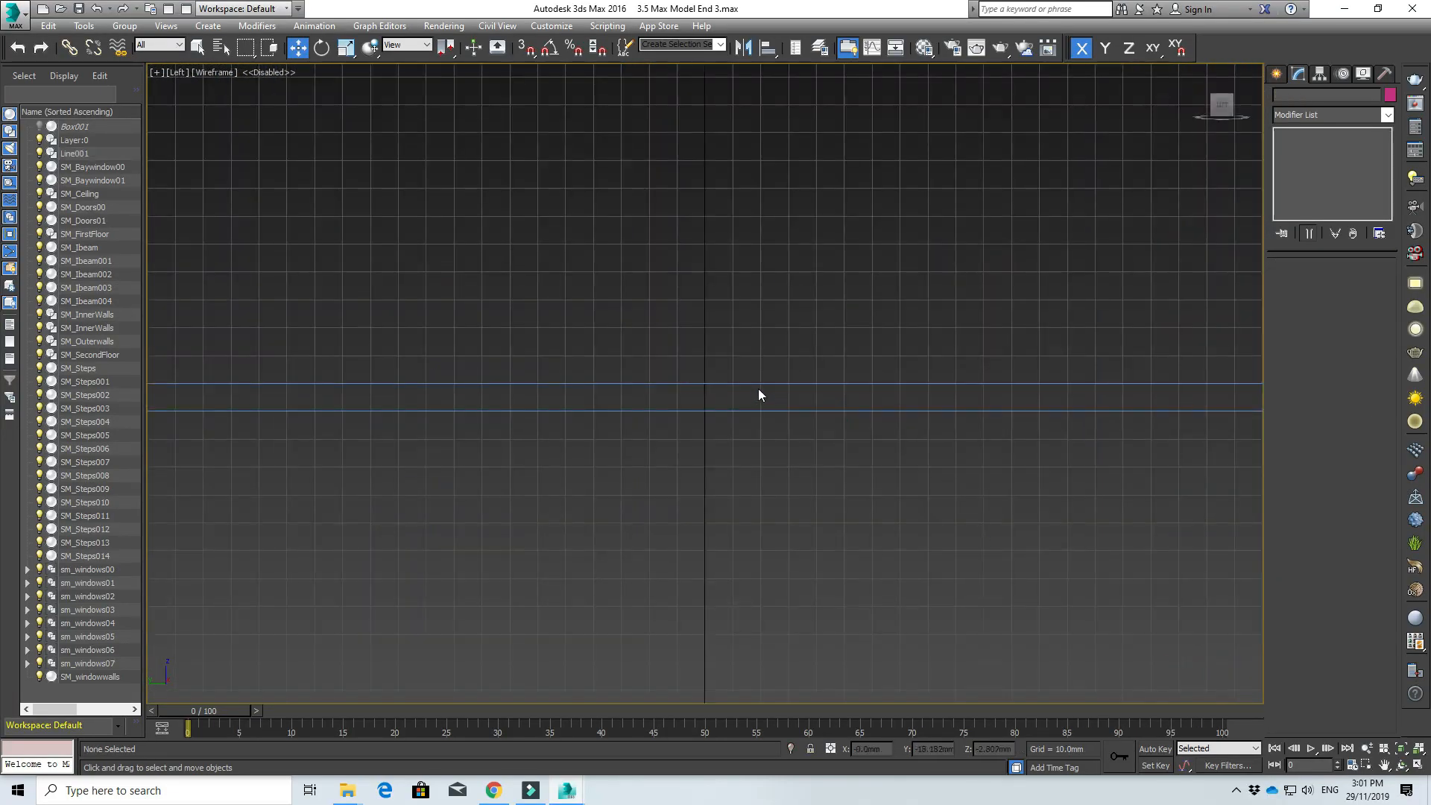
pyautogui.scroll(-5, 770, 332)
pyautogui.moveTo(785, 262); pyautogui.dragTo(745, 361, button='middle')
pyautogui.scroll(10, 746, 361)
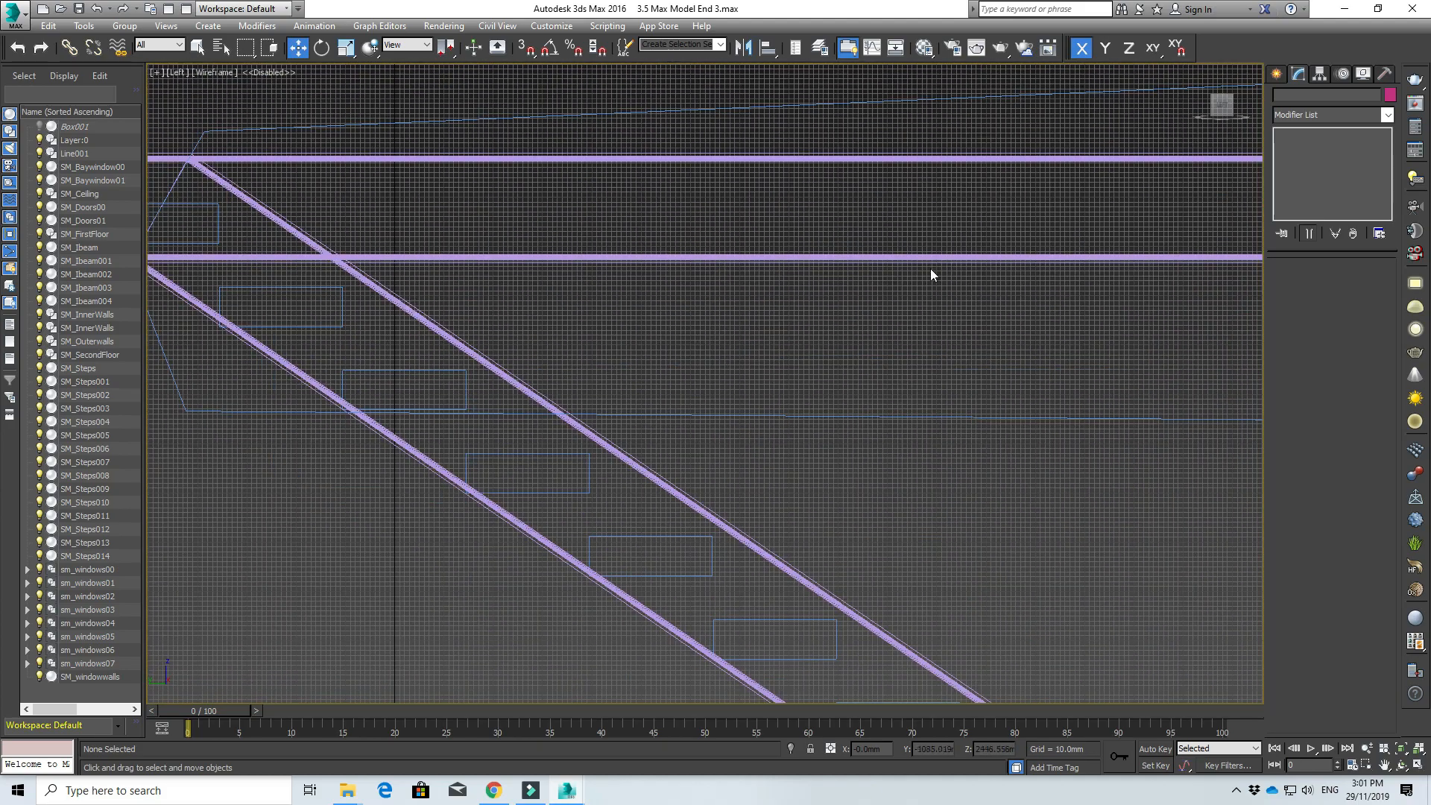
pyautogui.click(931, 258)
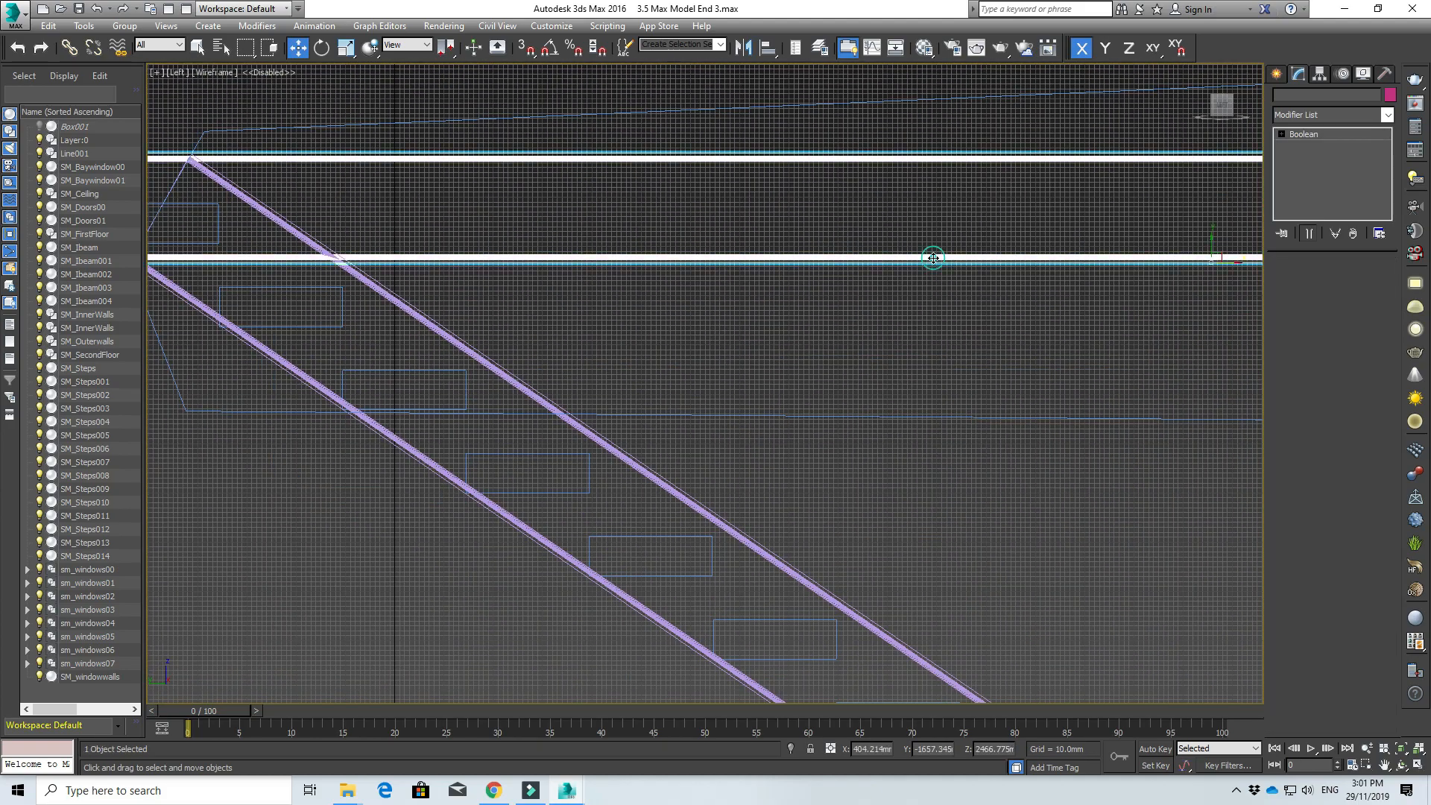
pyautogui.click(1277, 74)
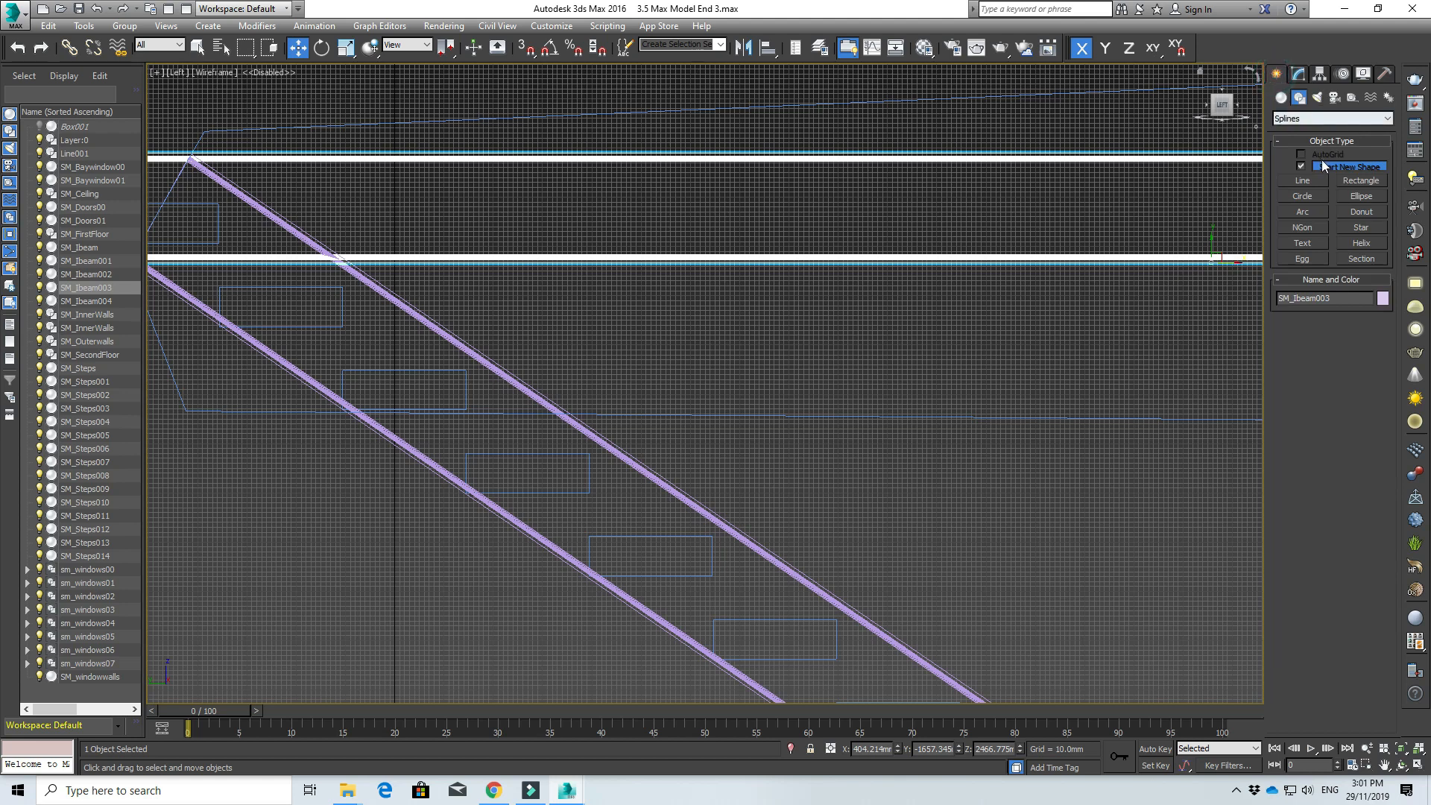
pyautogui.click(1298, 119)
pyautogui.click(1281, 98)
pyautogui.click(1281, 98)
pyautogui.click(1293, 119)
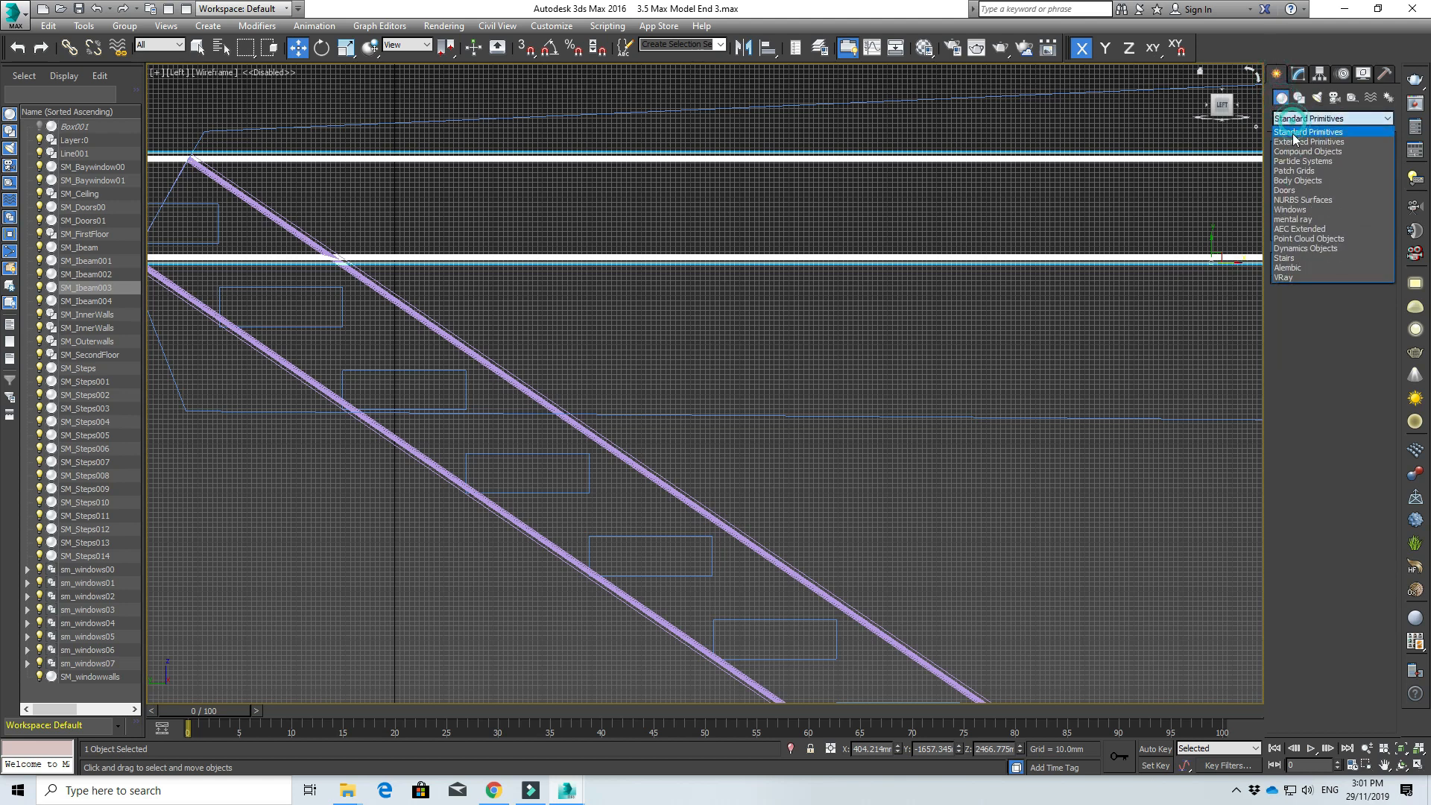
pyautogui.click(1308, 152)
pyautogui.click(1302, 216)
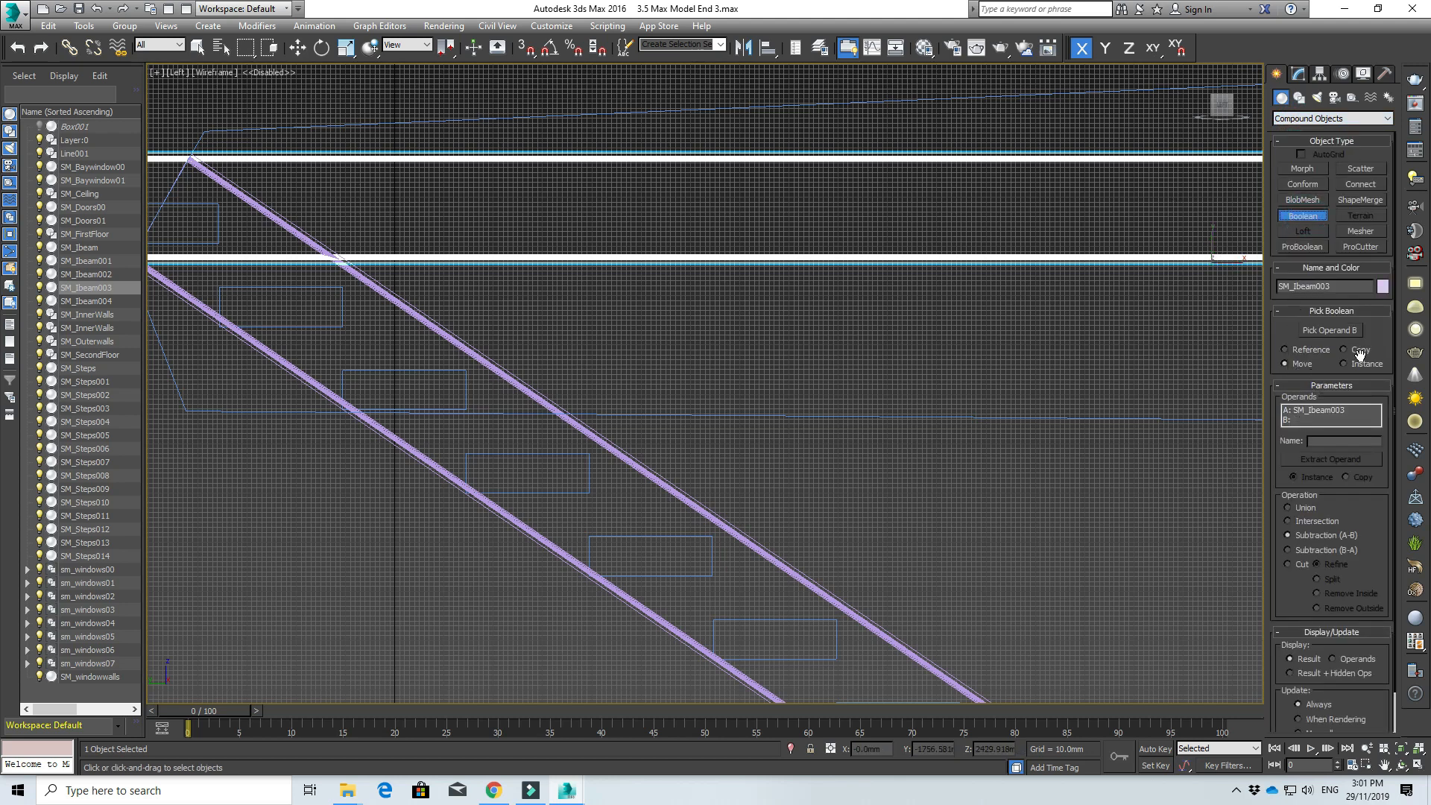
pyautogui.click(1328, 335)
pyautogui.scroll(-5, 1129, 387)
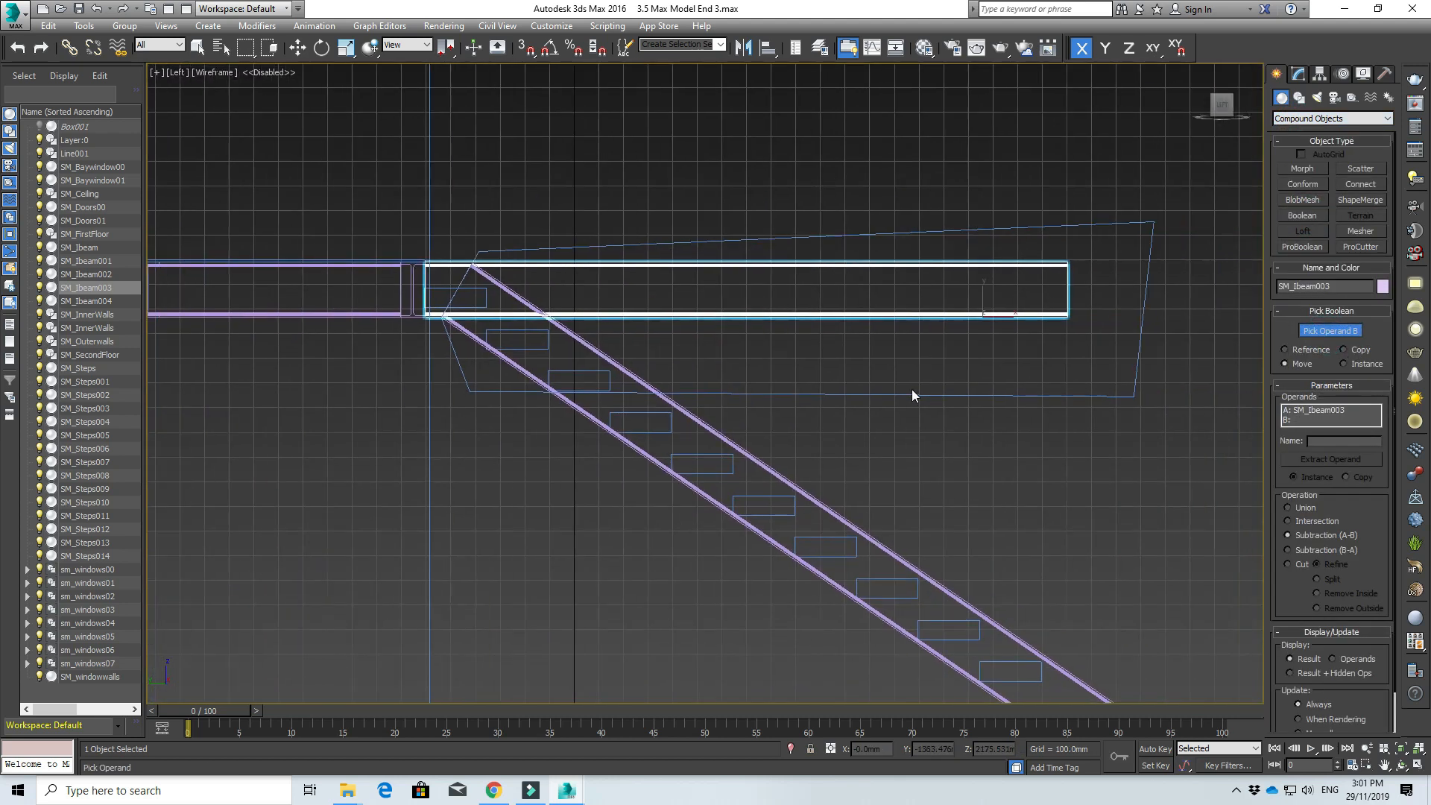
pyautogui.click(1028, 397)
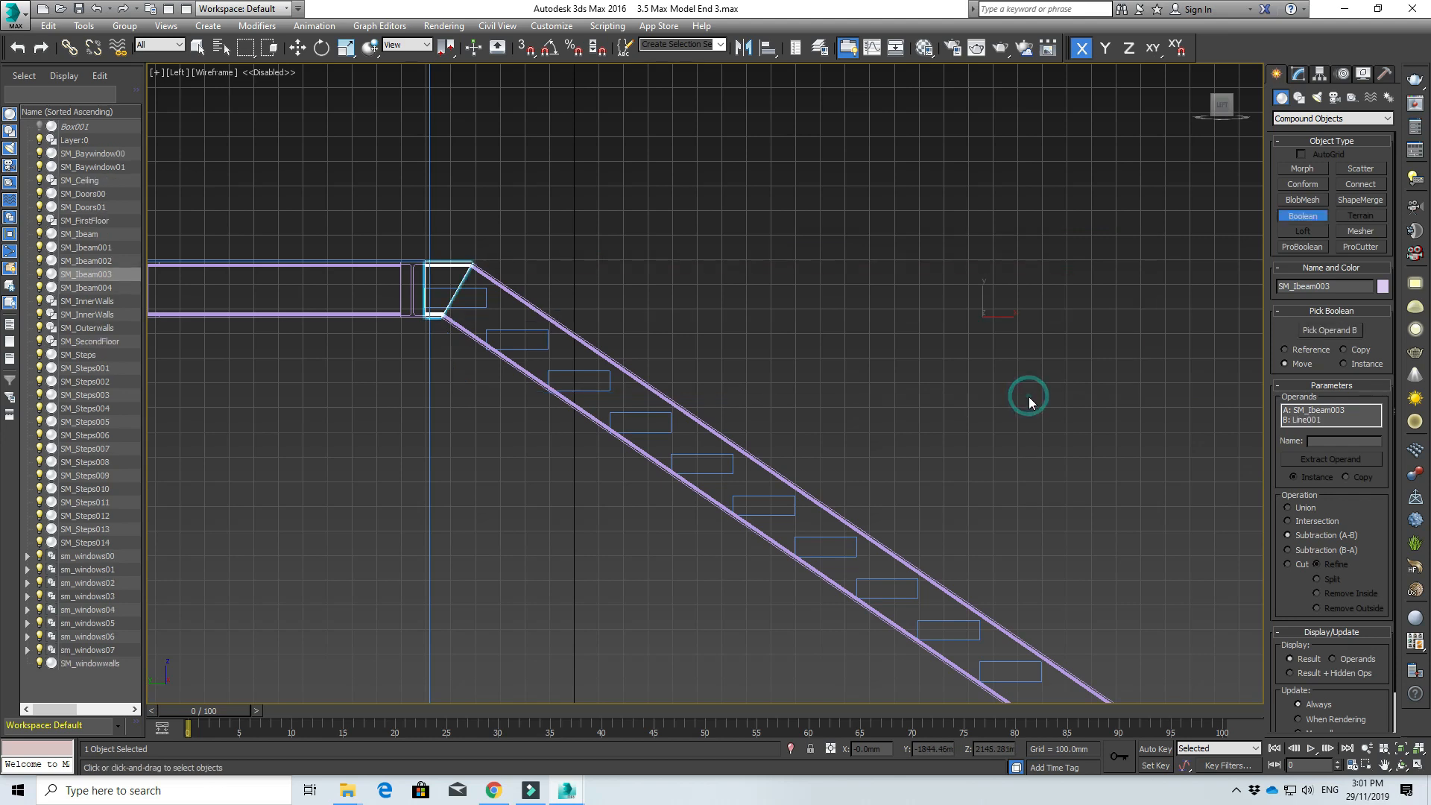
pyautogui.scroll(3, 470, 270)
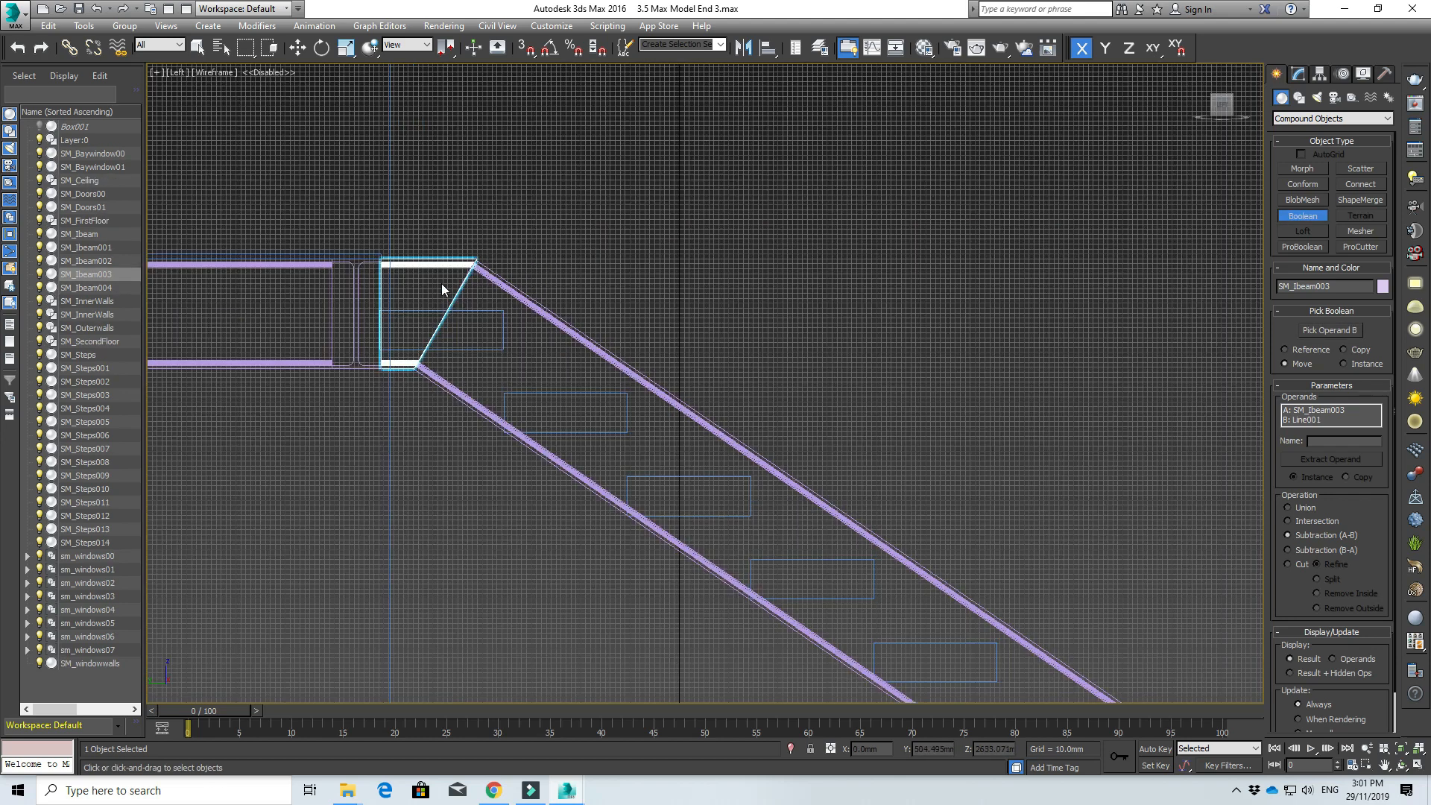
pyautogui.scroll(-3, 739, 300)
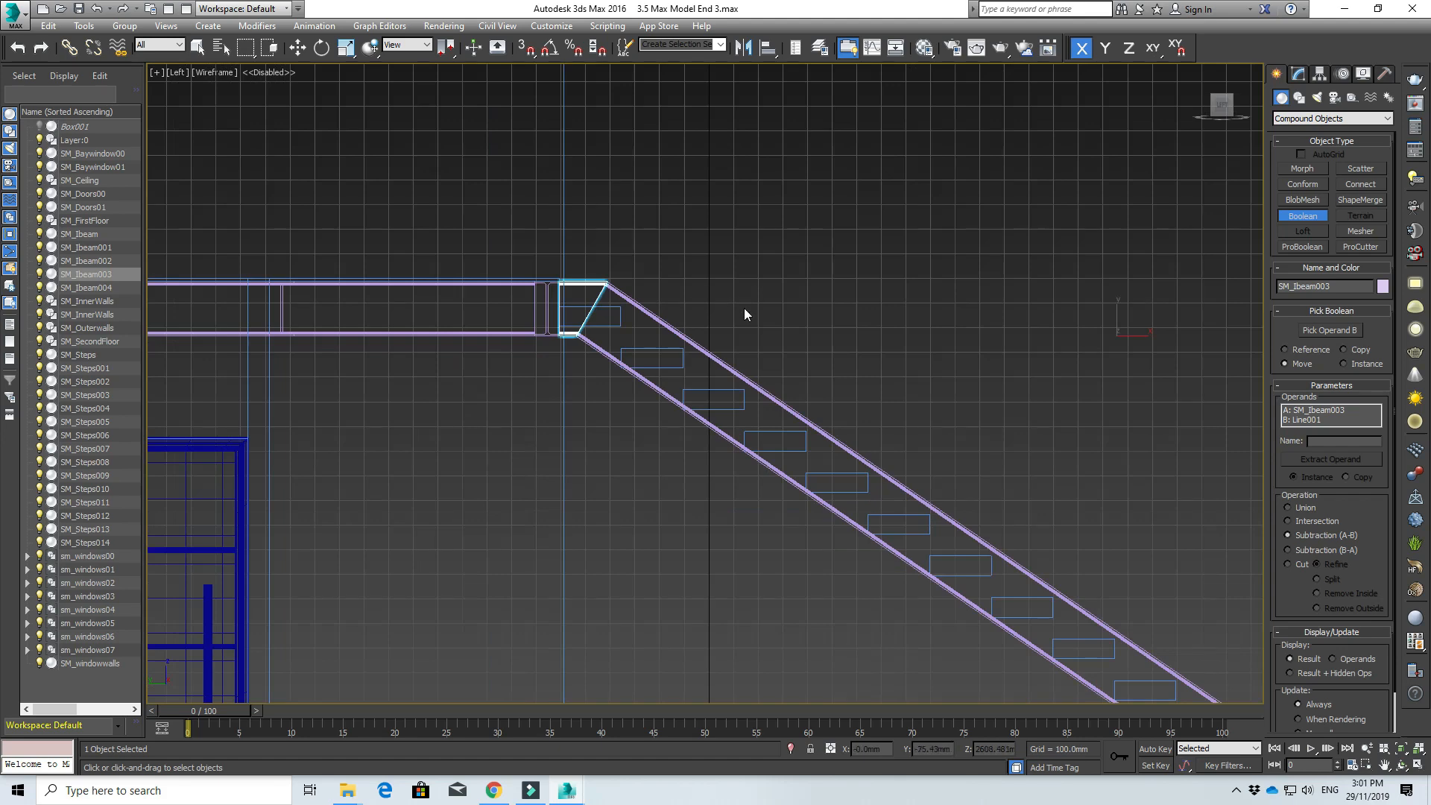
# - Start a Line spline with a horizontal first segment about 468 mm long across the sloped SM_Ibeam004 at ground-floor level
pyautogui.scroll(-3, 761, 309)
pyautogui.moveTo(897, 355); pyautogui.dragTo(678, 214, button='middle')
pyautogui.moveTo(991, 559); pyautogui.dragTo(826, 454, button='middle')
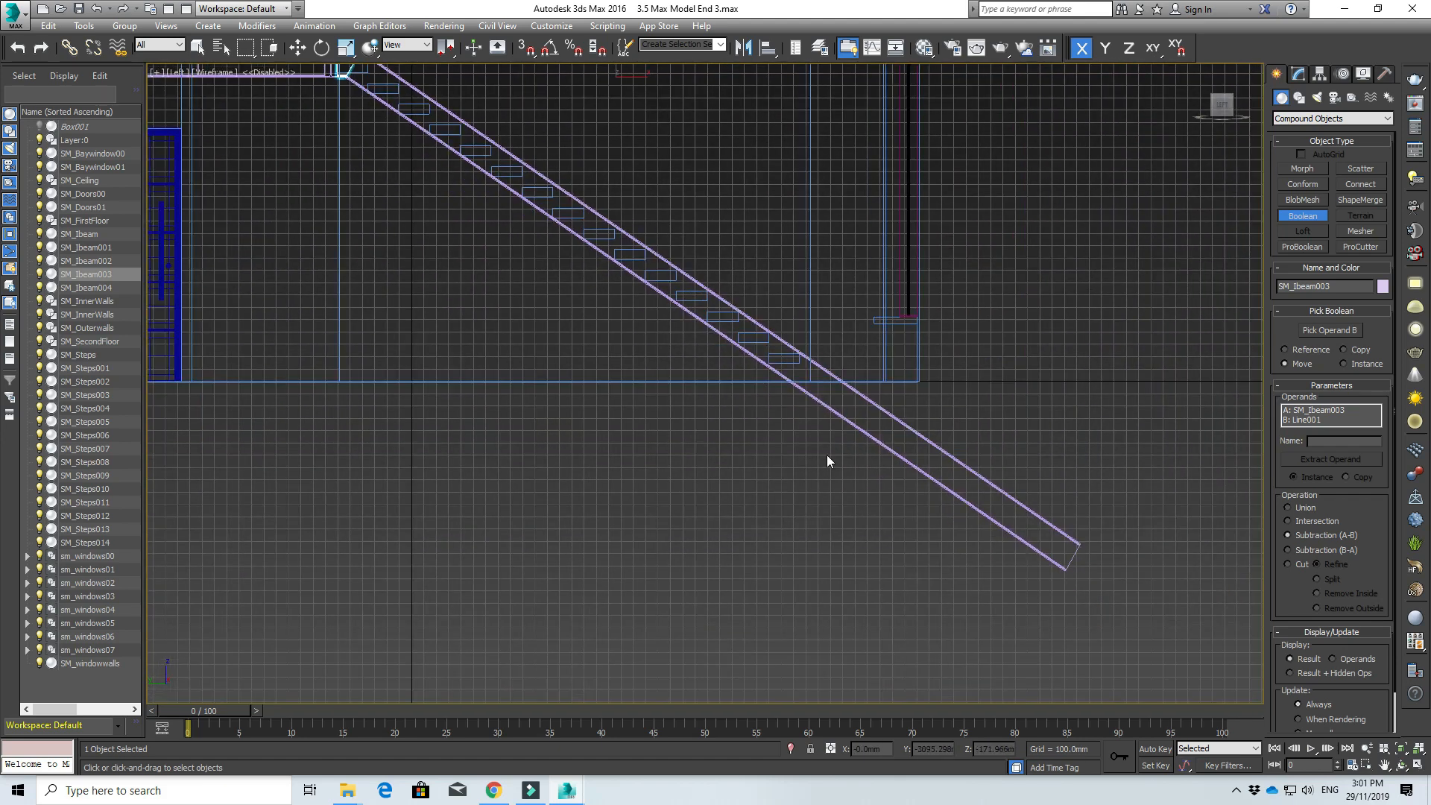
pyautogui.scroll(3, 820, 447)
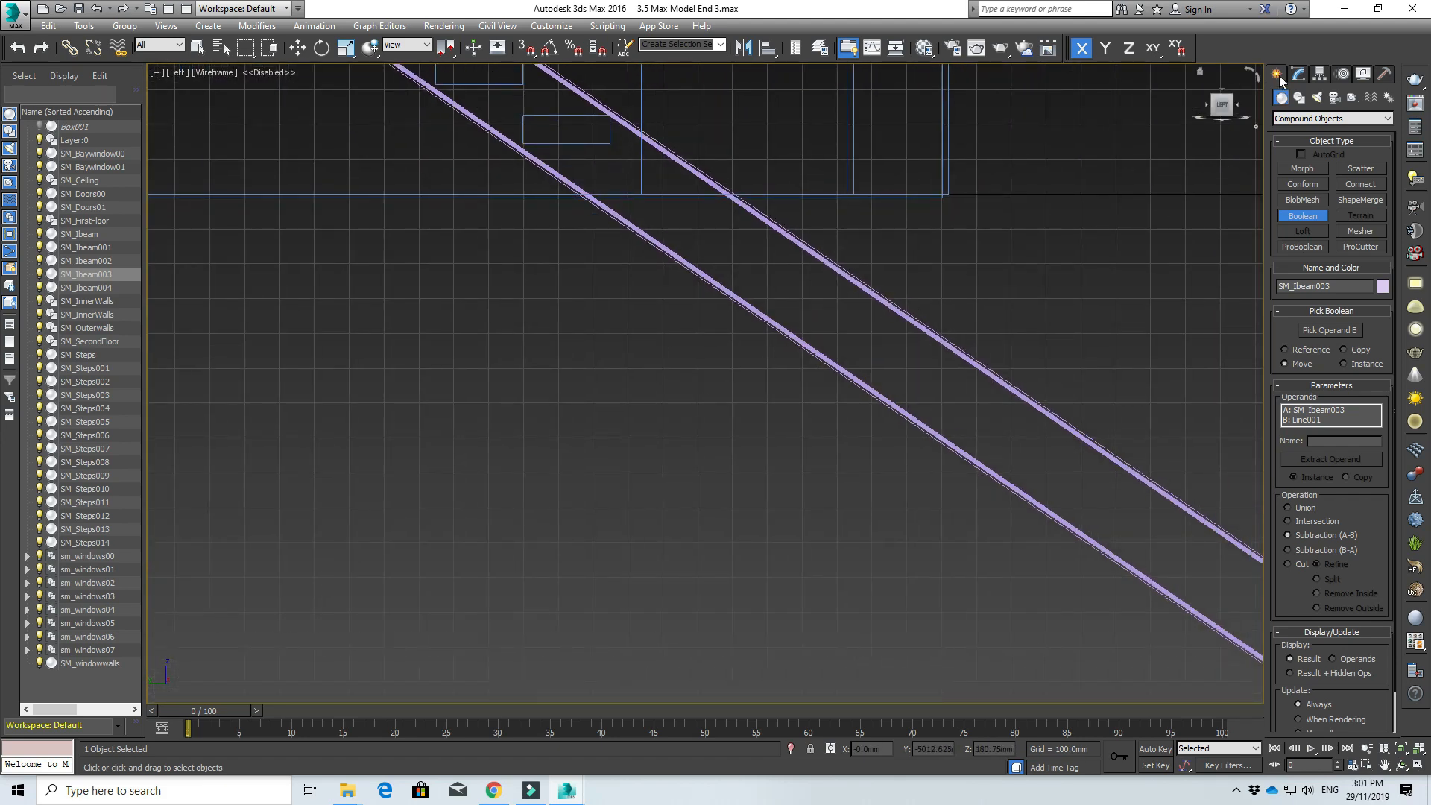
pyautogui.scroll(-3, 730, 235)
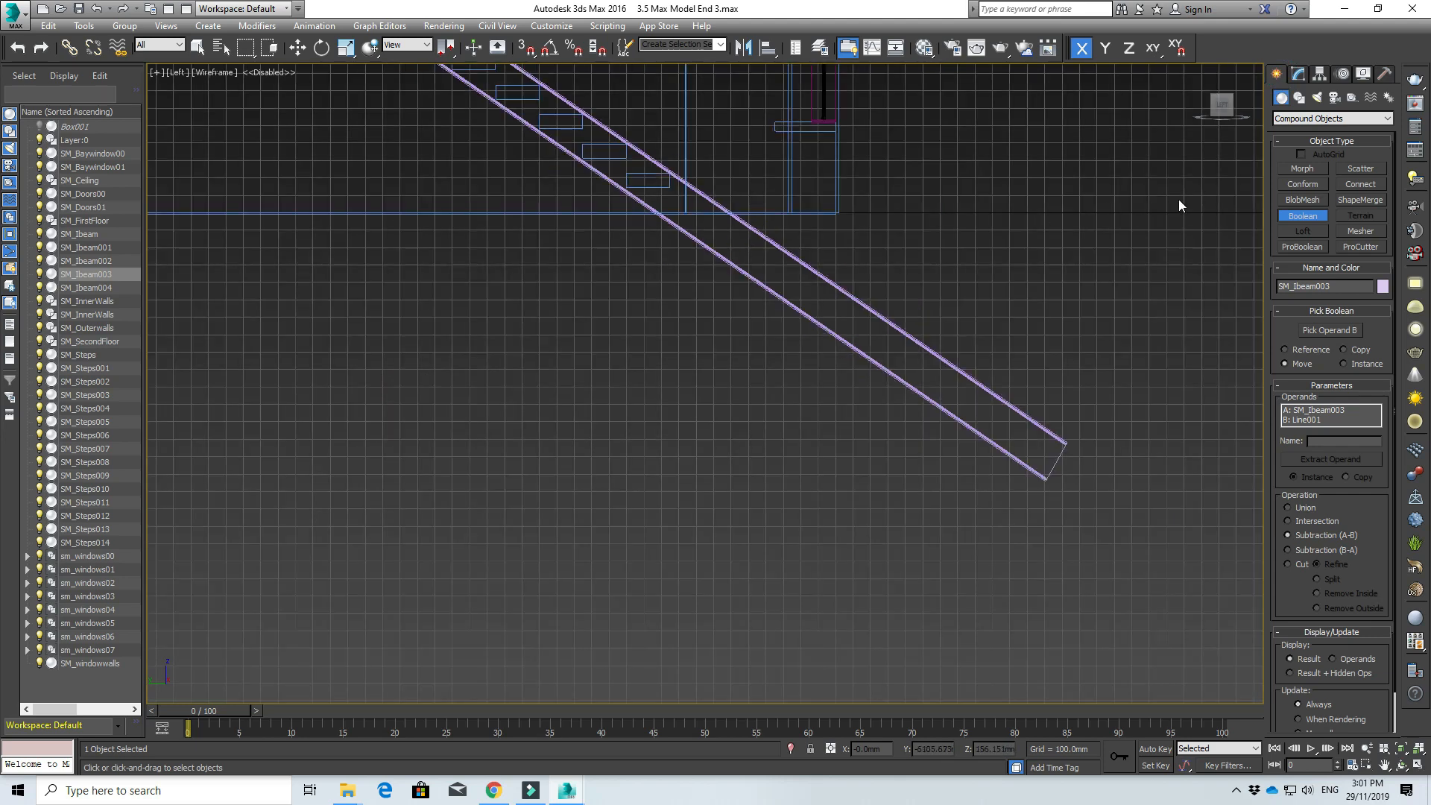
pyautogui.scroll(-2, 531, 312)
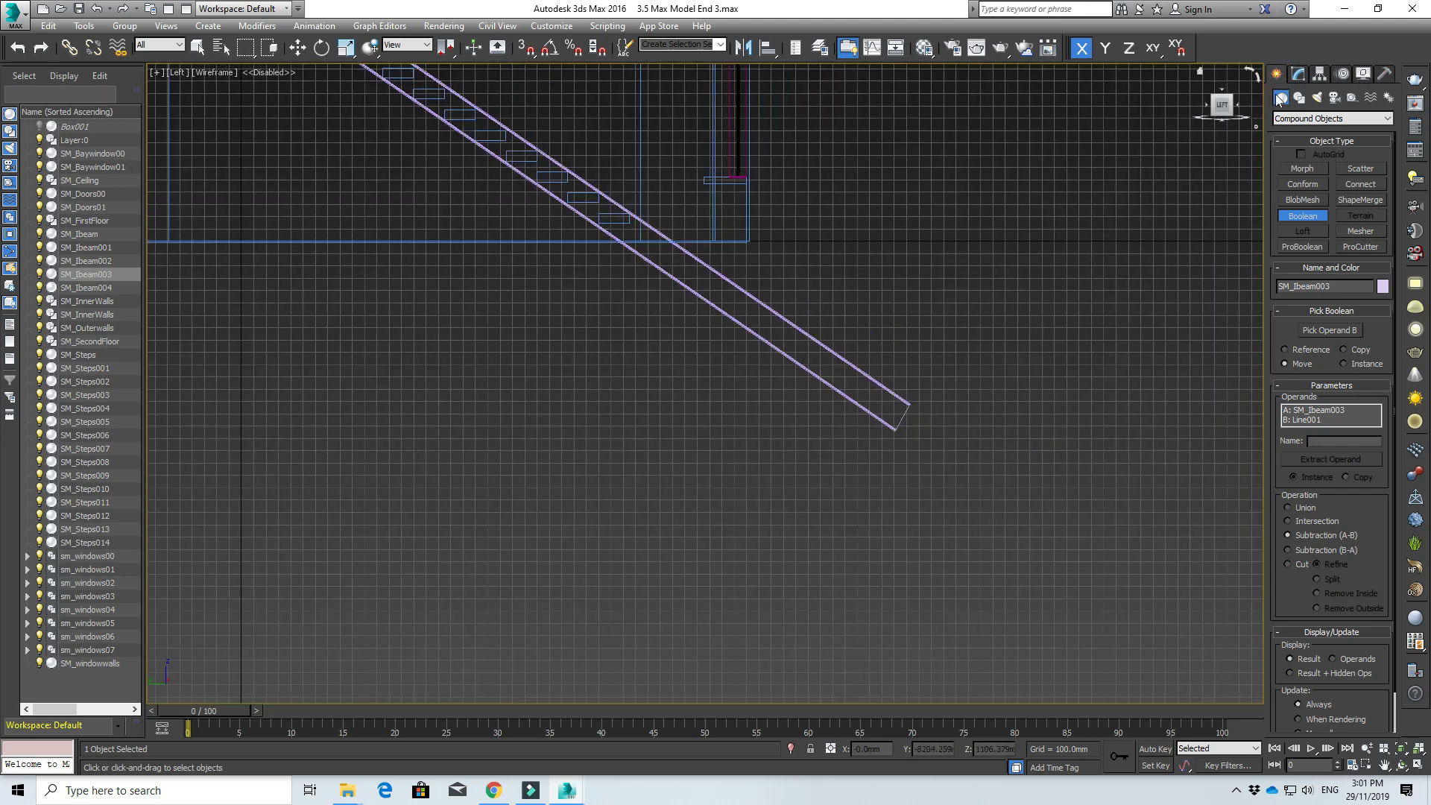
pyautogui.click(1299, 97)
pyautogui.click(1303, 181)
pyautogui.scroll(4, 596, 259)
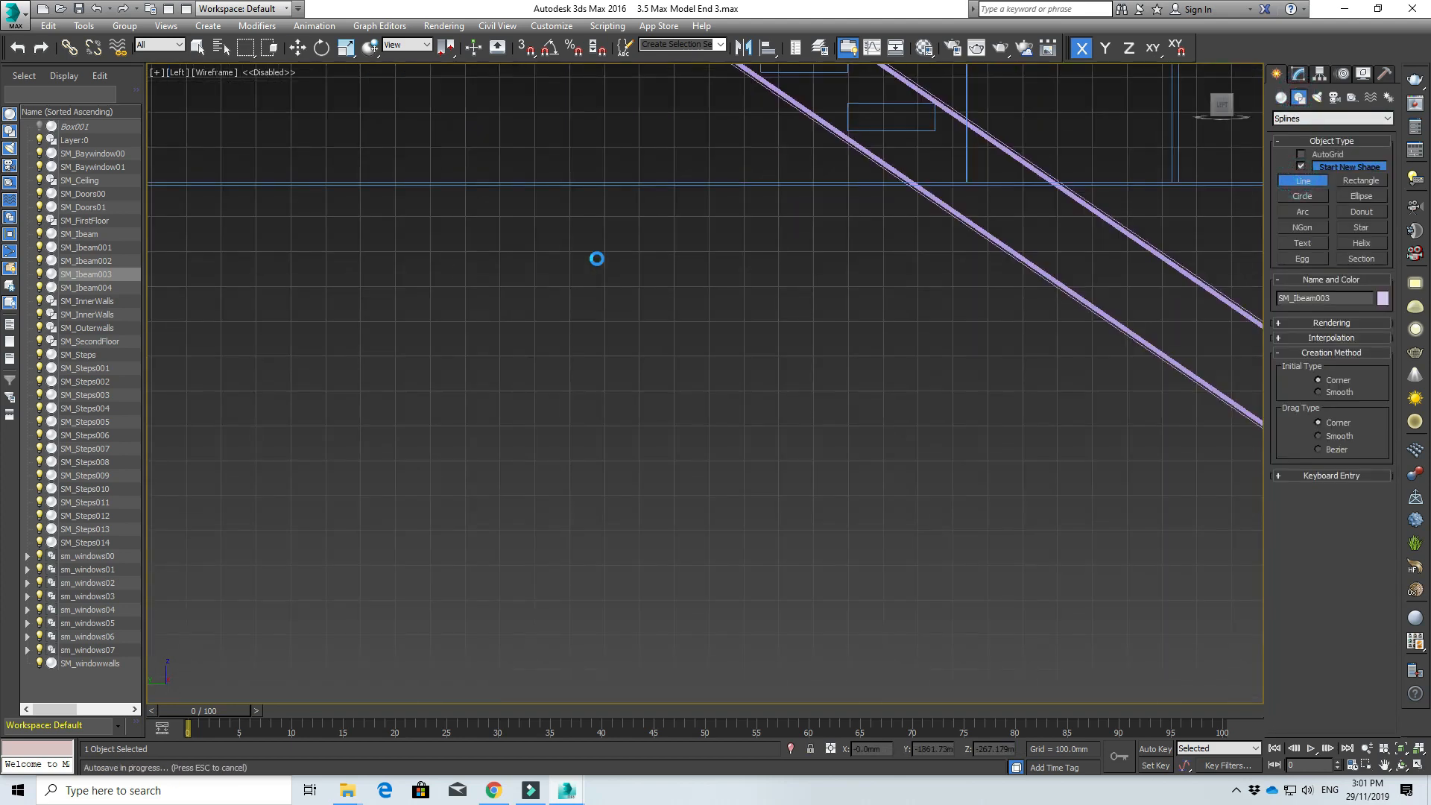
pyautogui.scroll(2, 735, 276)
pyautogui.scroll(8, 962, 186)
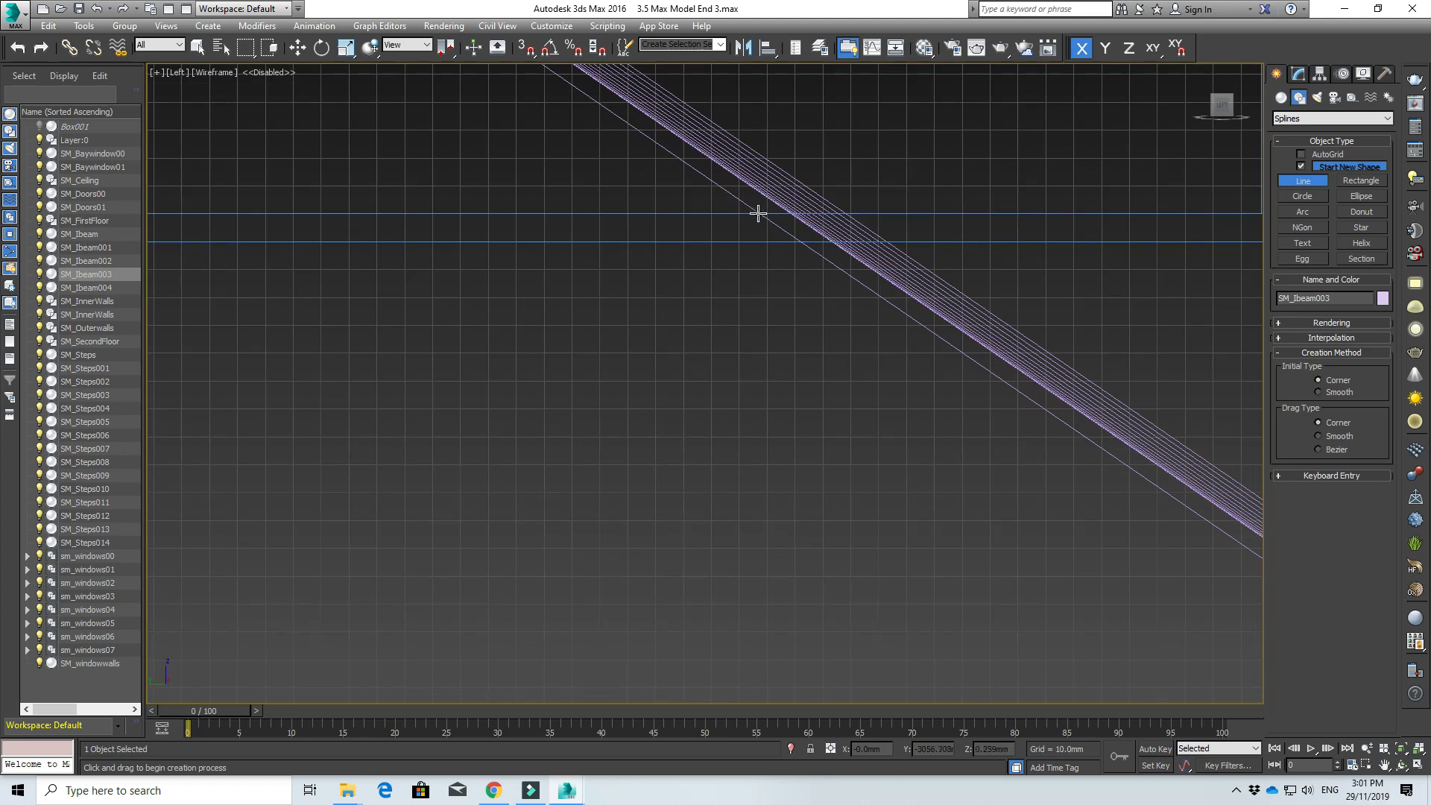
pyautogui.click(757, 214)
pyautogui.scroll(6, 883, 246)
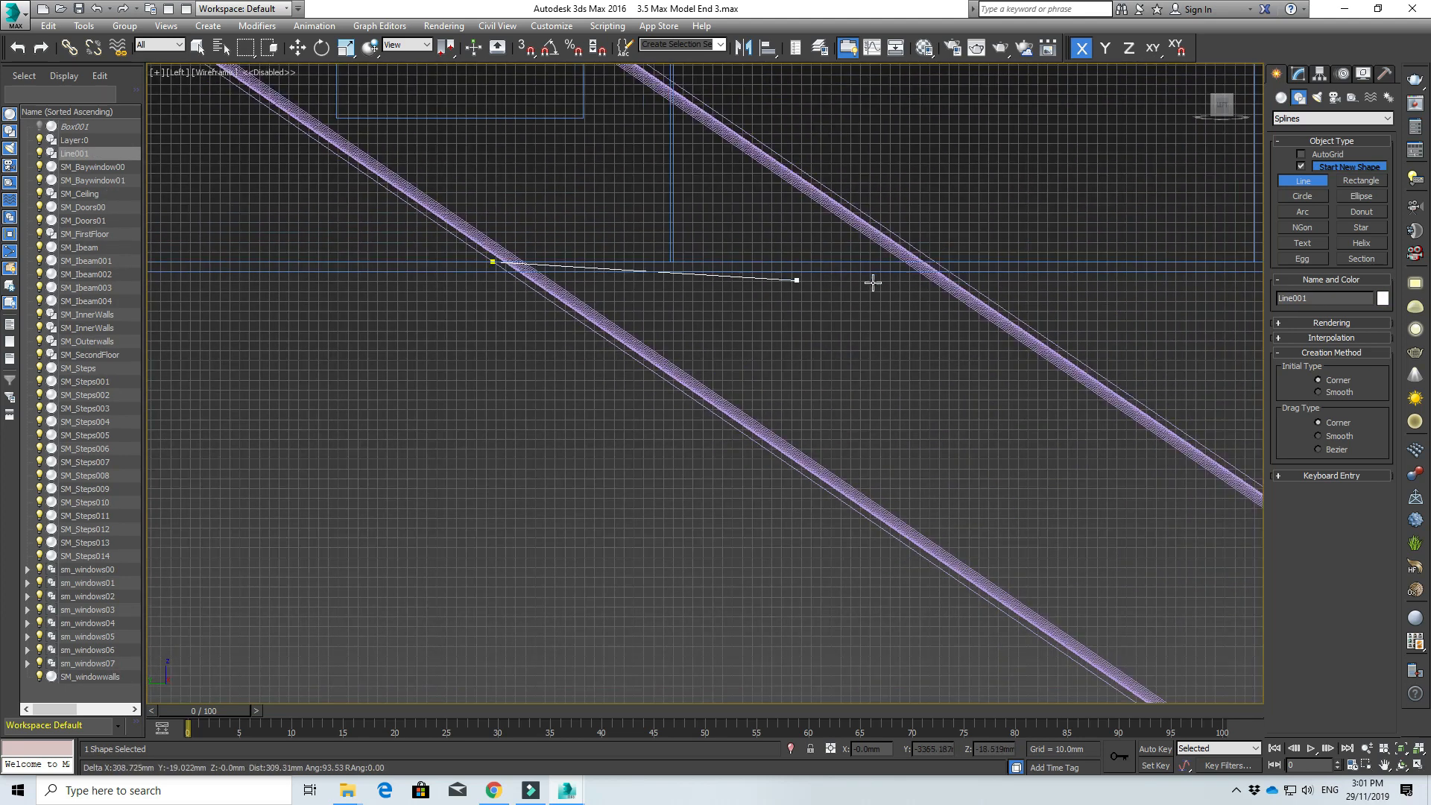
pyautogui.scroll(2, 873, 282)
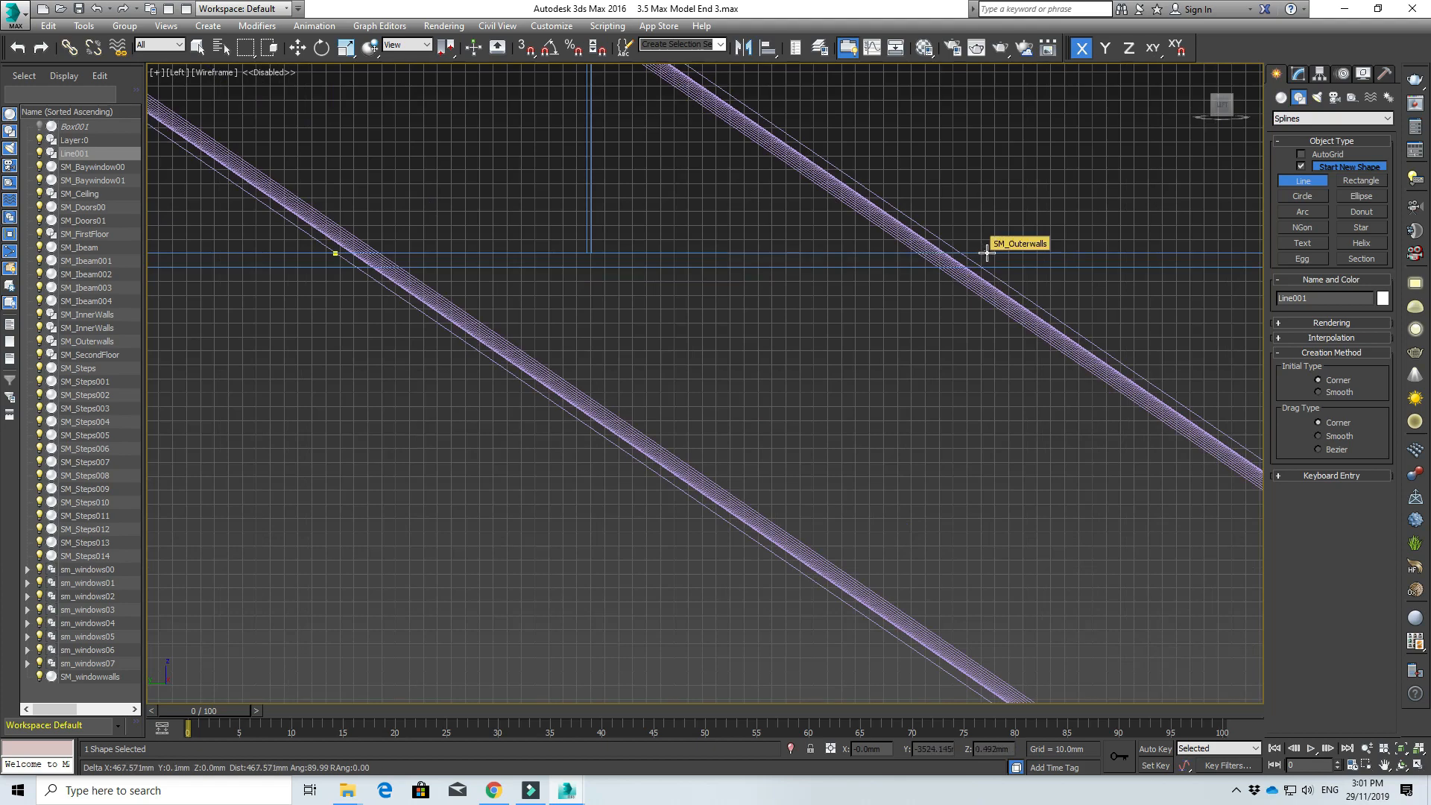
pyautogui.click(987, 253)
# - Continue the spline loosely around the part of SM_Ibeam004 below the ground floor and close it at its starting point
pyautogui.scroll(-13, 1054, 348)
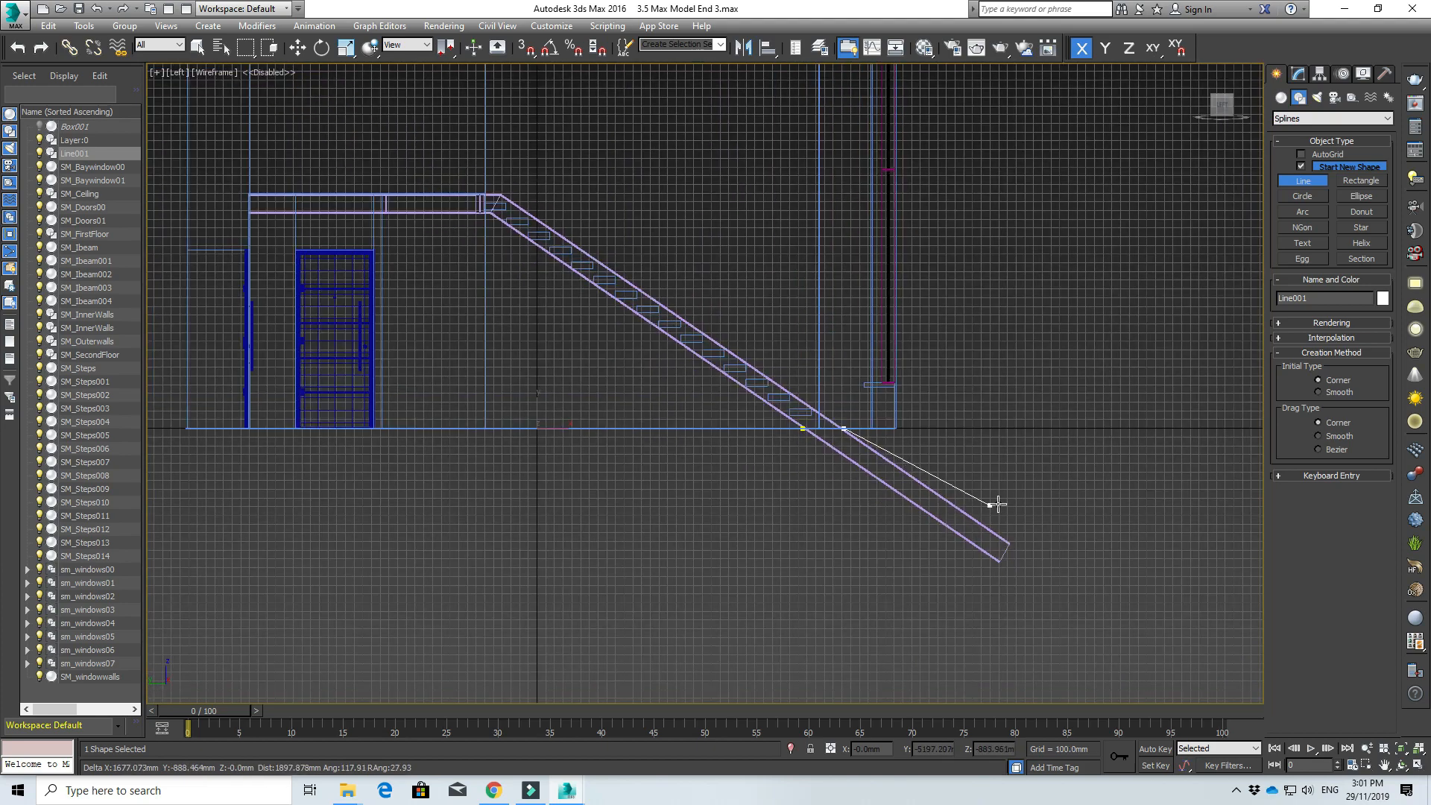
pyautogui.click(1042, 554)
pyautogui.click(1011, 589)
pyautogui.click(850, 521)
pyautogui.click(782, 468)
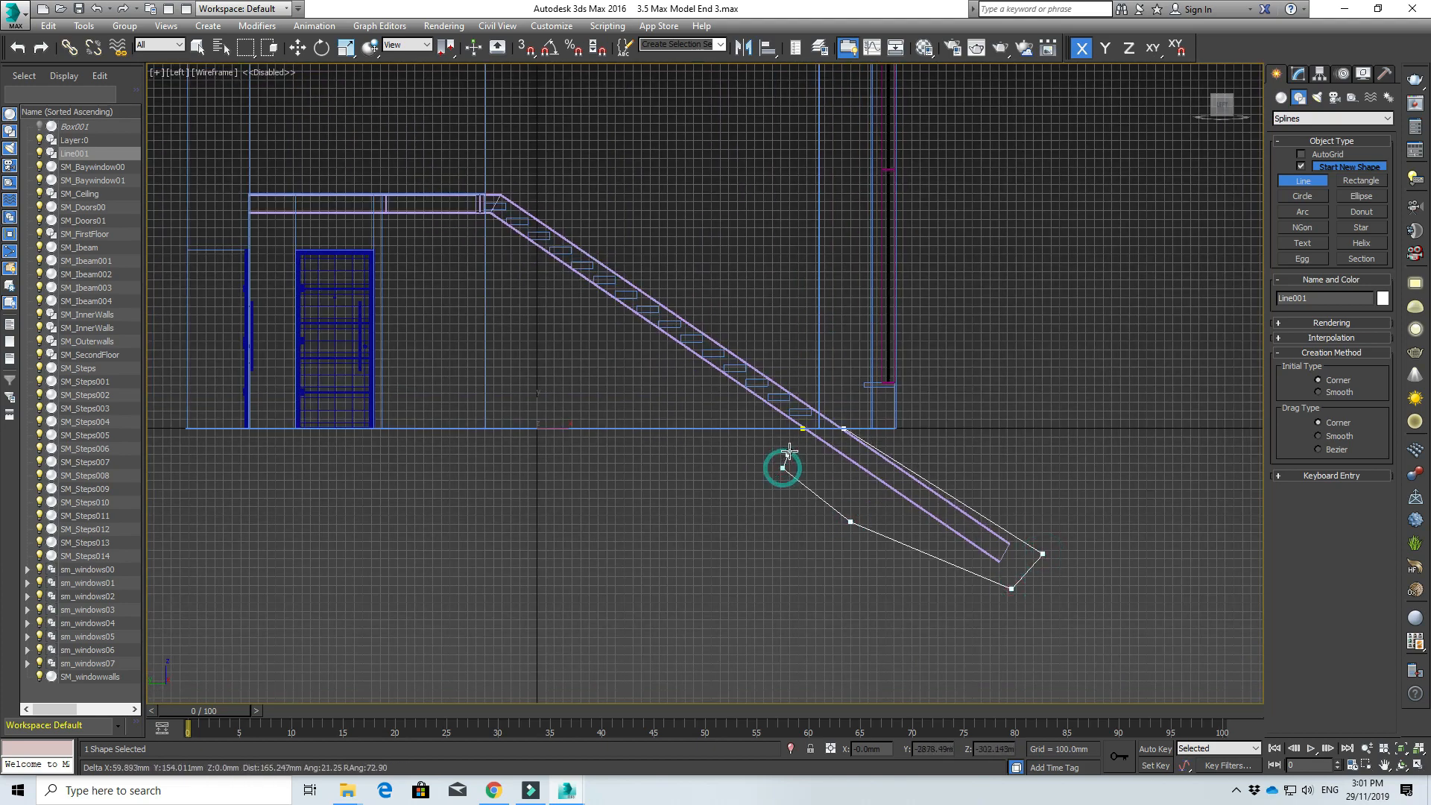
pyautogui.scroll(10, 789, 451)
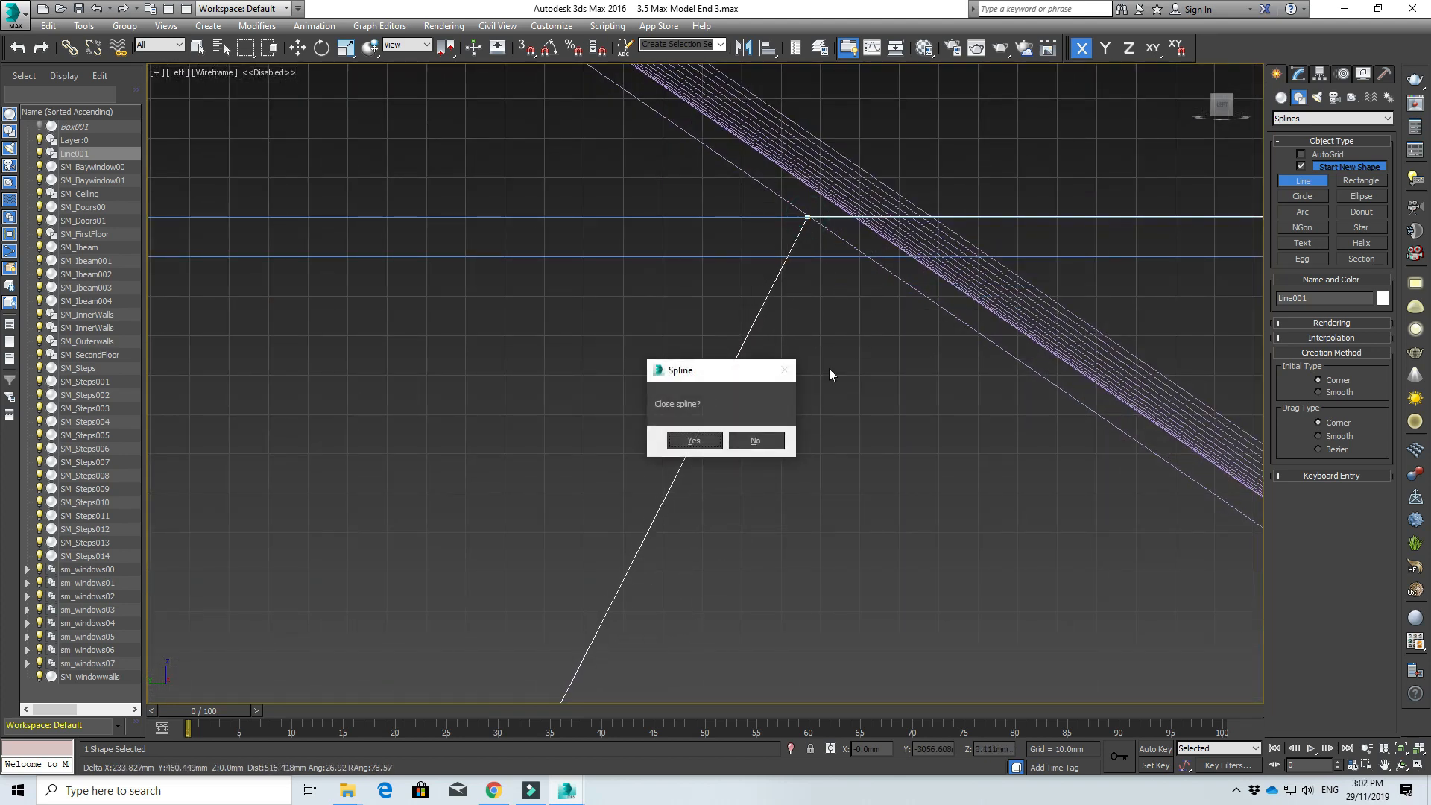
pyautogui.click(694, 441)
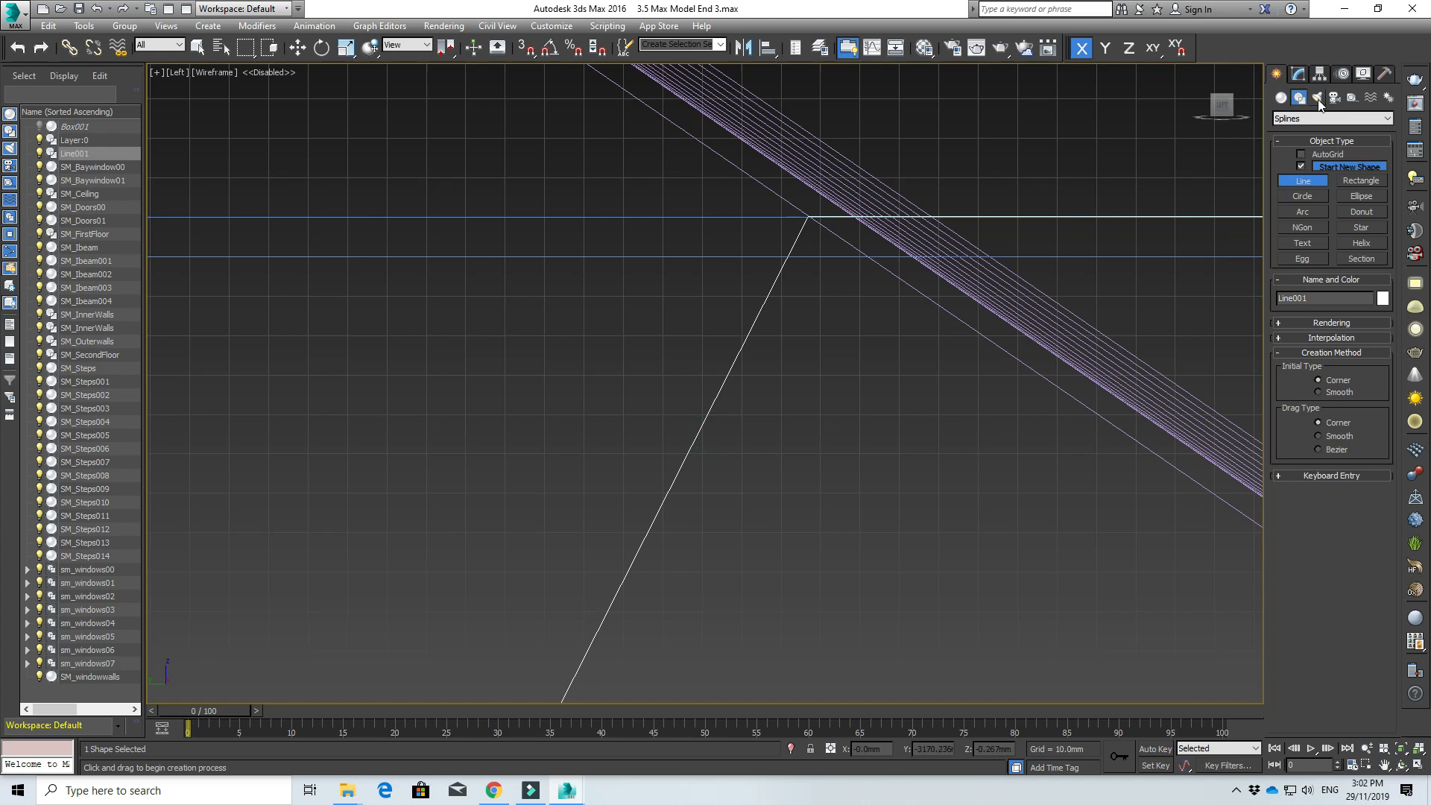
# - Apply an Extrude modifier with an amount of 500 mm to the closed outline around the beam's lower end
pyautogui.click(1301, 75)
pyautogui.click(1389, 114)
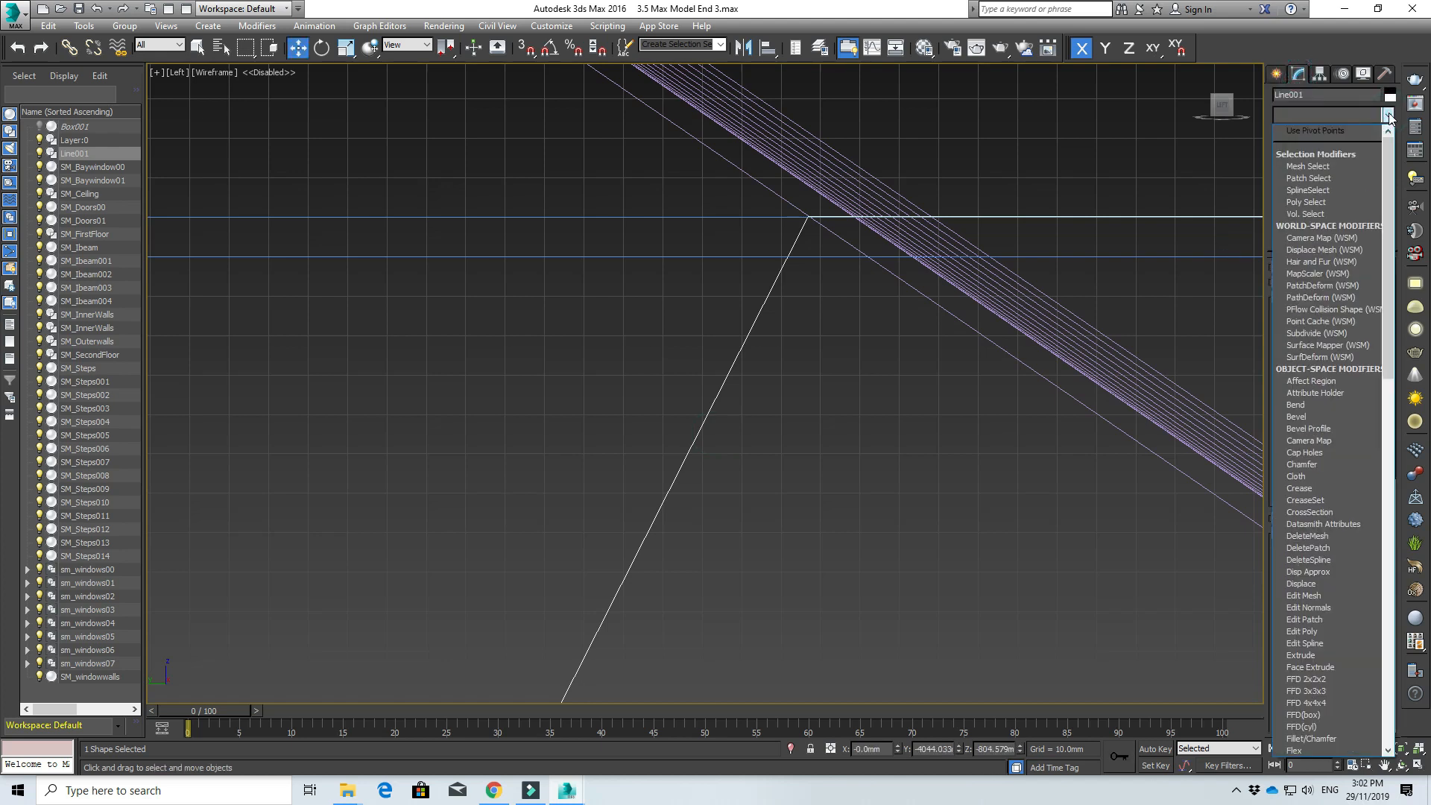
pyautogui.write('ex')
pyautogui.press('Return')
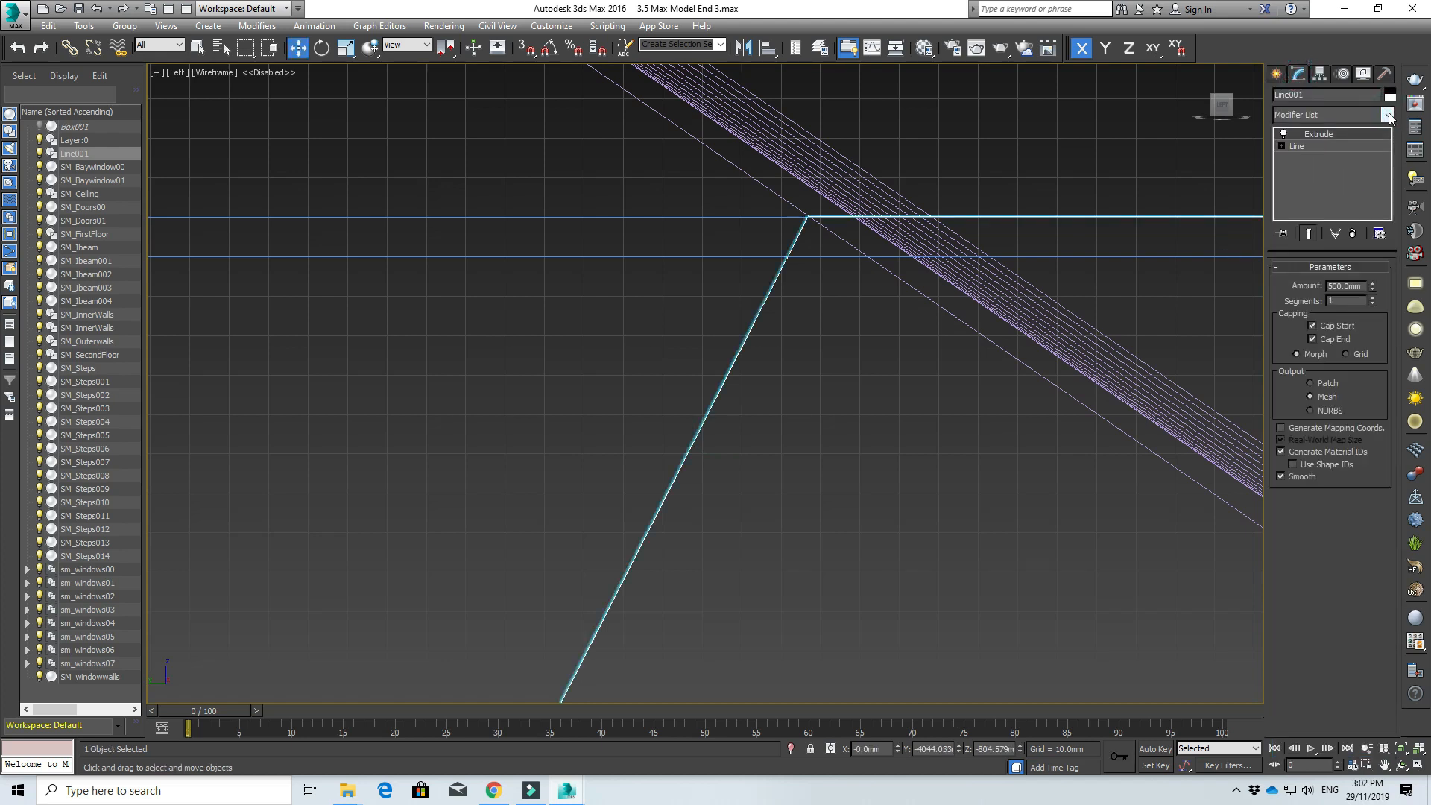
# - Move the extruded Line001 about 631 mm along X so it spans the width of SM_Ibeam004, then deselect it
pyautogui.scroll(-2, 914, 357)
pyautogui.scroll(-2, 913, 357)
pyautogui.press('t')
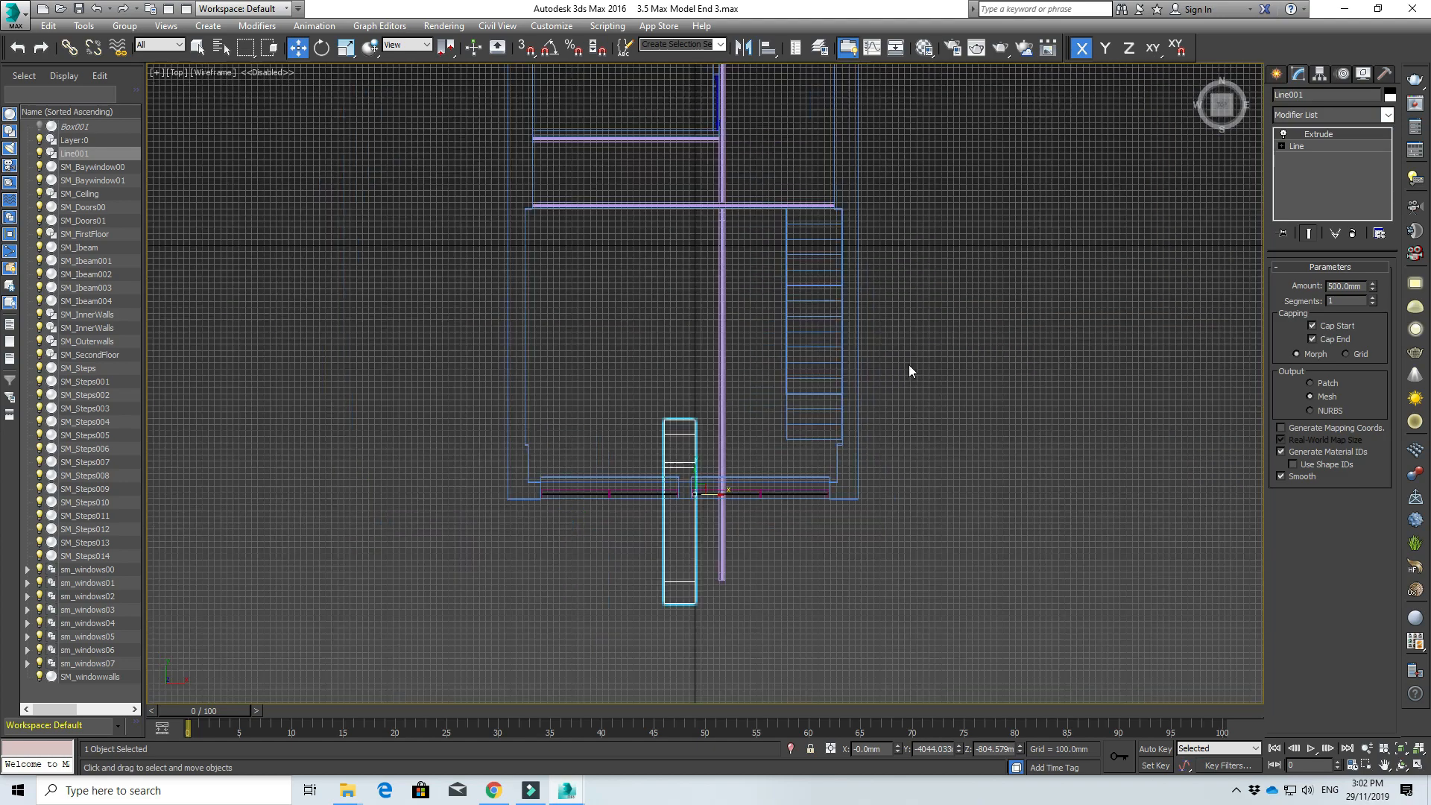
pyautogui.scroll(-2, 910, 365)
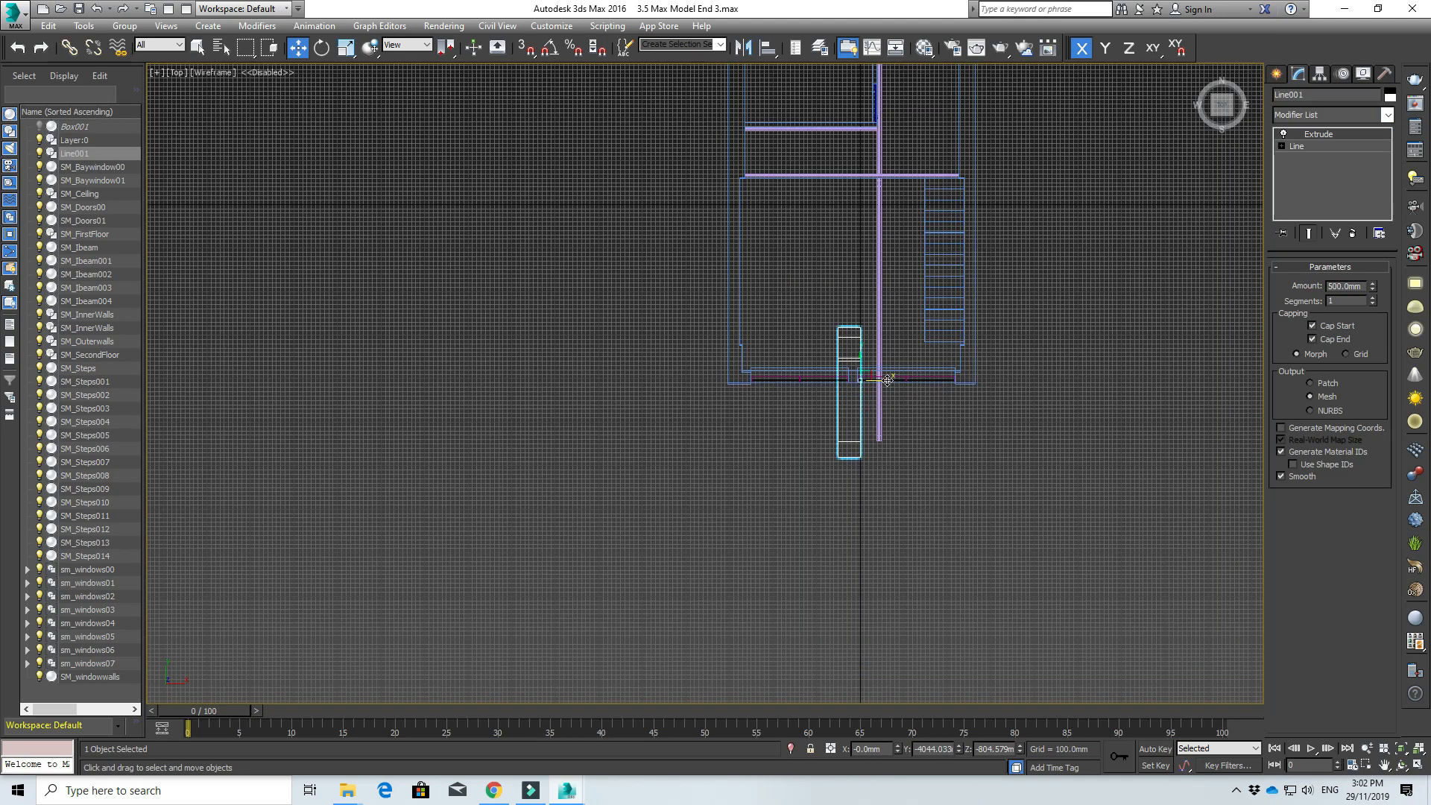
pyautogui.moveTo(895, 380); pyautogui.dragTo(915, 379)
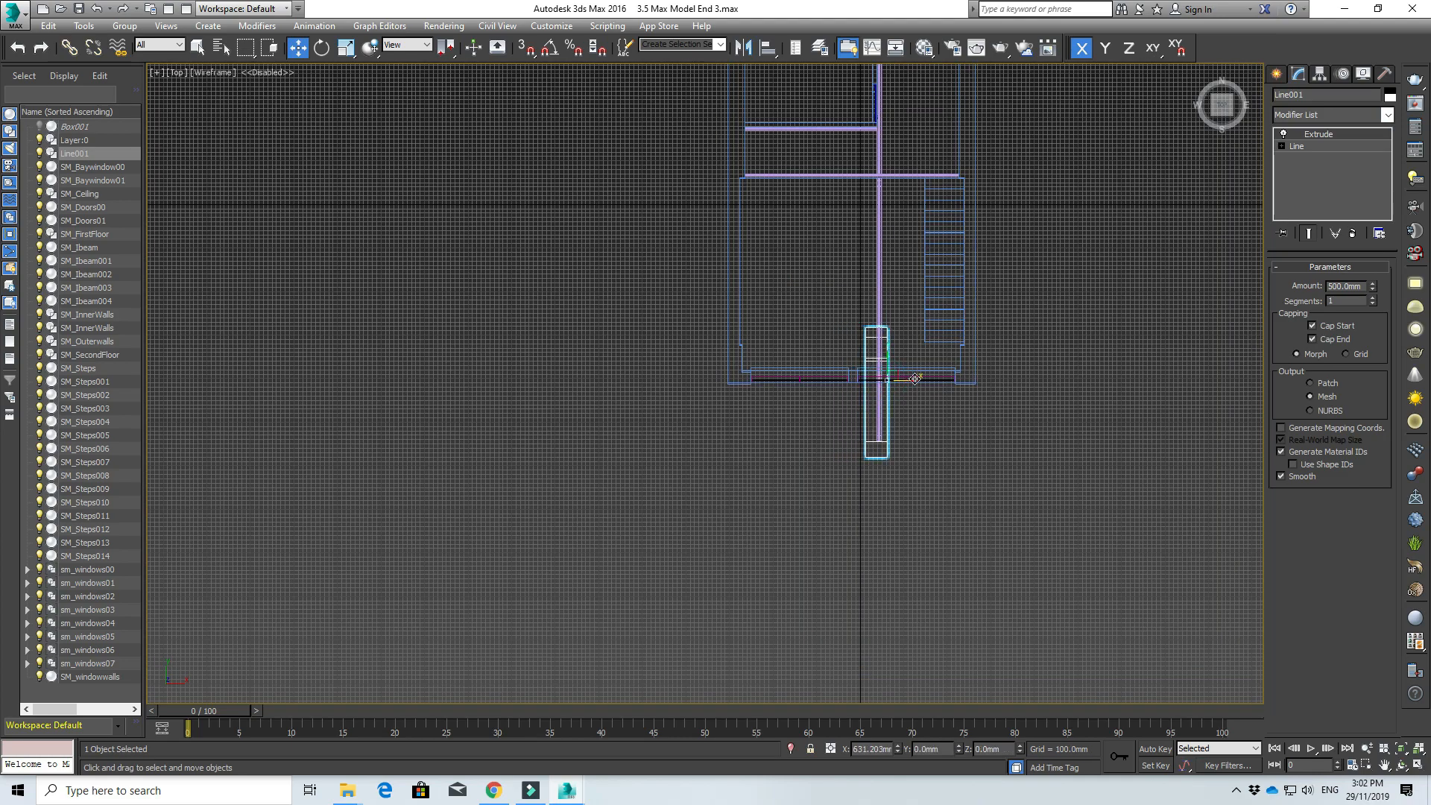
pyautogui.click(713, 481)
# - Select the sloped beam SM_Ibeam004 as the object from which the extruded Line001 is subtracted
pyautogui.keyDown('alt'); pyautogui.moveTo(711, 479); pyautogui.dragTo(766, 426, button='middle'); pyautogui.keyUp('alt')
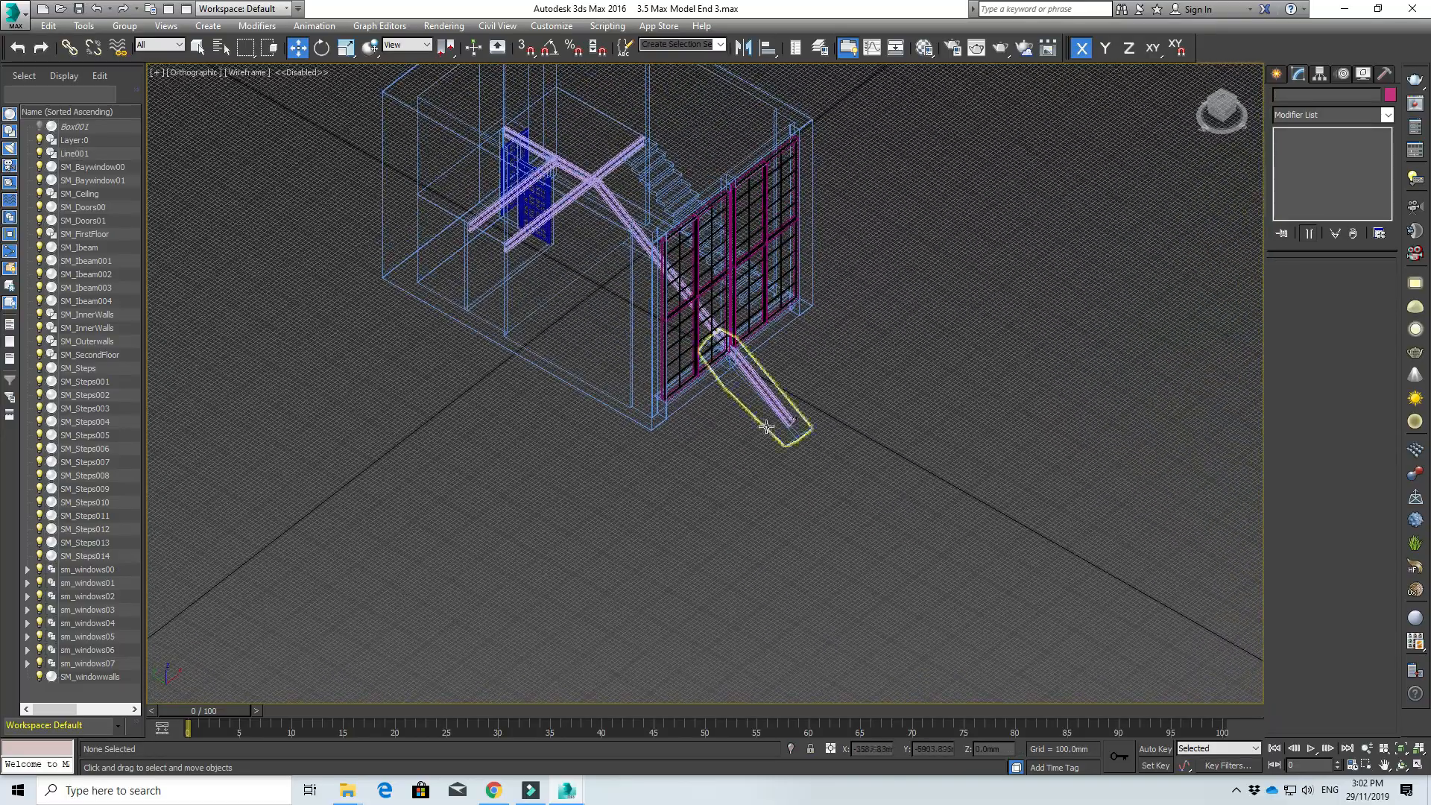
pyautogui.scroll(5, 766, 427)
pyautogui.click(840, 278)
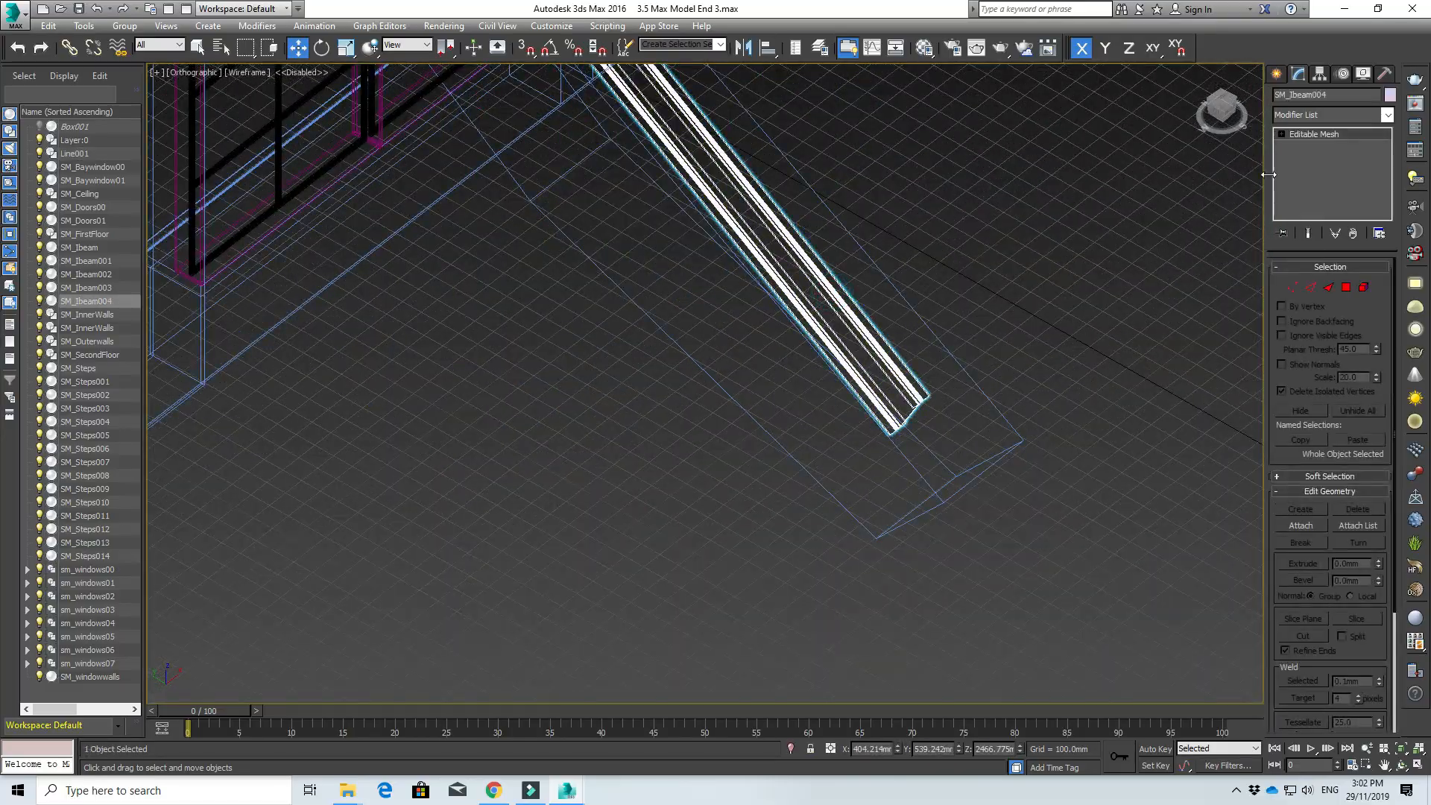
# - Cut the end of SM_Ibeam004 with a Boolean compound object, using Subtraction (A-B) and Line001 as operand B
pyautogui.click(1280, 74)
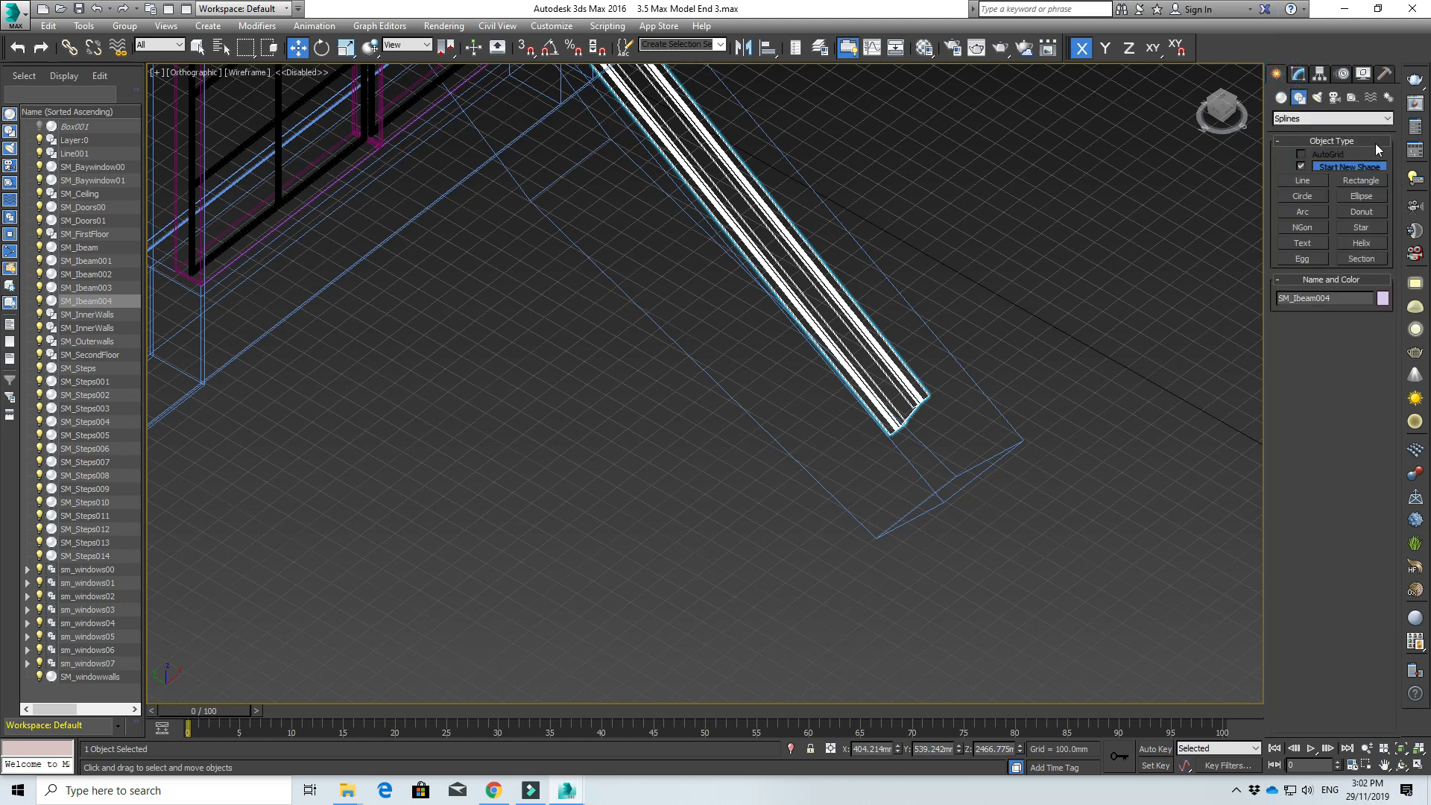
pyautogui.click(1329, 118)
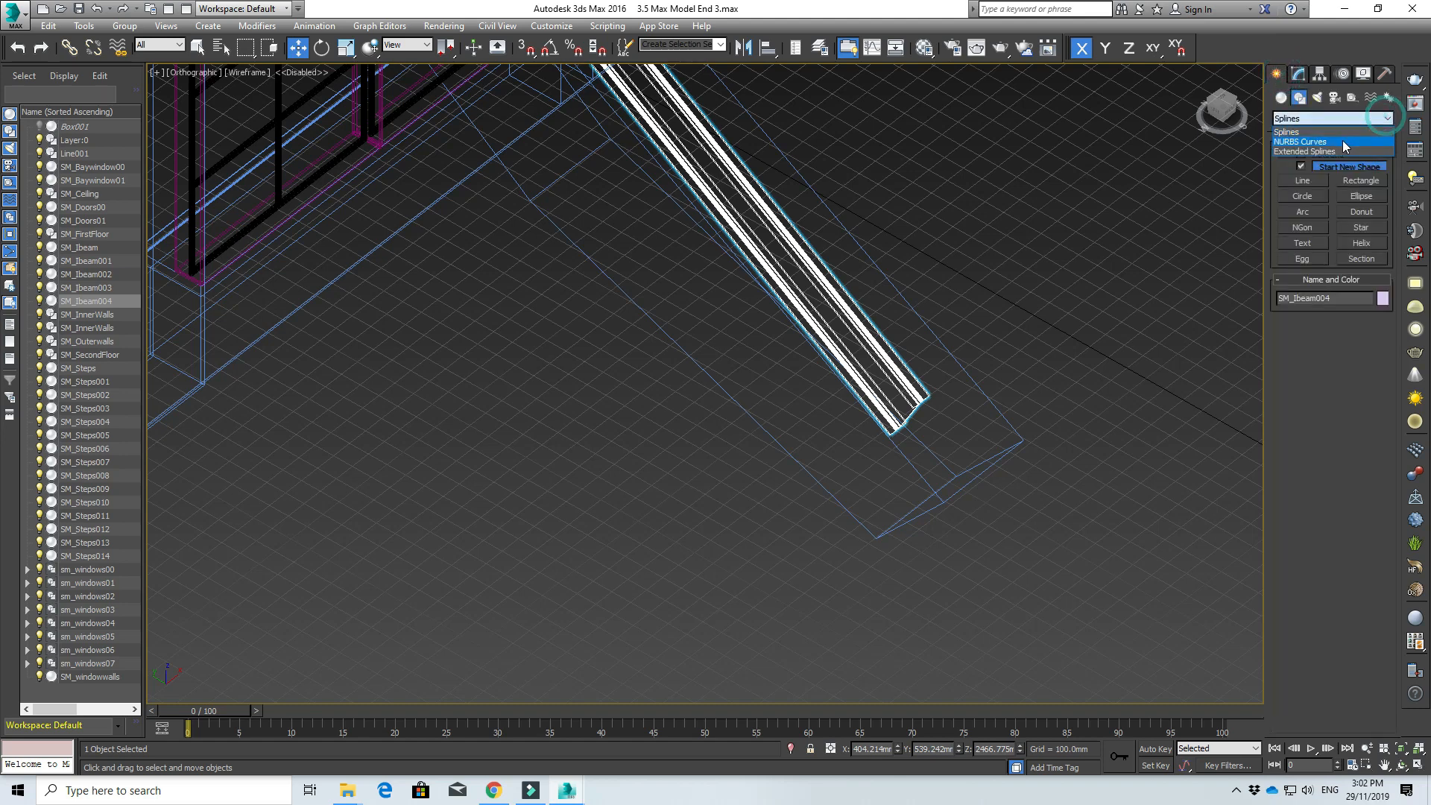
pyautogui.click(1299, 97)
pyautogui.click(1388, 117)
pyautogui.click(1281, 98)
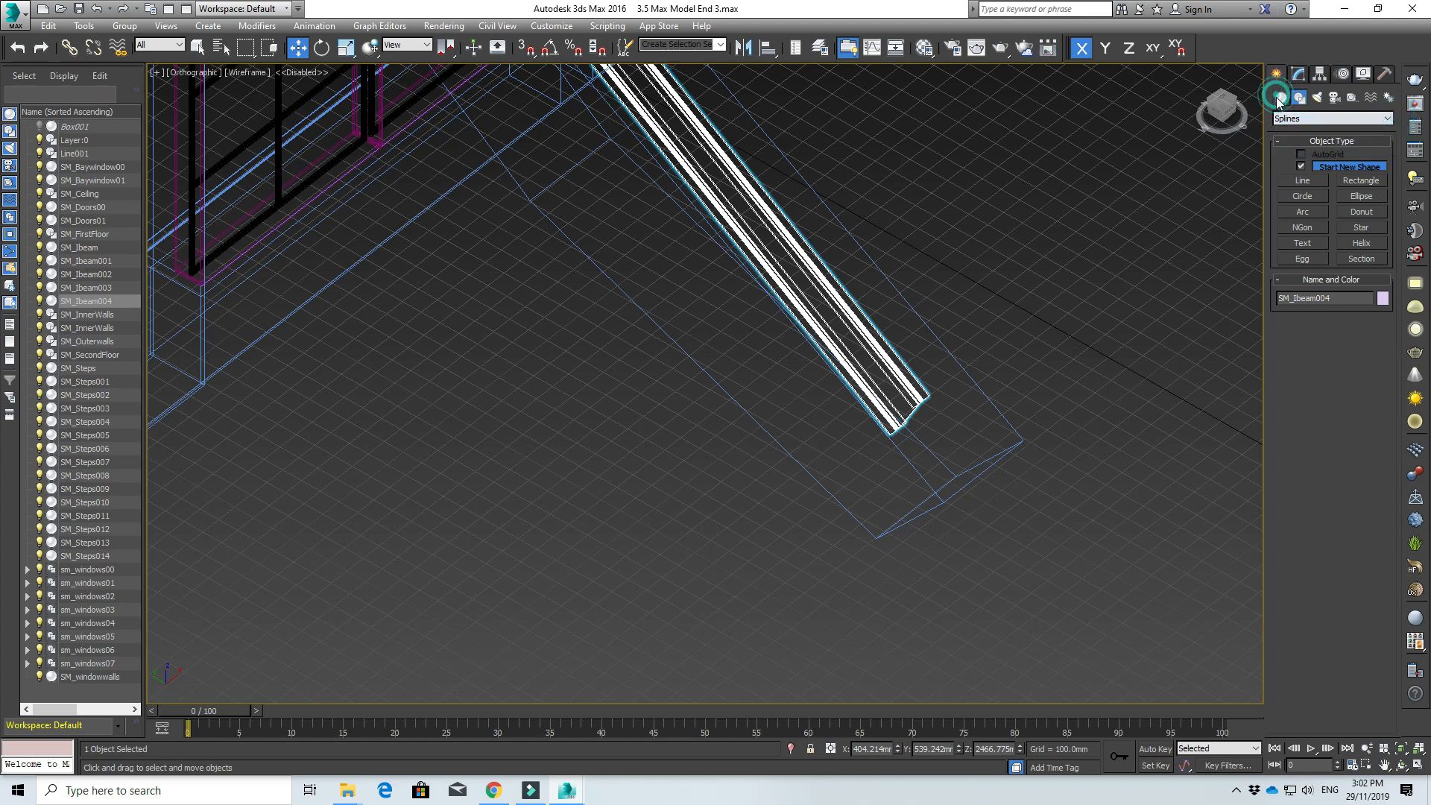
pyautogui.click(1328, 119)
pyautogui.click(1312, 151)
pyautogui.click(1303, 215)
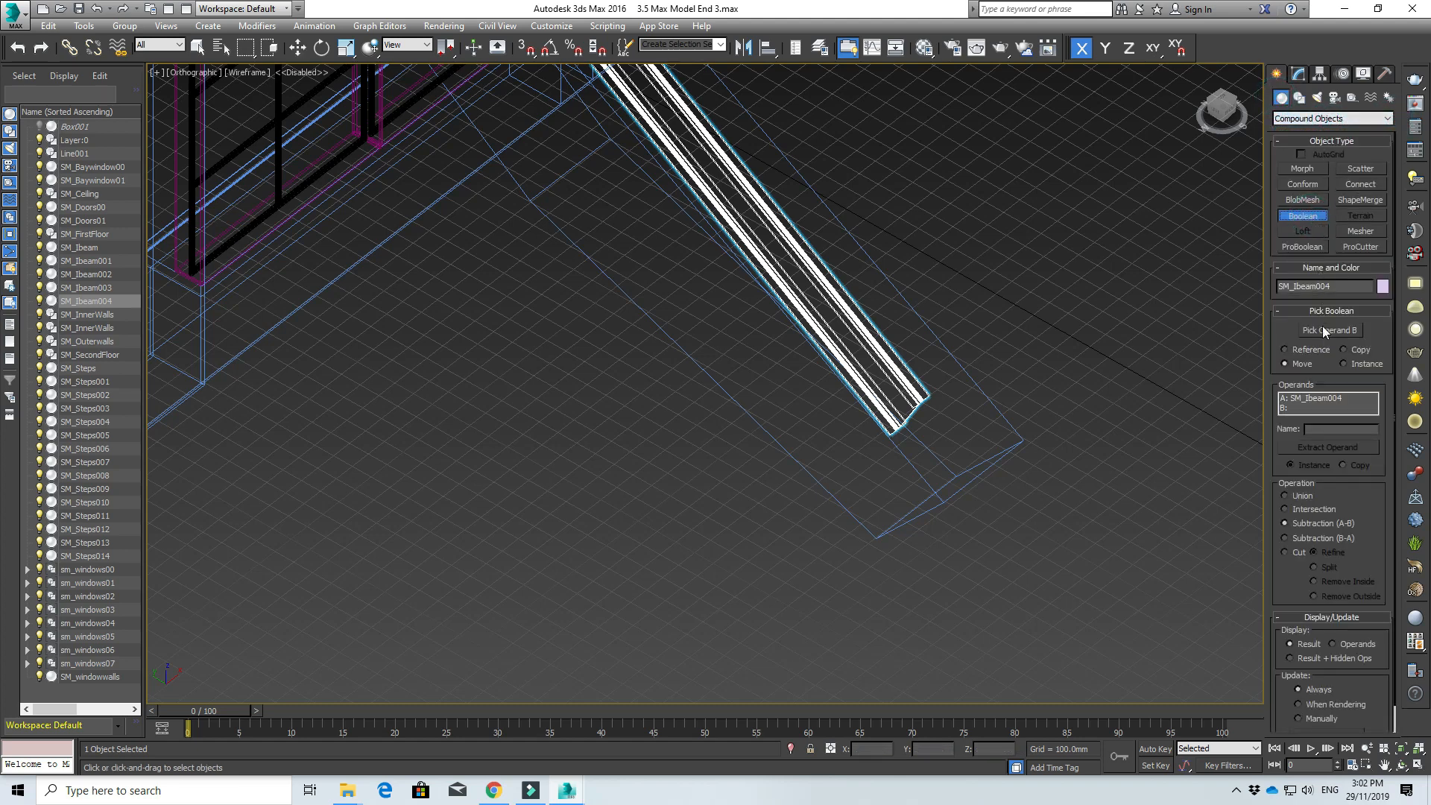
pyautogui.click(1326, 330)
pyautogui.scroll(2, 1000, 402)
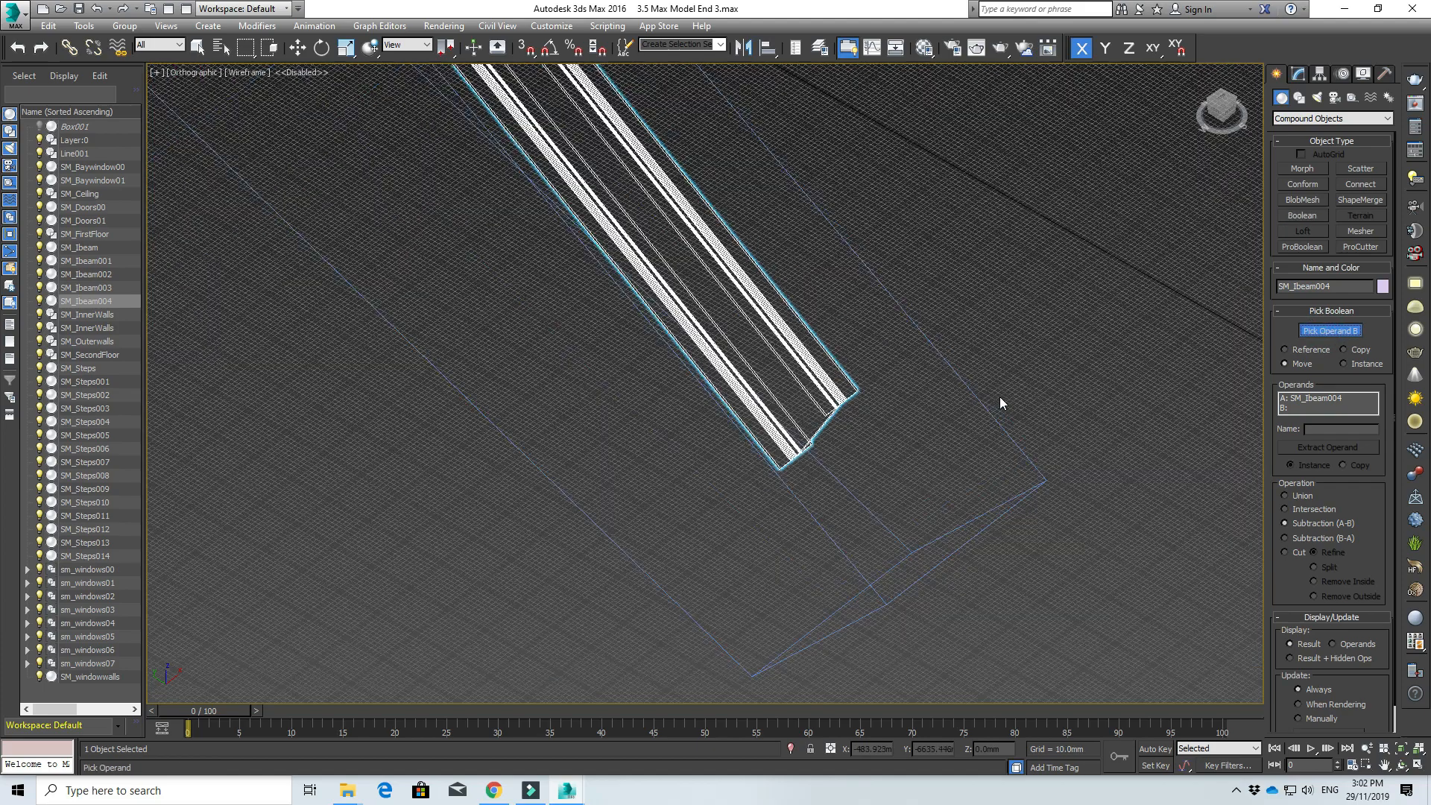
pyautogui.click(940, 354)
pyautogui.scroll(-5, 935, 353)
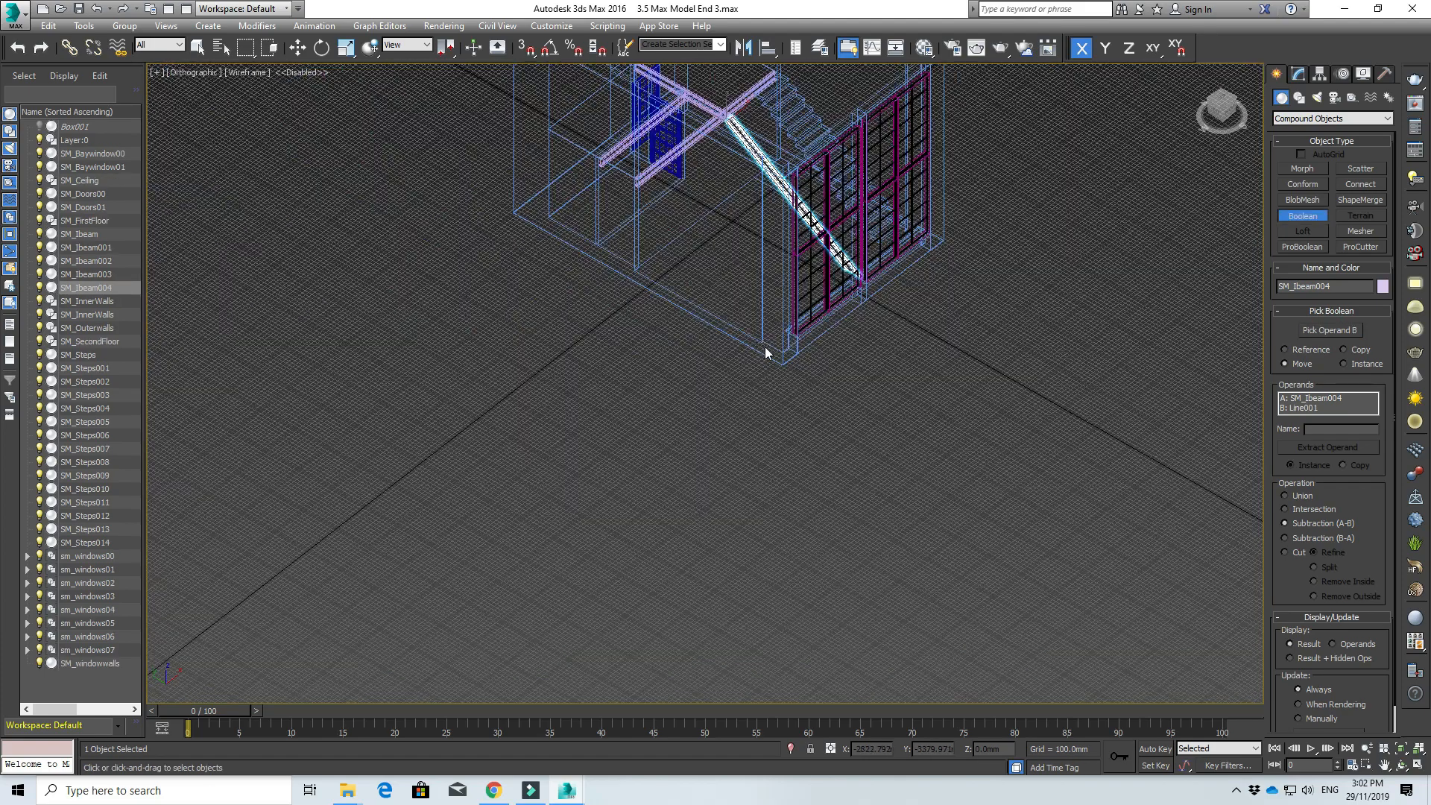
pyautogui.press('l')
pyautogui.scroll(-6, 786, 311)
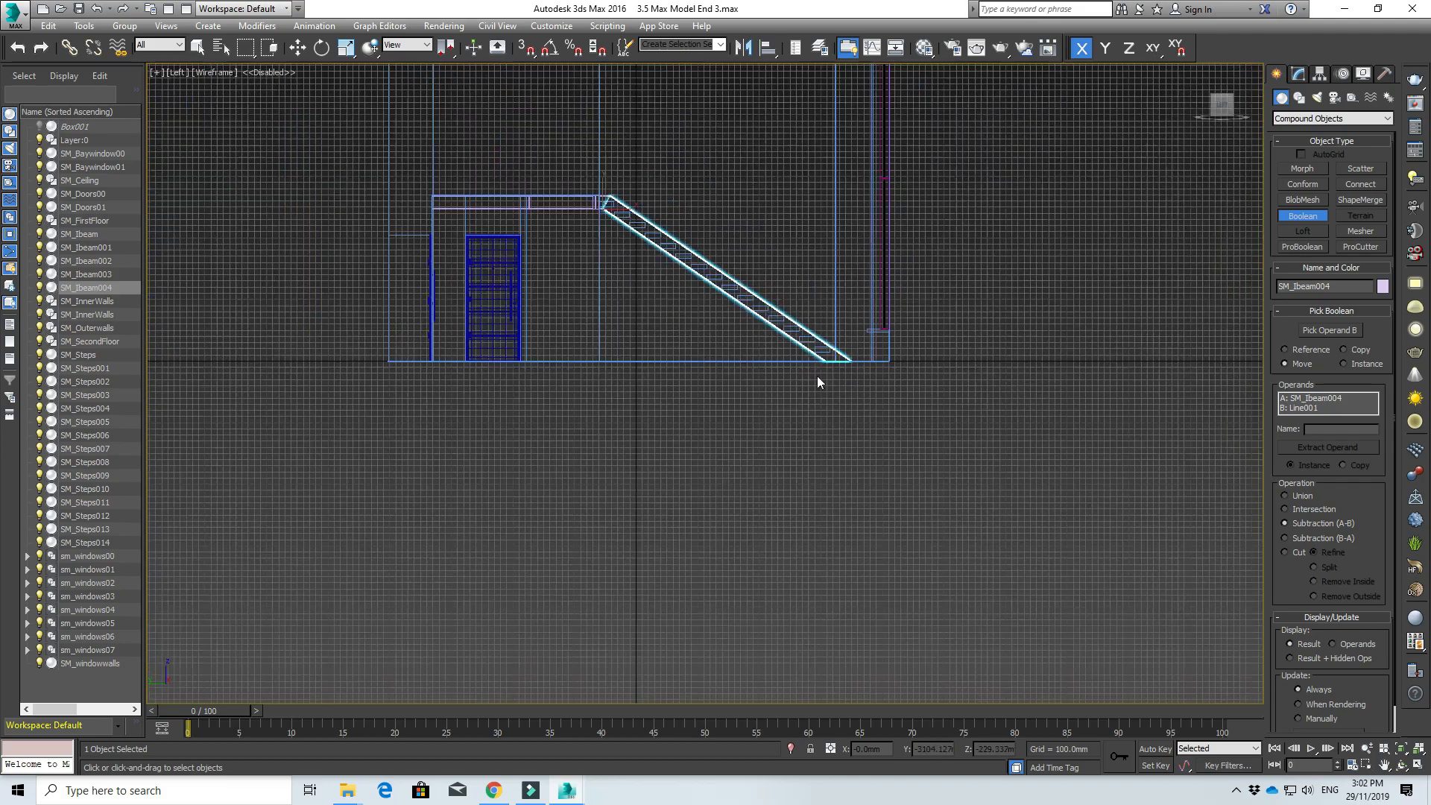
pyautogui.scroll(-2, 817, 377)
pyautogui.scroll(5, 789, 370)
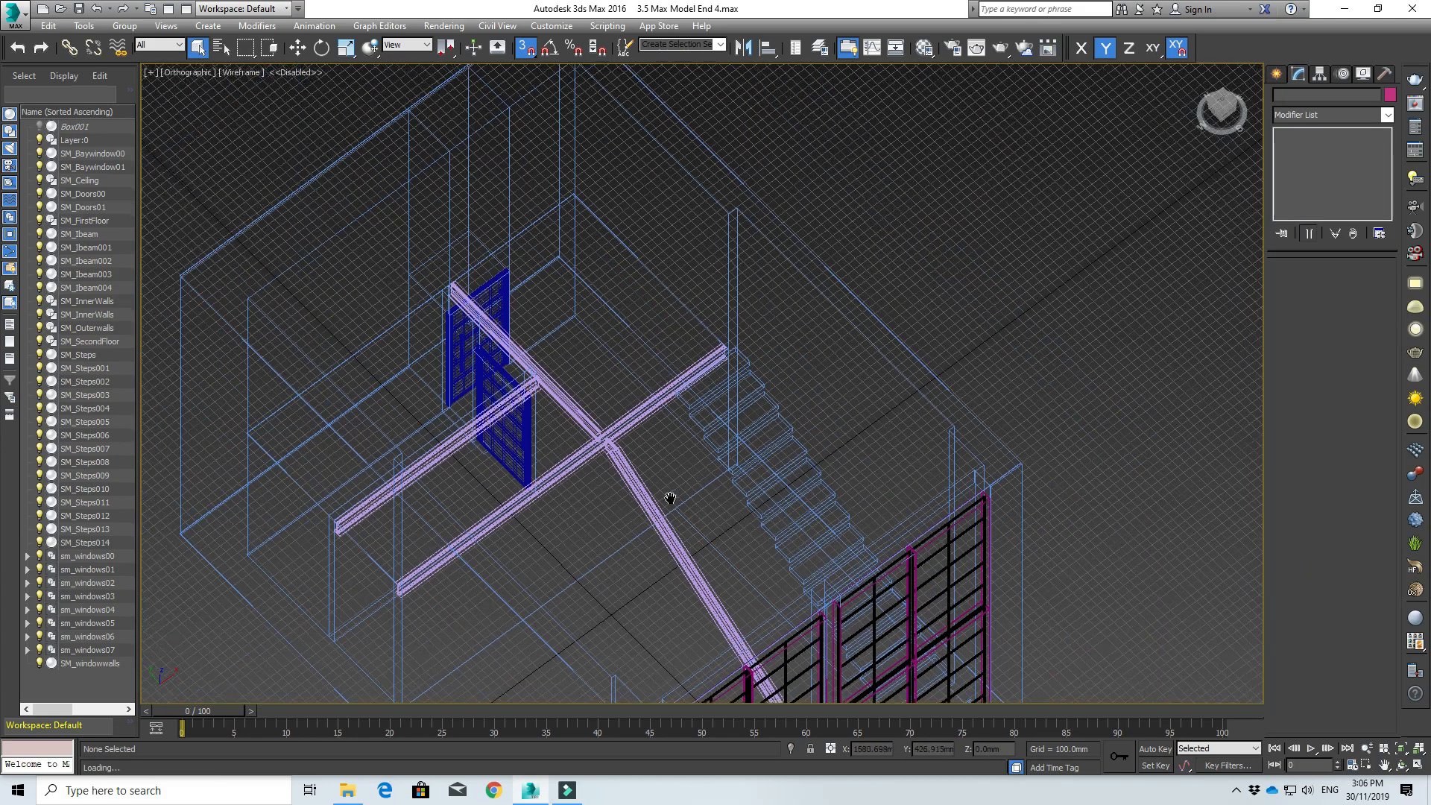
pyautogui.scroll(3, 648, 484)
pyautogui.moveTo(633, 486); pyautogui.dragTo(520, 487, button='middle')
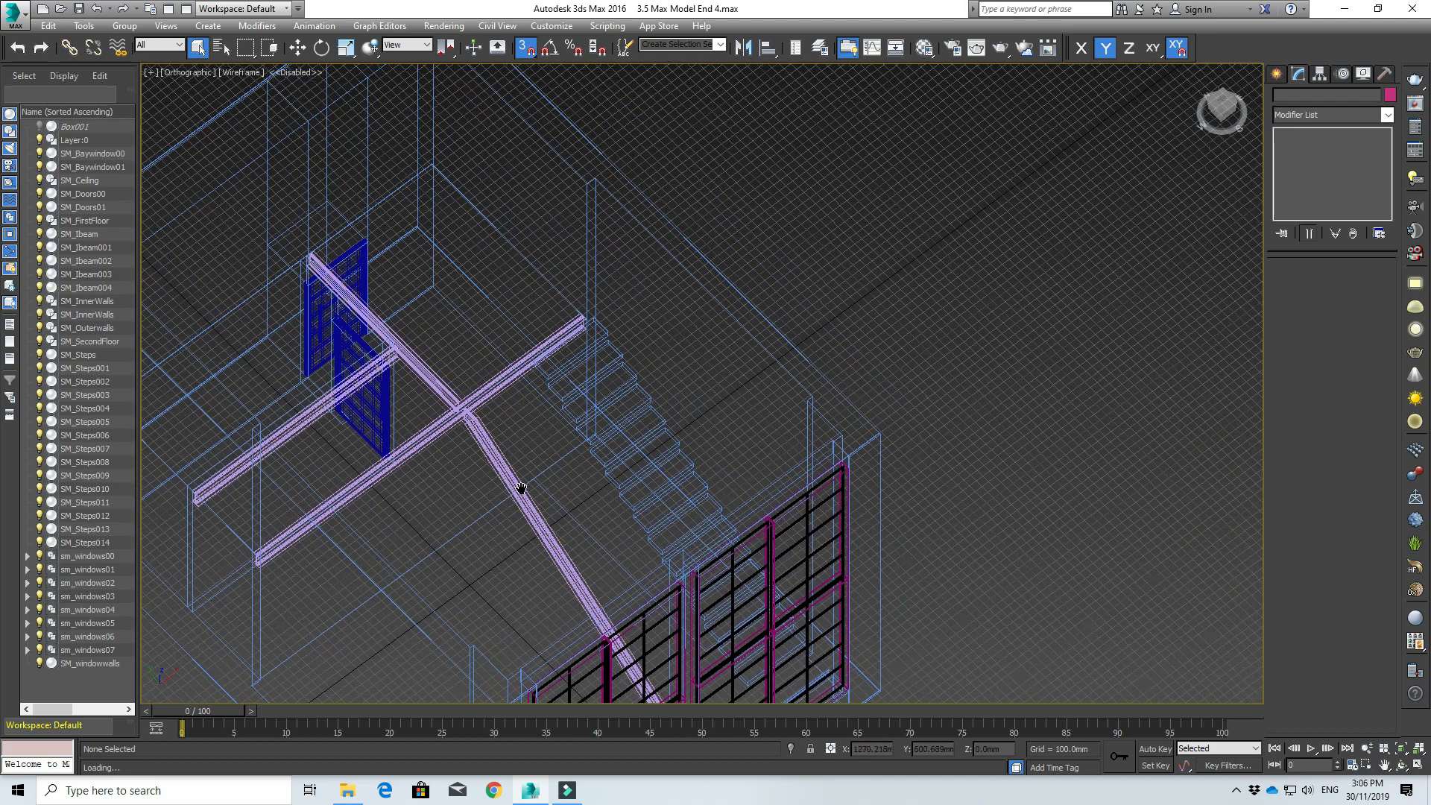
pyautogui.click(478, 429)
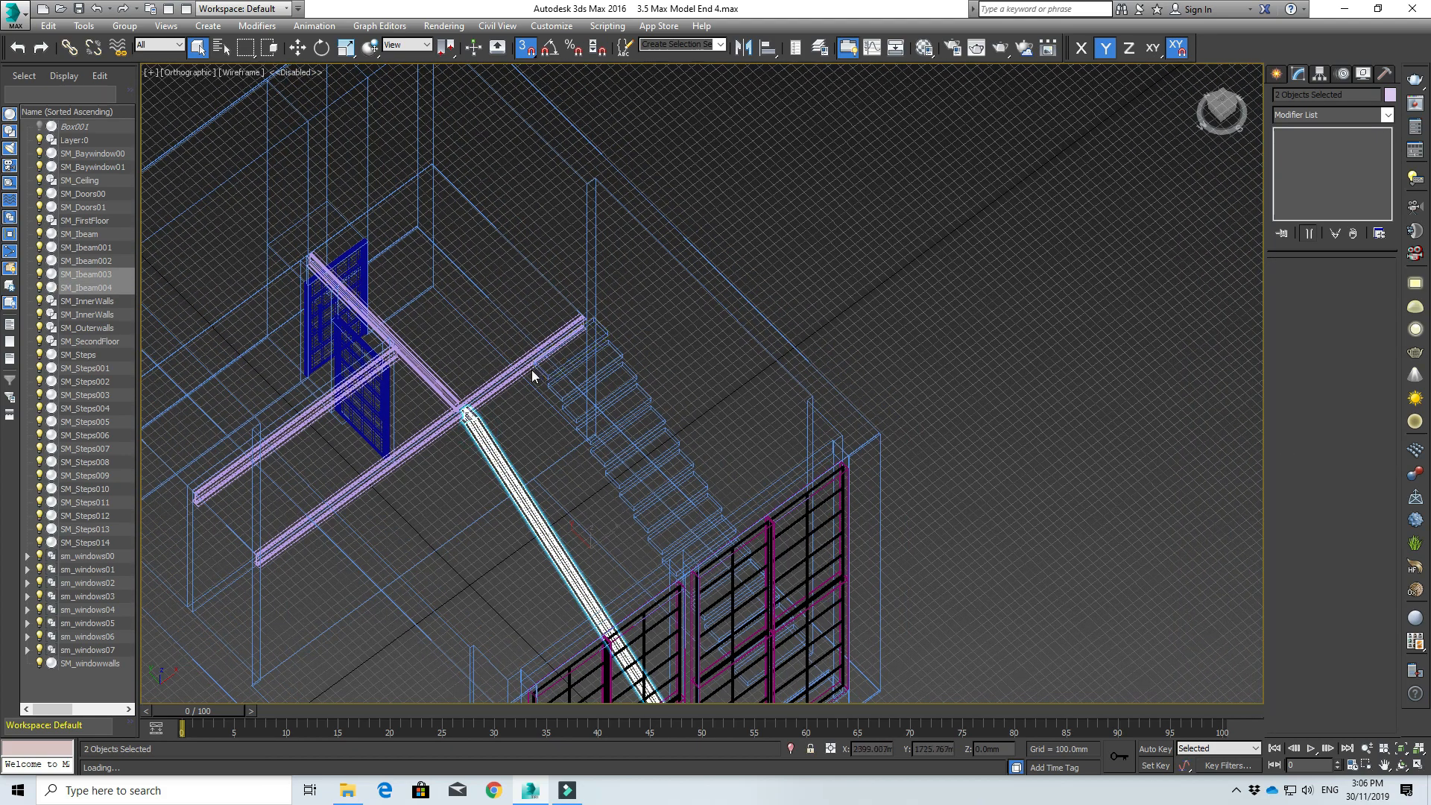
pyautogui.scroll(-3, 587, 465)
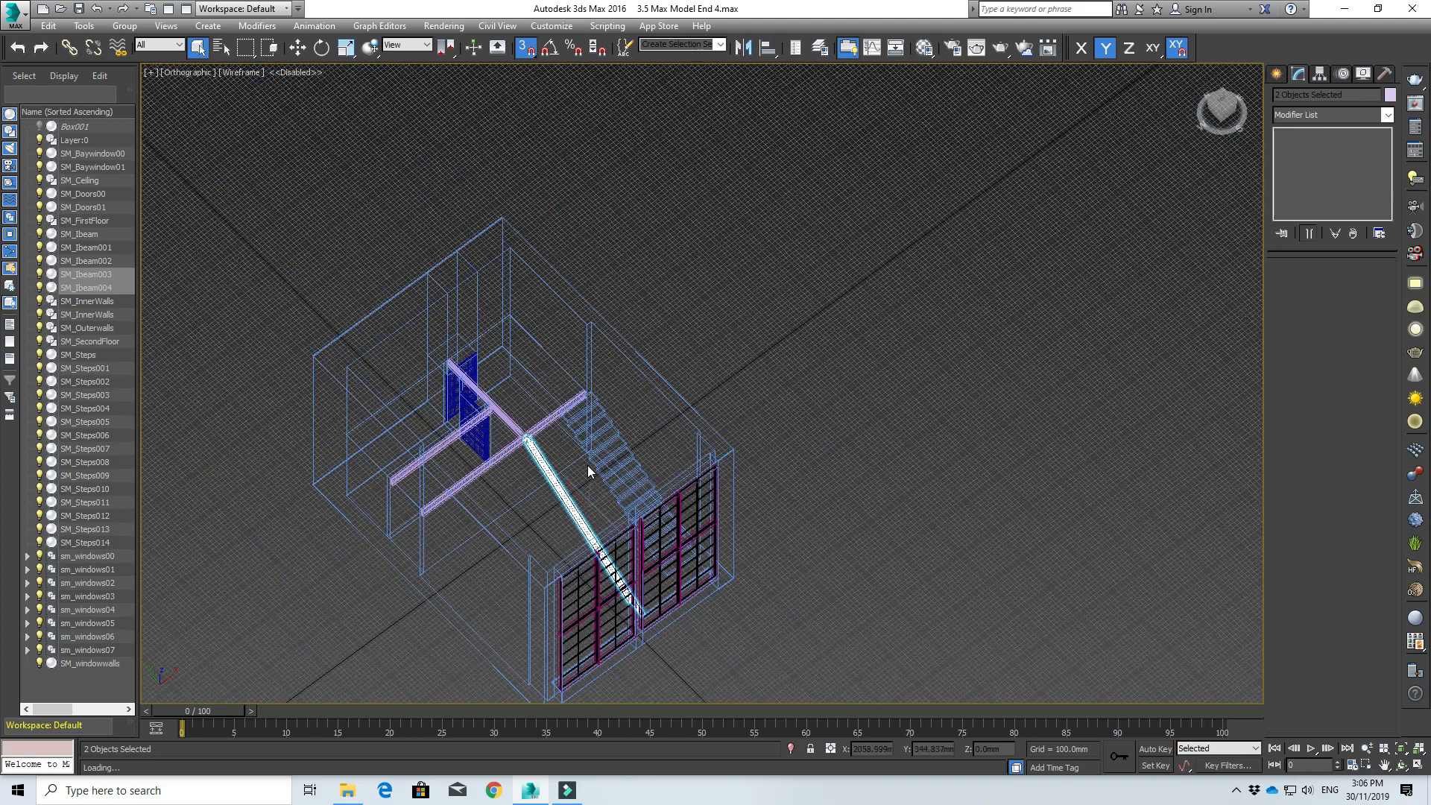
# - In the Top view, apply an Edit Mesh modifier to all the stair steps from SM_Steps to SM_Steps014
pyautogui.press('t')
pyautogui.scroll(-6, 794, 392)
pyautogui.moveTo(784, 439); pyautogui.dragTo(586, 410, button='middle')
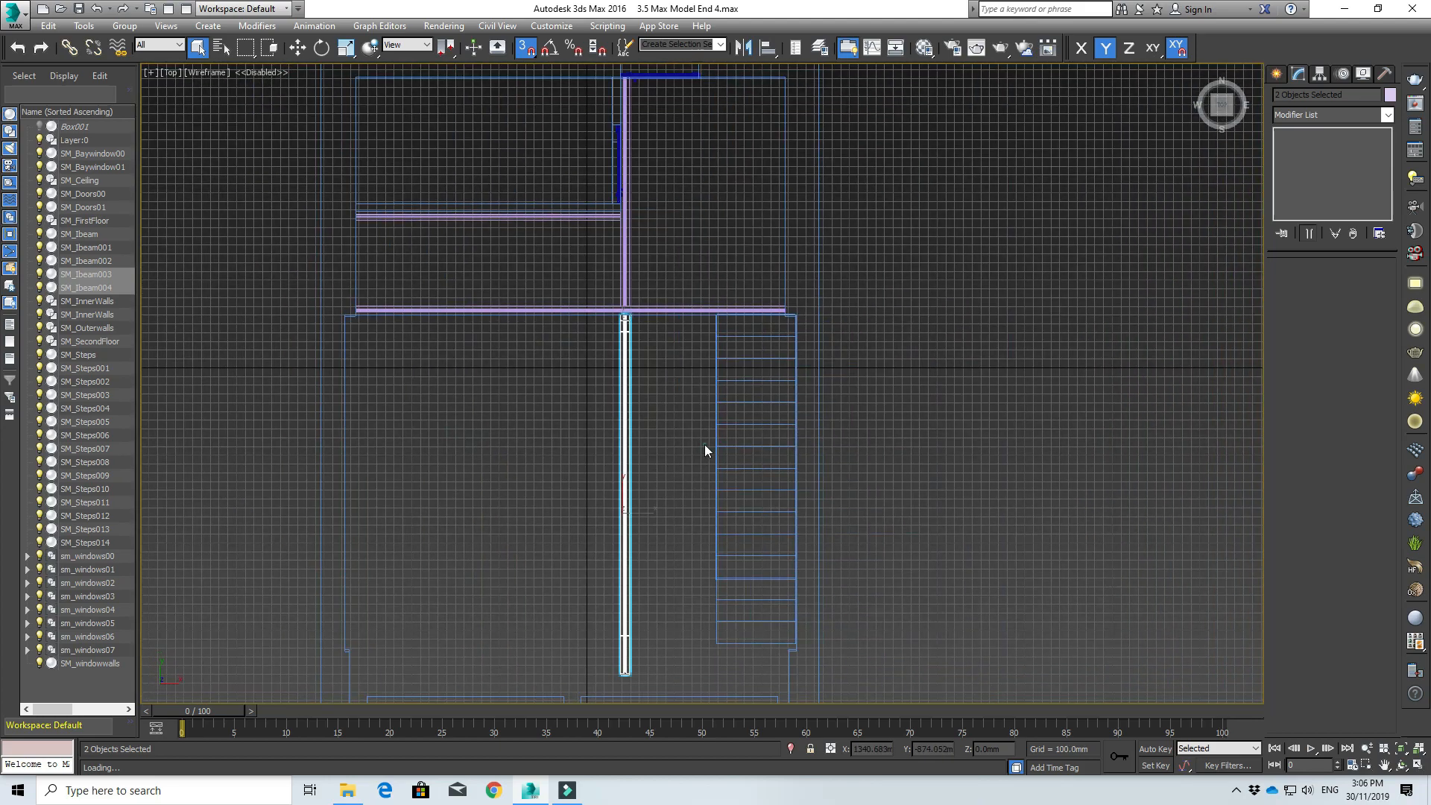
pyautogui.click(704, 445)
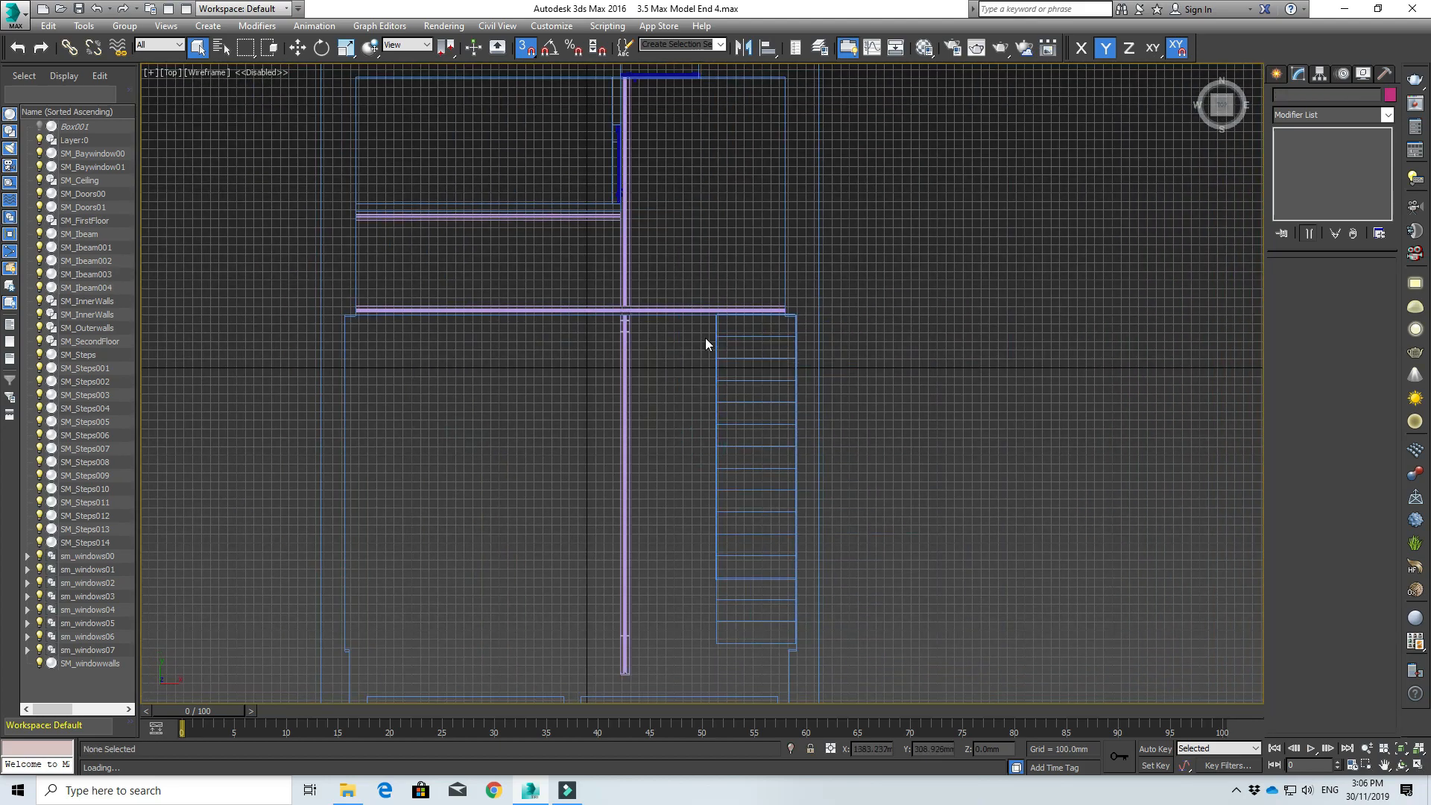
pyautogui.click(754, 332)
pyautogui.keyDown('shift'); pyautogui.click(100, 542); pyautogui.keyUp('shift')
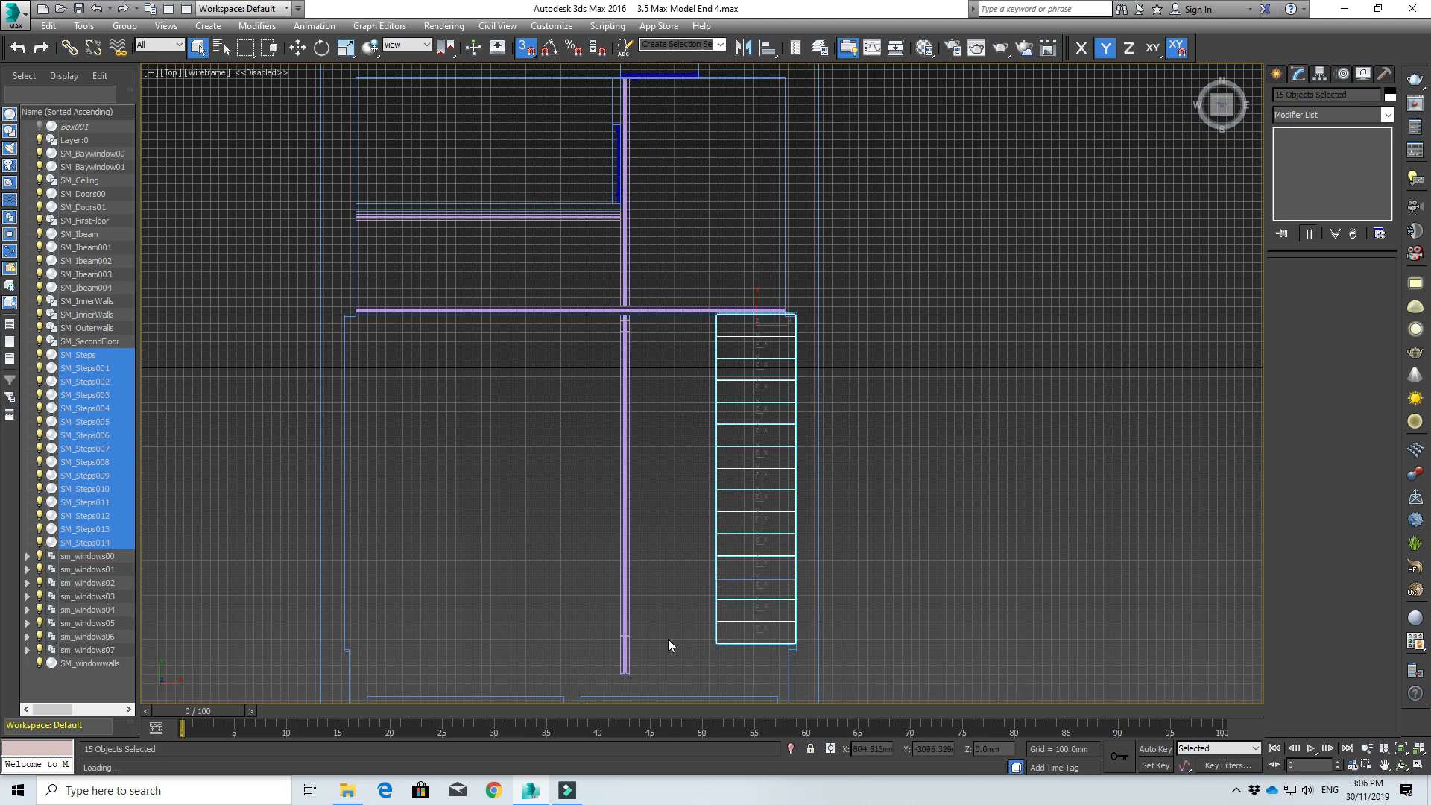
pyautogui.click(1387, 114)
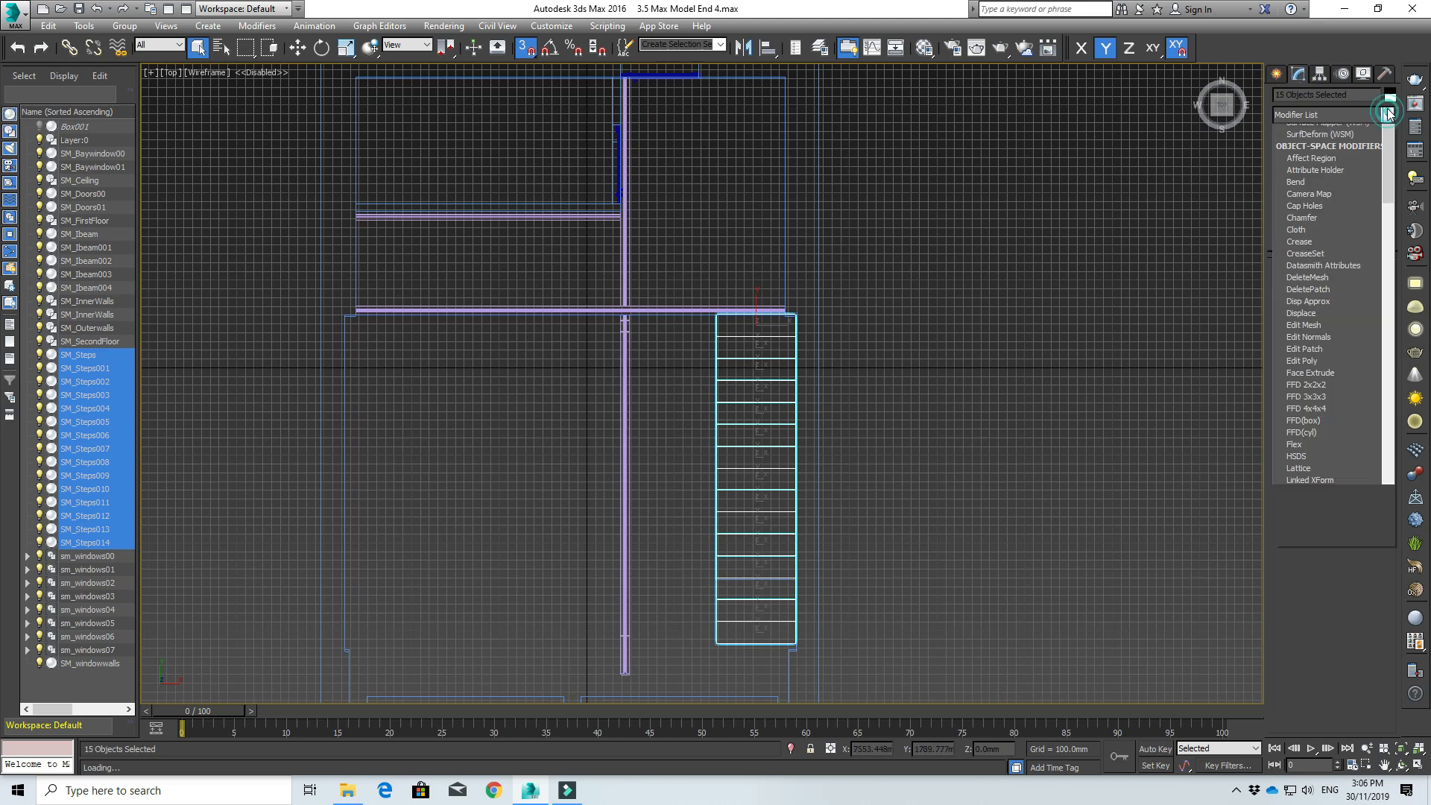
pyautogui.press('e')
pyautogui.click(1304, 131)
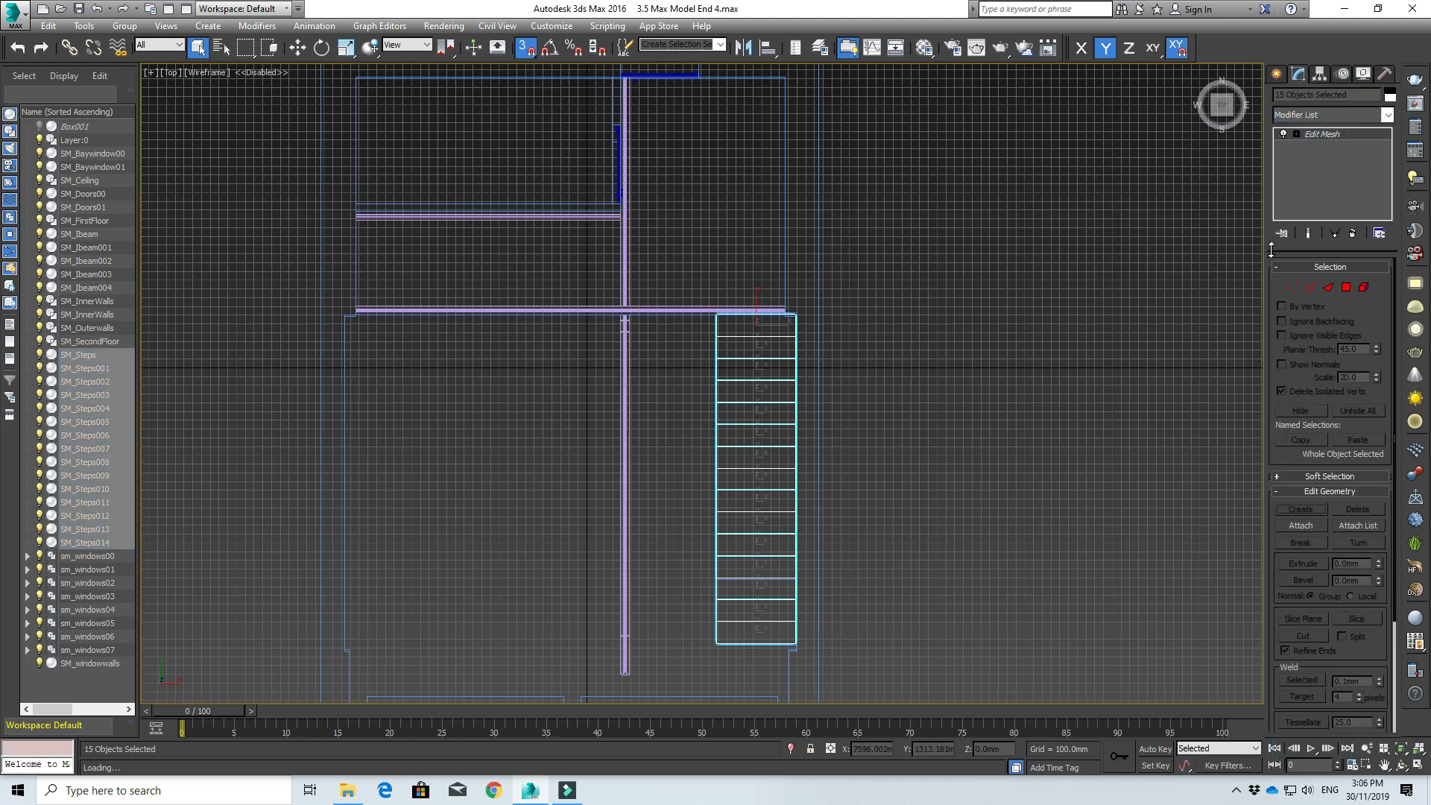
# - Narrow the staircase by moving the steps' vertices on the outer-wall side inward along X
pyautogui.click(1281, 287)
pyautogui.moveTo(771, 291); pyautogui.dragTo(825, 648)
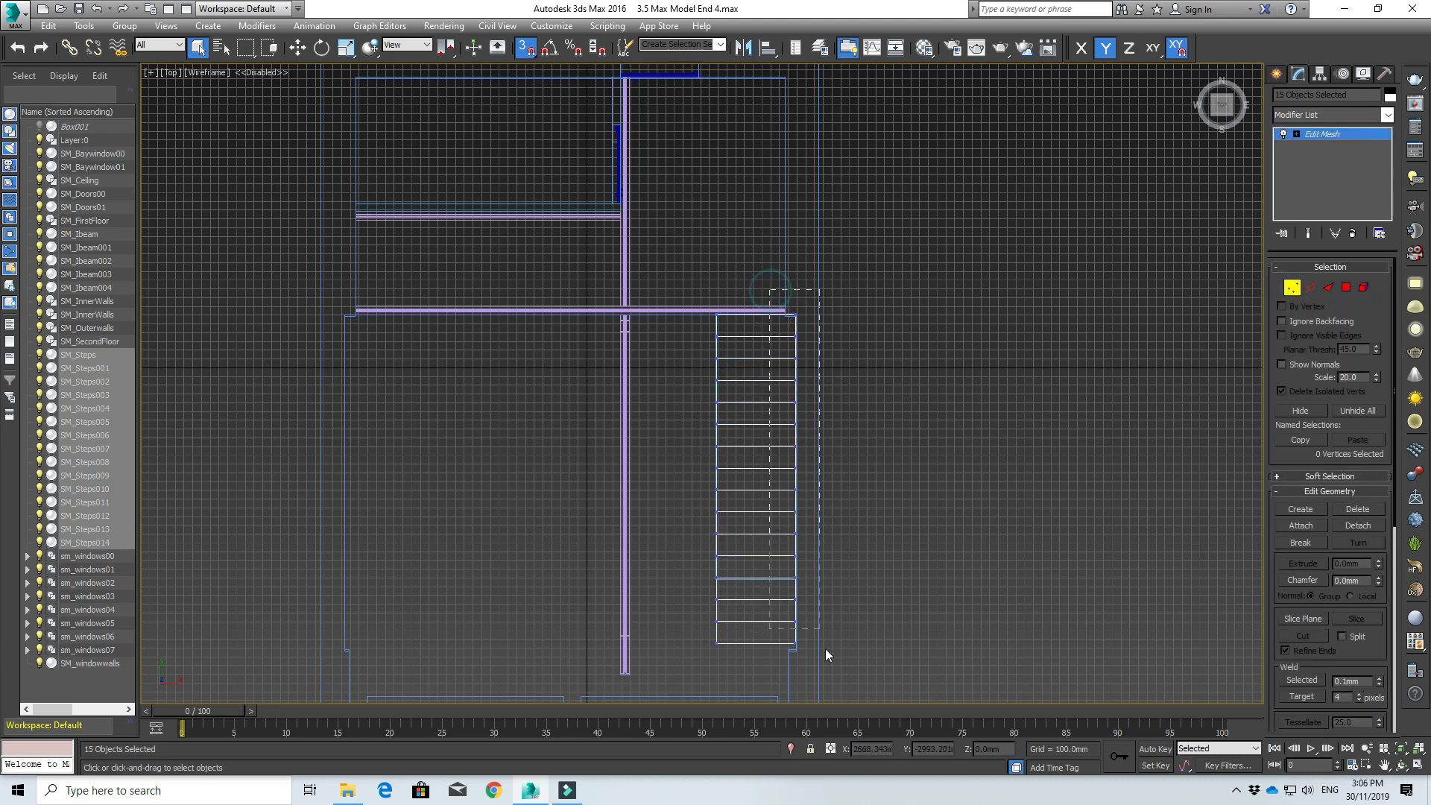
pyautogui.scroll(4, 825, 606)
pyautogui.press('w')
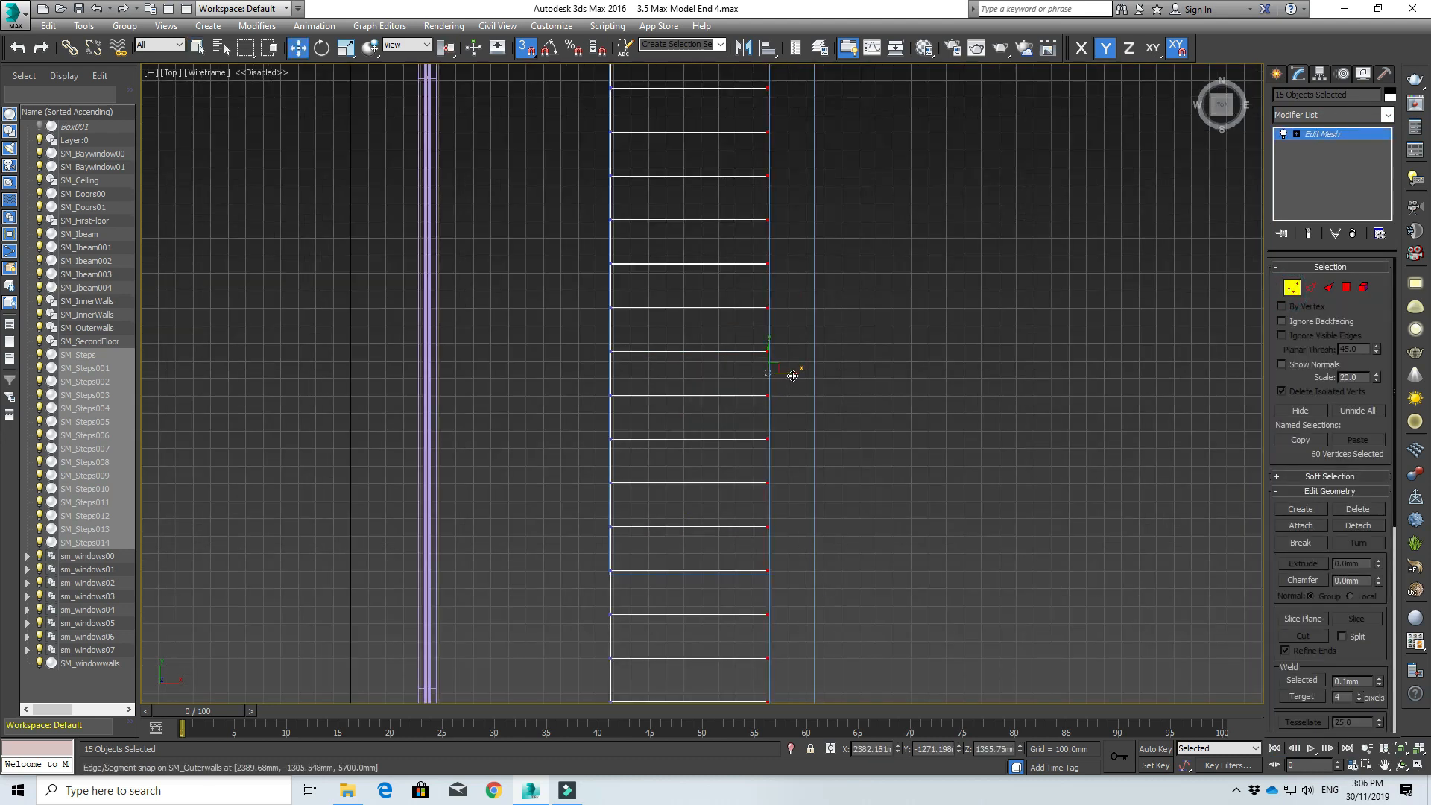
pyautogui.moveTo(770, 373); pyautogui.dragTo(746, 382)
pyautogui.click(903, 340)
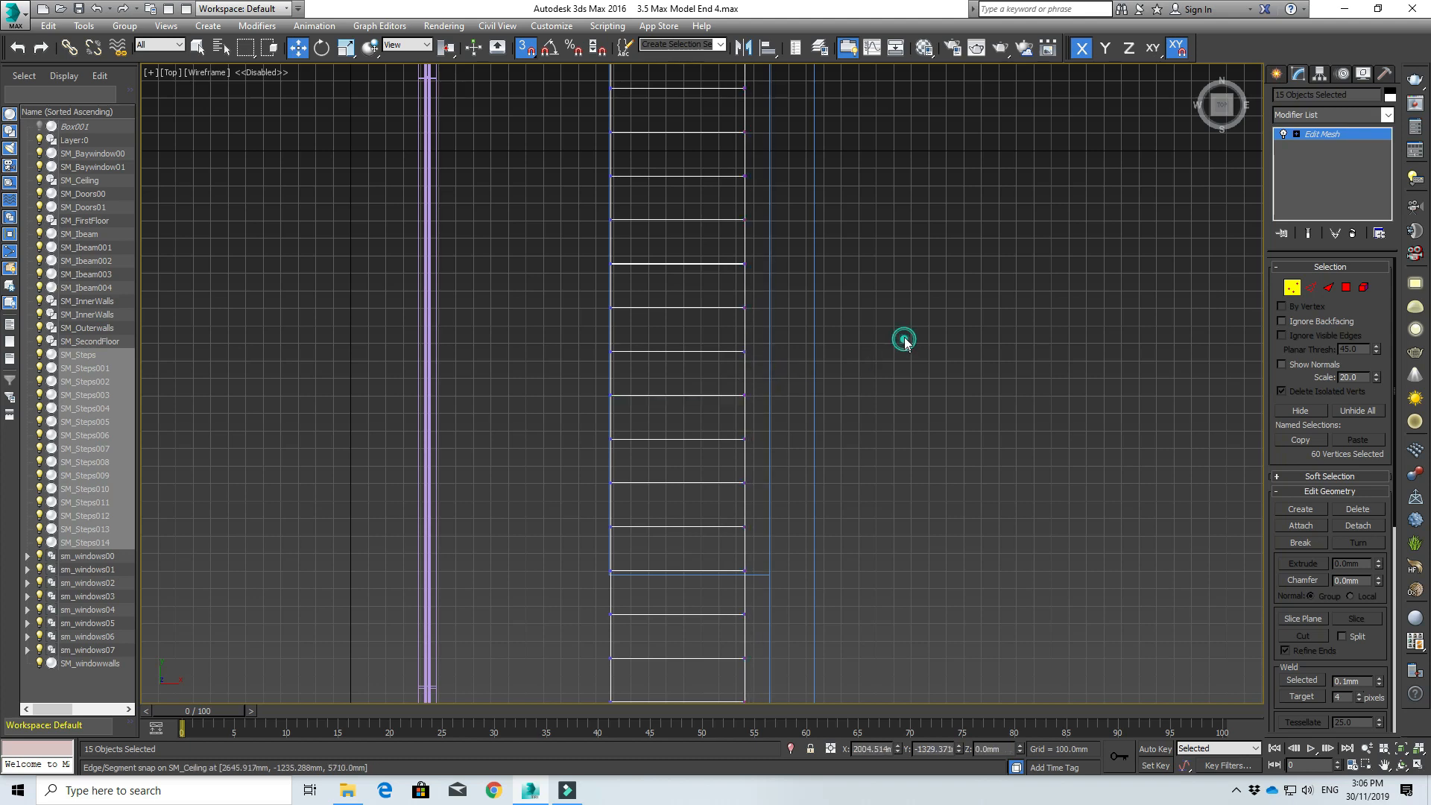
# - Clone the beams SM_Ibeam003 and SM_Ibeam004 as copies
pyautogui.scroll(-4, 916, 313)
pyautogui.moveTo(929, 285); pyautogui.dragTo(885, 393, button='middle')
pyautogui.scroll(5, 633, 303)
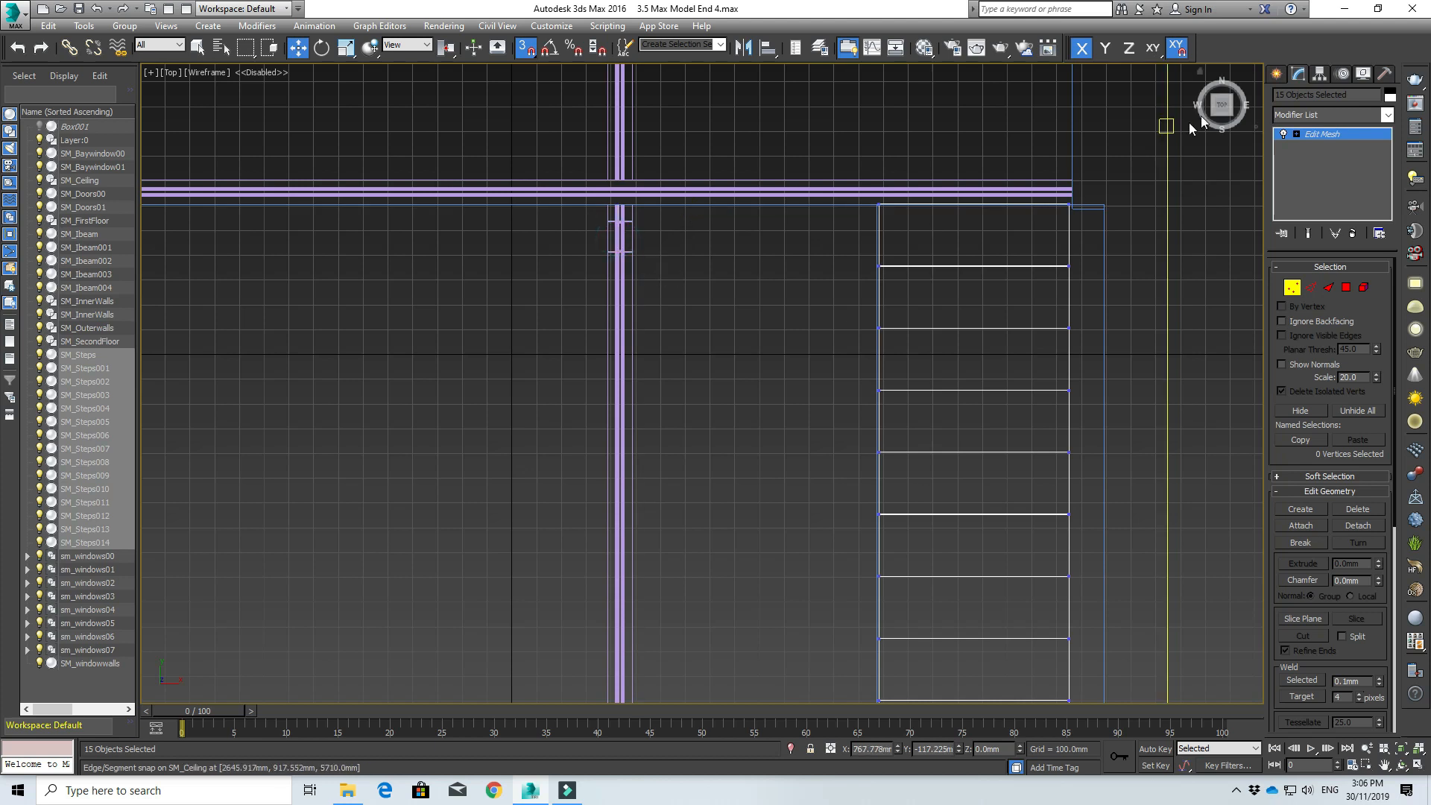
pyautogui.click(1276, 74)
pyautogui.click(619, 230)
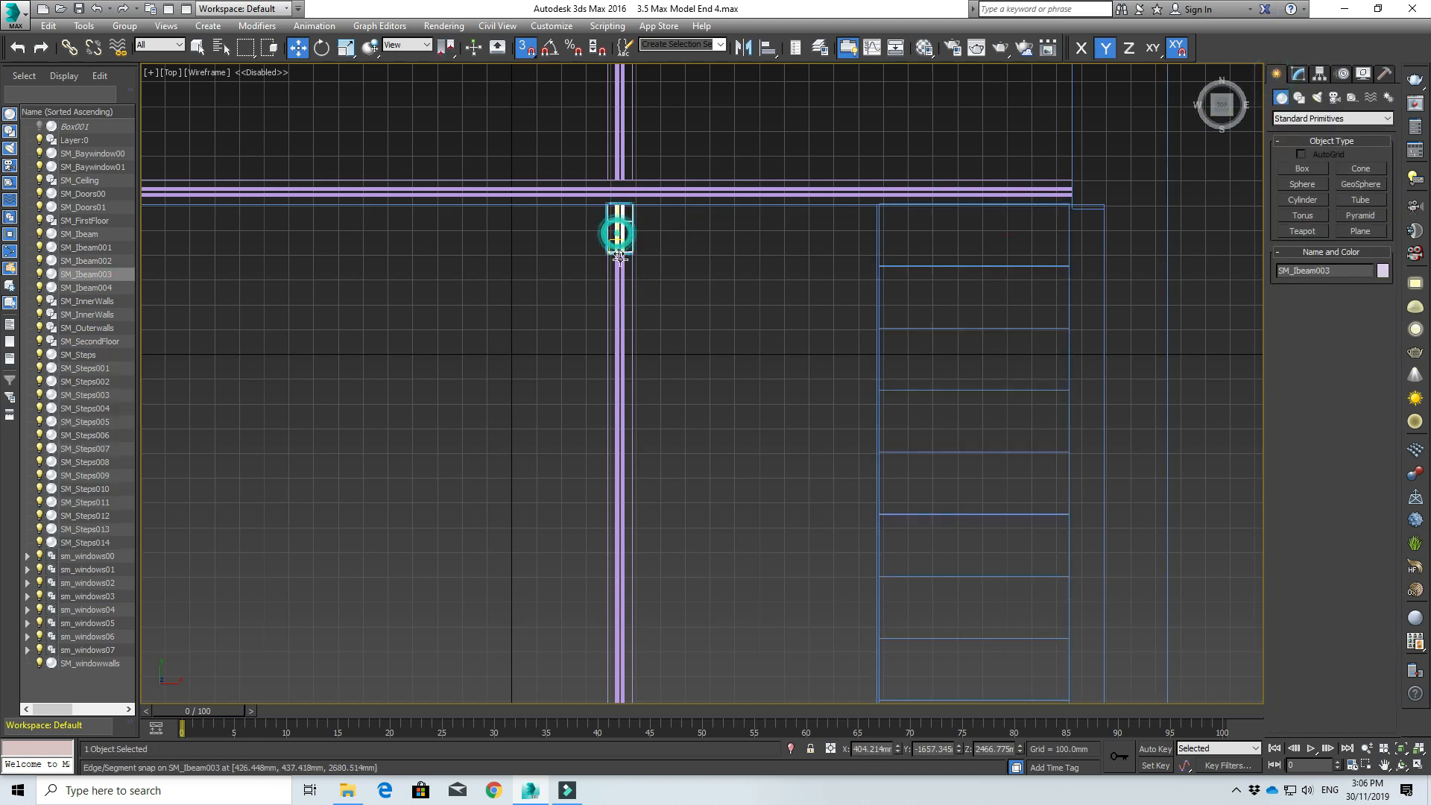
pyautogui.rightClick(622, 265)
pyautogui.click(665, 353)
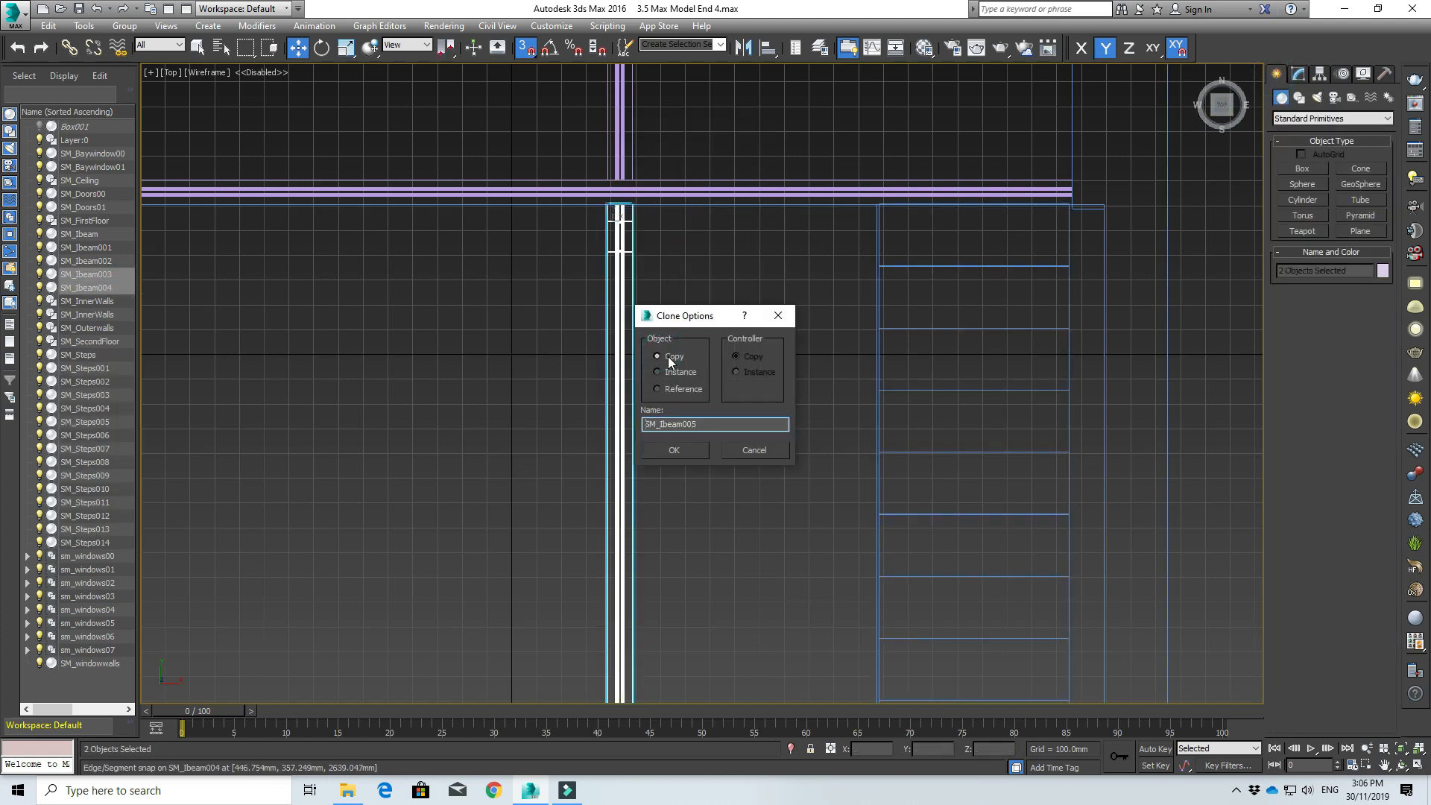
pyautogui.click(674, 450)
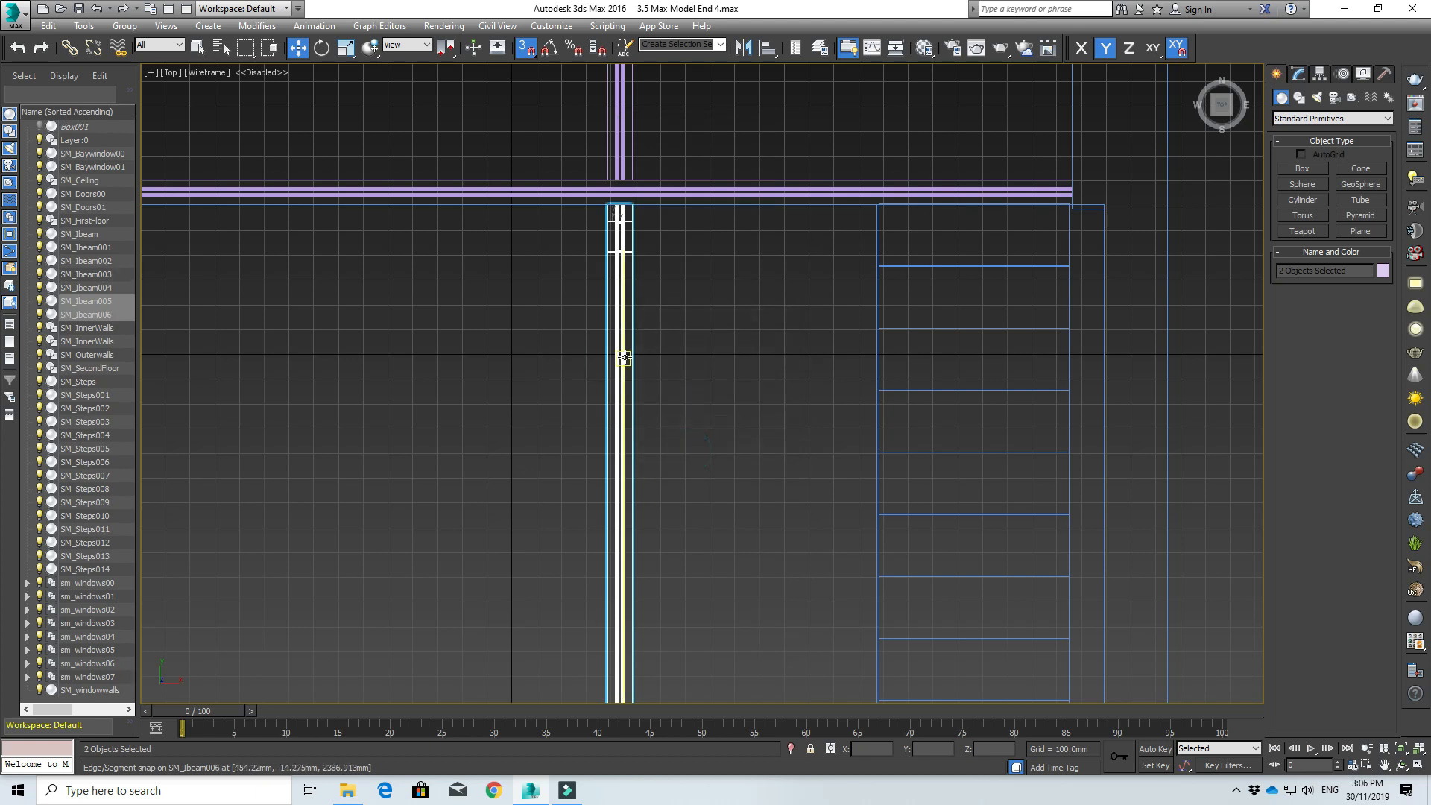
# - Move the two copied beams along X to the outer-wall side of the staircase
pyautogui.scroll(-3, 629, 441)
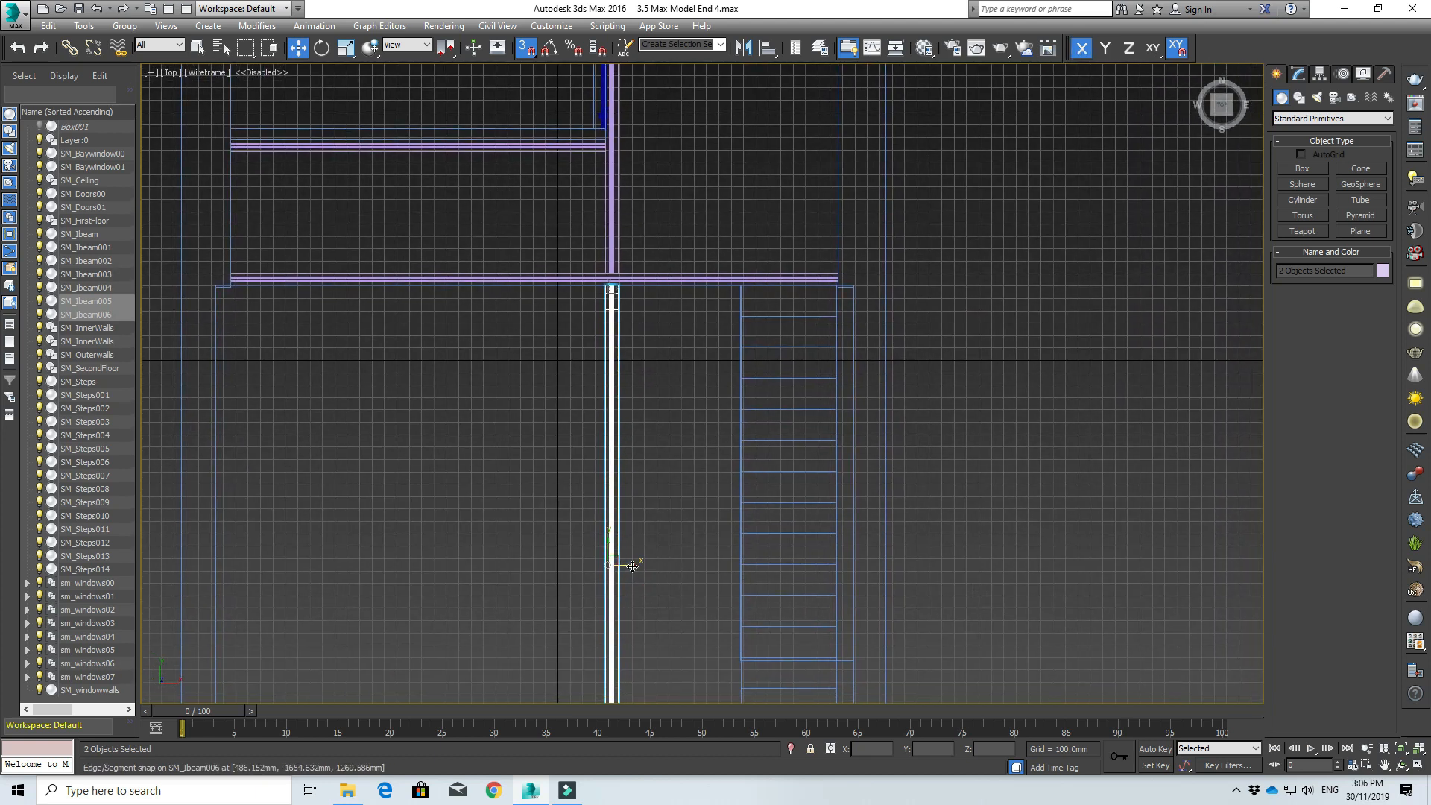
pyautogui.moveTo(632, 567); pyautogui.dragTo(687, 567)
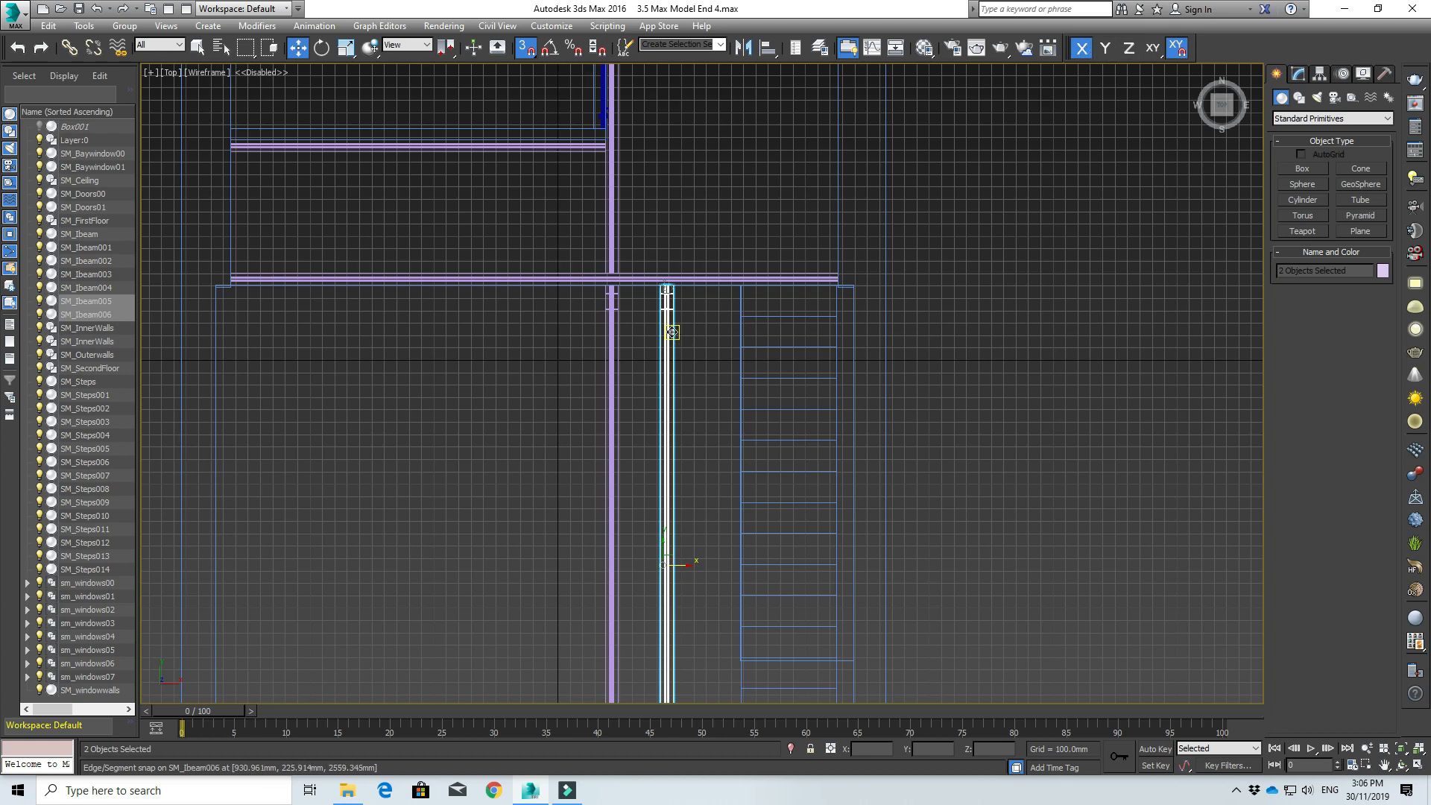
pyautogui.moveTo(673, 333); pyautogui.dragTo(846, 332)
pyautogui.click(702, 353)
pyautogui.scroll(2, 709, 369)
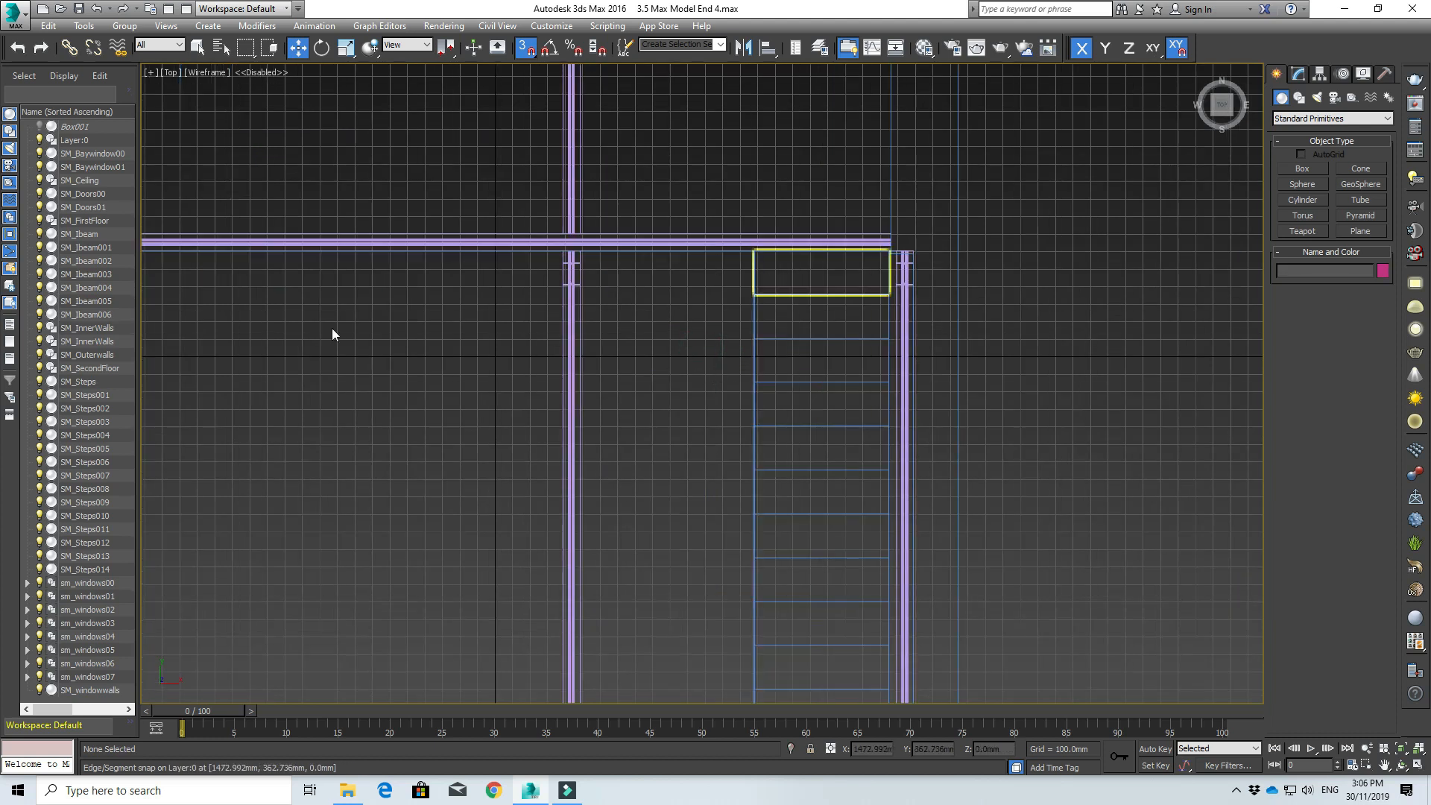
# - Move all the stair steps along X so their outer-wall edge snaps to the web of the copied beam
pyautogui.click(79, 380)
pyautogui.keyDown('shift'); pyautogui.click(96, 568); pyautogui.keyUp('shift')
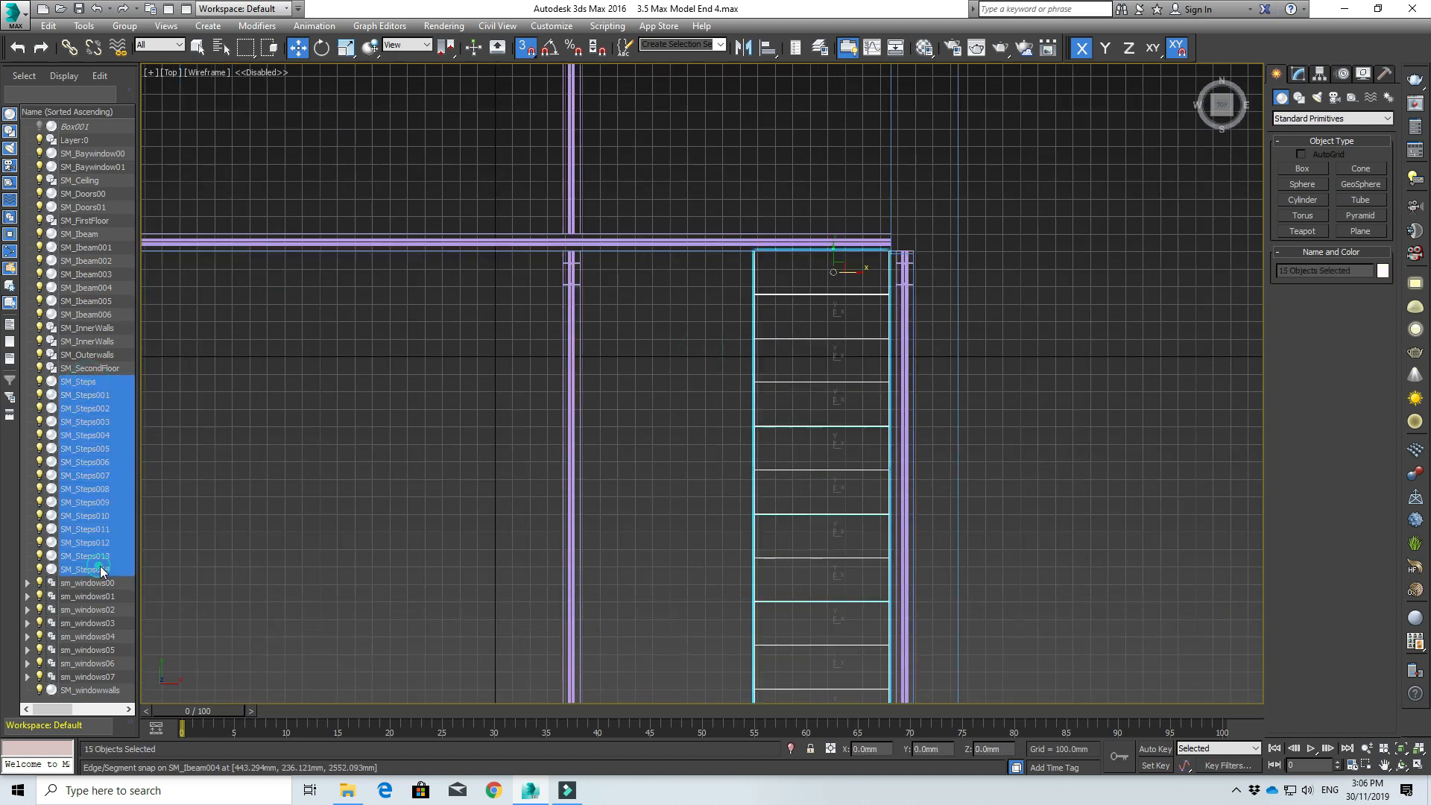
pyautogui.scroll(3, 781, 507)
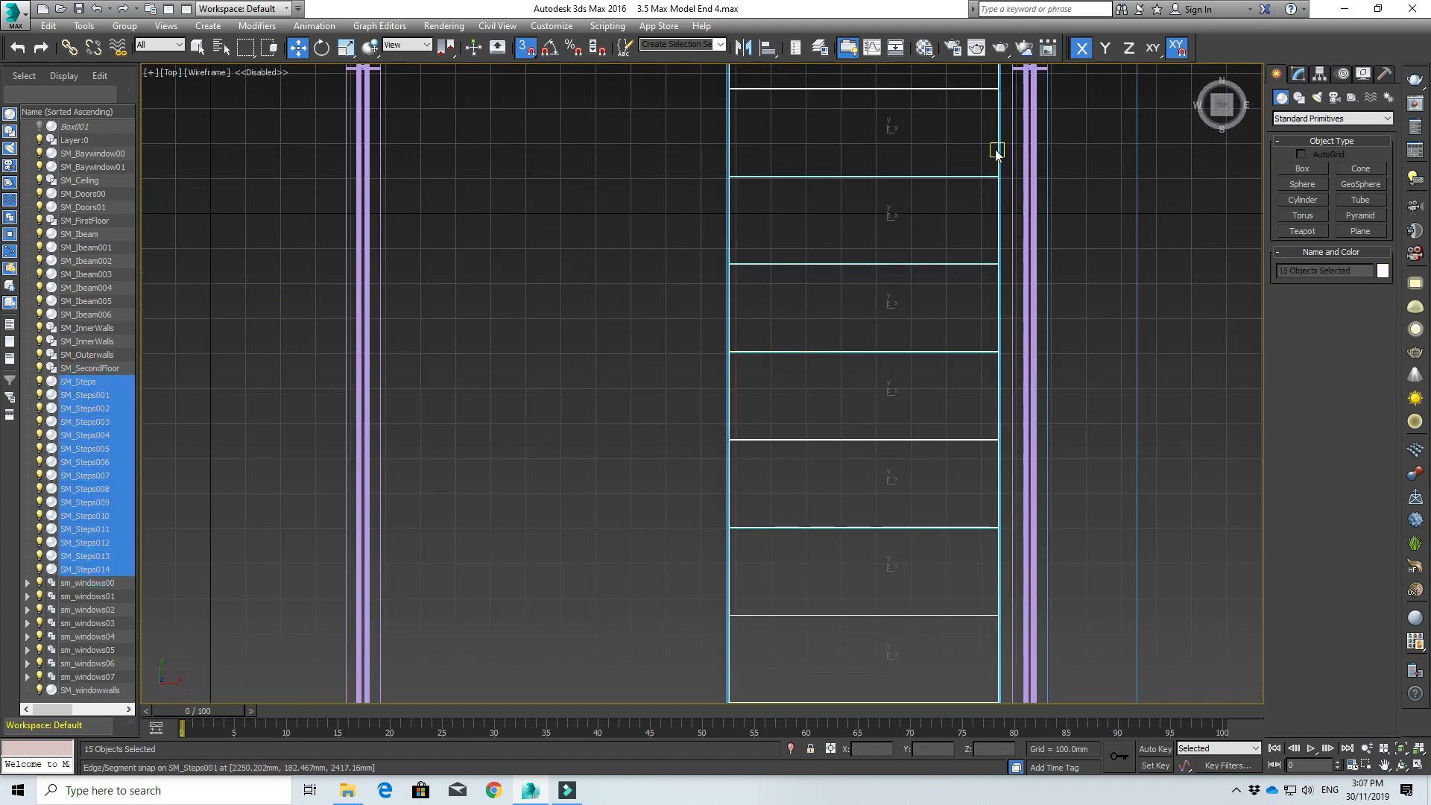
pyautogui.moveTo(998, 151); pyautogui.dragTo(1025, 153)
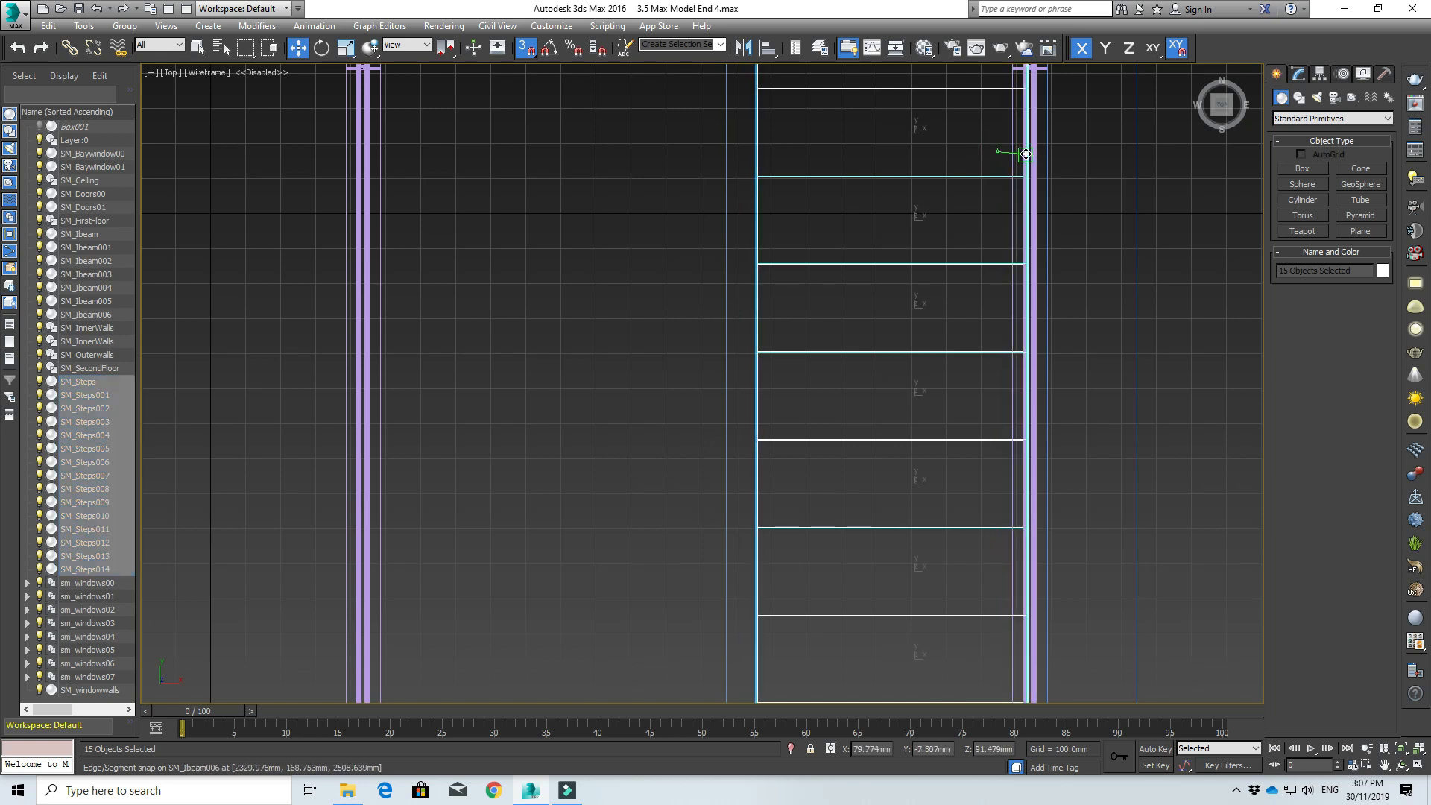
pyautogui.click(598, 268)
# - Move SM_Ibeam003 and SM_Ibeam004 along X until their web snaps to the open side of the stair steps
pyautogui.scroll(-5, 598, 269)
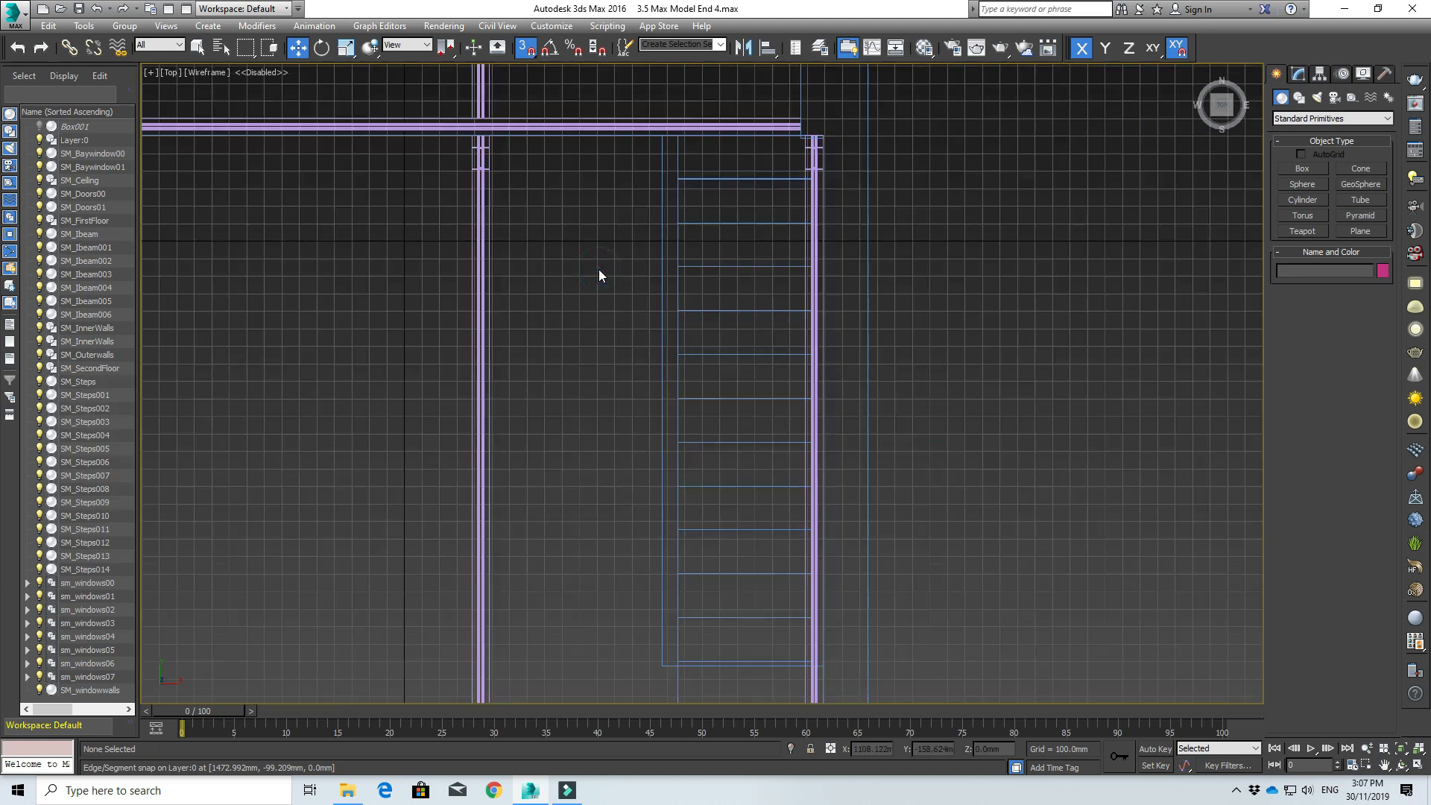
pyautogui.click(519, 186)
pyautogui.keyDown('ctrl'); pyautogui.click(519, 262); pyautogui.keyUp('ctrl')
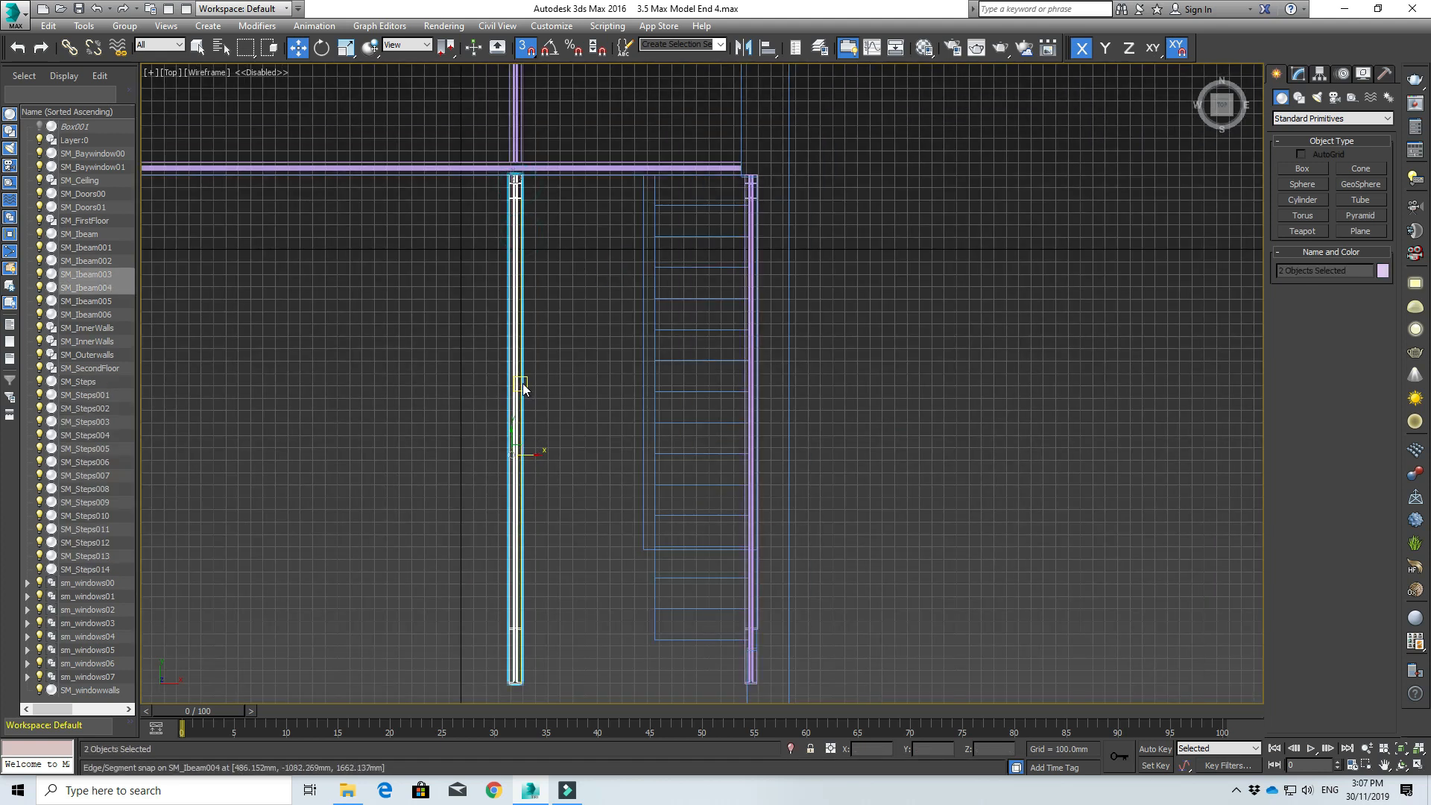
pyautogui.moveTo(521, 382); pyautogui.dragTo(651, 377)
pyautogui.scroll(8, 630, 376)
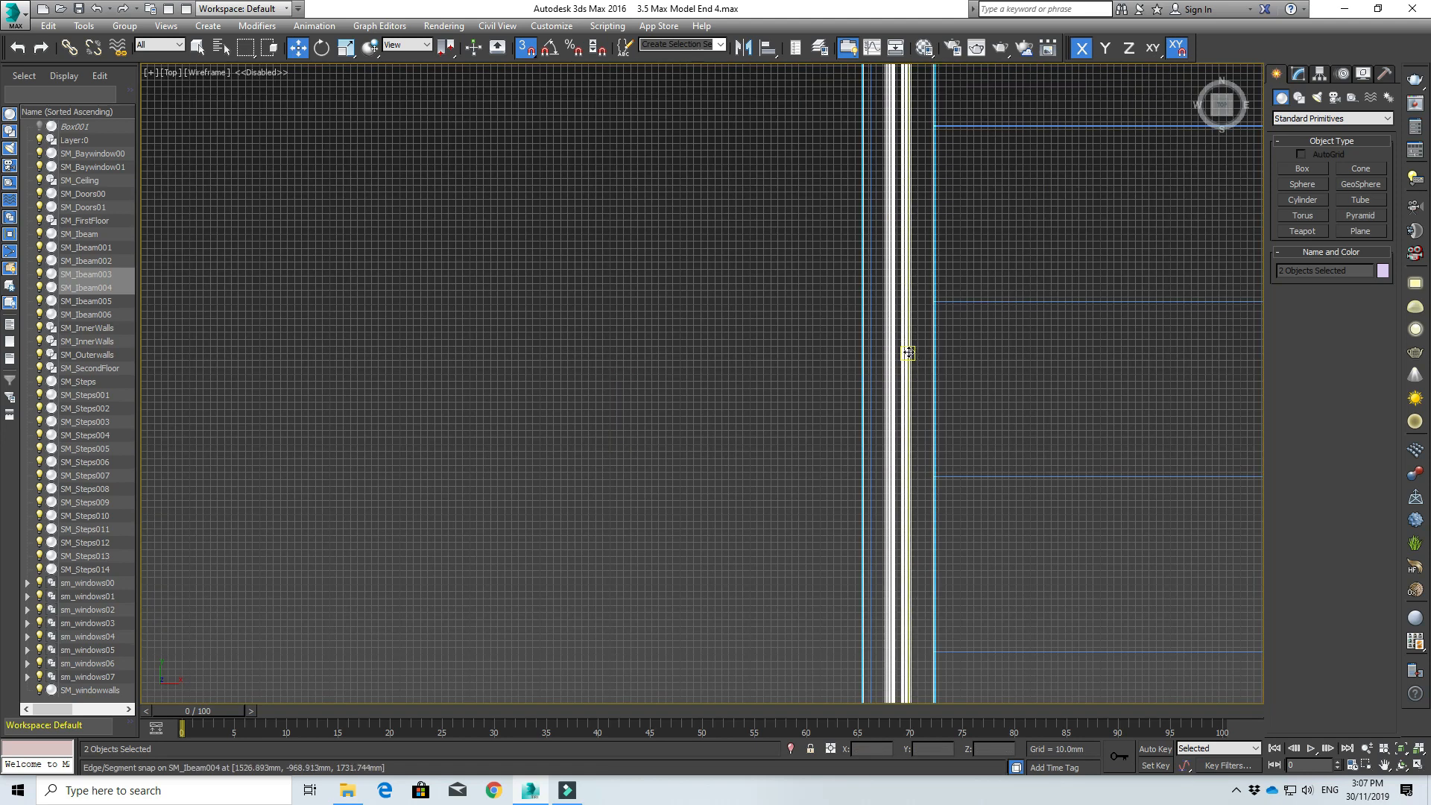
pyautogui.moveTo(905, 352); pyautogui.dragTo(930, 352)
pyautogui.scroll(-3, 740, 386)
pyautogui.click(741, 383)
pyautogui.scroll(-5, 741, 383)
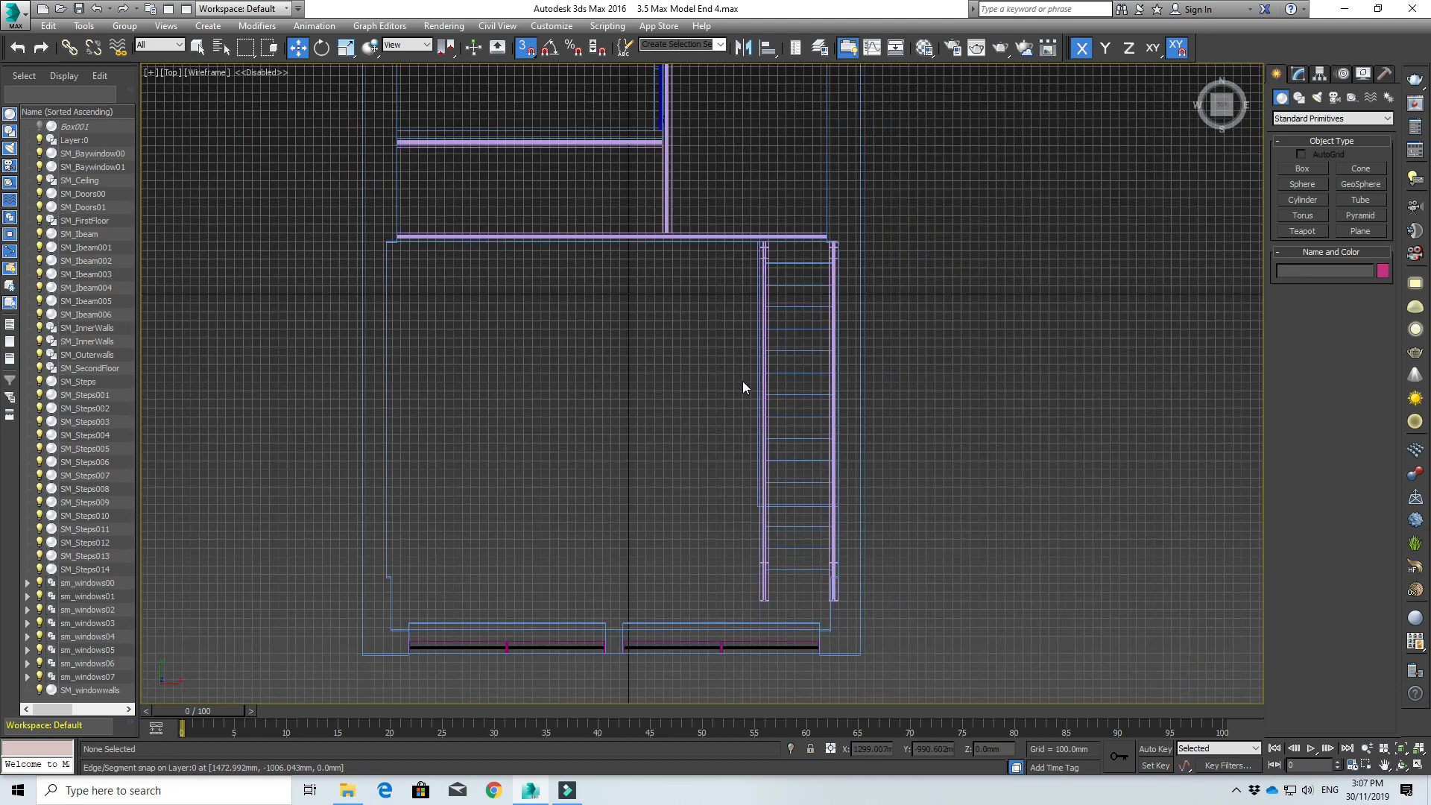
pyautogui.moveTo(742, 382); pyautogui.dragTo(677, 432, button='middle')
pyautogui.scroll(8, 689, 473)
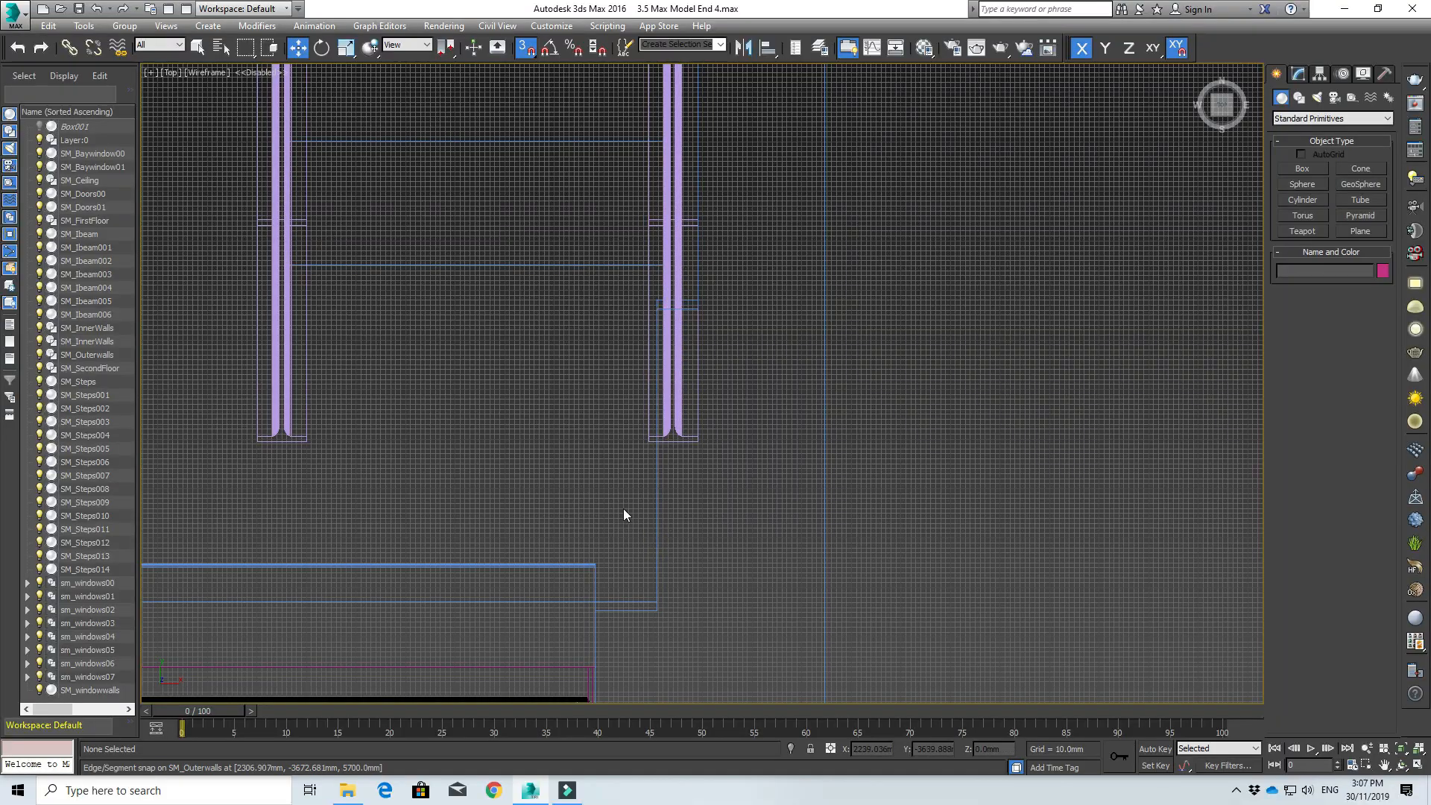
pyautogui.keyDown('alt'); pyautogui.moveTo(623, 508); pyautogui.dragTo(768, 417, button='middle'); pyautogui.keyUp('alt')
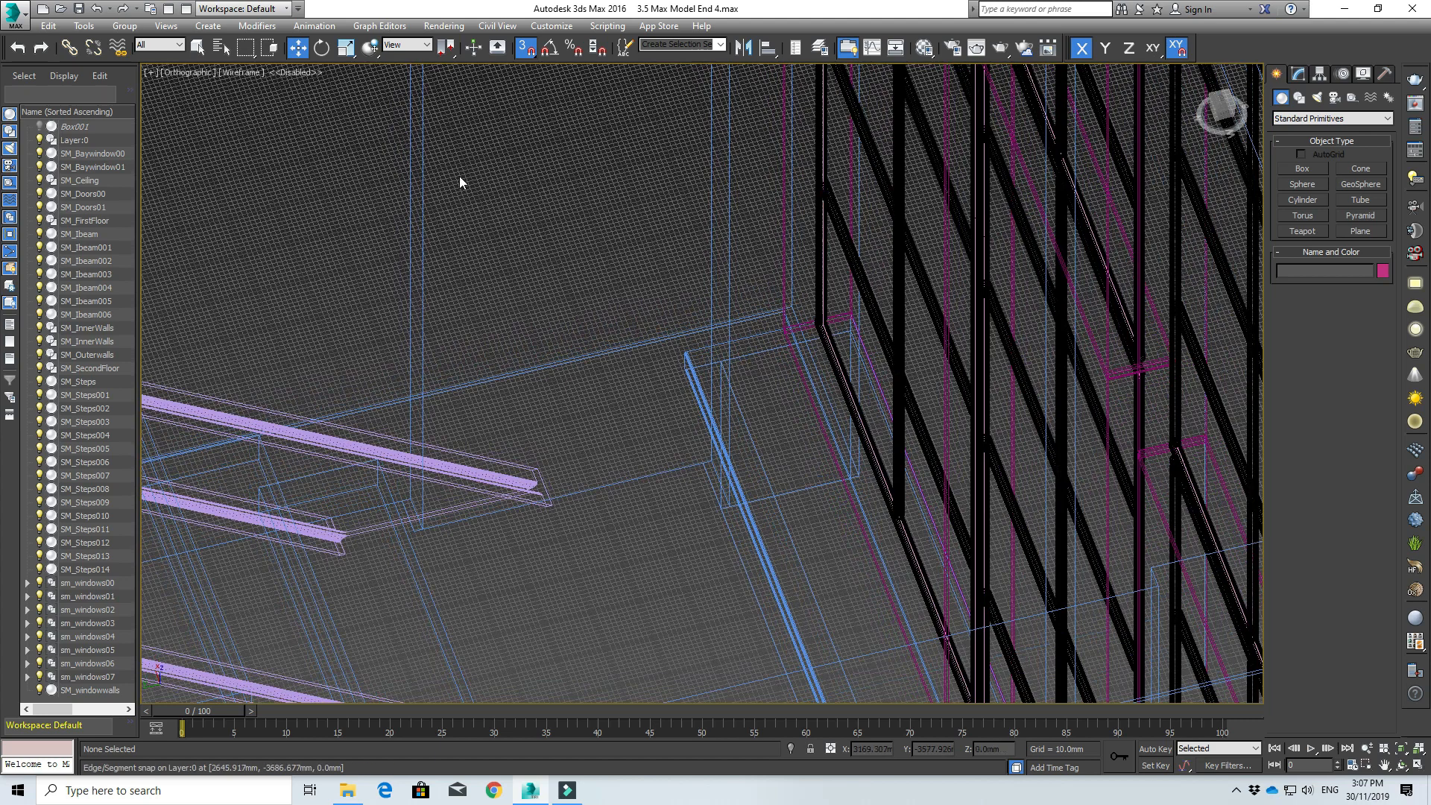
# - Switch the viewport to shaded display and hide SM_Ceiling to expose the lower ends of the stair beams
pyautogui.click(253, 73)
pyautogui.click(298, 106)
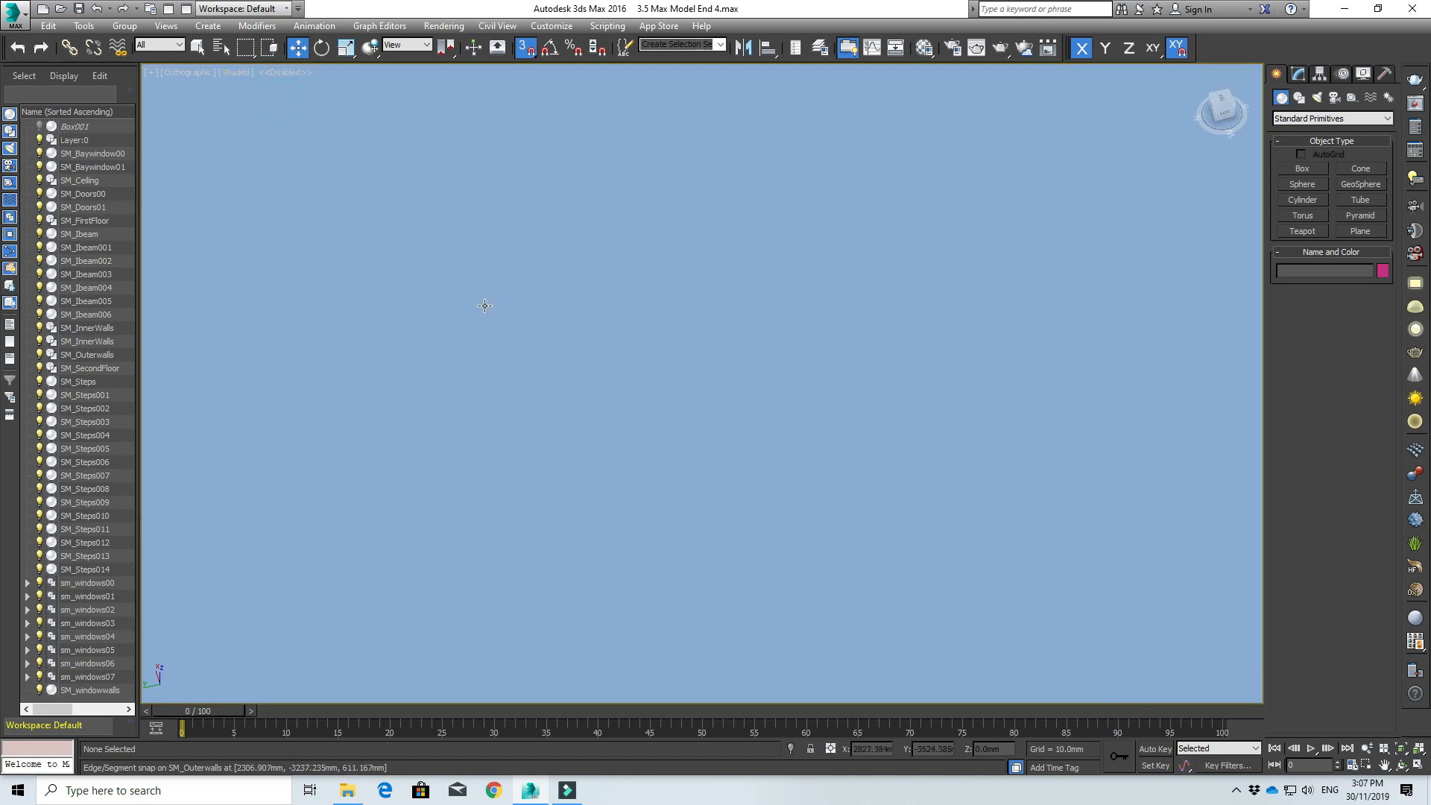
pyautogui.scroll(-3, 485, 305)
pyautogui.click(457, 316)
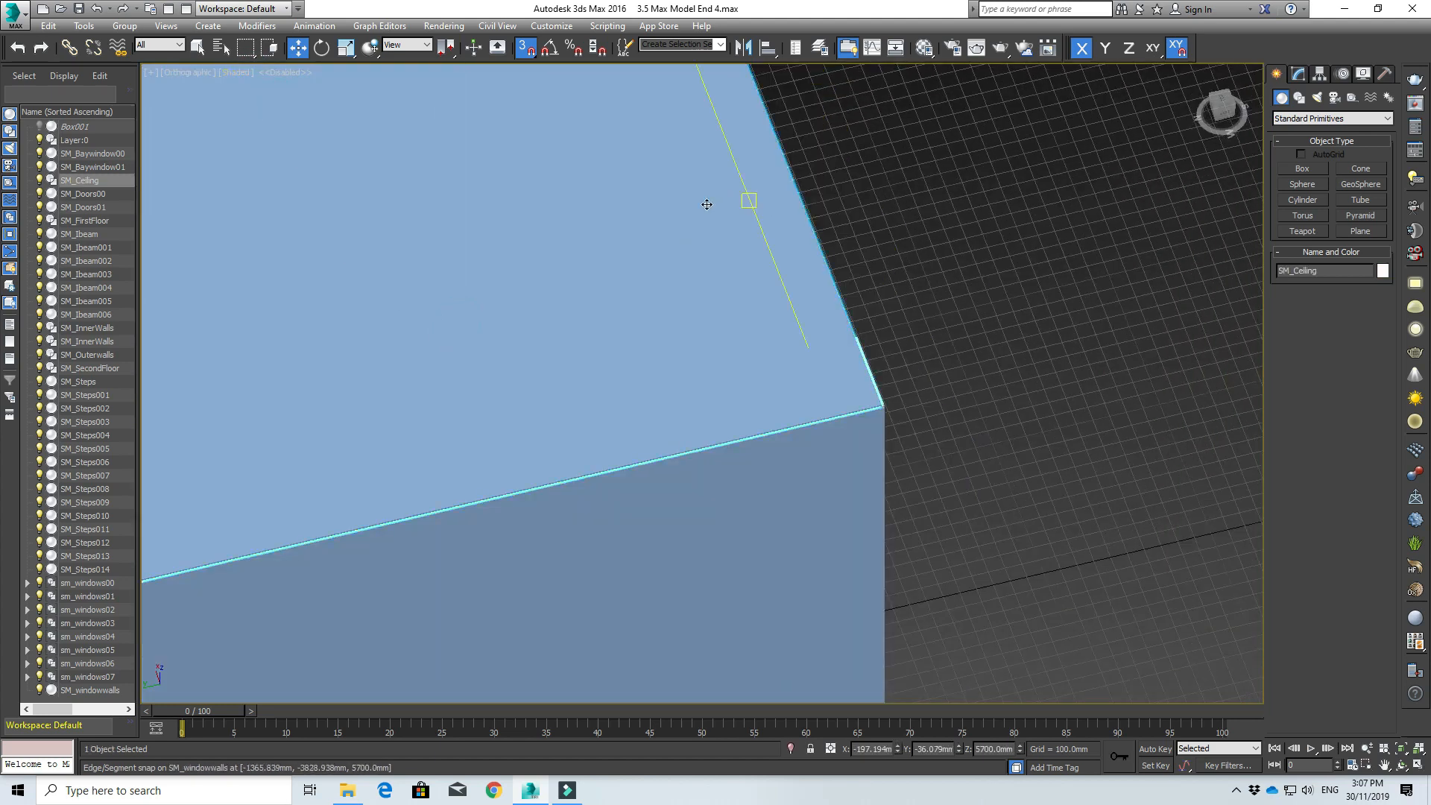
pyautogui.click(41, 181)
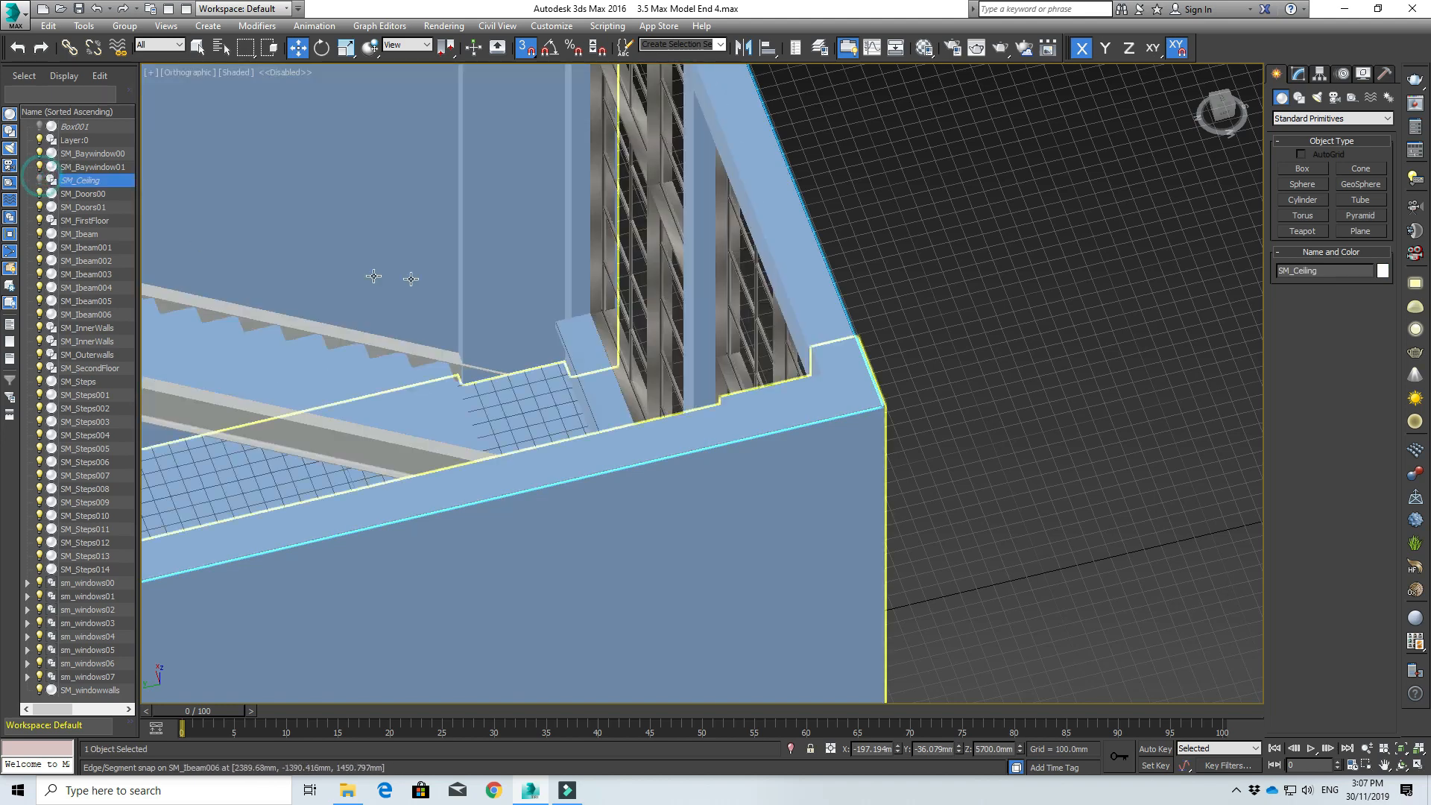
pyautogui.scroll(5, 208, 216)
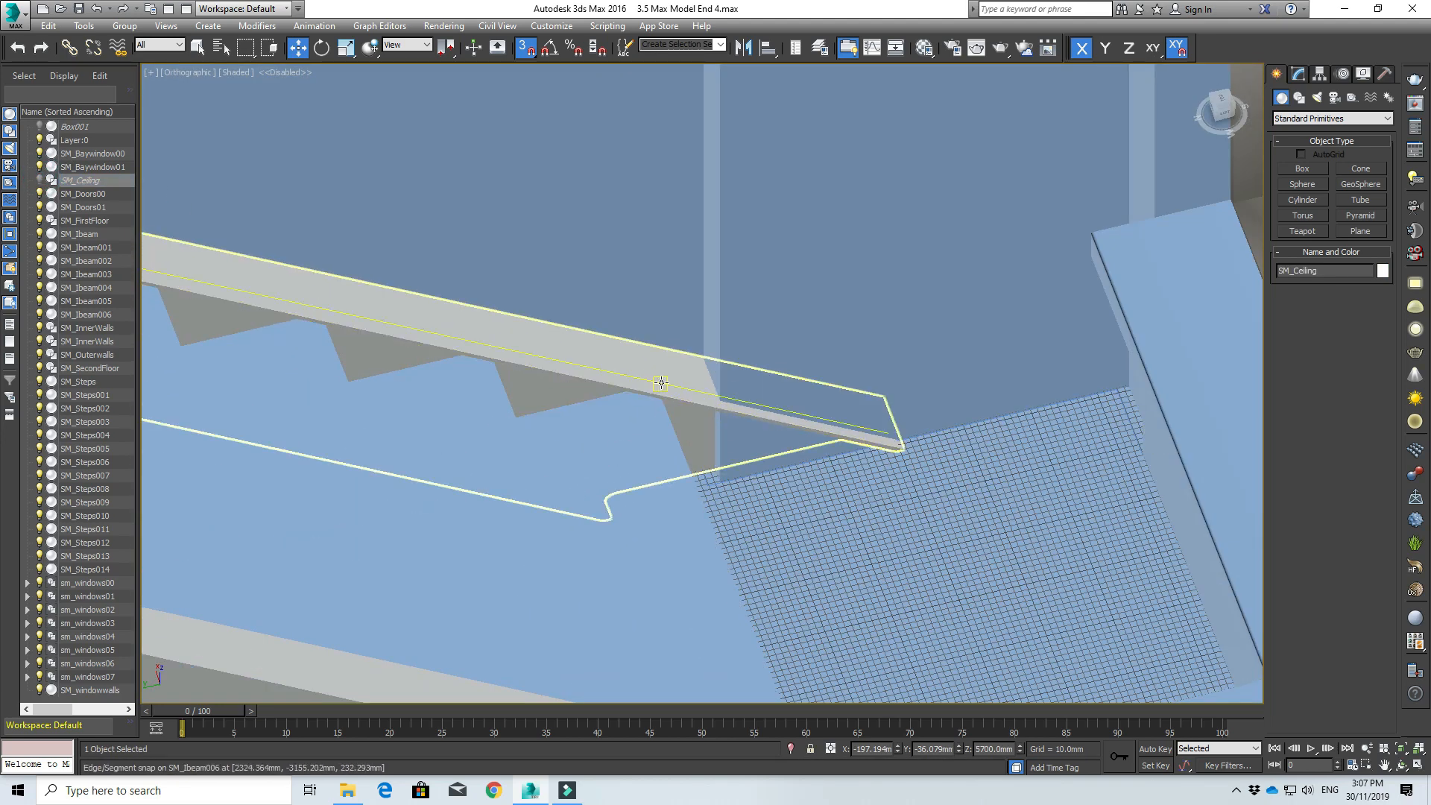
pyautogui.scroll(-4, 799, 417)
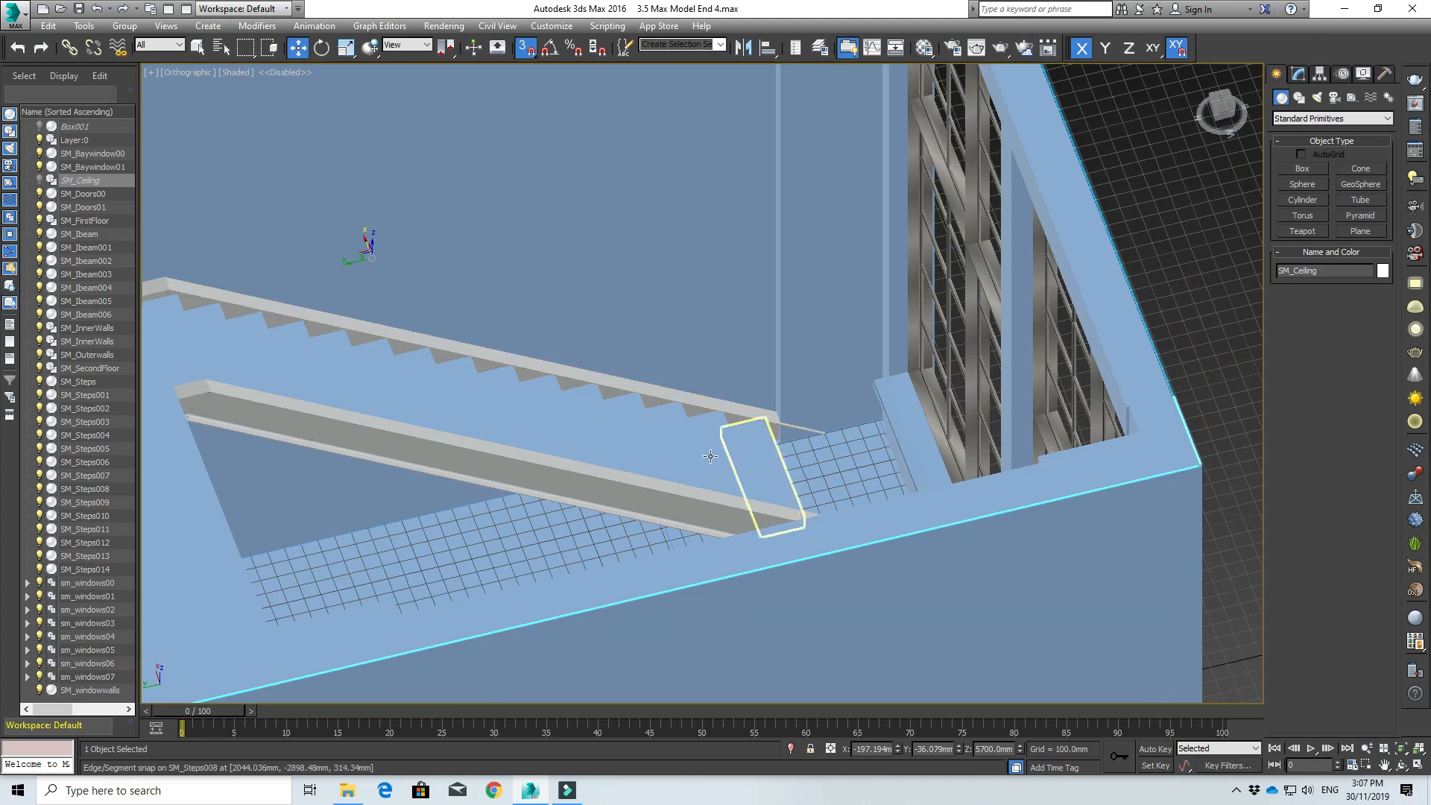
pyautogui.scroll(2, 755, 439)
pyautogui.keyDown('alt'); pyautogui.moveTo(755, 439); pyautogui.dragTo(495, 410, button='middle'); pyautogui.keyUp('alt')
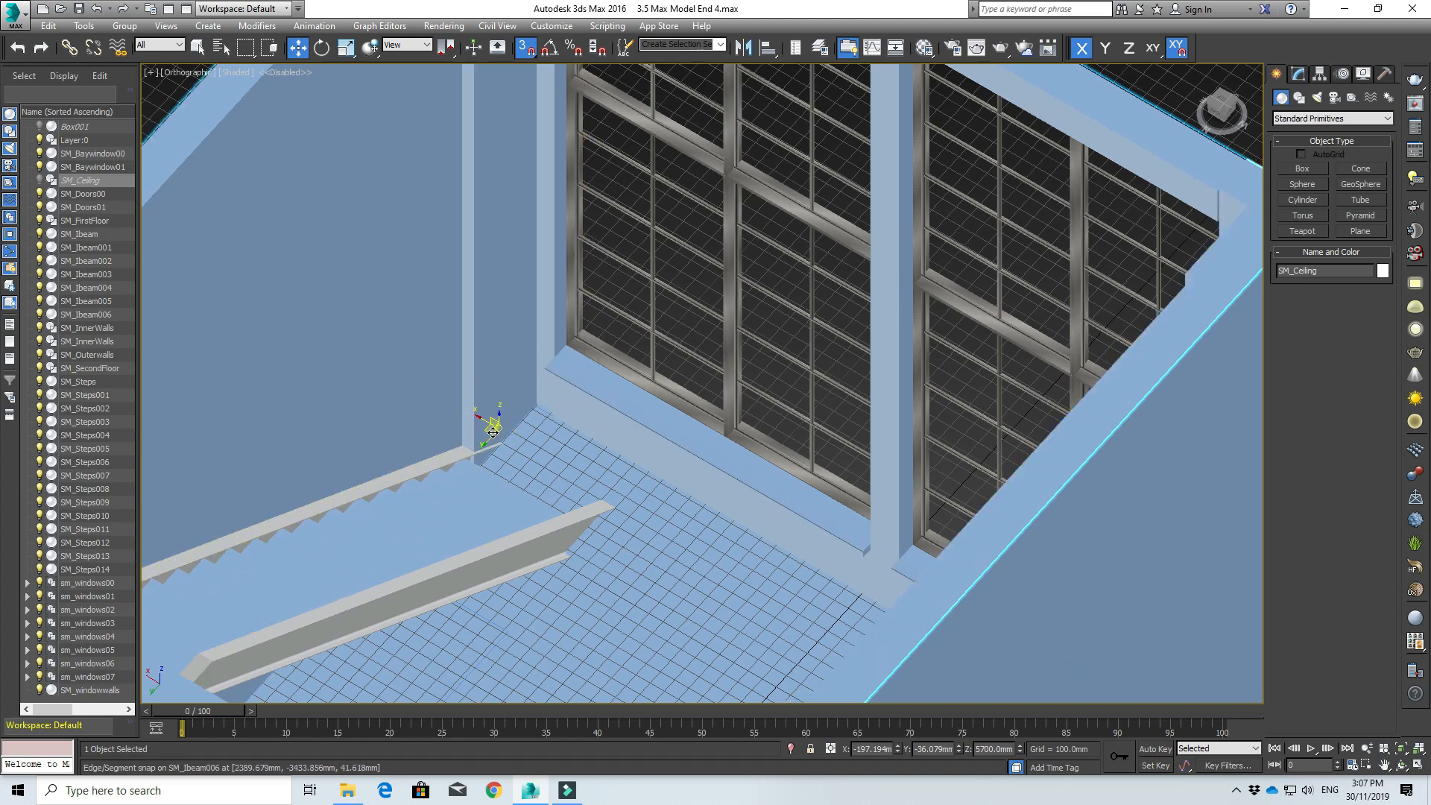
# - Show the lower ends of the stair beams from the top in wireframe display
pyautogui.press('t')
pyautogui.press('z')
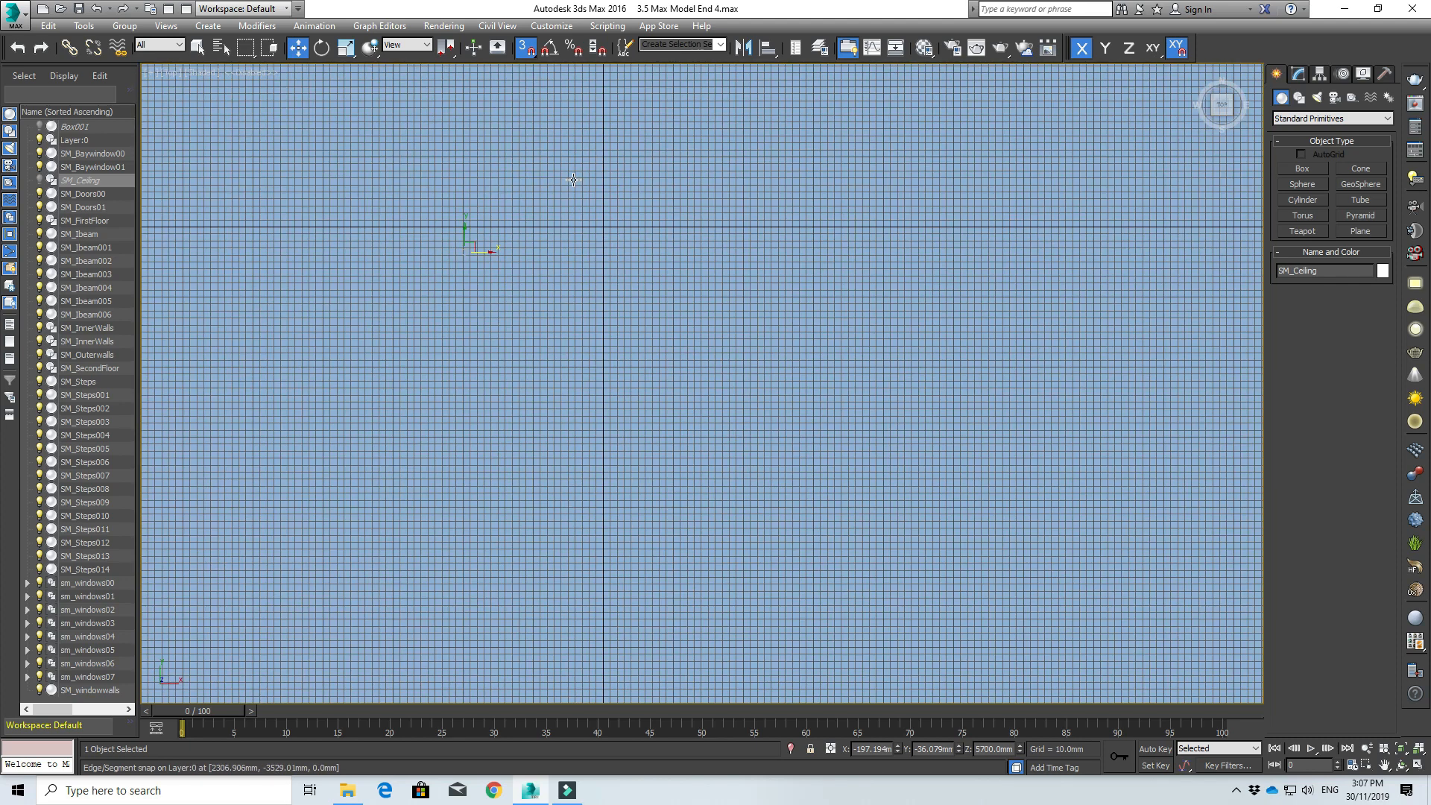
pyautogui.click(253, 77)
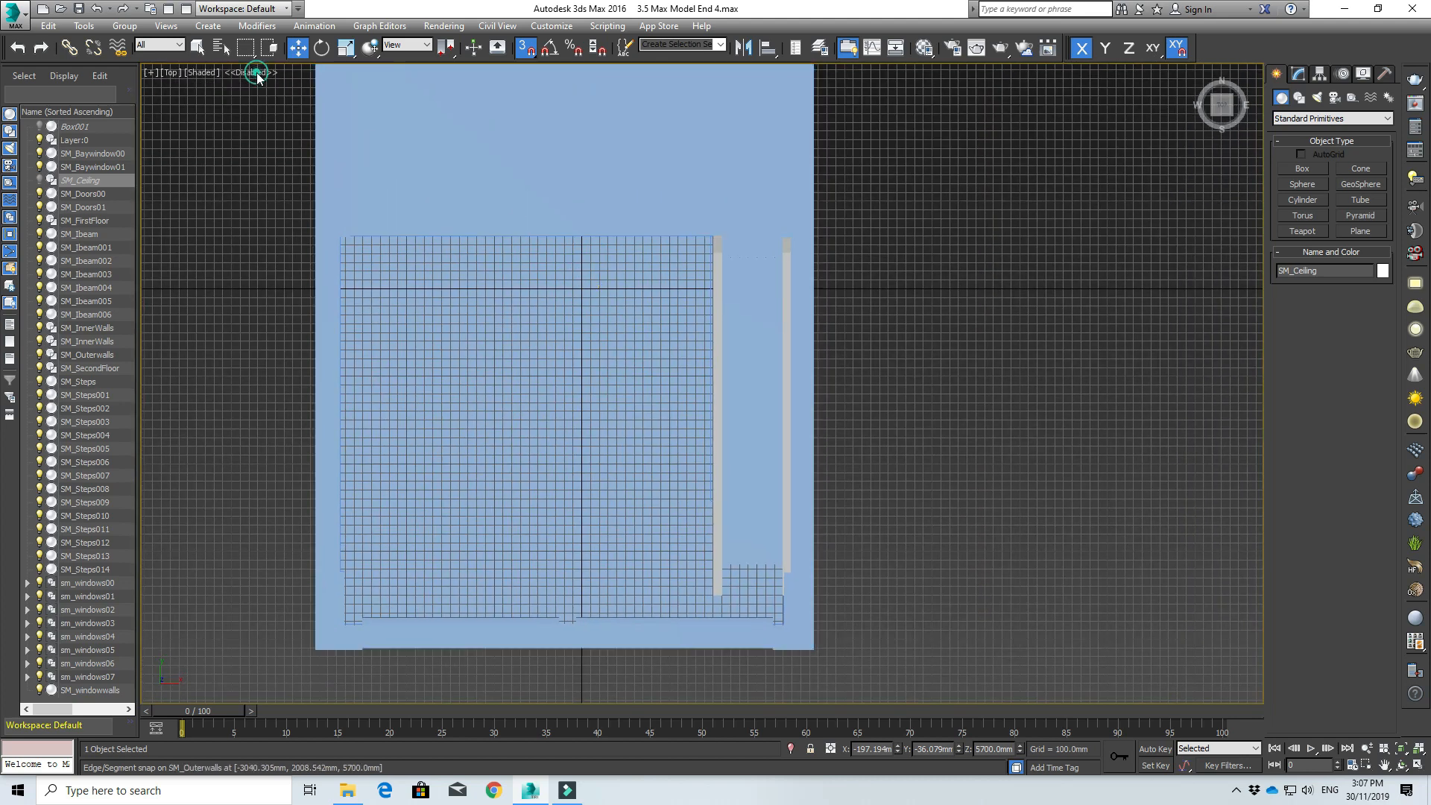
pyautogui.click(218, 72)
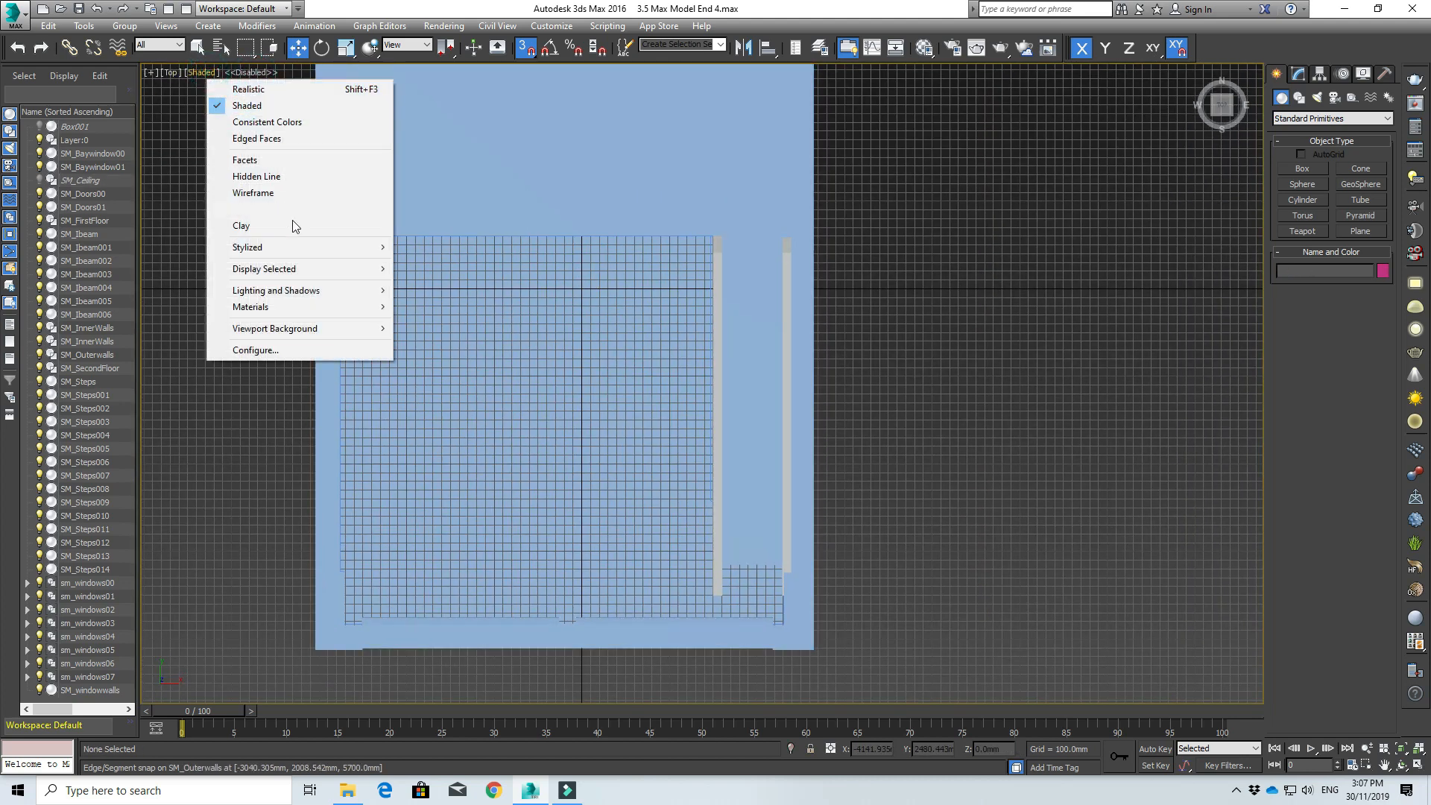
pyautogui.click(289, 195)
pyautogui.scroll(5, 799, 594)
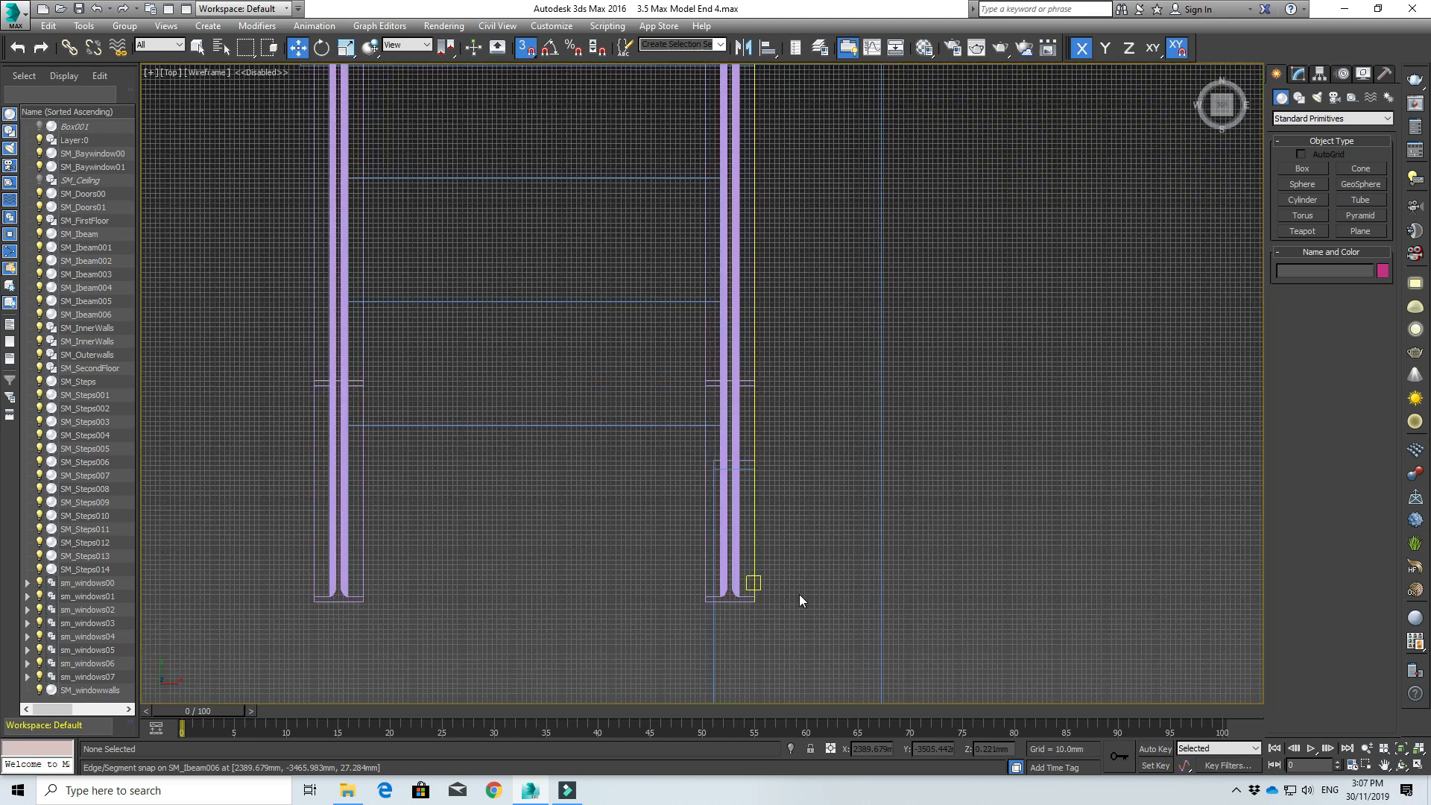
# - Move the four SM_Outerwalls notch vertices crossing the stair beam along Y so they snap to the beam's lower end
pyautogui.click(713, 629)
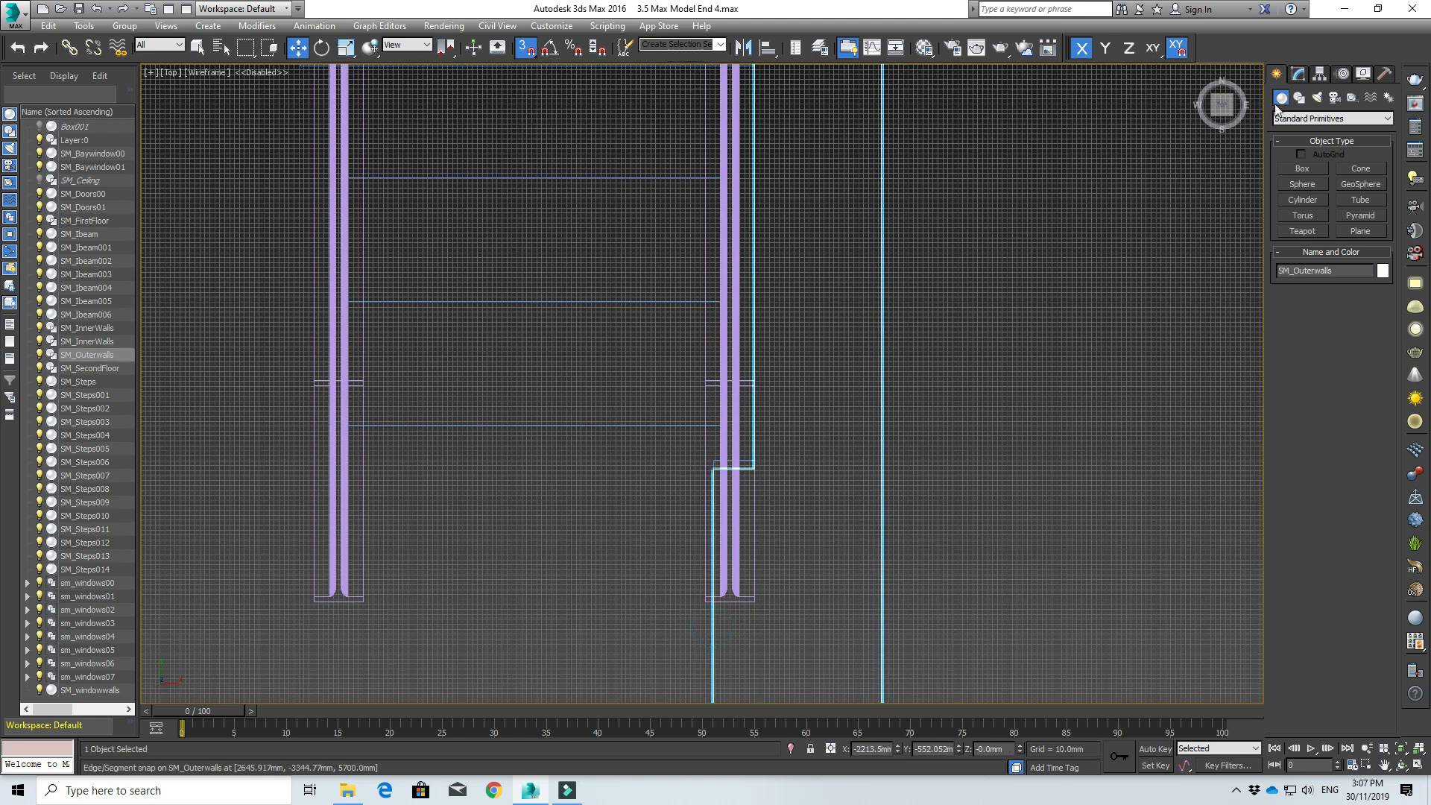
pyautogui.click(1298, 73)
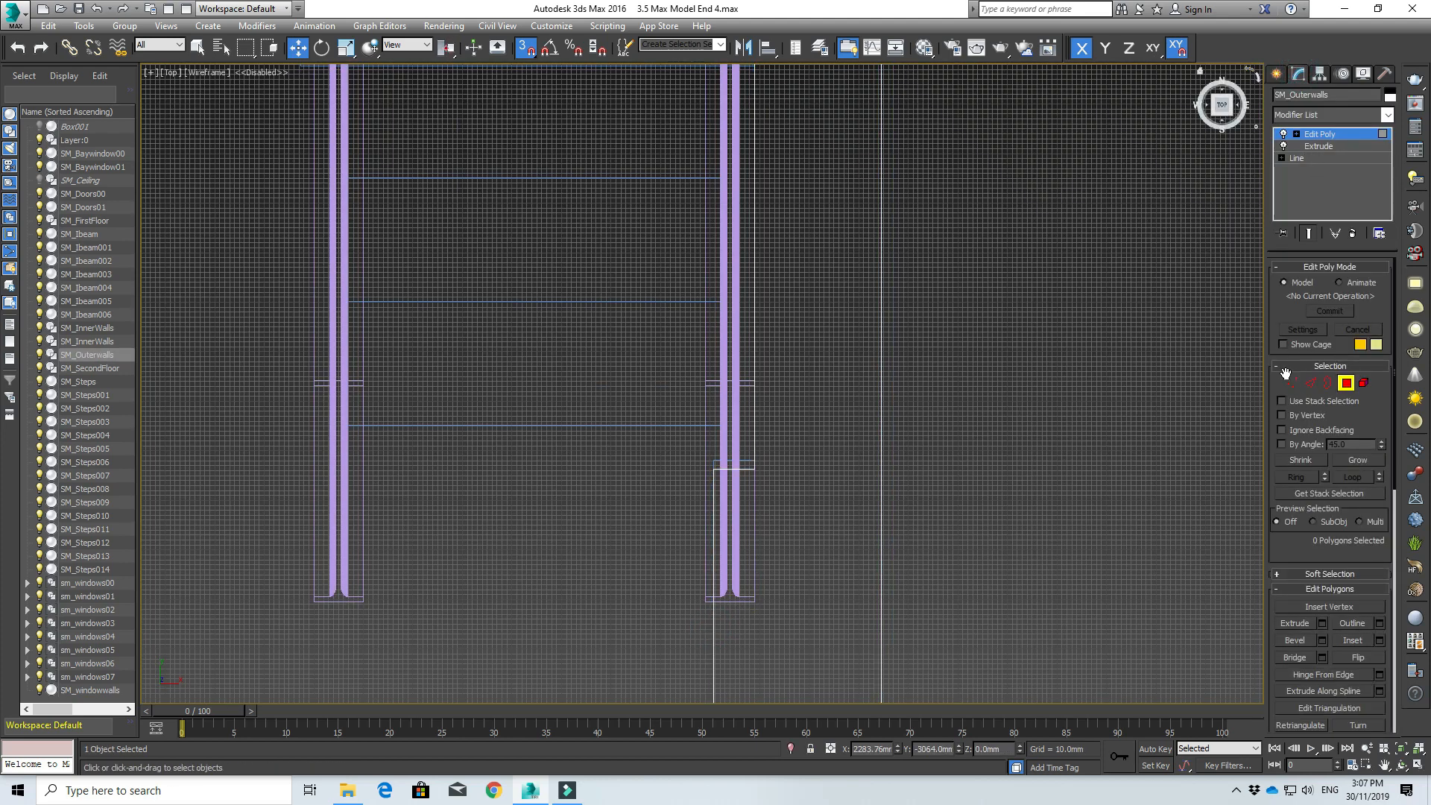
pyautogui.press('1')
pyautogui.scroll(2, 668, 475)
pyautogui.moveTo(704, 430); pyautogui.dragTo(990, 534)
pyautogui.scroll(-3, 969, 544)
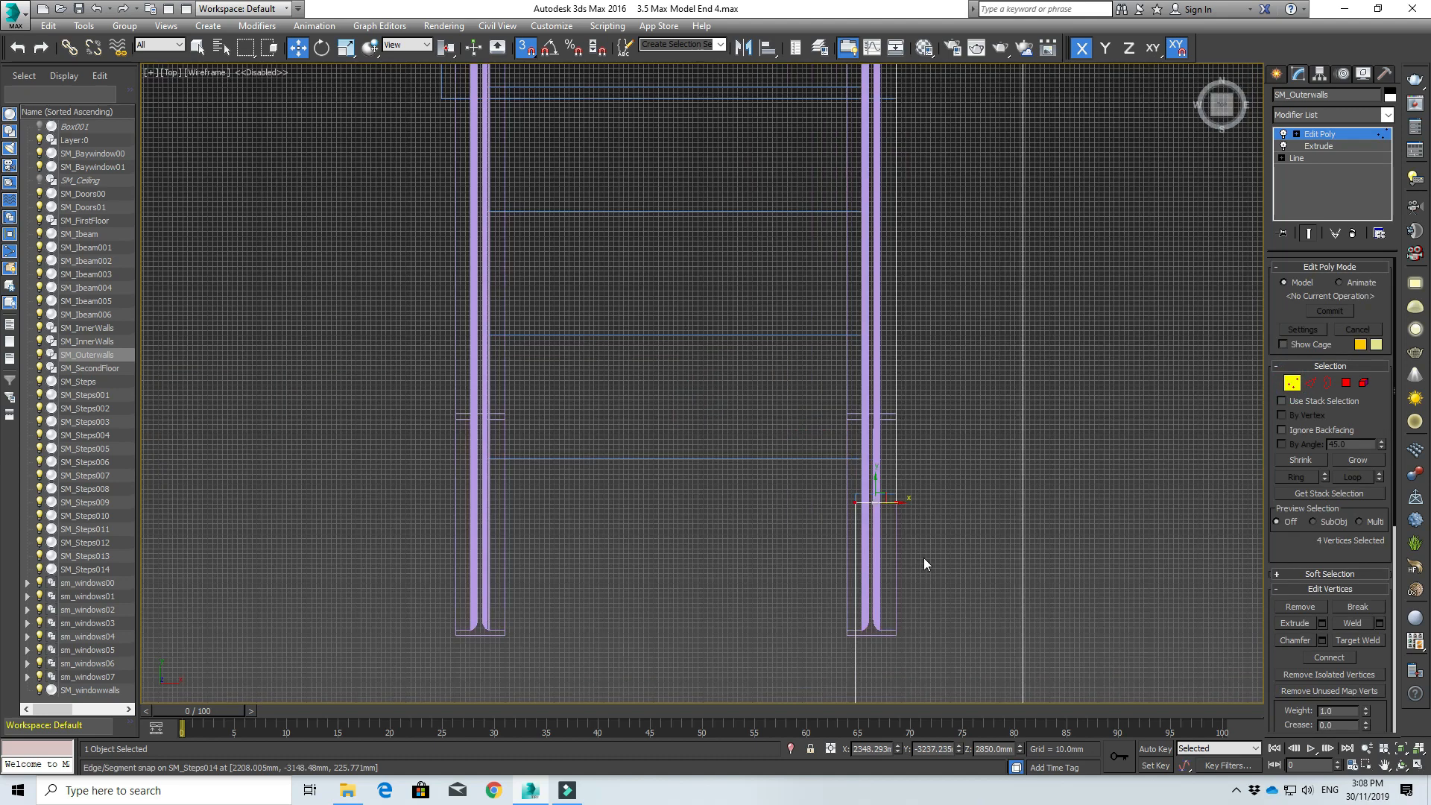
pyautogui.moveTo(924, 557); pyautogui.dragTo(889, 360, button='middle')
pyautogui.click(1105, 48)
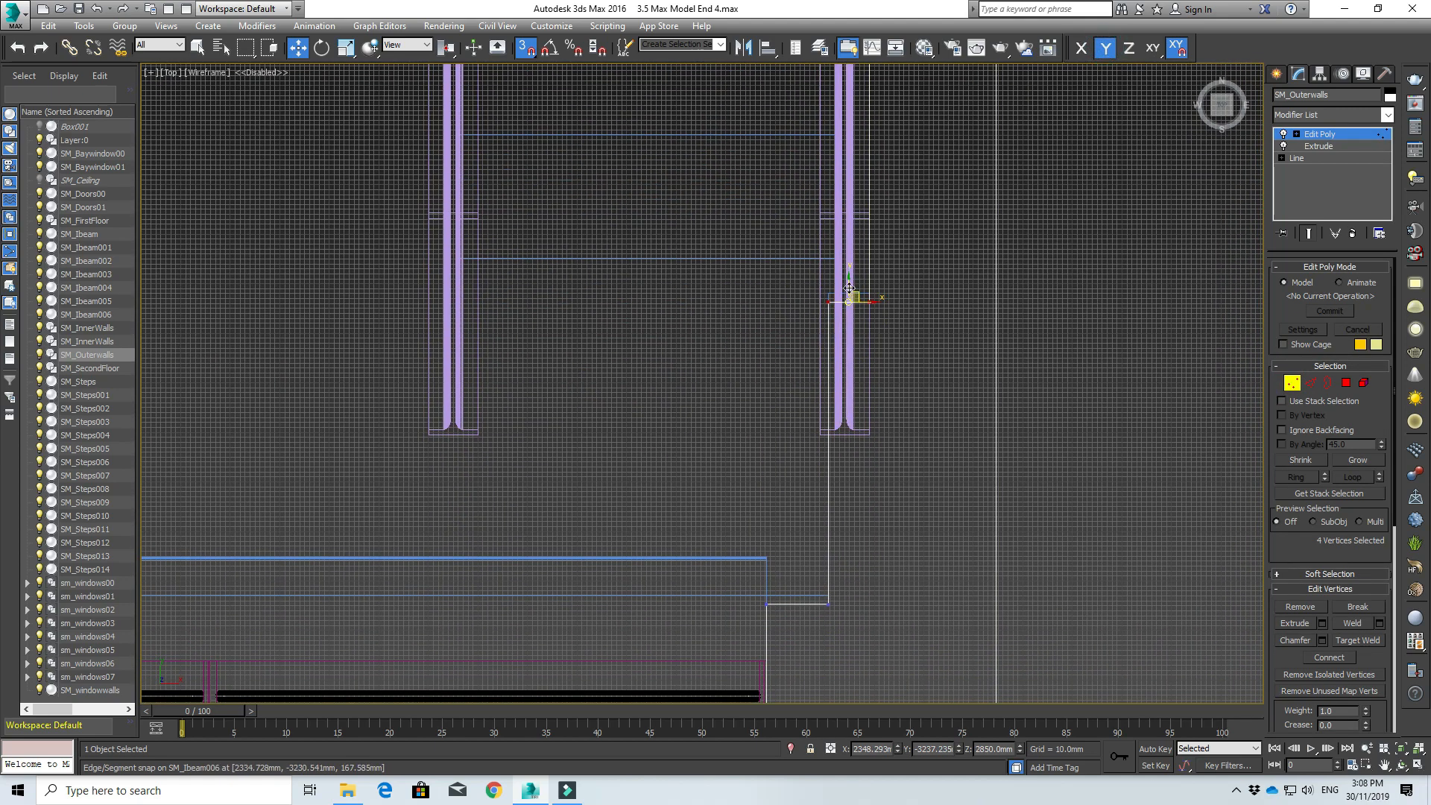
pyautogui.moveTo(849, 275); pyautogui.dragTo(849, 433)
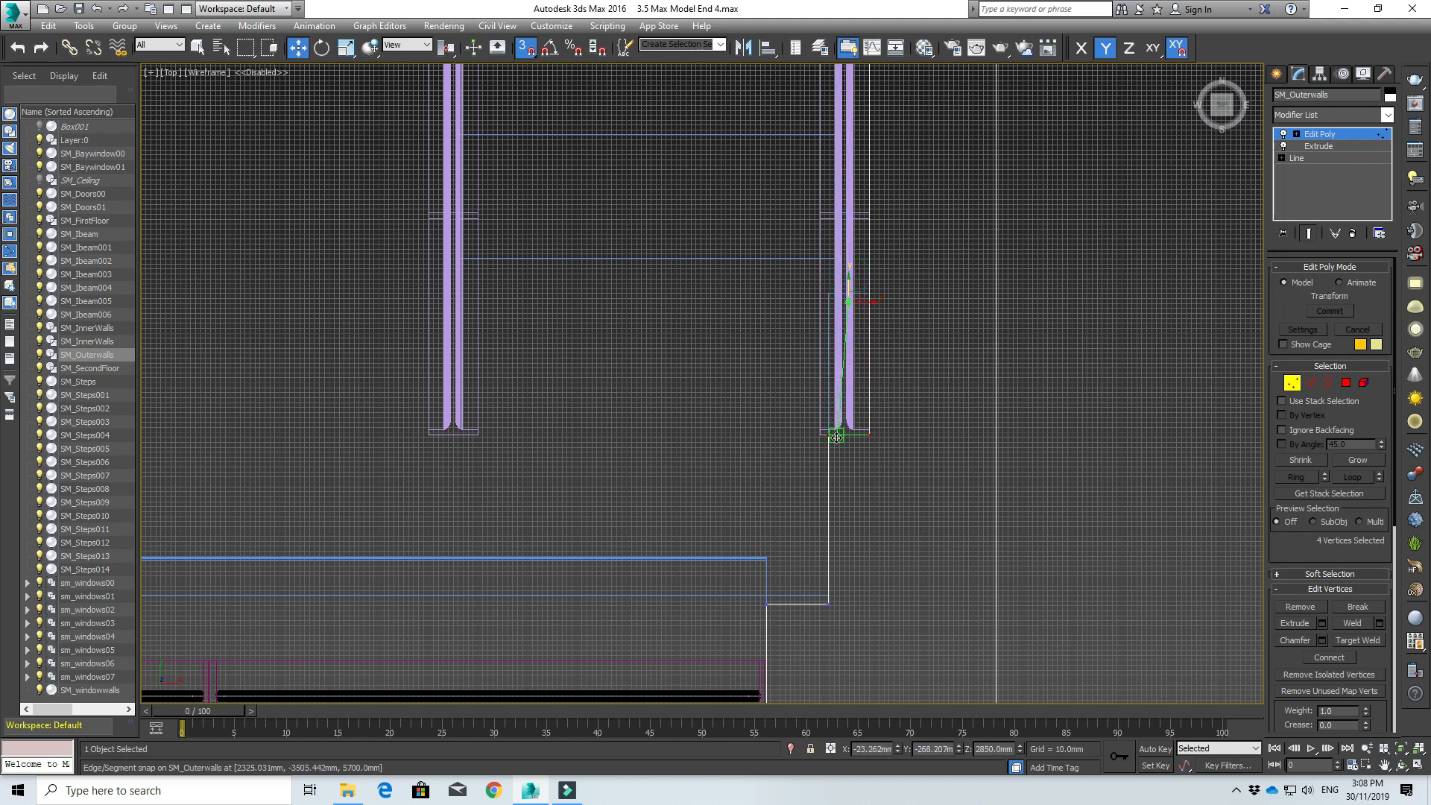
pyautogui.keyDown('alt'); pyautogui.moveTo(721, 445); pyautogui.dragTo(859, 729, button='middle'); pyautogui.keyUp('alt')
pyautogui.scroll(-3, 929, 400)
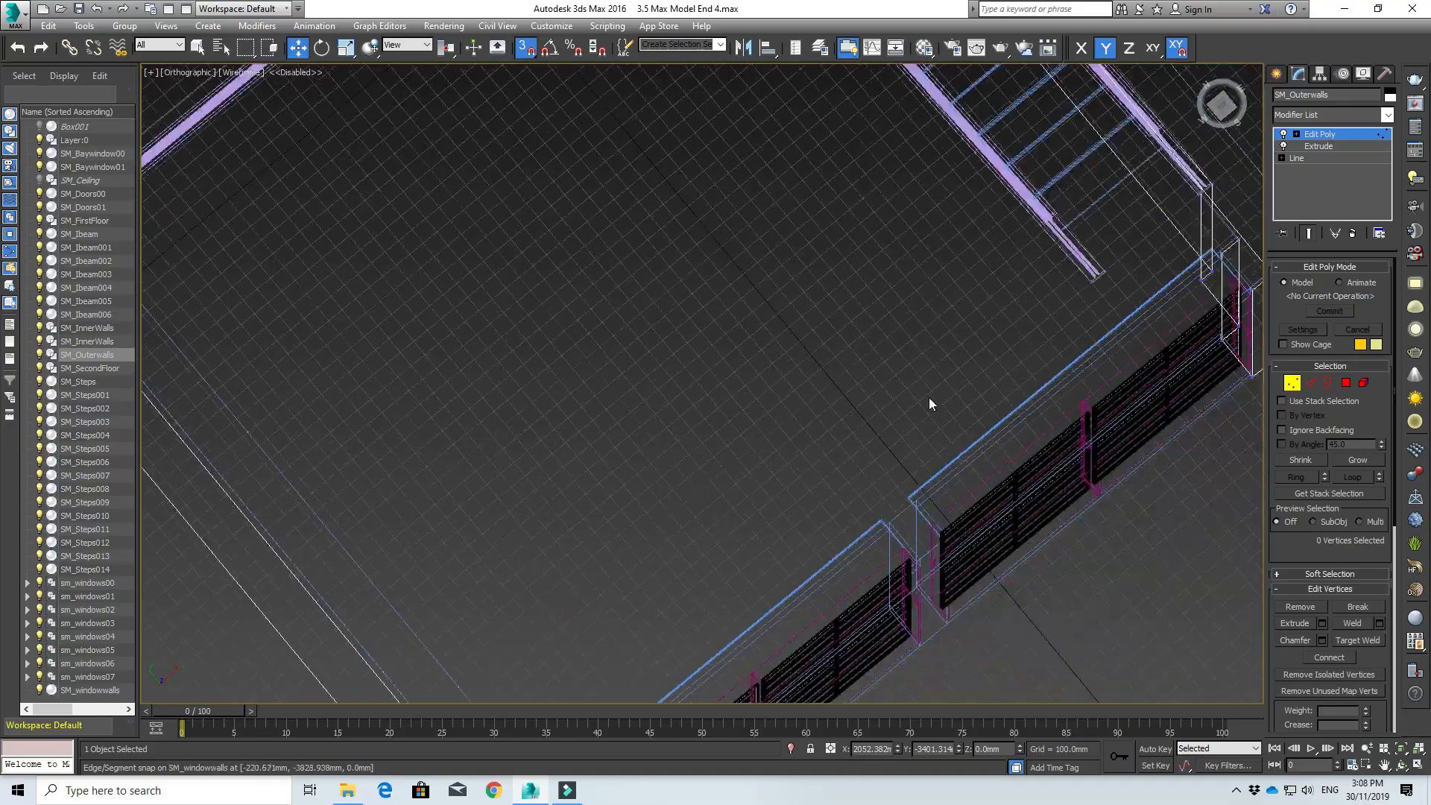
pyautogui.moveTo(963, 301); pyautogui.dragTo(720, 540, button='middle')
pyautogui.keyDown('alt'); pyautogui.moveTo(731, 473); pyautogui.dragTo(579, 424, button='middle'); pyautogui.keyUp('alt')
pyautogui.scroll(-5, 598, 455)
# - Create a box 40 mm long, 40 mm wide and 1000 mm high beside the long I-beam, near the outer-wall corner
pyautogui.press('t')
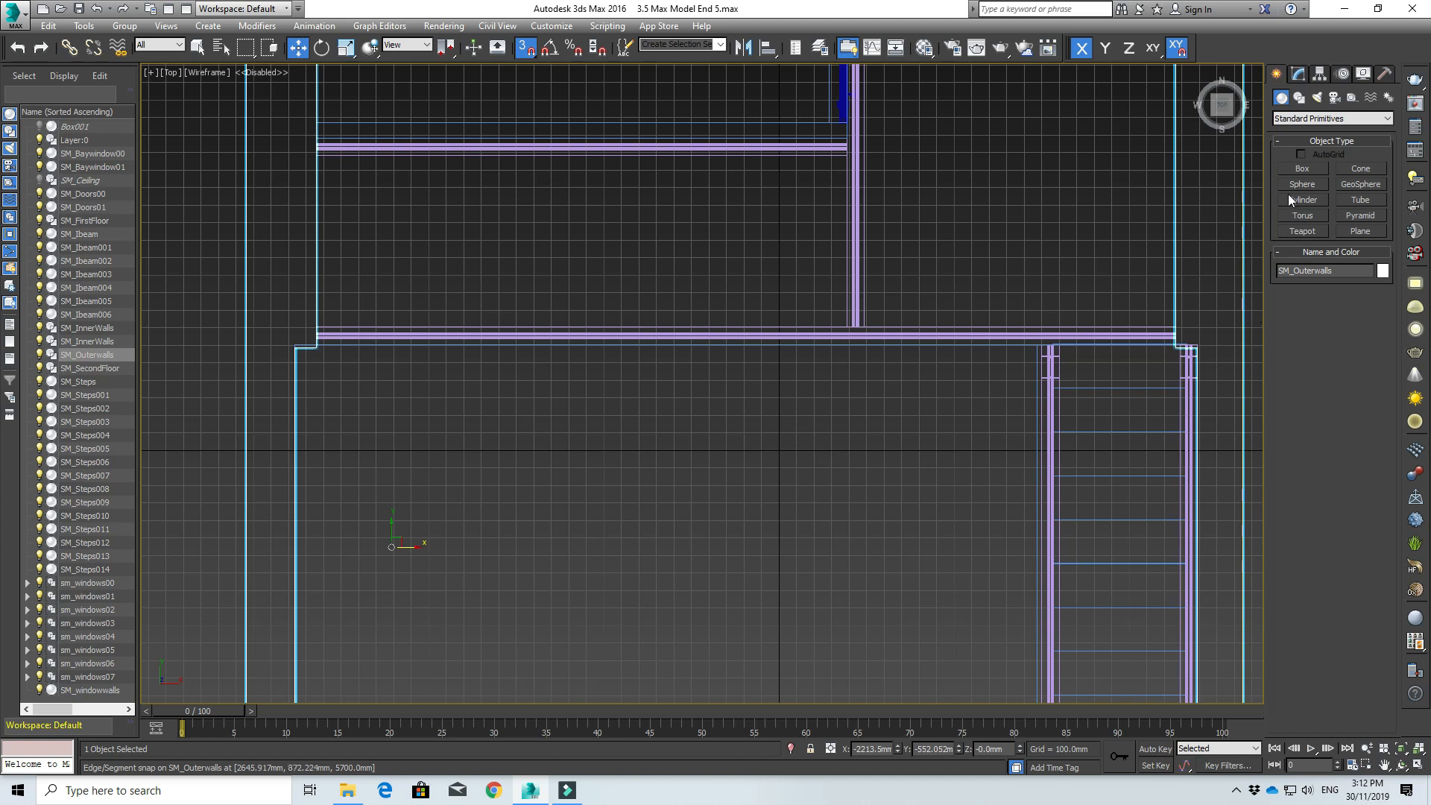
pyautogui.click(1301, 170)
pyautogui.scroll(2, 305, 364)
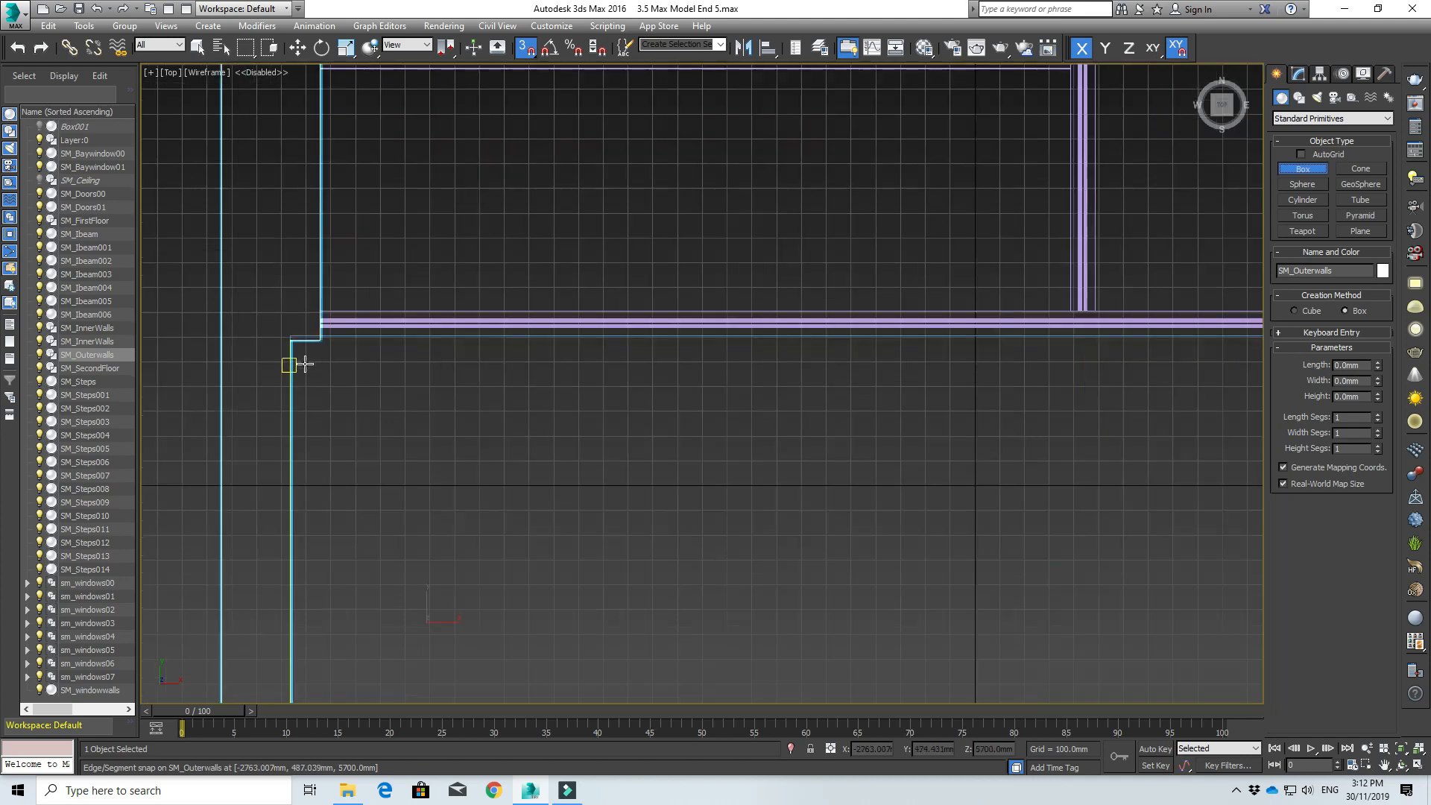
pyautogui.moveTo(331, 366); pyautogui.dragTo(384, 489, button='middle')
pyautogui.scroll(2, 460, 473)
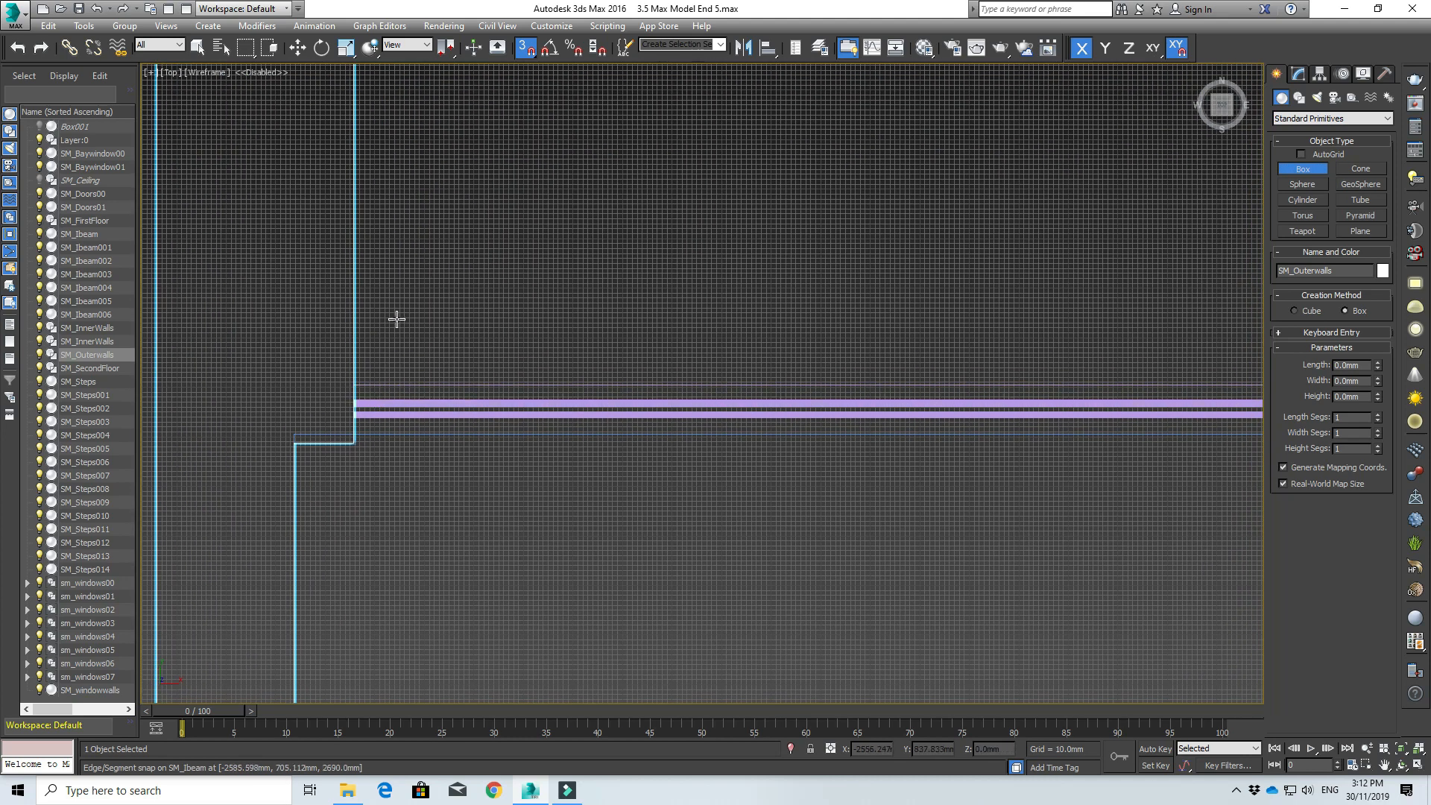
pyautogui.moveTo(402, 325); pyautogui.dragTo(419, 338)
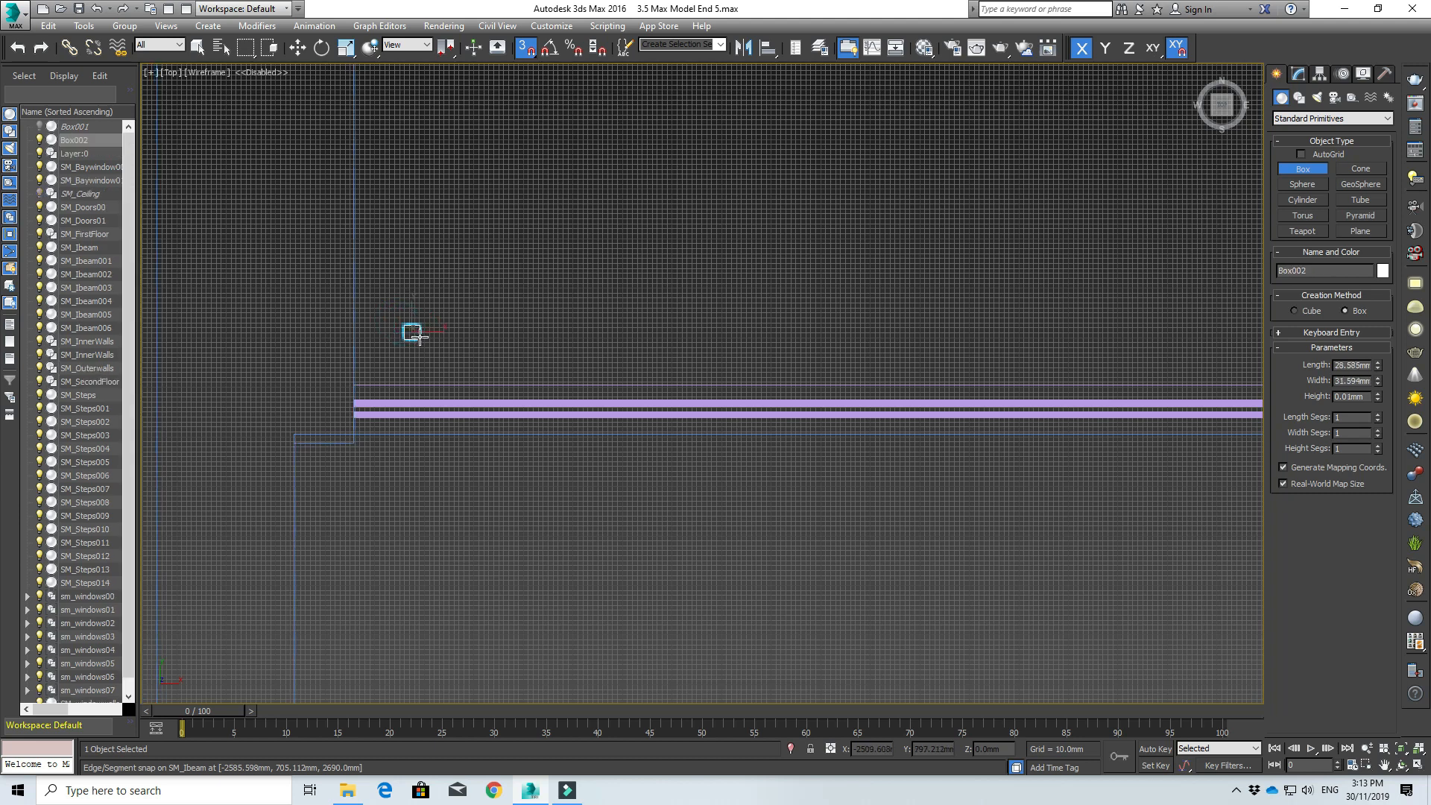
pyautogui.click(415, 310)
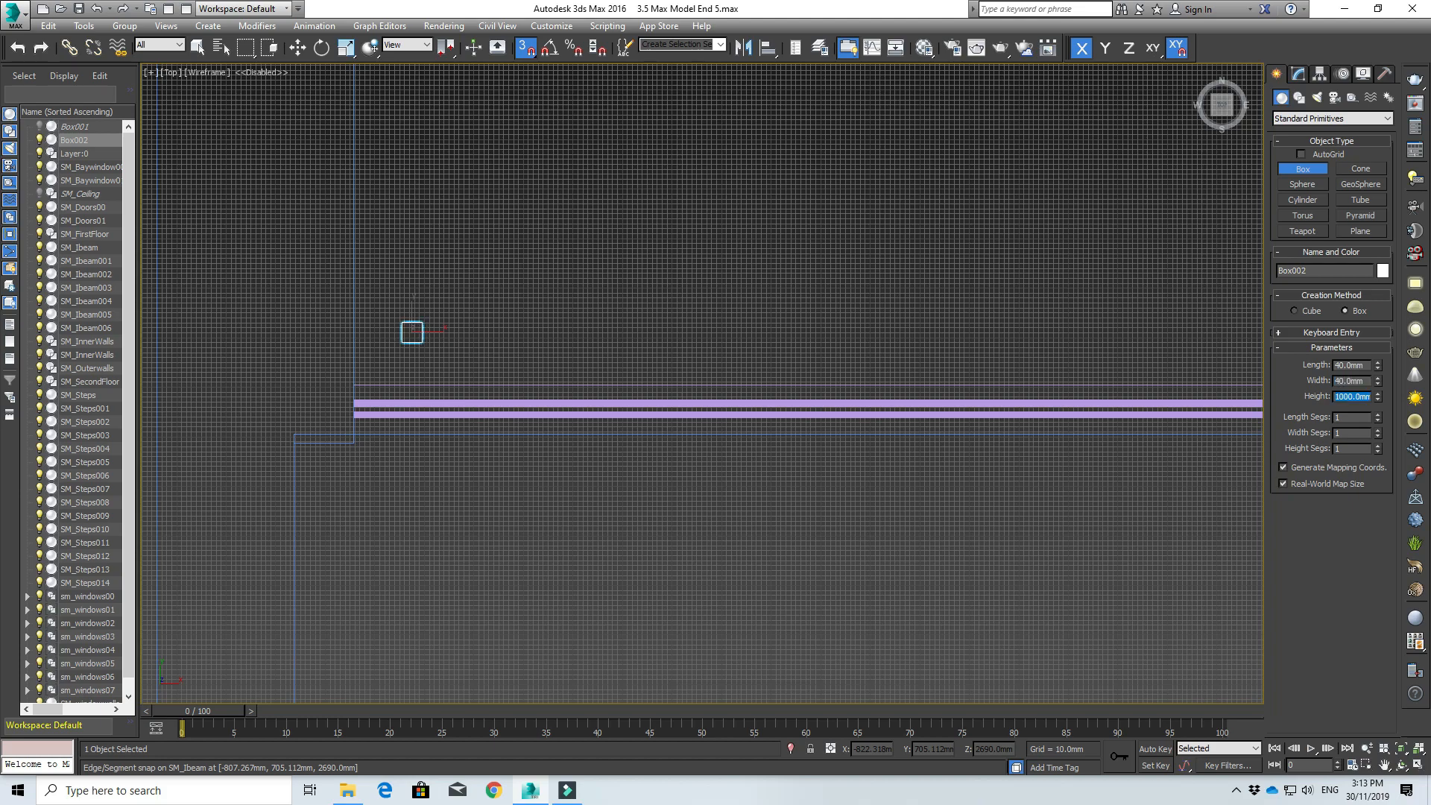
pyautogui.scroll(-3, 522, 375)
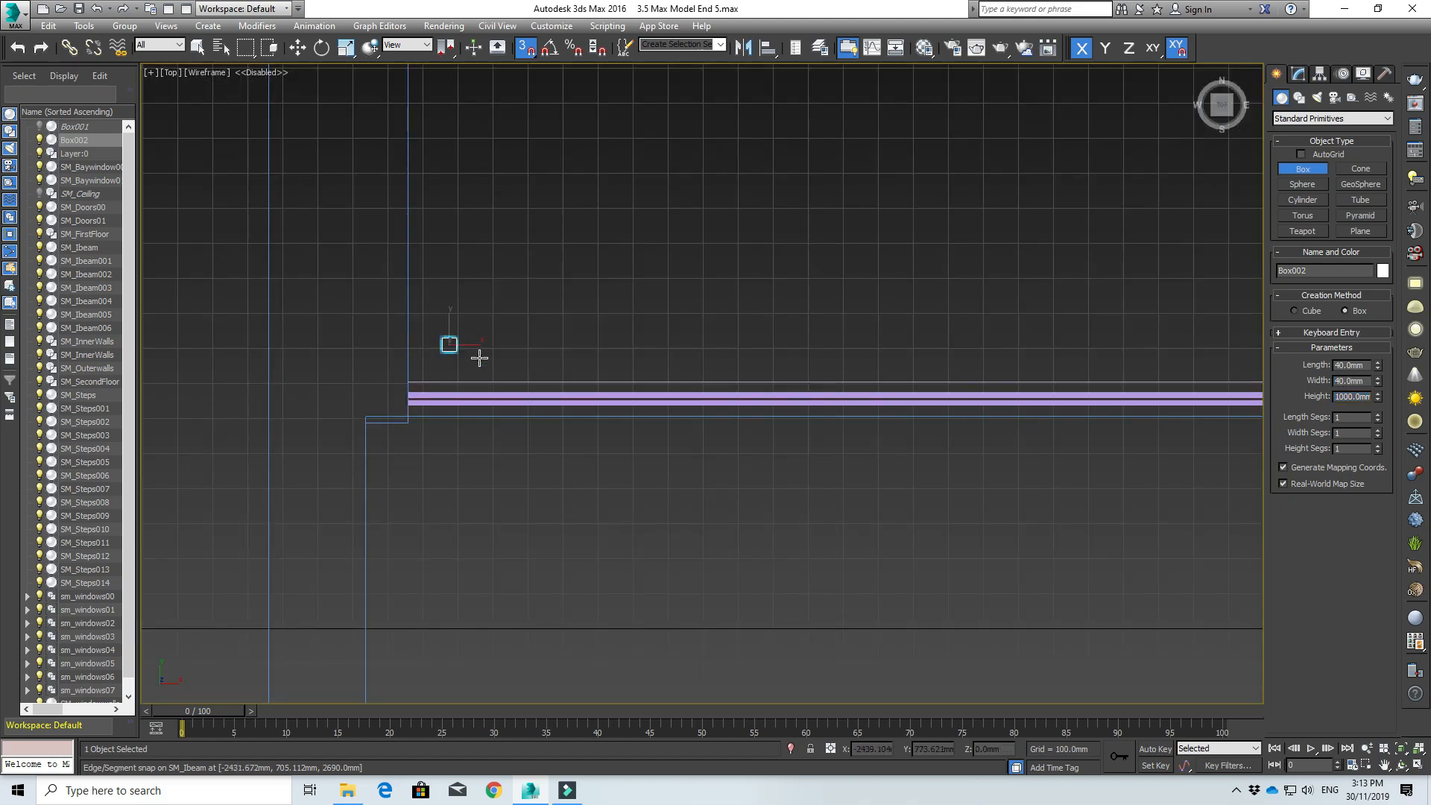
pyautogui.keyDown('alt'); pyautogui.moveTo(480, 355); pyautogui.dragTo(679, 517, button='middle'); pyautogui.keyUp('alt')
pyautogui.scroll(-2, 513, 233)
# - Move the new box along Y onto the long I-beam at the edge of the second floor
pyautogui.press('t')
pyautogui.press('w')
pyautogui.scroll(3, 366, 401)
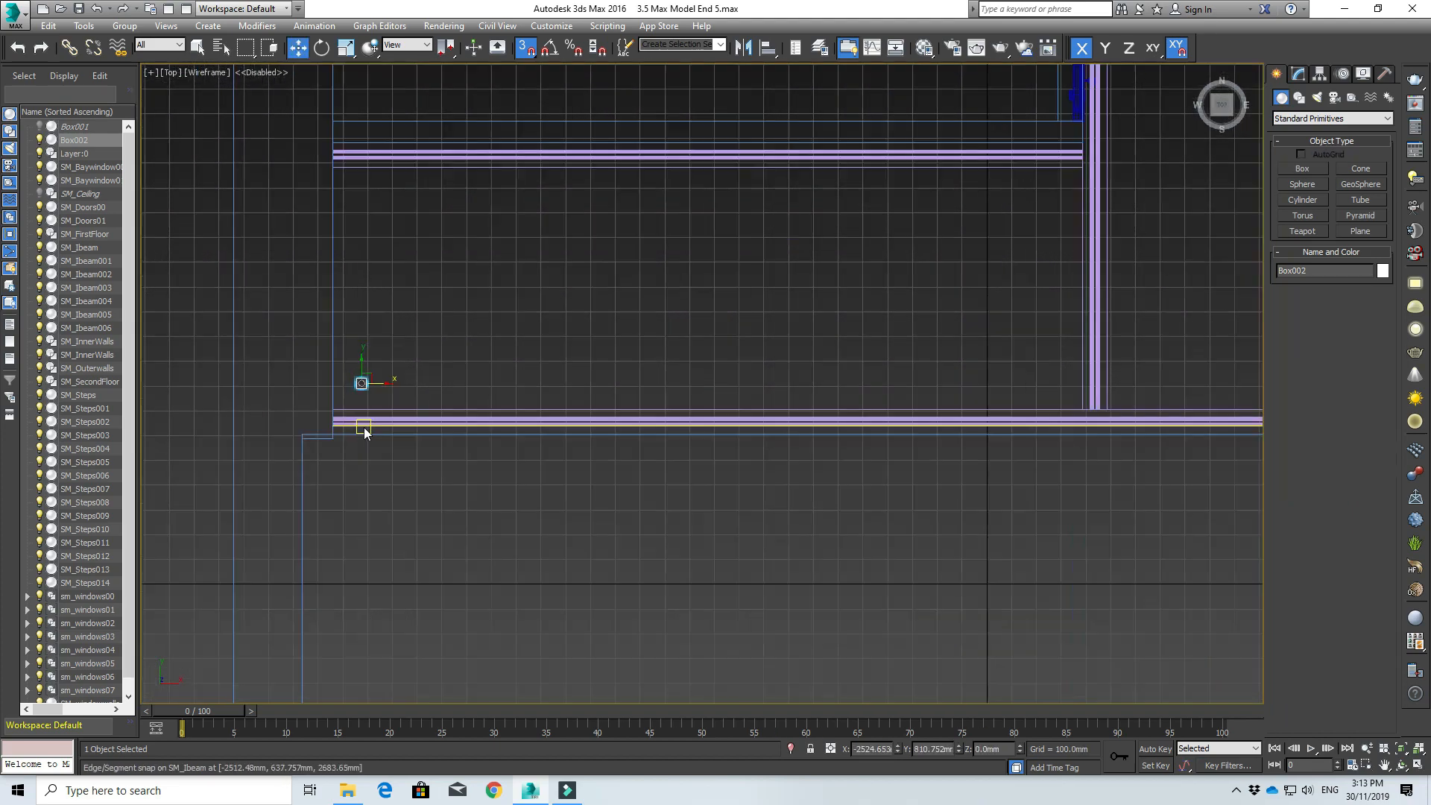
pyautogui.moveTo(358, 393); pyautogui.dragTo(357, 420)
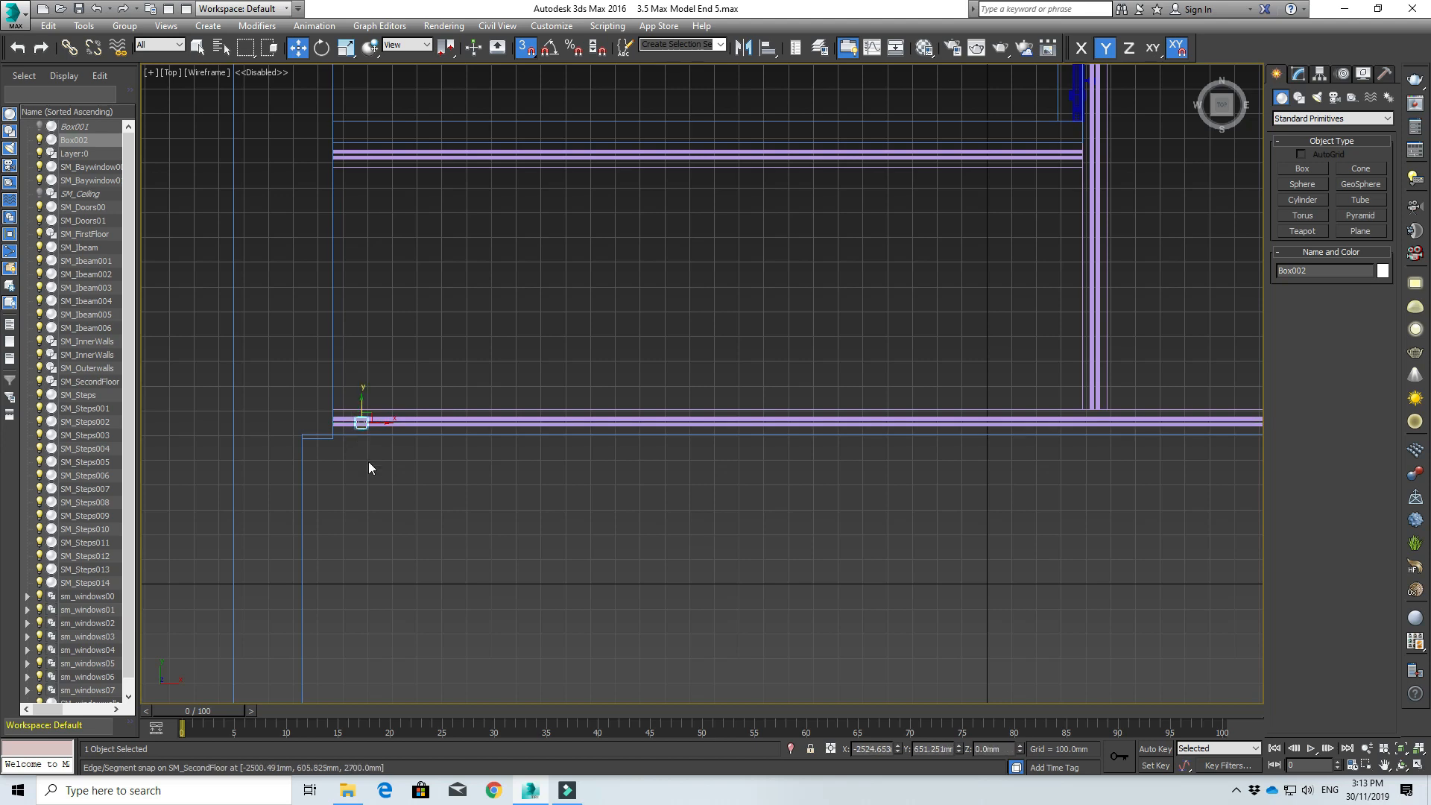
pyautogui.moveTo(368, 462); pyautogui.dragTo(617, 450, button='middle')
pyautogui.scroll(2, 619, 480)
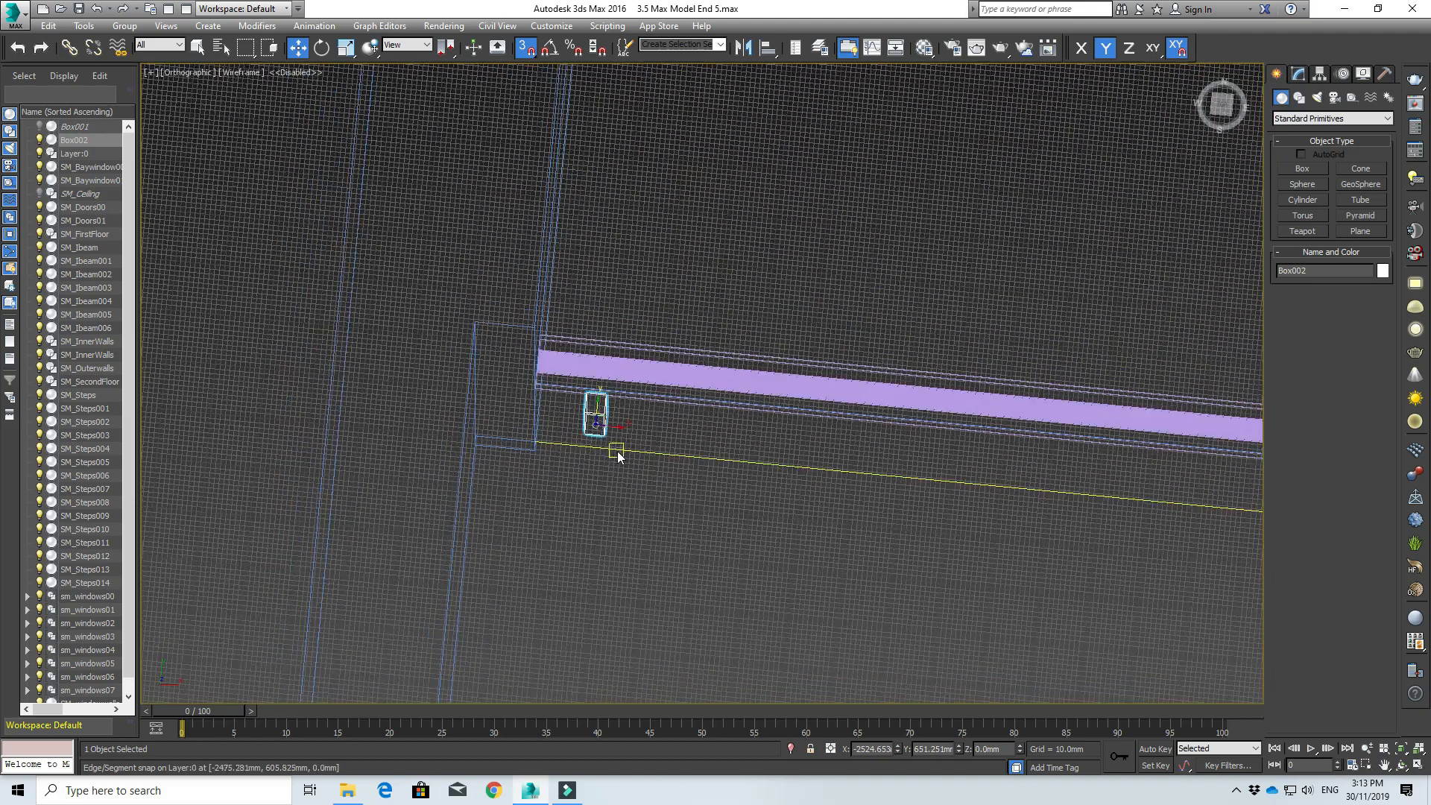
# - Raise the box vertically in the front view until its base is near the second-floor I-beam
pyautogui.press('f')
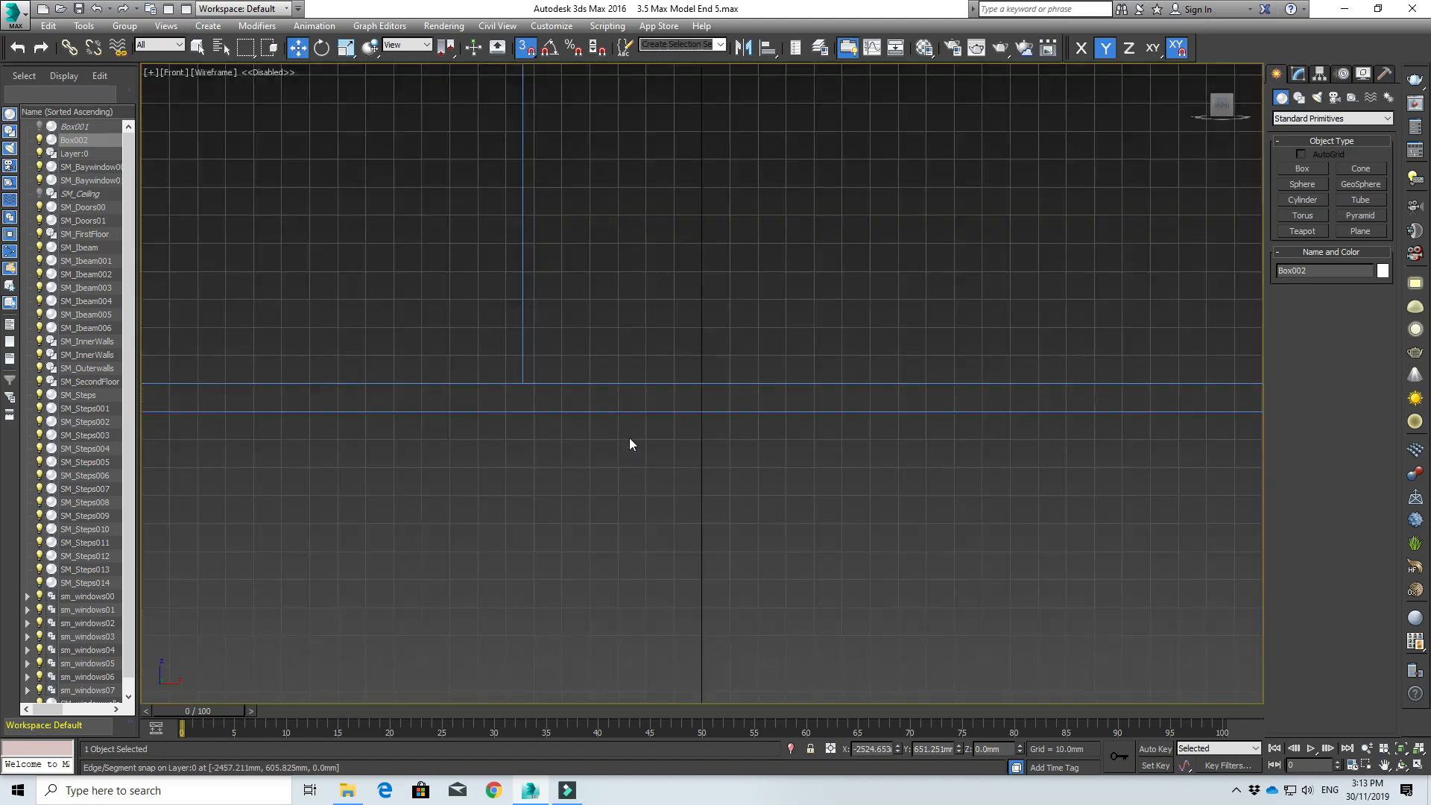
pyautogui.scroll(-5, 629, 437)
pyautogui.scroll(-2, 625, 370)
pyautogui.scroll(8, 513, 509)
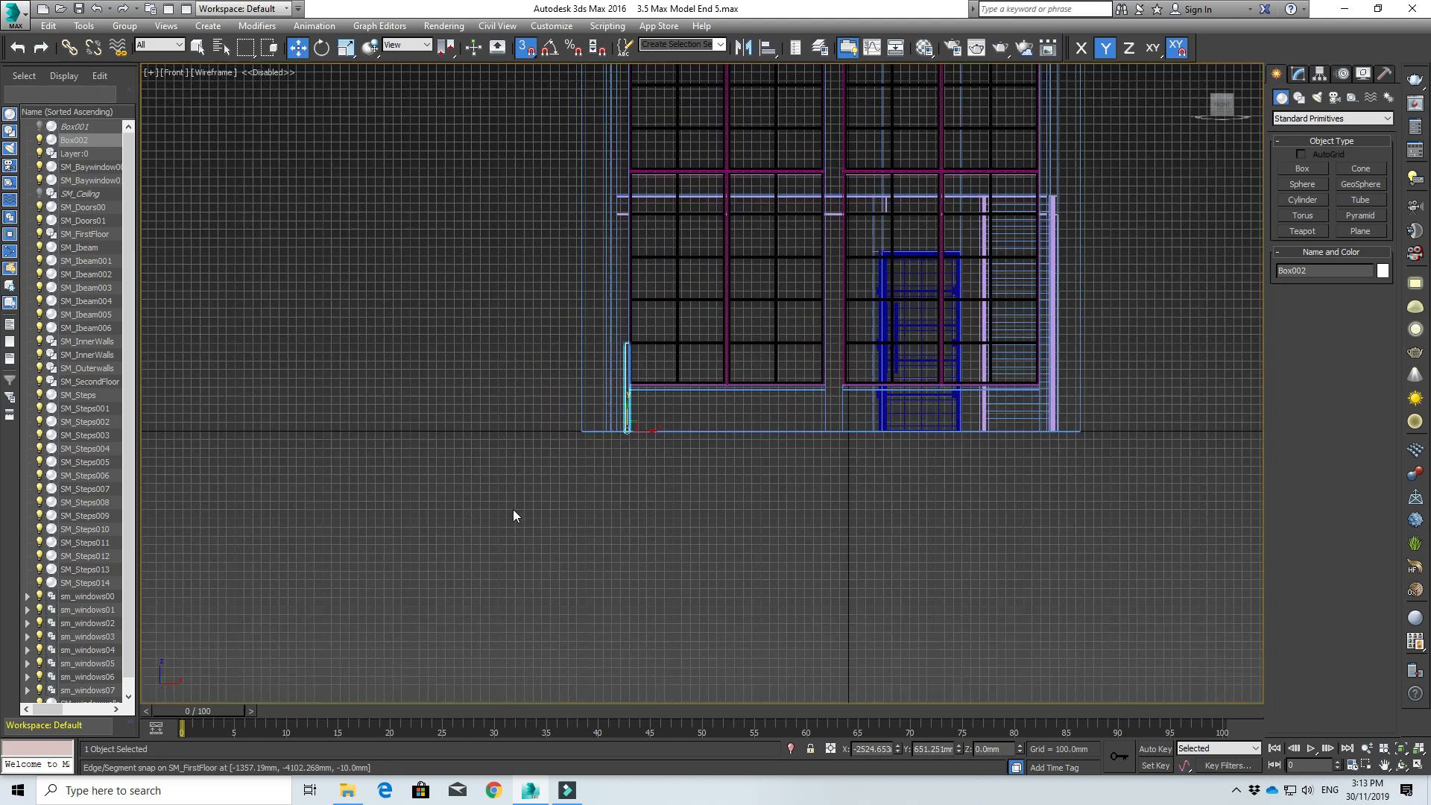
pyautogui.moveTo(853, 307); pyautogui.dragTo(542, 159, button='middle')
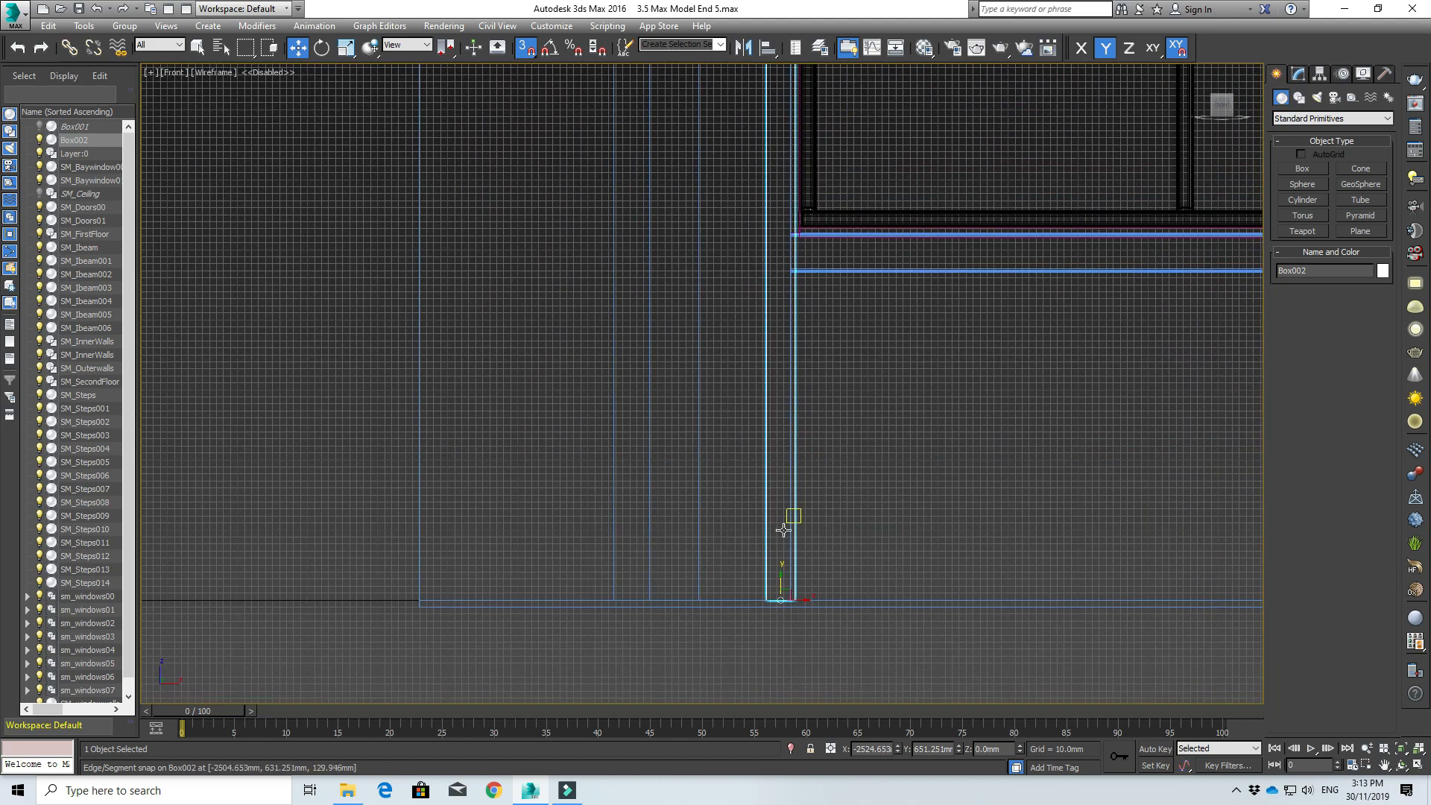
pyautogui.moveTo(782, 575); pyautogui.dragTo(792, 308)
pyautogui.scroll(-3, 783, 302)
pyautogui.moveTo(791, 307); pyautogui.dragTo(790, 526, button='middle')
pyautogui.scroll(-4, 791, 525)
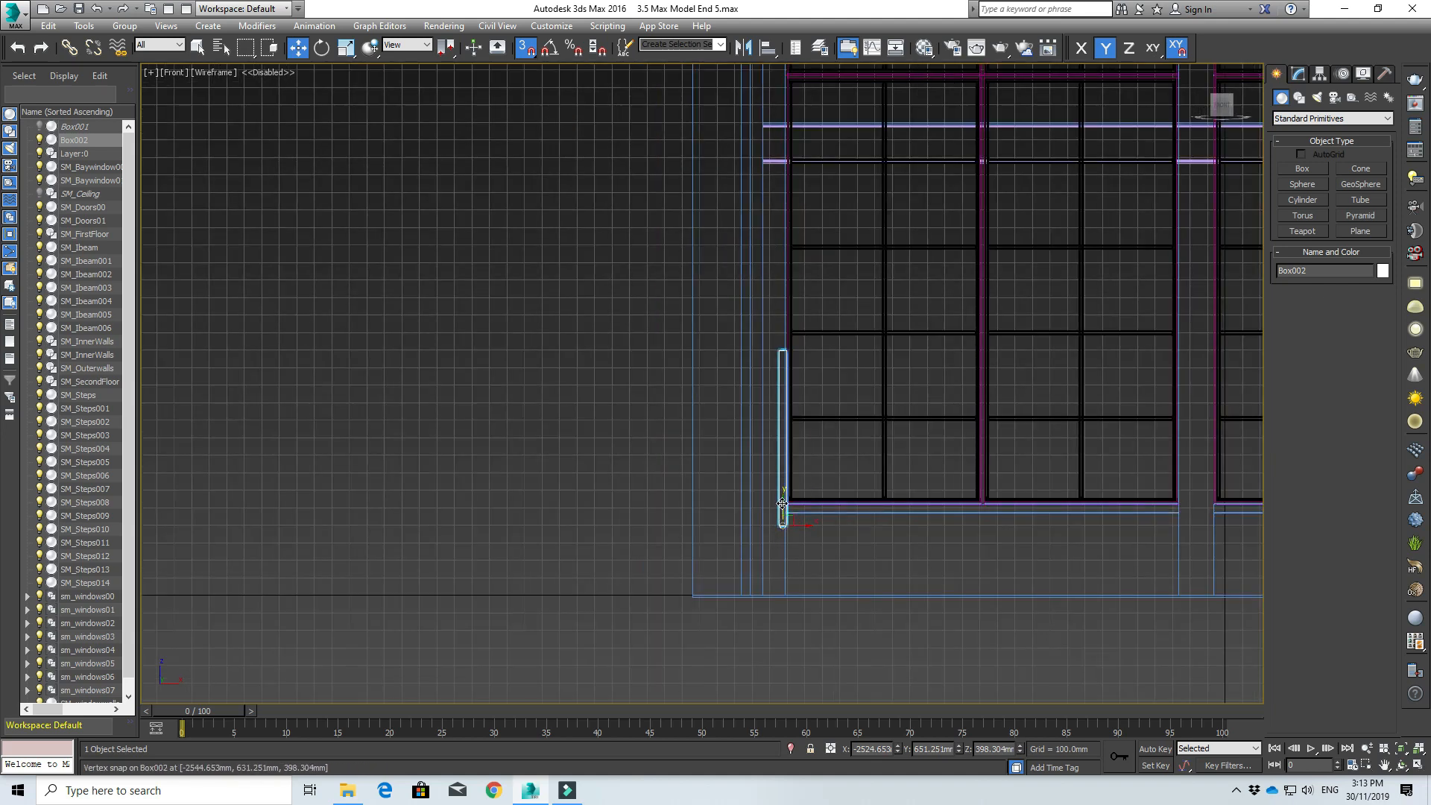
pyautogui.moveTo(782, 503); pyautogui.dragTo(761, 124)
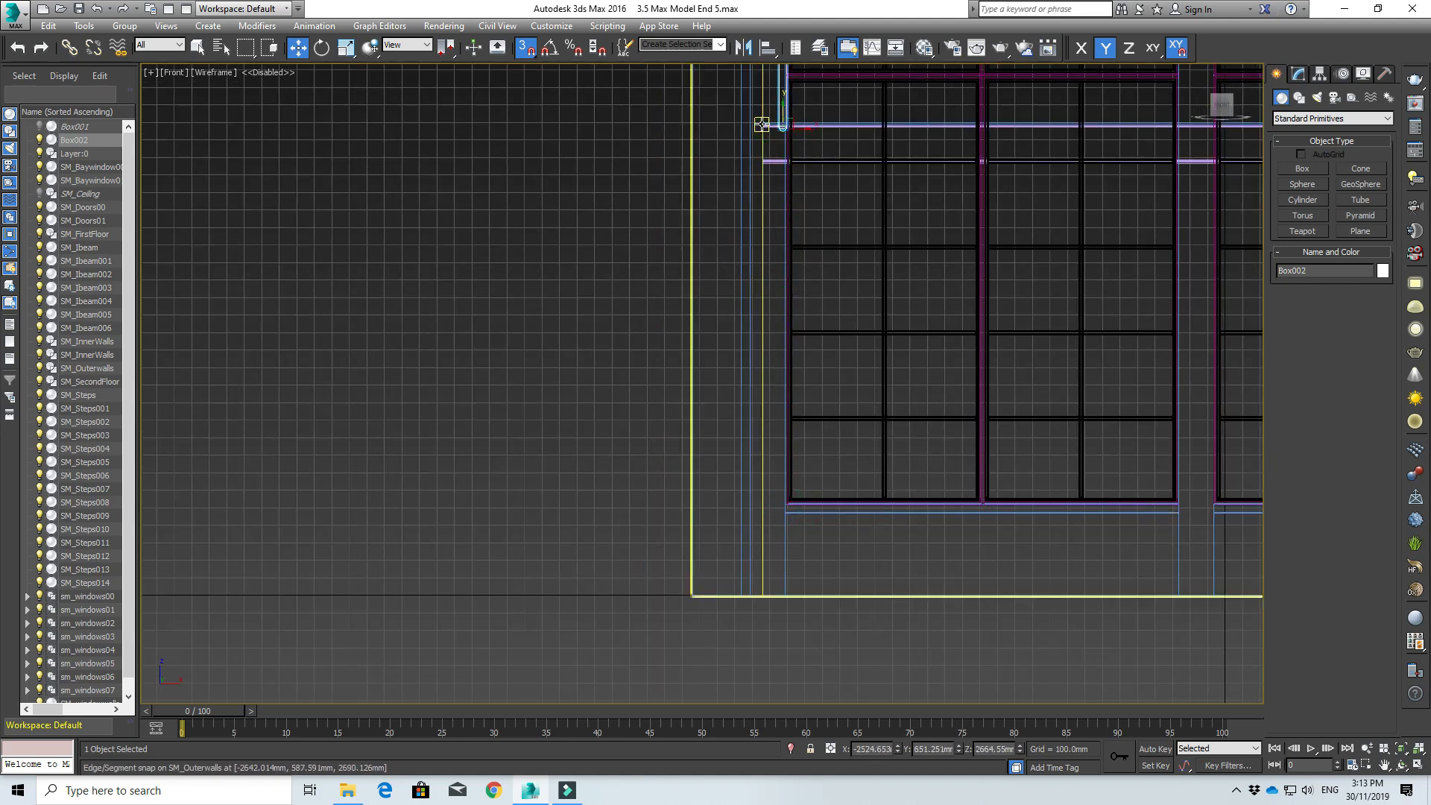
# - Snap the base of the box vertically to the top surface of SM_SecondFloor at 2700 mm
pyautogui.scroll(5, 762, 125)
pyautogui.moveTo(802, 158); pyautogui.dragTo(738, 438, button='middle')
pyautogui.scroll(2, 747, 447)
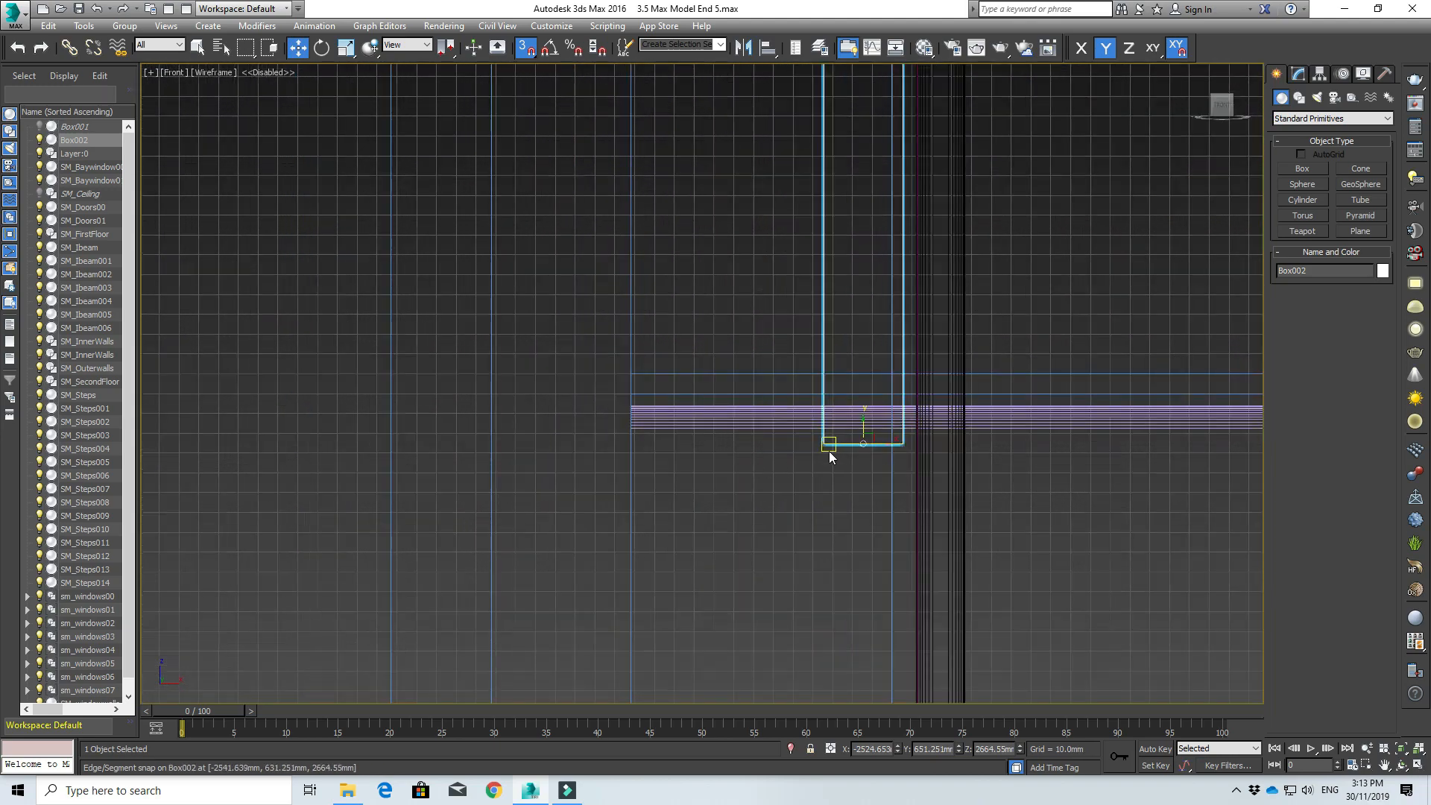
pyautogui.moveTo(863, 418); pyautogui.dragTo(847, 379)
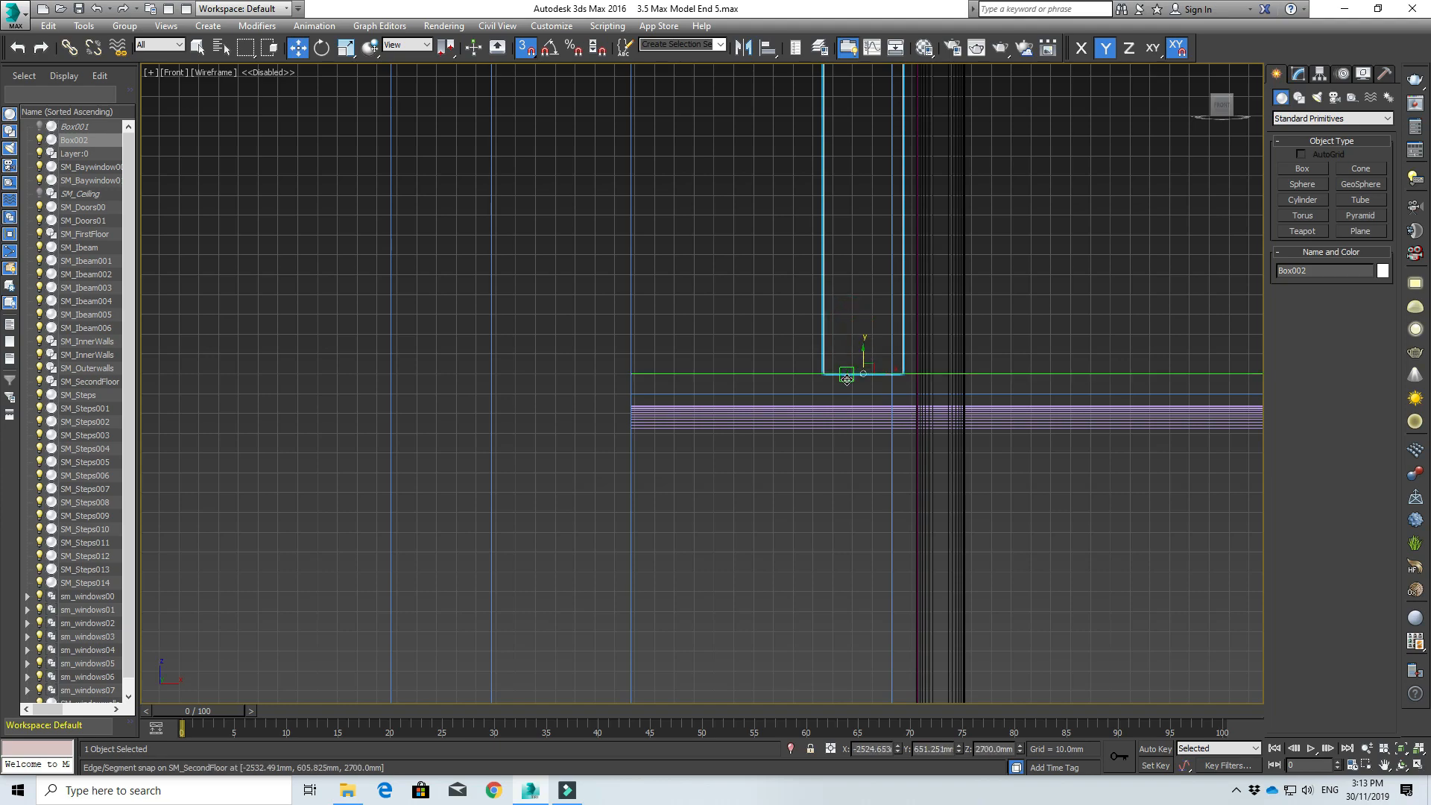
pyautogui.scroll(-10, 894, 369)
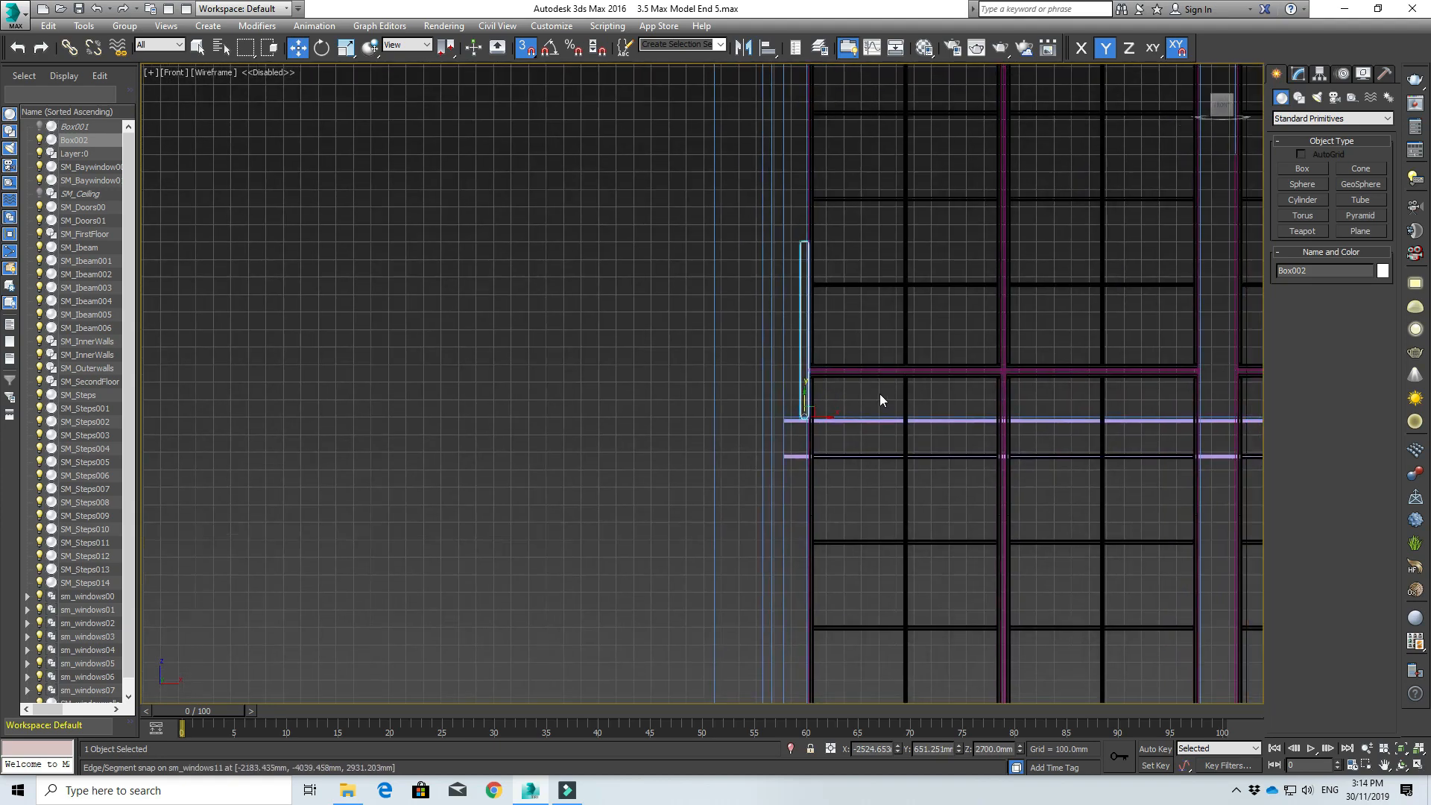
# - Clone the railing post as an instance in the top view and move the copy along X in line with the staircase's inner I-beam
pyautogui.moveTo(880, 394); pyautogui.dragTo(709, 406, button='middle')
pyautogui.press('t')
pyautogui.scroll(-4, 763, 427)
pyautogui.scroll(3, 648, 405)
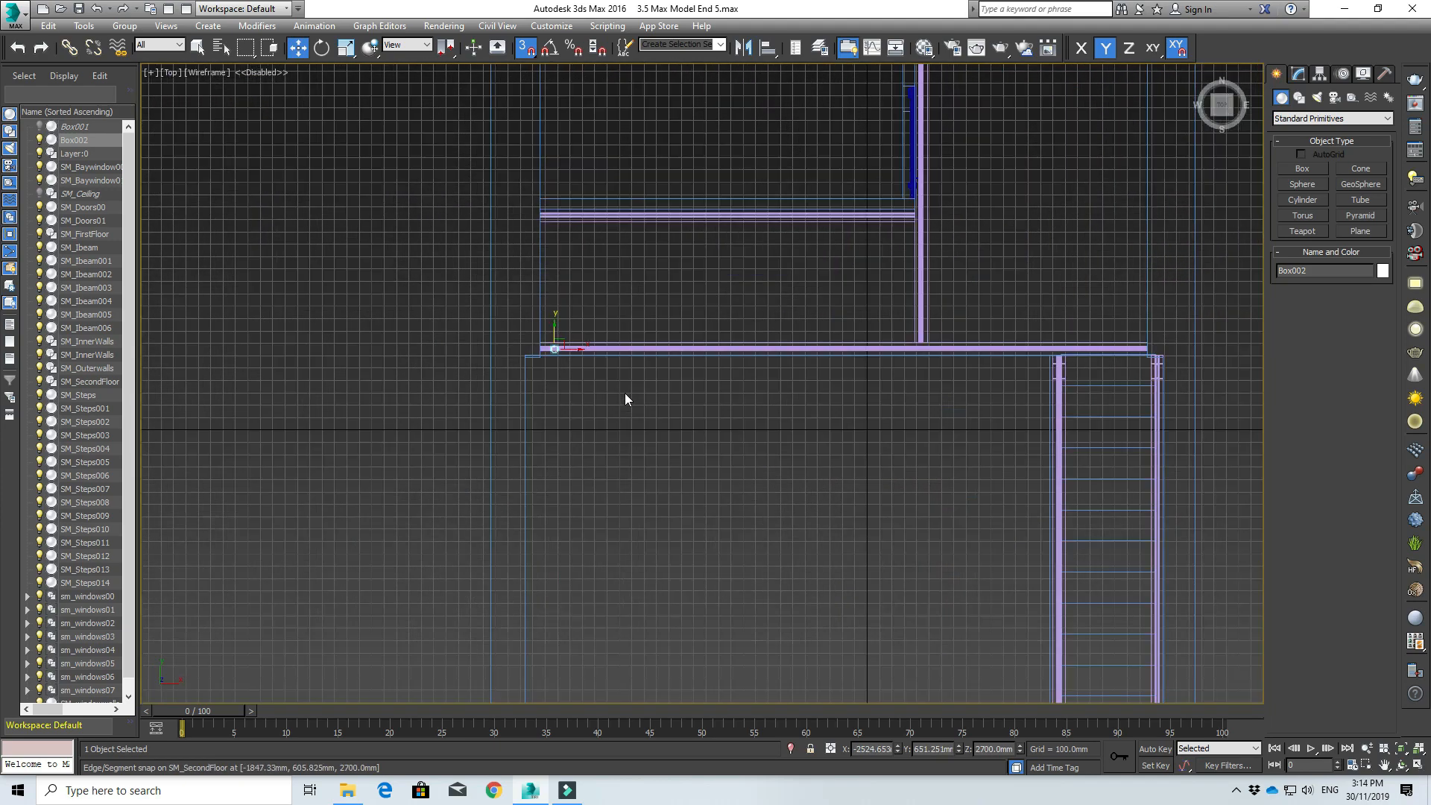
pyautogui.scroll(2, 625, 399)
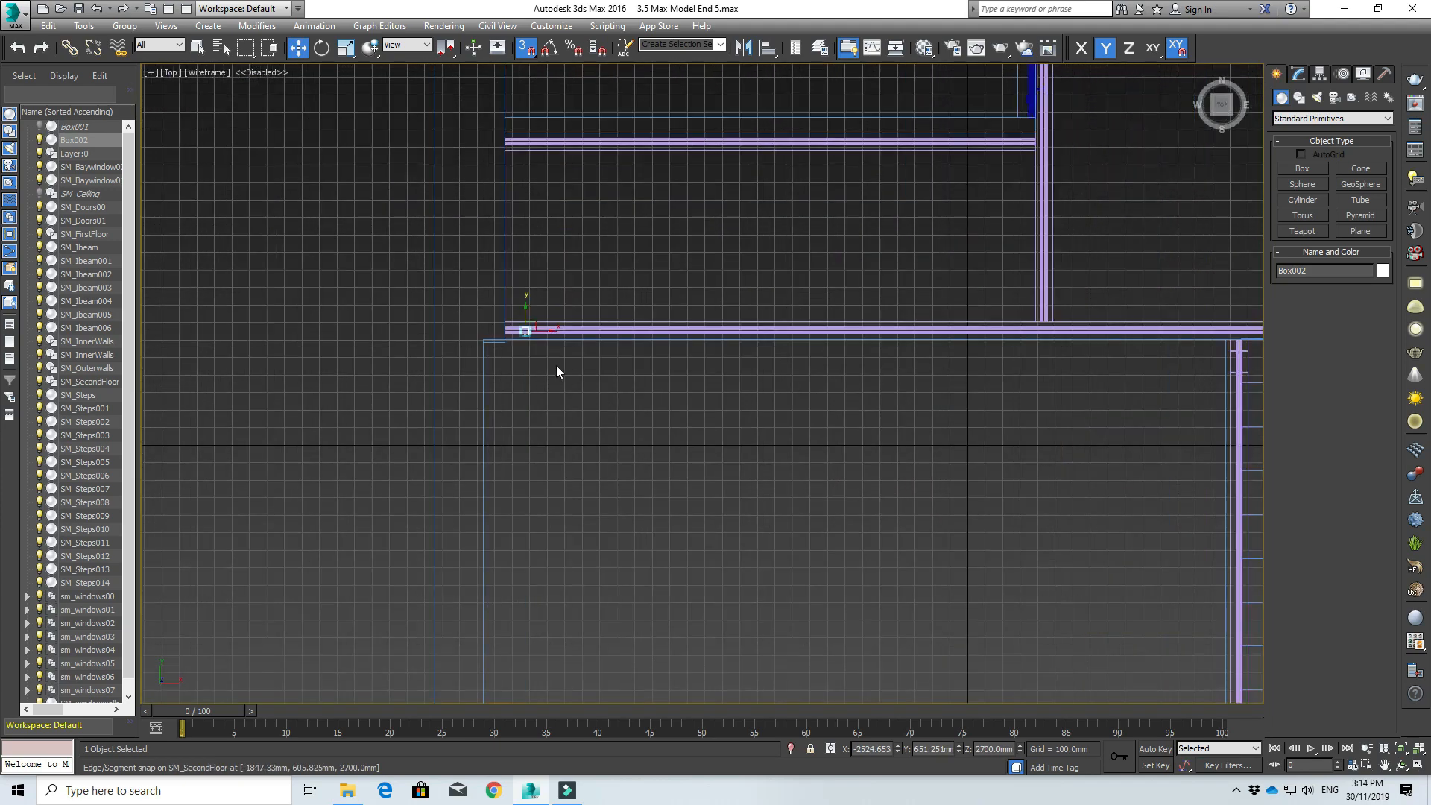
pyautogui.rightClick(73, 141)
pyautogui.click(503, 198)
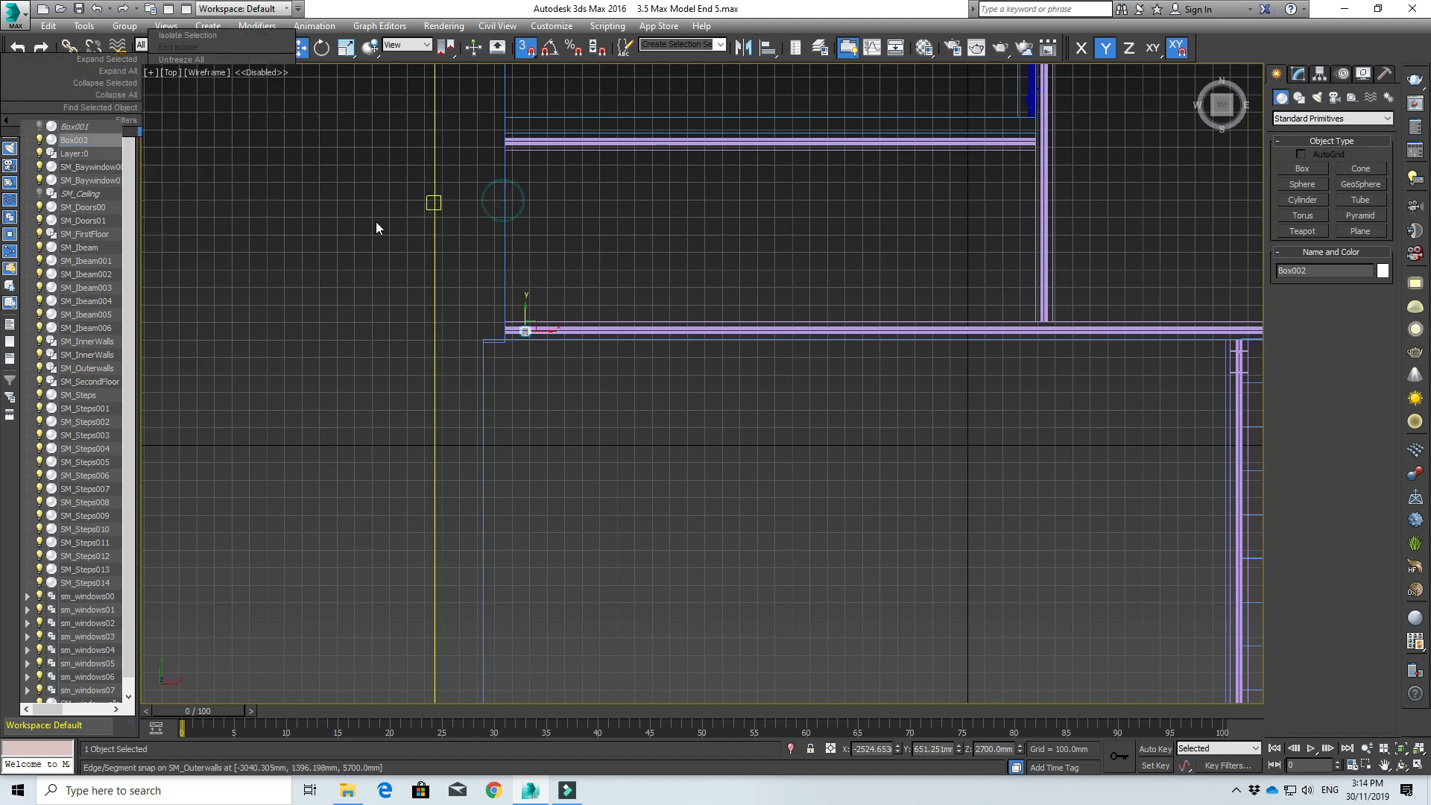
pyautogui.click(306, 258)
pyautogui.click(84, 142)
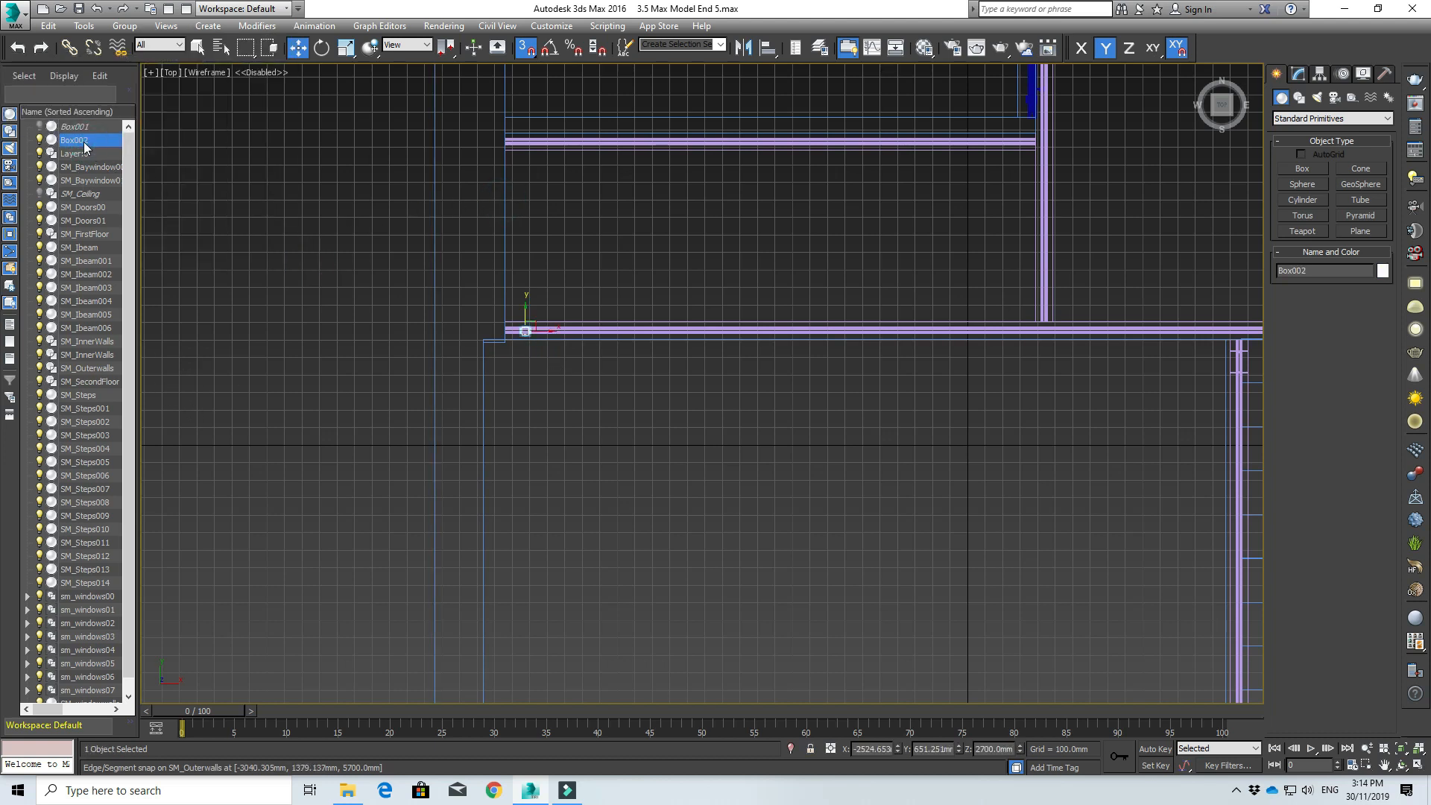
pyautogui.hotkey('ctrl', 'v')
pyautogui.click(680, 372)
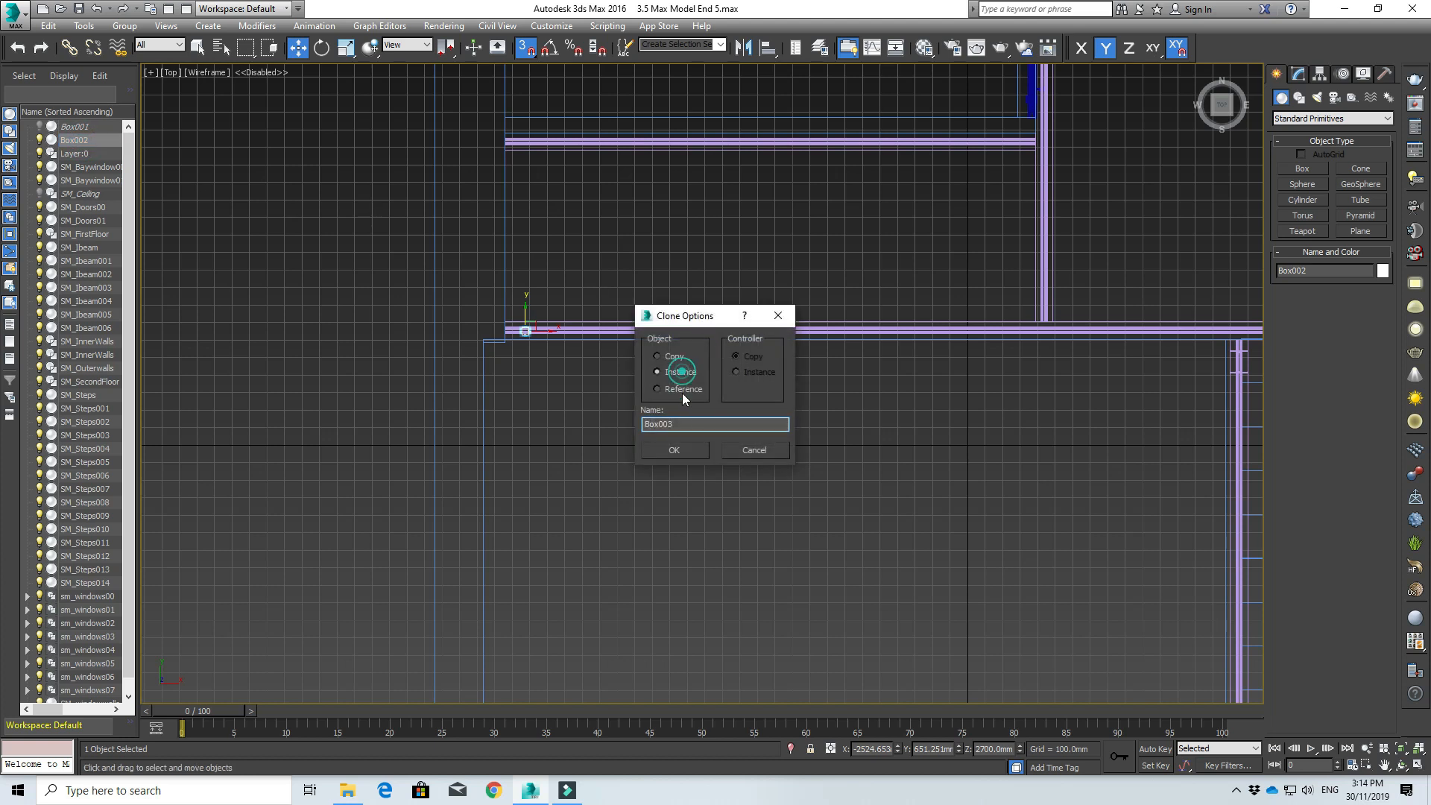
pyautogui.click(675, 450)
pyautogui.press('F5')
pyautogui.moveTo(549, 331); pyautogui.dragTo(1239, 323)
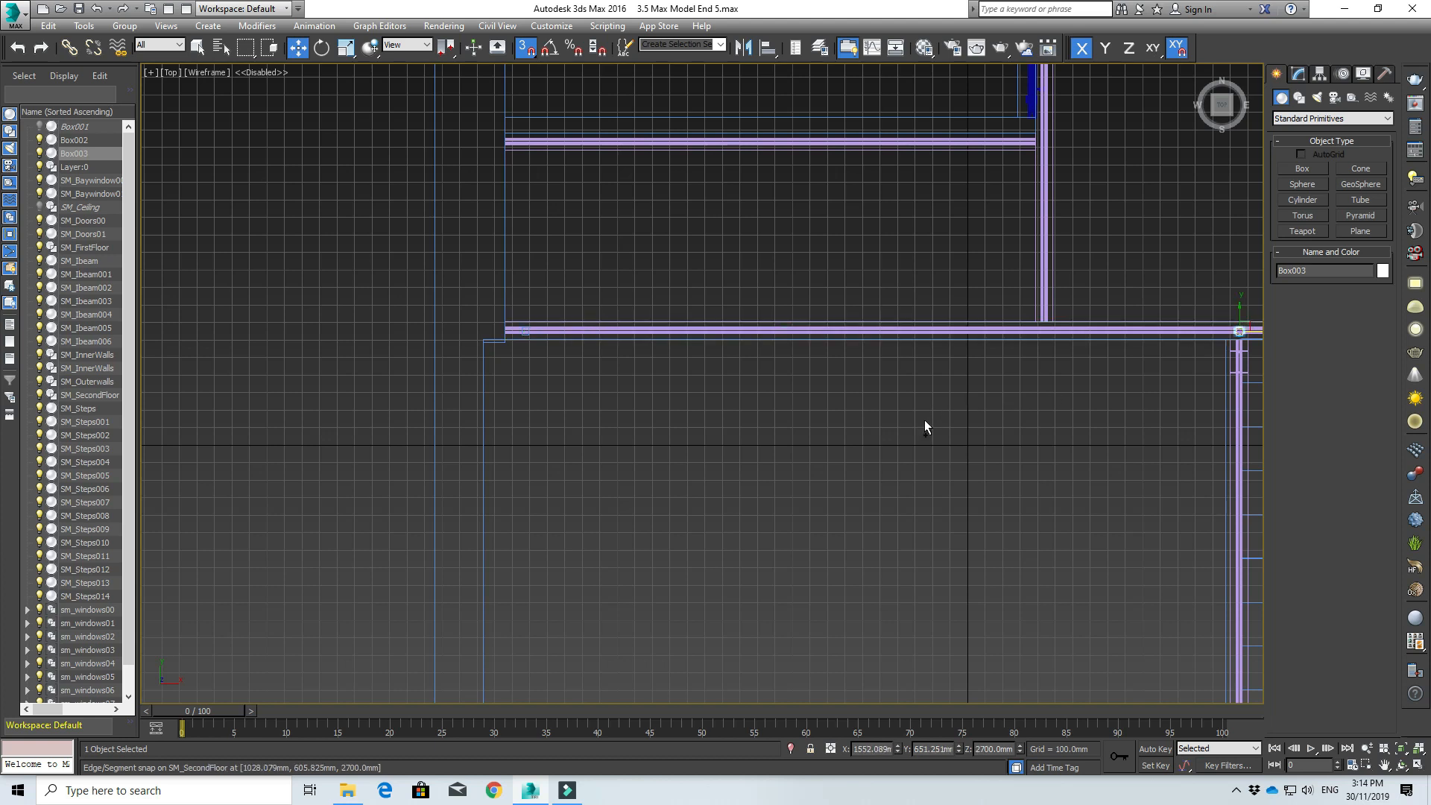
# - Clone the post above the staircase beam as an instance and snap the copy along X to the junction with the perpendicular I-beam
pyautogui.hotkey('ctrl', 'v')
pyautogui.click(669, 454)
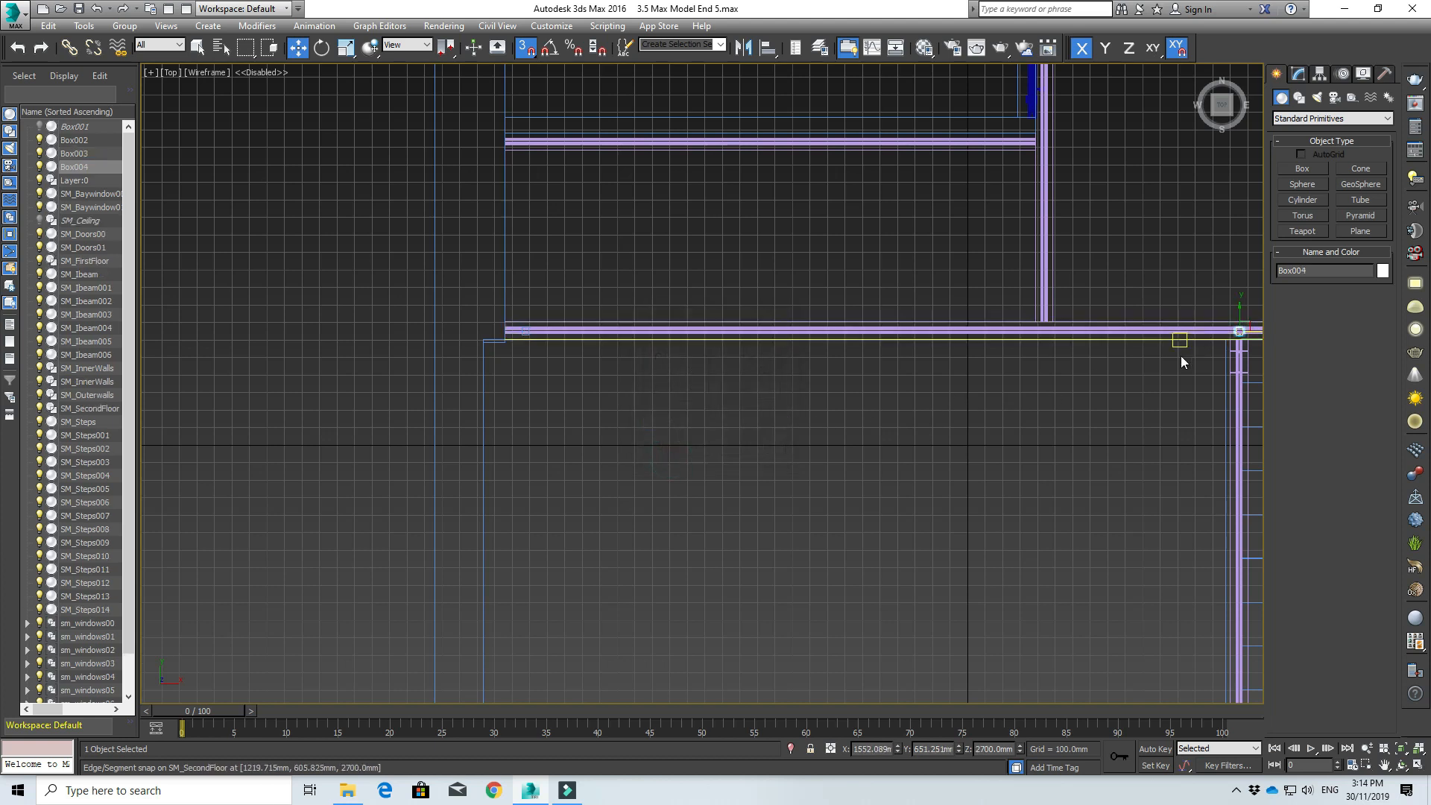
pyautogui.moveTo(1181, 359); pyautogui.dragTo(820, 386, button='middle')
pyautogui.scroll(2, 924, 371)
pyautogui.scroll(2, 924, 371)
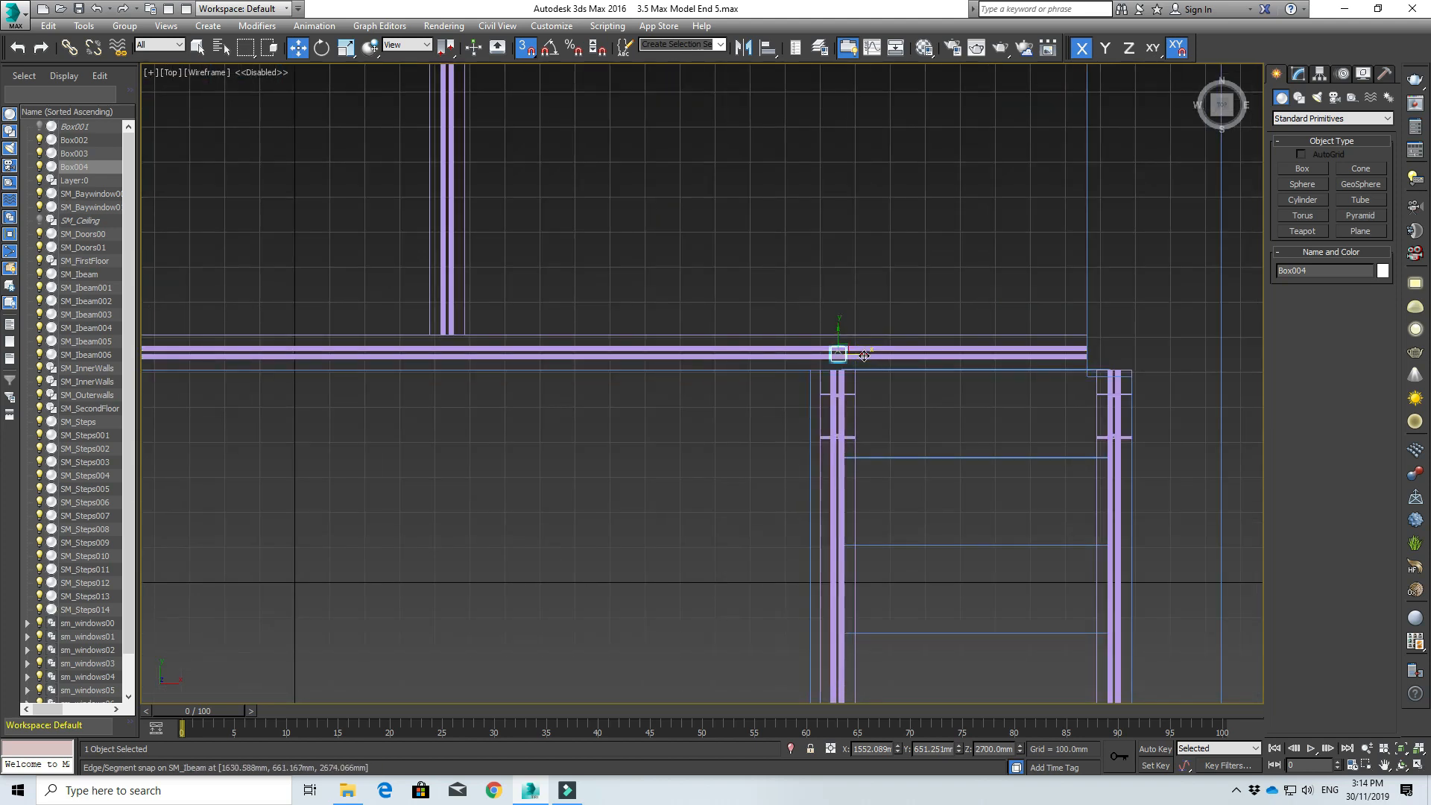
pyautogui.moveTo(838, 354); pyautogui.dragTo(451, 361)
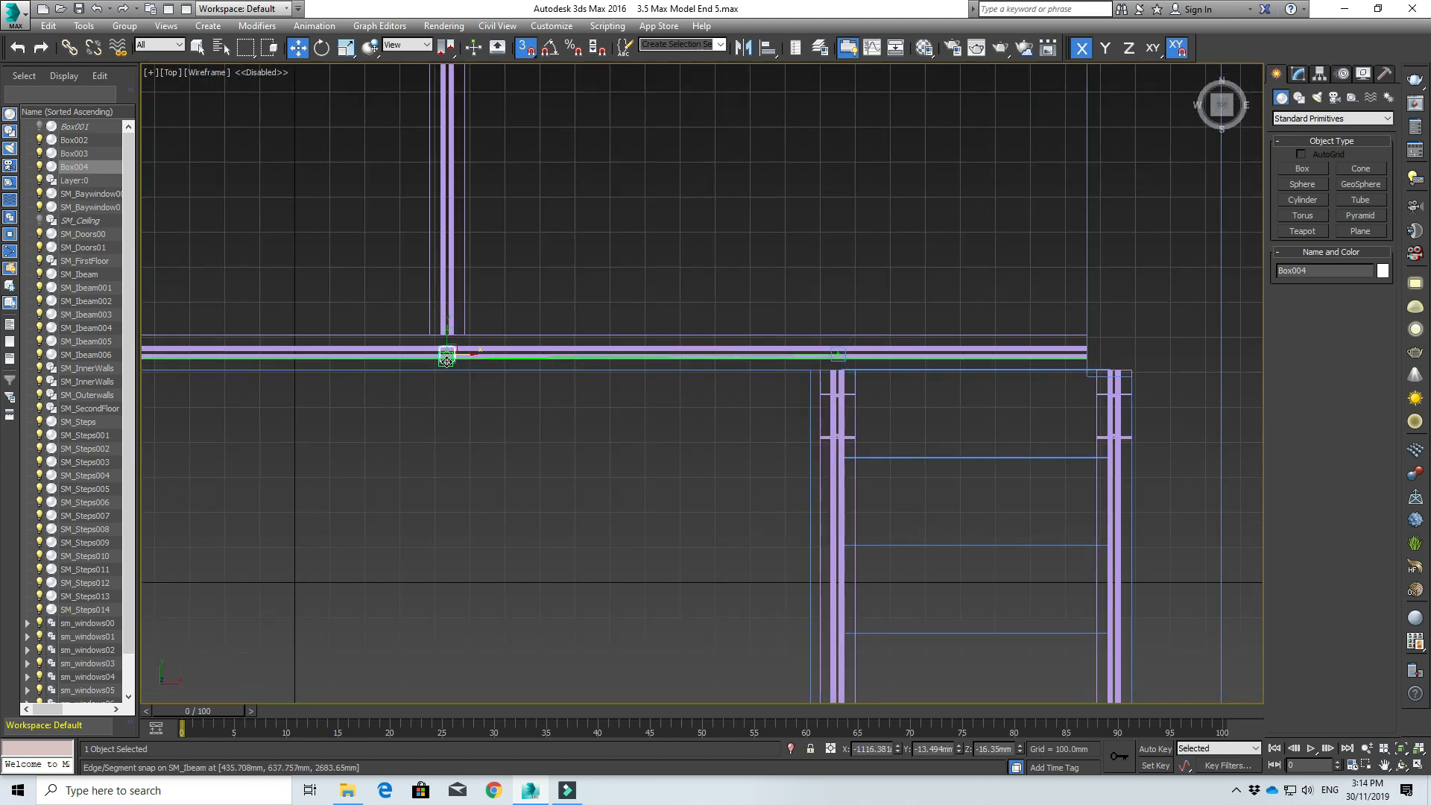
# - Clone the junction post and move the copy along X to about -1164.5 mm, roughly midway towards the first post
pyautogui.scroll(-3, 395, 430)
pyautogui.moveTo(406, 437); pyautogui.dragTo(865, 409, button='middle')
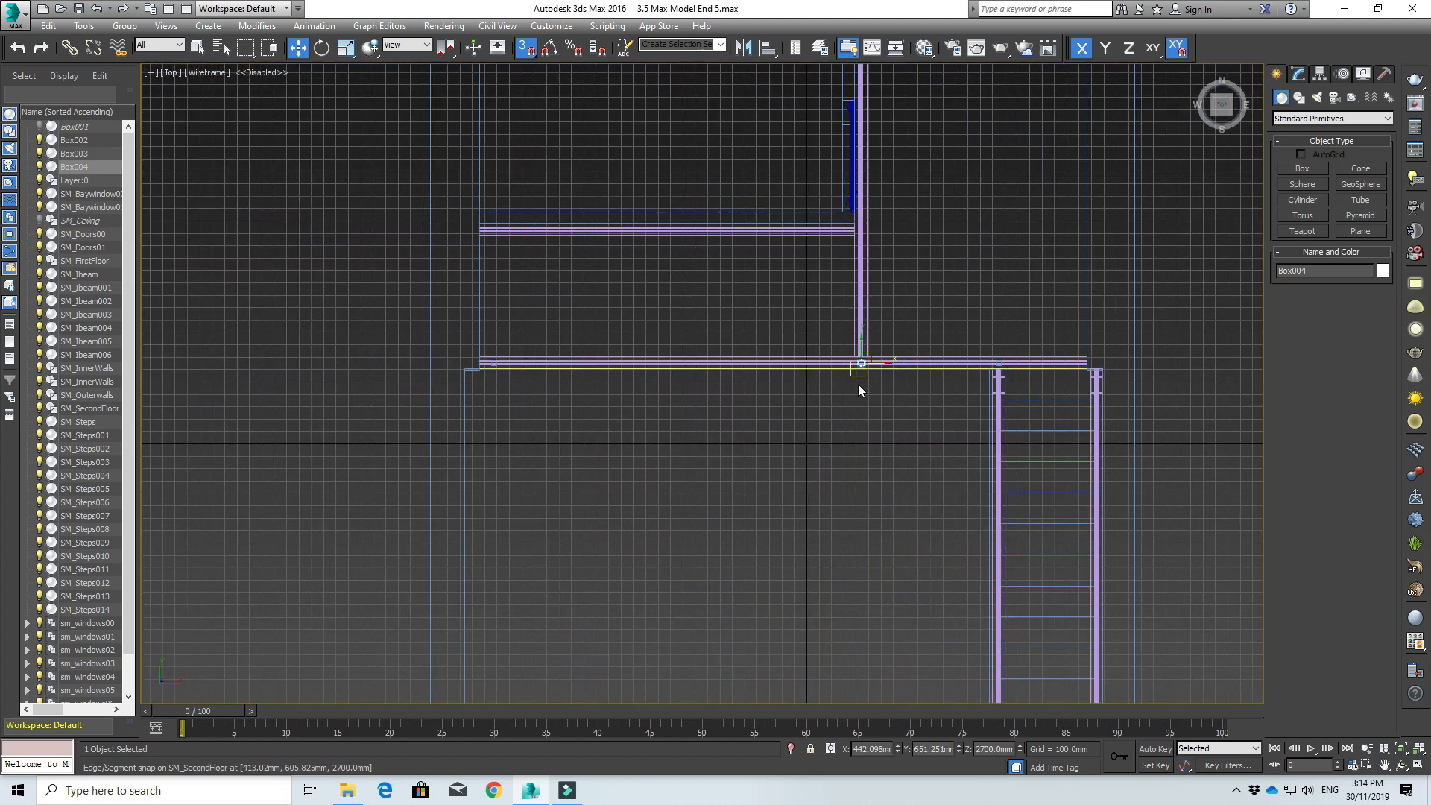
pyautogui.keyDown('shift'); pyautogui.moveTo(857, 380); pyautogui.dragTo(878, 384); pyautogui.keyUp('shift')
pyautogui.click(672, 450)
pyautogui.scroll(2, 835, 365)
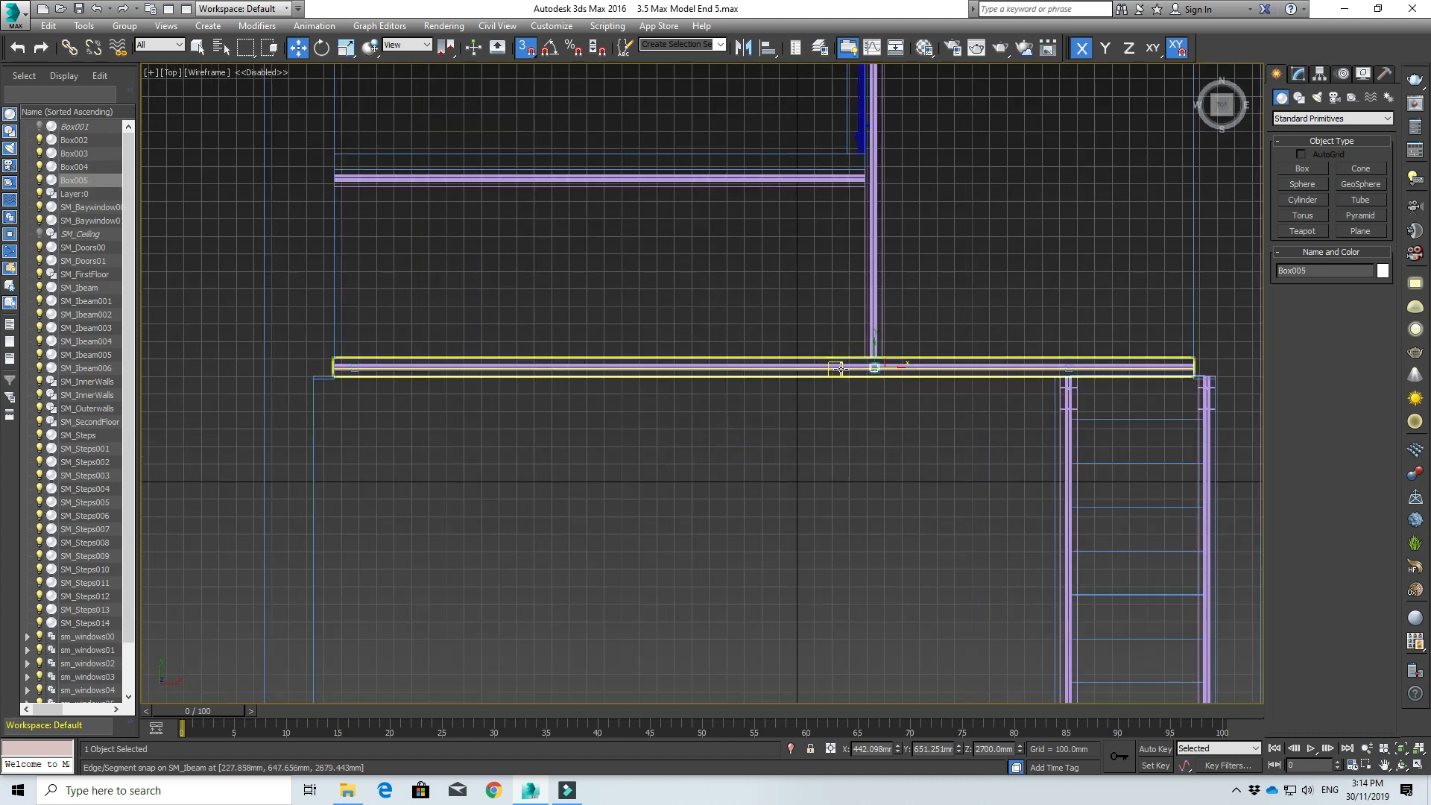
pyautogui.moveTo(902, 367); pyautogui.dragTo(552, 377)
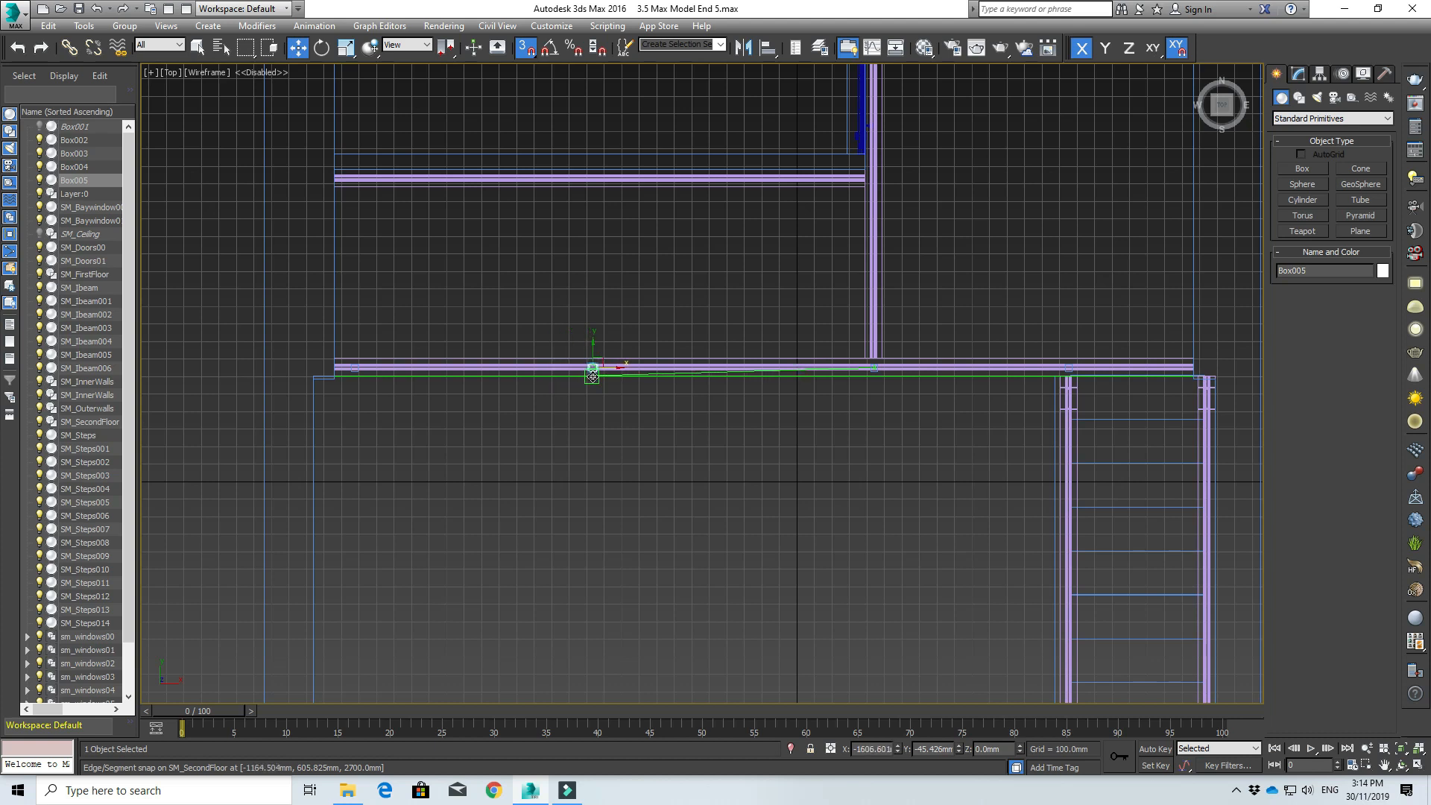
pyautogui.moveTo(592, 376); pyautogui.dragTo(592, 376)
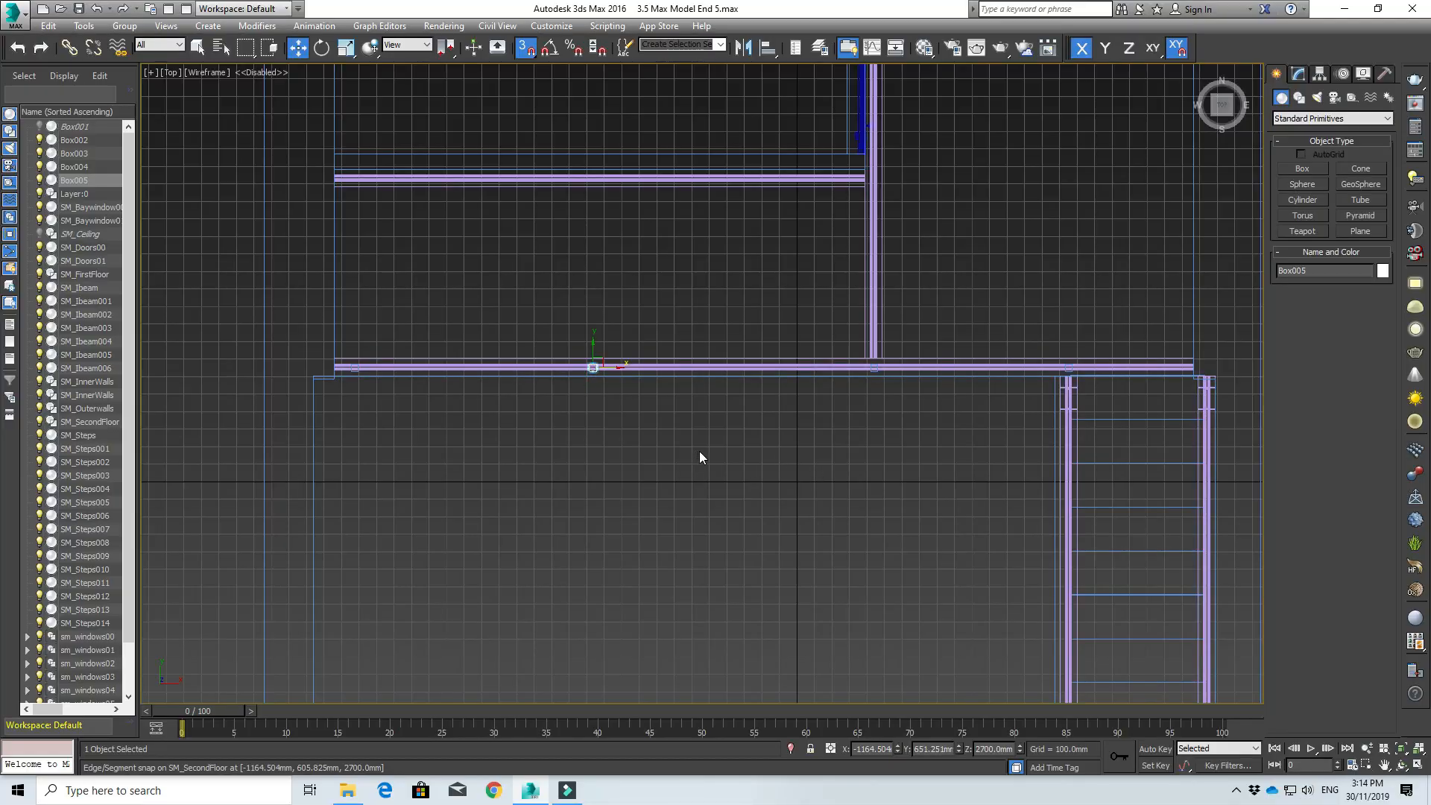
# - Clone the railing post standing at the top of the staircase's inner I-beam and show the model in the left view
pyautogui.keyDown('alt'); pyautogui.moveTo(699, 450); pyautogui.dragTo(703, 375, button='middle'); pyautogui.keyUp('alt')
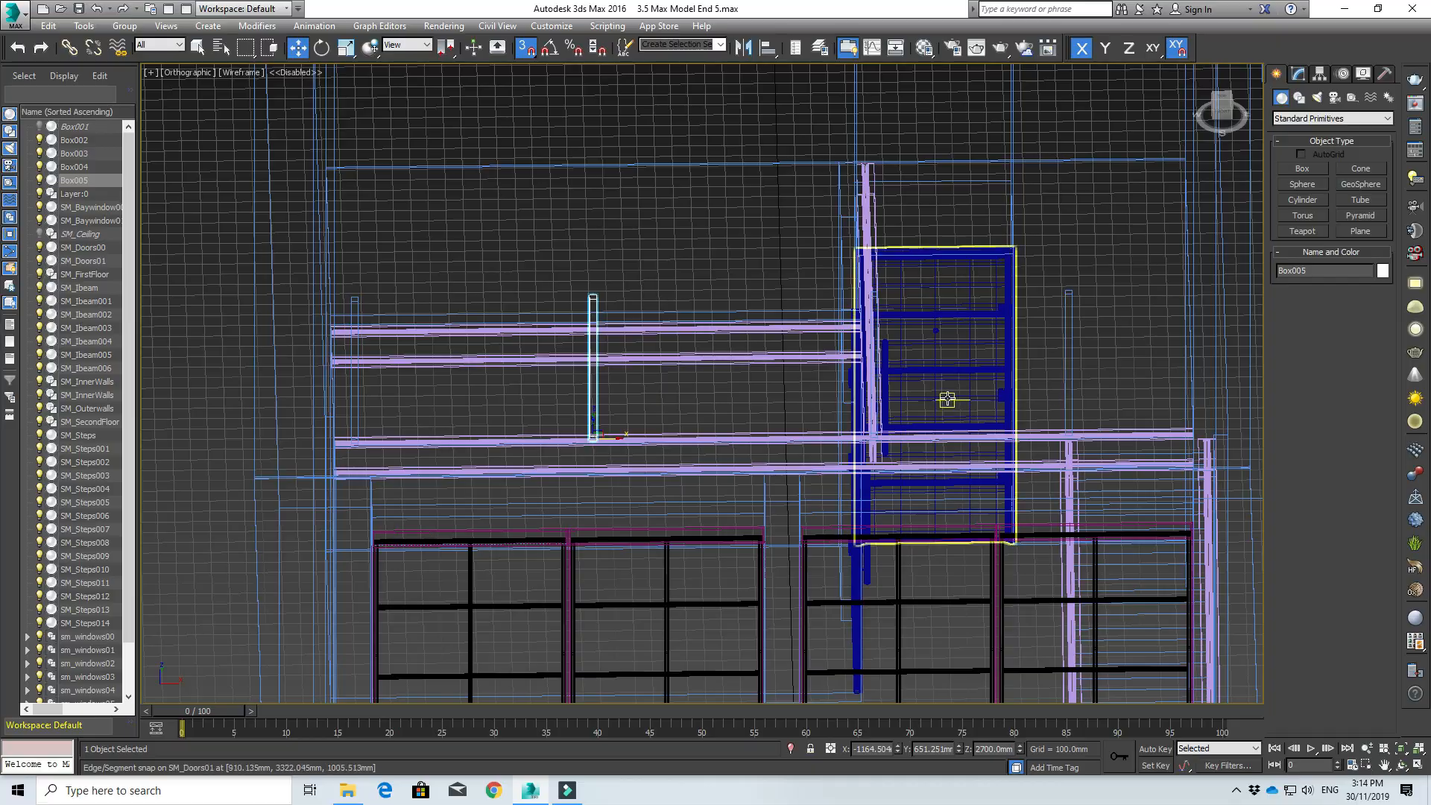
pyautogui.keyDown('alt'); pyautogui.moveTo(947, 398); pyautogui.dragTo(828, 433, button='middle'); pyautogui.keyUp('alt')
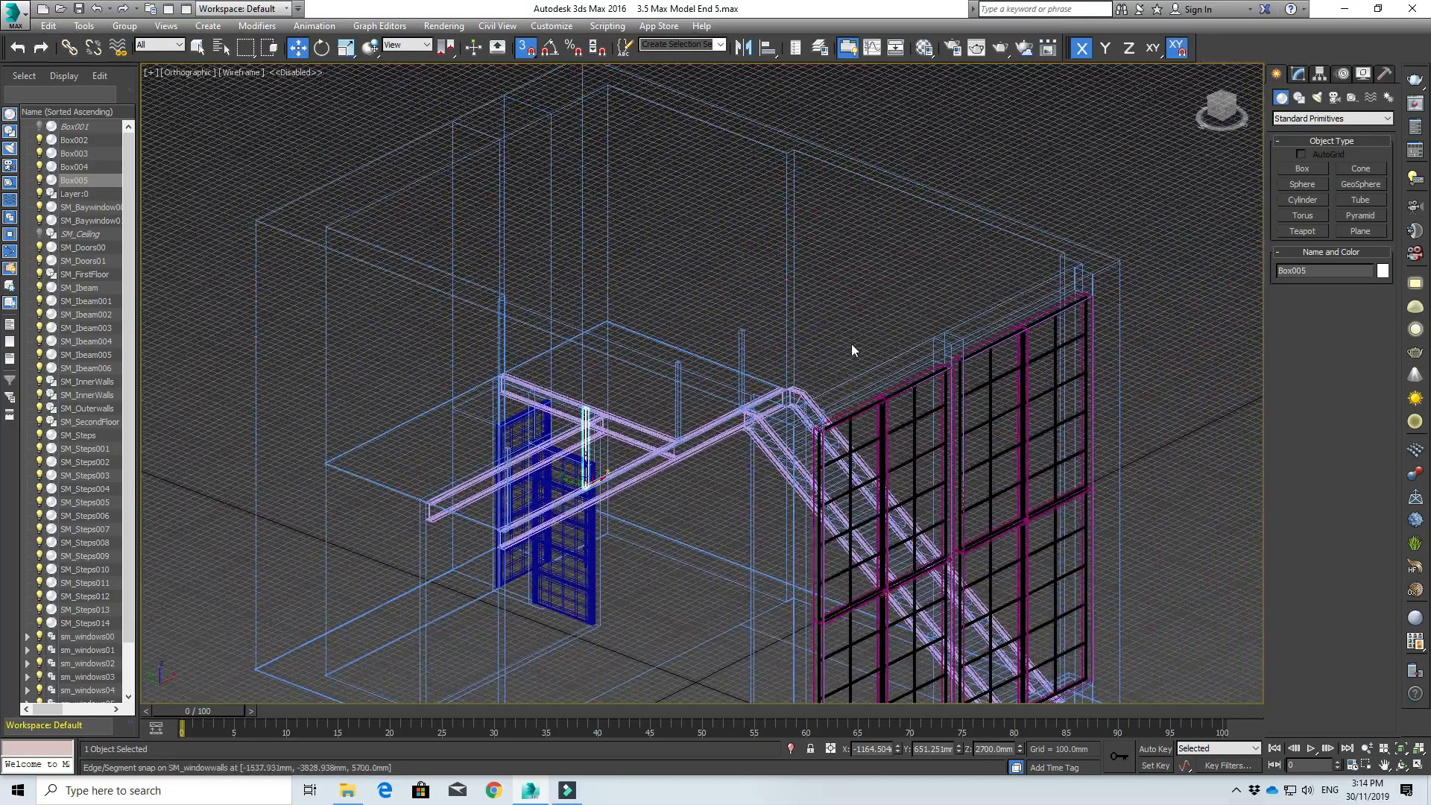
pyautogui.moveTo(852, 343); pyautogui.dragTo(929, 423, button='middle')
pyautogui.scroll(3, 771, 369)
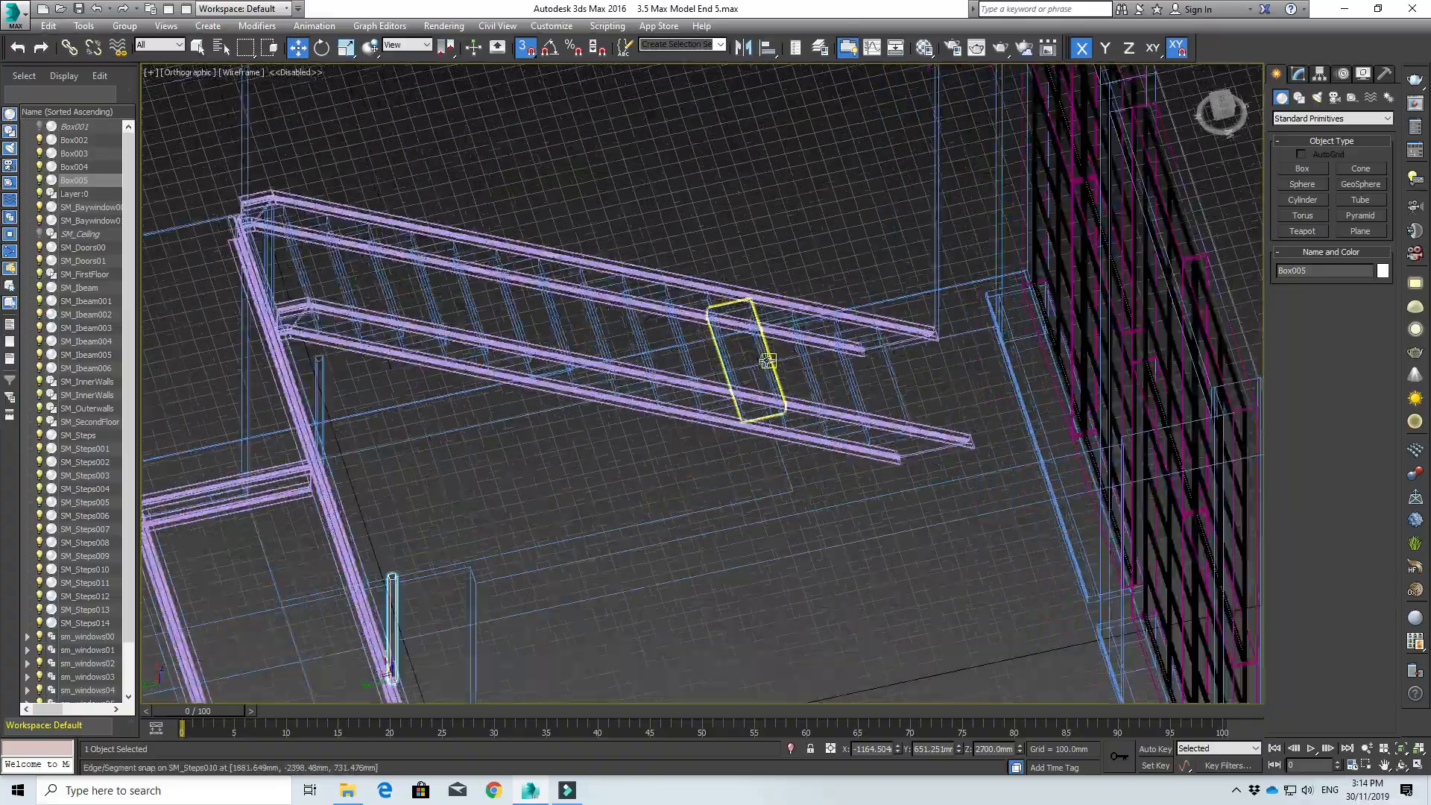
pyautogui.scroll(2, 732, 473)
pyautogui.scroll(2, 579, 453)
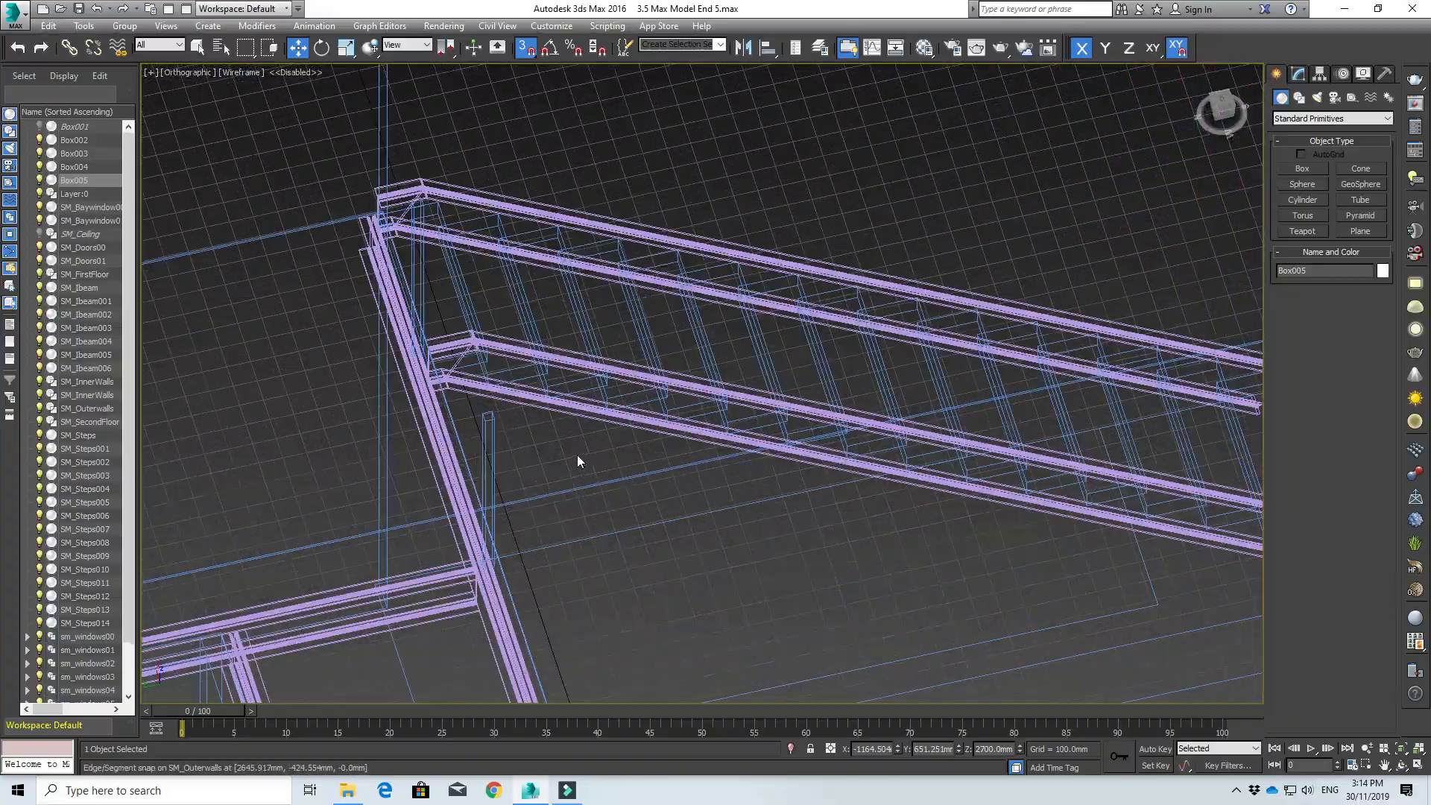
pyautogui.scroll(-2, 555, 469)
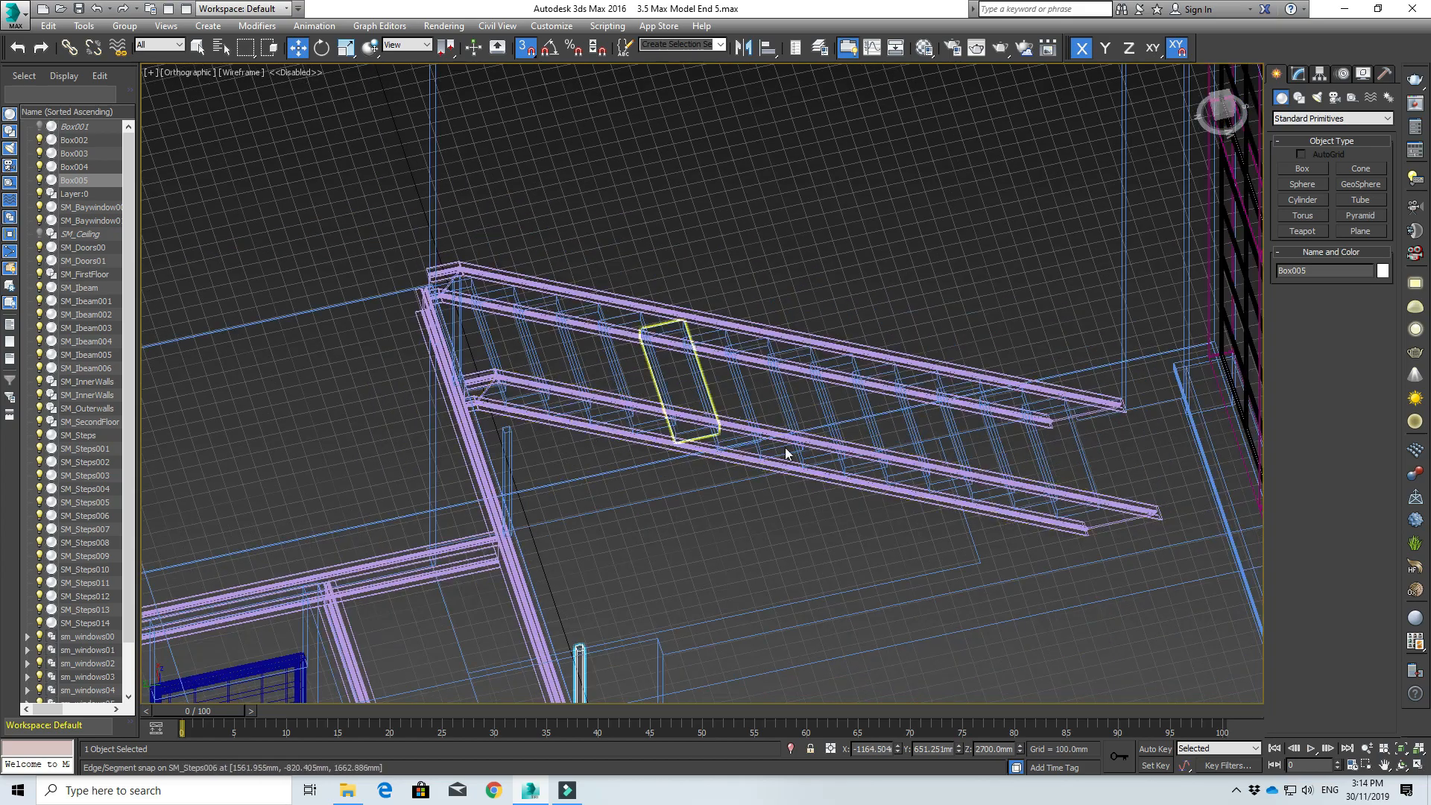
pyautogui.keyDown('alt'); pyautogui.moveTo(601, 454); pyautogui.dragTo(569, 463, button='middle'); pyautogui.keyUp('alt')
pyautogui.moveTo(511, 536)
pyautogui.mouseDown()
pyautogui.moveTo(597, 351)
pyautogui.moveTo(575, 368)
pyautogui.mouseUp()
pyautogui.click(677, 450)
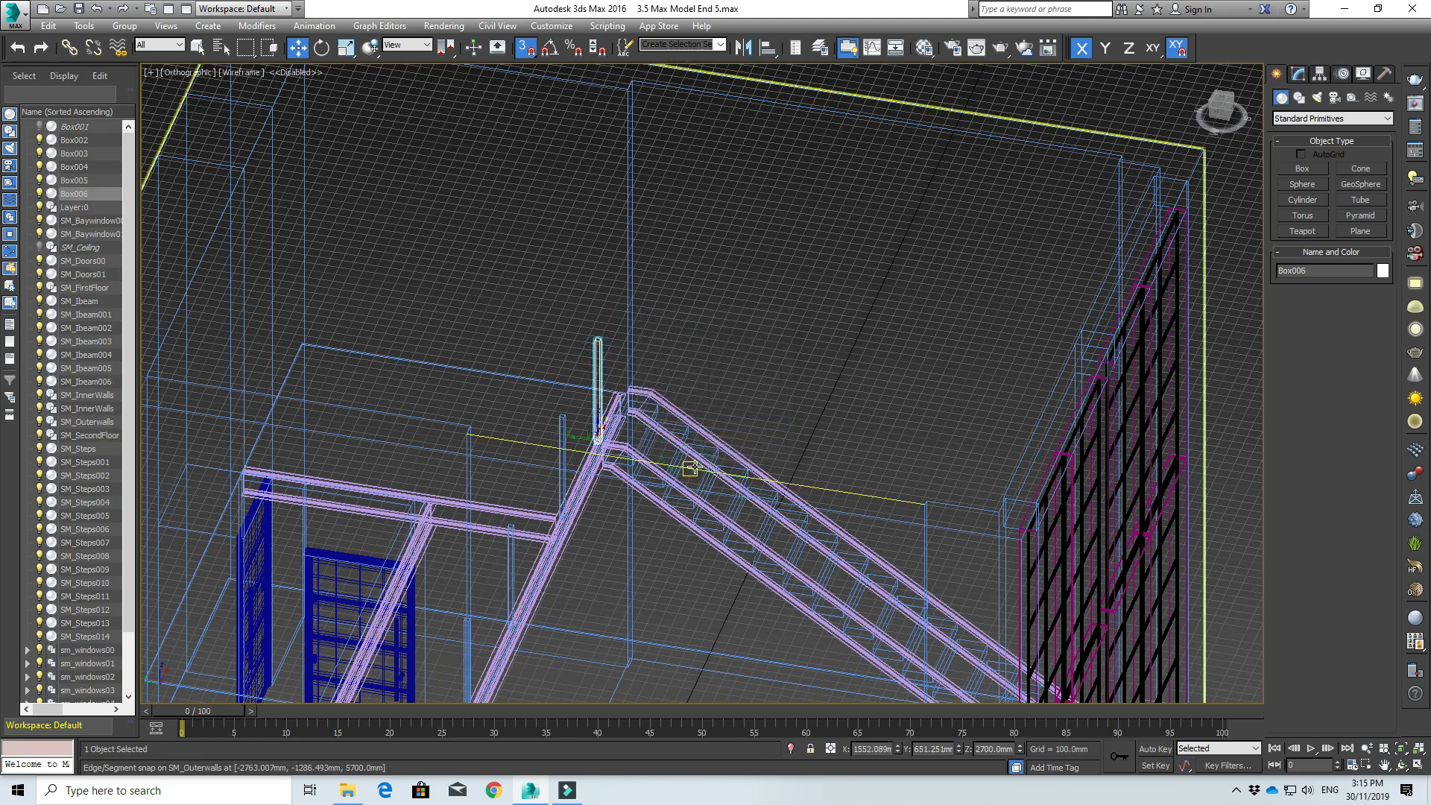
pyautogui.press('l')
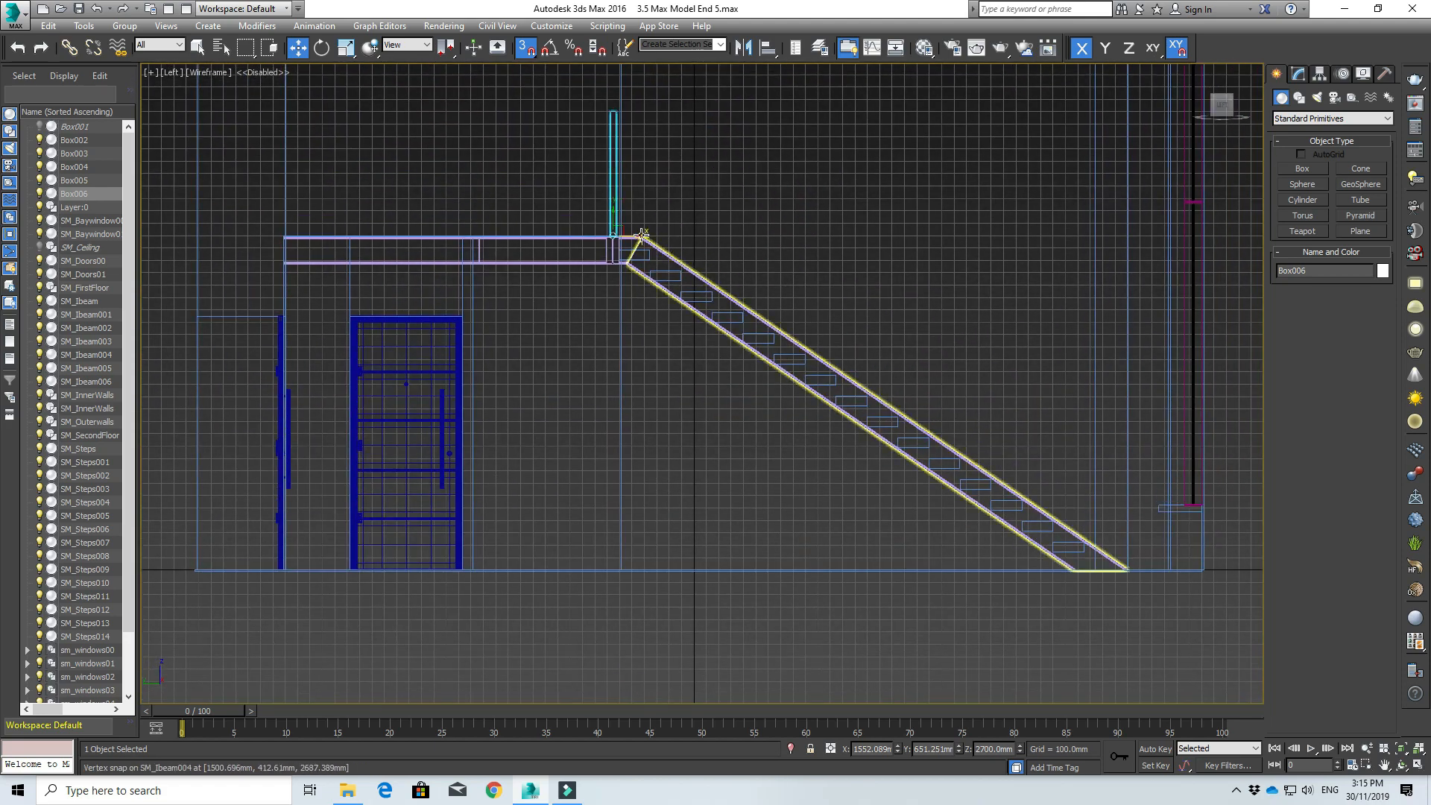
pyautogui.moveTo(643, 238); pyautogui.dragTo(686, 241)
pyautogui.hotkey('ctrl', 'z')
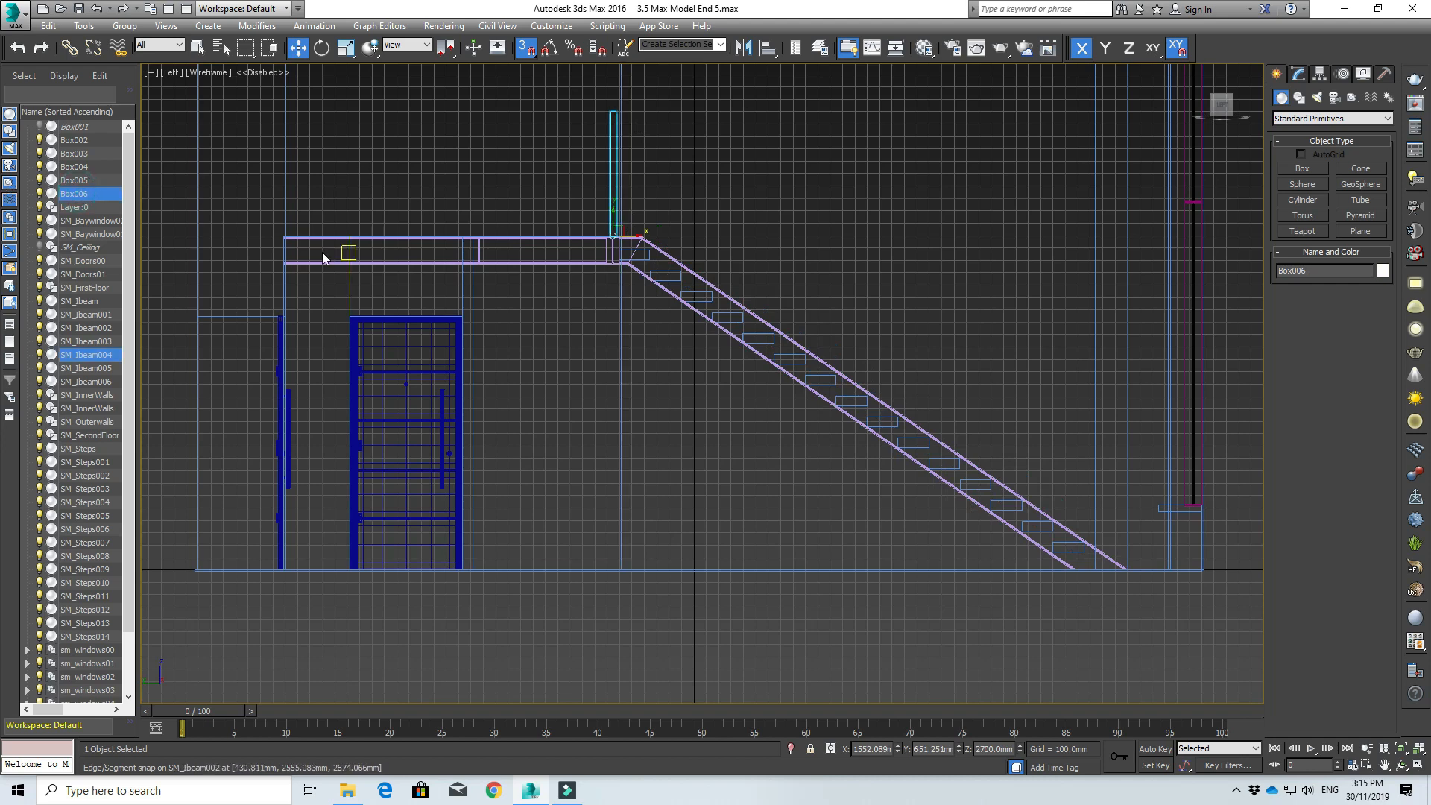
pyautogui.click(288, 166)
pyautogui.click(82, 194)
# - Move the cloned post out over the staircase and lower it, snapping its base to SM_Ibeam004 at about Y -889 mm, Z 1795 mm
pyautogui.scroll(3, 651, 225)
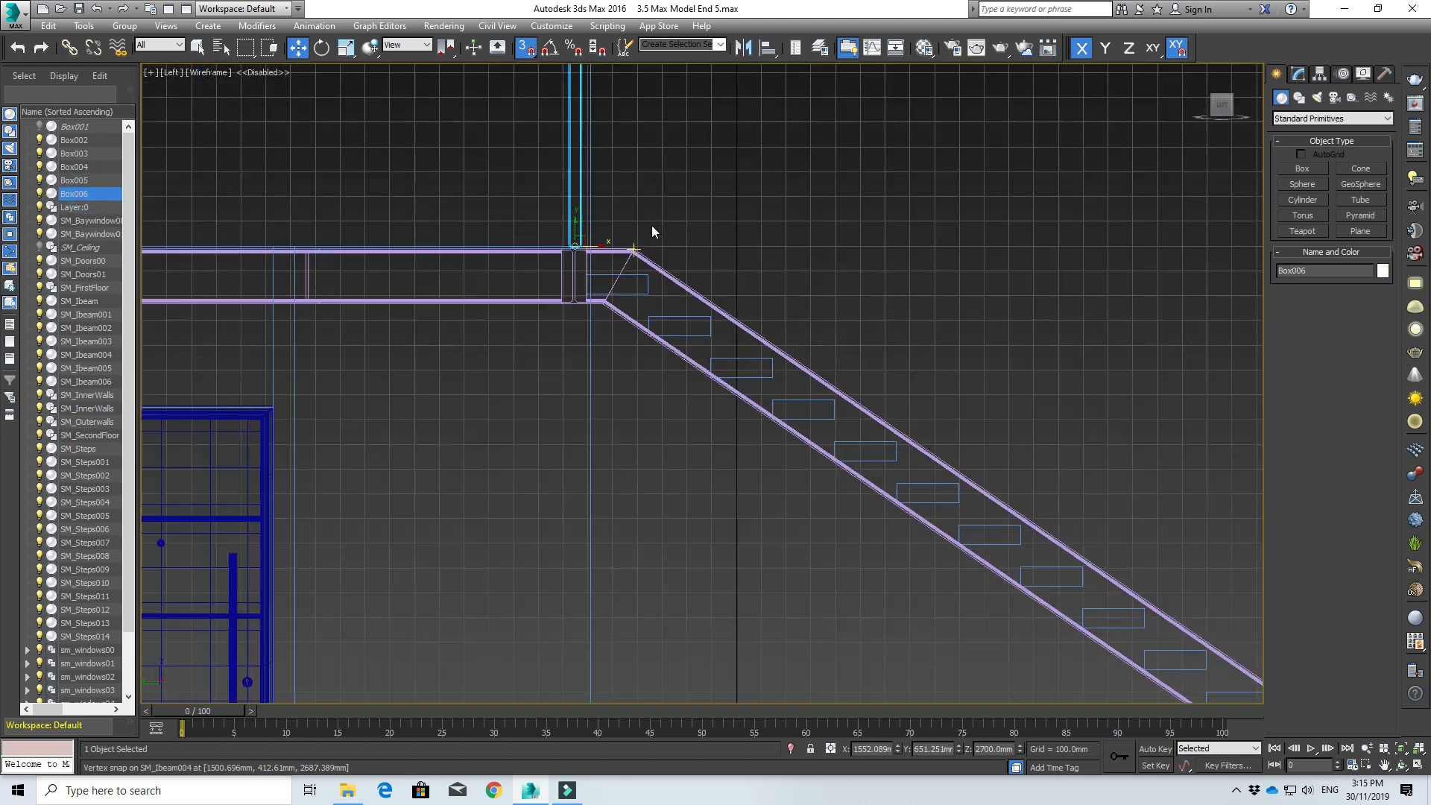
pyautogui.moveTo(602, 246); pyautogui.dragTo(972, 294)
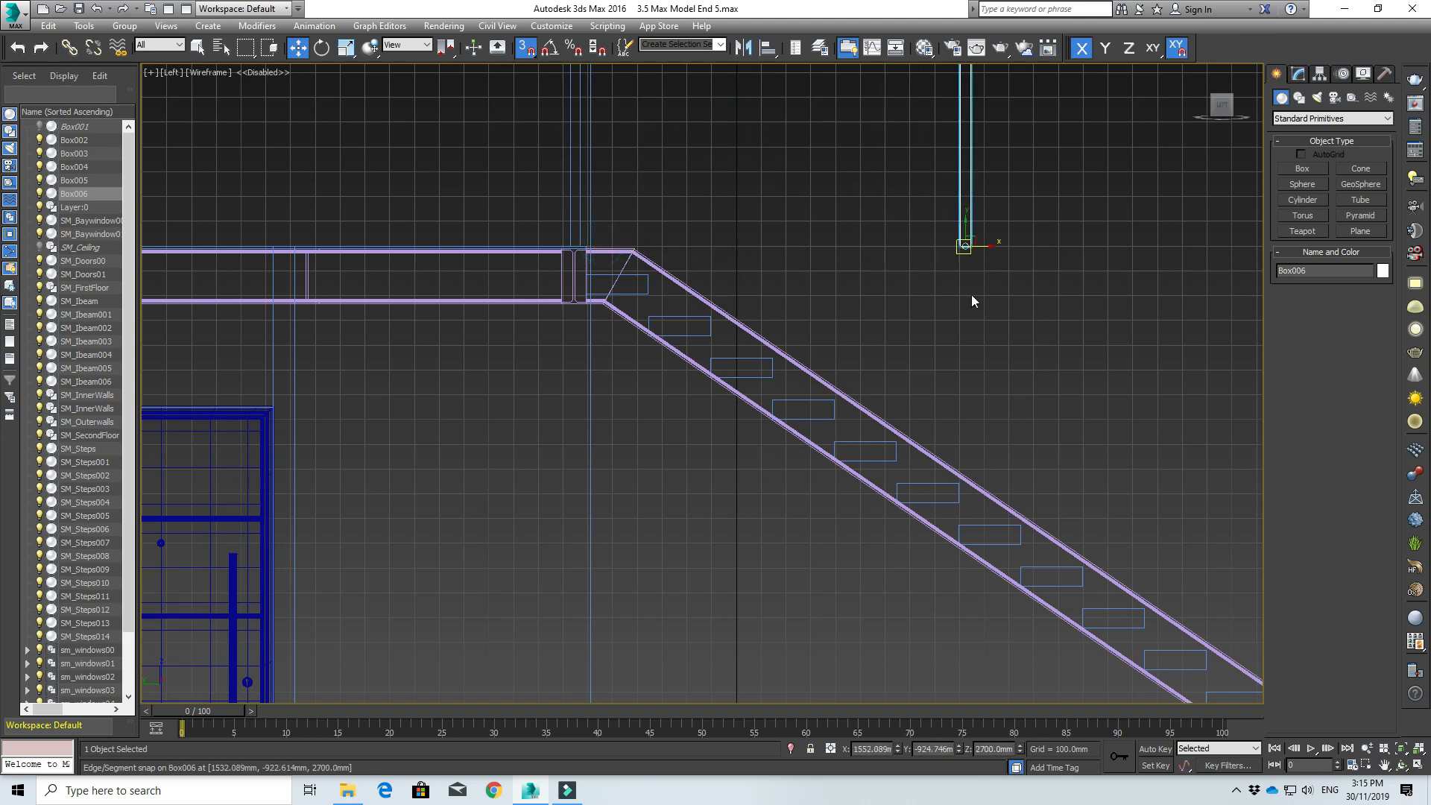
pyautogui.scroll(-3, 972, 294)
pyautogui.moveTo(912, 313); pyautogui.dragTo(757, 237, button='middle')
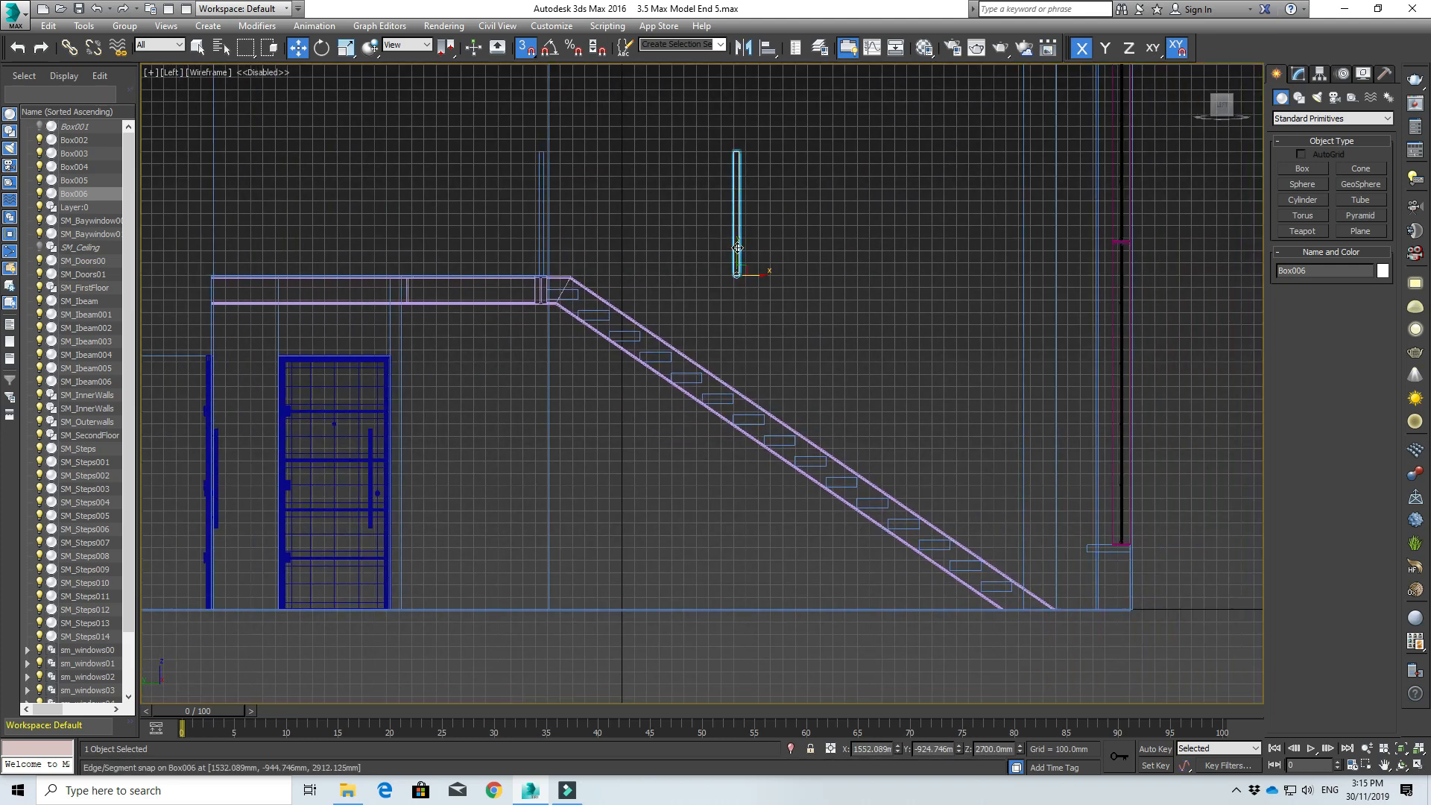
pyautogui.moveTo(736, 247); pyautogui.dragTo(742, 378)
pyautogui.scroll(8, 740, 380)
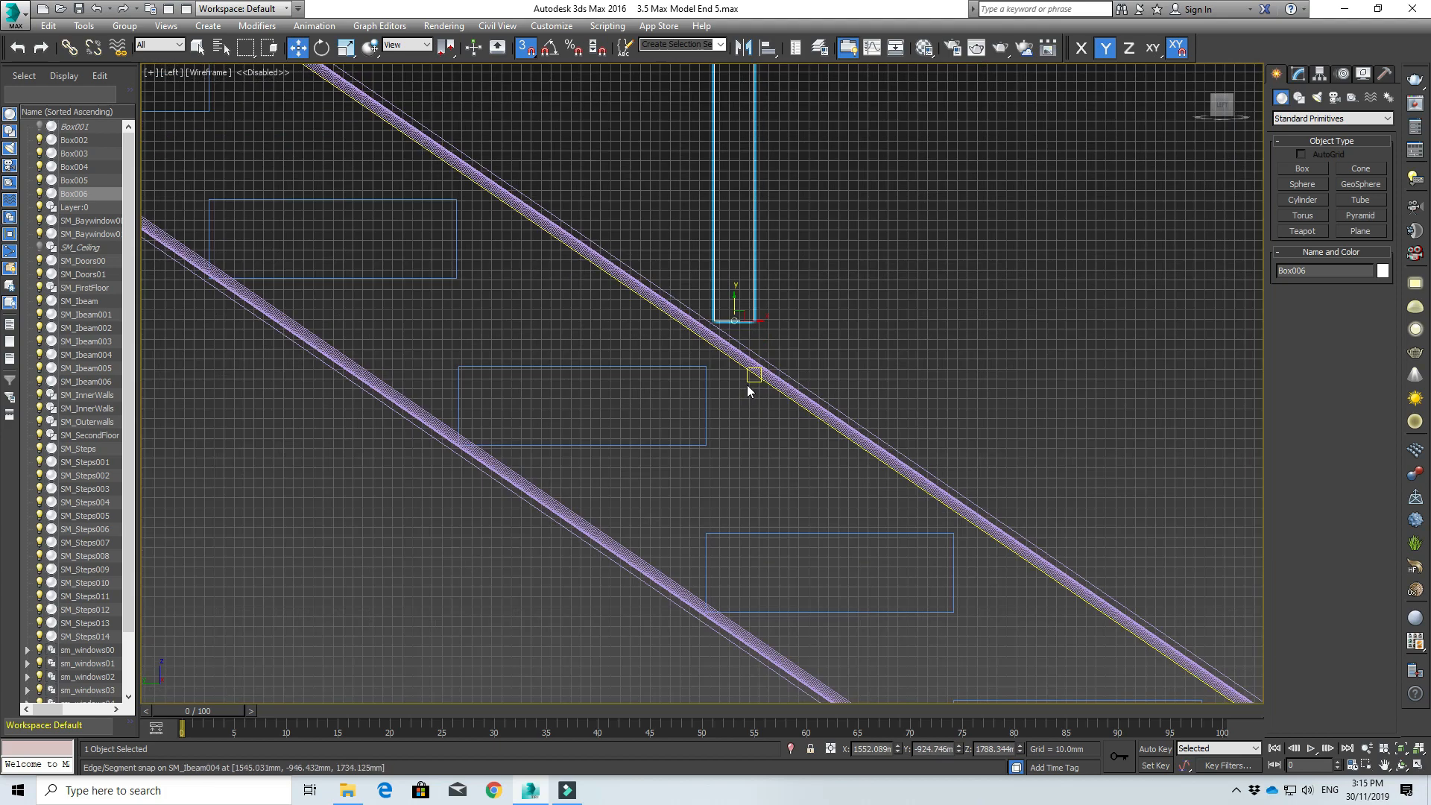
pyautogui.moveTo(735, 321); pyautogui.dragTo(700, 312)
pyautogui.scroll(-6, 790, 313)
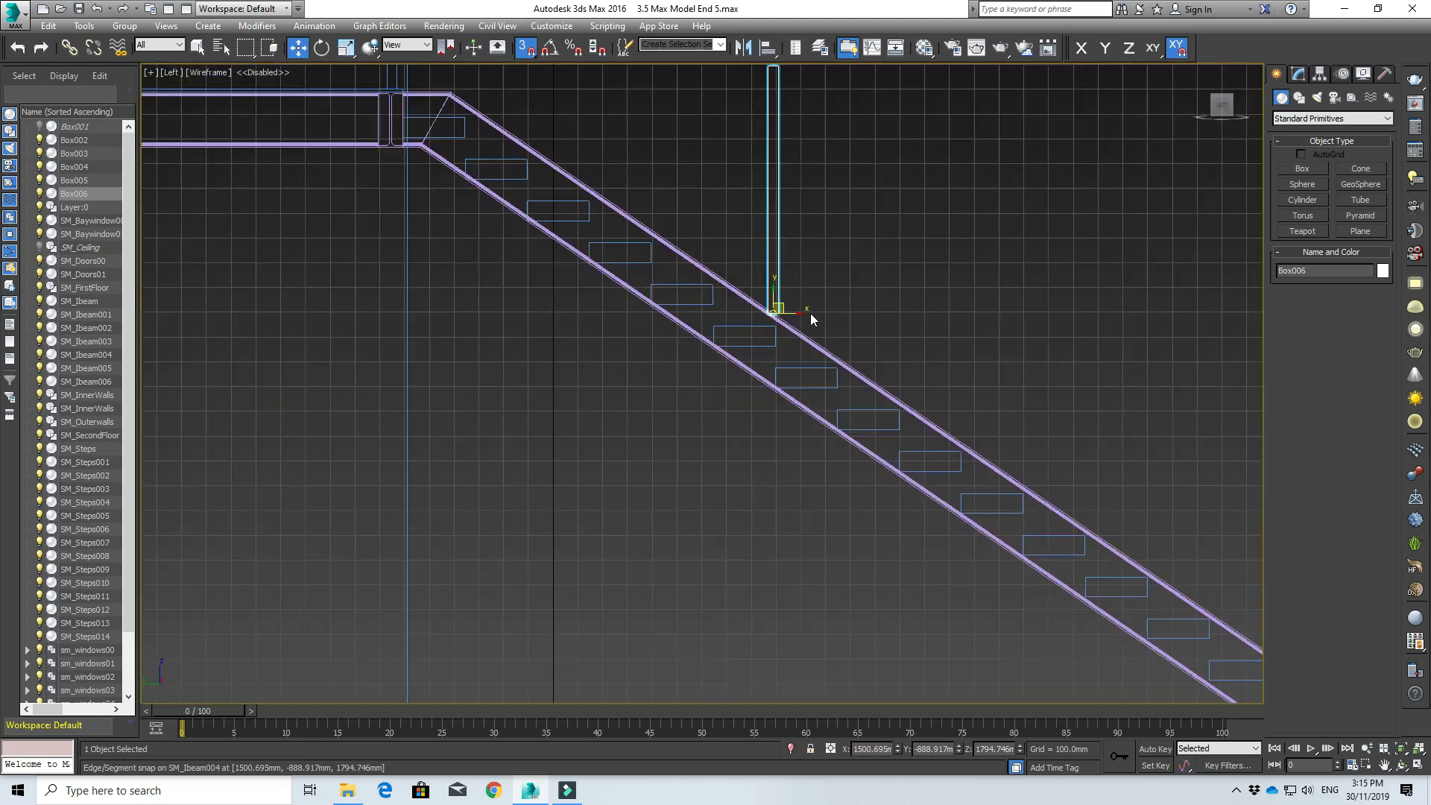
# - Clone the stair post as an instance and move the copy further down the staircase onto the sloping I-beam
pyautogui.moveTo(833, 273); pyautogui.dragTo(680, 354, button='middle')
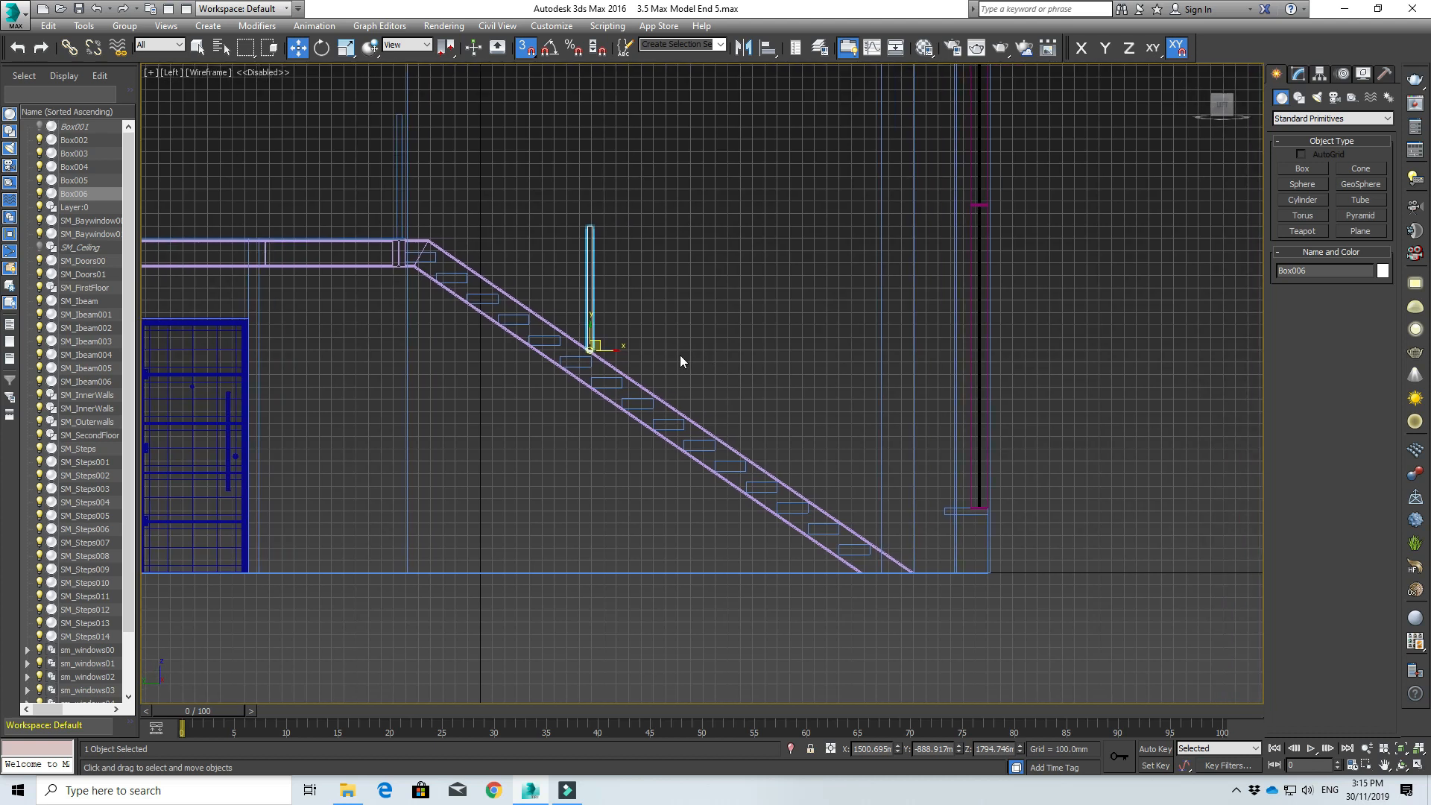
pyautogui.hotkey('ctrl', 'v')
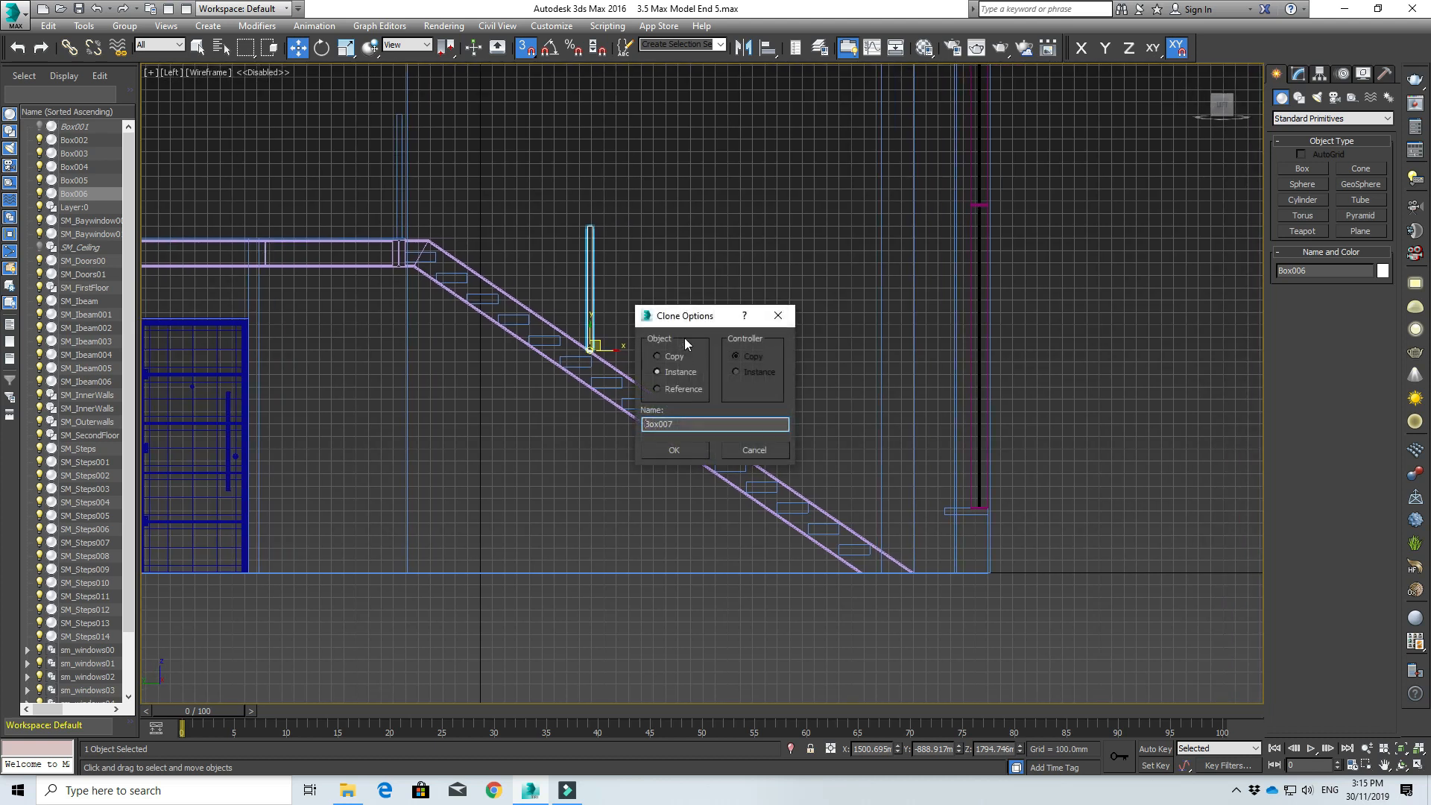
pyautogui.click(674, 450)
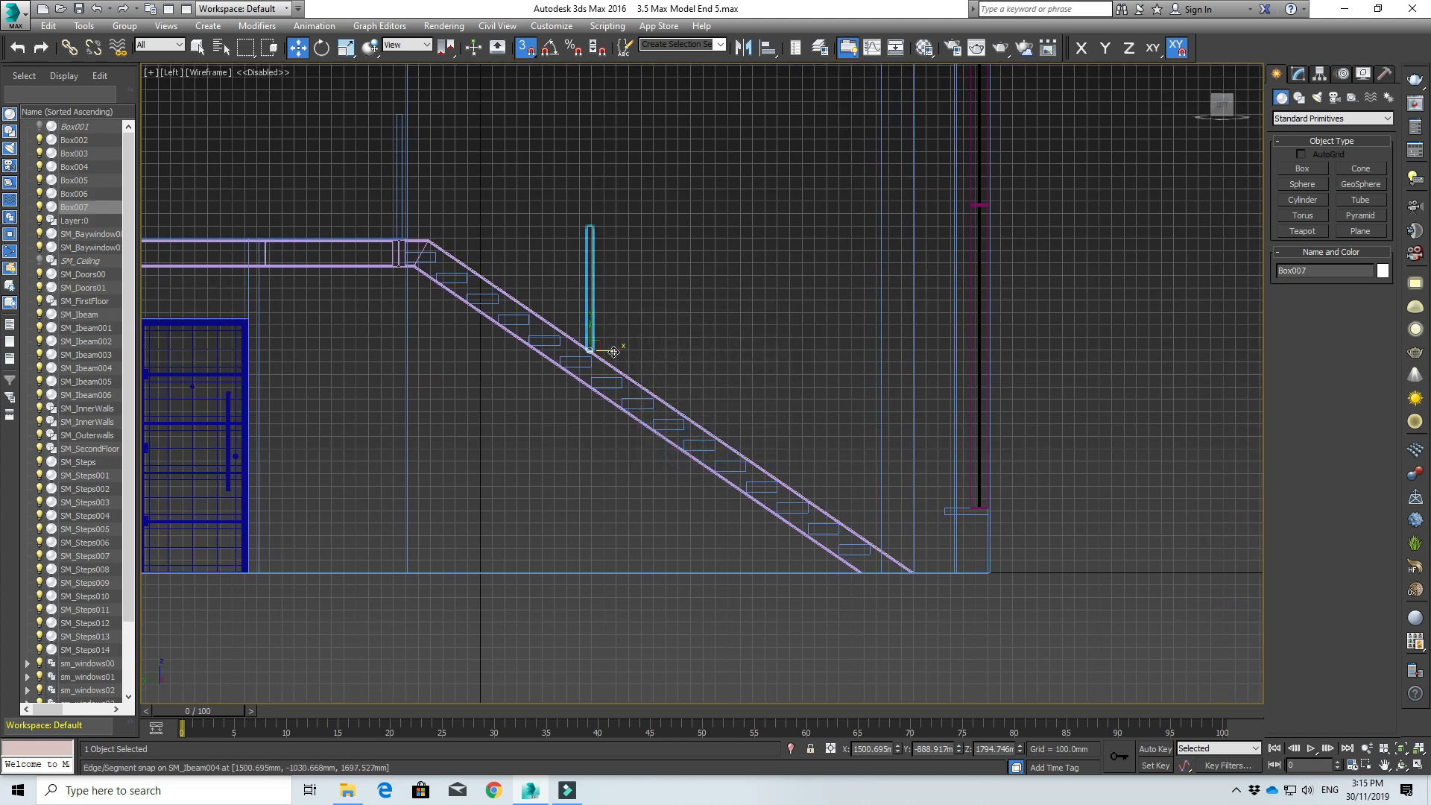
pyautogui.moveTo(613, 351); pyautogui.dragTo(754, 455)
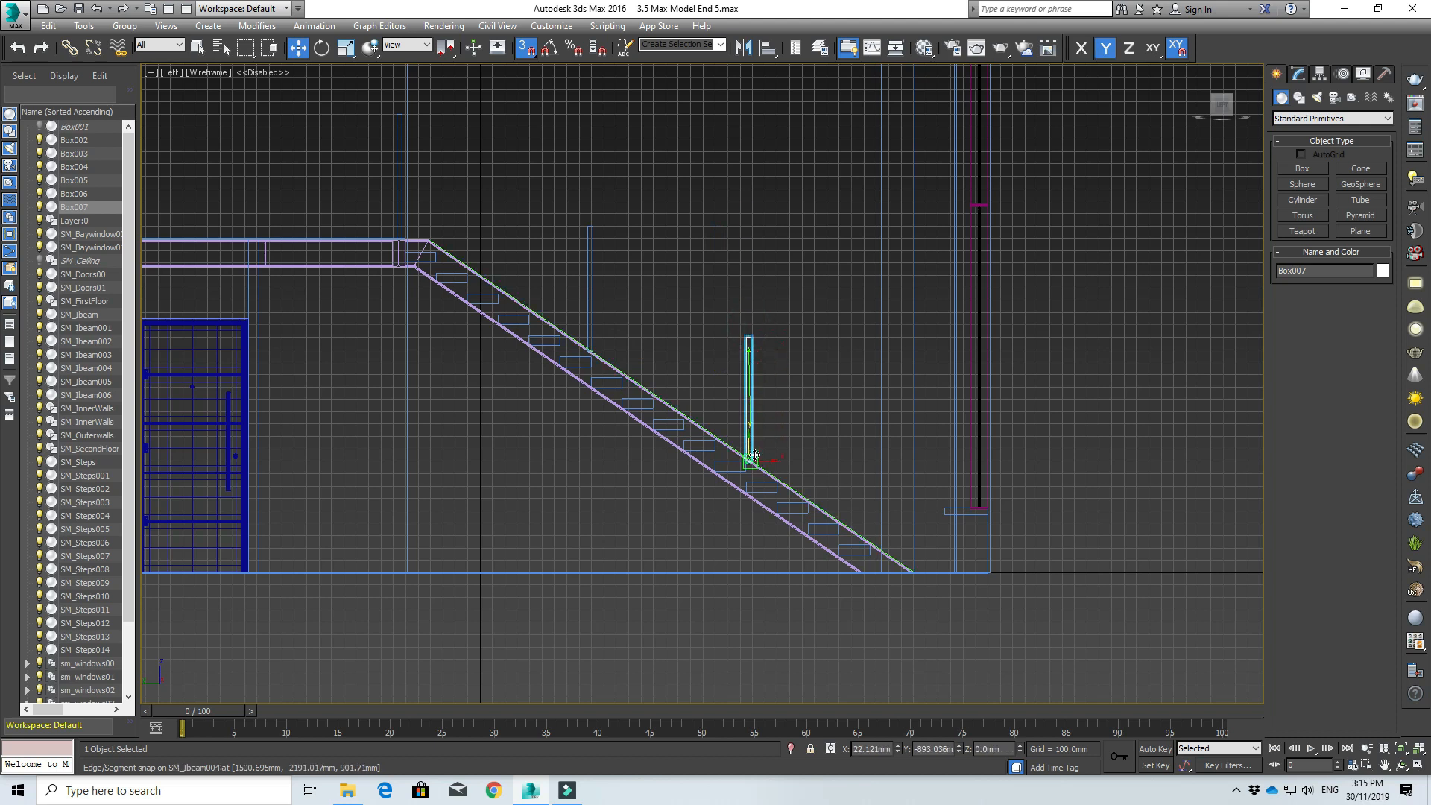
# - Snap the lower stair post's base precisely to the edge of SM_Ibeam004 at about Y -2164 mm, Z 920 mm, and deselect it
pyautogui.scroll(6, 718, 421)
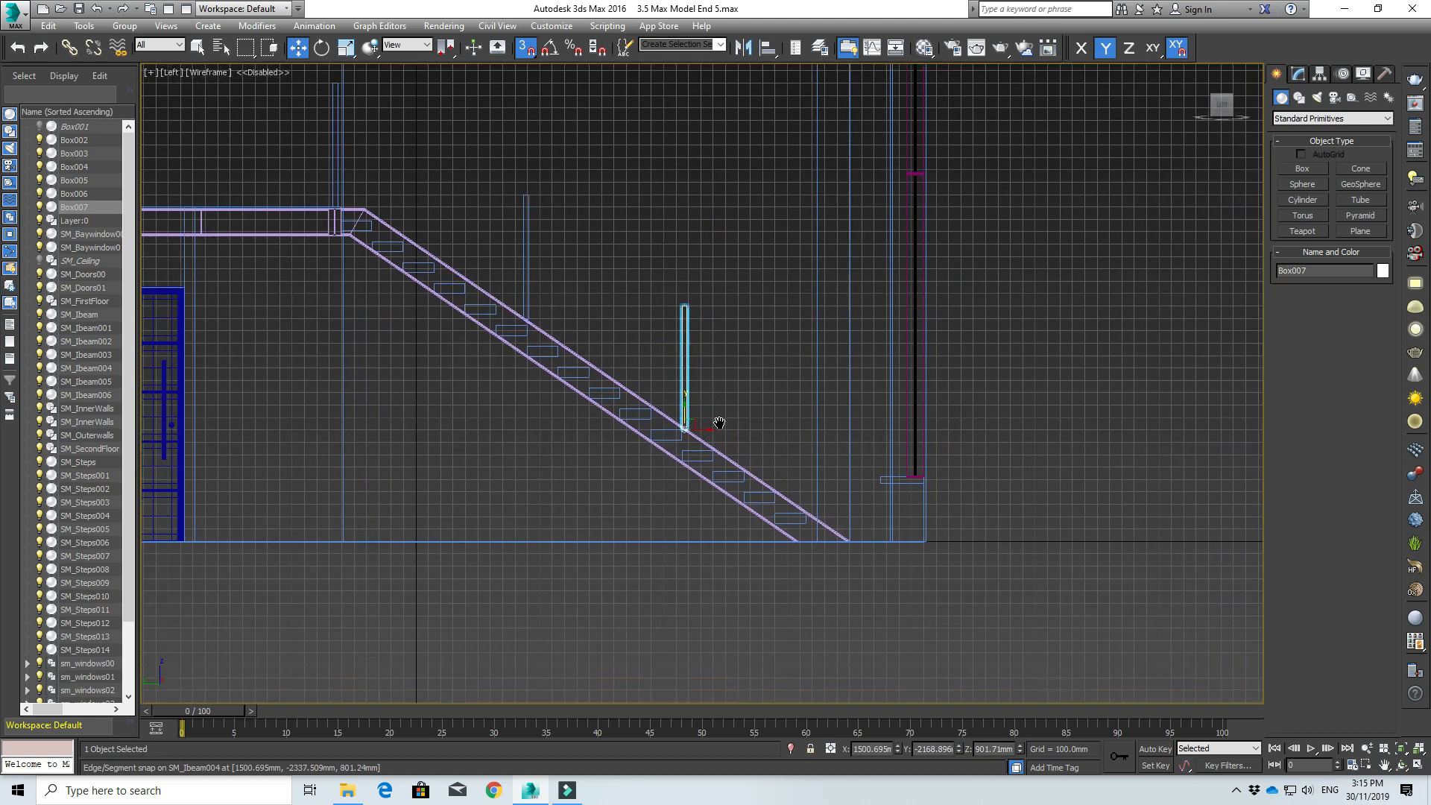
pyautogui.scroll(5, 648, 425)
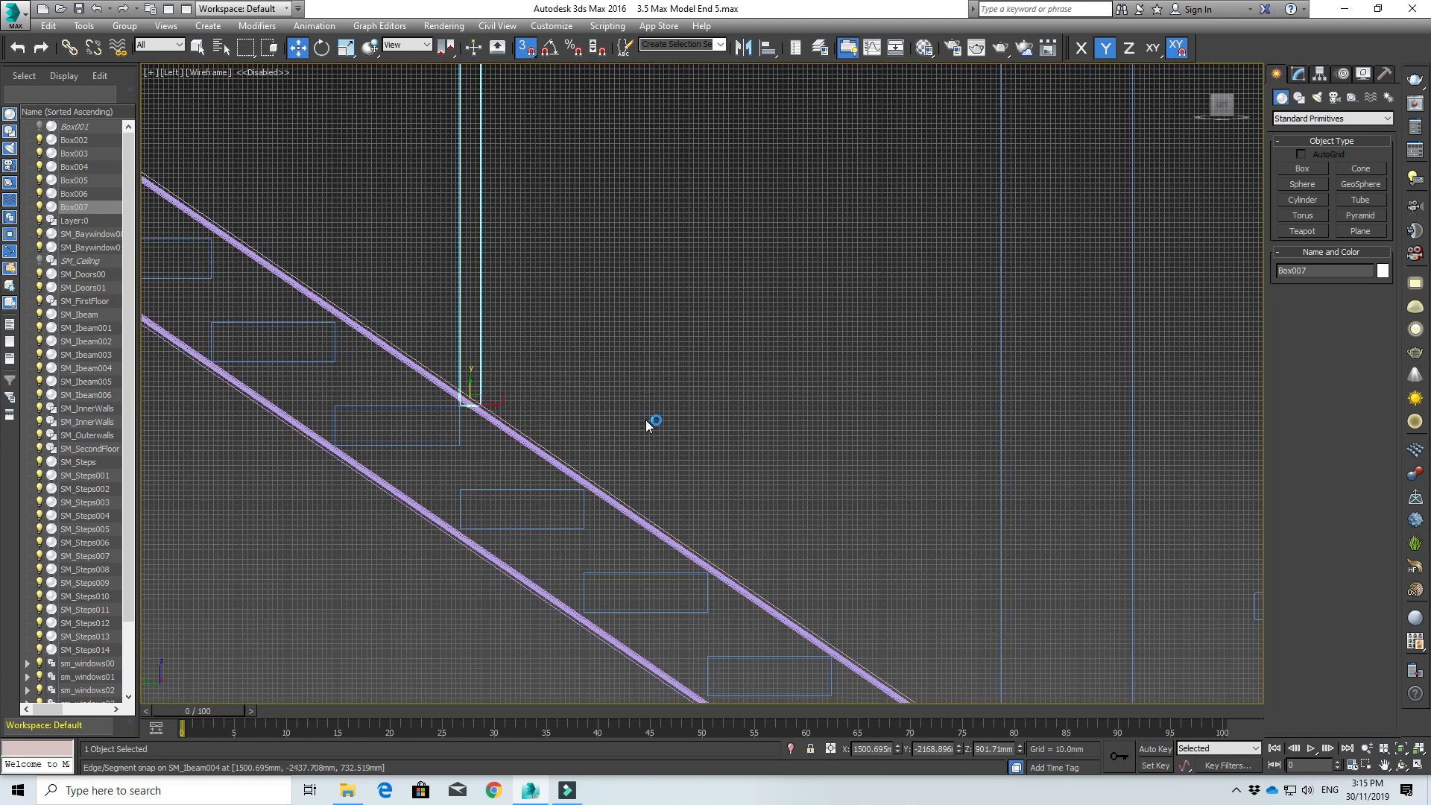
pyautogui.moveTo(466, 403); pyautogui.dragTo(467, 393)
pyautogui.scroll(-3, 580, 389)
pyautogui.scroll(-4, 632, 447)
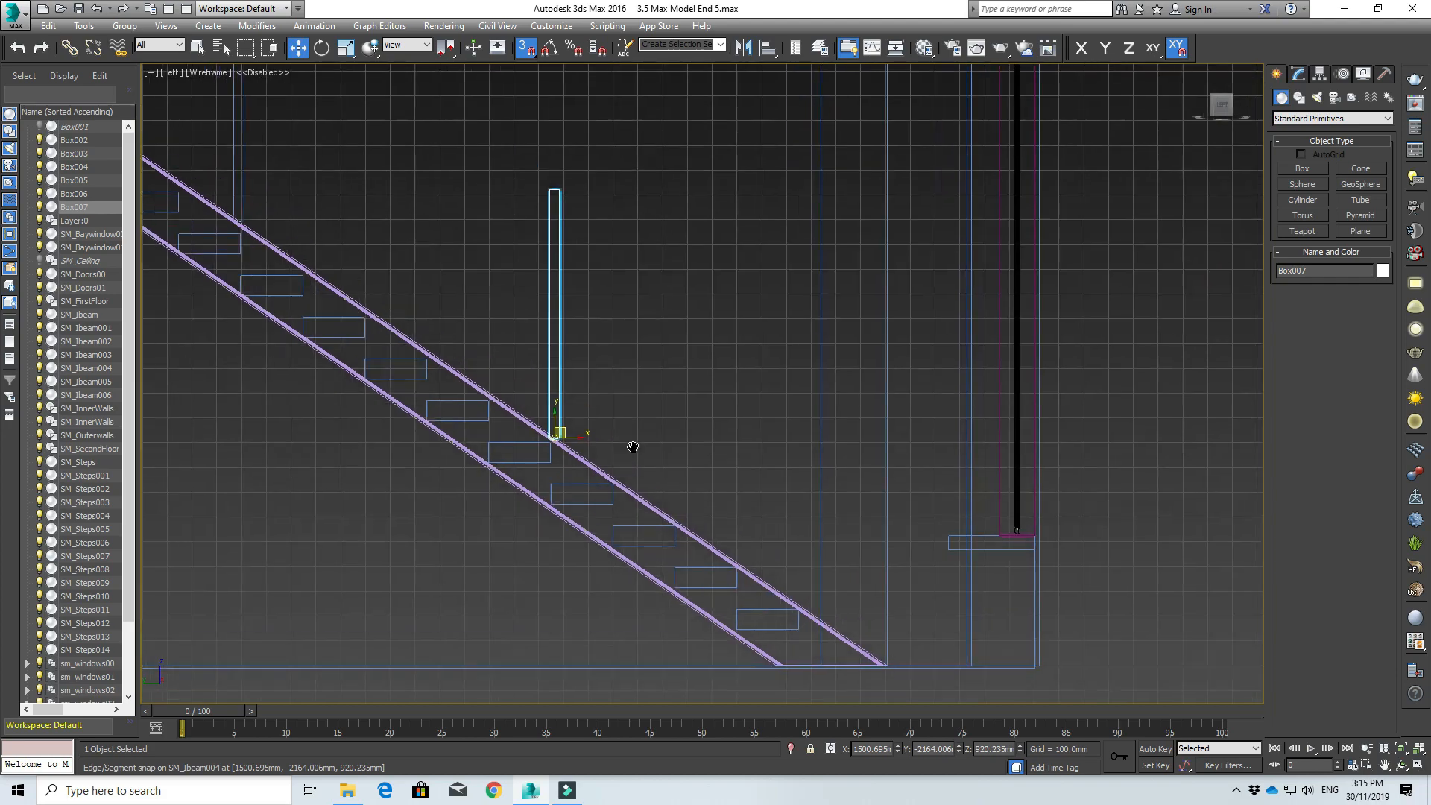
pyautogui.click(575, 333)
pyautogui.scroll(-1, 577, 303)
pyautogui.moveTo(576, 303); pyautogui.dragTo(852, 540, button='middle')
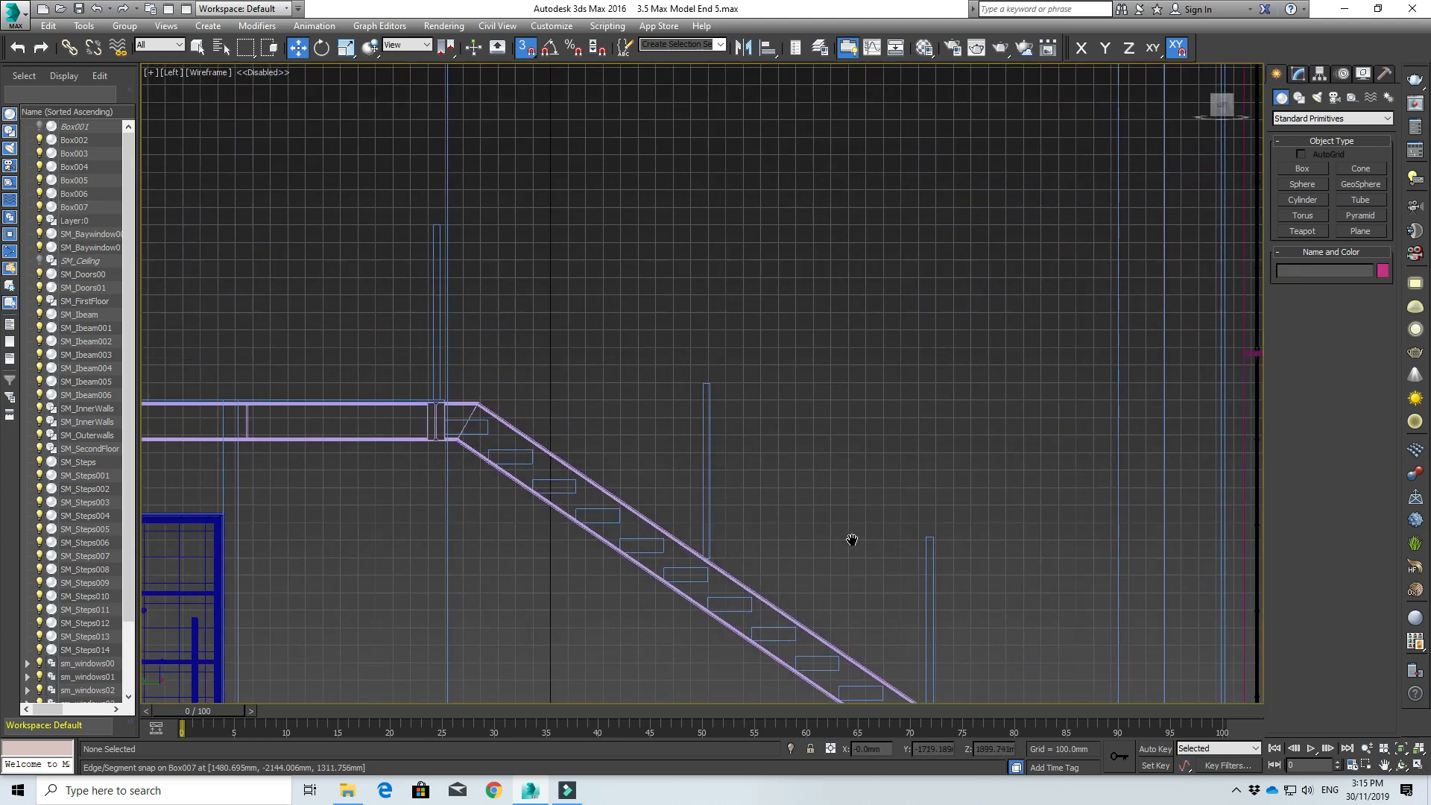
pyautogui.moveTo(815, 468)
pyautogui.keyDown('alt'); pyautogui.mouseDown(button='middle')
pyautogui.moveTo(699, 479)
pyautogui.moveTo(803, 468)
pyautogui.mouseUp(button='middle'); pyautogui.keyUp('alt')
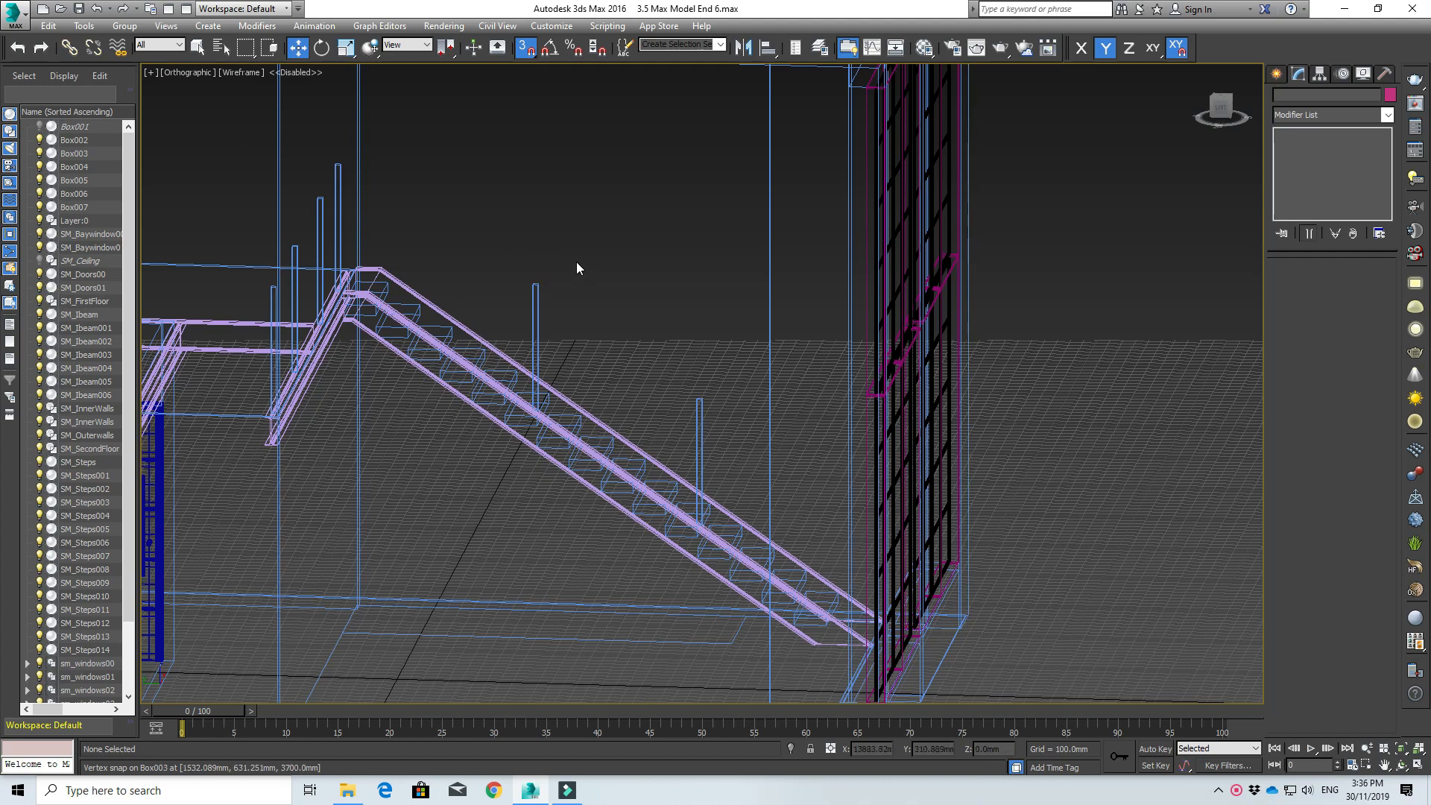
# - Isolate the three posts Box003, Box006 and Box007 together with SM_Outerwalls, and clear the selection
pyautogui.scroll(-3, 481, 193)
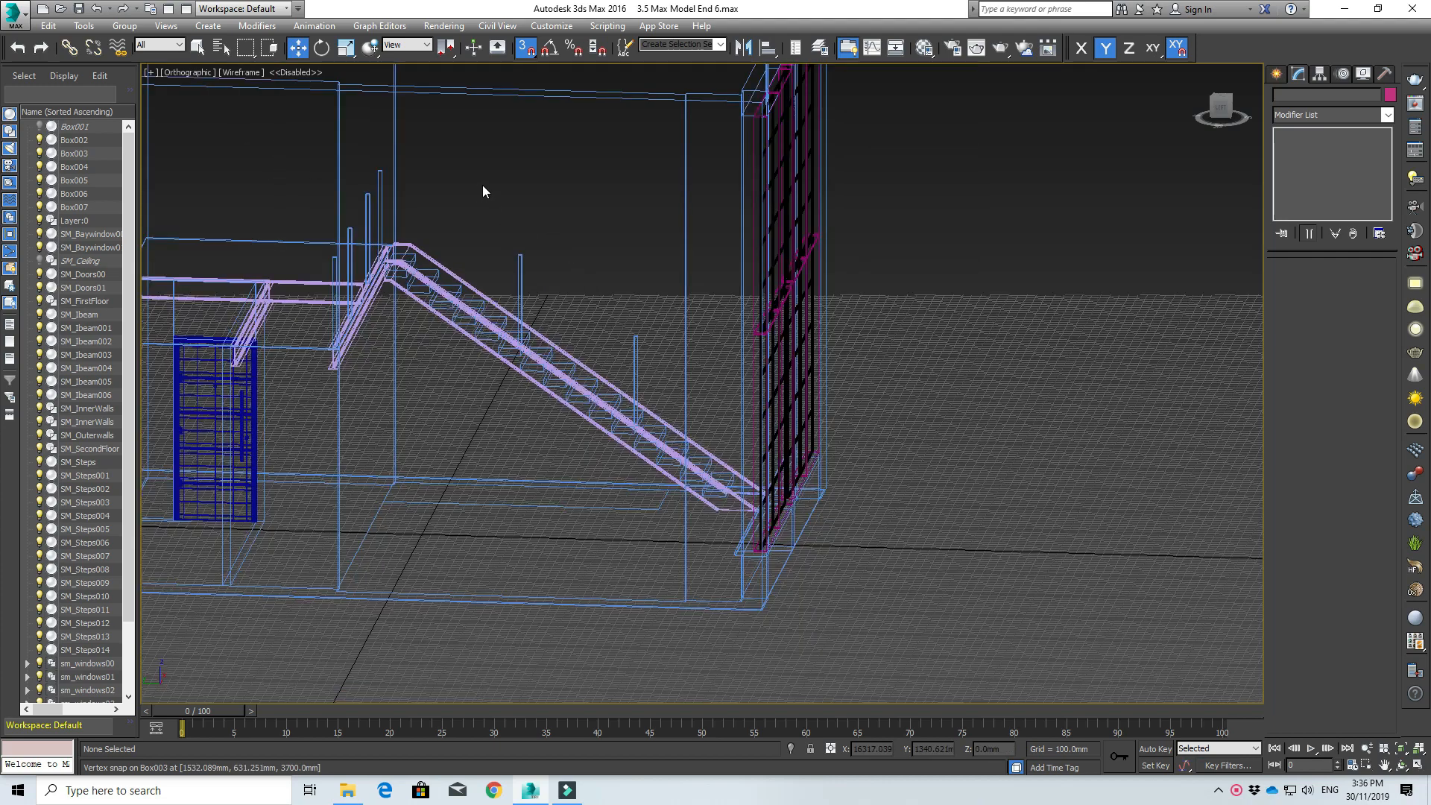
pyautogui.scroll(1, 557, 217)
pyautogui.scroll(-2, 561, 215)
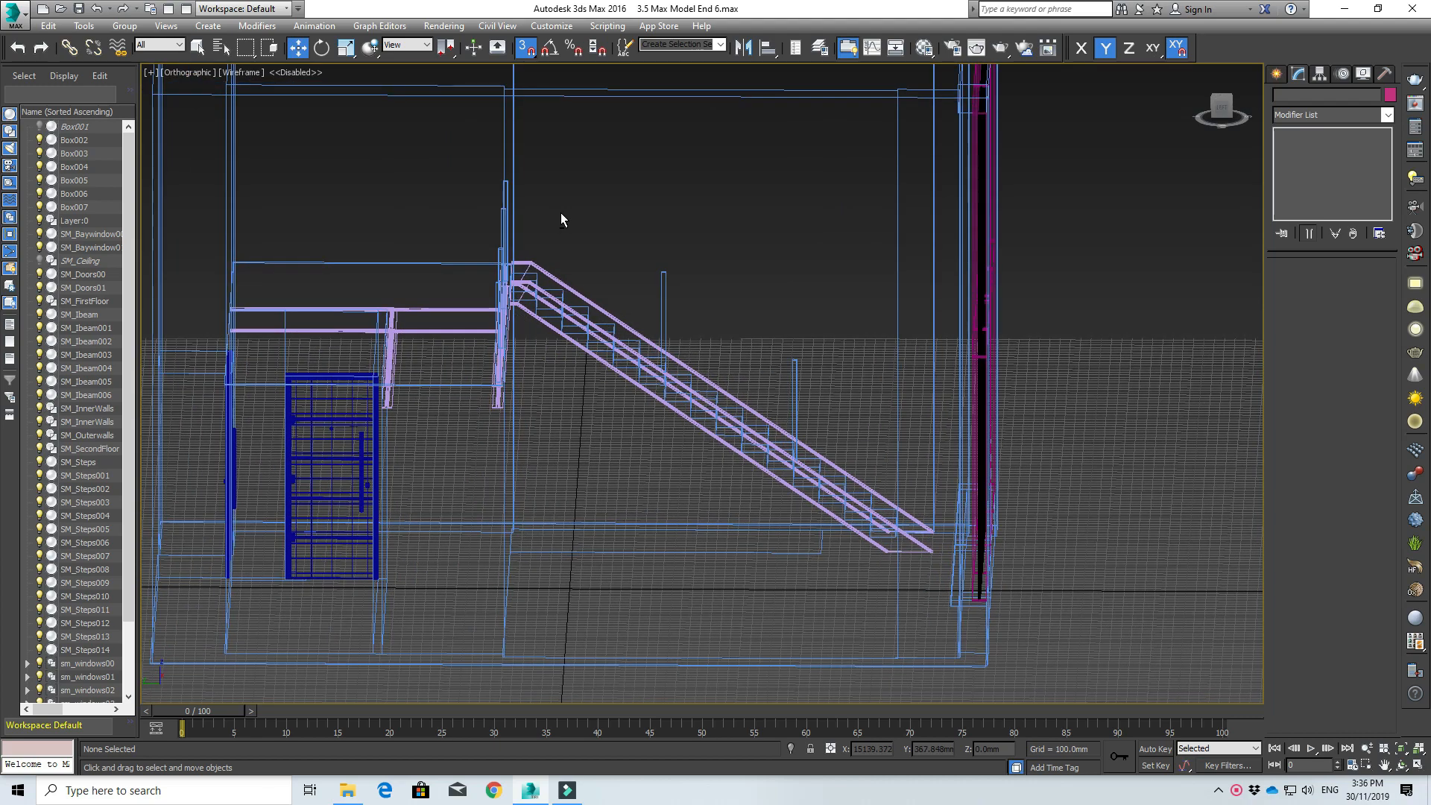
pyautogui.scroll(2, 602, 187)
pyautogui.scroll(2, 601, 189)
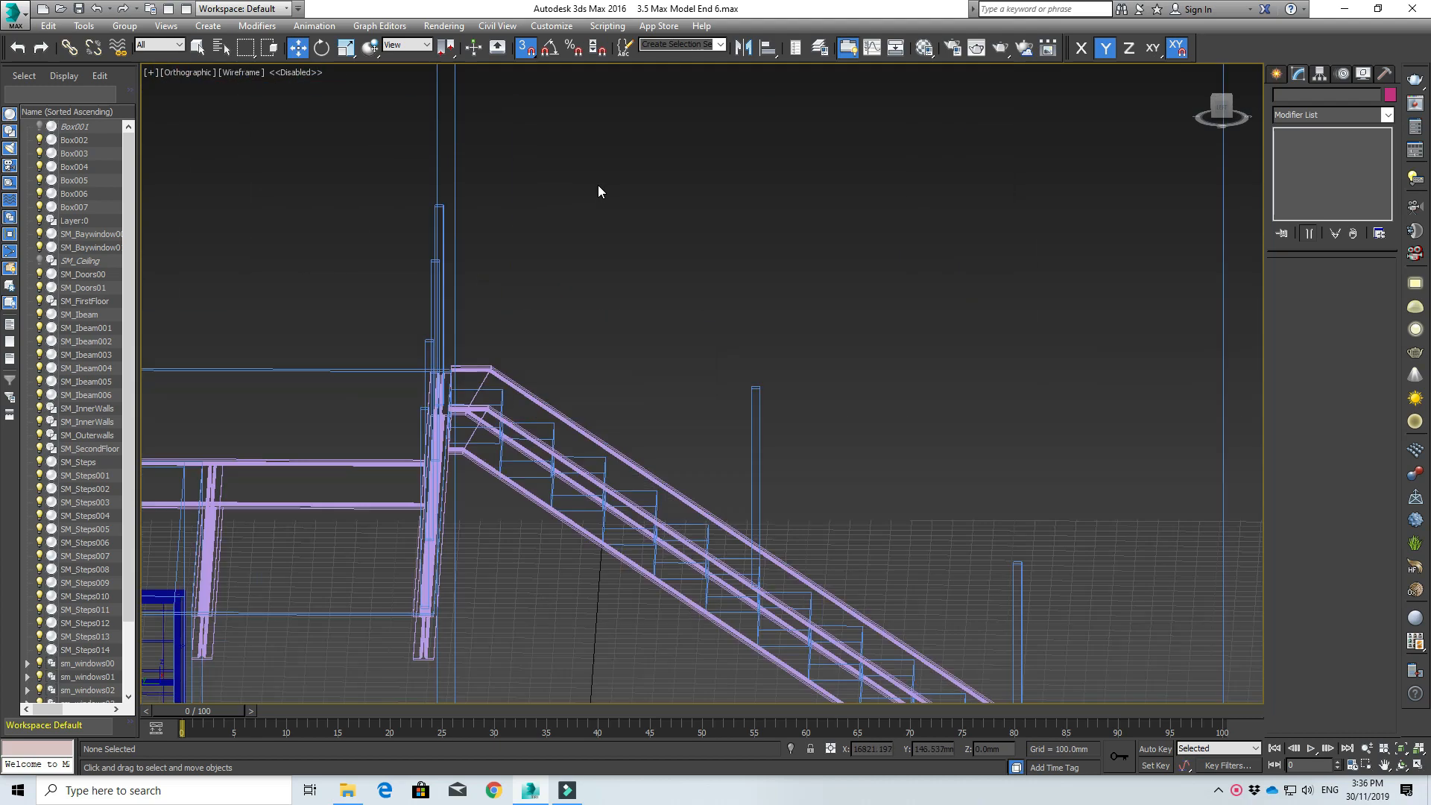
pyautogui.click(442, 211)
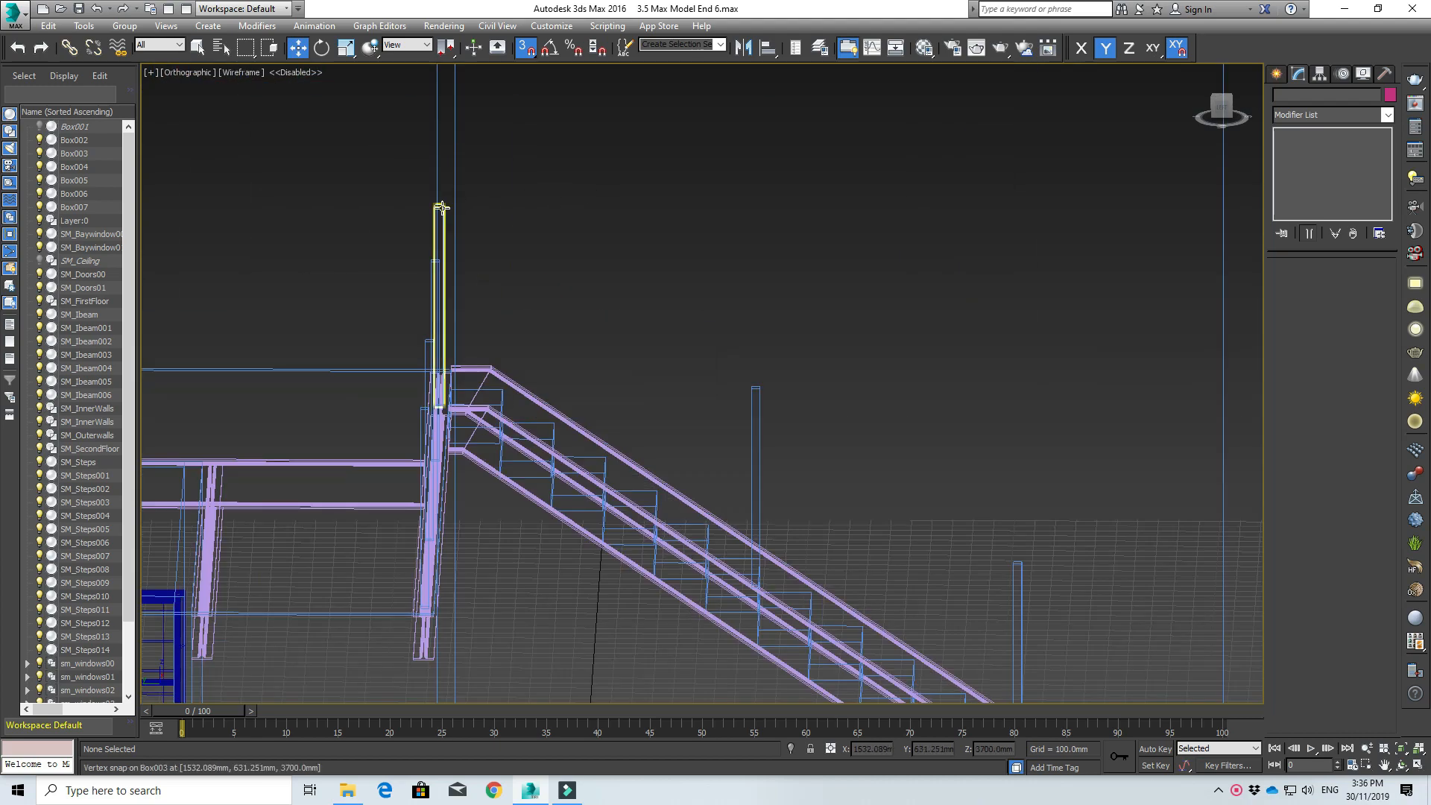
pyautogui.keyDown('ctrl'); pyautogui.click(757, 393); pyautogui.keyUp('ctrl')
pyautogui.scroll(-2, 820, 380)
pyautogui.moveTo(866, 381); pyautogui.dragTo(770, 348, button='middle')
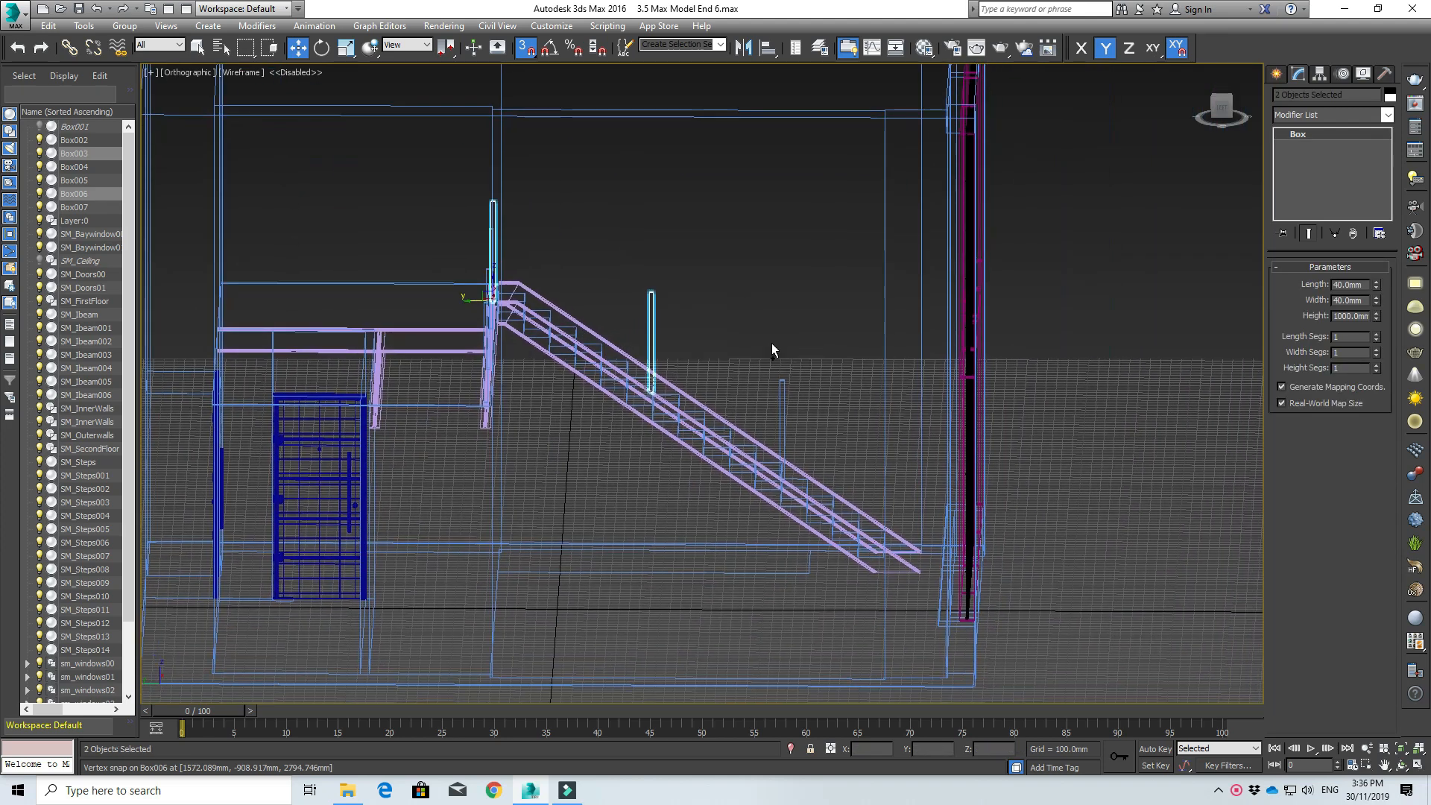
pyautogui.keyDown('ctrl'); pyautogui.click(783, 382); pyautogui.keyUp('ctrl')
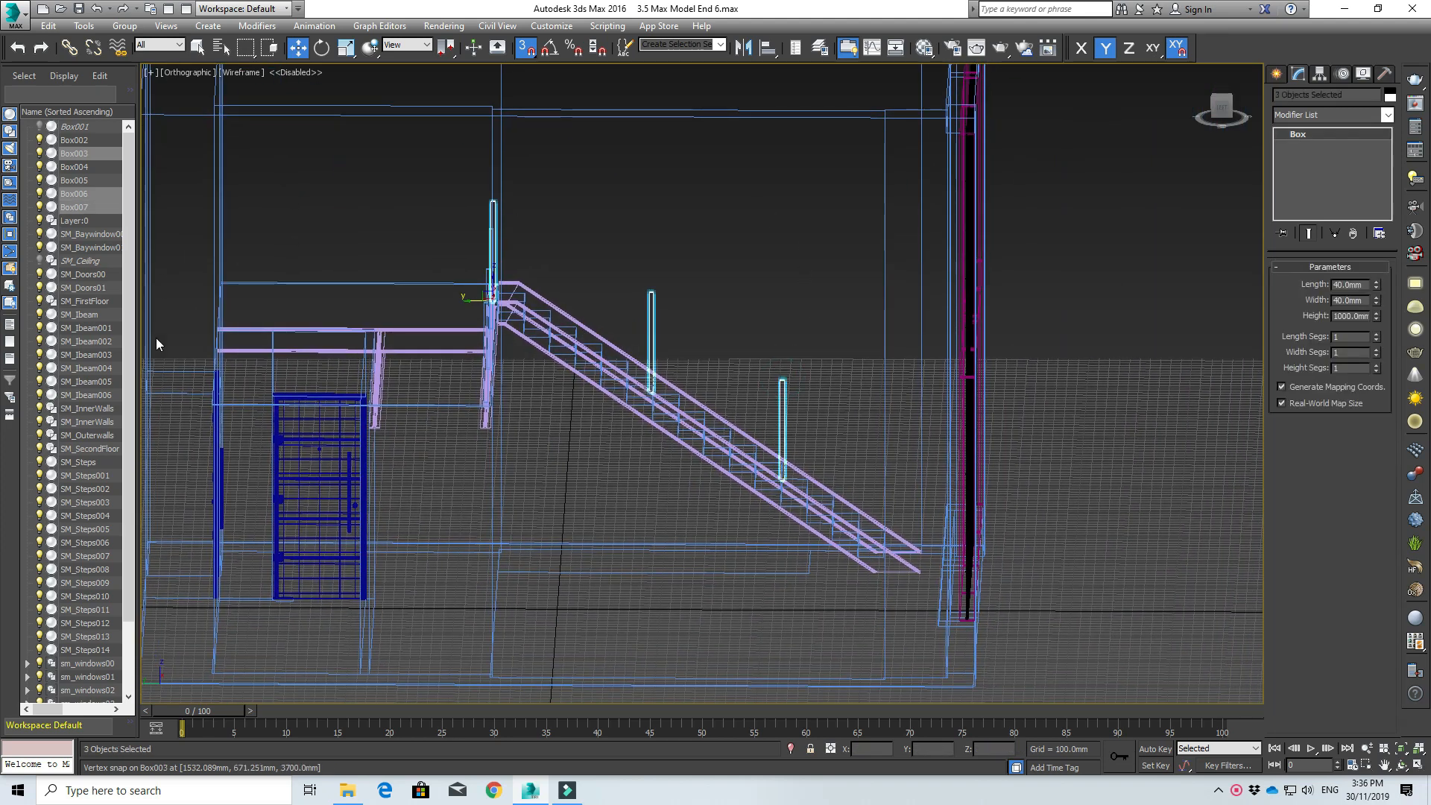
pyautogui.keyDown('ctrl'); pyautogui.click(88, 435); pyautogui.keyUp('ctrl')
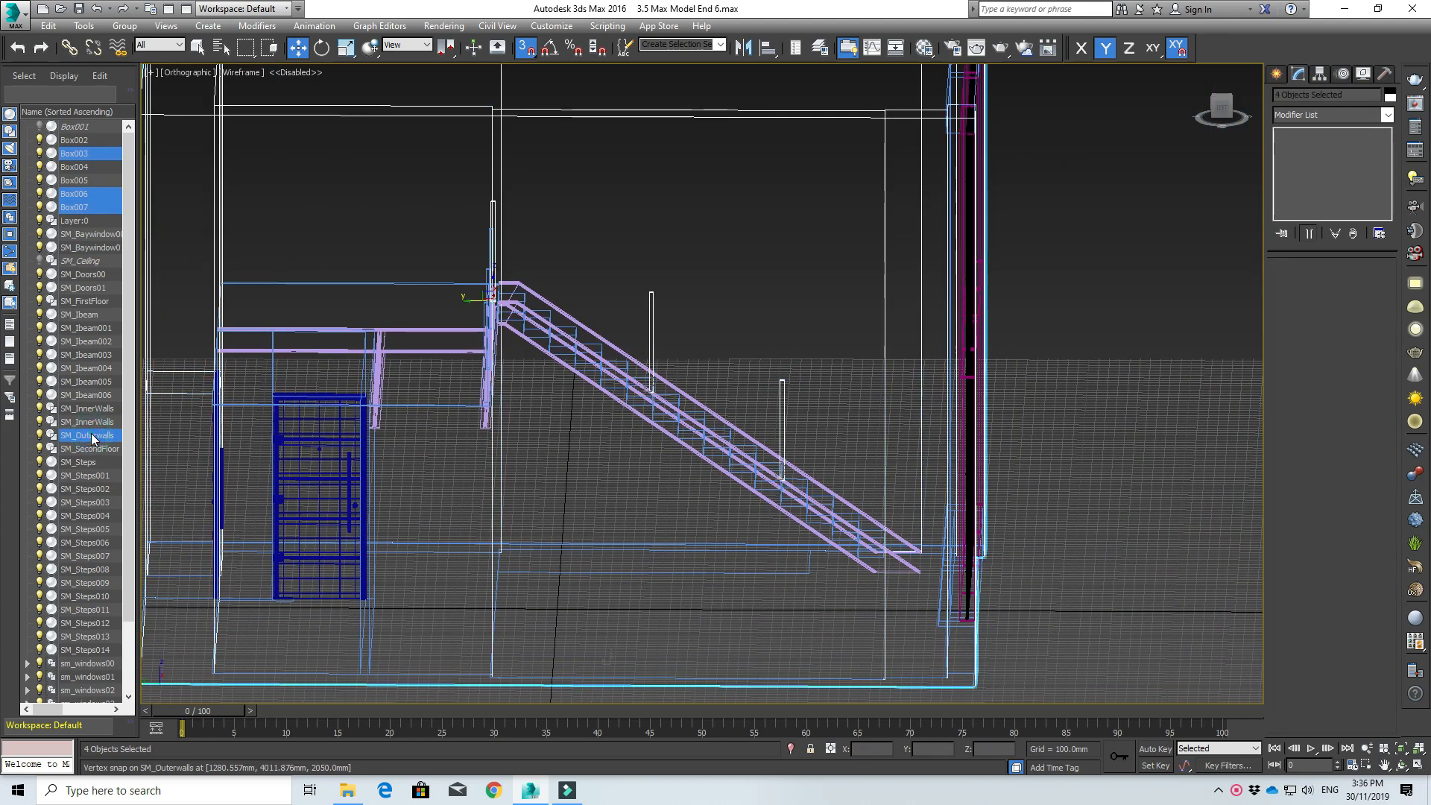
pyautogui.rightClick(88, 434)
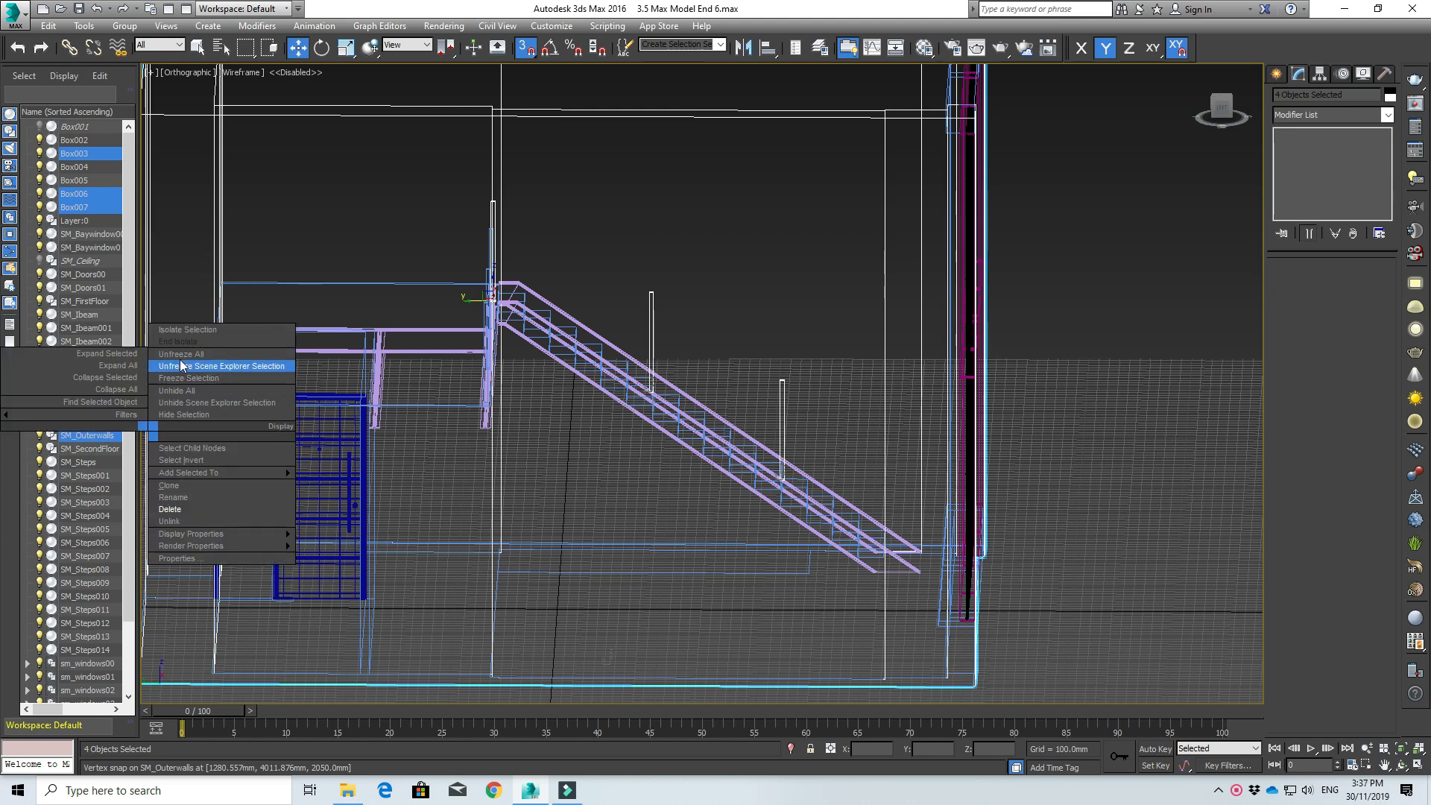
pyautogui.click(180, 333)
pyautogui.click(712, 490)
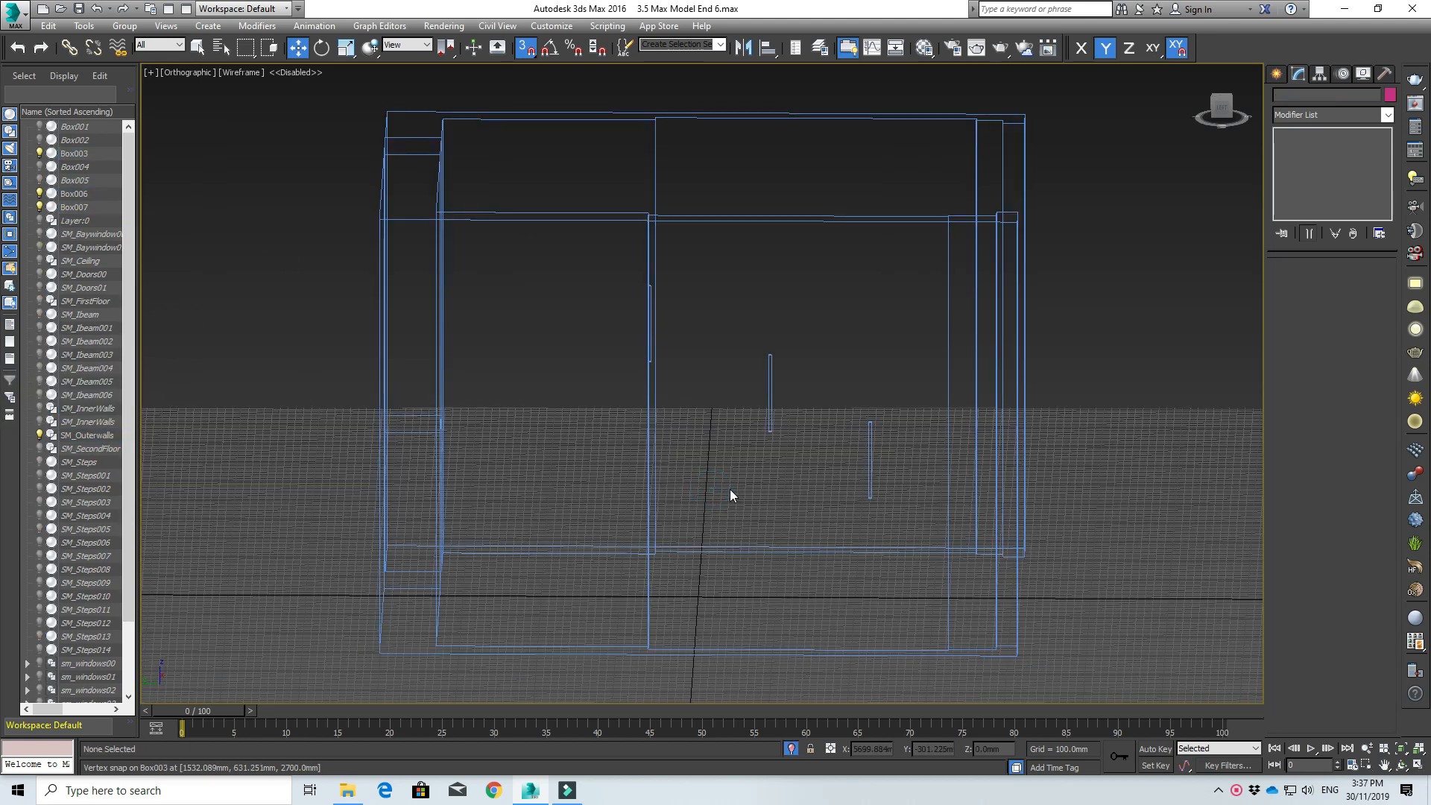
# - Show the isolated objects in the left view and unhide the staircase beam SM_Ibeam006
pyautogui.press('l')
pyautogui.scroll(-1, 657, 459)
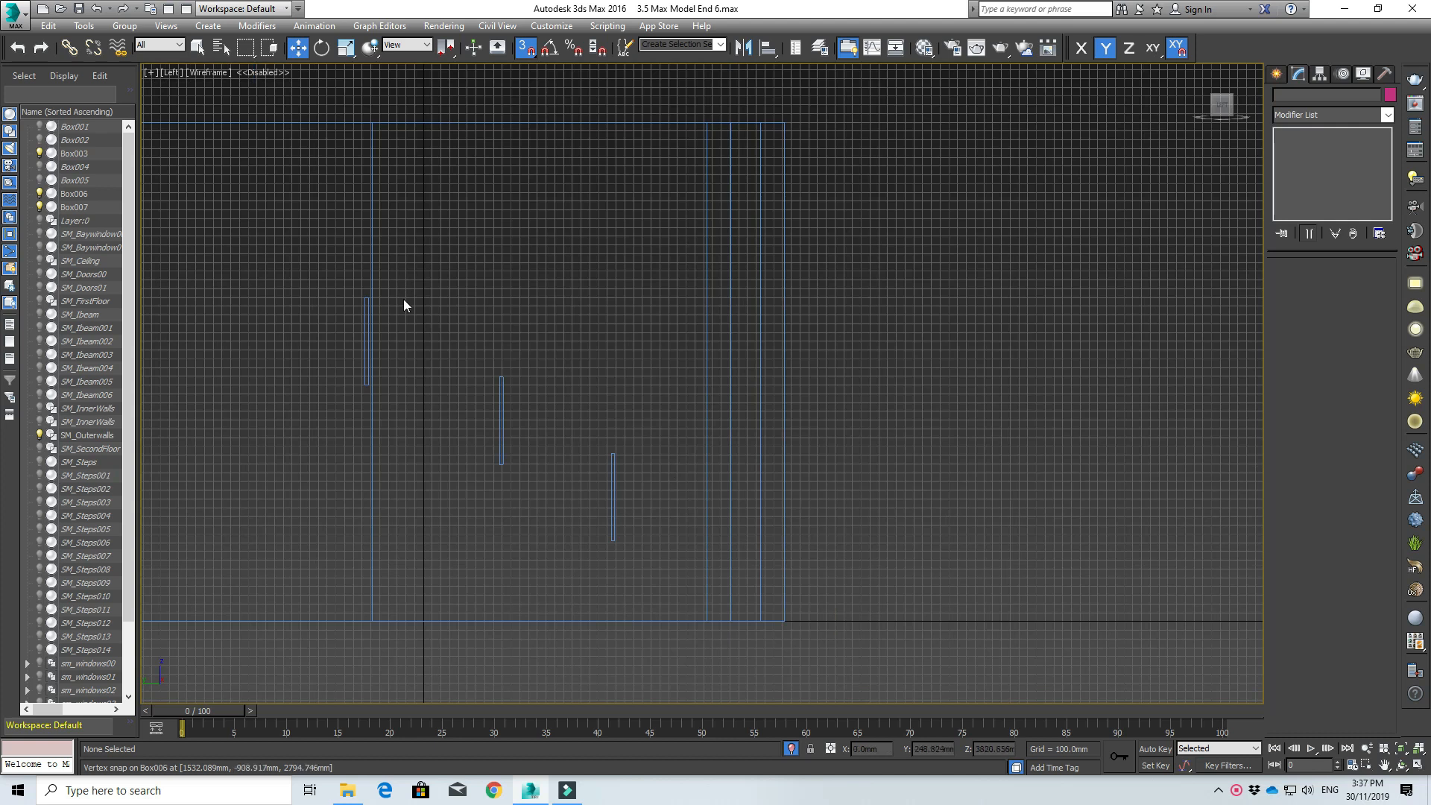
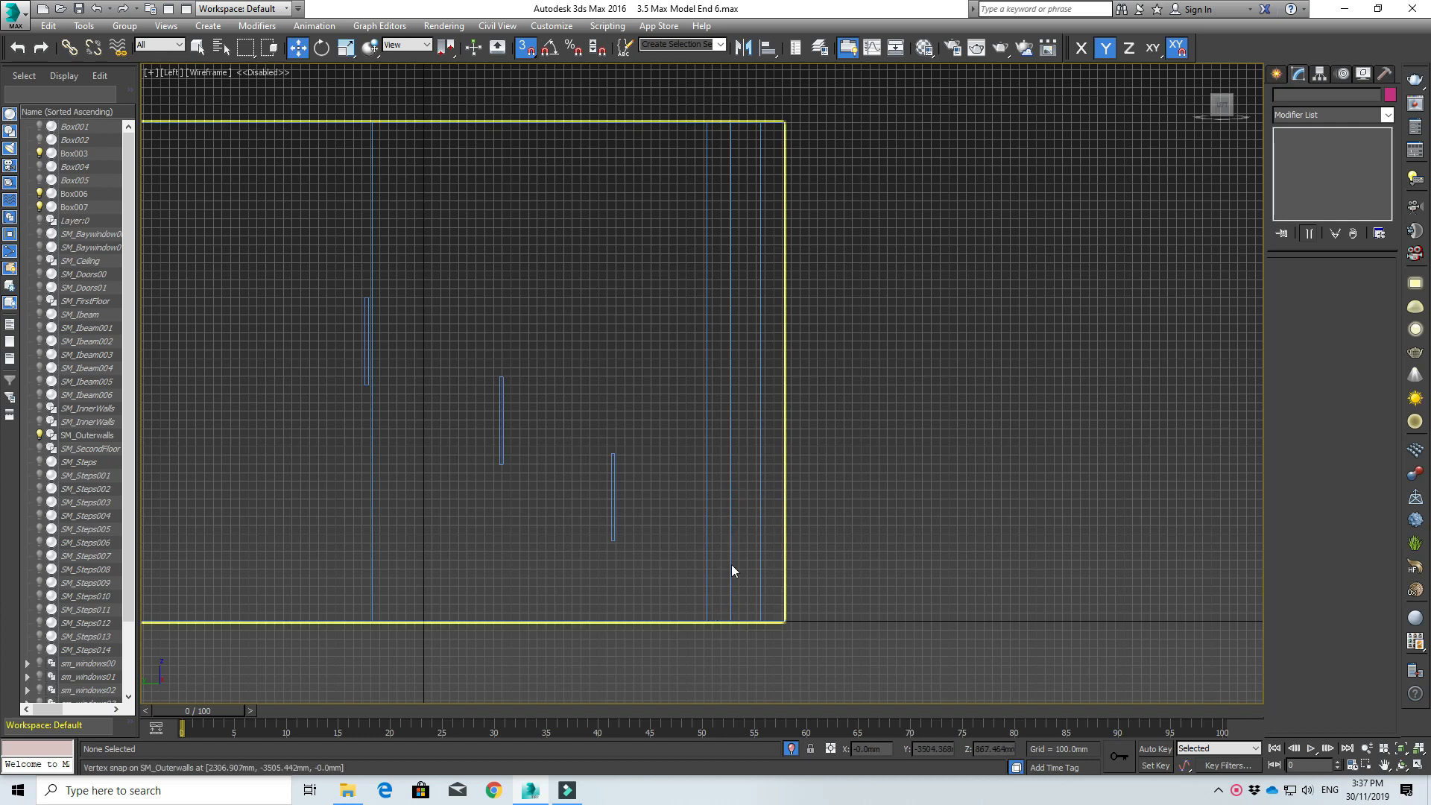
pyautogui.scroll(-2, 50, 449)
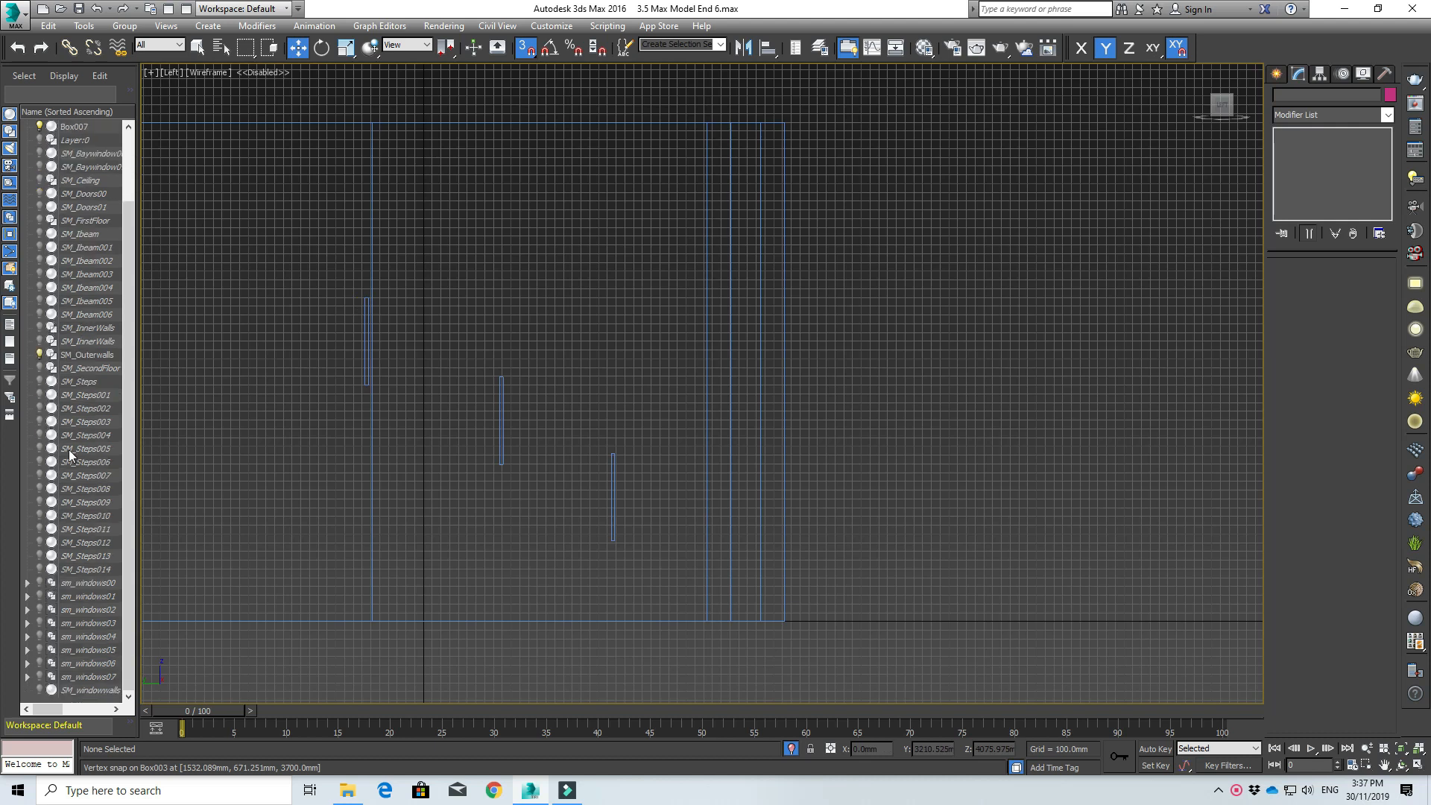
pyautogui.scroll(2, 78, 410)
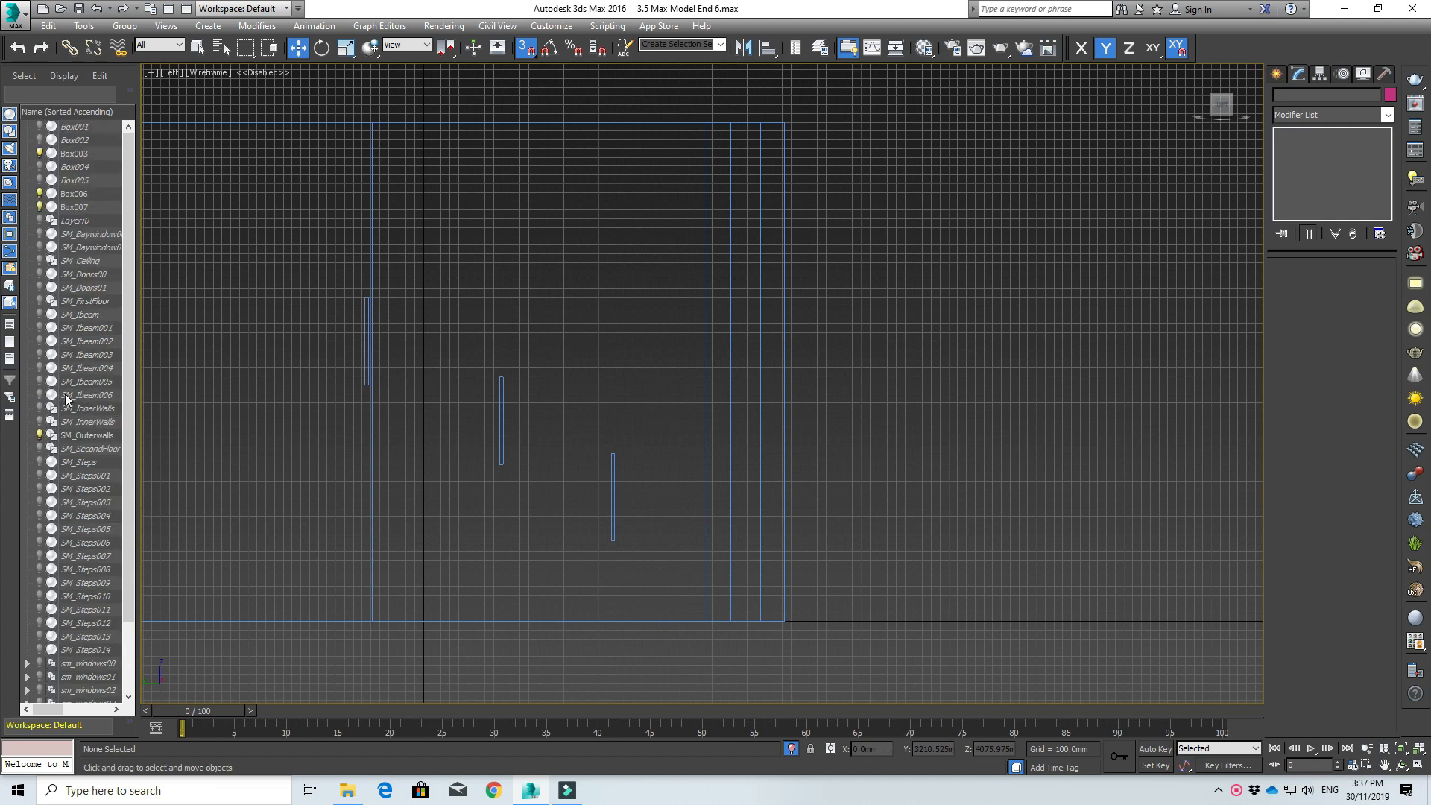
pyautogui.click(40, 395)
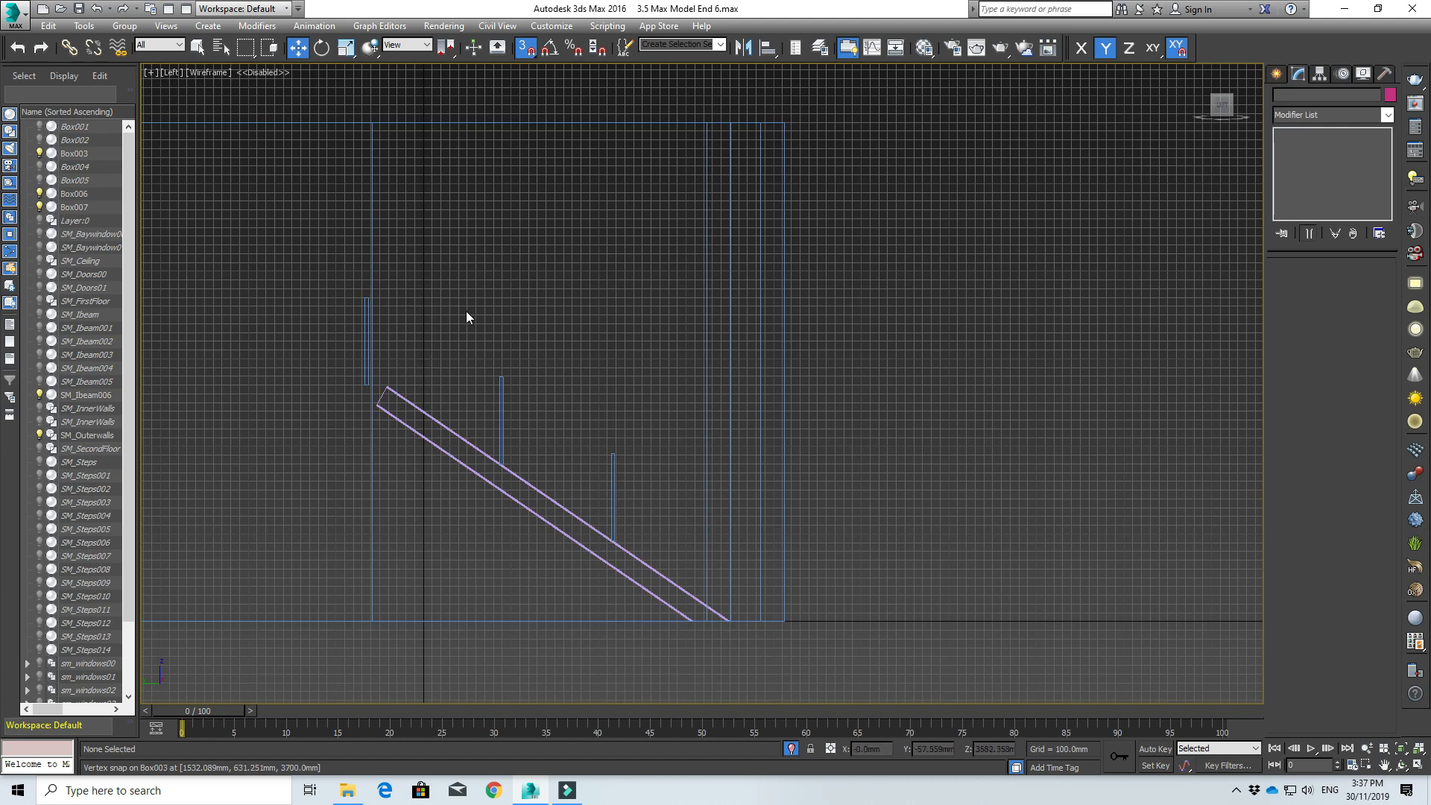
# - With snapping turned off, start a Line spline at the middle of the uppermost post's top
pyautogui.click(1276, 73)
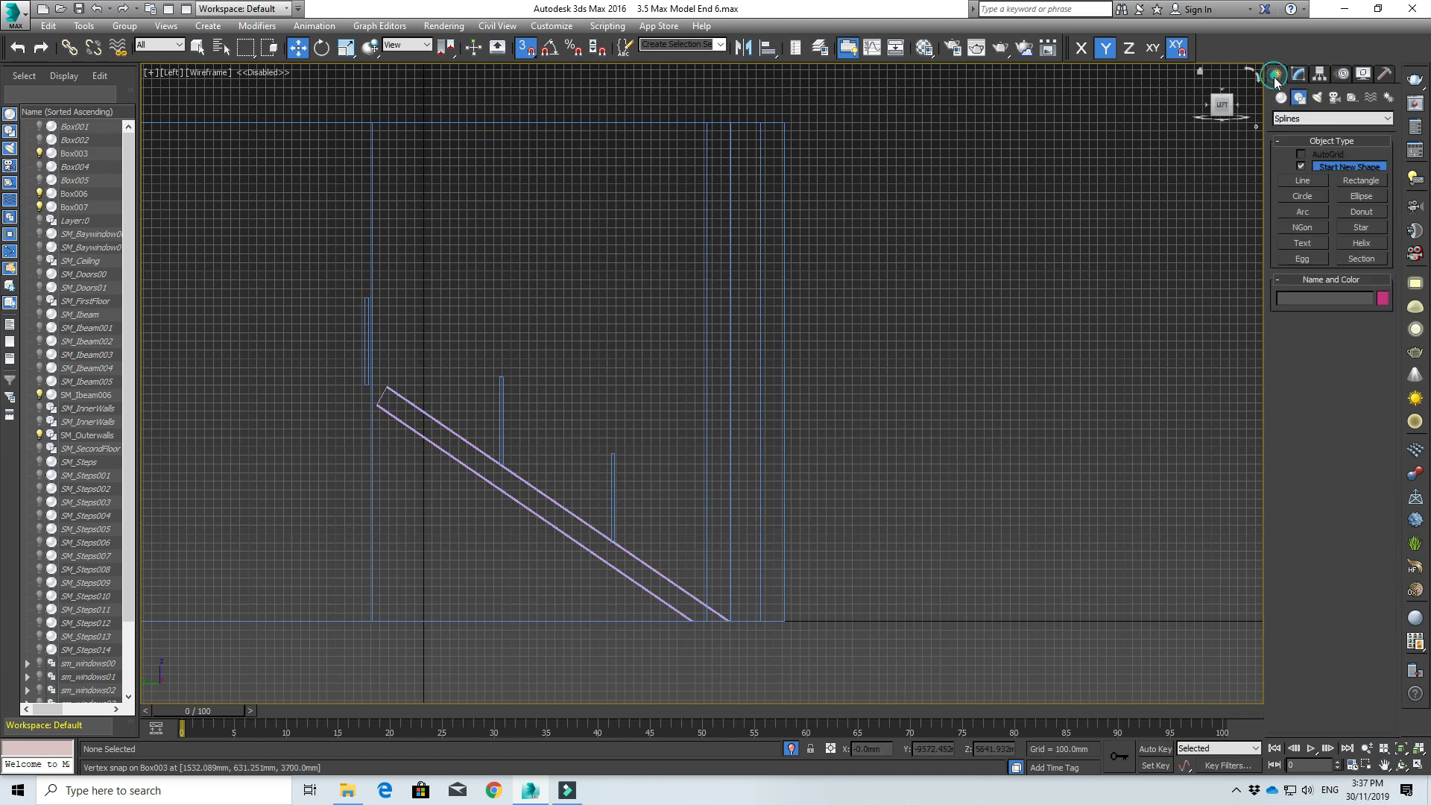
pyautogui.click(1303, 181)
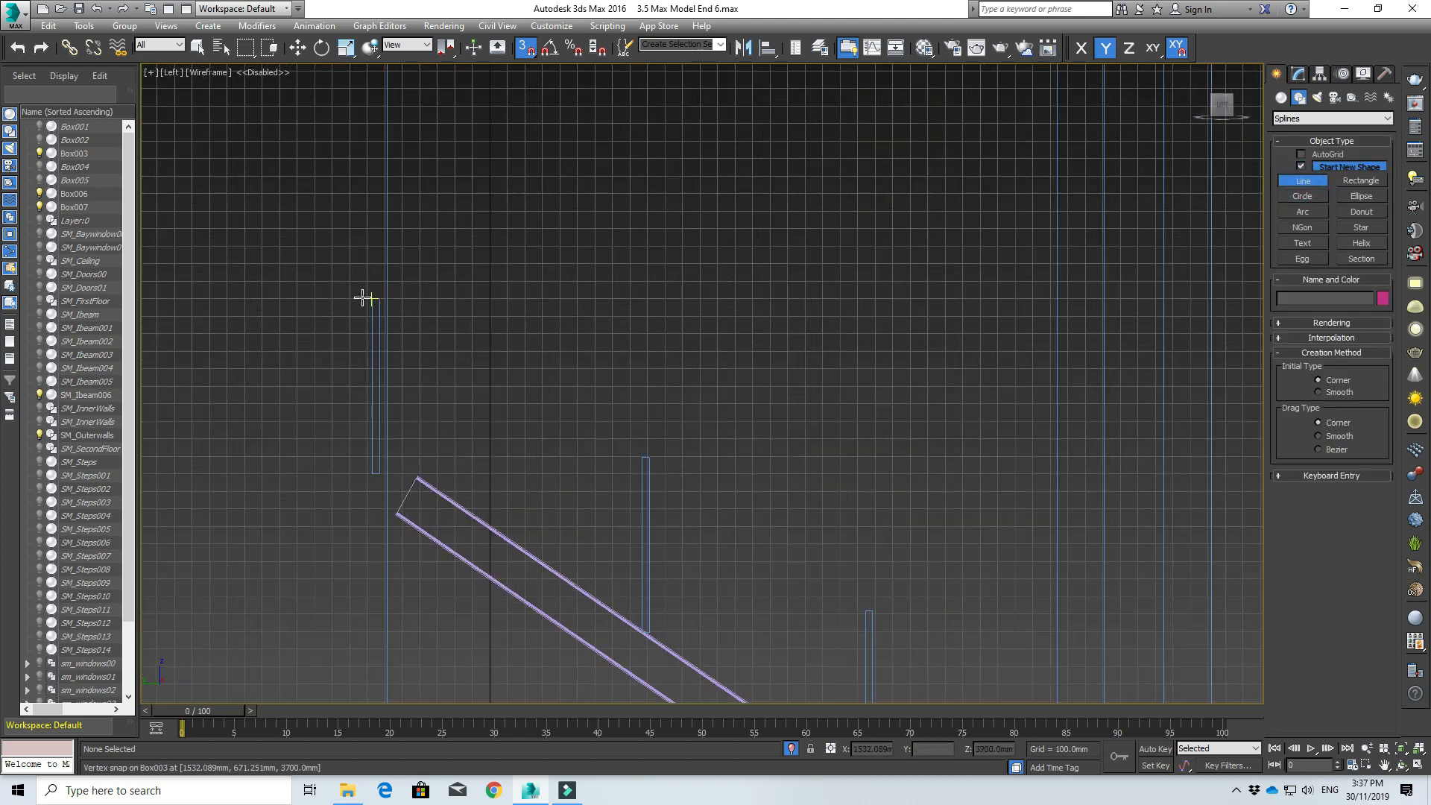
pyautogui.scroll(3, 371, 296)
pyautogui.click(526, 47)
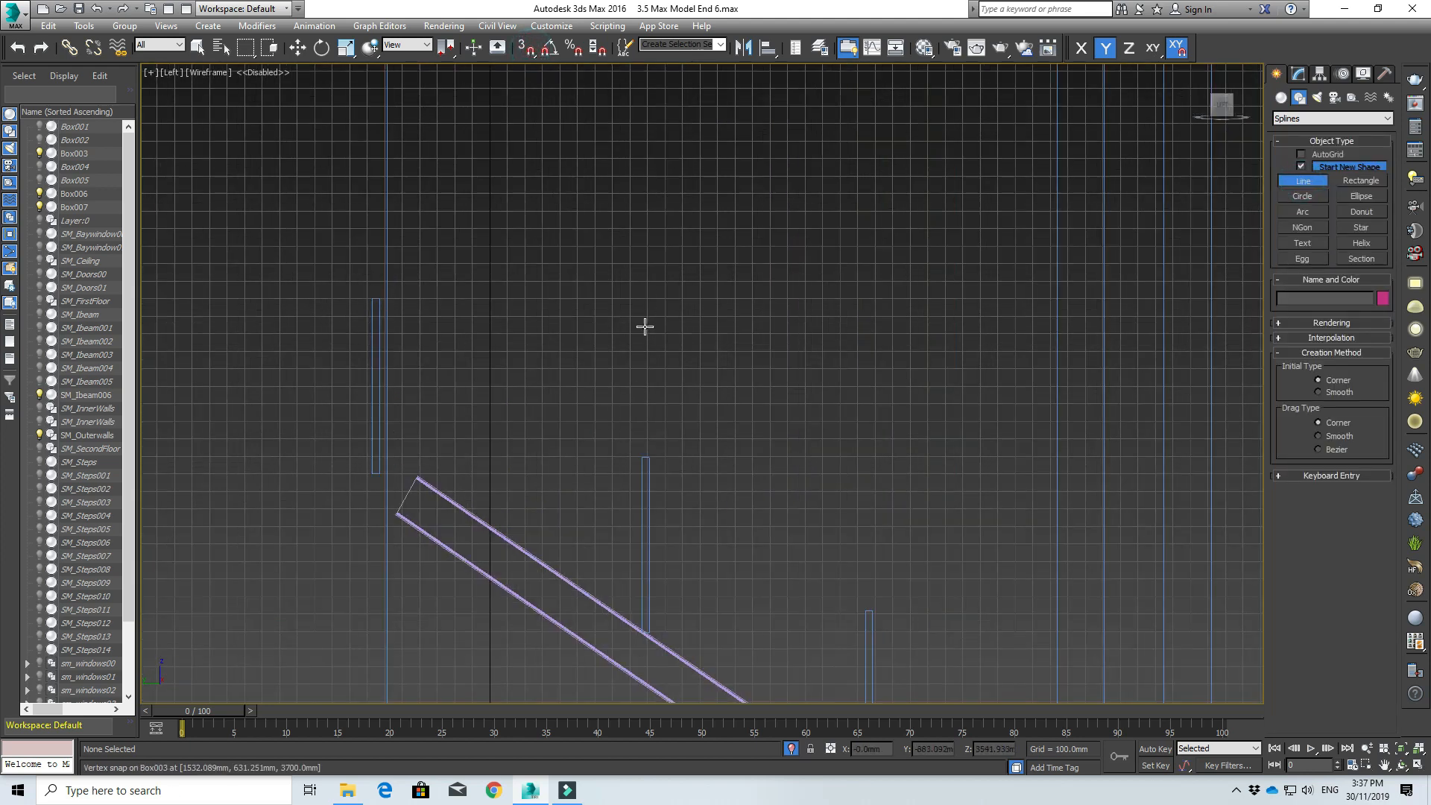
pyautogui.moveTo(643, 326); pyautogui.dragTo(514, 278, button='middle')
pyautogui.scroll(5, 216, 182)
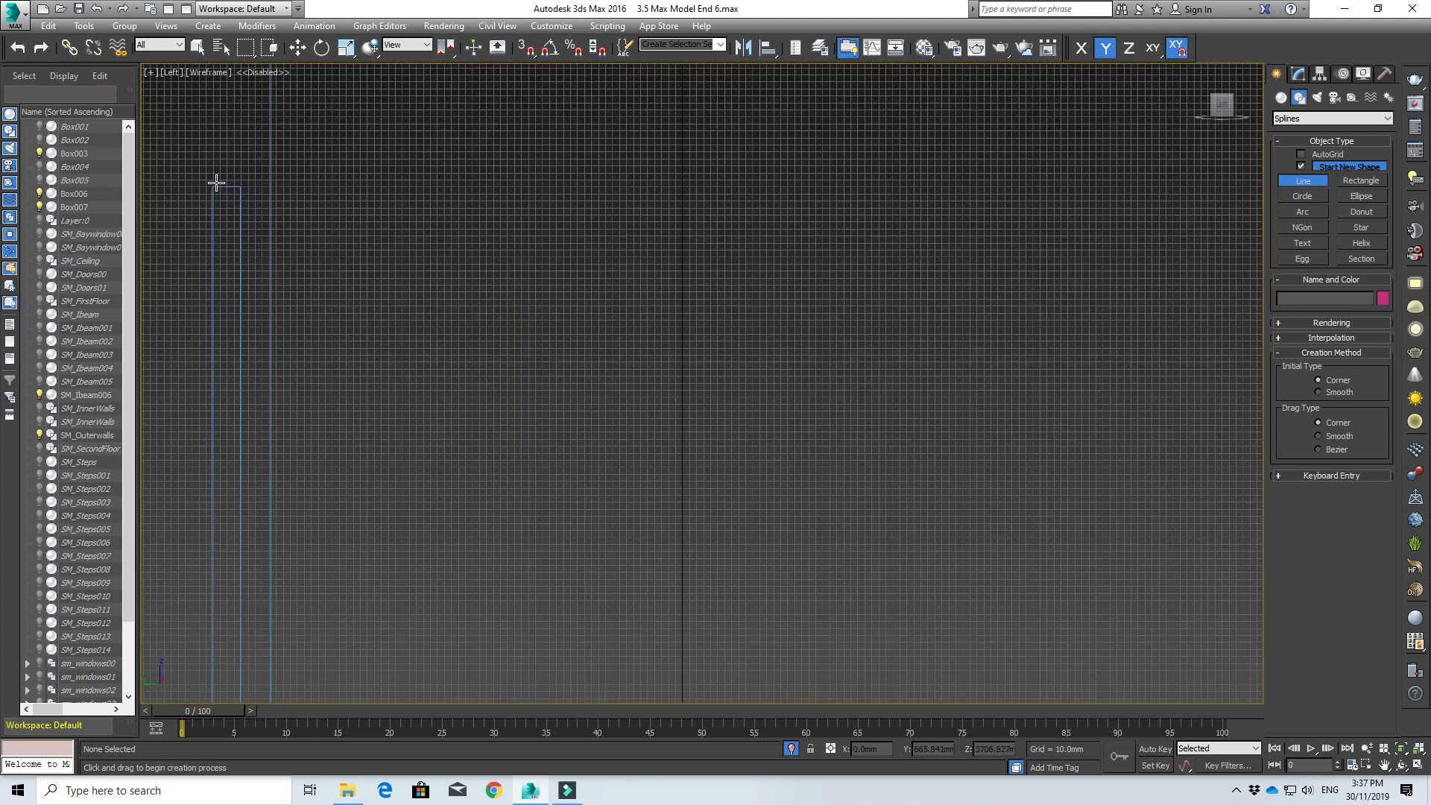
pyautogui.click(224, 185)
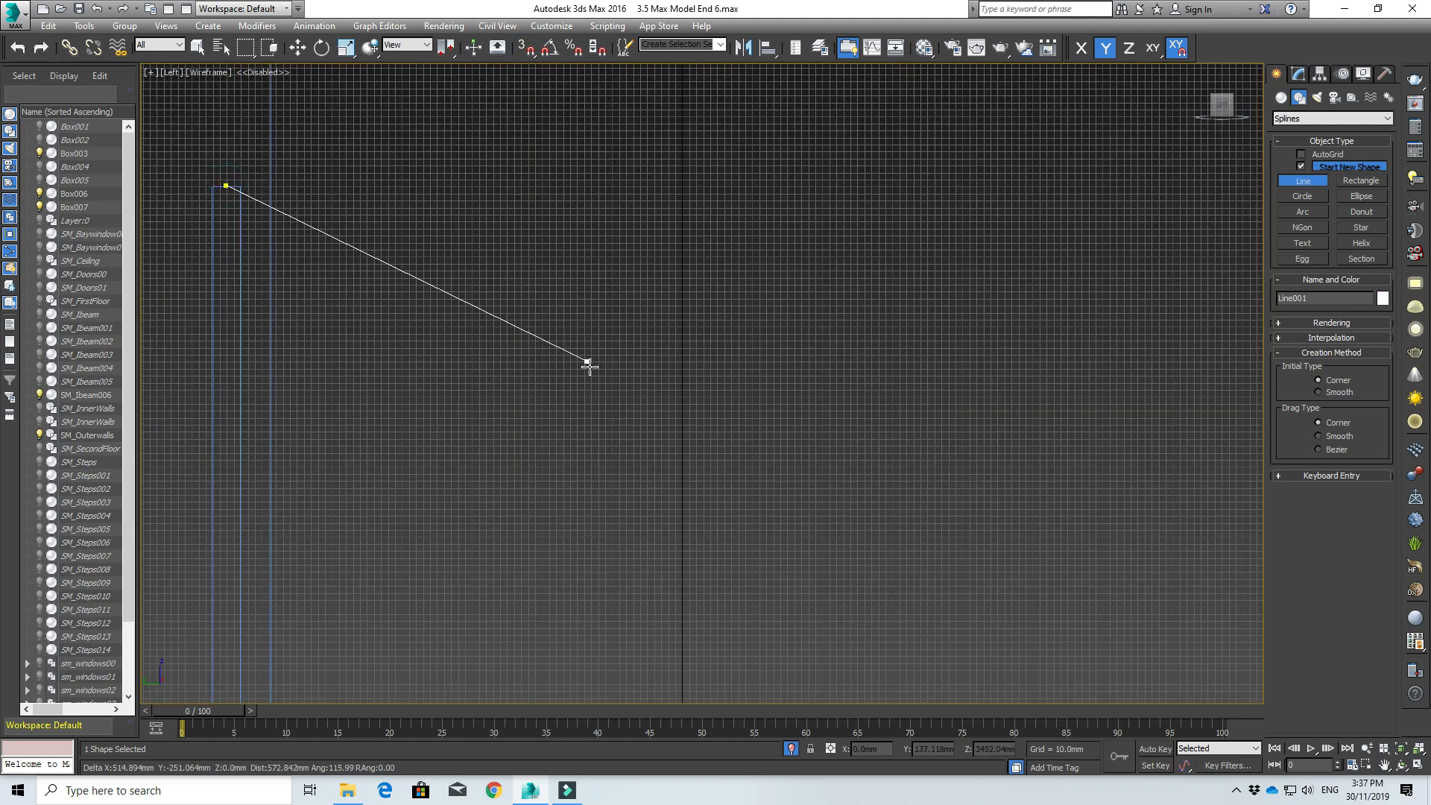
# - Run the line's first segment about 5000 mm down parallel to SM_Ibeam006, across the lower posts, ending above the beam's foot
pyautogui.scroll(-3, 633, 392)
pyautogui.scroll(-3, 931, 552)
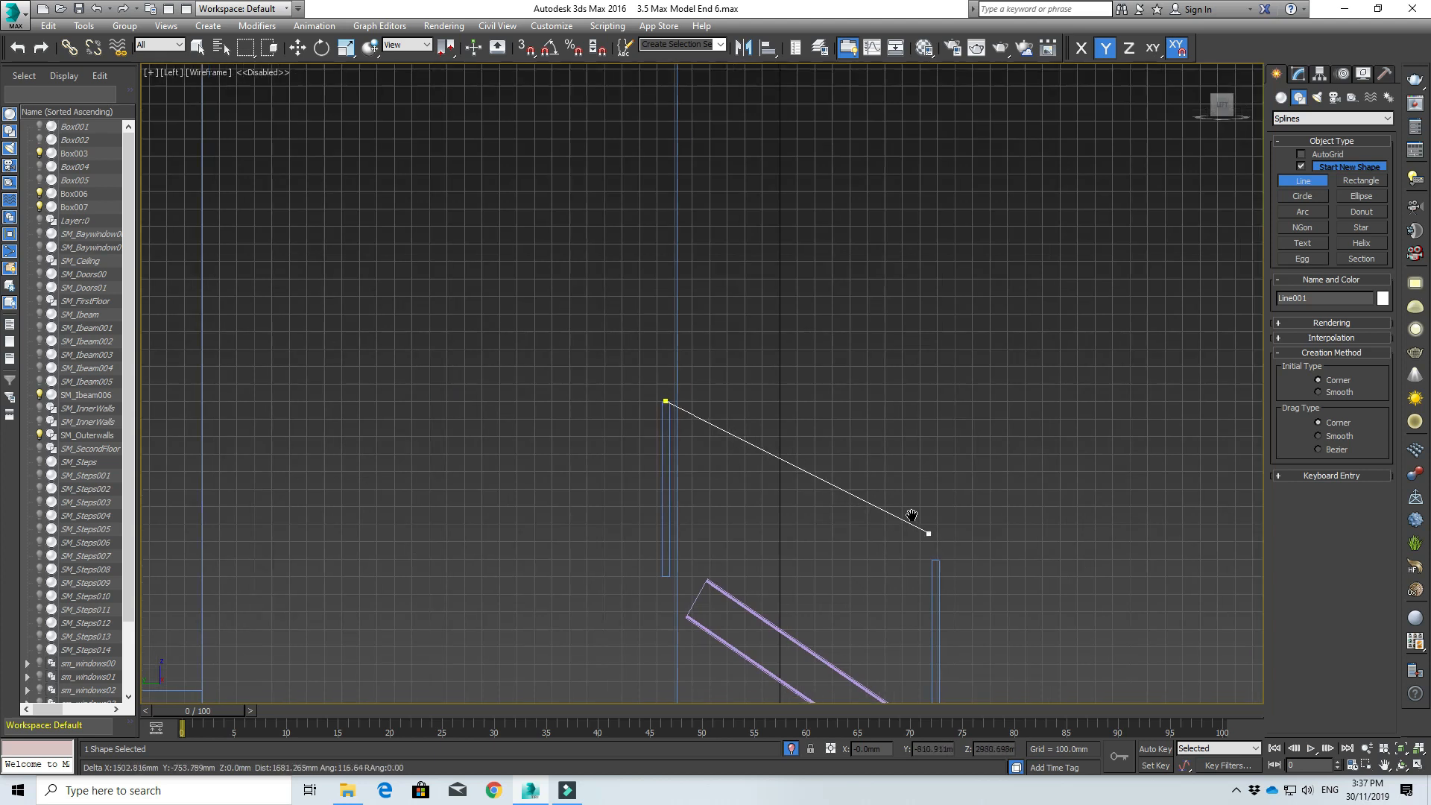
pyautogui.moveTo(917, 517); pyautogui.dragTo(678, 246, button='middle')
pyautogui.scroll(-1, 678, 246)
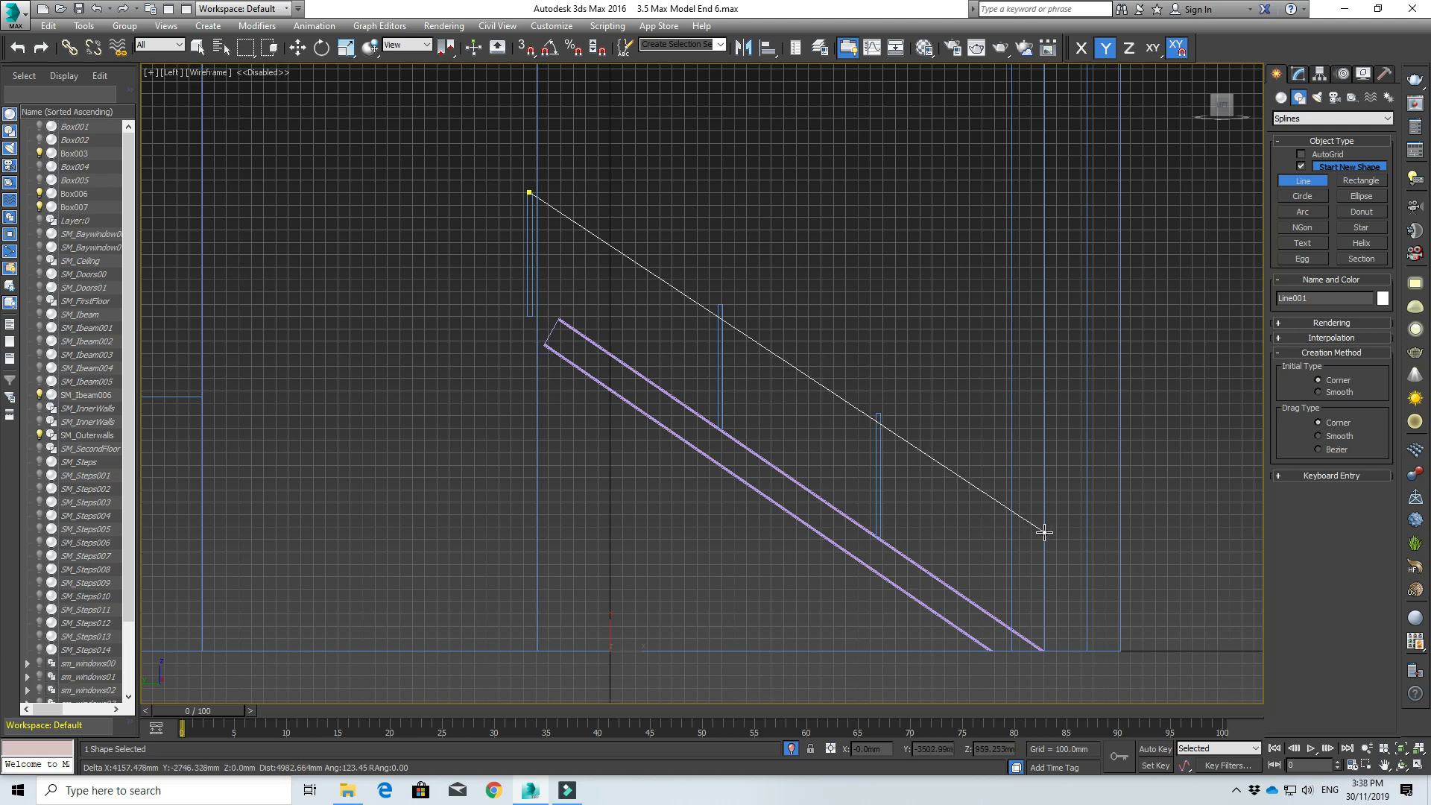
pyautogui.scroll(2, 1044, 531)
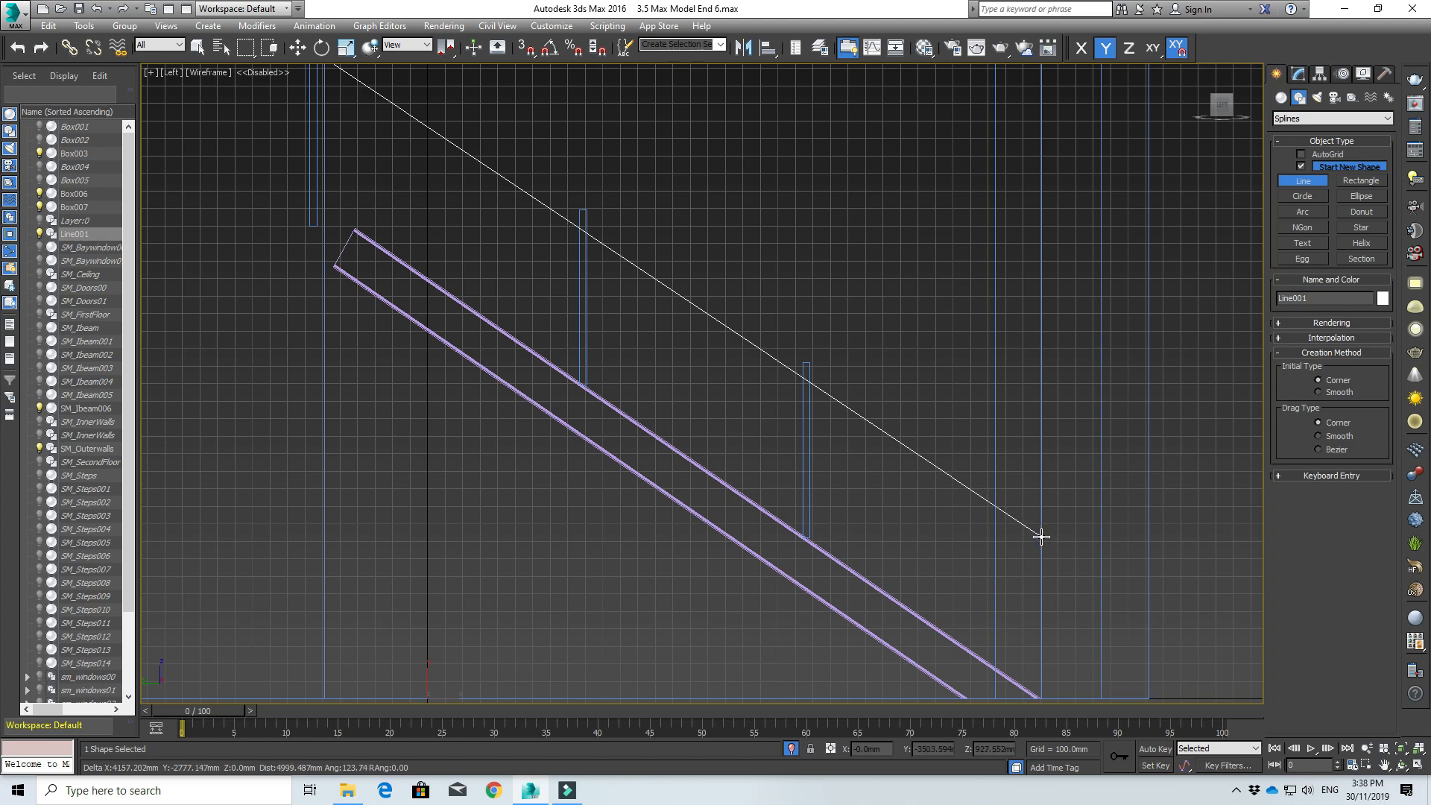
pyautogui.click(1042, 536)
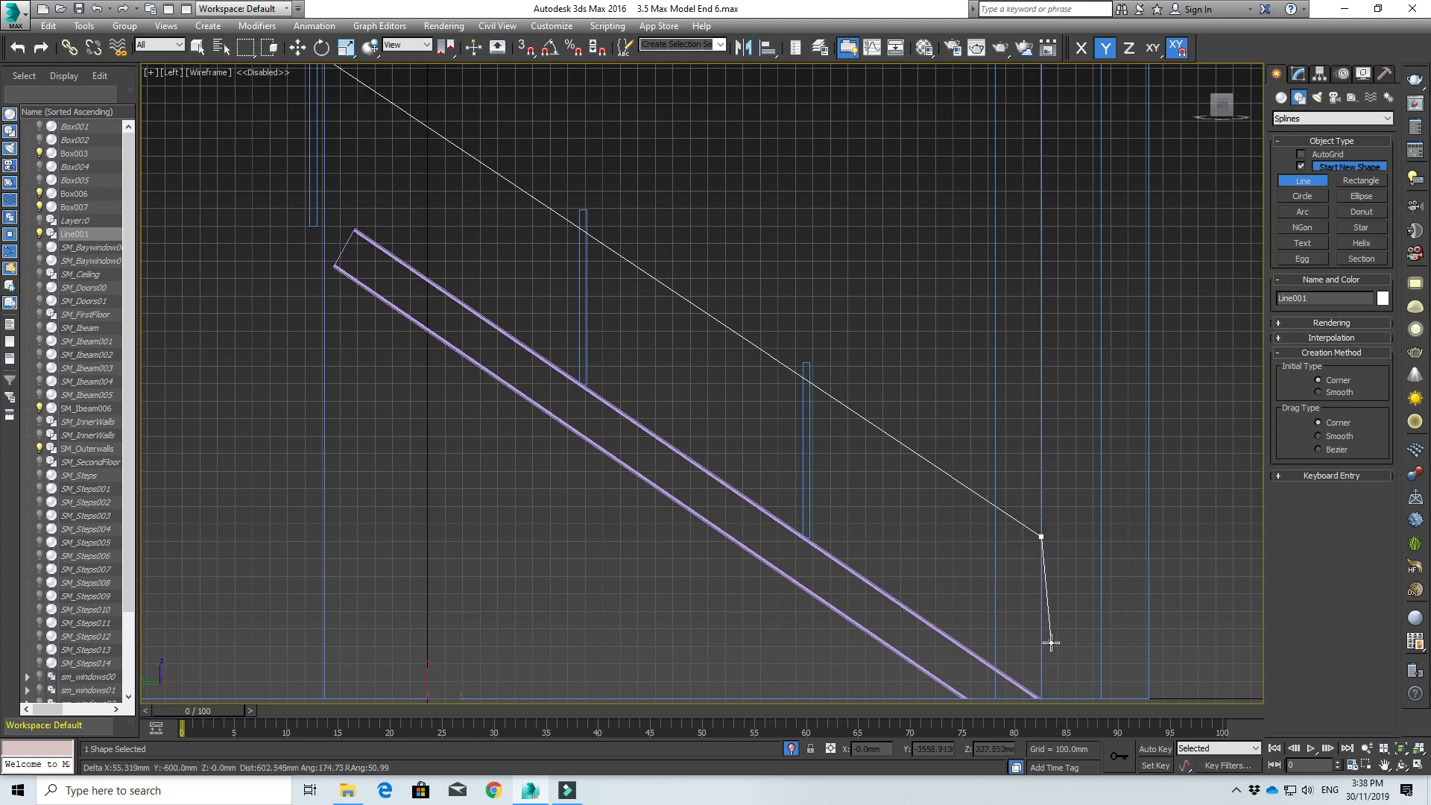
# - Add a vertical segment about 930 mm long down to the beam's foot at floor level and finish the line
pyautogui.moveTo(1048, 638); pyautogui.dragTo(1000, 527, button='middle')
pyautogui.scroll(4, 997, 574)
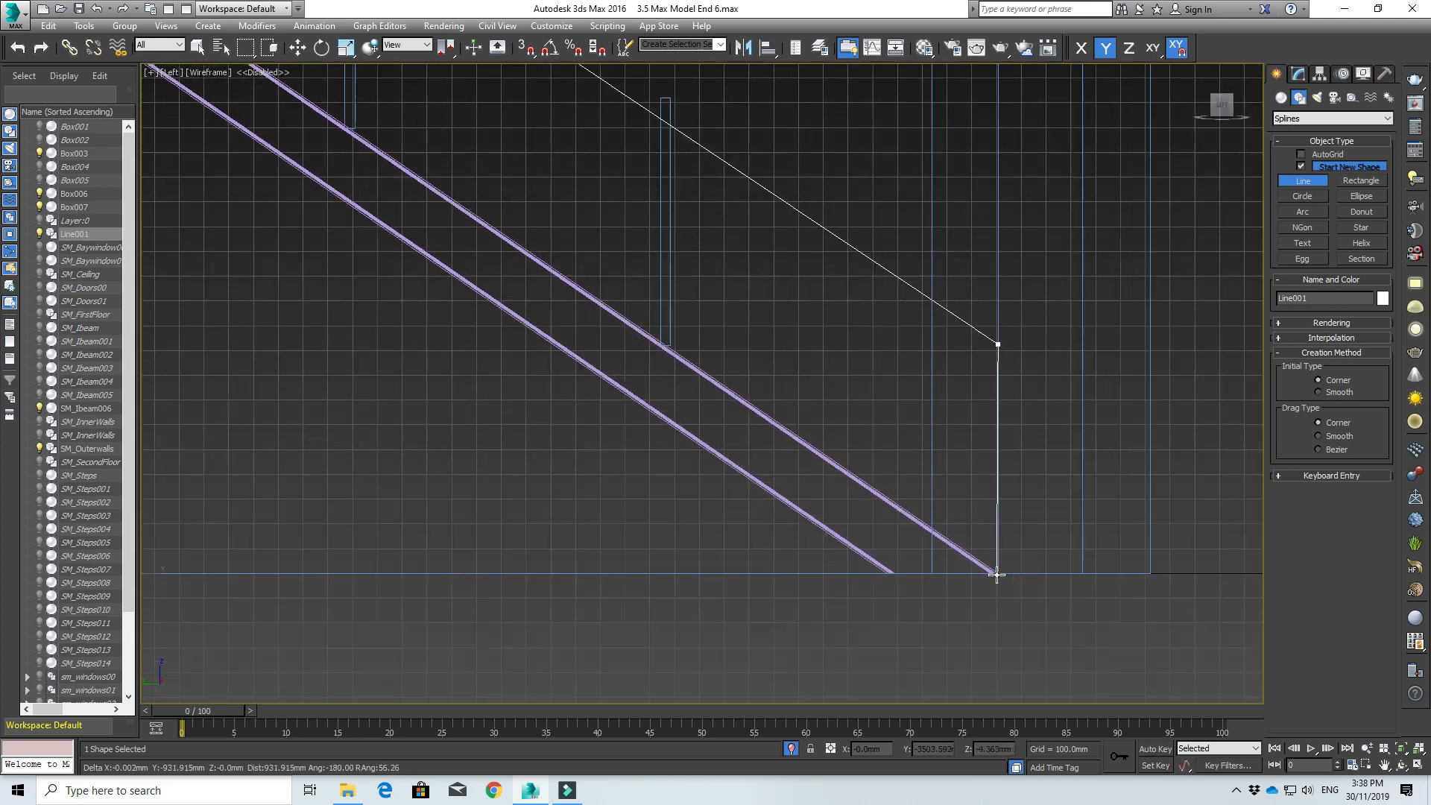
pyautogui.scroll(5, 997, 574)
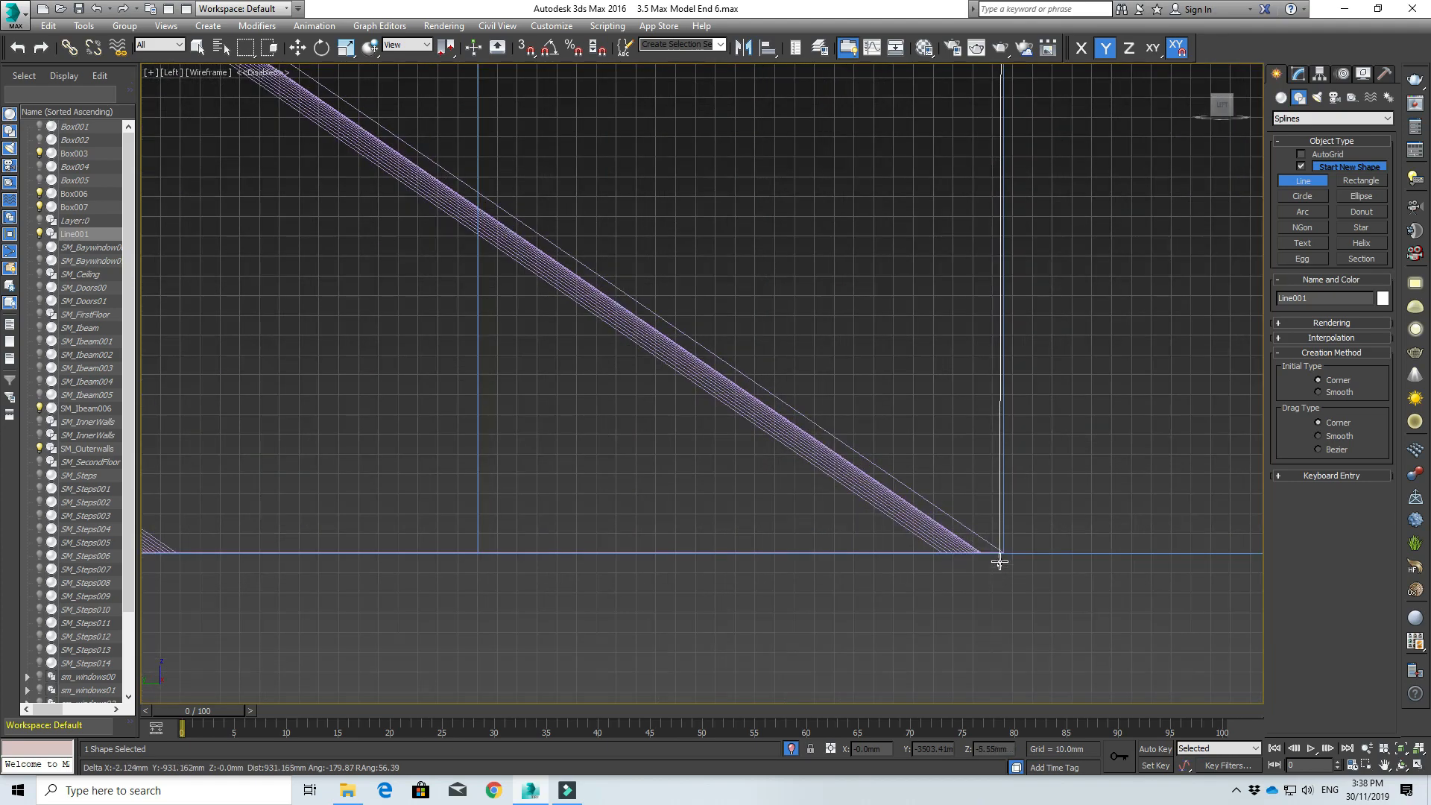
pyautogui.click(1003, 551)
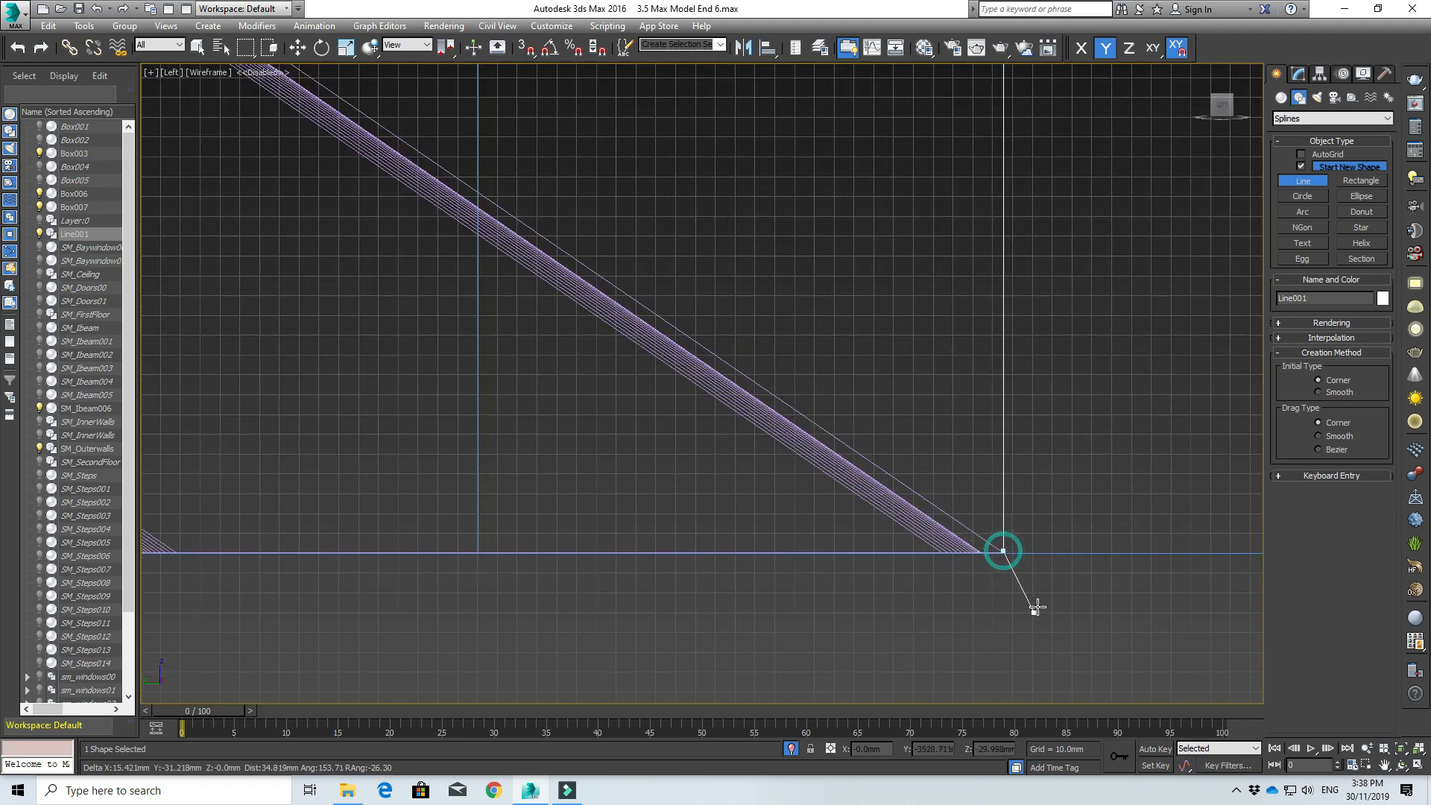
pyautogui.rightClick(1010, 565)
pyautogui.scroll(-2, 908, 556)
pyautogui.scroll(-3, 899, 530)
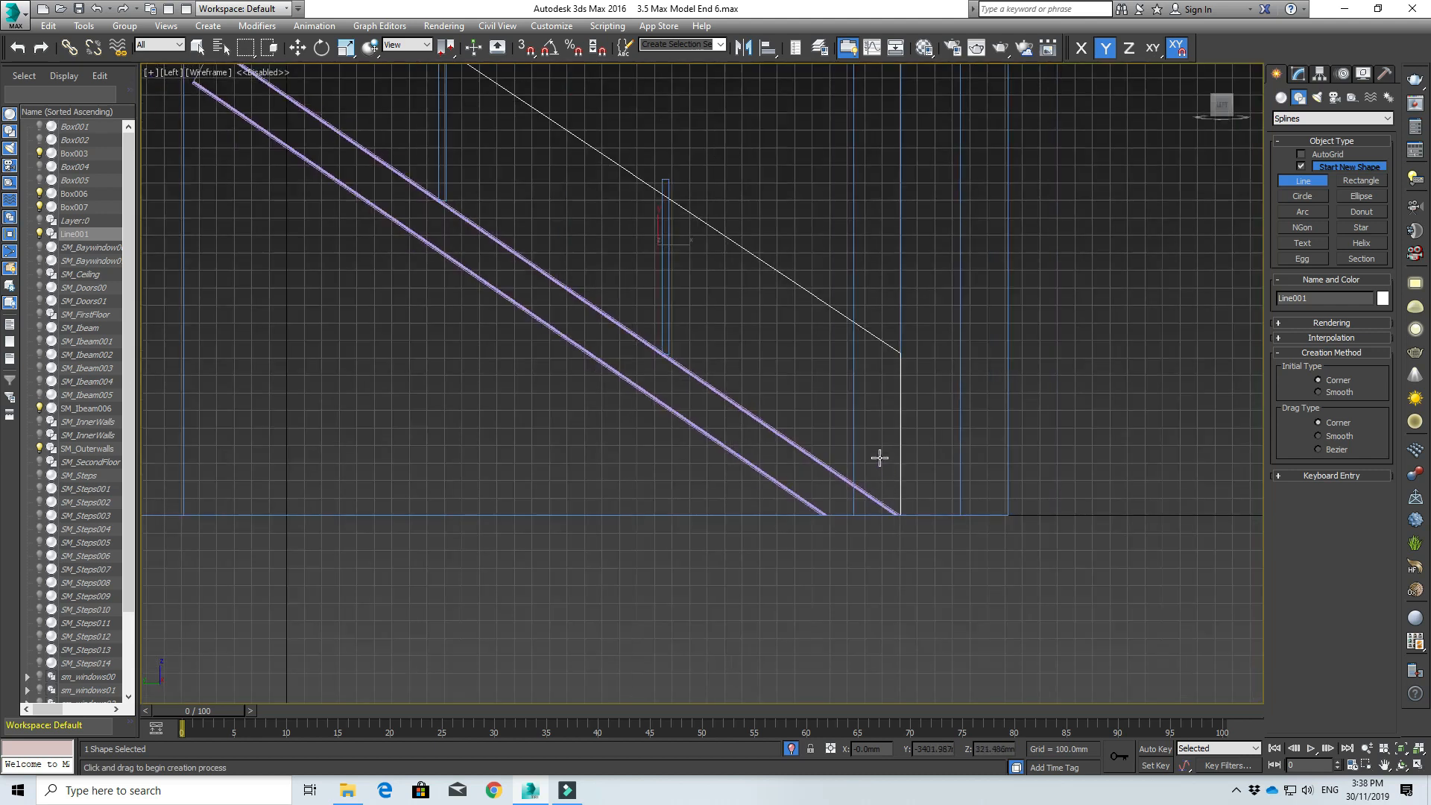
# - Examine the sloping handrail line from the uppermost post to its lower corner, checking where it crosses the stair posts
pyautogui.moveTo(879, 457); pyautogui.dragTo(991, 645, button='middle')
pyautogui.moveTo(579, 342); pyautogui.dragTo(787, 537, button='middle')
pyautogui.scroll(-2, 787, 537)
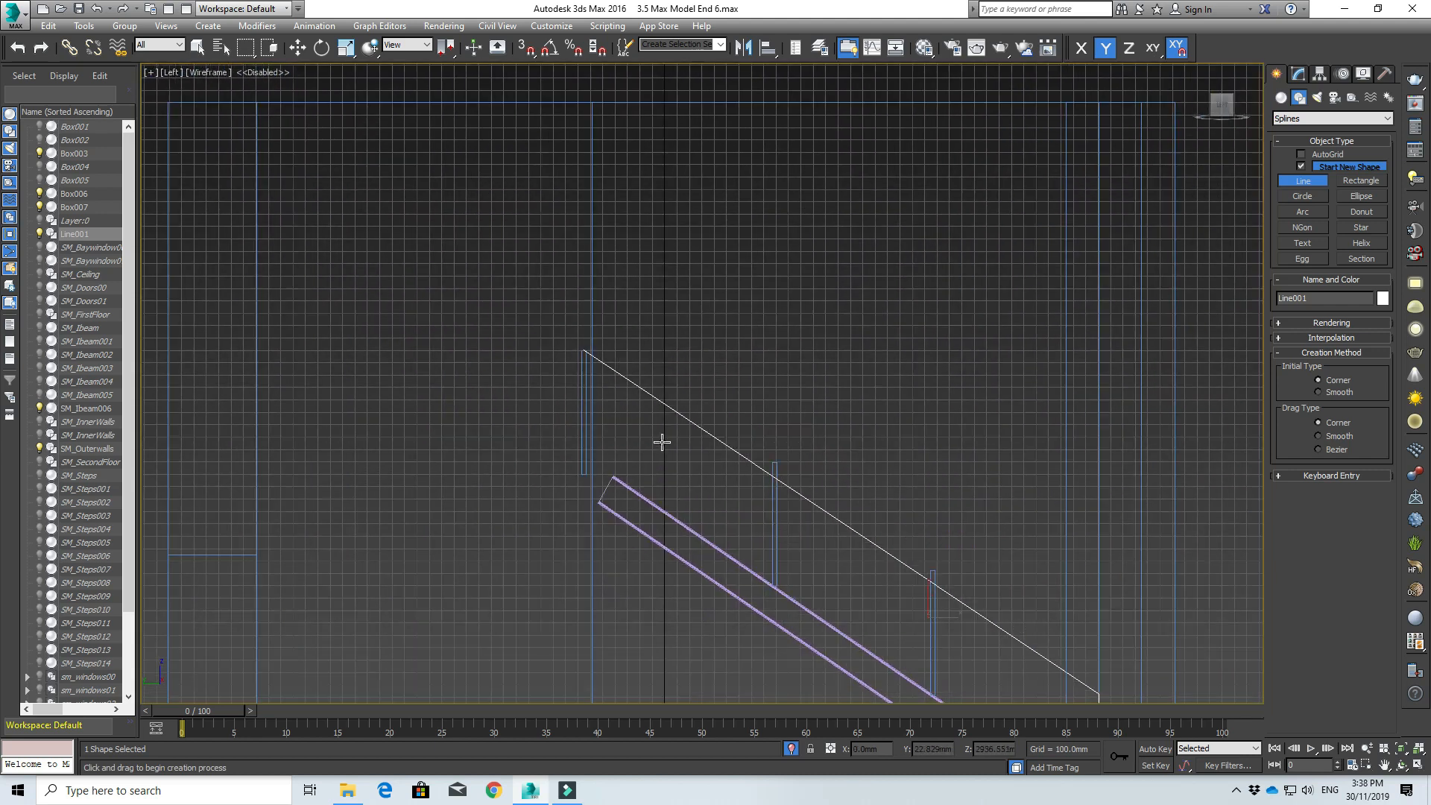
pyautogui.scroll(2, 700, 473)
pyautogui.scroll(-2, 700, 472)
pyautogui.scroll(4, 571, 425)
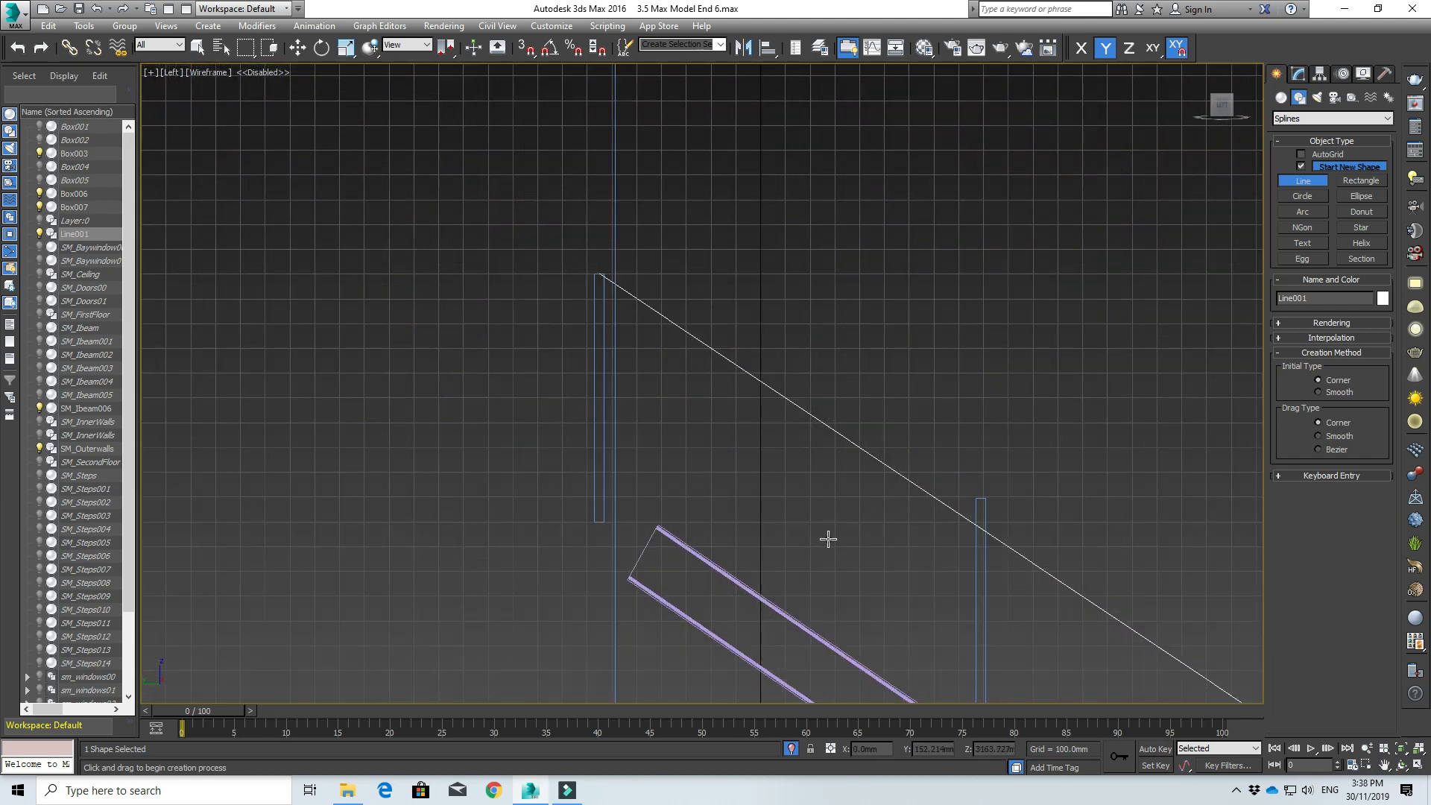
pyautogui.moveTo(827, 537); pyautogui.dragTo(565, 340, button='middle')
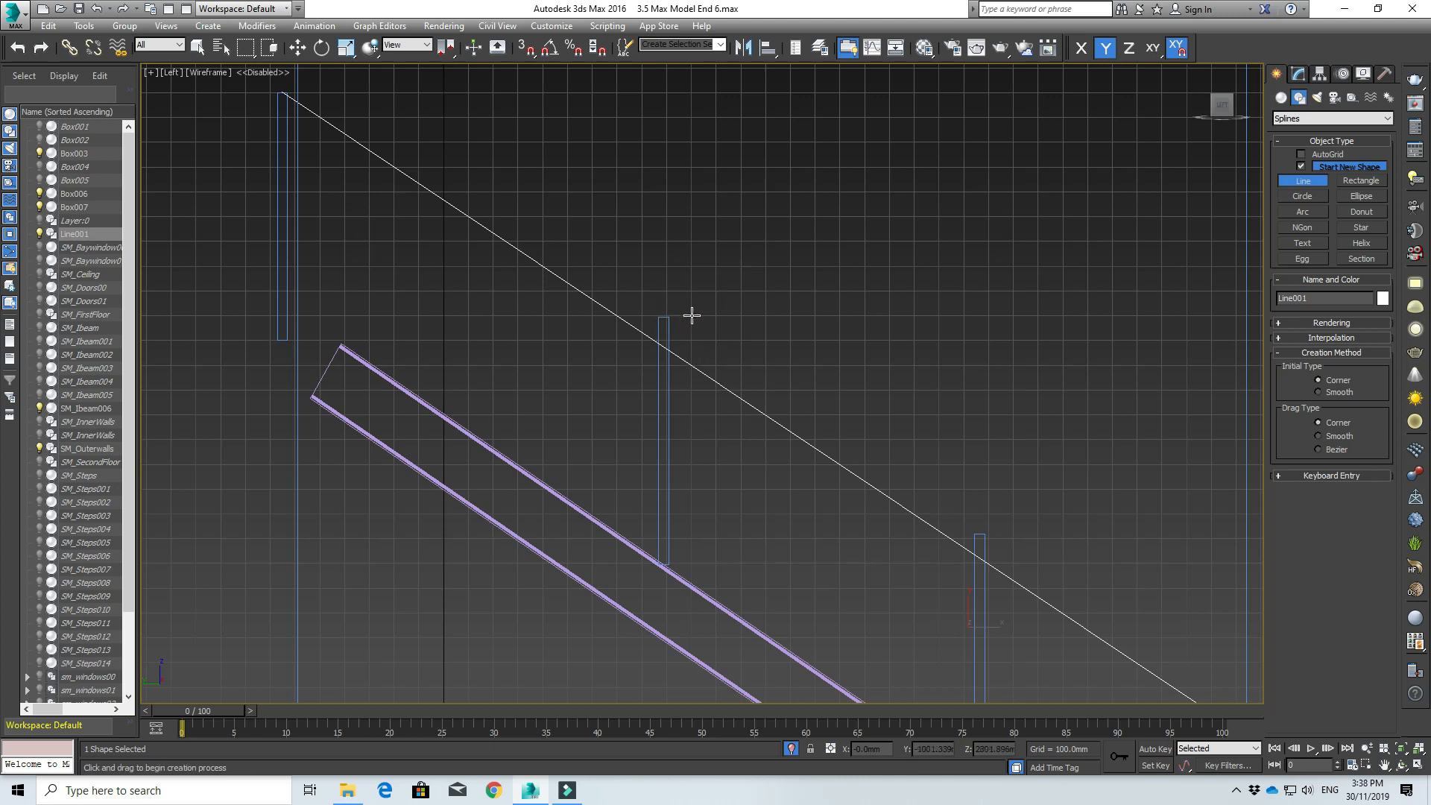
pyautogui.moveTo(393, 313); pyautogui.dragTo(377, 281, button='middle')
pyautogui.scroll(-2, 686, 374)
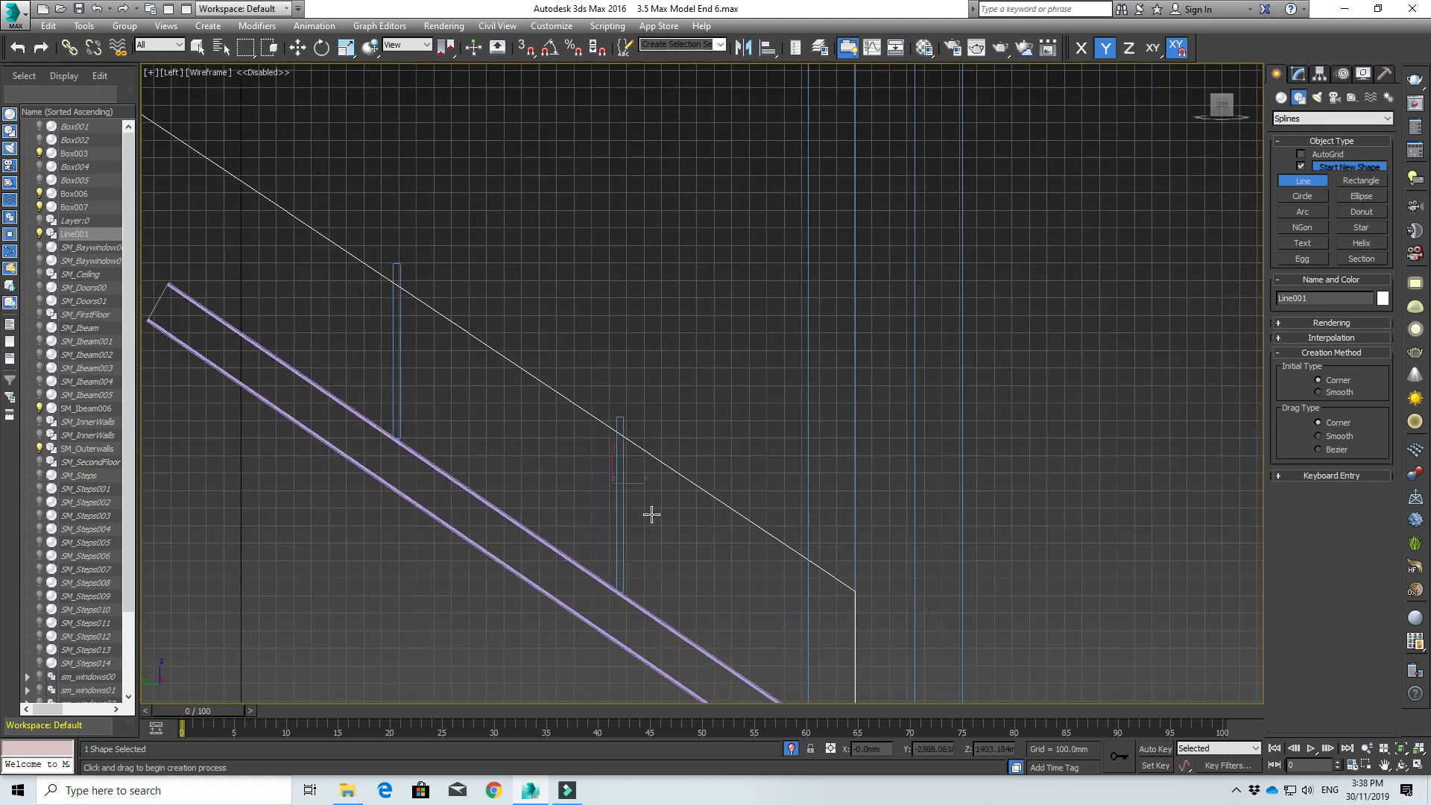
# - Outline the handrail line's spline by 40 mm to turn it into a closed double-line profile
pyautogui.click(1299, 74)
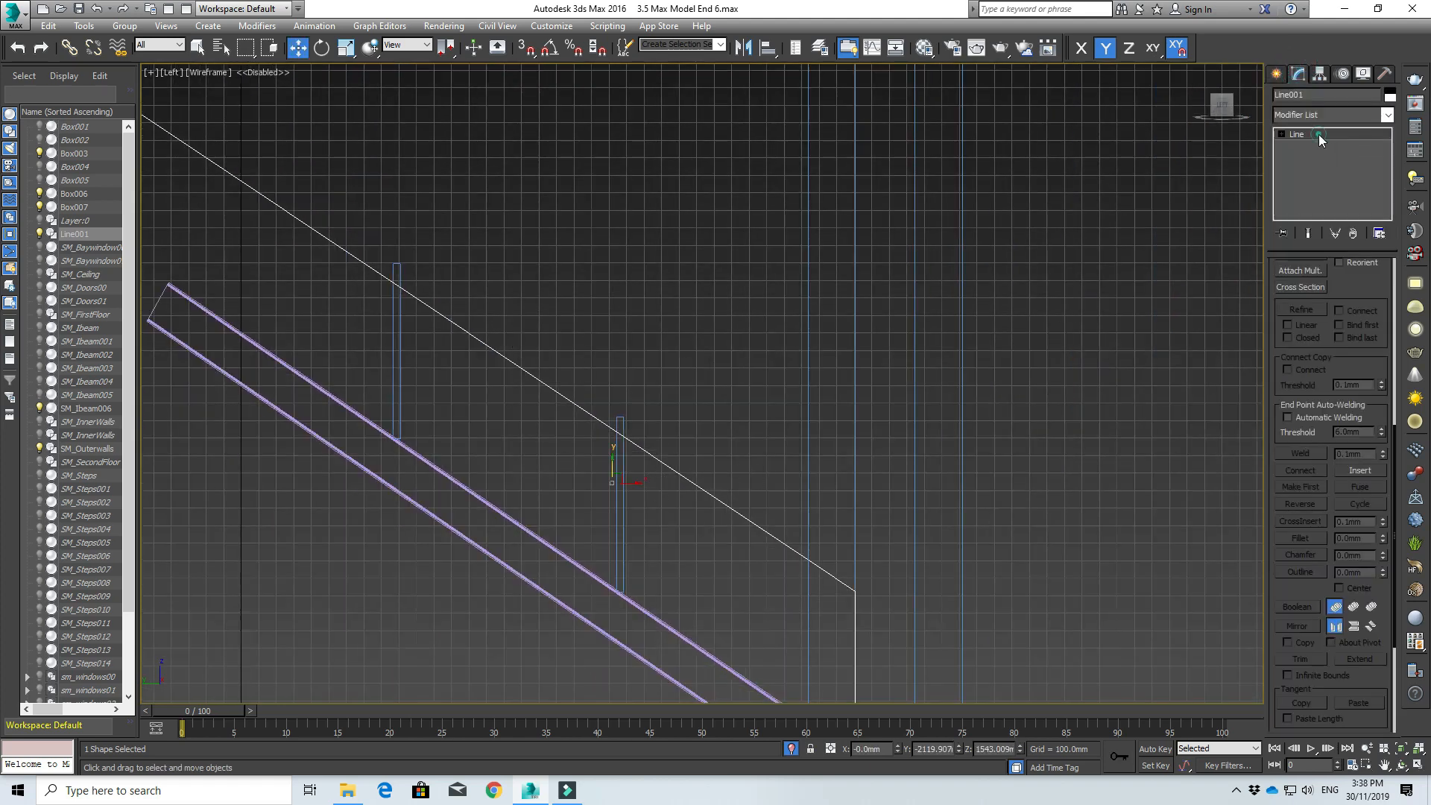
pyautogui.click(1317, 134)
pyautogui.scroll(5, 1365, 318)
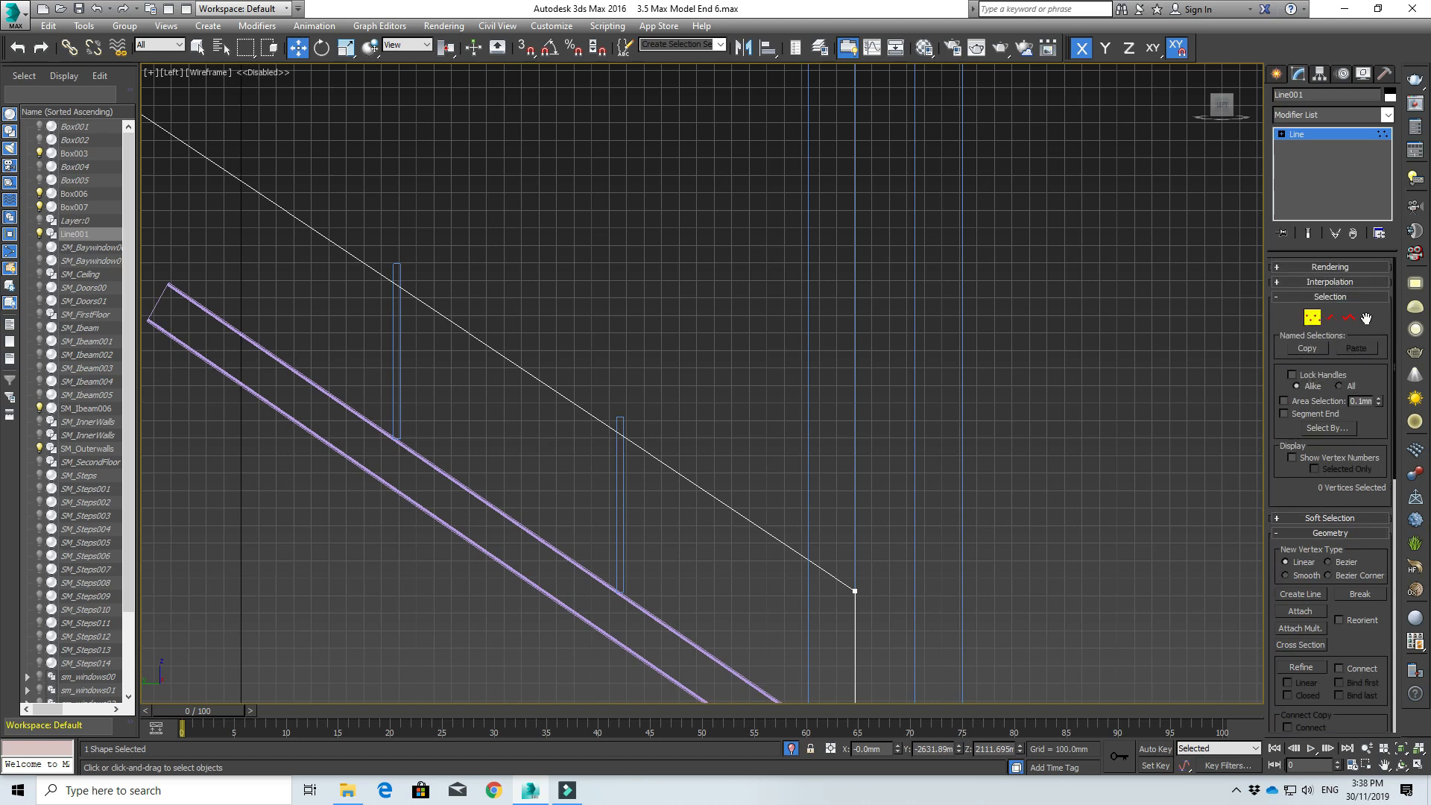
pyautogui.scroll(-10, 1353, 336)
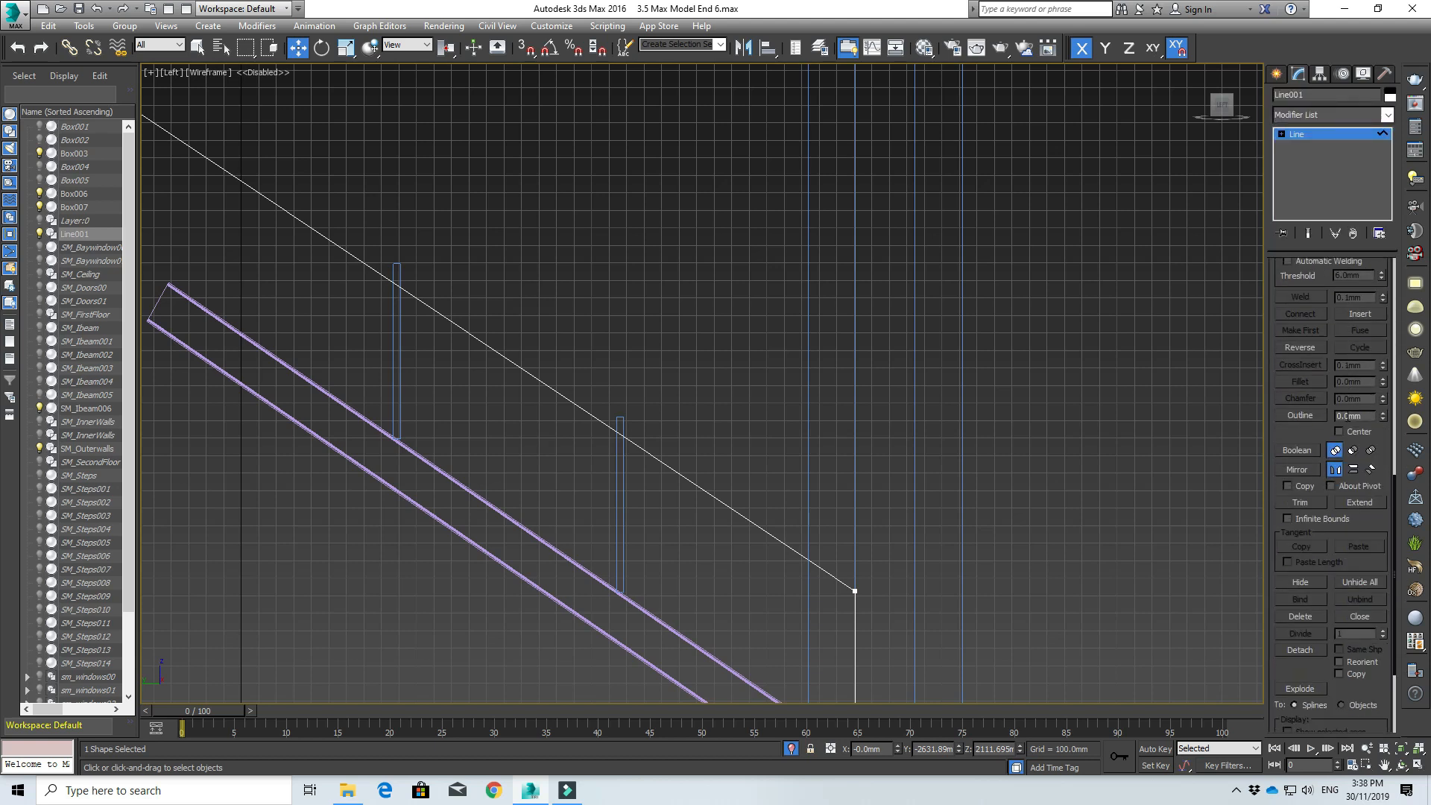
pyautogui.click(1355, 416)
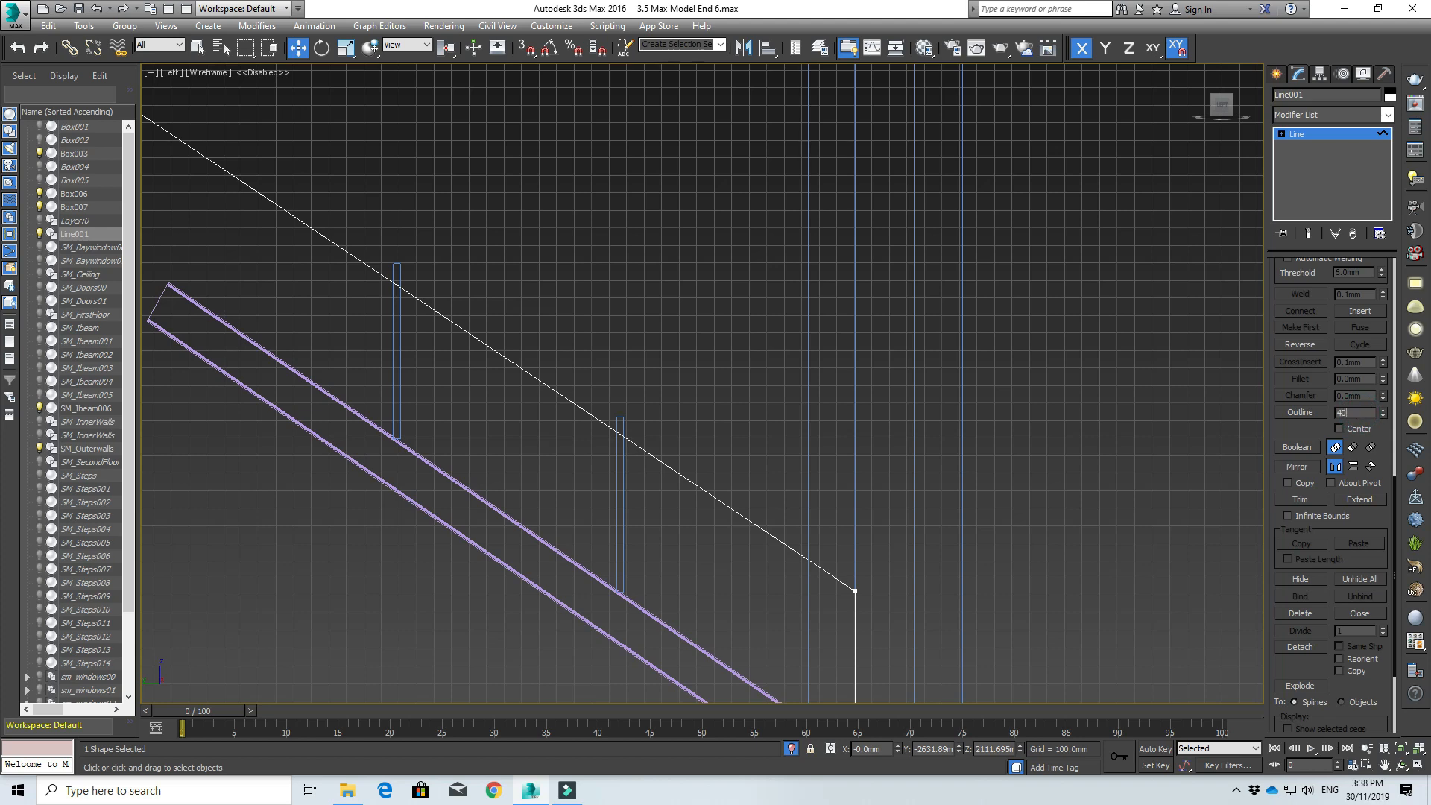
pyautogui.press('Return')
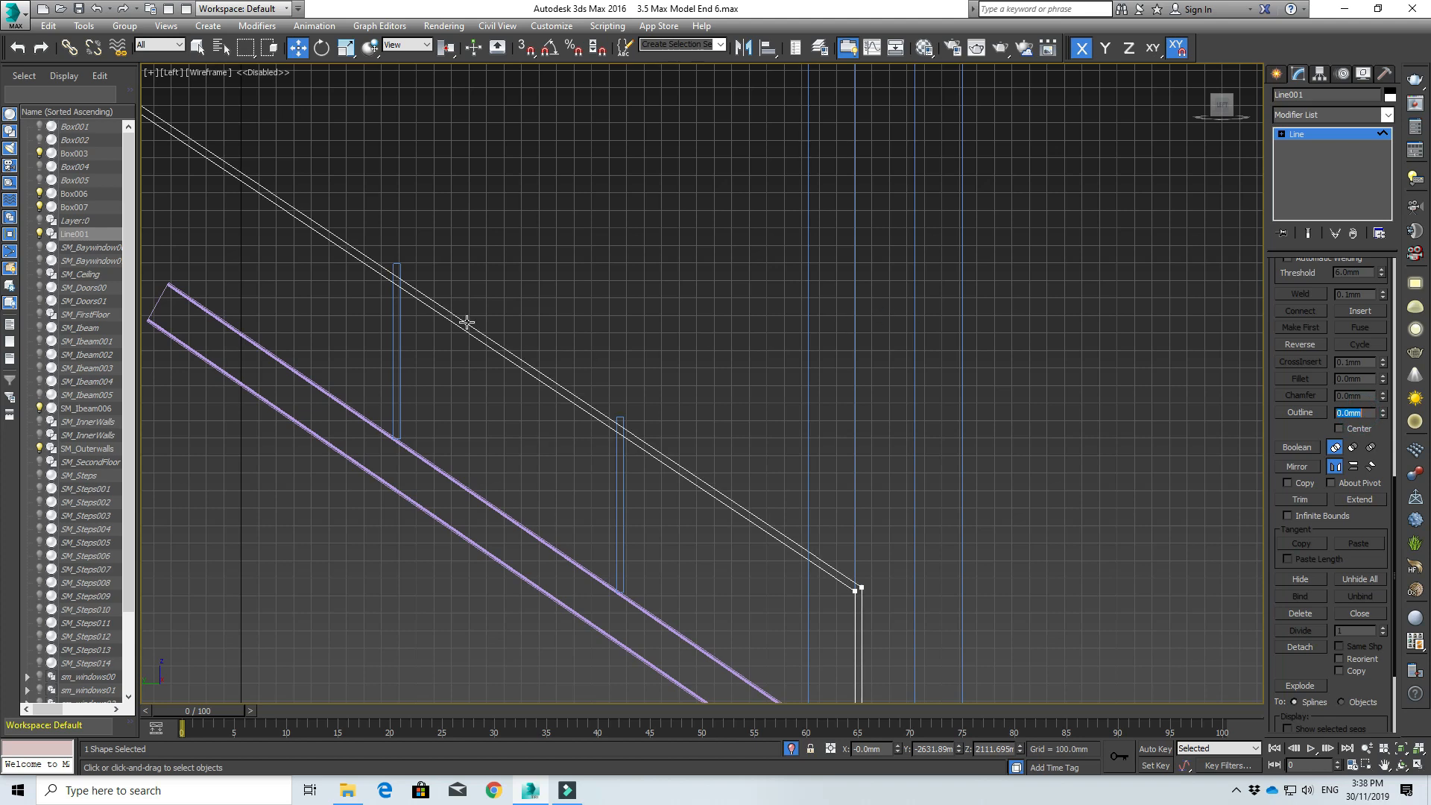
# - Examine the outlined handrail profile from above and from the side, from its upper end to the lower corner and foot
pyautogui.moveTo(467, 322); pyautogui.dragTo(687, 437, button='middle')
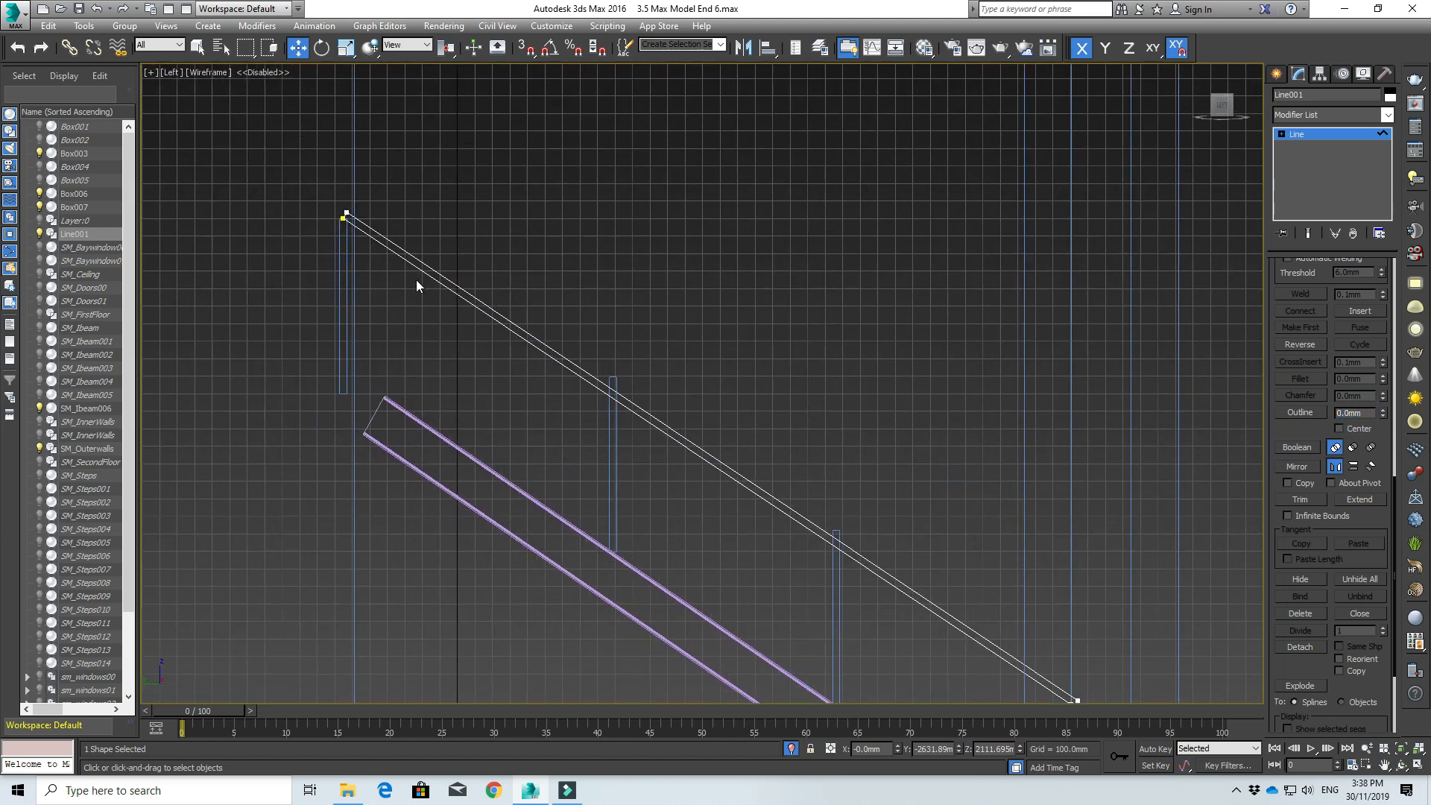
pyautogui.press('t')
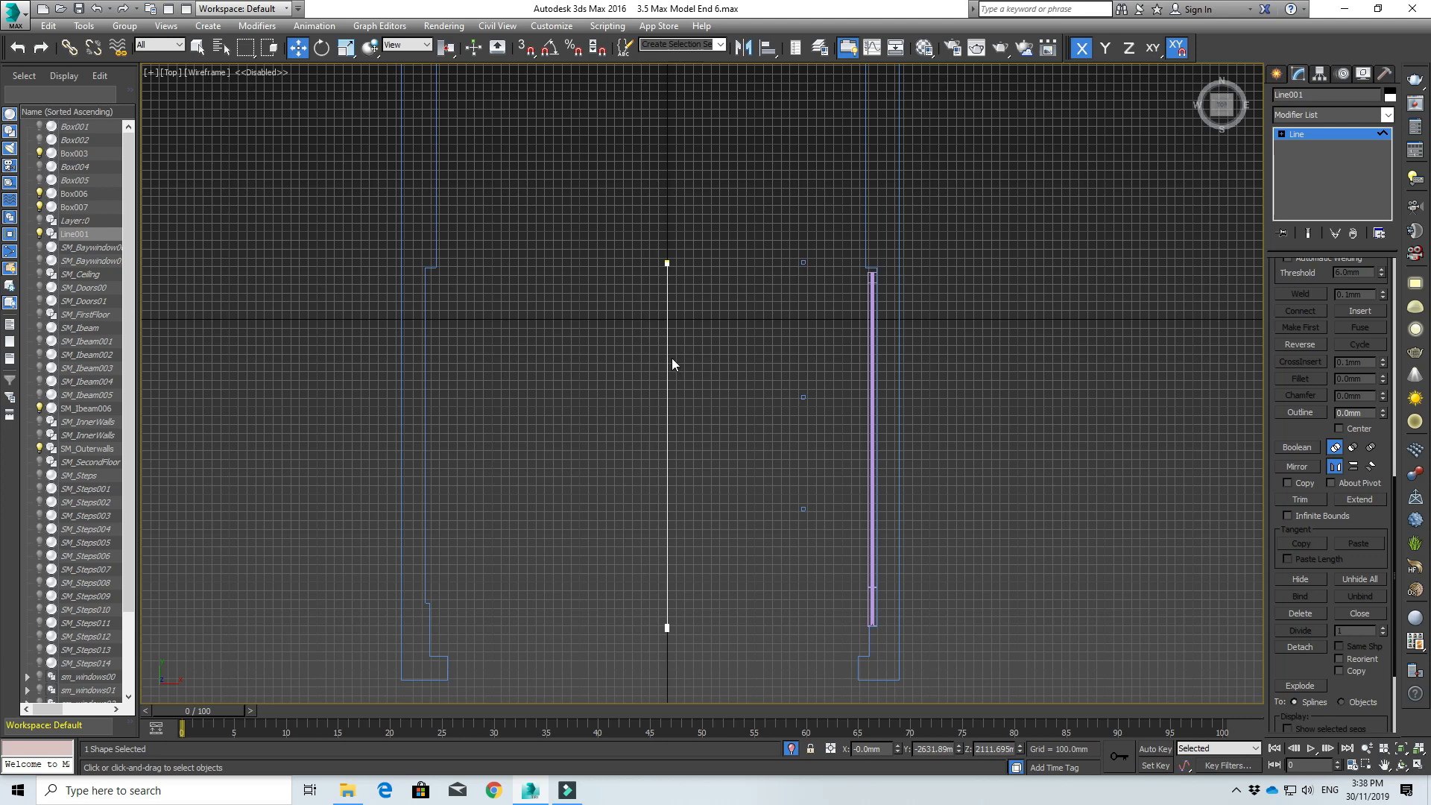
pyautogui.press('l')
pyautogui.scroll(-3, 771, 341)
pyautogui.moveTo(837, 405); pyautogui.dragTo(744, 360, button='middle')
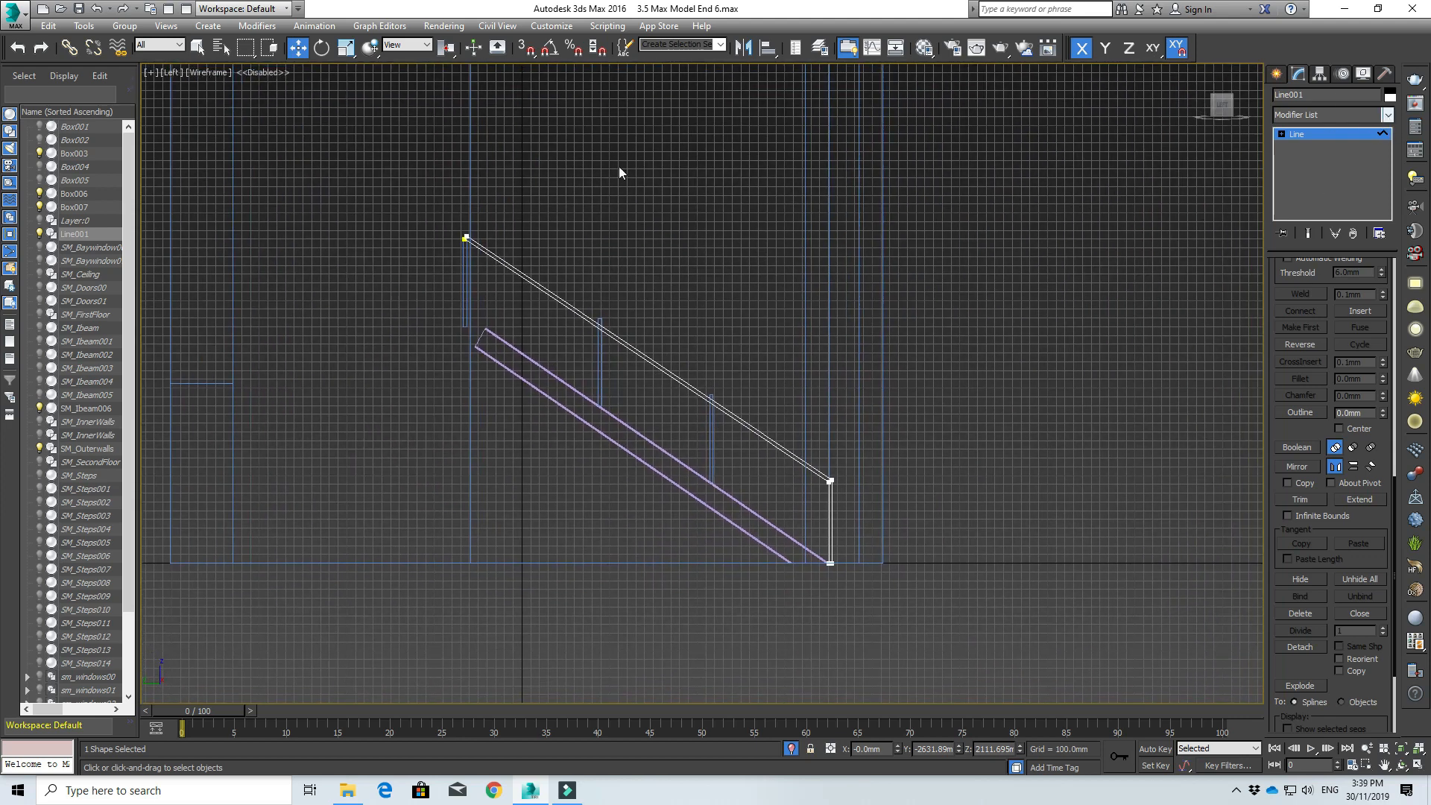
pyautogui.scroll(5, 821, 553)
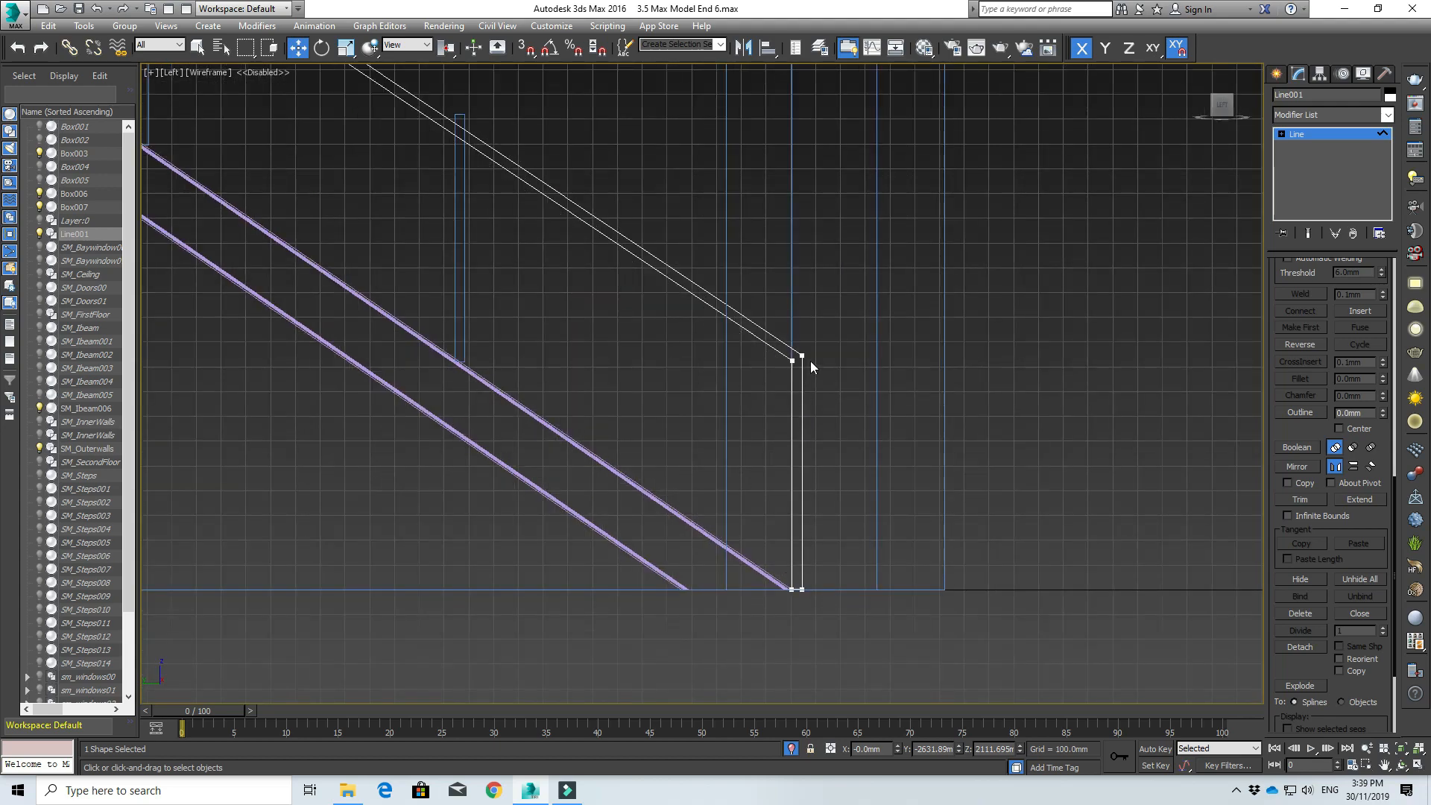
pyautogui.scroll(-2, 811, 361)
pyautogui.scroll(-2, 398, 218)
# - With snapping on, move the profile's topmost end vertex horizontally until it sits directly above the other end vertex on the uppermost post
pyautogui.moveTo(276, 86); pyautogui.dragTo(467, 258, button='middle')
pyautogui.scroll(5, 539, 356)
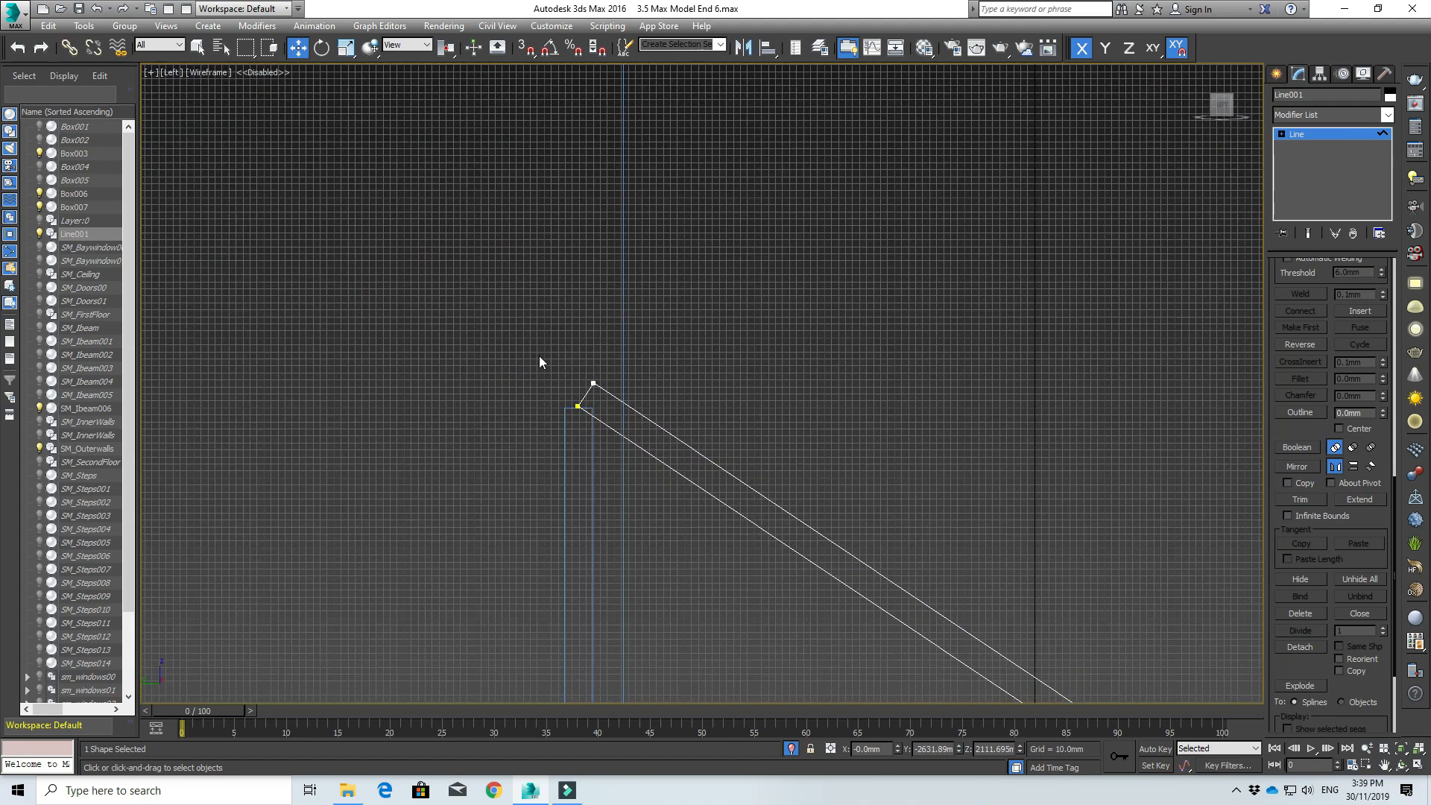
pyautogui.scroll(5, 539, 355)
pyautogui.moveTo(749, 423); pyautogui.dragTo(749, 423)
pyautogui.scroll(2, 704, 382)
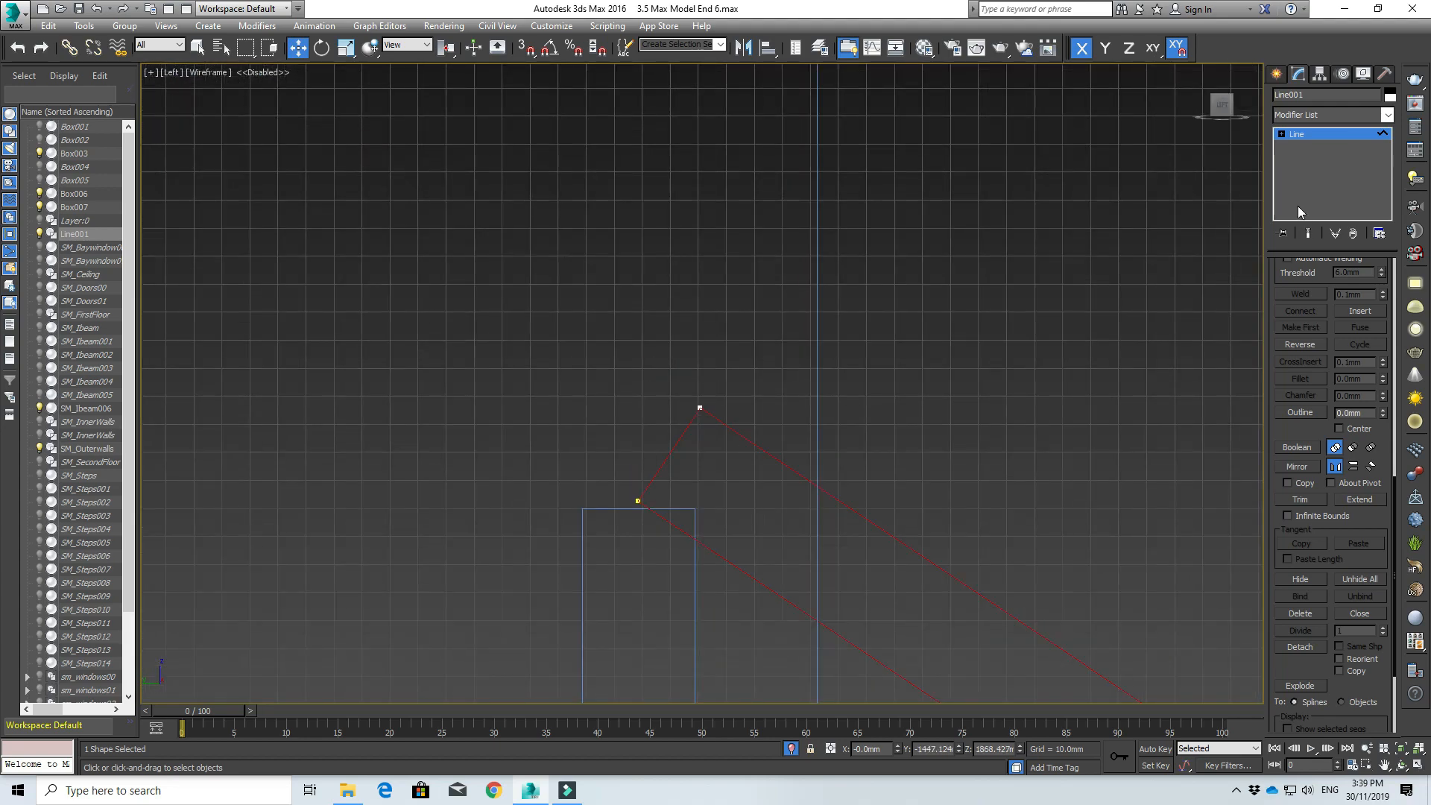
pyautogui.scroll(10, 1308, 346)
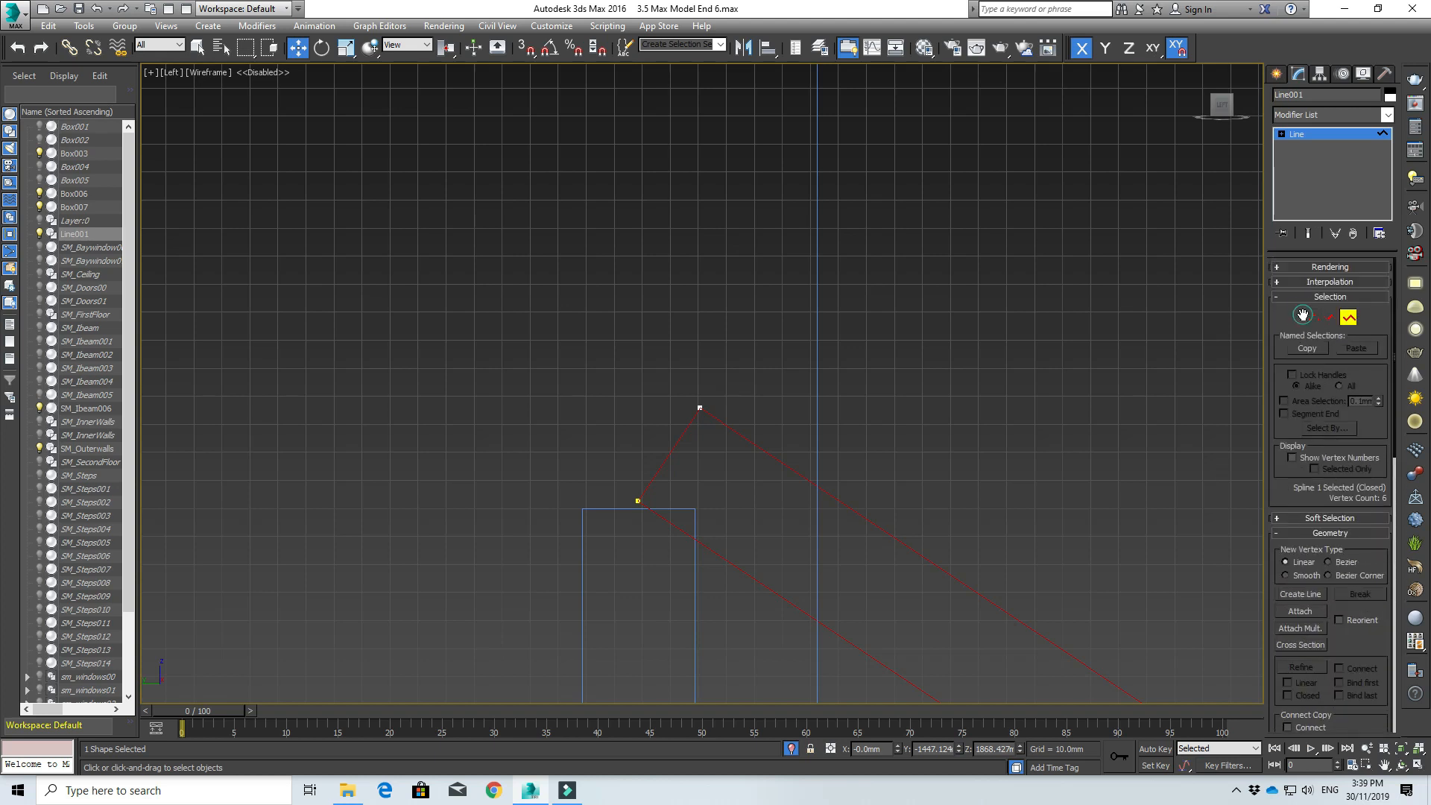
pyautogui.click(1312, 317)
pyautogui.moveTo(596, 344); pyautogui.dragTo(672, 418)
pyautogui.click(526, 47)
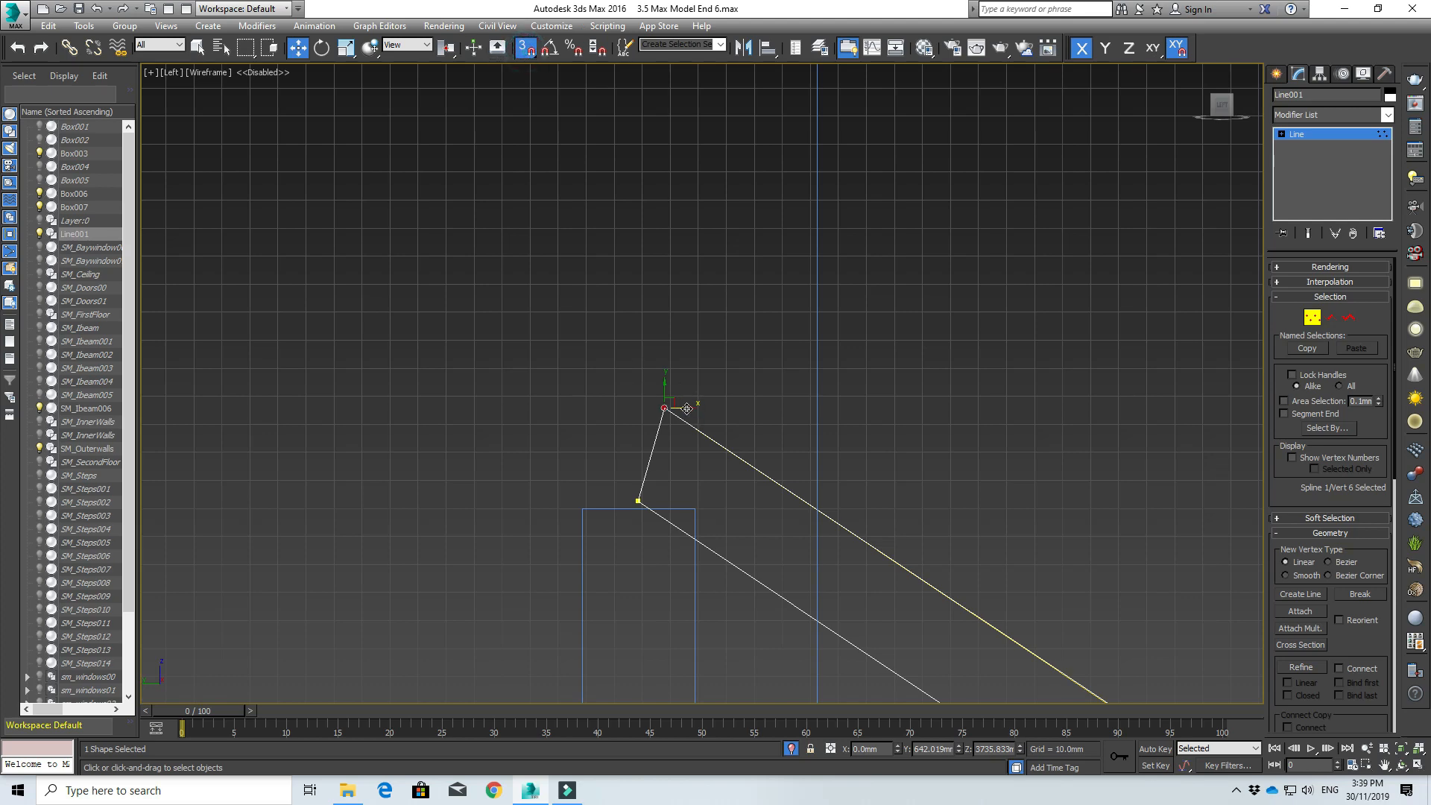
pyautogui.moveTo(691, 409); pyautogui.dragTo(665, 408)
pyautogui.click(786, 427)
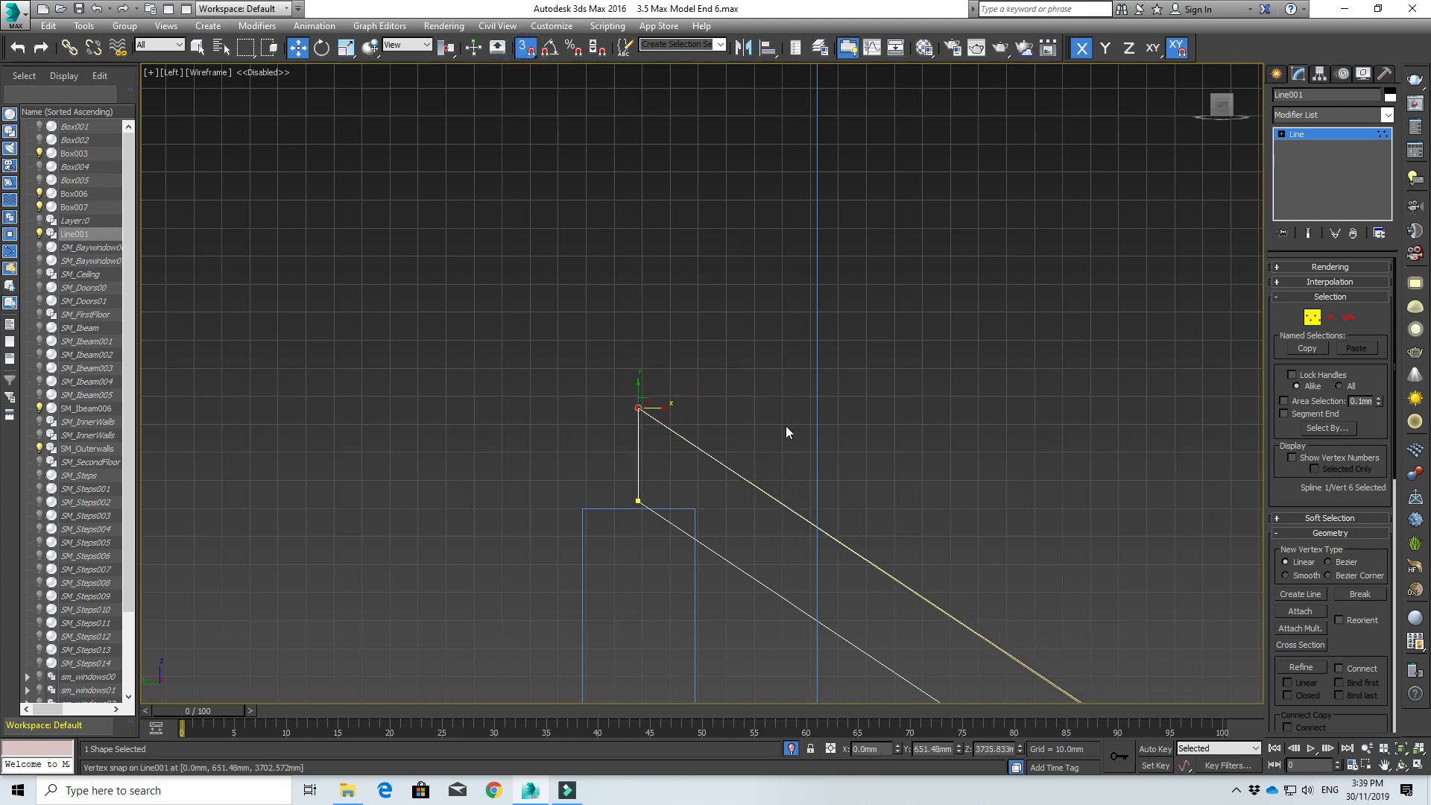
# - Apply an Extrude modifier with an amount of 40 mm to the handrail profile
pyautogui.scroll(-3, 786, 426)
pyautogui.scroll(-2, 786, 426)
pyautogui.moveTo(786, 426); pyautogui.dragTo(549, 176, button='middle')
pyautogui.scroll(-3, 910, 473)
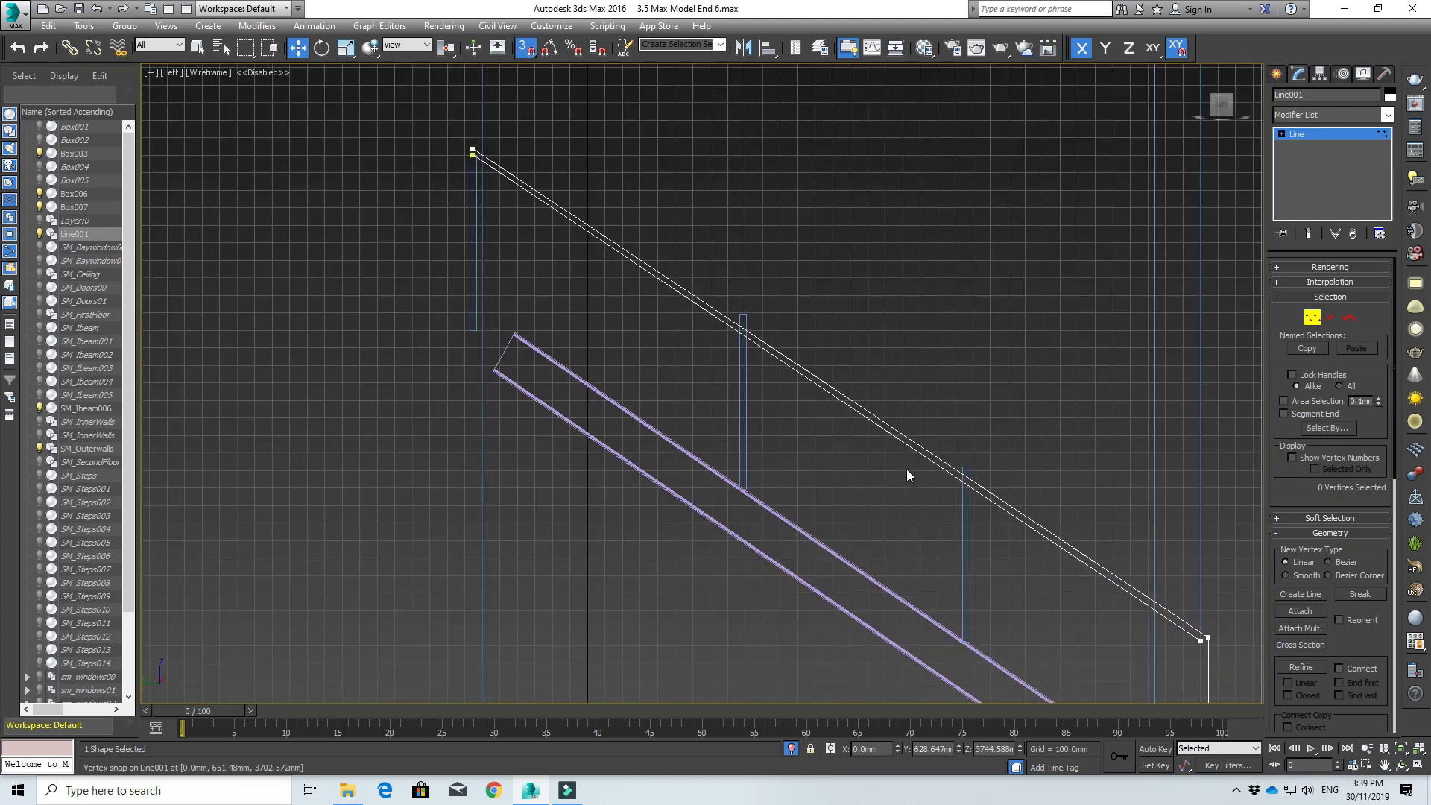
pyautogui.moveTo(910, 472); pyautogui.dragTo(695, 409, button='middle')
pyautogui.moveTo(524, 438); pyautogui.dragTo(776, 615, button='middle')
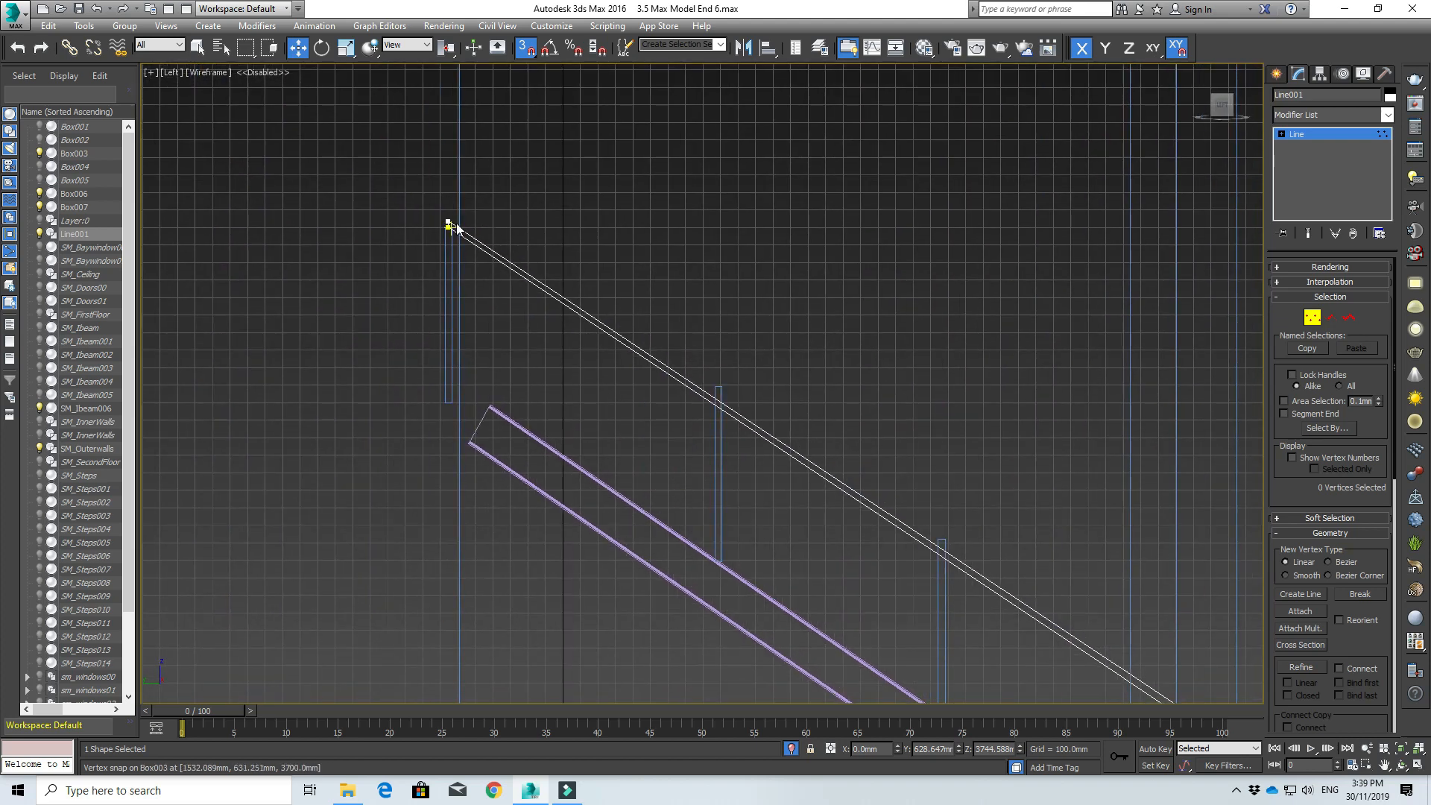
pyautogui.moveTo(961, 544); pyautogui.dragTo(563, 297, button='middle')
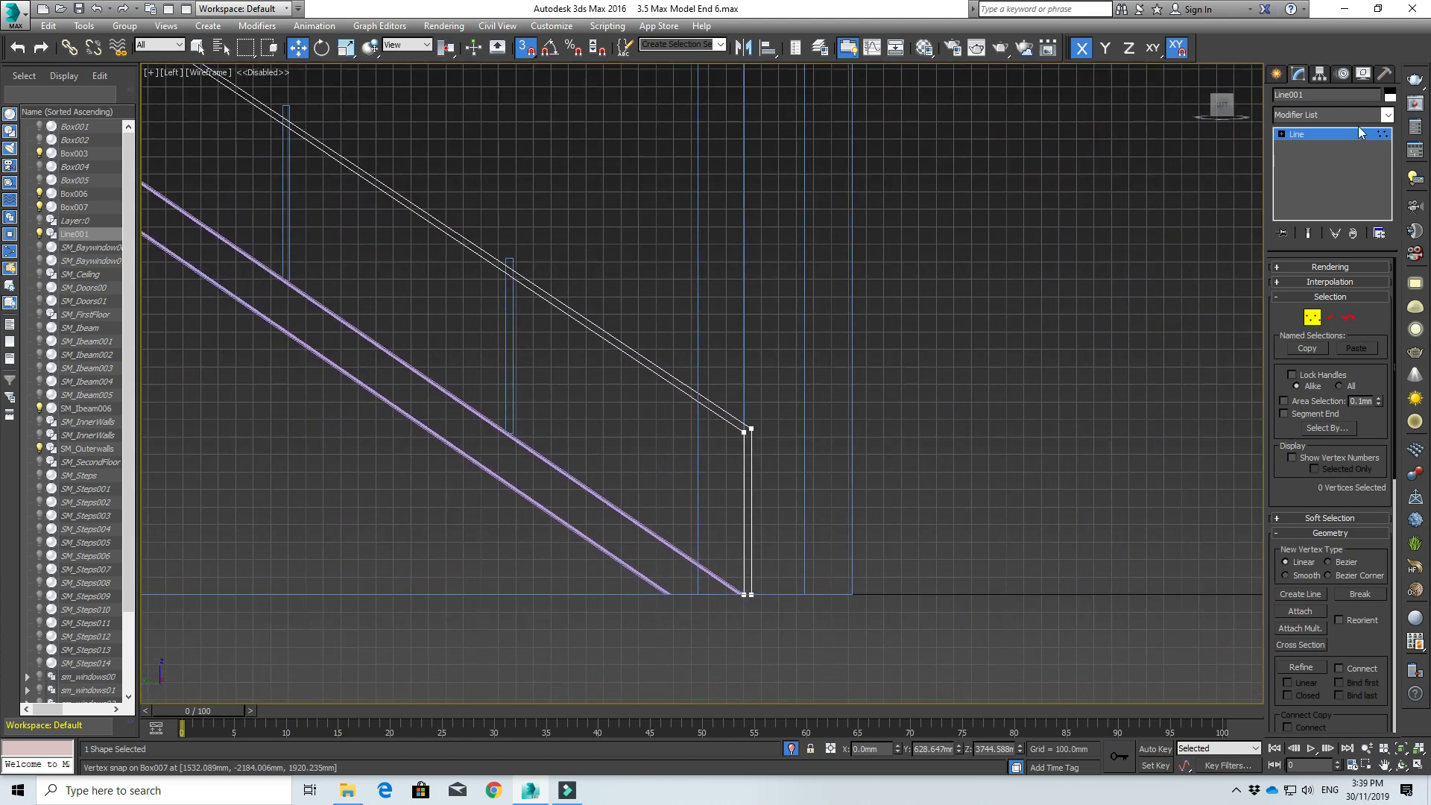
pyautogui.click(1392, 113)
pyautogui.write('ex')
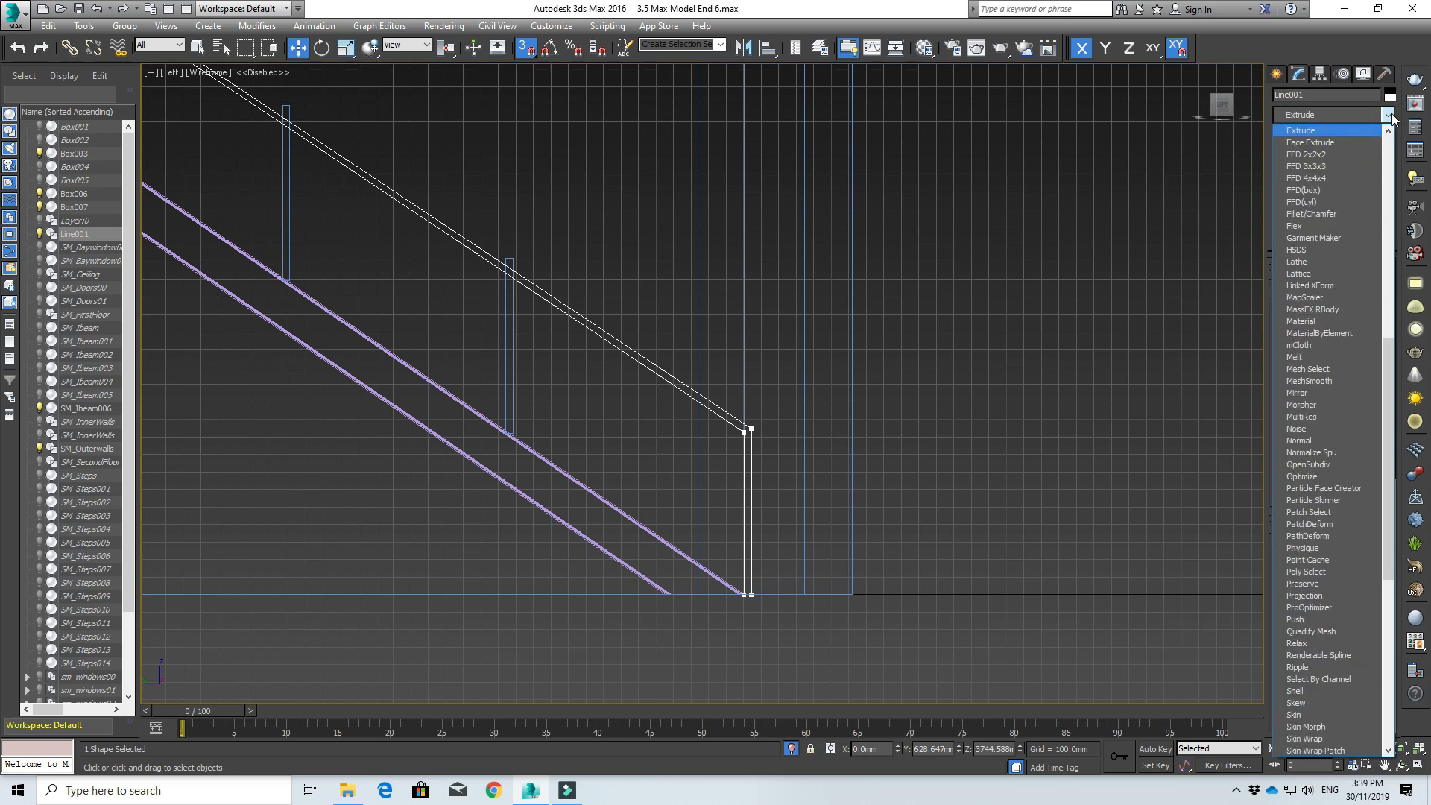
pyautogui.press('Return')
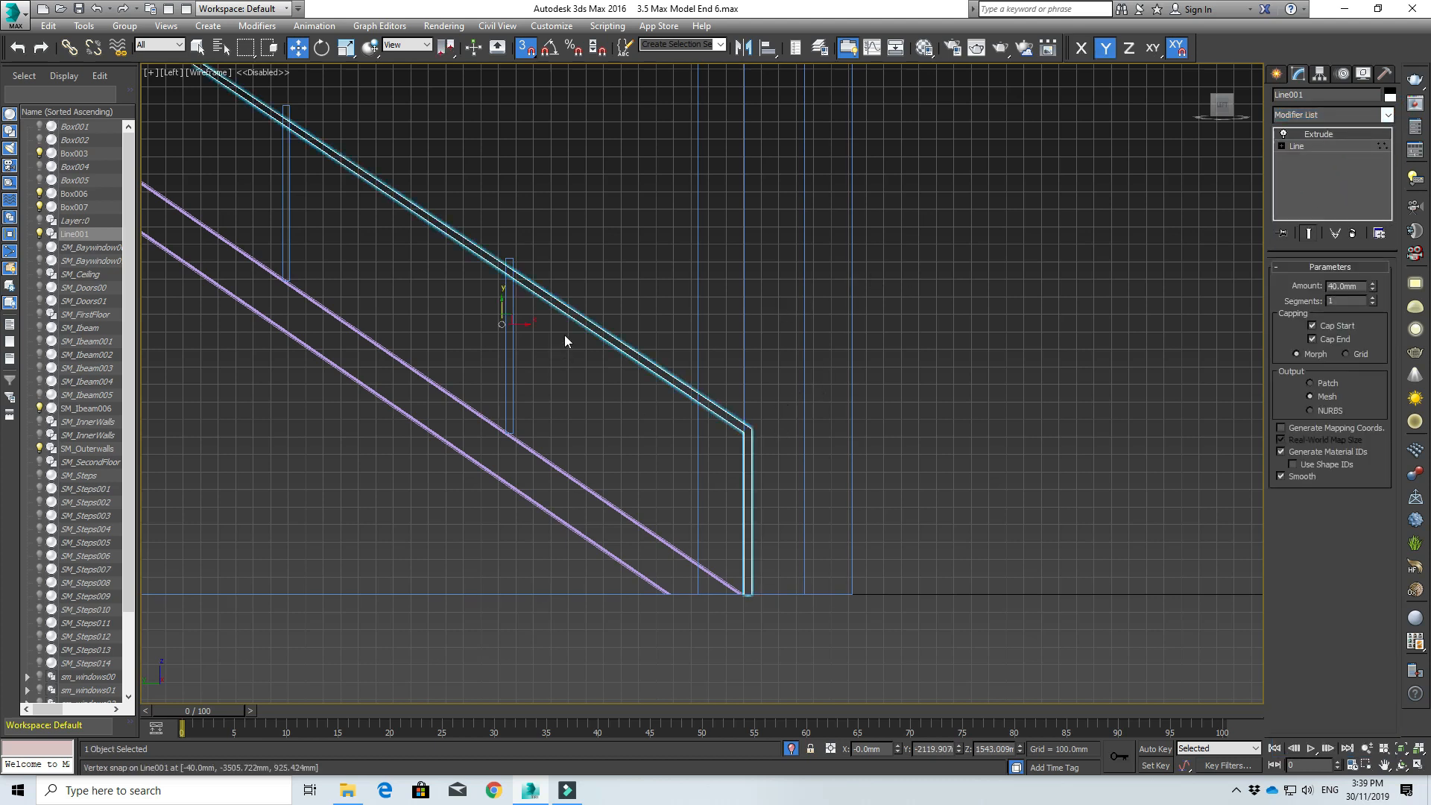
pyautogui.keyDown('alt'); pyautogui.moveTo(561, 357); pyautogui.dragTo(418, 350, button='middle'); pyautogui.keyUp('alt')
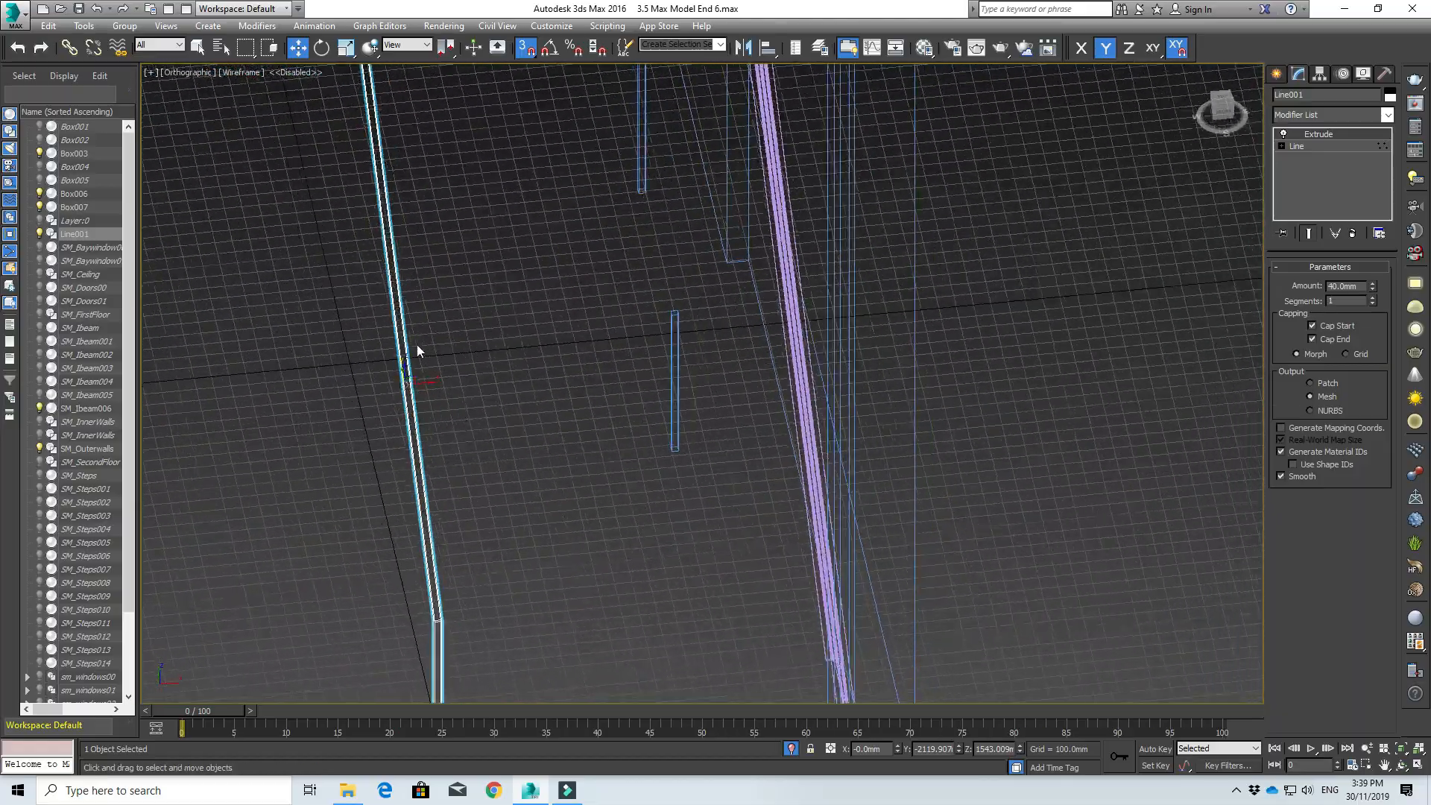
pyautogui.keyDown('alt'); pyautogui.moveTo(428, 231); pyautogui.dragTo(476, 345, button='middle'); pyautogui.keyUp('alt')
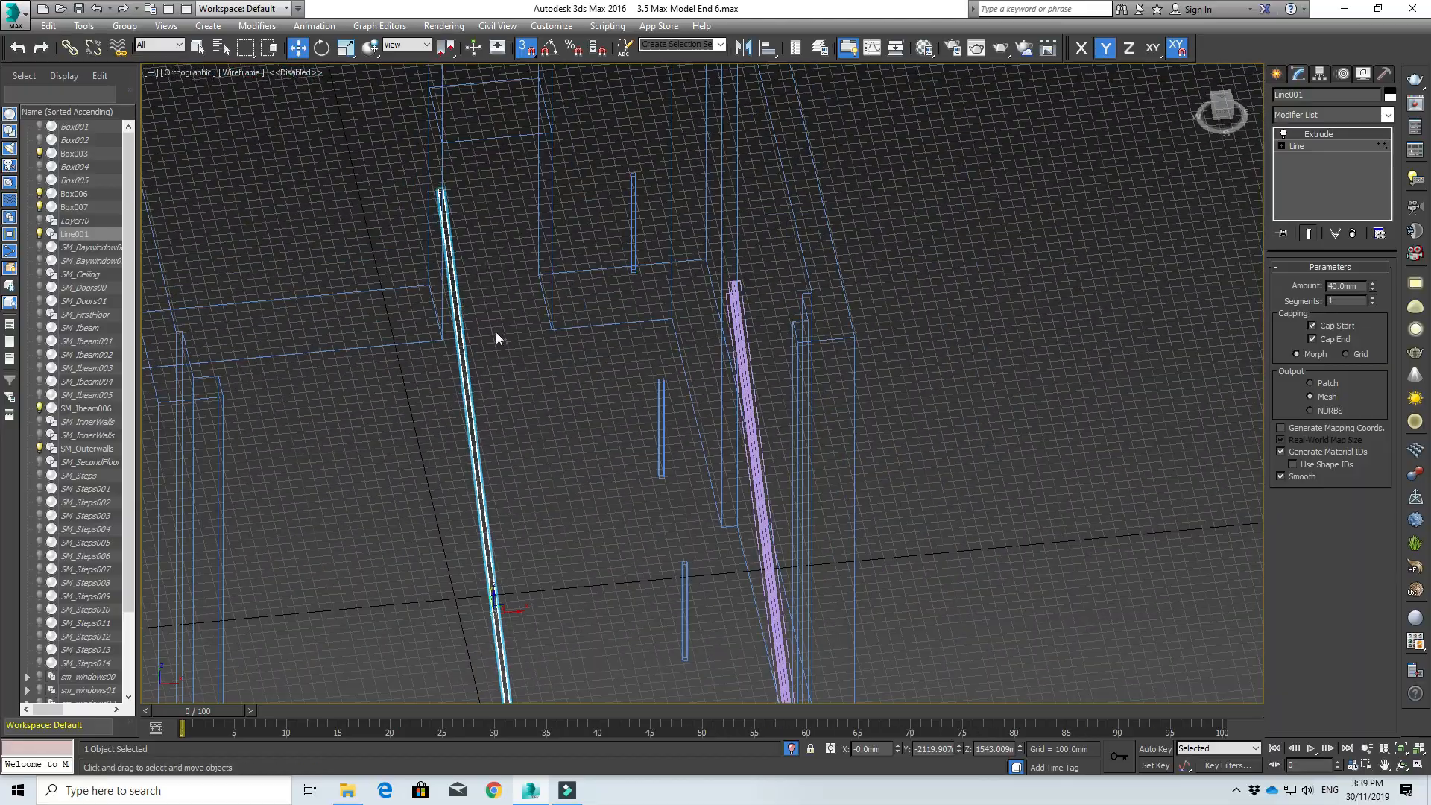
pyautogui.moveTo(651, 332)
pyautogui.keyDown('alt'); pyautogui.mouseDown(button='middle')
pyautogui.moveTo(662, 342)
pyautogui.moveTo(574, 332)
pyautogui.moveTo(530, 364)
pyautogui.moveTo(668, 315)
pyautogui.mouseUp(button='middle'); pyautogui.keyUp('alt')
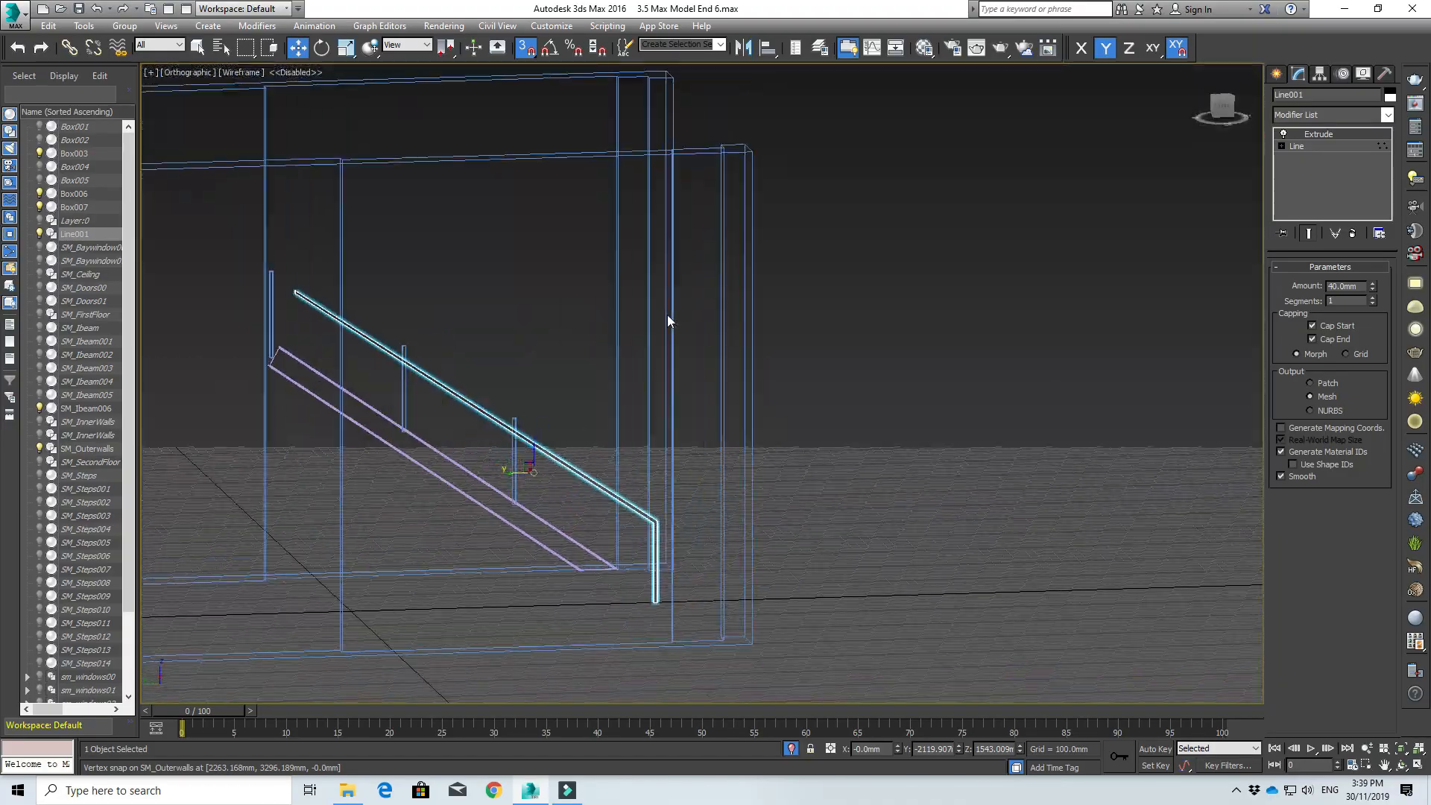
# - Add an Edit Mesh modifier to the extruded handrail
pyautogui.click(525, 384)
pyautogui.press('l')
pyautogui.scroll(8, 463, 281)
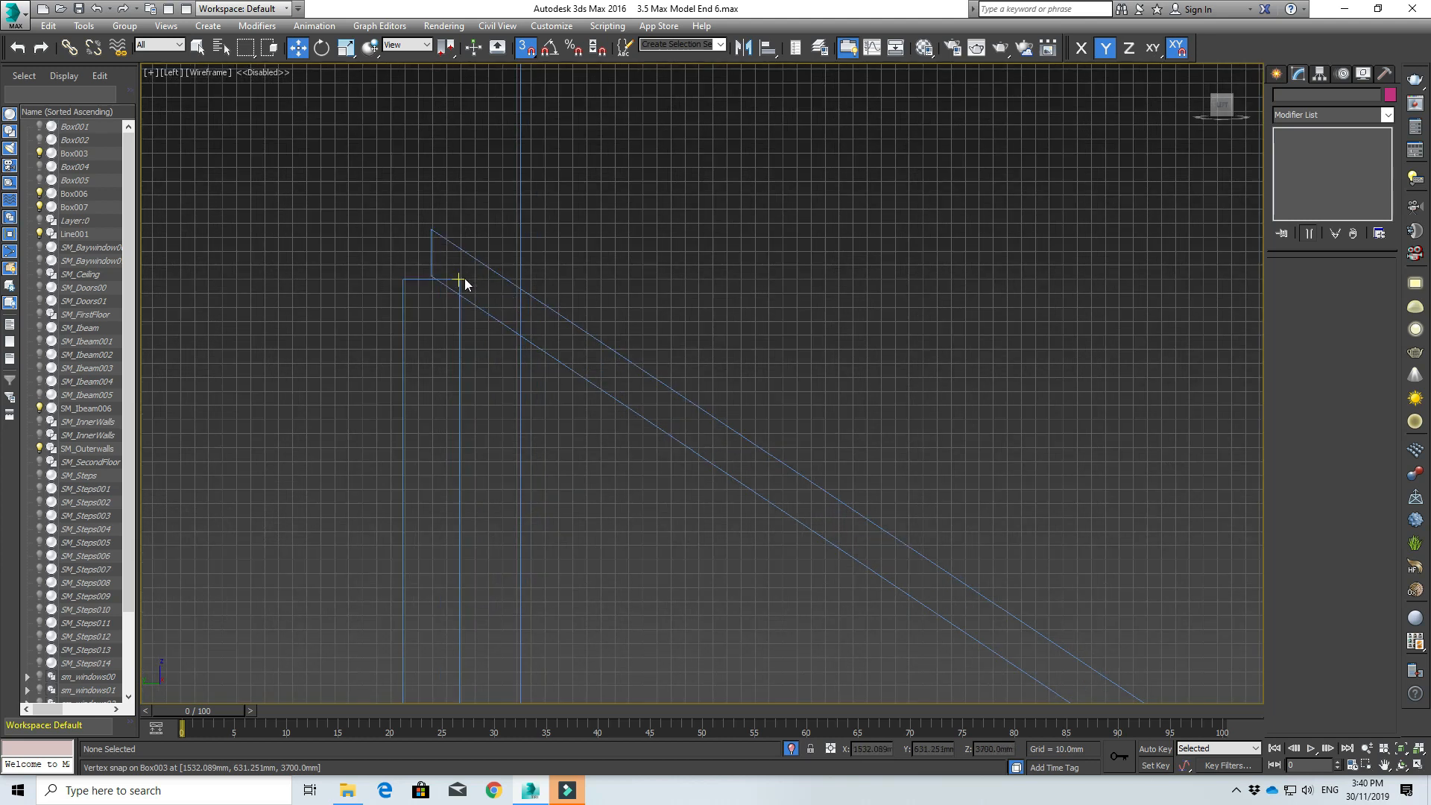
pyautogui.click(439, 236)
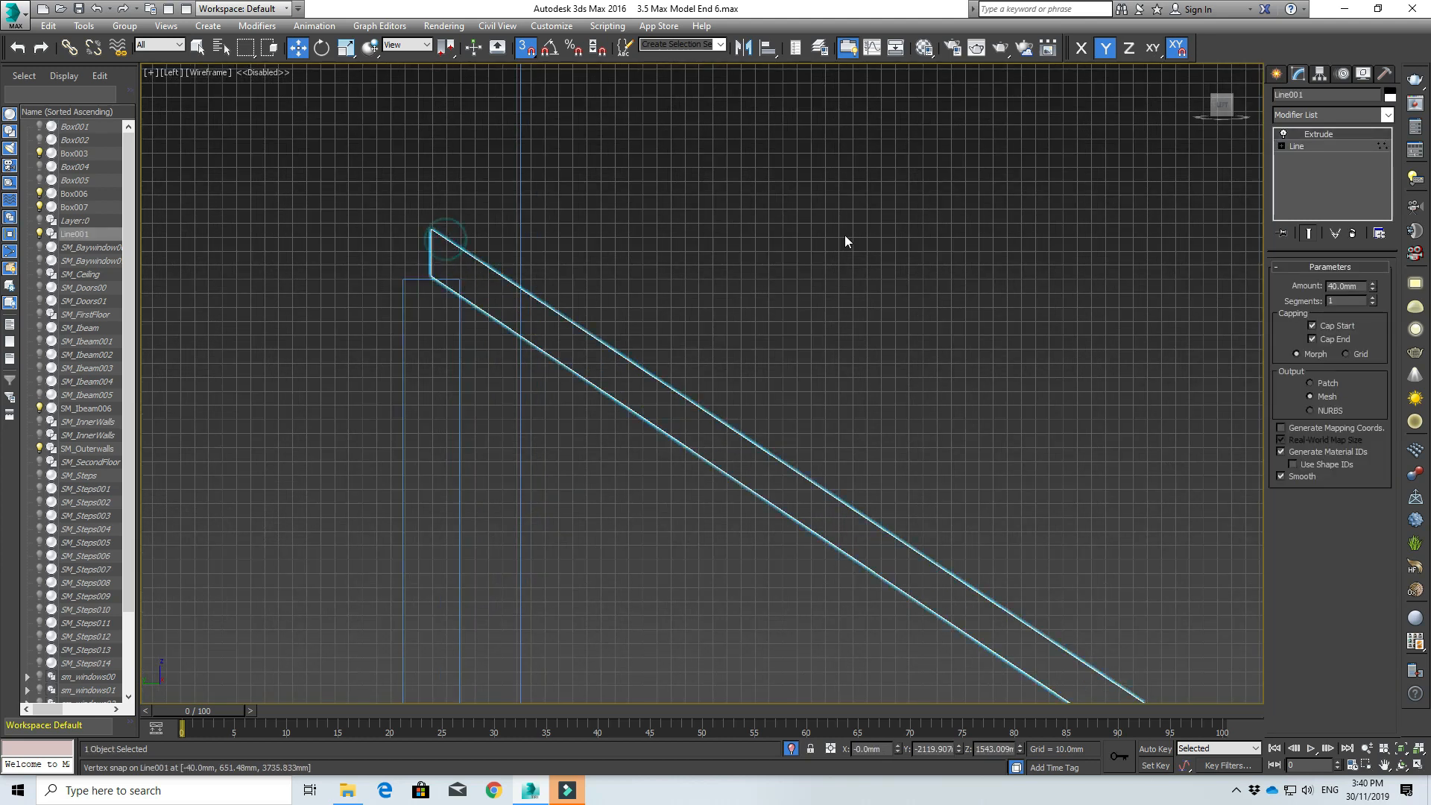
pyautogui.click(1387, 116)
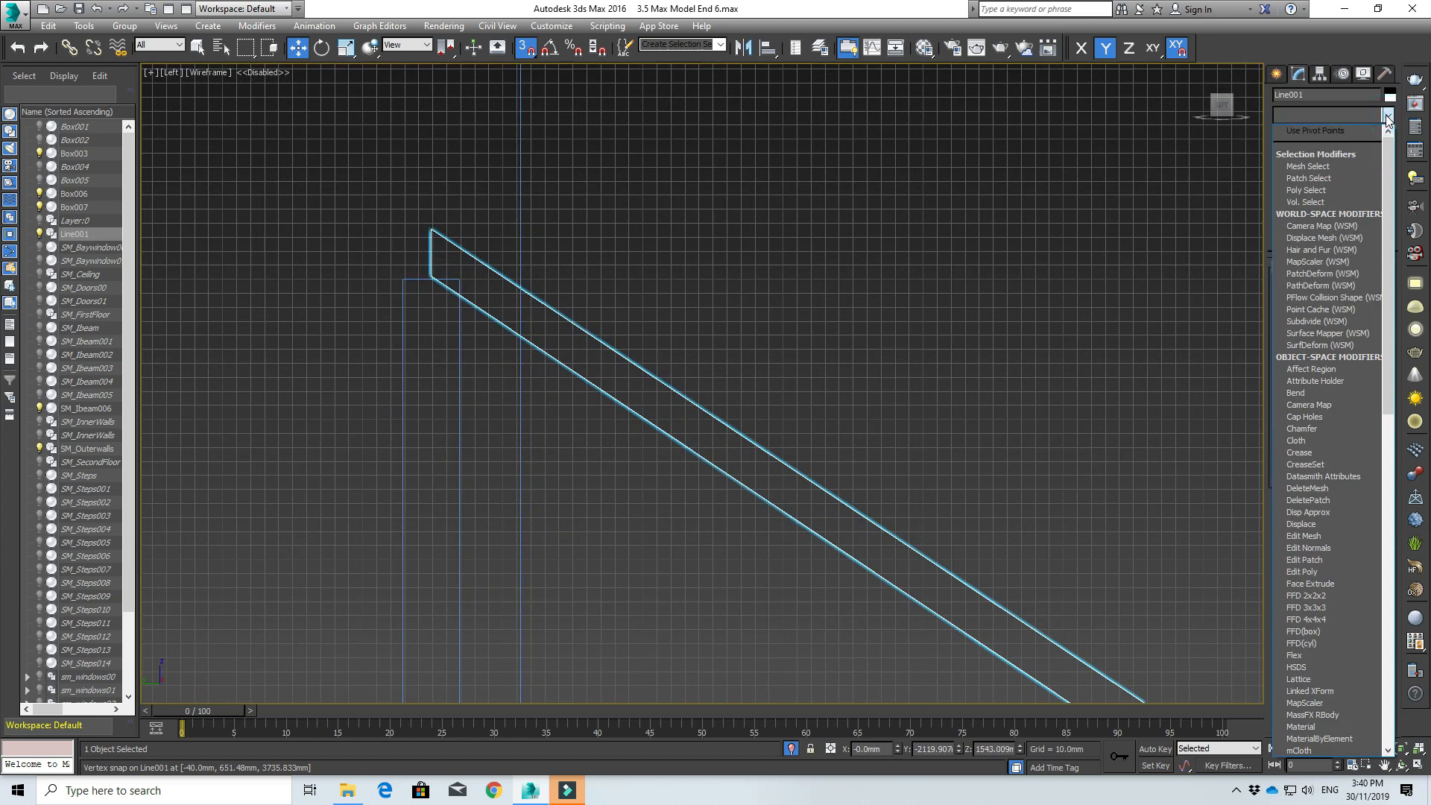
pyautogui.press('e')
pyautogui.press('Return')
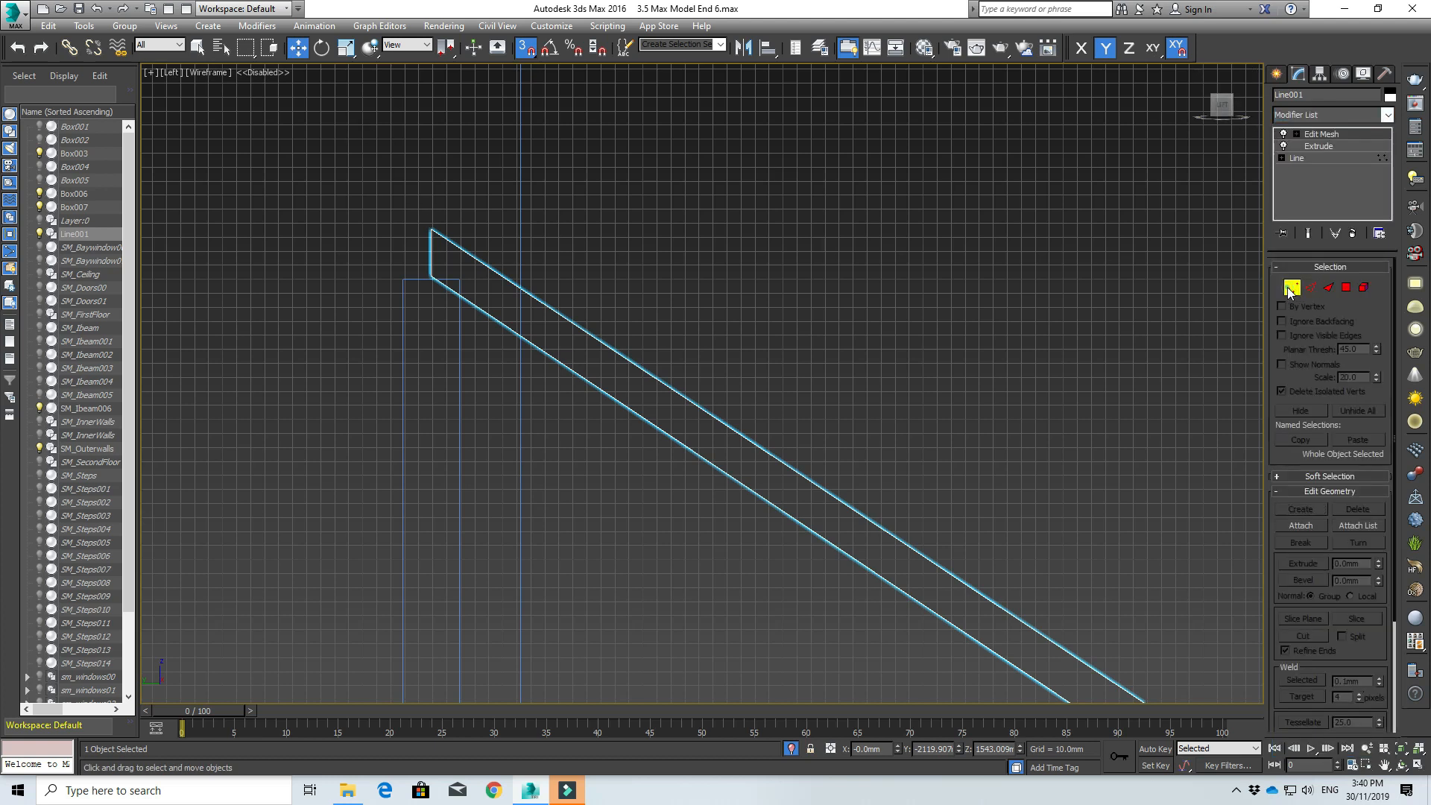
# - Move the four vertices at the handrail's upper end horizontally, snapping them to the stair-side edge of the uppermost post
pyautogui.click(1291, 289)
pyautogui.moveTo(387, 194); pyautogui.dragTo(449, 307)
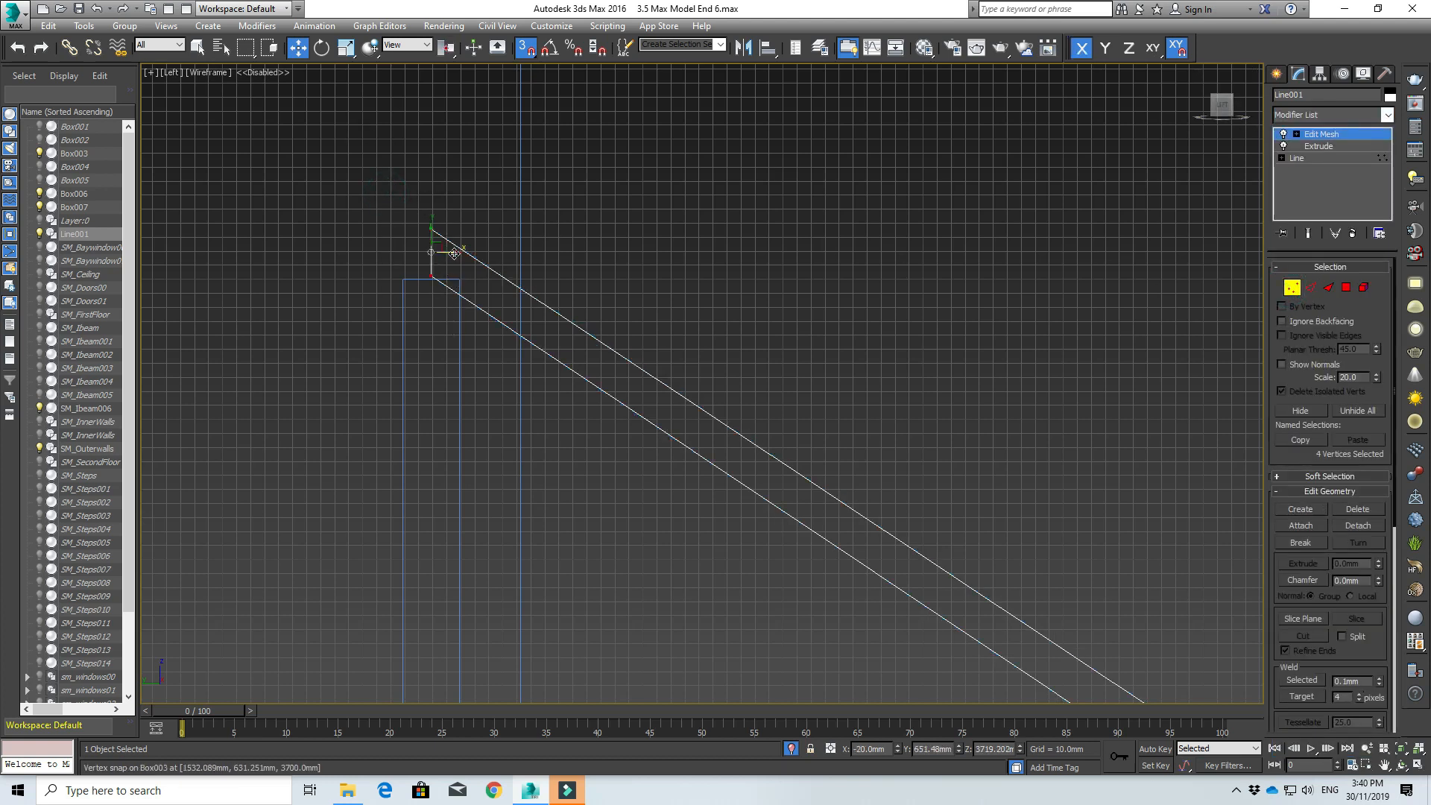
pyautogui.moveTo(454, 254); pyautogui.dragTo(460, 280)
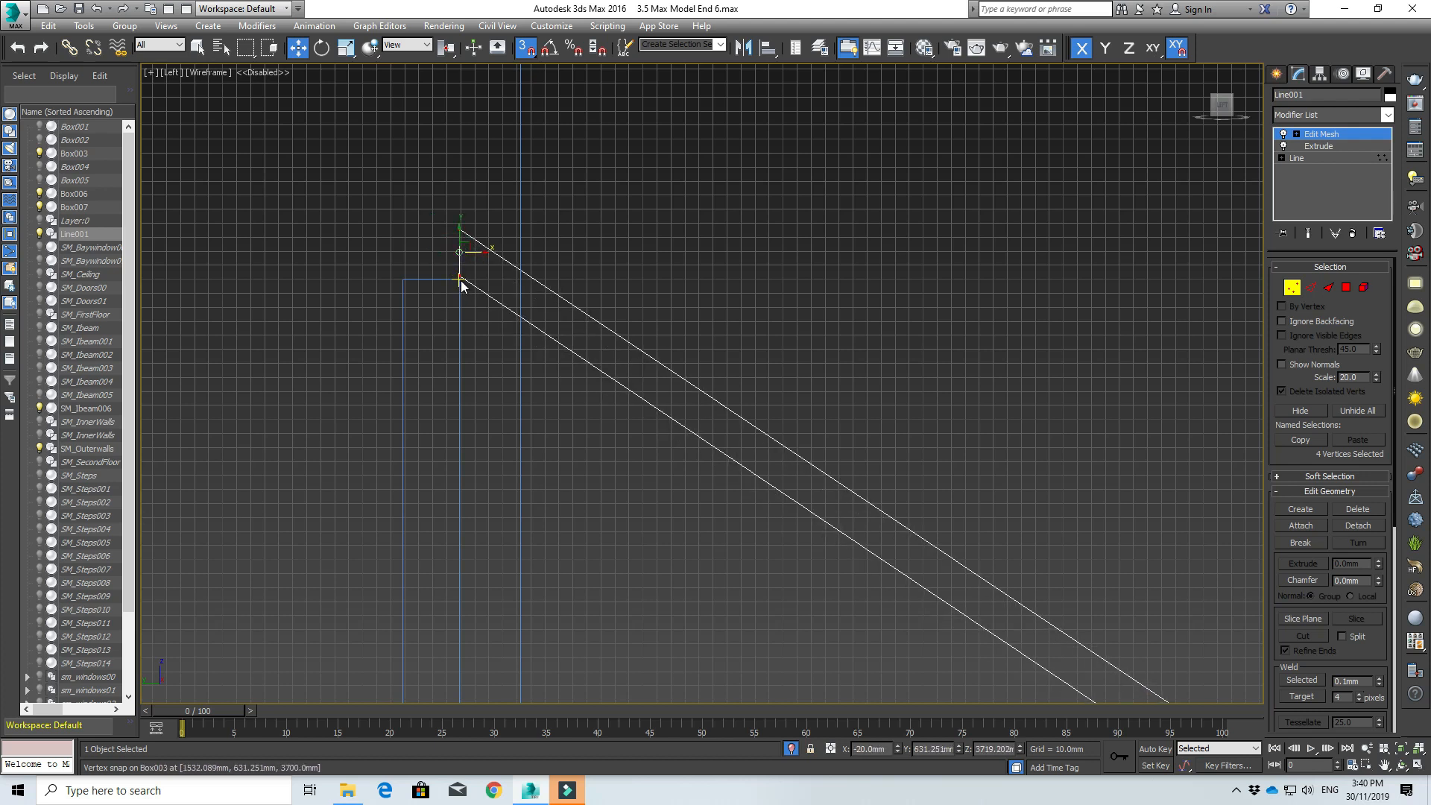
pyautogui.keyDown('alt'); pyautogui.moveTo(483, 273); pyautogui.dragTo(440, 275, button='middle'); pyautogui.keyUp('alt')
pyautogui.scroll(-2, 631, 306)
pyautogui.scroll(-5, 887, 326)
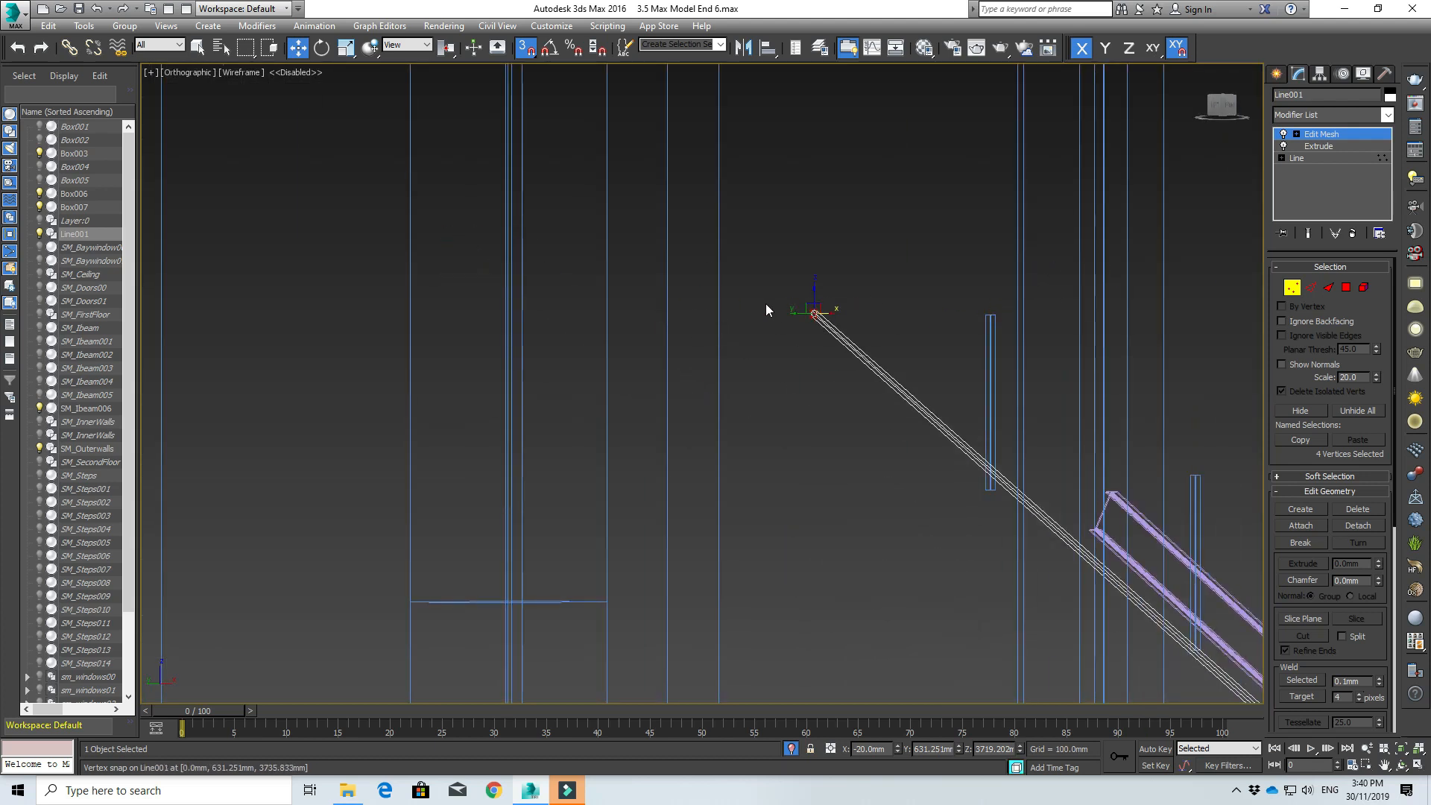
# - Lower the two bottom vertices of the handrail's upper end vertically, snapping them to the uppermost post's top corner
pyautogui.press('l')
pyautogui.scroll(6, 351, 240)
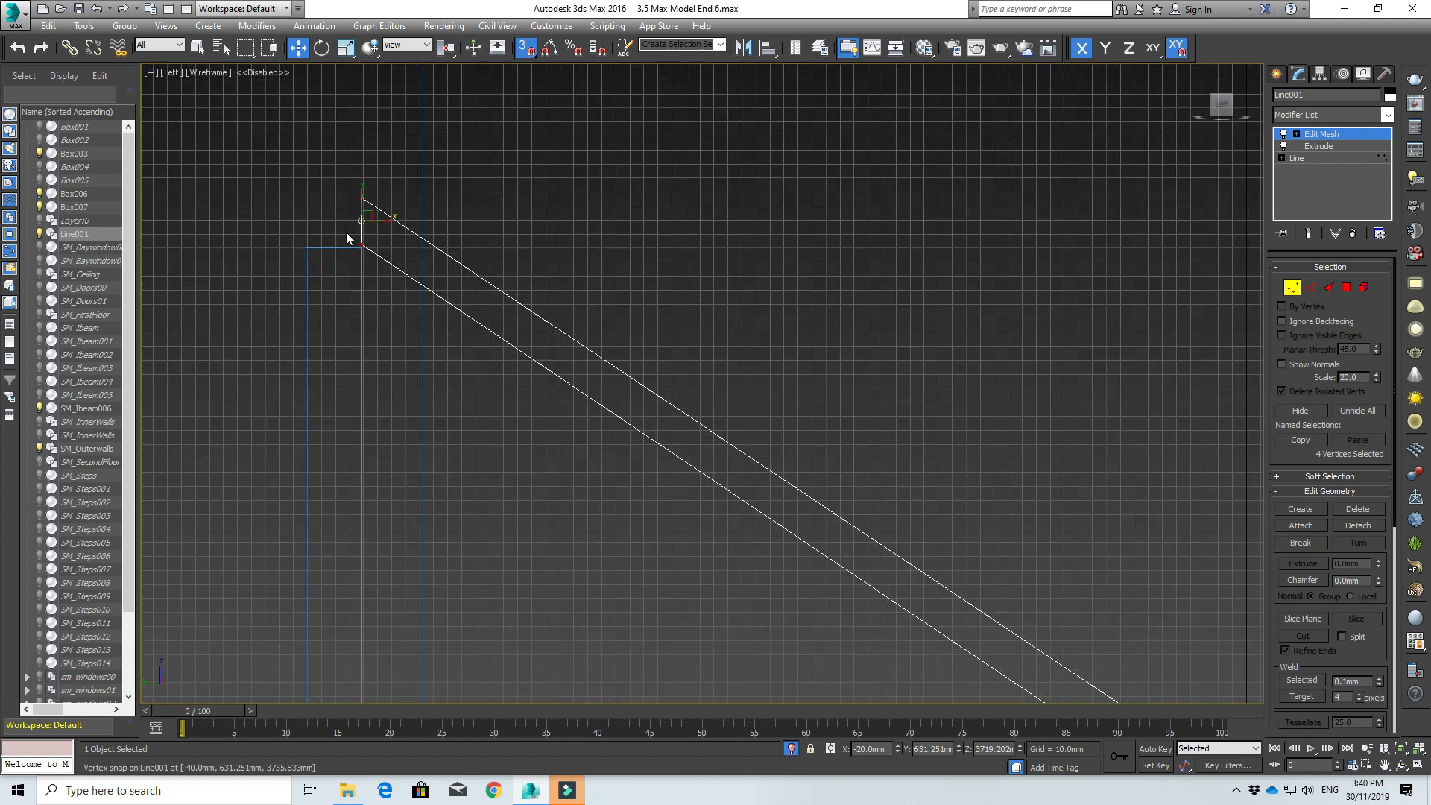
pyautogui.click(378, 261)
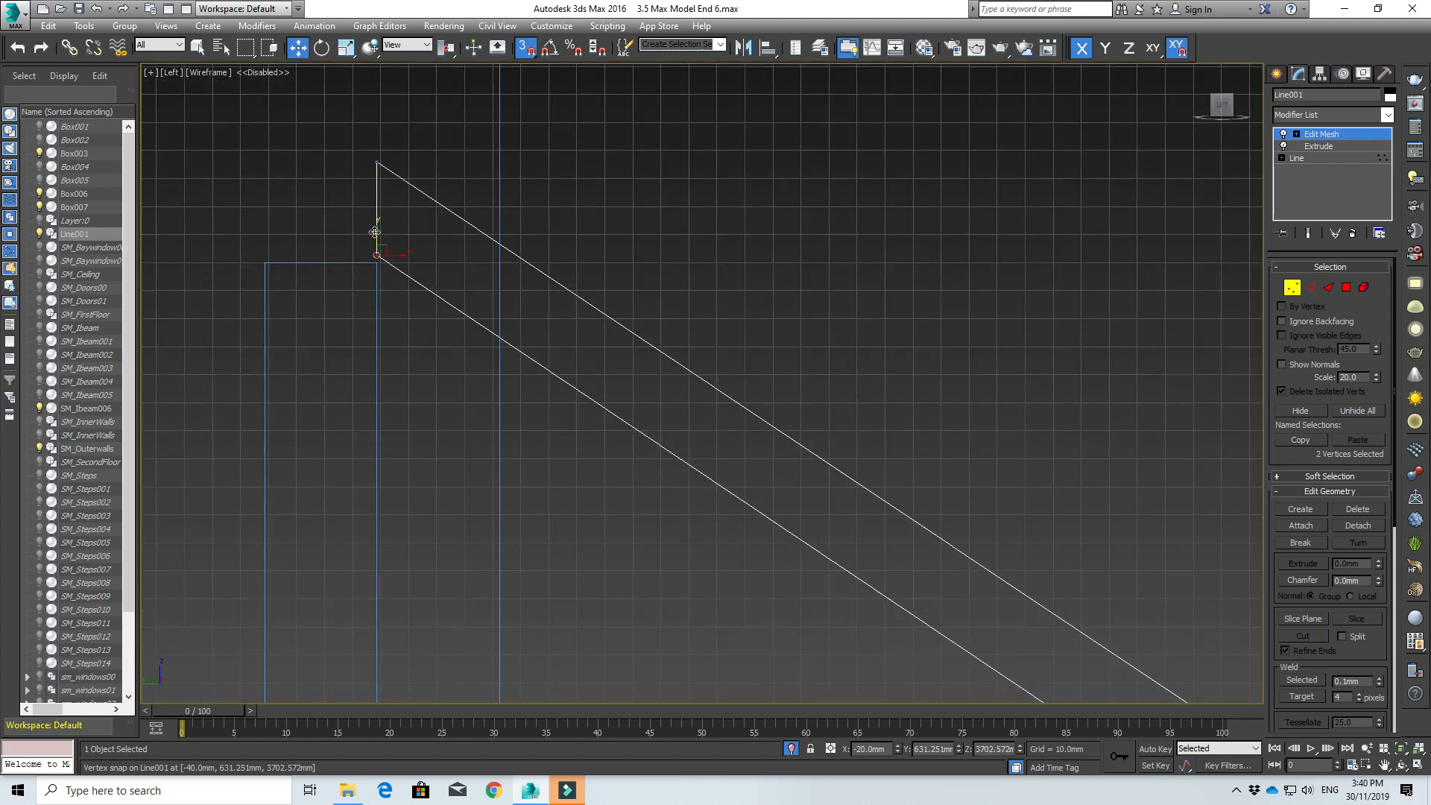
pyautogui.moveTo(374, 232); pyautogui.dragTo(378, 262)
pyautogui.click(444, 269)
pyautogui.scroll(-5, 551, 373)
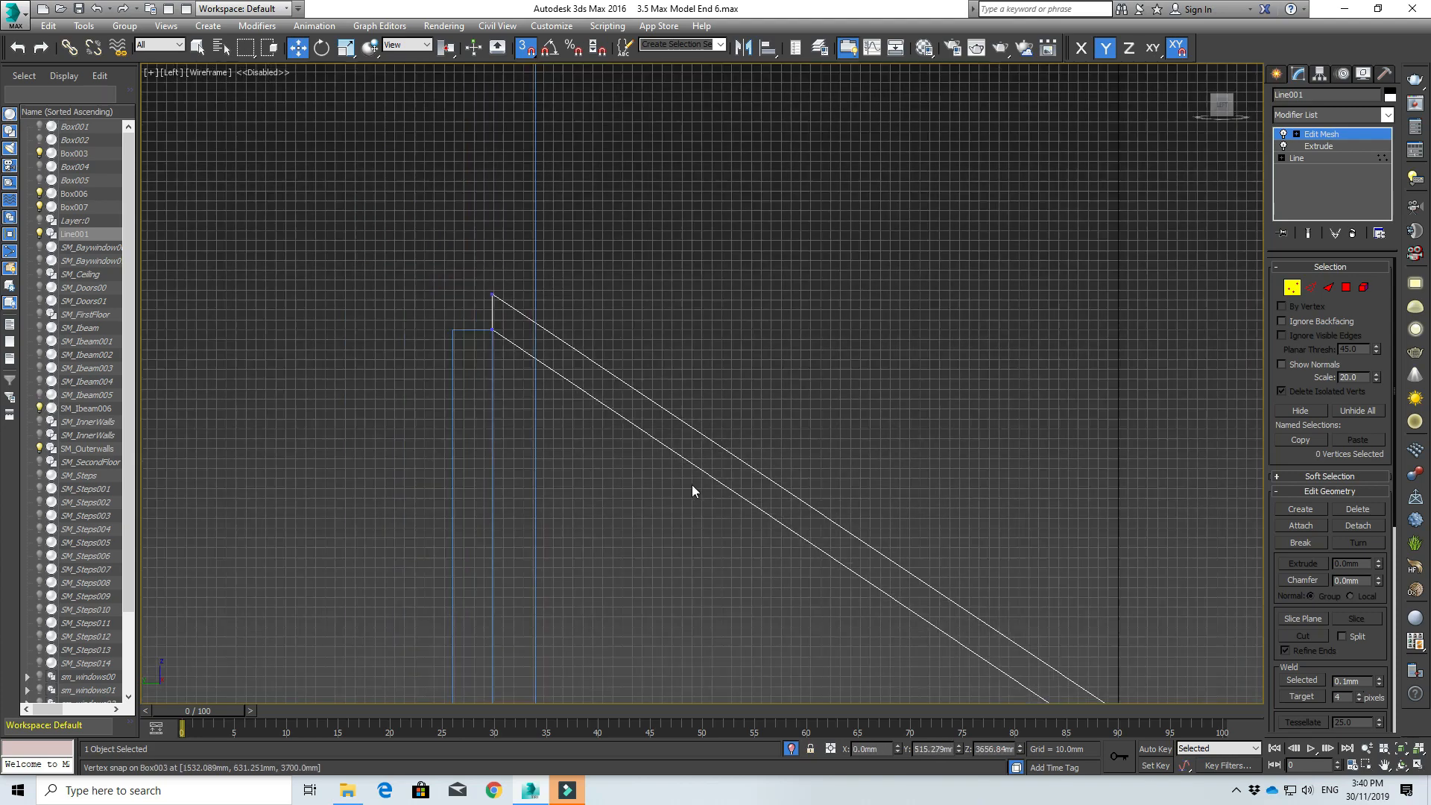
# - Examine the handrail along the lower posts, down to its corner and its foot at floor level
pyautogui.scroll(-5, 692, 486)
pyautogui.moveTo(811, 531); pyautogui.dragTo(549, 211, button='middle')
pyautogui.moveTo(1019, 593); pyautogui.dragTo(574, 202, button='middle')
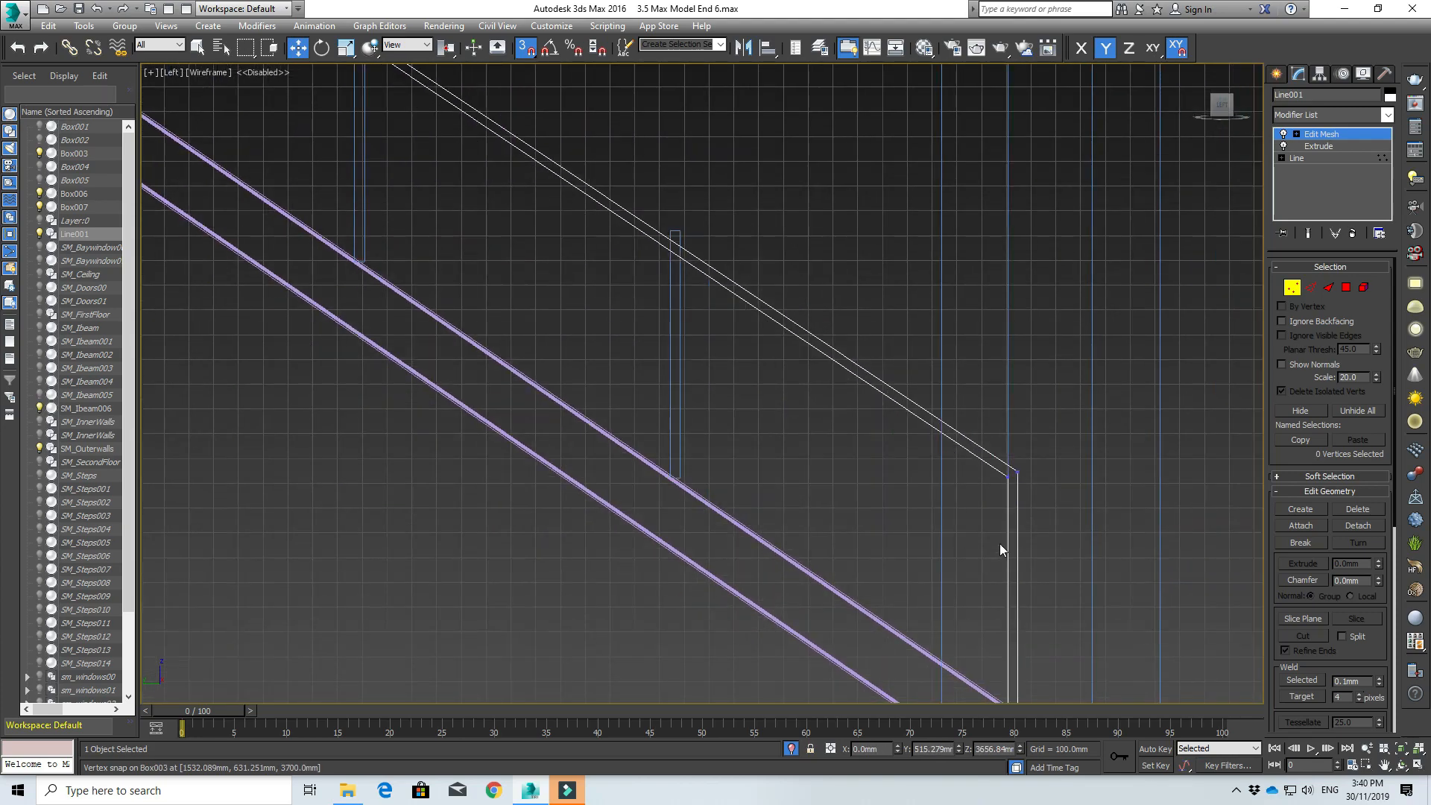
pyautogui.scroll(3, 1036, 548)
pyautogui.scroll(-3, 1054, 550)
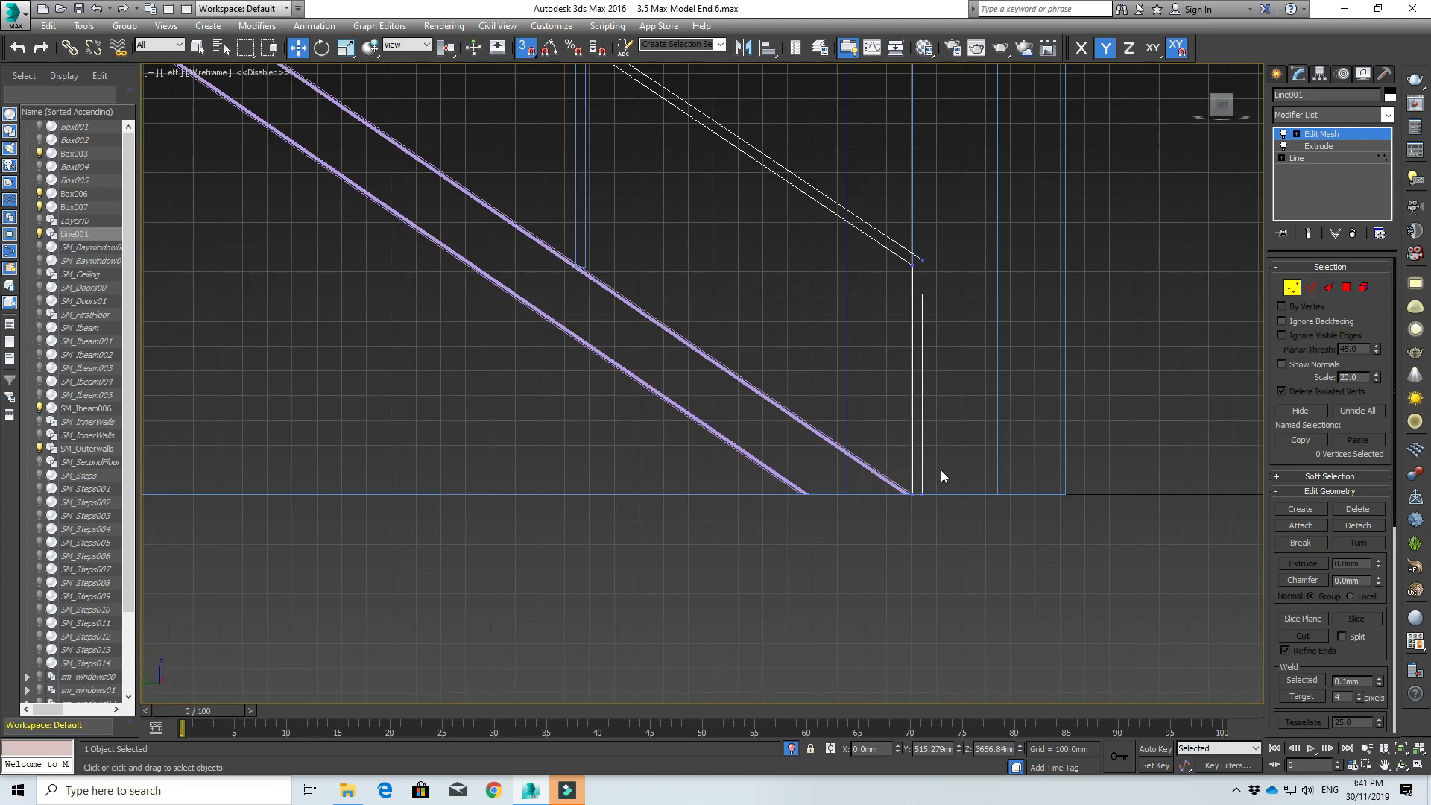
pyautogui.moveTo(924, 489); pyautogui.dragTo(893, 563, button='middle')
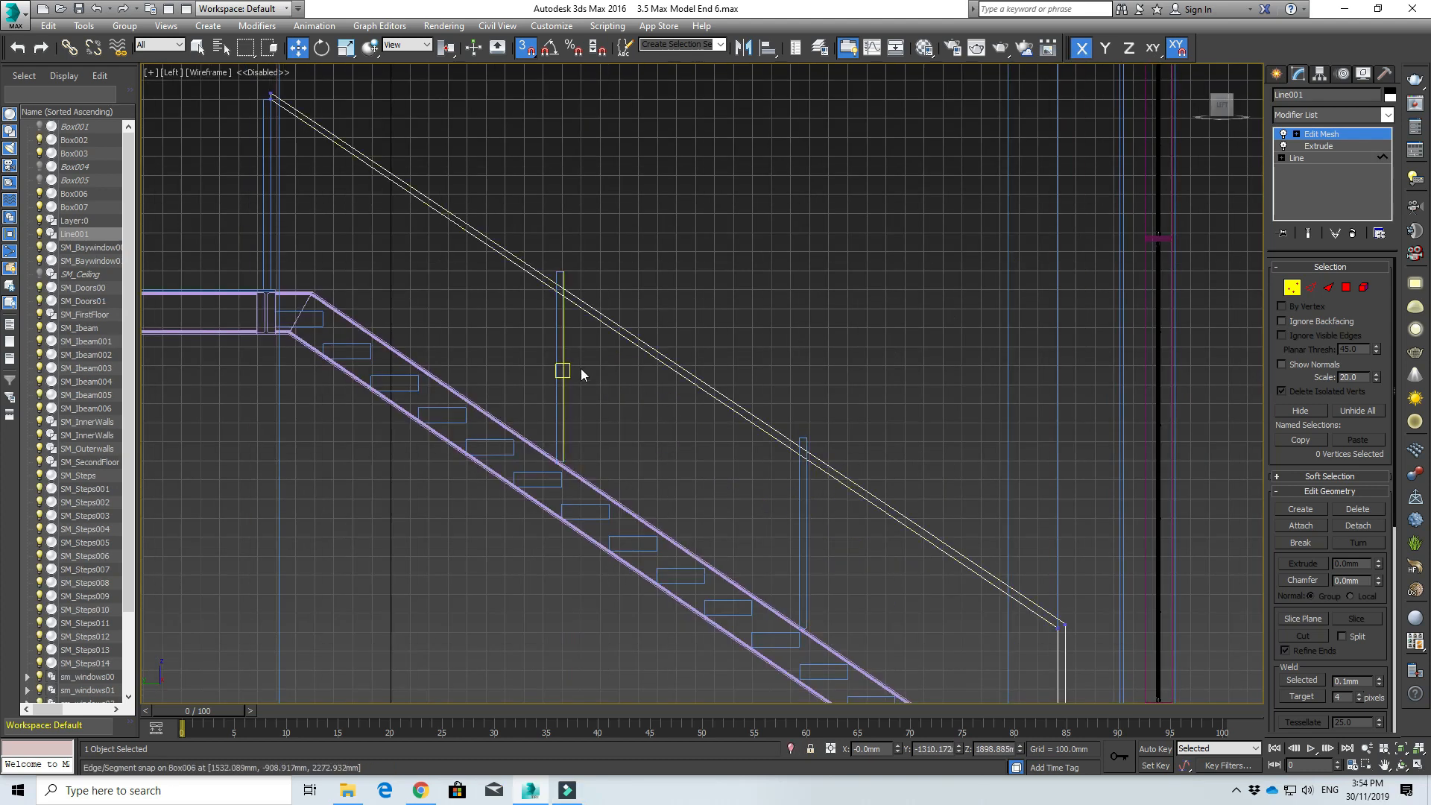
# - Make the two intermediate stair posts under the handrail unique, the upper one first, so that each can be edited independently
pyautogui.scroll(5, 561, 450)
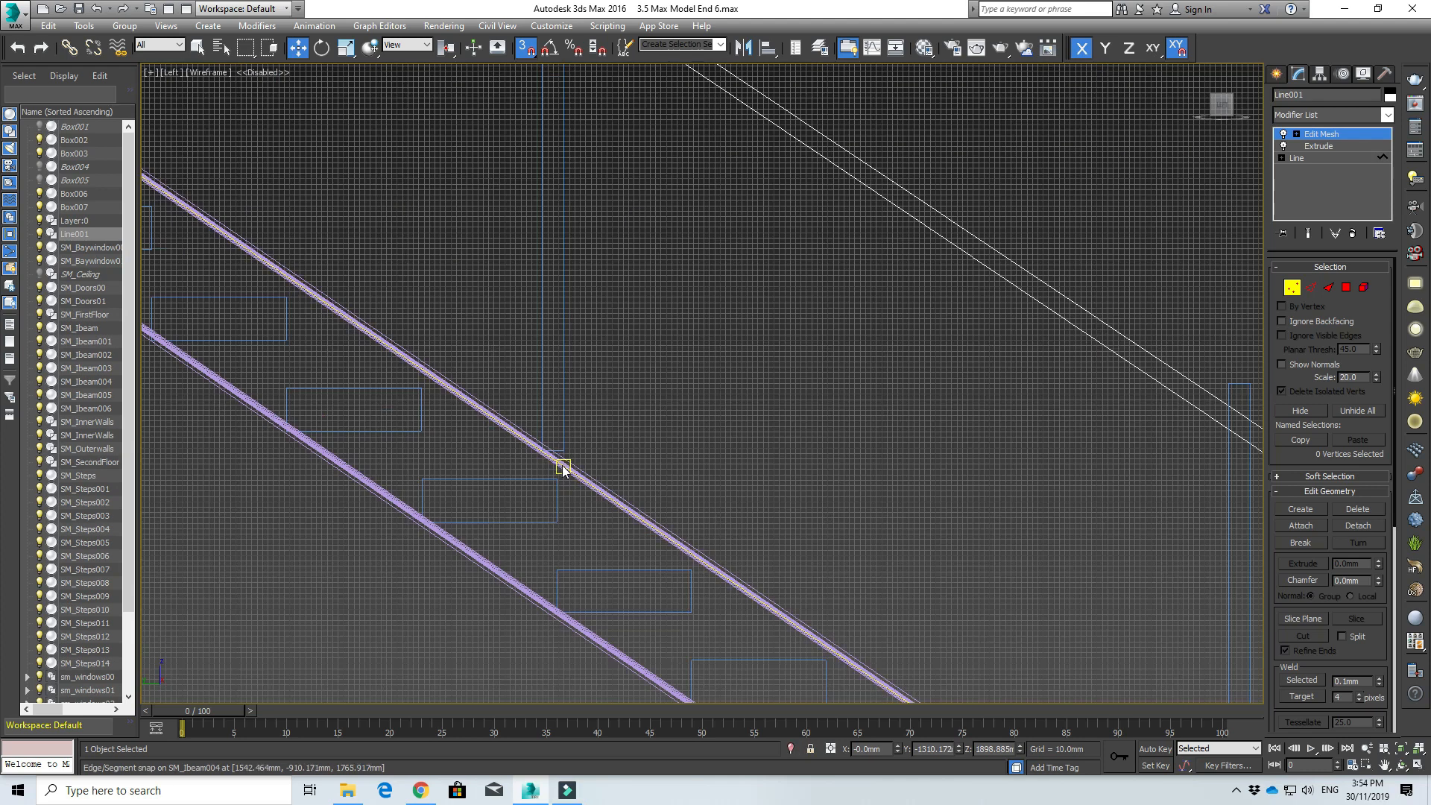
pyautogui.scroll(-5, 562, 450)
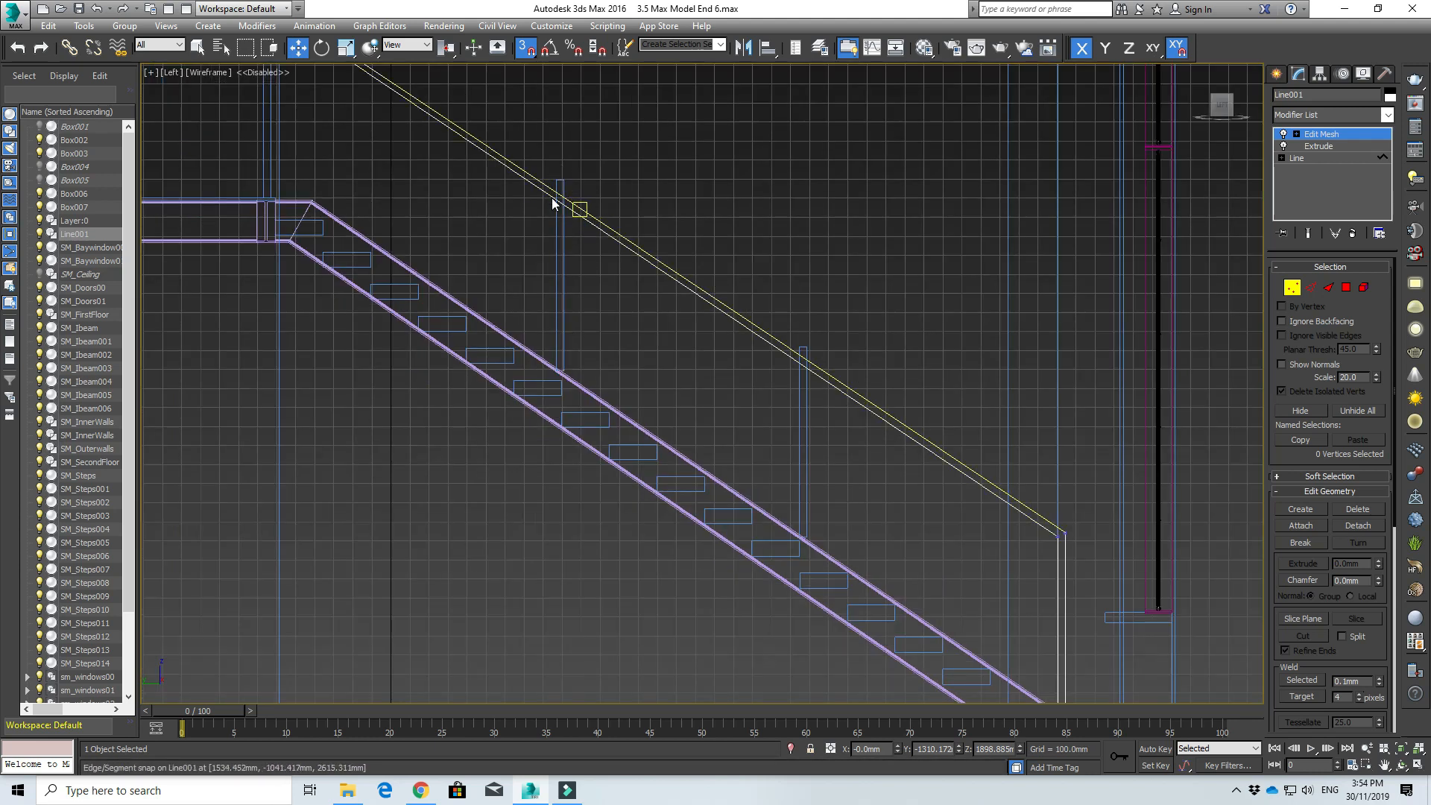
pyautogui.moveTo(513, 160); pyautogui.dragTo(546, 217, button='middle')
pyautogui.moveTo(386, 192); pyautogui.dragTo(431, 264, button='middle')
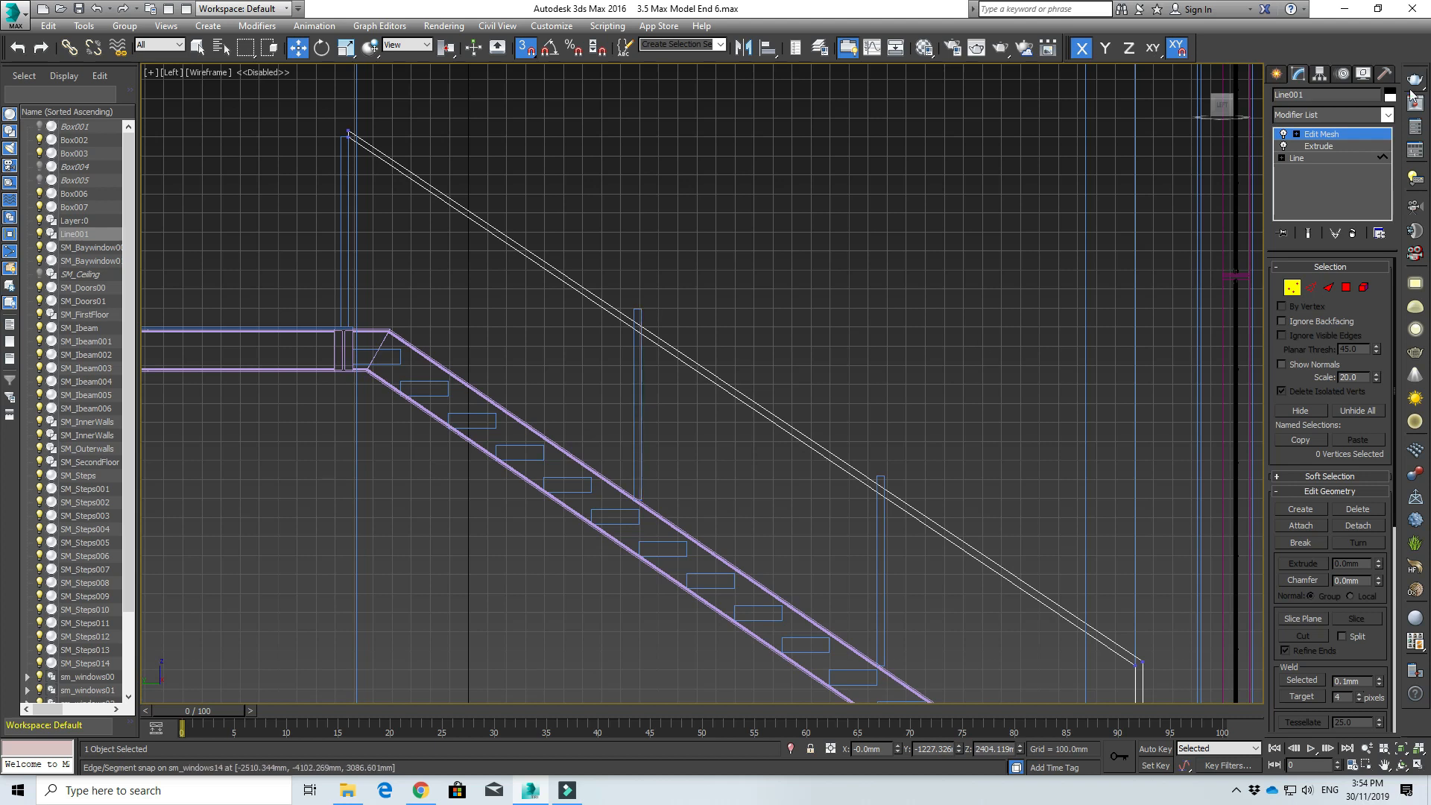
pyautogui.click(1283, 74)
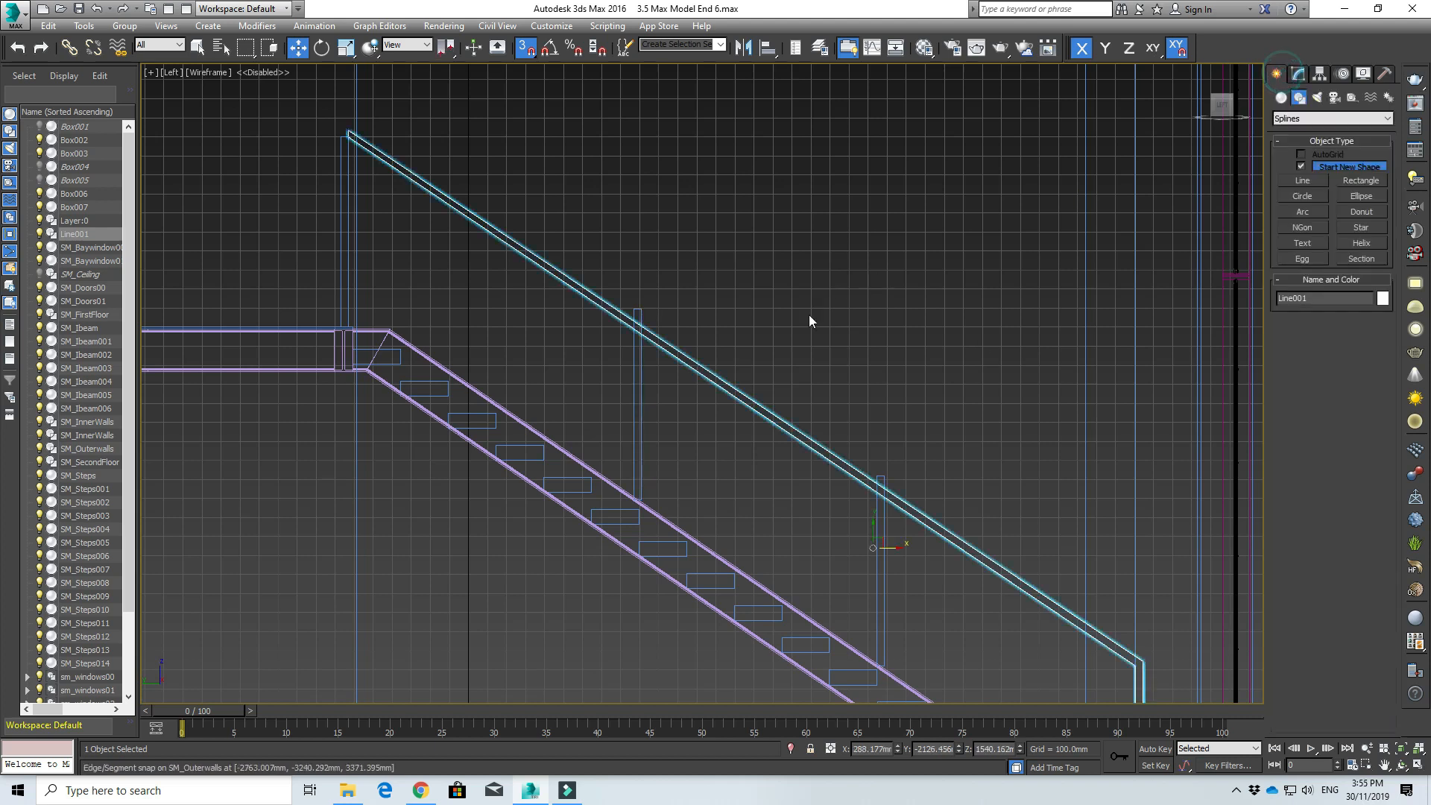
pyautogui.click(638, 399)
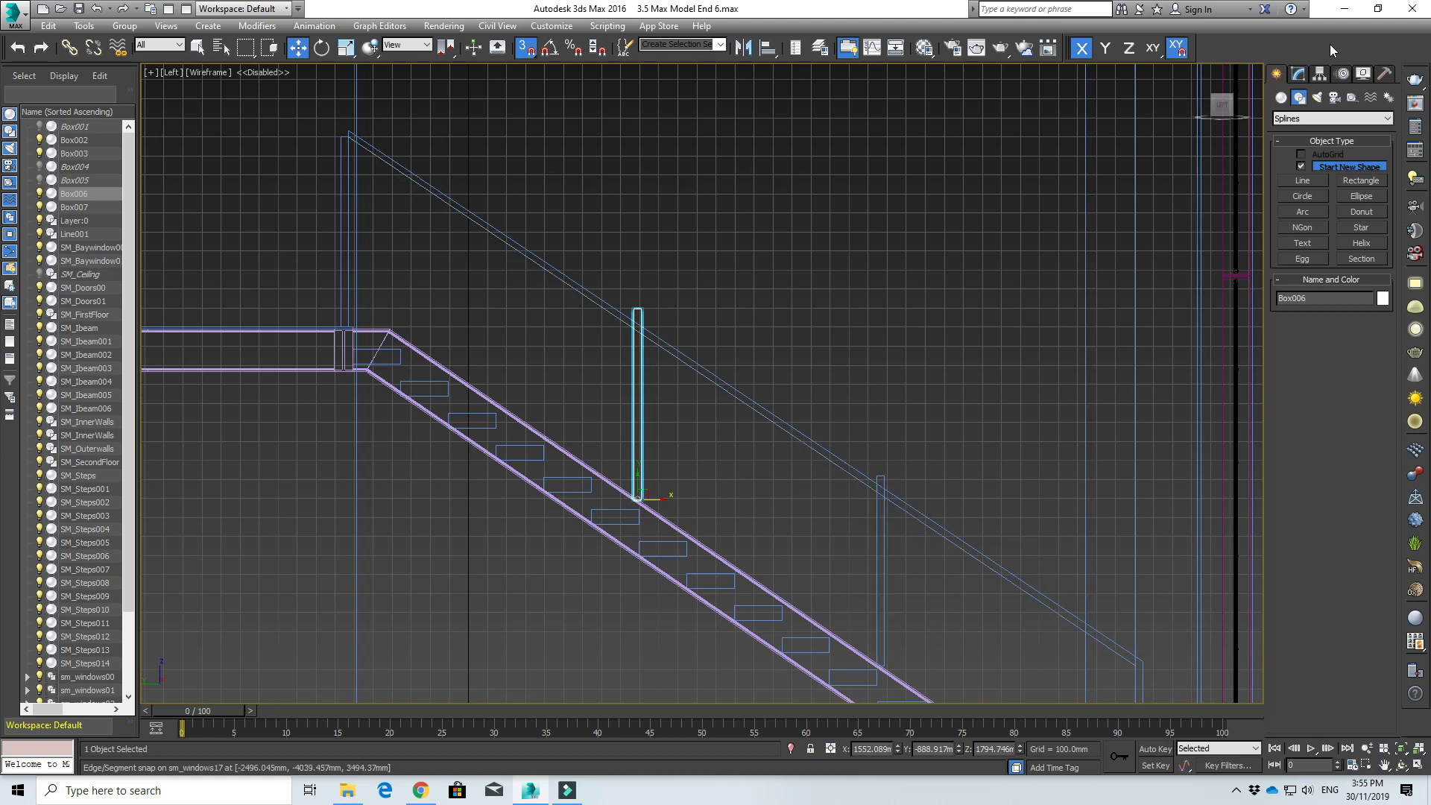
pyautogui.click(1300, 74)
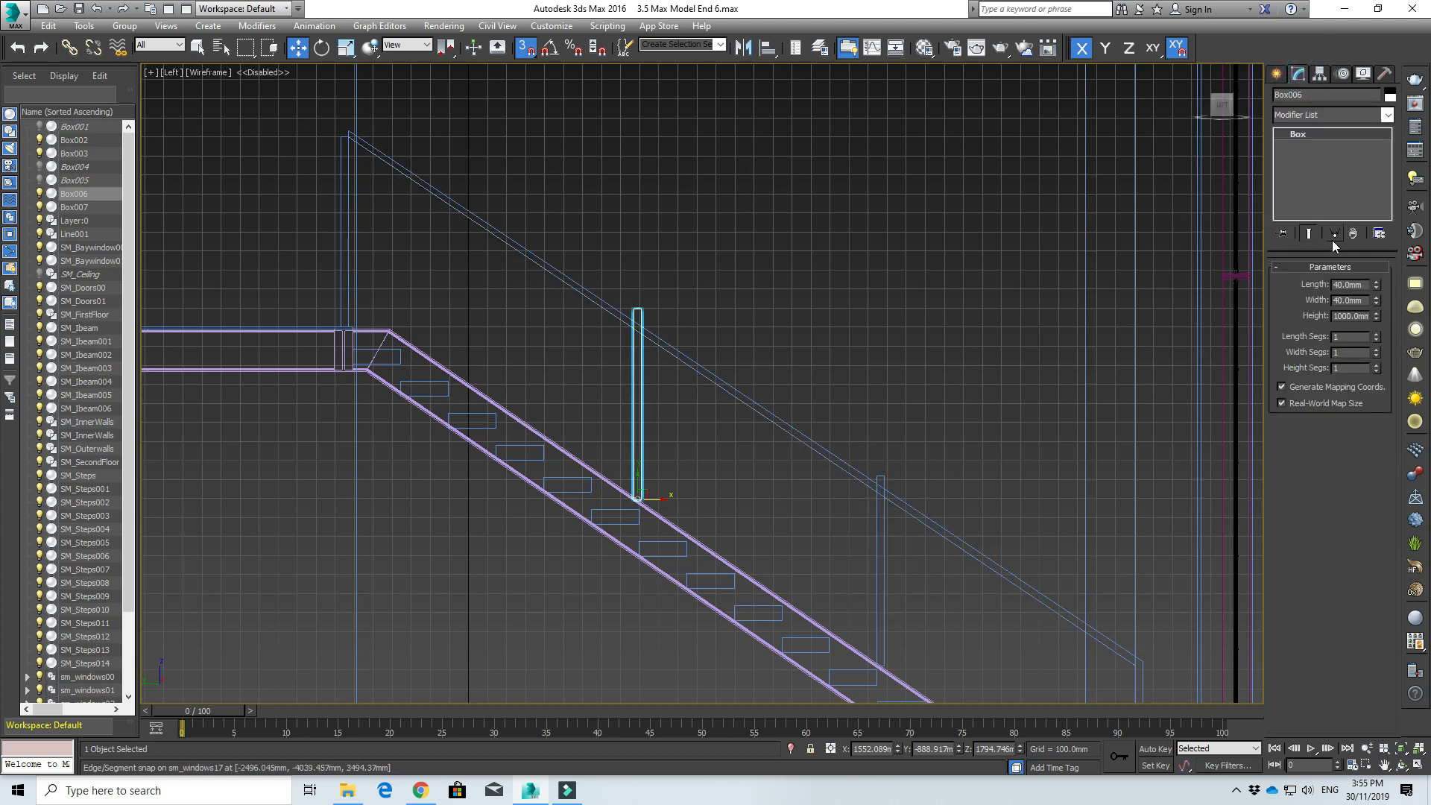
pyautogui.click(1334, 234)
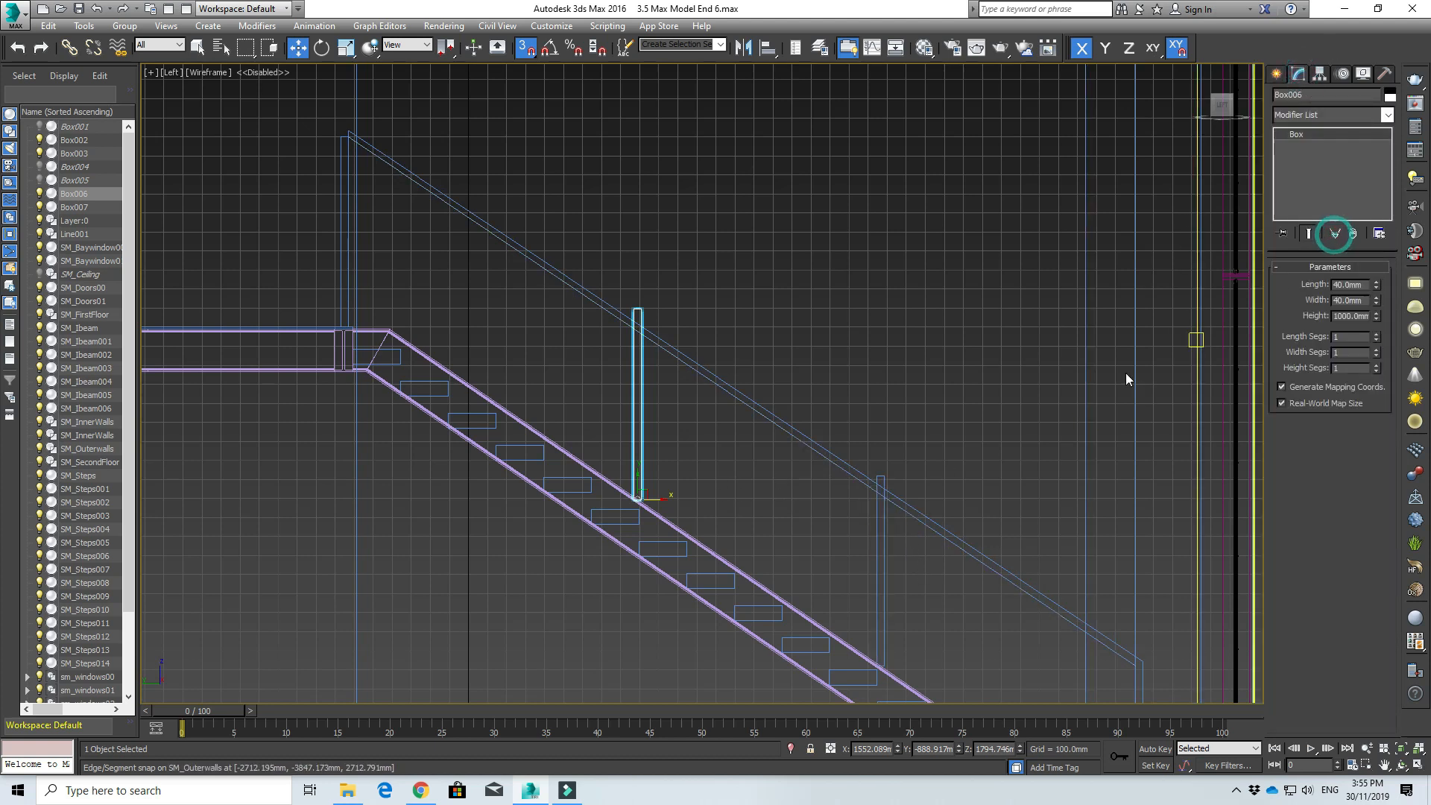
pyautogui.click(885, 575)
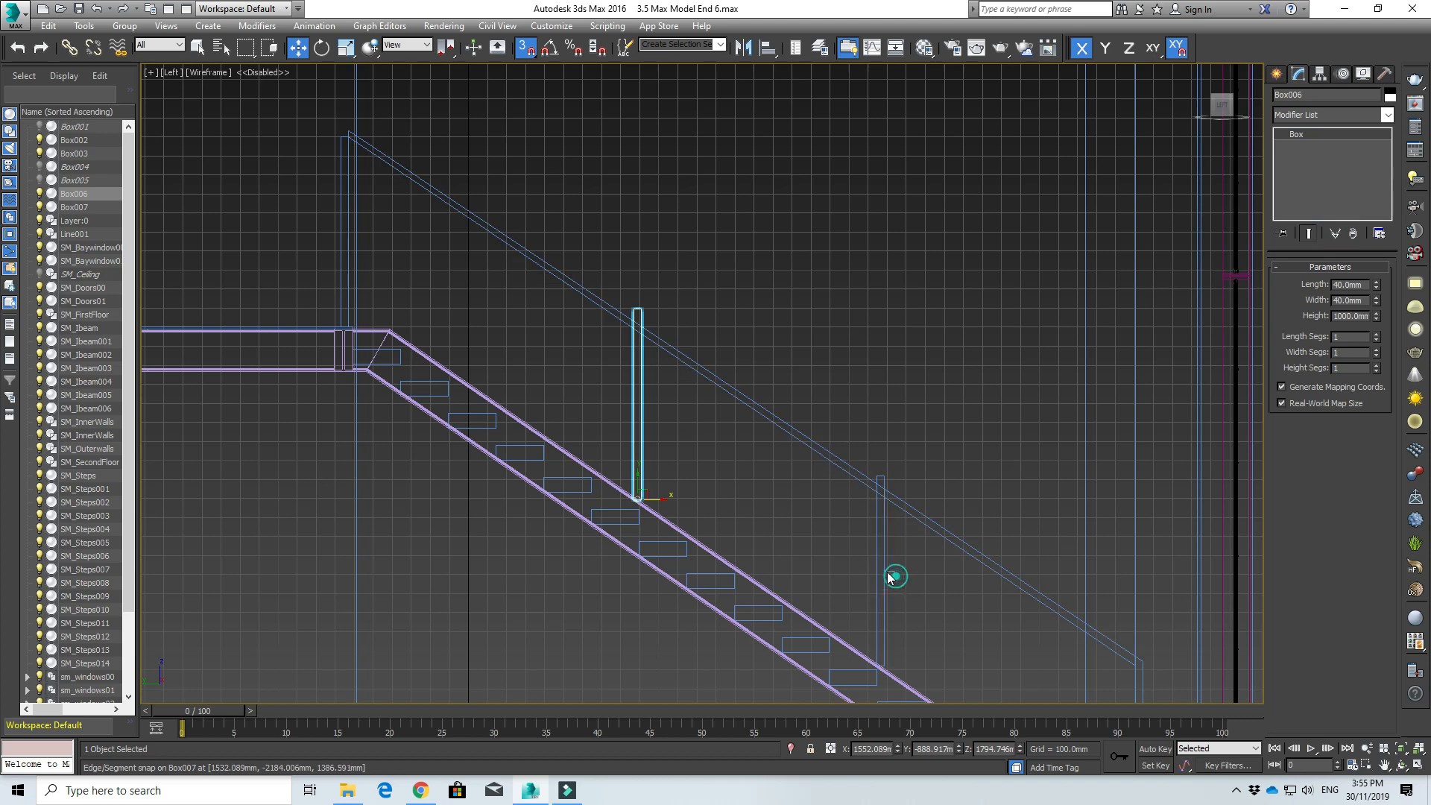
pyautogui.click(1336, 232)
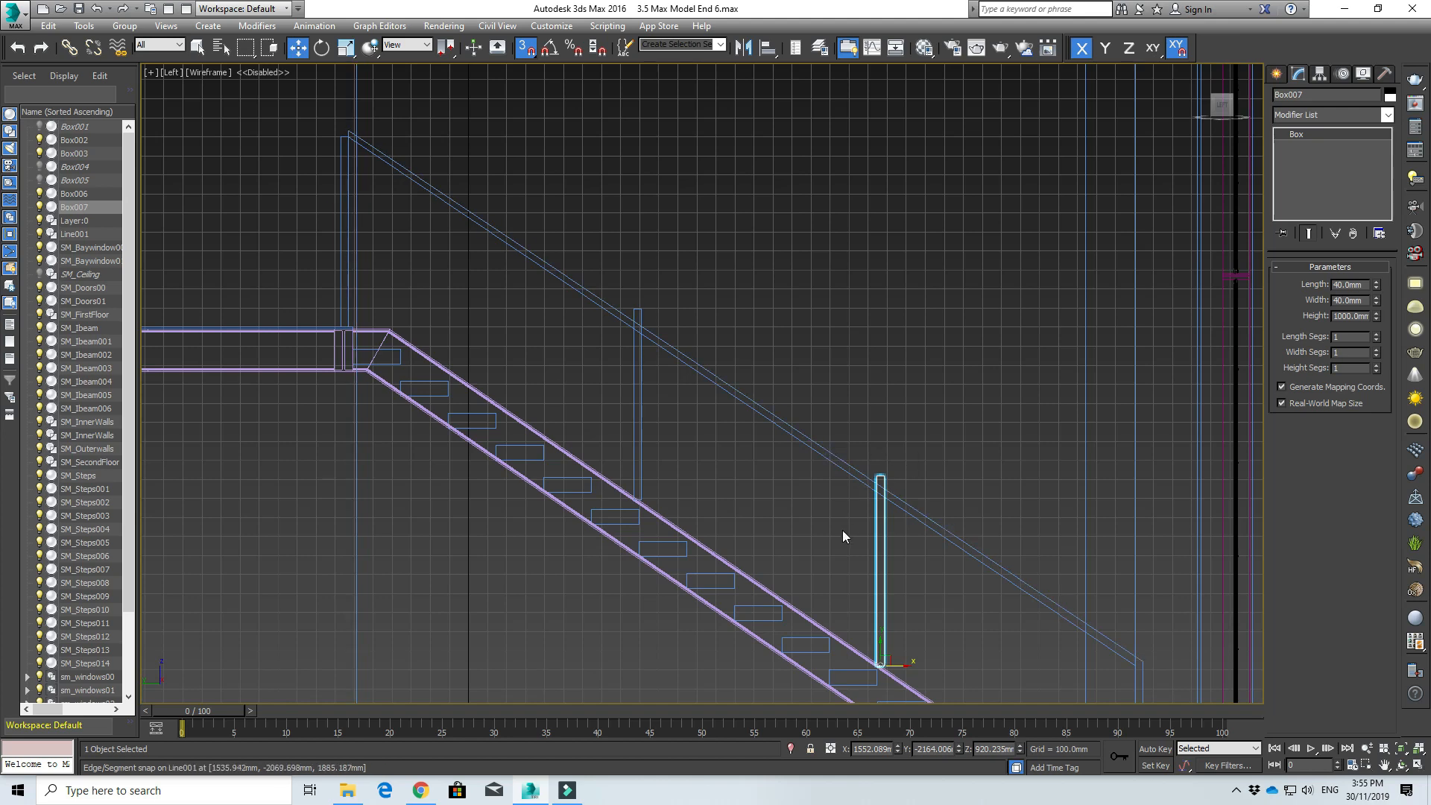
# - Add an Edit Mesh modifier to the lower intermediate stair post
pyautogui.moveTo(842, 530); pyautogui.dragTo(646, 342, button='middle')
pyautogui.click(1388, 114)
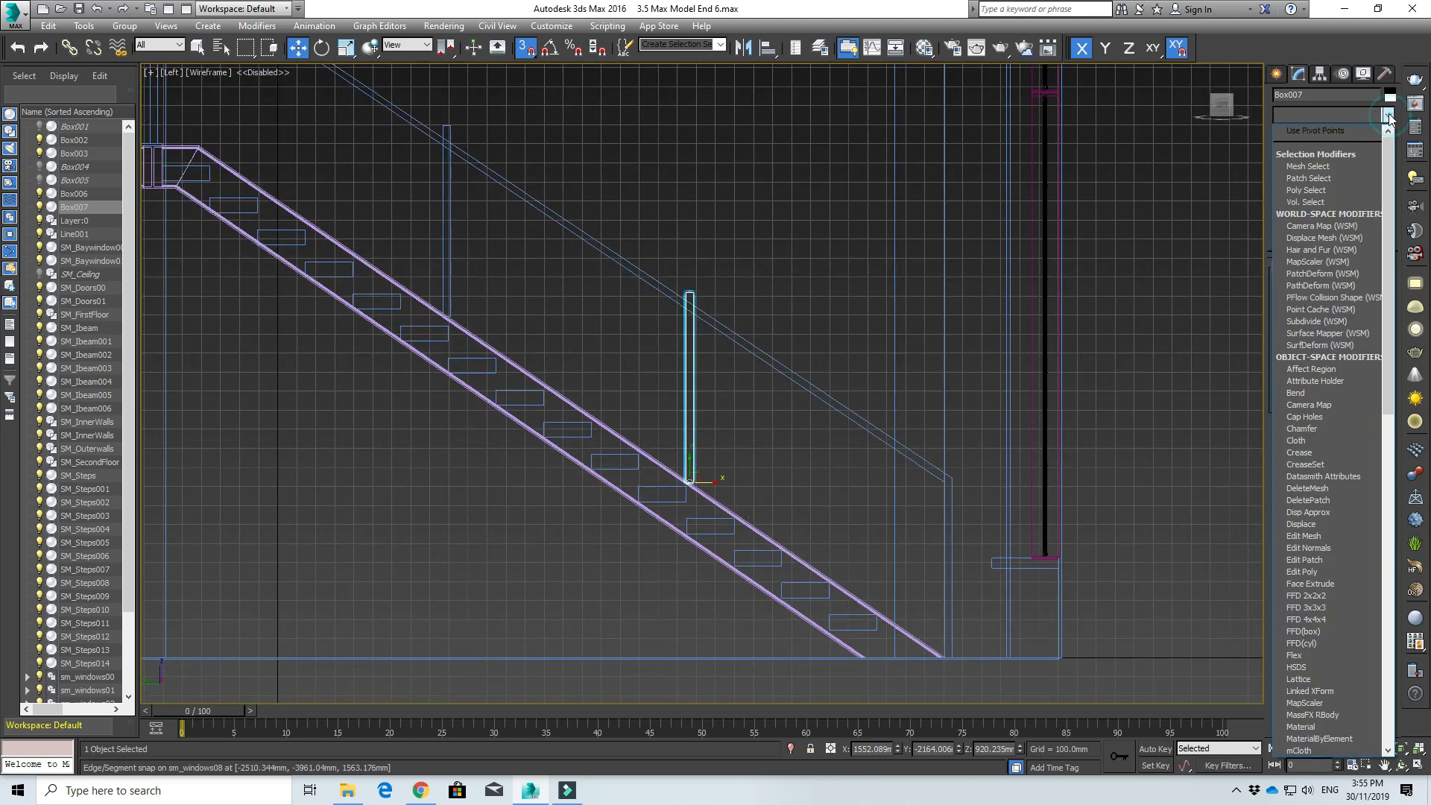
pyautogui.press('e')
pyautogui.click(1331, 136)
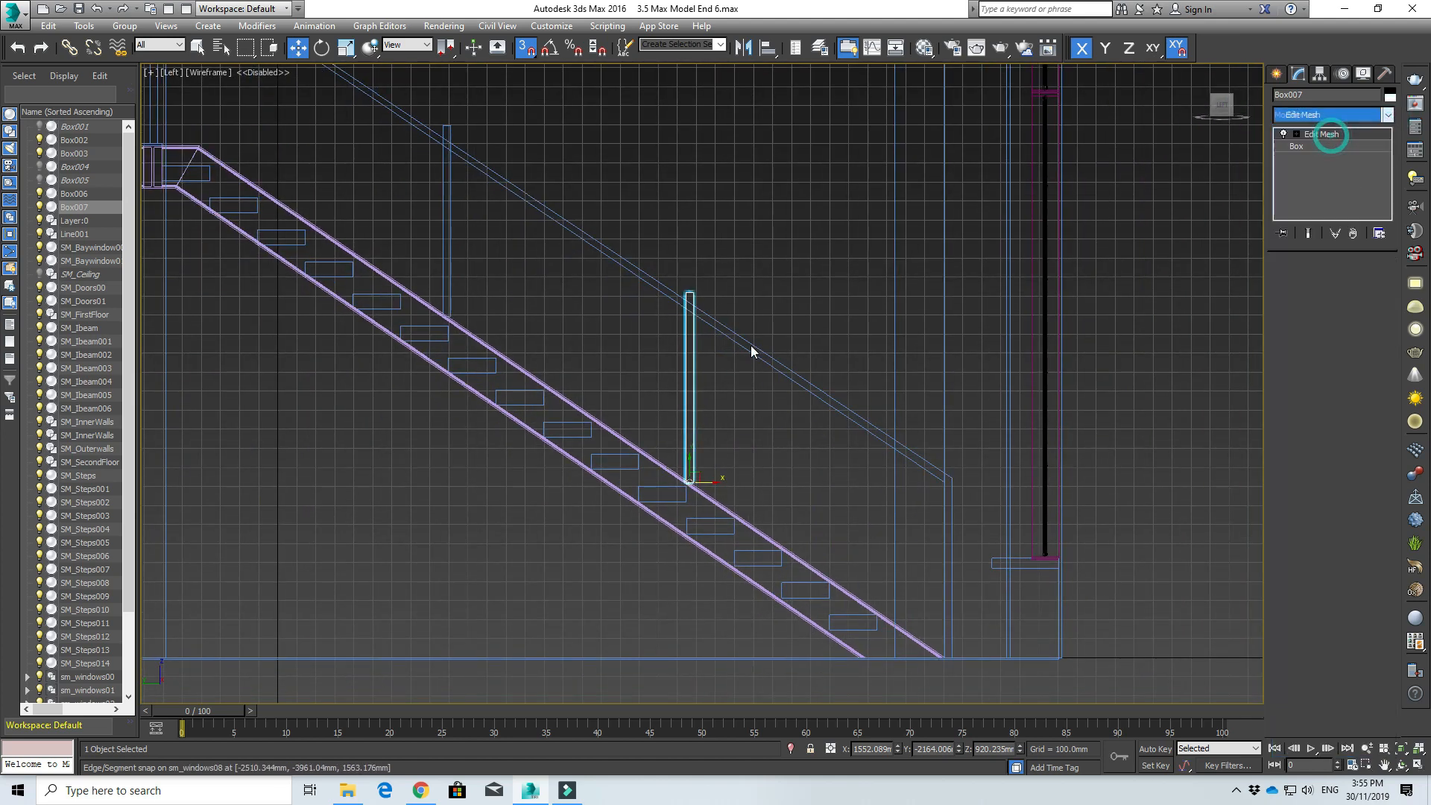
pyautogui.click(749, 418)
pyautogui.click(701, 422)
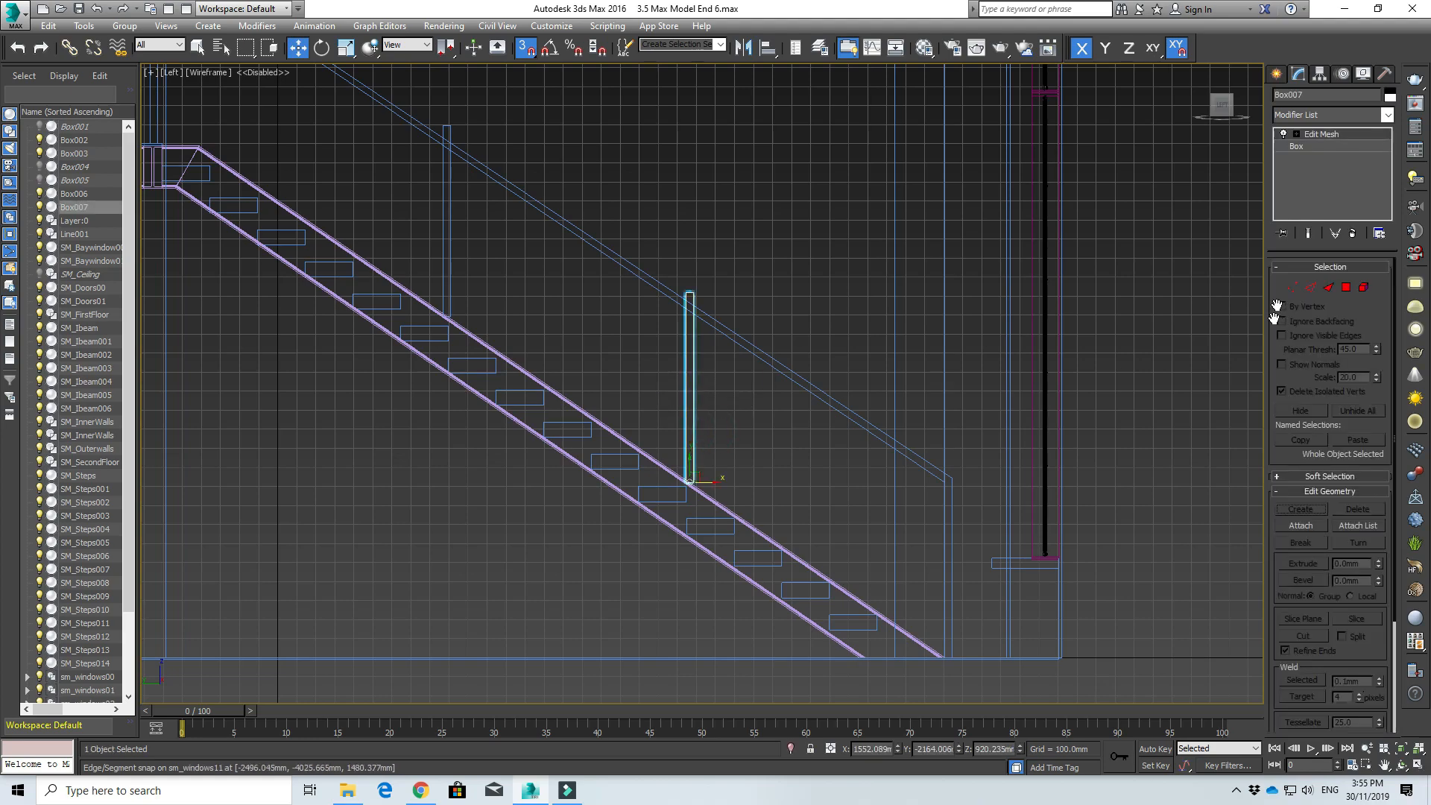
# - Lower the two downhill-side vertices at the post's foot vertically to the top edge of the sloping stair beam
pyautogui.click(1294, 287)
pyautogui.scroll(5, 761, 492)
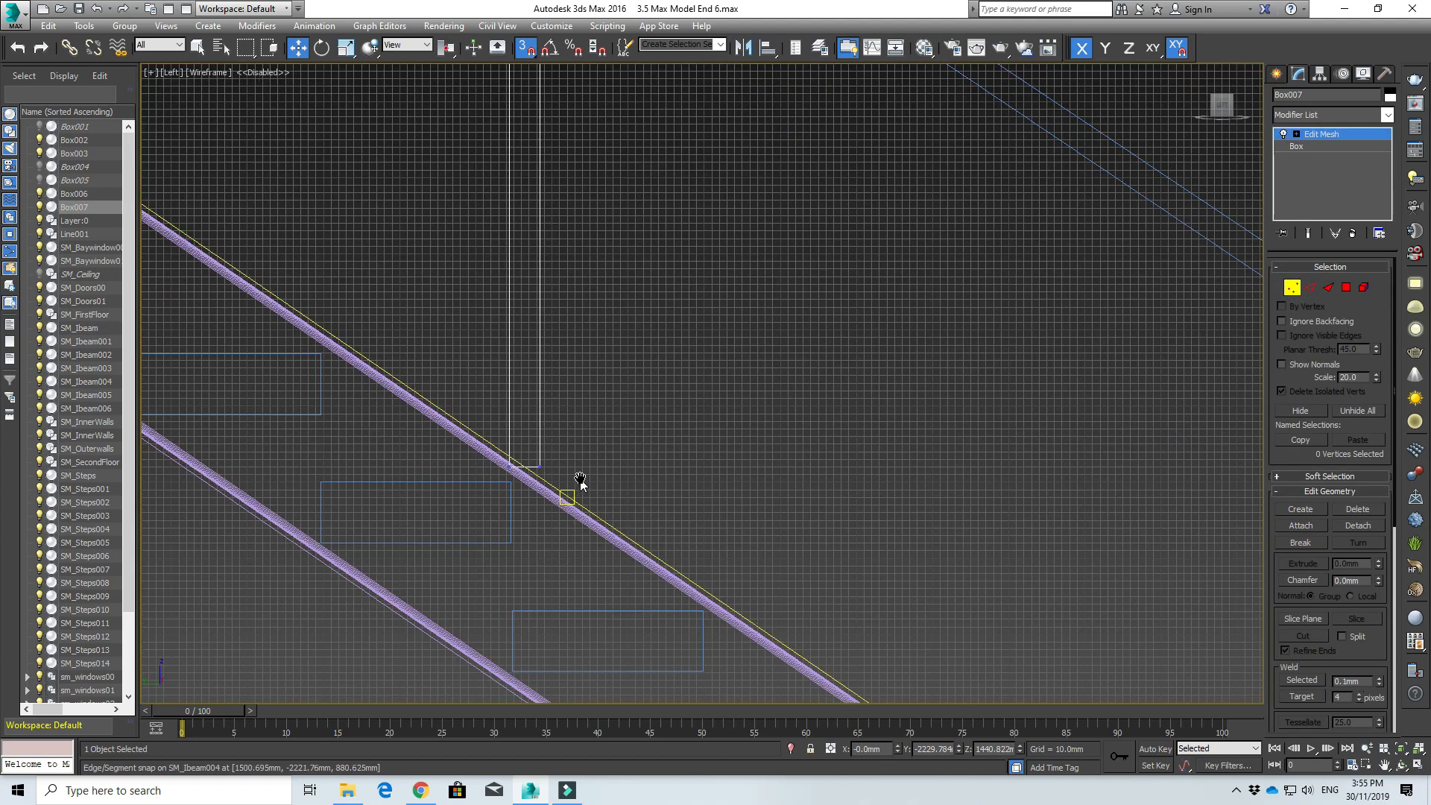
pyautogui.scroll(2, 610, 421)
pyautogui.scroll(3, 610, 422)
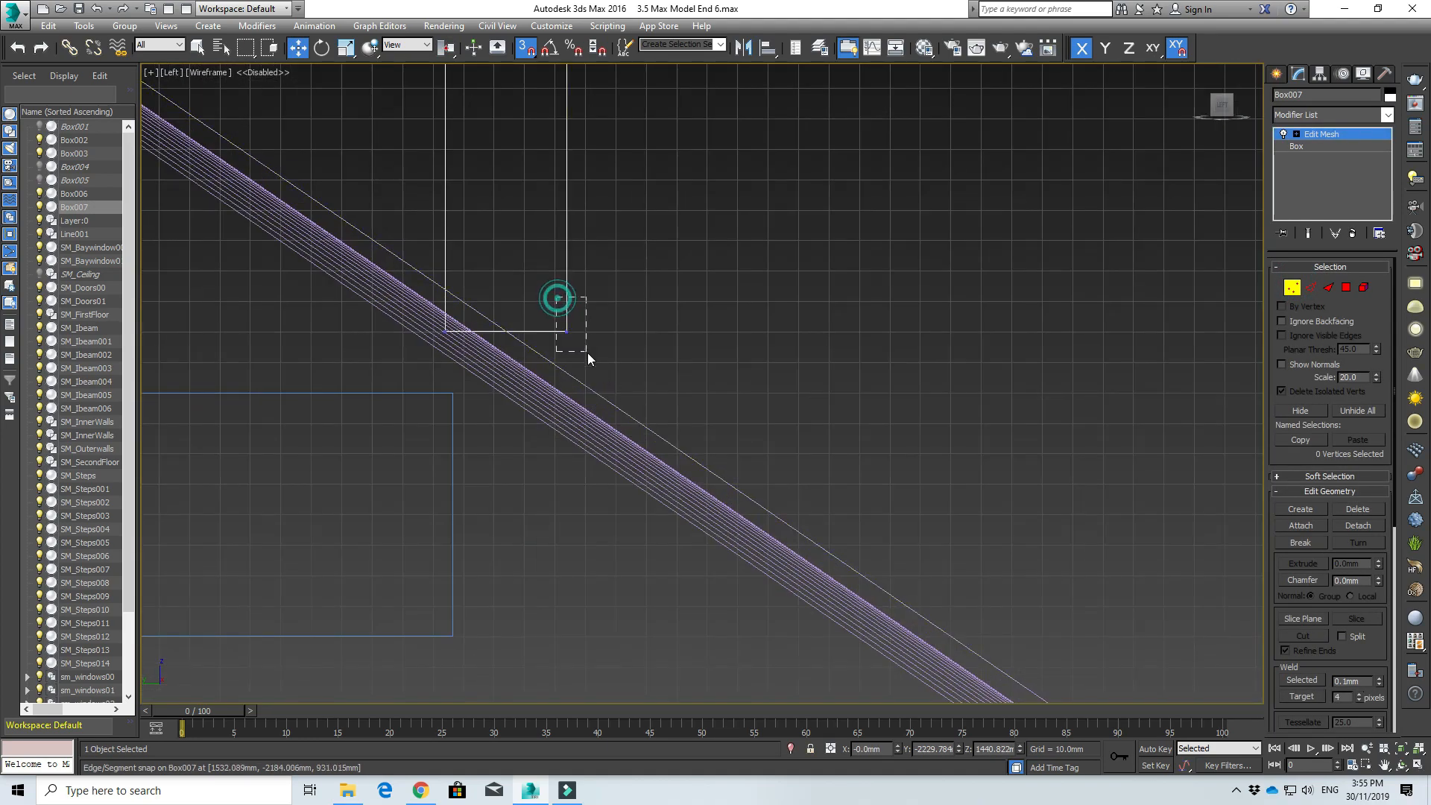
pyautogui.moveTo(587, 352); pyautogui.dragTo(579, 406)
pyautogui.scroll(3, 566, 328)
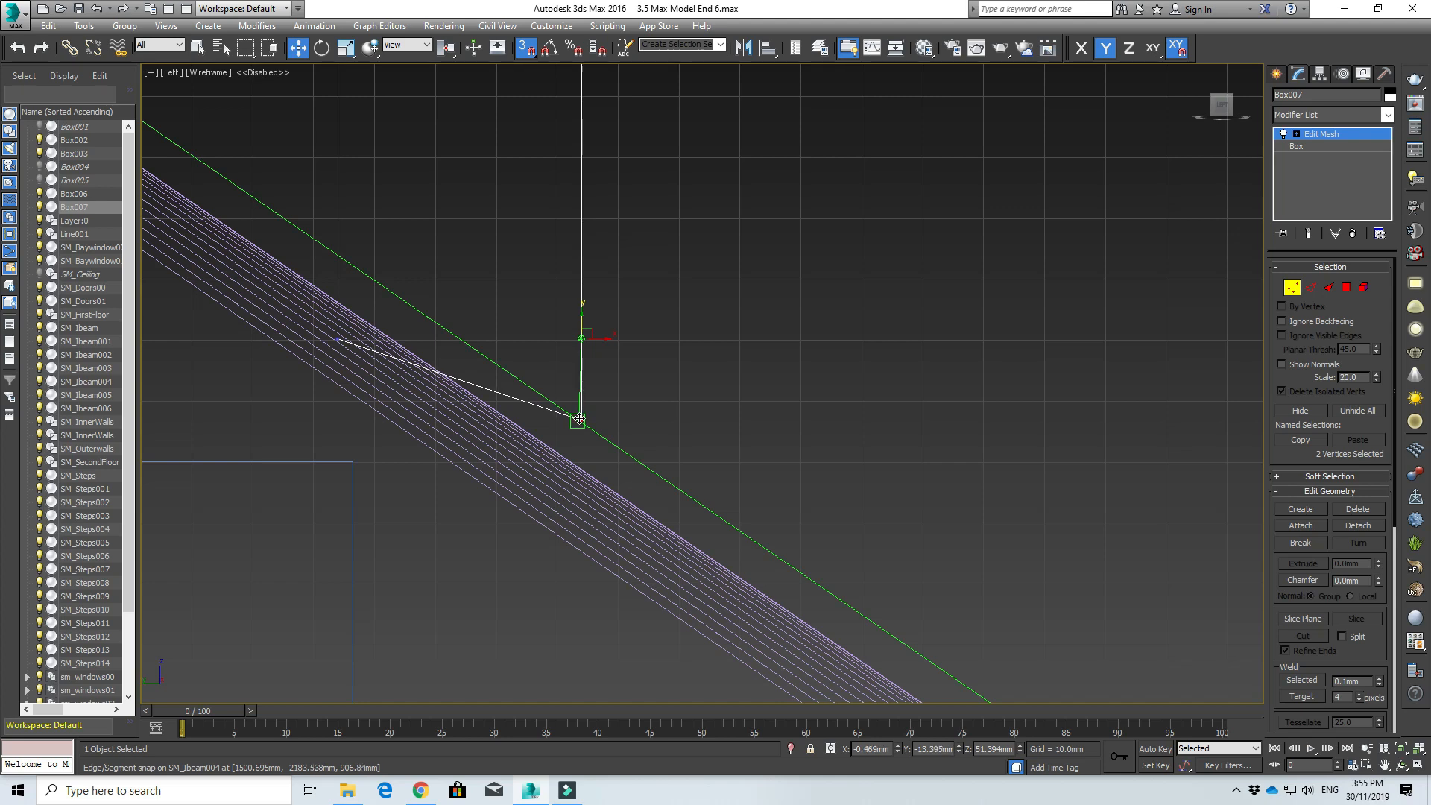
pyautogui.moveTo(579, 419); pyautogui.dragTo(579, 419)
pyautogui.scroll(5, 589, 415)
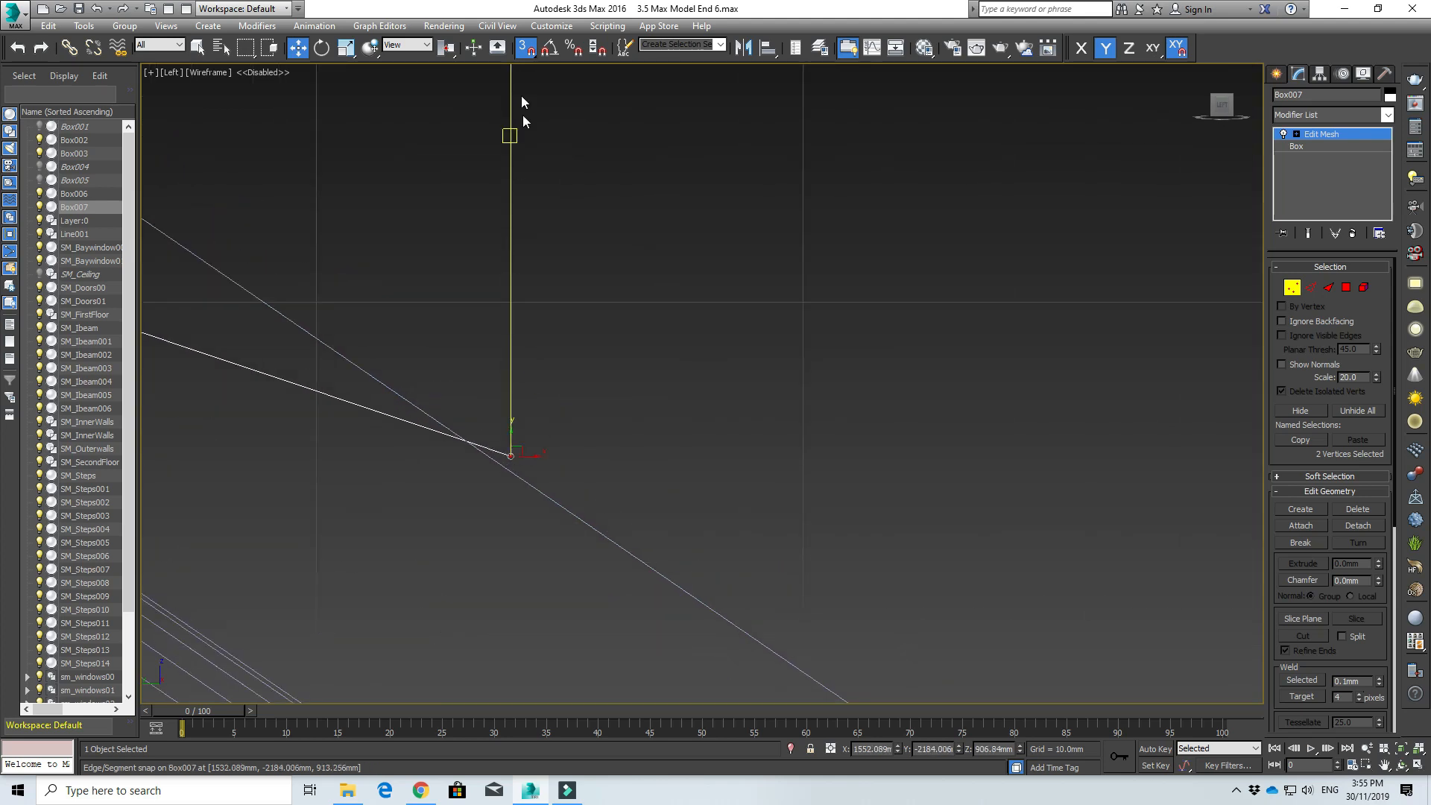
# - Turn off Vertex snapping and turn on Face snapping, keeping Edge/Segment and Midpoint enabled
pyautogui.rightClick(523, 48)
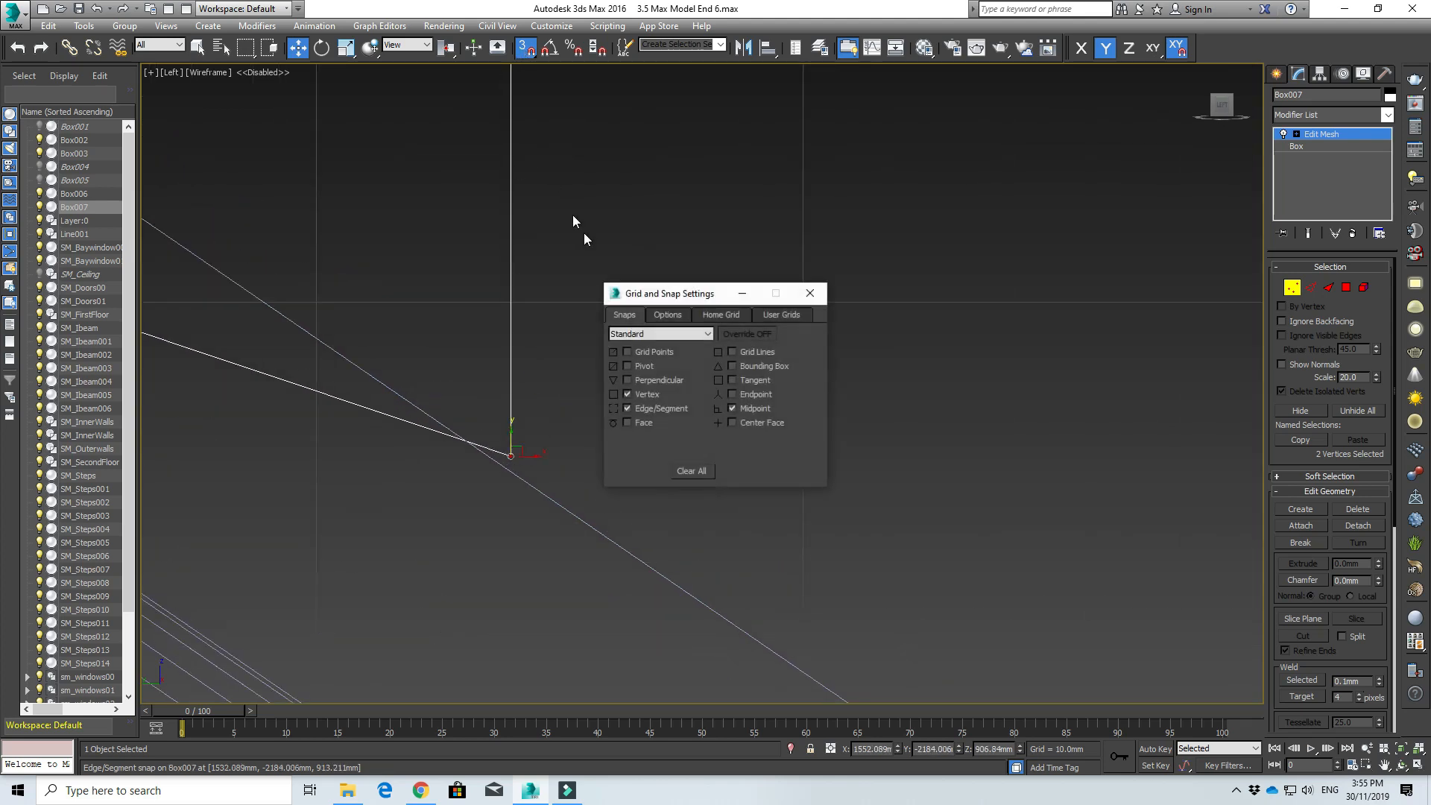
pyautogui.click(645, 398)
pyautogui.click(811, 293)
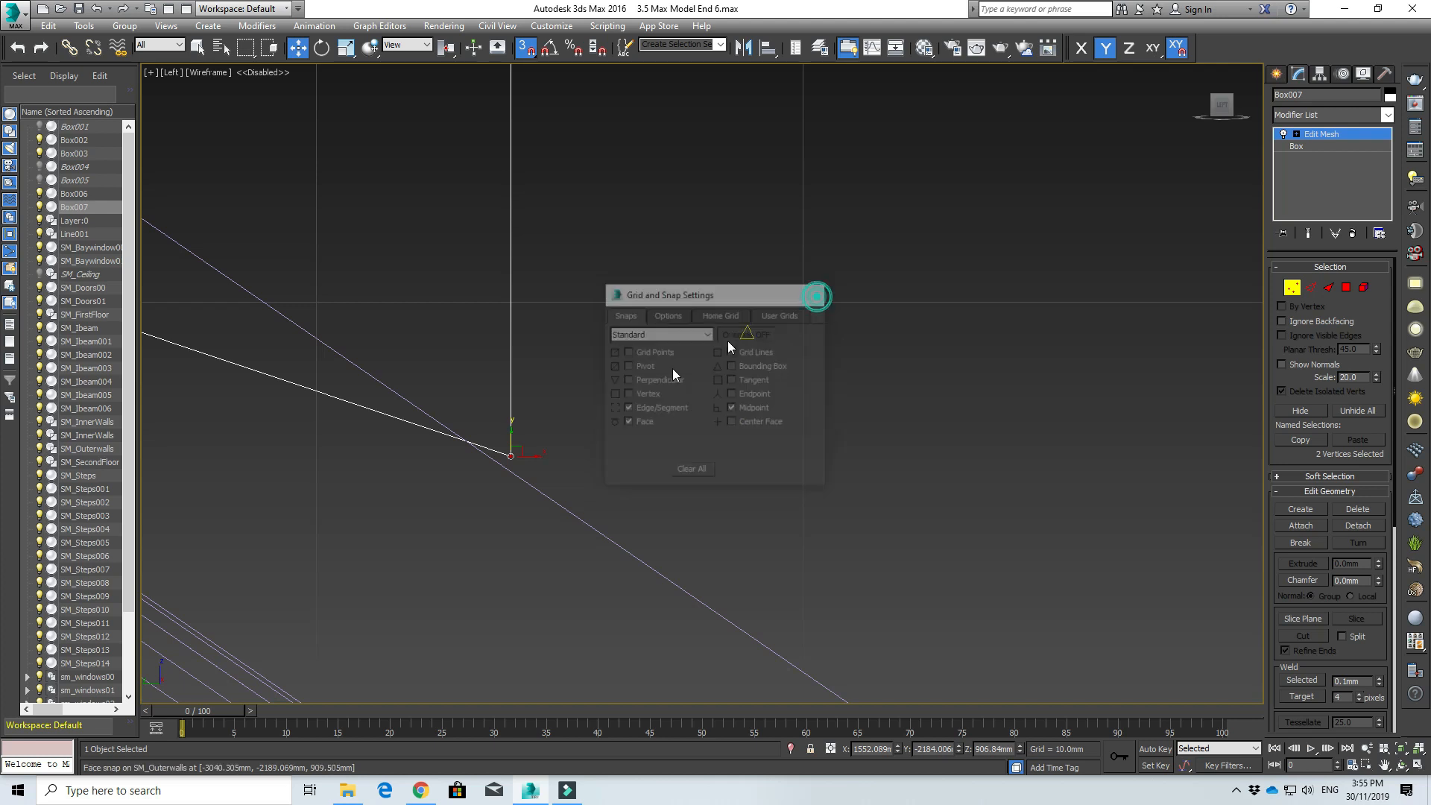
# - Try to snap the post's two downhill-side foot vertices down onto the beam's top edge, and undo the move
pyautogui.moveTo(510, 430); pyautogui.dragTo(511, 471)
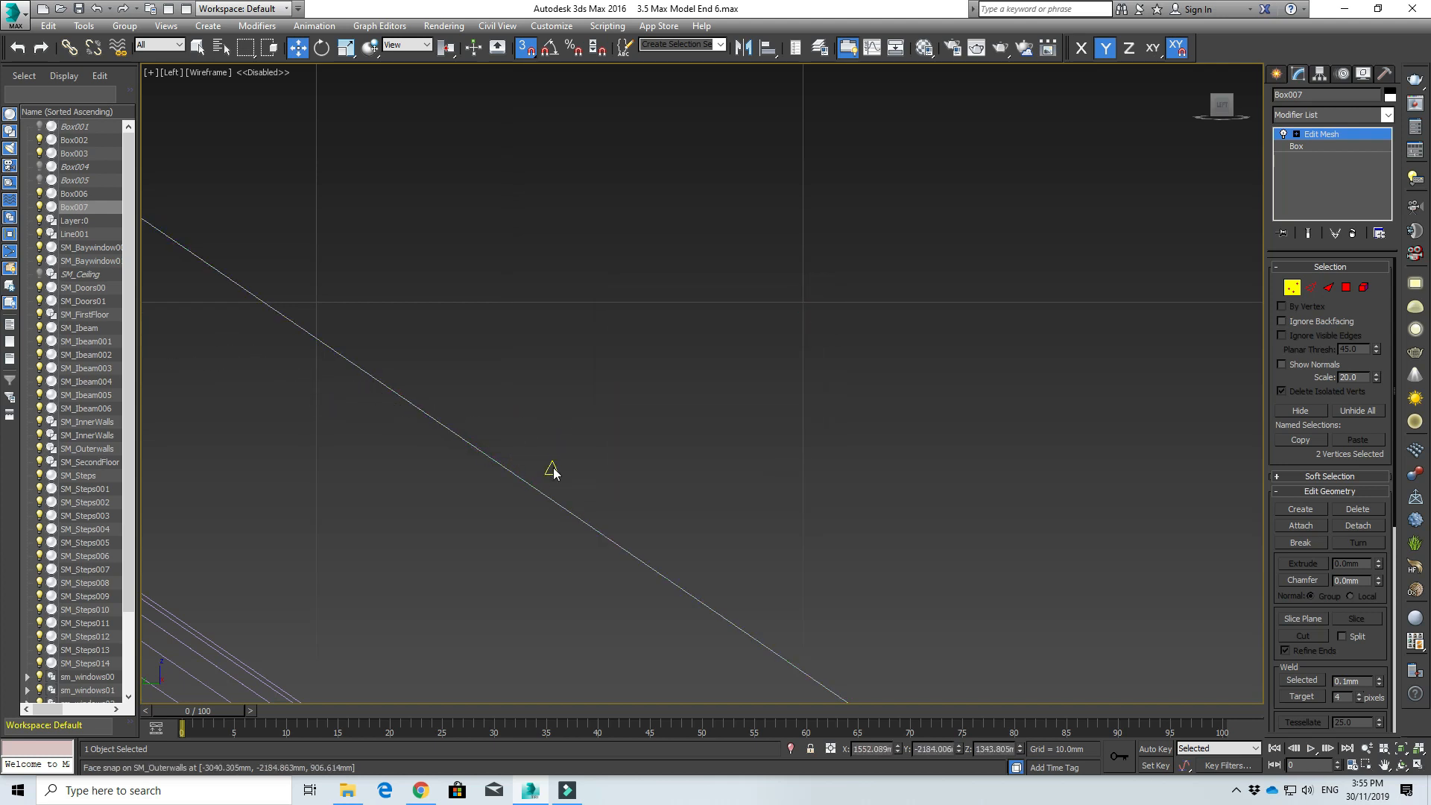
pyautogui.scroll(-3, 552, 432)
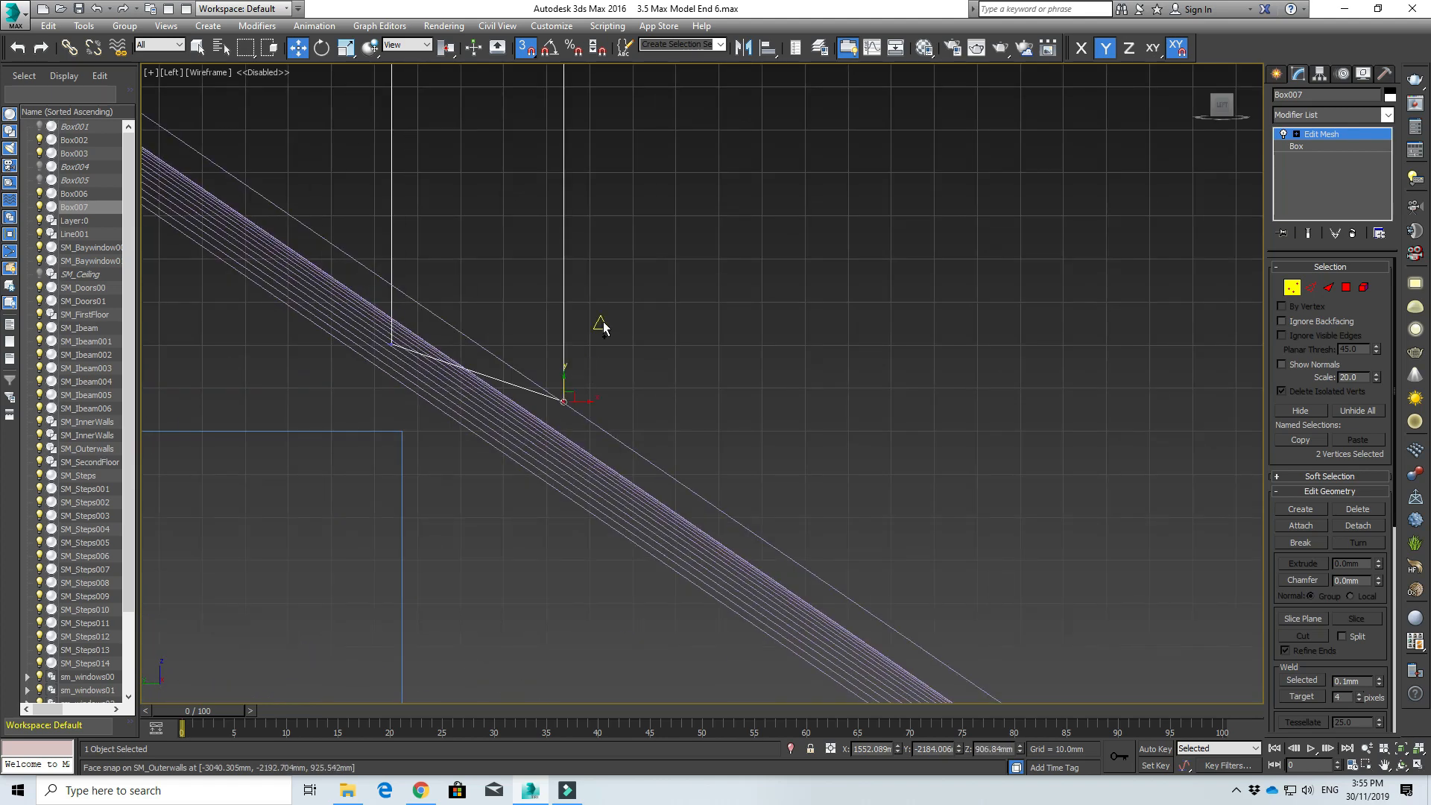
pyautogui.scroll(3, 598, 373)
pyautogui.scroll(2, 406, 409)
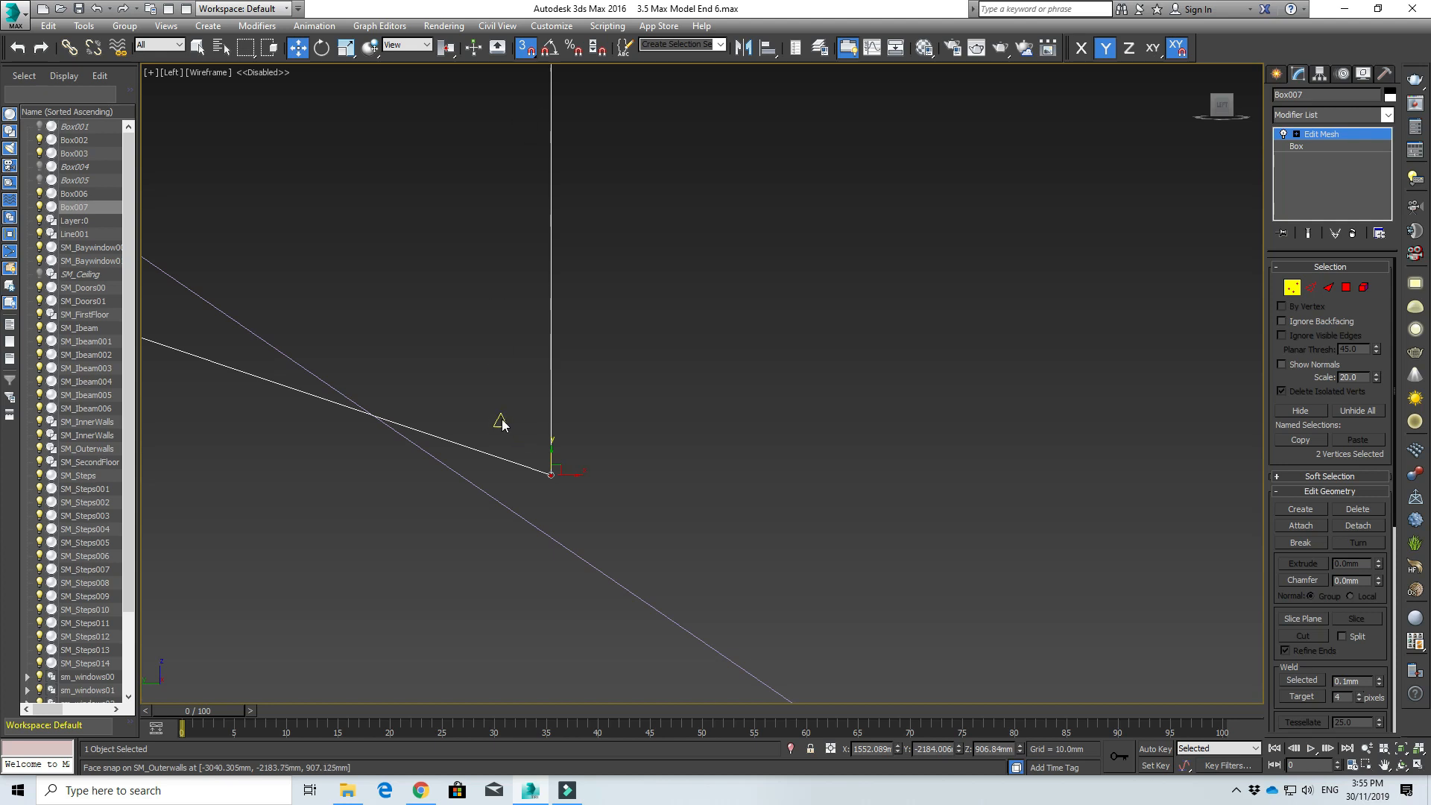
pyautogui.click(1294, 289)
pyautogui.click(1293, 289)
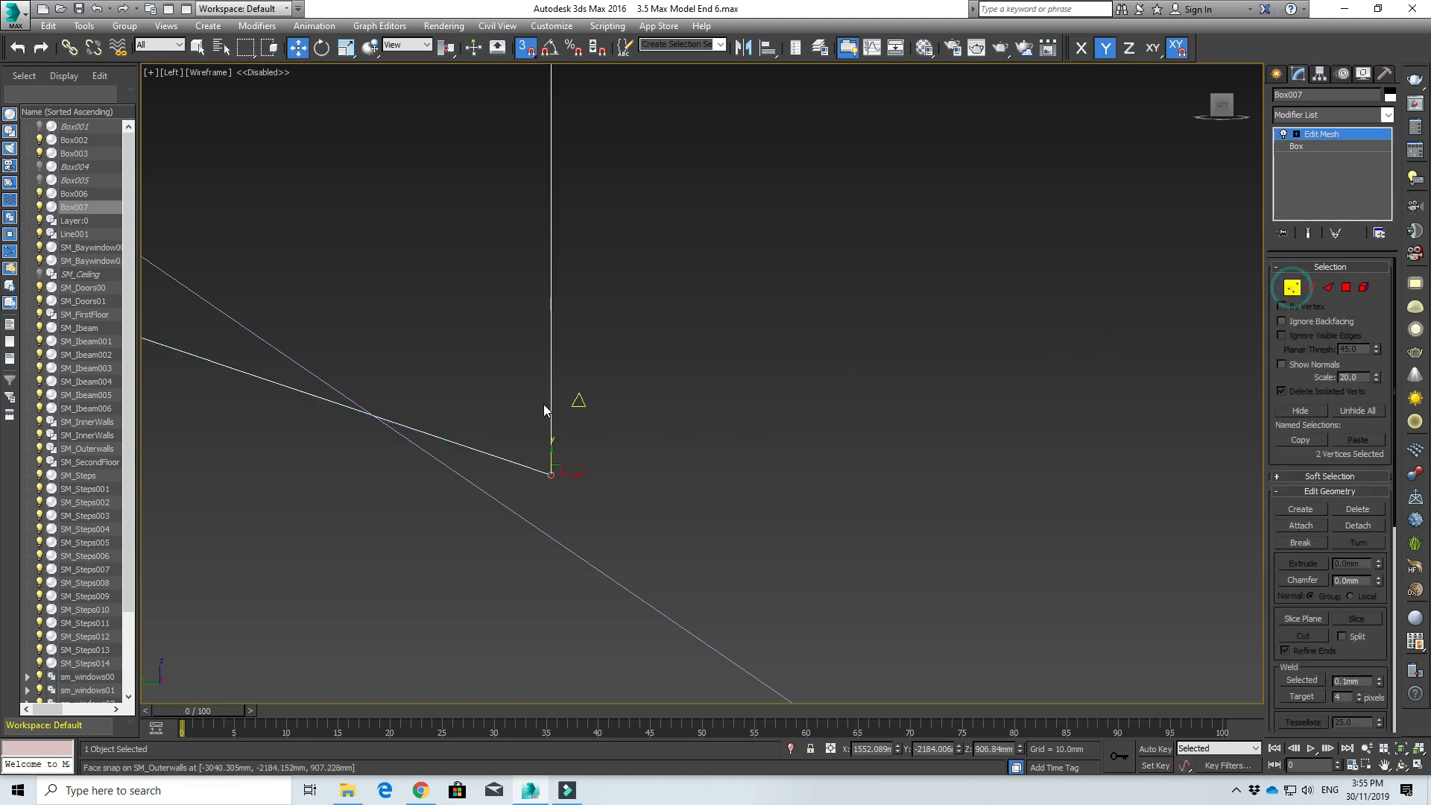
pyautogui.moveTo(553, 453); pyautogui.dragTo(583, 534)
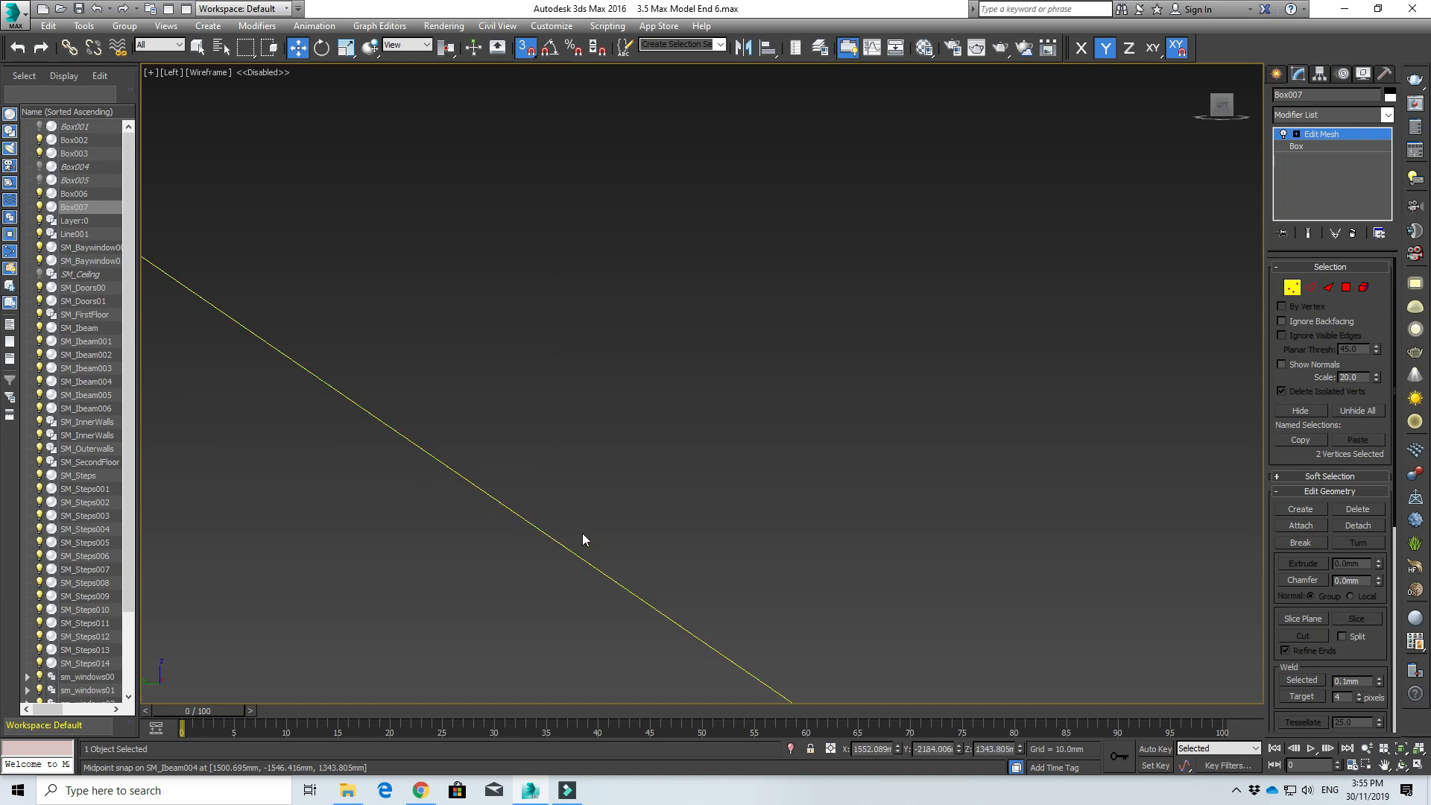
pyautogui.hotkey('ctrl', 'z')
pyautogui.scroll(-2, 587, 490)
pyautogui.scroll(-2, 579, 434)
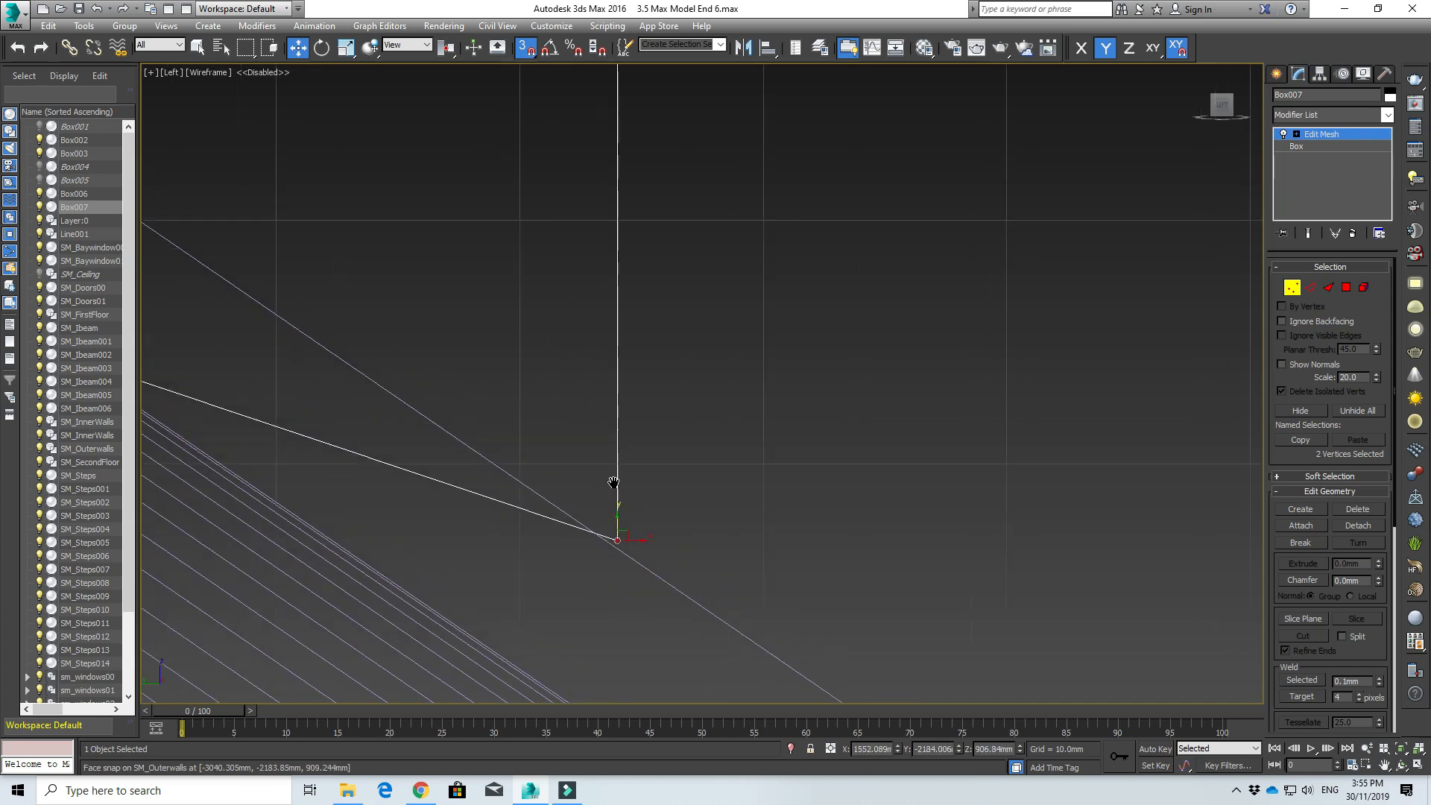
# - Turn off Face and Midpoint snapping so that only Edge/Segment snapping is active
pyautogui.rightClick(527, 48)
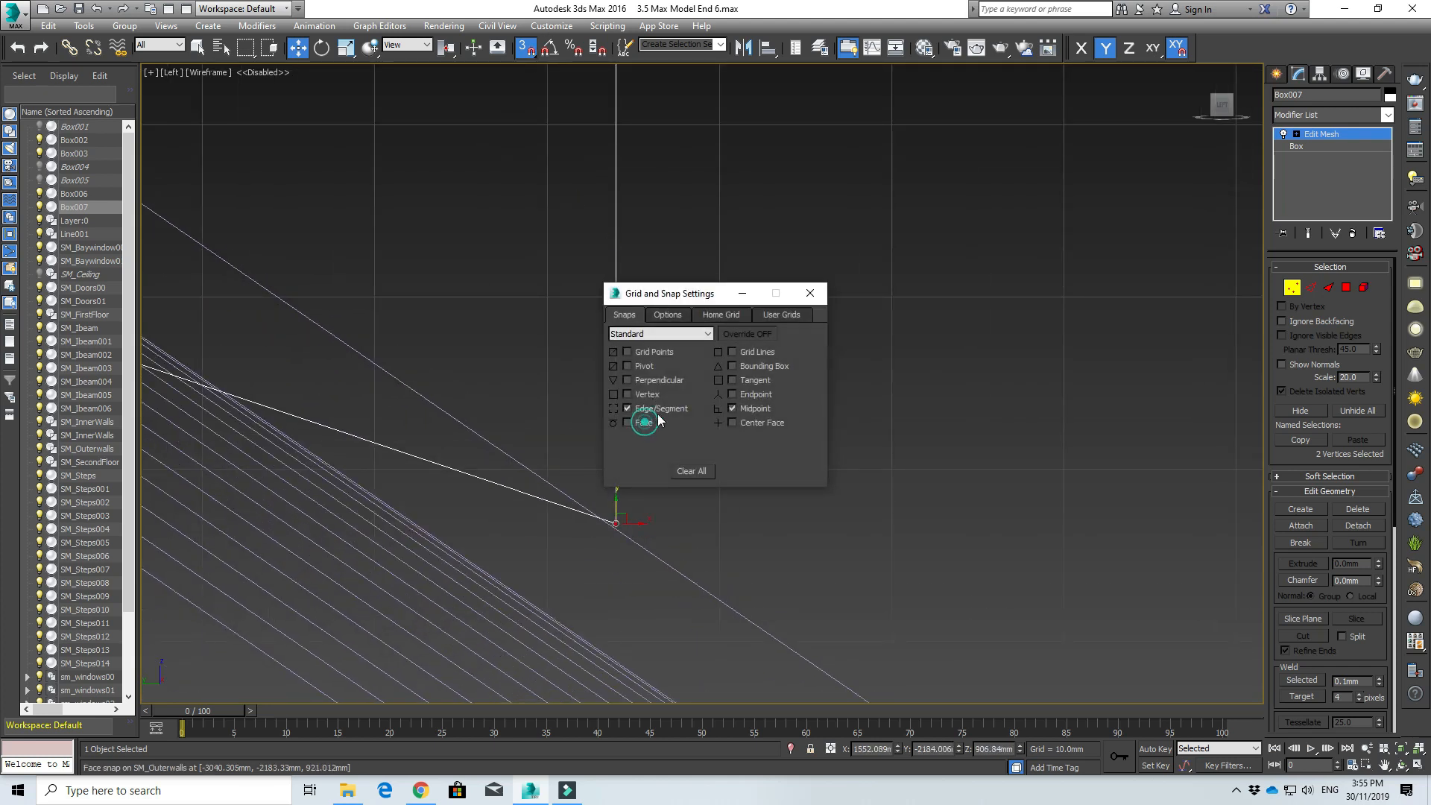
pyautogui.click(754, 408)
pyautogui.click(810, 293)
# - Lower the two downhill-side foot vertices of the post vertically, snapping them exactly onto the beam's top edge
pyautogui.scroll(5, 648, 511)
pyautogui.moveTo(623, 523); pyautogui.dragTo(708, 425, button='middle')
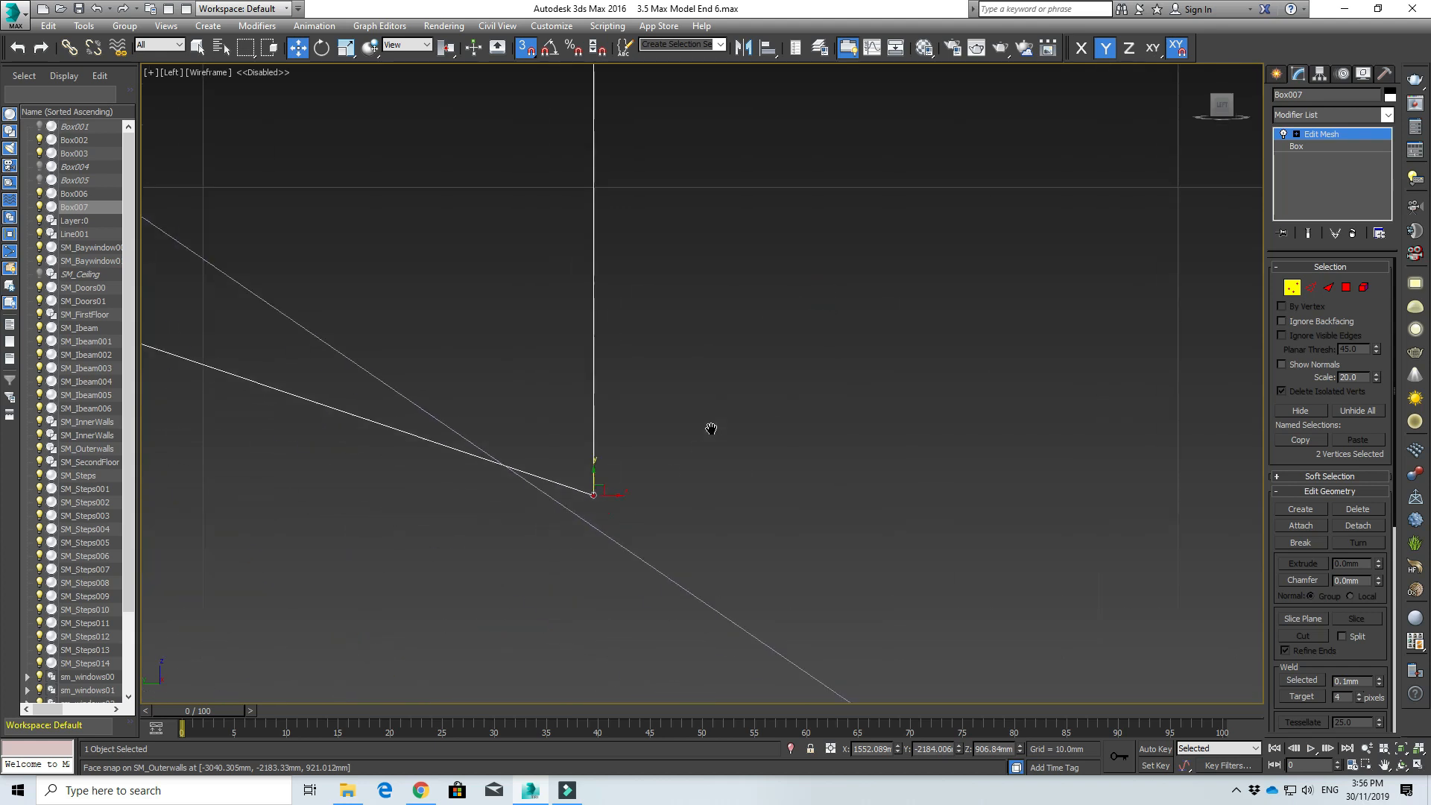
pyautogui.moveTo(601, 456); pyautogui.dragTo(605, 507)
pyautogui.scroll(-3, 682, 490)
pyautogui.scroll(-2, 351, 319)
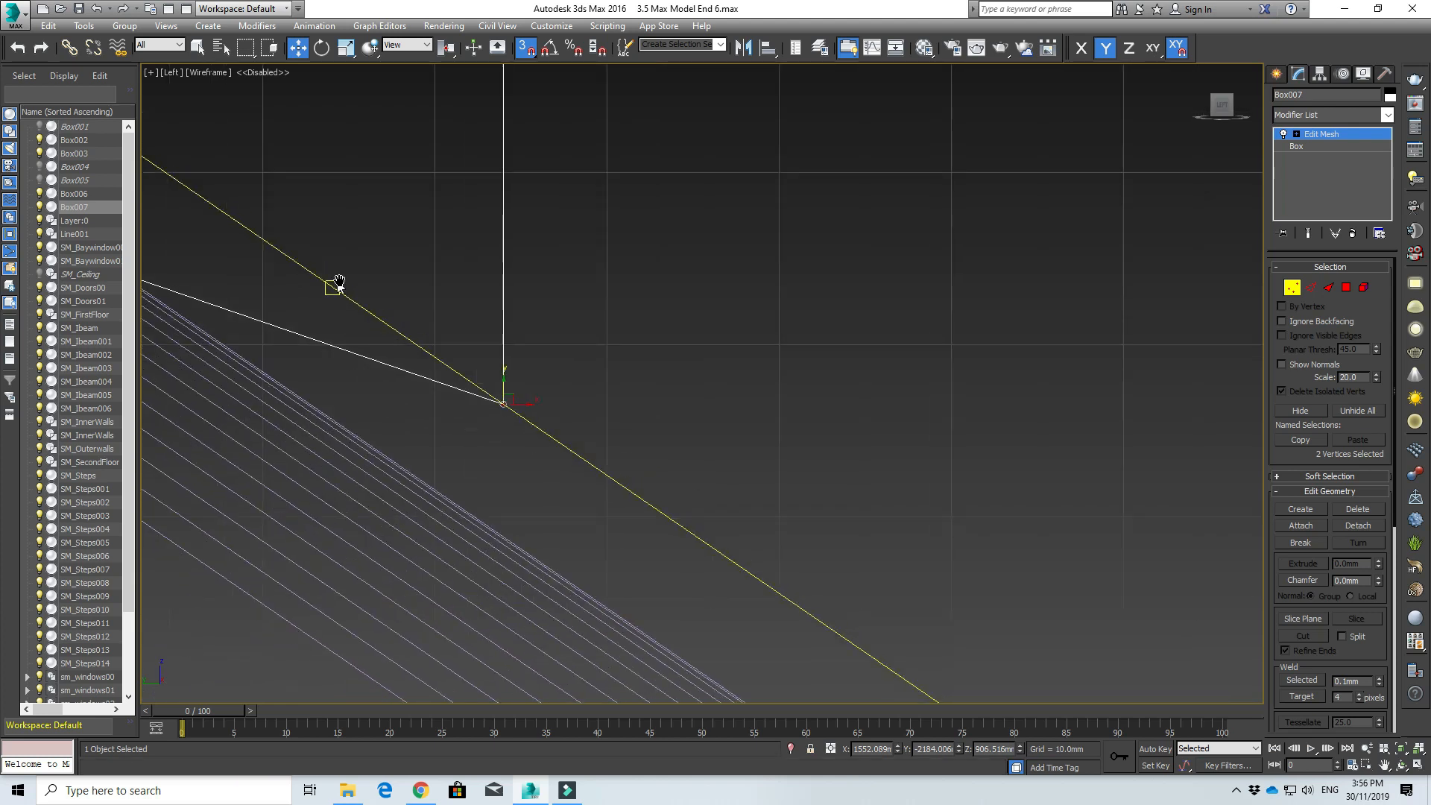
# - Raise the two uphill-side foot vertices of the post vertically, snapping them onto the beam's top edge, and deselect them
pyautogui.scroll(-3, 339, 283)
pyautogui.moveTo(261, 403); pyautogui.dragTo(544, 521)
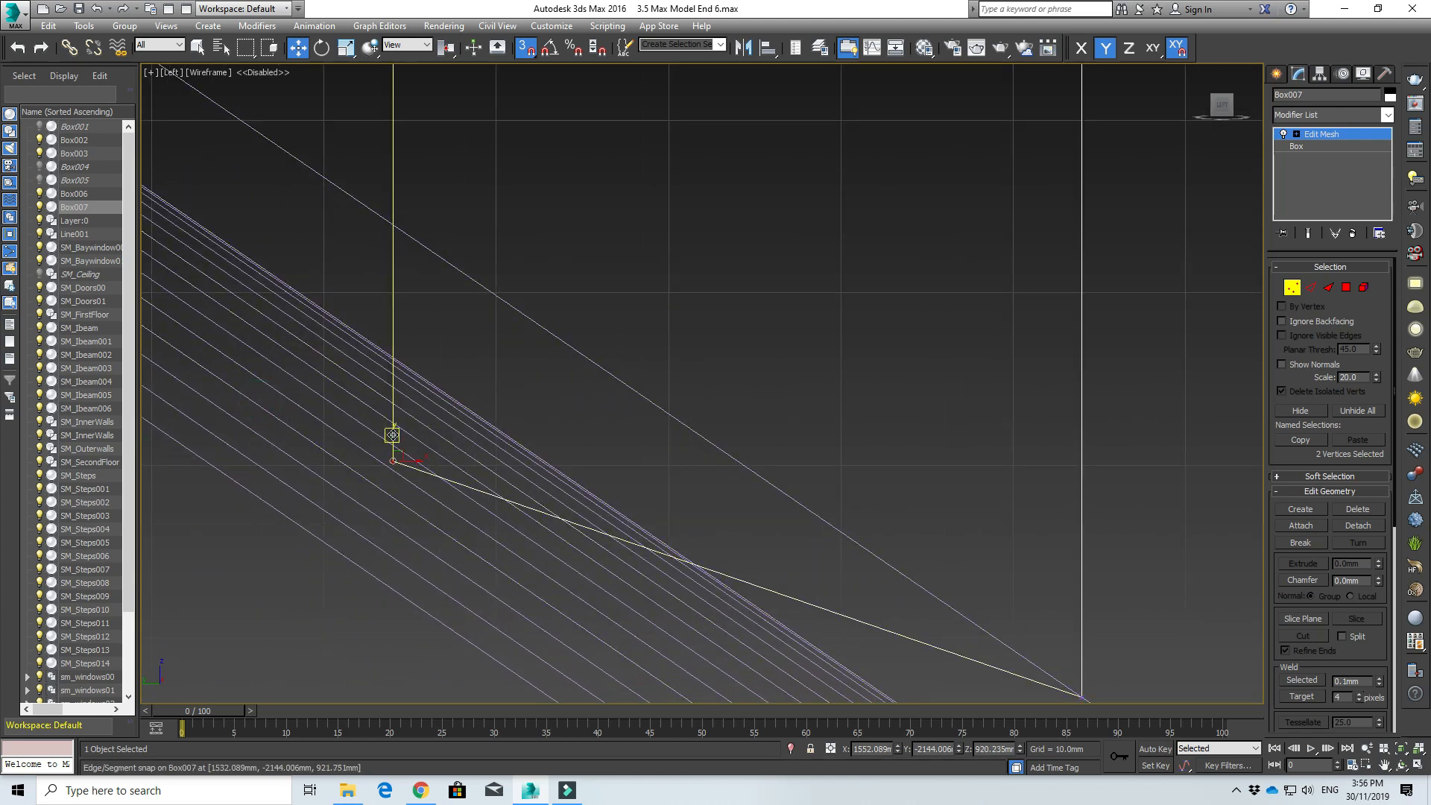
pyautogui.moveTo(393, 435); pyautogui.dragTo(399, 222)
pyautogui.scroll(3, 373, 200)
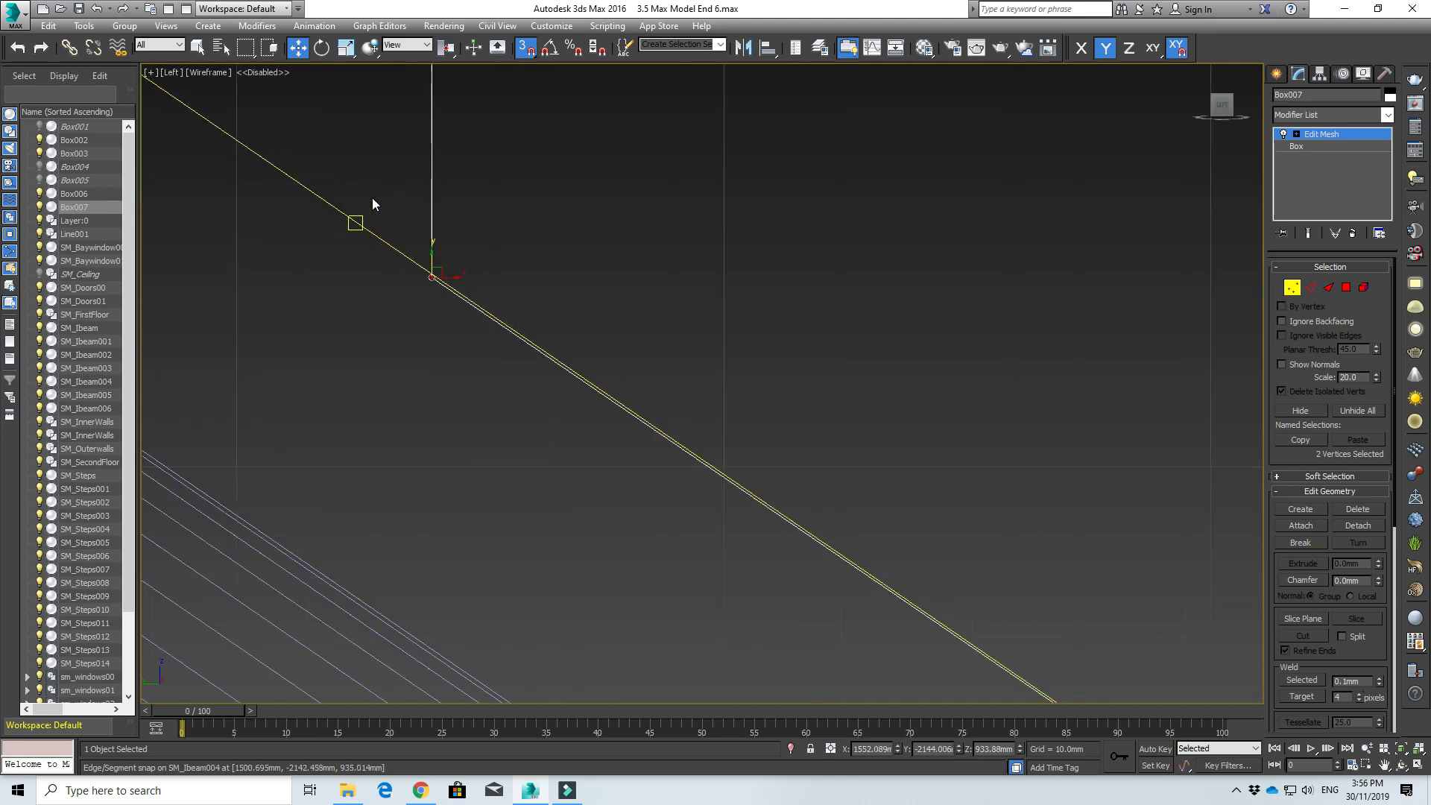
pyautogui.scroll(5, 373, 202)
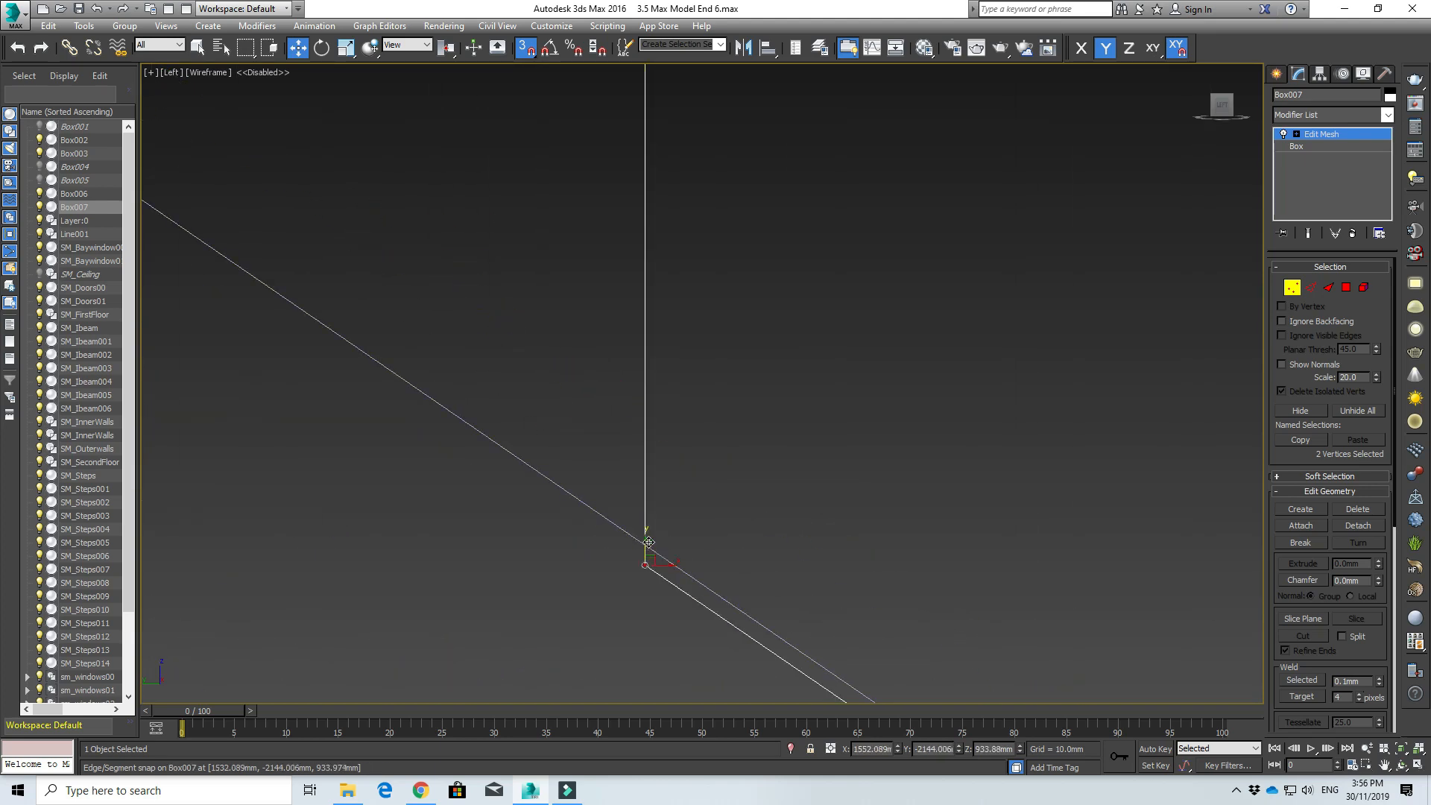
pyautogui.moveTo(646, 542)
pyautogui.mouseDown()
pyautogui.moveTo(631, 536)
pyautogui.moveTo(641, 545)
pyautogui.mouseUp()
pyautogui.click(615, 475)
# - Examine the lower post's angled foot, the foot of the next post up the stair, and the lower post's top at the handrail
pyautogui.scroll(-5, 614, 447)
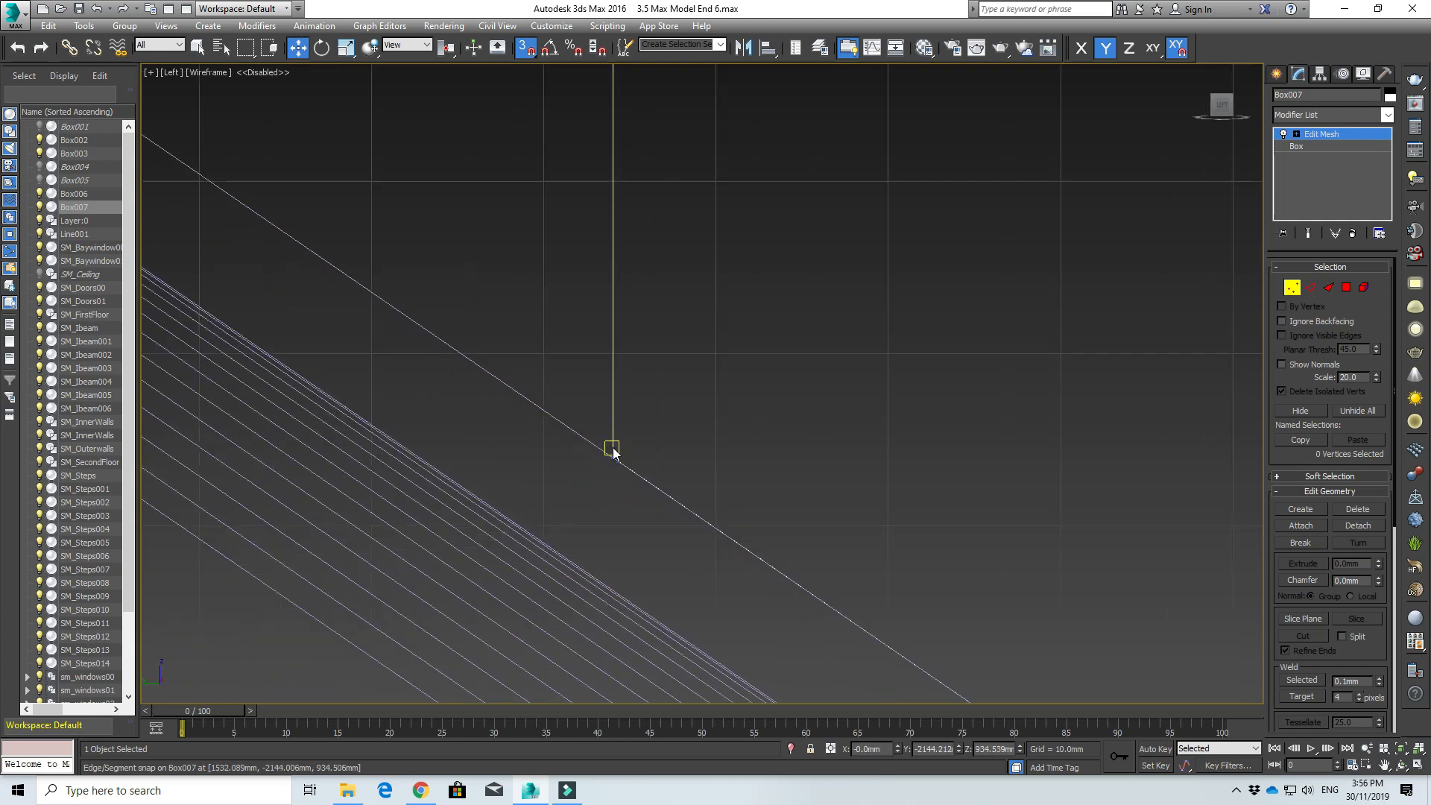
pyautogui.scroll(-3, 698, 382)
pyautogui.scroll(4, 698, 375)
pyautogui.scroll(5, 766, 489)
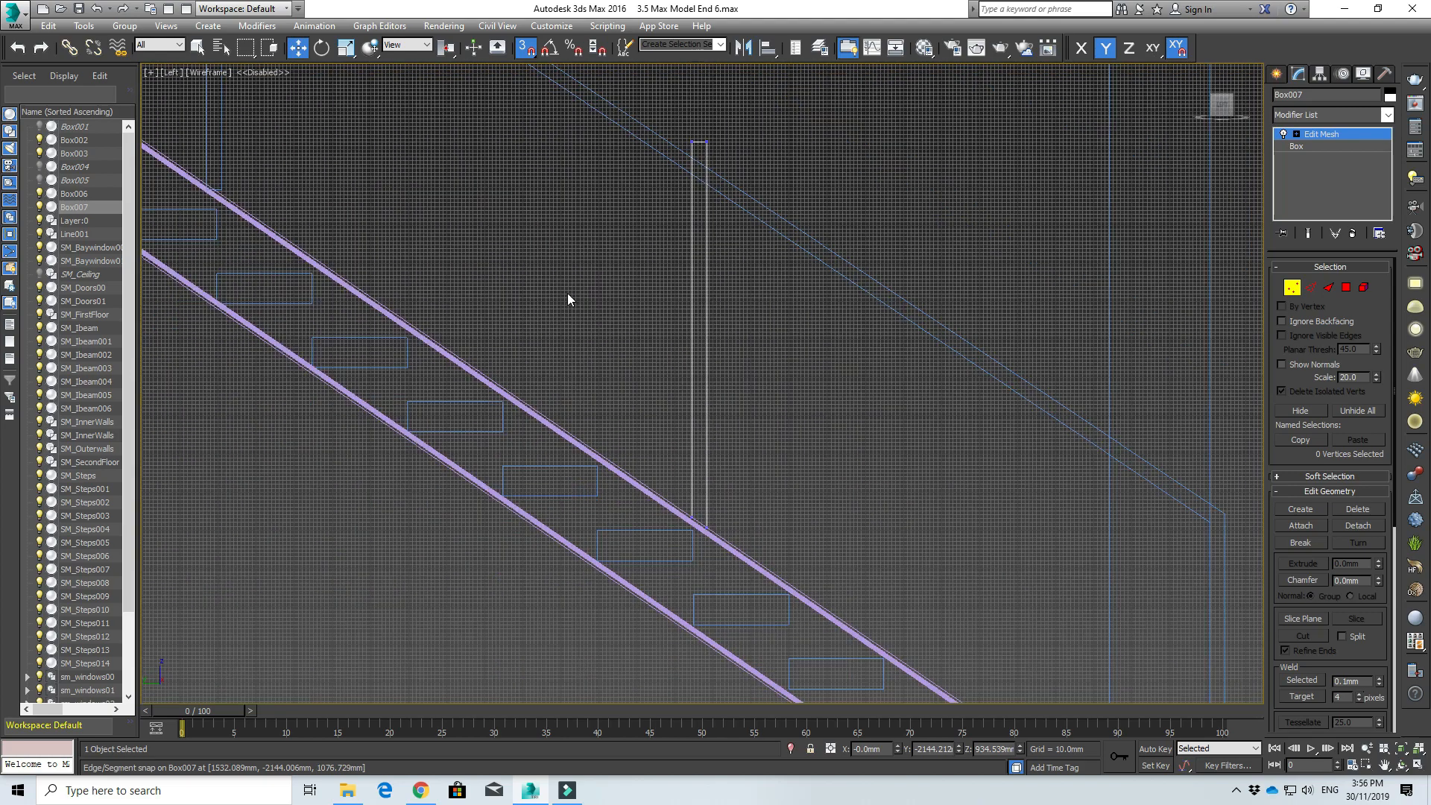
pyautogui.moveTo(568, 299); pyautogui.dragTo(734, 554, button='middle')
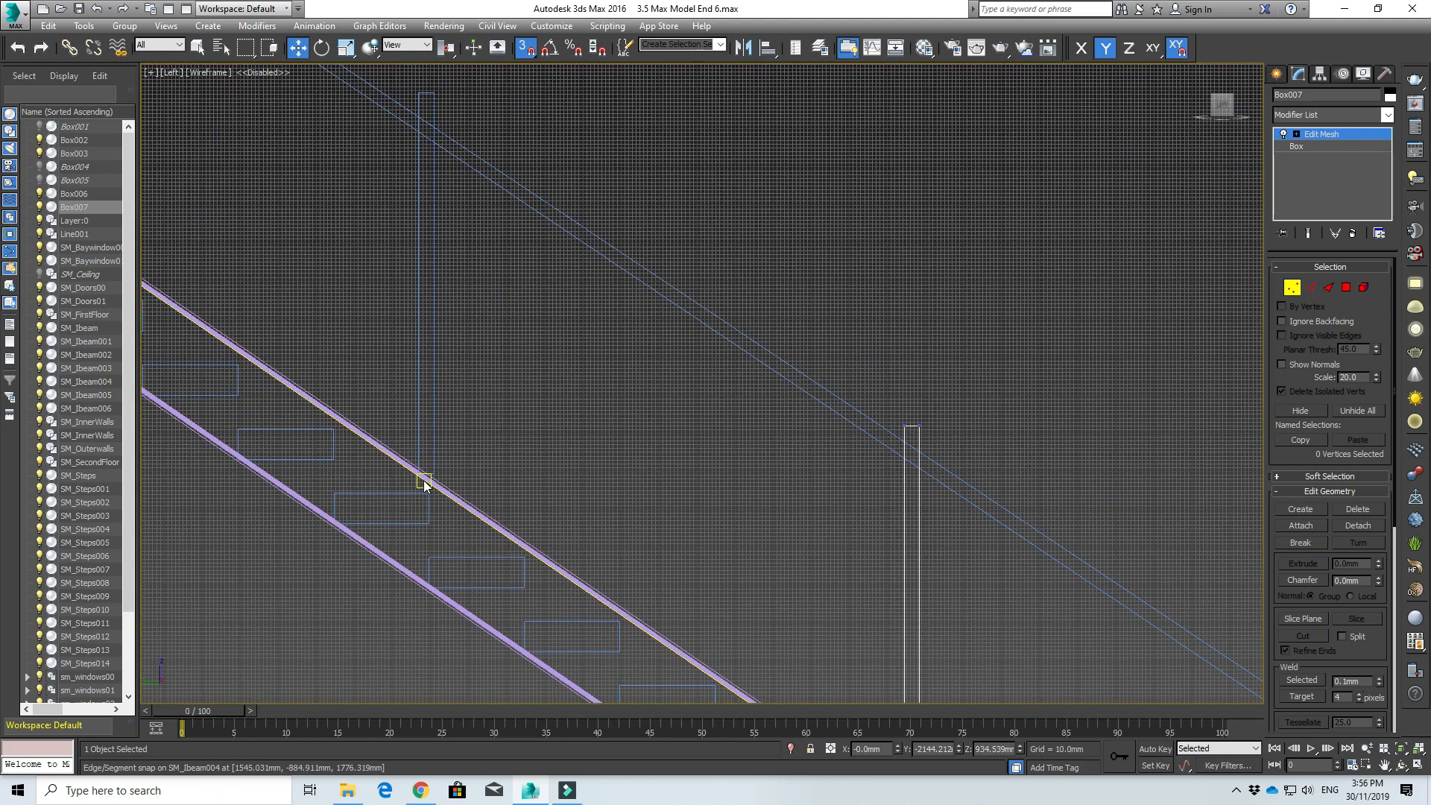
pyautogui.moveTo(905, 574); pyautogui.dragTo(557, 427, button='middle')
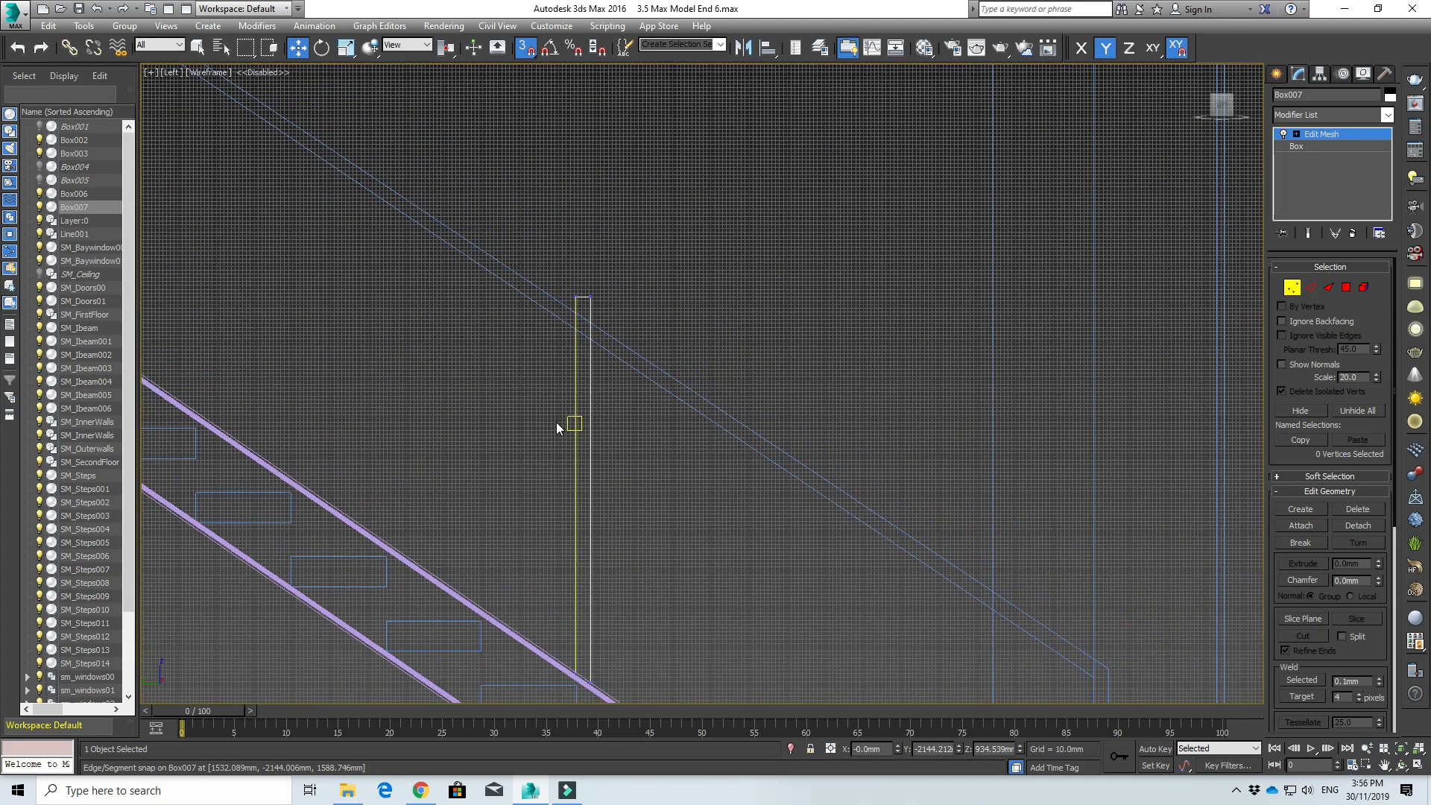
pyautogui.scroll(4, 596, 403)
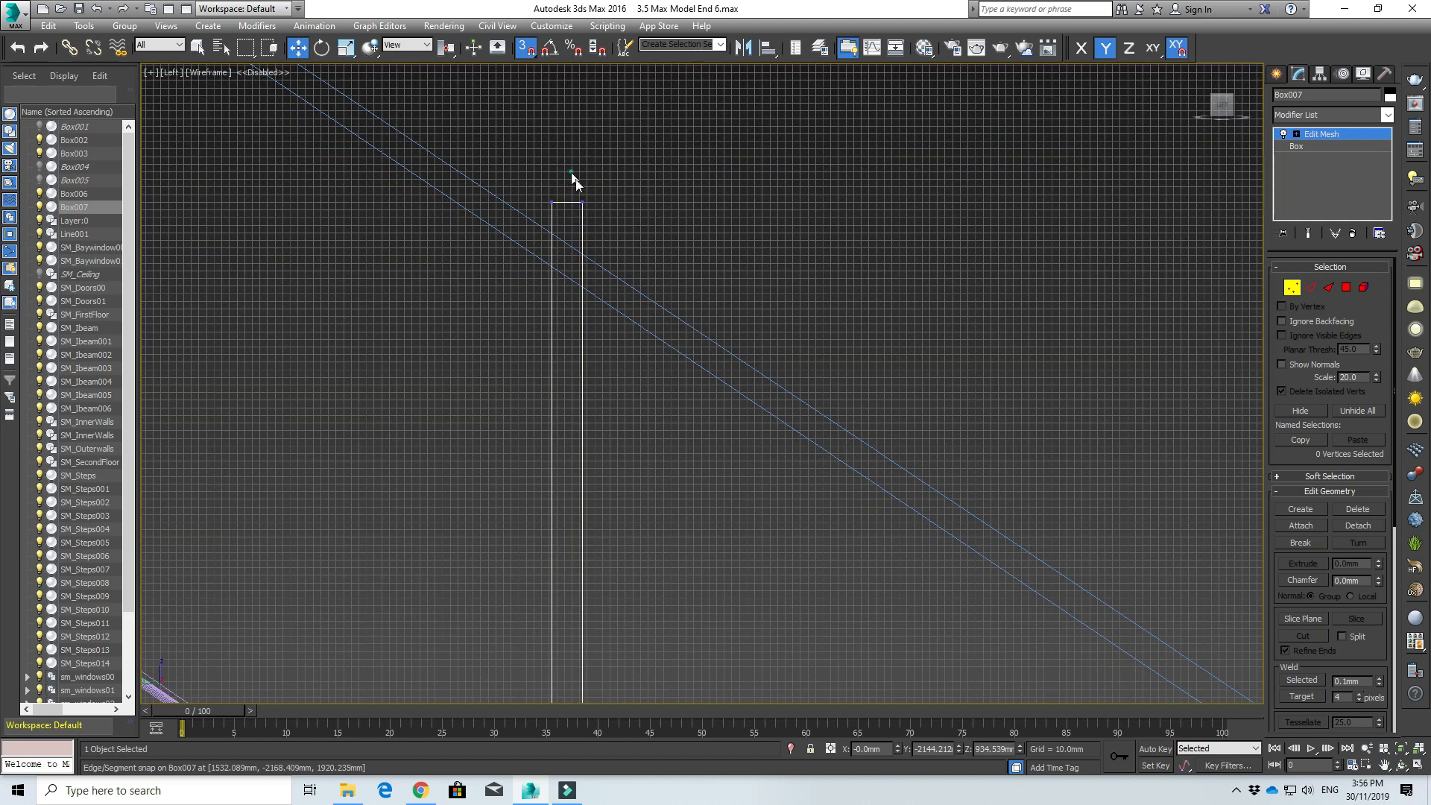
# - Lower the two downhill-side top vertices of the lower stair post vertically, snapping them onto the handrail's lower edge
pyautogui.moveTo(571, 182); pyautogui.dragTo(595, 214)
pyautogui.scroll(4, 605, 229)
pyautogui.moveTo(560, 160); pyautogui.dragTo(559, 351)
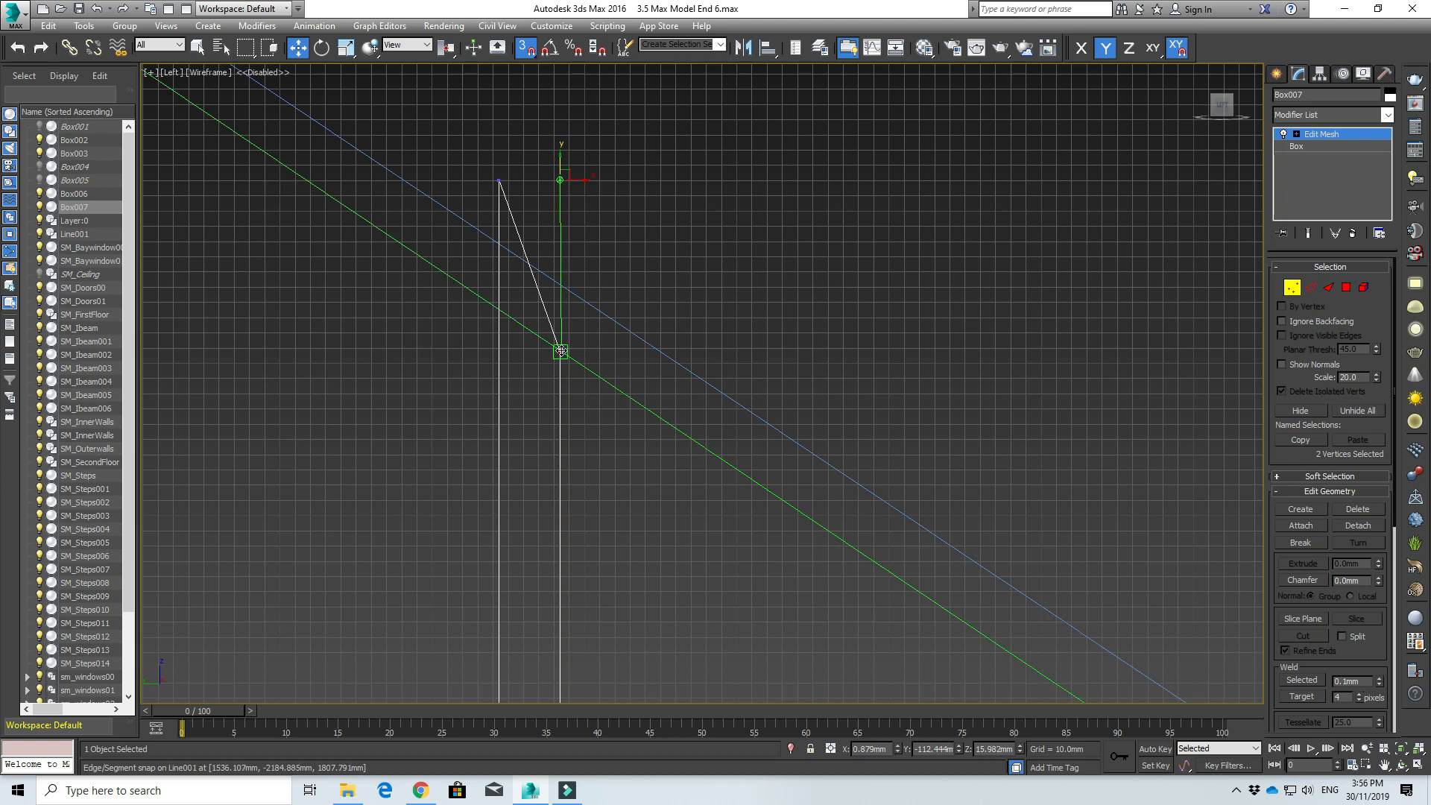
# - Lower the two uphill-side top vertices of the post vertically, snapping them exactly onto the handrail's lower edge
pyautogui.moveTo(531, 213); pyautogui.dragTo(530, 212)
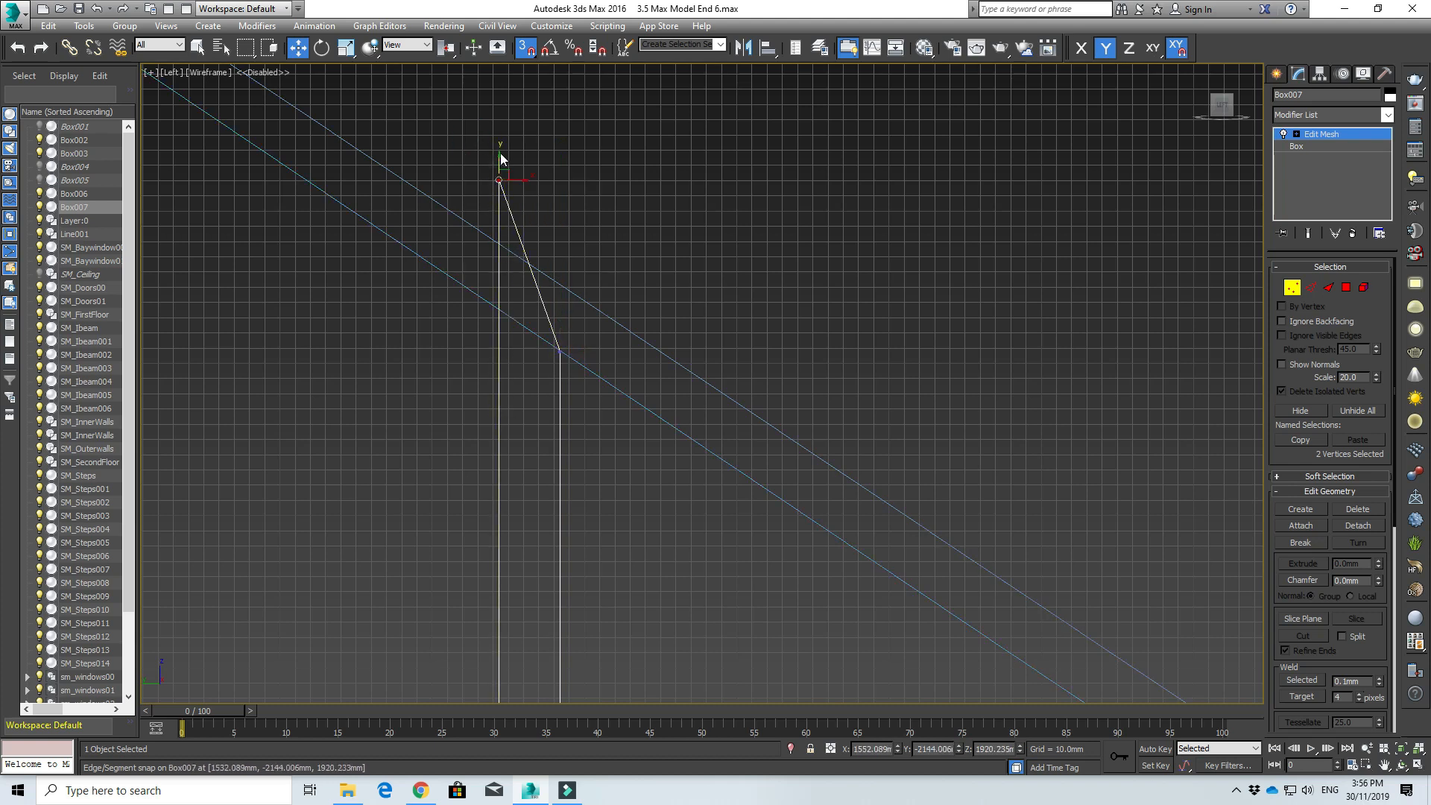
pyautogui.moveTo(498, 154); pyautogui.dragTo(498, 308)
pyautogui.moveTo(497, 309); pyautogui.dragTo(497, 309)
pyautogui.scroll(8, 495, 333)
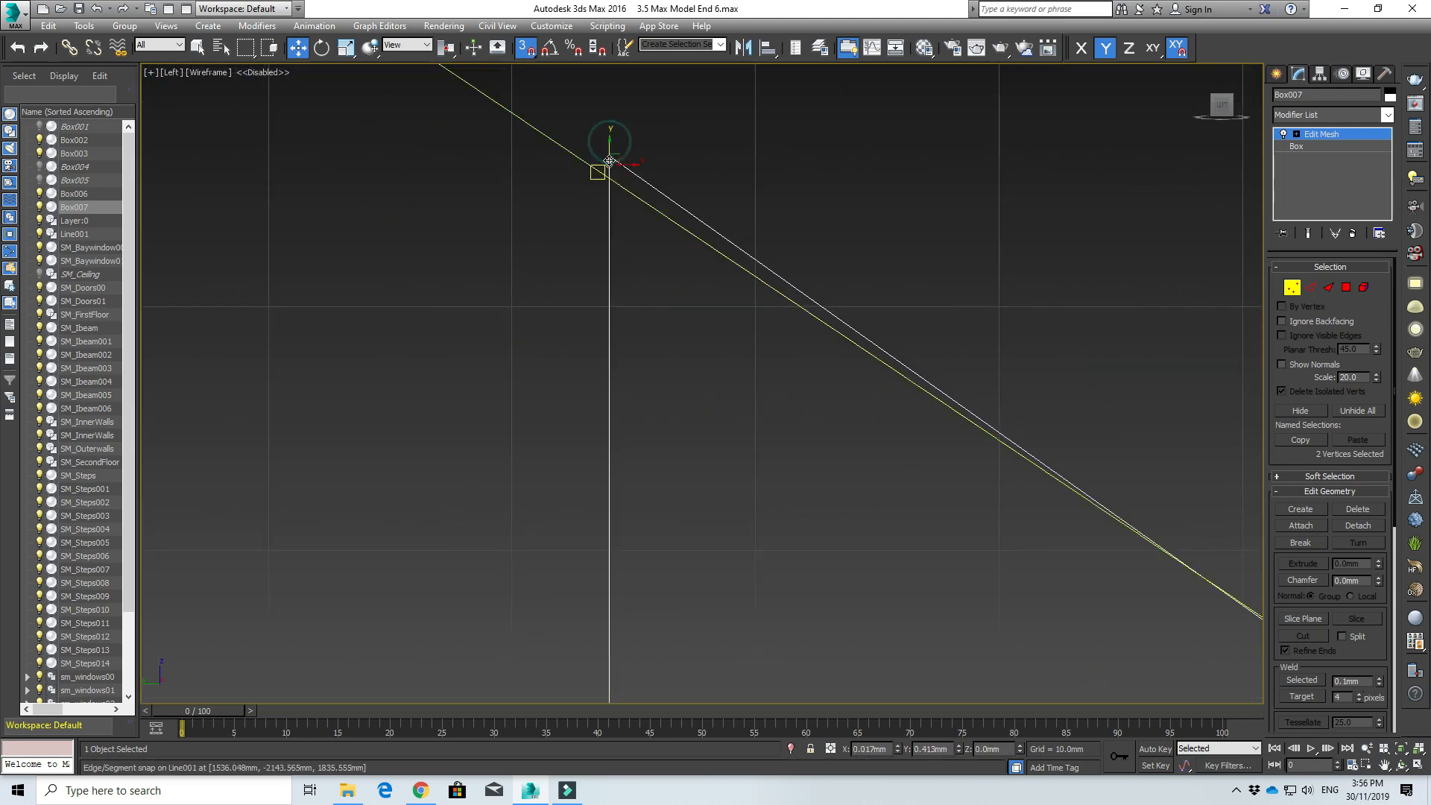
pyautogui.moveTo(609, 164); pyautogui.dragTo(607, 176)
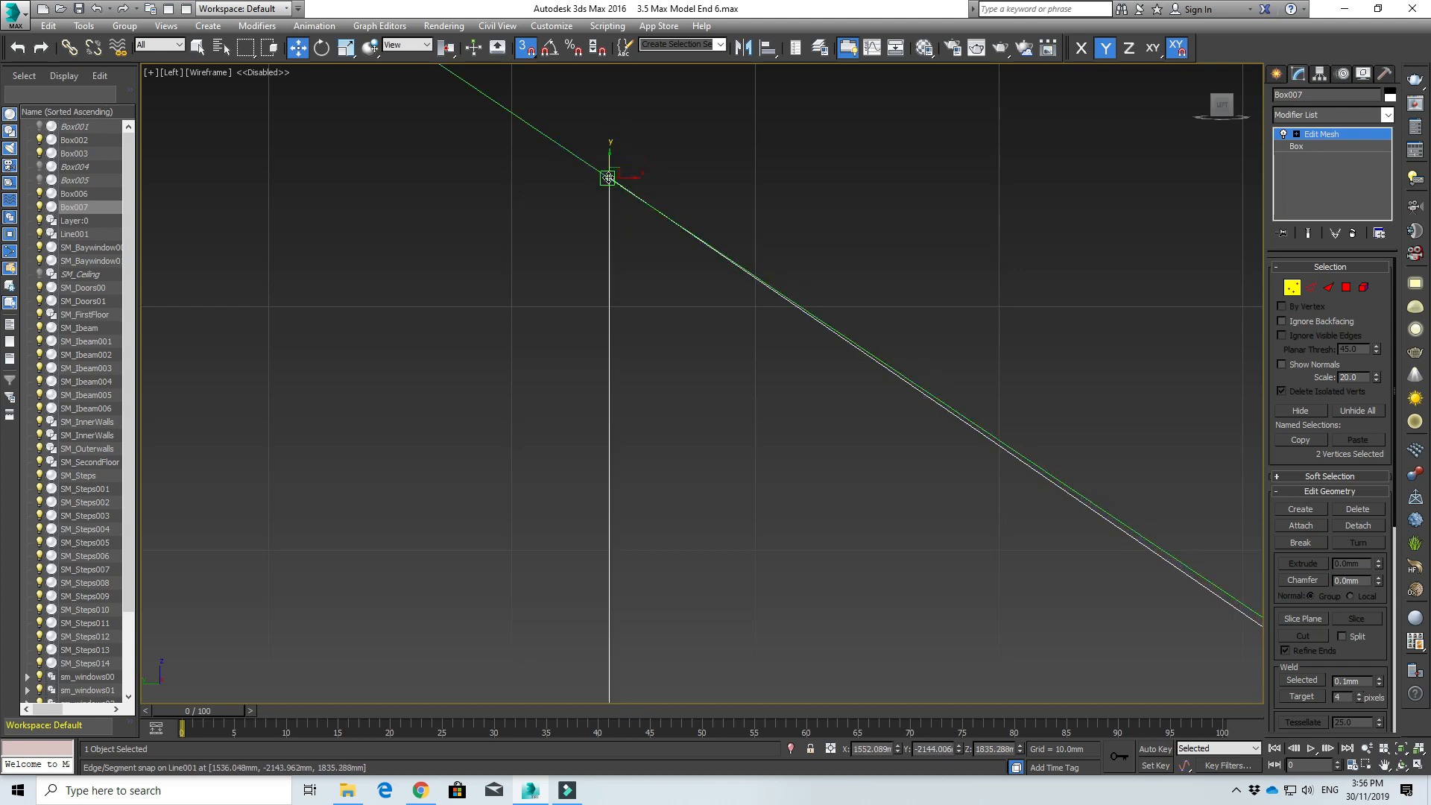
# - Refine the post's two downhill-side top vertices so they meet the handrail's lower edge, and deselect them
pyautogui.scroll(-3, 920, 704)
pyautogui.moveTo(920, 705); pyautogui.dragTo(700, 486, button='middle')
pyautogui.moveTo(687, 351); pyautogui.dragTo(790, 468)
pyautogui.scroll(5, 790, 468)
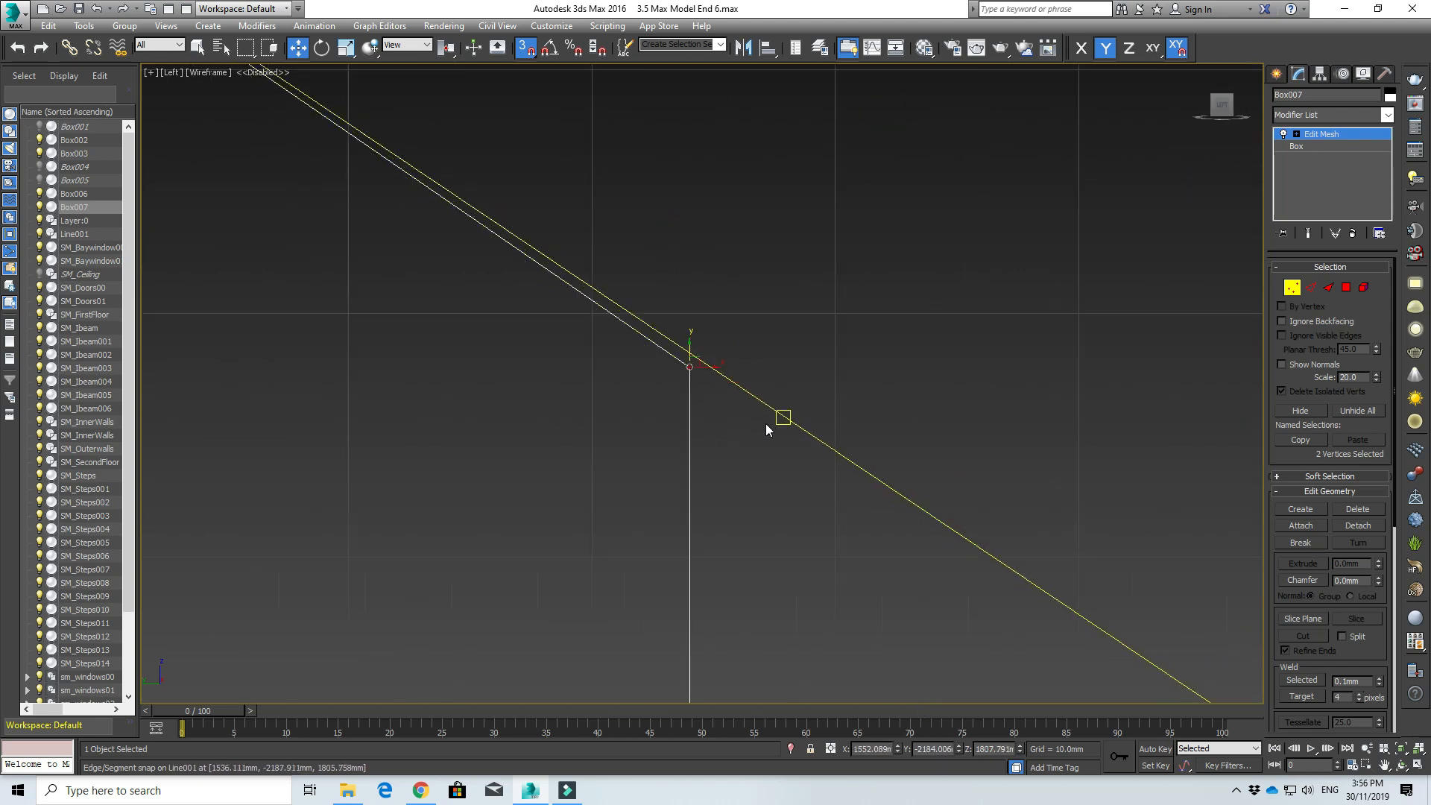
pyautogui.moveTo(623, 294); pyautogui.dragTo(608, 278)
pyautogui.click(578, 310)
pyautogui.scroll(5, 569, 313)
pyautogui.scroll(-6, 597, 369)
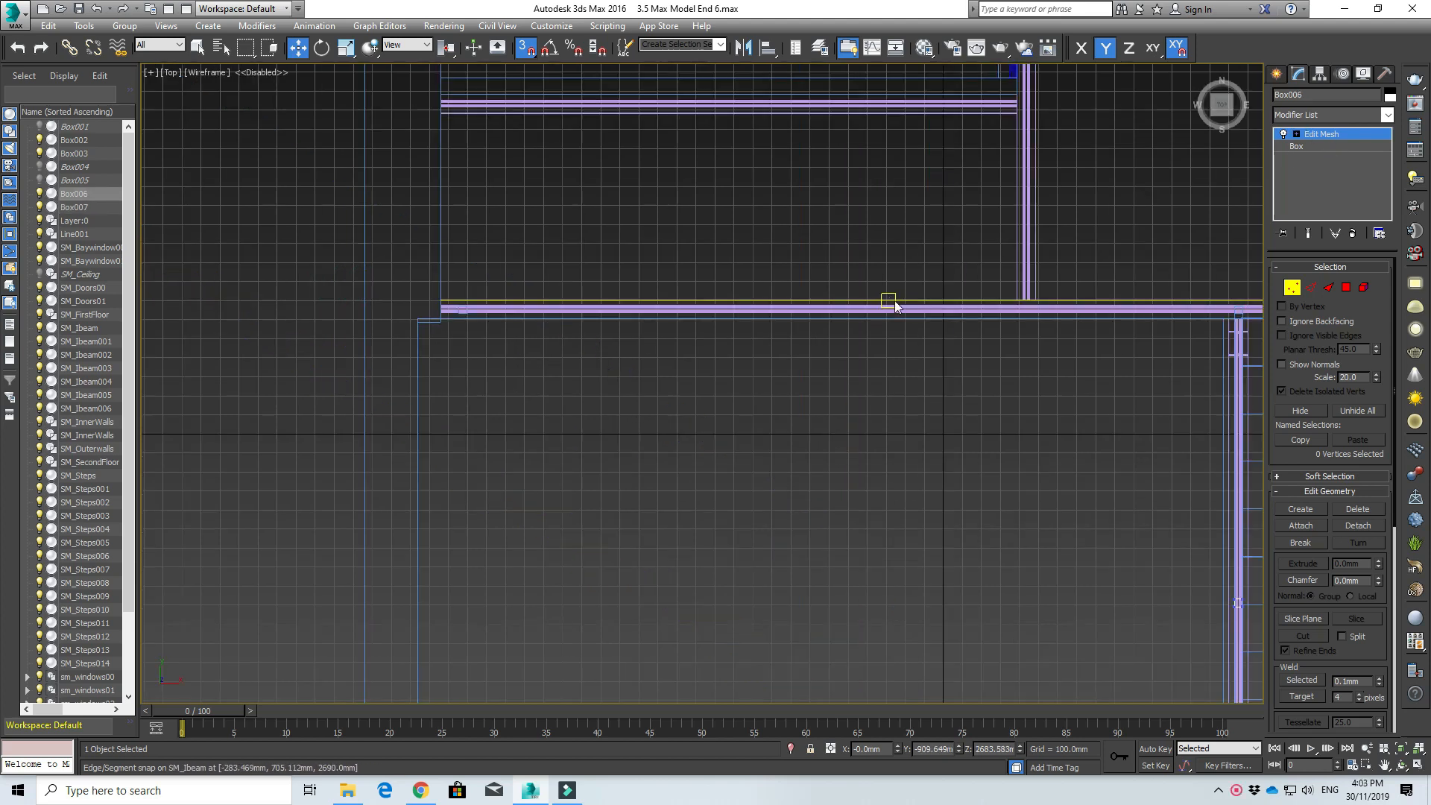
# - Leave vertex editing and select the upper-floor post at the head of the stair together with the sloping handrail
pyautogui.scroll(-2, 984, 406)
pyautogui.moveTo(984, 406); pyautogui.dragTo(679, 372, button='middle')
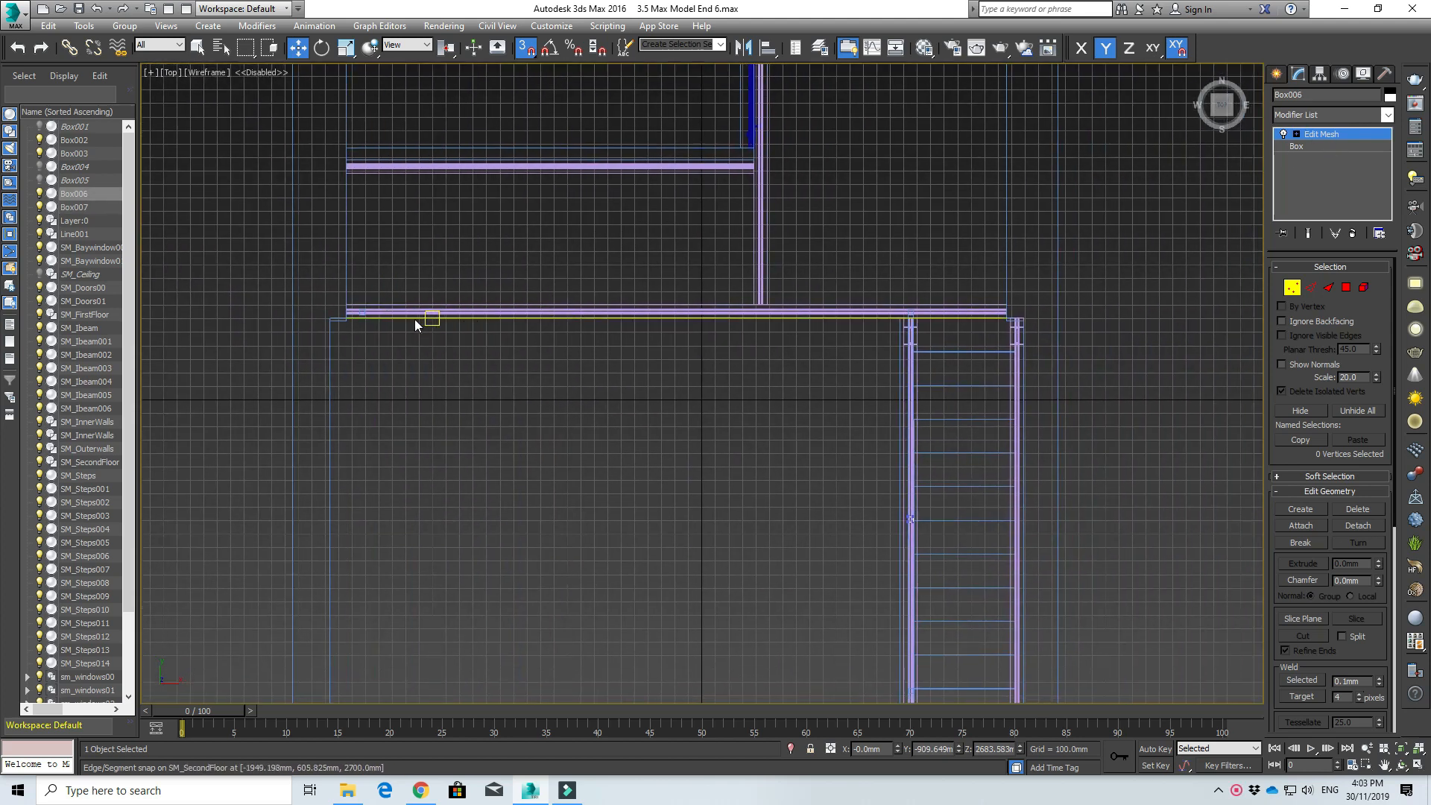
pyautogui.scroll(4, 424, 321)
pyautogui.keyDown('alt'); pyautogui.moveTo(425, 340); pyautogui.dragTo(343, 144, button='middle'); pyautogui.keyUp('alt')
pyautogui.moveTo(1206, 140)
pyautogui.keyDown('alt'); pyautogui.mouseDown(button='middle')
pyautogui.moveTo(1111, 212)
pyautogui.moveTo(847, 267)
pyautogui.mouseUp(button='middle'); pyautogui.keyUp('alt')
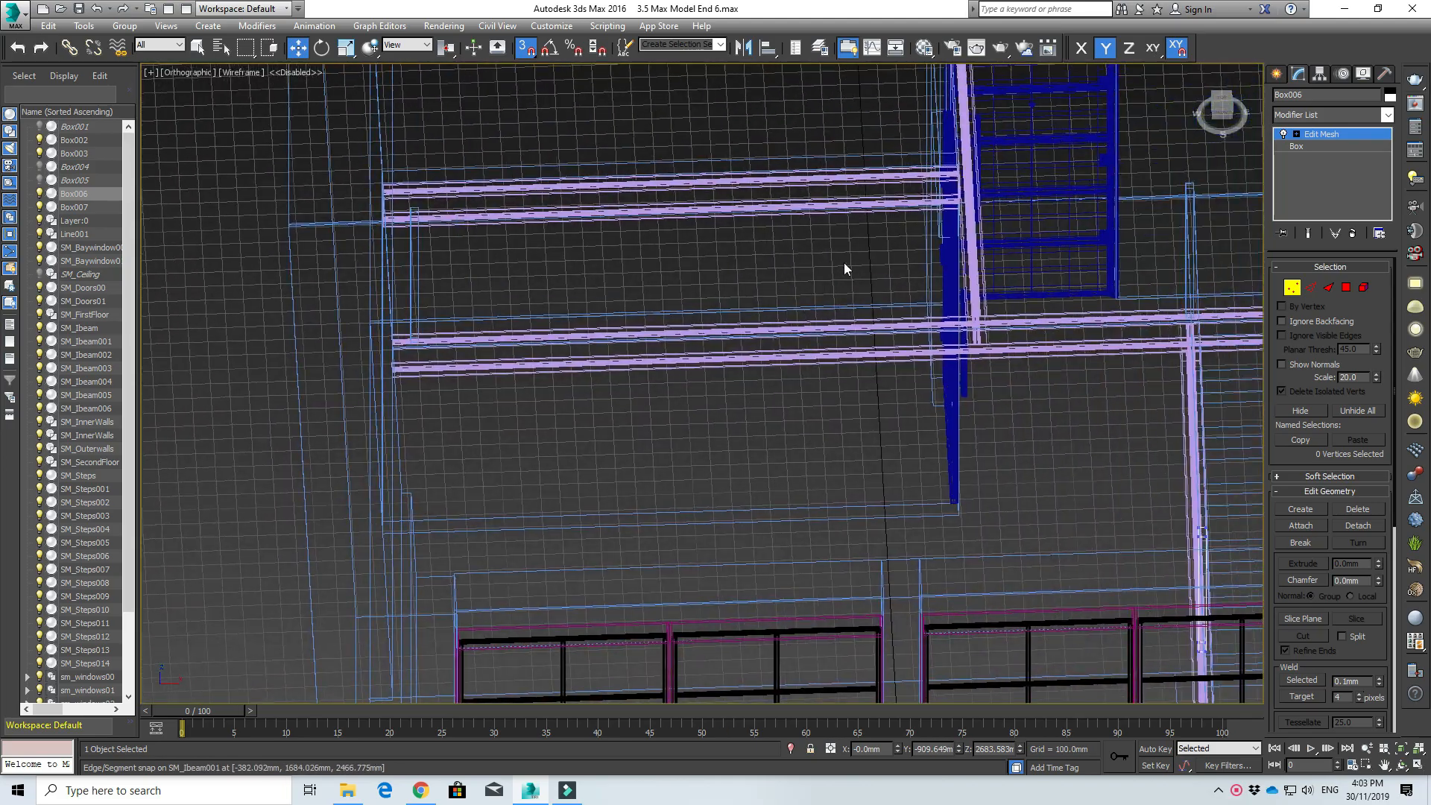
pyautogui.moveTo(524, 328)
pyautogui.mouseDown(button='middle')
pyautogui.moveTo(450, 343)
pyautogui.moveTo(460, 351)
pyautogui.mouseUp(button='middle')
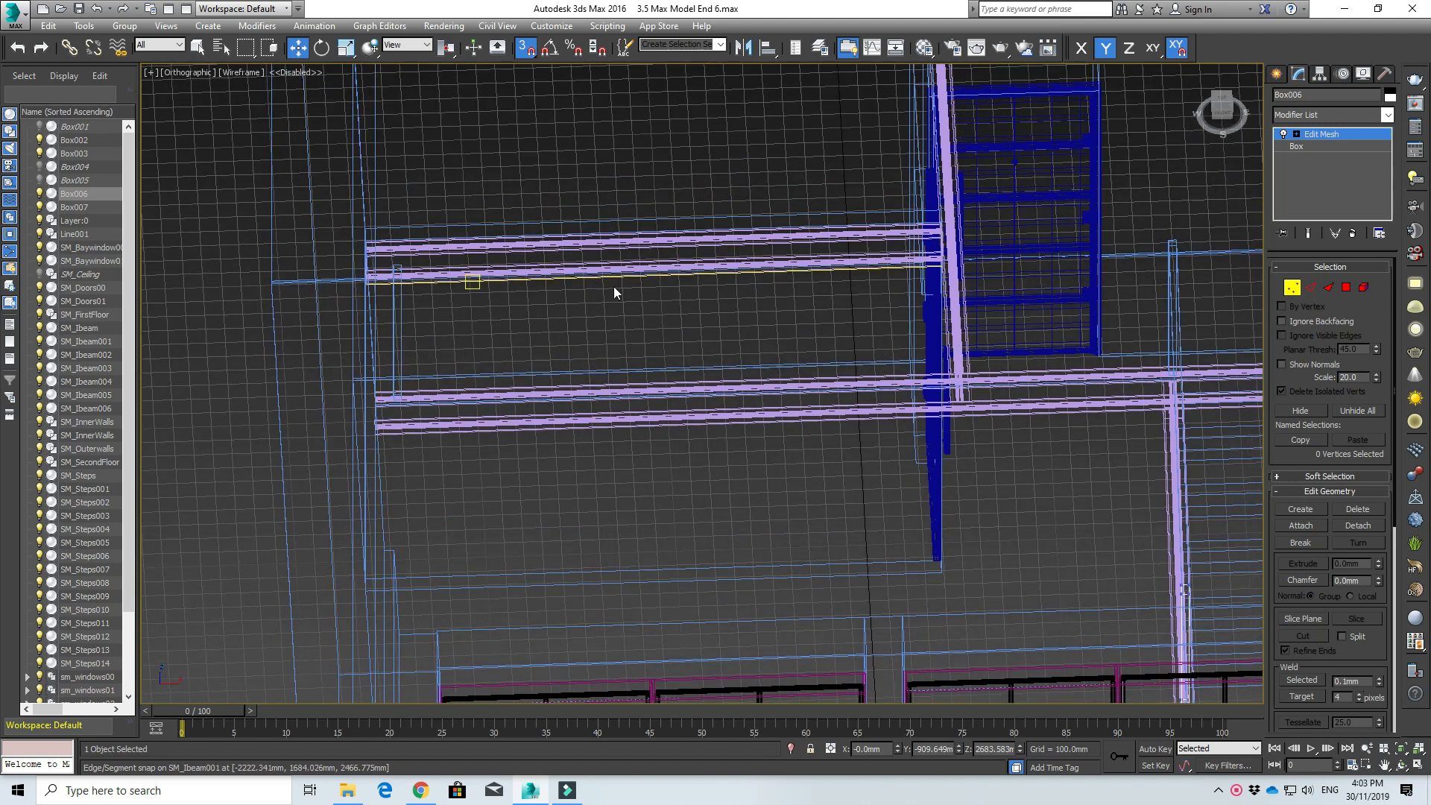
pyautogui.click(1276, 74)
pyautogui.click(403, 319)
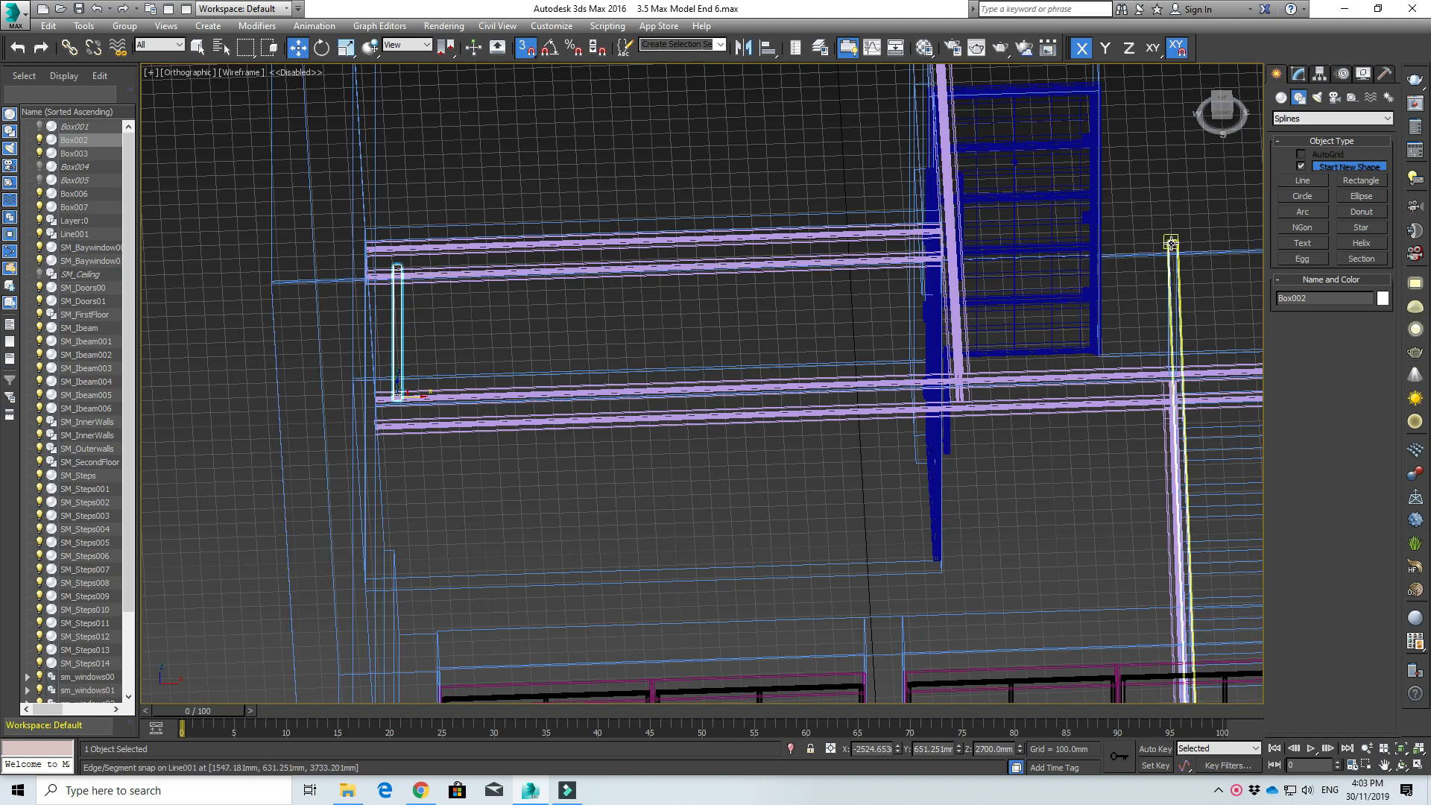
pyautogui.keyDown('ctrl'); pyautogui.click(1173, 251); pyautogui.keyUp('ctrl')
pyautogui.scroll(3, 1199, 254)
pyautogui.scroll(2, 1201, 267)
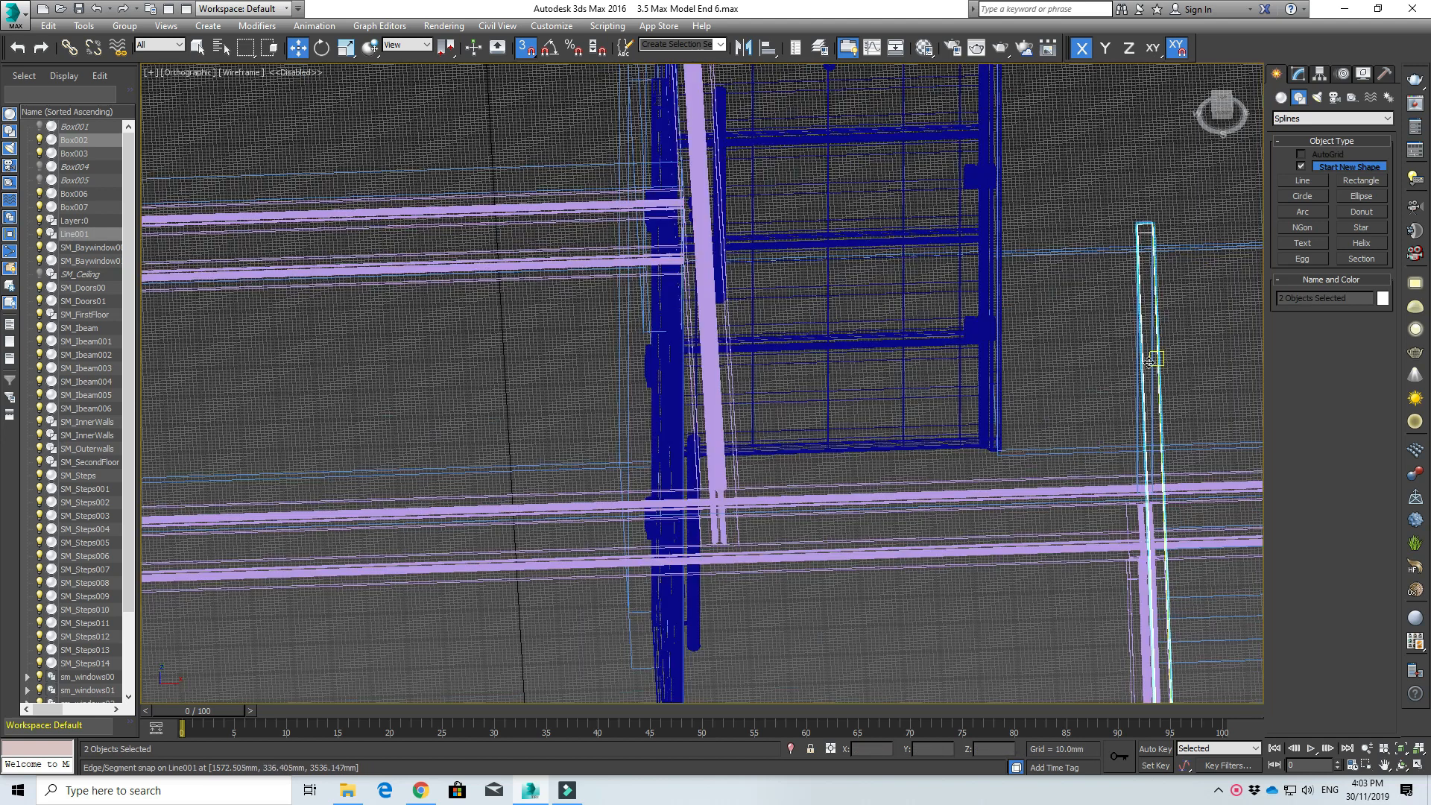
pyautogui.click(1134, 410)
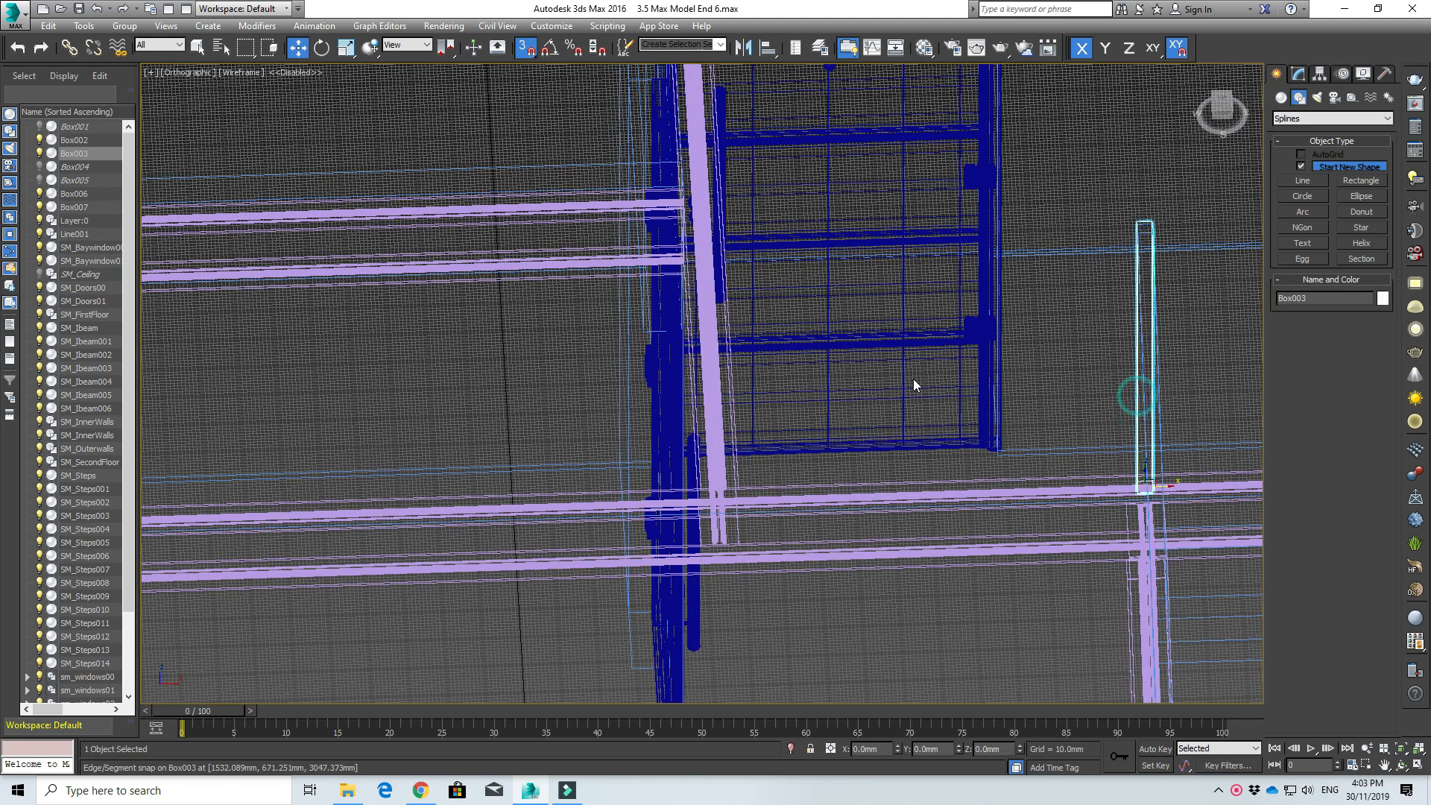
pyautogui.keyDown('ctrl'); pyautogui.click(1160, 345); pyautogui.keyUp('ctrl')
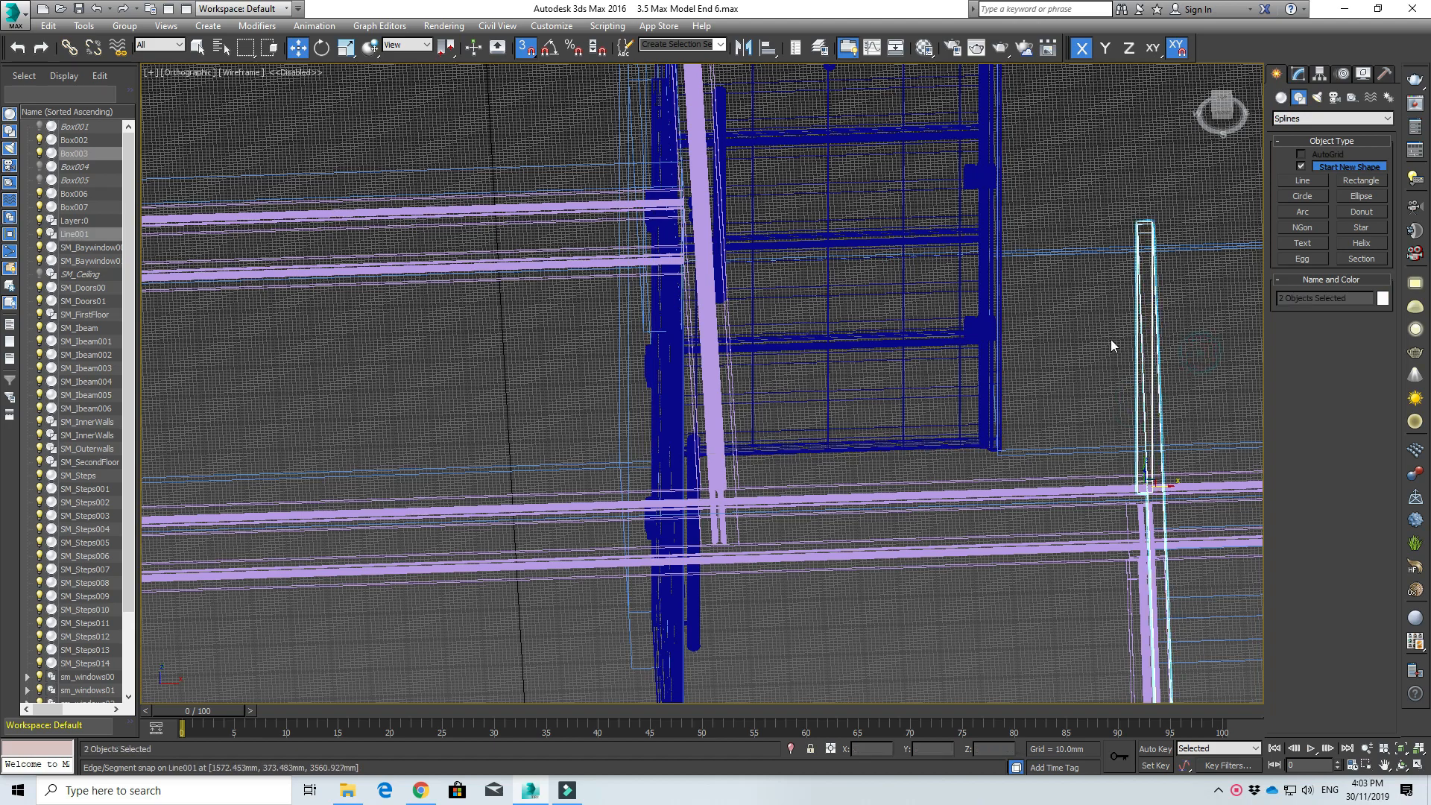
# - Unhide the hidden objects Box001, Box004 and Box005
pyautogui.scroll(-2, 581, 381)
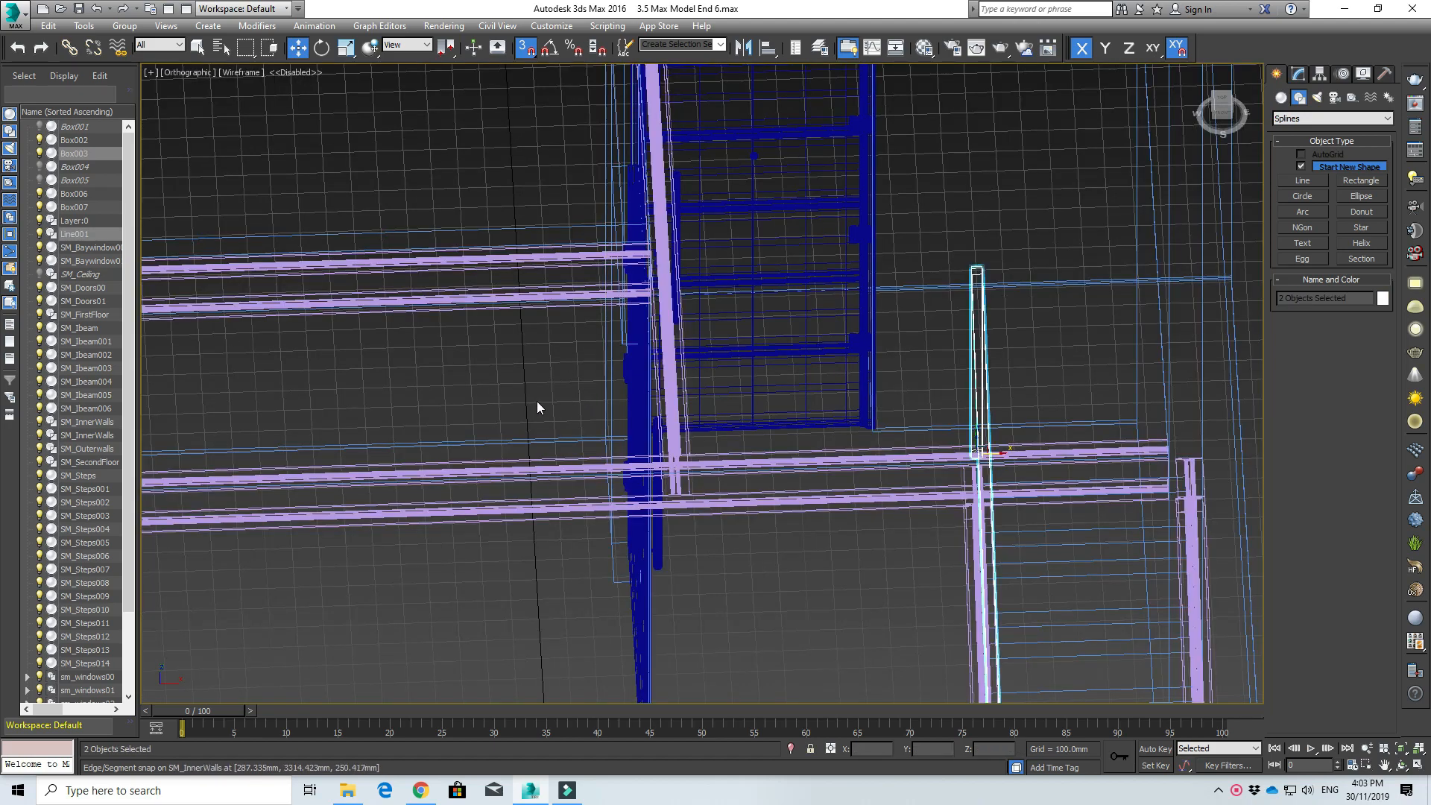
pyautogui.keyDown('alt'); pyautogui.moveTo(538, 404); pyautogui.dragTo(614, 423, button='middle'); pyautogui.keyUp('alt')
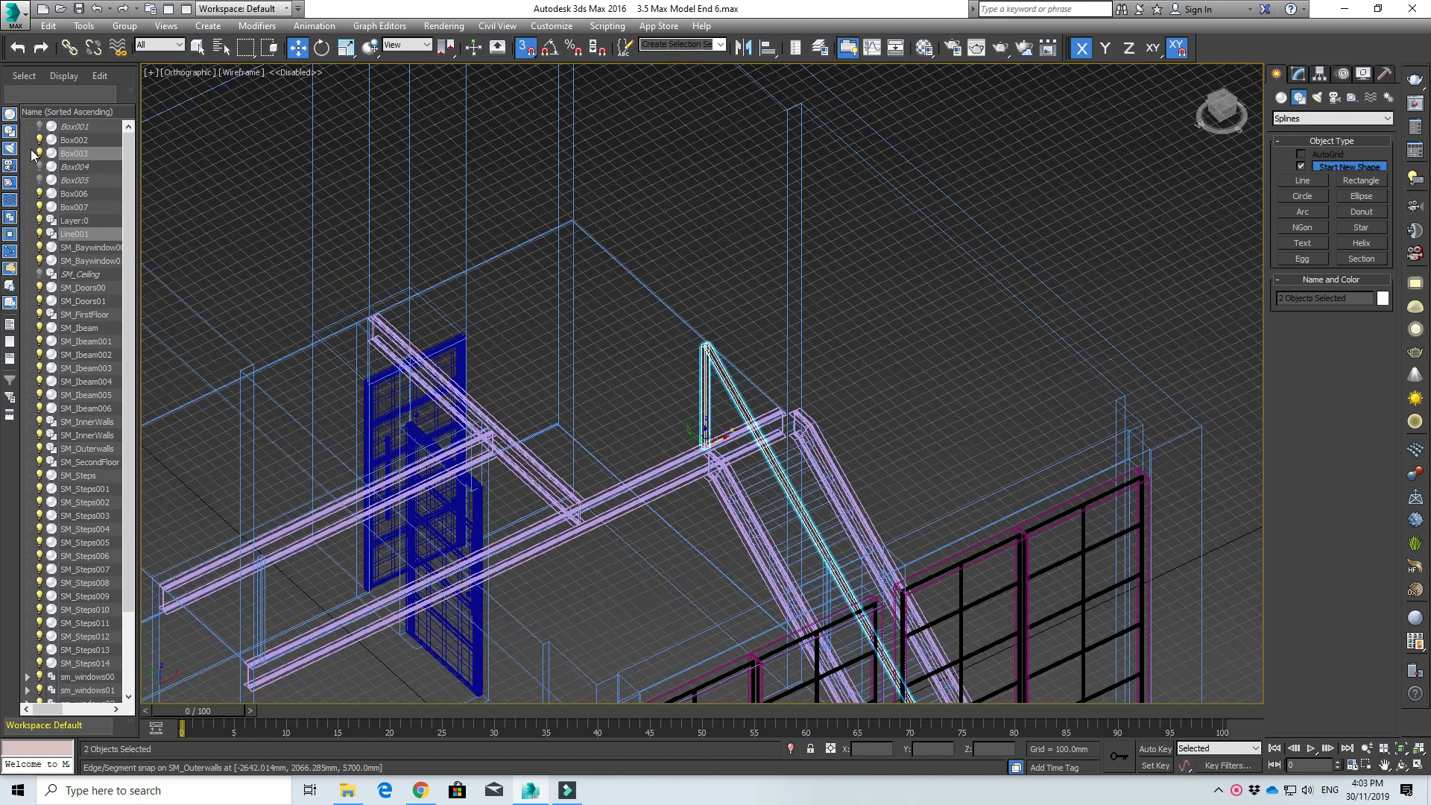
pyautogui.click(41, 126)
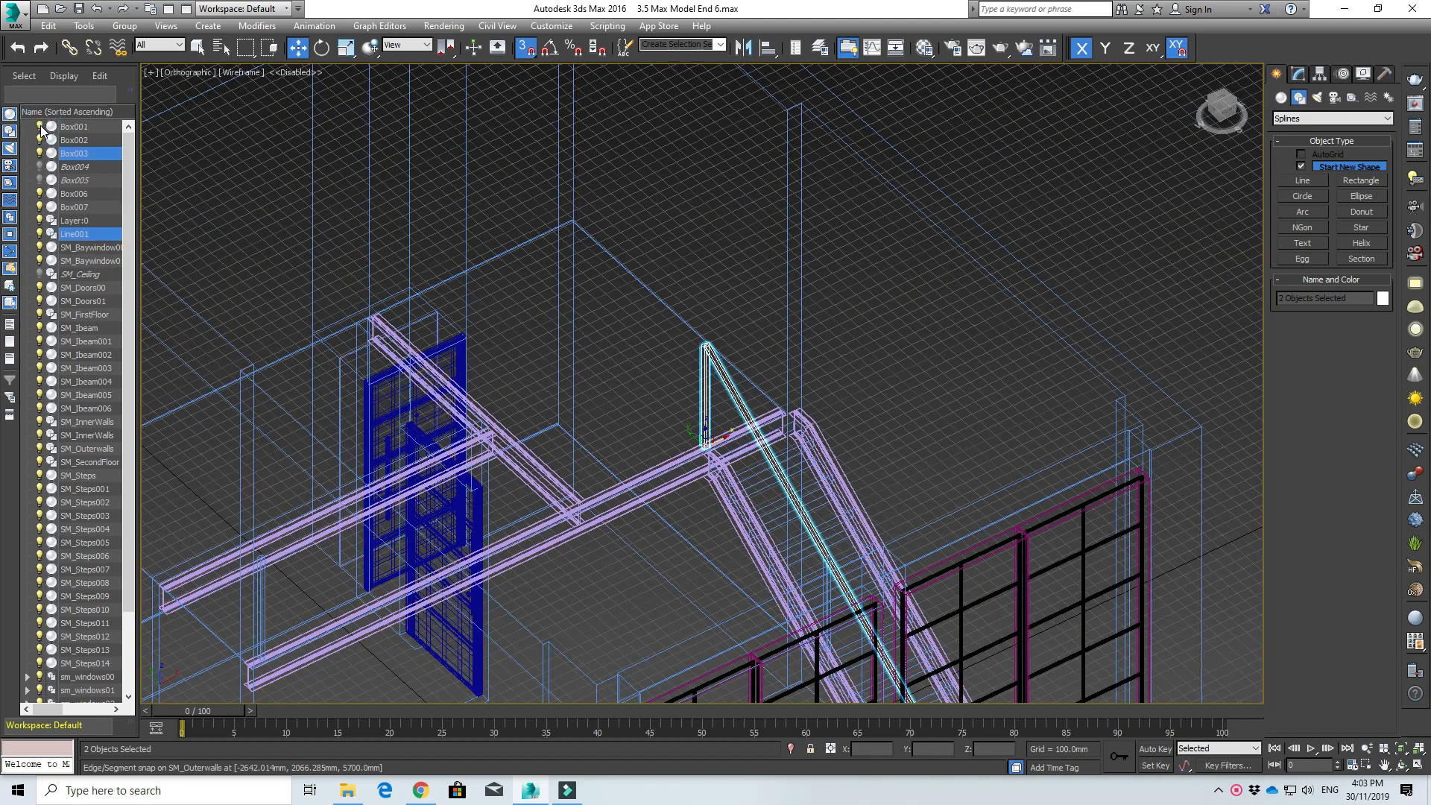
pyautogui.click(39, 167)
pyautogui.click(40, 180)
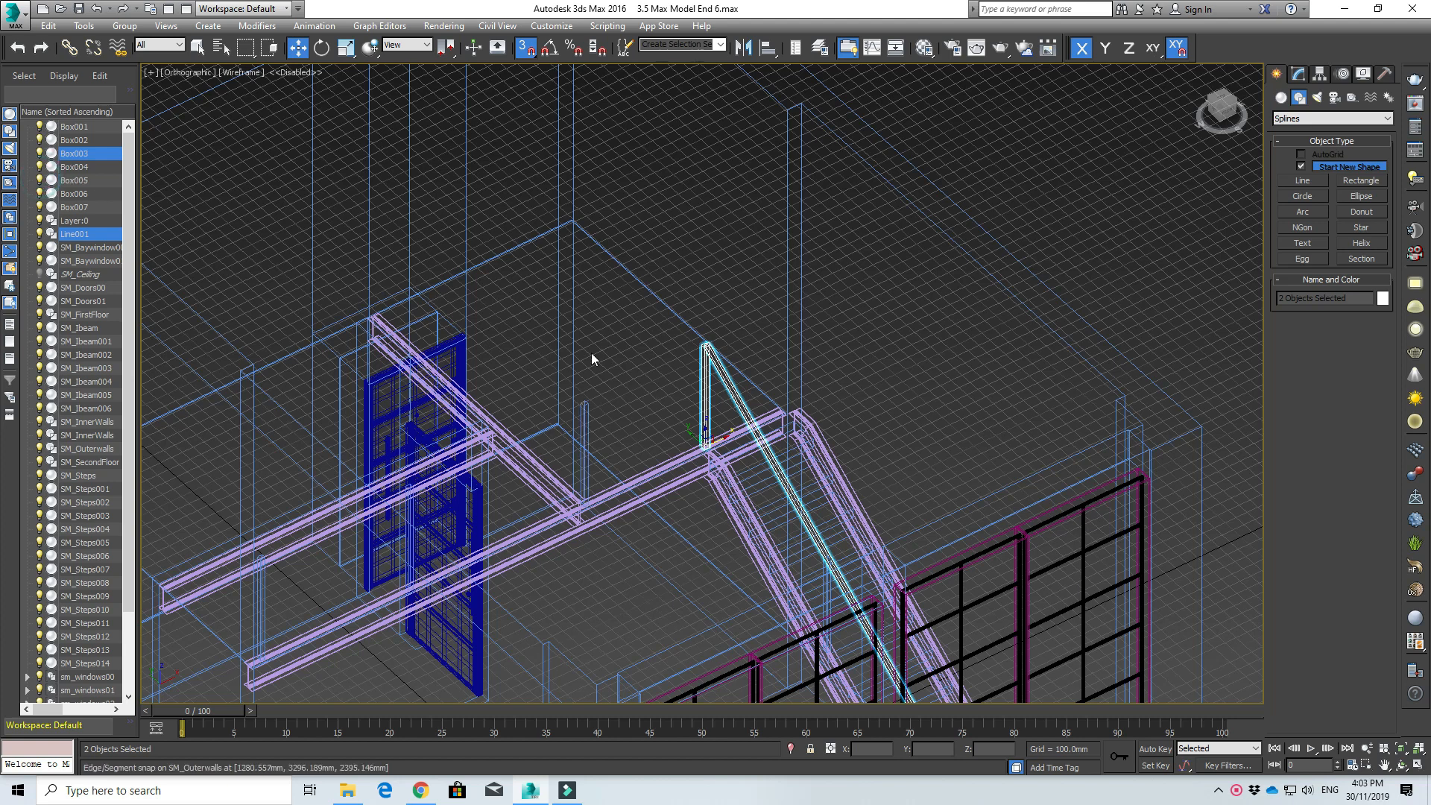
# - Add the three other upper-floor railing posts to the selection and isolate the four posts and the handrail
pyautogui.keyDown('ctrl'); pyautogui.click(584, 403); pyautogui.keyUp('ctrl')
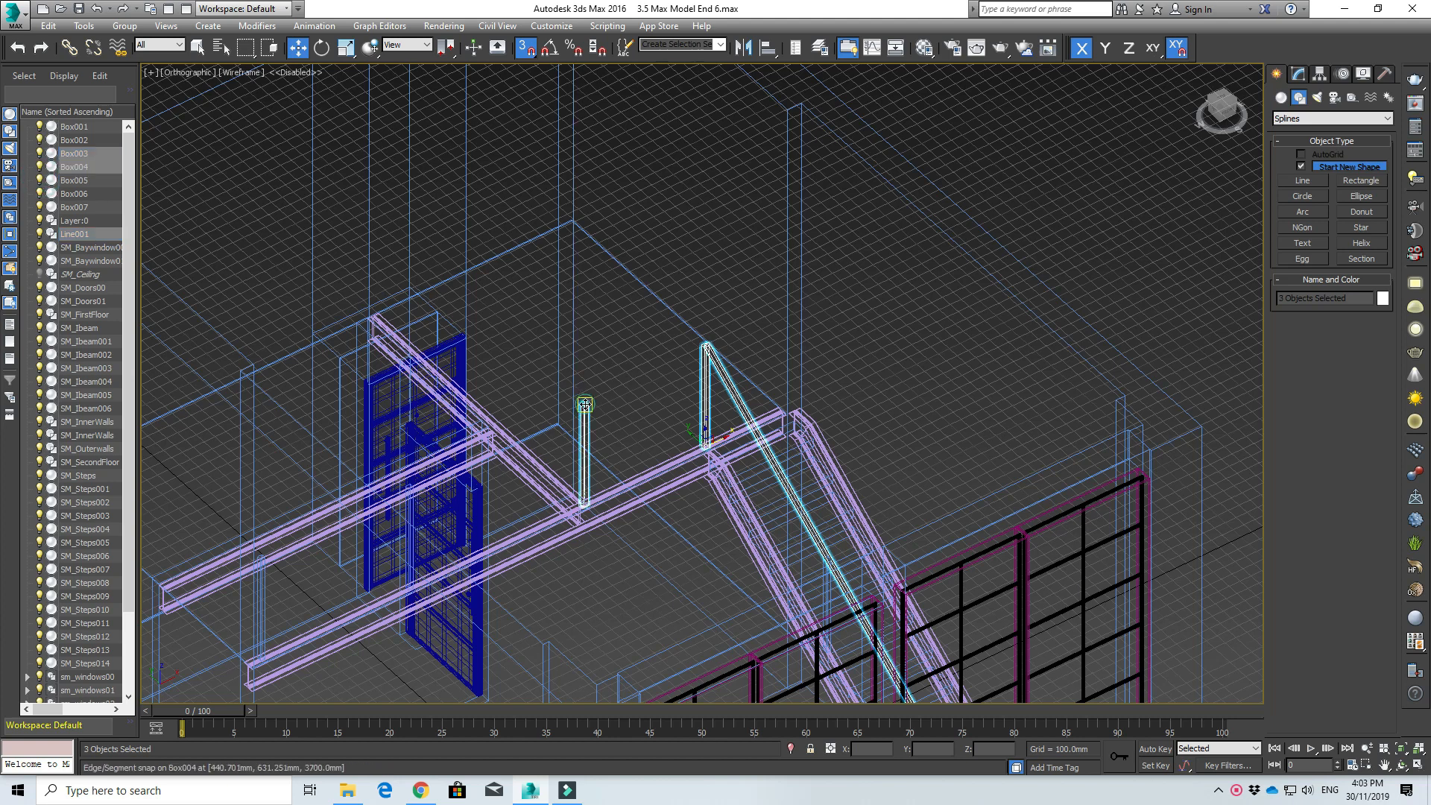
pyautogui.keyDown('ctrl'); pyautogui.click(412, 498); pyautogui.keyUp('ctrl')
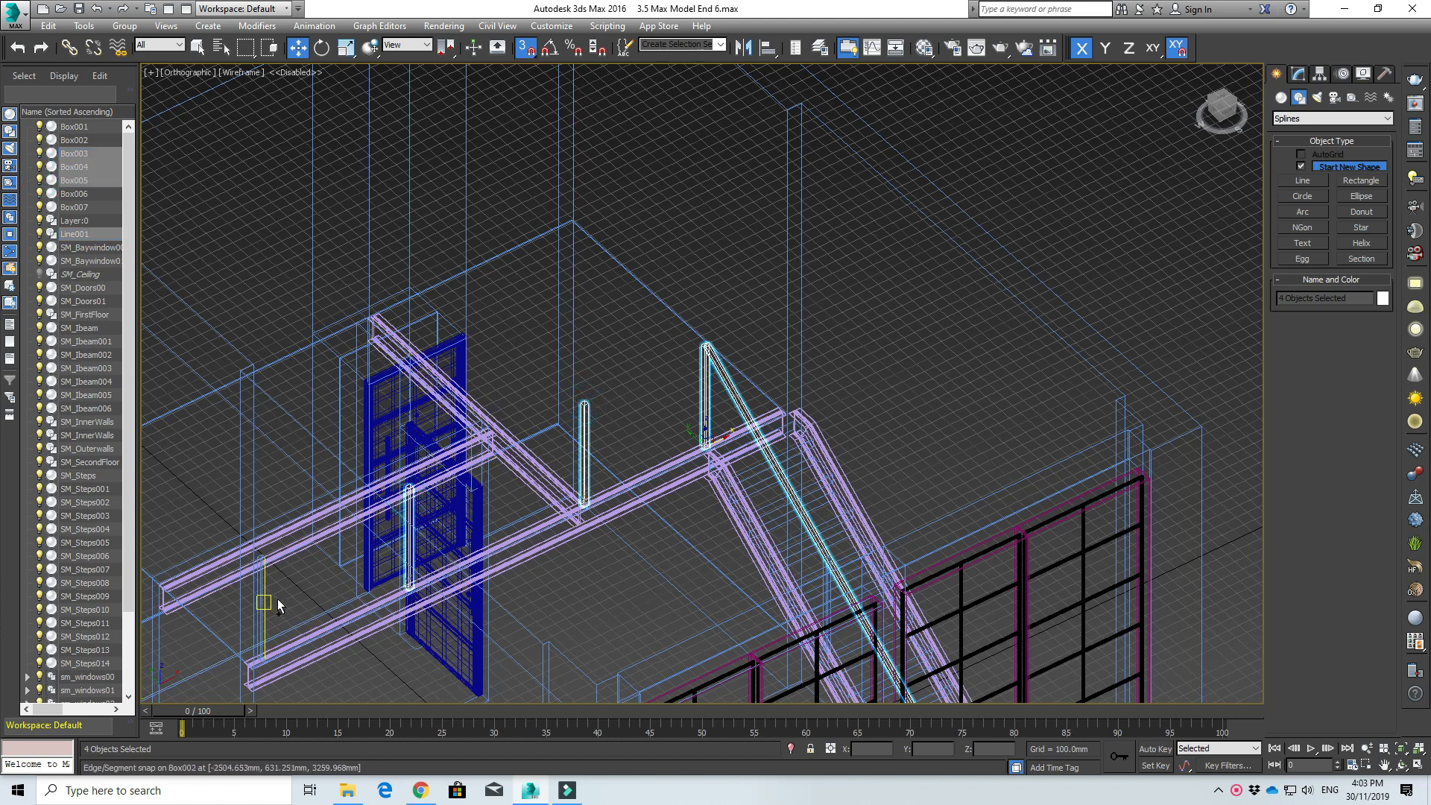
pyautogui.keyDown('ctrl'); pyautogui.click(263, 582); pyautogui.keyUp('ctrl')
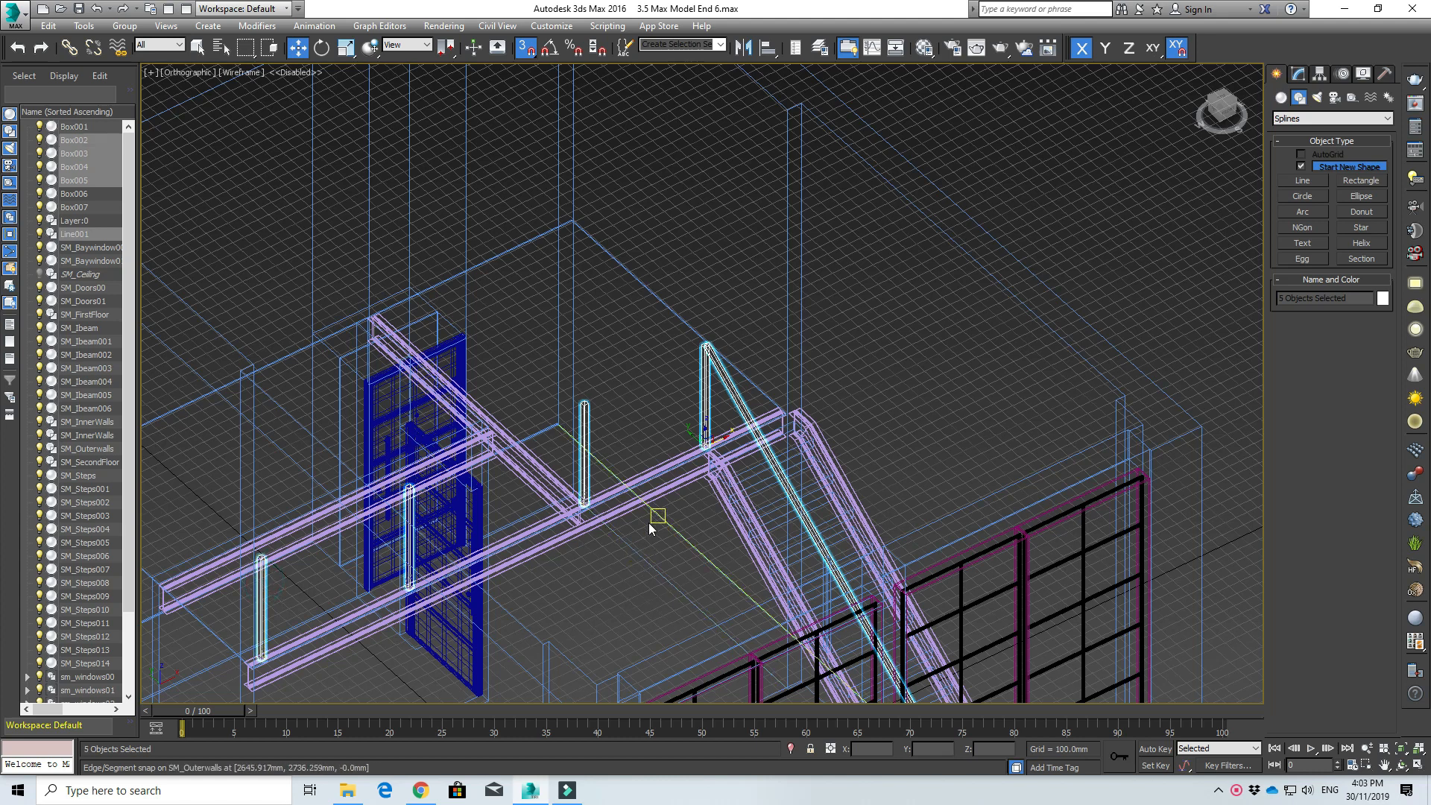
pyautogui.rightClick(580, 411)
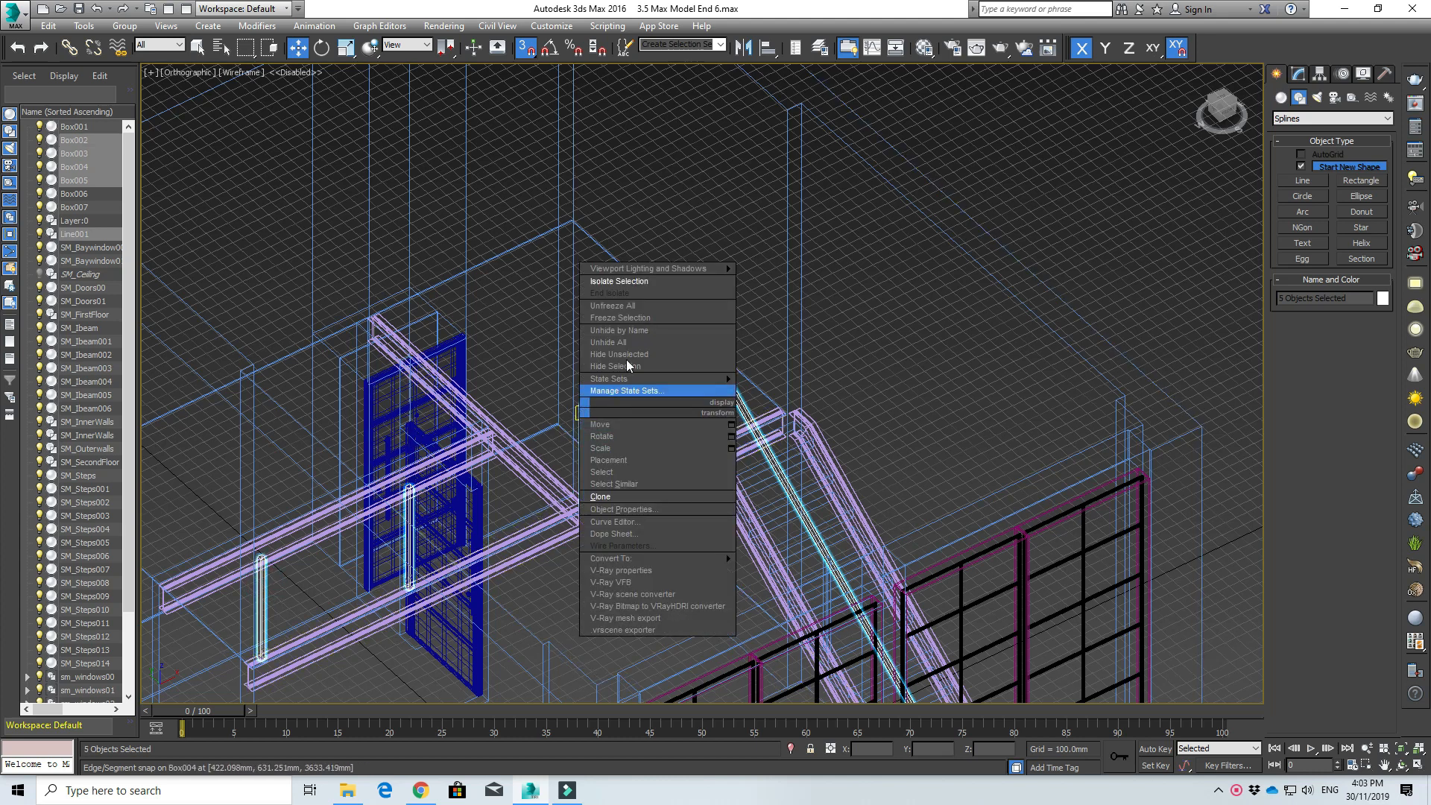
pyautogui.click(624, 283)
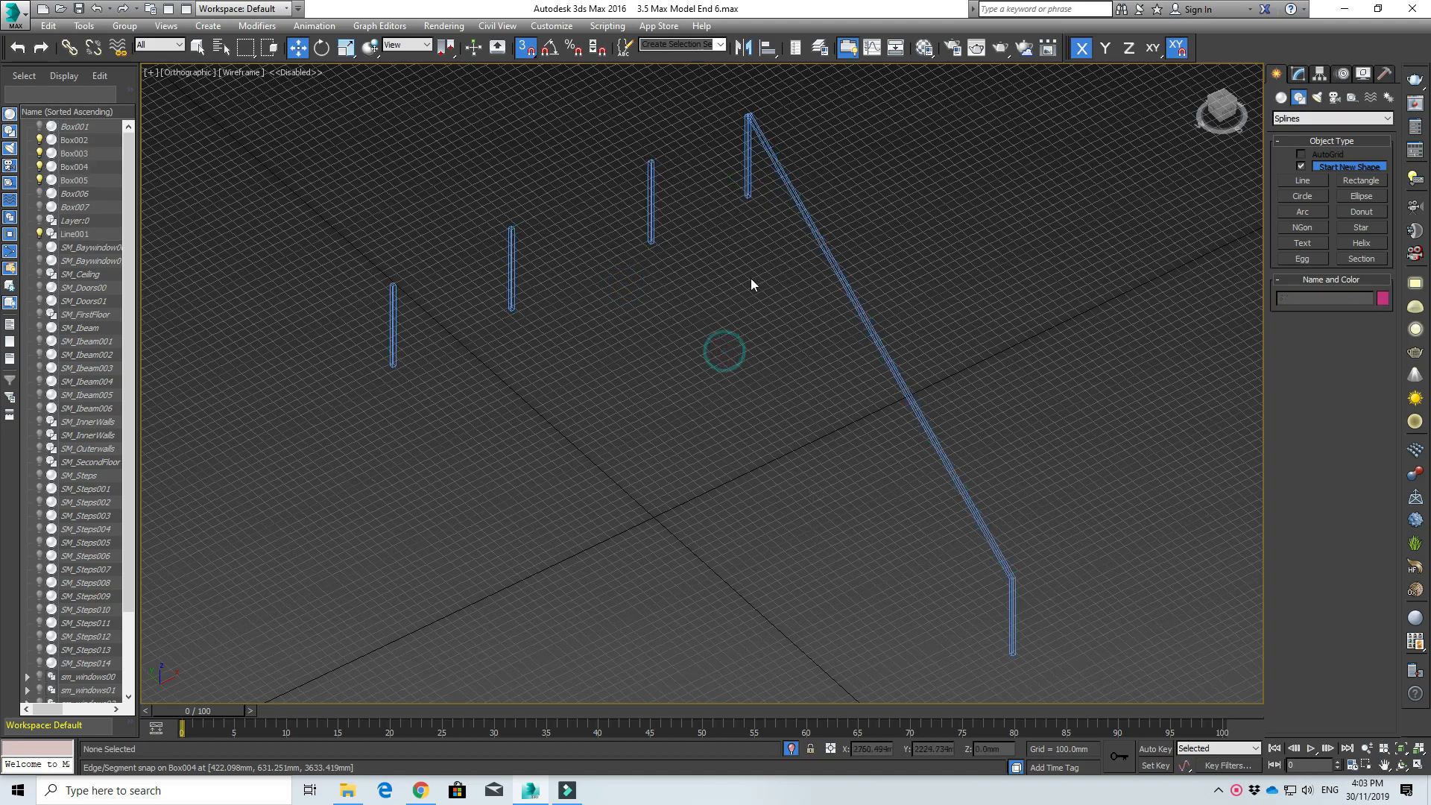
# - Show SM_Outerwalls alongside the isolated railing parts and switch to the Top view
pyautogui.keyDown('alt'); pyautogui.moveTo(632, 339); pyautogui.dragTo(759, 301, button='middle'); pyautogui.keyUp('alt')
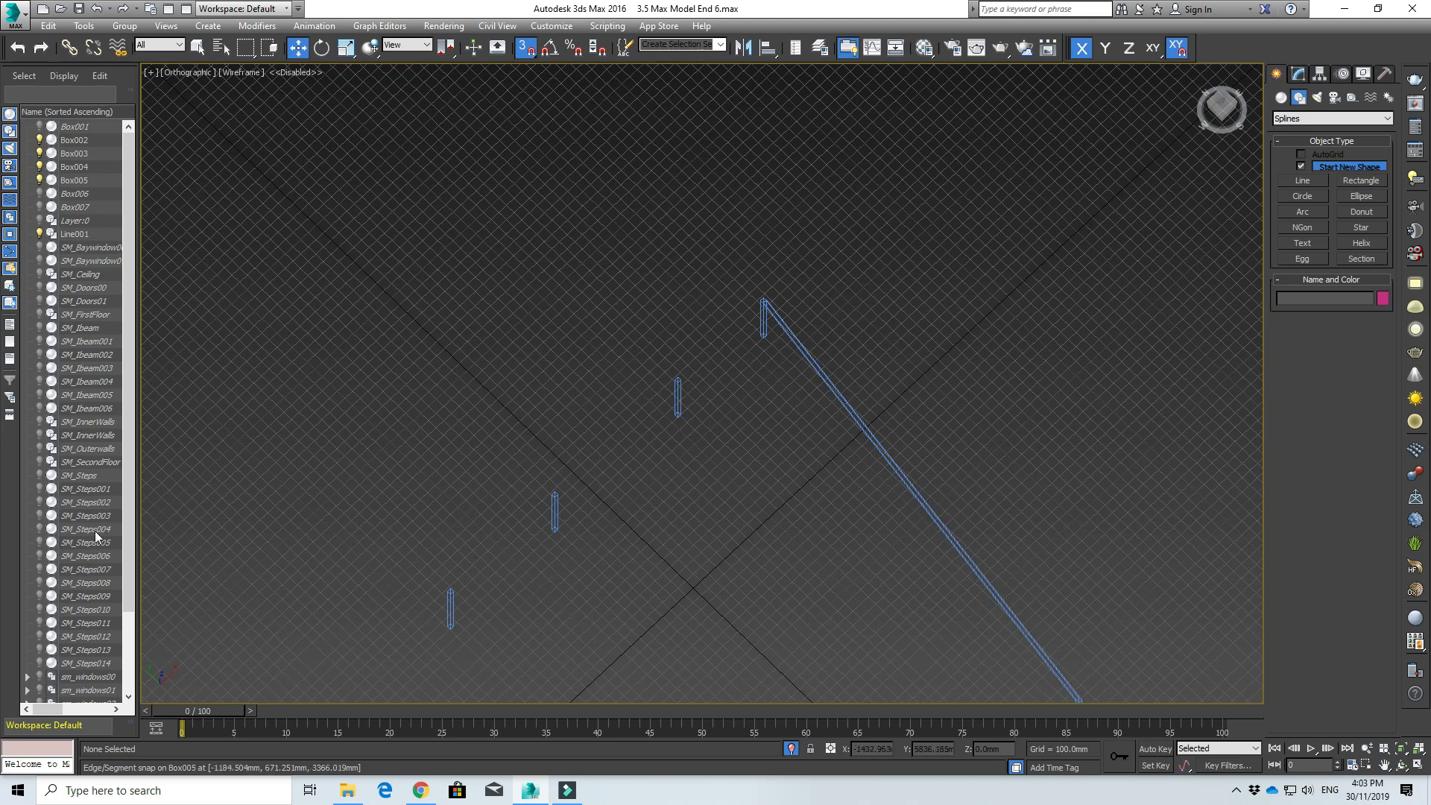
pyautogui.click(48, 447)
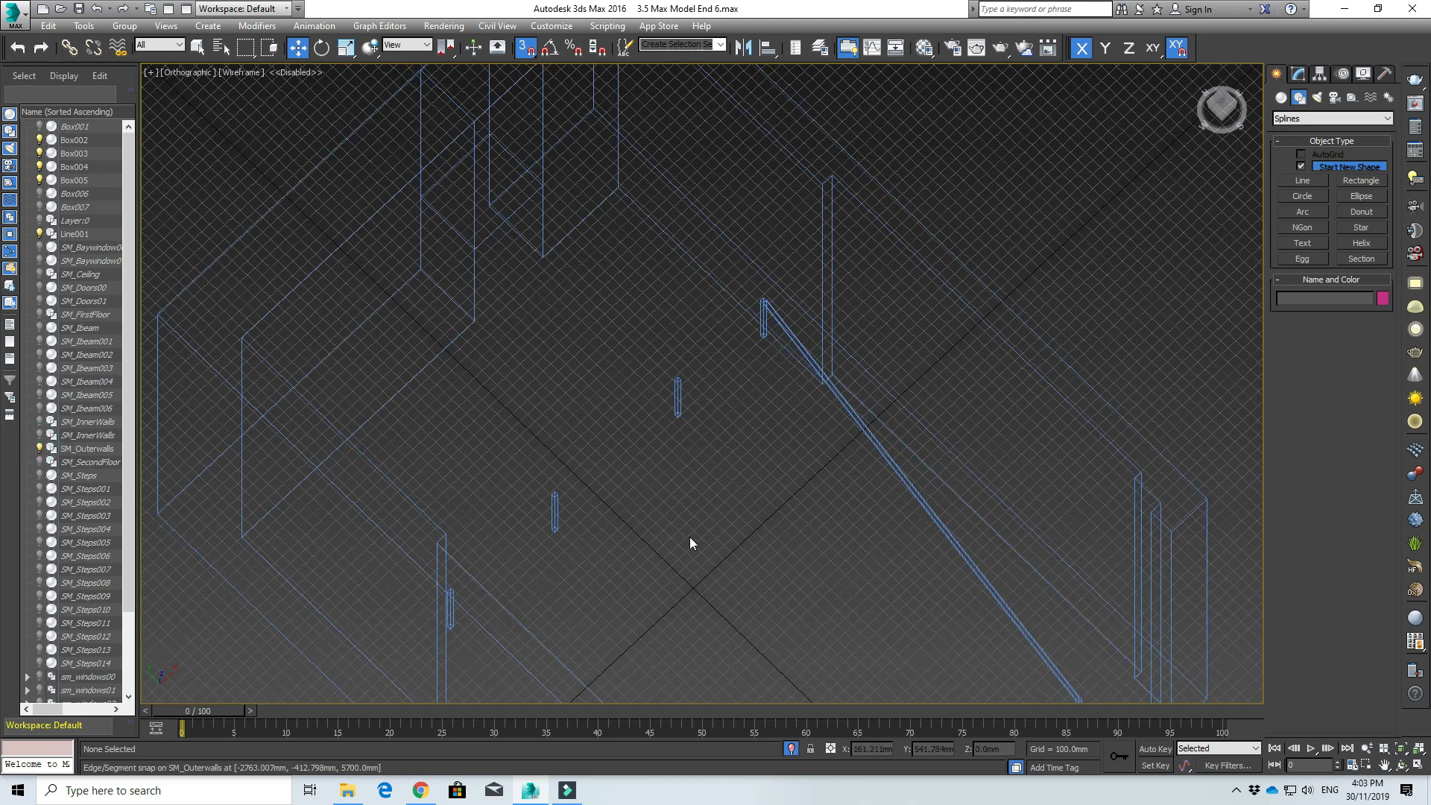
pyautogui.press('t')
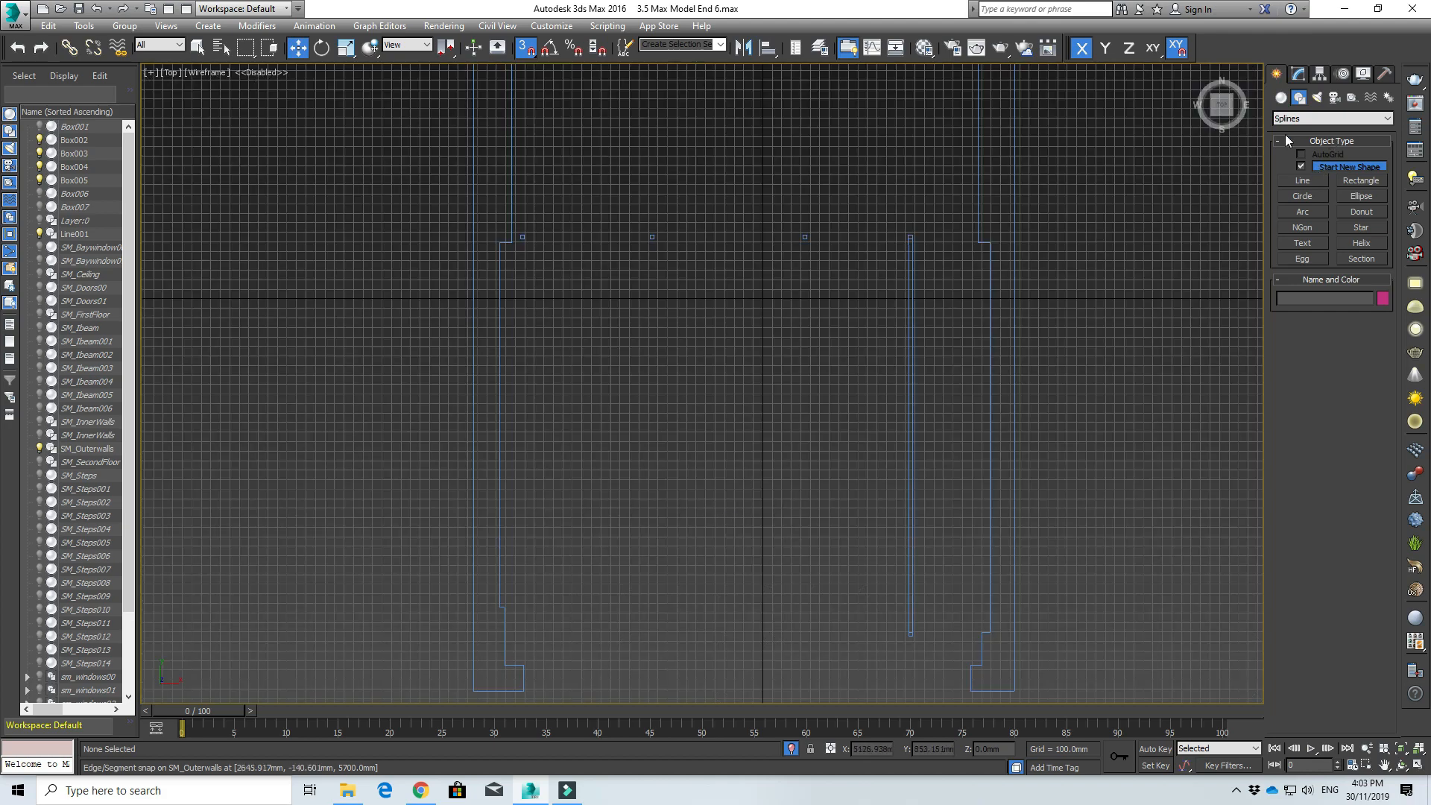
# - Start the Box primitive and change the snap settings from Edge/Segment to Vertex only
pyautogui.click(1282, 98)
pyautogui.click(1303, 169)
pyautogui.scroll(8, 489, 243)
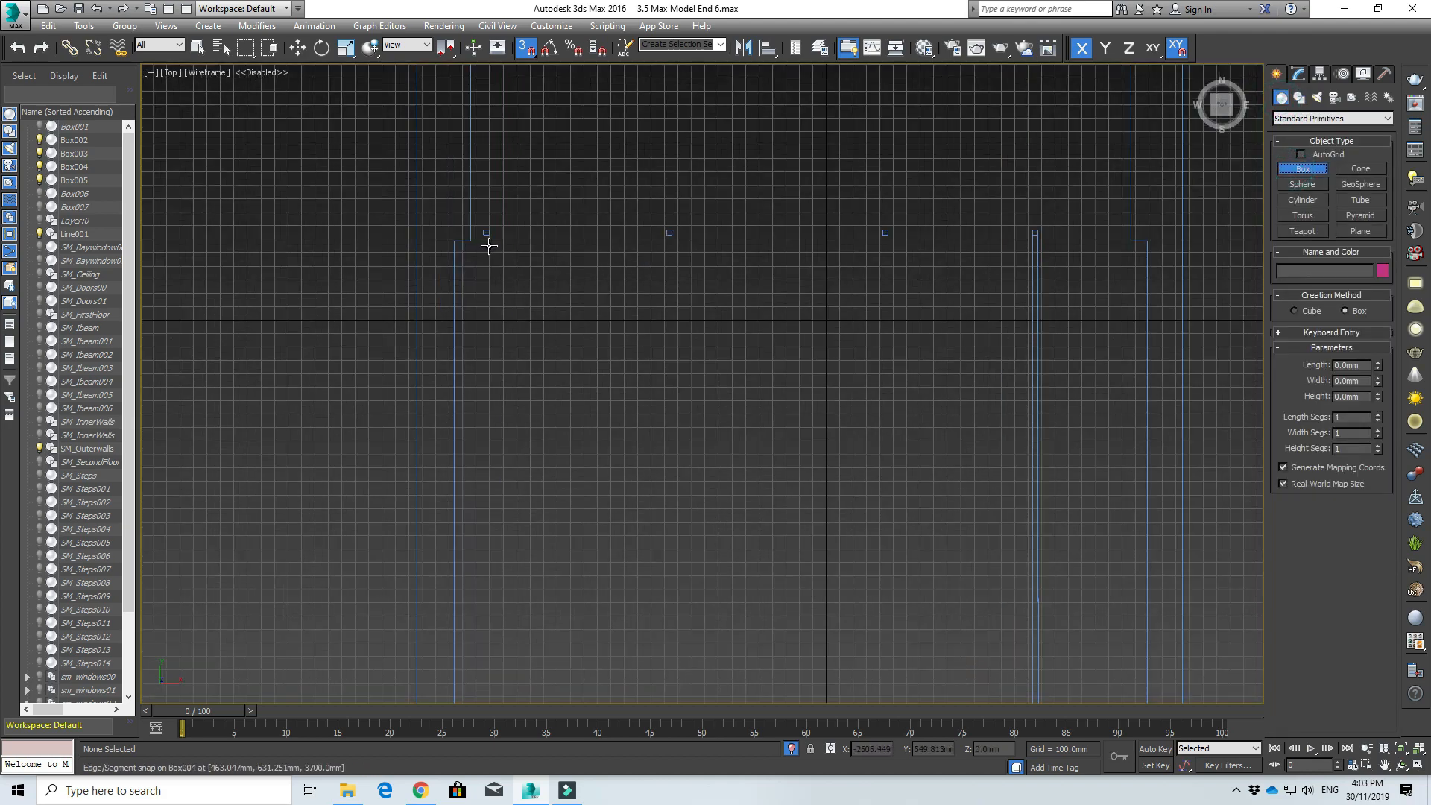
pyautogui.moveTo(1011, 245); pyautogui.dragTo(362, 340, button='middle')
pyautogui.scroll(-5, 361, 340)
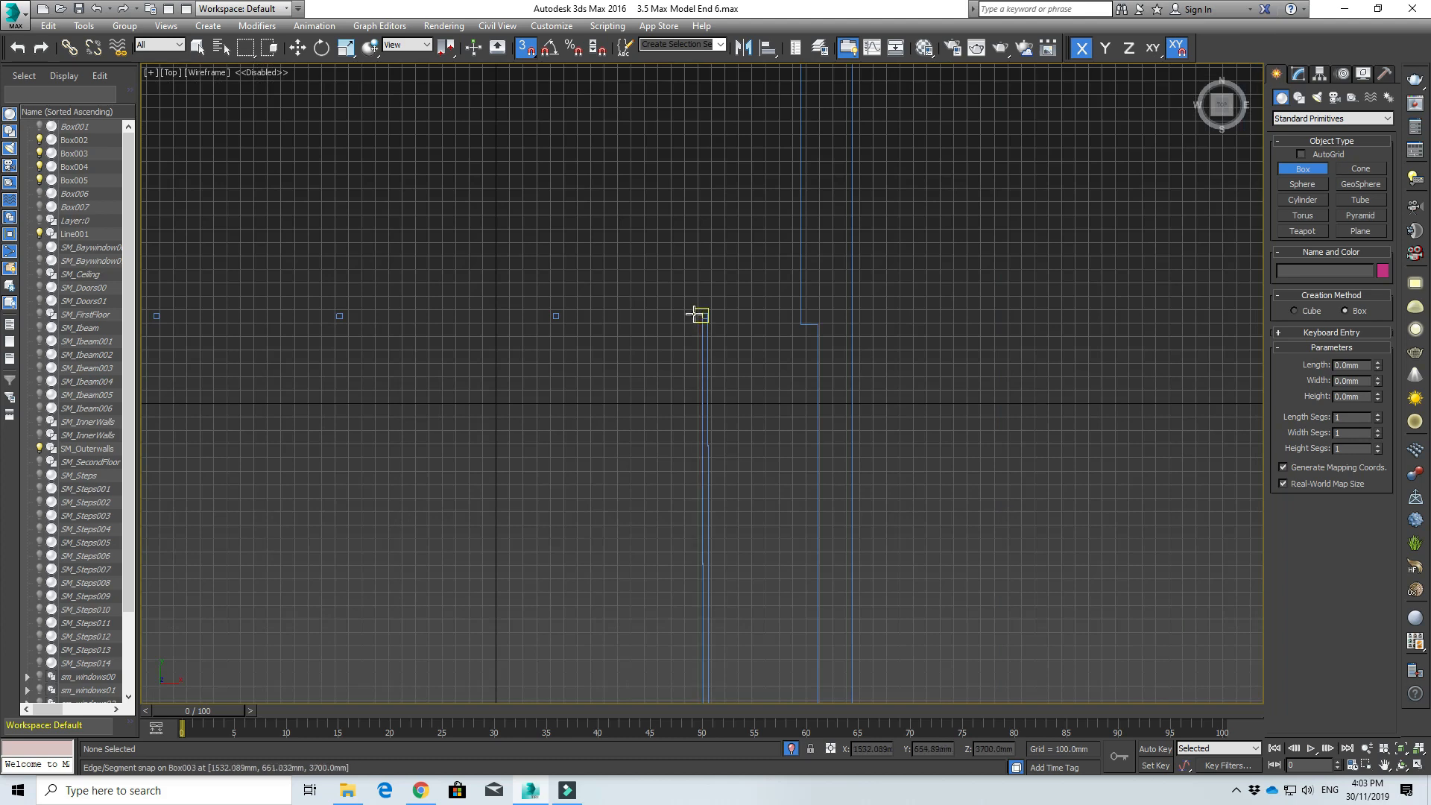
pyautogui.scroll(7, 699, 315)
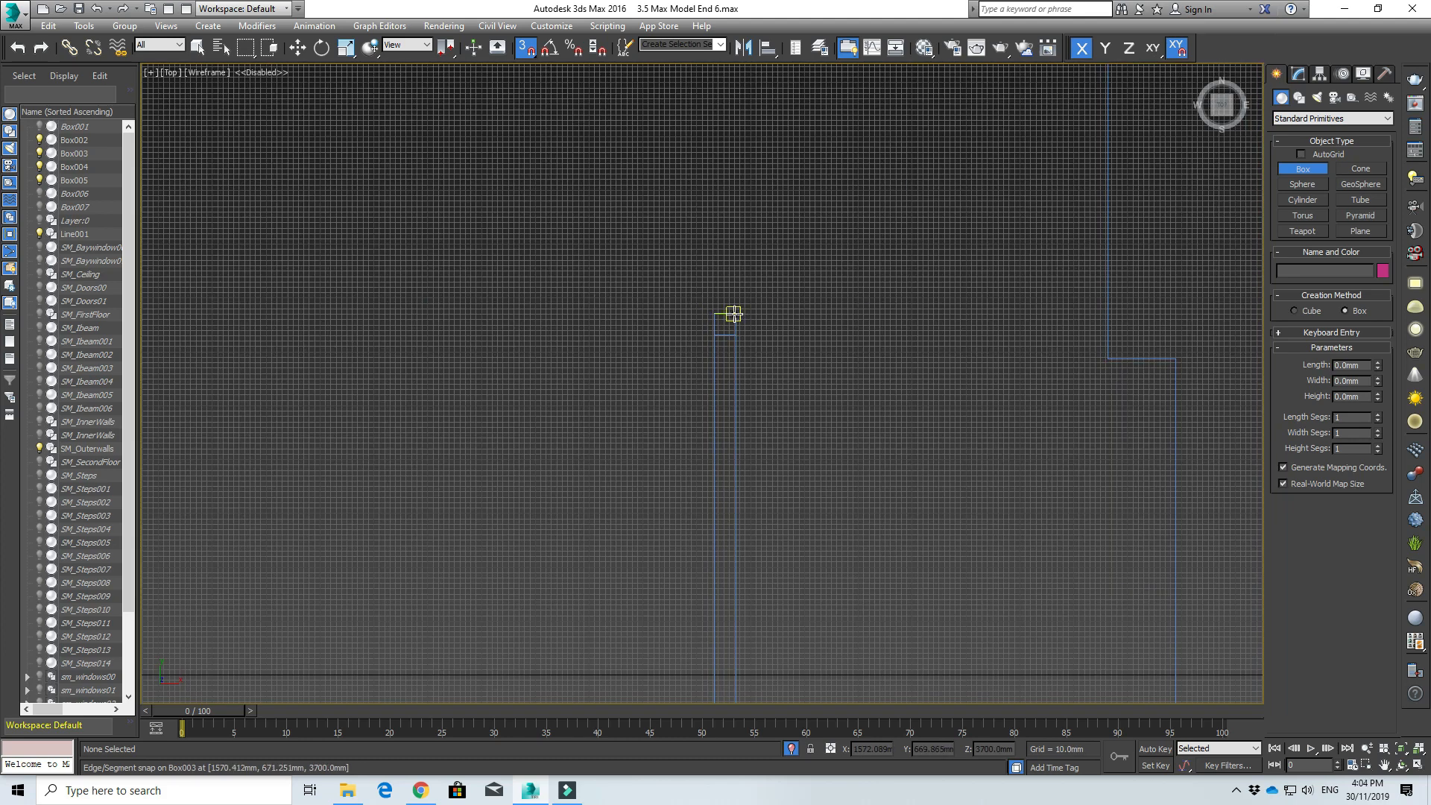
pyautogui.rightClick(522, 49)
pyautogui.click(649, 408)
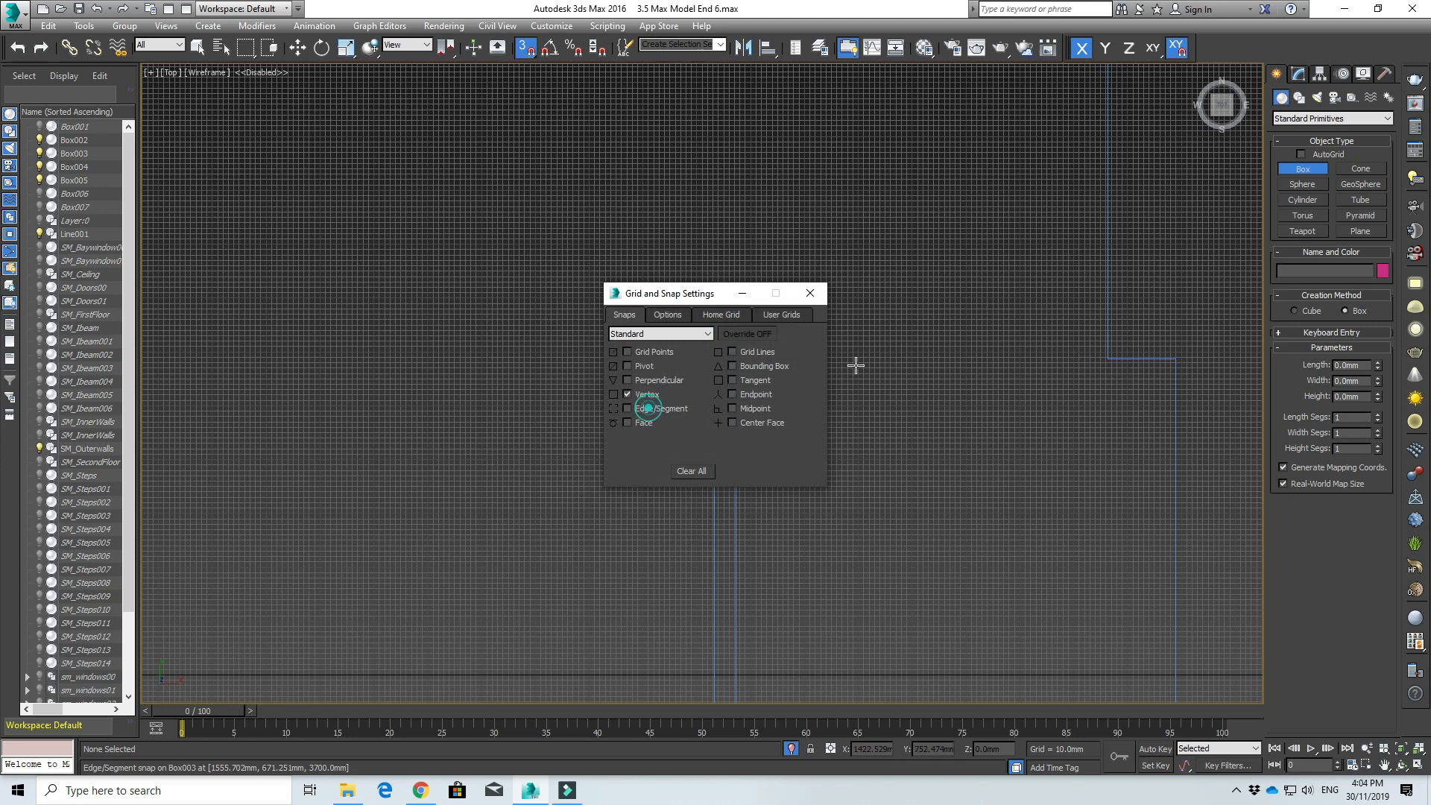
pyautogui.click(811, 293)
# - Draw the top rail's base from the stair-head post to the far end post, 40 mm deep and about 4117 mm wide
pyautogui.scroll(2, 796, 319)
pyautogui.moveTo(708, 310); pyautogui.dragTo(445, 330)
pyautogui.scroll(-3, 419, 333)
pyautogui.moveTo(495, 329); pyautogui.dragTo(714, 330, button='middle')
pyautogui.moveTo(714, 330); pyautogui.dragTo(249, 327)
pyautogui.scroll(-2, 387, 327)
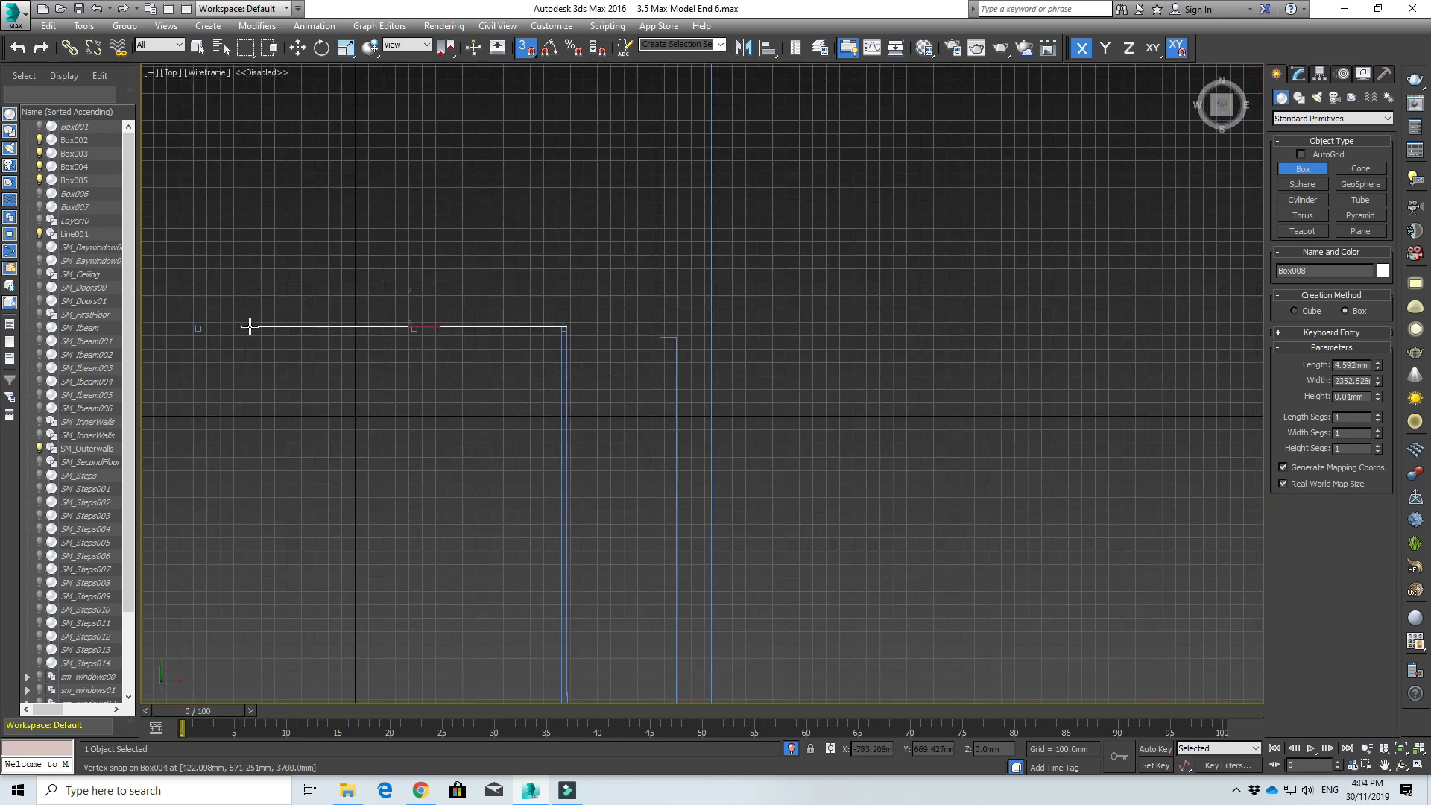
pyautogui.moveTo(249, 327); pyautogui.dragTo(753, 354, button='middle')
pyautogui.moveTo(753, 353); pyautogui.dragTo(489, 356)
pyautogui.click(663, 386)
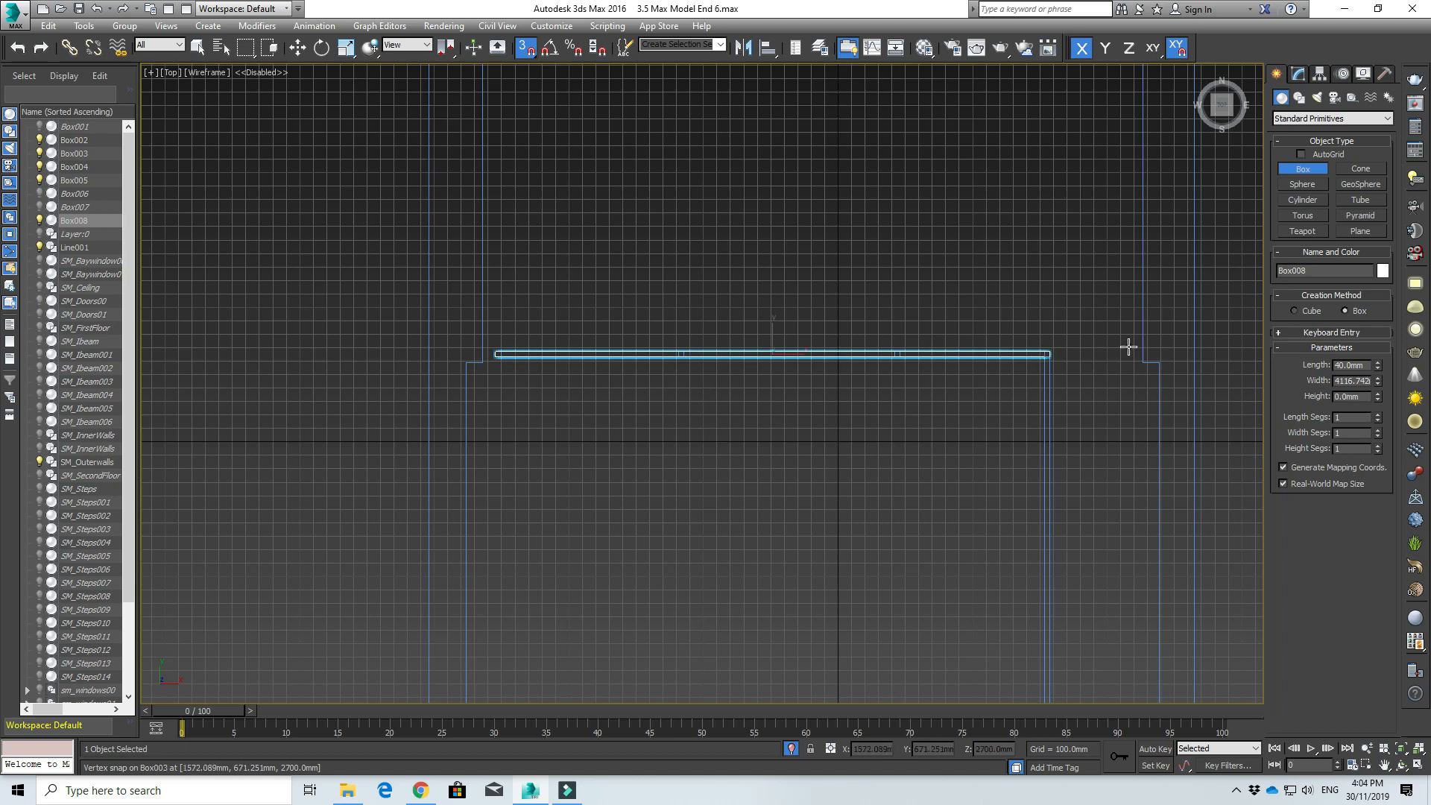
# - Set the top rail box's height to 40 mm so it sits on top of the posts
pyautogui.click(1349, 397)
pyautogui.keyDown('alt'); pyautogui.moveTo(658, 365); pyautogui.dragTo(651, 223, button='middle'); pyautogui.keyUp('alt')
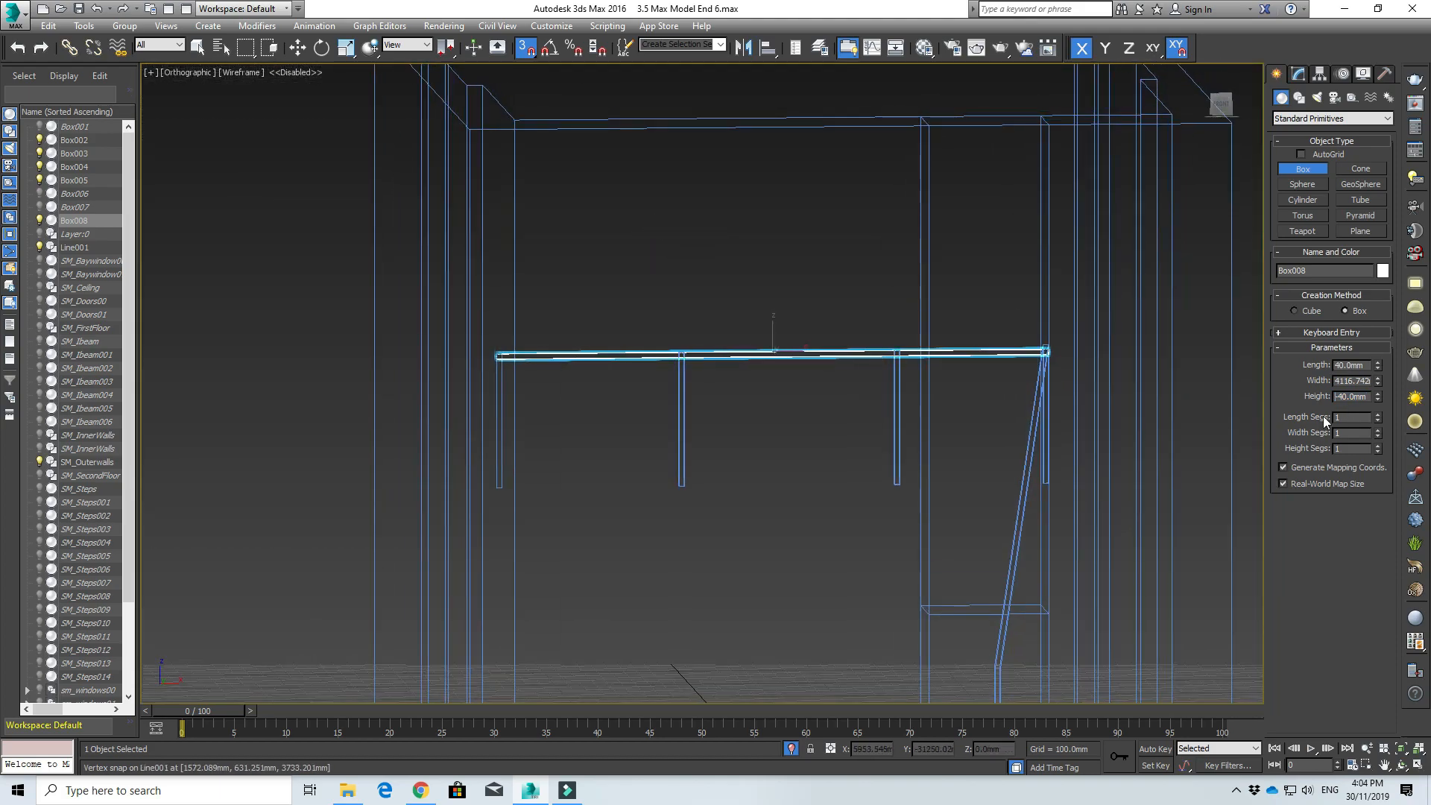
pyautogui.click(1336, 396)
pyautogui.press('Return')
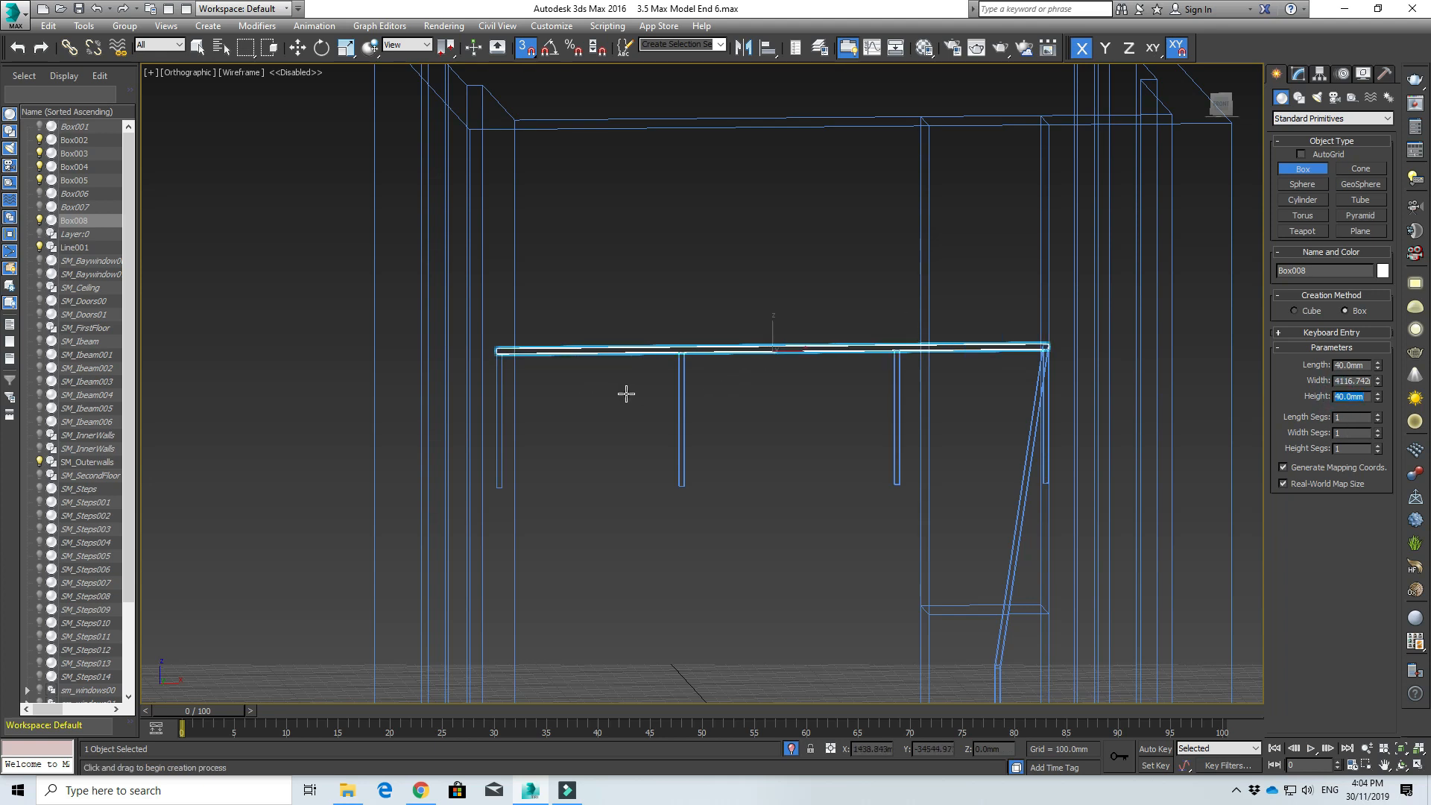
pyautogui.moveTo(704, 407); pyautogui.dragTo(762, 551, button='middle')
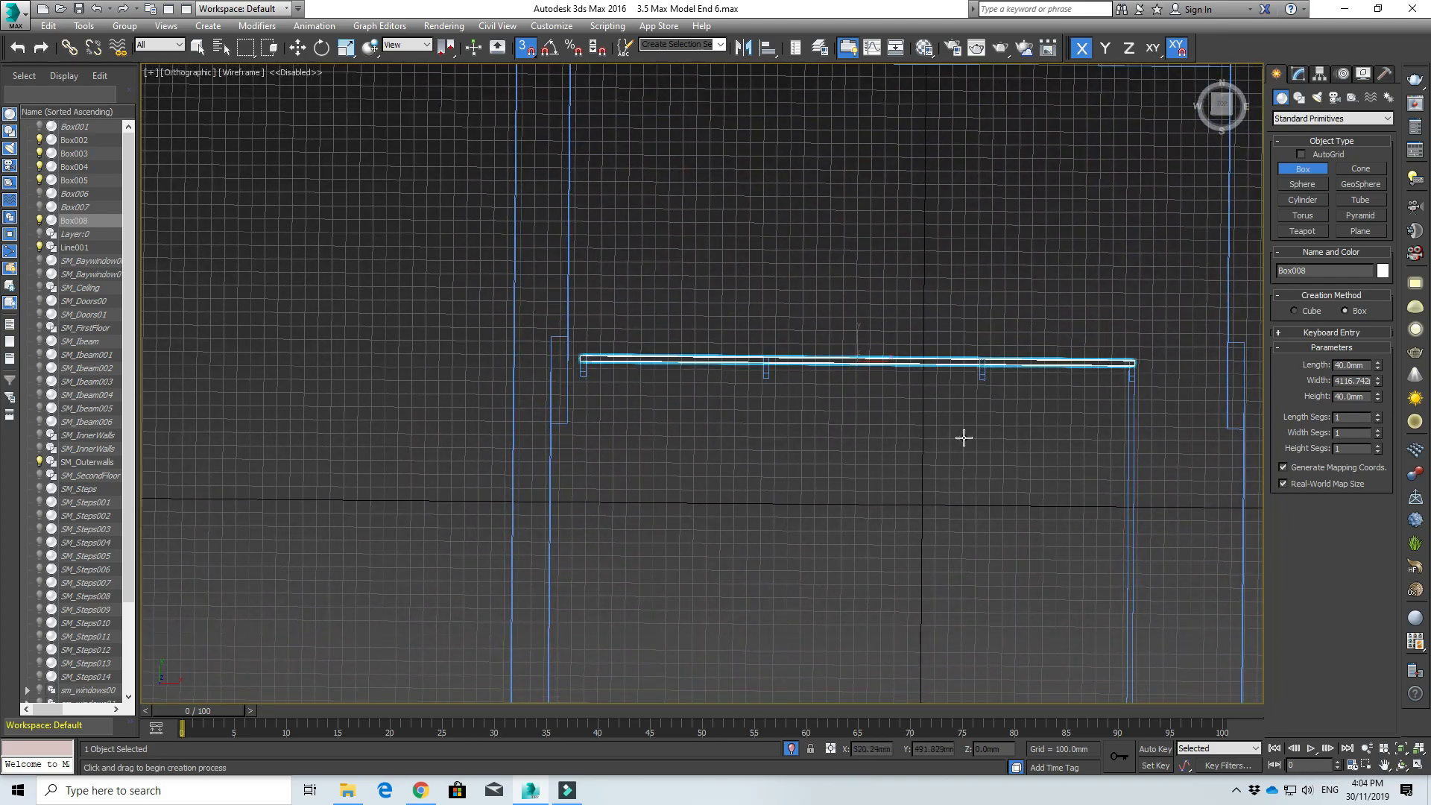
pyautogui.scroll(3, 1107, 374)
pyautogui.scroll(-2, 1110, 371)
pyautogui.moveTo(578, 428); pyautogui.dragTo(757, 497, button='middle')
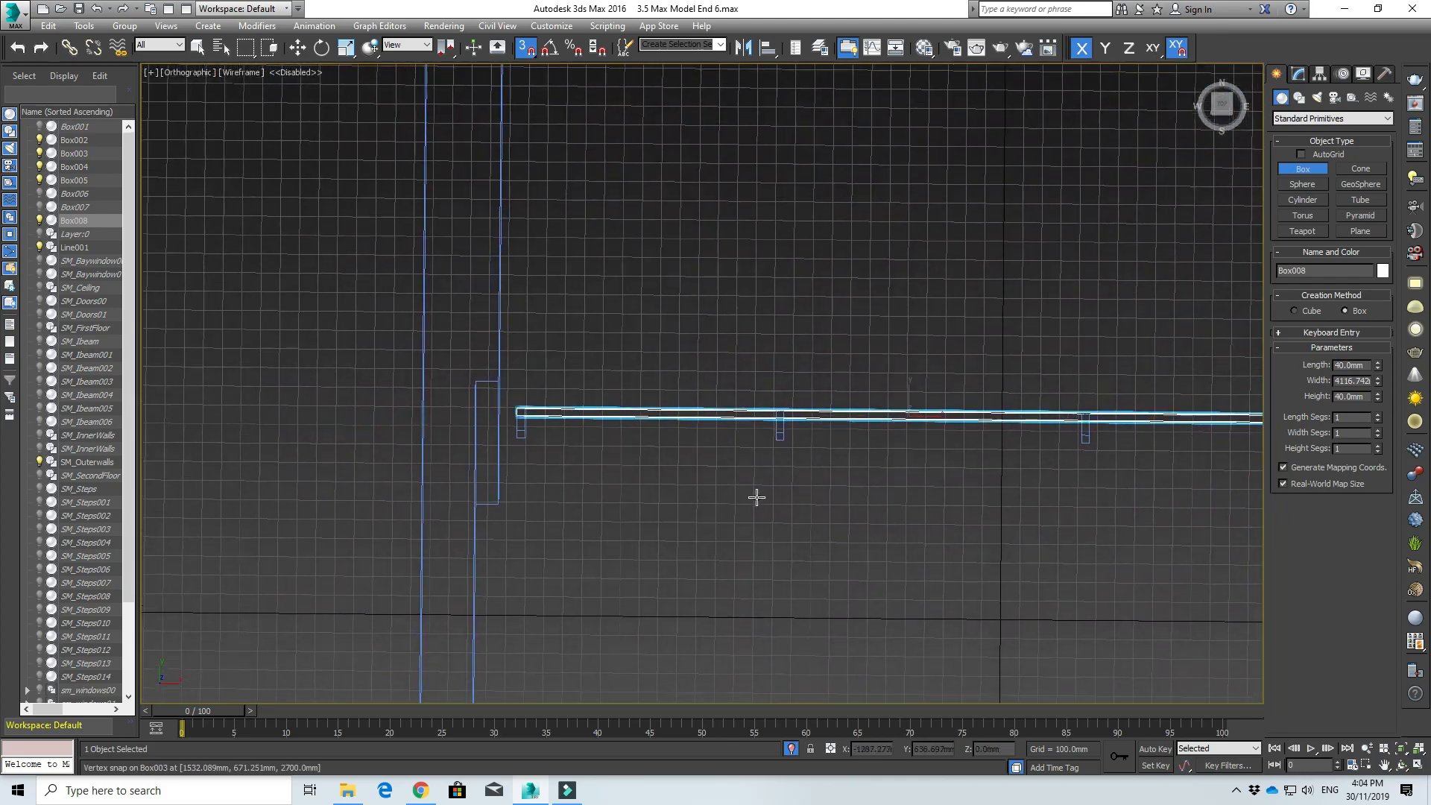
# - Apply the Edit Mesh modifier to the top rail box and enter Vertex sub-object mode in the Top view
pyautogui.press('t')
pyautogui.scroll(4, 608, 330)
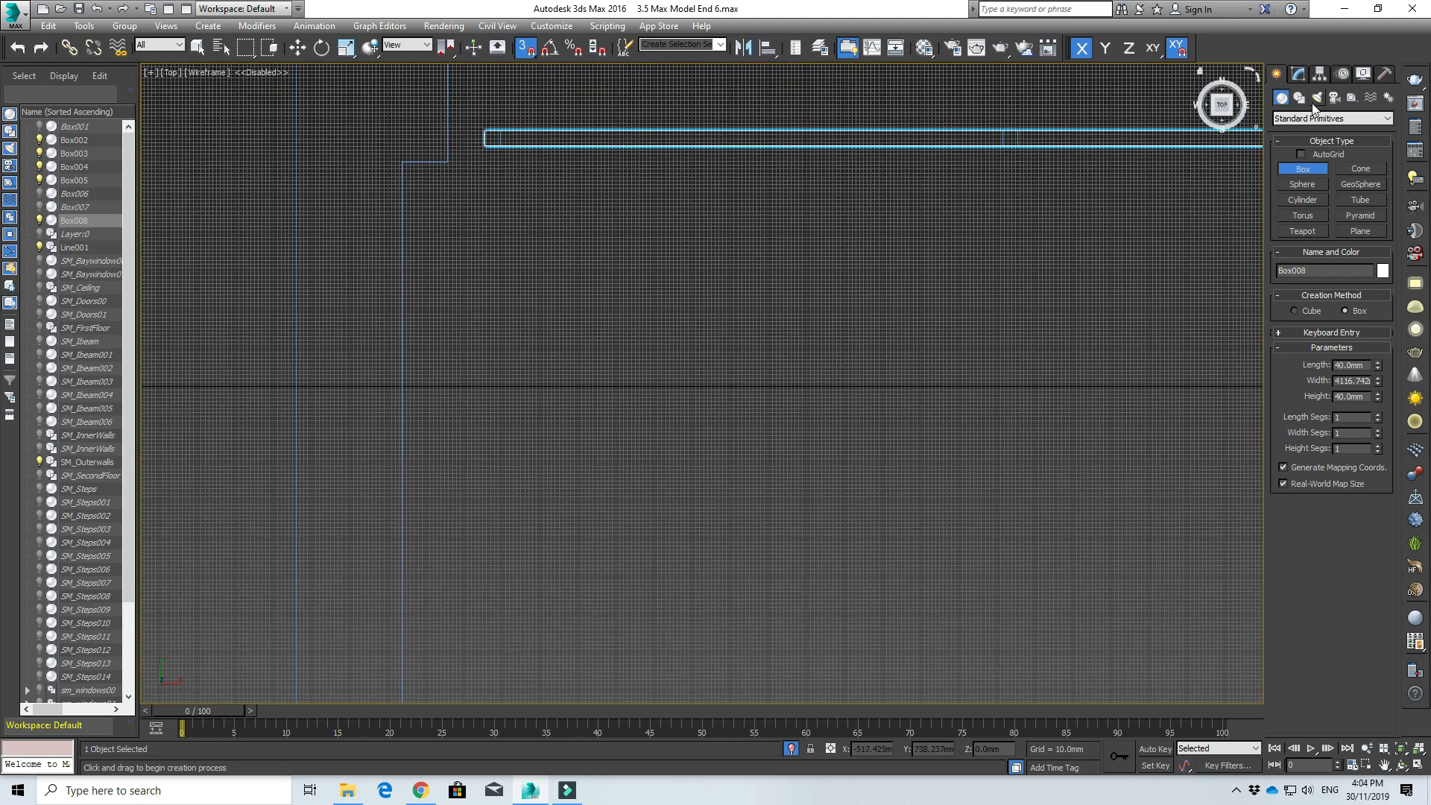
pyautogui.click(1298, 75)
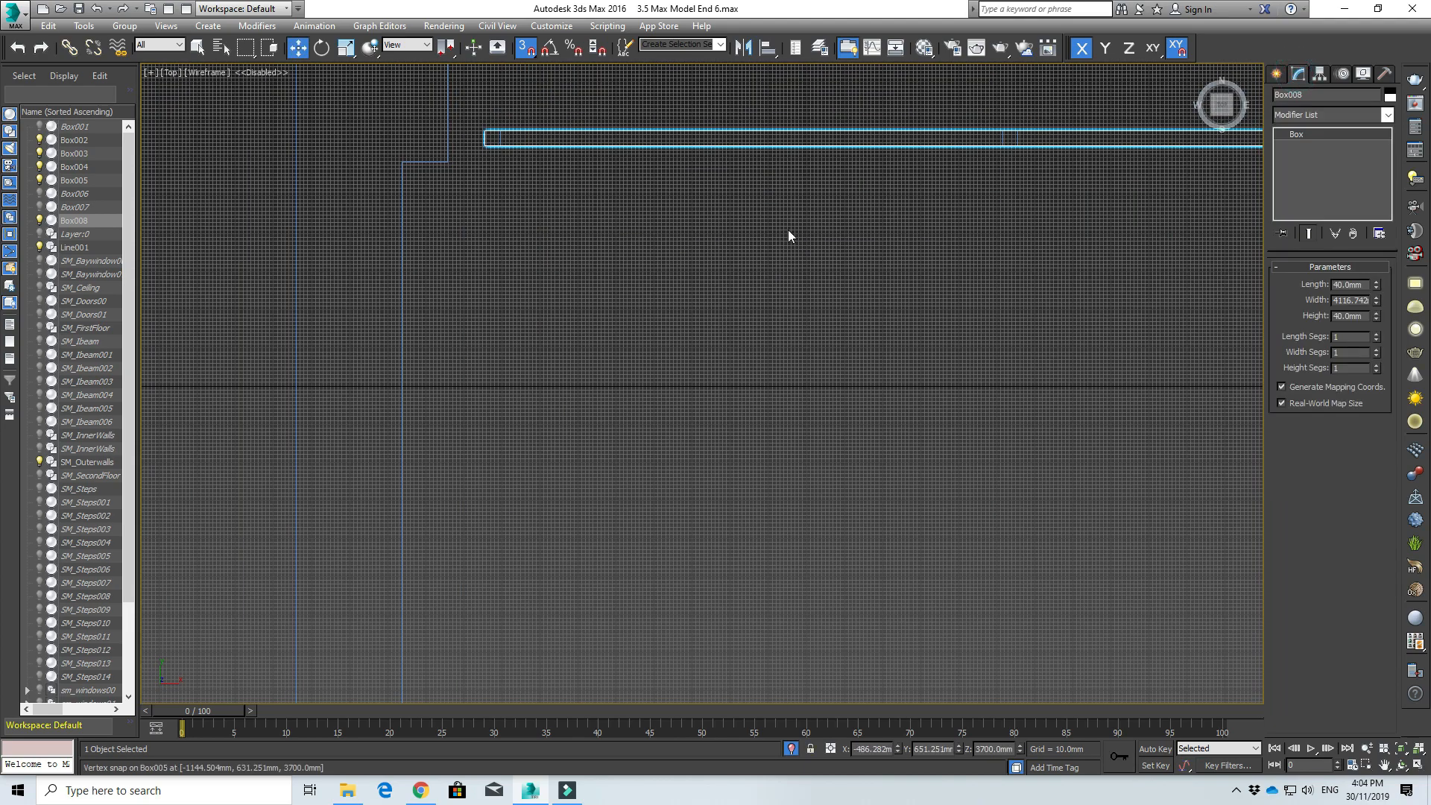
pyautogui.moveTo(1091, 319); pyautogui.dragTo(771, 376, button='middle')
pyautogui.click(1389, 117)
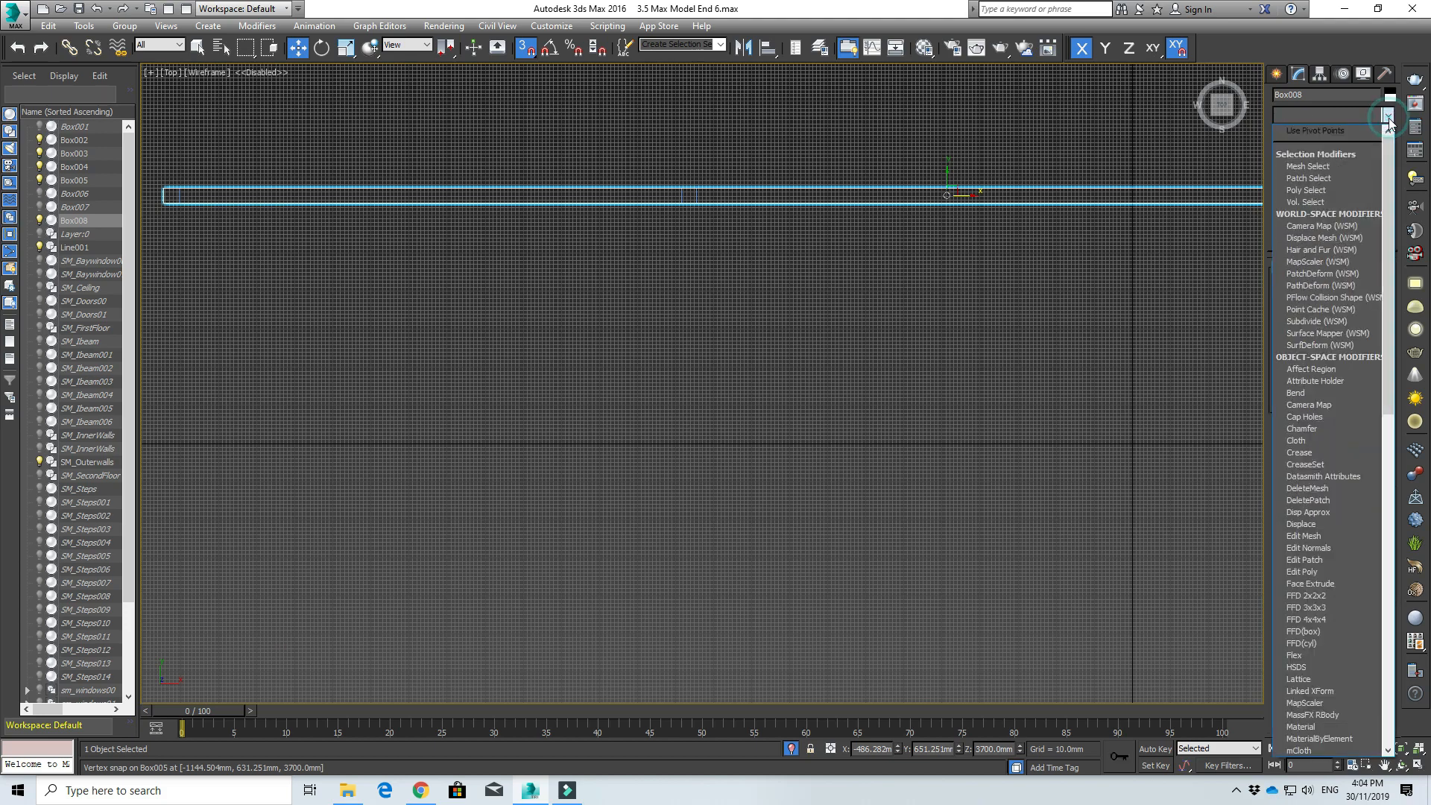
pyautogui.click(1389, 118)
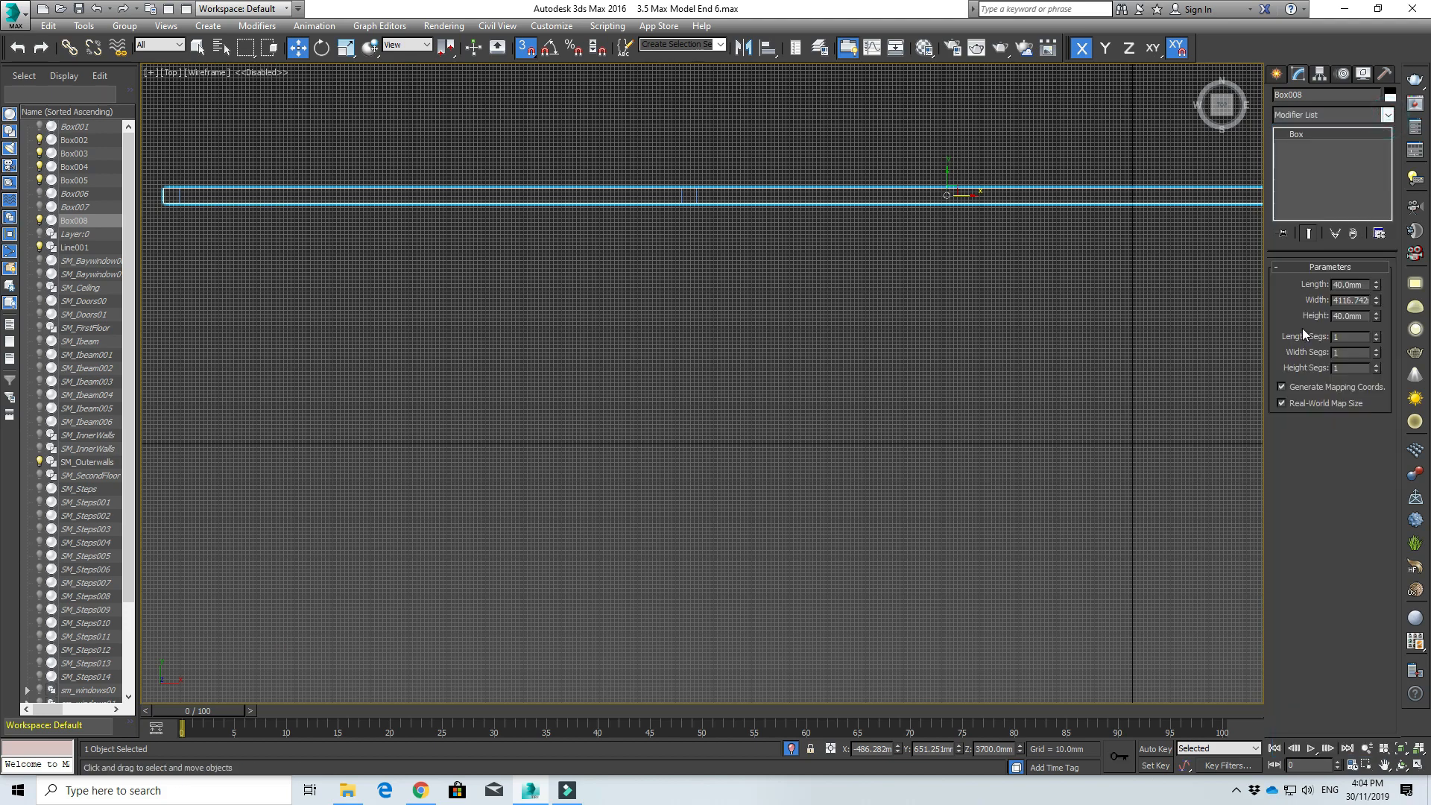
pyautogui.moveTo(883, 291); pyautogui.dragTo(994, 326, button='middle')
pyautogui.click(1389, 115)
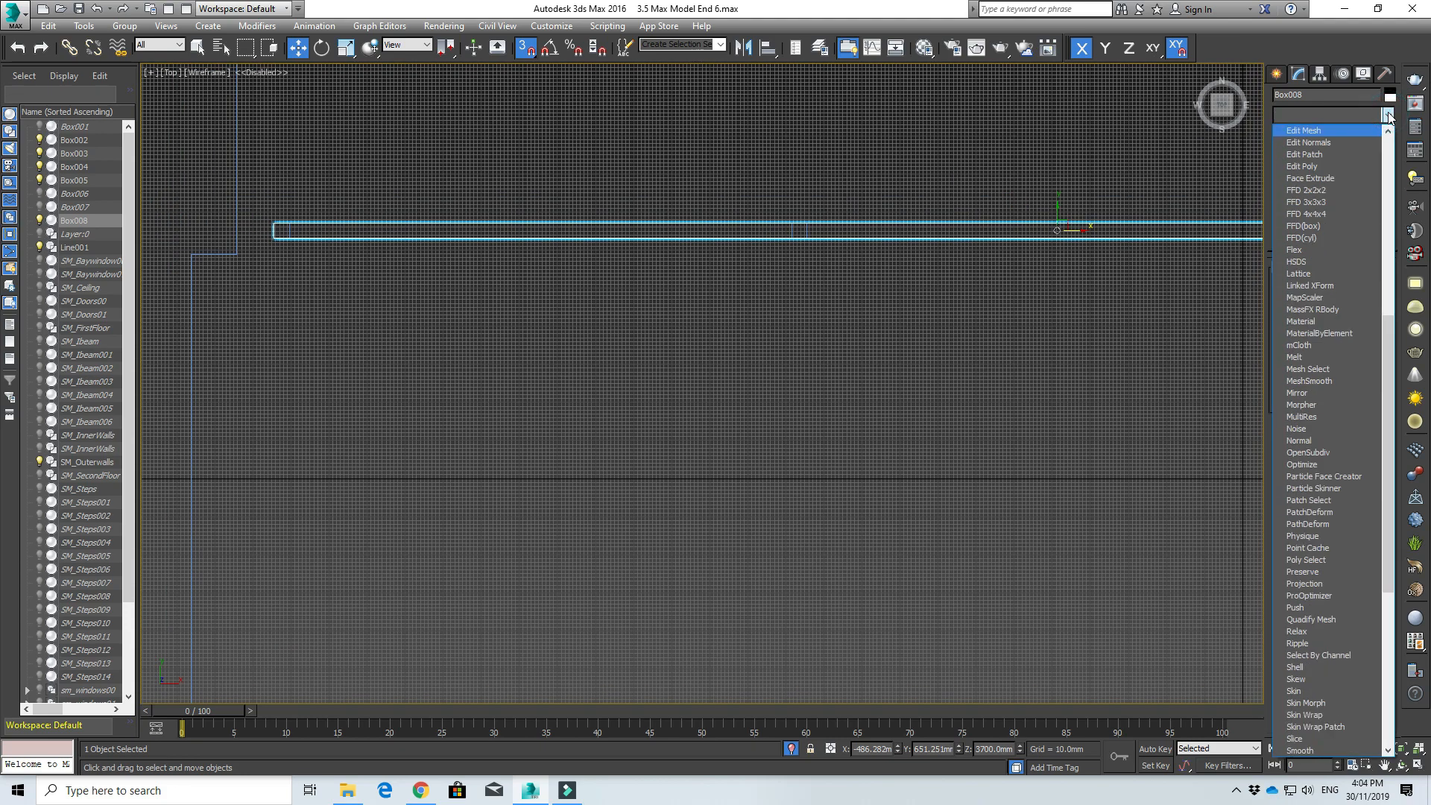
pyautogui.click(1322, 131)
pyautogui.press('1')
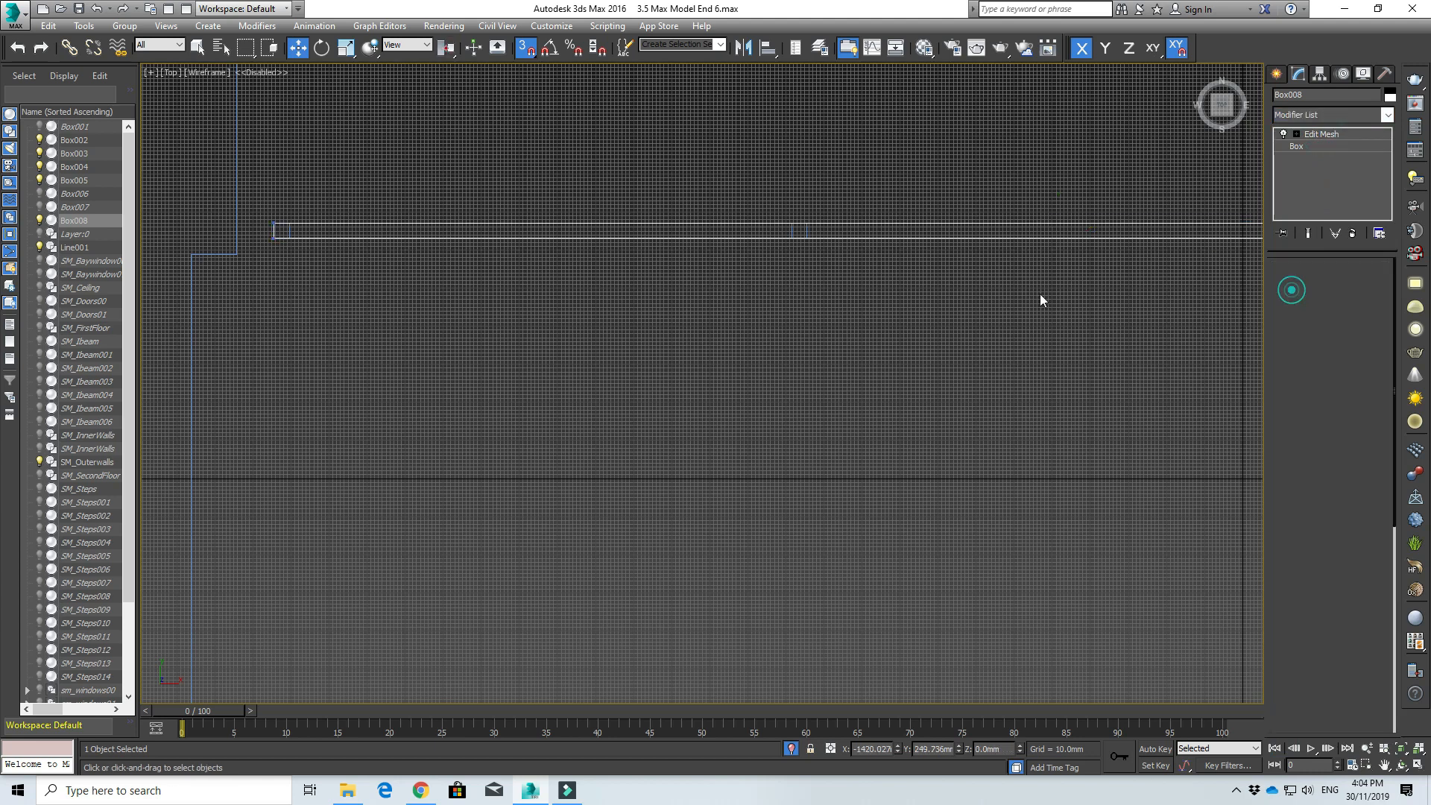
# - Extend the top rail's far-end vertices along X to the outer wall's edge using Edge/Segment snapping, and leave vertex editing
pyautogui.moveTo(189, 216); pyautogui.dragTo(255, 232)
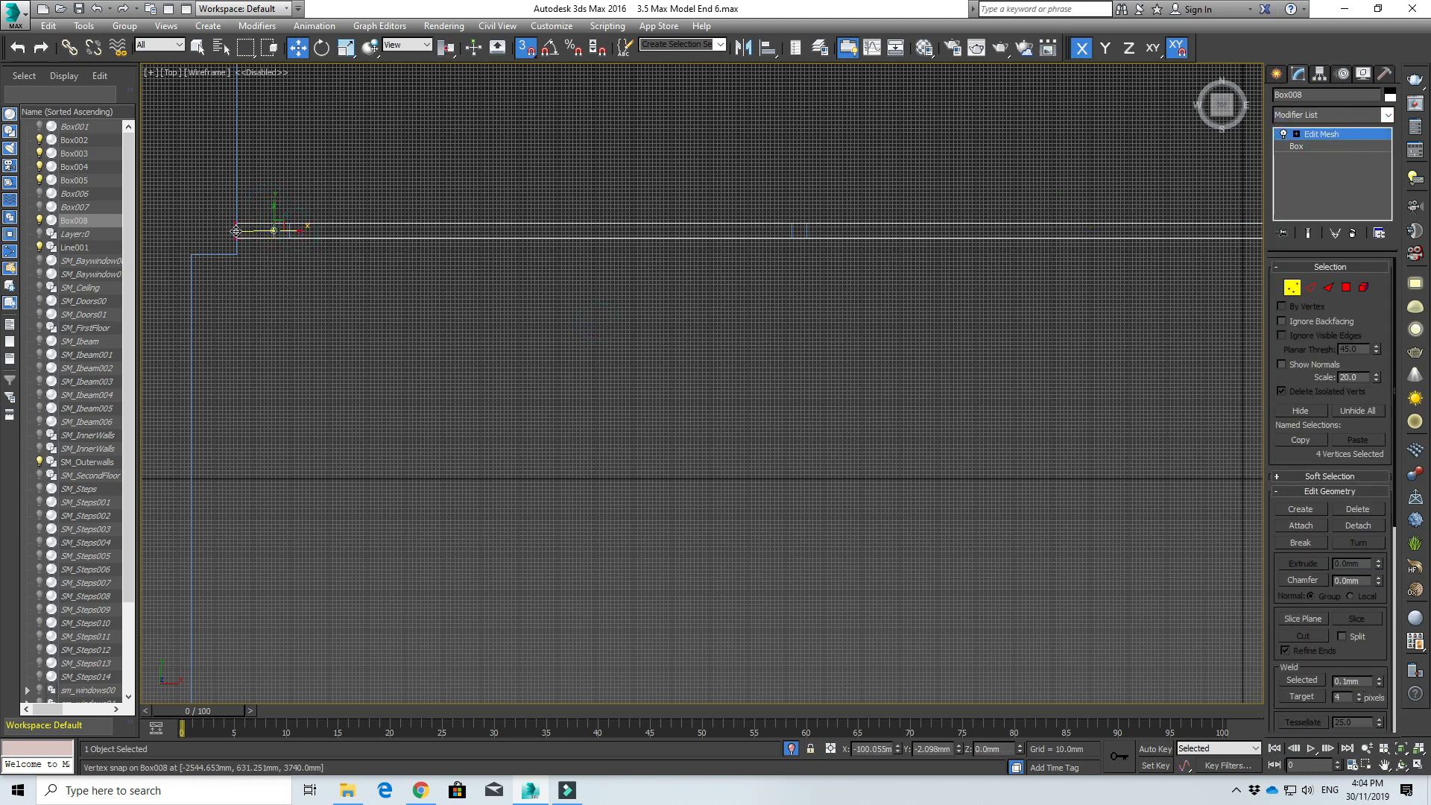
pyautogui.rightClick(527, 48)
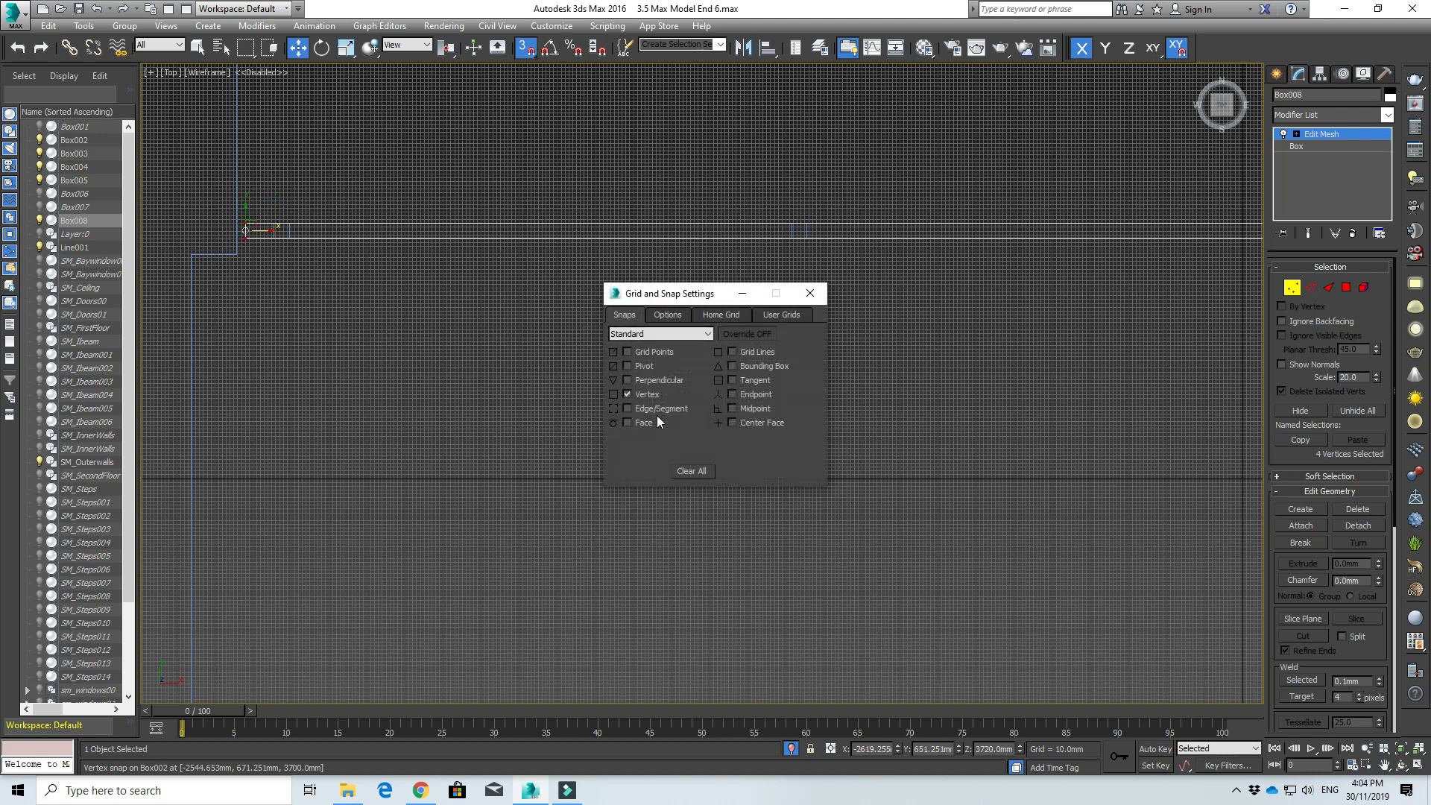
pyautogui.click(809, 294)
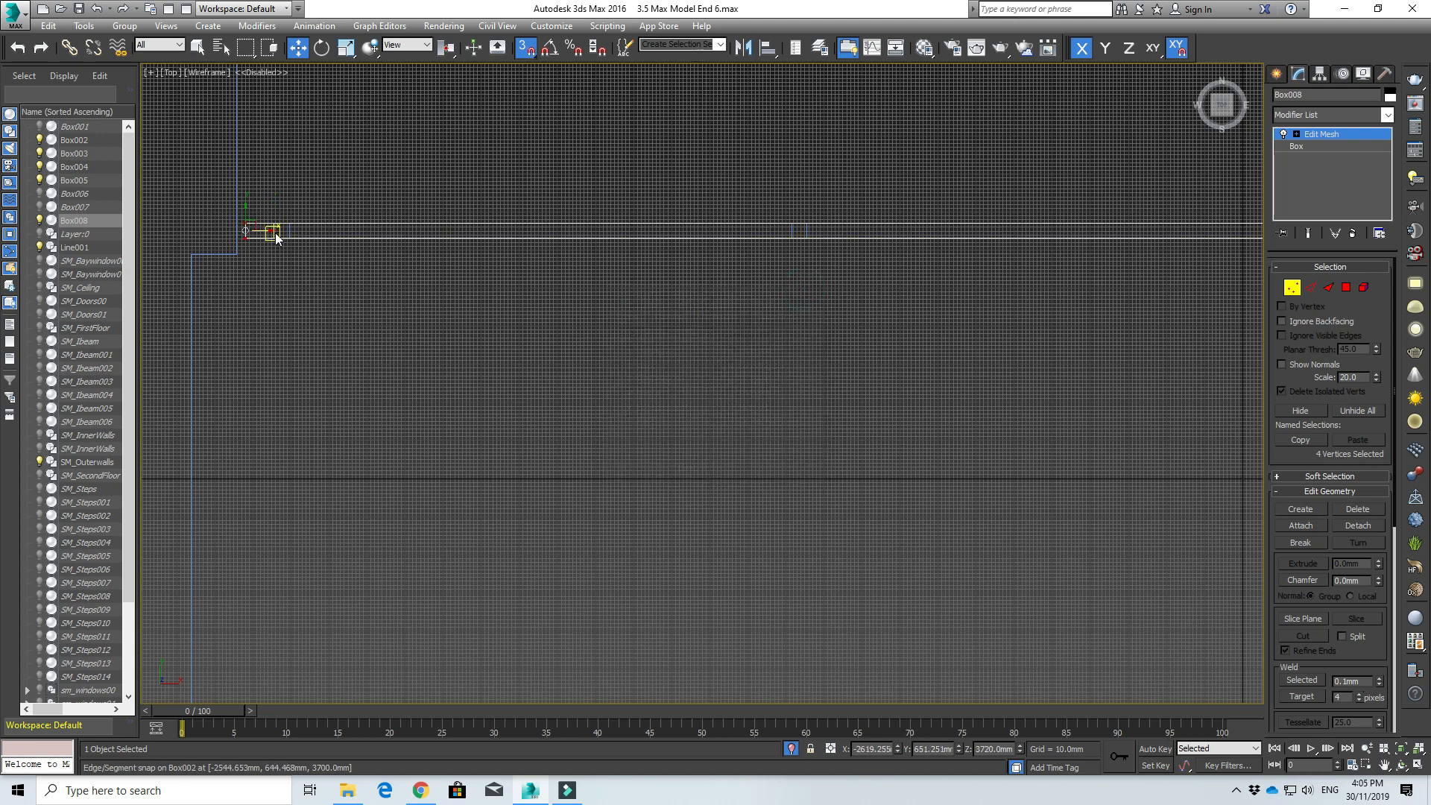
pyautogui.moveTo(269, 231); pyautogui.dragTo(240, 231)
pyautogui.click(291, 274)
pyautogui.scroll(-3, 307, 296)
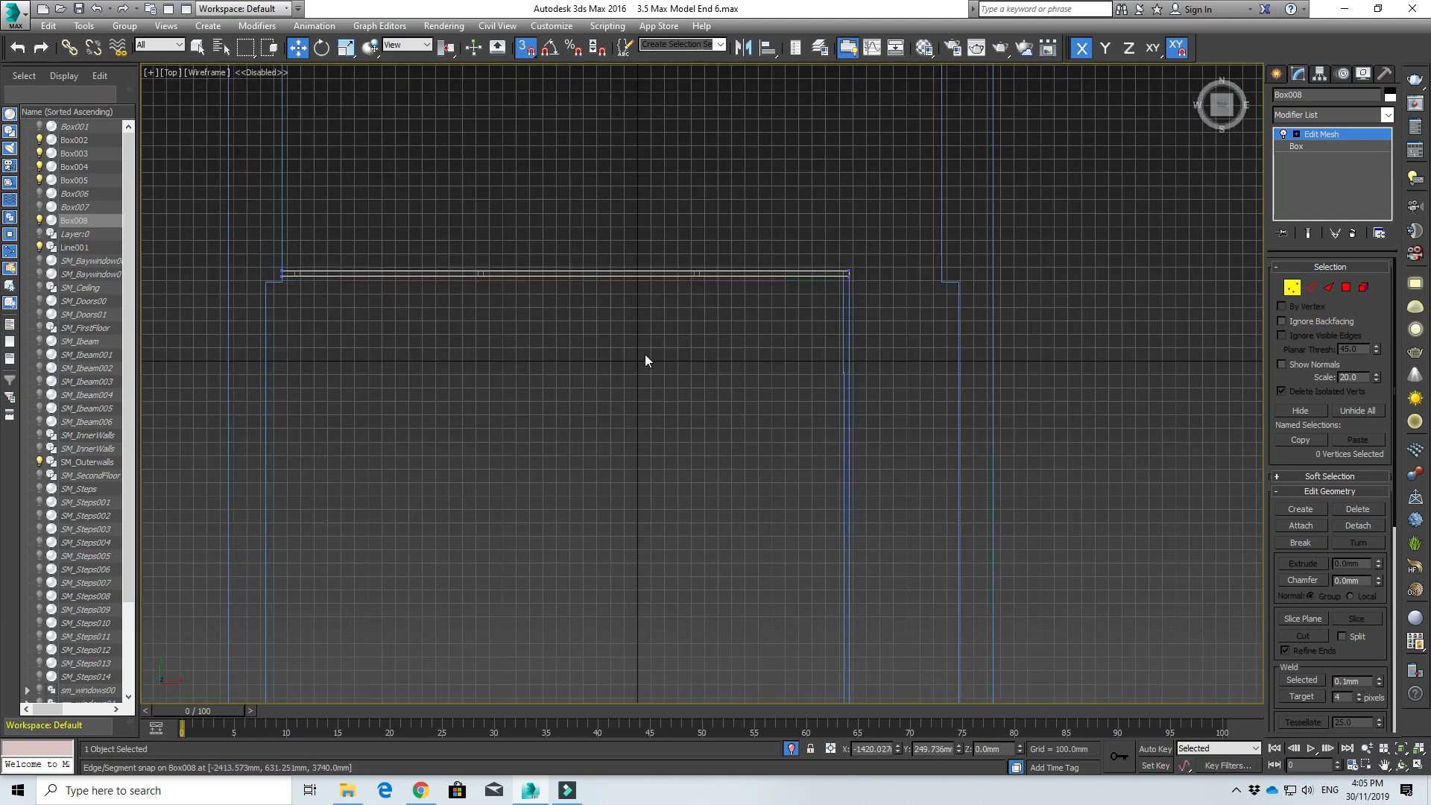
pyautogui.moveTo(646, 355)
pyautogui.keyDown('alt'); pyautogui.mouseDown(button='middle')
pyautogui.moveTo(655, 269)
pyautogui.moveTo(604, 243)
pyautogui.moveTo(712, 239)
pyautogui.moveTo(655, 262)
pyautogui.mouseUp(button='middle'); pyautogui.keyUp('alt')
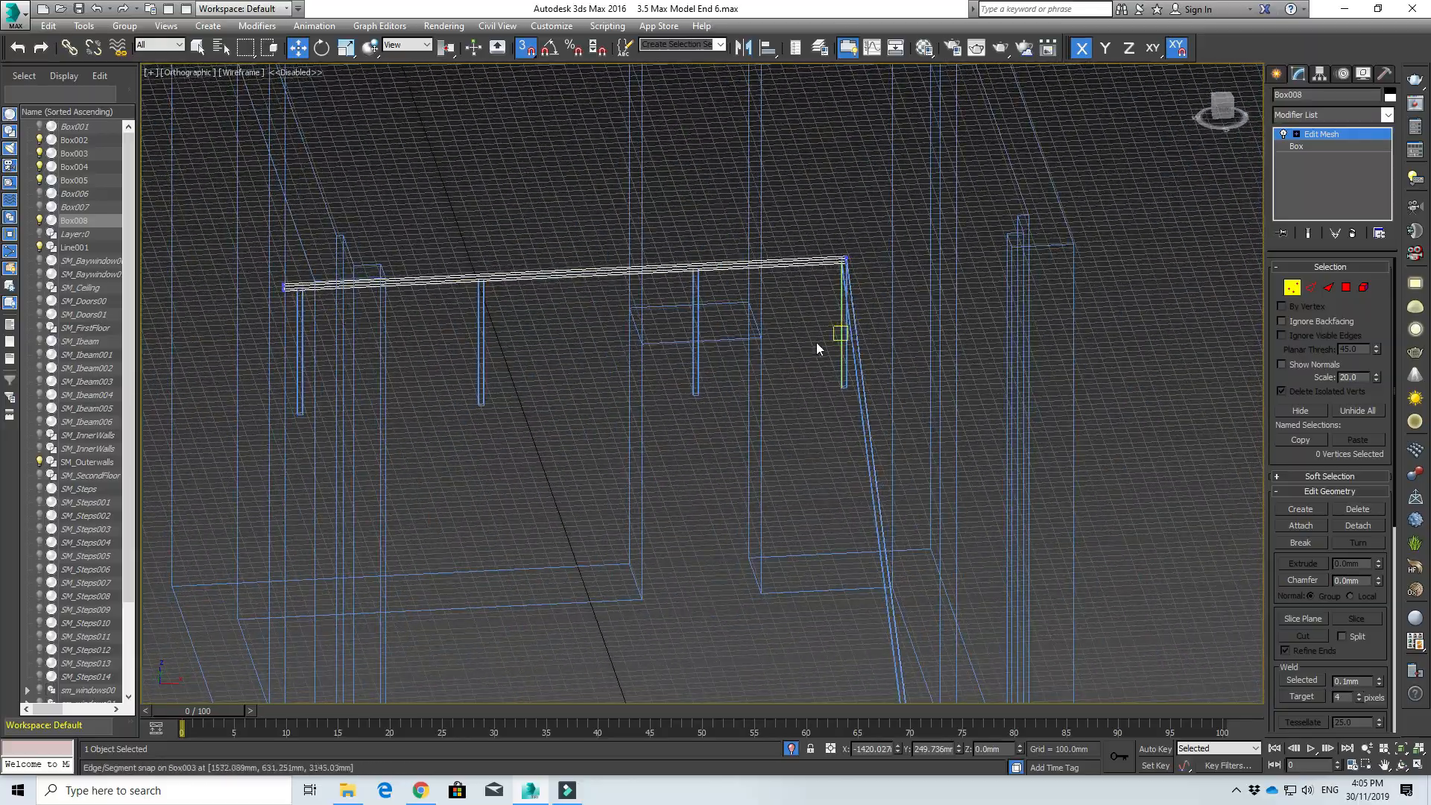
pyautogui.keyDown('alt'); pyautogui.moveTo(818, 344); pyautogui.dragTo(1062, 488, button='middle'); pyautogui.keyUp('alt')
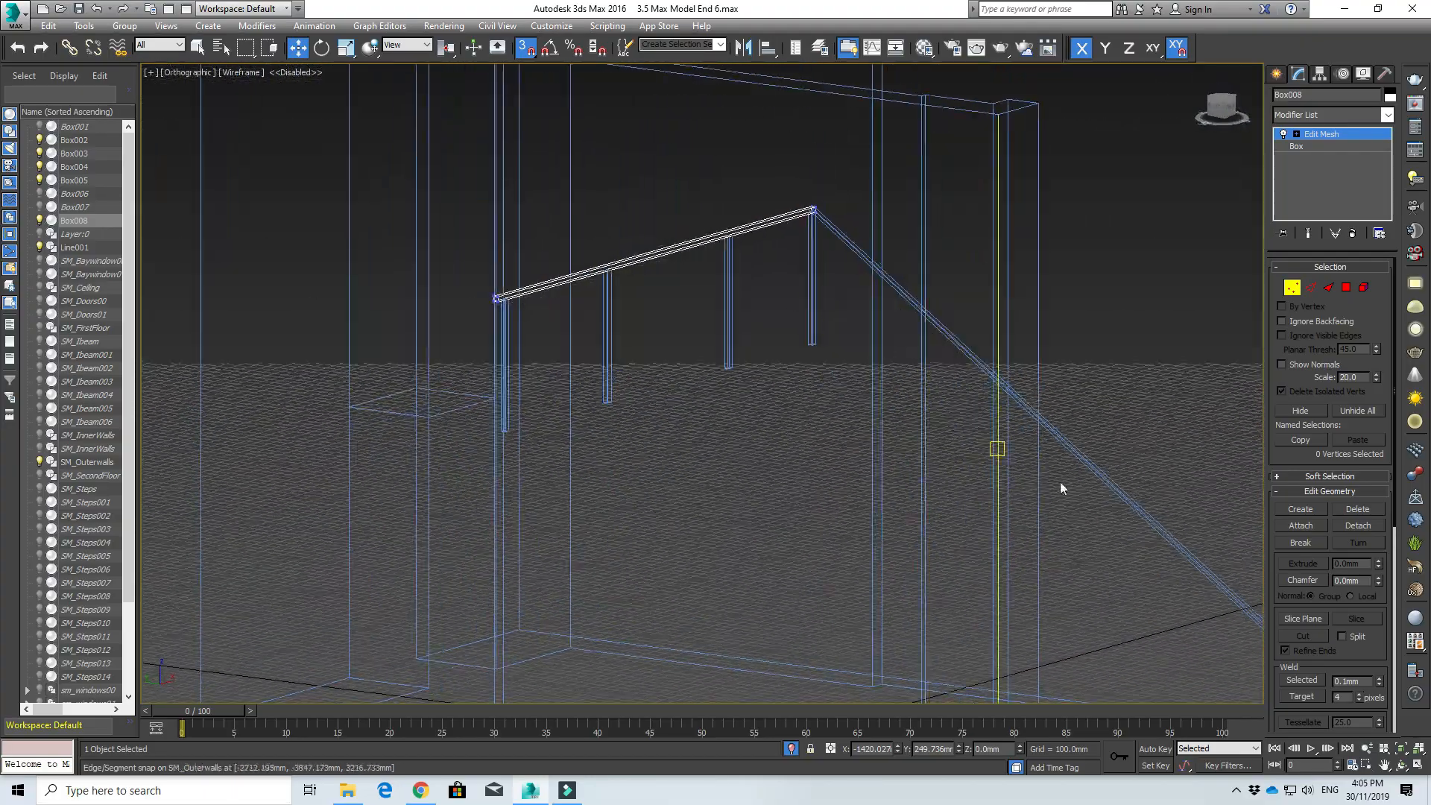
pyautogui.keyDown('alt'); pyautogui.moveTo(805, 288); pyautogui.dragTo(700, 310, button='middle'); pyautogui.keyUp('alt')
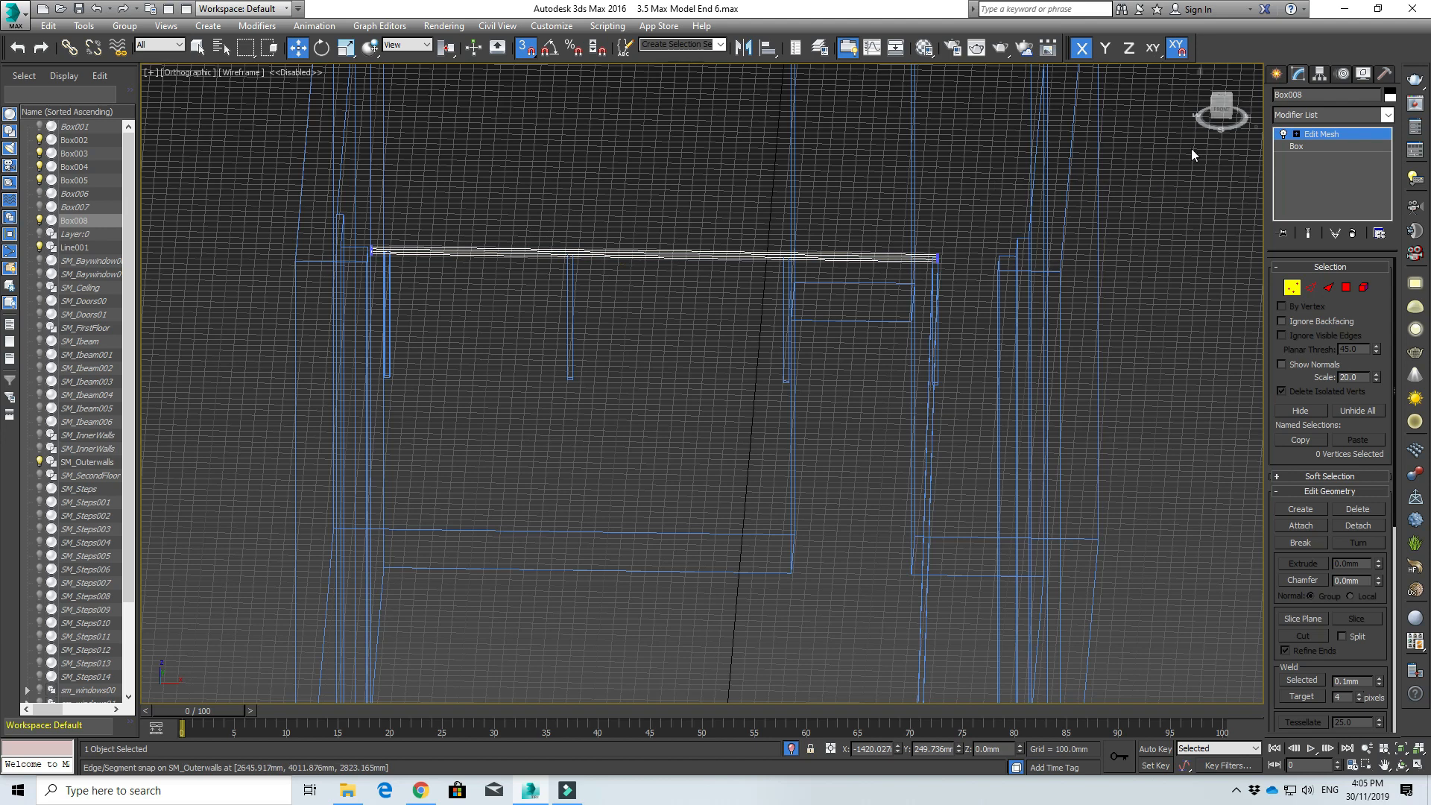
pyautogui.click(1276, 73)
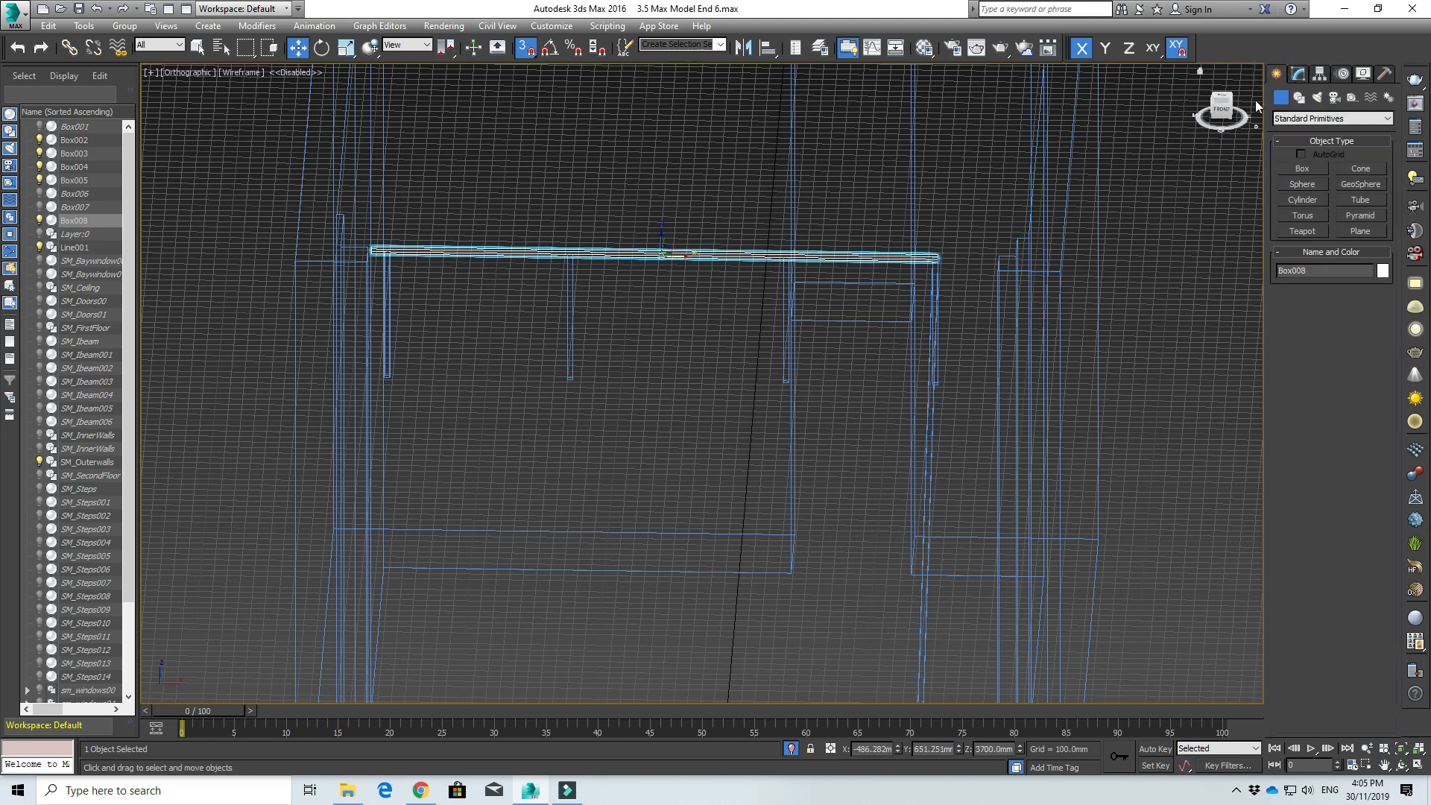
pyautogui.scroll(-2, 569, 318)
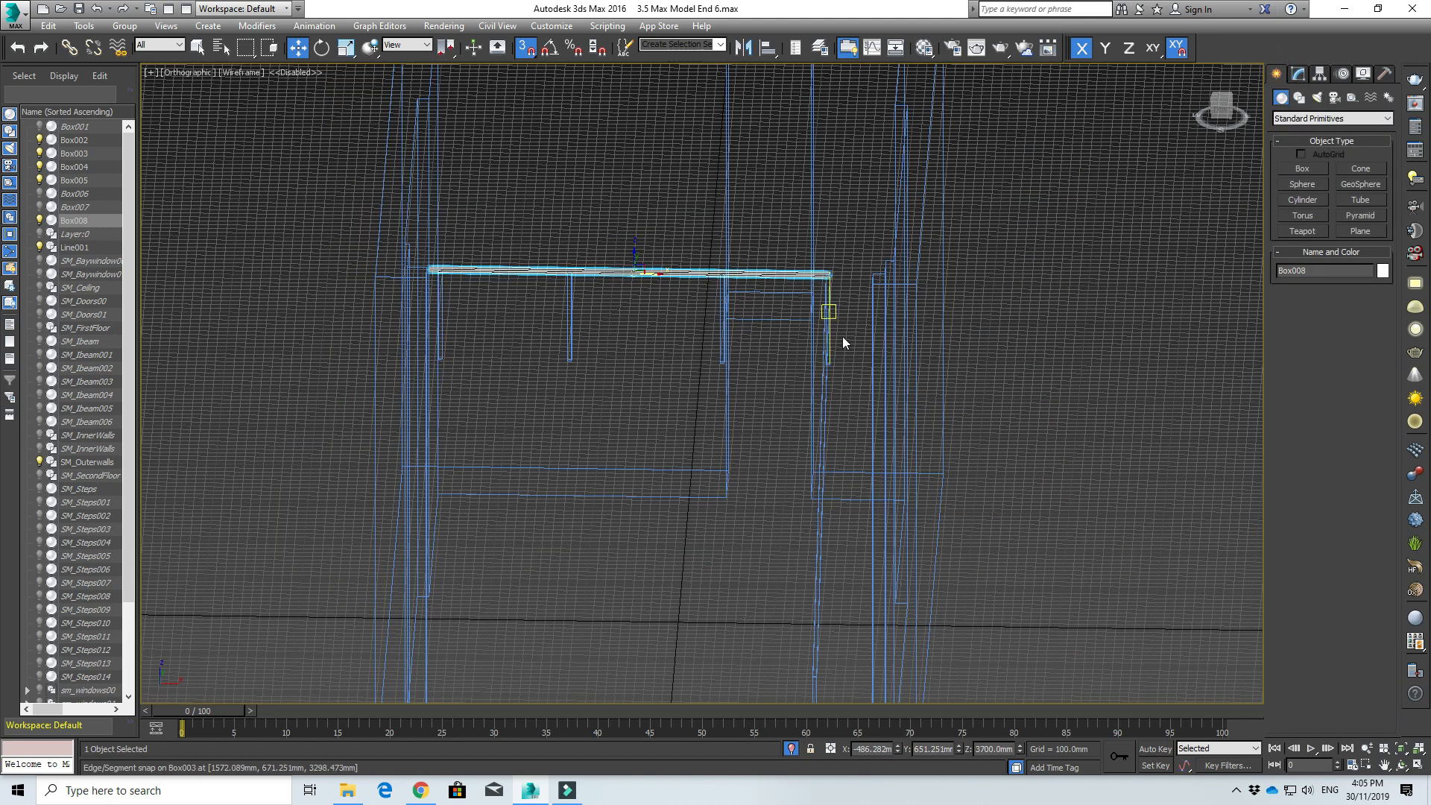
pyautogui.scroll(2, 705, 352)
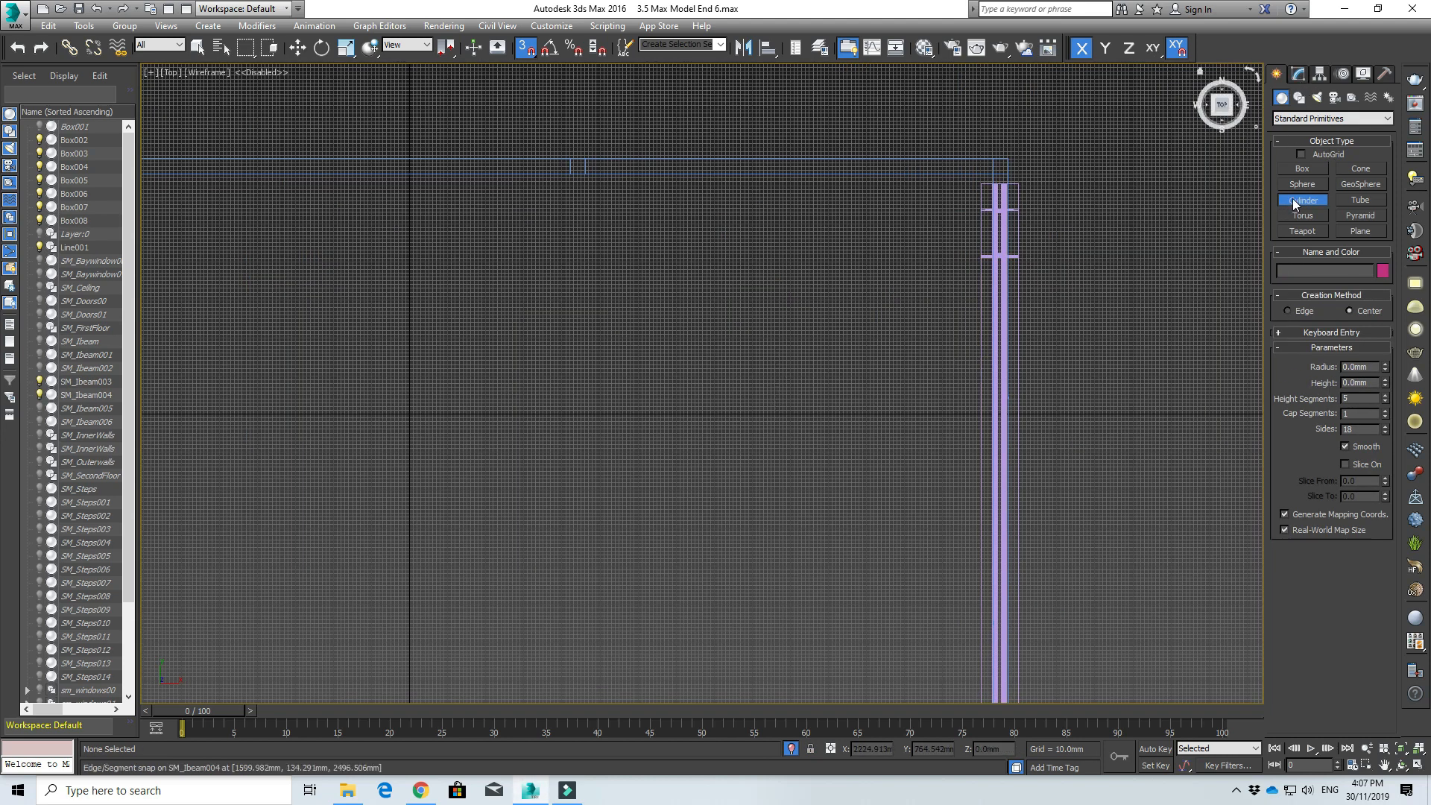
# - Draw a cylinder of about 64 mm radius in the open area beside the upper-floor railing and set its height to -100 mm
pyautogui.doubleClick(1368, 368)
pyautogui.write('1')
pyautogui.press('Tab')
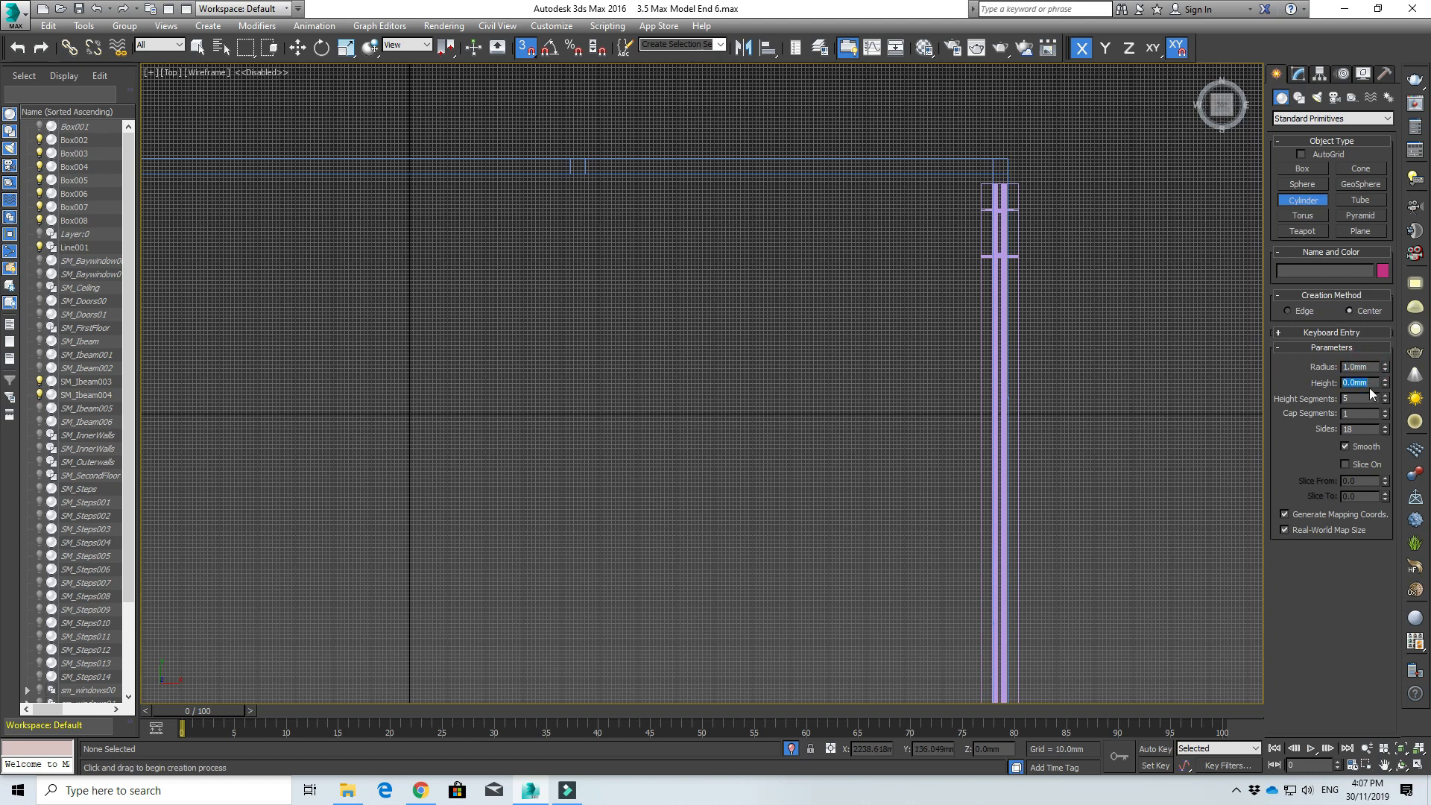
pyautogui.write('100')
pyautogui.moveTo(718, 281); pyautogui.dragTo(734, 294)
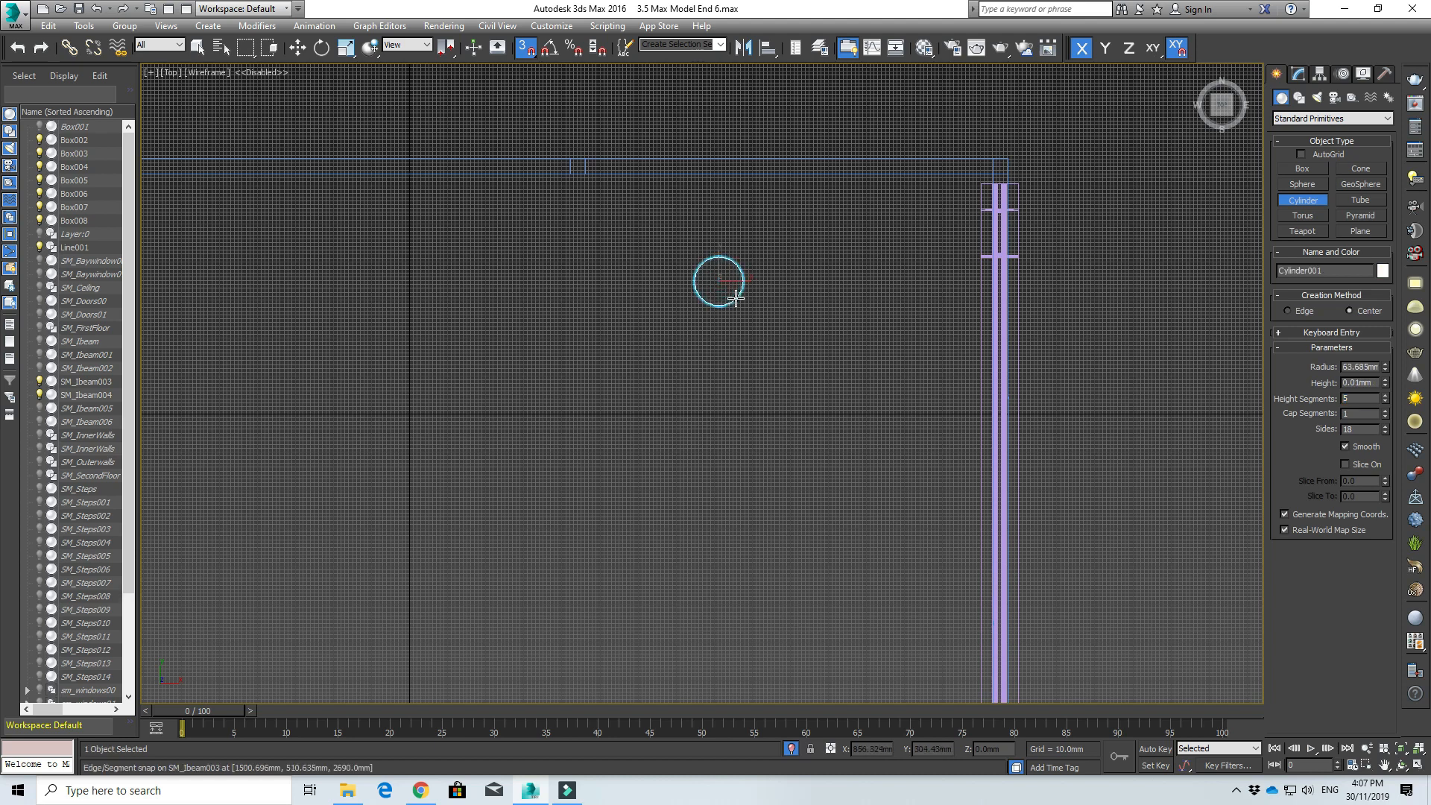
pyautogui.click(1359, 384)
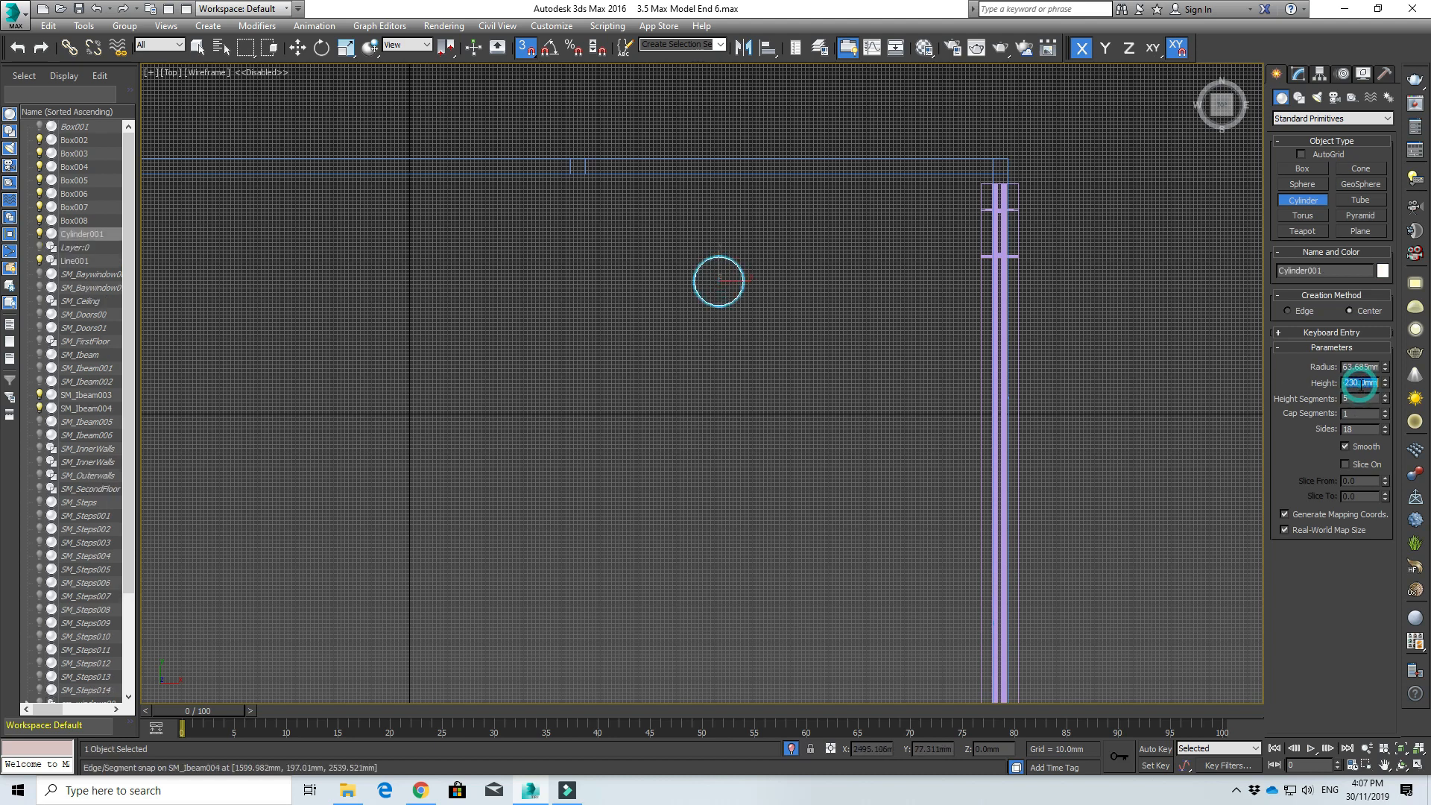
pyautogui.write('1')
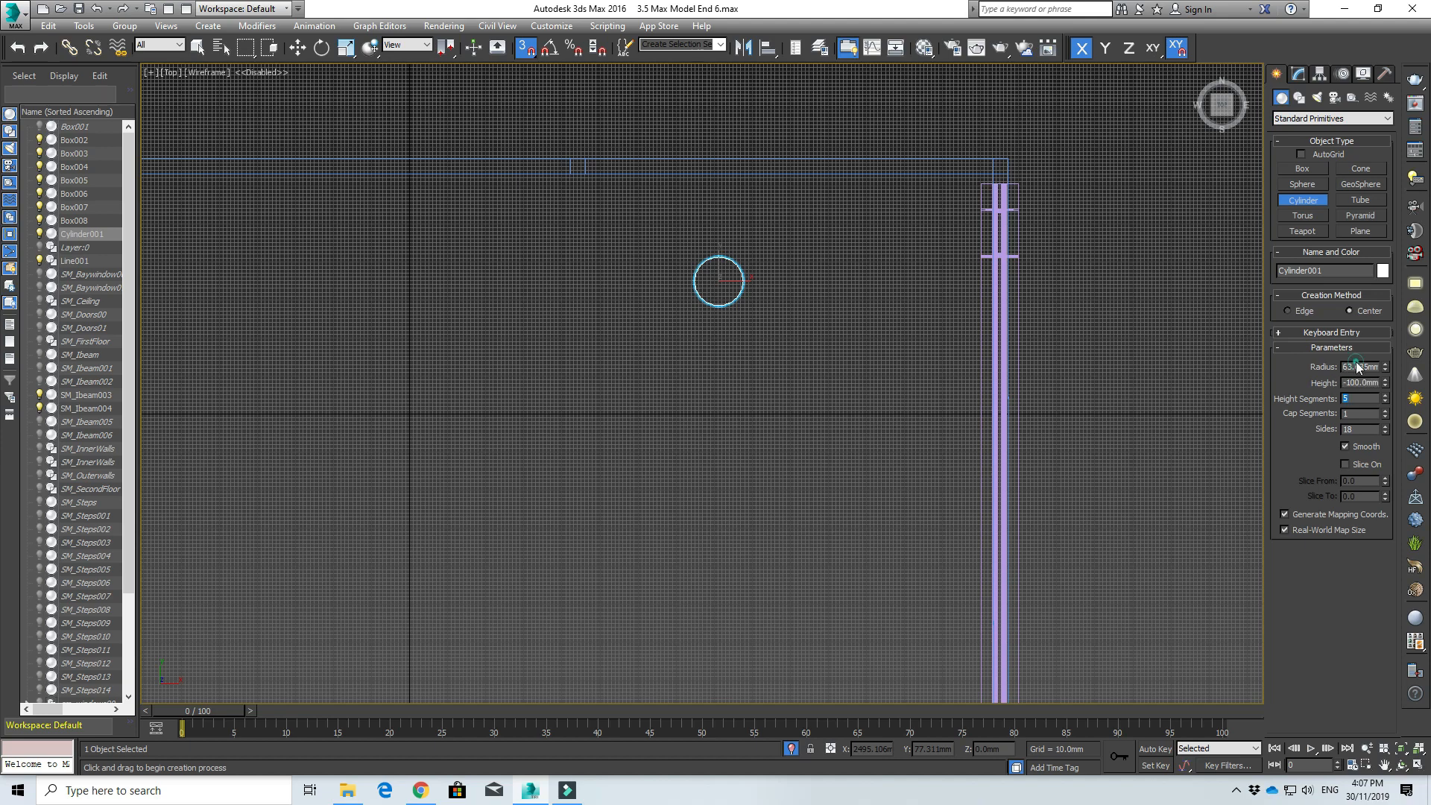
# - Try a 1 mm radius on the cylinder and settle on 10 mm
pyautogui.doubleClick(1359, 367)
pyautogui.write('1')
pyautogui.press('Tab')
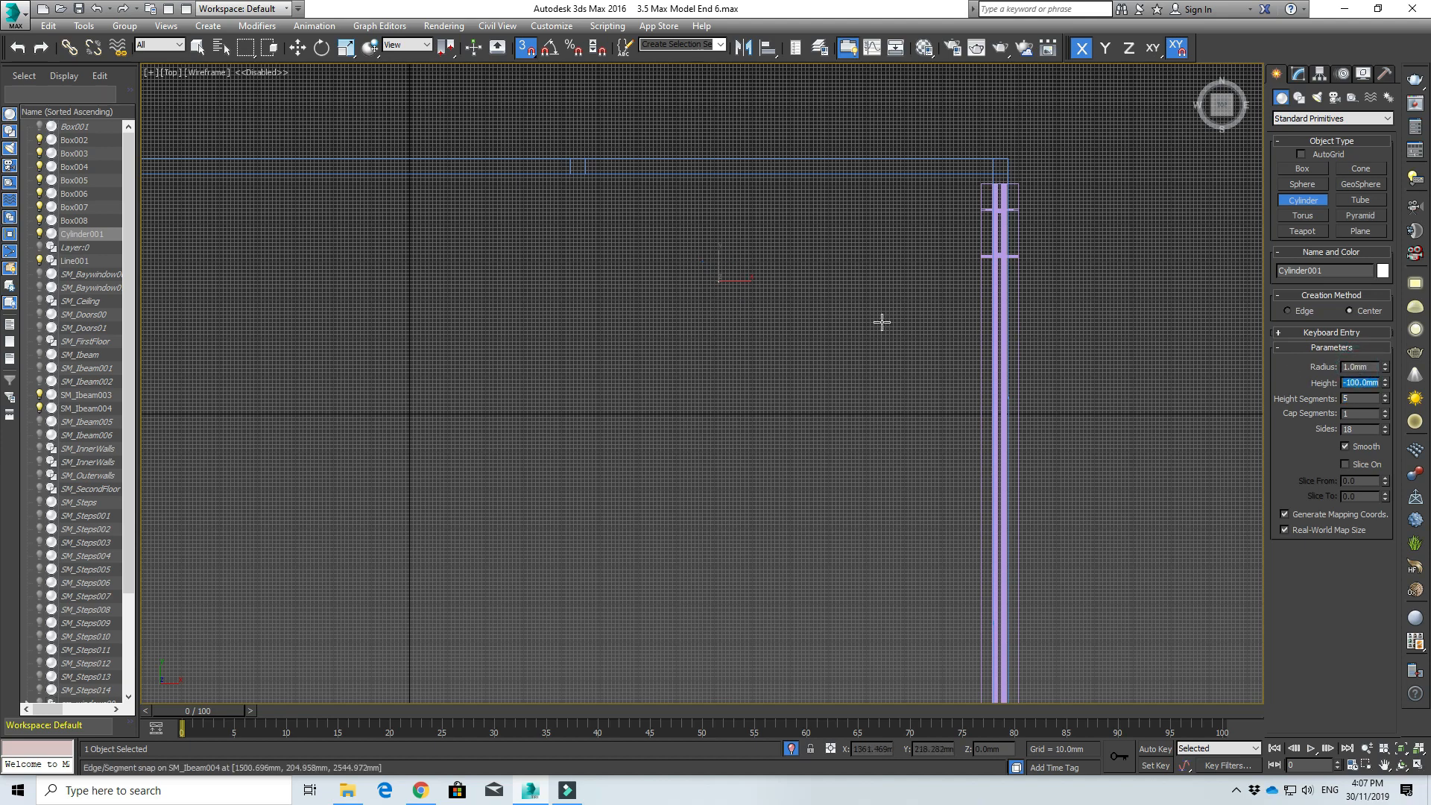
pyautogui.scroll(4, 749, 304)
pyautogui.scroll(-4, 680, 262)
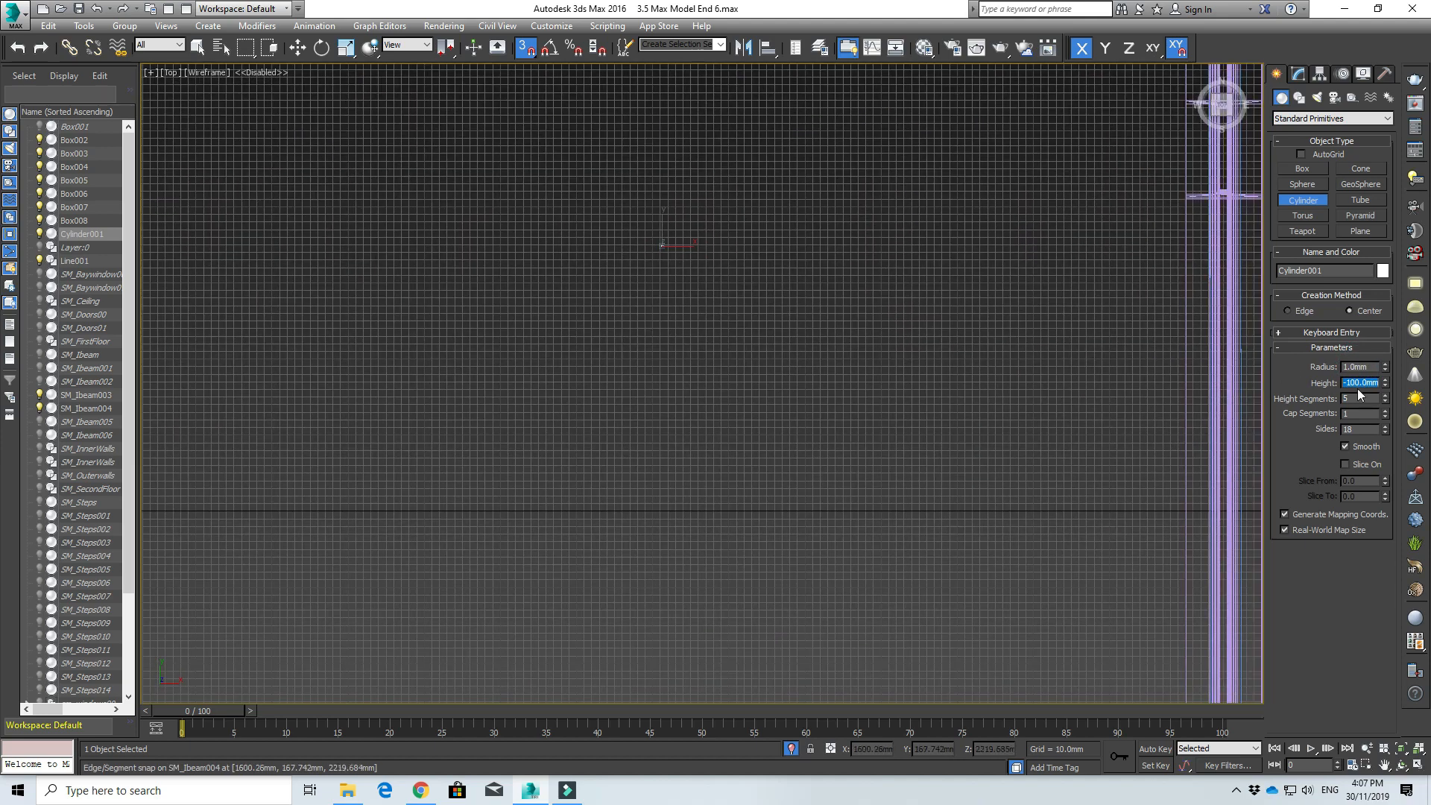
pyautogui.doubleClick(1364, 366)
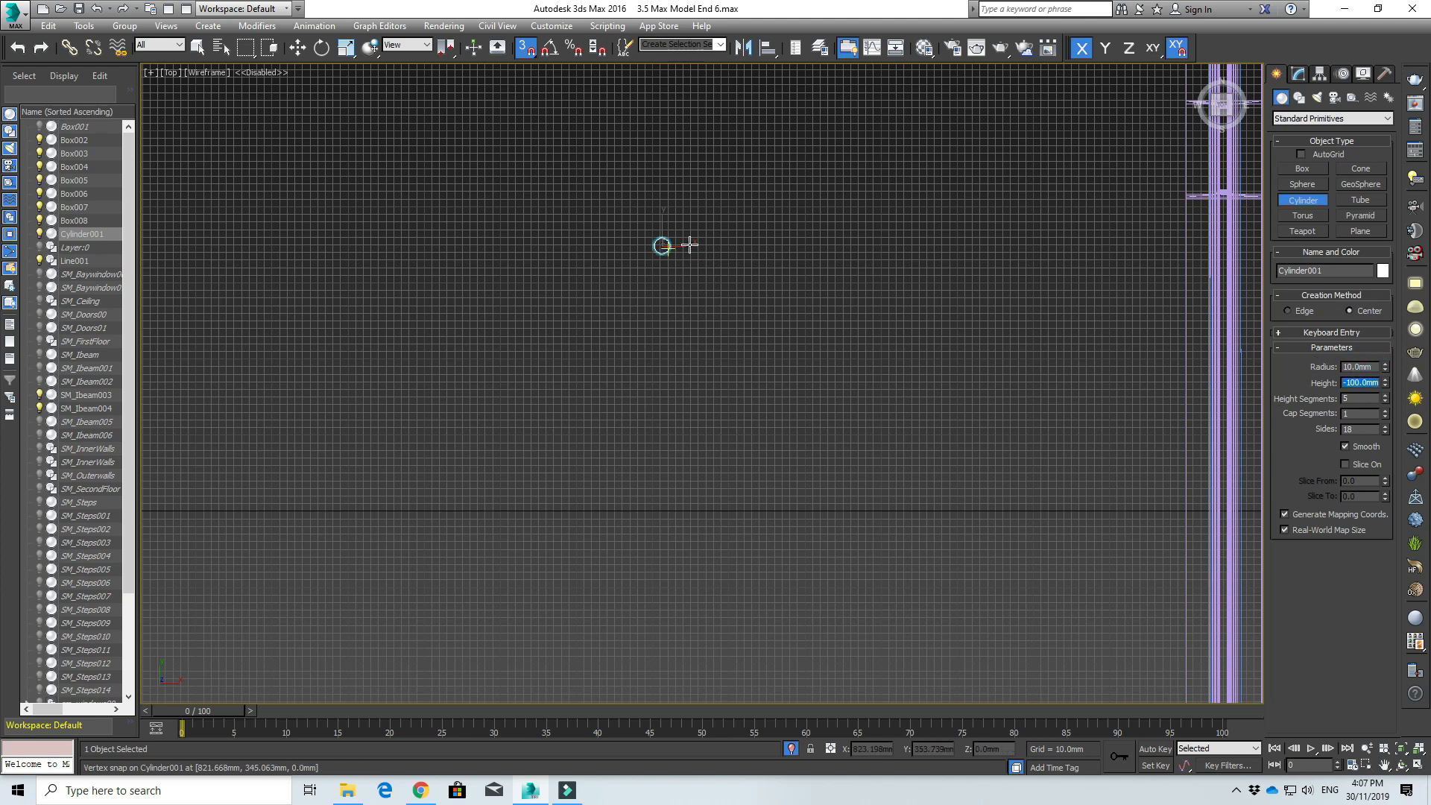
pyautogui.scroll(-3, 686, 243)
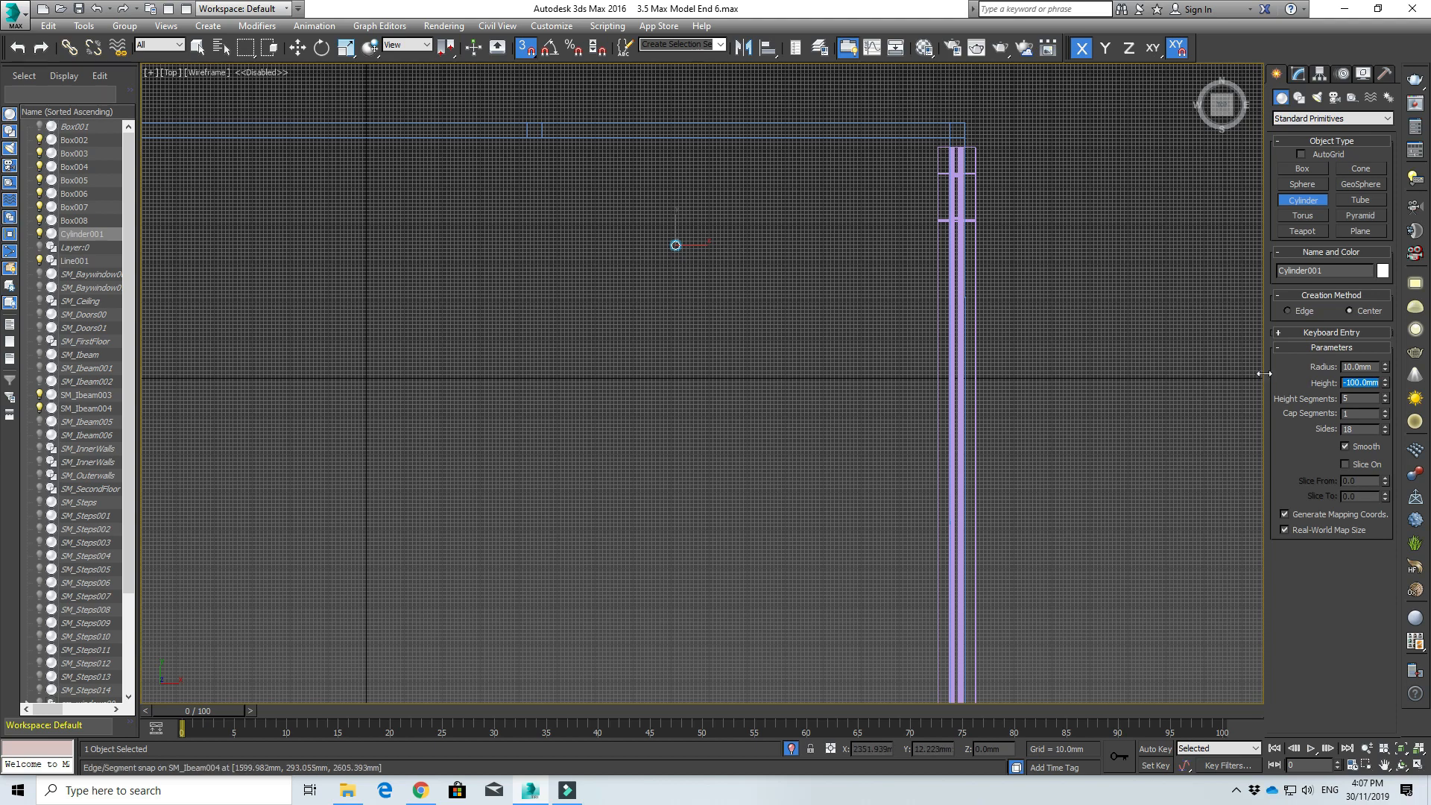
# - Rotate the cylinder by -90 degrees in the Front view with angle snap on so it lies horizontally
pyautogui.click(776, 254)
pyautogui.press('f')
pyautogui.scroll(-2, 776, 253)
pyautogui.scroll(-2, 940, 330)
pyautogui.moveTo(936, 324); pyautogui.dragTo(928, 404, button='middle')
pyautogui.press('e')
pyautogui.moveTo(967, 413); pyautogui.dragTo(895, 380)
pyautogui.click(549, 48)
pyautogui.scroll(-4, 898, 377)
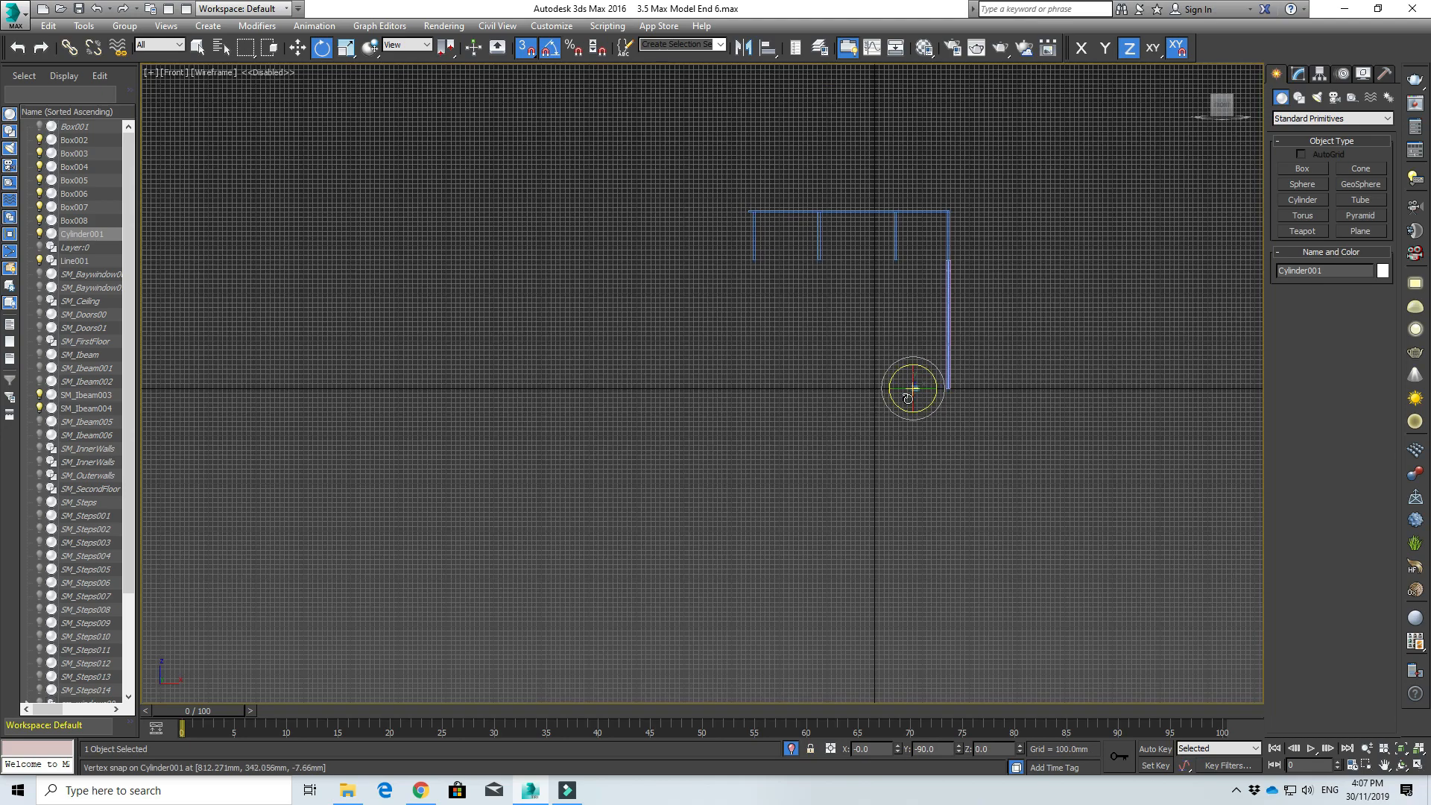
# - Raise the horizontal cylinder along its vertical axis to just below the top rail, at about Z 3497 mm
pyautogui.press('w')
pyautogui.moveTo(912, 366); pyautogui.dragTo(902, 221)
pyautogui.scroll(5, 915, 234)
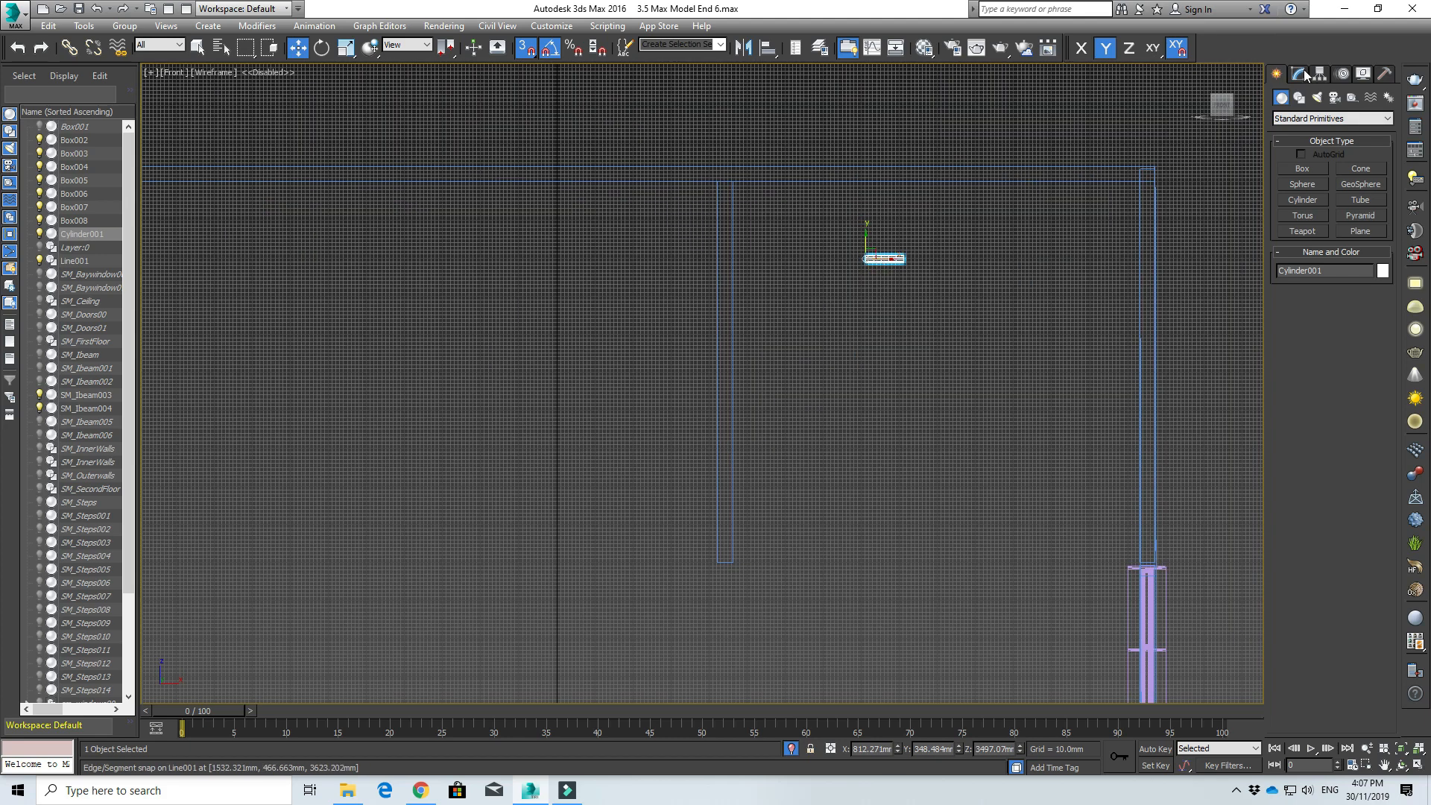
# - Set the cylinder's height to -4000 mm so it is long enough to span the upper-floor posts
pyautogui.click(1299, 74)
pyautogui.click(1358, 302)
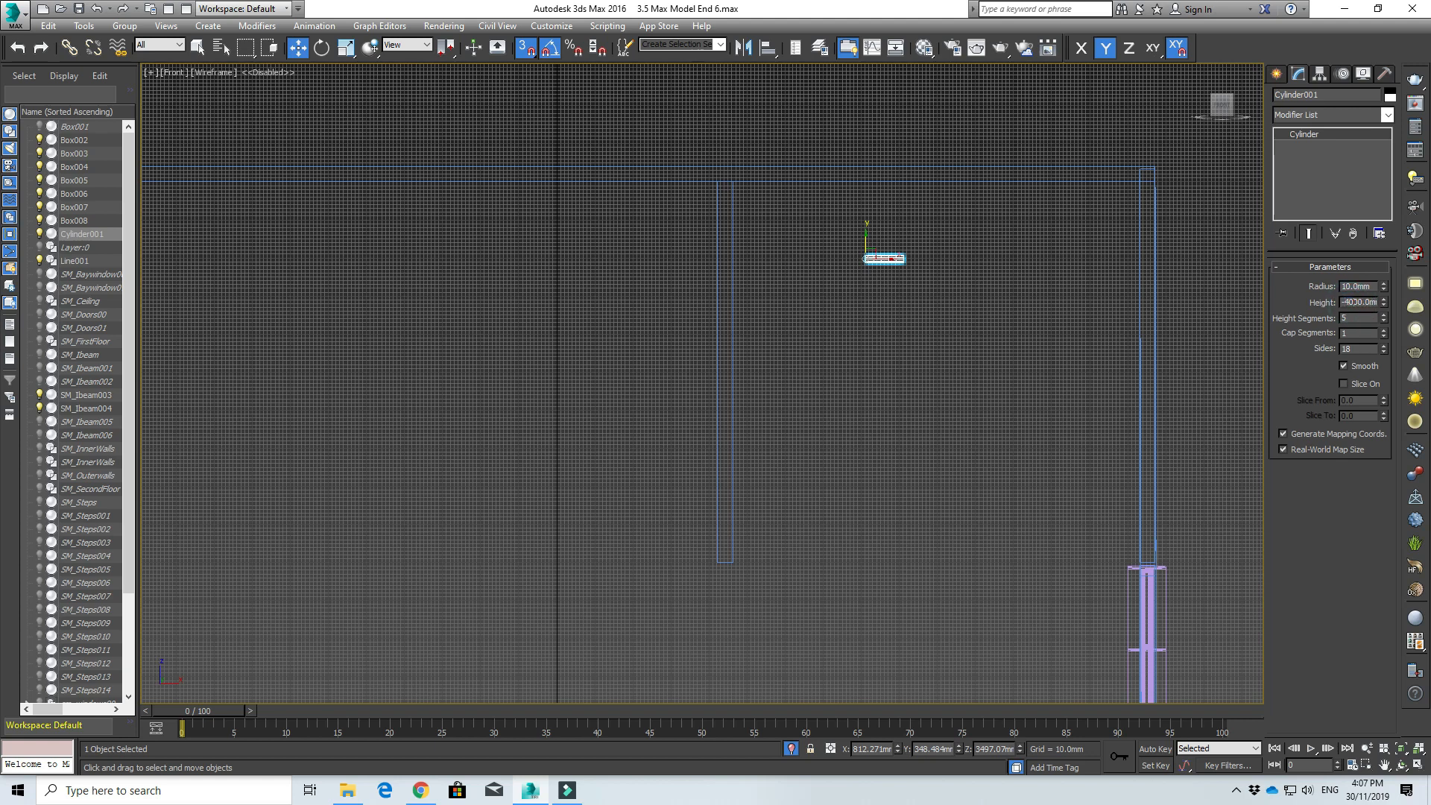
pyautogui.press('Tab')
pyautogui.scroll(-5, 1046, 326)
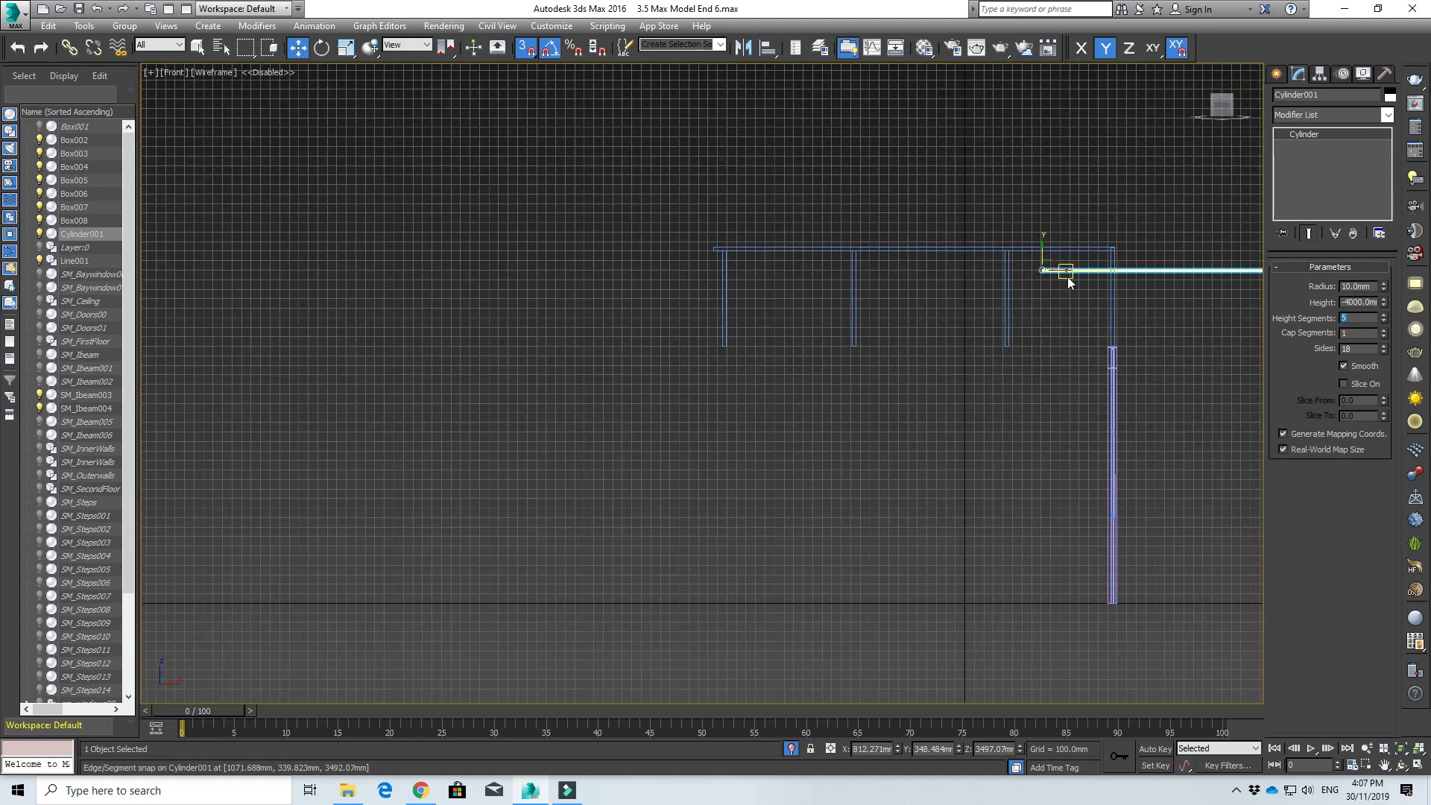
# - Slide the cylinder along X so it starts at the far end post, at about X -2505 mm, and check its span across the posts
pyautogui.moveTo(1068, 271); pyautogui.dragTo(737, 271)
pyautogui.scroll(3, 737, 271)
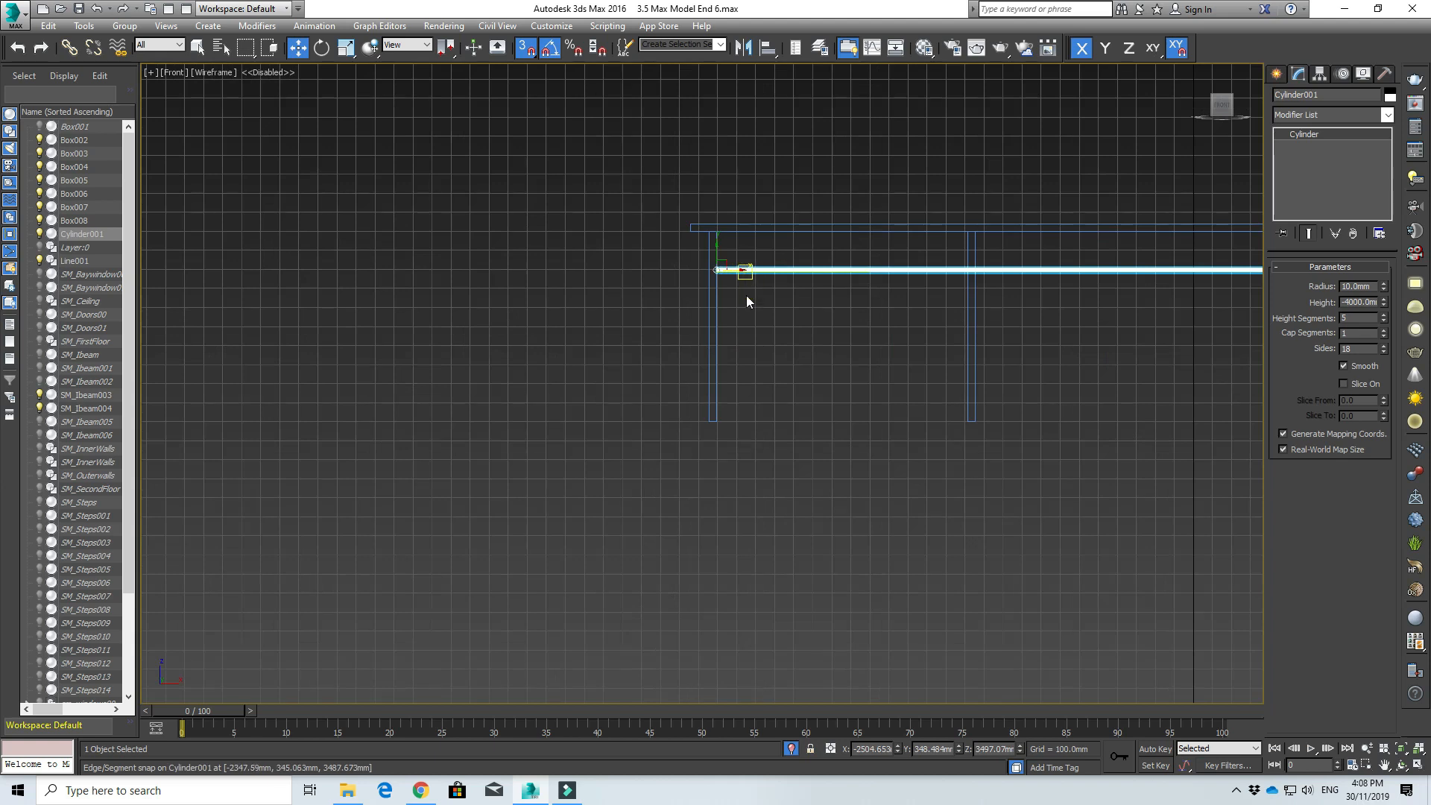
pyautogui.moveTo(746, 295); pyautogui.dragTo(587, 316, button='middle')
pyautogui.moveTo(943, 327); pyautogui.dragTo(748, 336, button='middle')
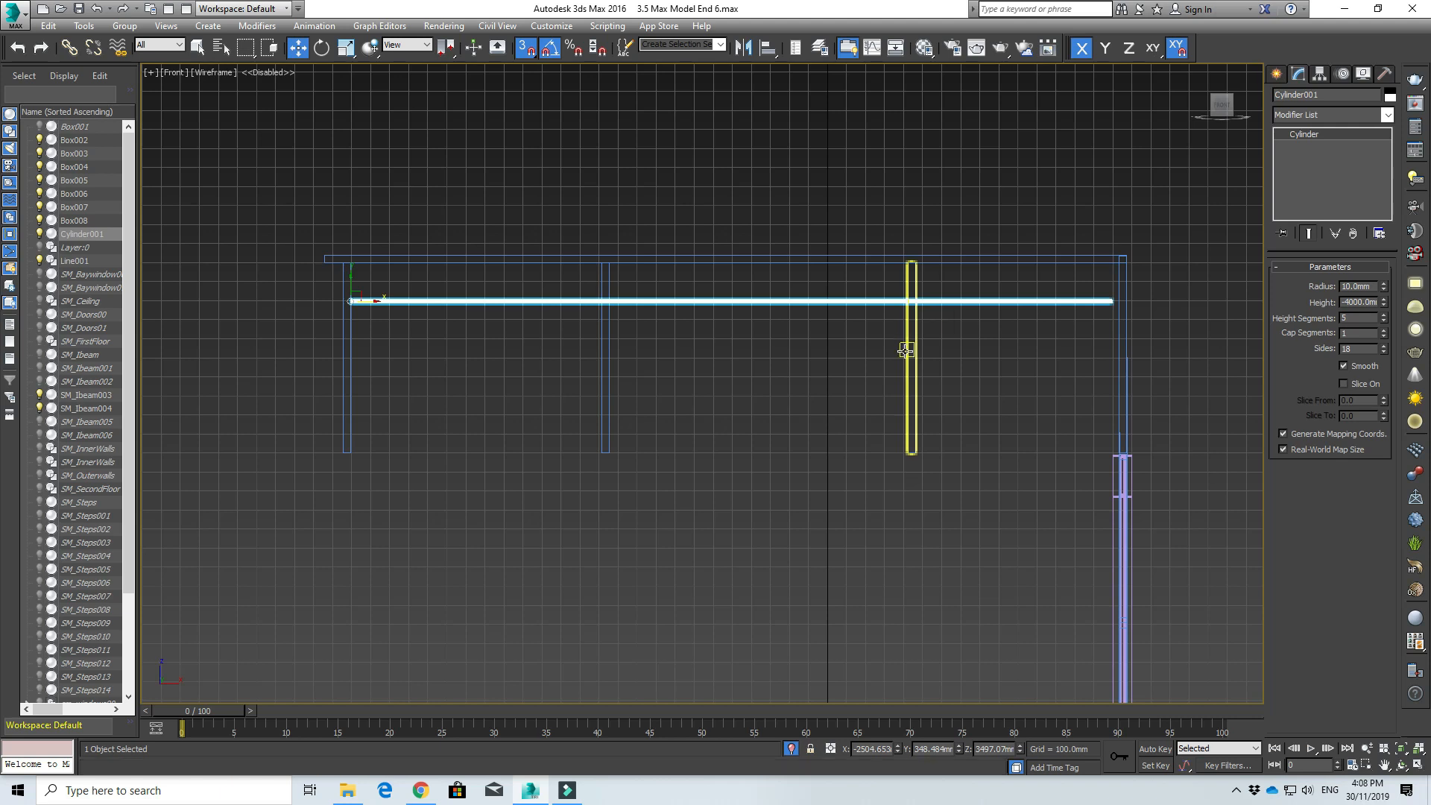
pyautogui.scroll(2, 365, 329)
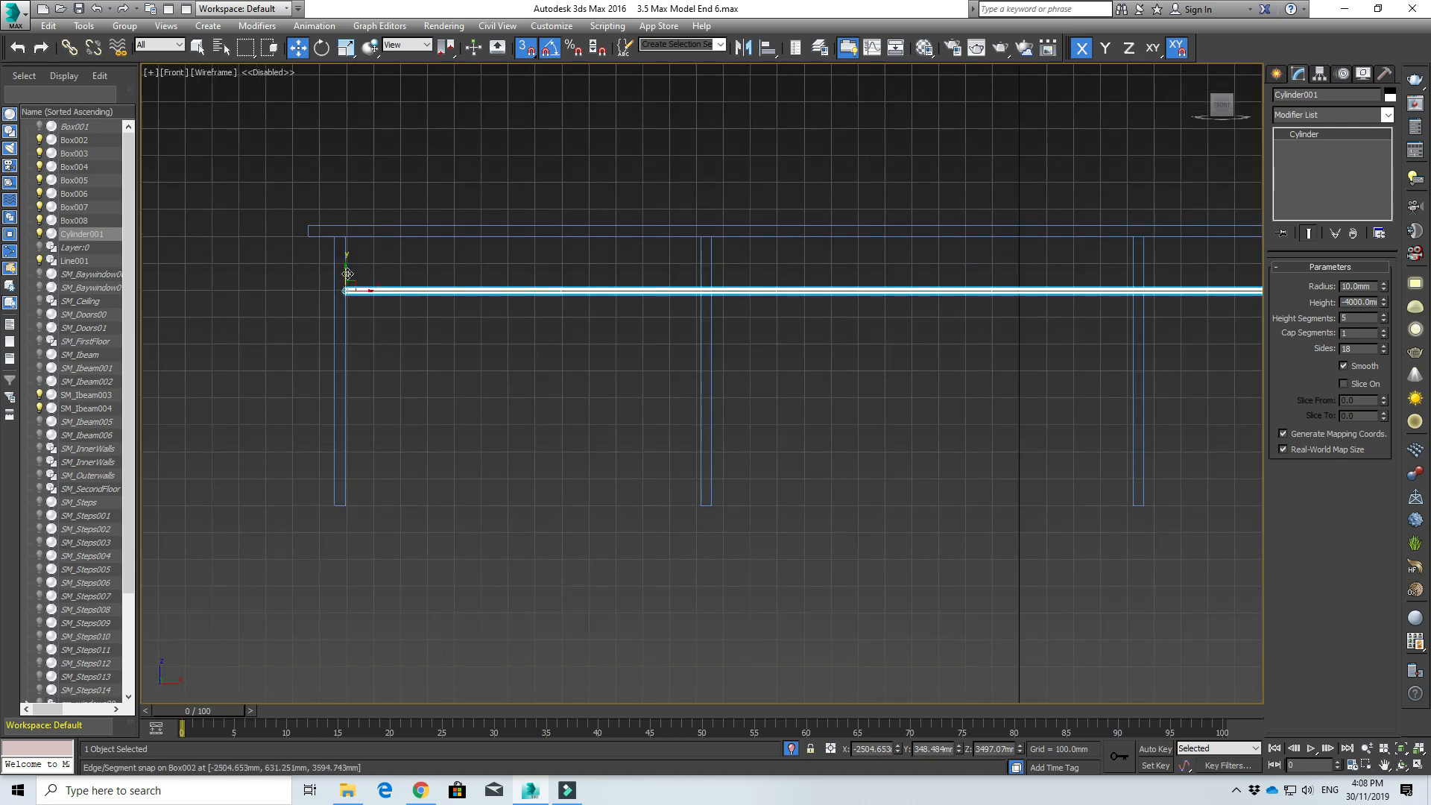
pyautogui.moveTo(937, 398); pyautogui.dragTo(772, 400, button='middle')
pyautogui.scroll(-2, 1035, 400)
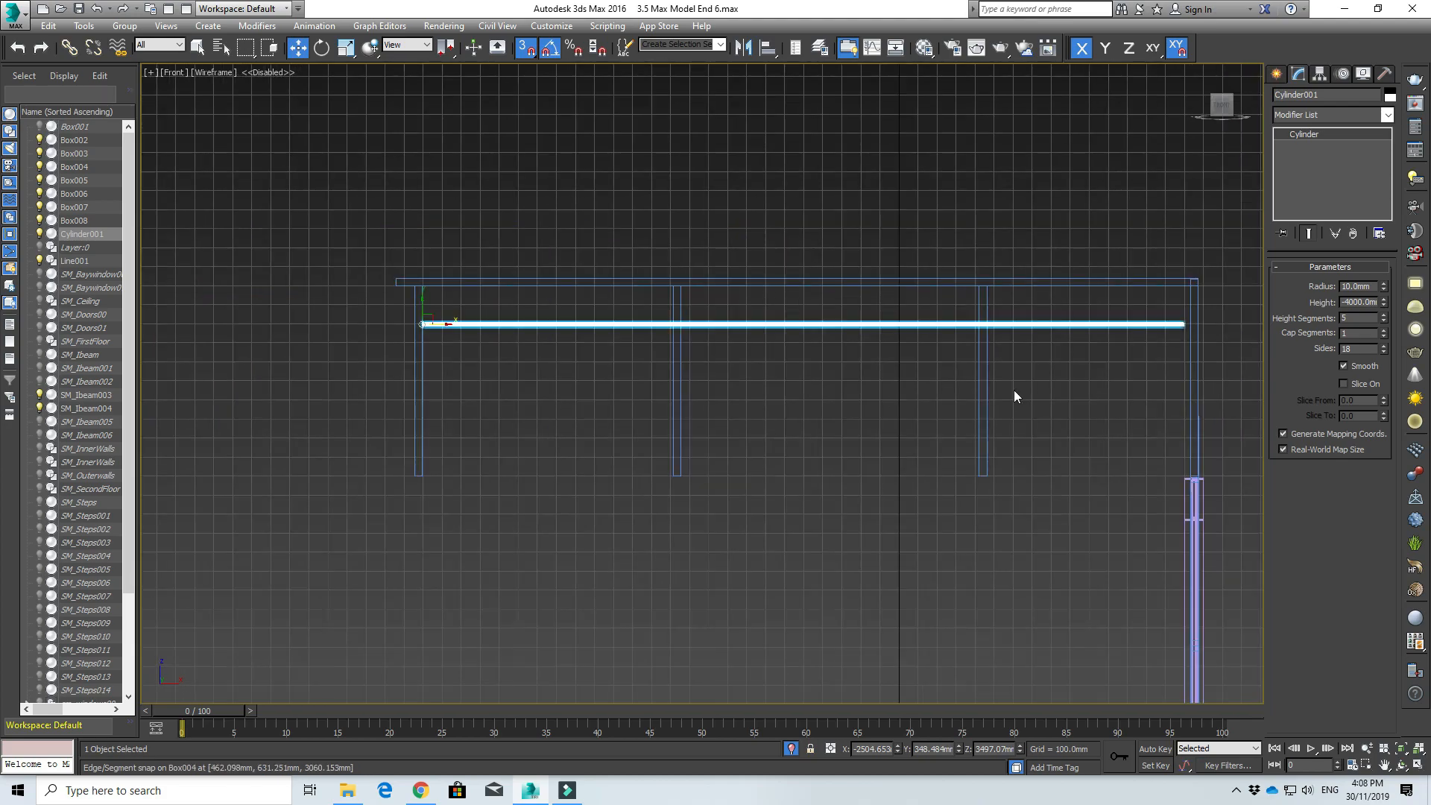
# - Switch to the Top view and reduce the horizontal cylinder's radius to 5 mm
pyautogui.press('t')
pyautogui.moveTo(638, 254); pyautogui.dragTo(1009, 346, button='middle')
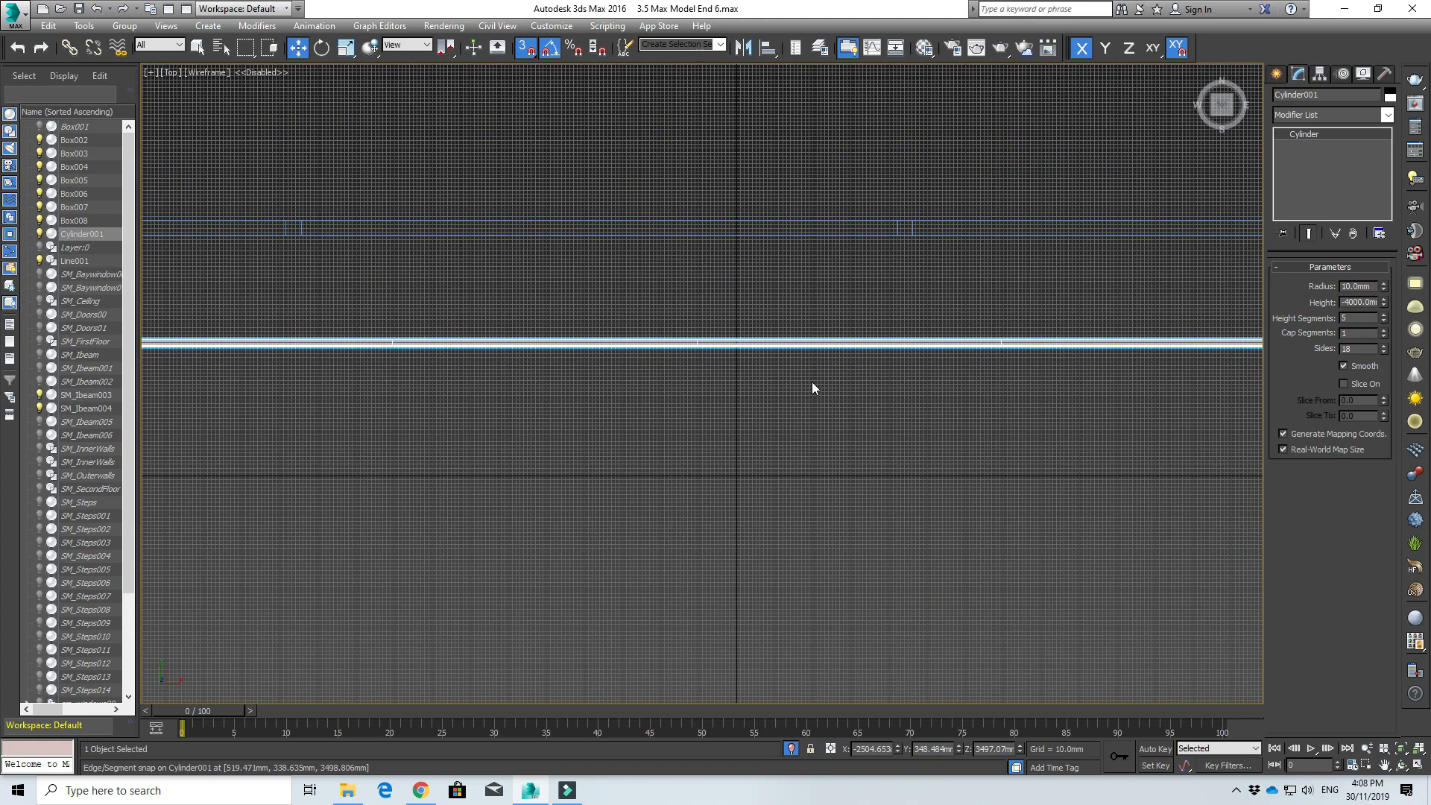
pyautogui.scroll(-3, 812, 386)
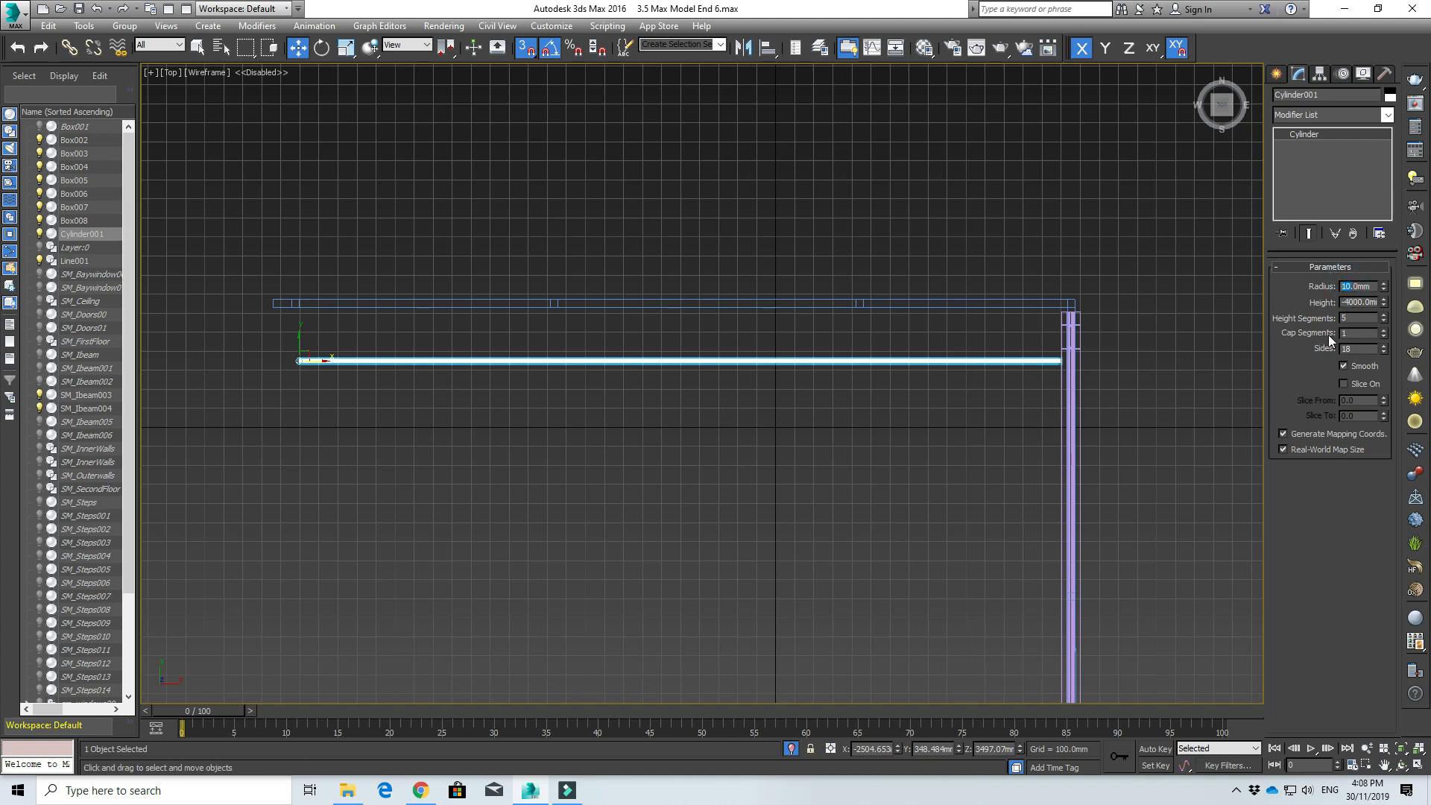
pyautogui.write('5')
pyautogui.press('Tab')
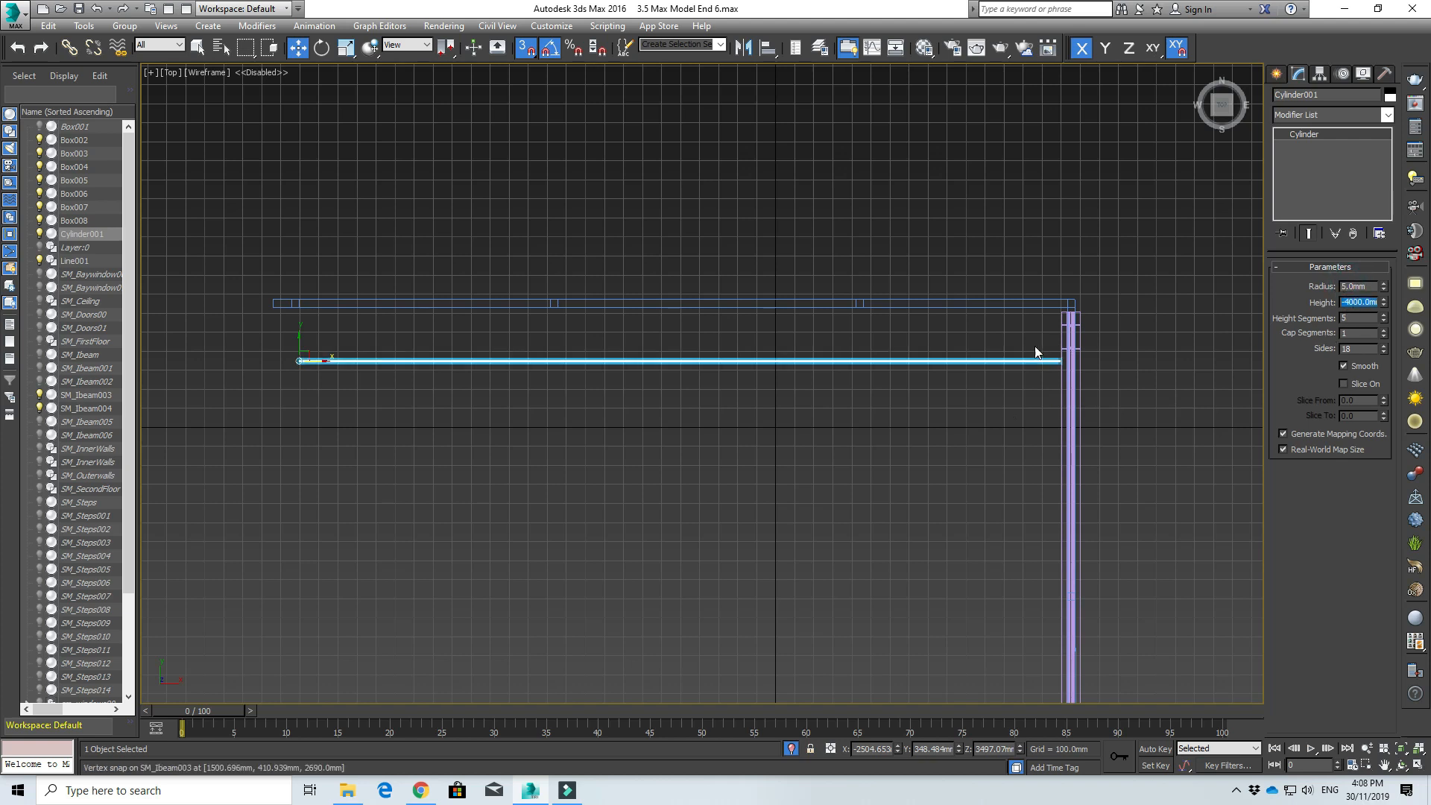
# - In the Top view, move the horizontal cylinder along Y onto the line of the upper-floor posts, at about Y 647 mm
pyautogui.keyDown('alt'); pyautogui.moveTo(823, 404); pyautogui.dragTo(816, 339, button='middle'); pyautogui.keyUp('alt')
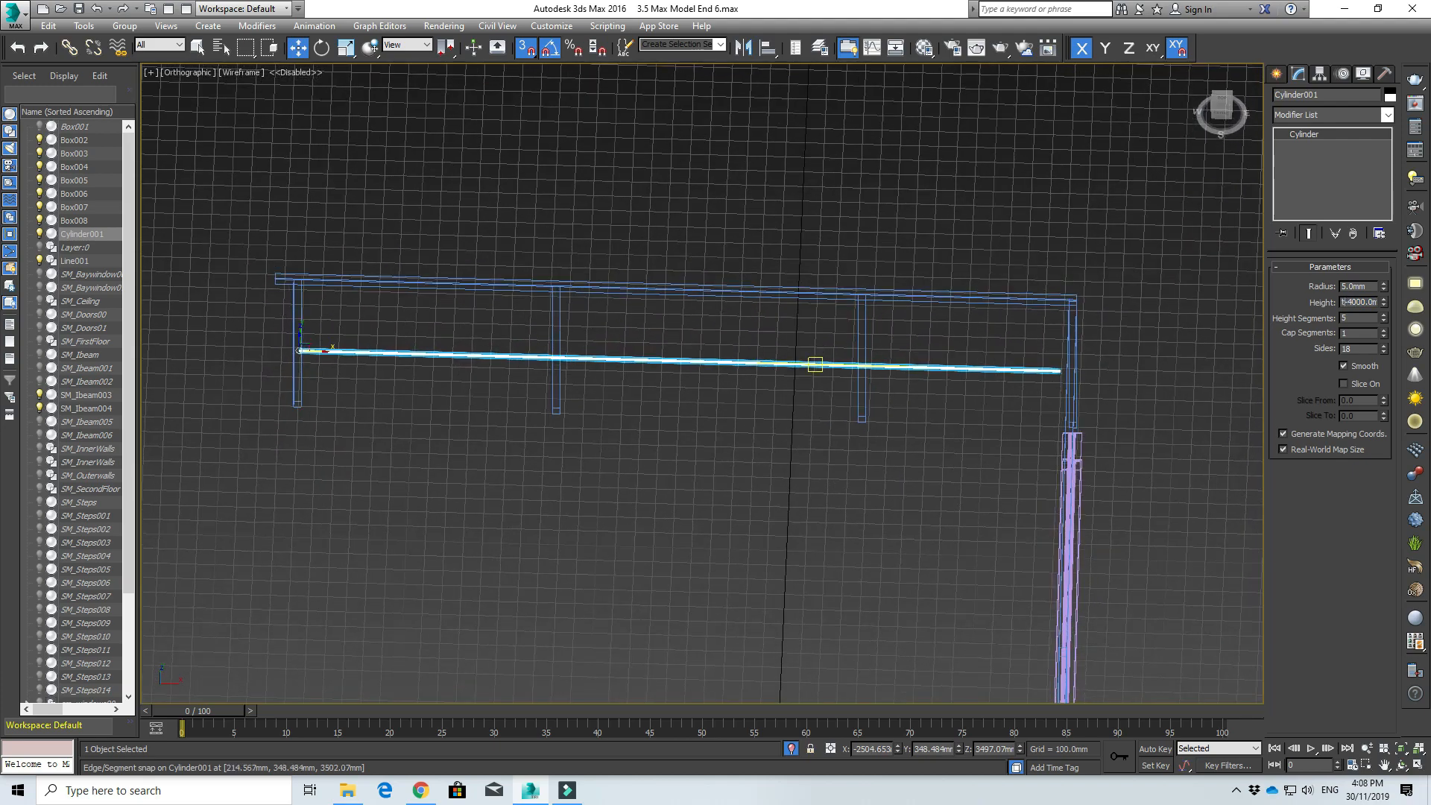
pyautogui.click(653, 413)
pyautogui.press('t')
pyautogui.click(549, 247)
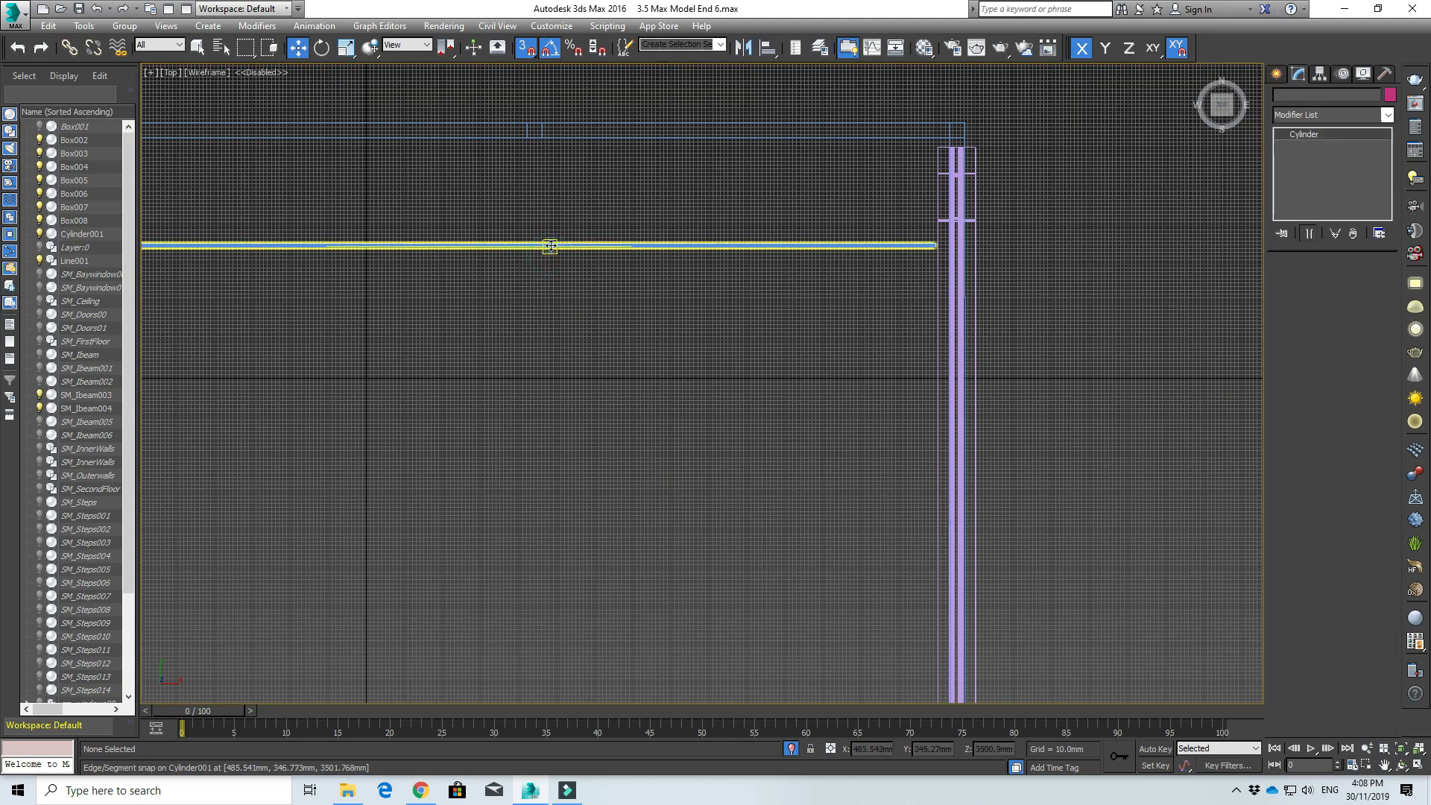
pyautogui.scroll(-3, 480, 343)
pyautogui.moveTo(481, 343); pyautogui.dragTo(918, 400, button='middle')
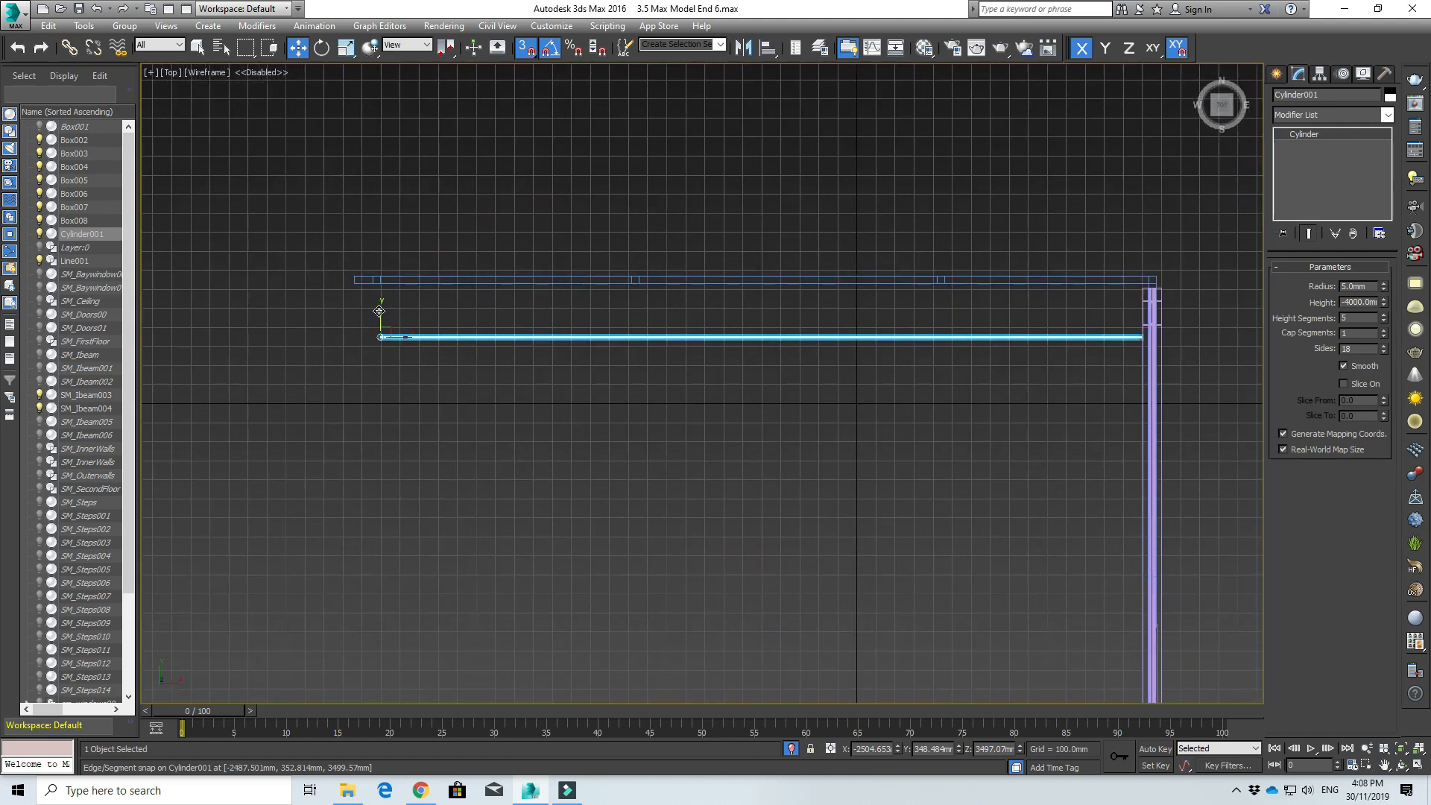
pyautogui.press('F6')
pyautogui.moveTo(379, 311); pyautogui.dragTo(381, 279)
pyautogui.scroll(6, 359, 273)
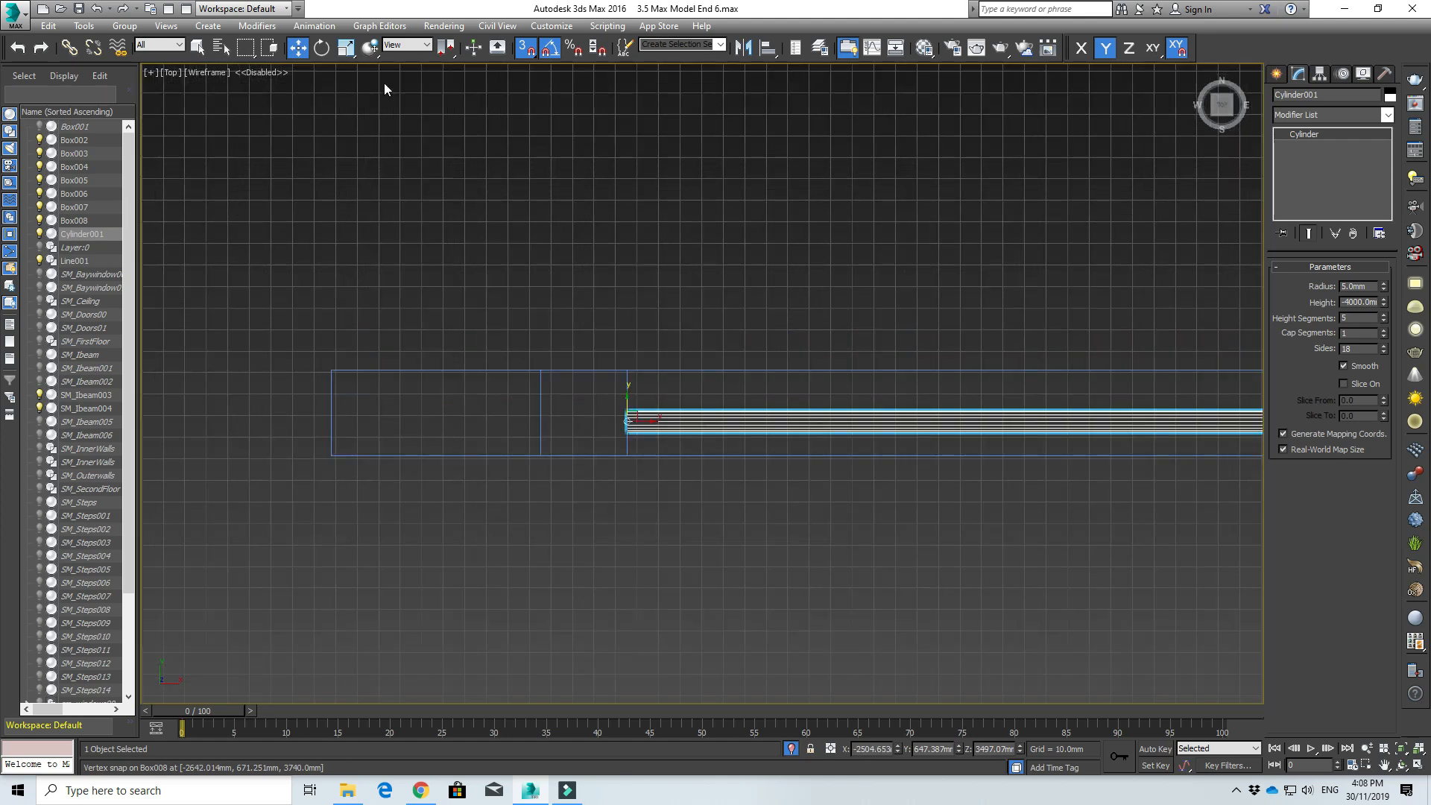
# - Turn off snapping and centre the rod across the top rail's width, at about Y 652 mm
pyautogui.click(533, 53)
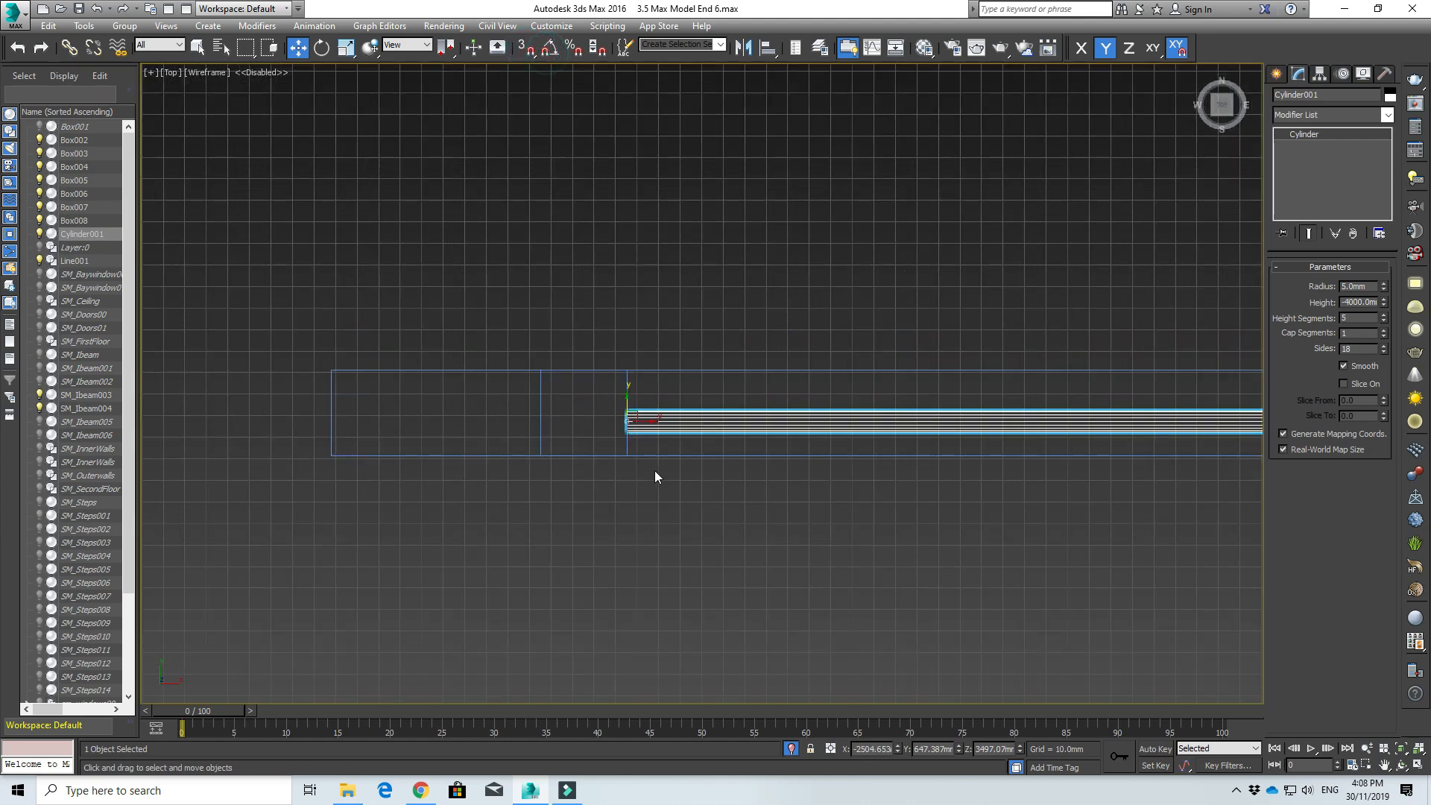
pyautogui.moveTo(628, 399); pyautogui.dragTo(627, 390)
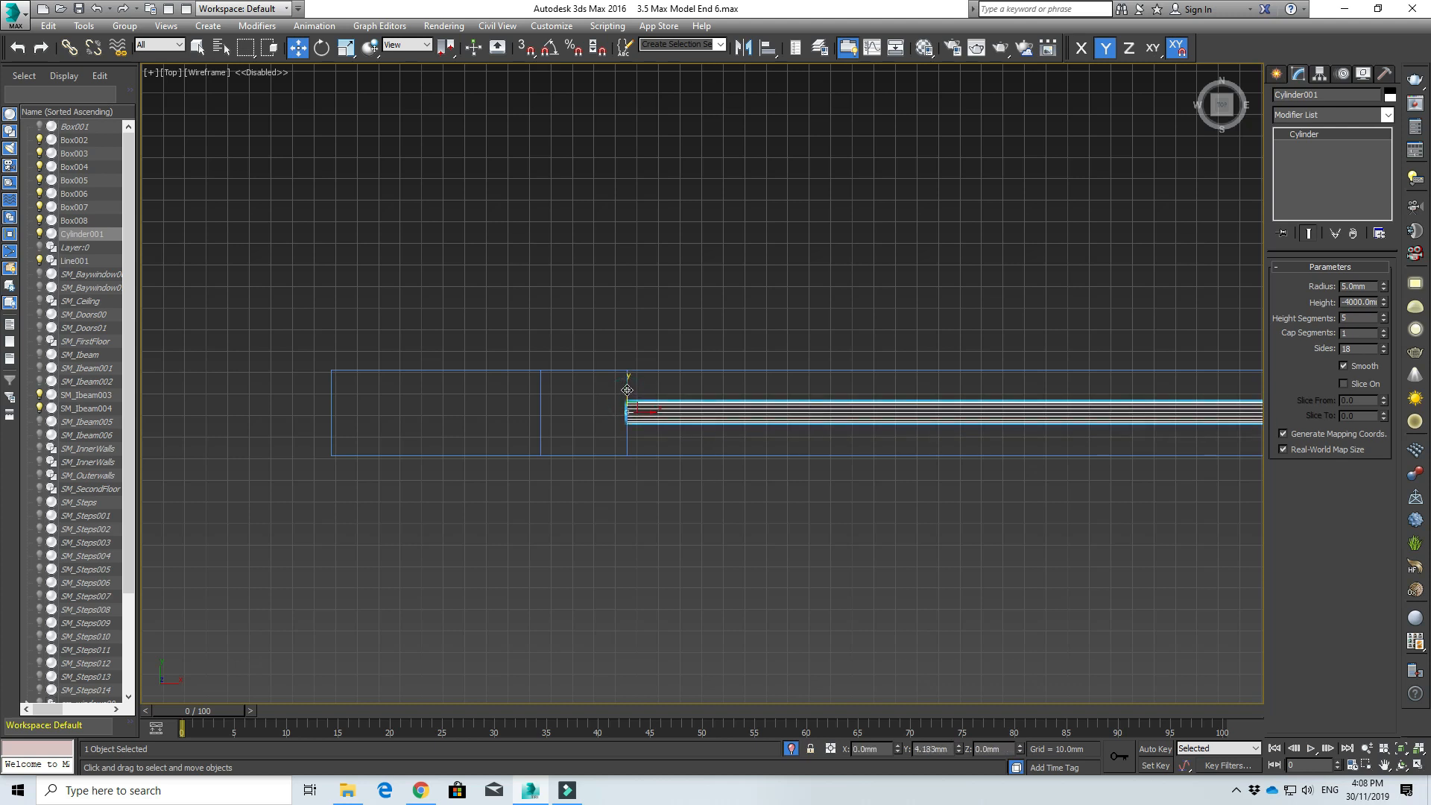
pyautogui.click(745, 498)
# - Select the rod and add an Edit Mesh modifier to it
pyautogui.scroll(-3, 820, 537)
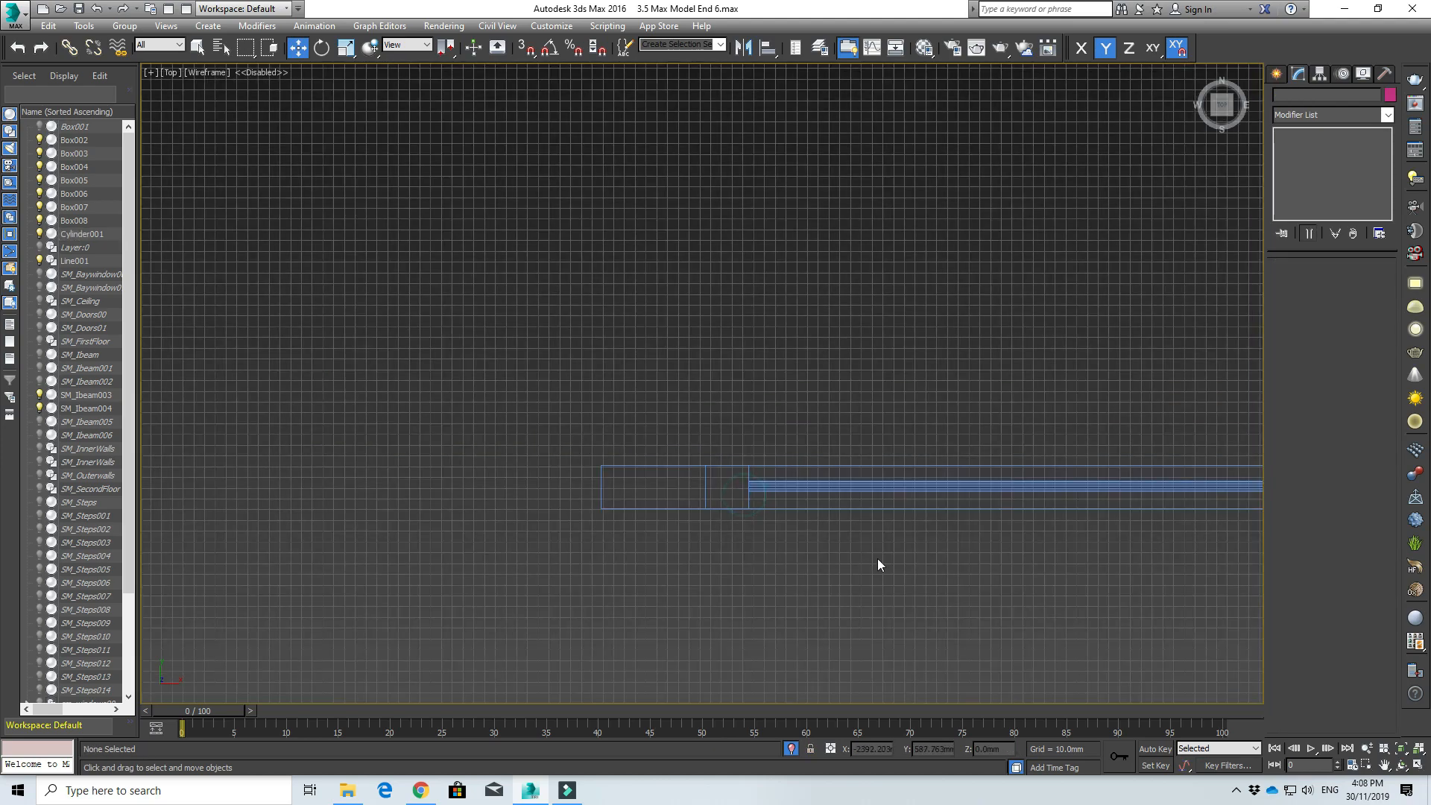
pyautogui.scroll(3, 422, 495)
pyautogui.scroll(-2, 895, 566)
pyautogui.scroll(3, 558, 530)
pyautogui.scroll(-2, 1018, 512)
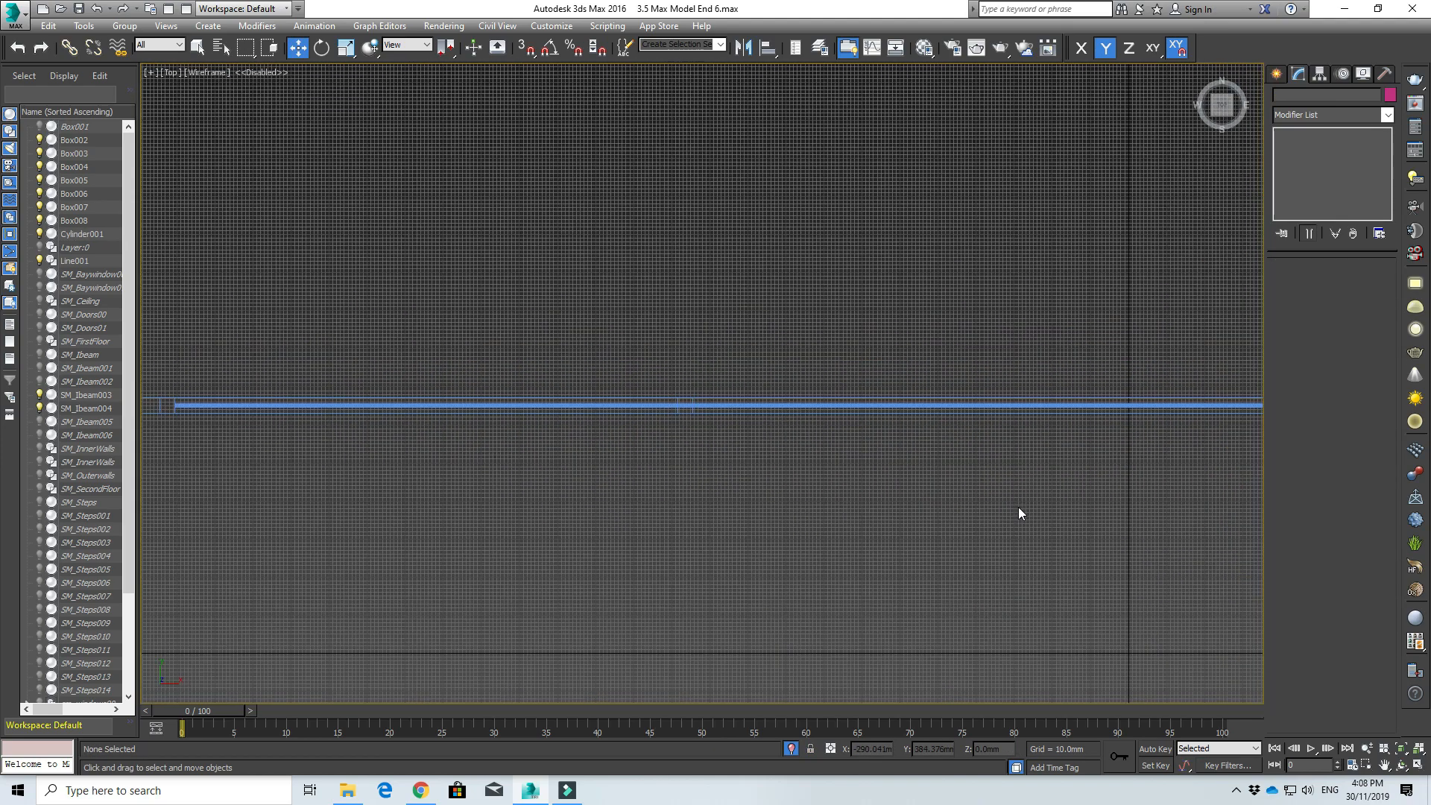
pyautogui.scroll(-2, 718, 504)
pyautogui.scroll(-3, 932, 502)
pyautogui.scroll(-1, 1056, 493)
pyautogui.scroll(5, 986, 480)
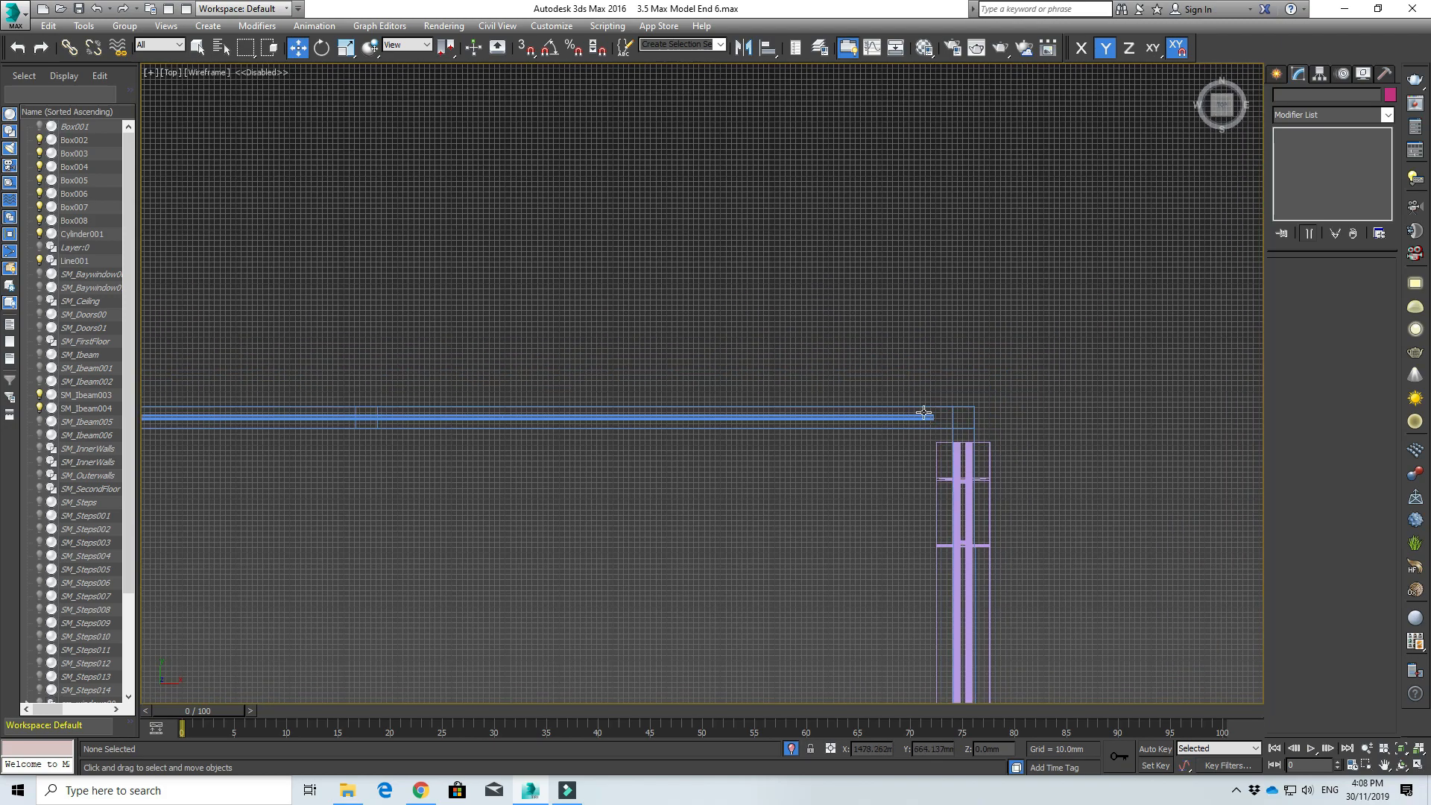
pyautogui.click(923, 416)
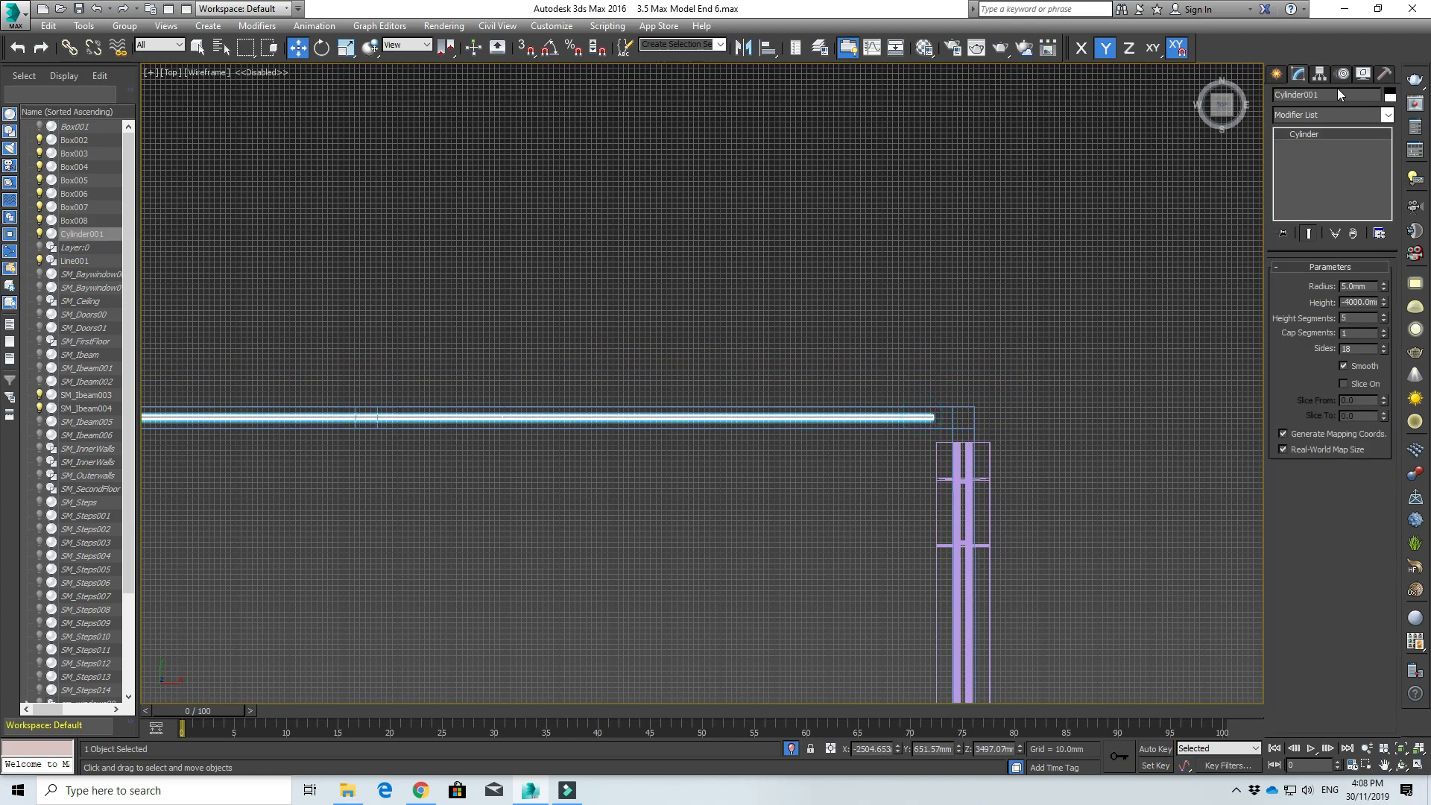
pyautogui.click(1387, 114)
pyautogui.press('e')
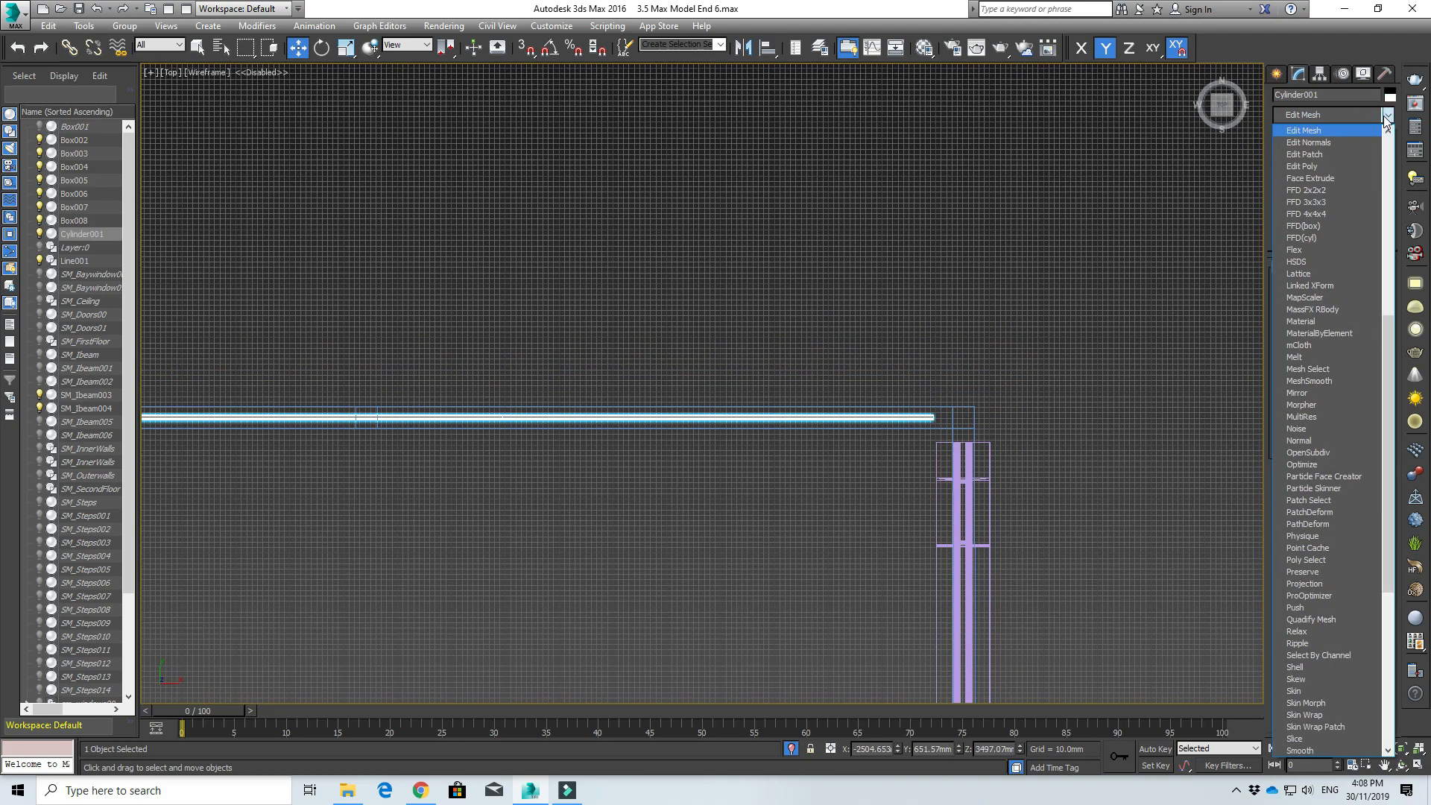
pyautogui.click(1371, 131)
pyautogui.scroll(1, 992, 422)
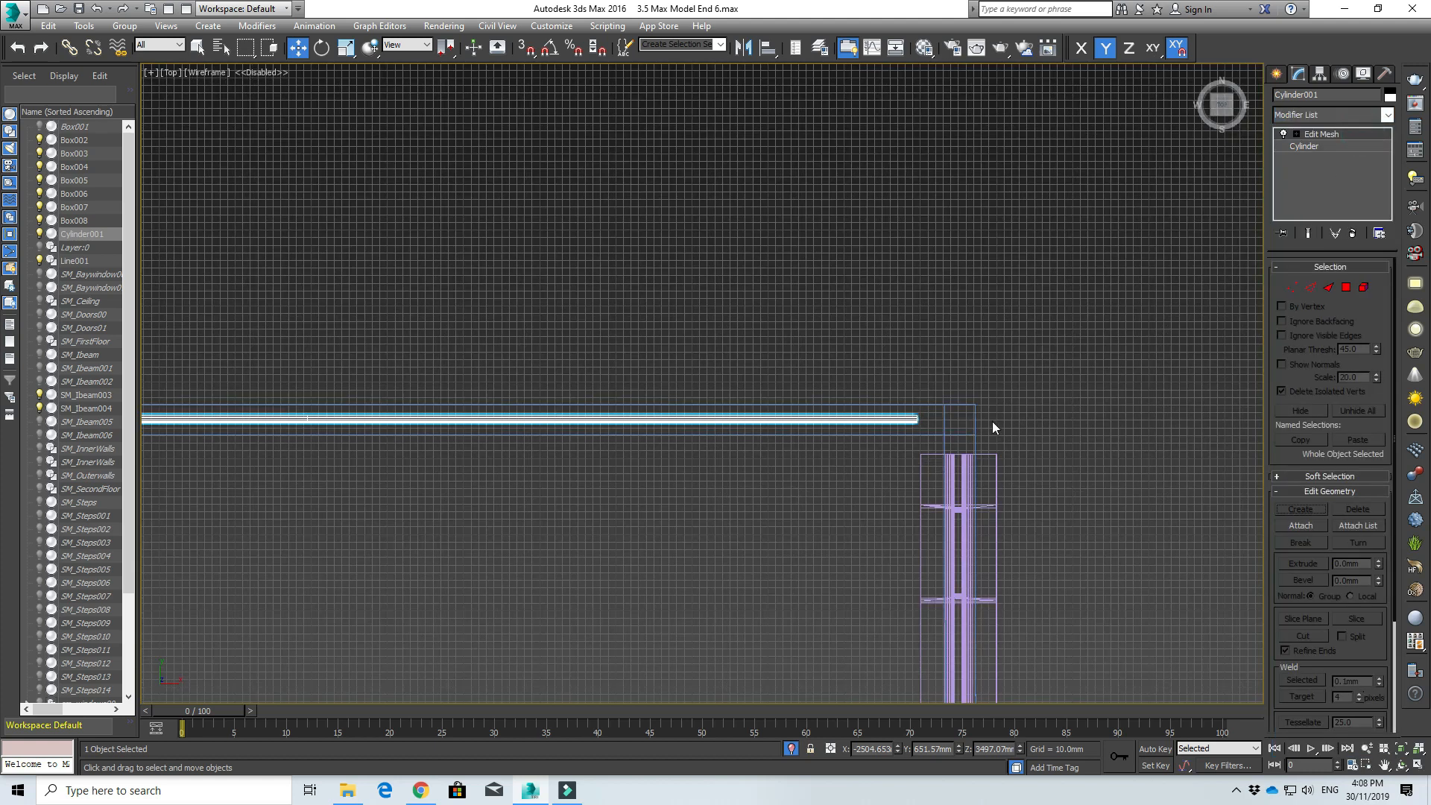
# - Move the rod's end vertices beside the corner post along X to snap onto the post's near edge, at about X 1532 mm
pyautogui.click(1290, 288)
pyautogui.scroll(1, 935, 448)
pyautogui.moveTo(899, 362); pyautogui.dragTo(946, 442)
pyautogui.scroll(1, 946, 442)
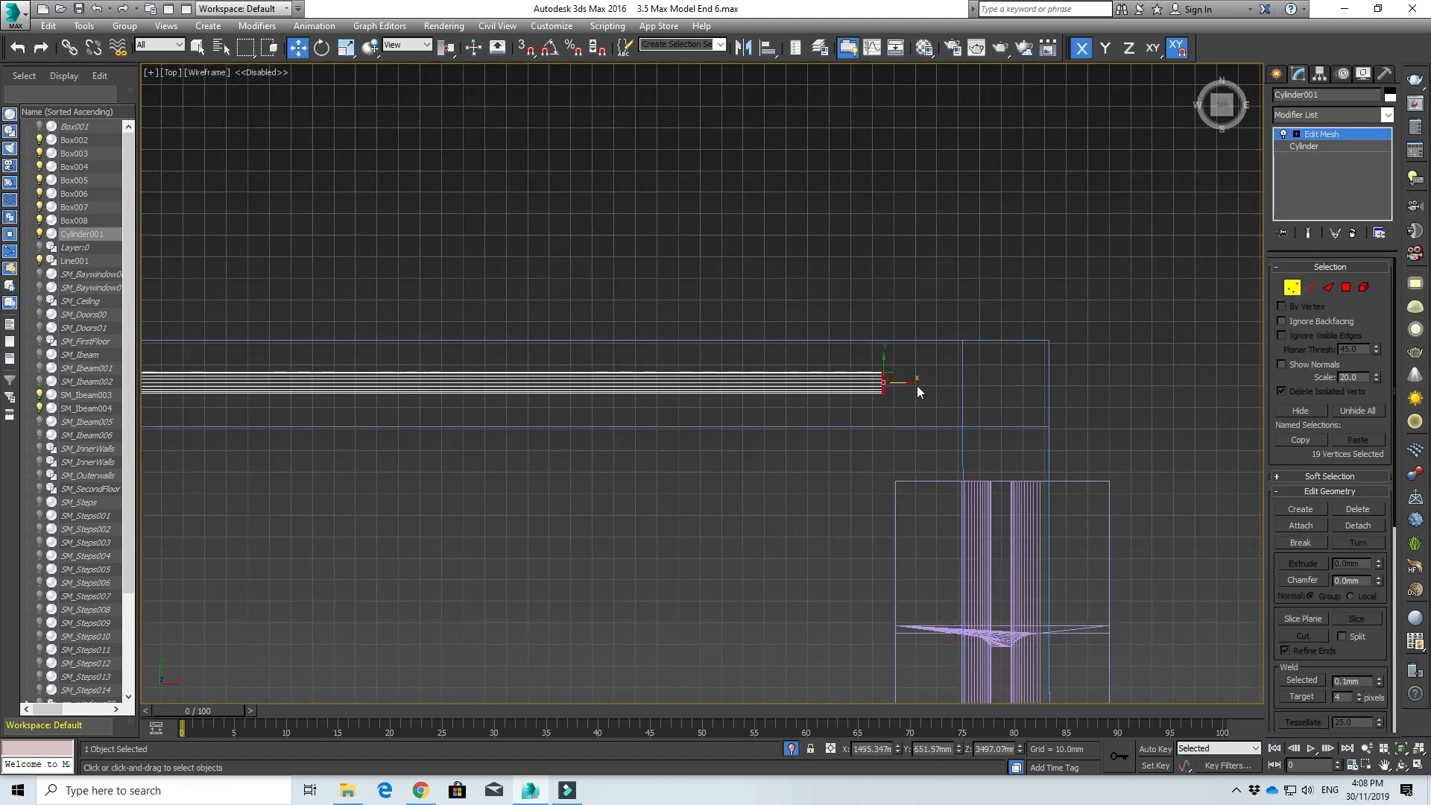
pyautogui.moveTo(911, 382); pyautogui.dragTo(987, 380)
pyautogui.click(526, 47)
pyautogui.rightClick(525, 48)
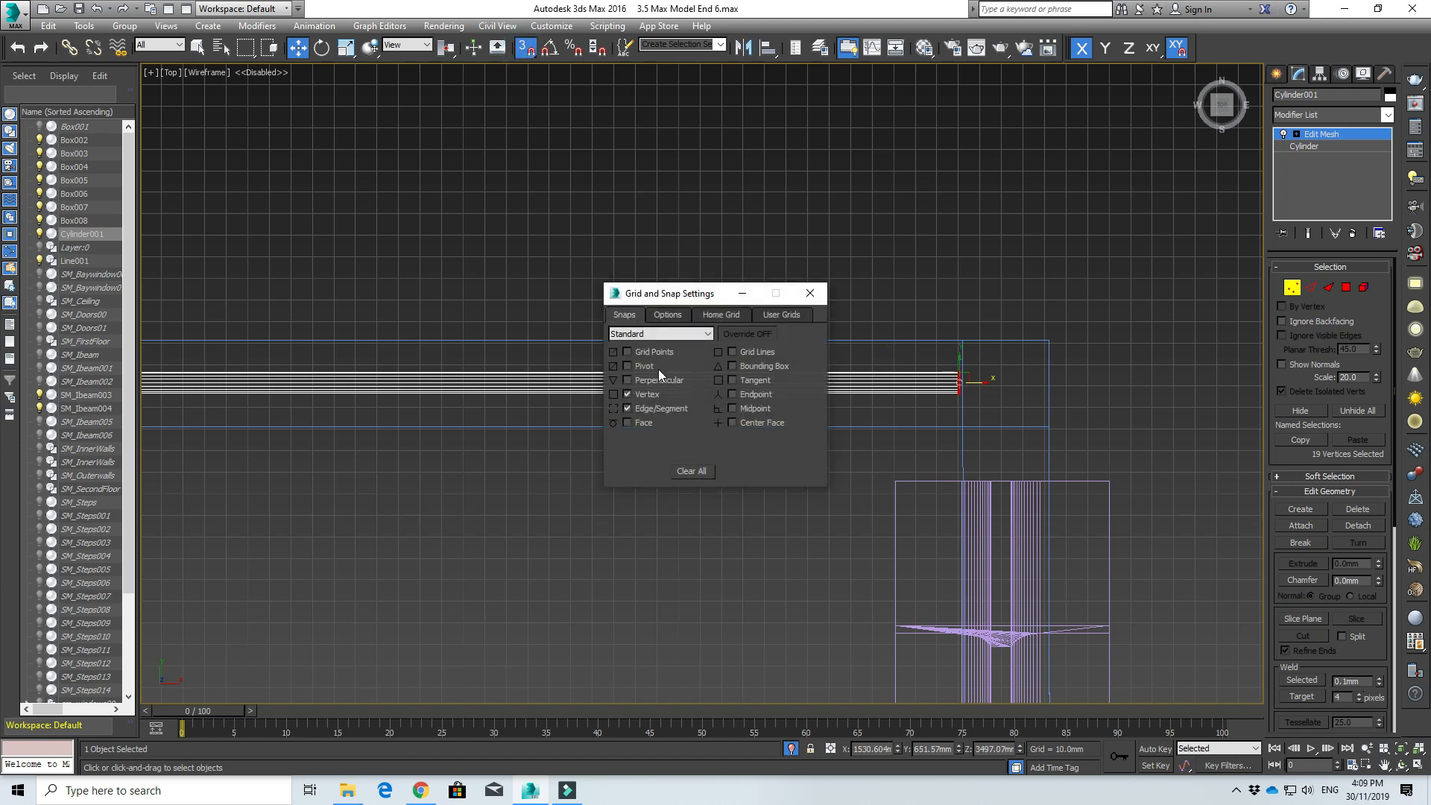
pyautogui.click(810, 294)
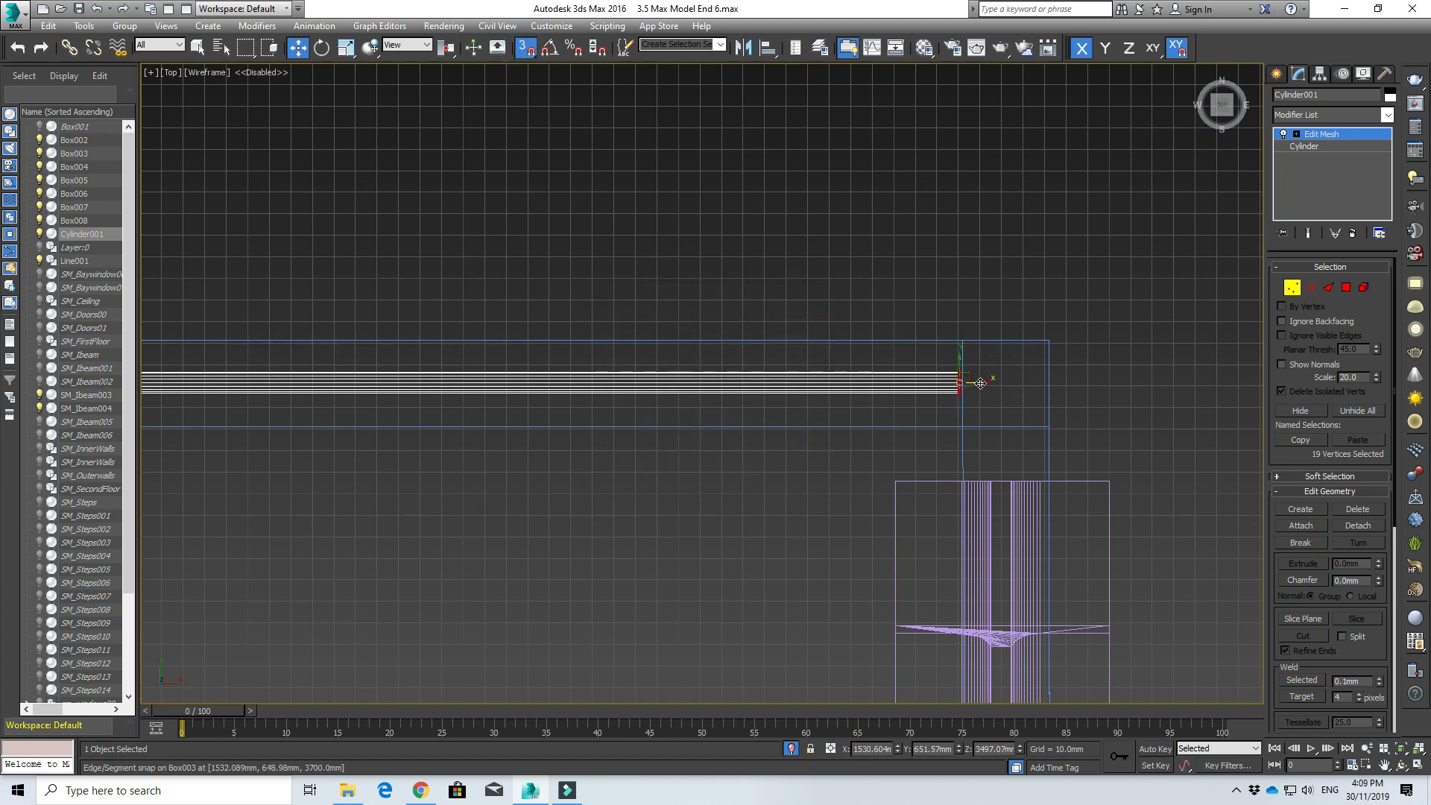
pyautogui.moveTo(985, 382); pyautogui.dragTo(962, 381)
# - Extend the vertices at the rod's opposite end along X to the end of the top rail, at about X -2642 mm
pyautogui.scroll(-4, 883, 415)
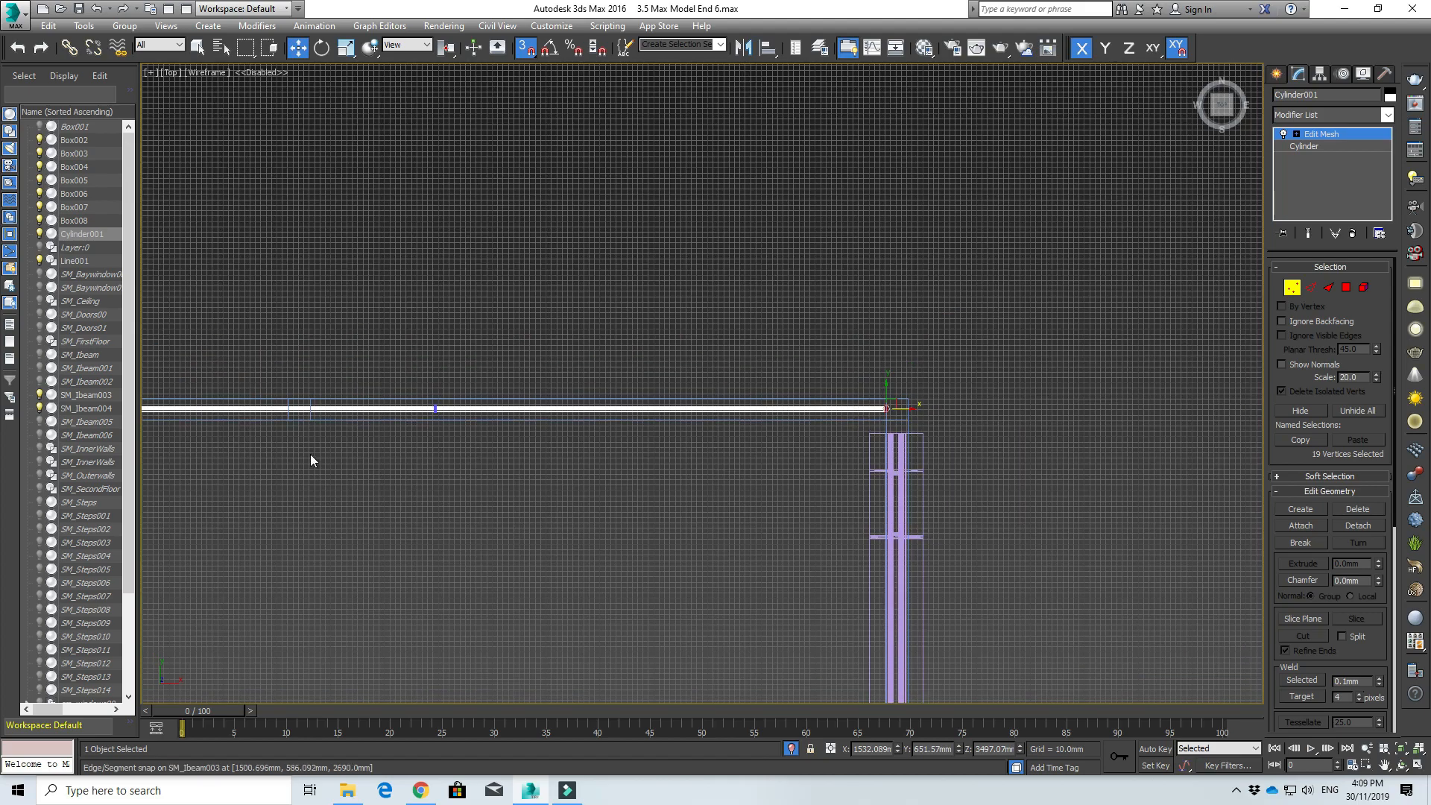
pyautogui.moveTo(240, 454); pyautogui.dragTo(949, 507, button='middle')
pyautogui.scroll(-2, 555, 528)
pyautogui.scroll(1, 416, 544)
pyautogui.moveTo(416, 544); pyautogui.dragTo(1038, 541, button='middle')
pyautogui.scroll(-1, 939, 525)
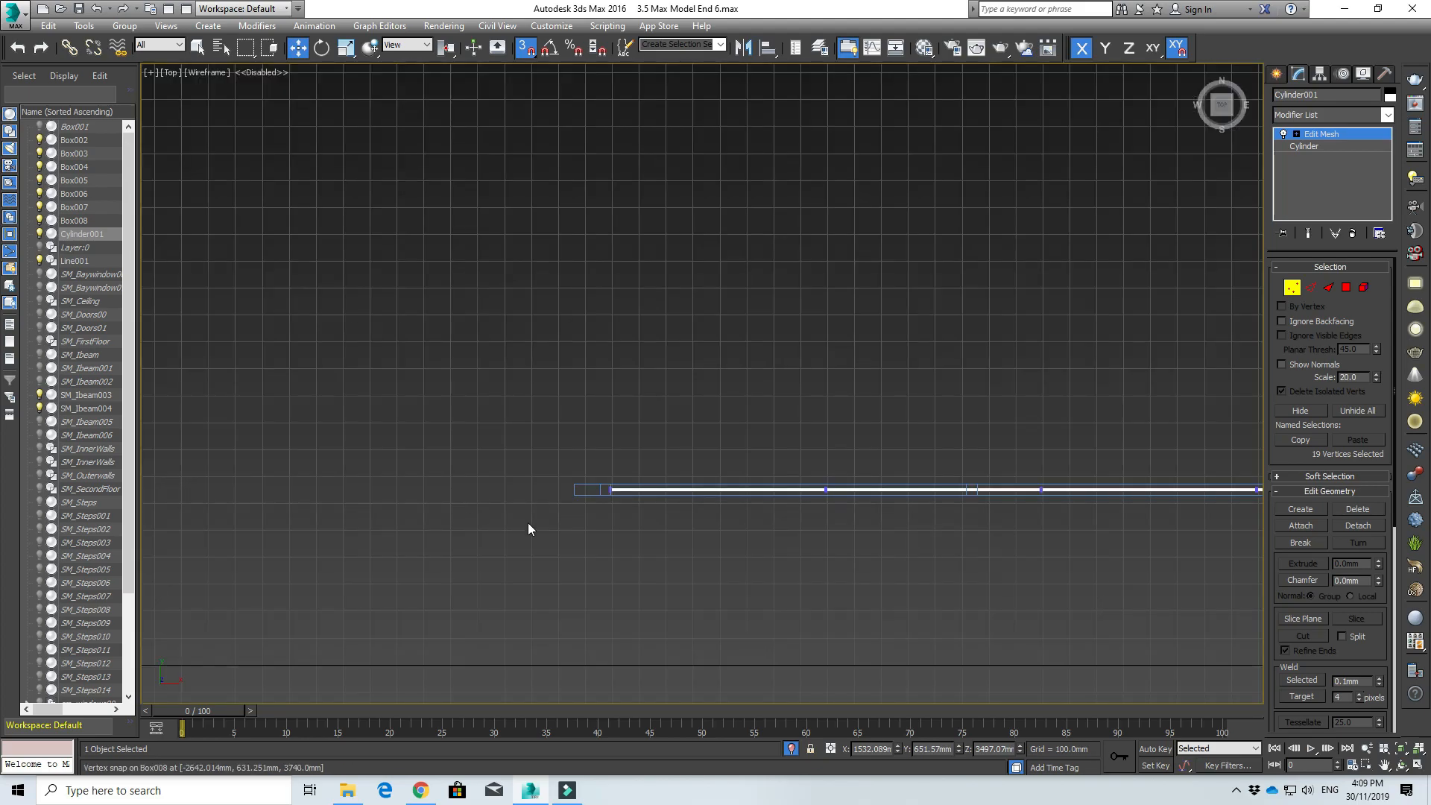
pyautogui.scroll(5, 588, 529)
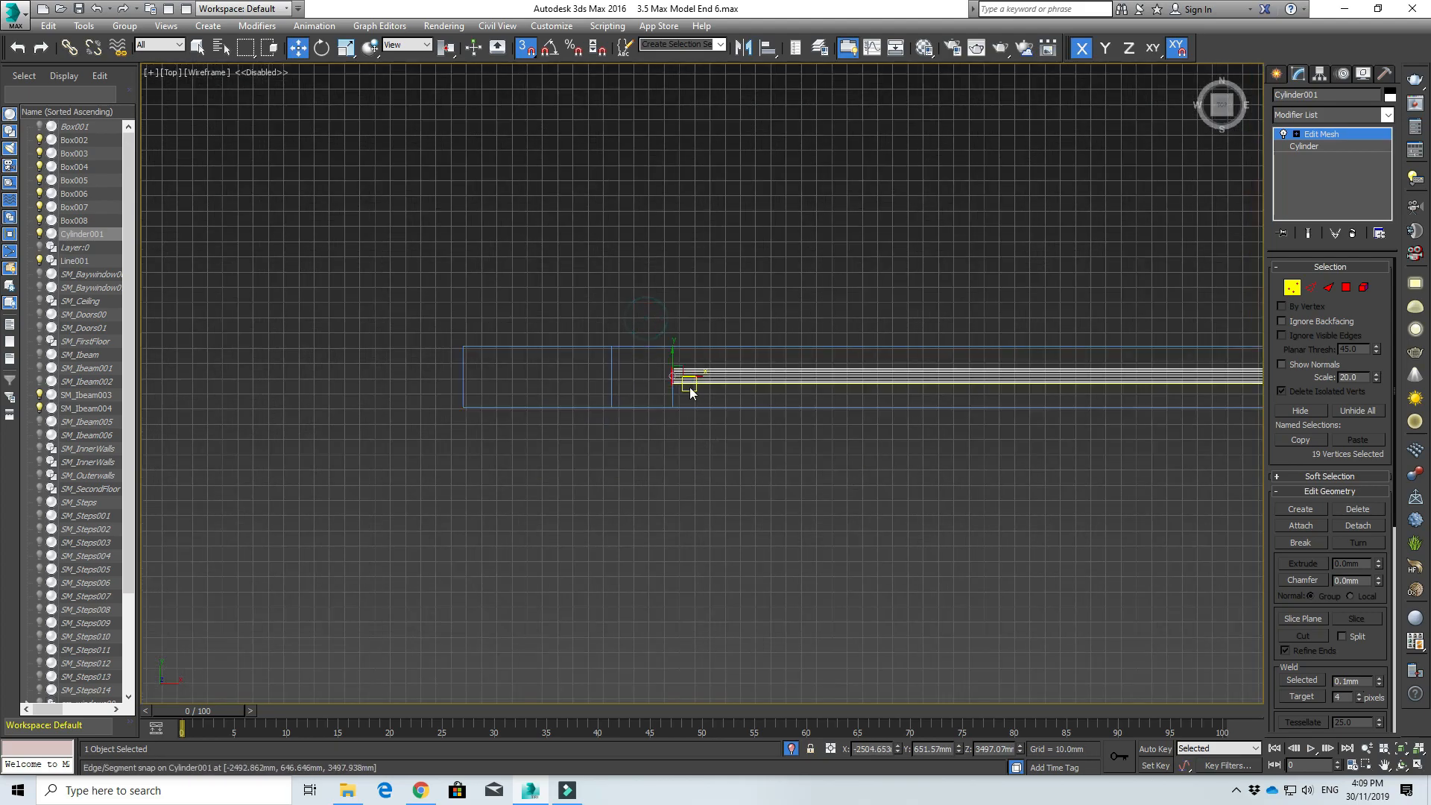
pyautogui.moveTo(698, 378); pyautogui.dragTo(516, 421)
# - In the Front view, clone the whole rod as a Copy and lower the clone to about Z 3202 mm
pyautogui.scroll(-4, 807, 459)
pyautogui.moveTo(709, 522); pyautogui.dragTo(145, 426, button='middle')
pyautogui.scroll(-1, 145, 427)
pyautogui.press('f')
pyautogui.scroll(3, 669, 422)
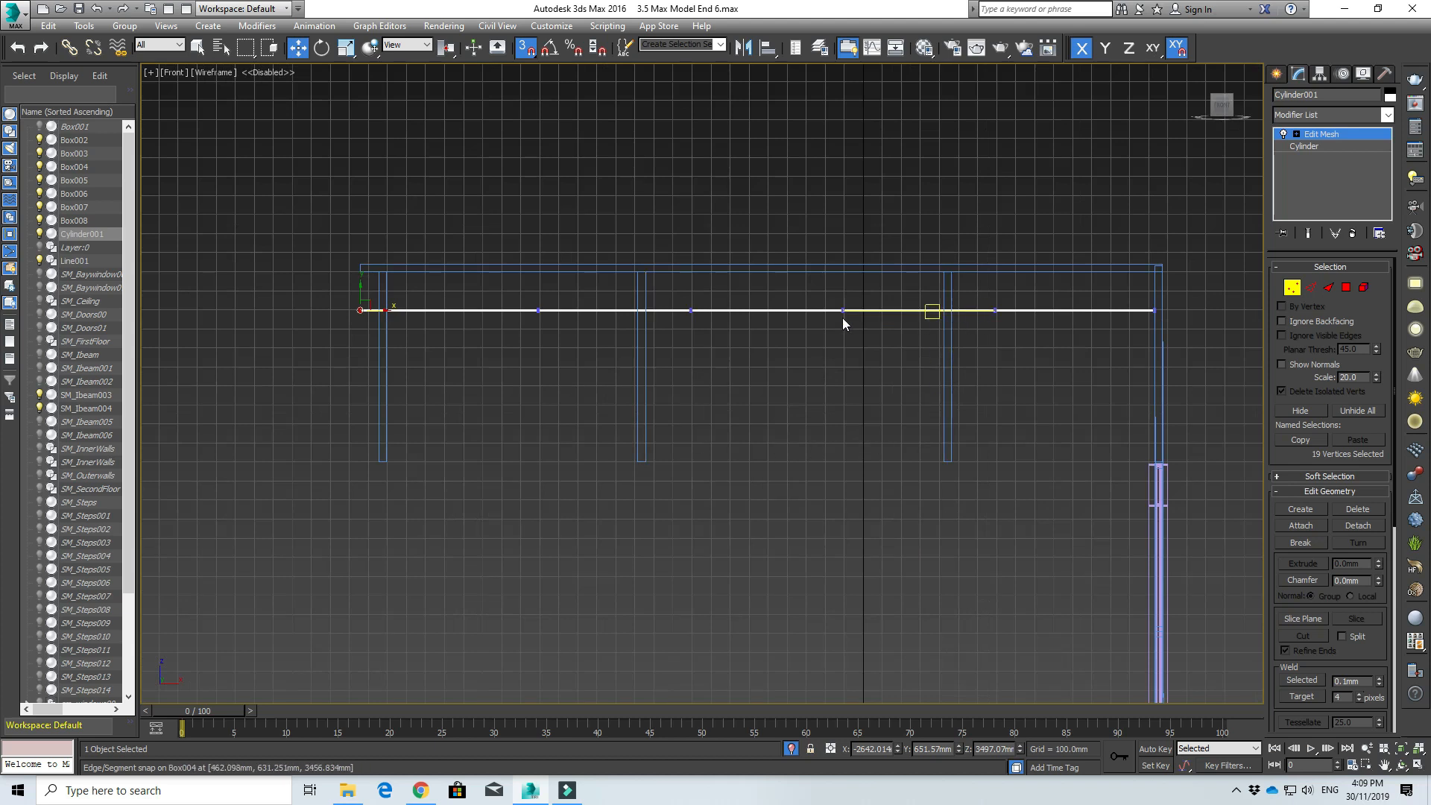
pyautogui.click(1277, 75)
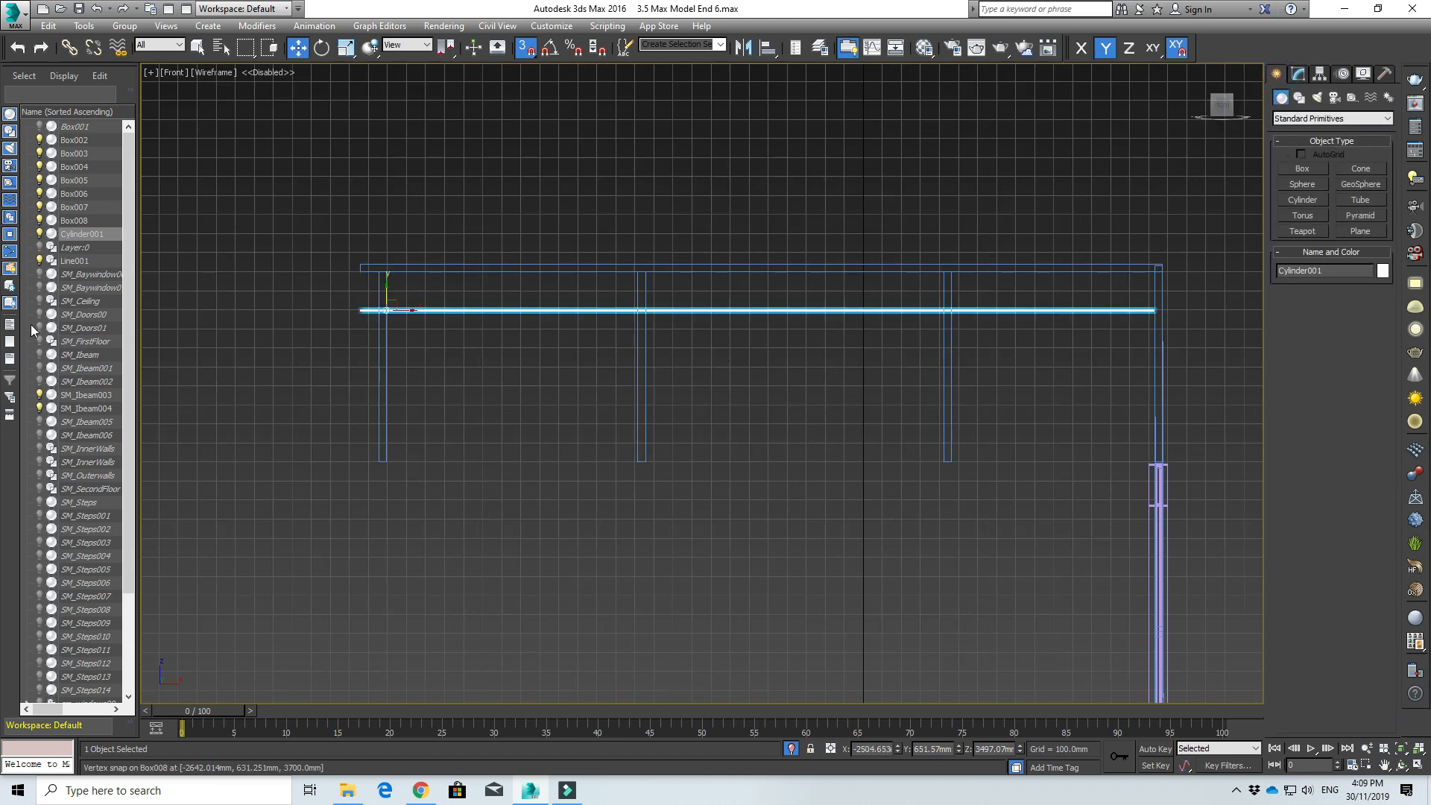
pyautogui.click(100, 234)
pyautogui.click(198, 278)
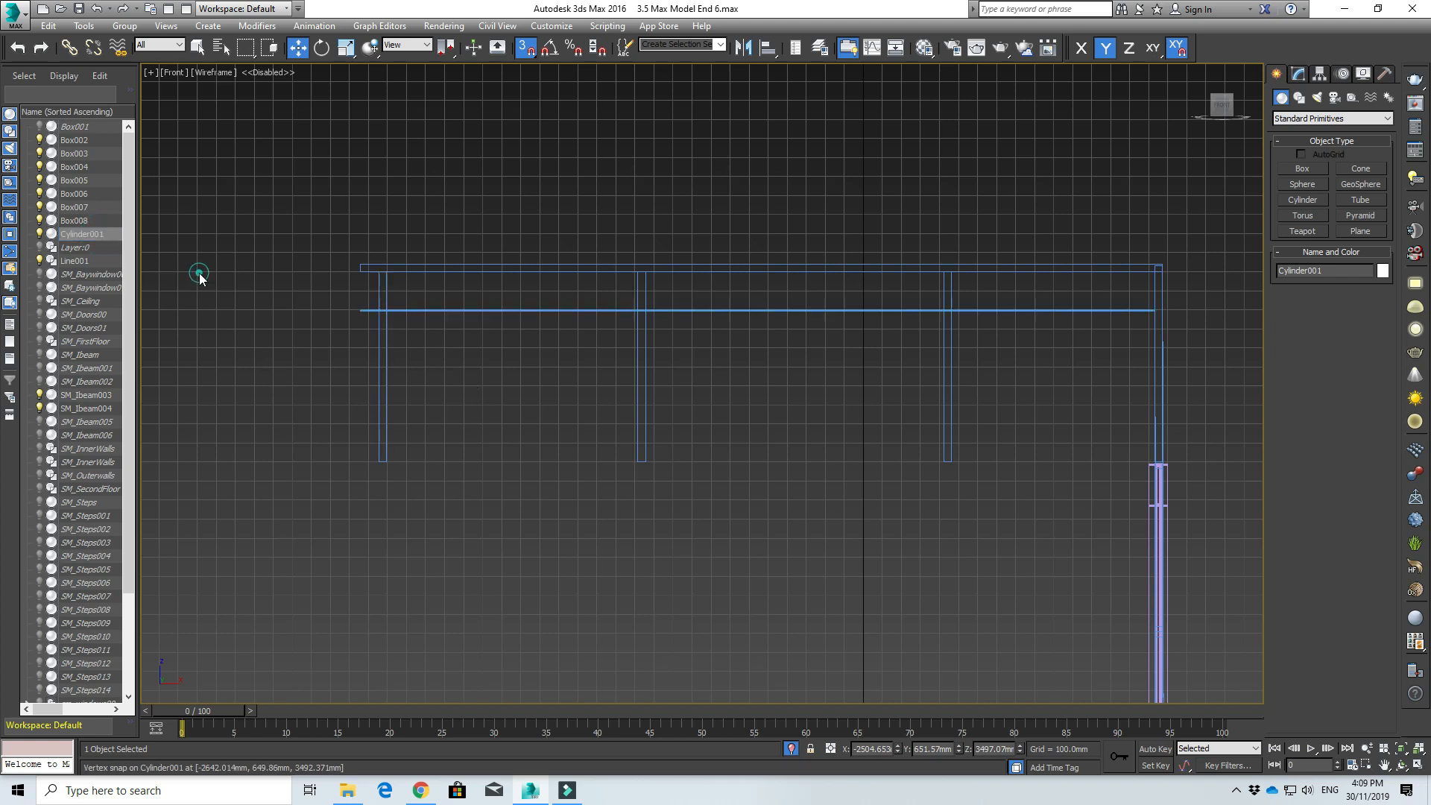
pyautogui.click(105, 237)
pyautogui.hotkey('ctrl', 'v')
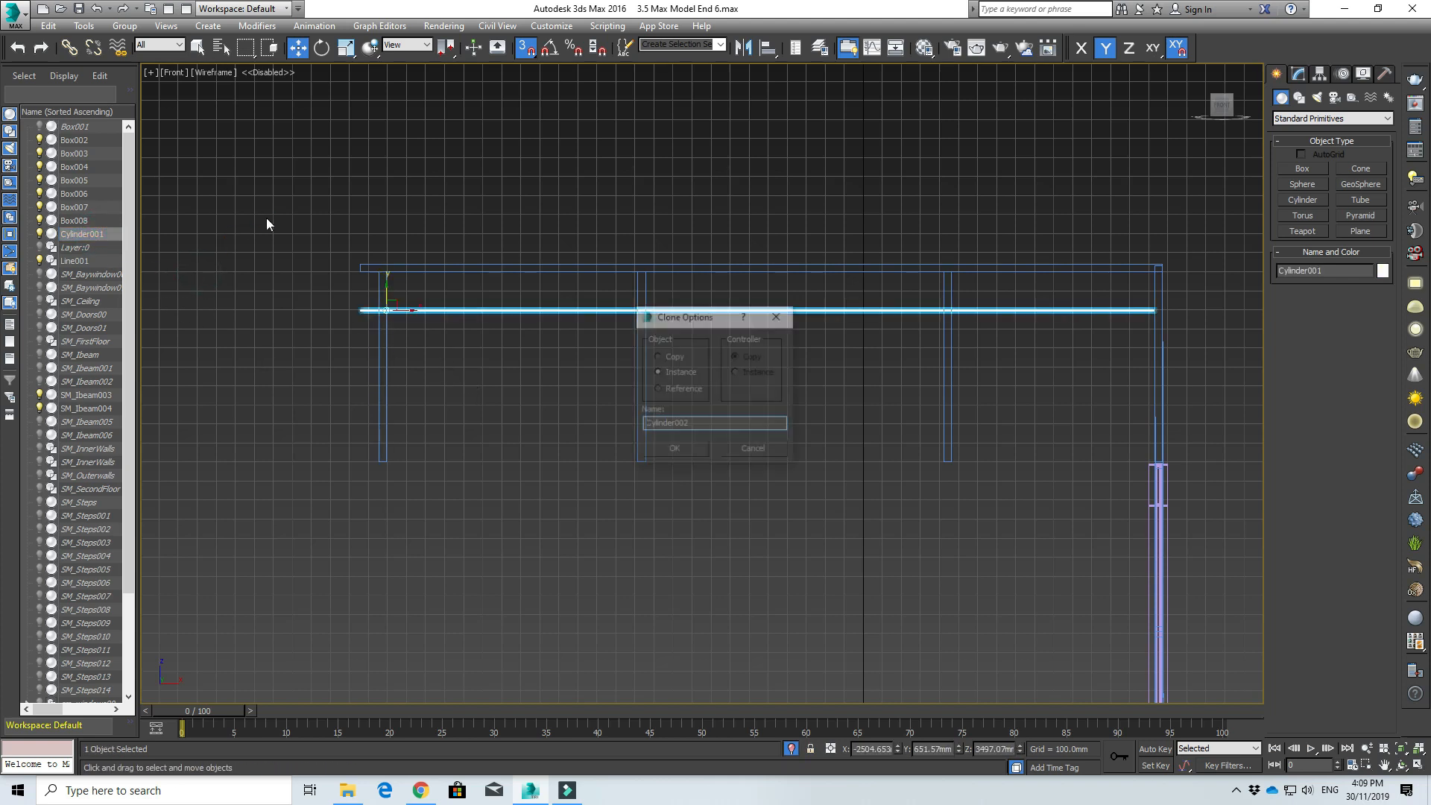
pyautogui.click(675, 448)
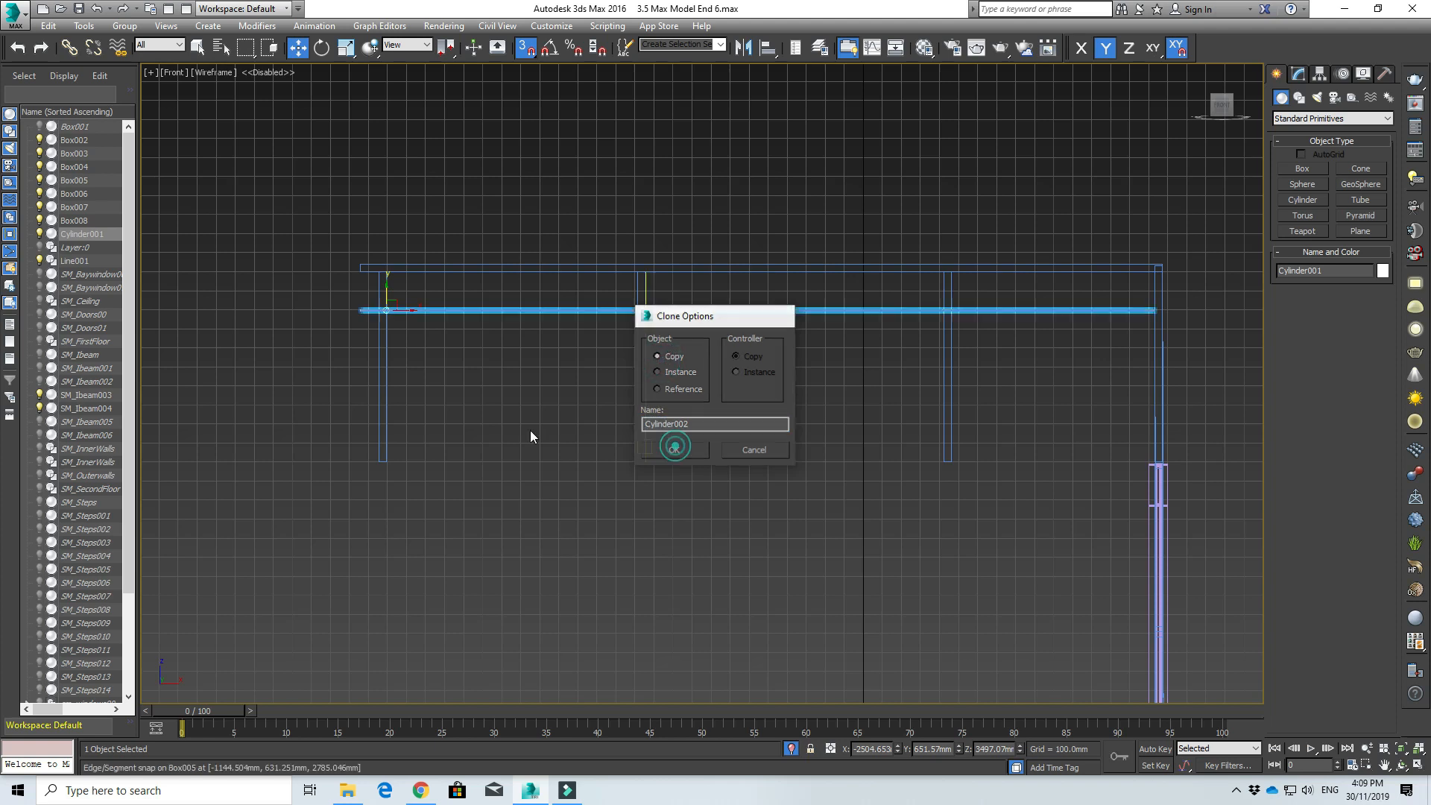
pyautogui.moveTo(387, 286); pyautogui.dragTo(397, 365)
# - Clone the lower rod as another Copy and move it down to about Z 2936 mm
pyautogui.hotkey('ctrl', 'v')
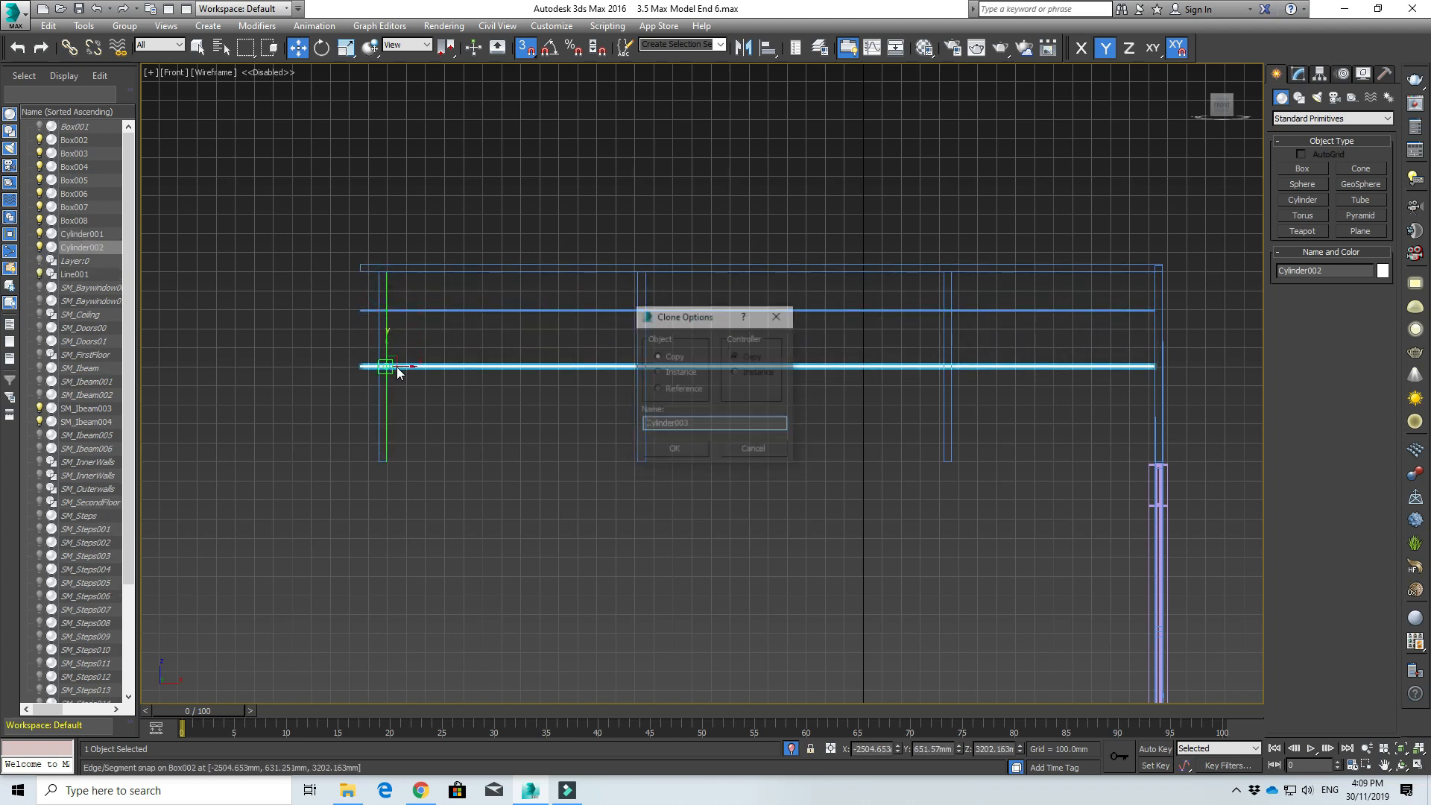
pyautogui.click(701, 449)
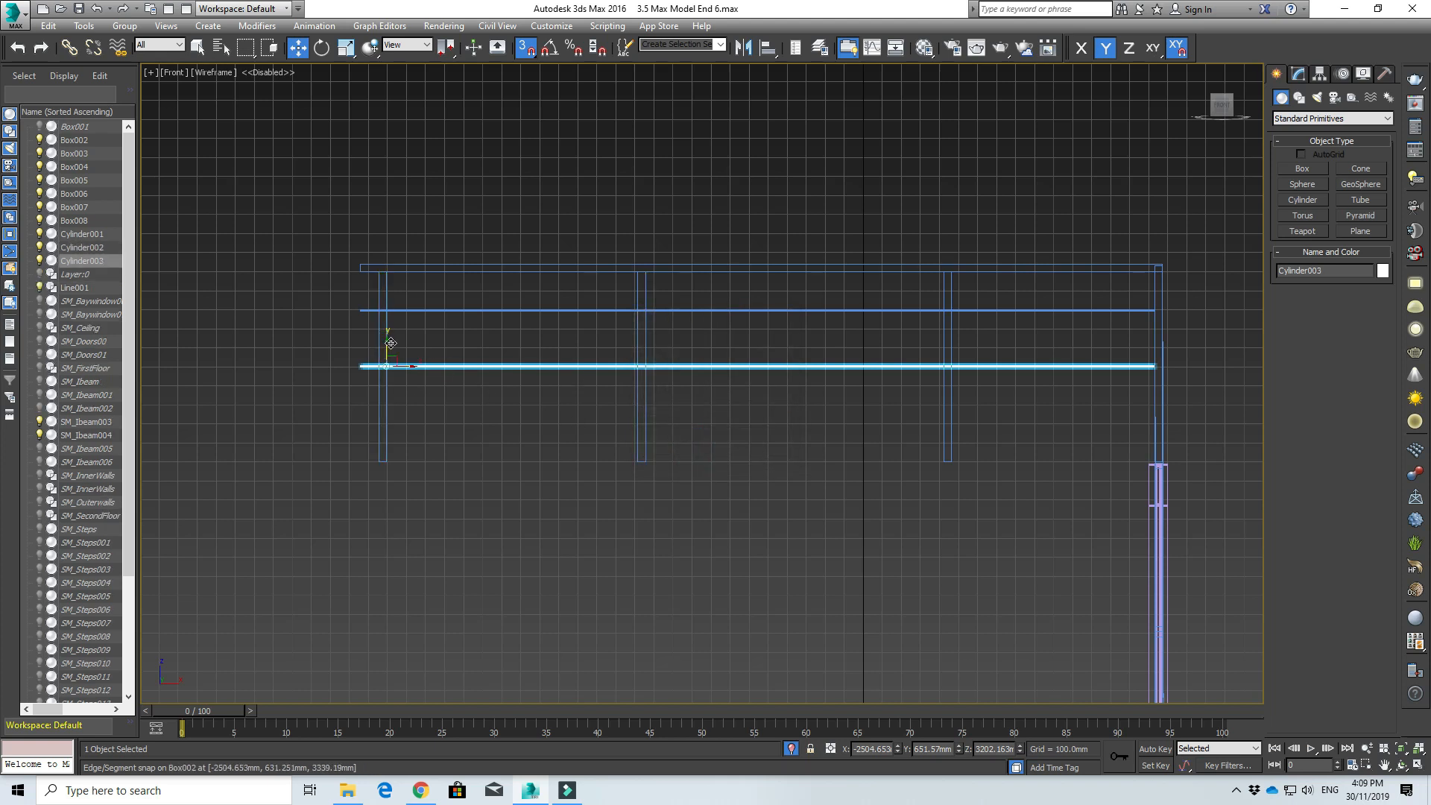
pyautogui.moveTo(388, 342); pyautogui.dragTo(393, 417)
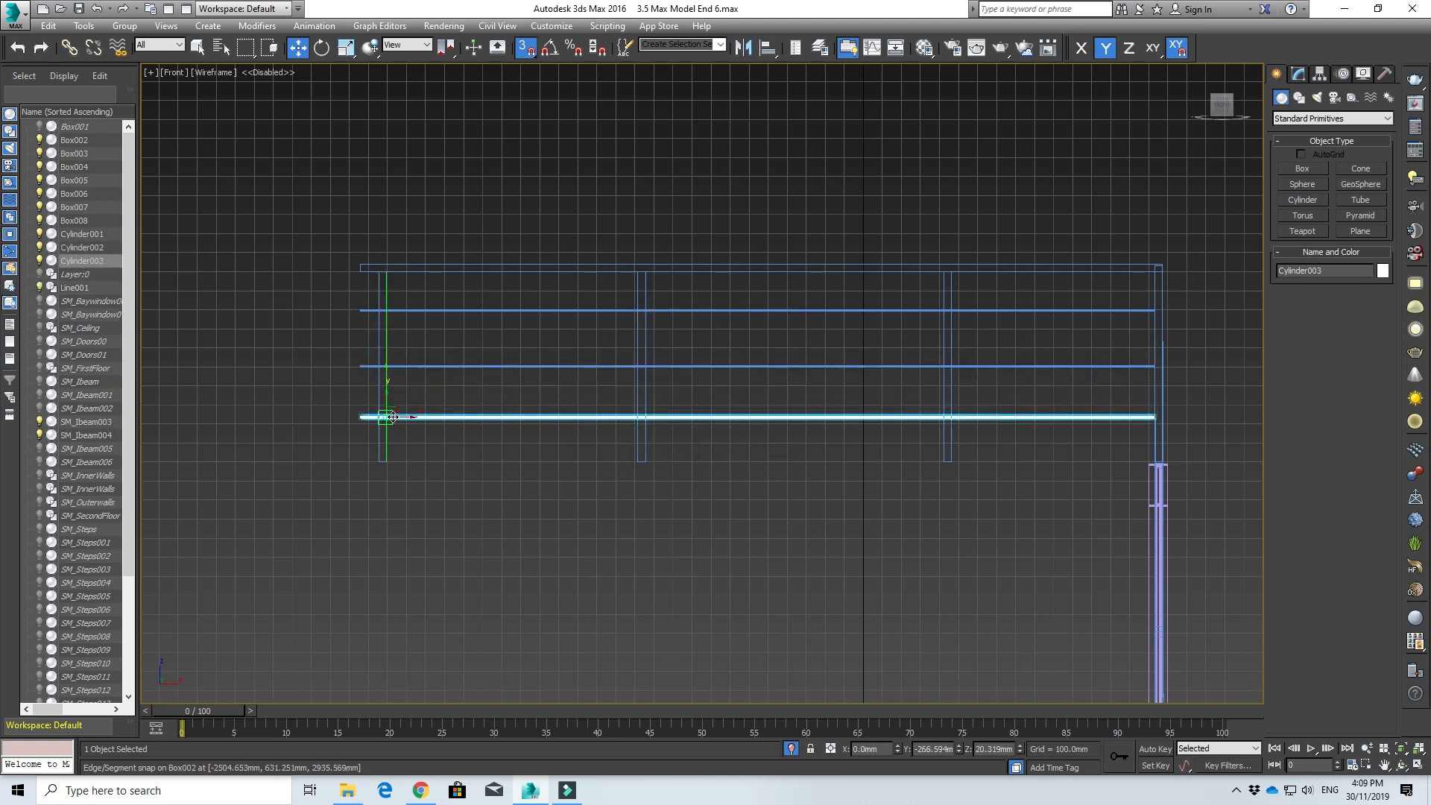
pyautogui.click(615, 499)
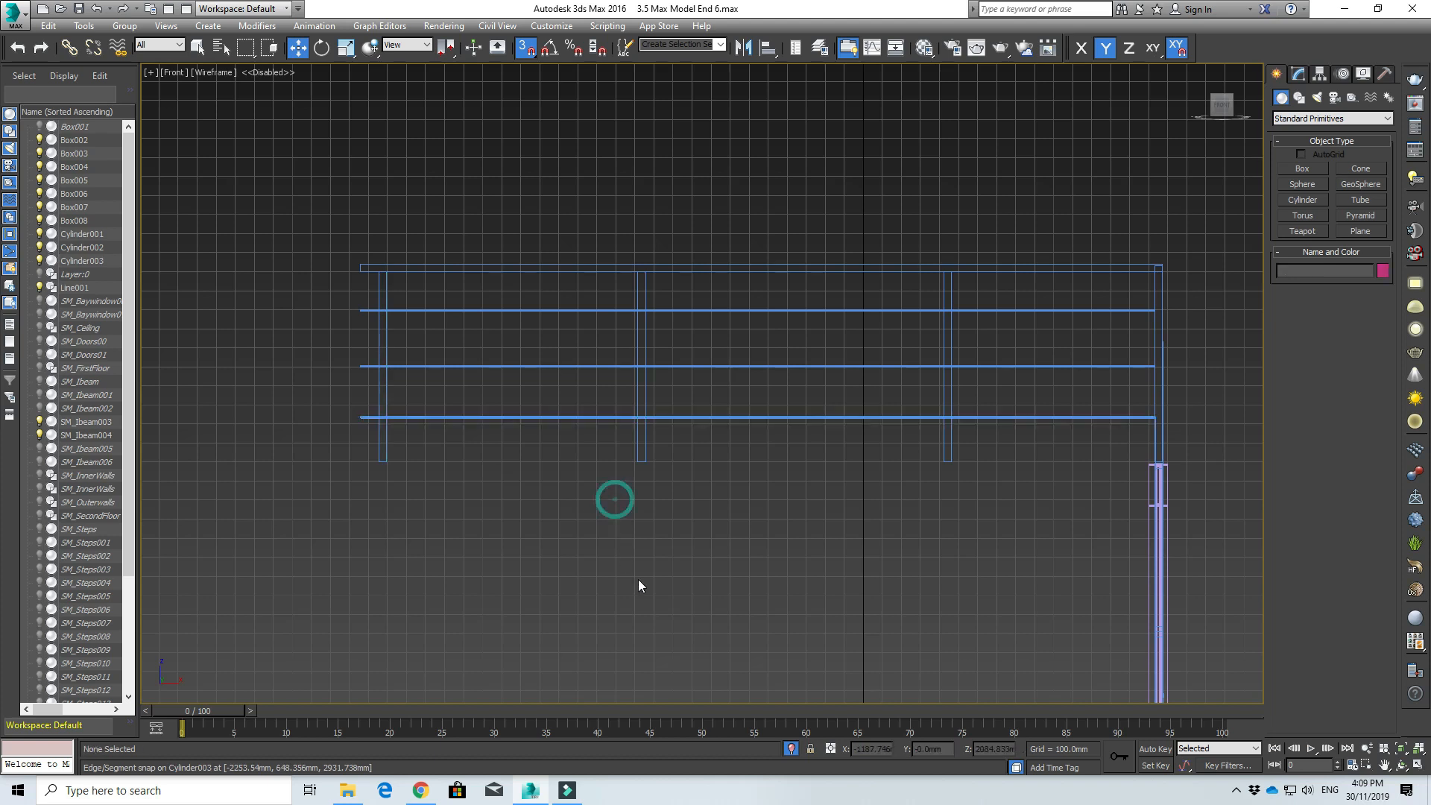
# - Lower the uppermost rod slightly to even out the spacing between the three rods
pyautogui.click(668, 310)
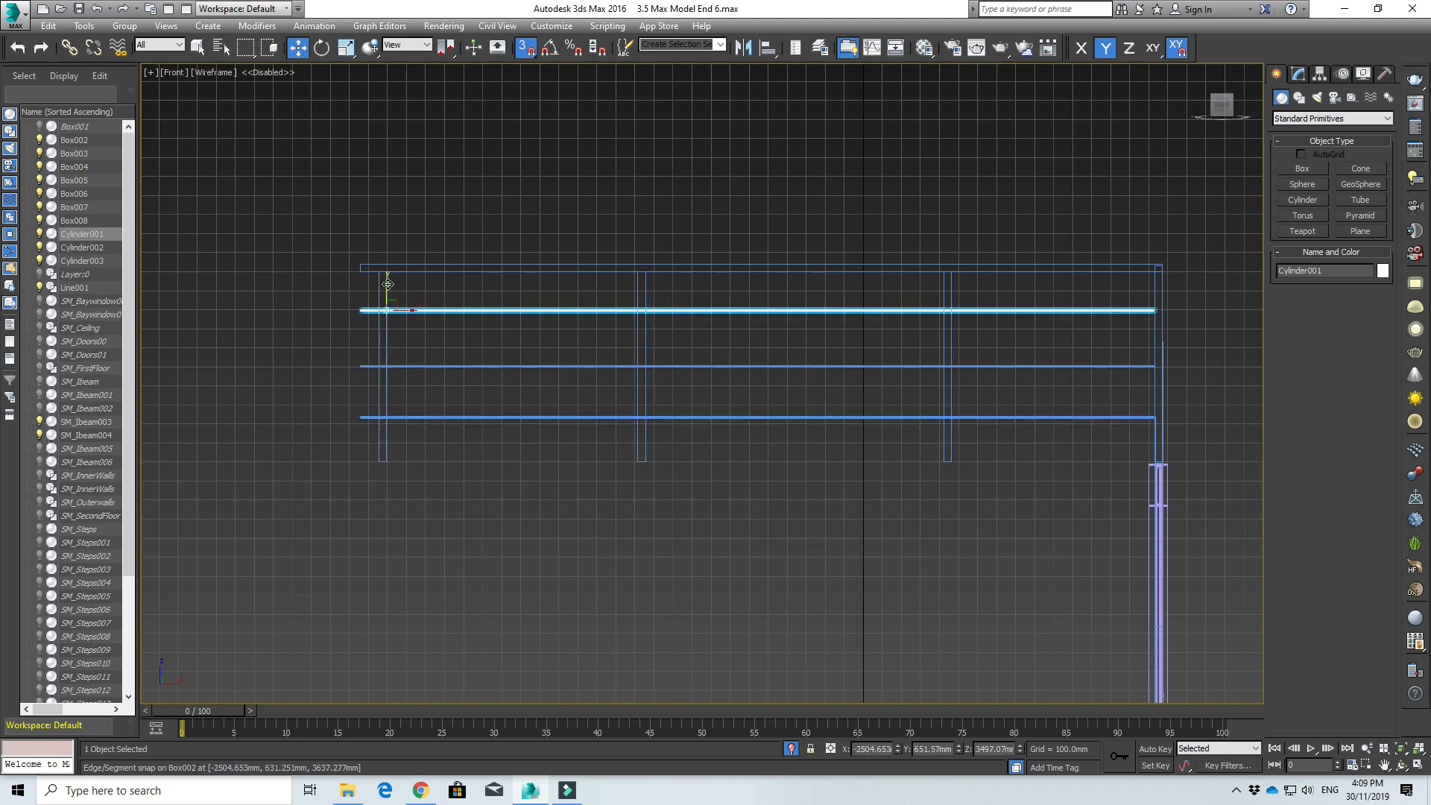
pyautogui.moveTo(388, 284); pyautogui.dragTo(389, 316)
pyautogui.click(598, 576)
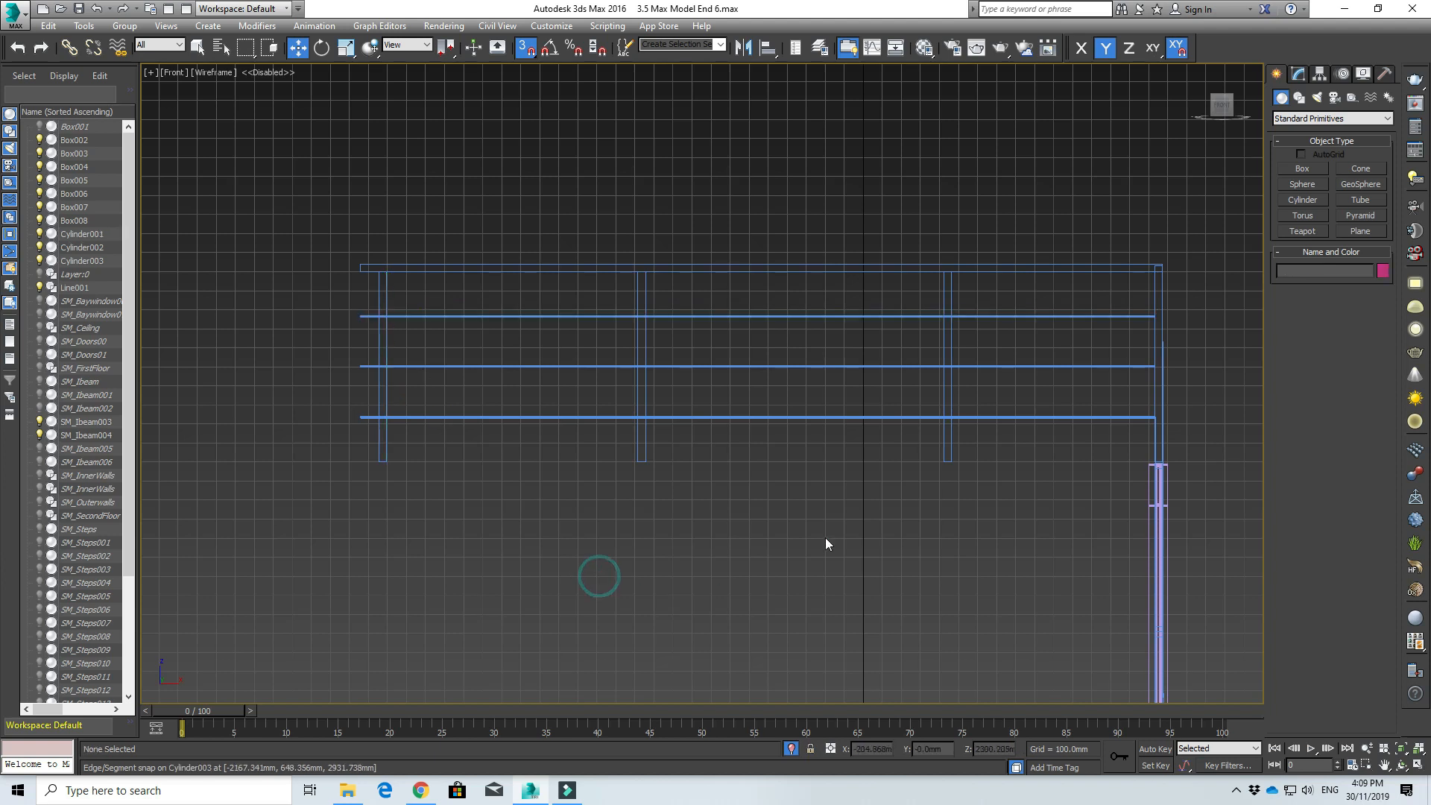
# - Examine the upper-floor rods and the sloped stair railing with its posts in an orbited 3D view
pyautogui.keyDown('alt'); pyautogui.moveTo(748, 525); pyautogui.dragTo(651, 531, button='middle'); pyautogui.keyUp('alt')
pyautogui.scroll(-2, 549, 515)
pyautogui.keyDown('alt'); pyautogui.moveTo(517, 473); pyautogui.dragTo(751, 504, button='middle'); pyautogui.keyUp('alt')
pyautogui.scroll(2, 481, 280)
pyautogui.scroll(2, 480, 279)
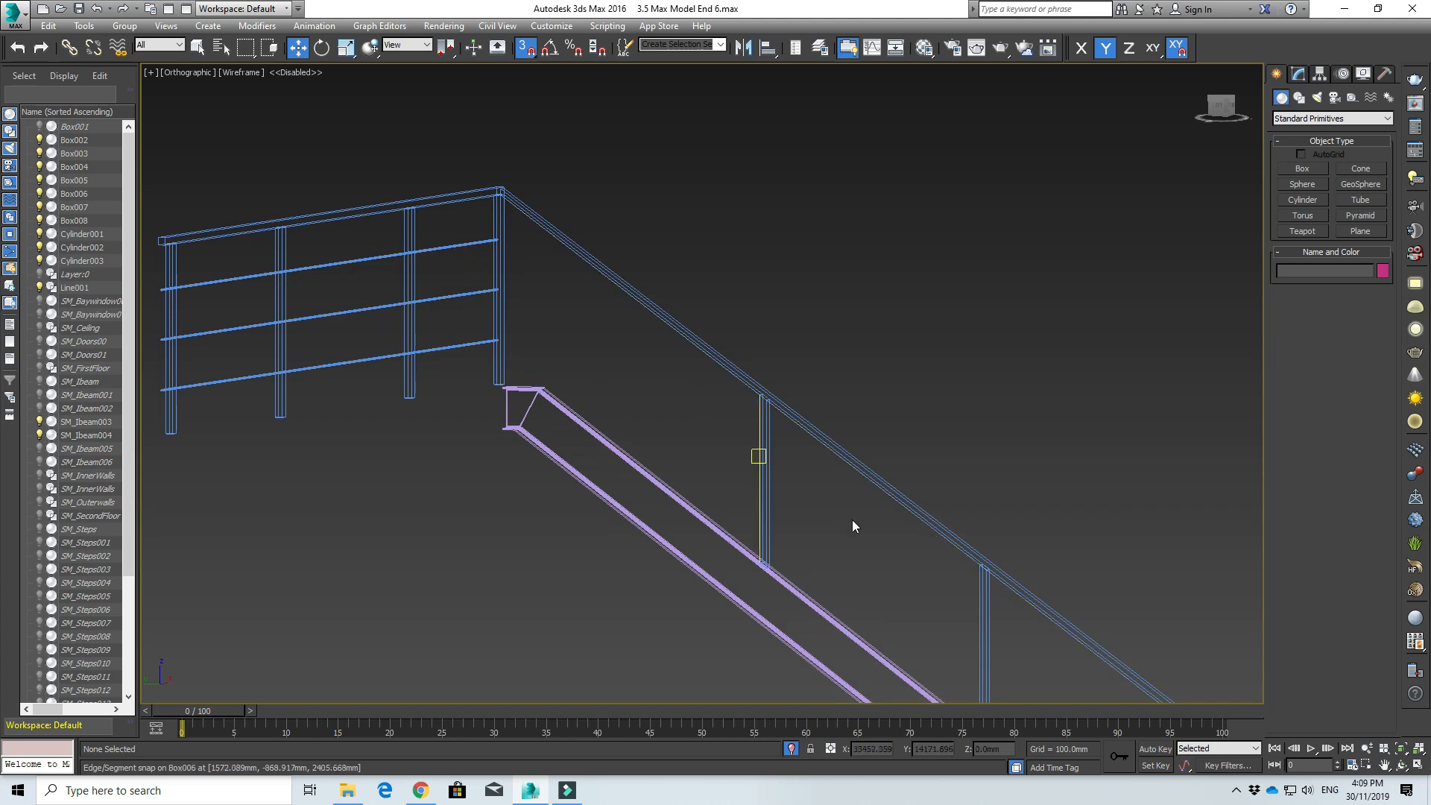
pyautogui.moveTo(853, 521); pyautogui.dragTo(600, 312, button='middle')
pyautogui.moveTo(461, 284); pyautogui.dragTo(579, 405, button='middle')
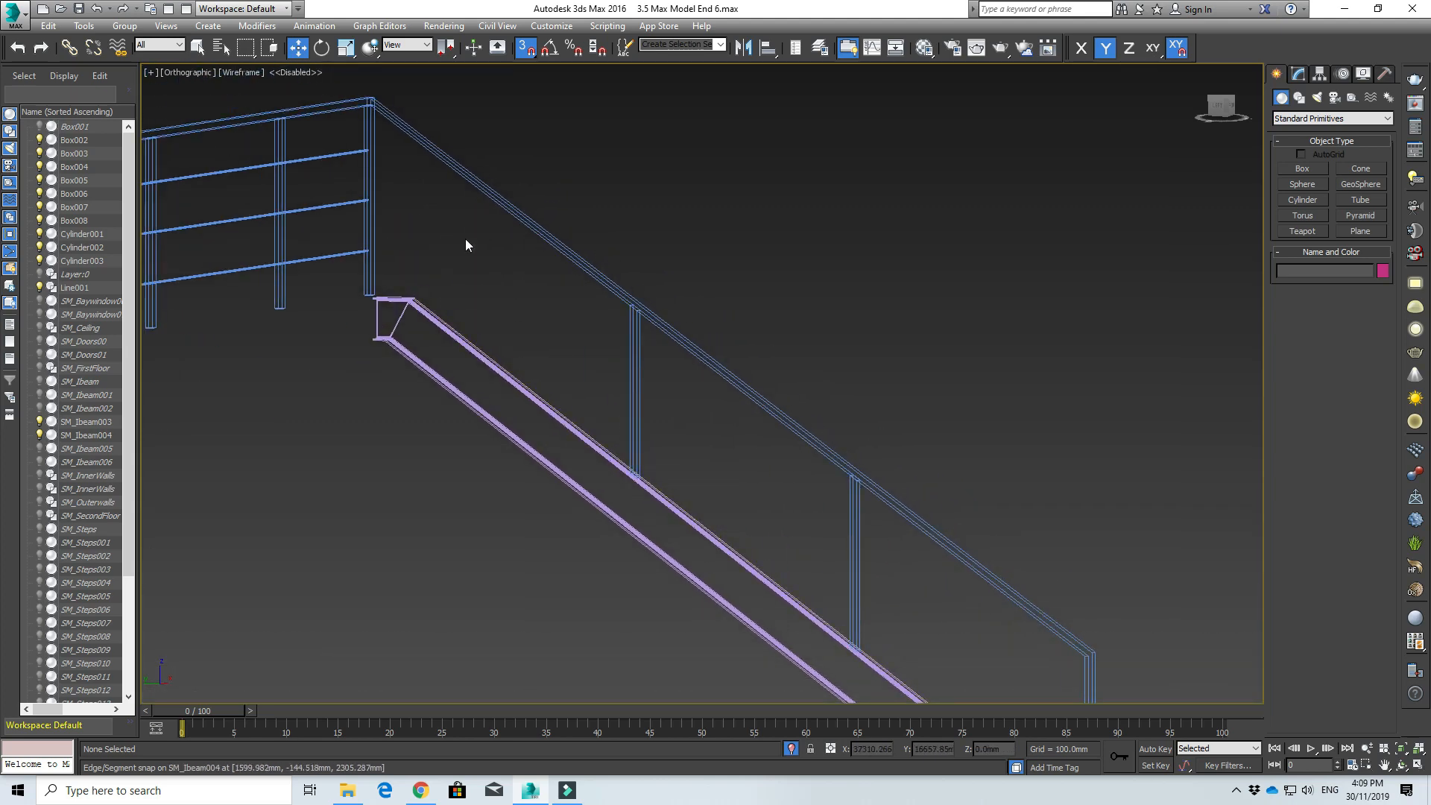
pyautogui.scroll(-3, 540, 306)
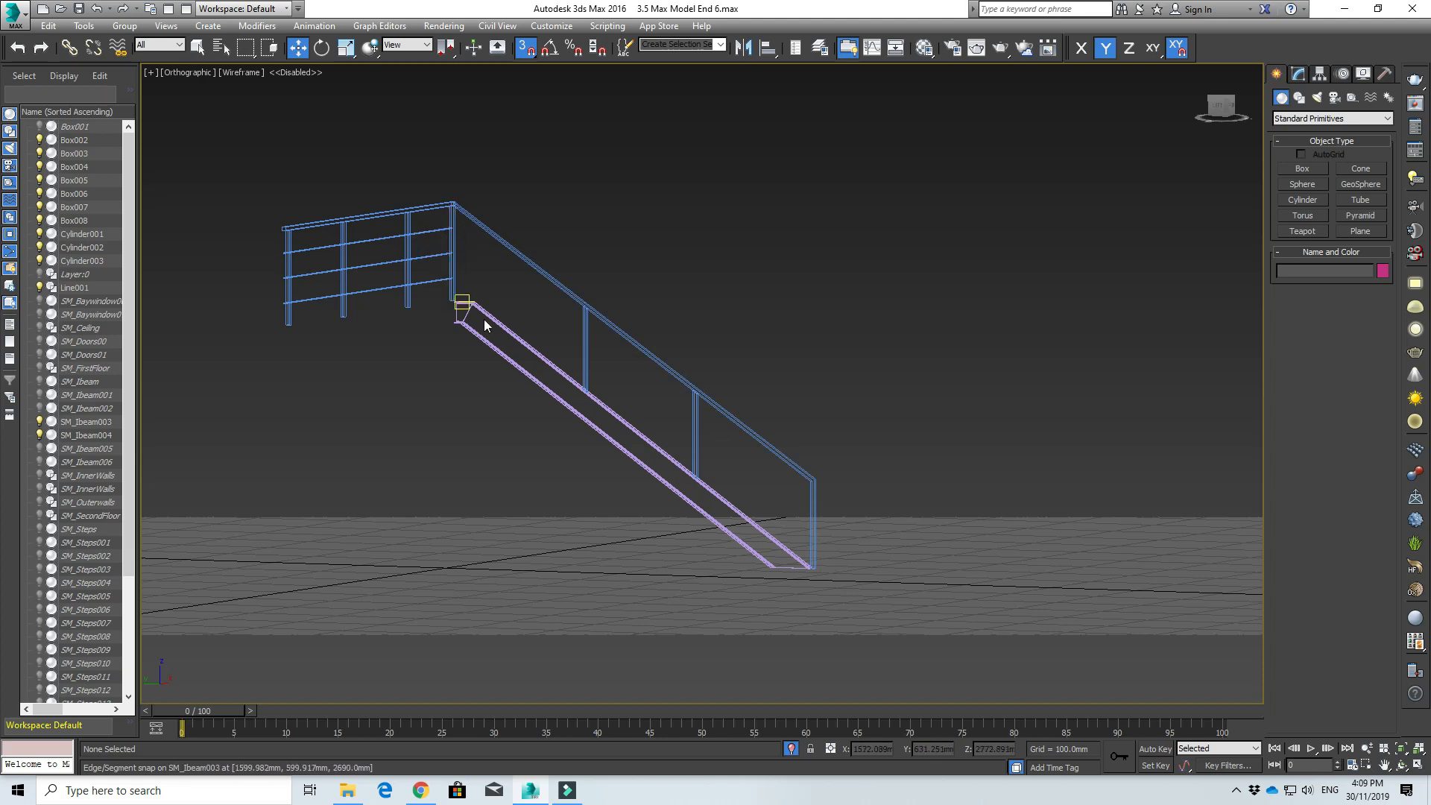
pyautogui.scroll(-2, 581, 472)
pyautogui.scroll(5, 671, 483)
pyautogui.scroll(-4, 671, 477)
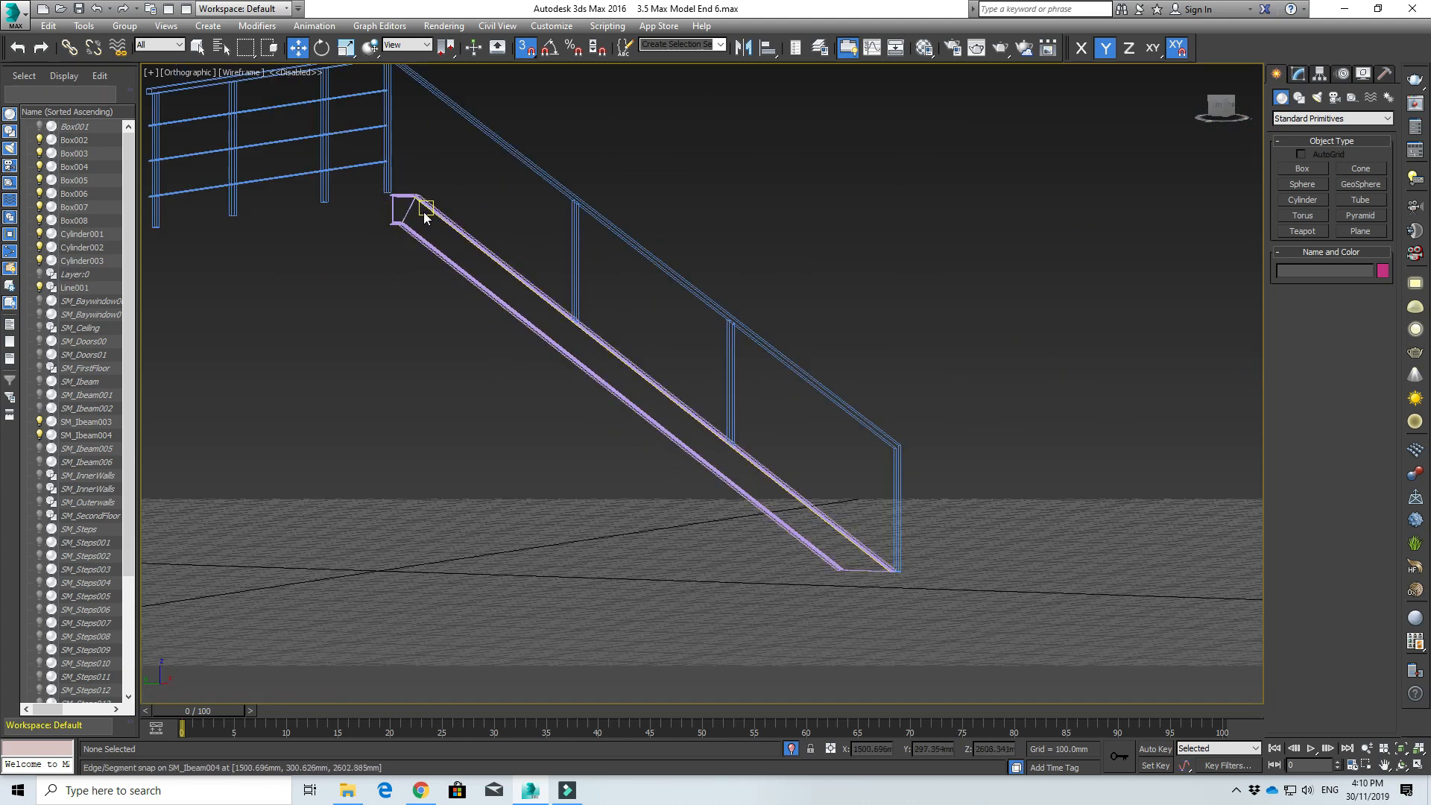
pyautogui.moveTo(423, 211)
pyautogui.keyDown('alt'); pyautogui.mouseDown(button='middle')
pyautogui.moveTo(521, 267)
pyautogui.moveTo(149, 250)
pyautogui.mouseUp(button='middle'); pyautogui.keyUp('alt')
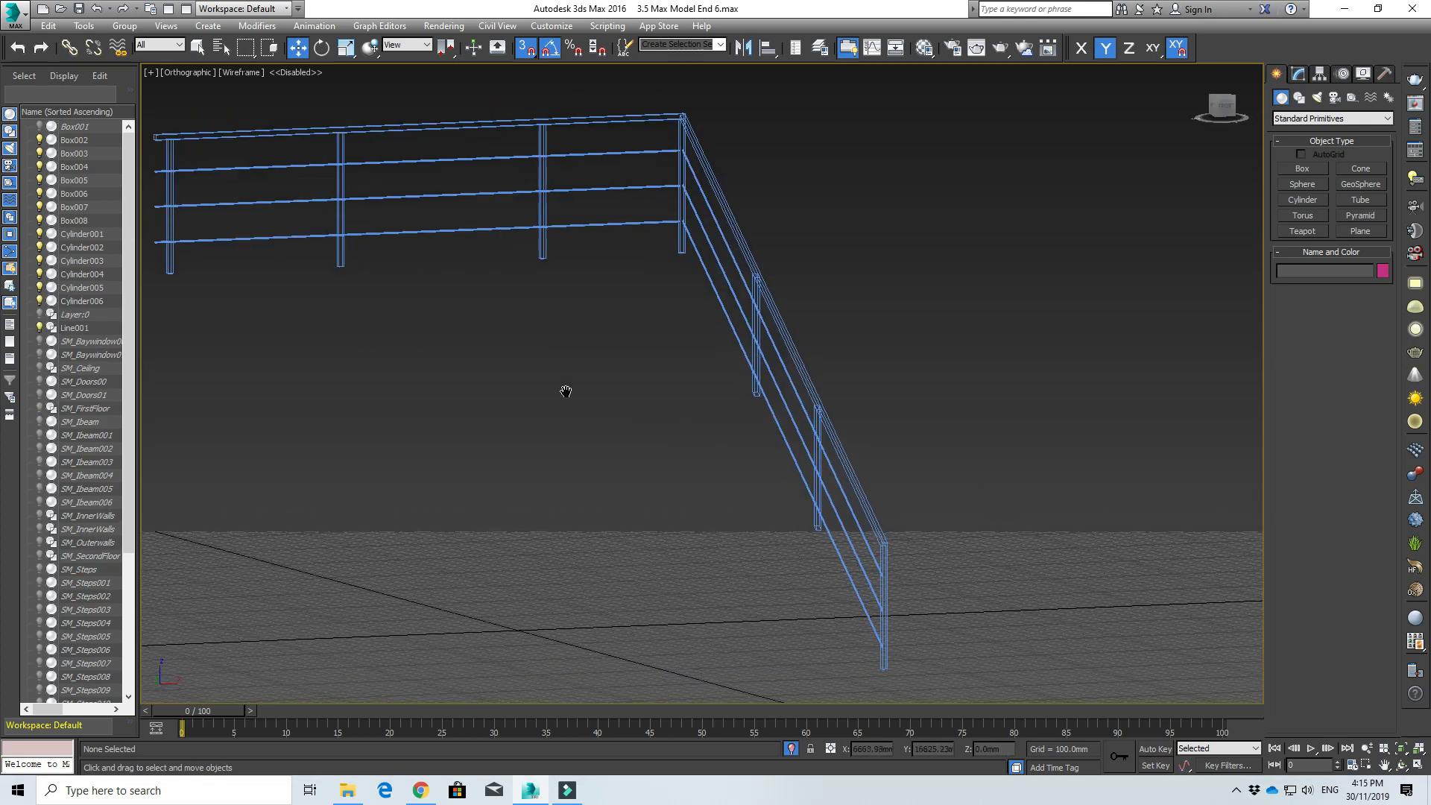
# - Examine the horizontal and sloped rods where they meet the corner post, in the 3D view and the Left view
pyautogui.moveTo(566, 390); pyautogui.dragTo(824, 431, button='middle')
pyautogui.scroll(6, 817, 430)
pyautogui.scroll(-3, 814, 410)
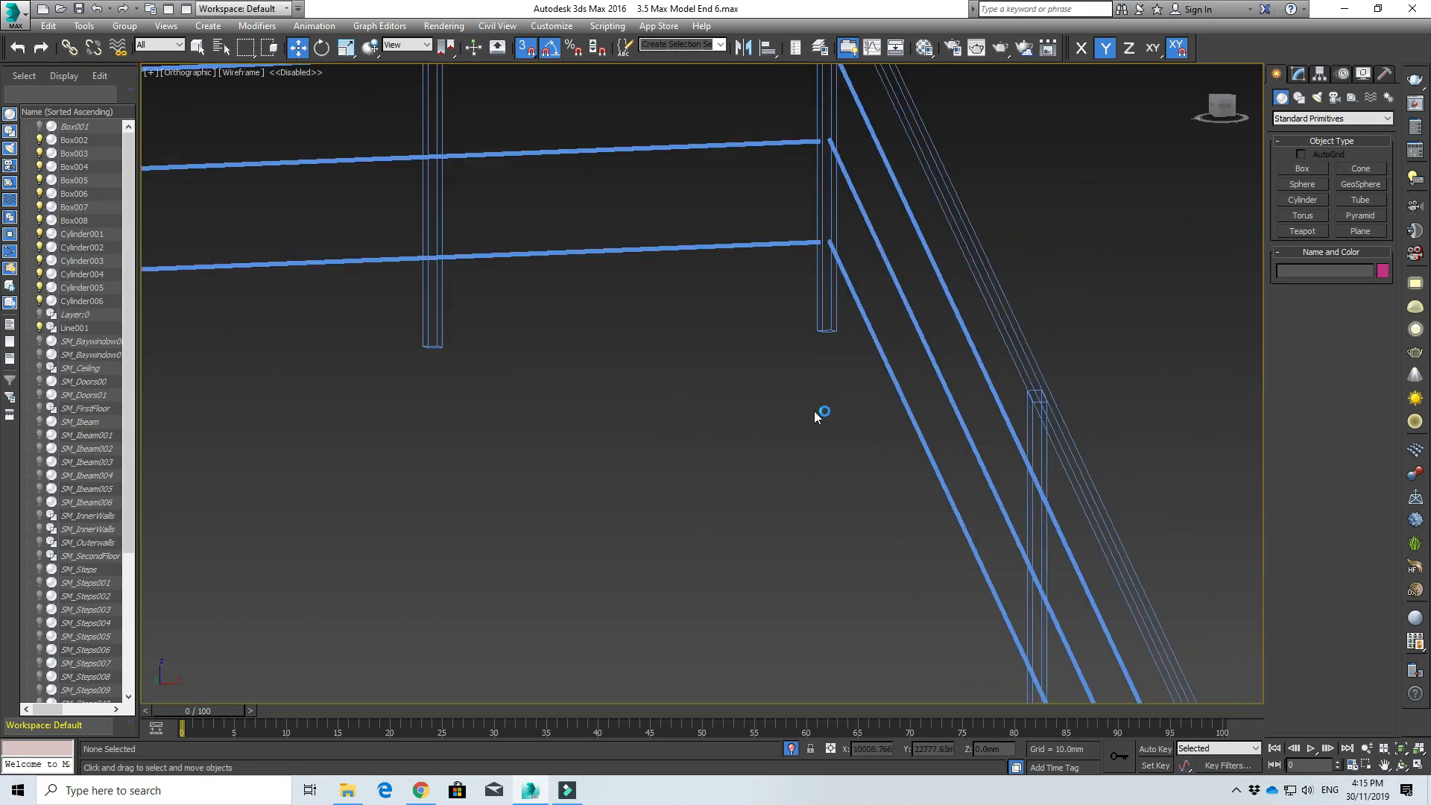
pyautogui.scroll(-3, 776, 575)
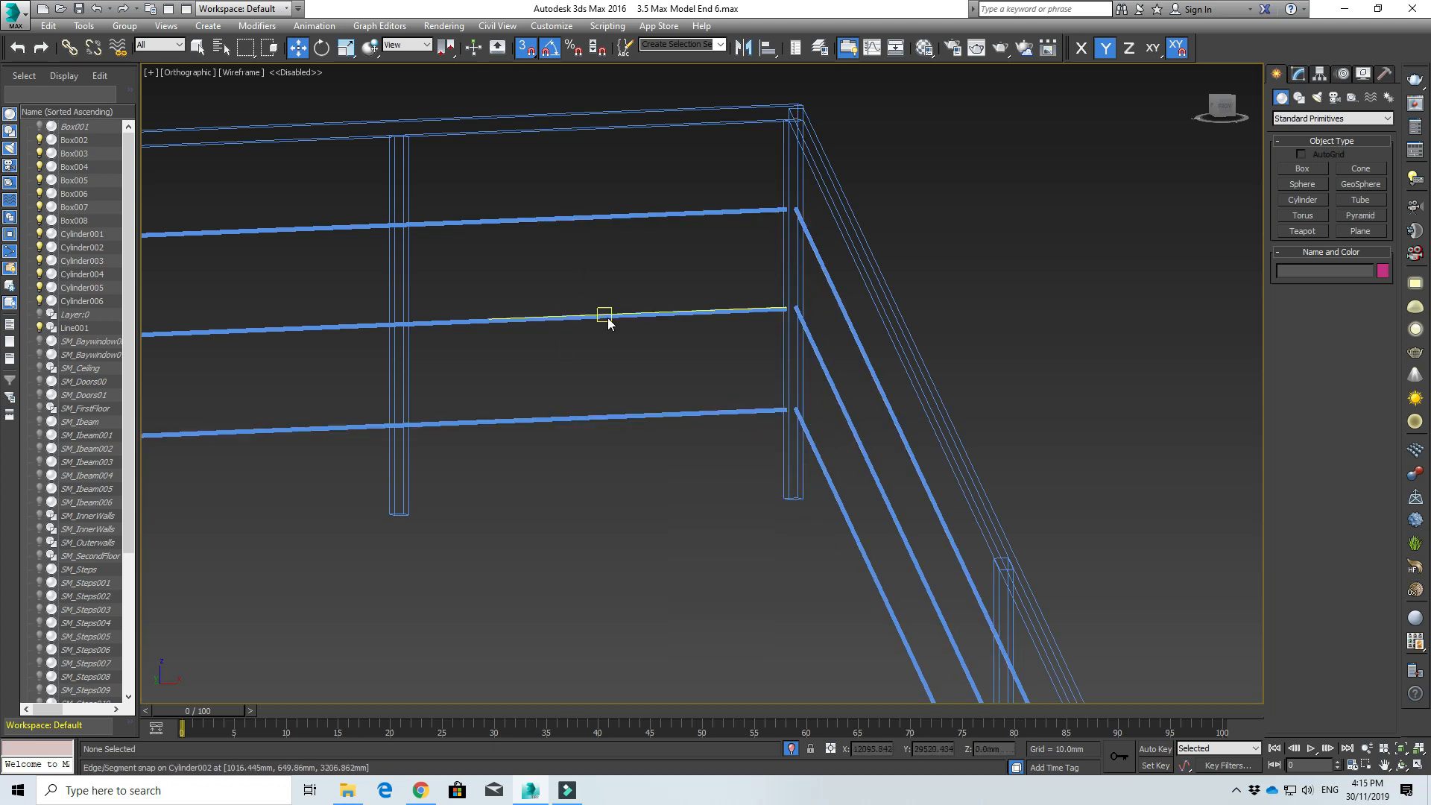
pyautogui.scroll(-6, 594, 343)
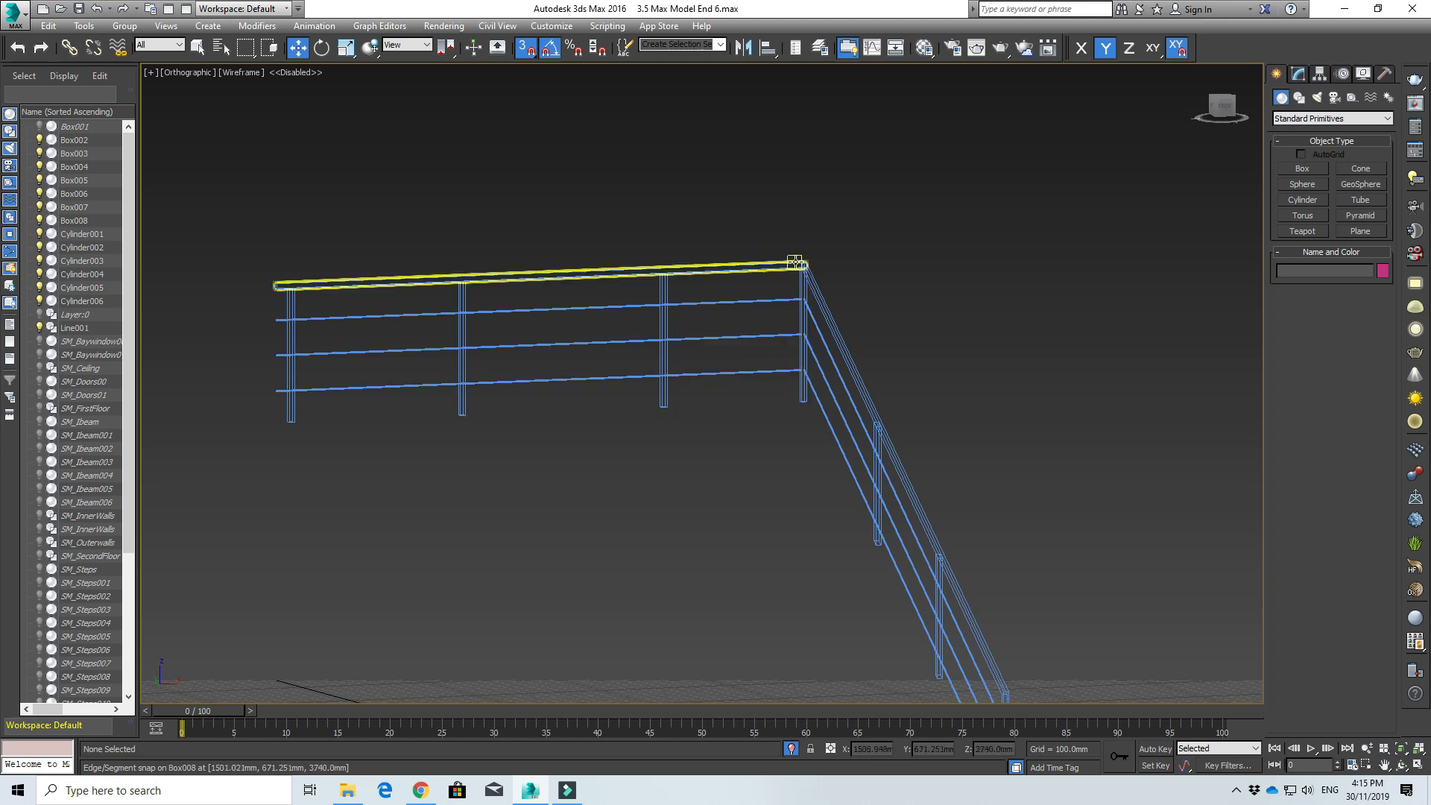
pyautogui.press('l')
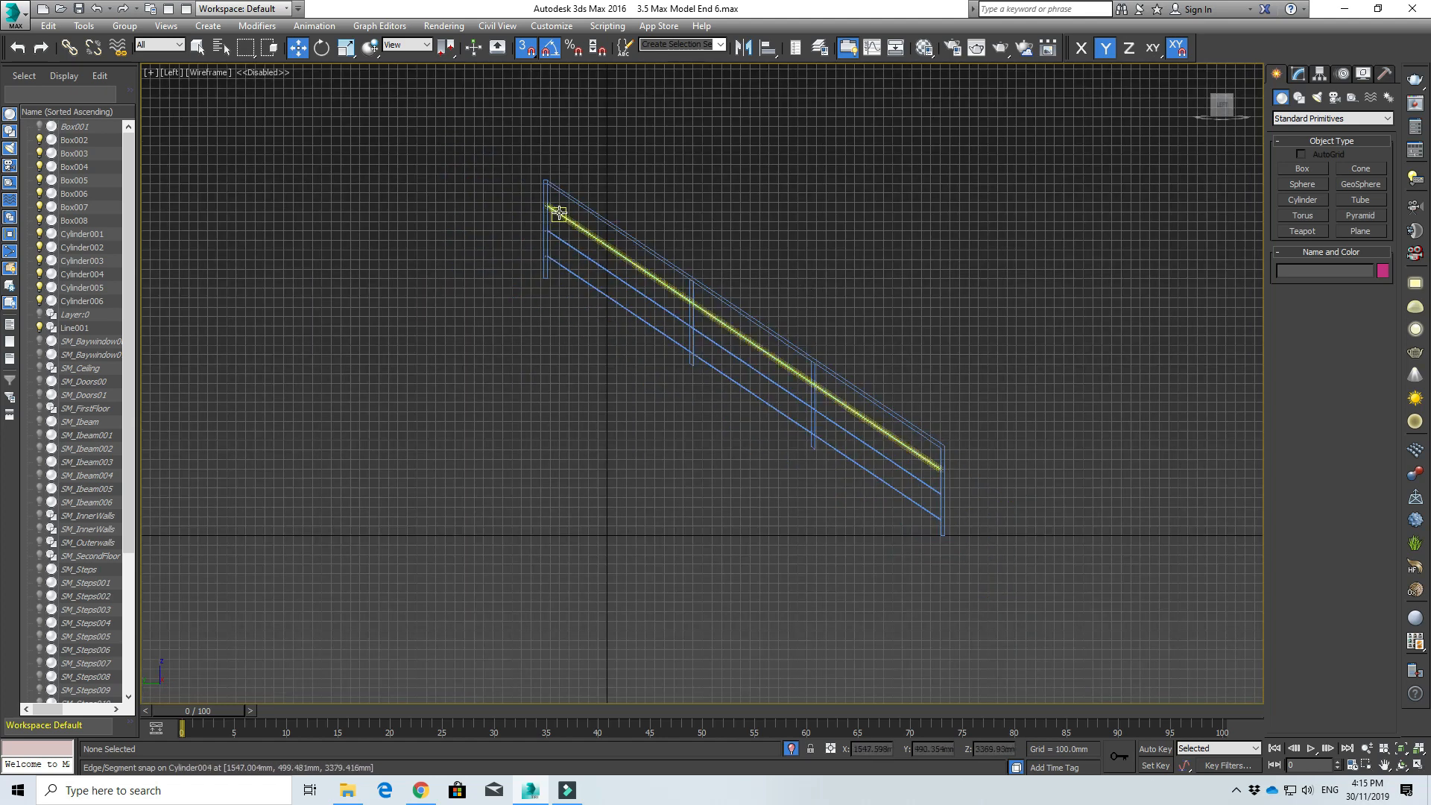
pyautogui.scroll(5, 553, 302)
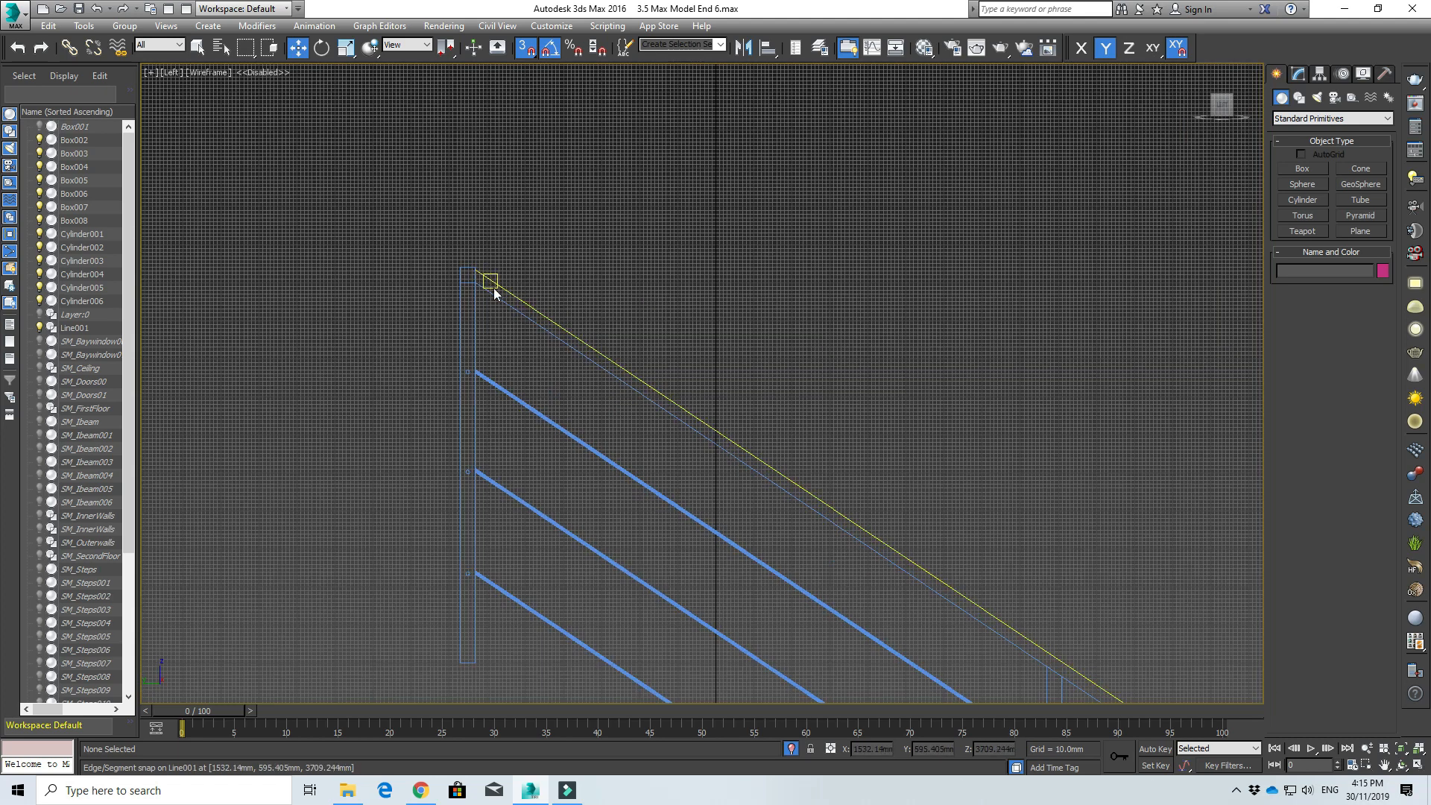
pyautogui.scroll(-2, 651, 361)
pyautogui.moveTo(652, 360); pyautogui.dragTo(582, 307, button='middle')
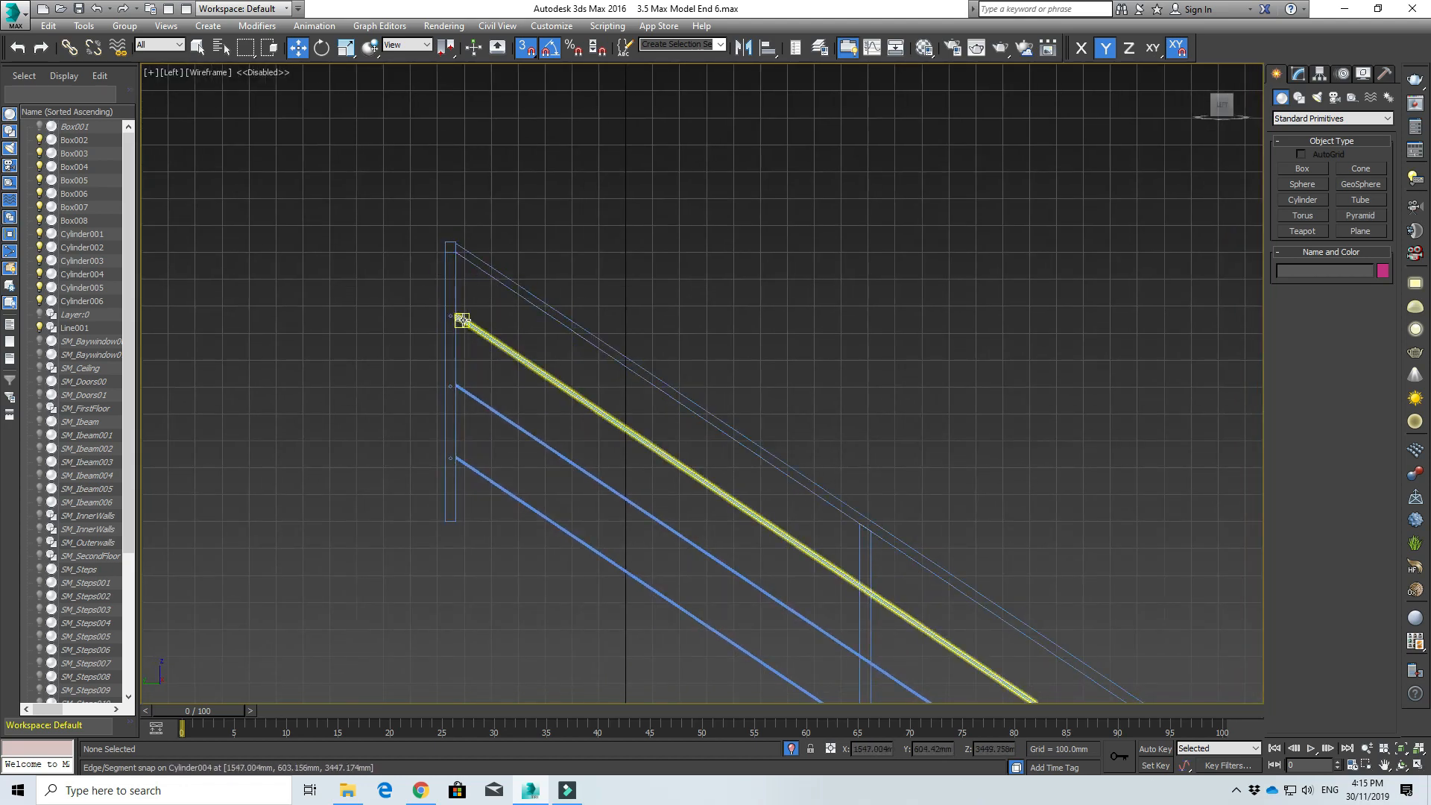
pyautogui.scroll(3, 462, 320)
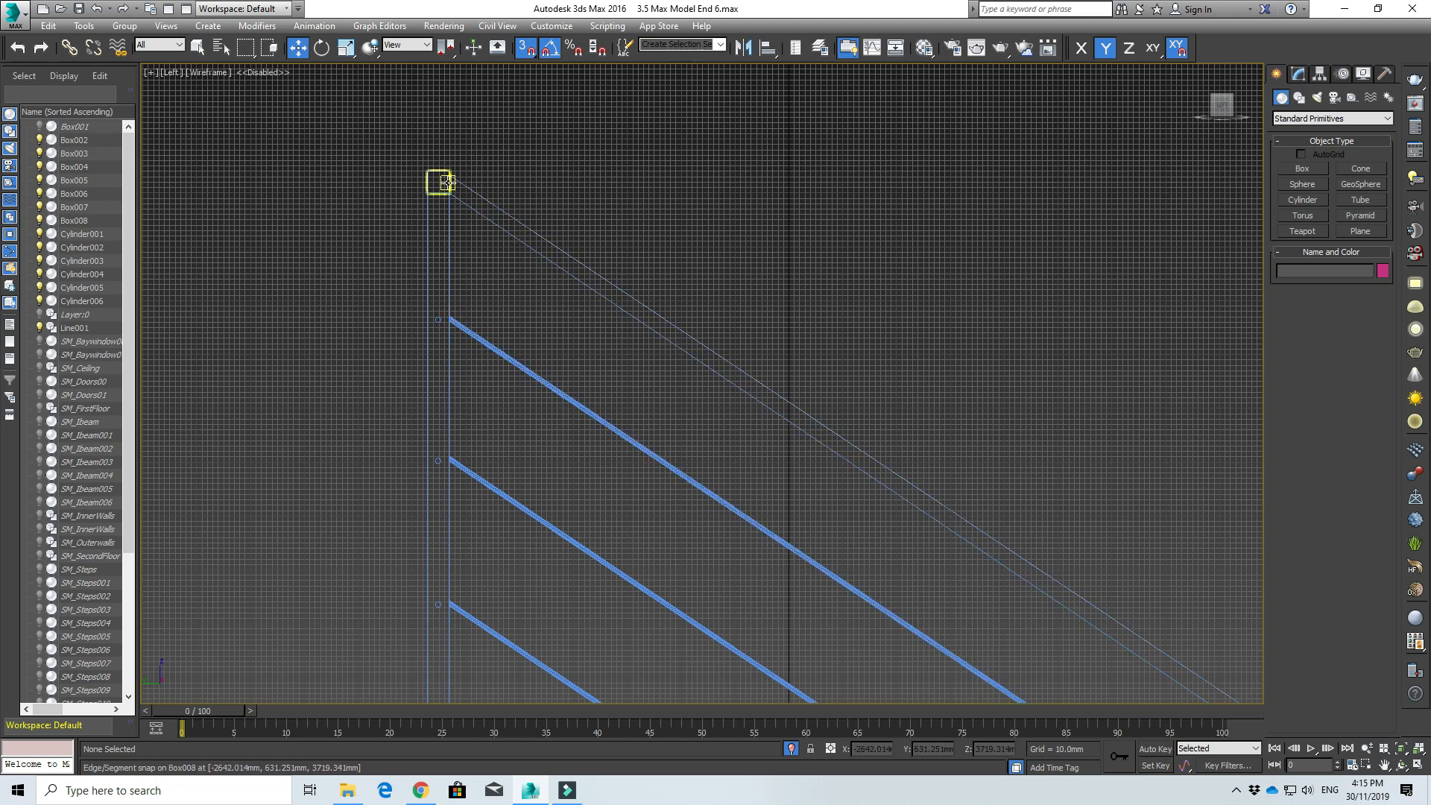
# - Check the stair railing's rods and posts from the lowest post up to the corner, and the whole railing in 3D
pyautogui.scroll(-3, 696, 354)
pyautogui.moveTo(1090, 604); pyautogui.dragTo(354, 127, button='middle')
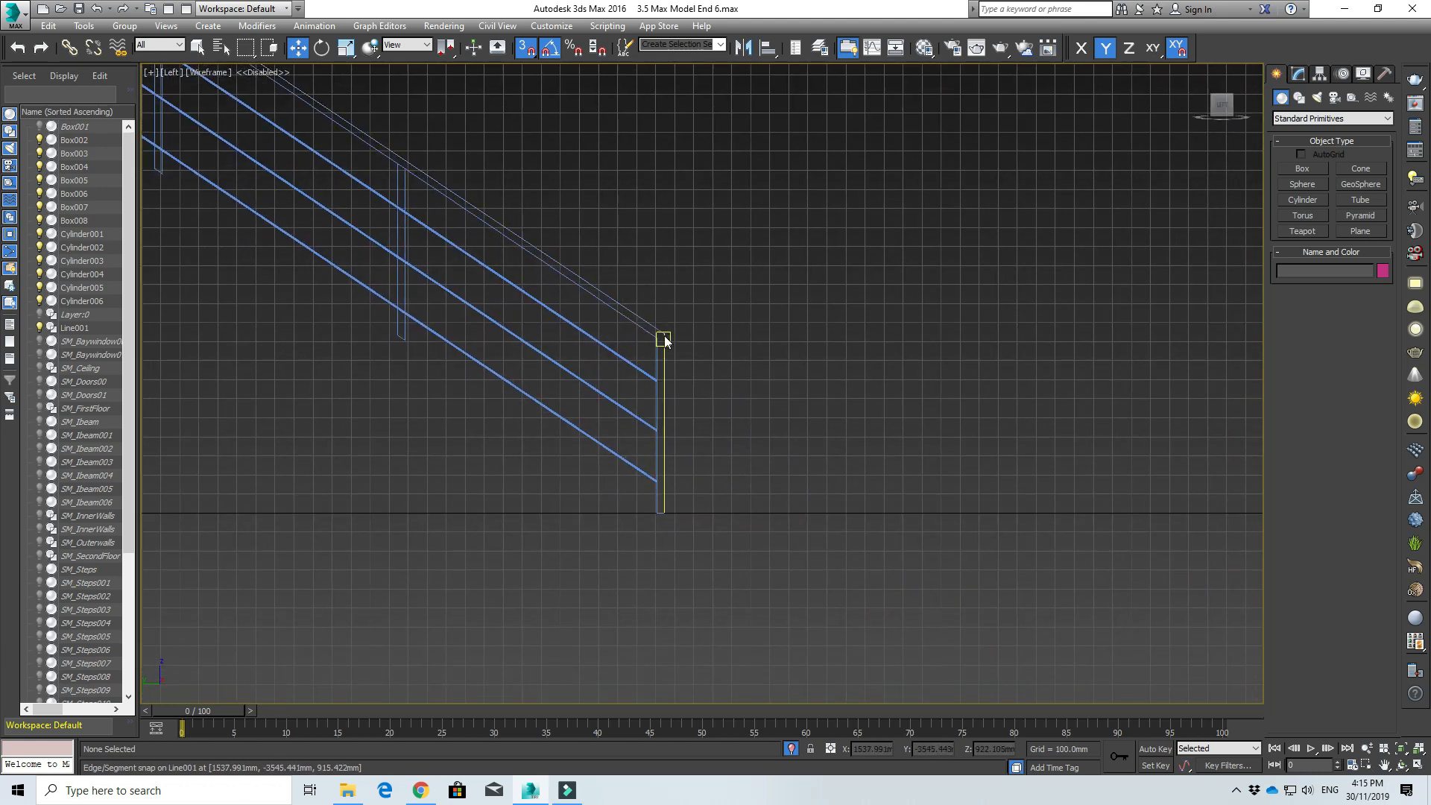
pyautogui.scroll(-2, 652, 336)
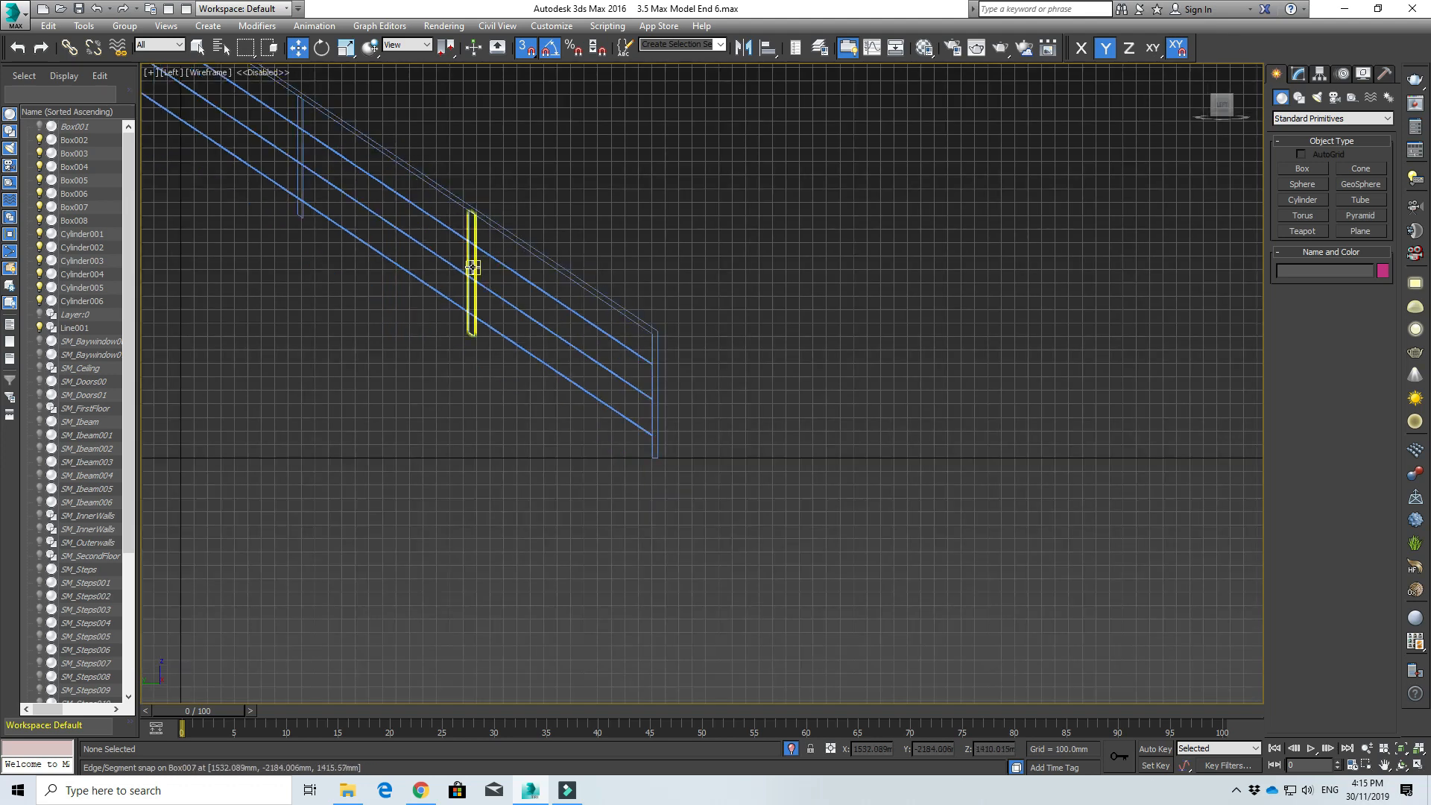
pyautogui.moveTo(473, 267); pyautogui.dragTo(609, 365, button='middle')
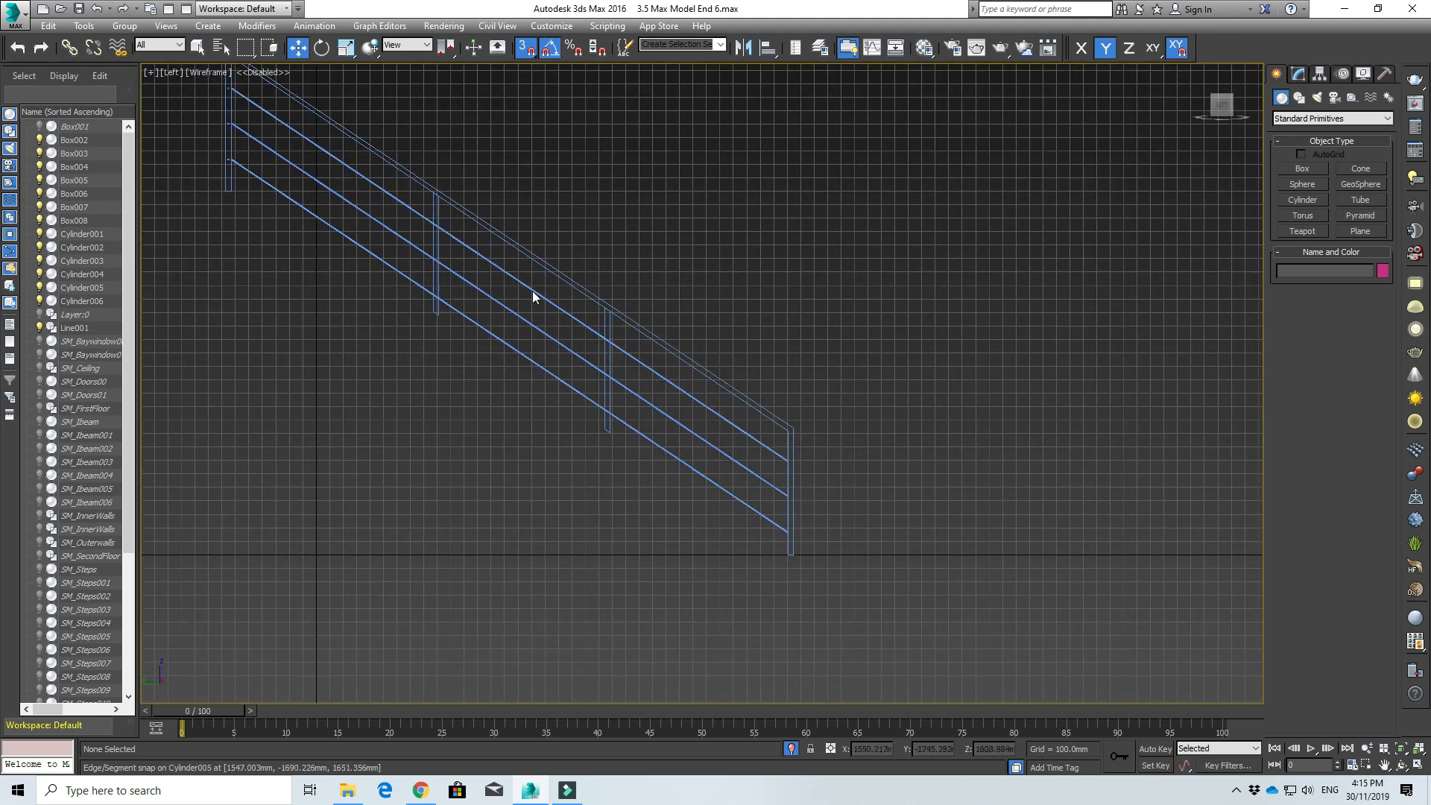
pyautogui.moveTo(249, 113); pyautogui.dragTo(395, 284, button='middle')
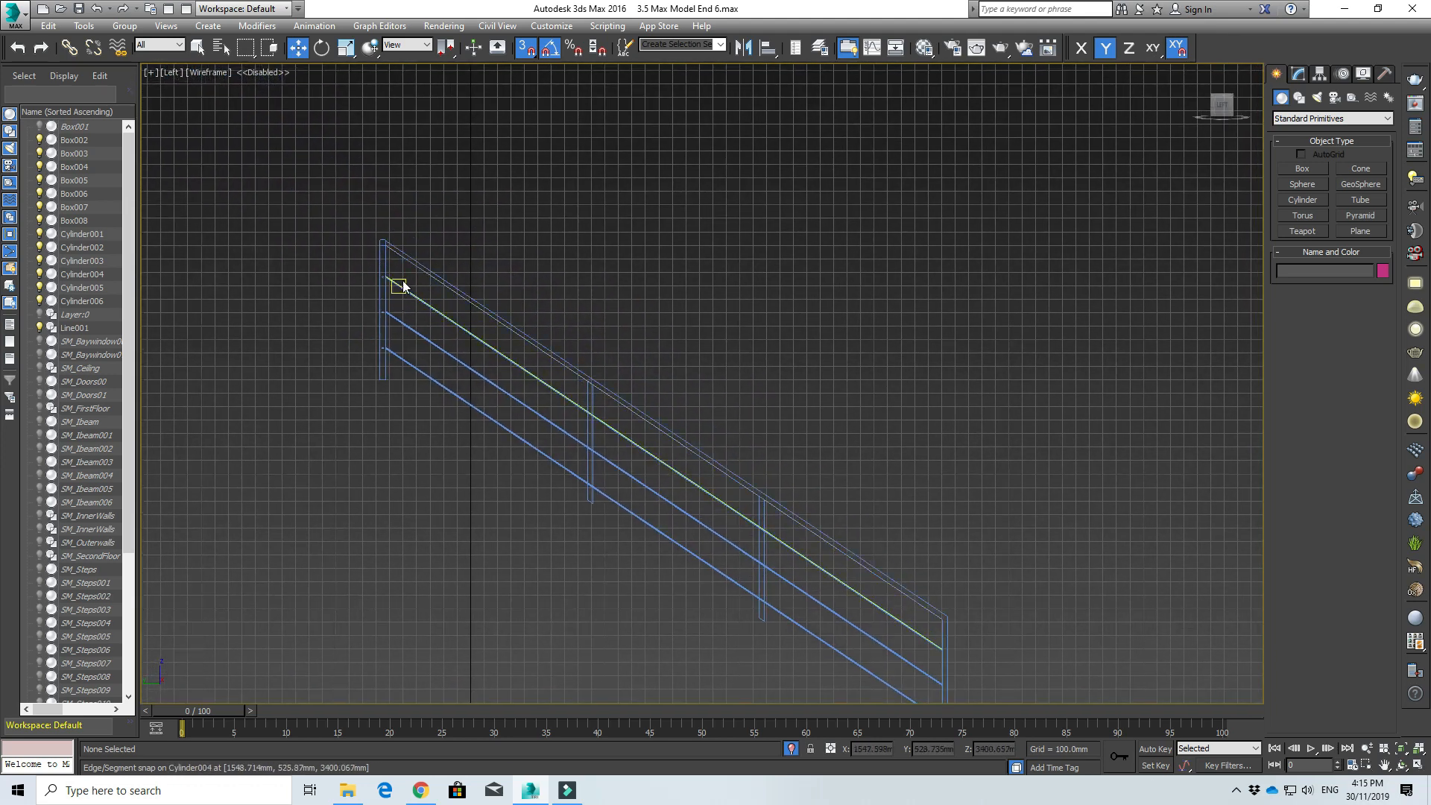
pyautogui.scroll(3, 398, 284)
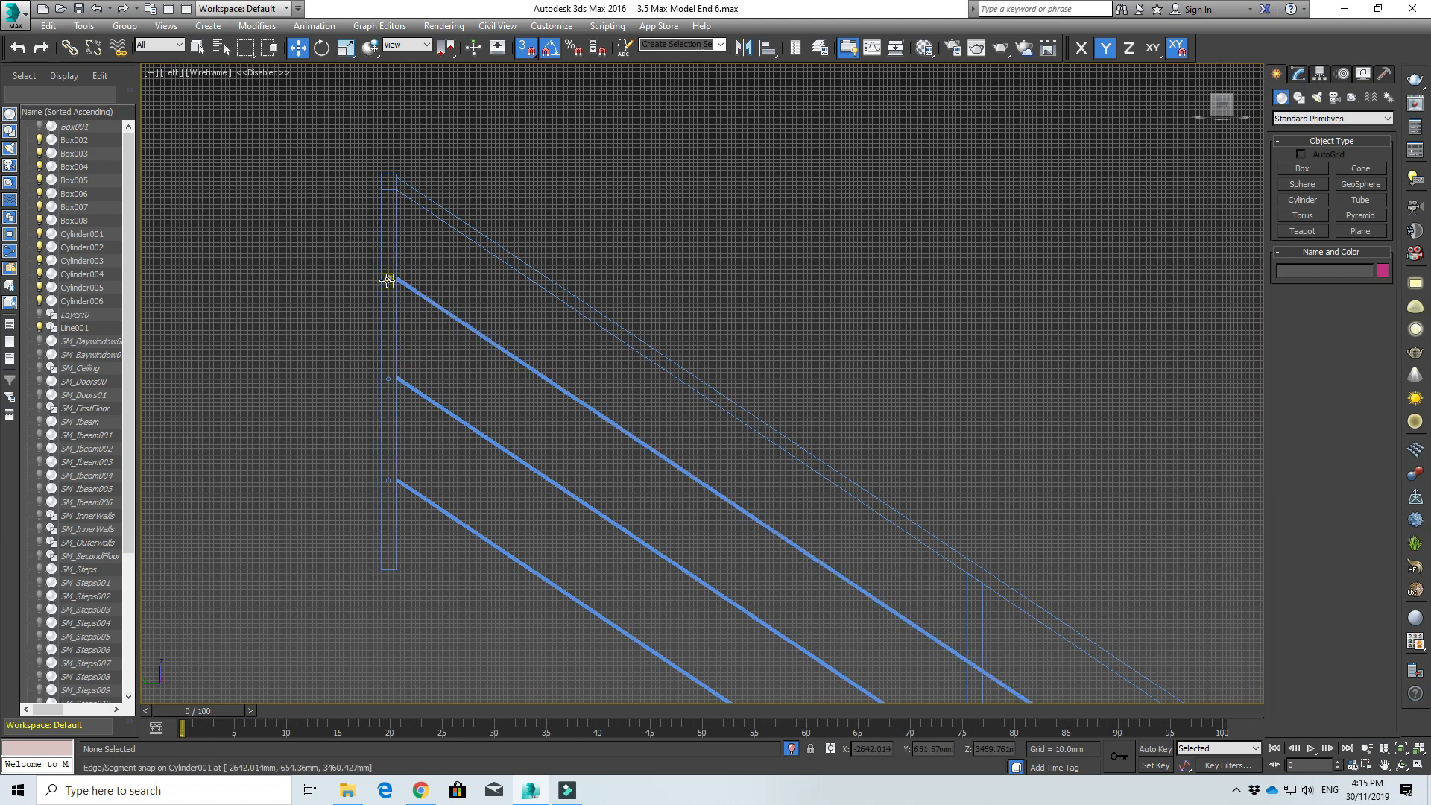
pyautogui.scroll(-3, 391, 281)
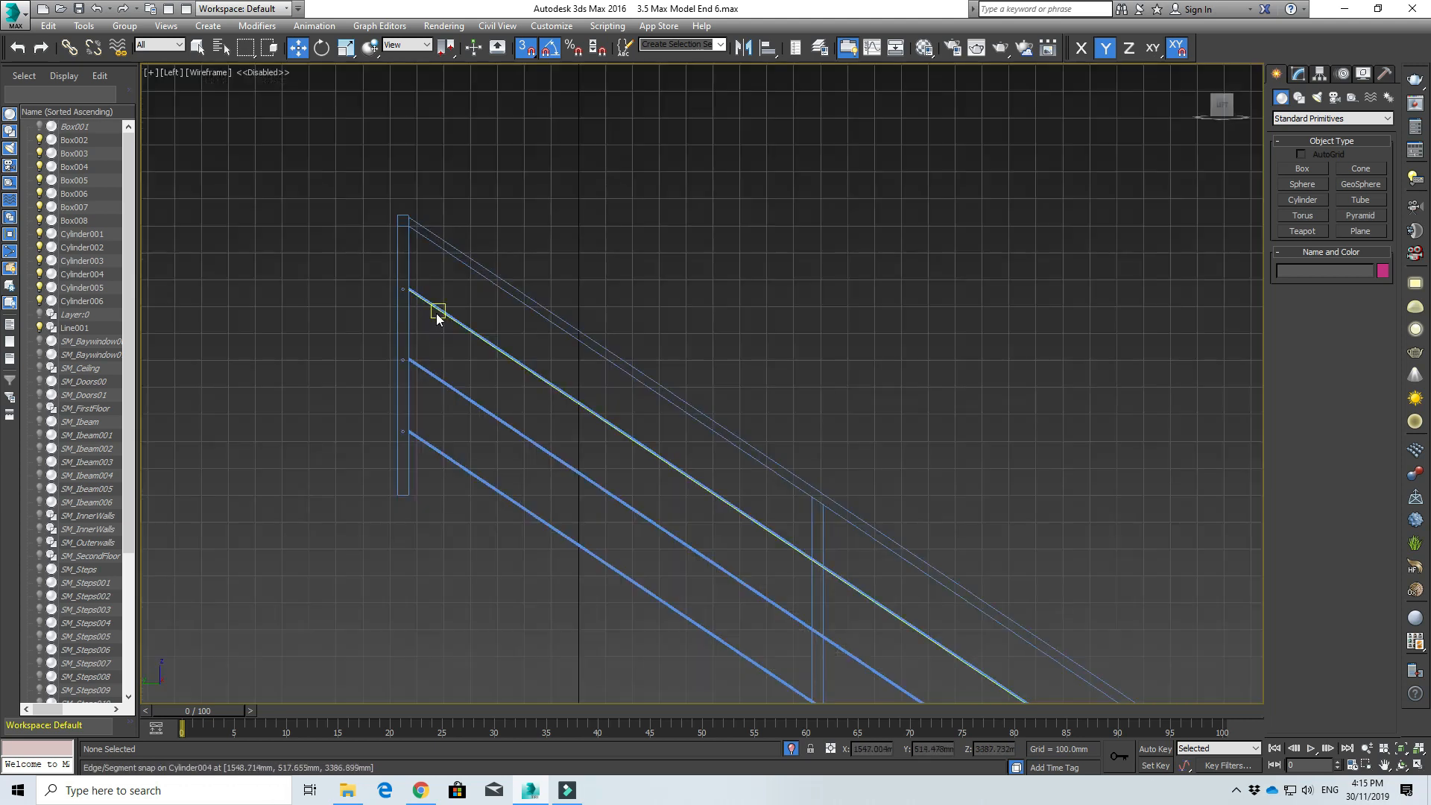
pyautogui.keyDown('alt'); pyautogui.moveTo(541, 378); pyautogui.dragTo(718, 406, button='middle'); pyautogui.keyUp('alt')
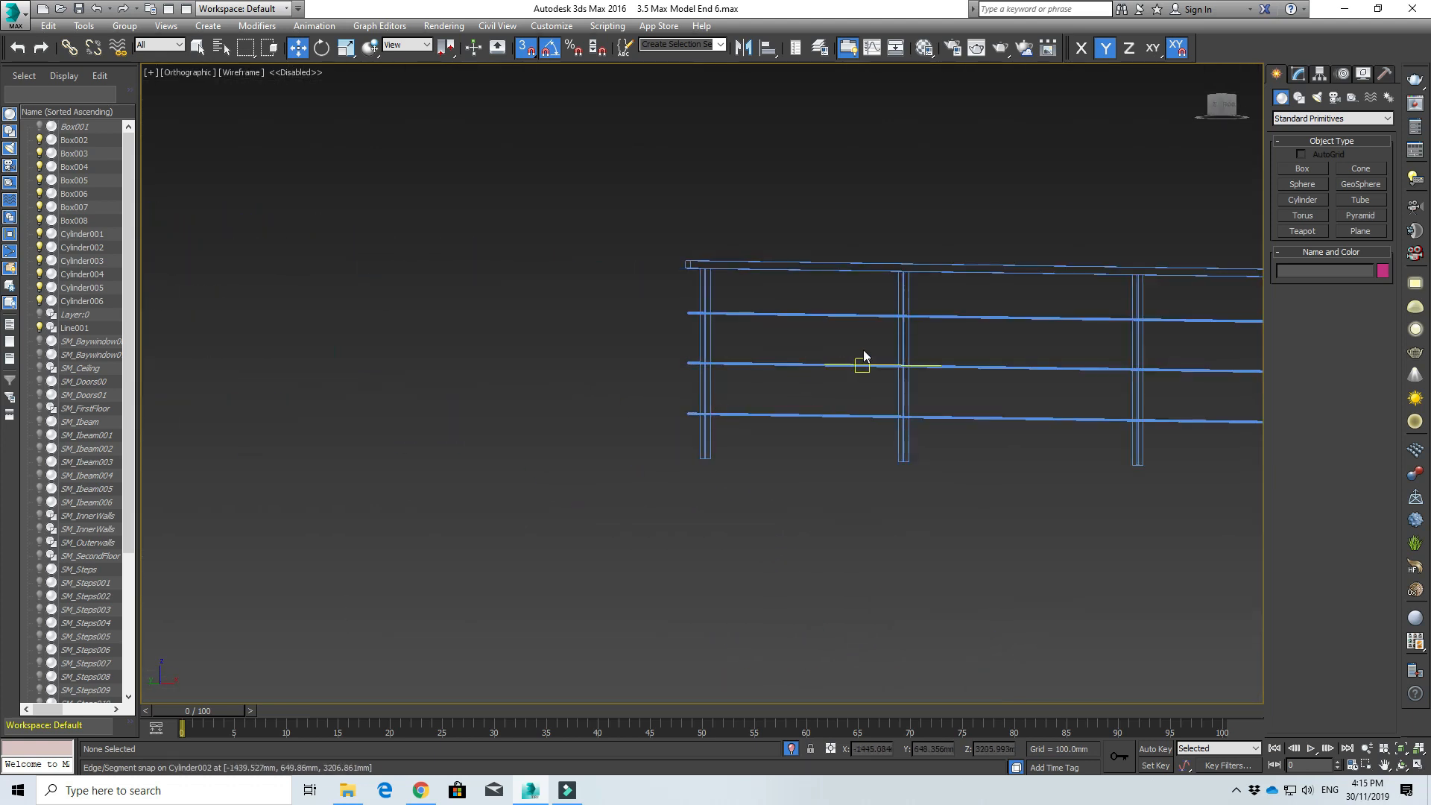
pyautogui.scroll(-4, 1052, 472)
pyautogui.moveTo(983, 448); pyautogui.dragTo(954, 440, button='middle')
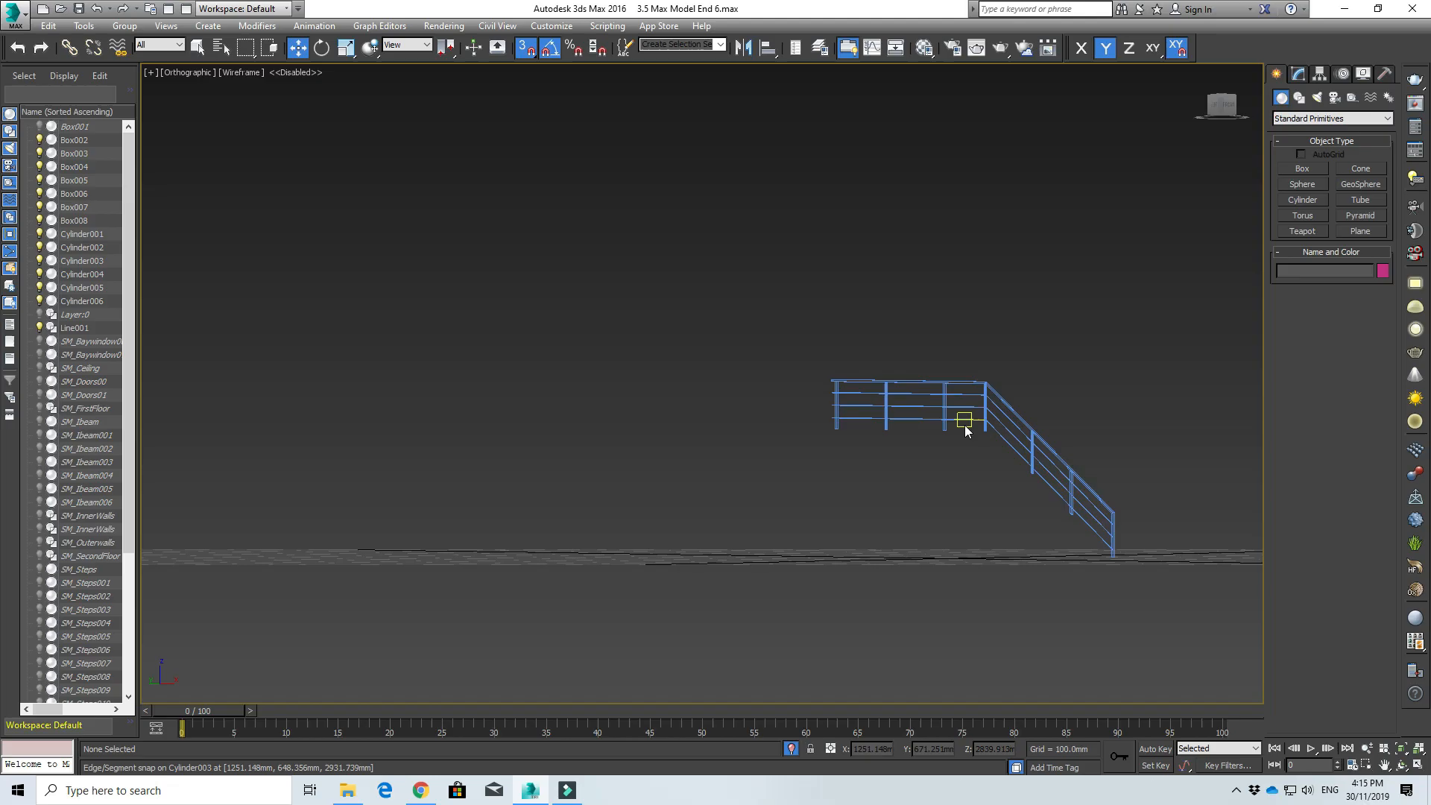
# - End the isolation to show the full house model and examine the handrail joint at the top of the stairs
pyautogui.rightClick(903, 363)
pyautogui.click(928, 241)
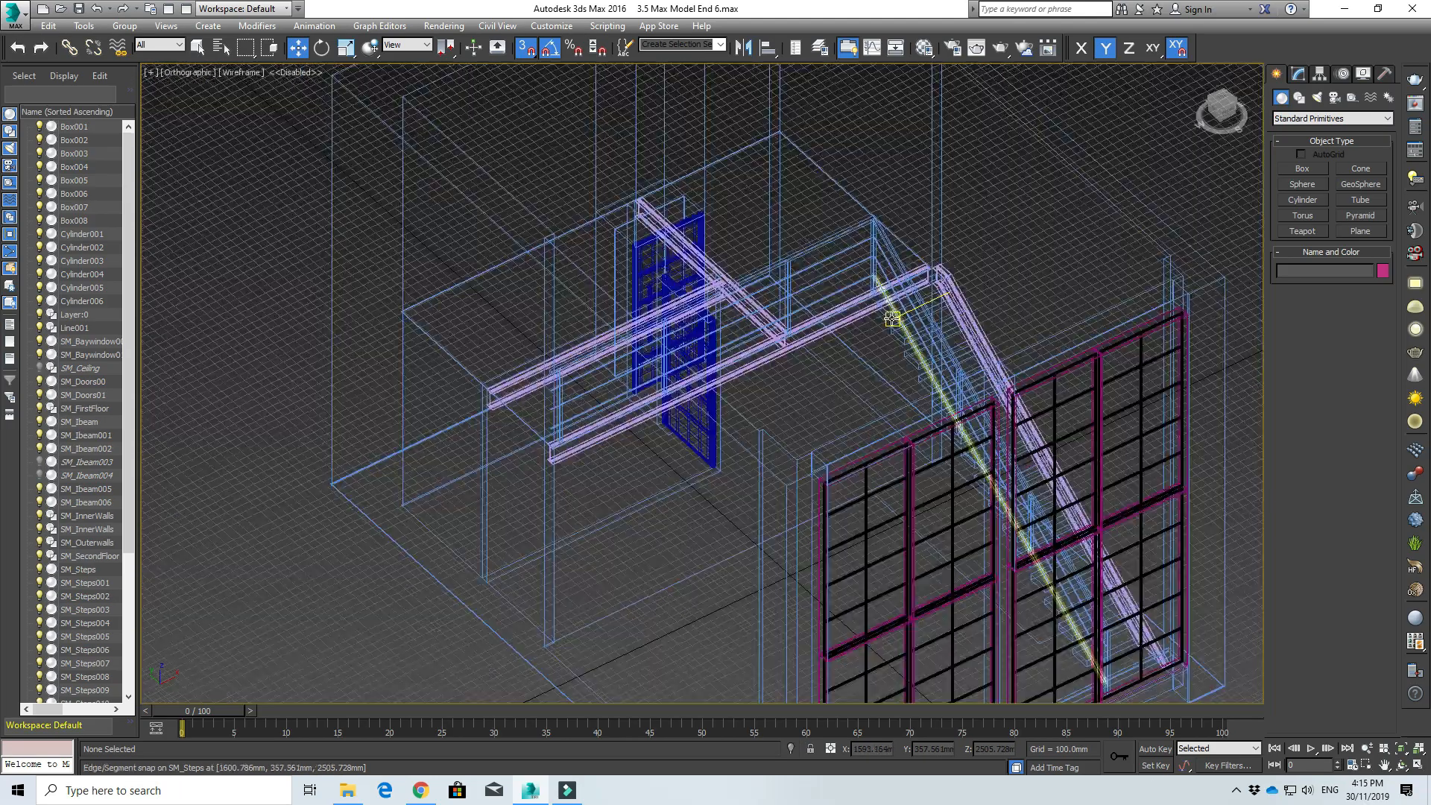
pyautogui.scroll(2, 892, 319)
pyautogui.moveTo(902, 332); pyautogui.dragTo(889, 378, button='middle')
pyautogui.scroll(-2, 1032, 441)
pyautogui.scroll(-2, 889, 379)
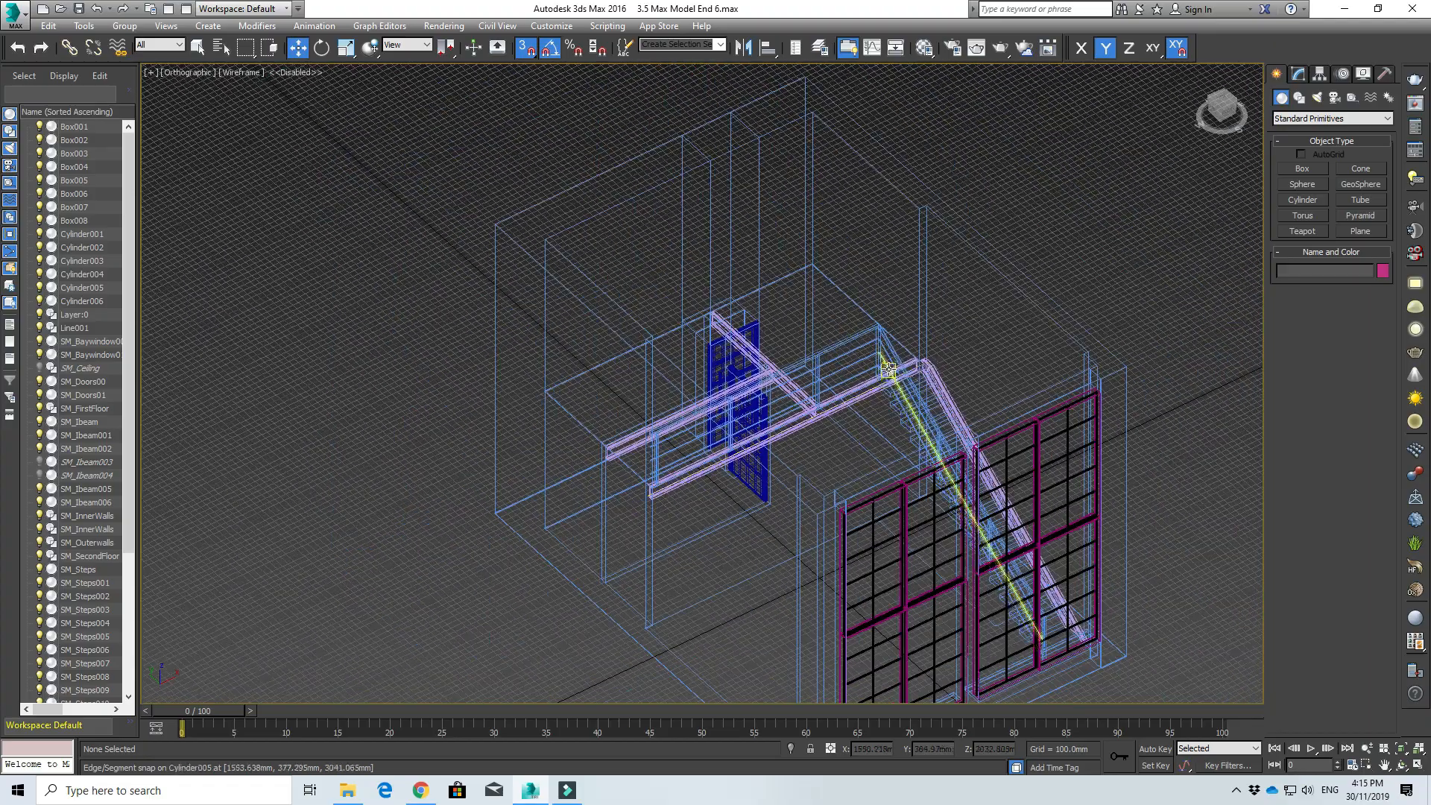
pyautogui.scroll(10, 819, 161)
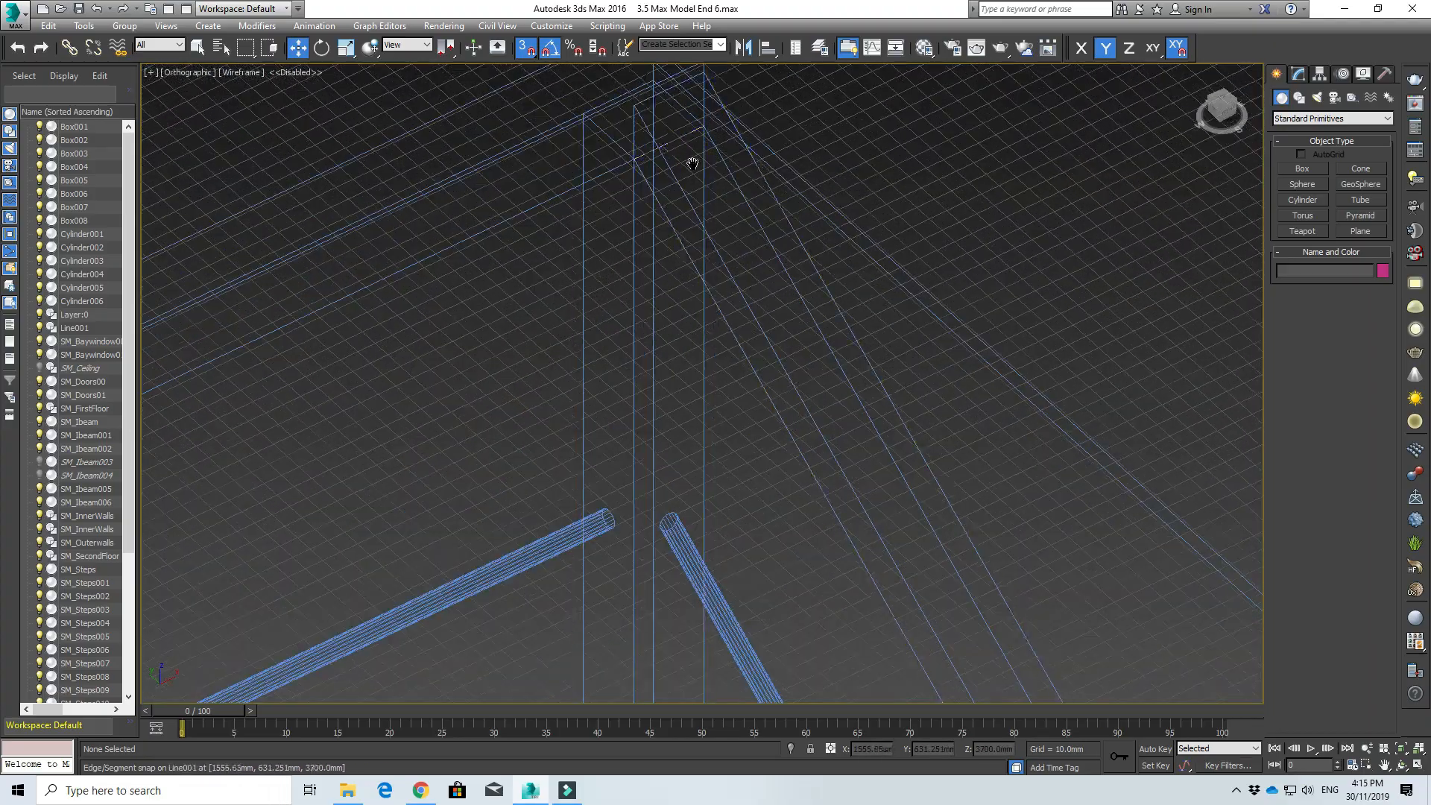
pyautogui.keyDown('alt'); pyautogui.moveTo(690, 160); pyautogui.dragTo(741, 224, button='middle'); pyautogui.keyUp('alt')
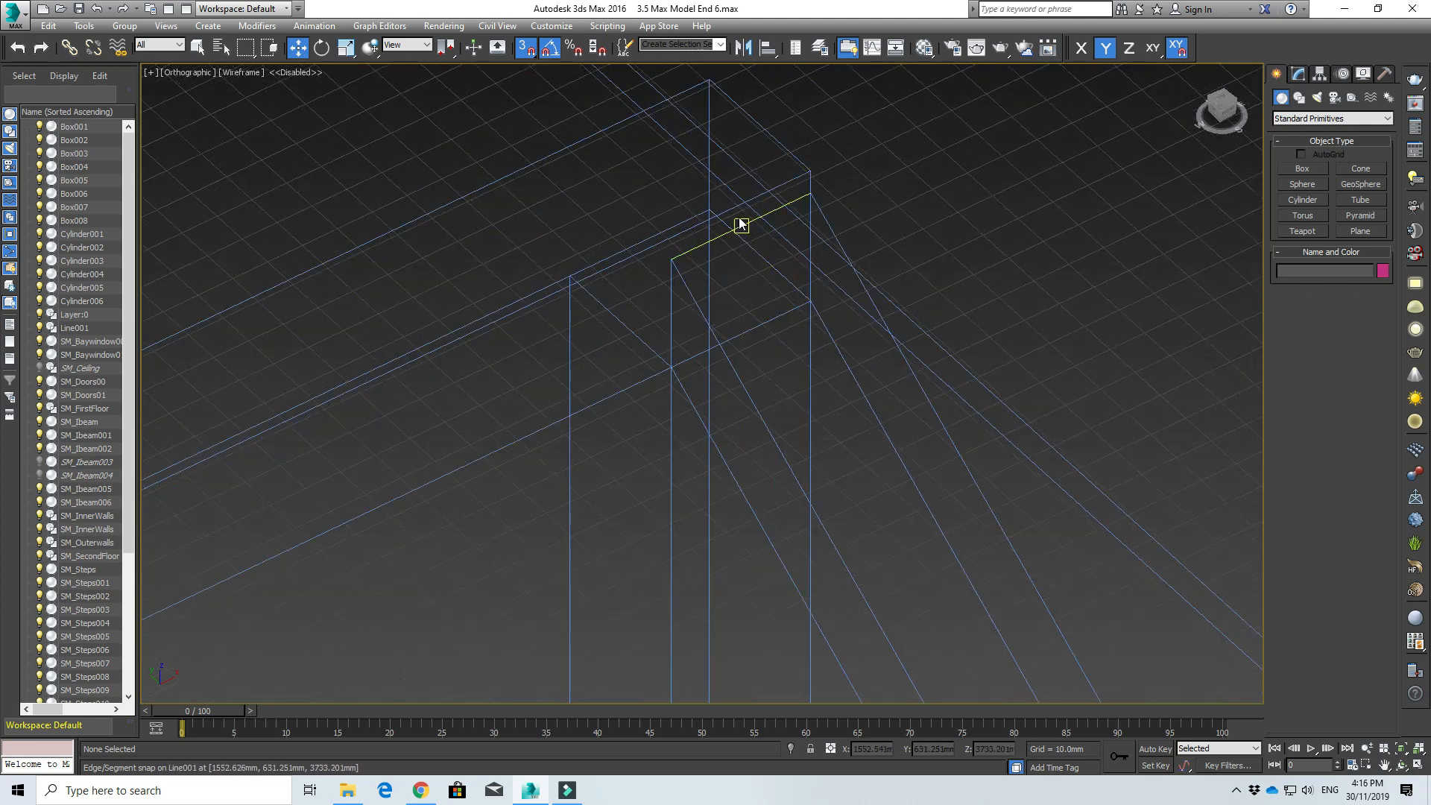
# - Isolate the upper-floor handrail and the sloped stair handrail and show their corner joint in the Left view
pyautogui.click(815, 208)
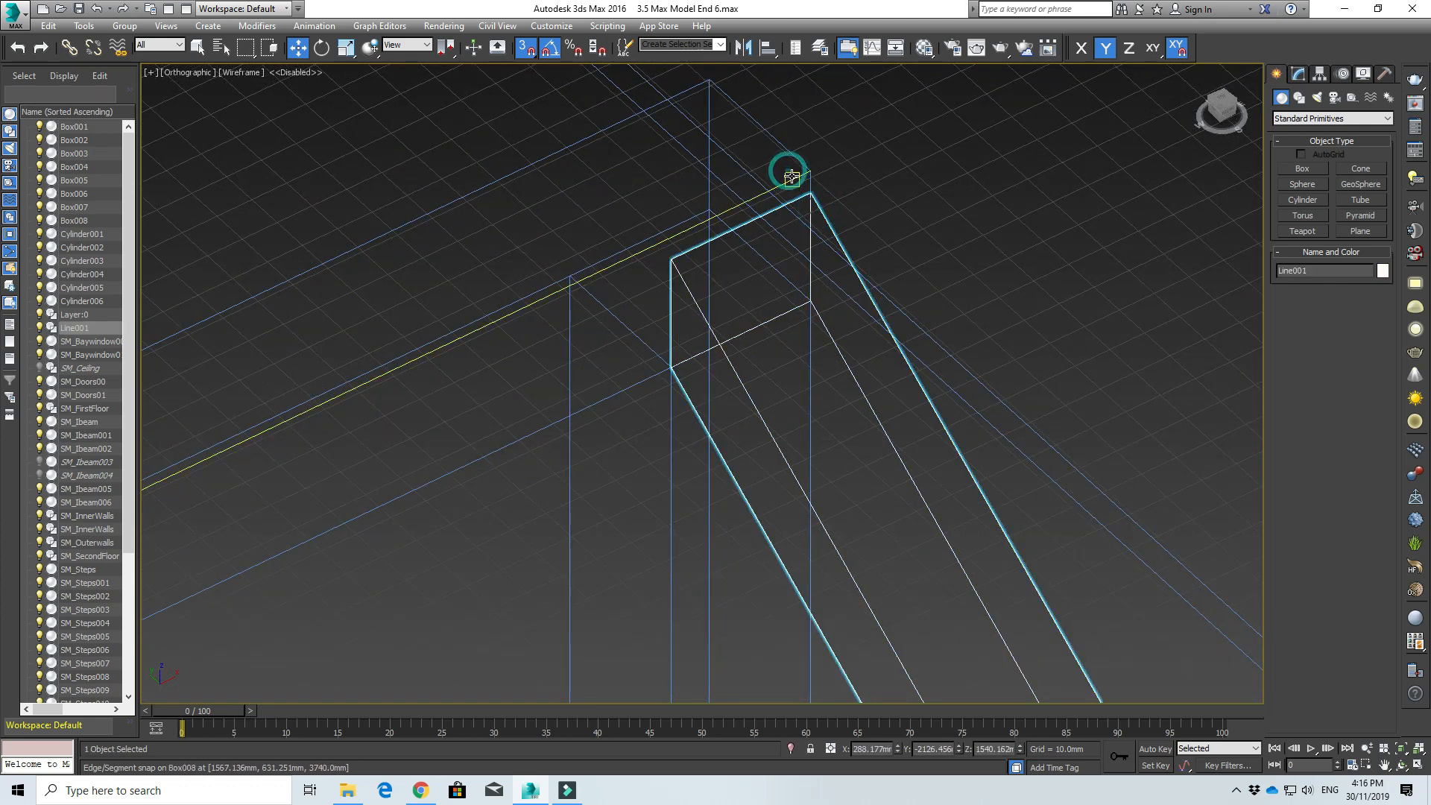
pyautogui.keyDown('ctrl'); pyautogui.click(790, 179); pyautogui.keyUp('ctrl')
pyautogui.rightClick(792, 179)
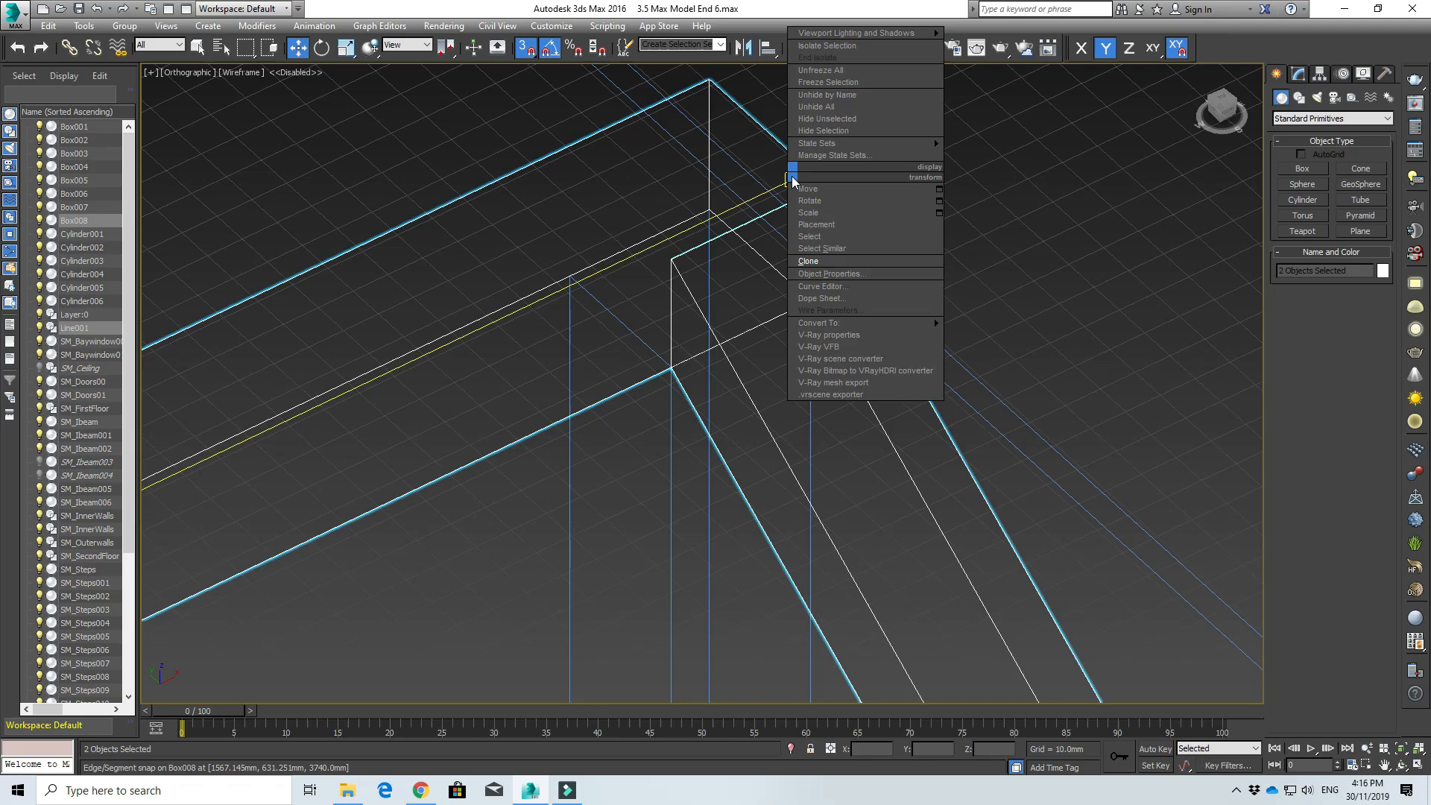
pyautogui.click(820, 45)
pyautogui.scroll(3, 739, 193)
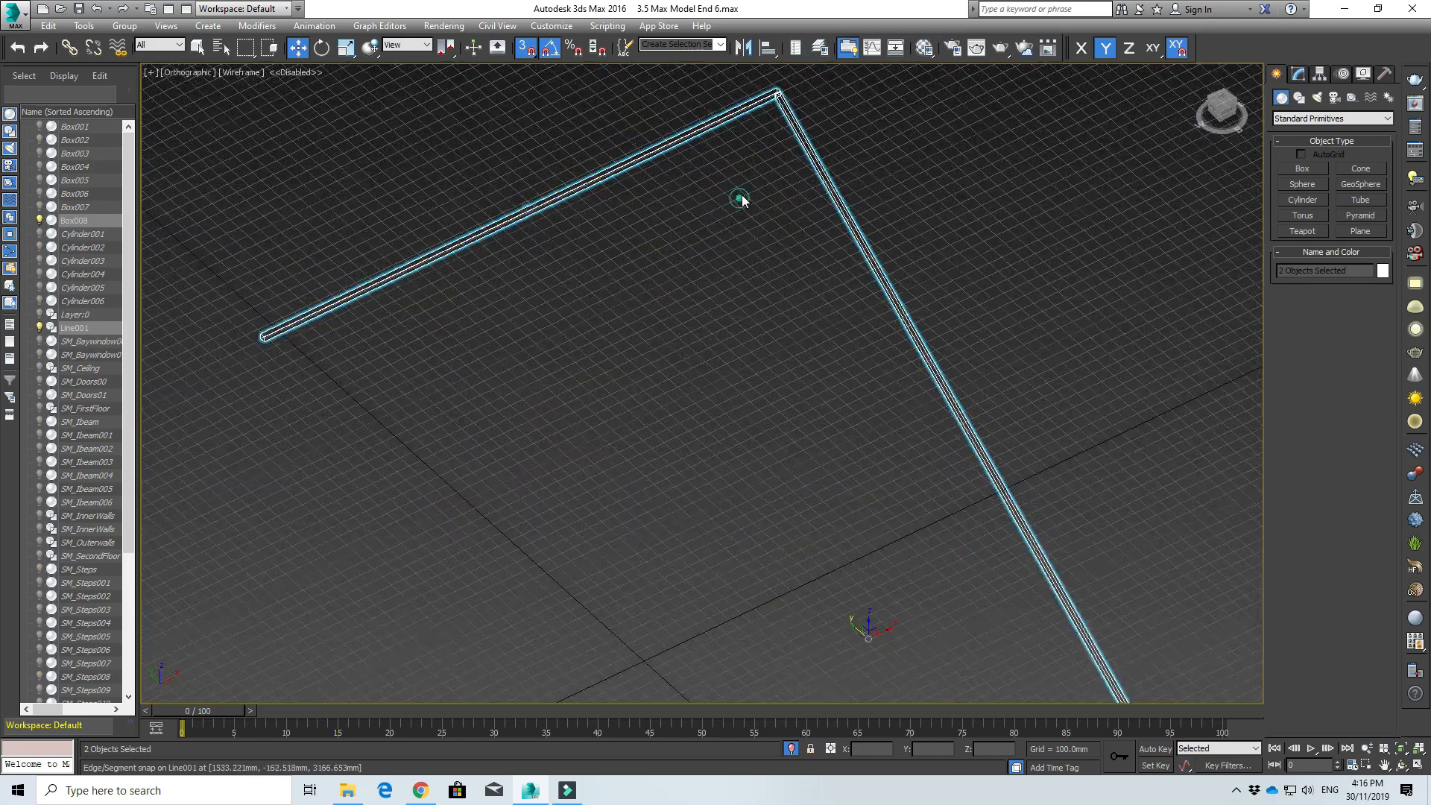
pyautogui.click(741, 195)
pyautogui.scroll(5, 741, 194)
pyautogui.moveTo(780, 118); pyautogui.dragTo(864, 380, button='middle')
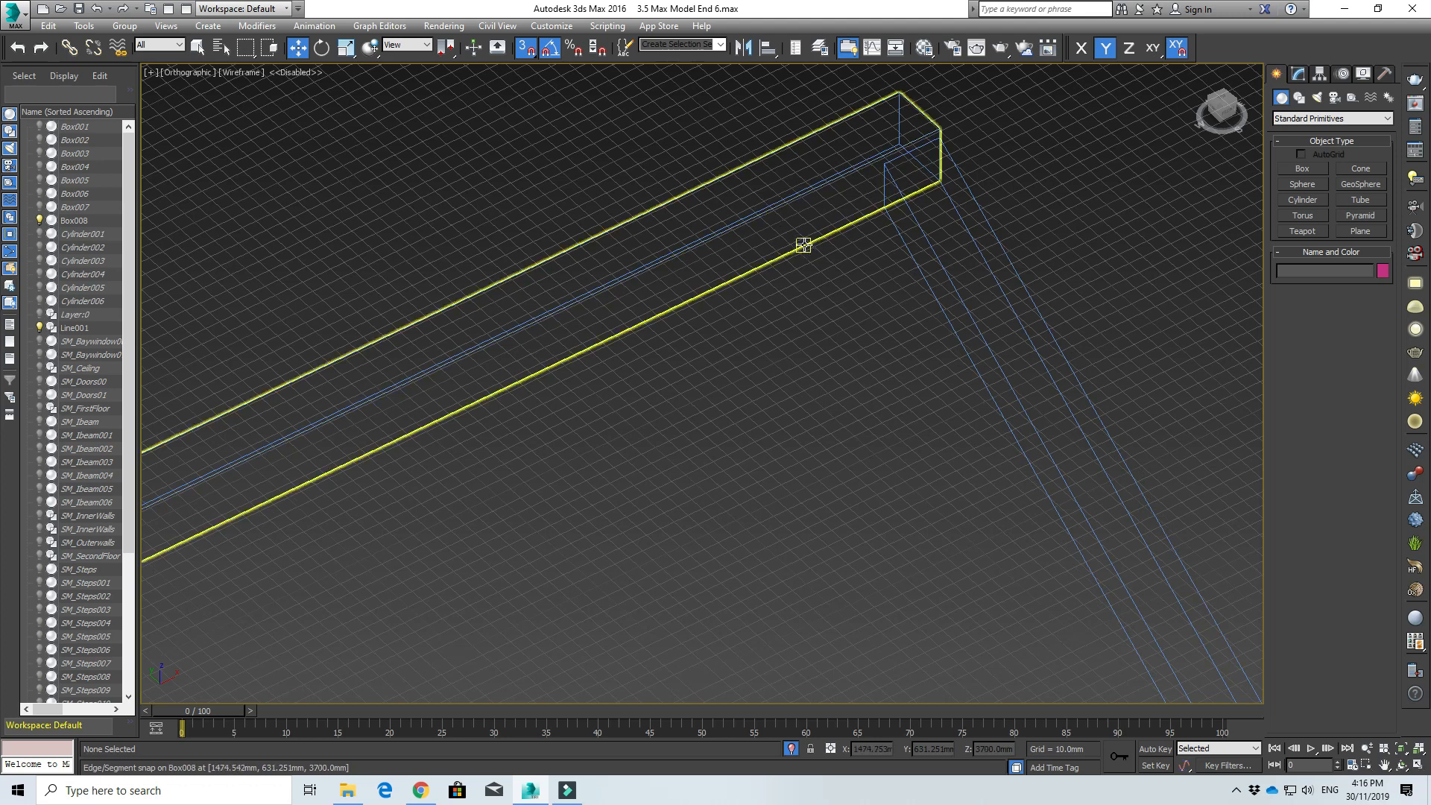
pyautogui.press('f')
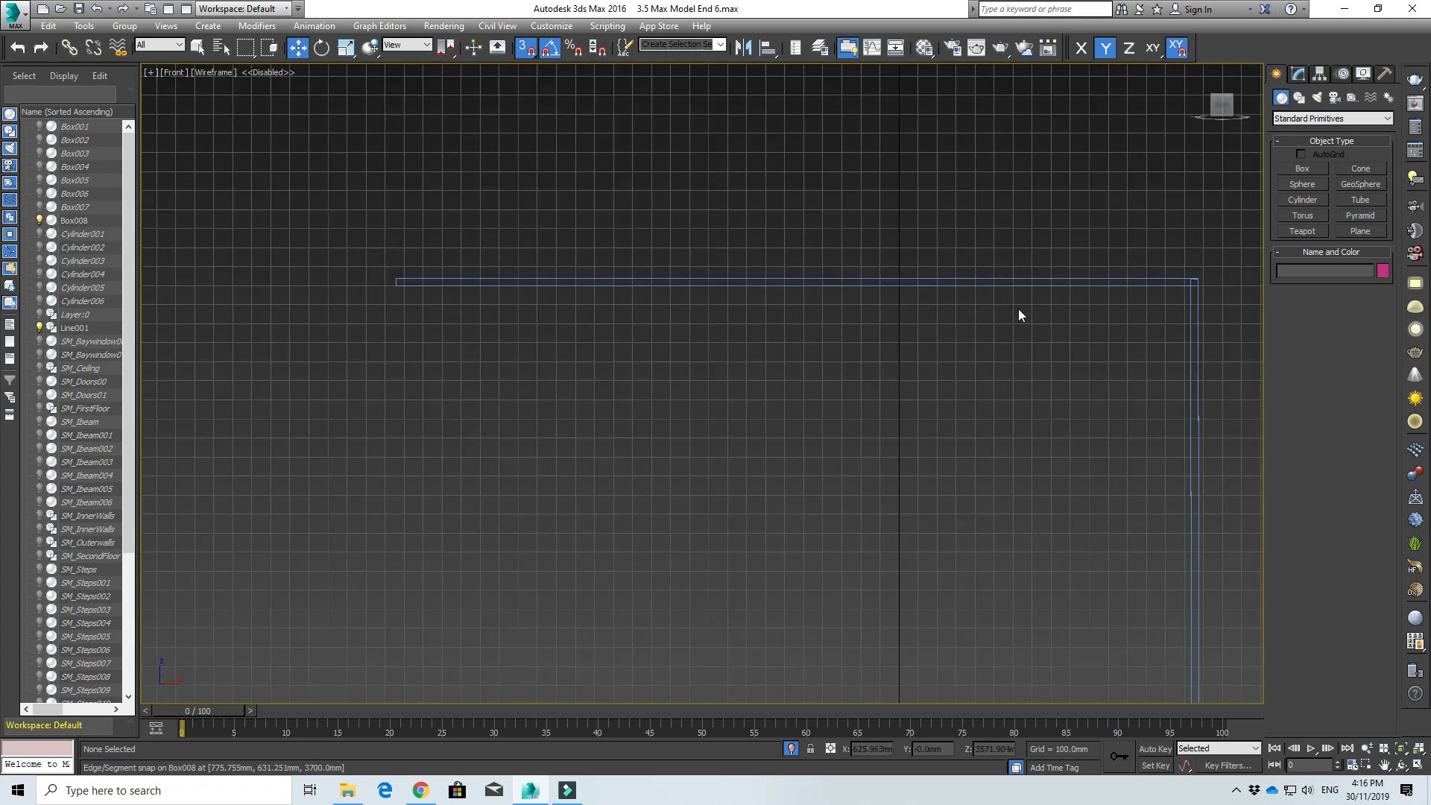
pyautogui.press('l')
pyautogui.scroll(5, 456, 151)
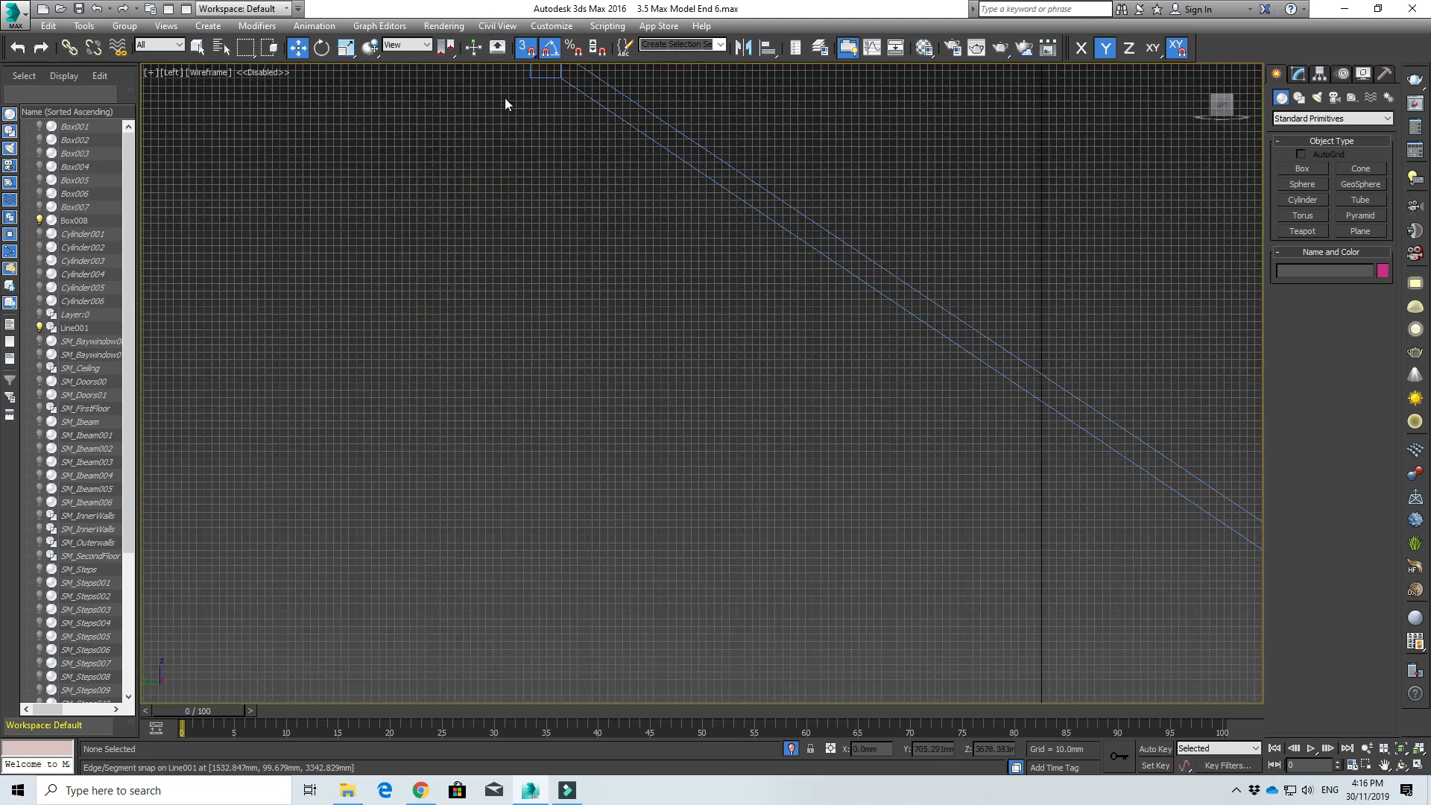
pyautogui.moveTo(527, 159); pyautogui.dragTo(552, 425, button='middle')
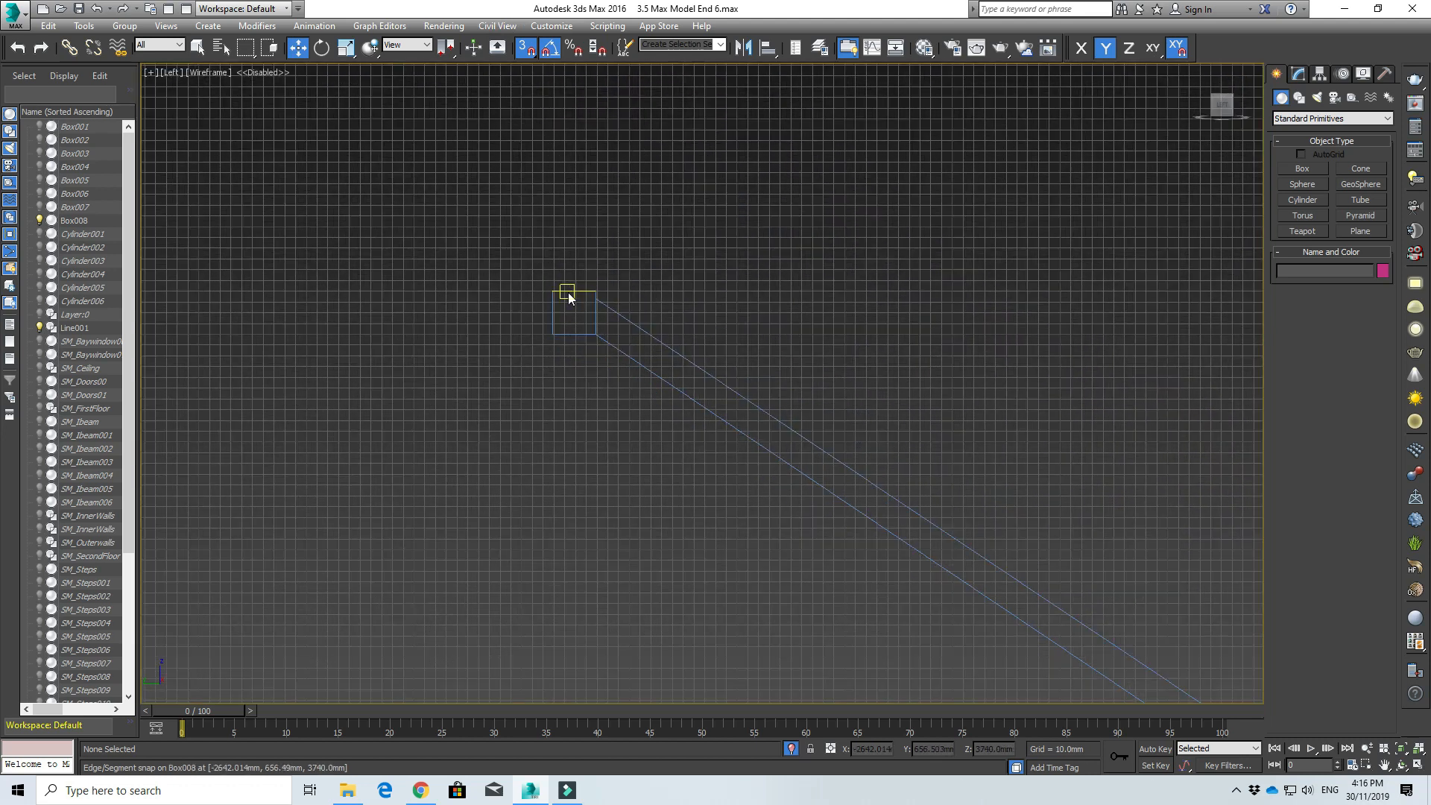
pyautogui.click(568, 293)
pyautogui.click(1299, 73)
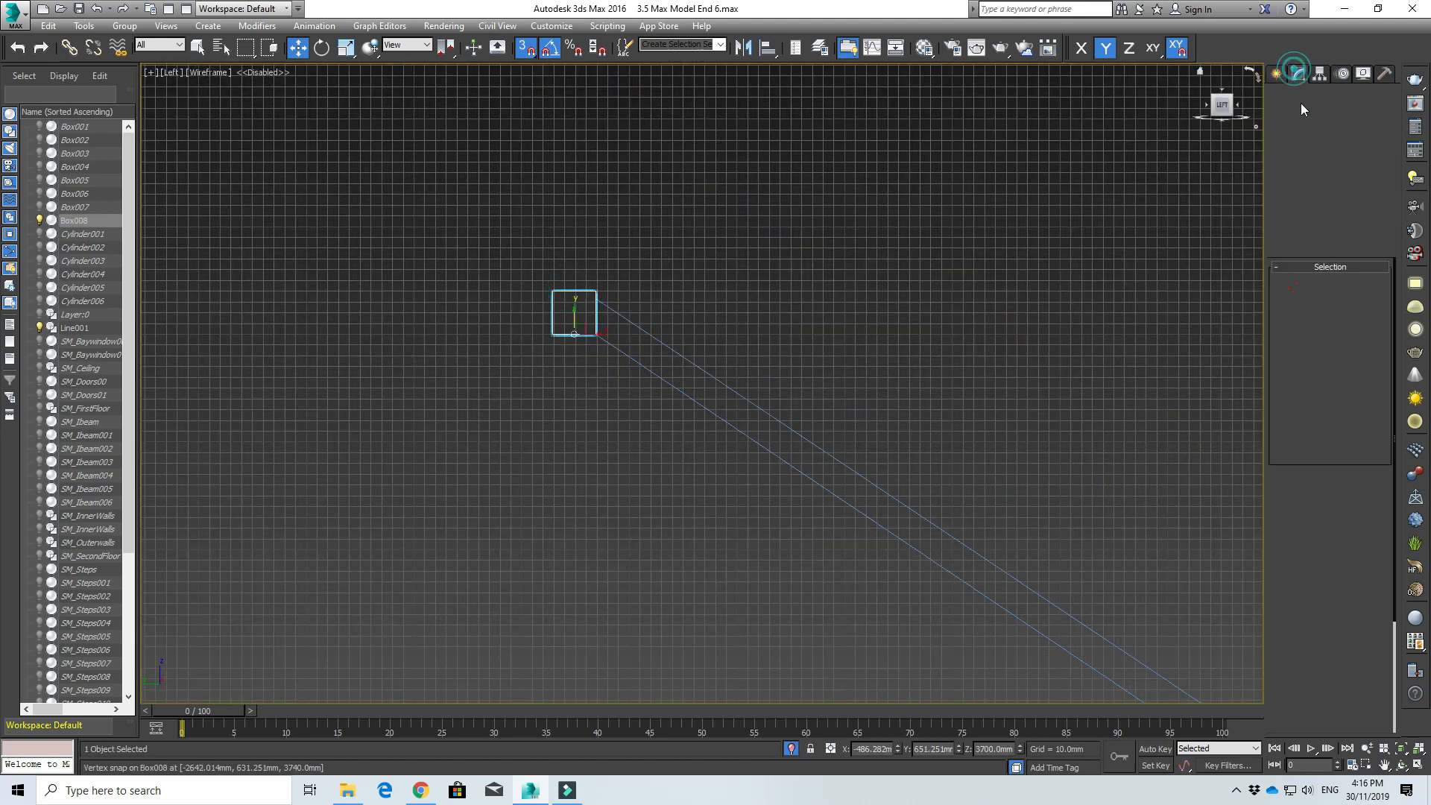
pyautogui.click(1294, 288)
pyautogui.click(1294, 288)
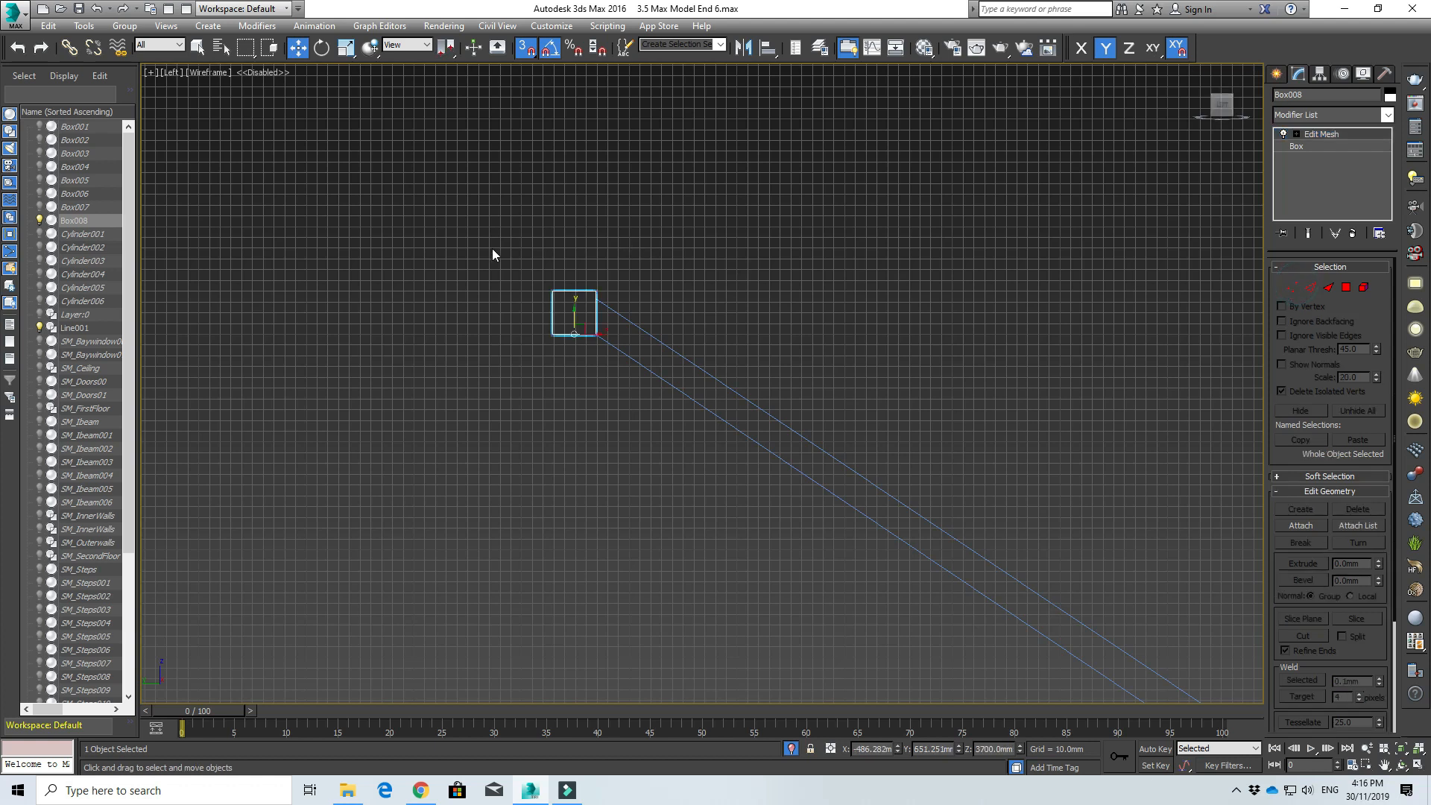
pyautogui.click(522, 268)
# - Lower the upper-floor handrail's four top vertices, snapping them to the stair handrail's upper corner at about Z 3733 mm
pyautogui.scroll(2, 524, 271)
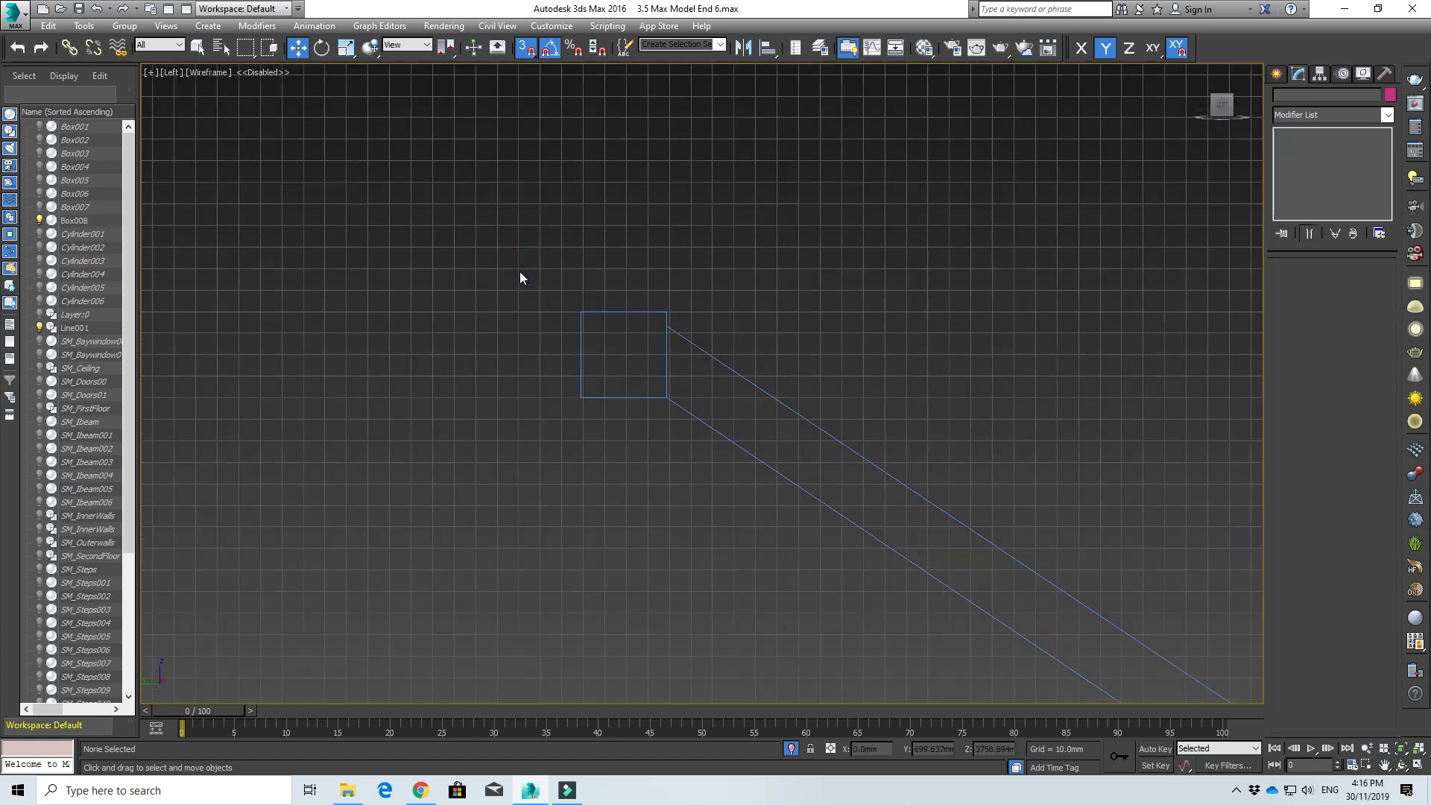
pyautogui.click(605, 312)
pyautogui.moveTo(552, 270); pyautogui.dragTo(650, 331)
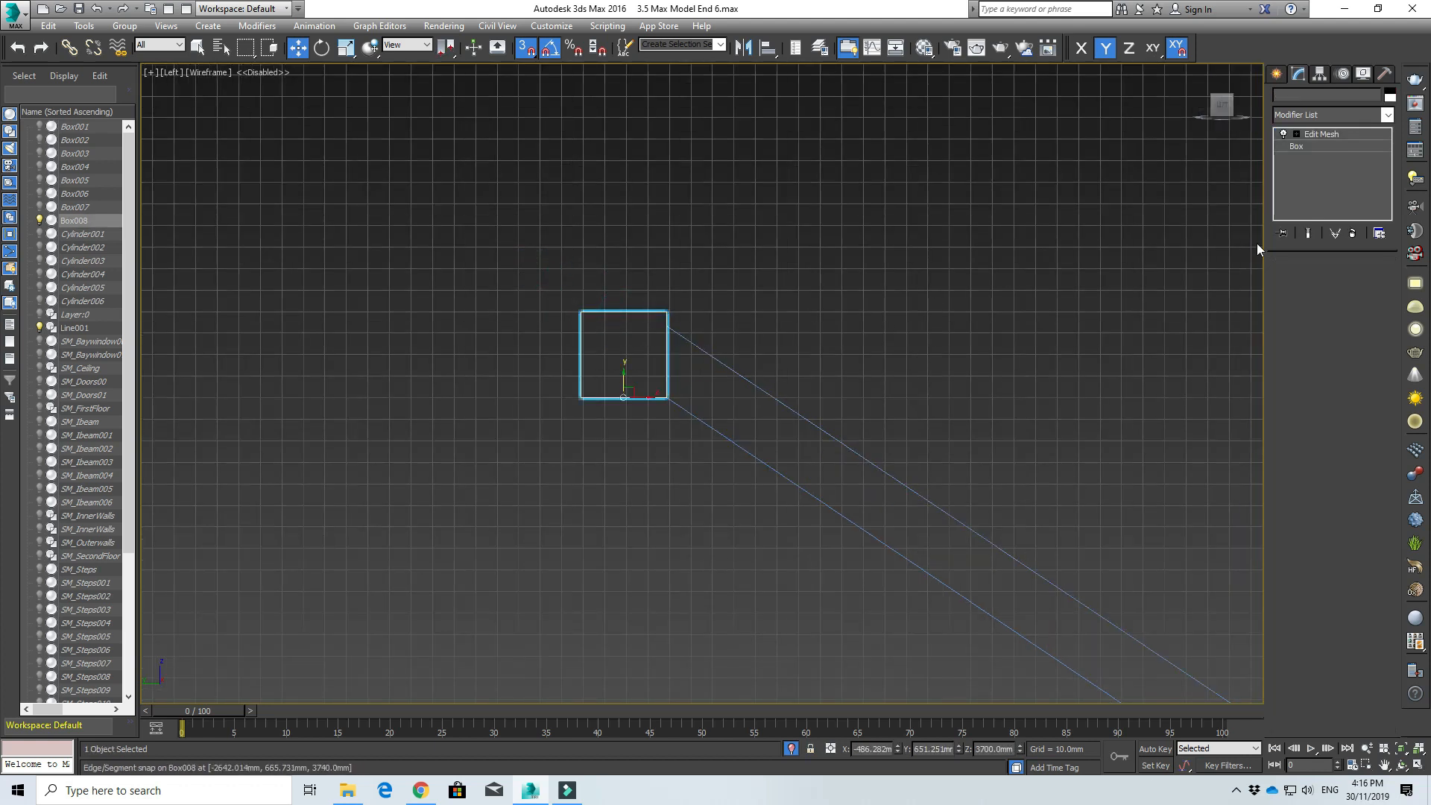
pyautogui.click(1292, 287)
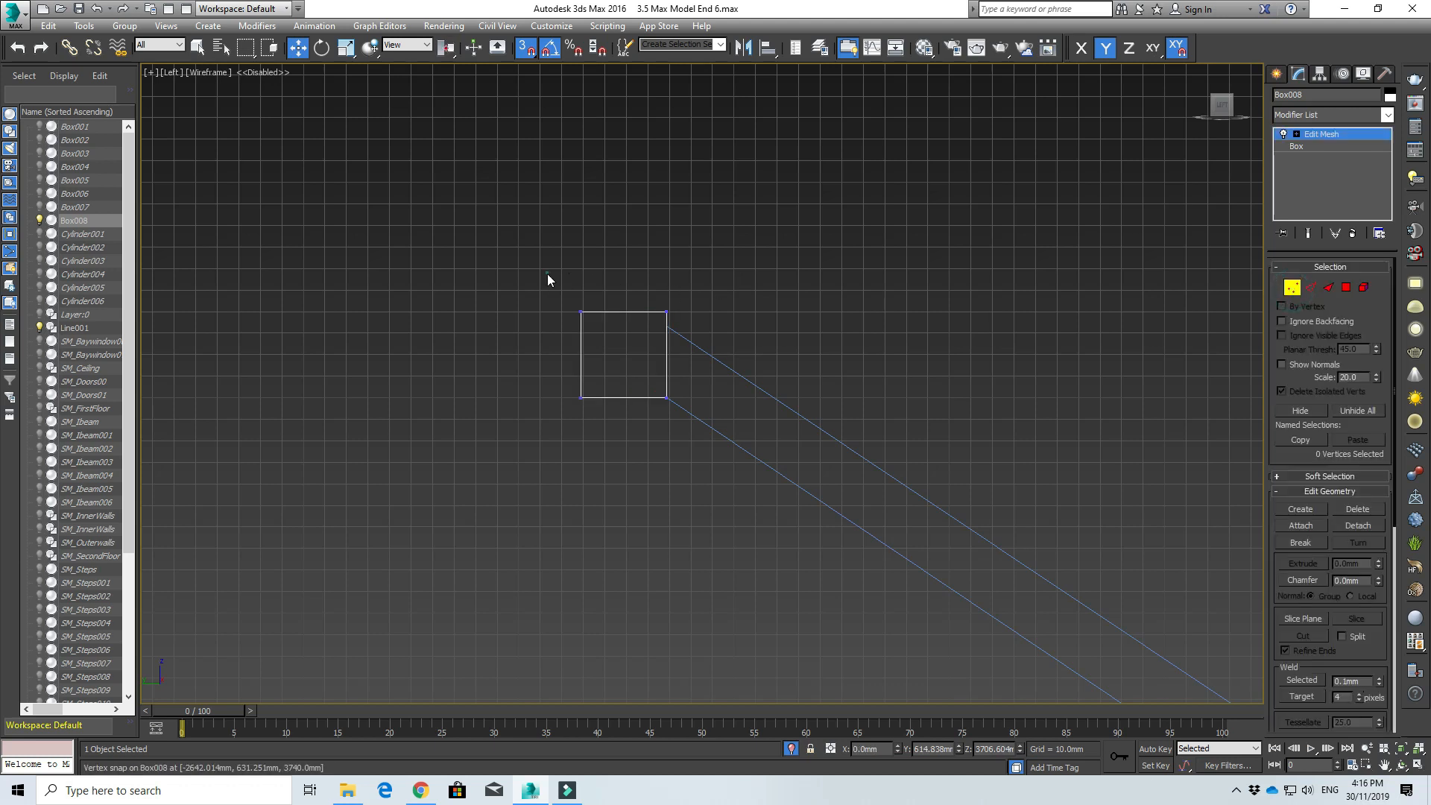
pyautogui.moveTo(547, 274); pyautogui.dragTo(695, 317)
pyautogui.scroll(3, 696, 296)
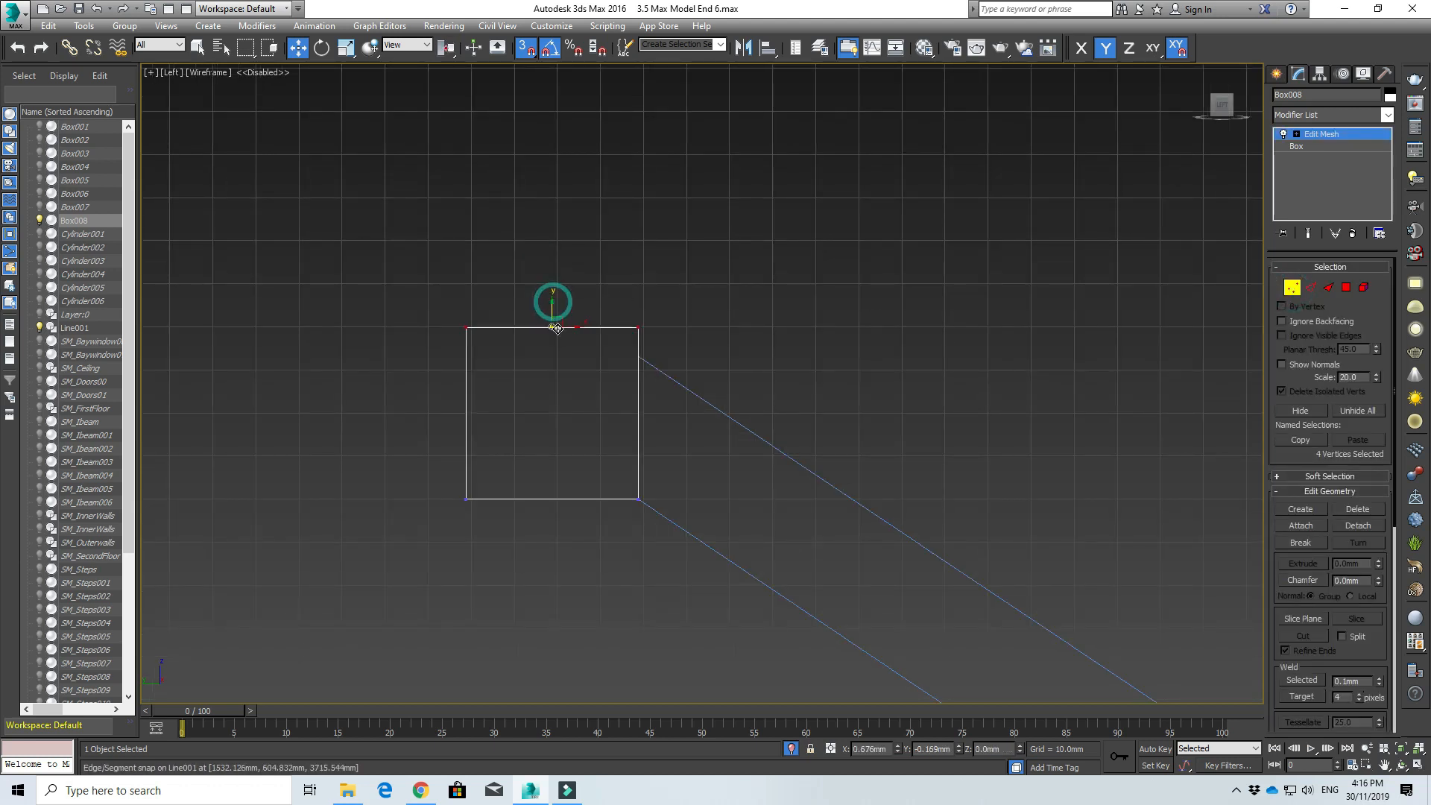
pyautogui.moveTo(553, 303); pyautogui.dragTo(639, 358)
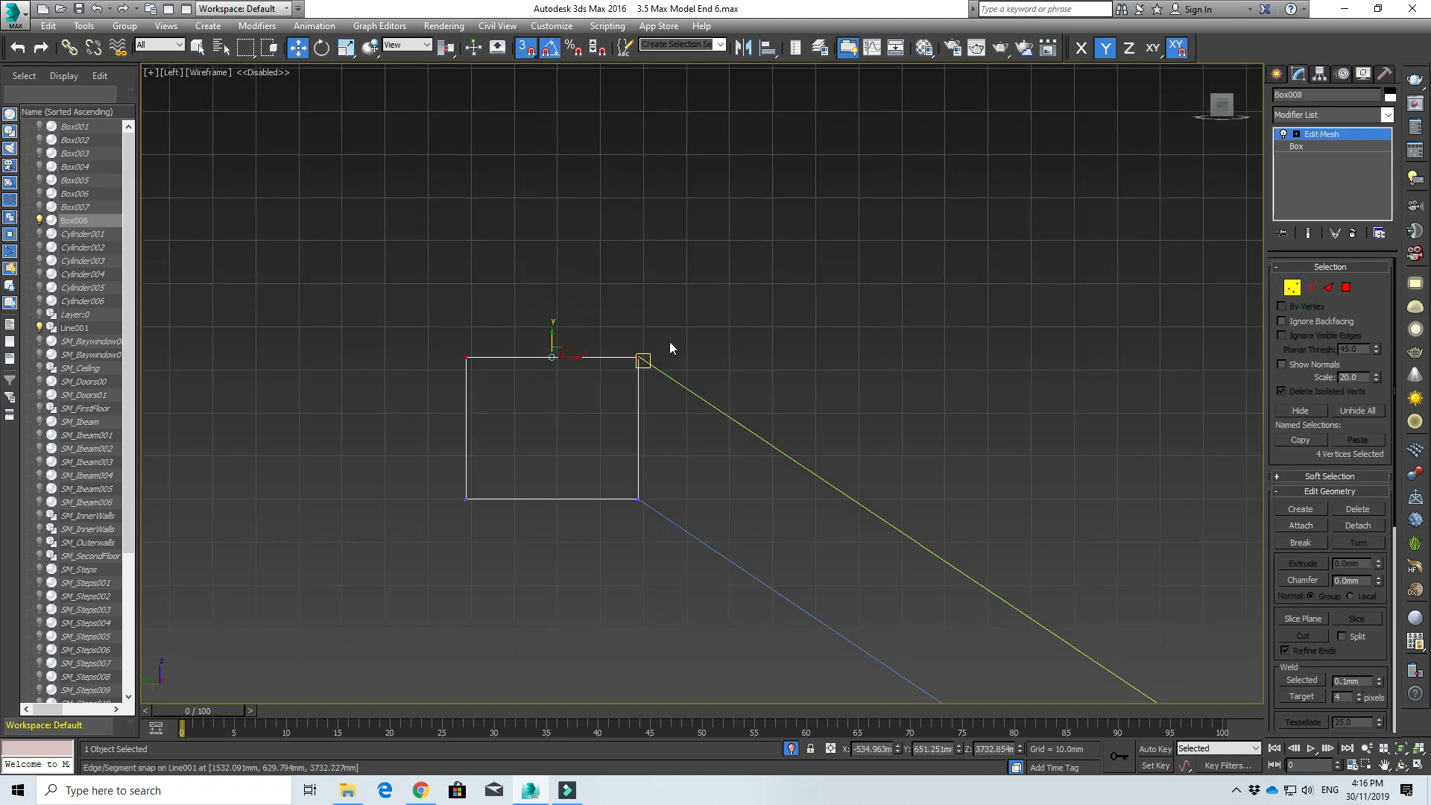
pyautogui.click(837, 268)
# - Check the corner joint of the two handrails and end the isolation to bring back the full house model
pyautogui.scroll(2, 597, 340)
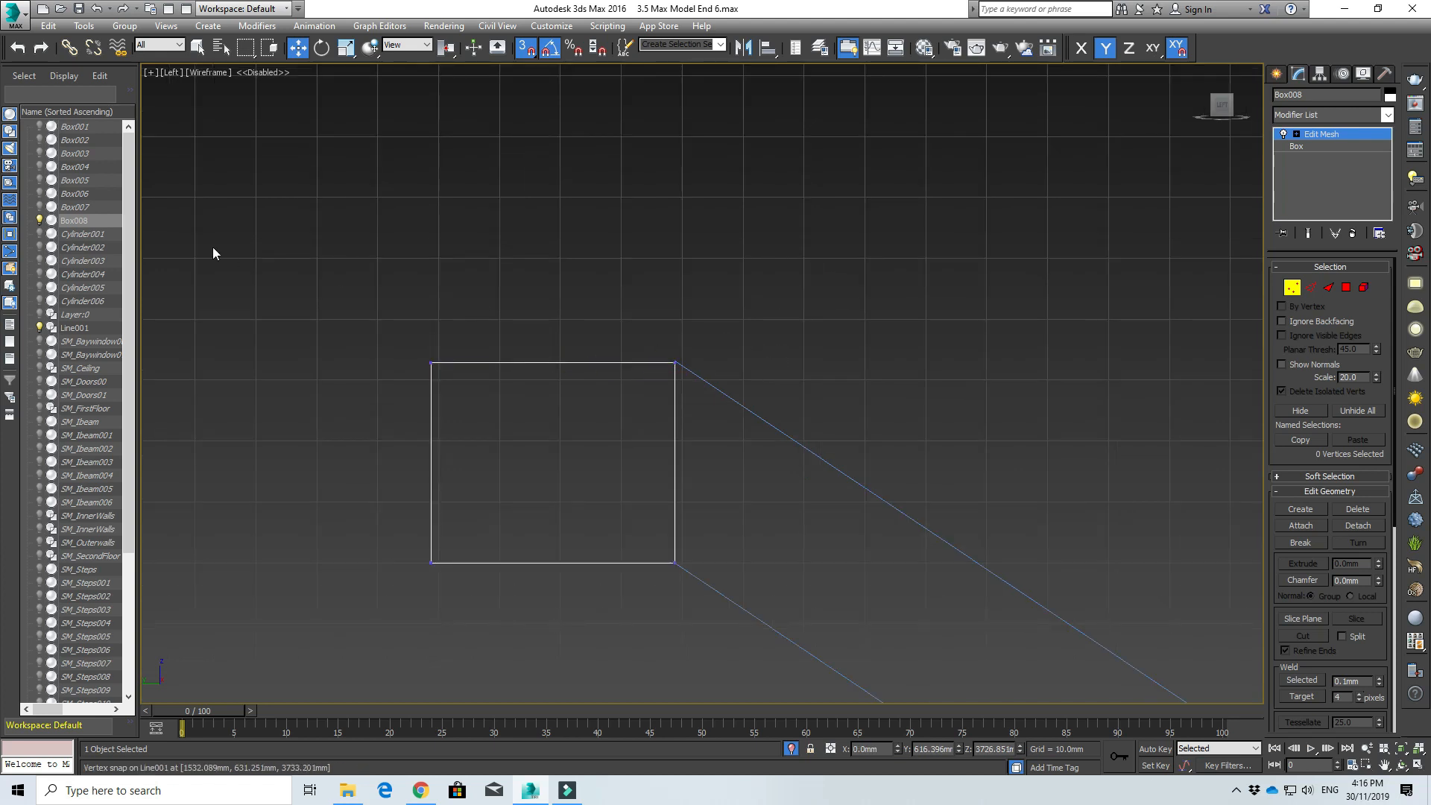
pyautogui.rightClick(123, 220)
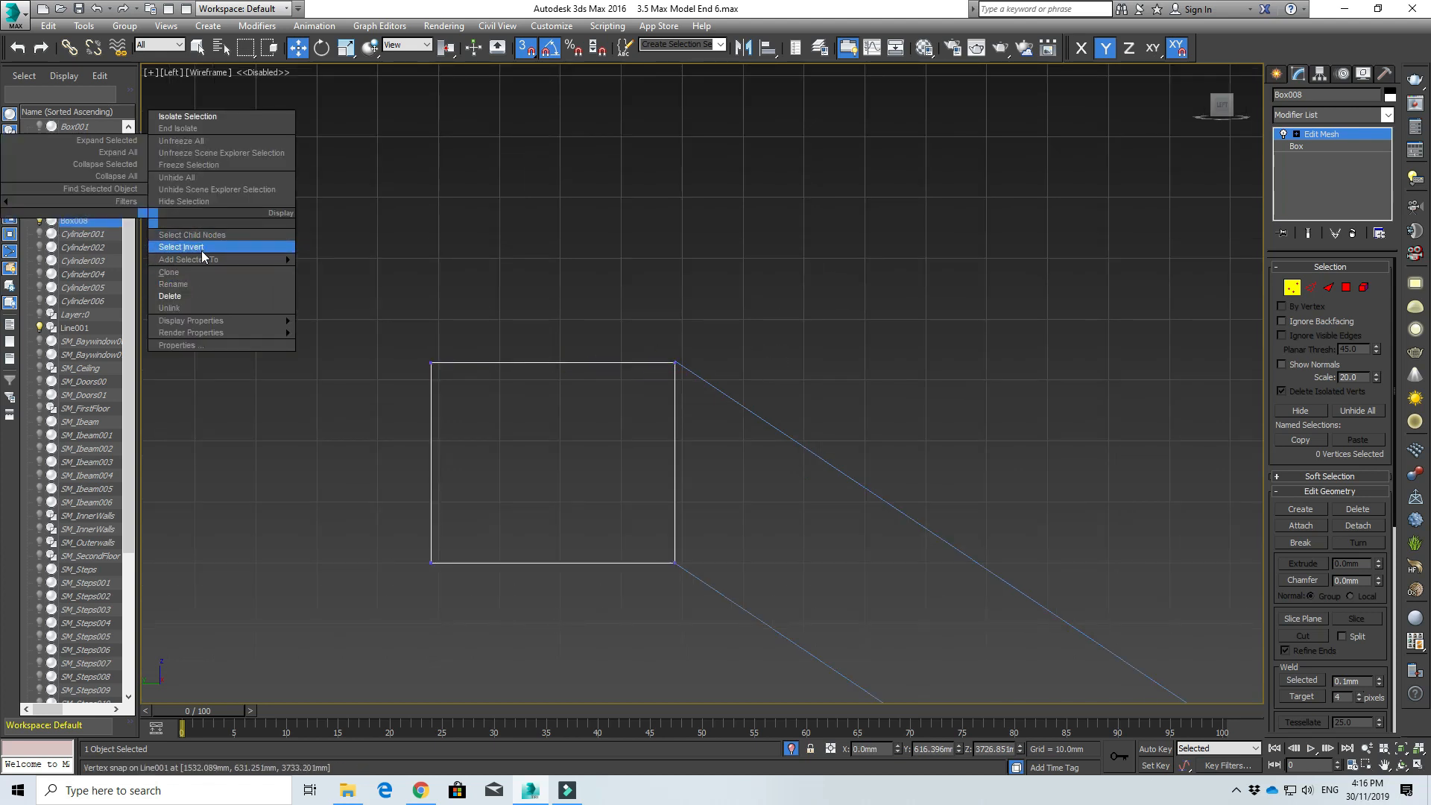
pyautogui.click(179, 128)
pyautogui.scroll(-5, 679, 380)
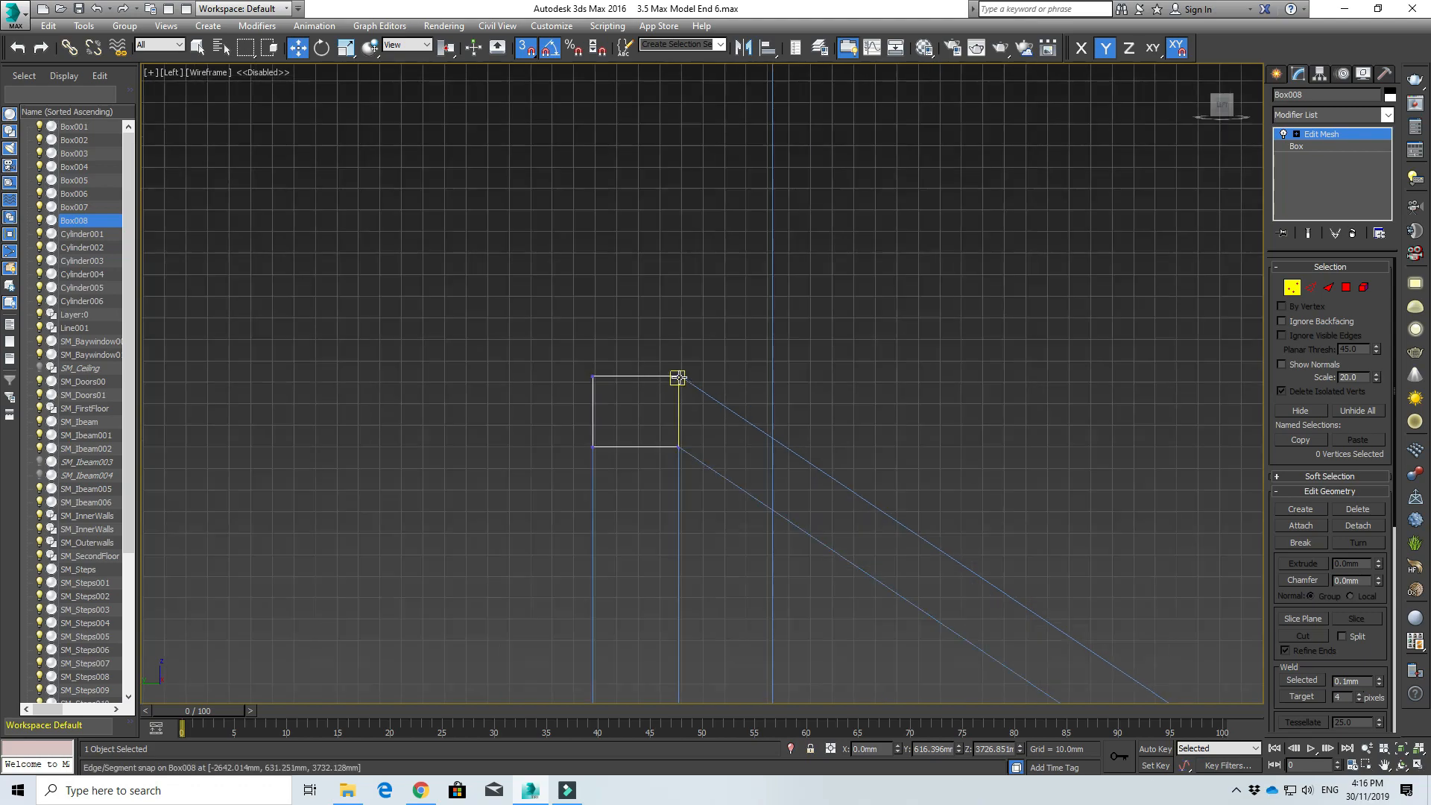
# - Examine the upper-floor railing and the stairs in a rotated 3D view of the whole house
pyautogui.keyDown('alt'); pyautogui.moveTo(797, 391); pyautogui.dragTo(742, 396, button='middle'); pyautogui.keyUp('alt')
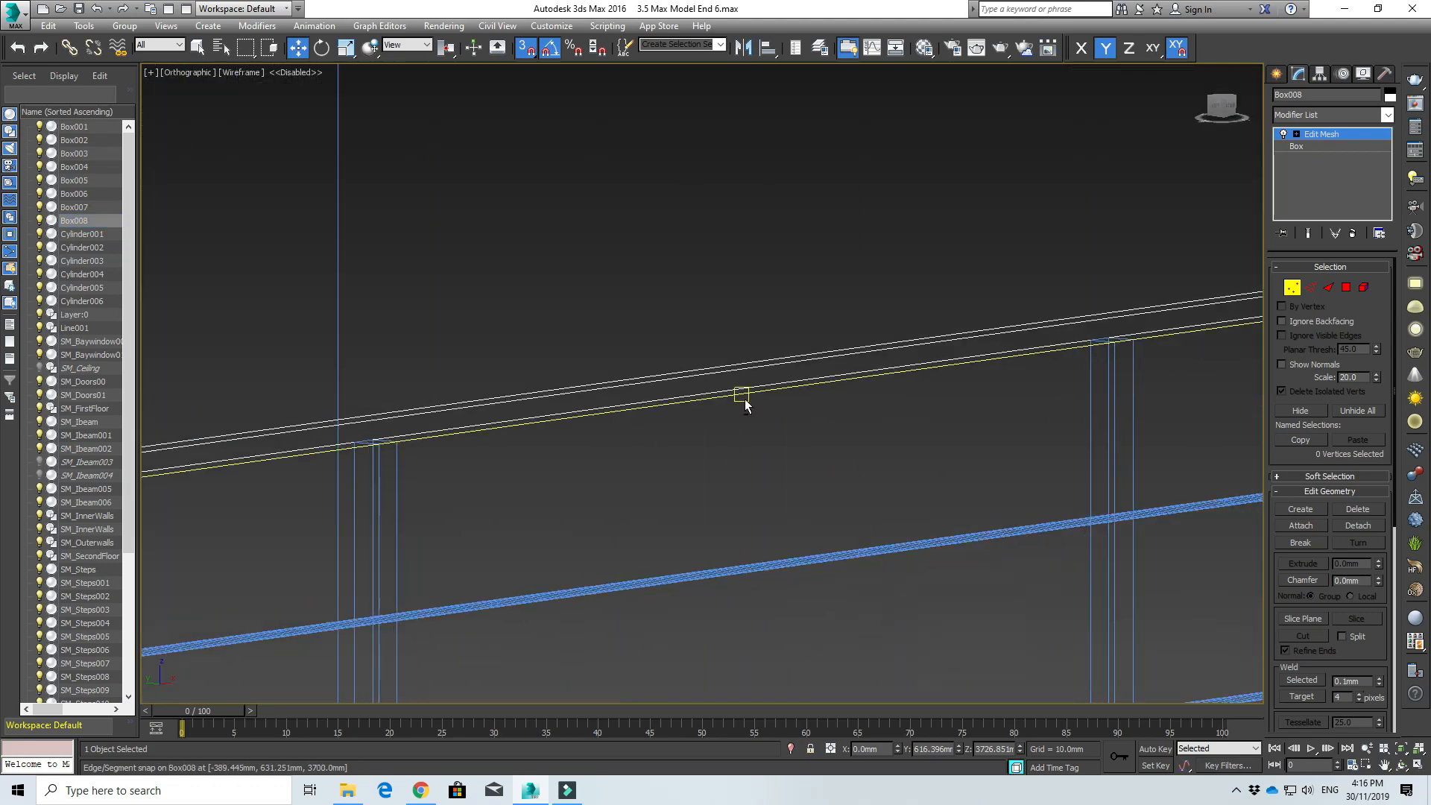
pyautogui.scroll(-3, 750, 386)
pyautogui.scroll(-5, 750, 386)
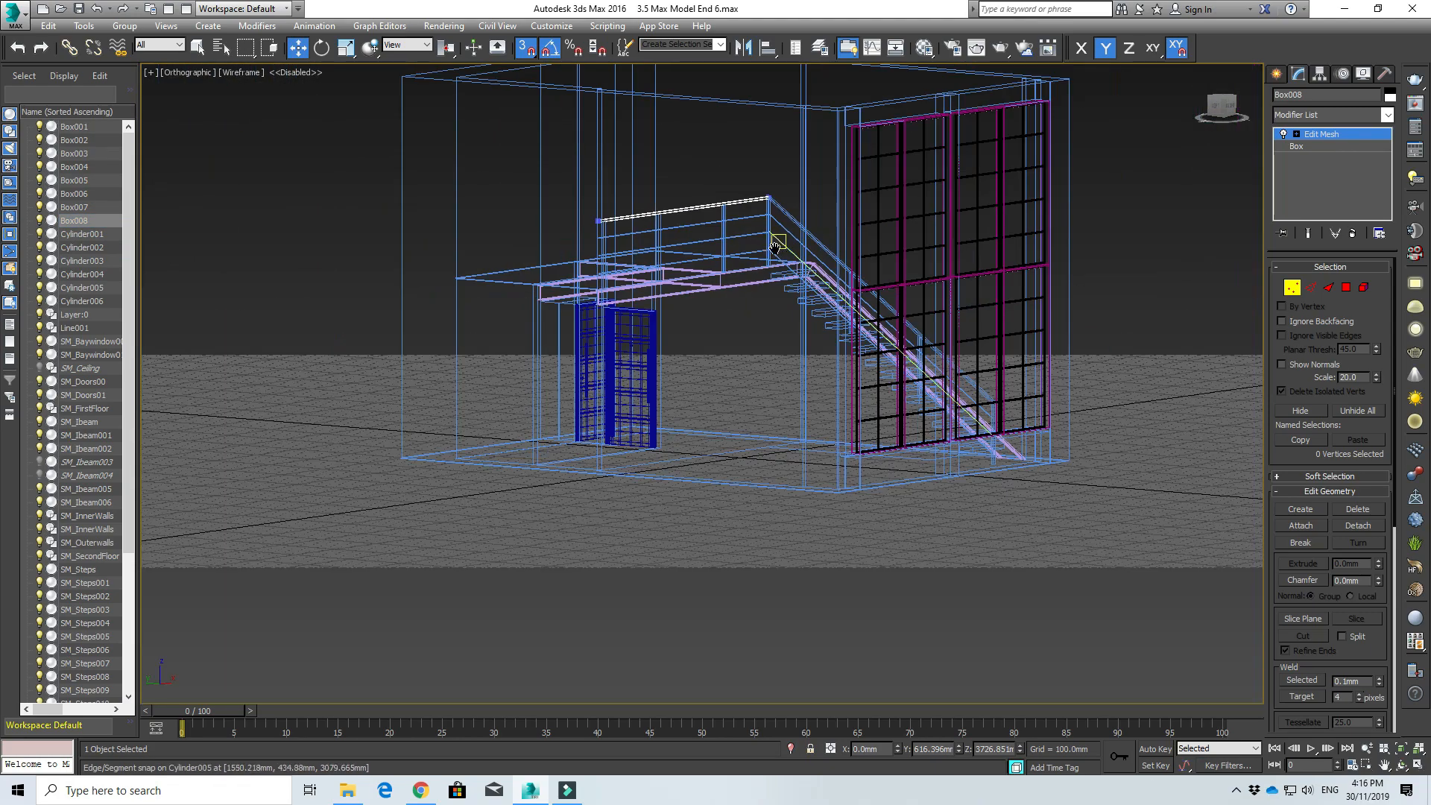
pyautogui.keyDown('alt'); pyautogui.moveTo(758, 233); pyautogui.dragTo(738, 441, button='middle'); pyautogui.keyUp('alt')
pyautogui.scroll(2, 608, 415)
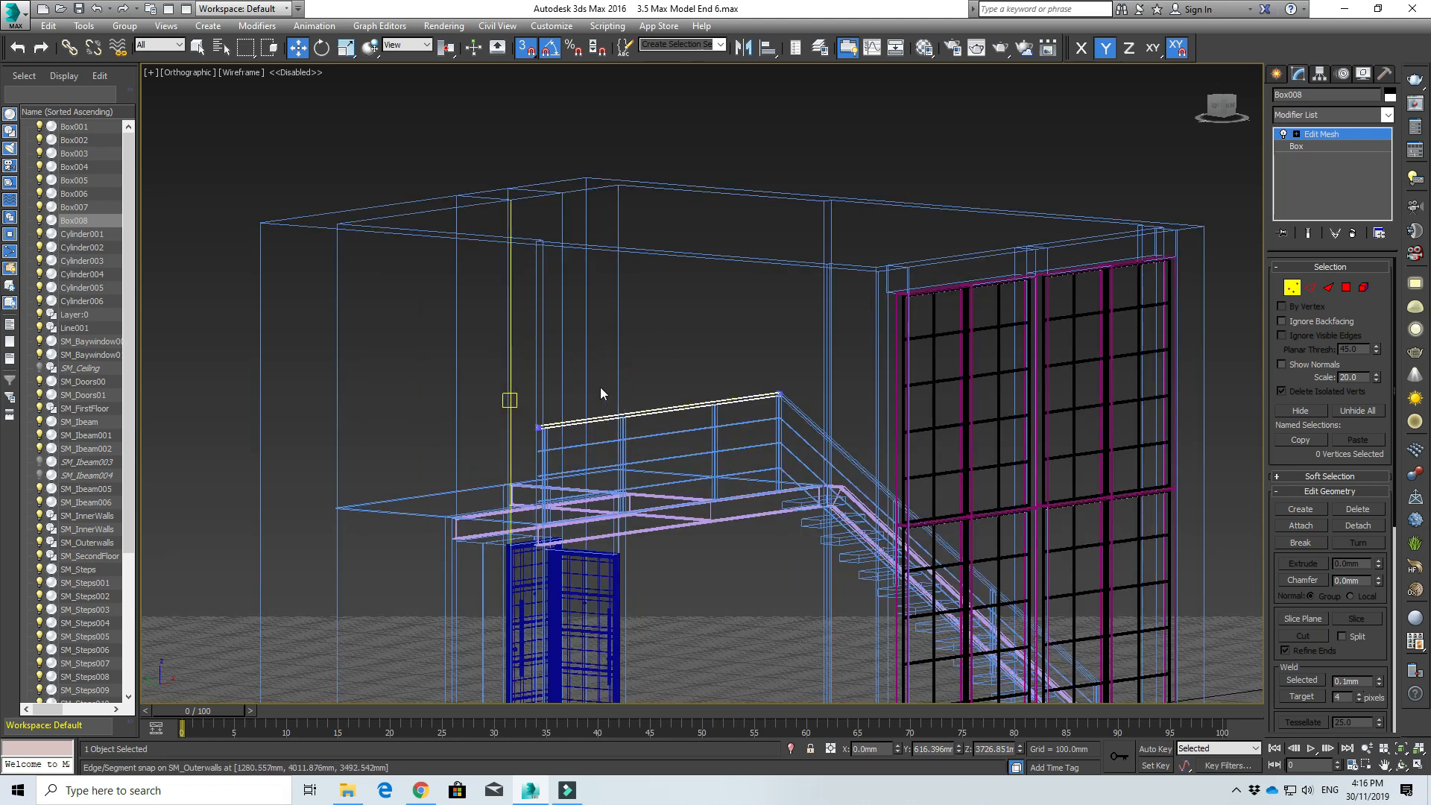
pyautogui.scroll(-4, 686, 555)
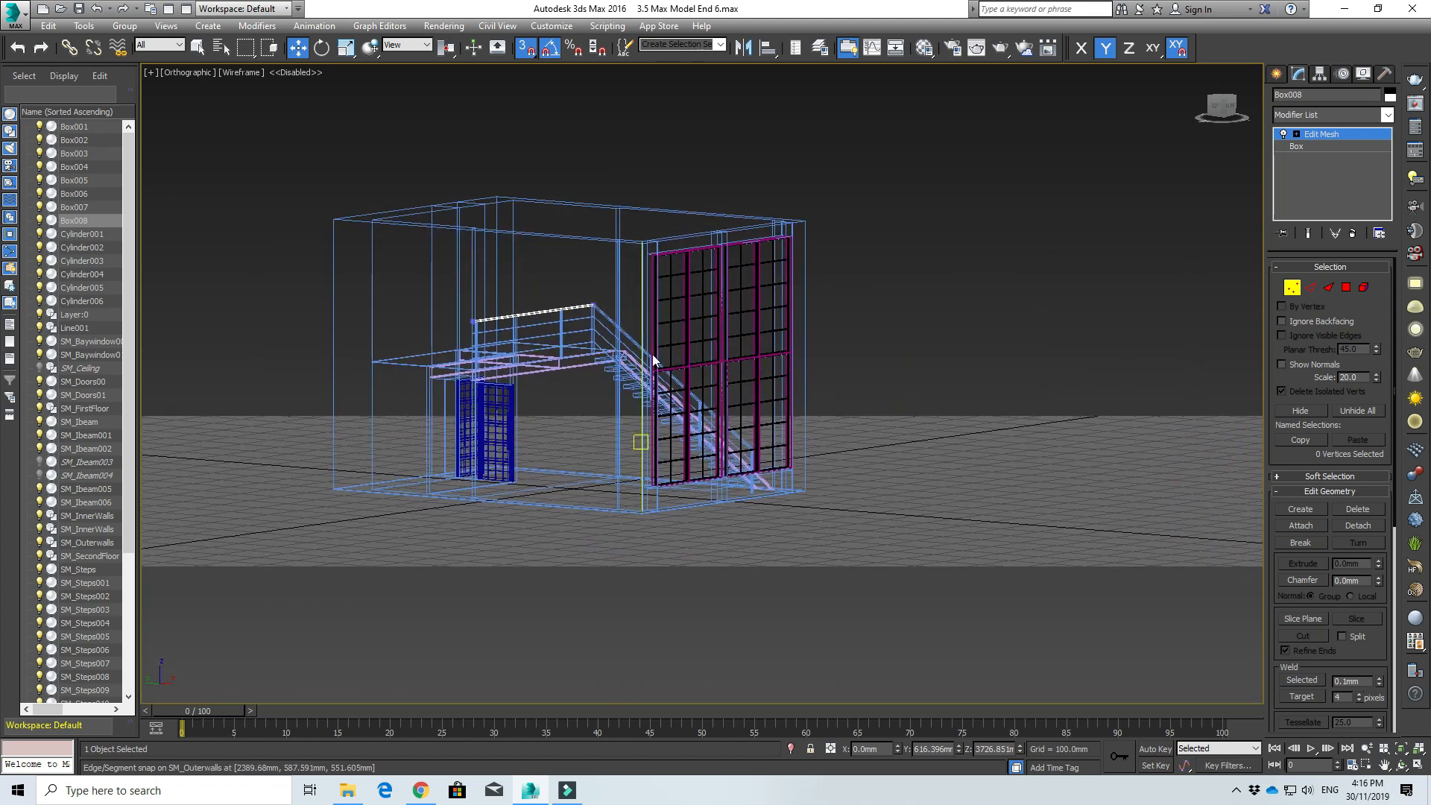
pyautogui.scroll(3, 622, 472)
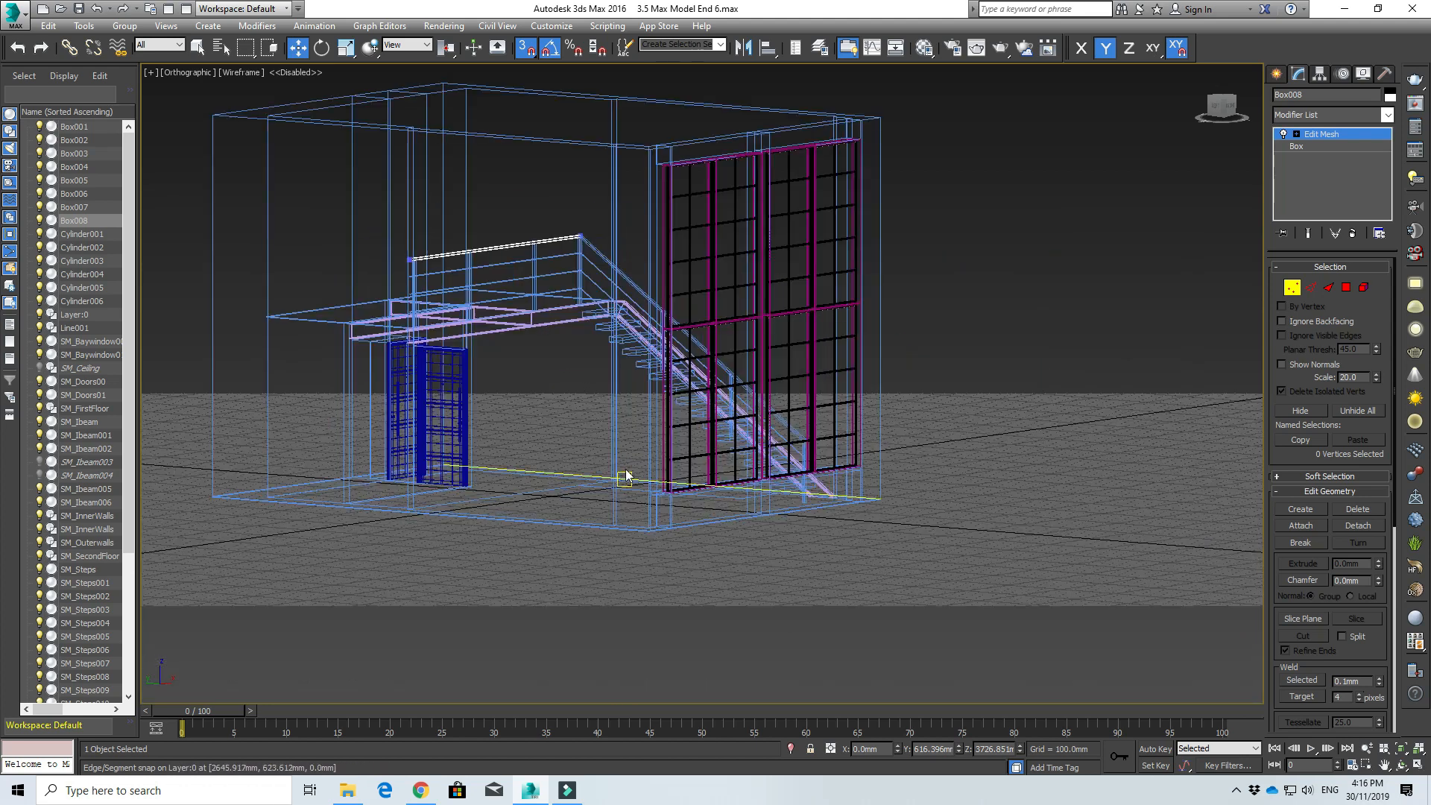
pyautogui.scroll(3, 625, 457)
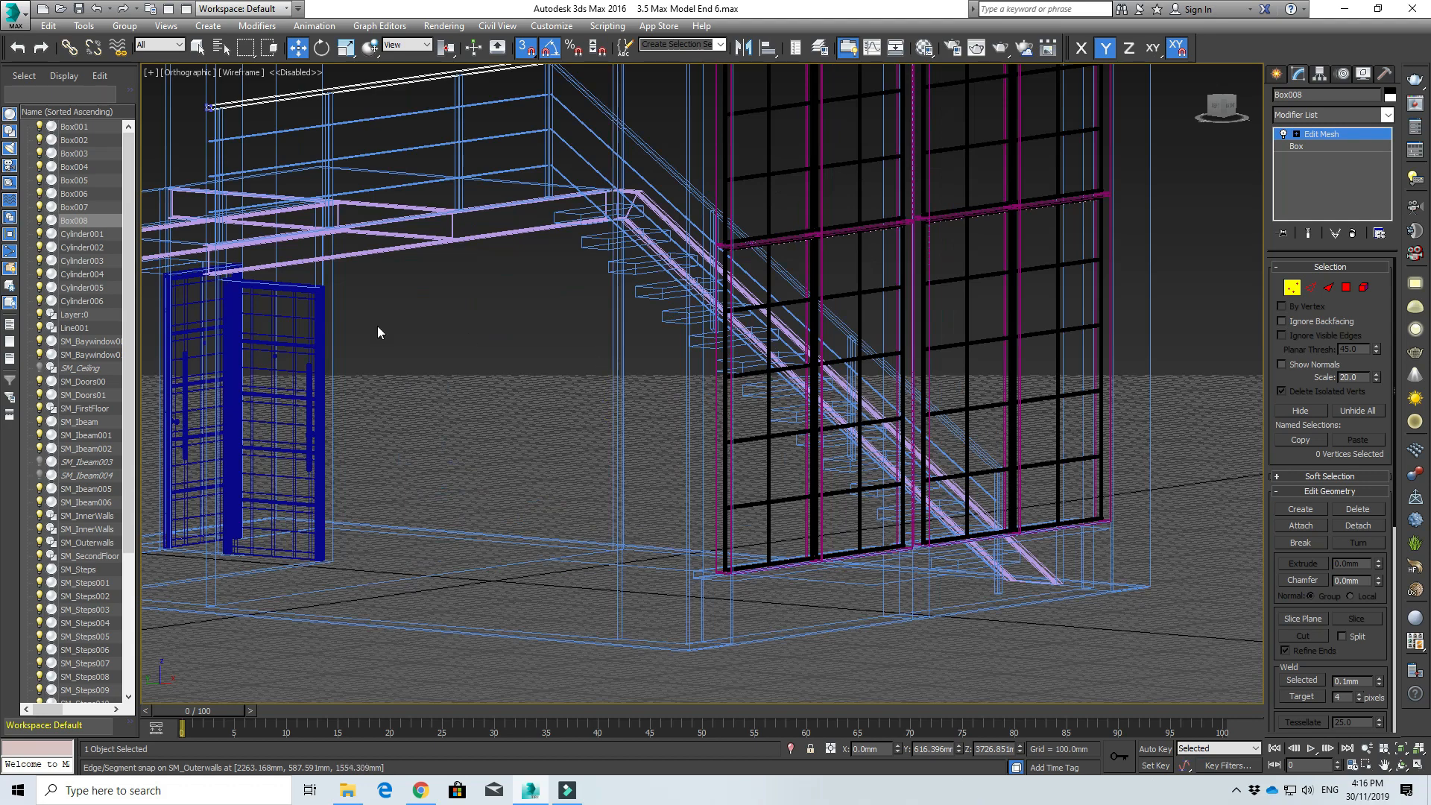
# - Unhide SM_Ceiling, SM_Ibeam003 and SM_Ibeam004, and look over the complete house with its railing and stairs
pyautogui.click(40, 367)
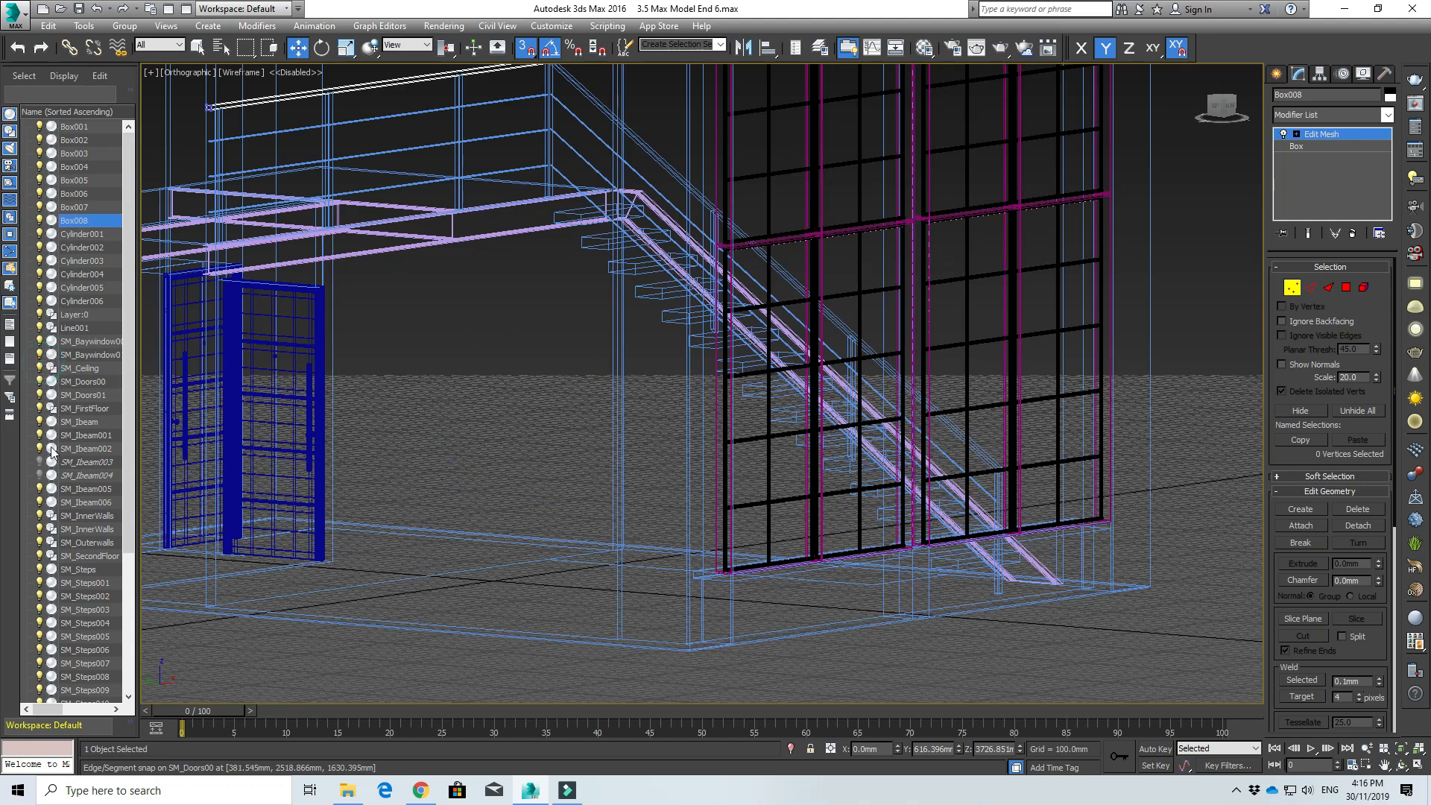
pyautogui.click(40, 462)
pyautogui.click(40, 476)
pyautogui.scroll(-10, 329, 457)
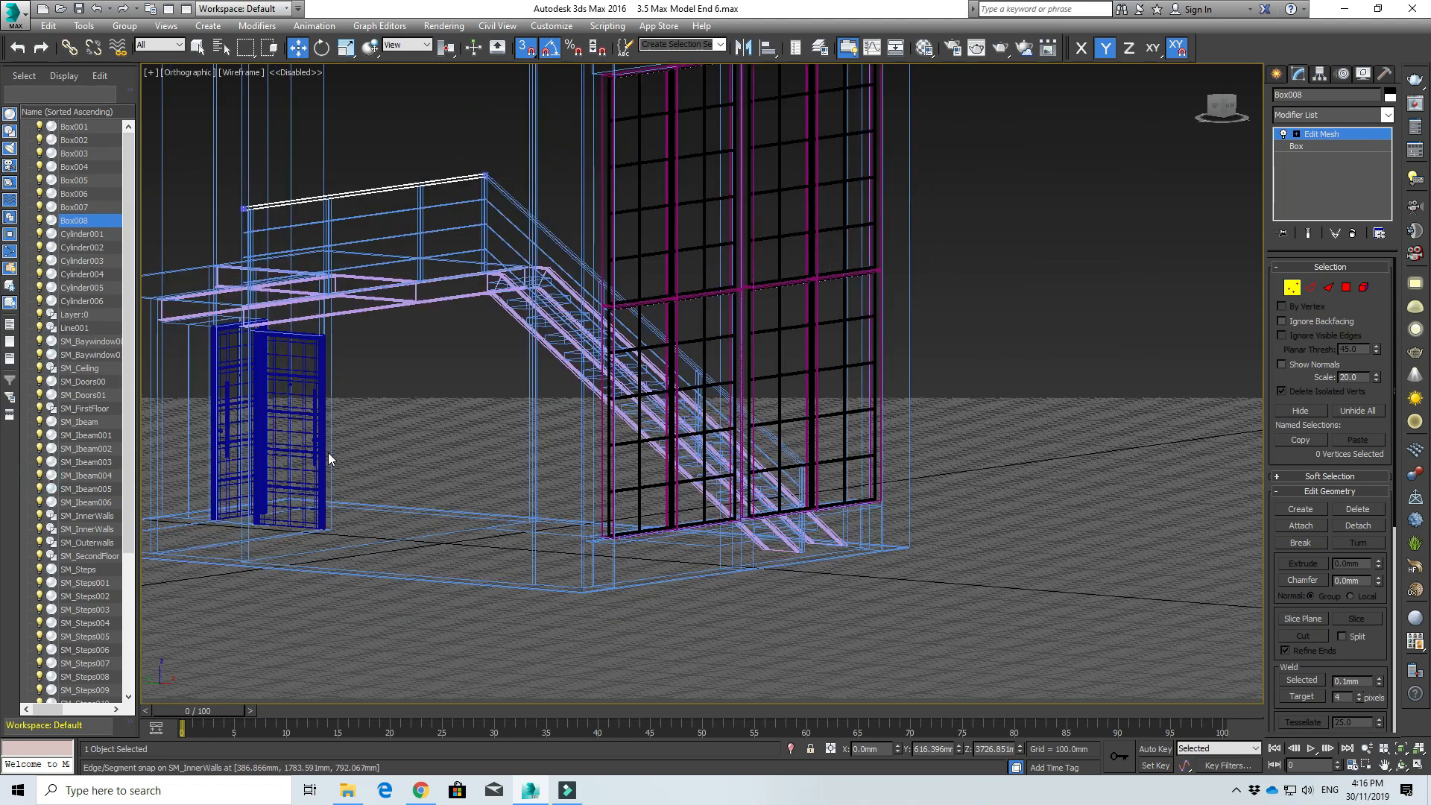
pyautogui.scroll(5, 641, 525)
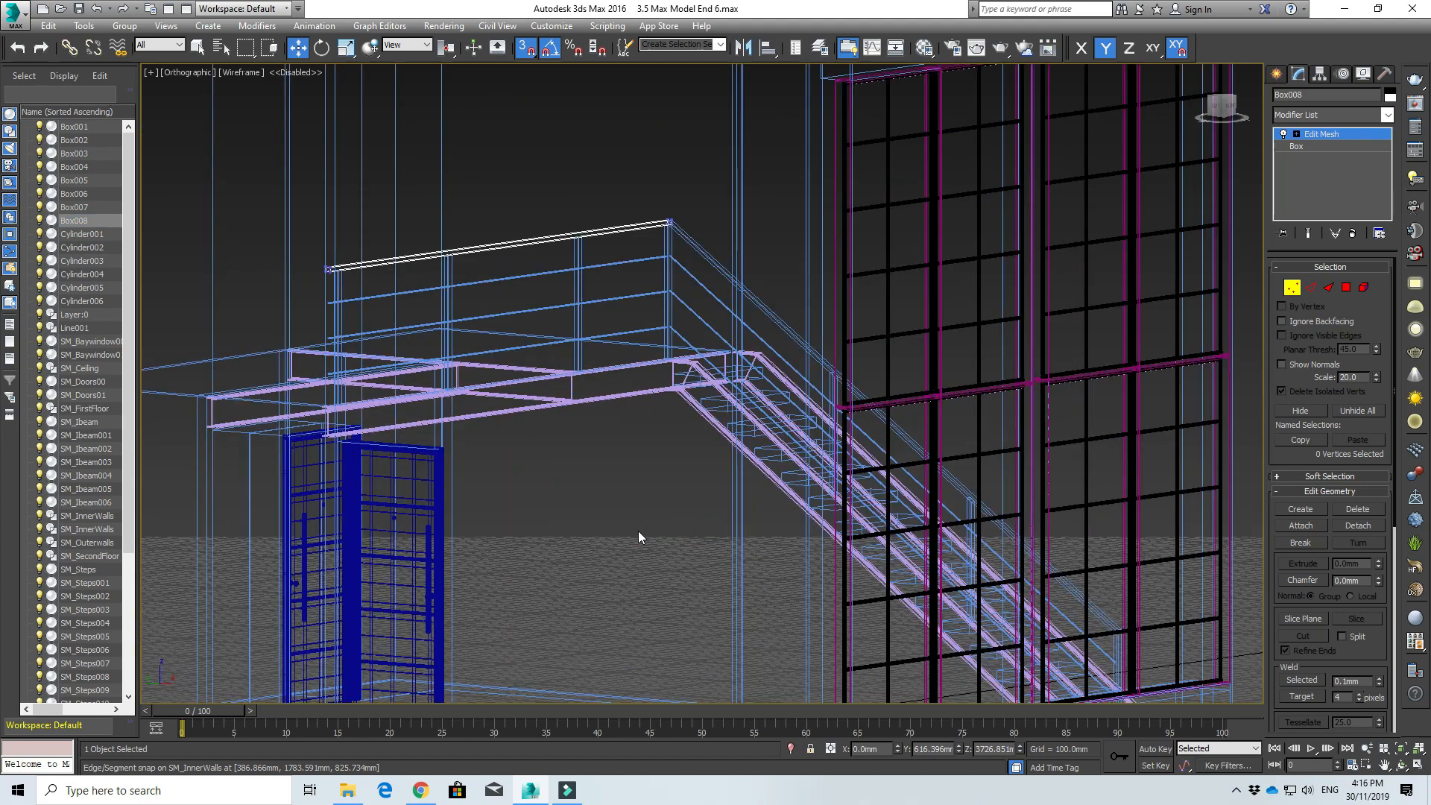
pyautogui.scroll(-4, 627, 500)
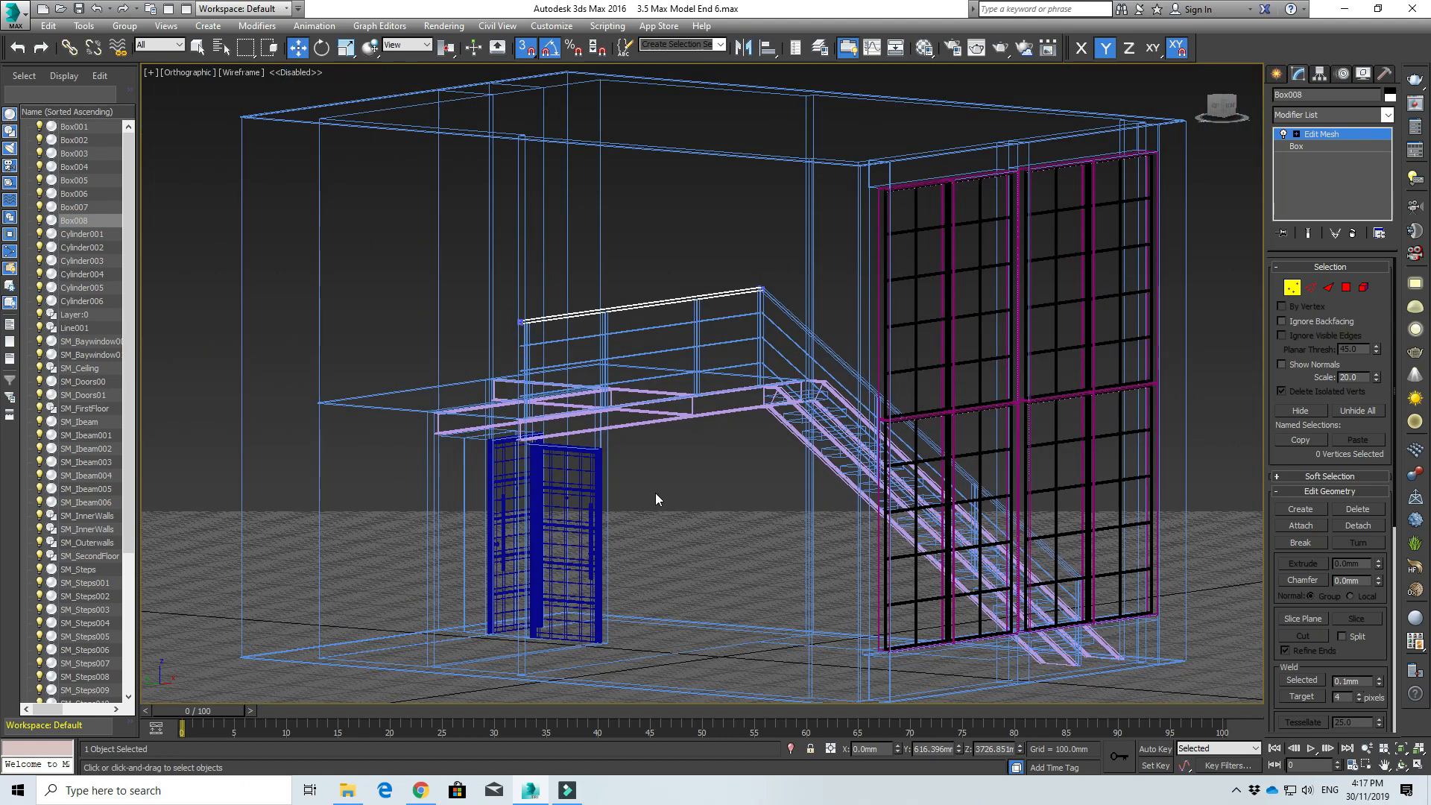
pyautogui.scroll(-3, 655, 494)
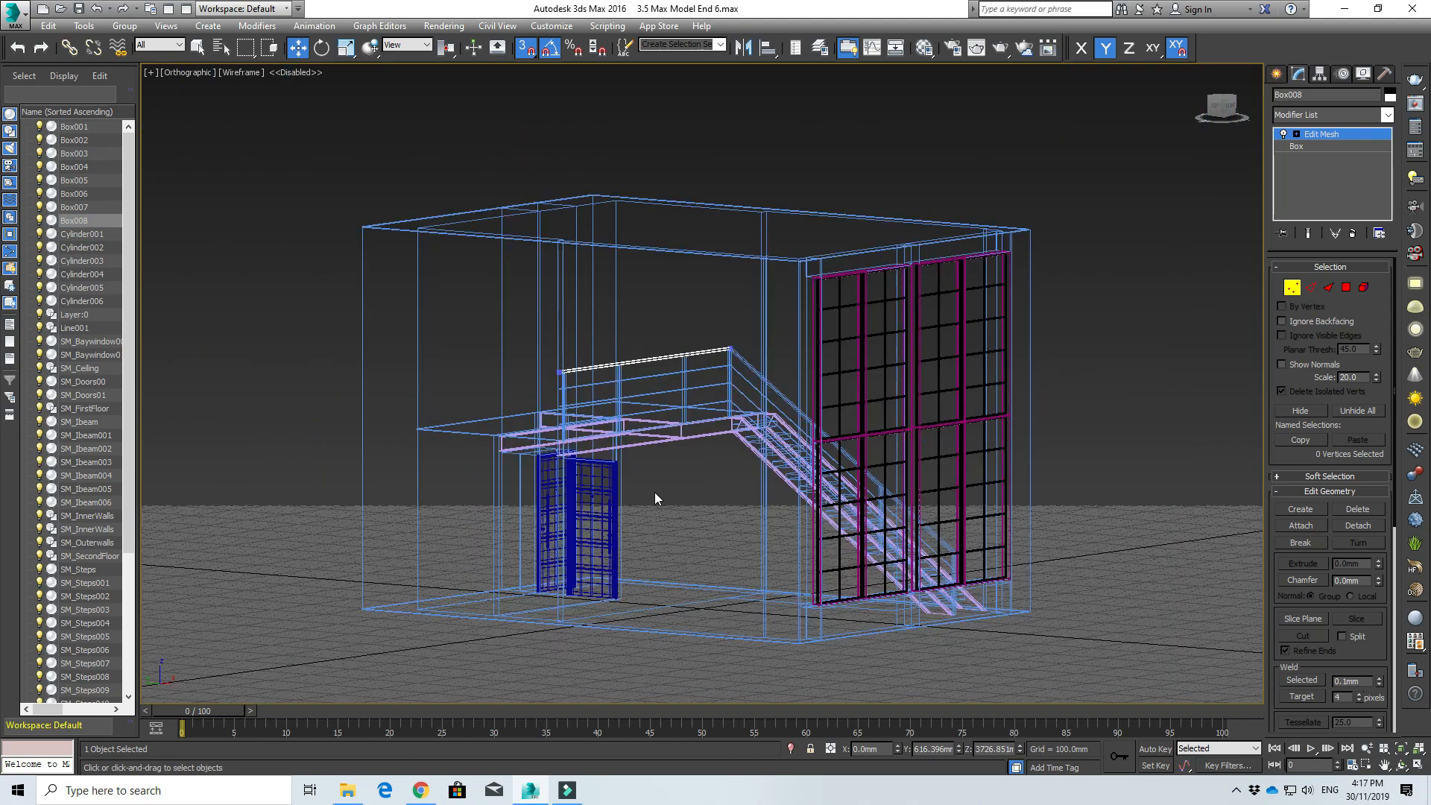
pyautogui.scroll(6, 644, 343)
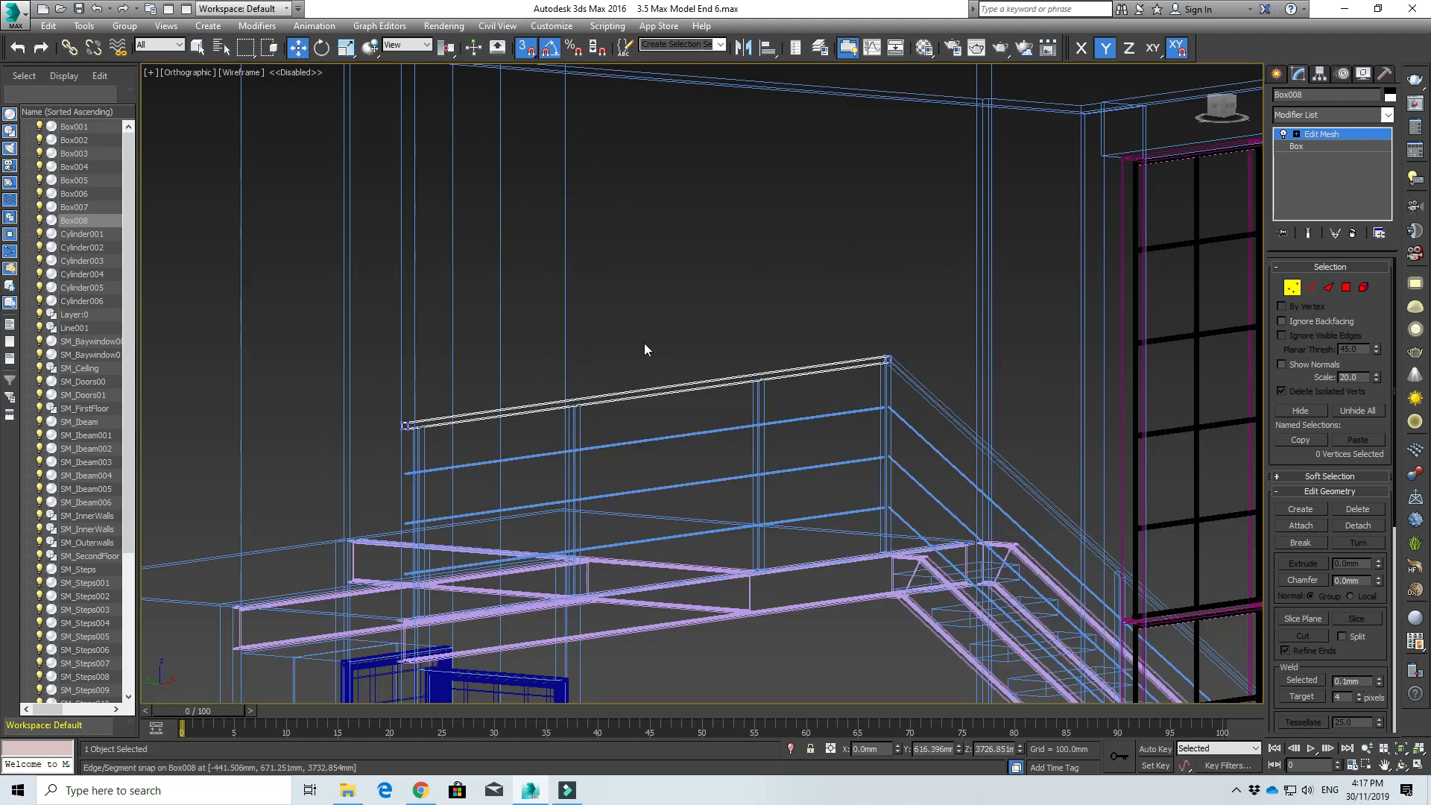
pyautogui.scroll(-3, 644, 343)
pyautogui.scroll(-4, 647, 478)
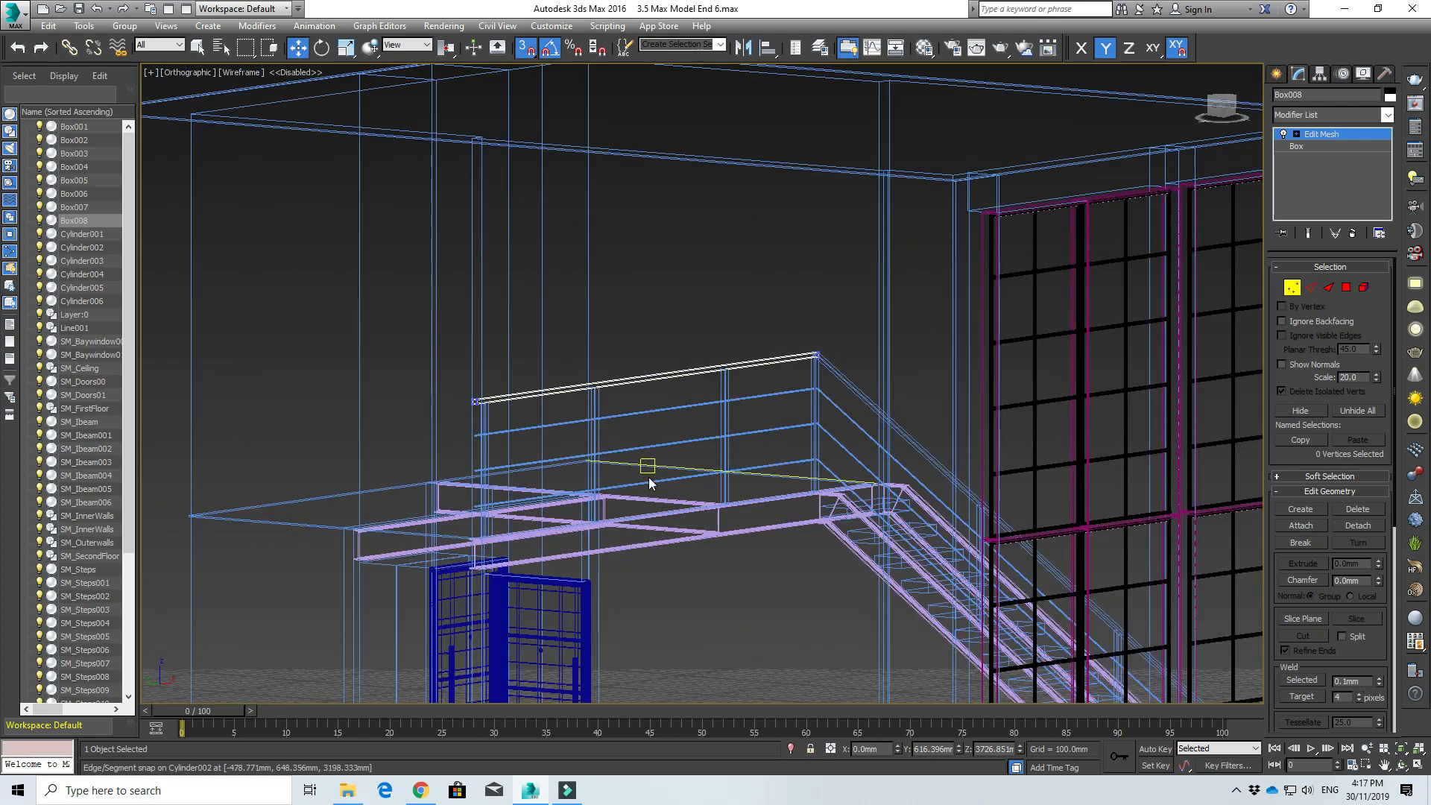